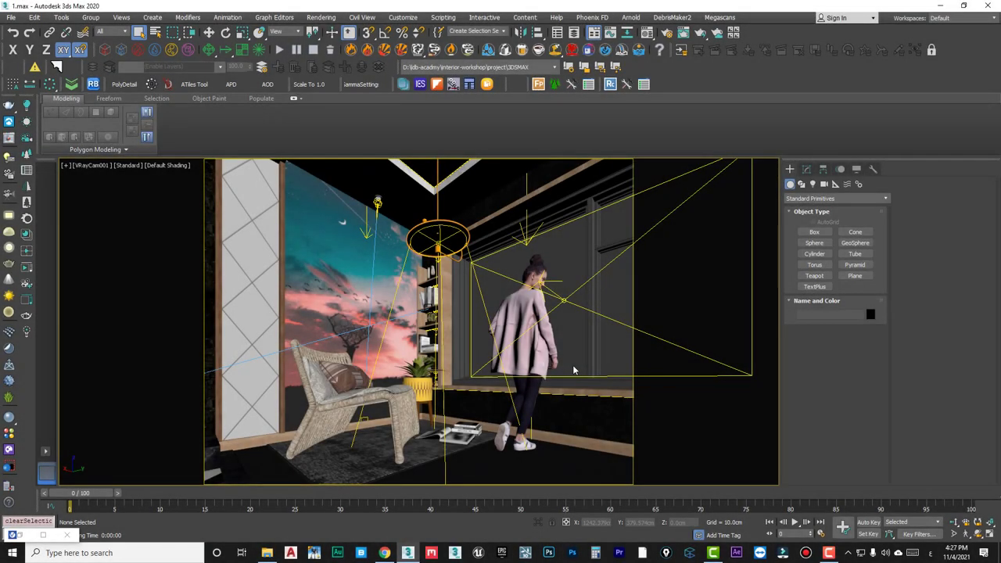
Select the window frame and orbit the Perspective view to face it frontally.
click(593, 331)
key(p)
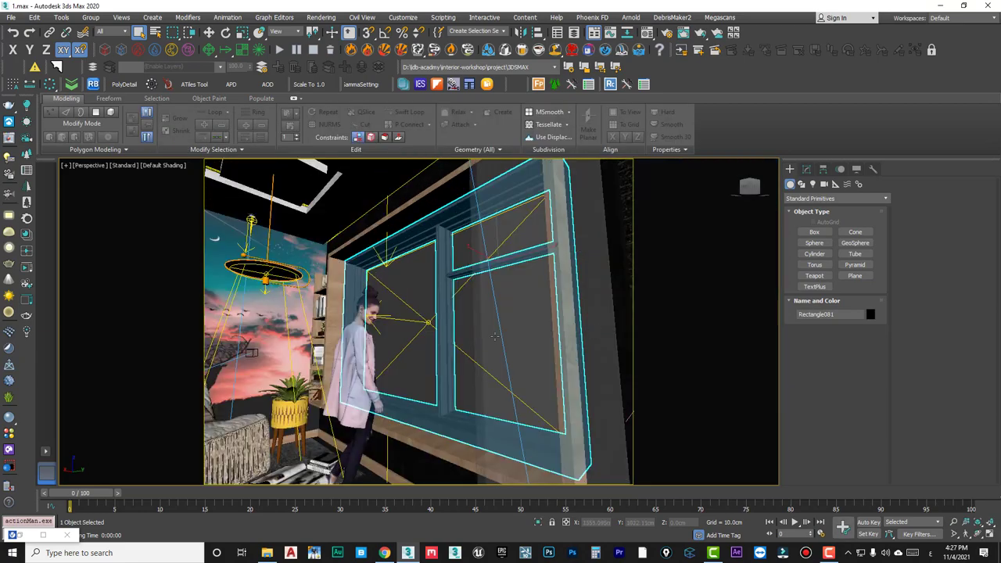
alt+middle_drag(444, 344, 513, 347)
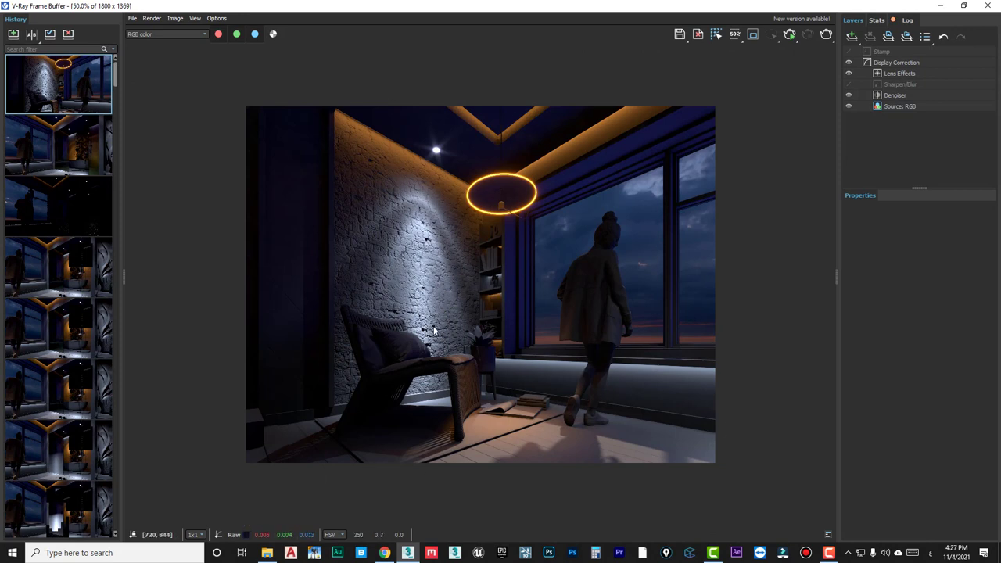
scroll(465, 310, up, 1)
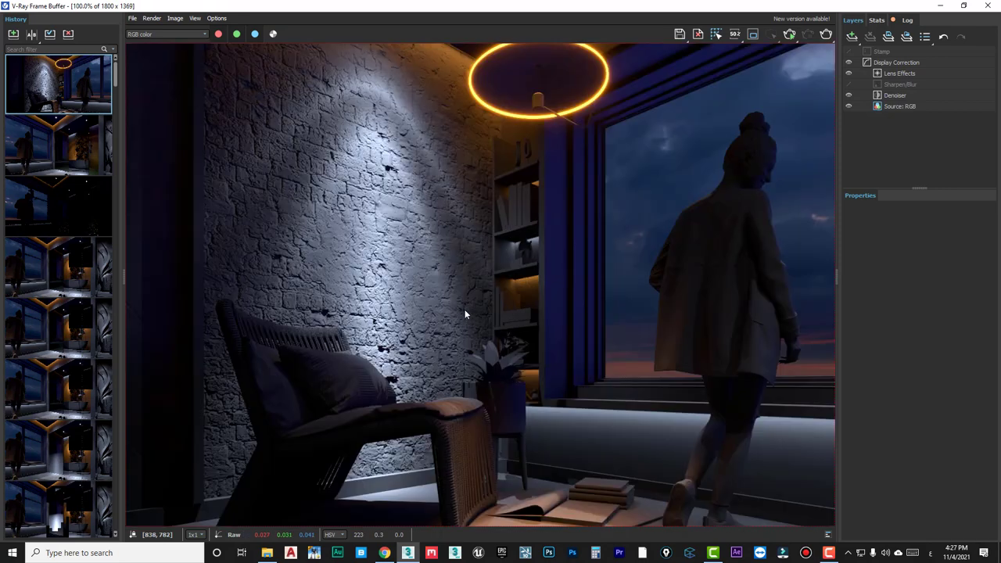
scroll(464, 313, down, 2)
scroll(451, 359, up, 2)
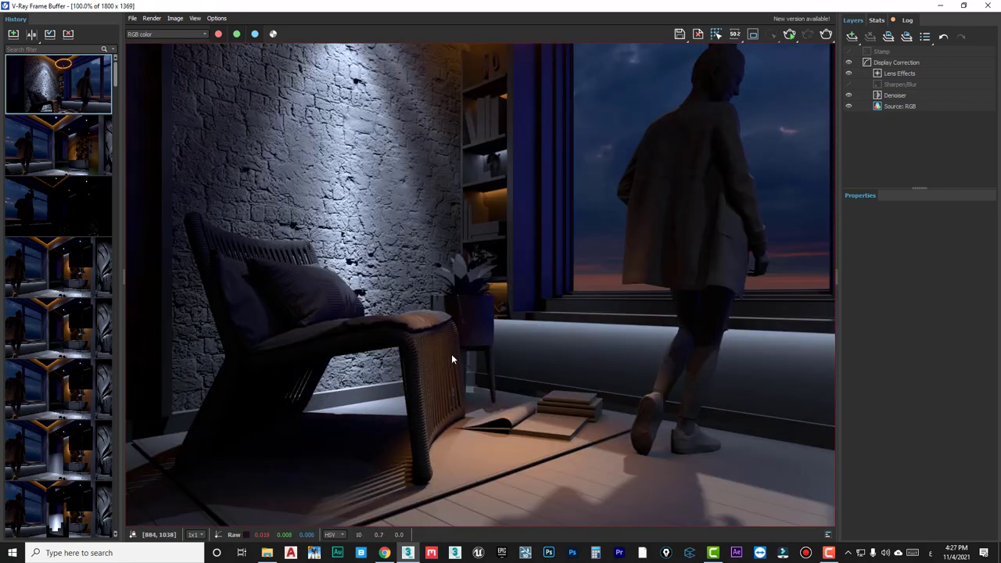
scroll(417, 354, down, 1)
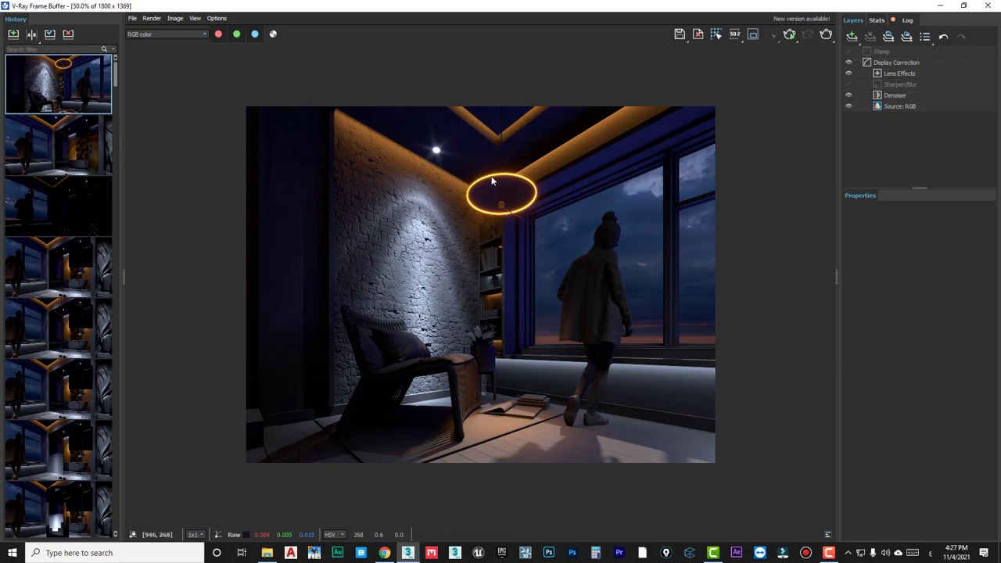
scroll(492, 181, up, 1)
scroll(505, 282, down, 1)
scroll(499, 386, up, 1)
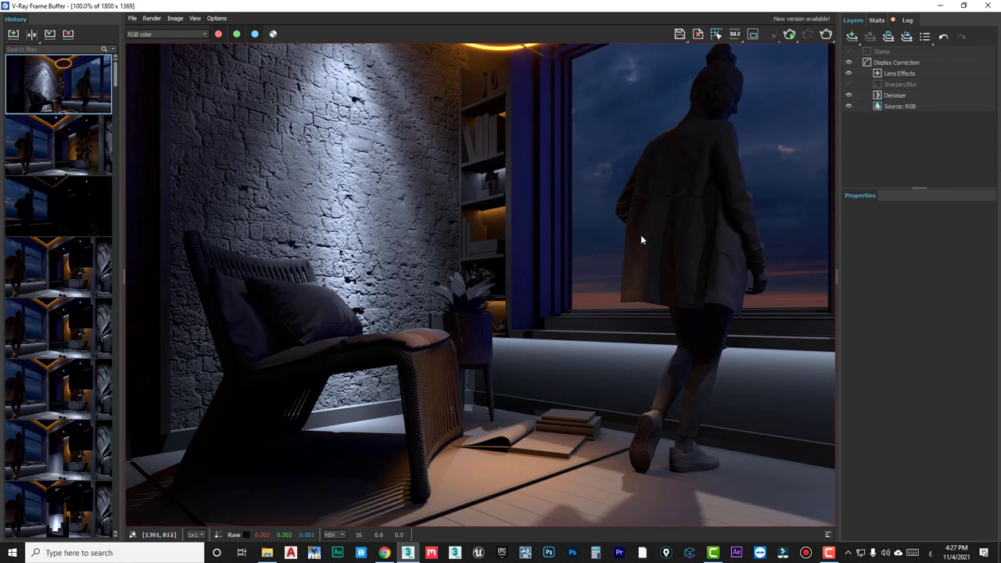
scroll(639, 260, down, 1)
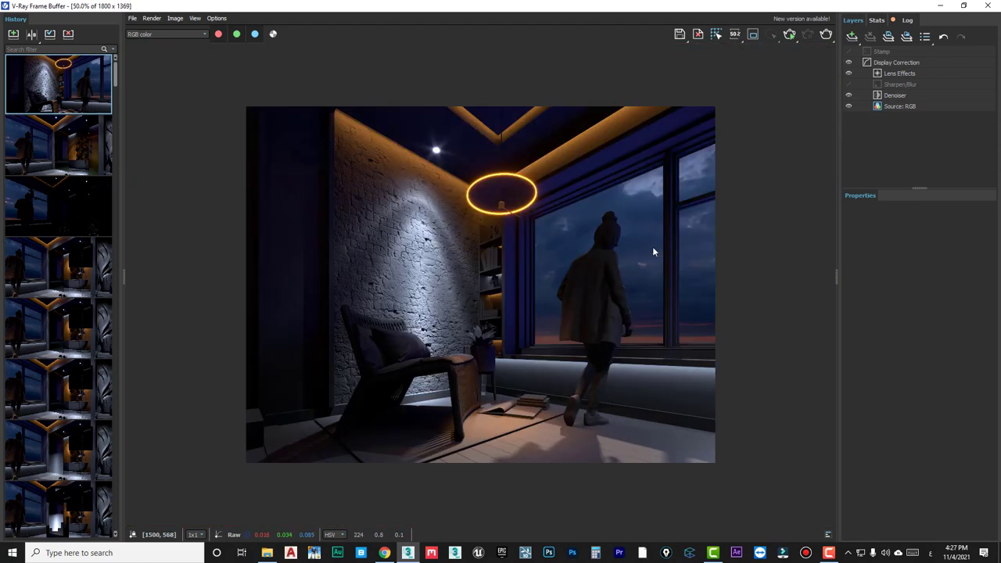
scroll(672, 235, up, 1)
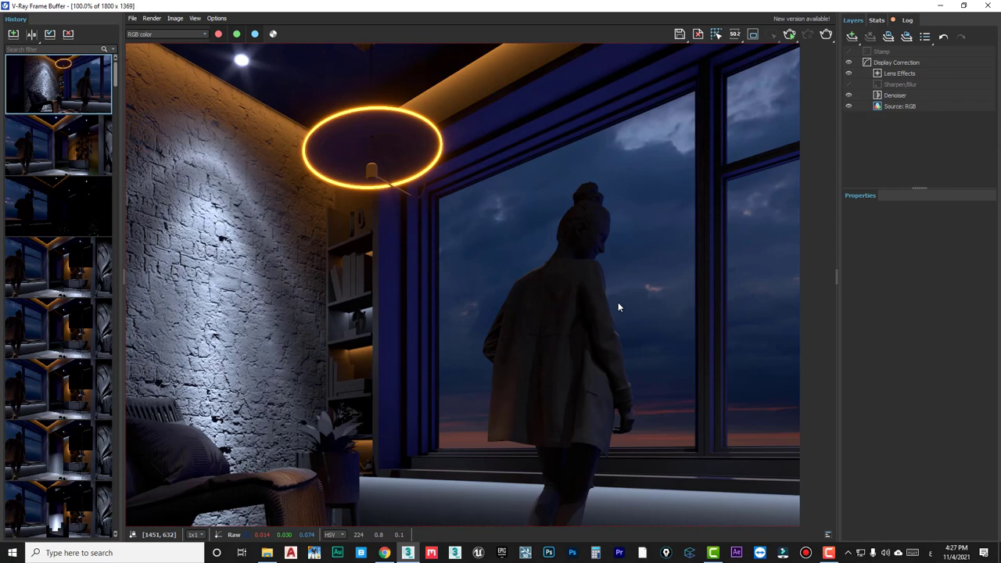
scroll(612, 302, down, 1)
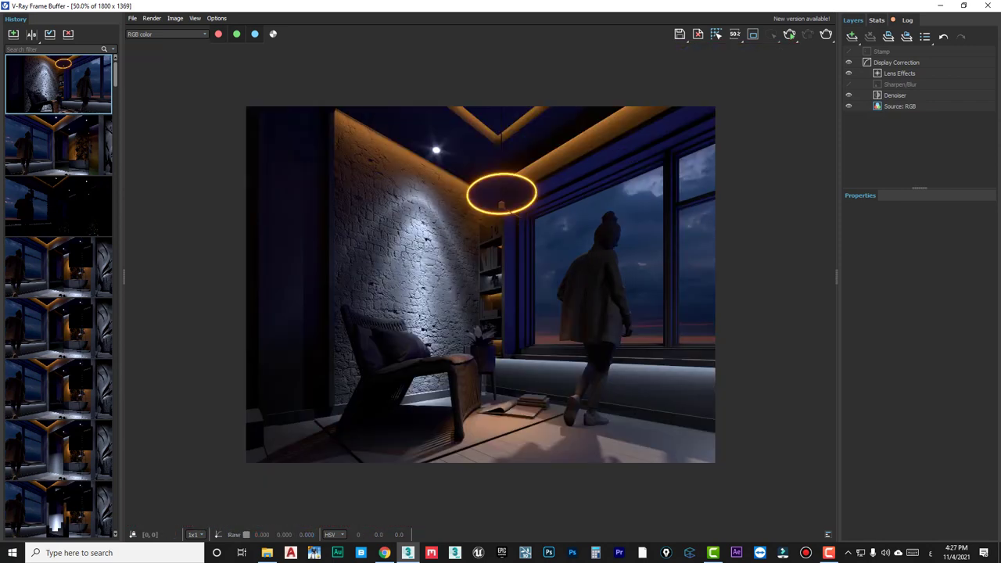
Select disc light VRayLight1177 and lower its Directional value from 0.82 to 0.7.
click(941, 6)
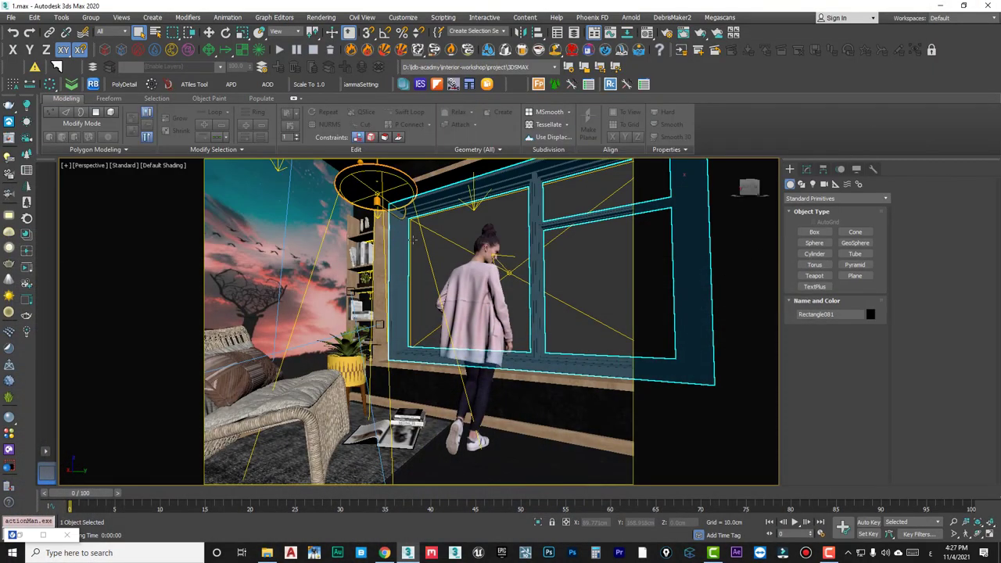
click(422, 237)
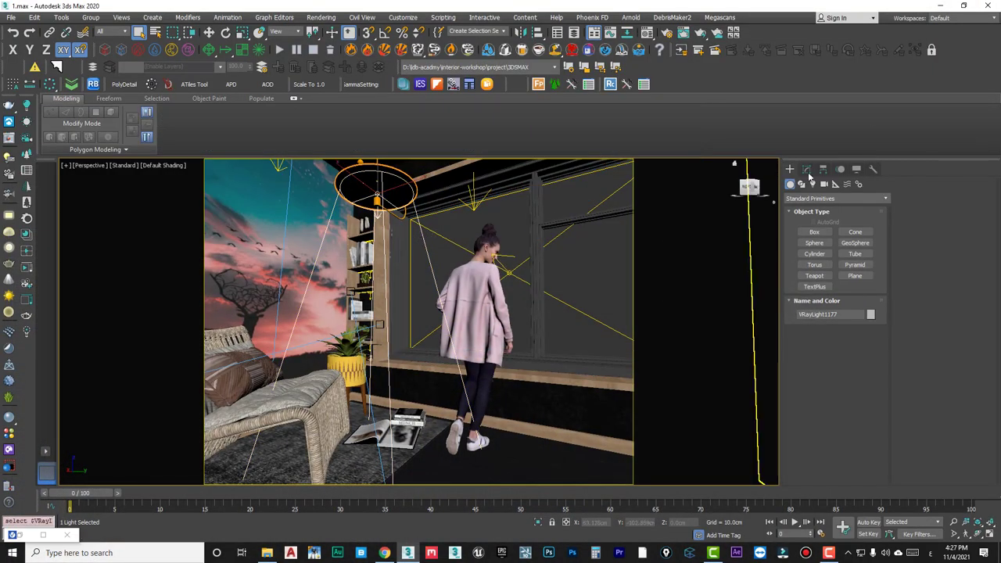
click(808, 169)
drag(803, 409, 808, 339)
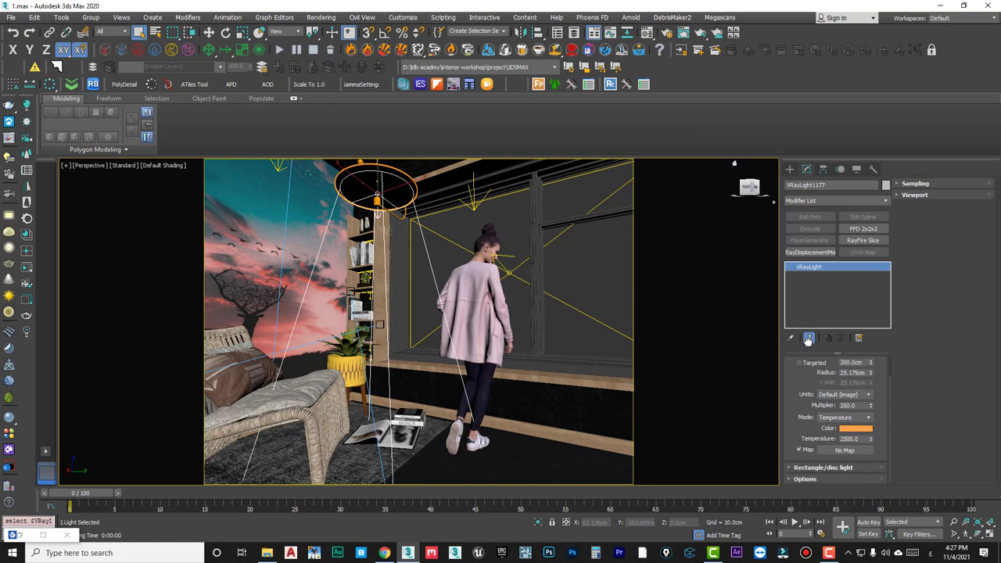
click(824, 468)
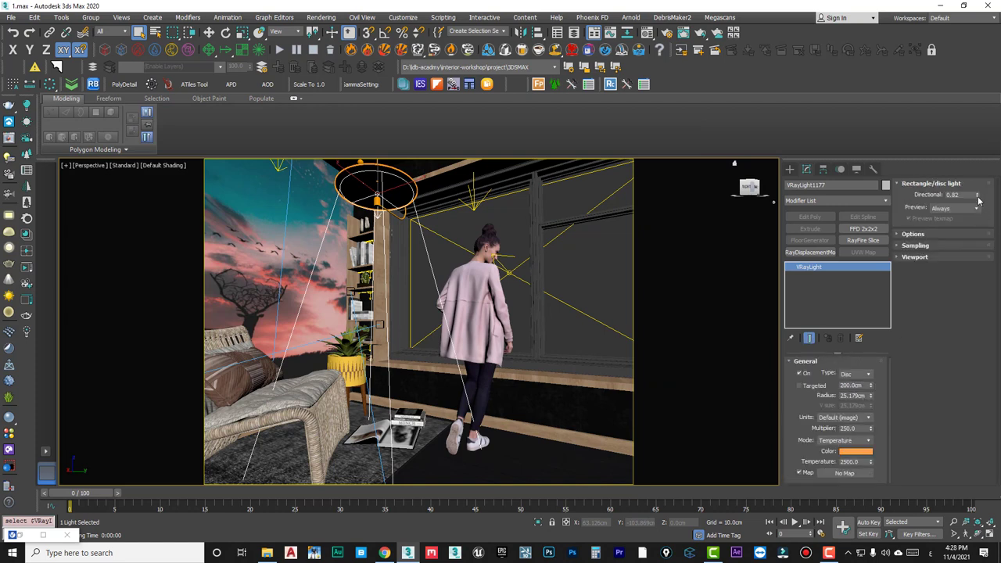
drag(978, 201, 978, 201)
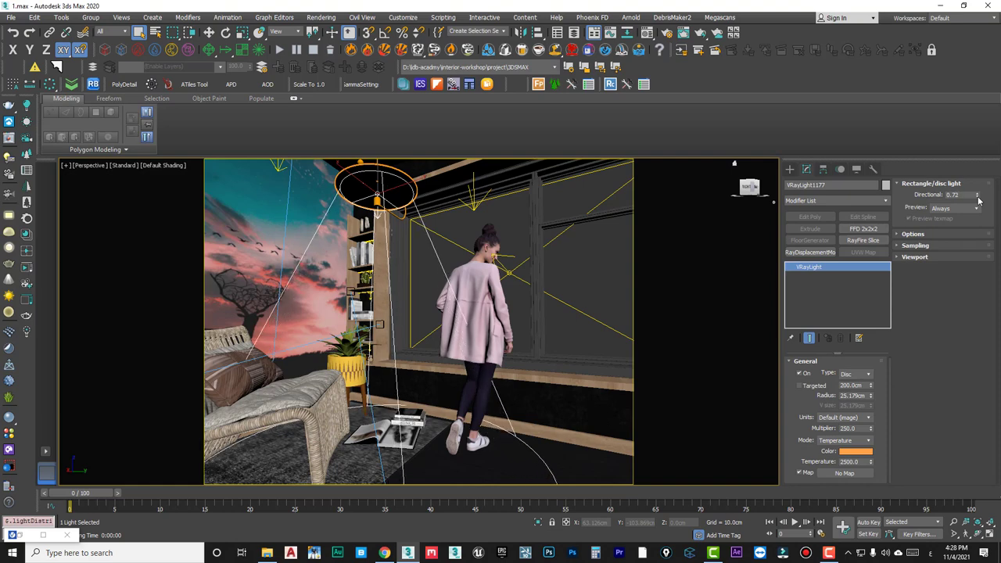
mouse_move(341, 401)
alt+middle_down()
mouse_move(440, 403)
mouse_move(412, 406)
alt+middle_up()
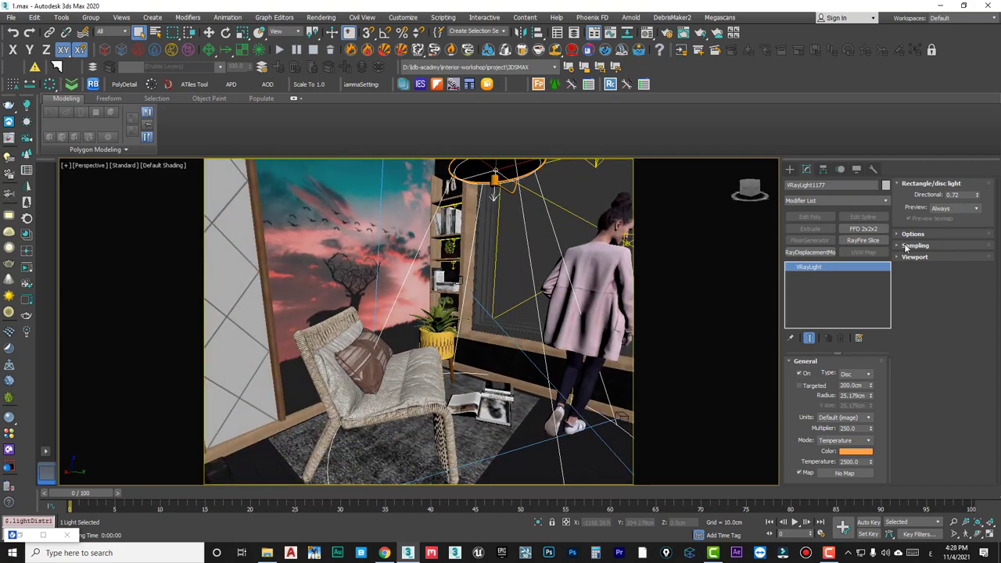
drag(980, 202, 979, 205)
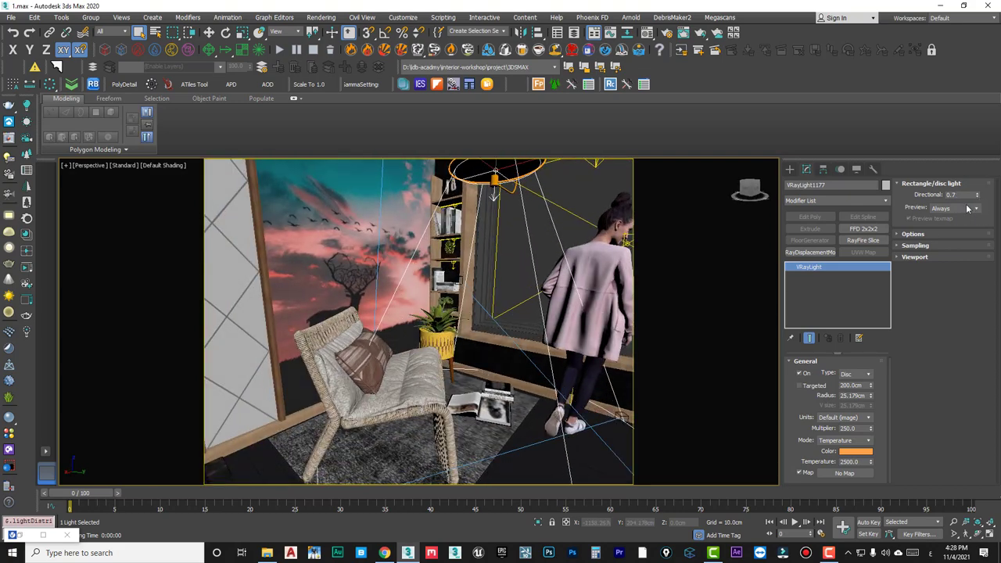
mouse_move(573, 341)
alt+middle_down()
mouse_move(469, 325)
mouse_move(487, 312)
alt+middle_up()
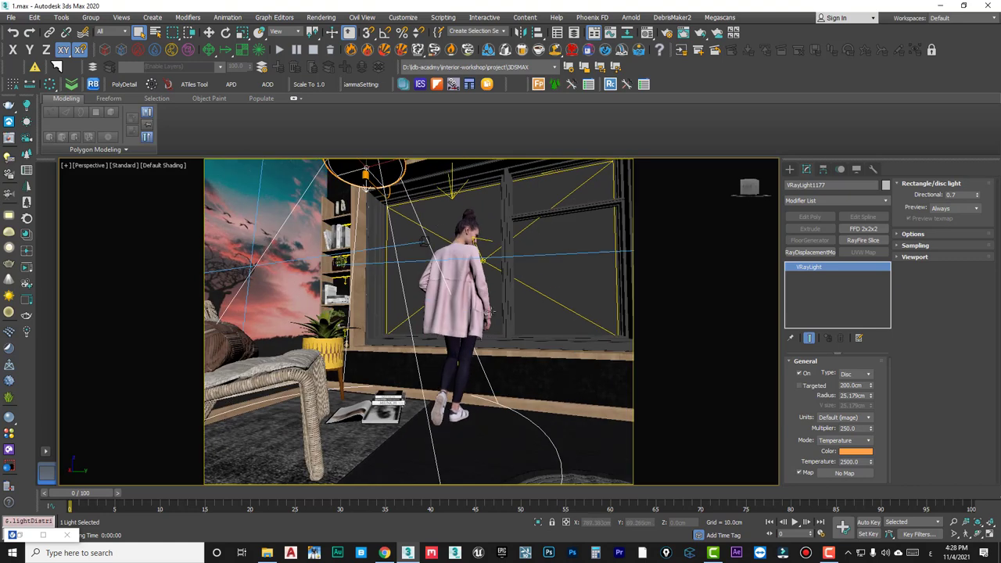
Isolate the window frame and cap its three open borders with new faces.
click(516, 227)
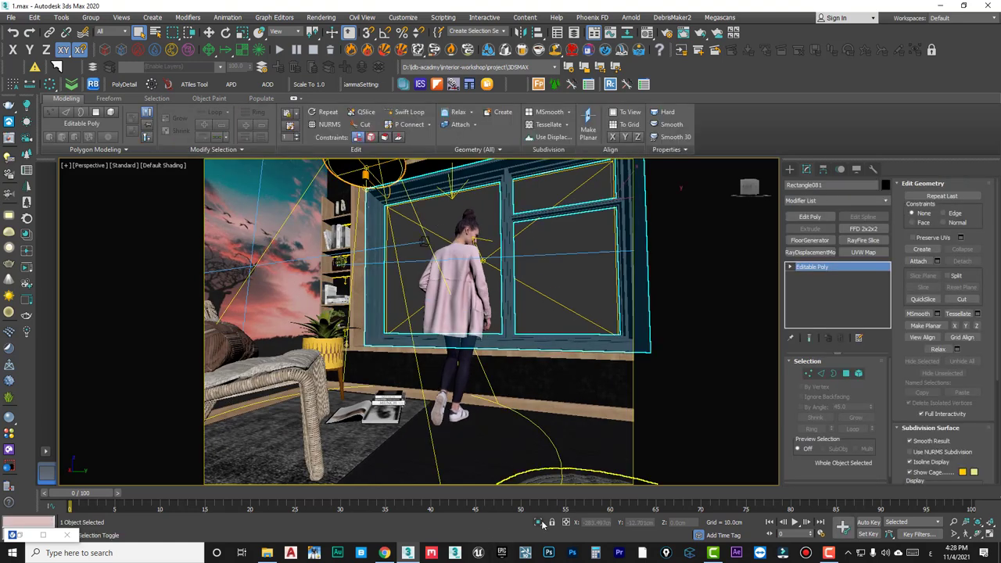
key(alt+q)
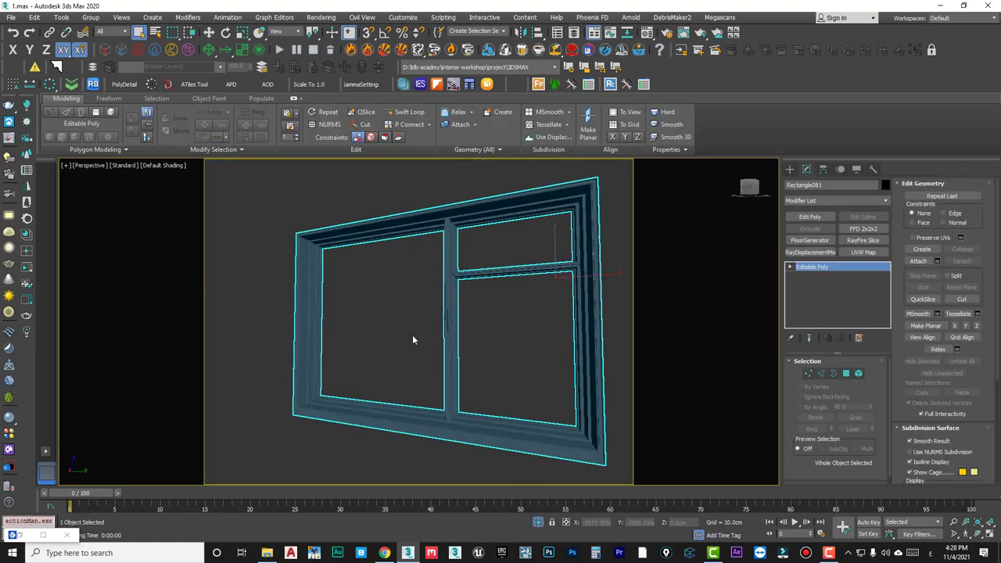
alt+middle_drag(413, 339, 468, 354)
click(833, 373)
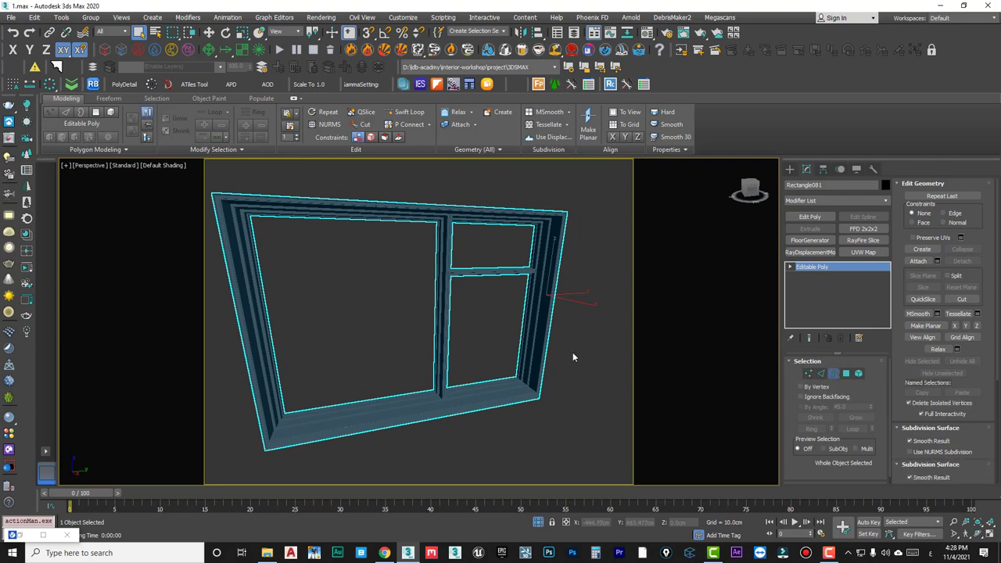
click(433, 350)
alt+middle_drag(424, 352, 376, 343)
ctrl+click(449, 283)
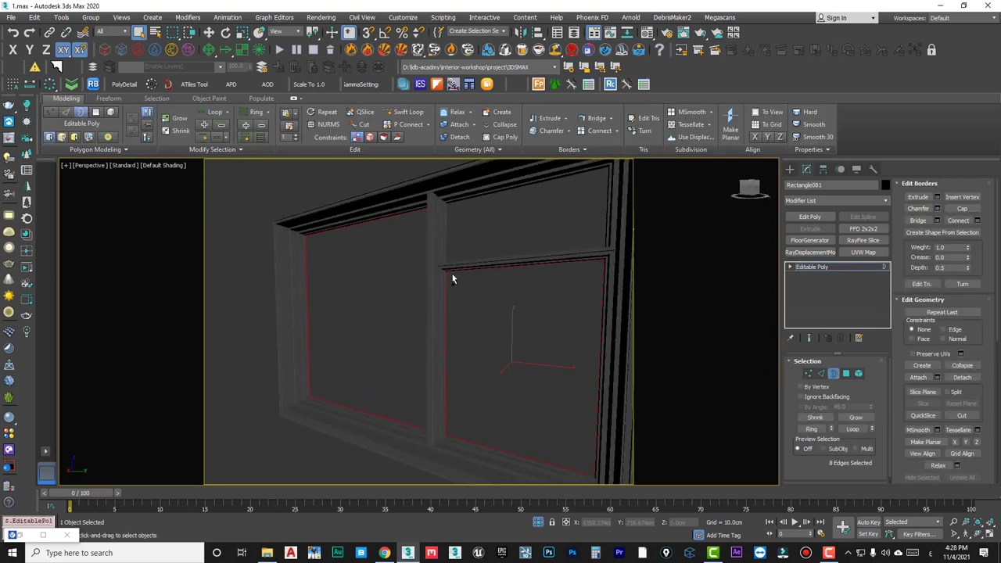
ctrl+click(447, 231)
mouse_move(447, 231)
alt+middle_down()
mouse_move(489, 253)
mouse_move(477, 258)
alt+middle_up()
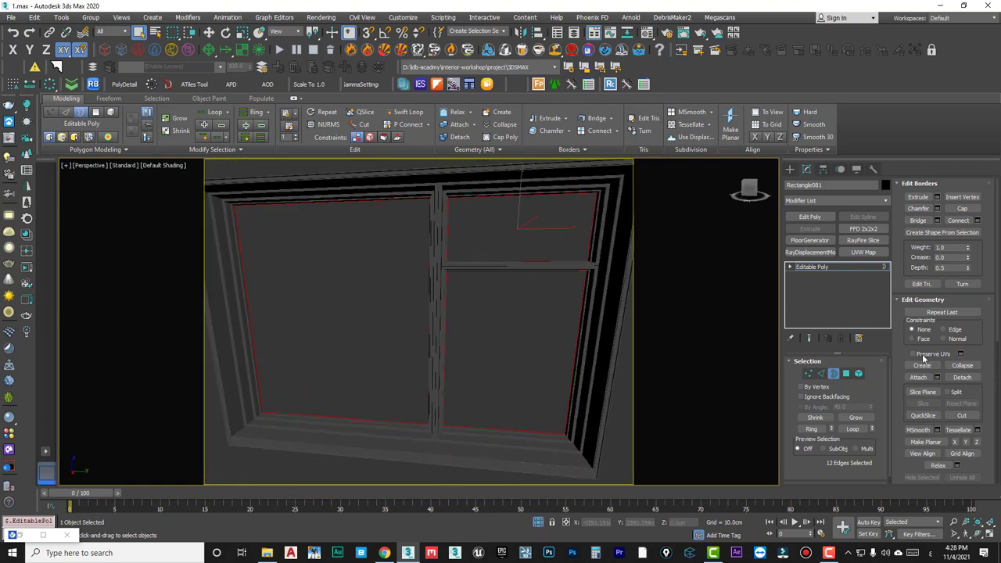
click(962, 209)
Detach the three new pane polygons into a separate object, Object1425.
click(845, 373)
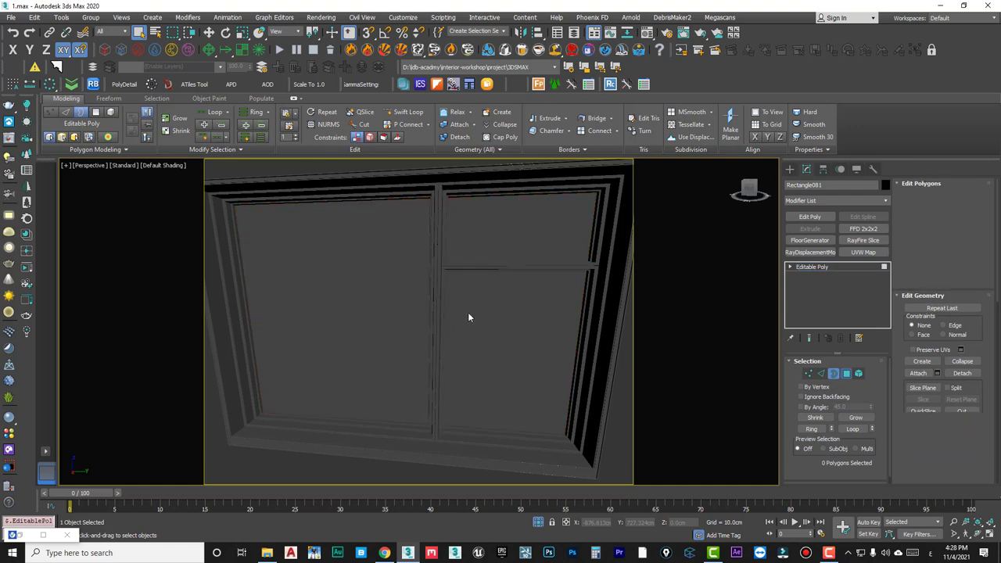
click(468, 318)
ctrl+click(517, 231)
ctrl+click(359, 258)
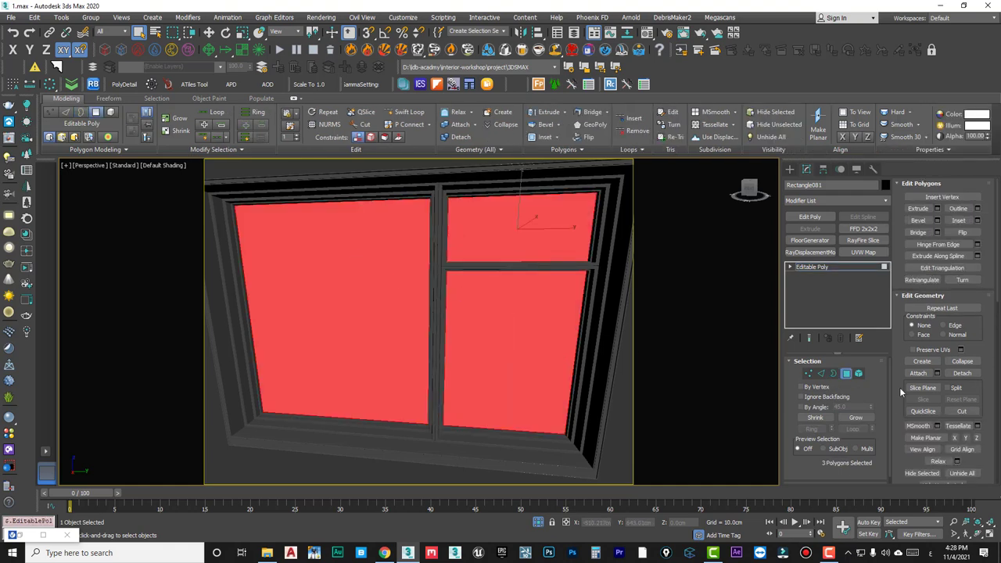
click(962, 373)
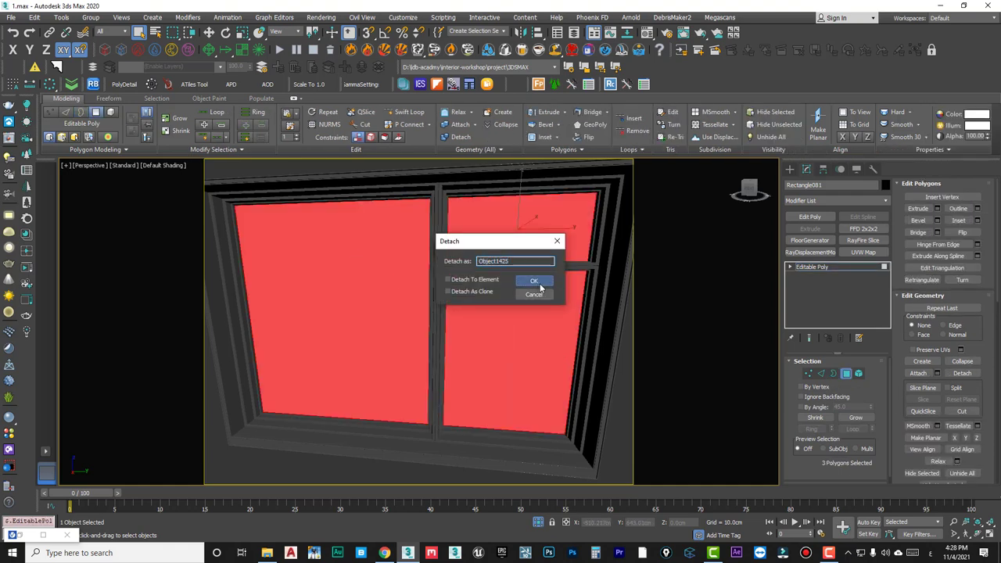
click(535, 286)
click(846, 373)
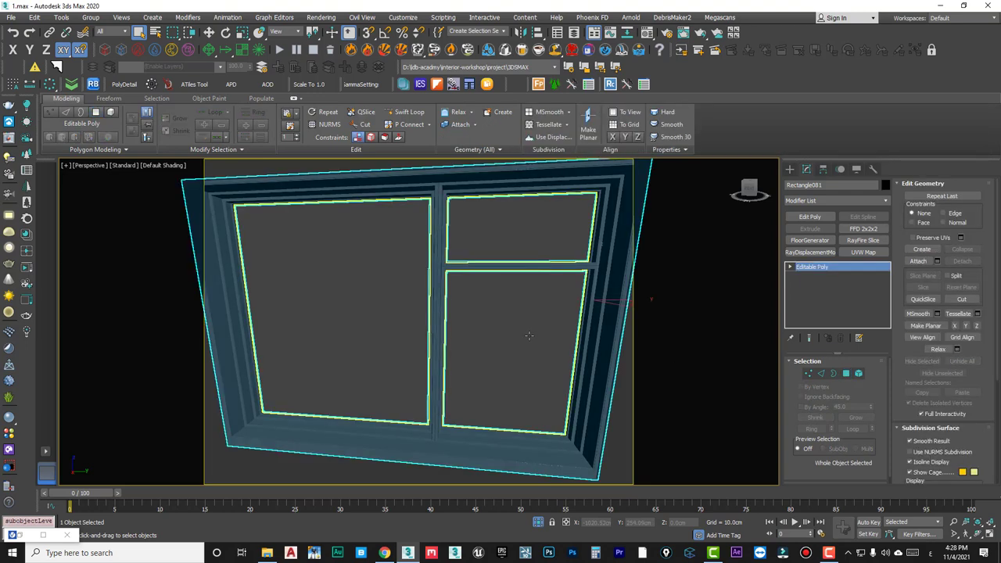
click(520, 338)
Add a Shell modifier to the panes with an Outer Amount of 0.28cm.
alt+middle_drag(519, 338, 431, 434)
scroll(430, 435, up, 5)
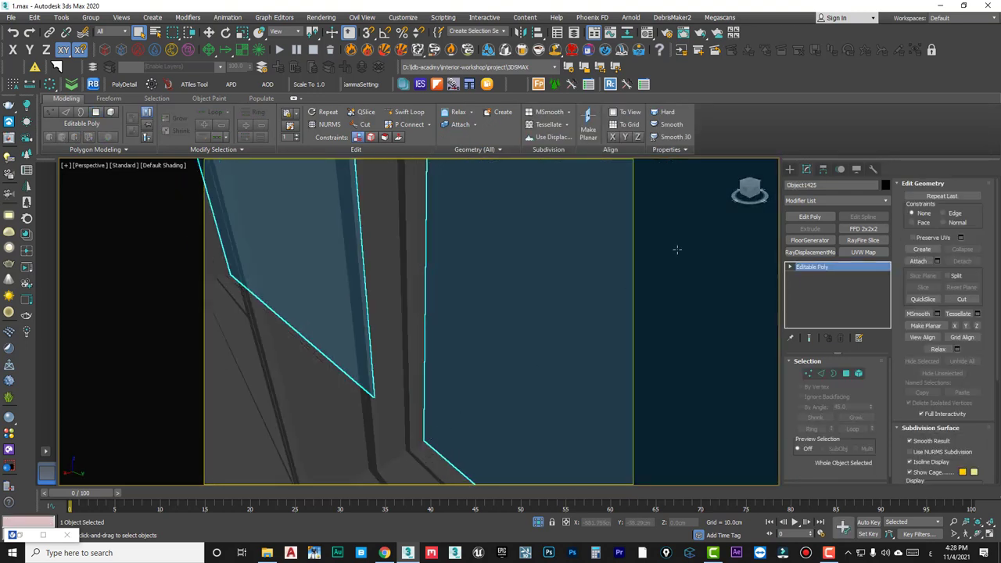
click(822, 201)
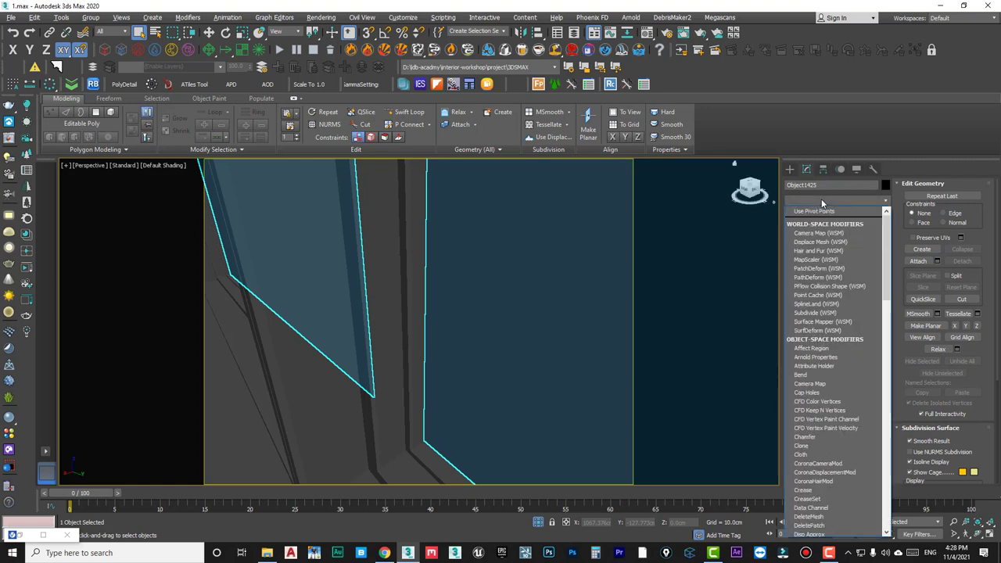
text(shell)
key(Return)
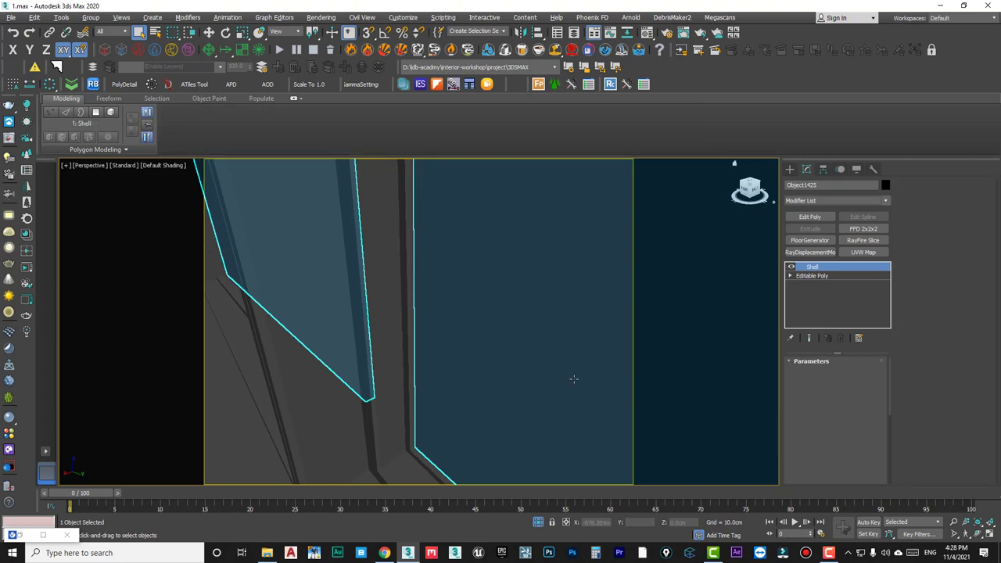
mouse_move(869, 389)
mouse_down()
mouse_move(868, 444)
mouse_move(869, 426)
mouse_up()
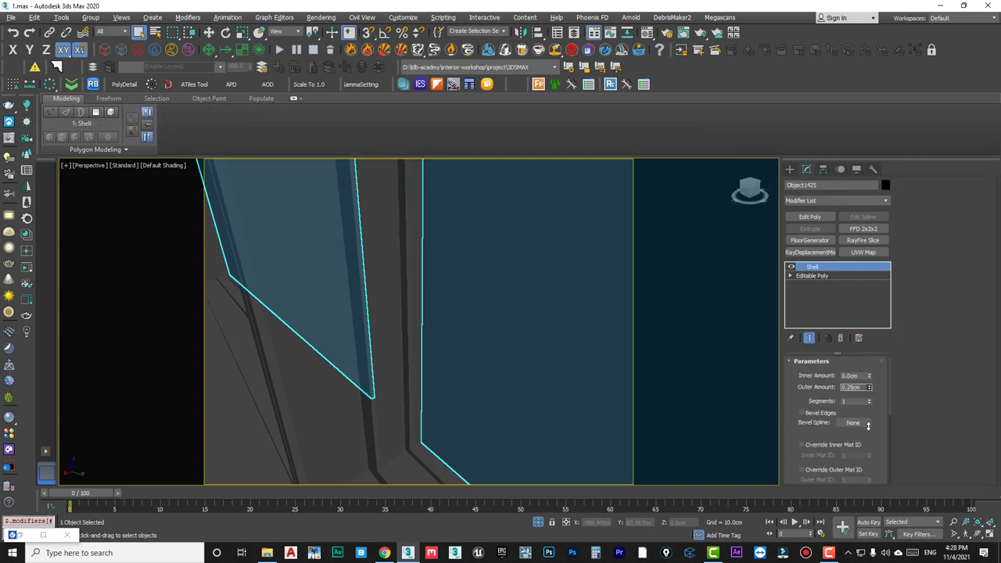
alt+middle_drag(368, 313, 398, 310)
Reselect the window glass panes and open the Material Editor with M.
key(ctrl+d)
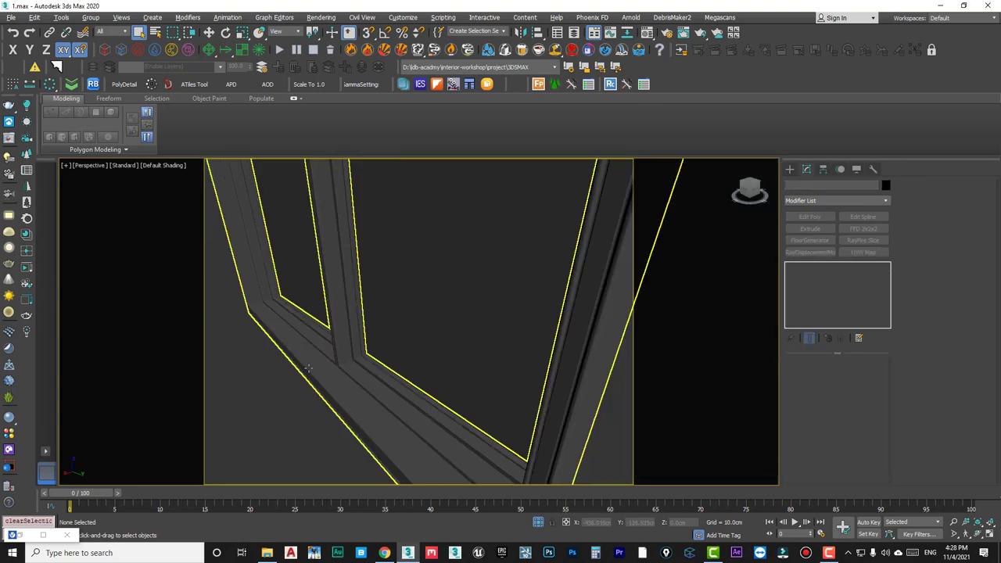
mouse_move(263, 392)
alt+middle_down()
mouse_move(365, 340)
mouse_move(451, 263)
alt+middle_up()
click(450, 263)
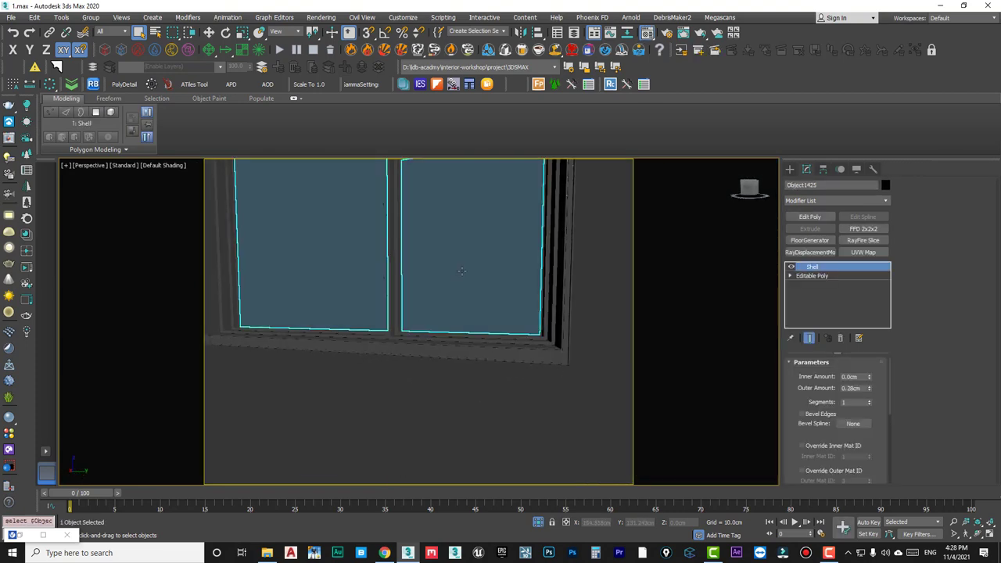
key(m)
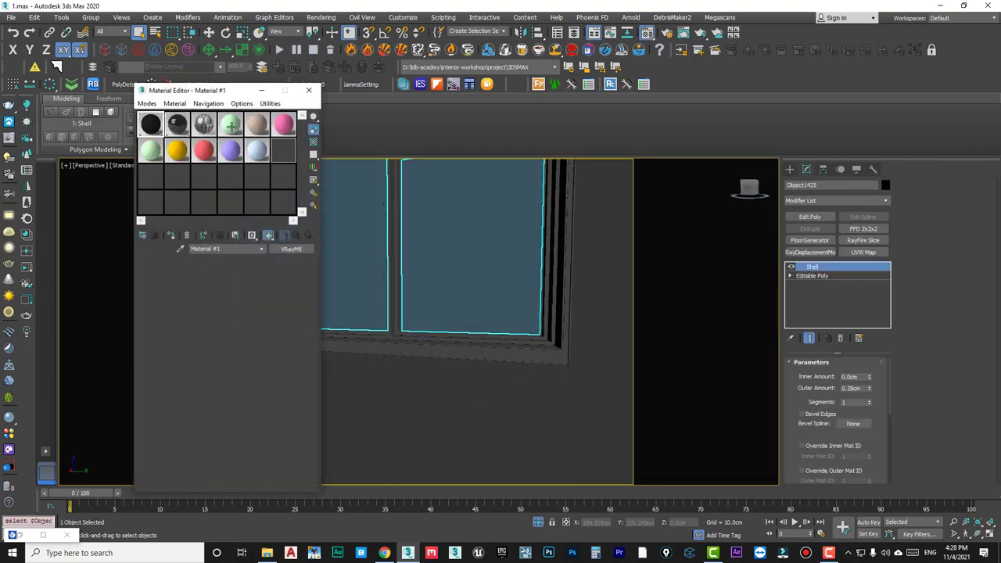
Assign a VRayMtl slot to the selected panes, renaming the material.
click(231, 125)
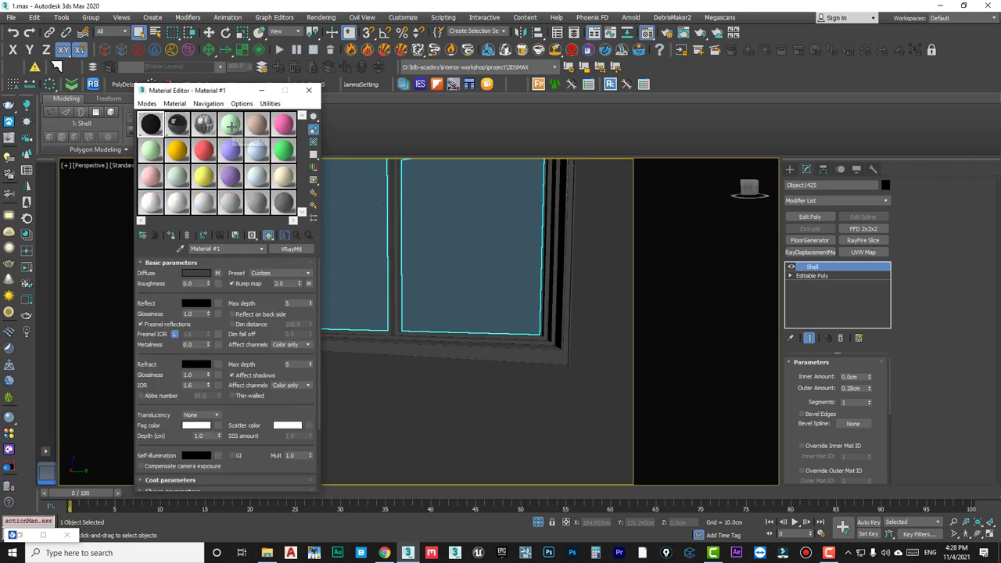
click(171, 235)
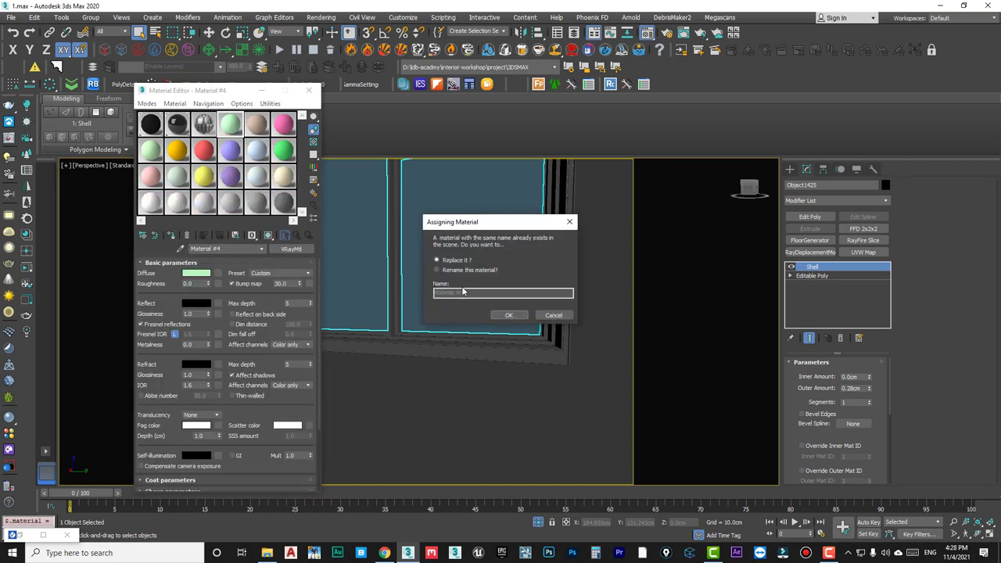
click(438, 270)
click(509, 315)
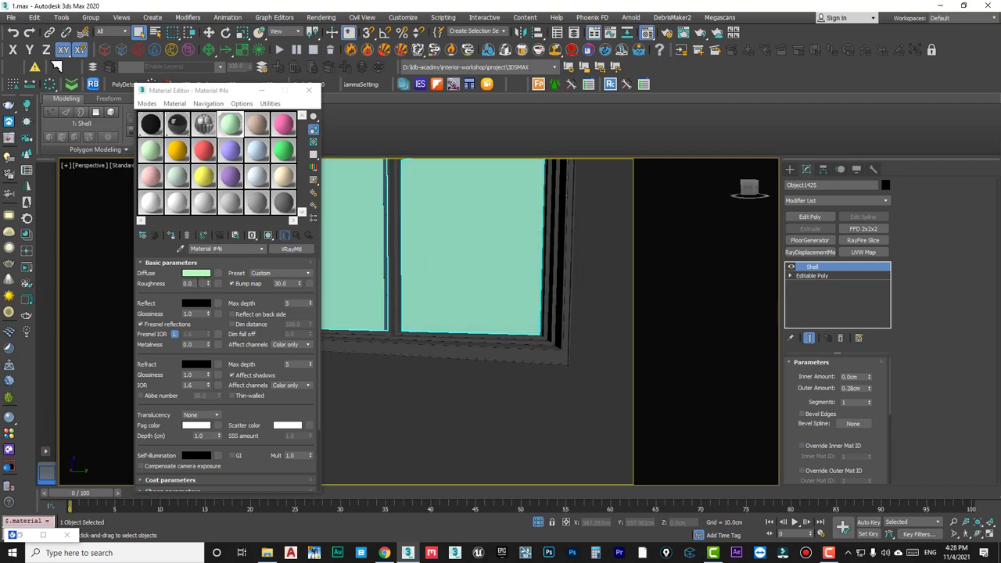
Set the glass diffuse to light grey and reflection and refraction to white.
click(196, 273)
drag(300, 125, 300, 72)
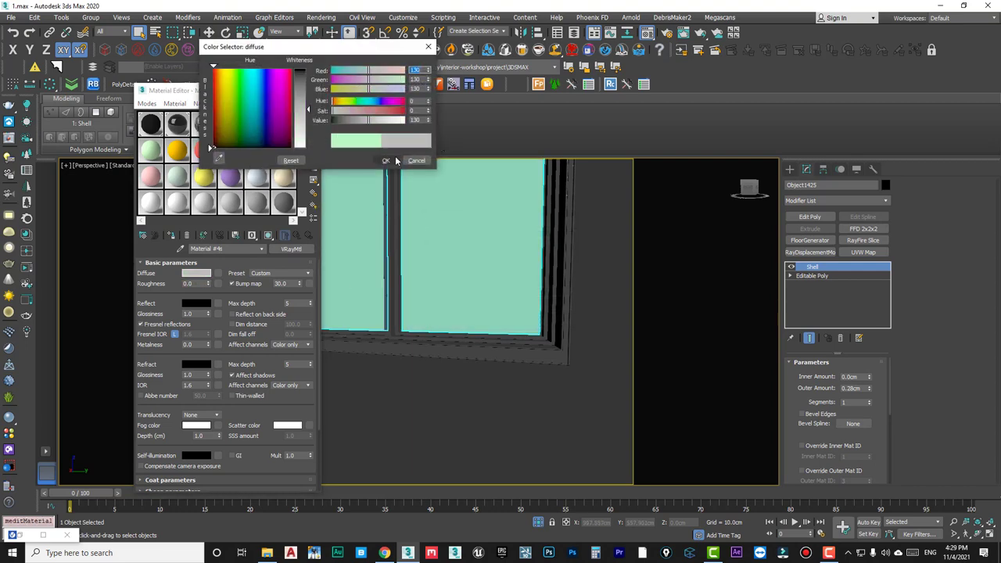
click(386, 161)
click(196, 303)
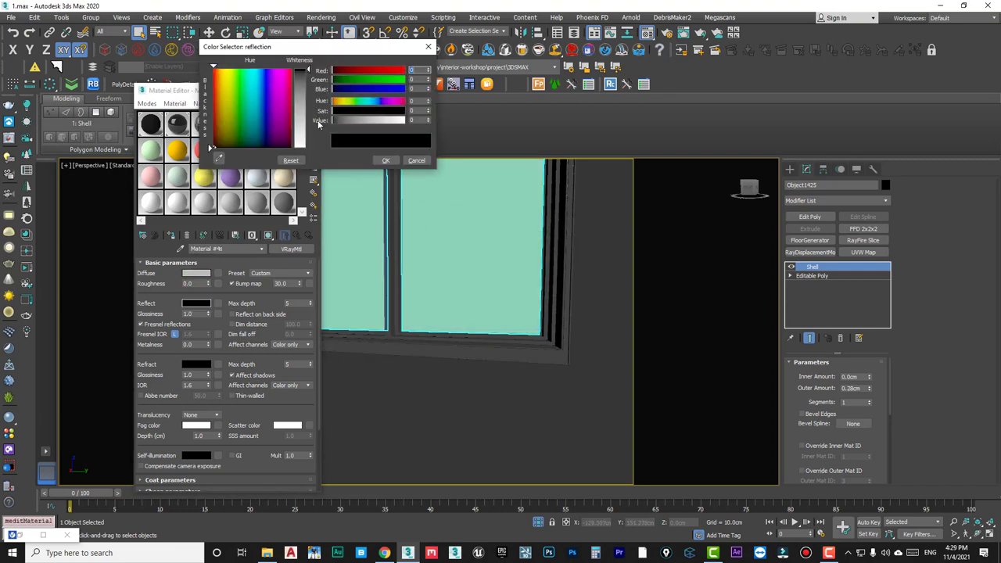
drag(308, 119, 307, 148)
click(384, 161)
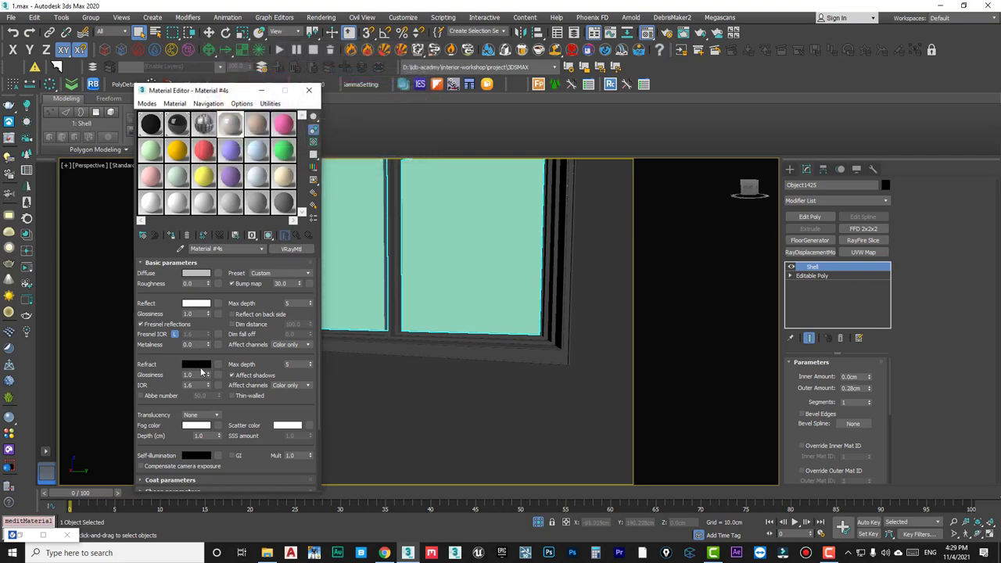
click(196, 365)
mouse_move(305, 137)
mouse_down()
mouse_move(307, 148)
mouse_move(375, 177)
mouse_up()
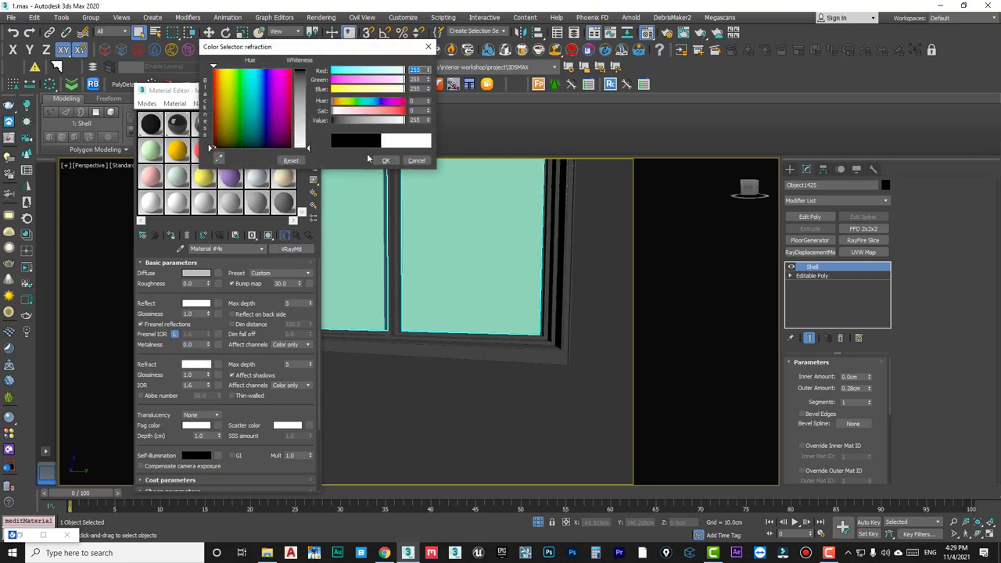
click(385, 161)
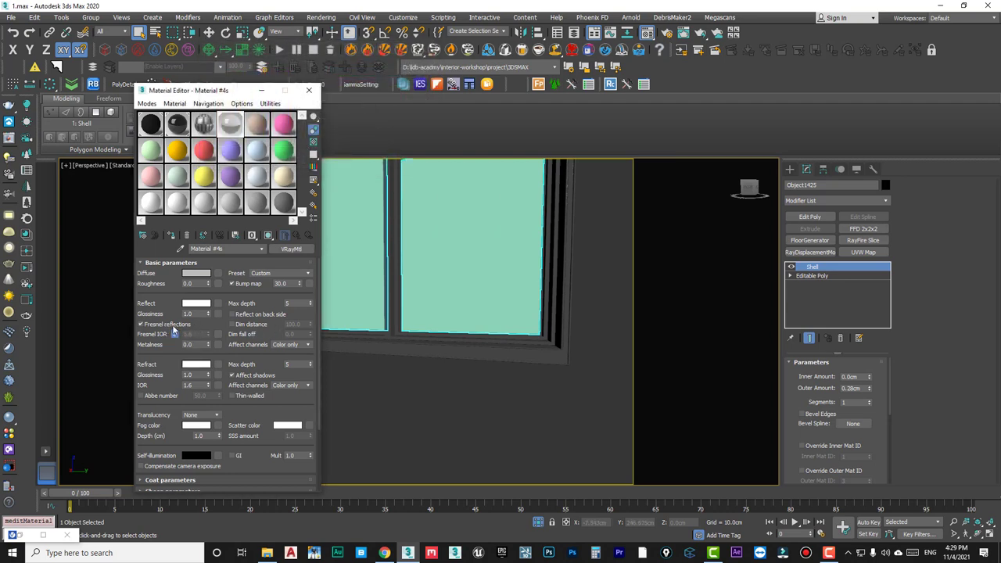
Unlock the Fresnel IOR and reassign the glass material to the selected panes.
click(176, 333)
scroll(178, 368, down, 3)
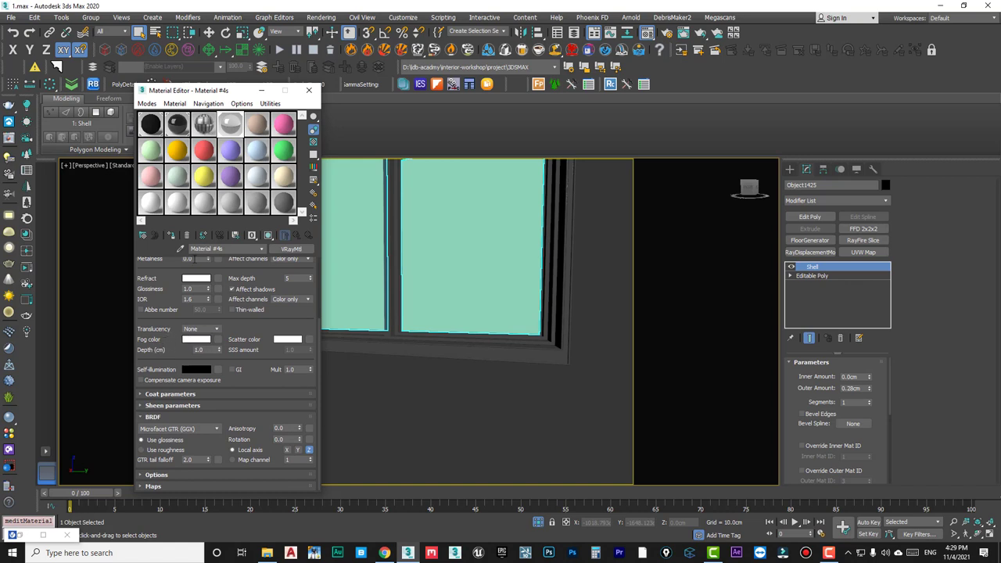
click(171, 236)
View the full scene through VRayCam001 with isolation turned off.
click(309, 91)
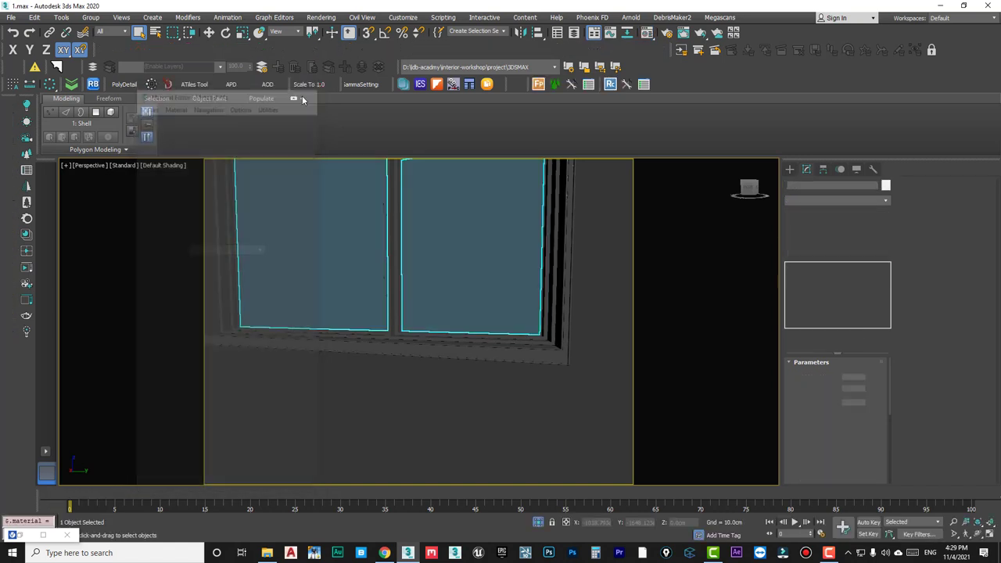
key(c)
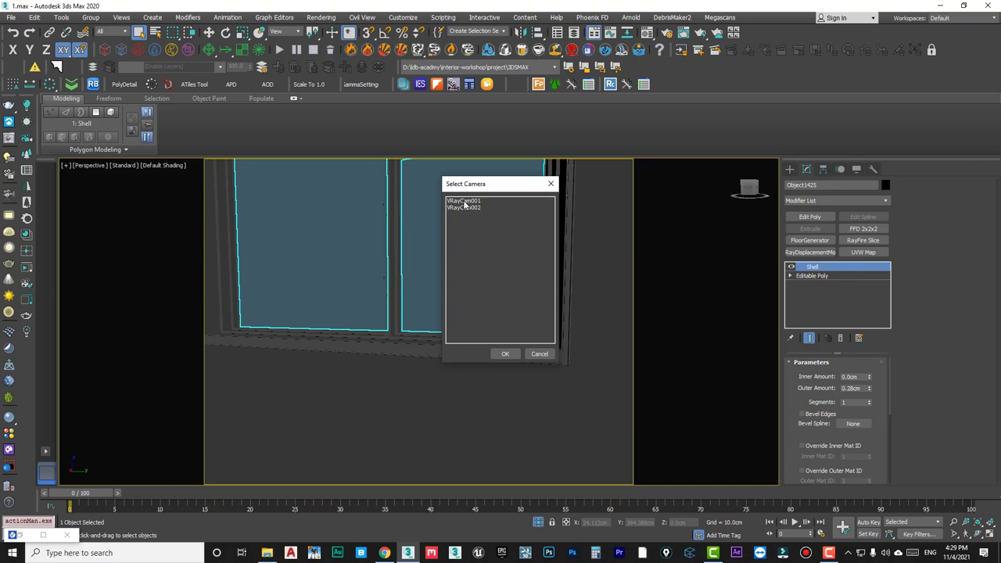
double_click(464, 201)
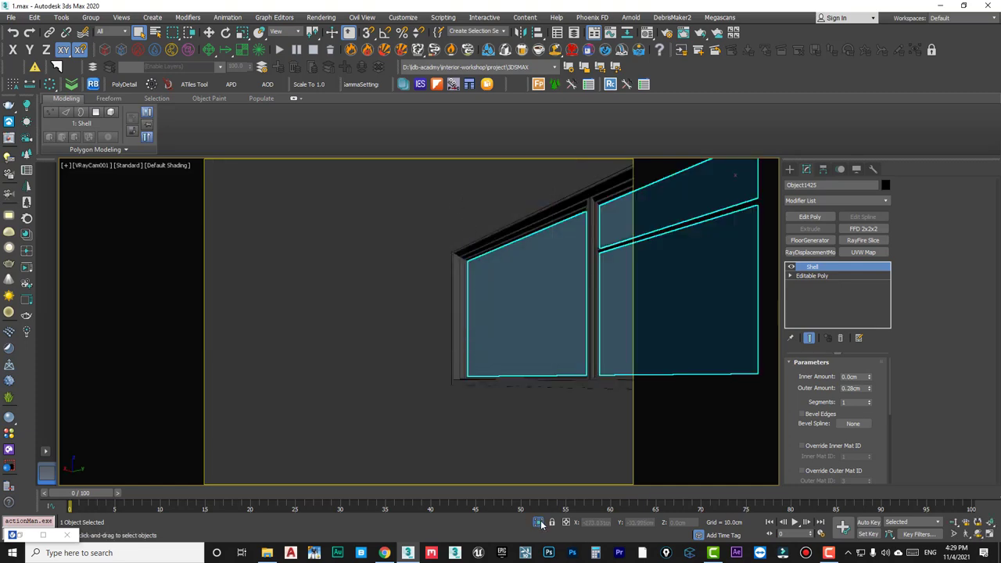
click(539, 523)
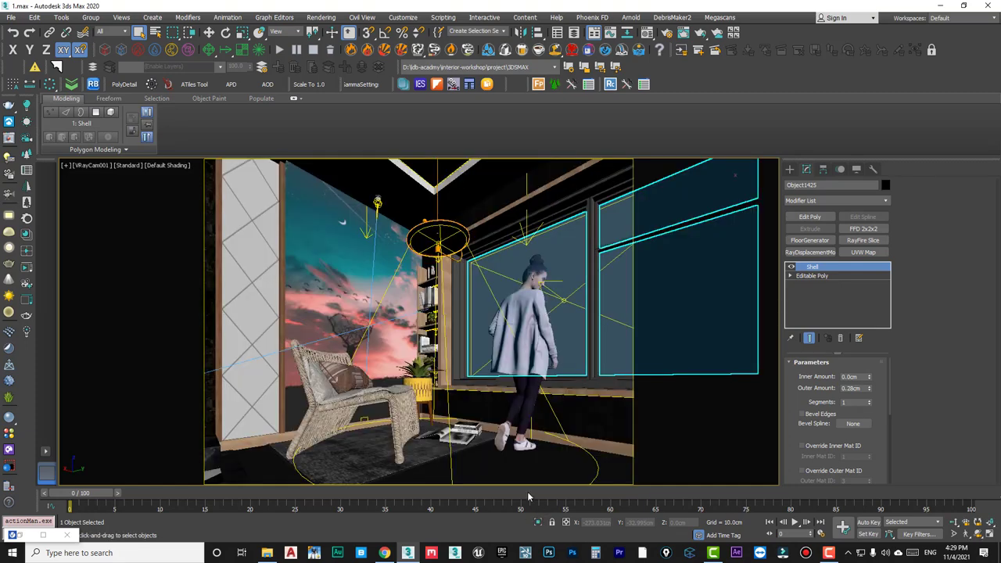
Render a test region around the window and standing figure in the V-Ray Frame Buffer.
click(12, 162)
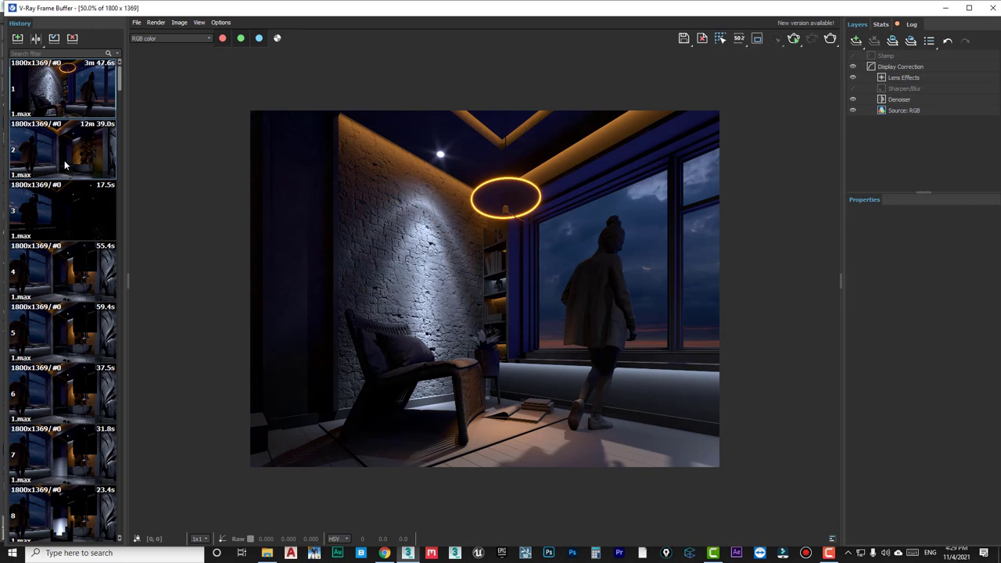
click(751, 45)
mouse_move(507, 153)
mouse_down()
mouse_move(625, 279)
mouse_move(778, 415)
mouse_move(779, 432)
mouse_up()
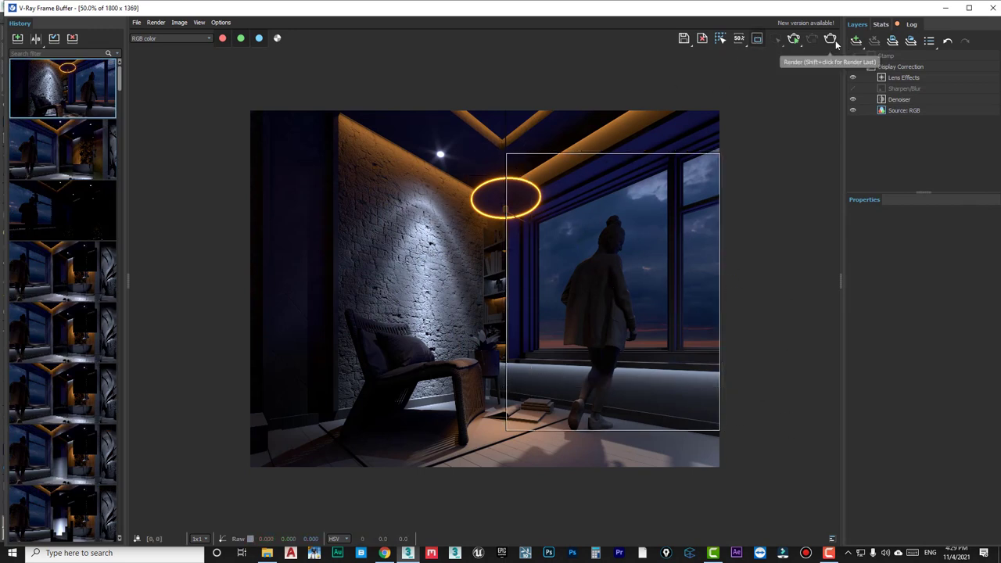
click(833, 41)
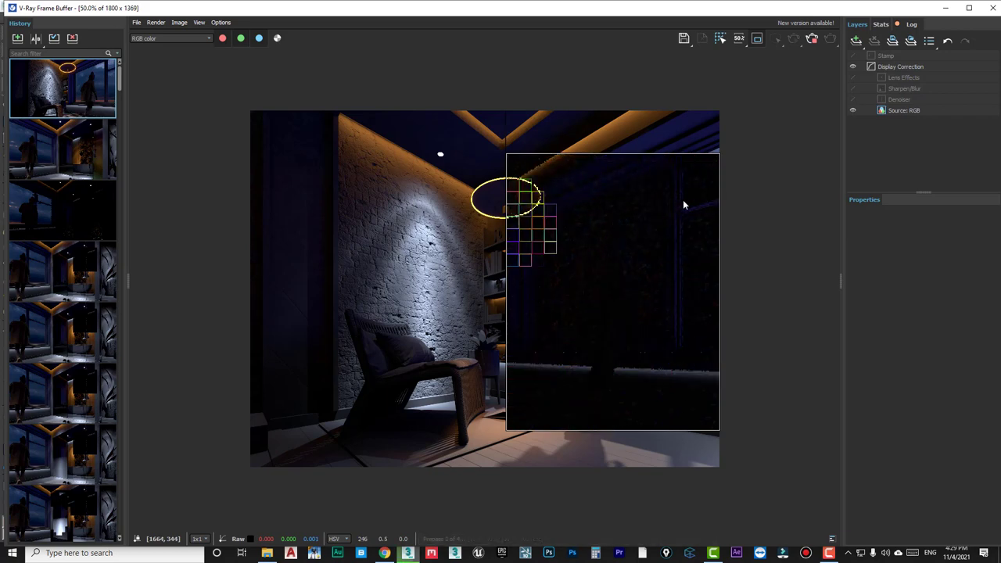
scroll(665, 221, up, 2)
scroll(665, 234, down, 2)
scroll(618, 227, up, 2)
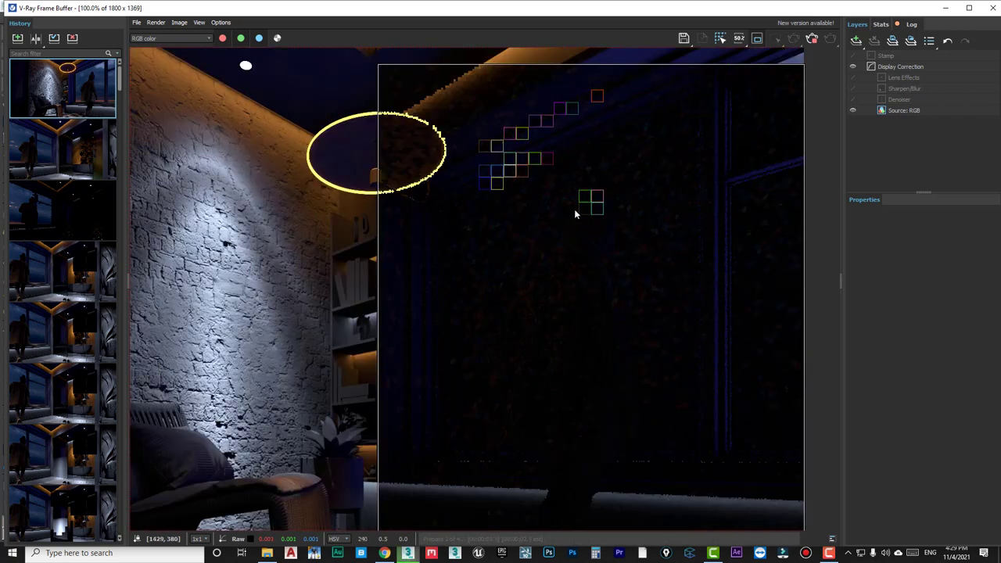
scroll(696, 216, down, 2)
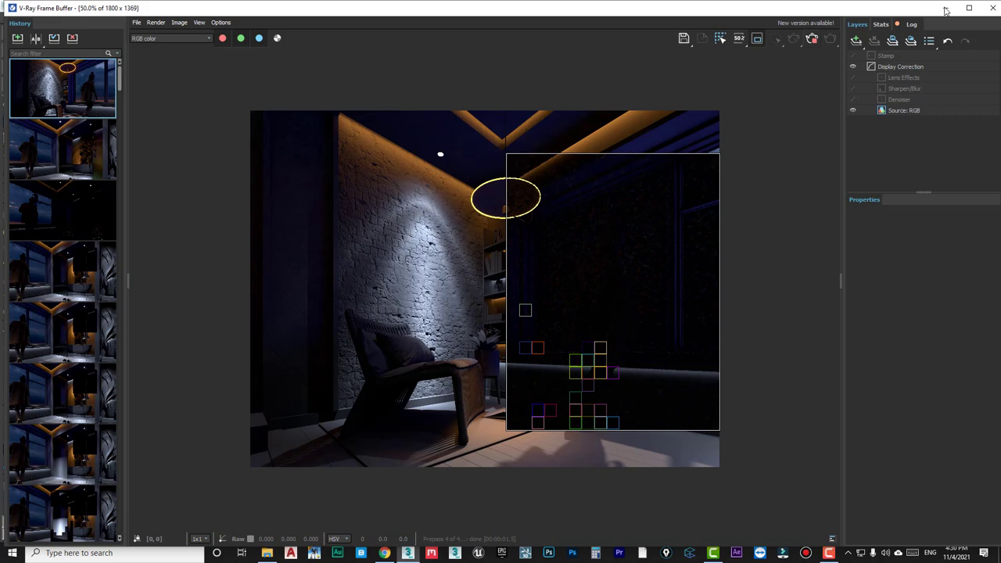
double_click(946, 10)
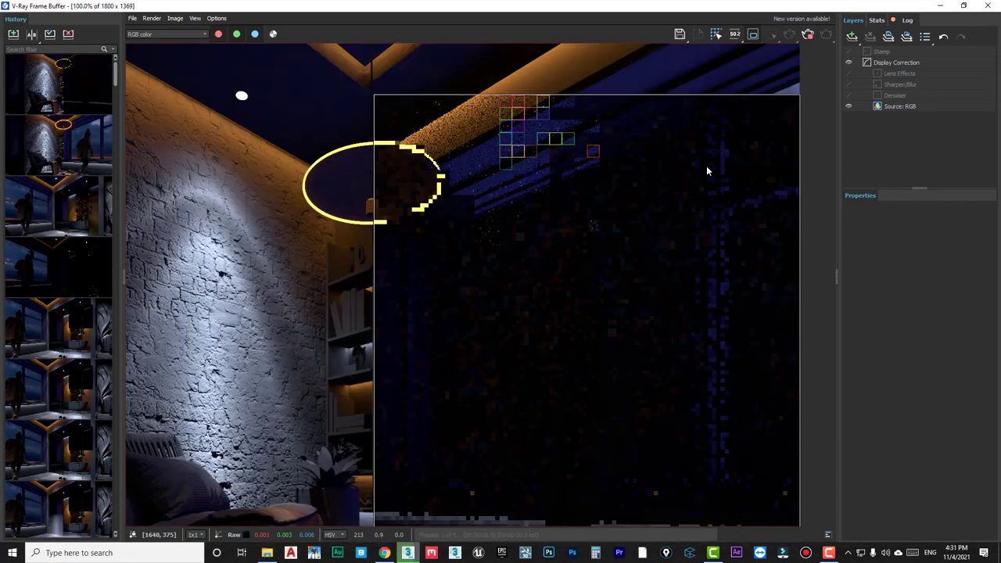
Back in the scene, edit the glass object's name and close the Material Editor.
click(943, 6)
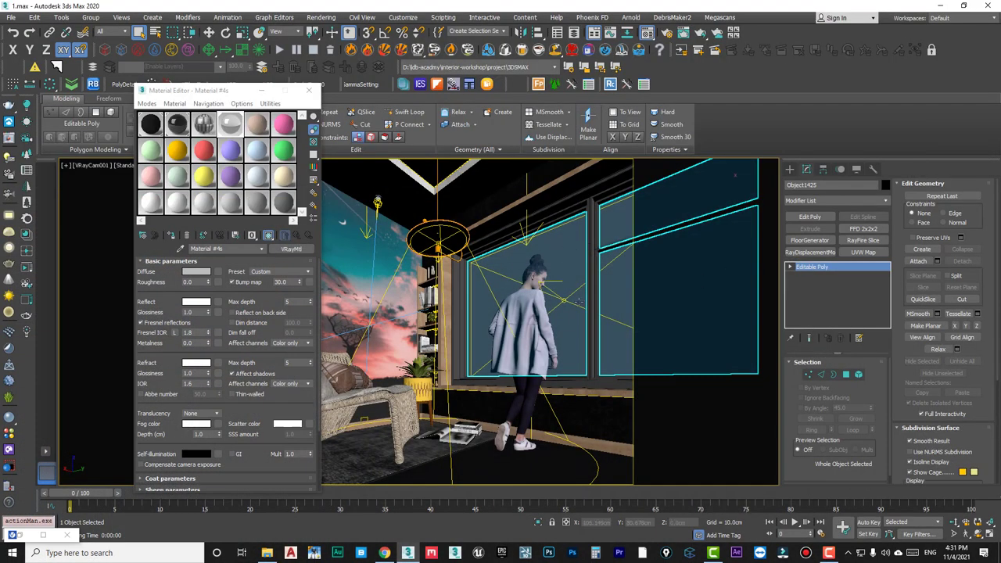
click(826, 186)
text(window)
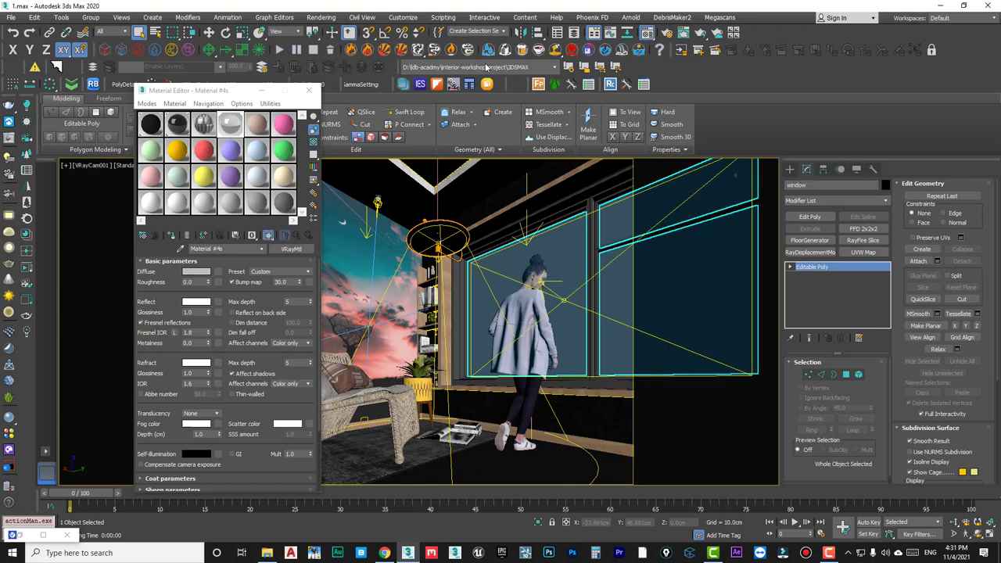
click(309, 90)
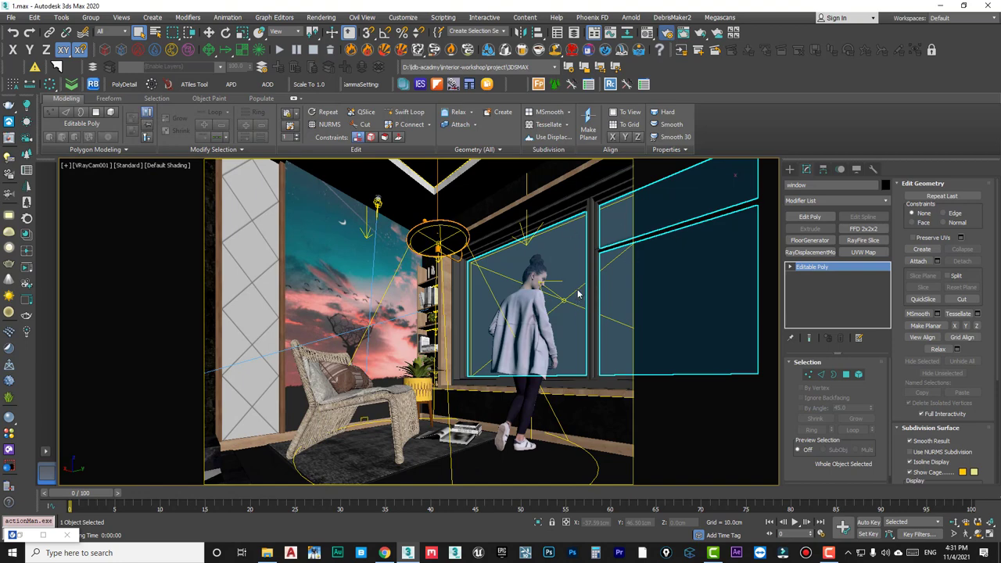
Add the window object to the Global switches override exclusion list and close Render Setup.
click(667, 30)
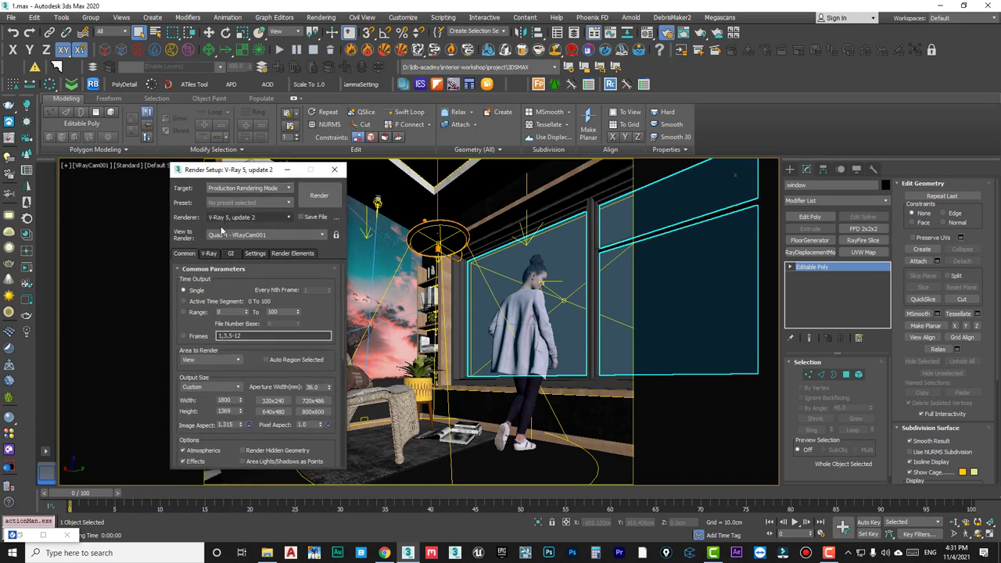
click(209, 253)
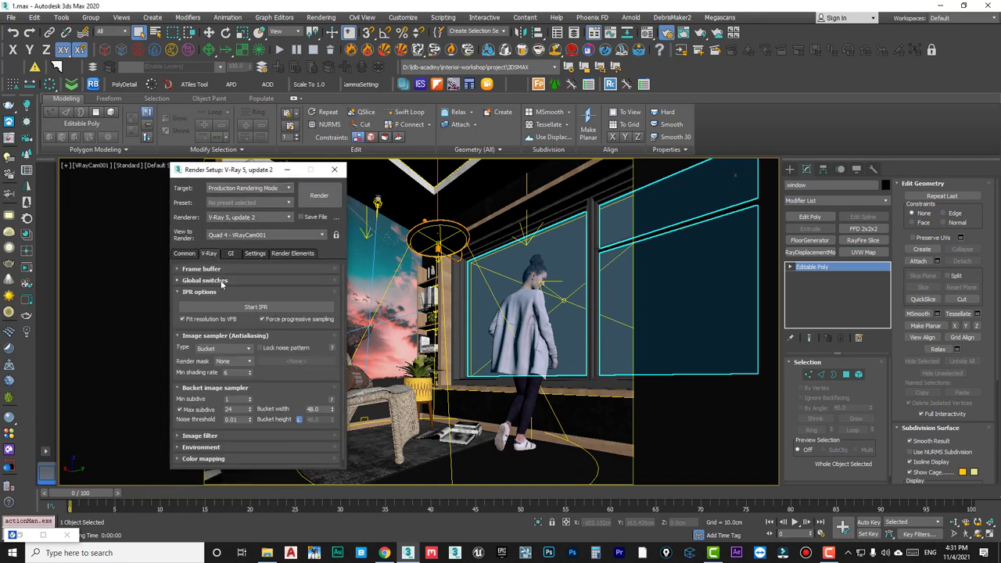
click(205, 281)
click(317, 339)
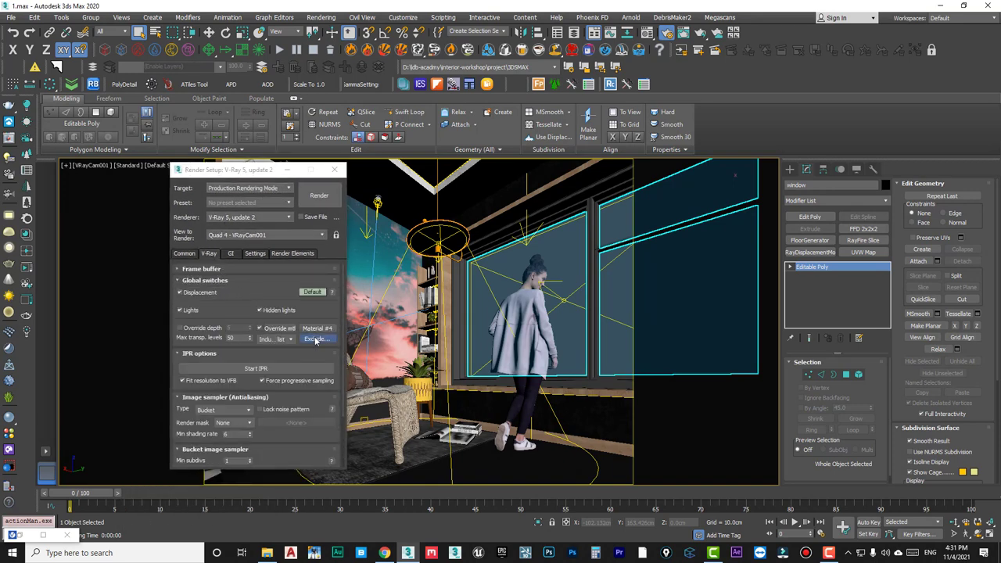
click(342, 220)
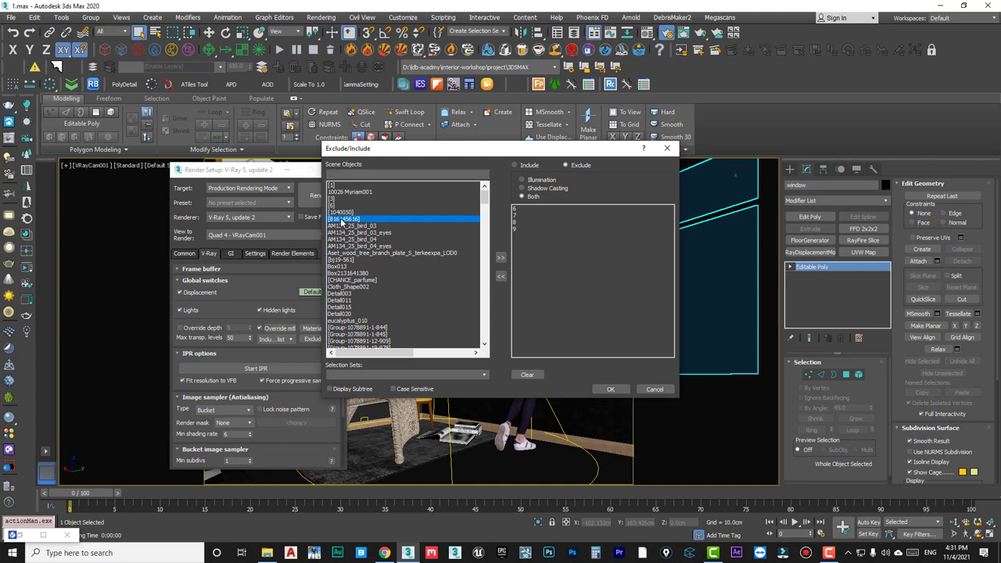
key(w)
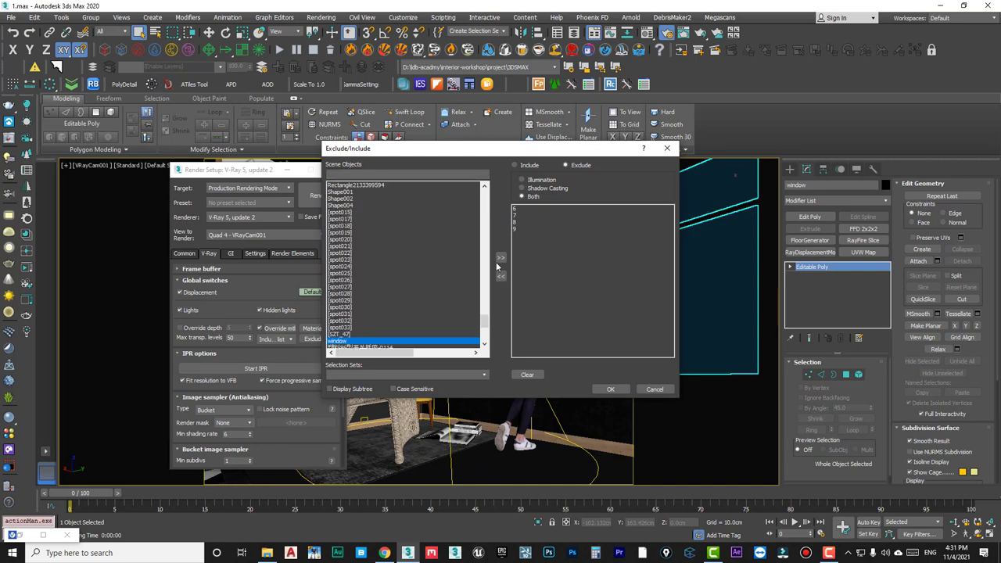
click(501, 258)
click(611, 389)
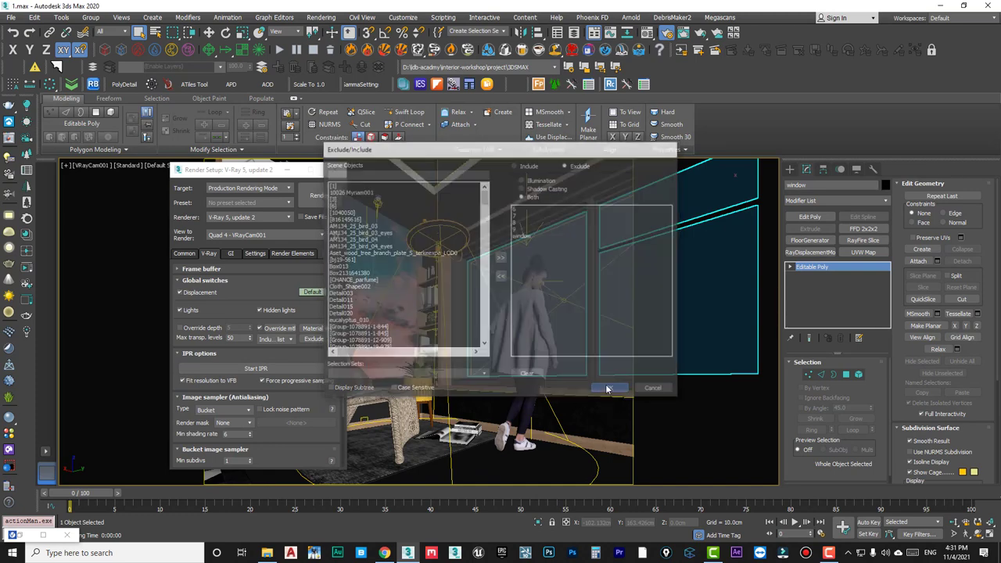
click(335, 170)
click(56, 535)
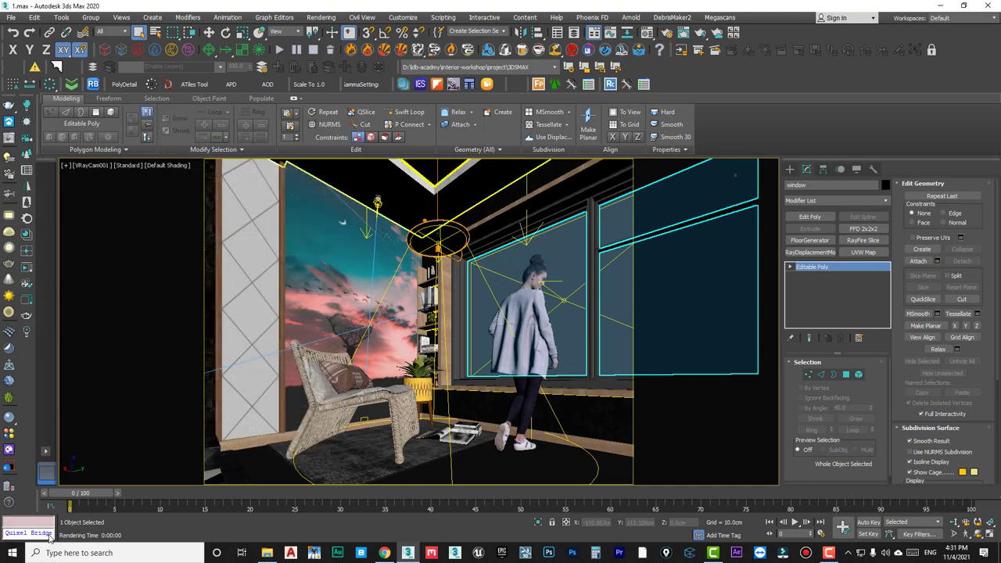
Render the region of the woman and night window, zooming in and out to watch the buckets.
click(827, 35)
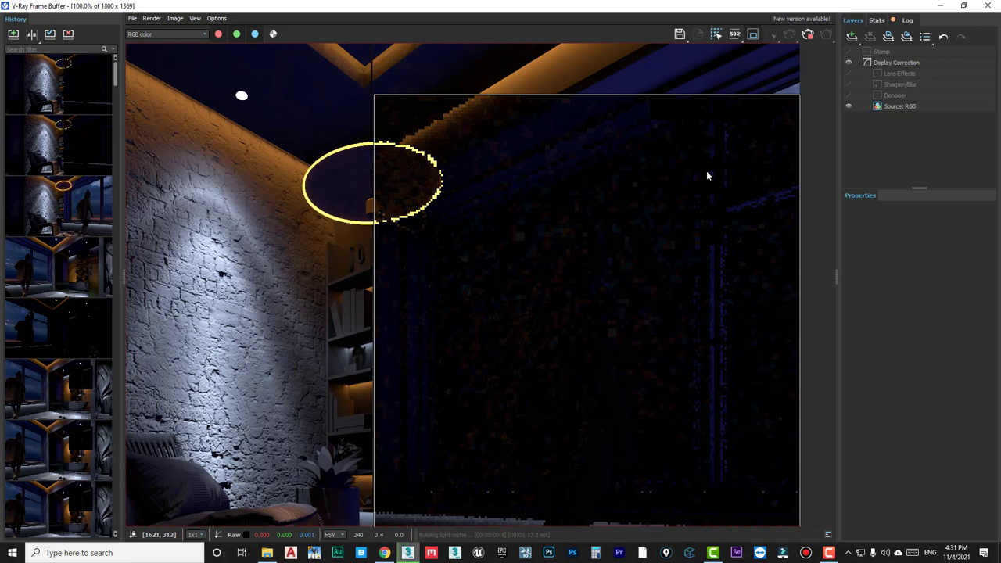
scroll(706, 172, down, 1)
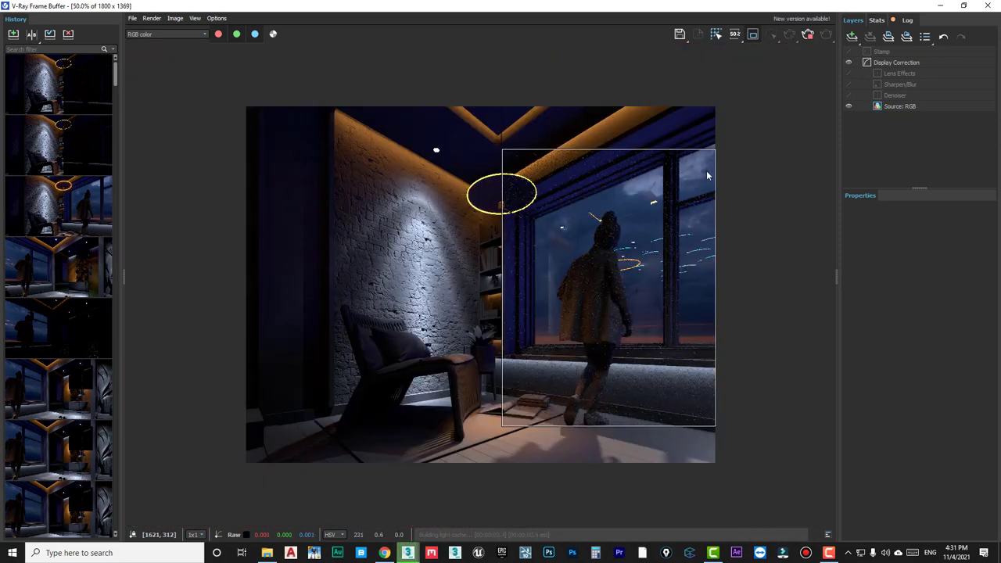
scroll(665, 221, up, 1)
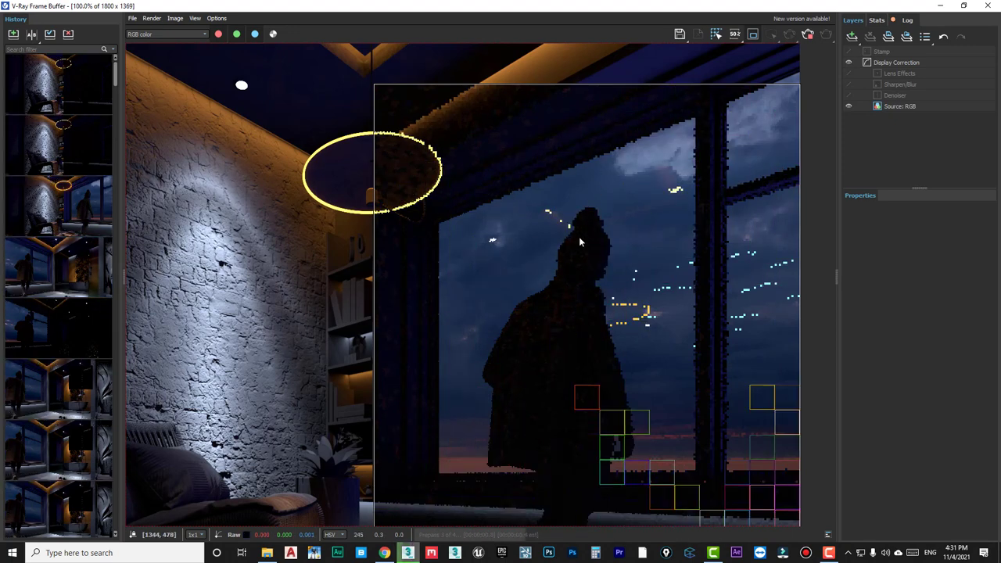
scroll(580, 241, down, 1)
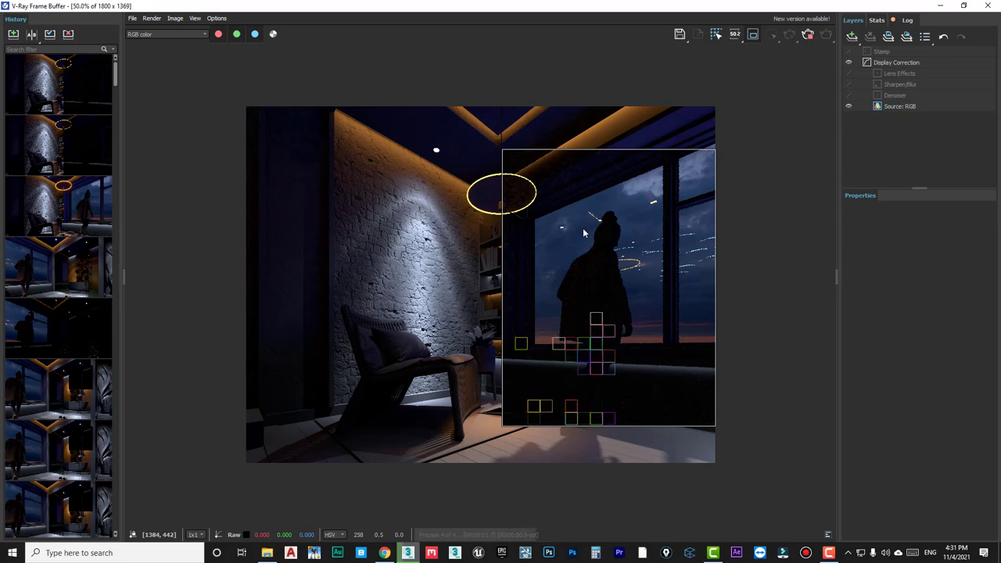
scroll(583, 230, up, 1)
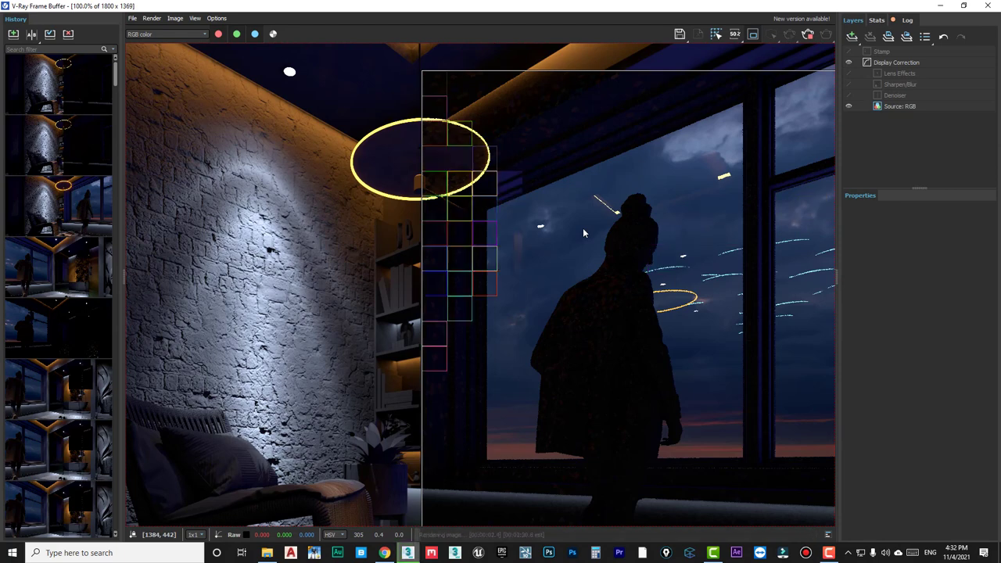
scroll(584, 233, down, 2)
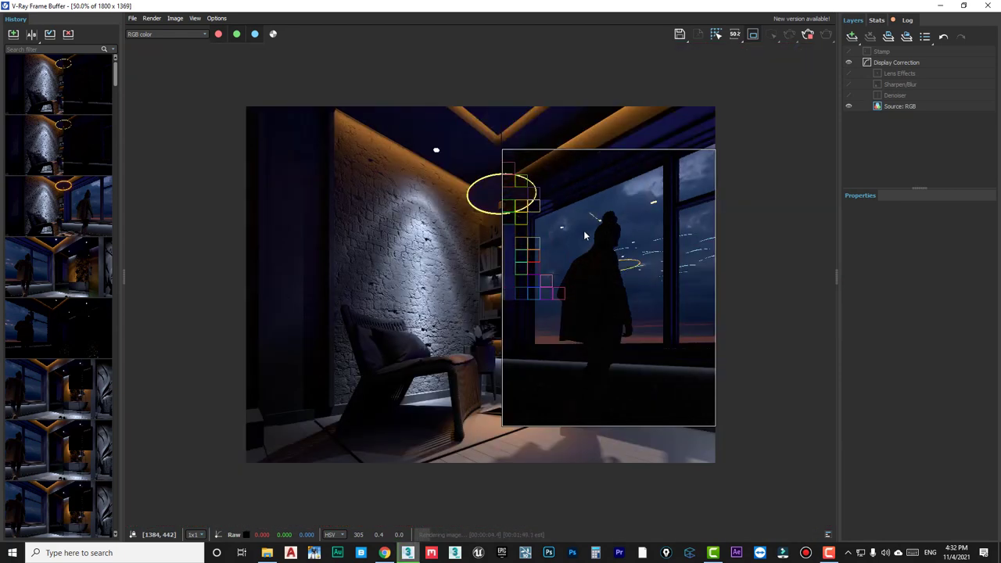
scroll(604, 263, up, 2)
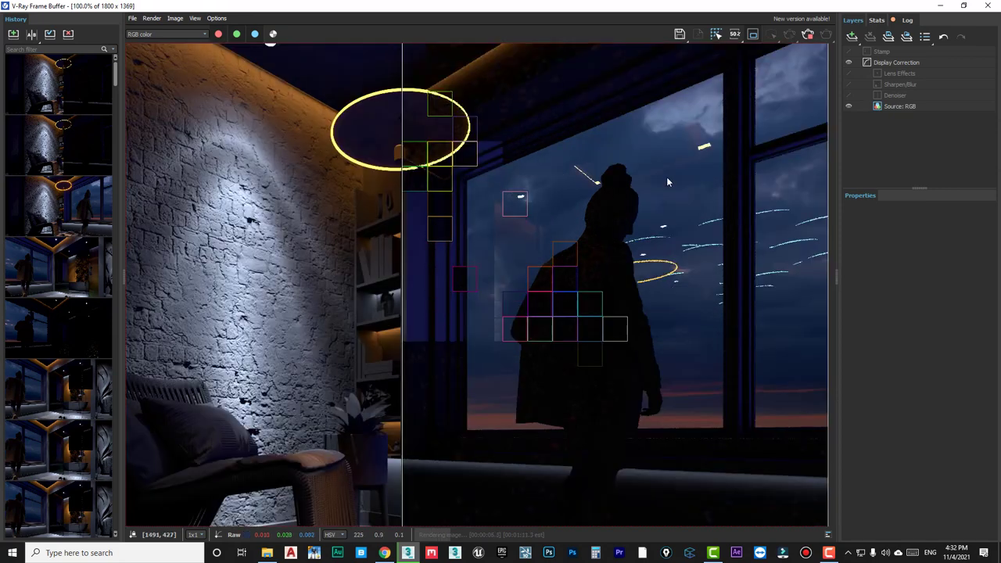
scroll(553, 225, up, 2)
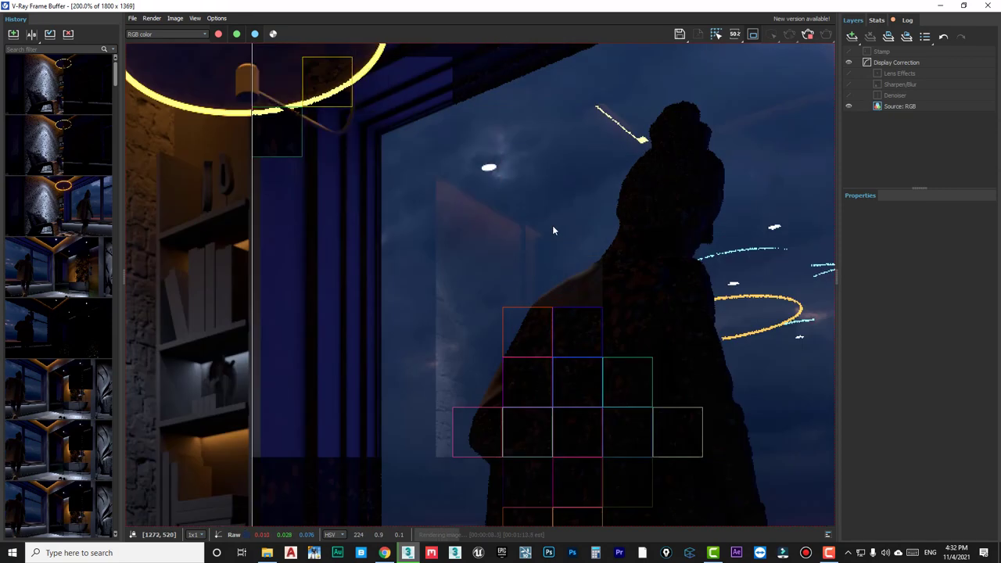
scroll(552, 226, down, 2)
scroll(552, 226, down, 2)
scroll(651, 285, up, 3)
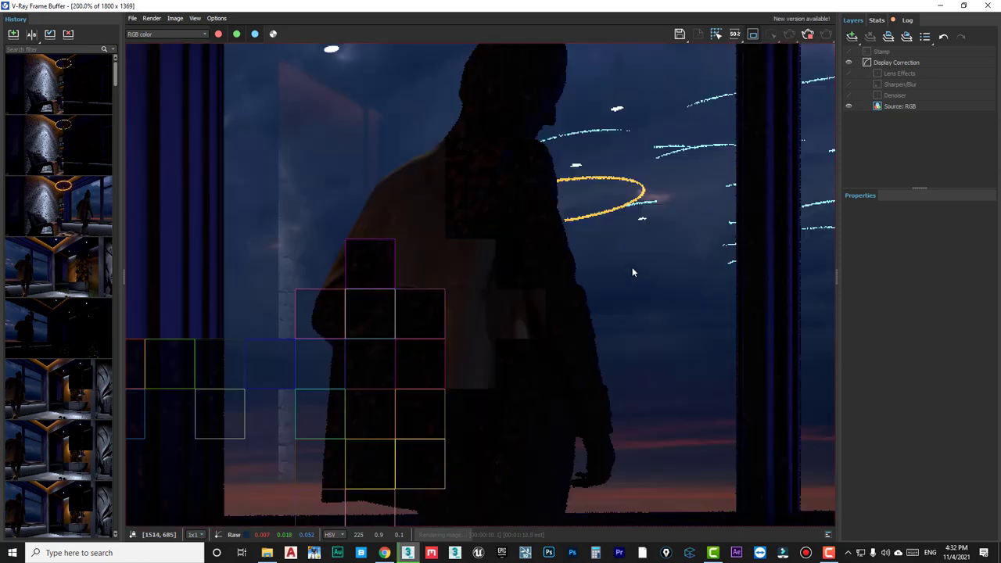
scroll(632, 266, down, 1)
scroll(589, 239, down, 2)
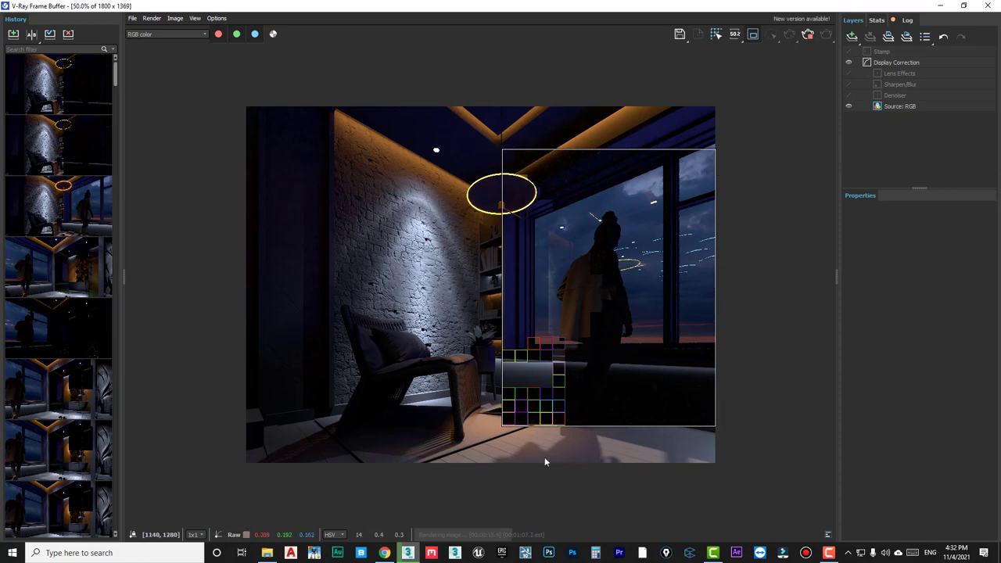
Zoom in and out of the frame buffer to inspect the finished region render with glare.
scroll(593, 308, up, 2)
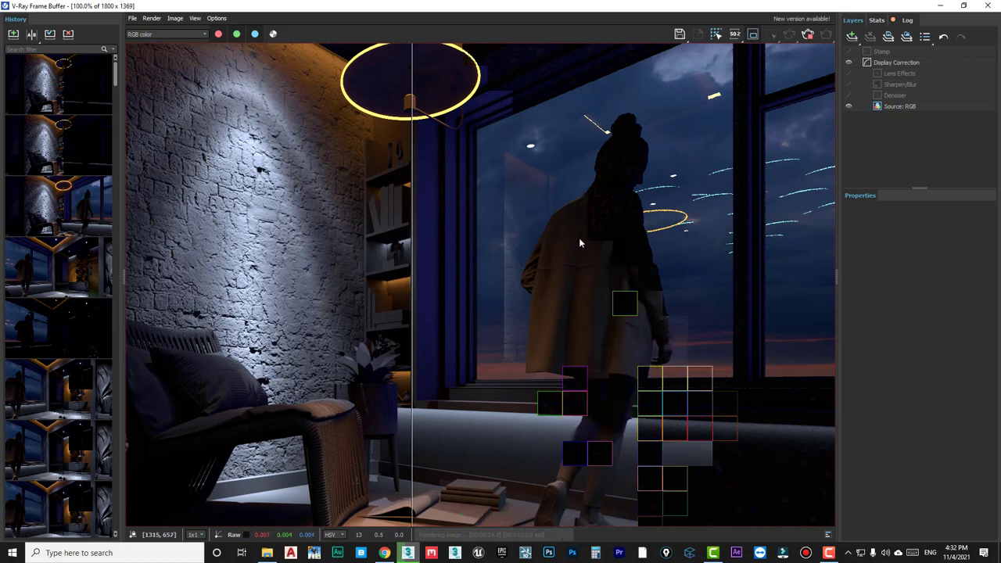
scroll(579, 243, down, 2)
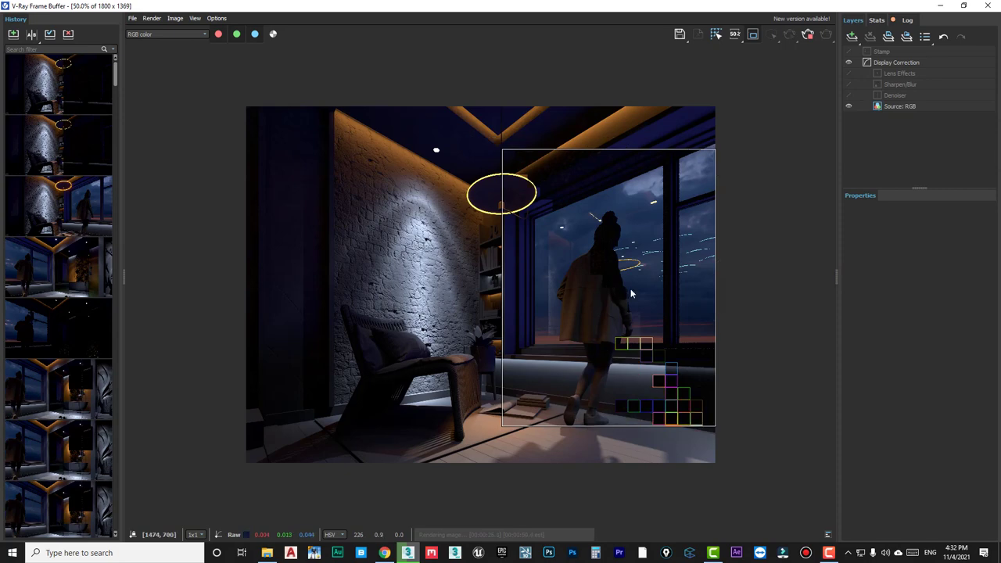
scroll(632, 293, up, 2)
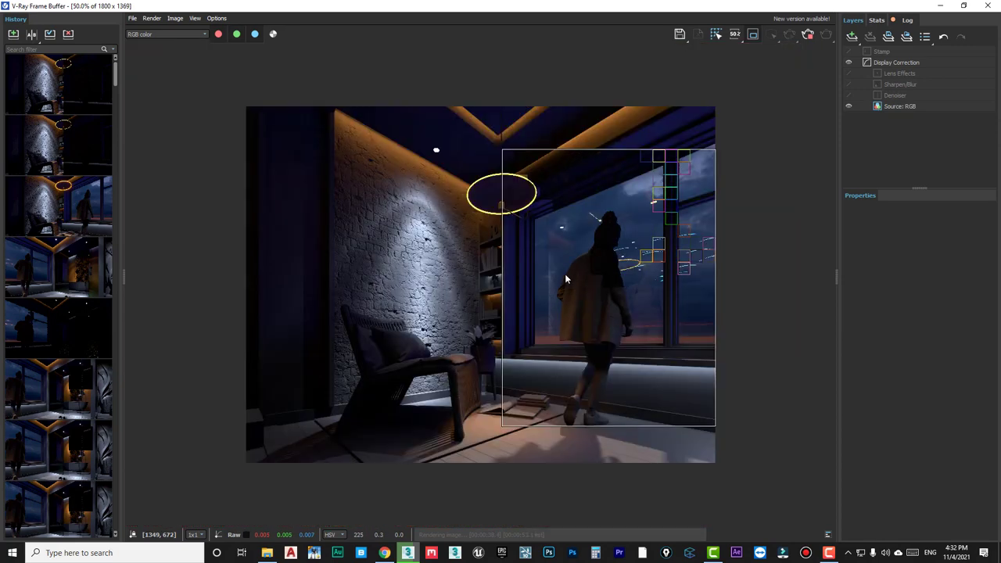
scroll(565, 274, down, 3)
scroll(565, 274, up, 4)
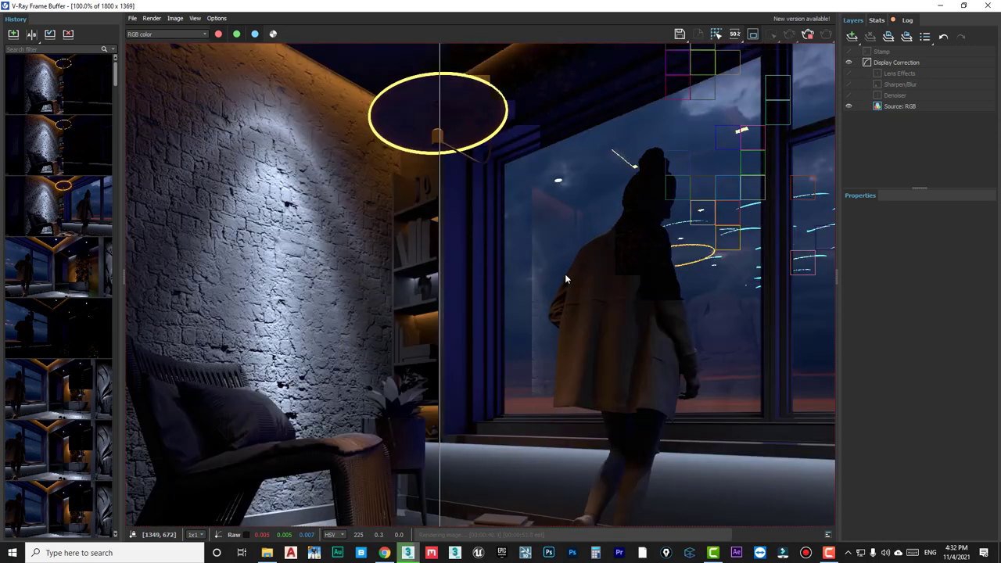
scroll(564, 274, down, 2)
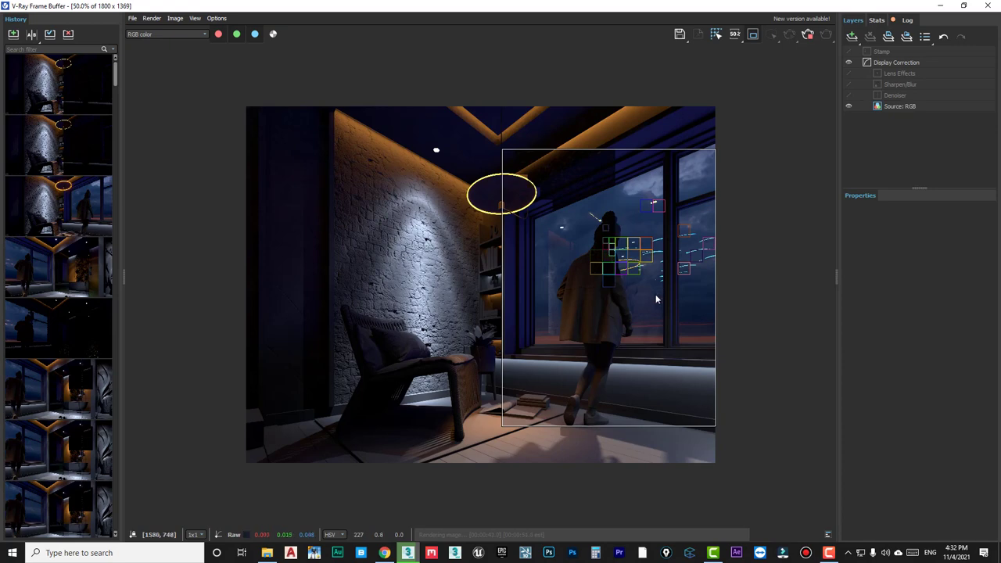
scroll(656, 294, up, 2)
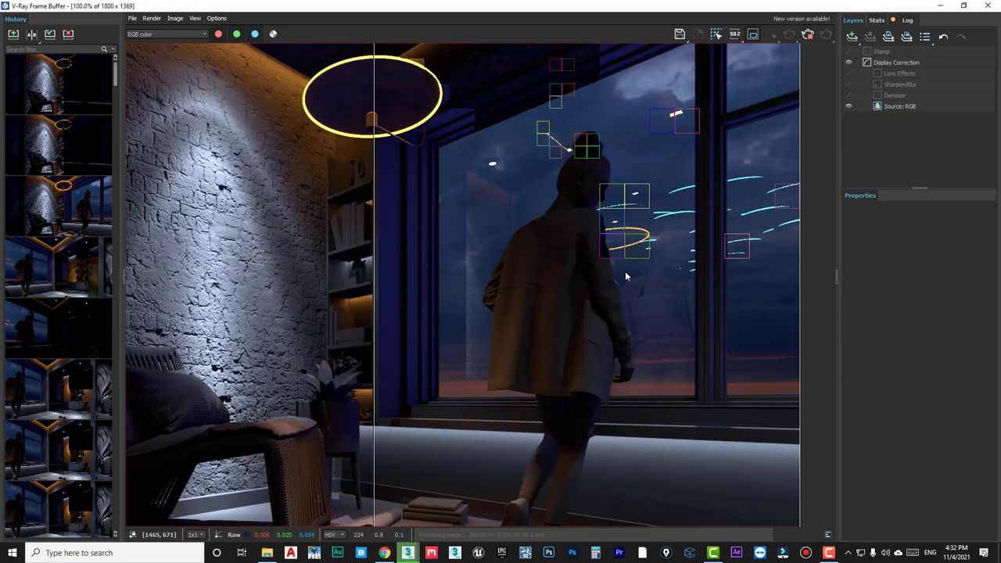
scroll(626, 275, down, 2)
scroll(592, 302, up, 2)
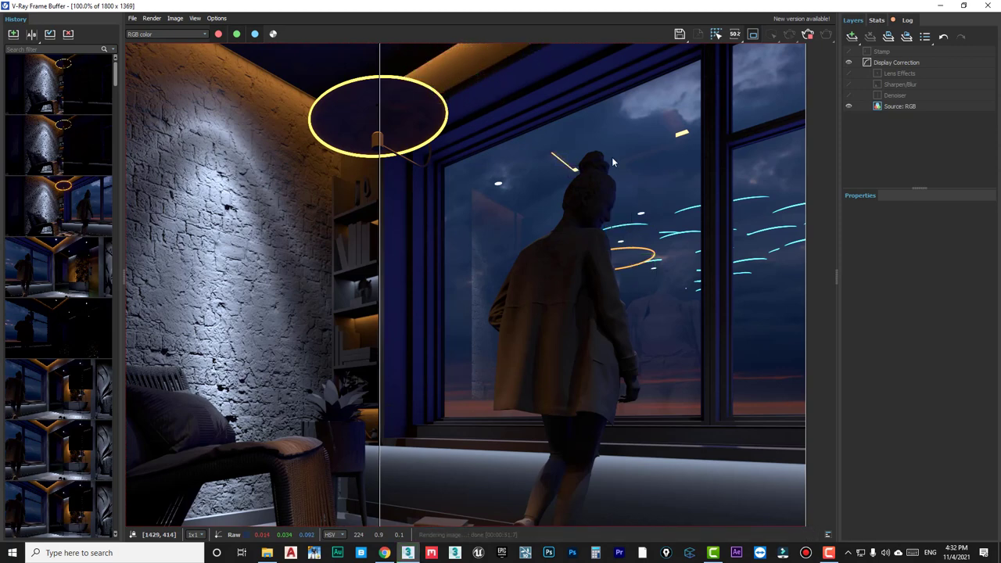
scroll(616, 188, down, 3)
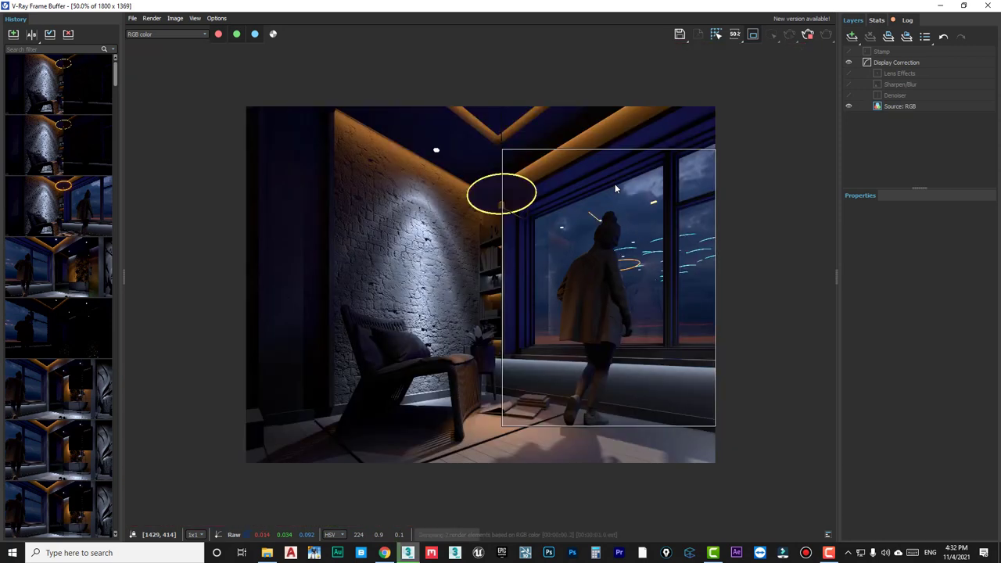
scroll(684, 130, up, 3)
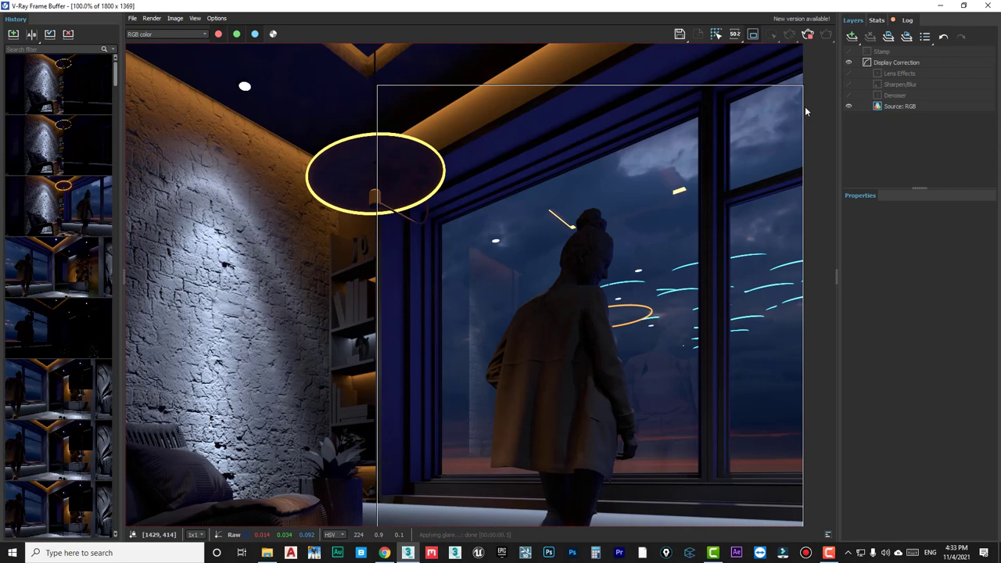
Return to the scene and select the window's rectangular light VRayLight002.
click(938, 6)
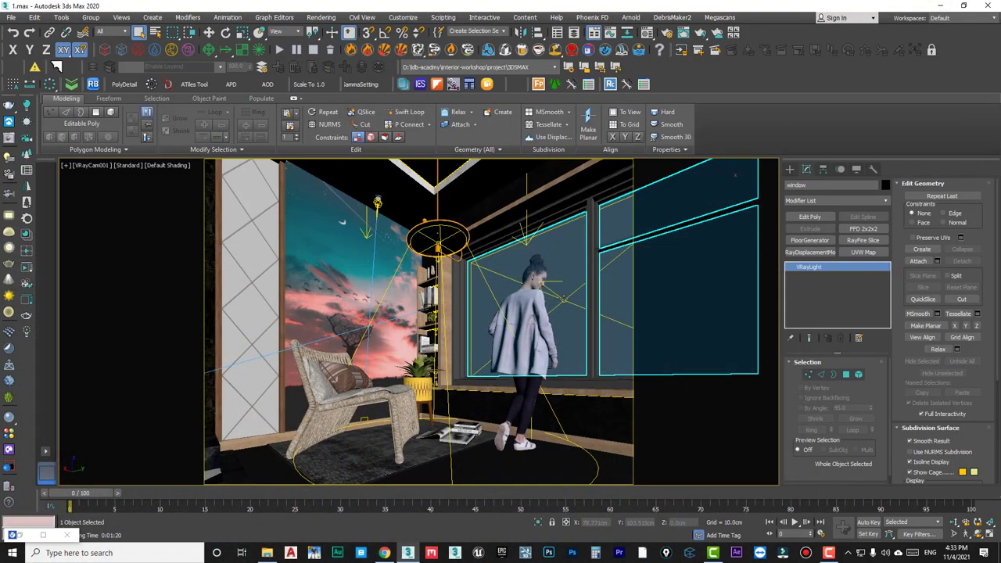
click(564, 299)
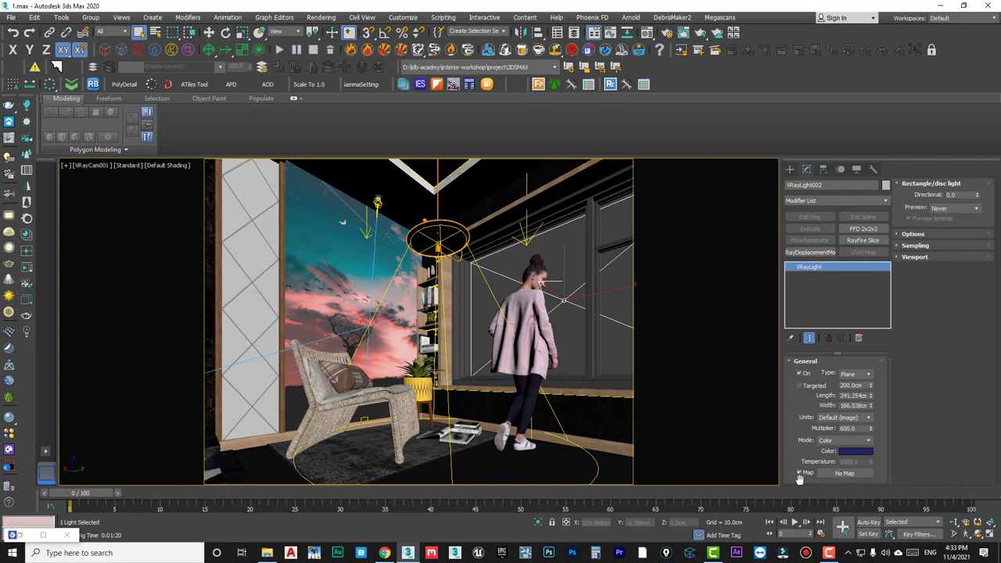
Exclude the window object from VRayLight002 using its Exclude list.
click(914, 234)
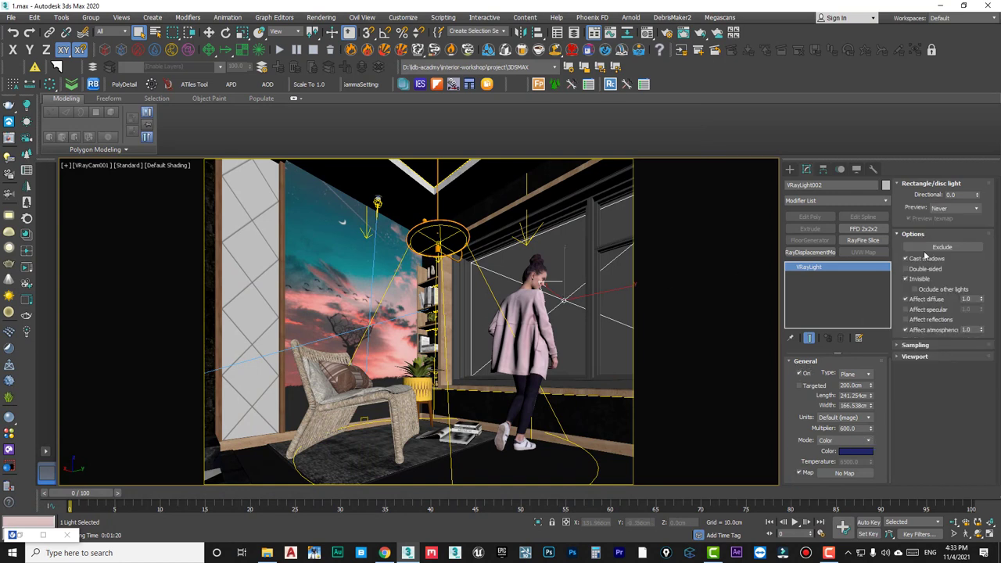
click(943, 247)
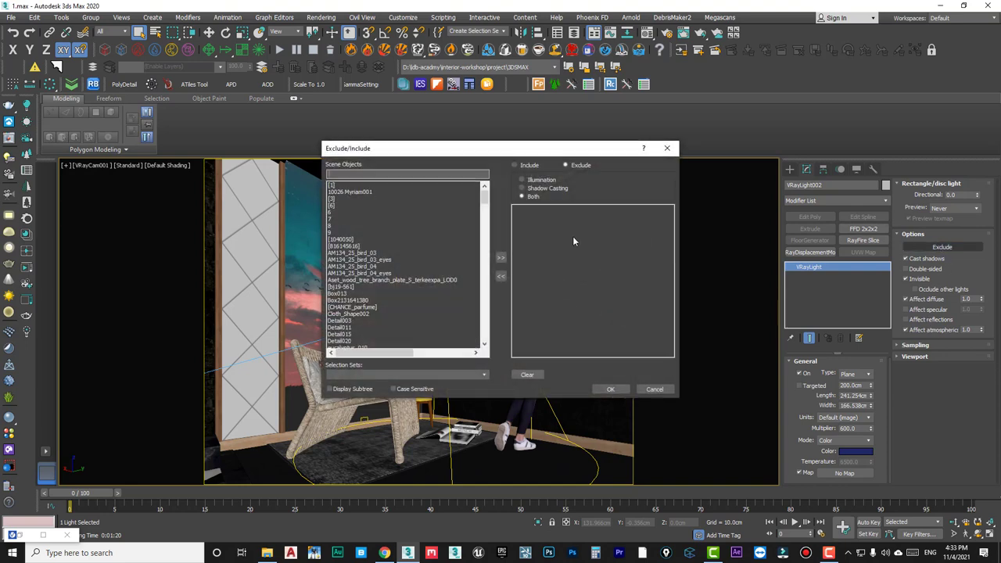
click(344, 254)
key(w)
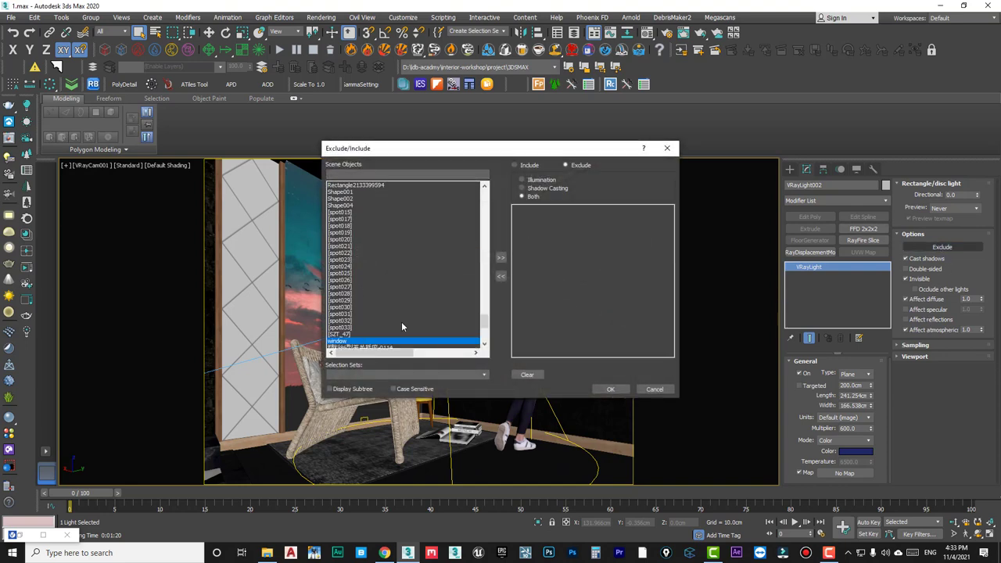
click(501, 258)
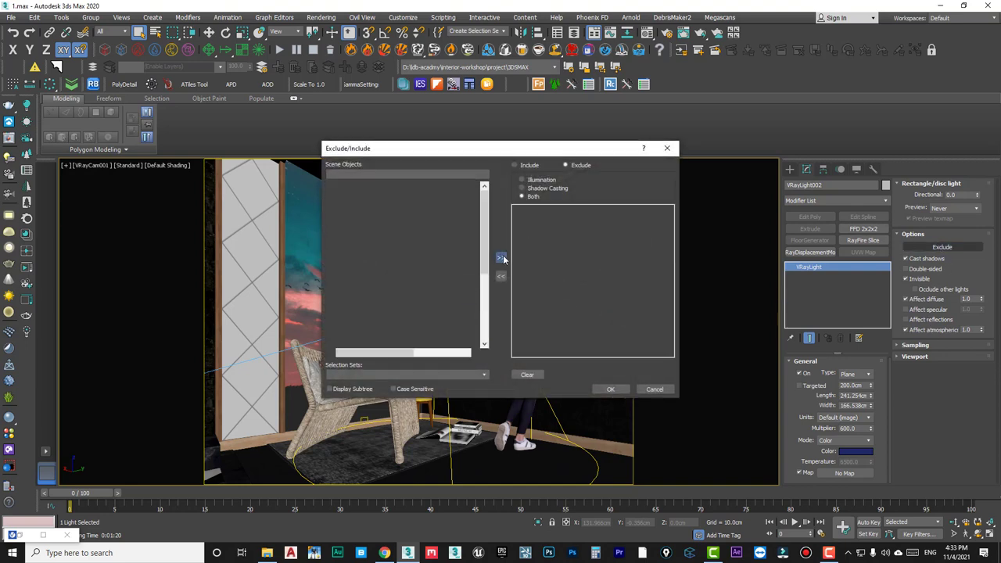
click(611, 391)
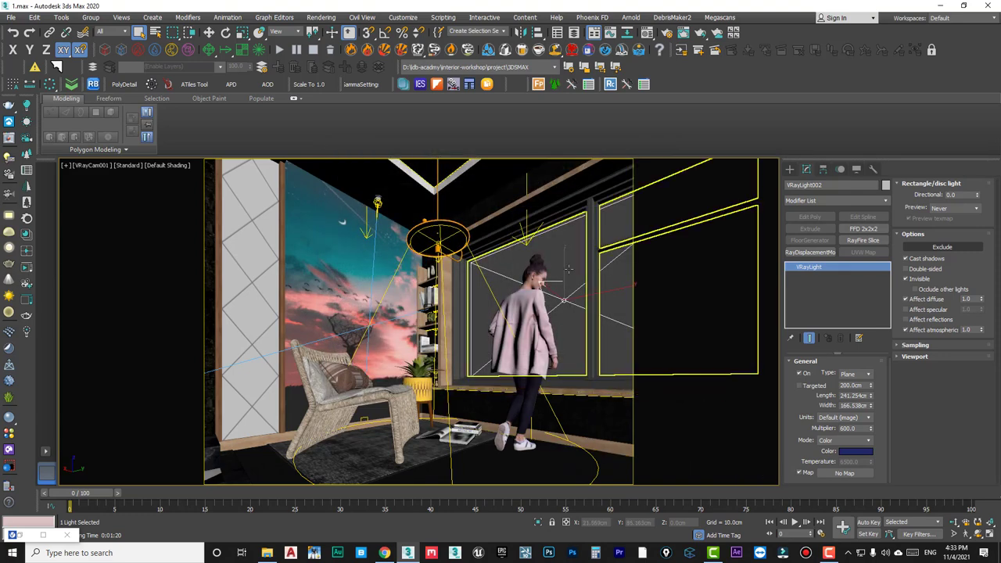
Select VRaySun001 and exclude 'window' from both its illumination and shadows.
key(p)
key(z)
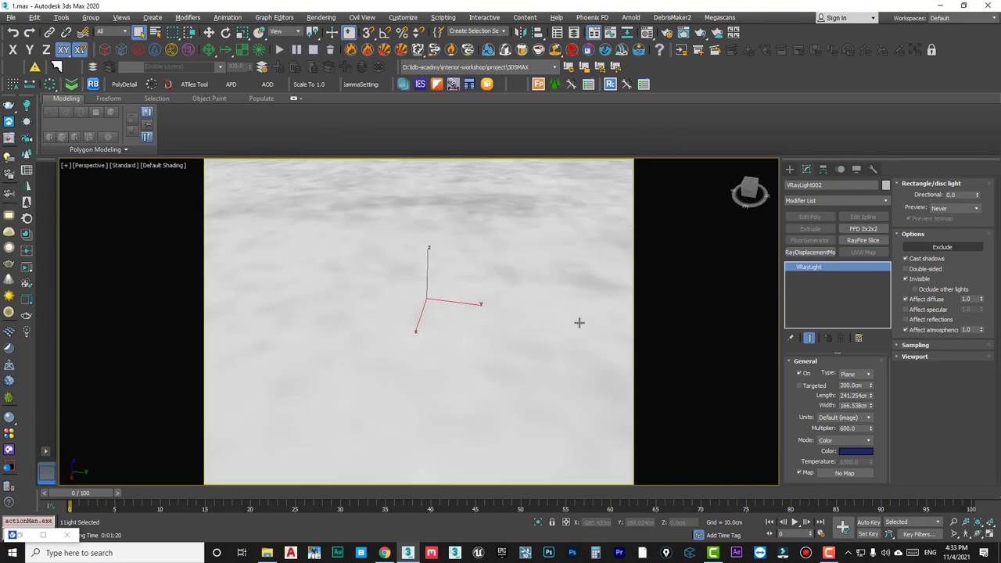
alt+middle_drag(579, 322, 588, 219)
click(587, 219)
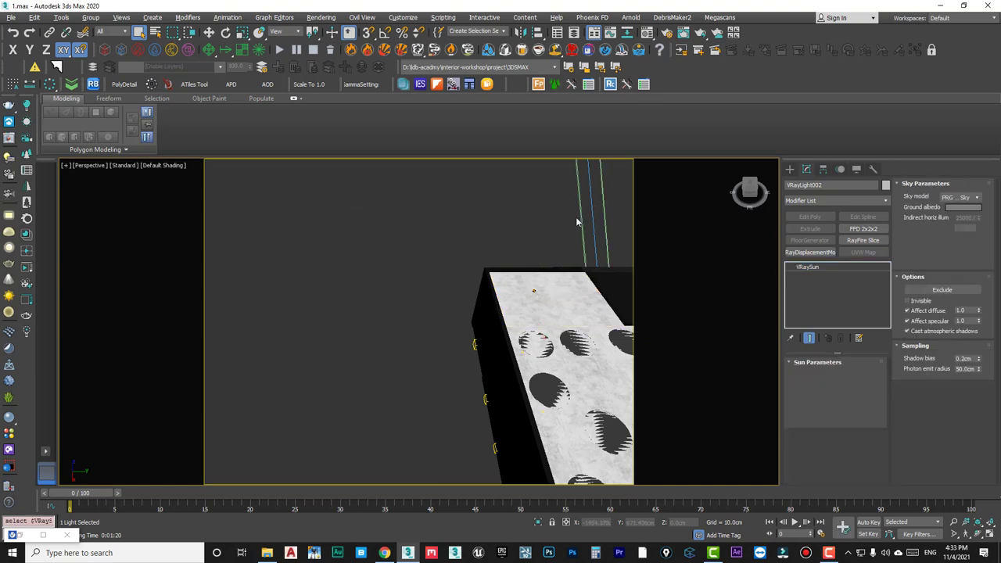
click(941, 290)
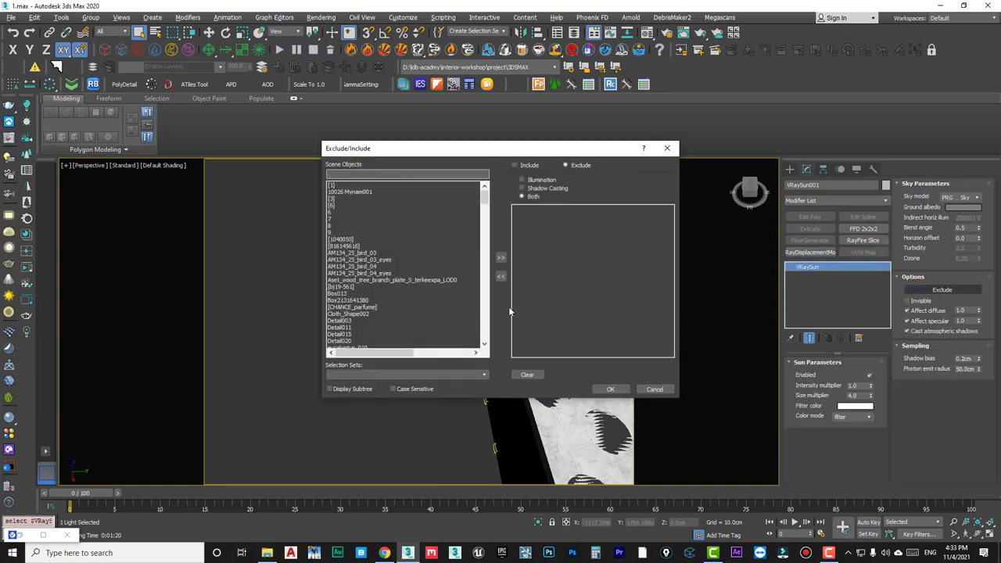
click(364, 280)
key(w)
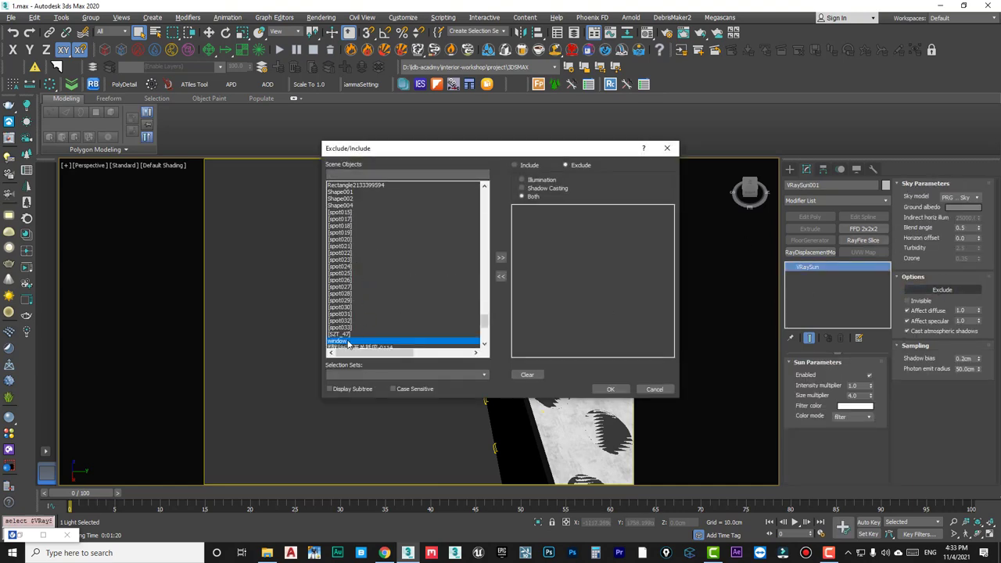
click(502, 257)
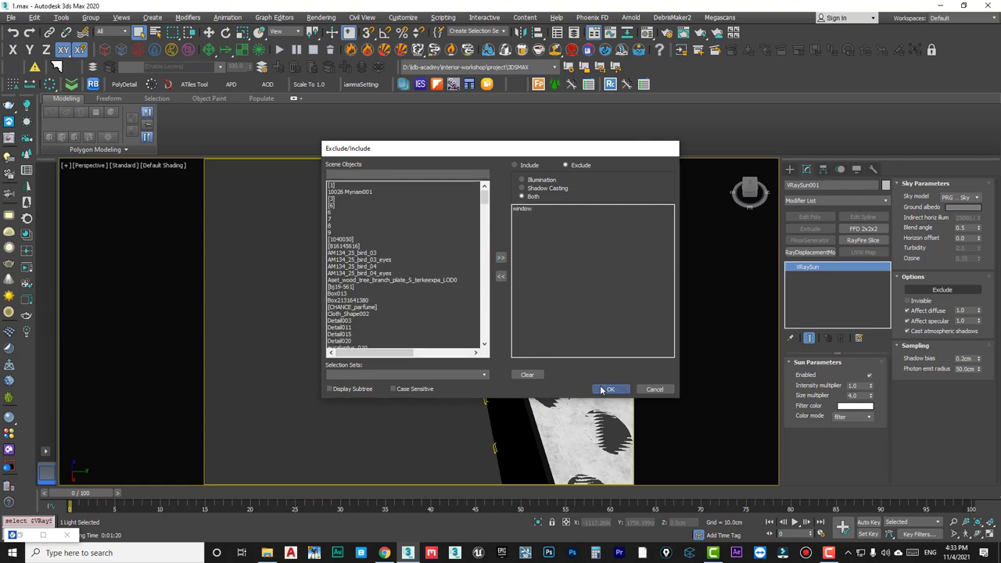
click(610, 389)
click(348, 303)
Look through VRayCam001, render a test, inspect it in the V-Ray Frame Buffer, then minimize it.
key(Down)
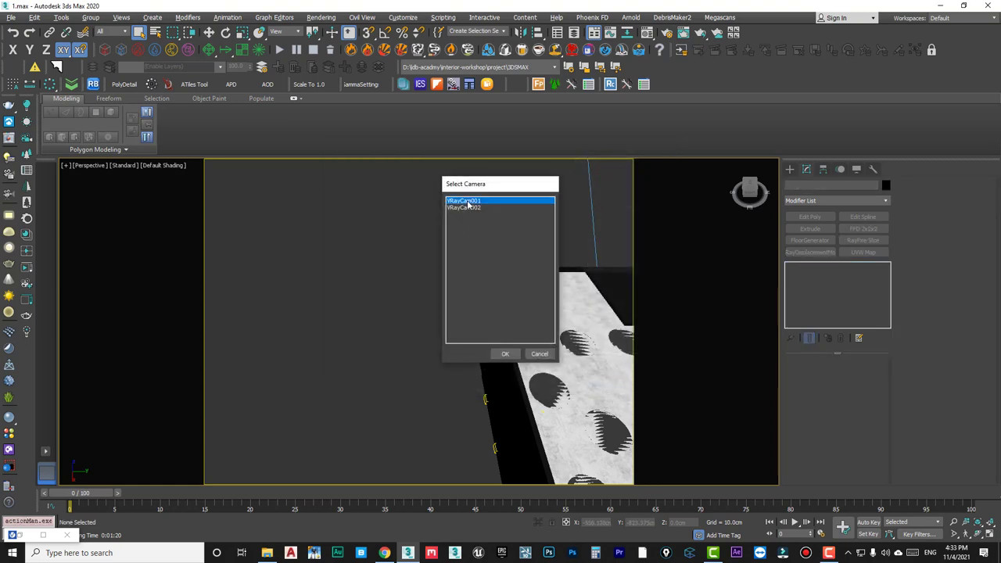
key(Return)
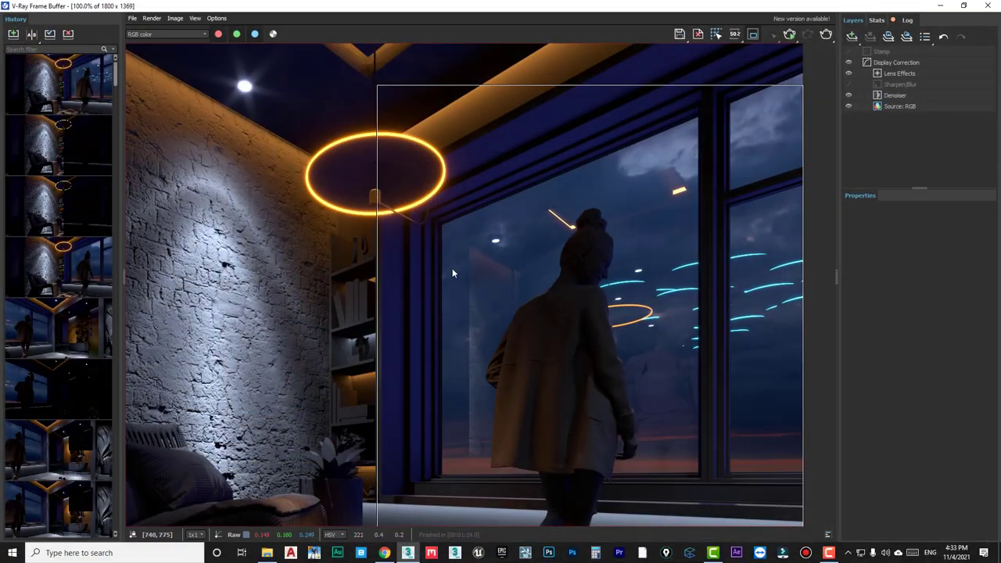
click(825, 36)
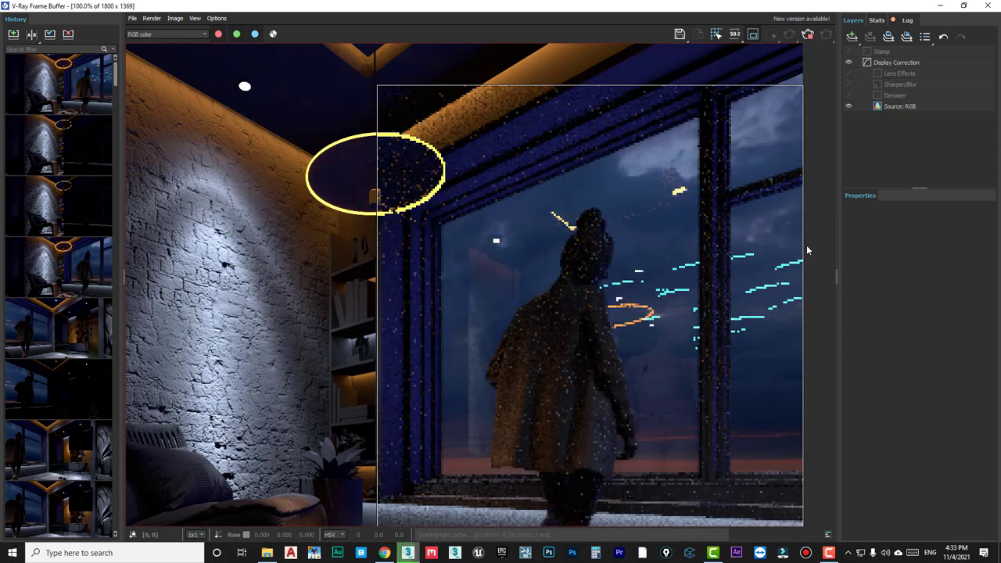
scroll(688, 242, down, 2)
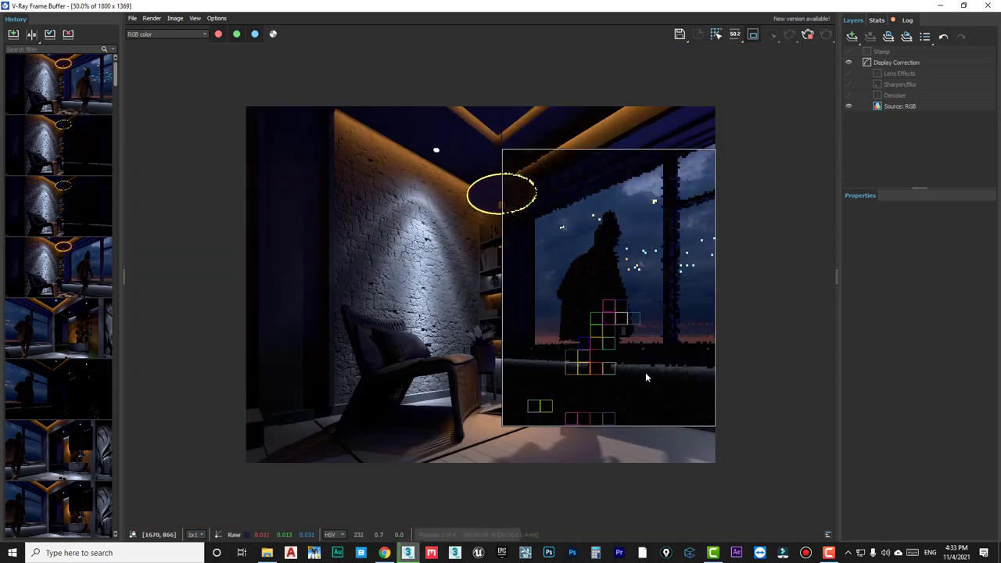
scroll(617, 396, up, 4)
scroll(596, 286, down, 2)
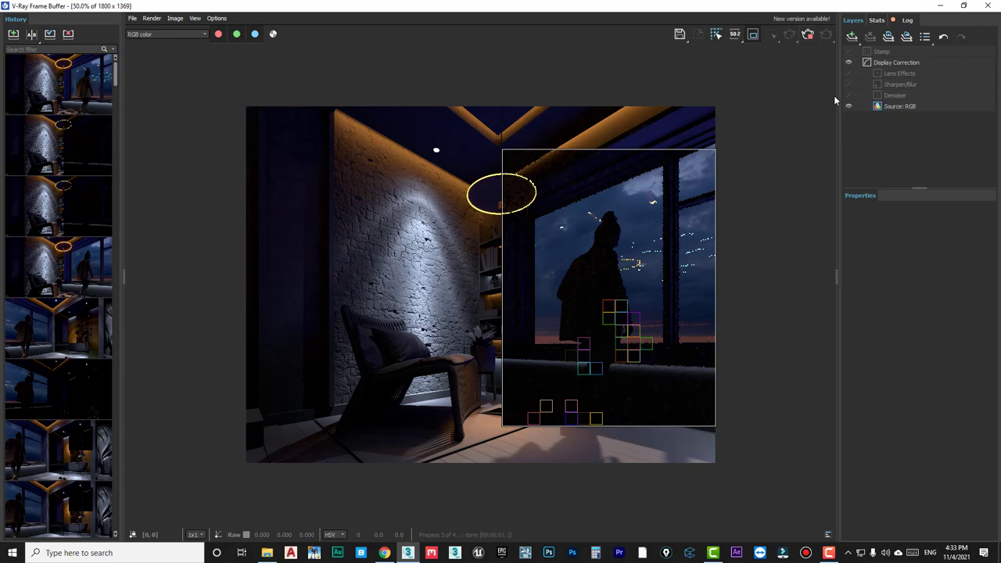
click(941, 5)
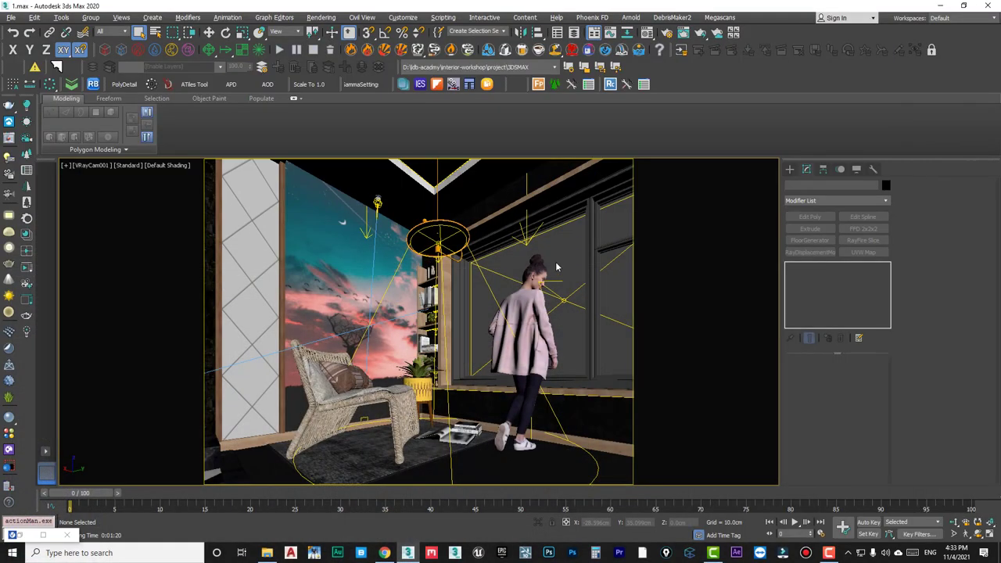
Orbit the Perspective view up to the ceiling and select the spot023 spot fixture.
click(528, 333)
key(p)
mouse_move(528, 334)
alt+middle_down()
mouse_move(428, 332)
mouse_move(432, 308)
mouse_move(538, 352)
mouse_move(447, 301)
mouse_move(478, 295)
alt+middle_up()
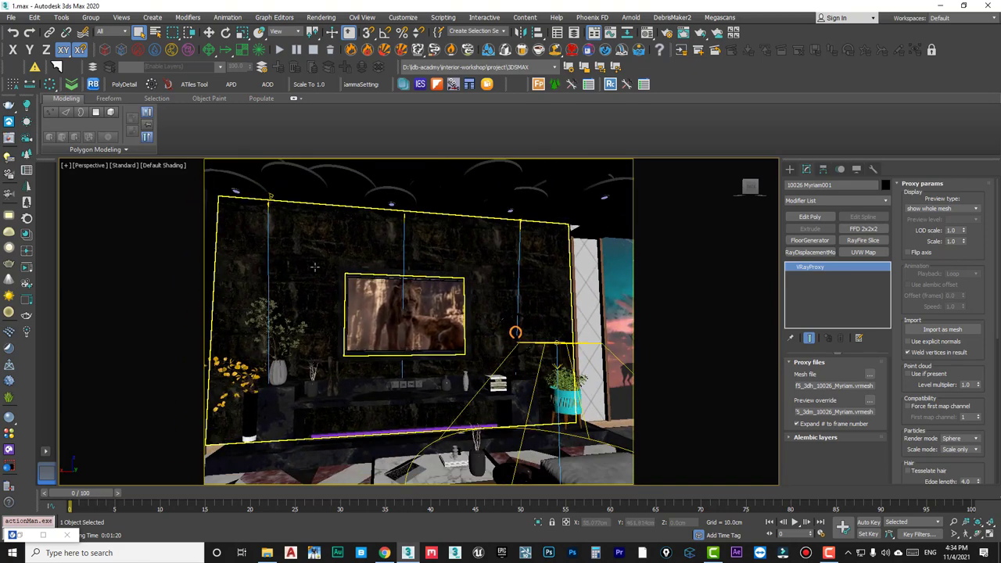
mouse_move(573, 228)
alt+middle_down()
mouse_move(461, 308)
mouse_move(451, 298)
mouse_move(843, 526)
alt+middle_up()
click(452, 298)
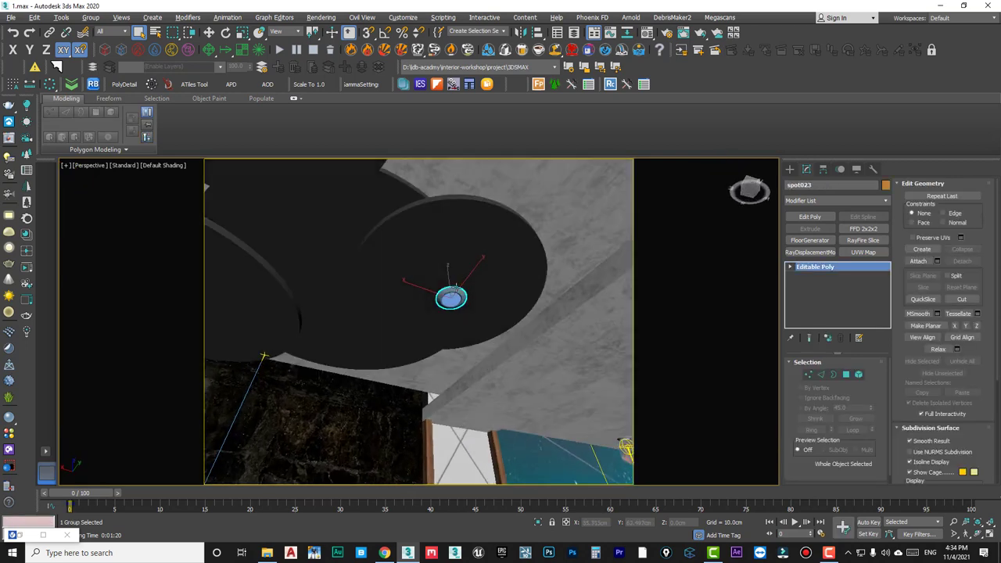
mouse_move(451, 298)
alt+middle_down()
mouse_move(436, 288)
mouse_move(484, 325)
mouse_move(453, 290)
alt+middle_up()
scroll(436, 288, down, 3)
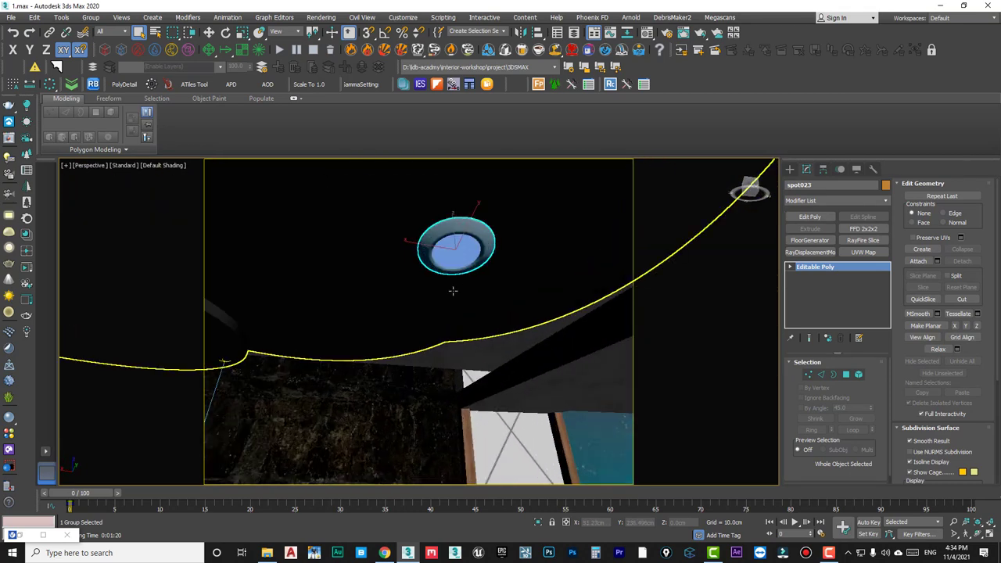
Eyedrop the fixture's Material #60 into an empty slot and open sub-material 3, VRayLightMtl (colour 1000).
key(m)
click(256, 127)
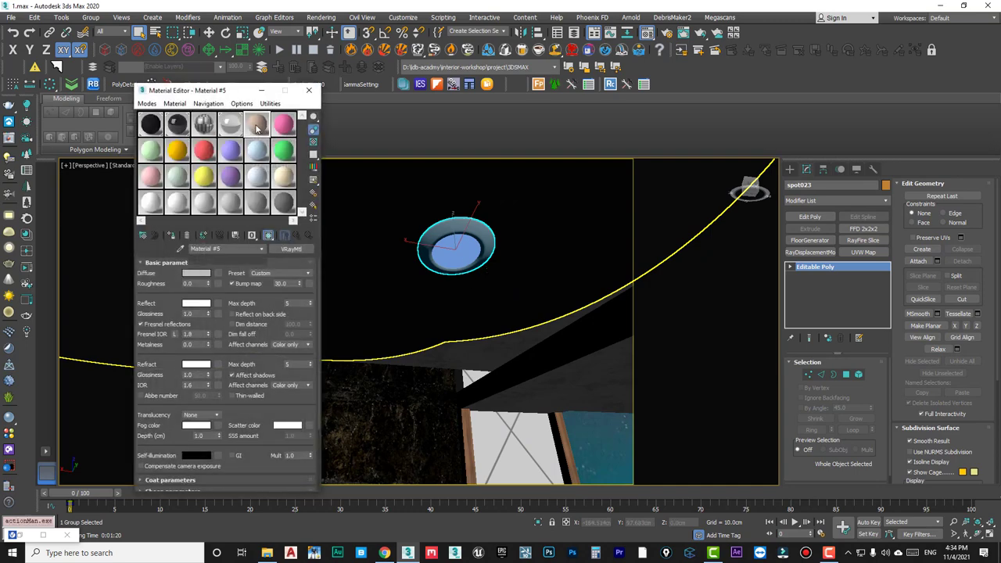
click(181, 249)
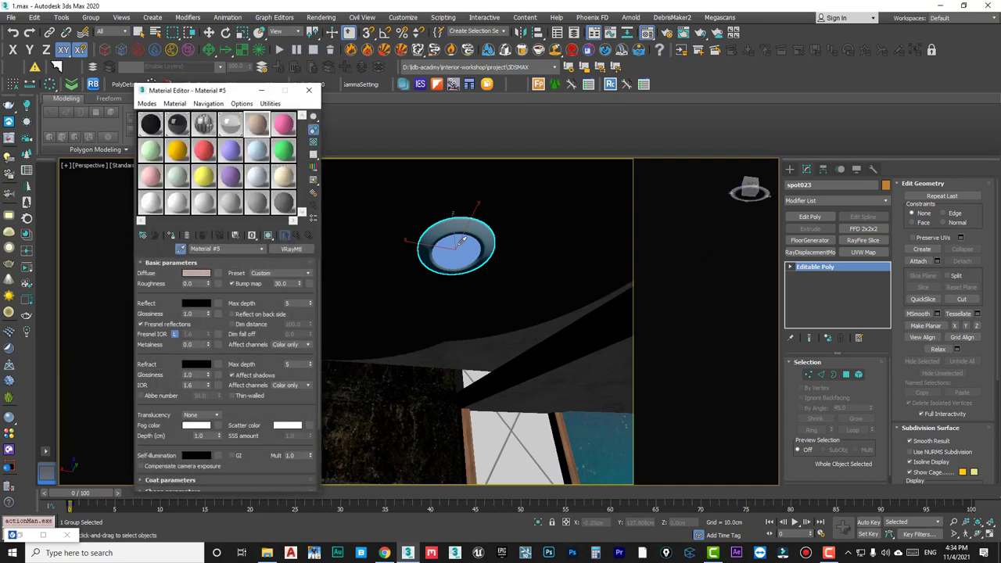
click(462, 242)
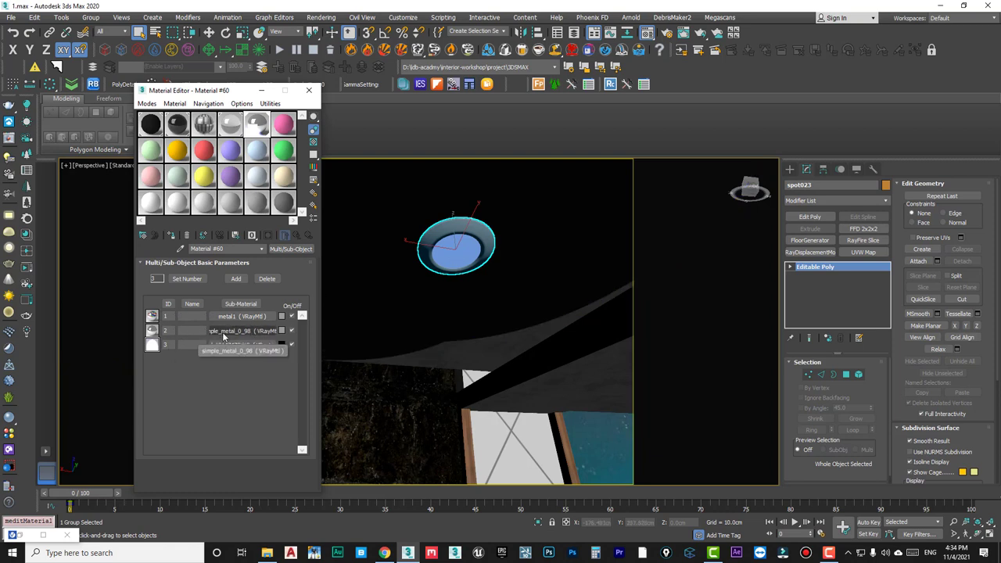
scroll(448, 241, up, 4)
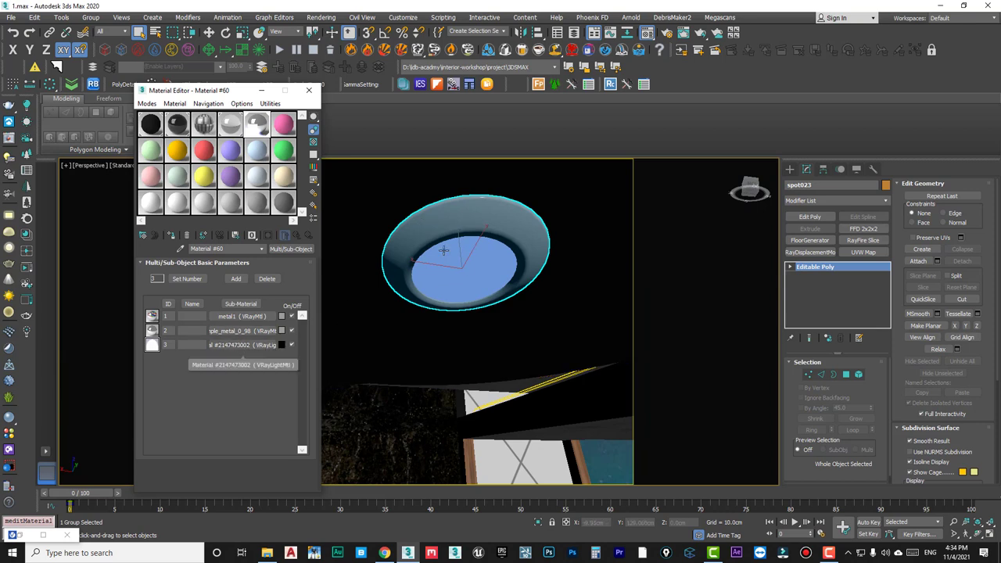
click(245, 344)
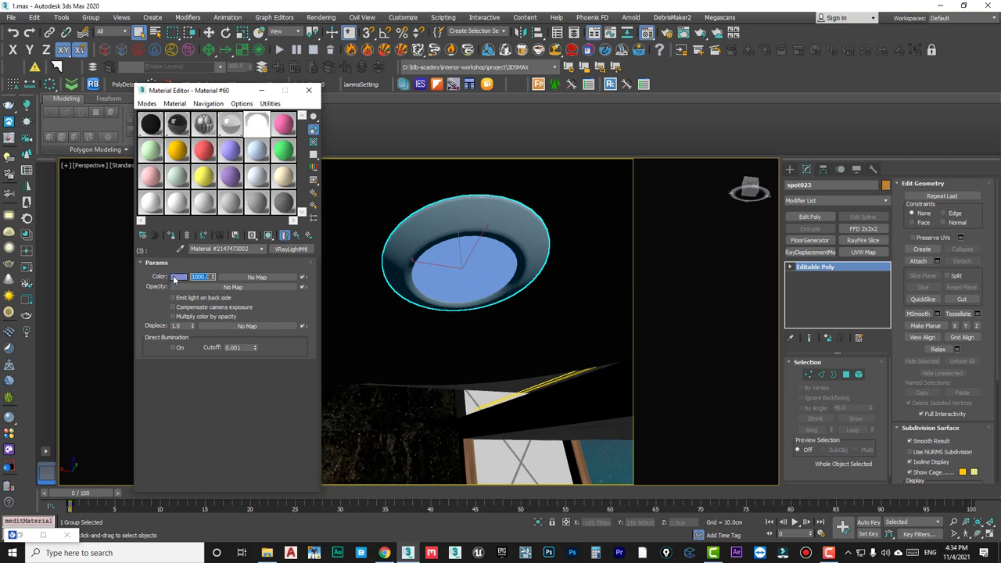
scroll(451, 251, up, 10)
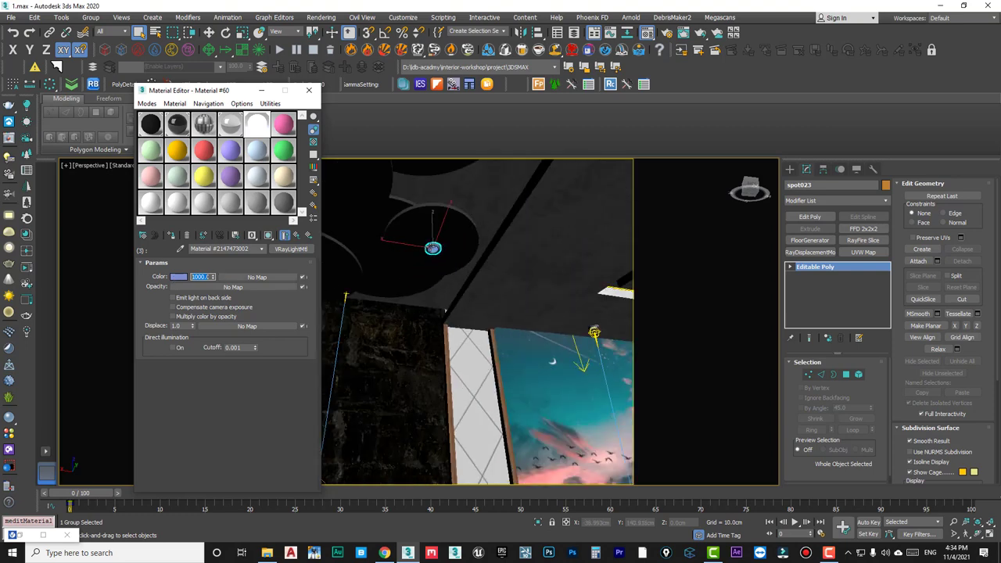
scroll(429, 248, down, 10)
scroll(454, 263, up, 3)
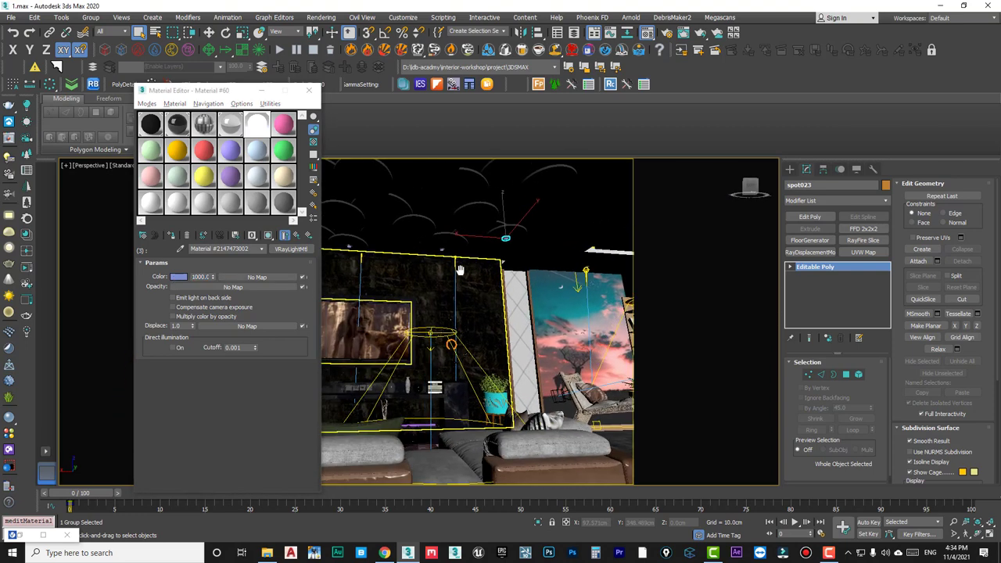
scroll(460, 269, up, 2)
Render the scene again to check the lighting, then minimize the frame buffer.
alt+middle_drag(452, 252, 524, 290)
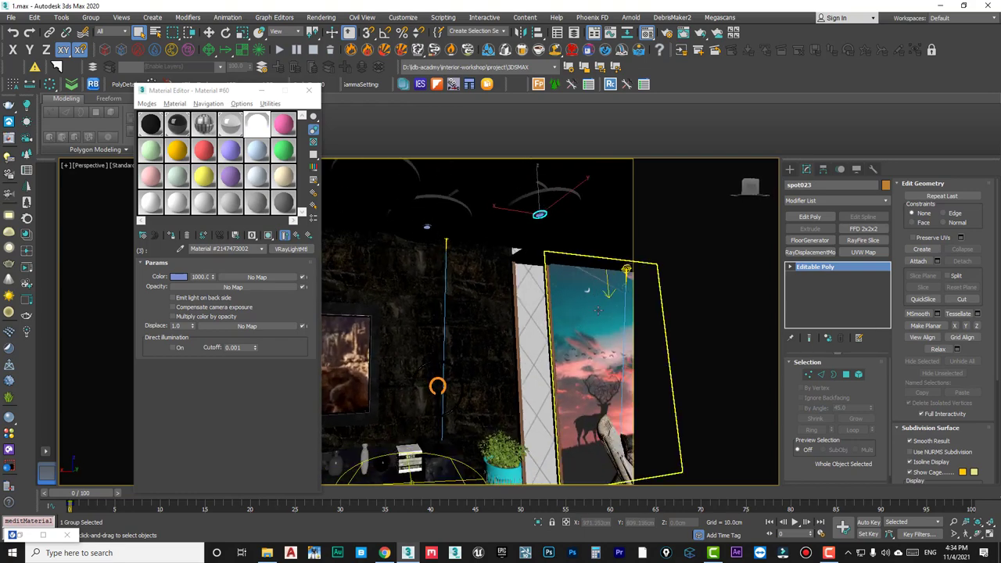
click(45, 534)
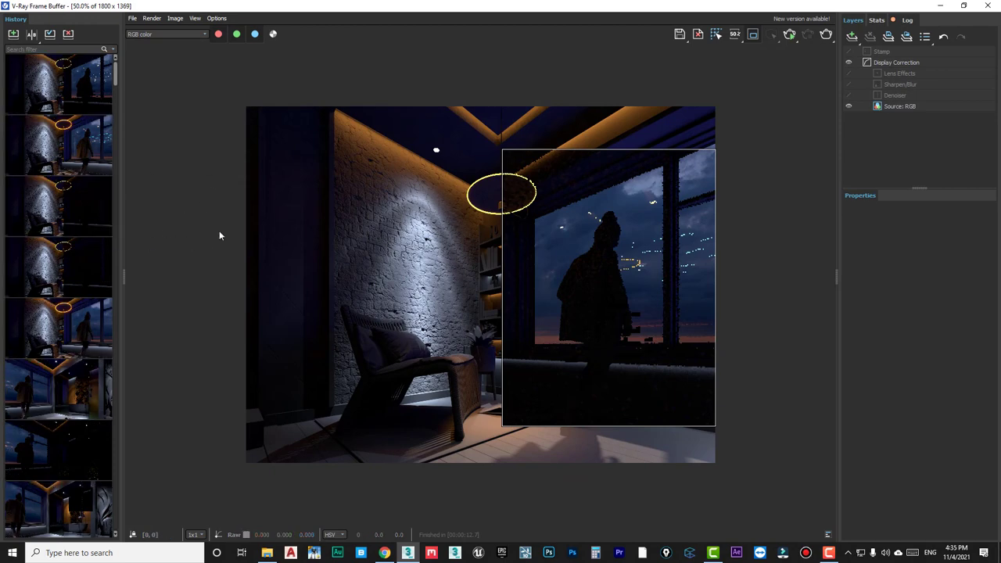
click(946, 7)
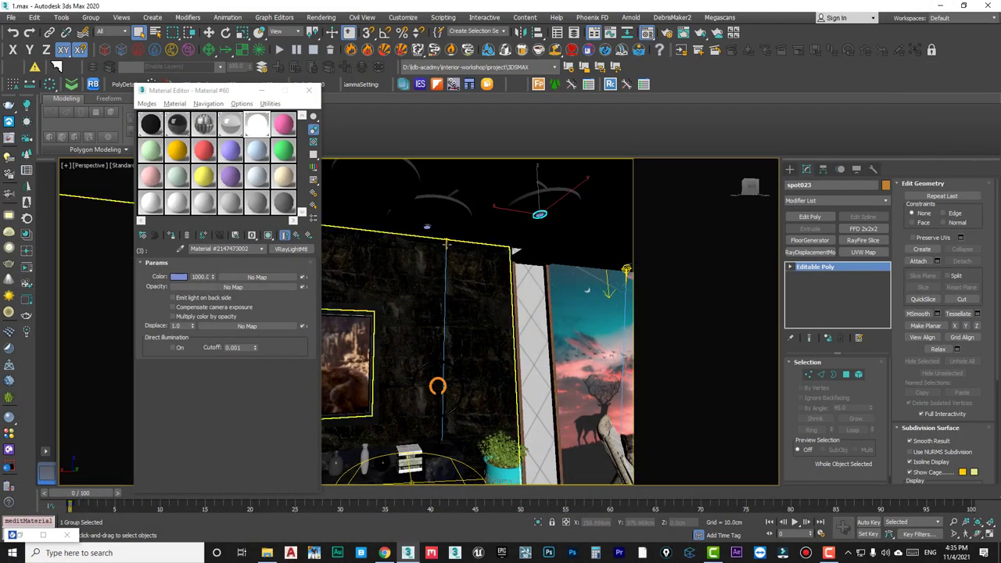
Select VRayIES004, switch to the Top view and activate the Move tool.
click(444, 242)
alt+middle_drag(443, 241, 435, 254)
key(t)
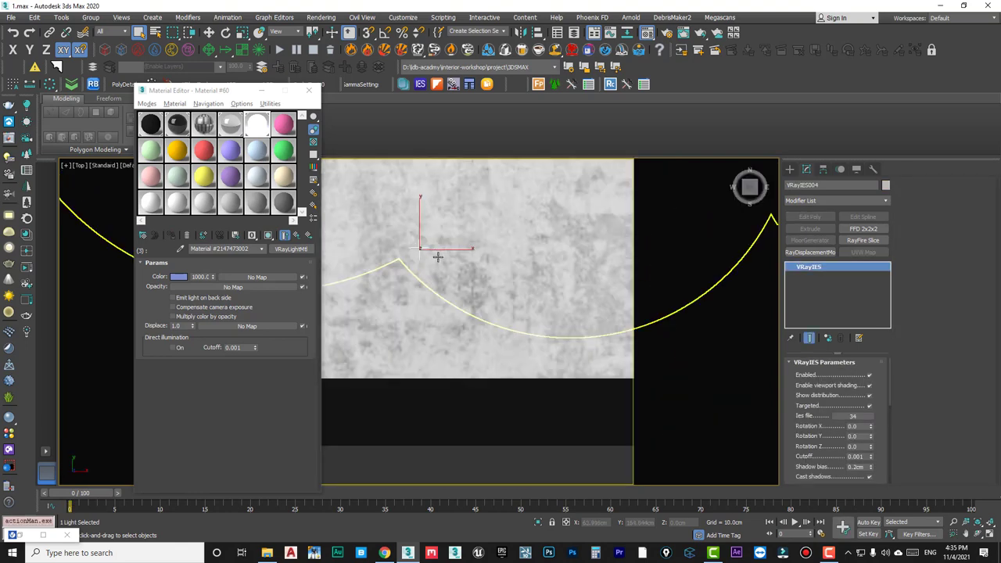
scroll(438, 246, up, 2)
scroll(438, 243, up, 2)
right_click(435, 225)
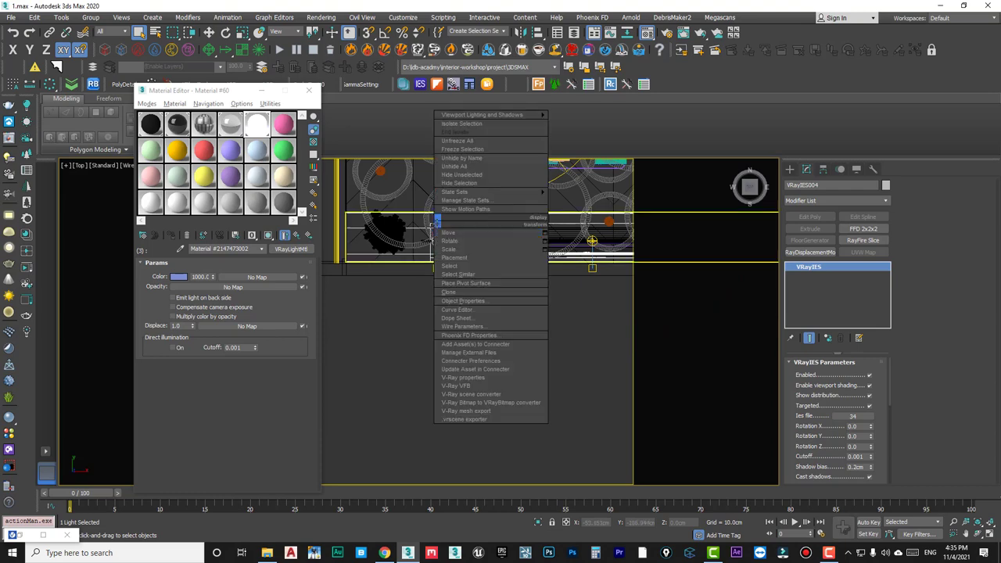
click(449, 232)
scroll(461, 235, up, 2)
scroll(470, 243, up, 2)
scroll(476, 247, up, 2)
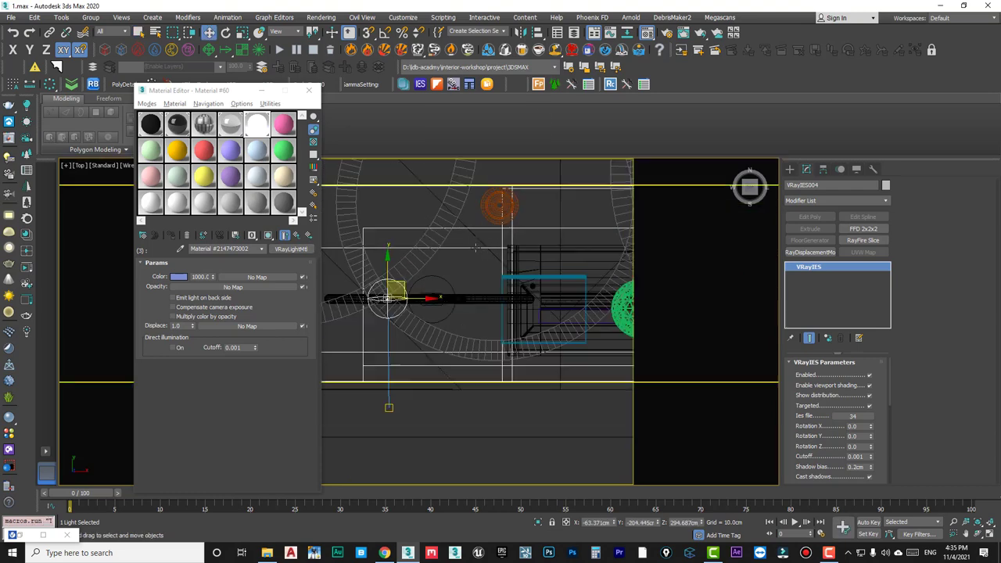
Move an IES light under the ceiling spot fixture and shift its target down along Y.
click(403, 340)
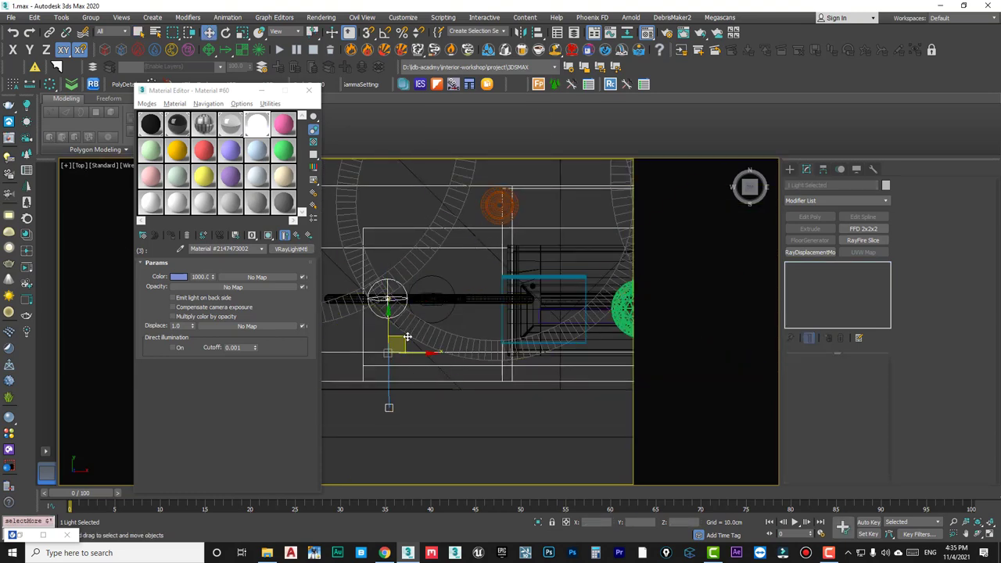
drag(407, 337, 520, 249)
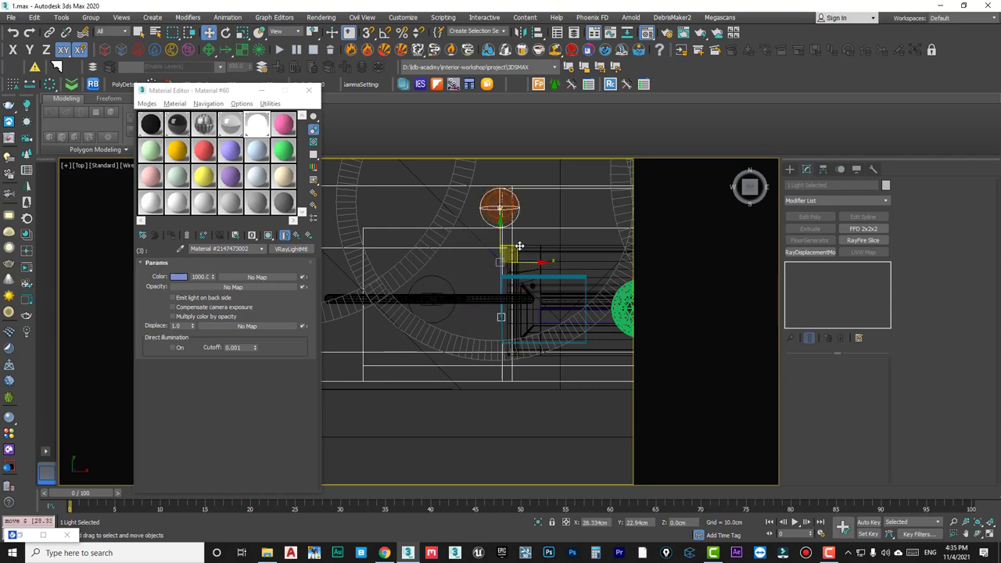
click(499, 315)
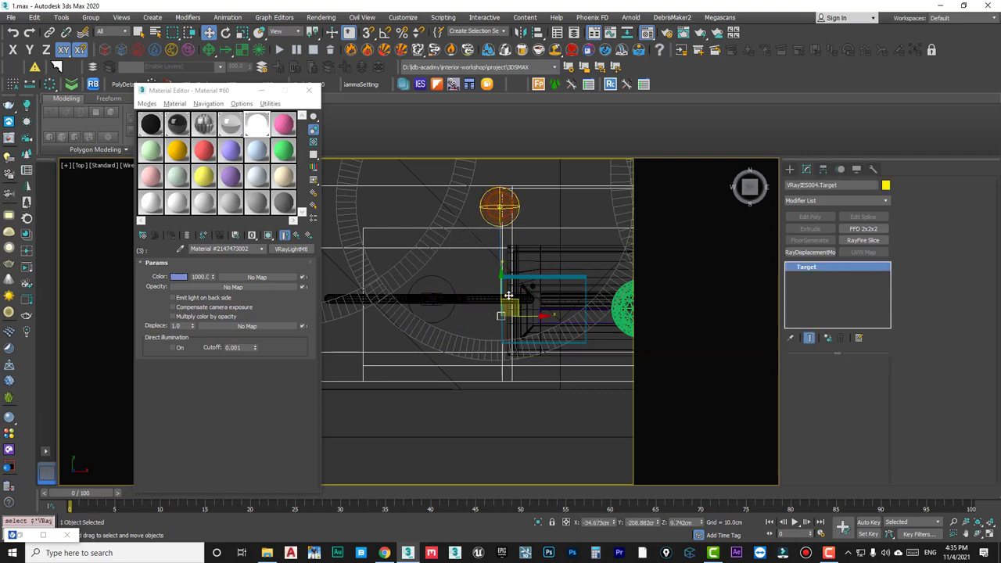
drag(501, 285, 499, 347)
scroll(494, 349, down, 5)
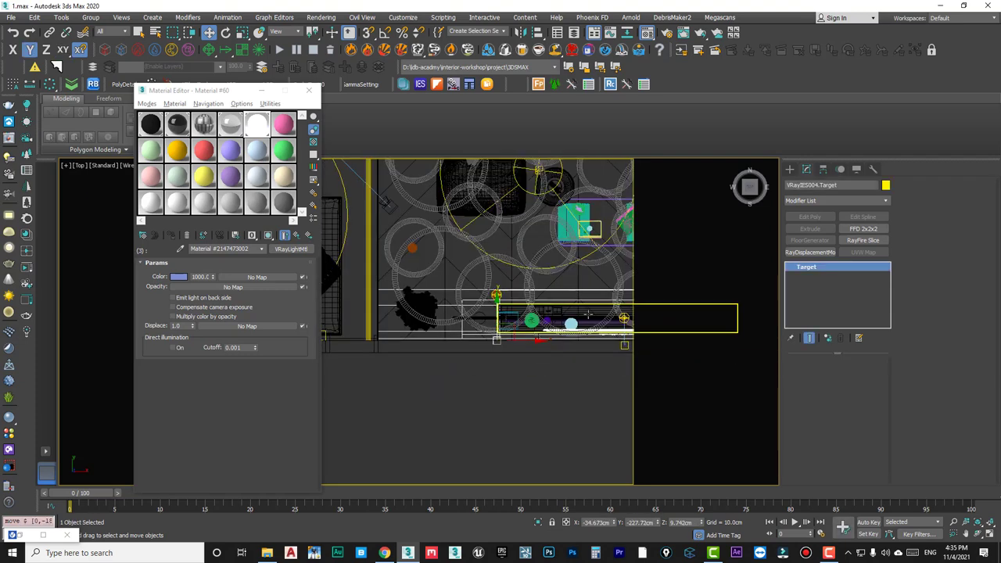
scroll(460, 267, up, 6)
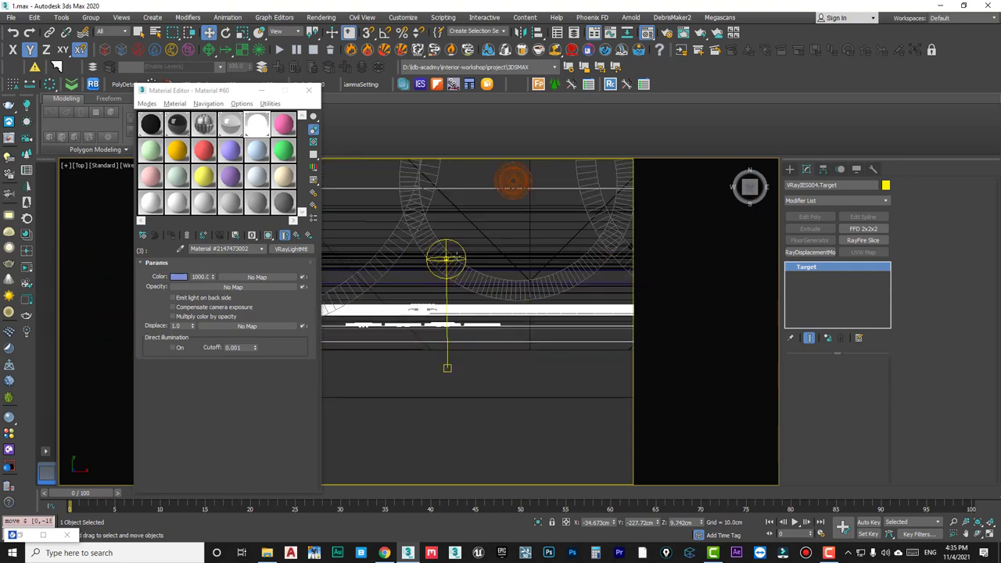
Move the VRayIES005 light's target upward in the plan.
click(448, 259)
click(446, 365)
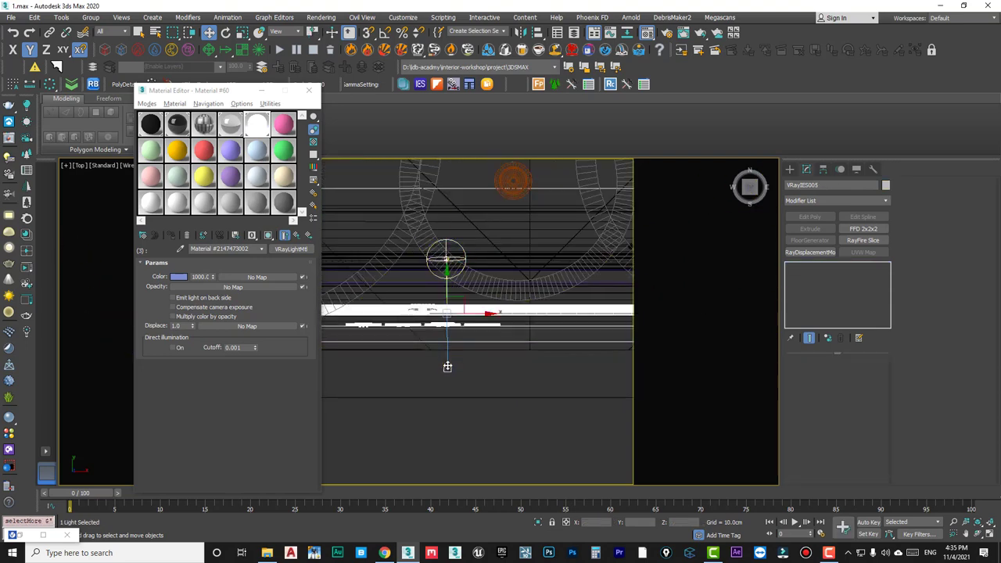
drag(456, 297, 530, 223)
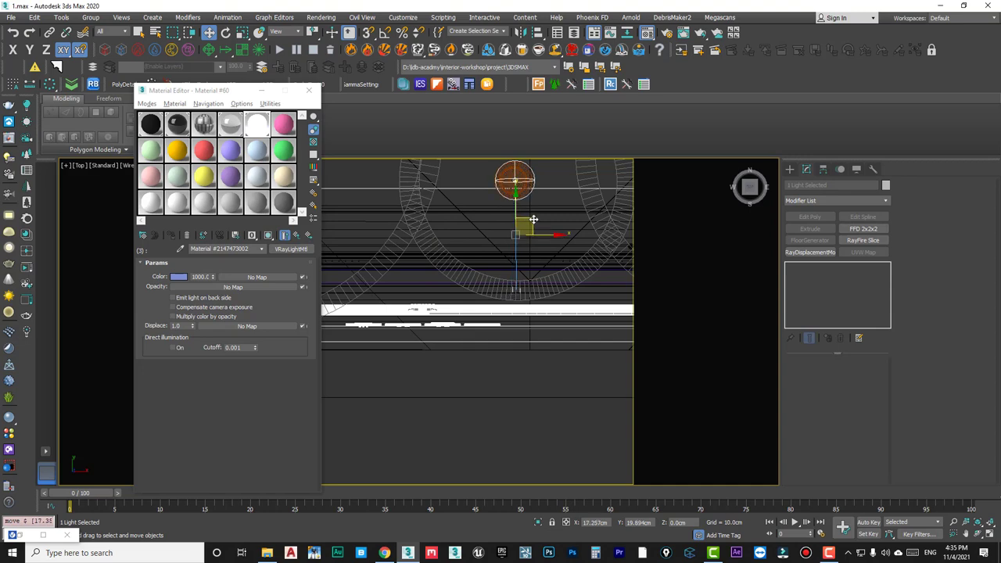
scroll(503, 305, up, 3)
scroll(505, 307, up, 2)
click(502, 299)
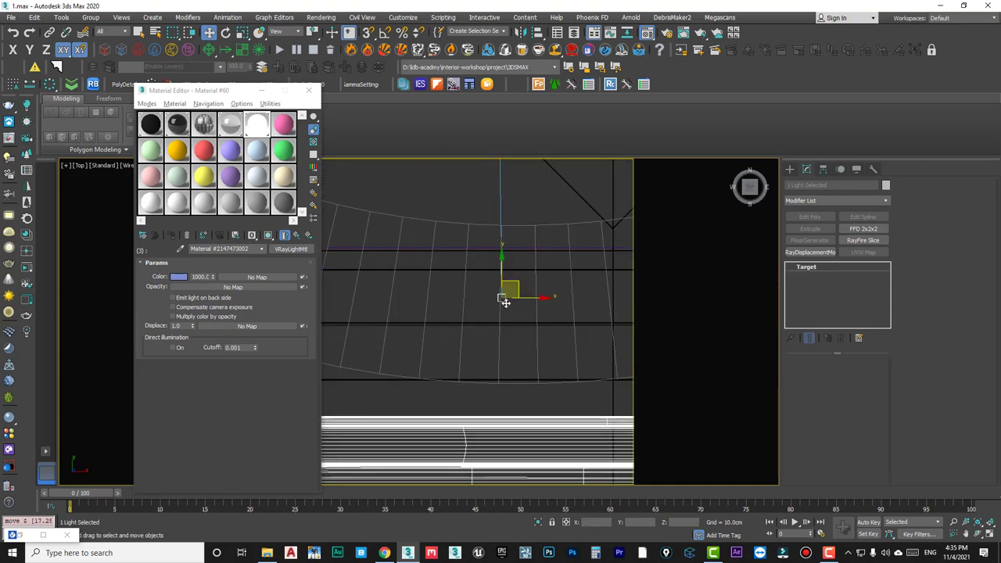
scroll(504, 298, down, 4)
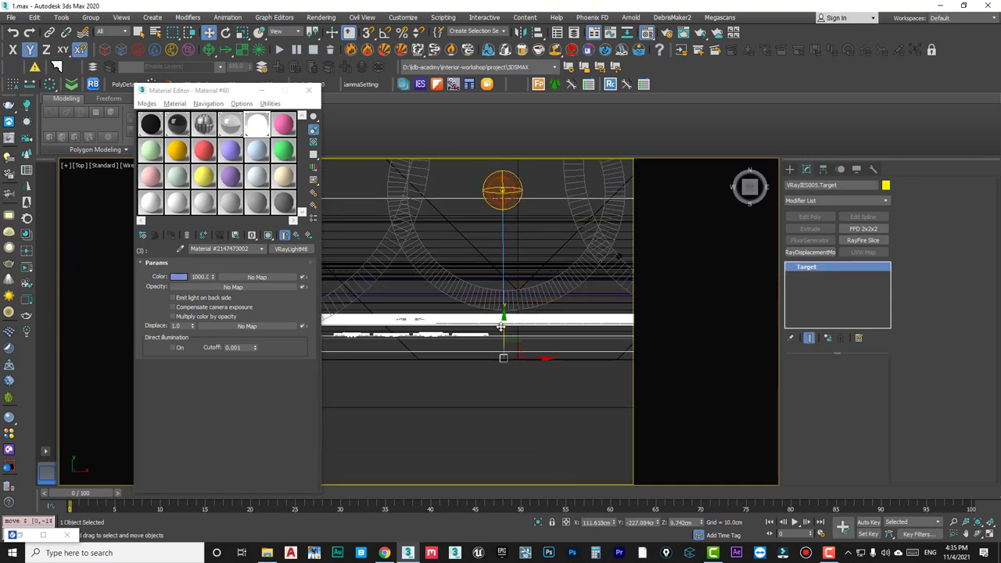
scroll(502, 327, down, 5)
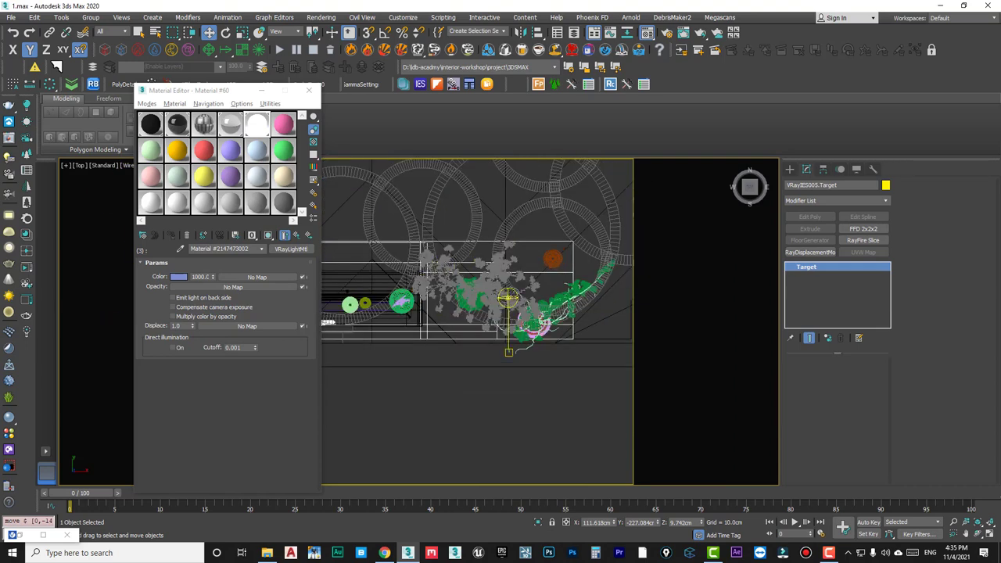
scroll(505, 299, up, 4)
Move VRayIES006 up and right, and slide its target right along X.
click(490, 303)
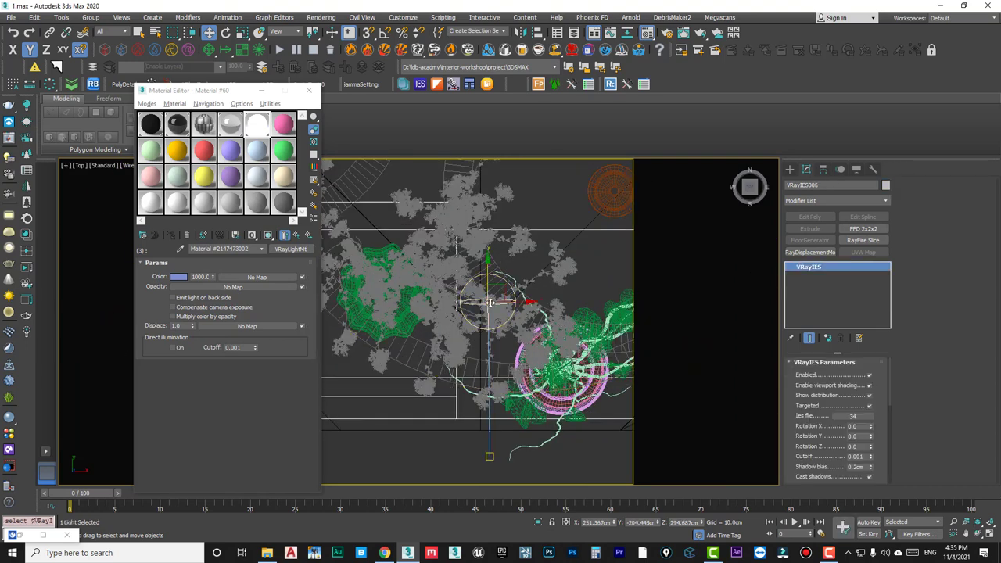
scroll(500, 321, down, 3)
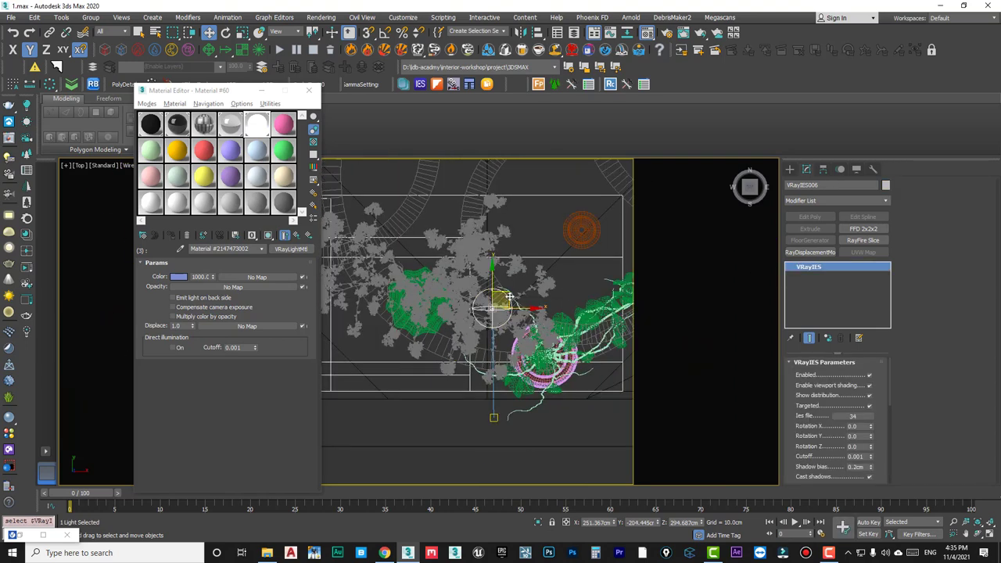
drag(509, 296, 601, 219)
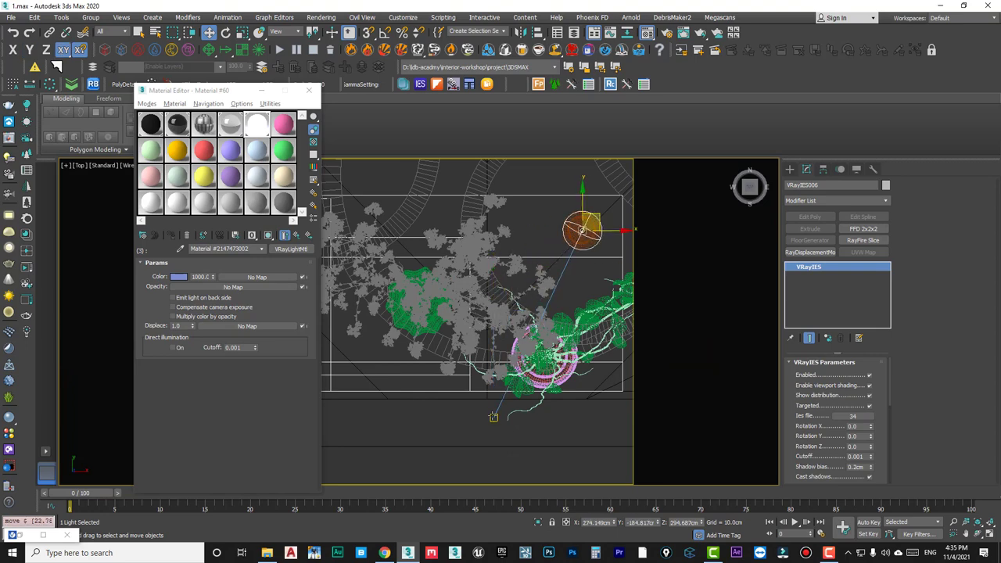
click(493, 417)
key(F5)
drag(523, 415, 589, 409)
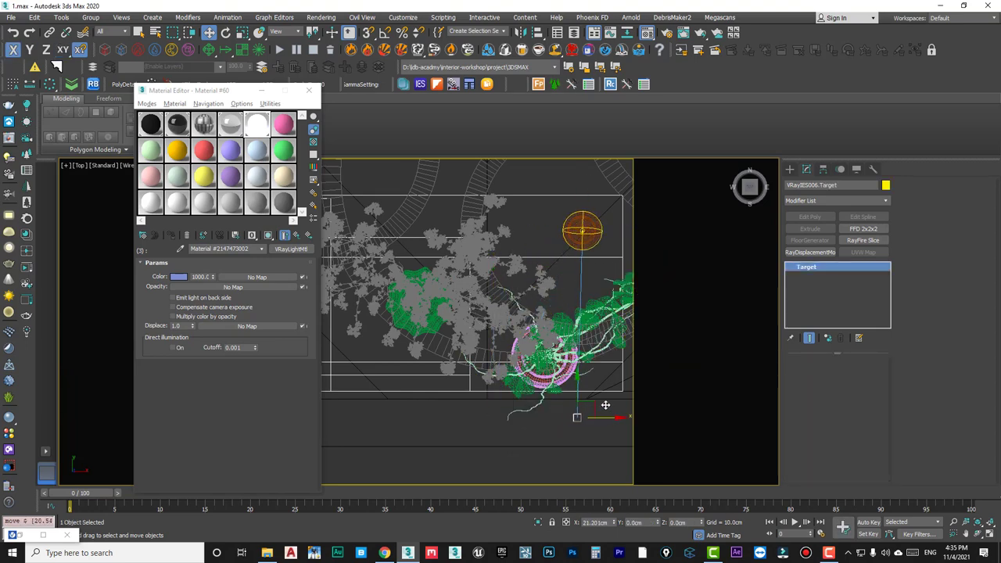
alt+middle_drag(606, 406, 605, 315)
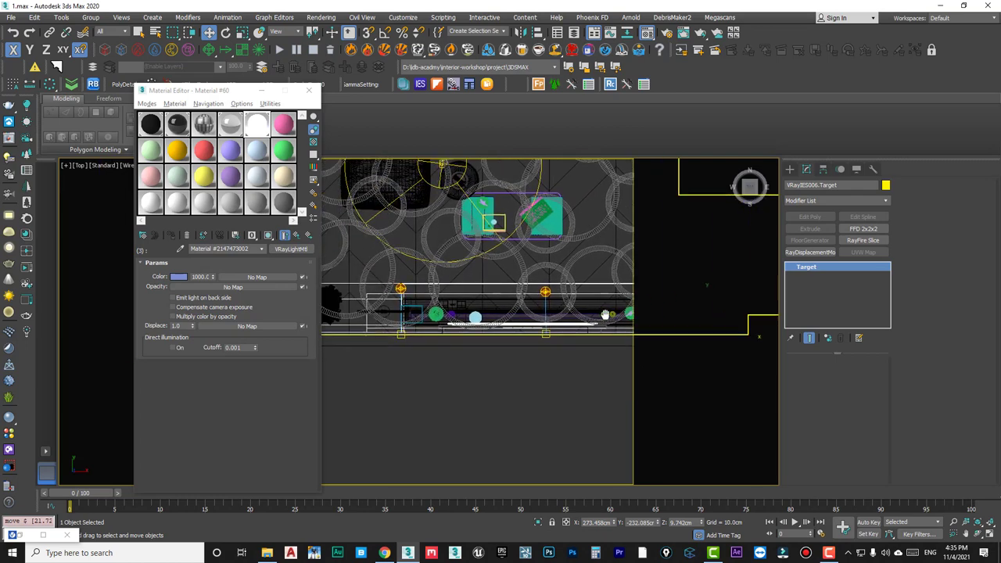
scroll(418, 292, up, 3)
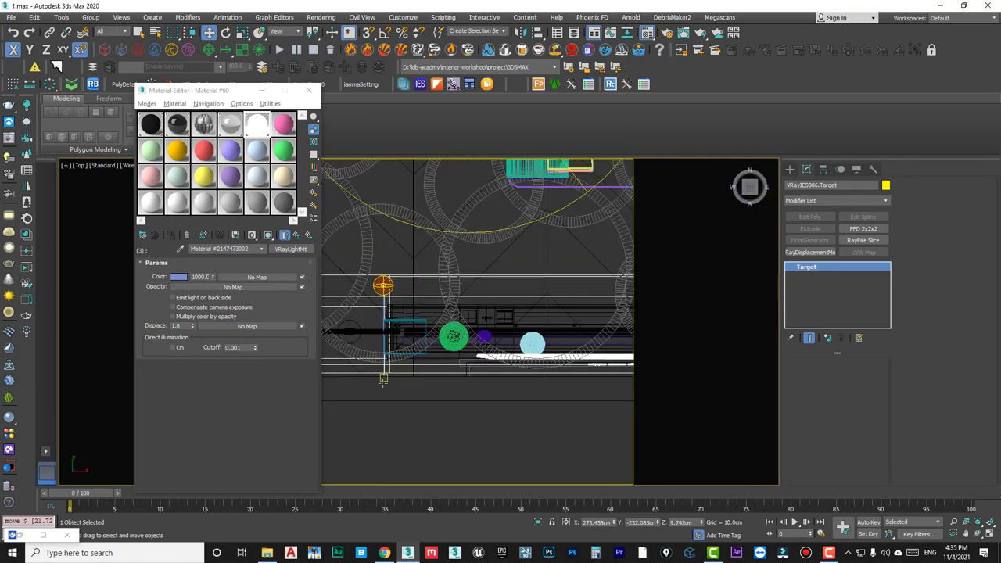
alt+middle_drag(384, 381, 431, 373)
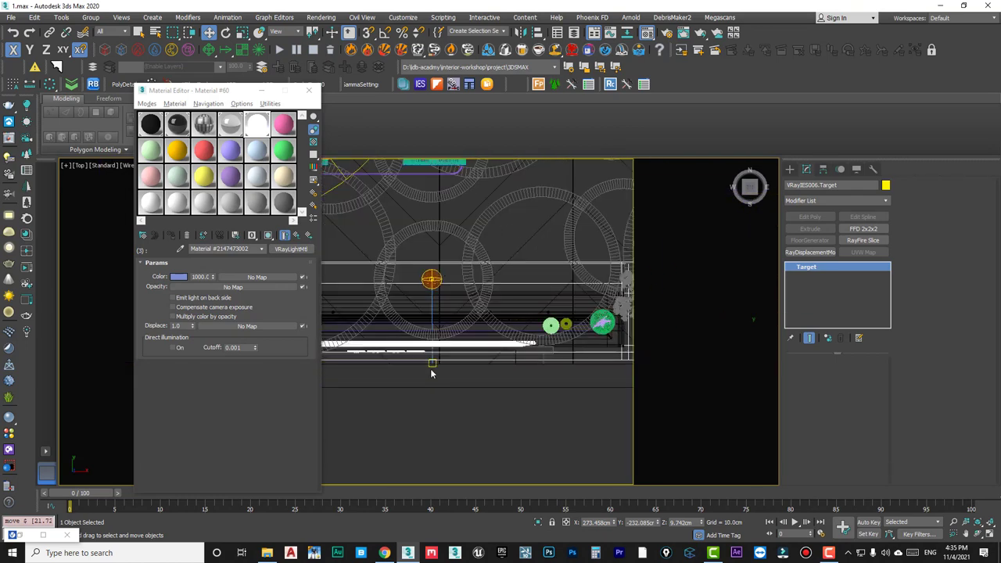
Set the Selection Filter to Lights and delete the unwanted IES light.
click(108, 32)
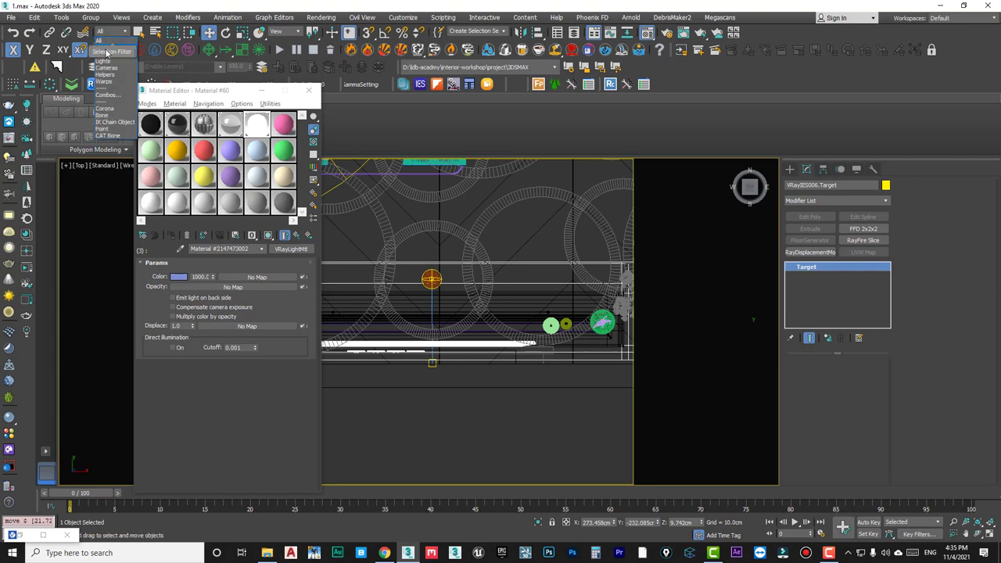
click(105, 61)
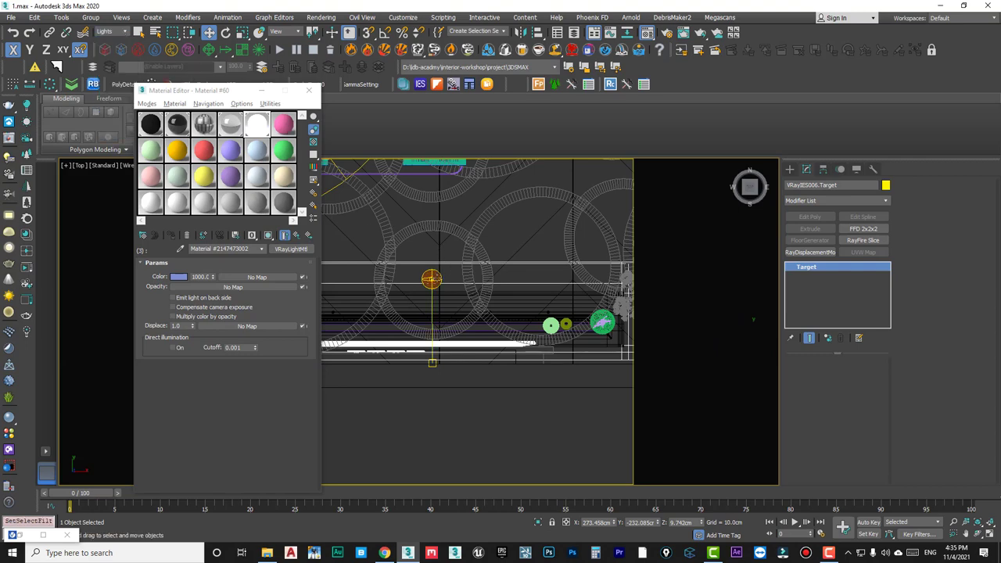
click(404, 278)
key(Delete)
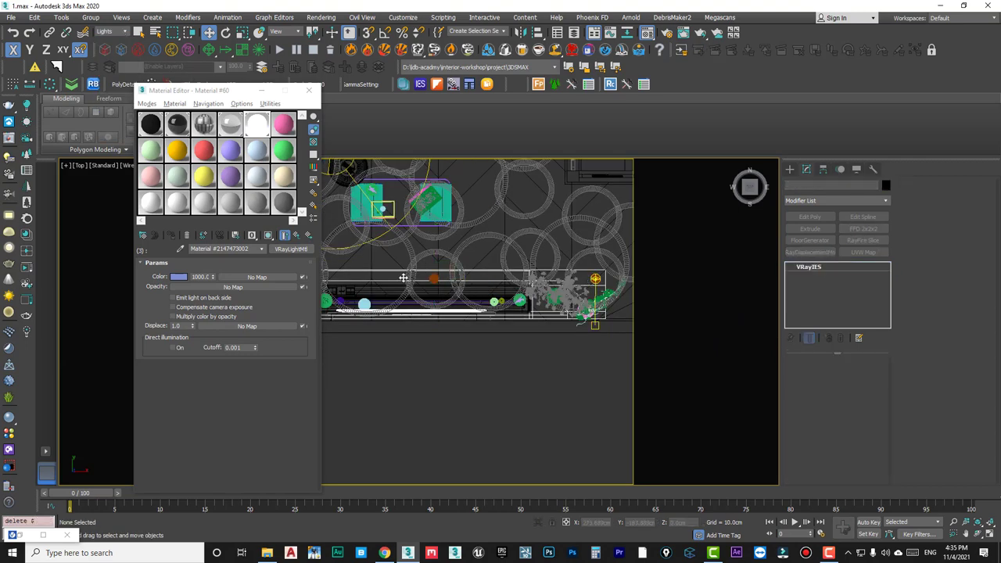
Select VRayIES004 with its target and drag a copy to the right.
middle_drag(404, 278, 434, 277)
scroll(432, 273, up, 2)
click(432, 274)
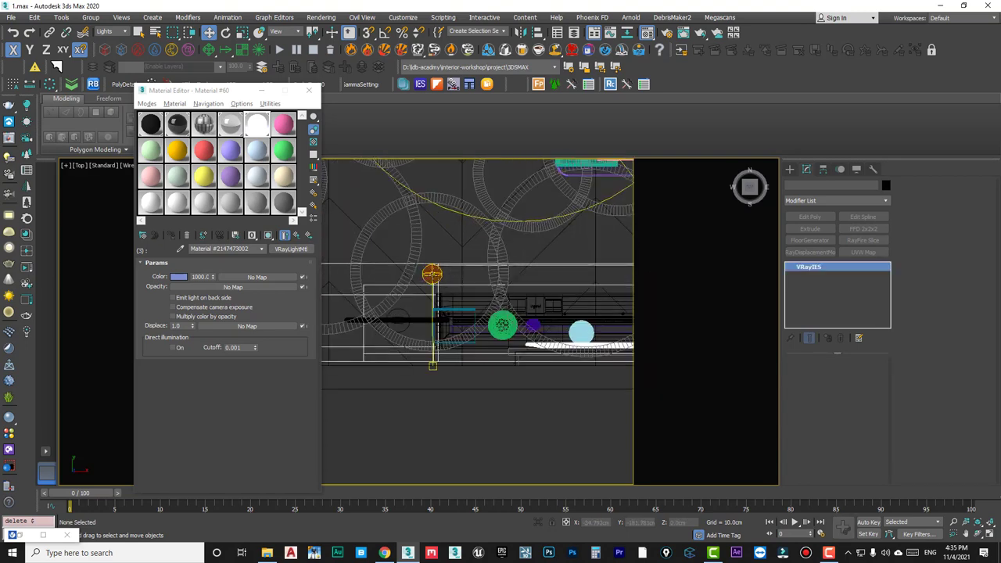
click(432, 274)
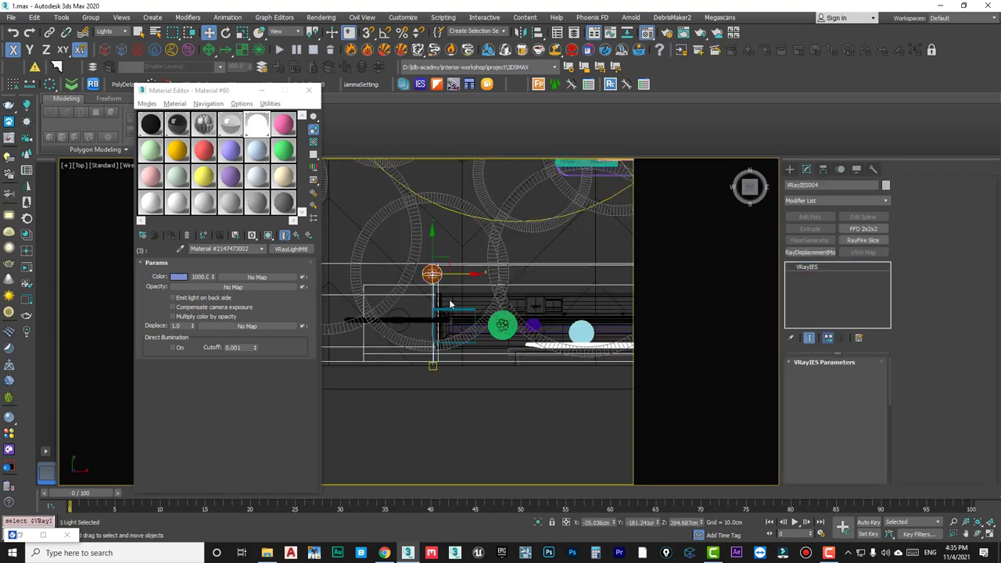
click(434, 368)
middle_drag(434, 368, 402, 345)
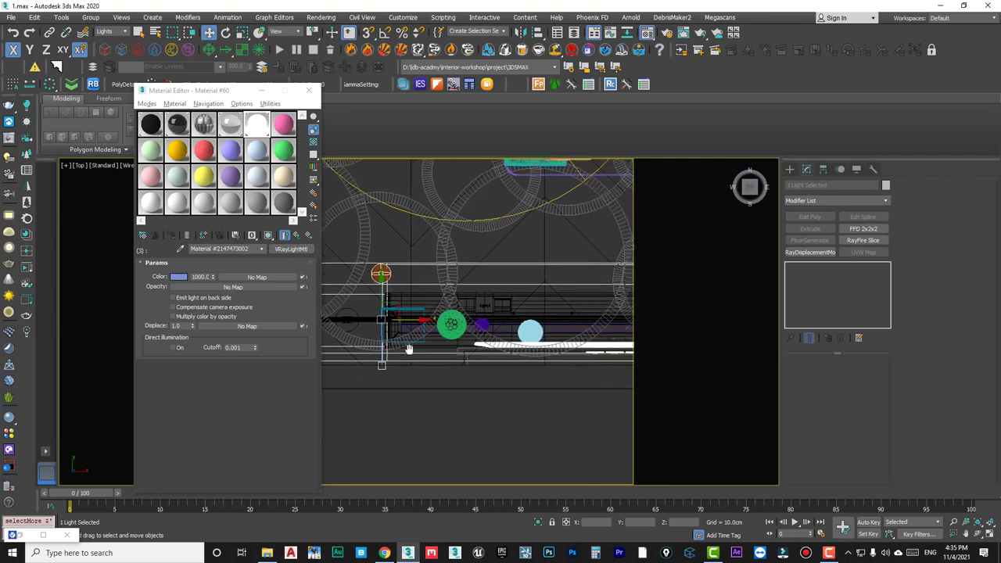
scroll(406, 322, down, 2)
drag(398, 308, 603, 314)
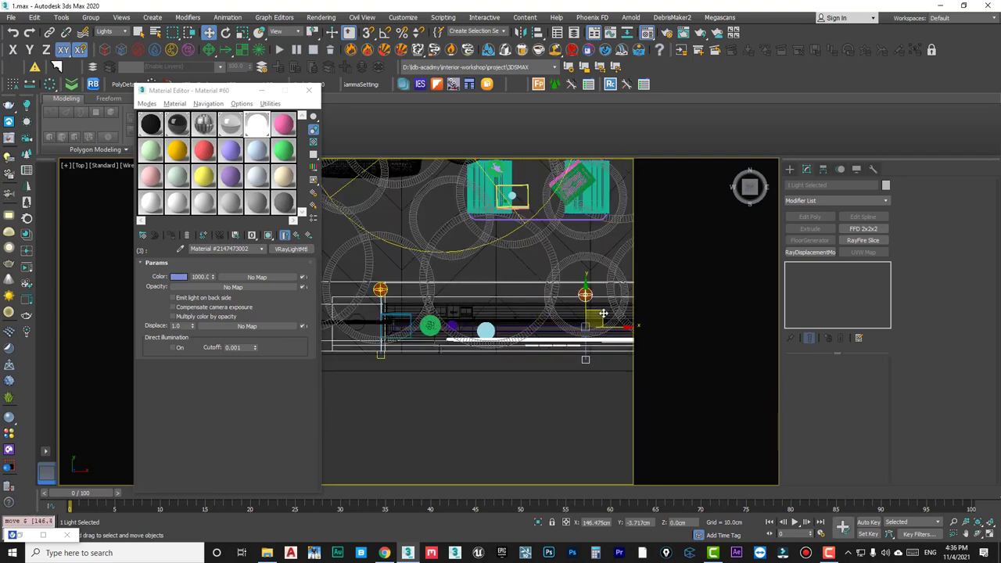
Create two instanced clones of the IES light, VRayIES013 and VRayIES014.
key(ctrl+v)
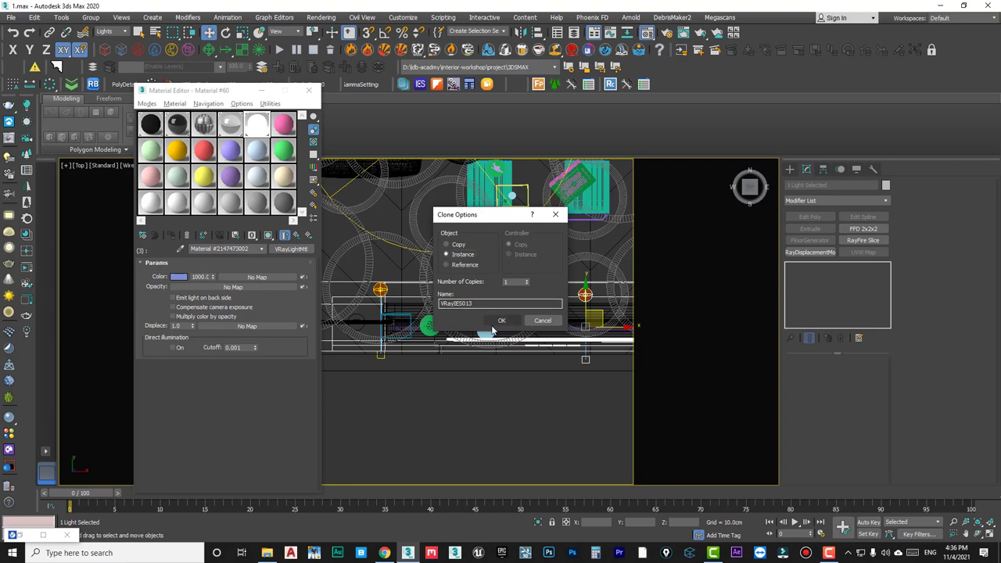
click(501, 321)
scroll(559, 297, up, 2)
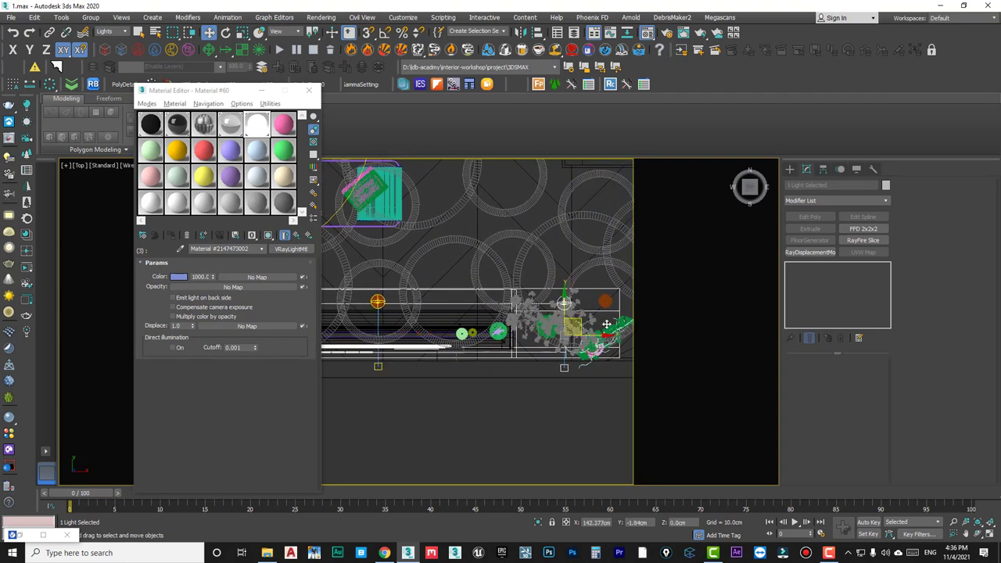
drag(607, 323, 618, 323)
key(ctrl+v)
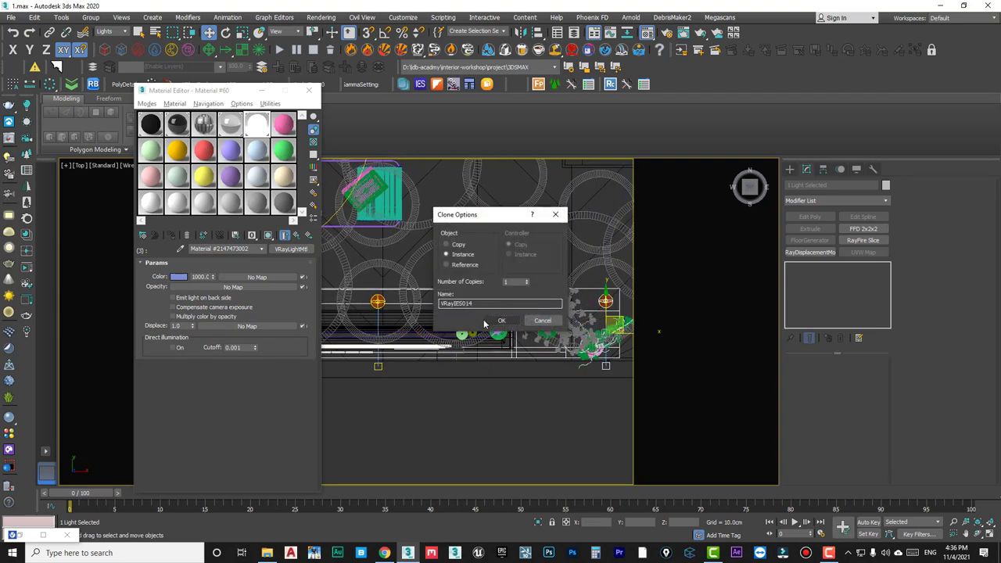
click(485, 322)
Close the Material Editor, orbit out of the plan view and dismiss the Radeon overlay.
click(307, 92)
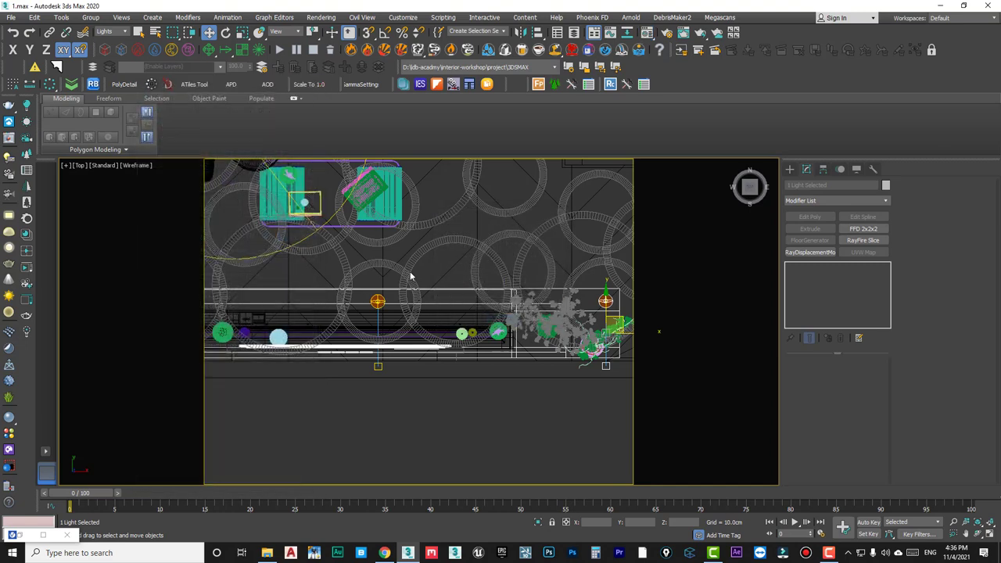
mouse_move(349, 299)
middle_down()
mouse_move(496, 308)
mouse_move(336, 259)
middle_up()
key(alt+r)
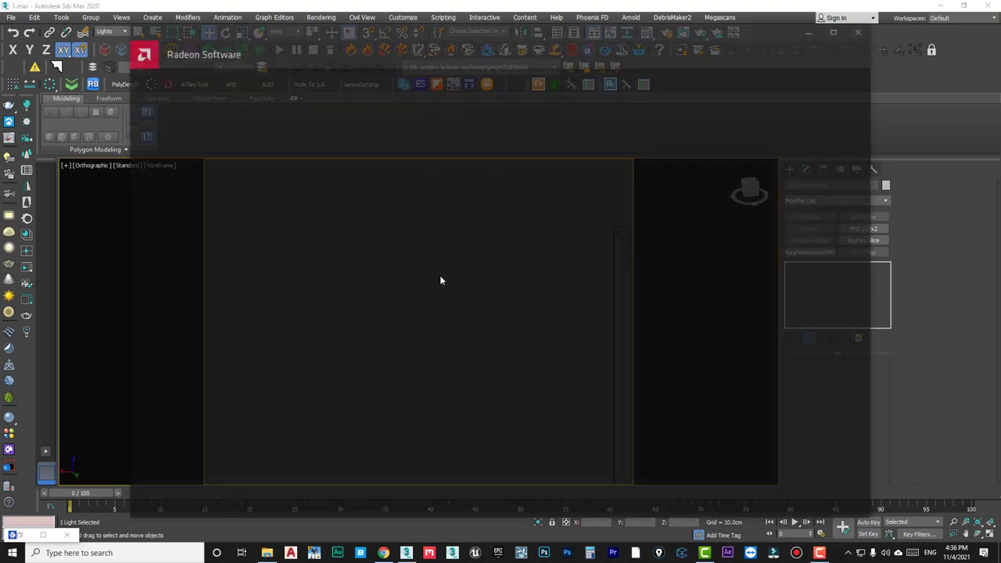
click(863, 30)
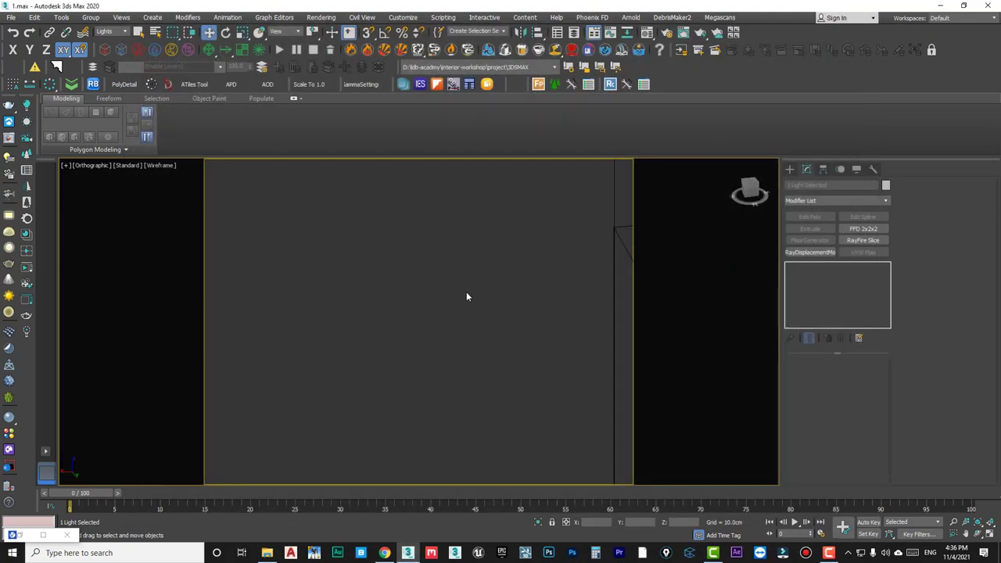
Restore the All selection filter and isolate the TV panel in a shaded Perspective view.
key(p)
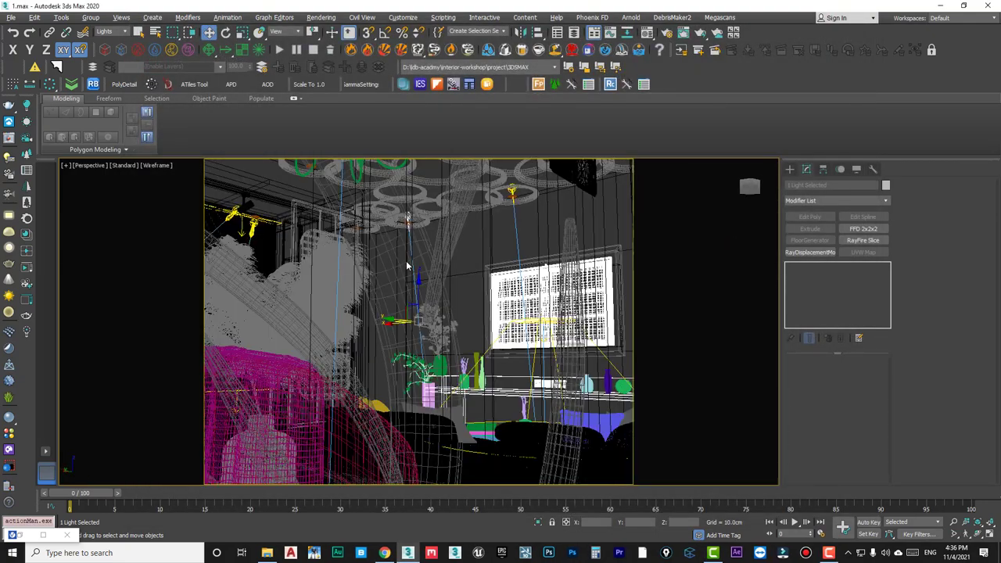
mouse_move(406, 267)
alt+middle_down()
mouse_move(451, 303)
mouse_move(566, 324)
alt+middle_up()
key(F3)
key(ctrl+d)
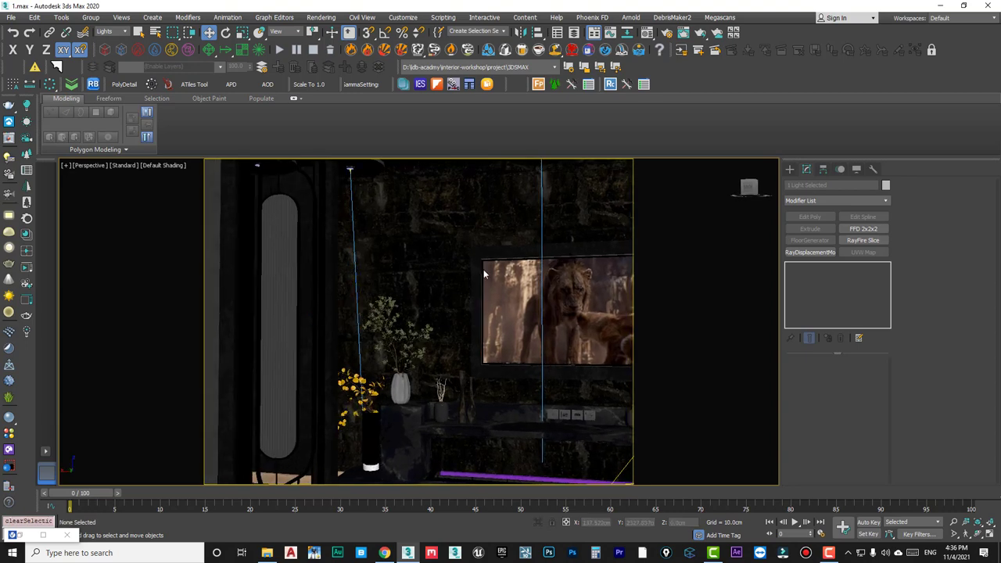
click(111, 32)
click(108, 38)
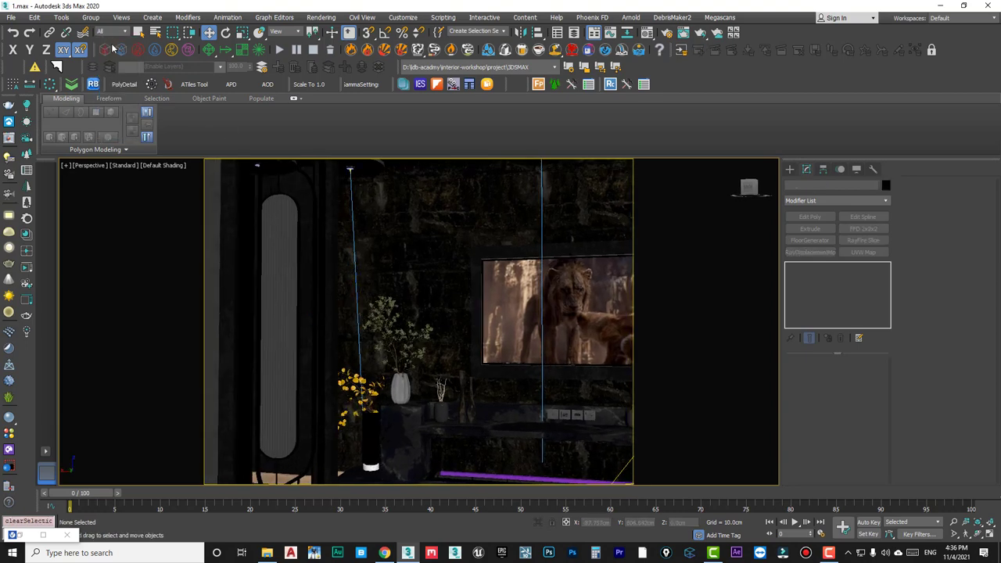
click(583, 321)
key(z)
alt+middle_drag(509, 305, 513, 302)
scroll(513, 302, down, 3)
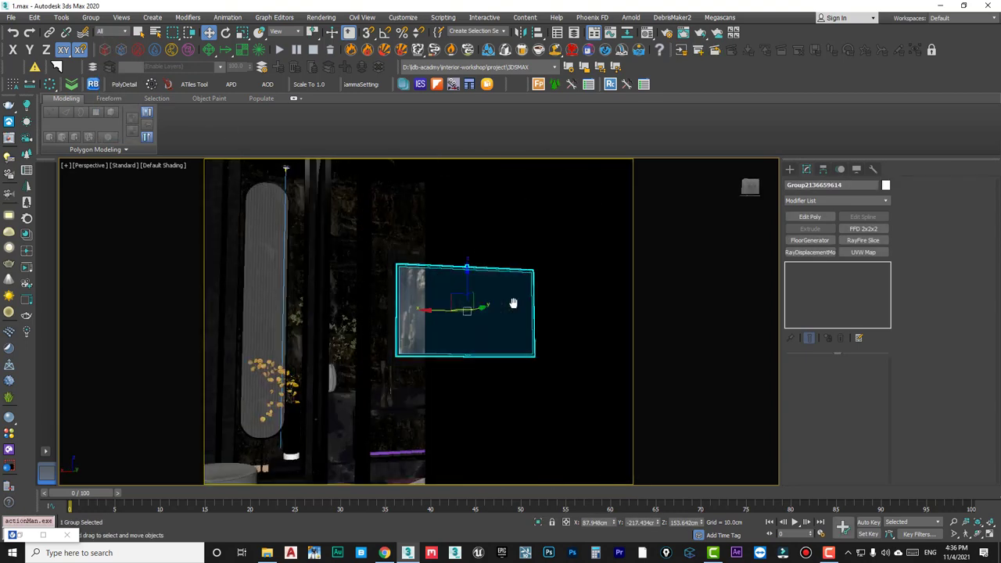
key(alt+q)
key(alt+q)
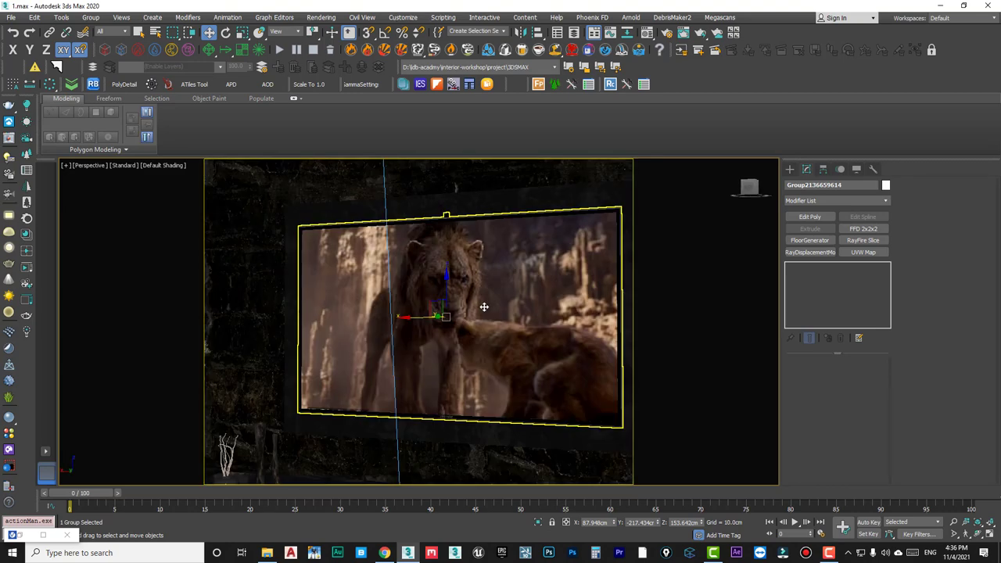
Create a V-Ray physical camera from the tilted view and set its film gate to 51.12 mm.
scroll(509, 313, down, 3)
mouse_move(538, 329)
alt+middle_down()
mouse_move(608, 273)
mouse_move(608, 261)
mouse_move(612, 285)
alt+middle_up()
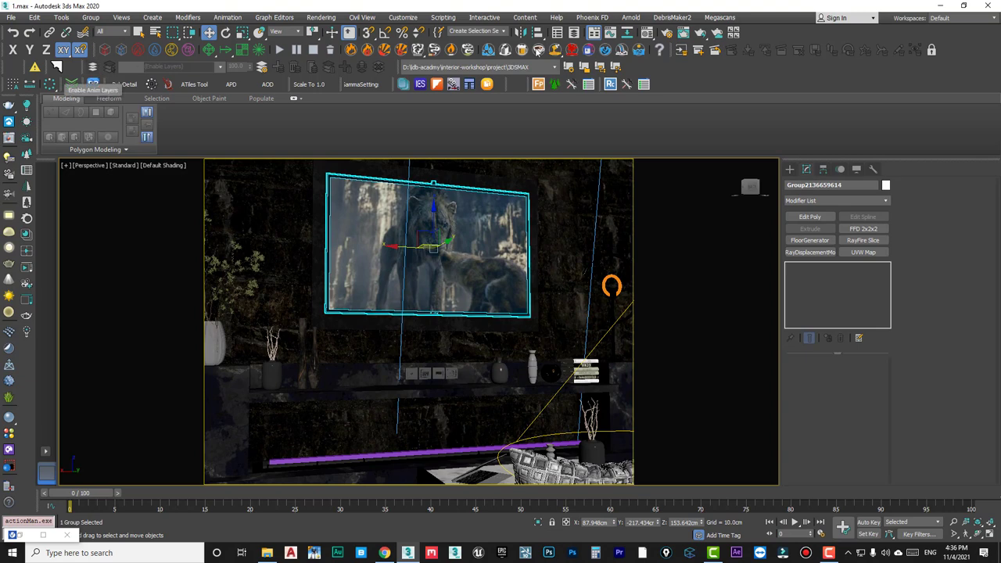
click(453, 84)
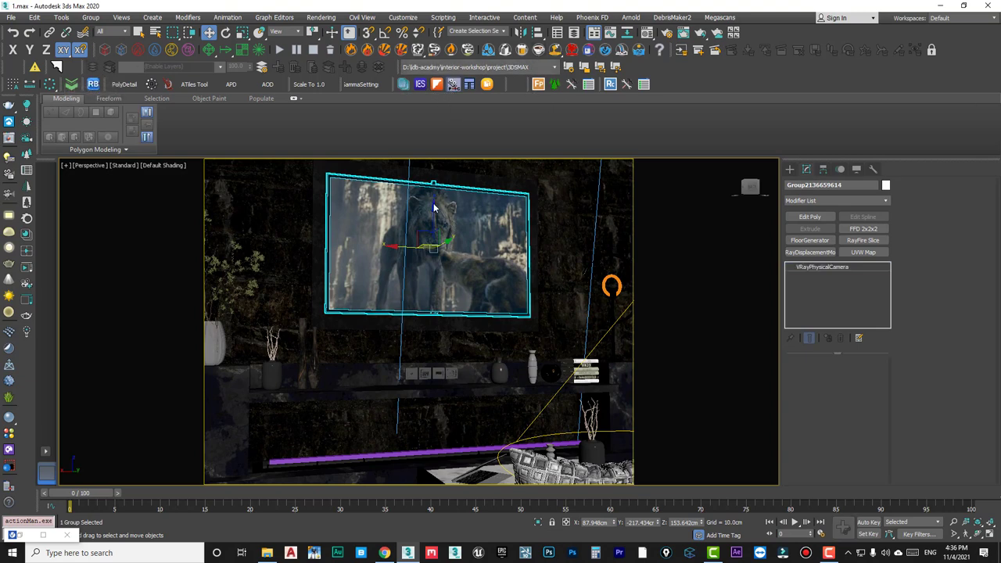
drag(874, 456, 868, 430)
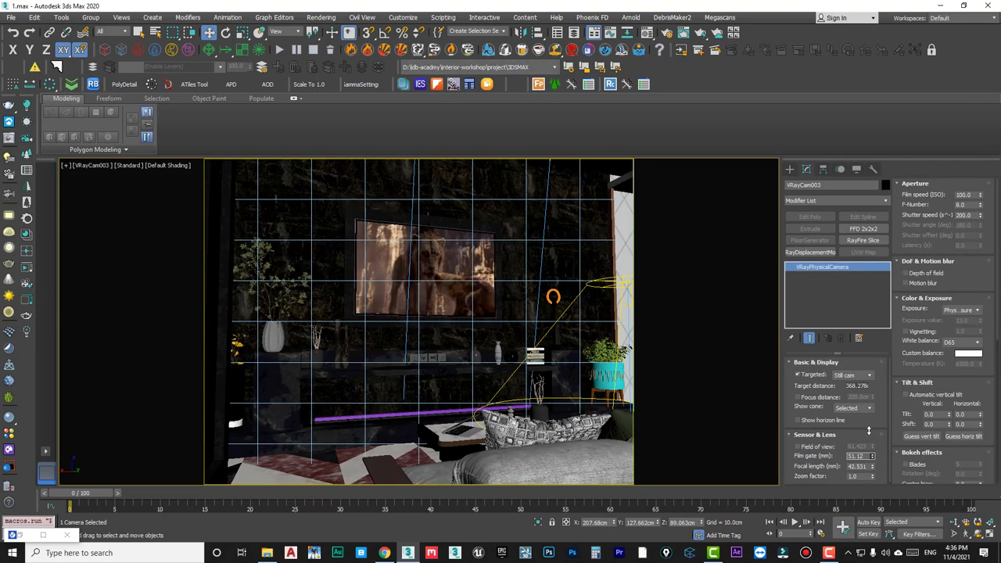
Select VRayCam003's target and raise it to aim the camera at the TV wall.
middle_drag(546, 251, 545, 274)
right_click(529, 256)
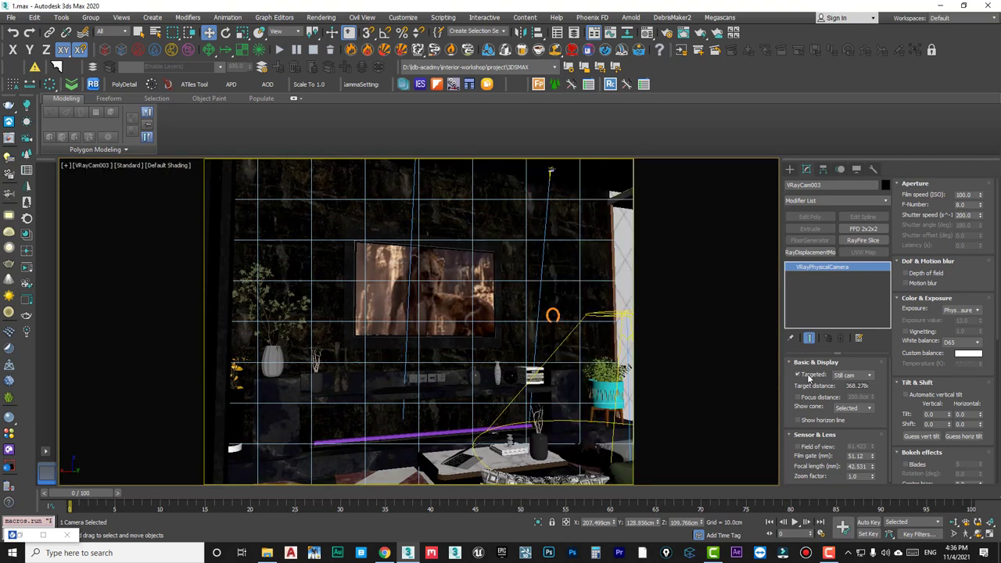
right_click(488, 332)
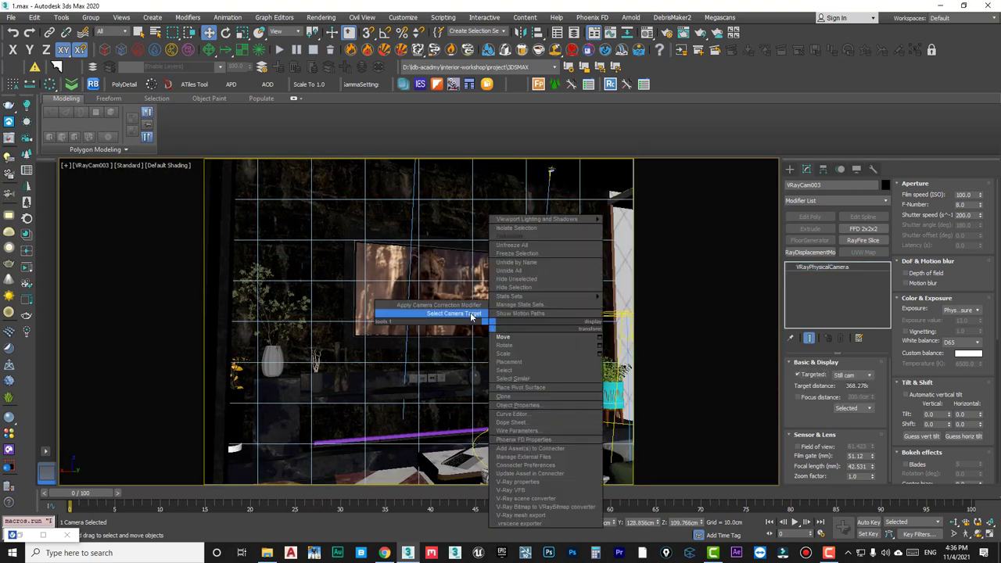
click(453, 314)
drag(421, 307, 435, 256)
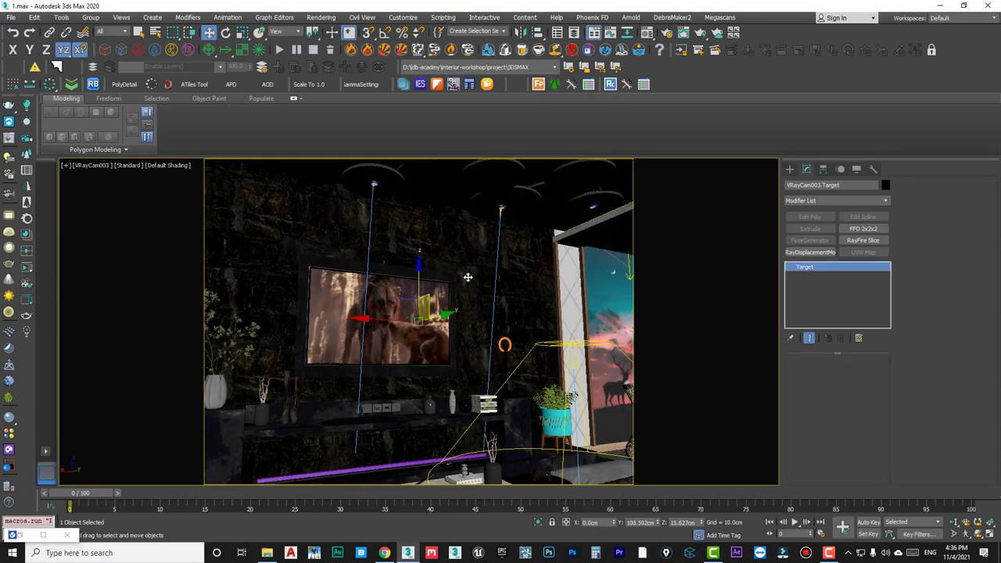
mouse_move(435, 257)
middle_down()
mouse_move(507, 283)
mouse_move(473, 279)
middle_up()
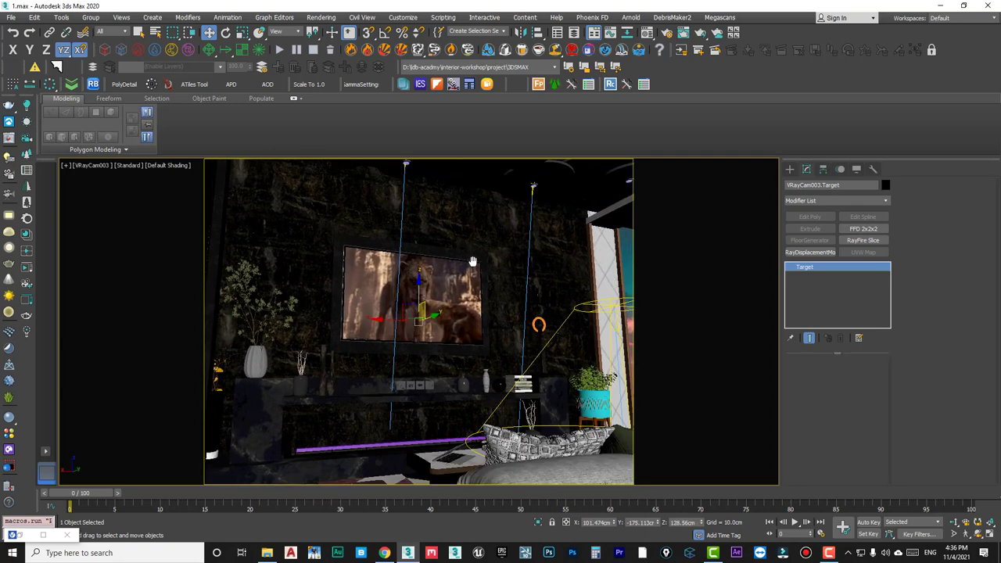
middle_drag(424, 309, 440, 296)
Set the vertical tilt to 0.178 with Guess vert tilt and widen the film gate to 55.721 mm.
right_click(440, 296)
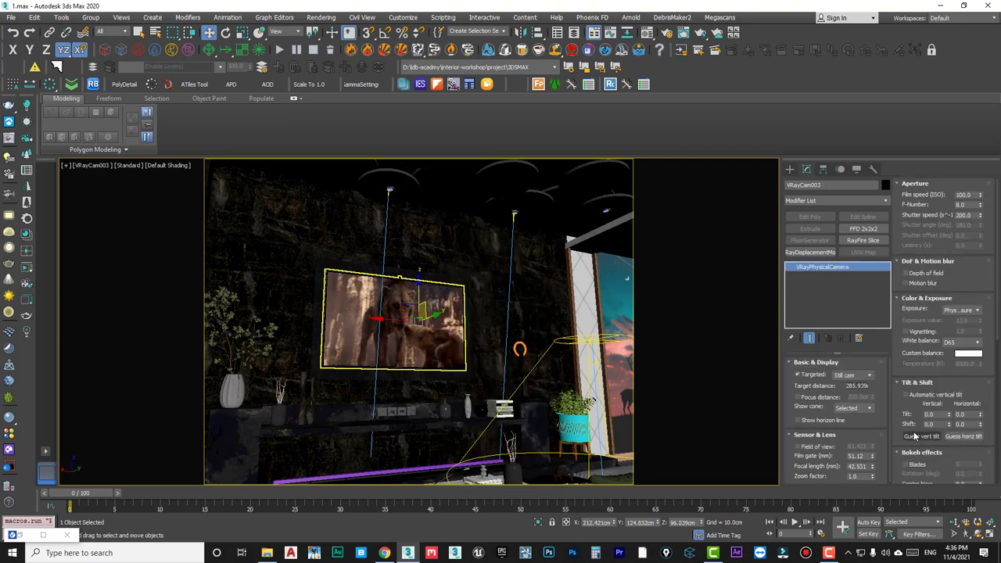
click(915, 436)
drag(874, 460, 868, 454)
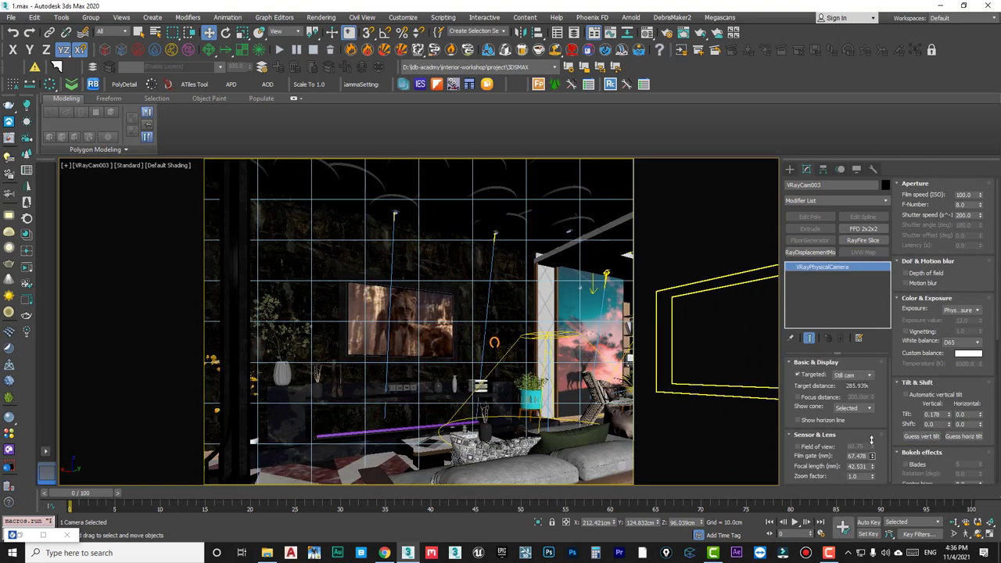
click(444, 339)
Create VRayCam004 from the Perspective view, straighten its verticals and make it targeted.
key(p)
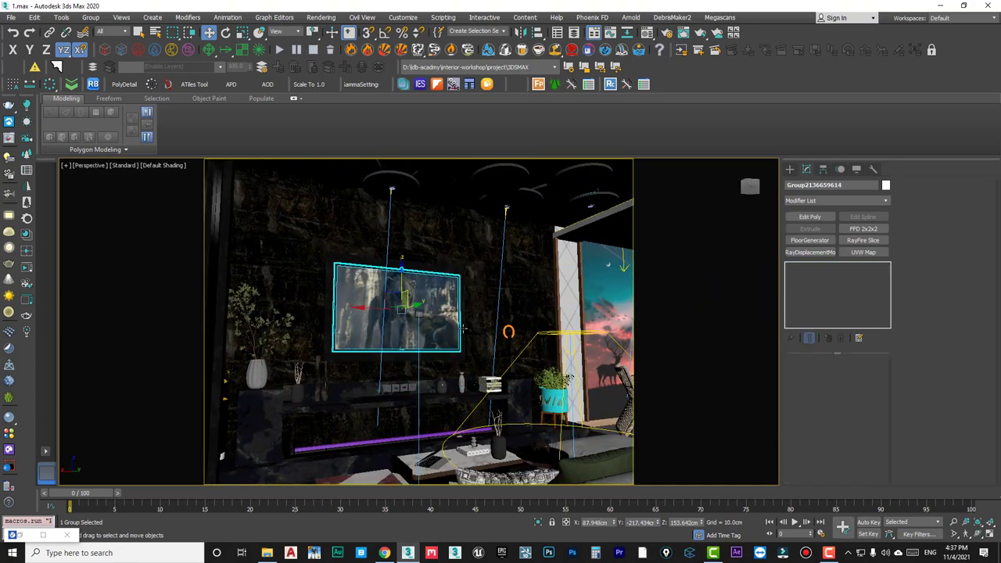
scroll(463, 328, up, 3)
scroll(462, 329, down, 3)
mouse_move(462, 328)
alt+middle_down()
mouse_move(454, 322)
mouse_move(484, 331)
mouse_move(449, 332)
mouse_move(402, 307)
mouse_move(454, 312)
mouse_move(430, 312)
mouse_move(456, 329)
alt+middle_up()
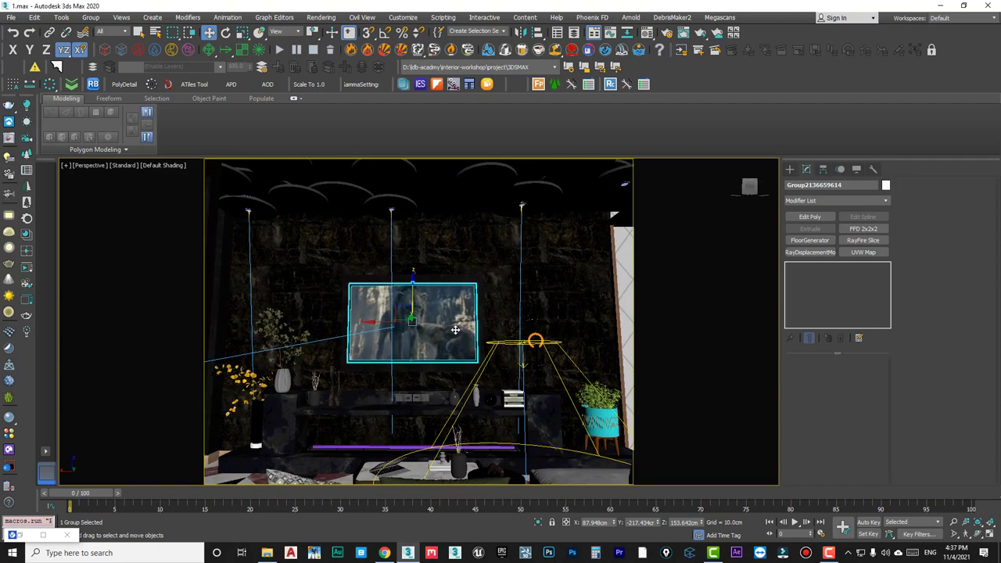
click(455, 85)
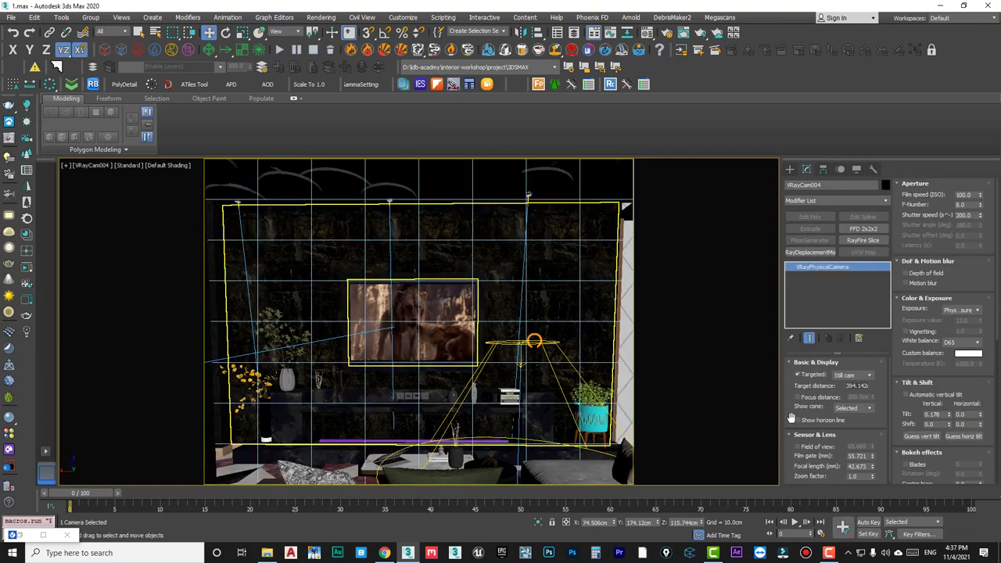
click(924, 437)
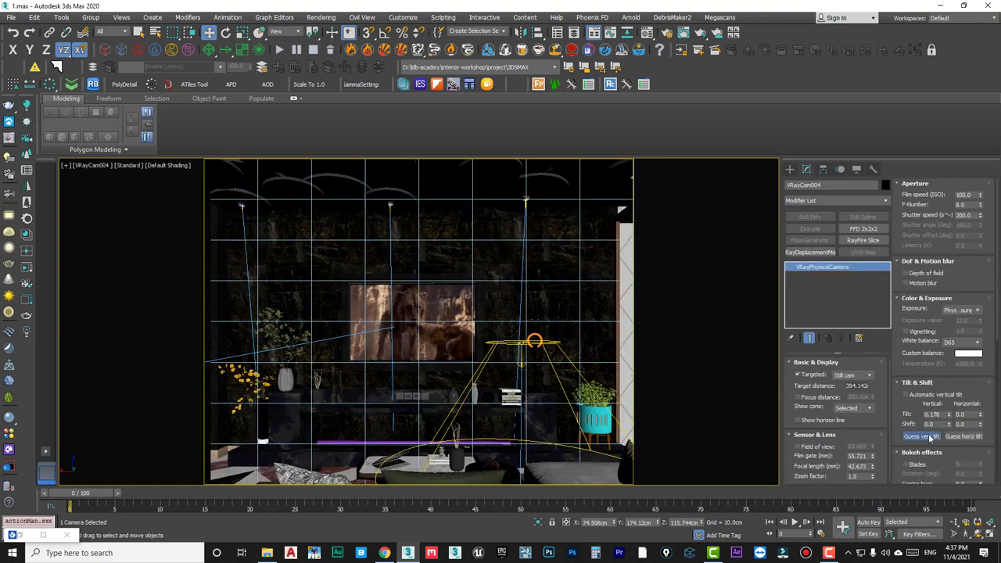
click(799, 375)
Slide VRayCam004's target along X to centre it on the TV, then reselect the camera.
right_click(473, 305)
click(438, 293)
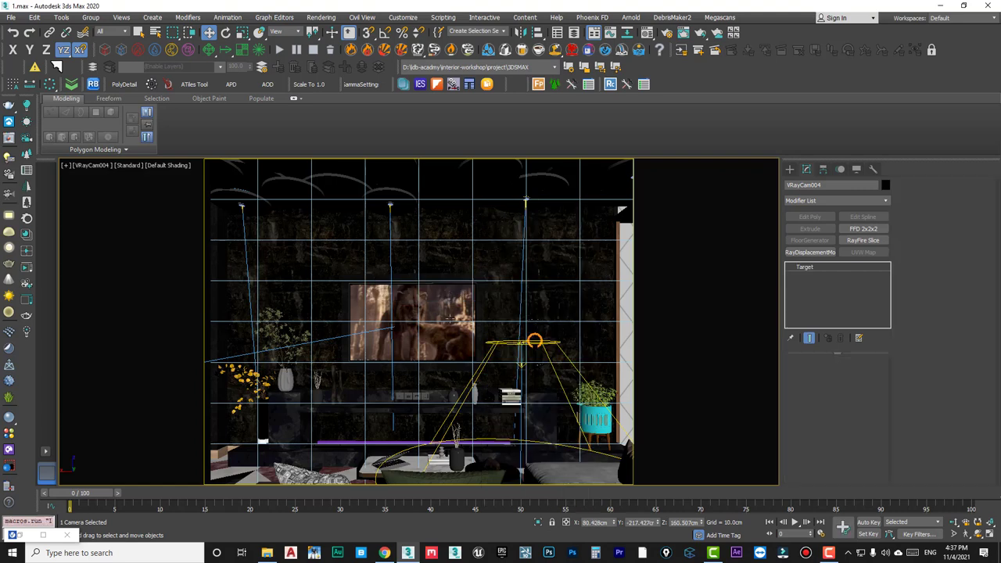
click(415, 305)
mouse_move(418, 303)
middle_down()
mouse_move(453, 274)
mouse_move(454, 283)
middle_up()
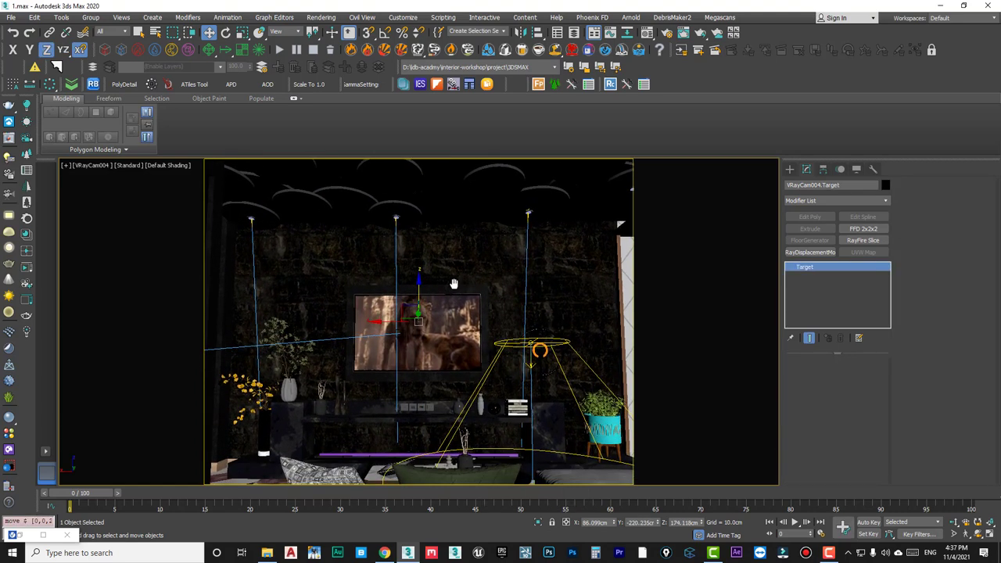
drag(378, 321, 385, 320)
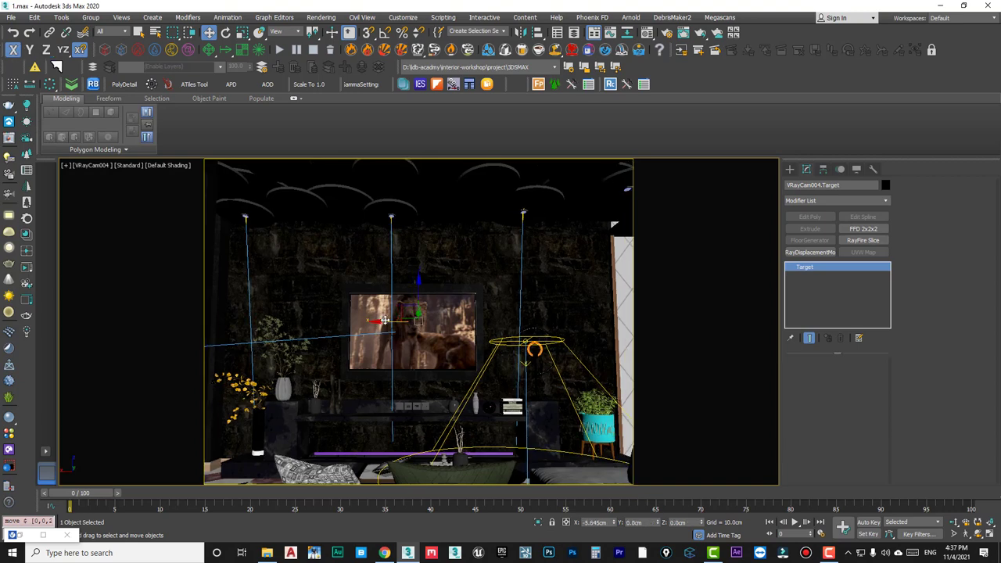
right_click(387, 312)
click(360, 283)
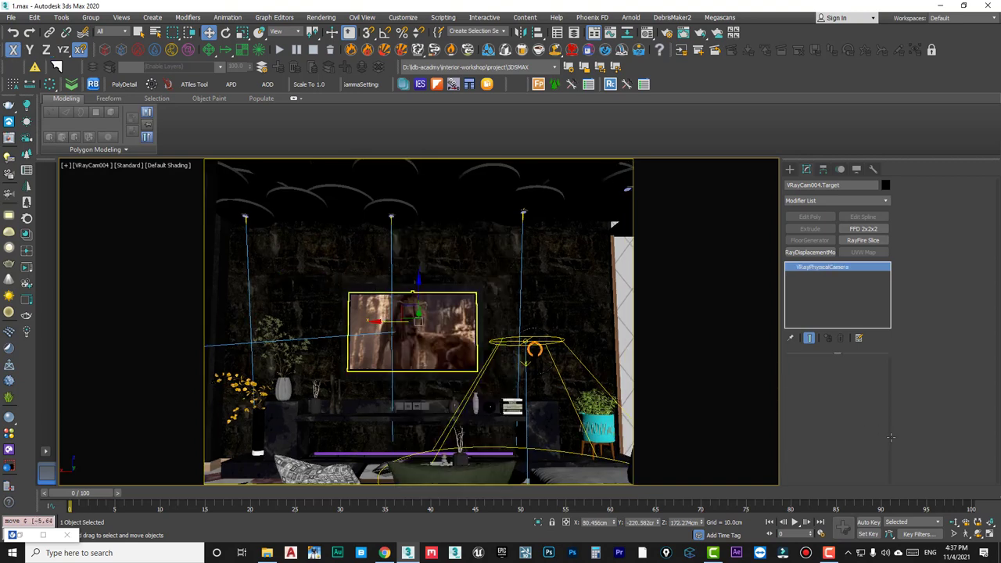
Select the right ceiling IES light, frame it, and lower it along Z.
click(628, 300)
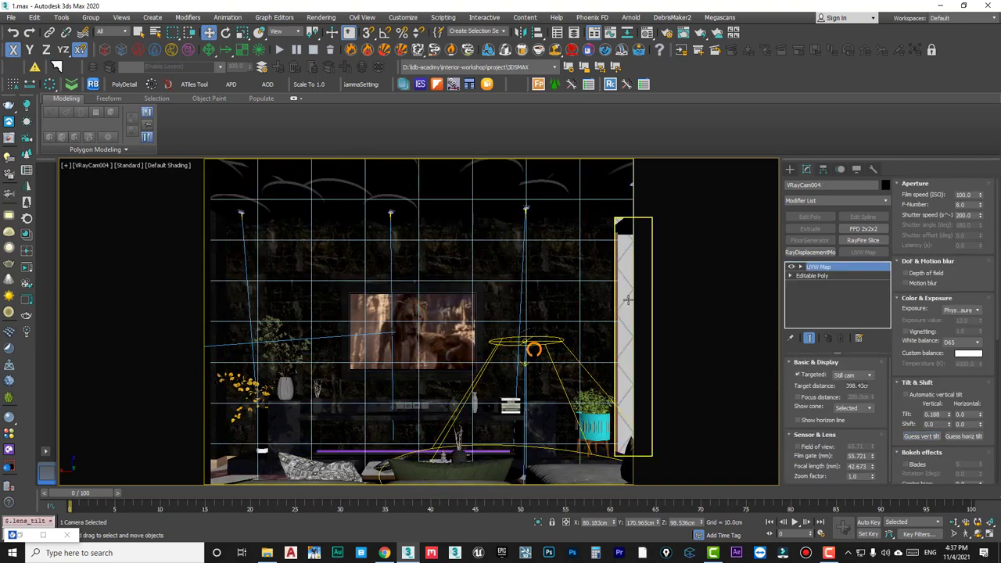
click(441, 316)
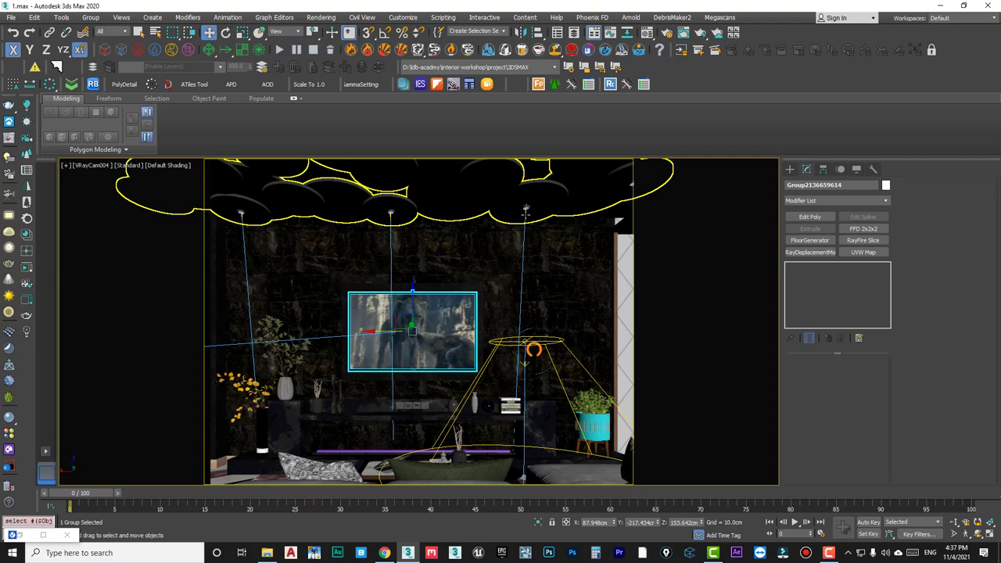
click(526, 209)
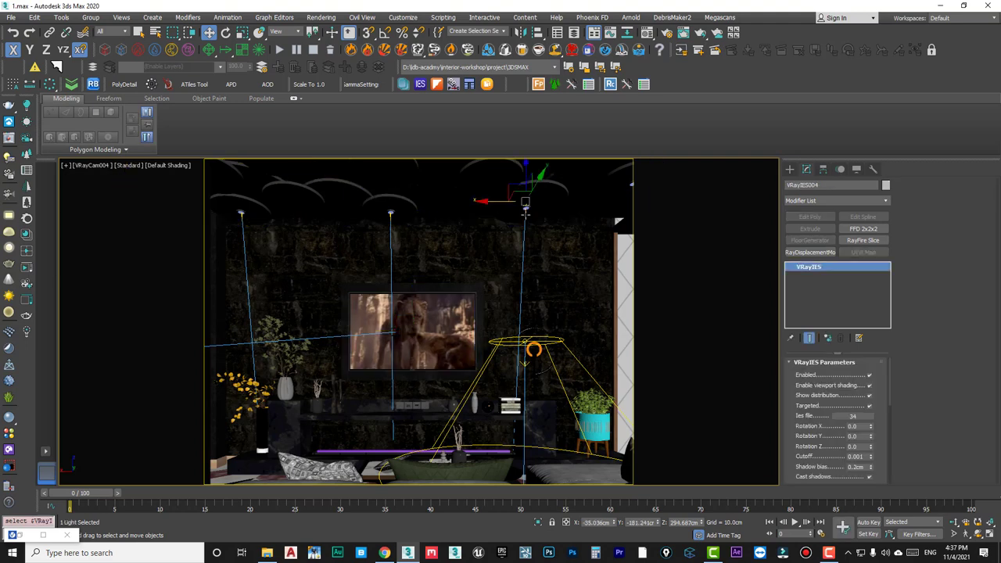
key(z)
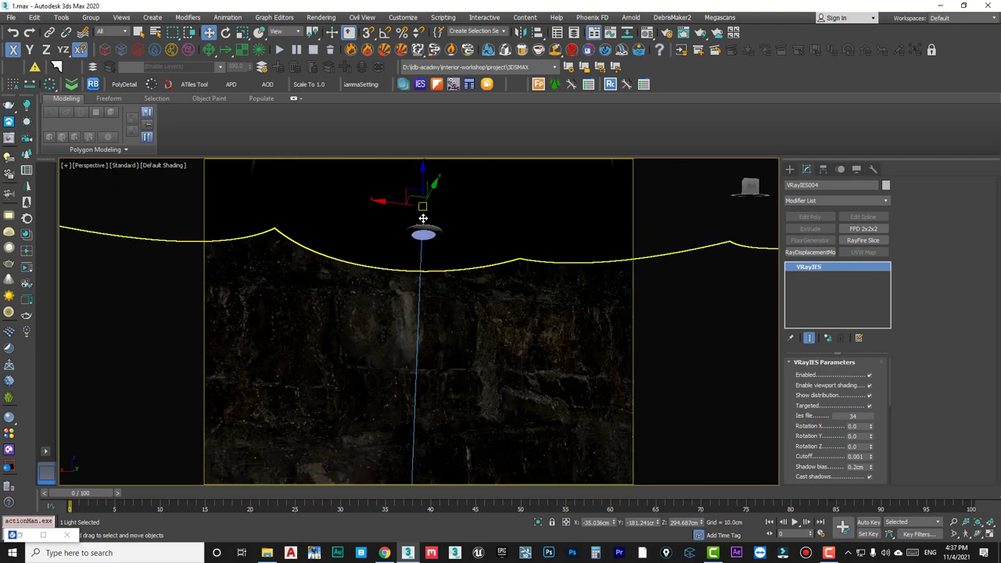
alt+middle_drag(421, 223, 457, 219)
drag(460, 203, 461, 242)
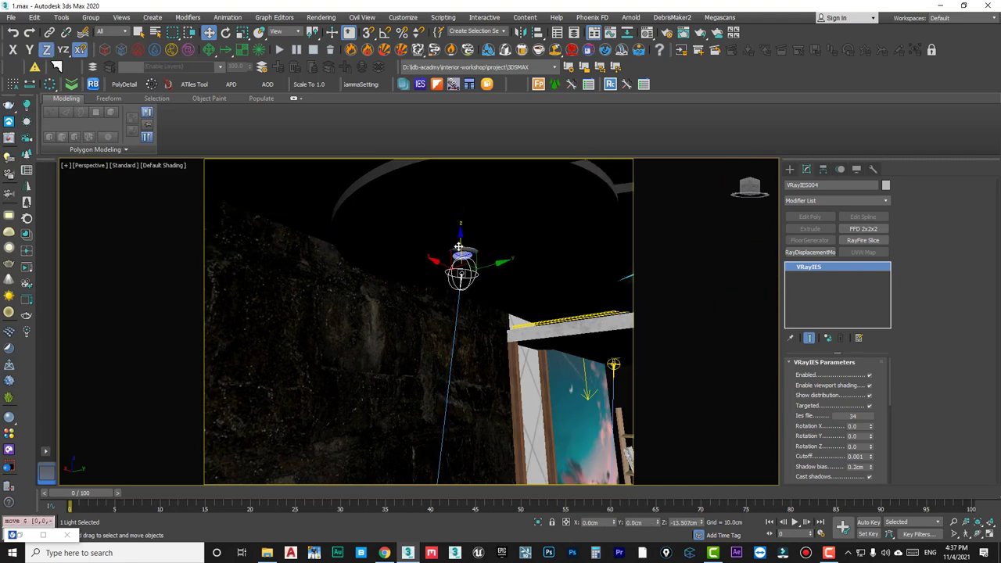
right_click(459, 246)
drag(460, 200, 462, 237)
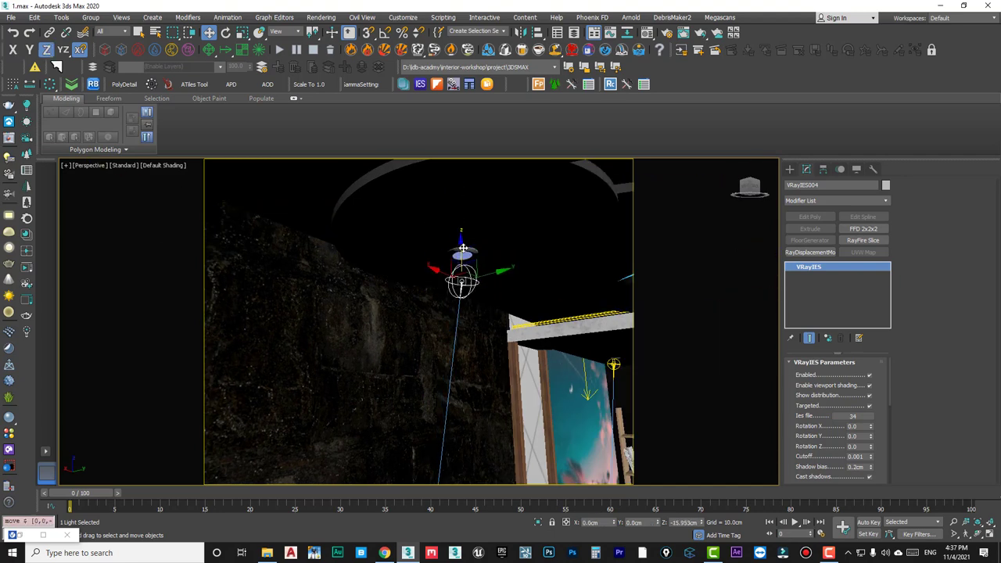
mouse_move(463, 240)
alt+middle_down()
mouse_move(632, 271)
mouse_move(491, 264)
alt+middle_up()
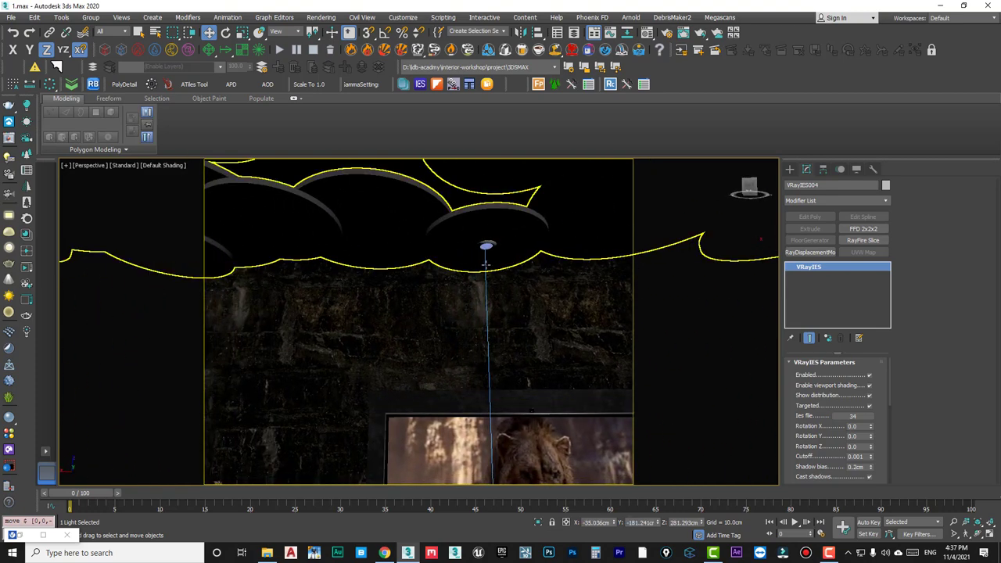
Lower VRayIES013 about 14.5 cm in wireframe, then view the wall through VRayCam004.
click(486, 265)
click(487, 265)
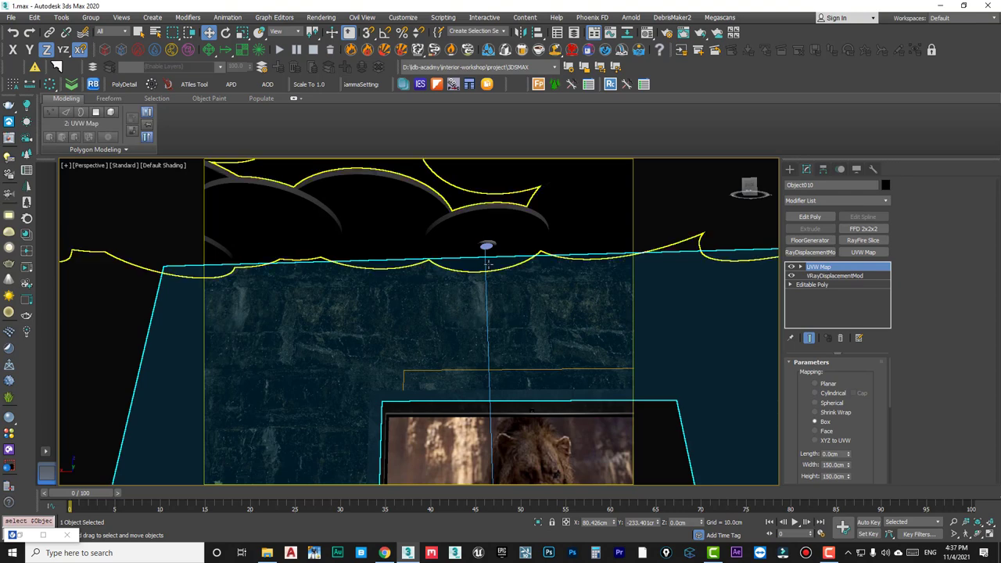
click(482, 223)
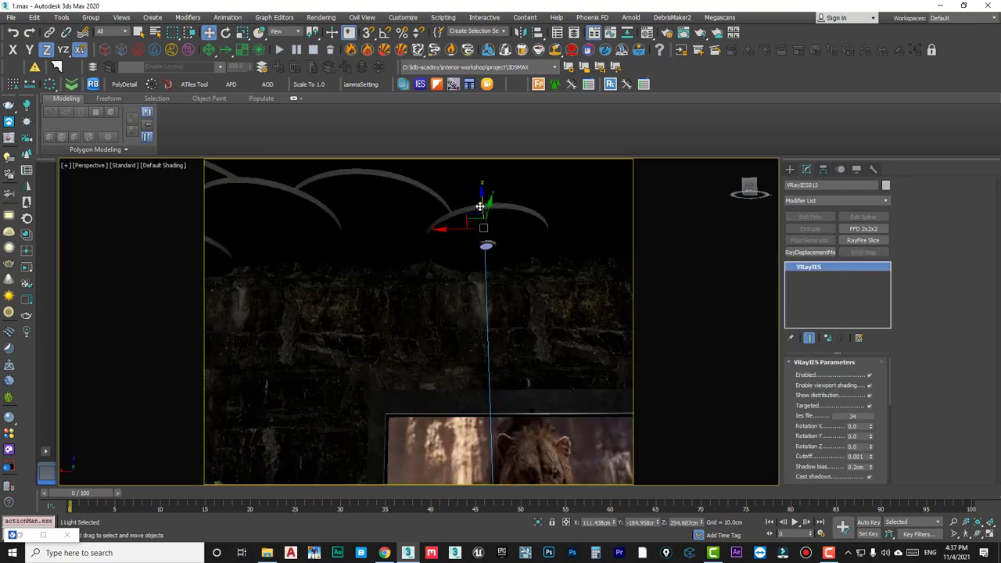
drag(480, 205, 482, 229)
middle_drag(482, 232, 504, 278)
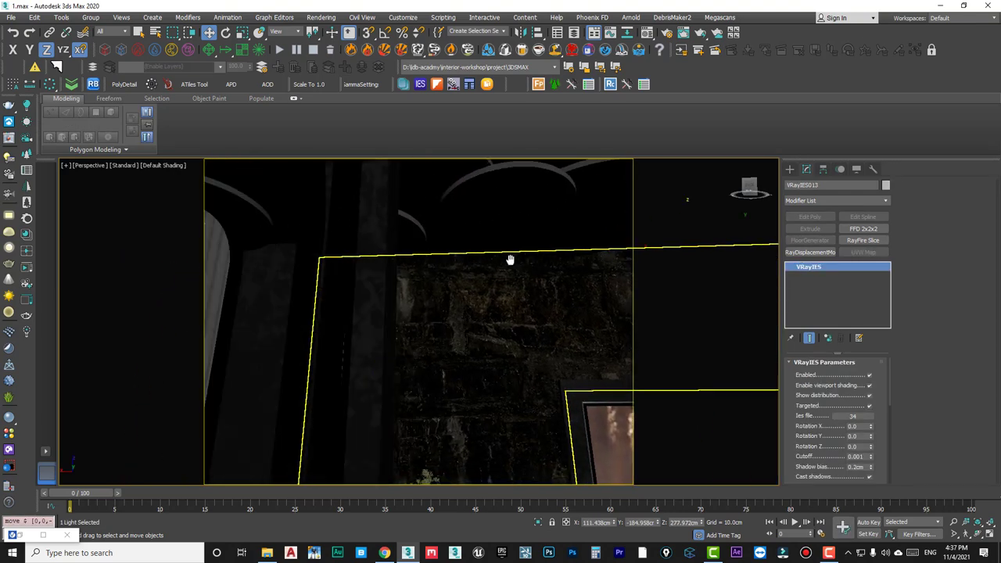
key(F3)
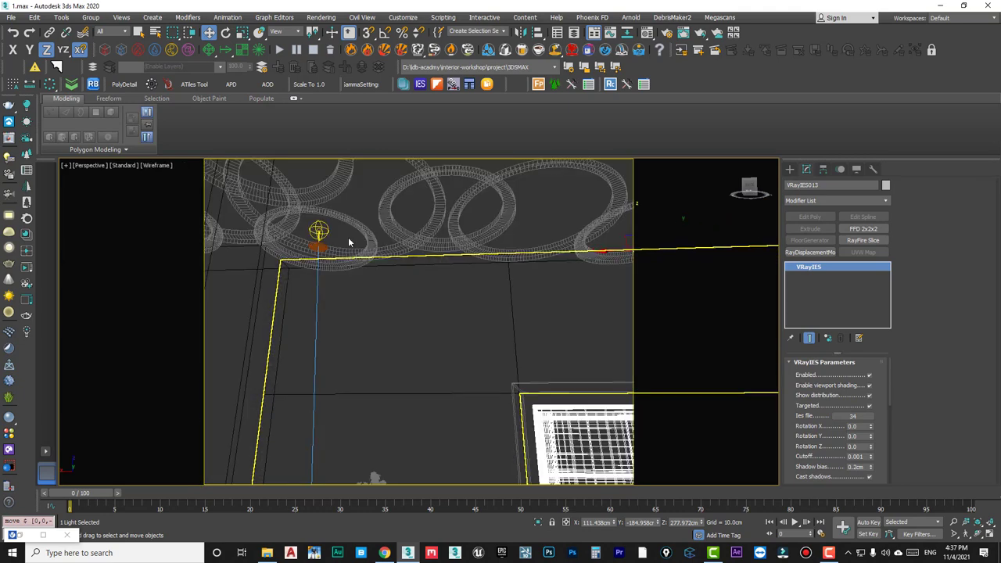
drag(320, 215, 322, 229)
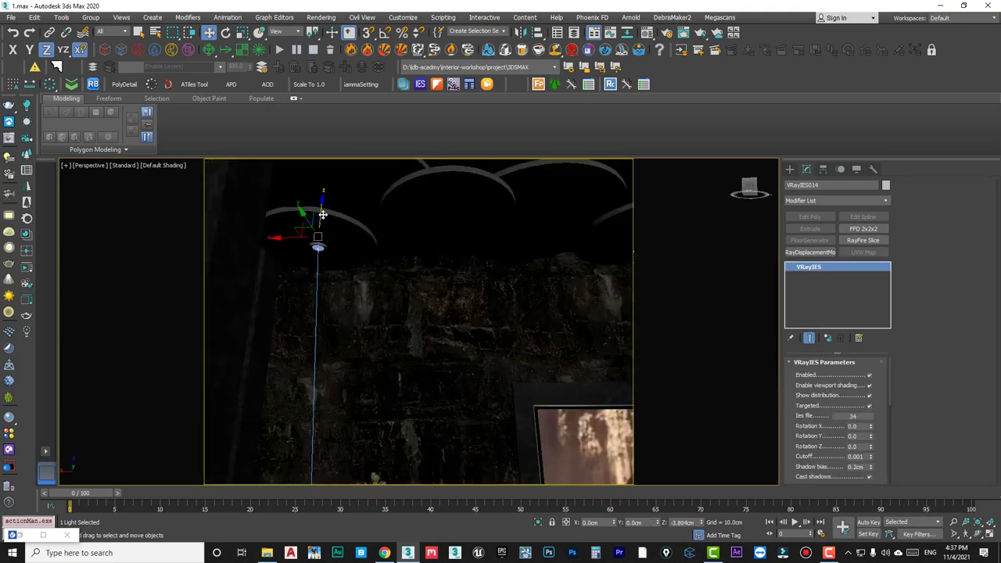
key(c)
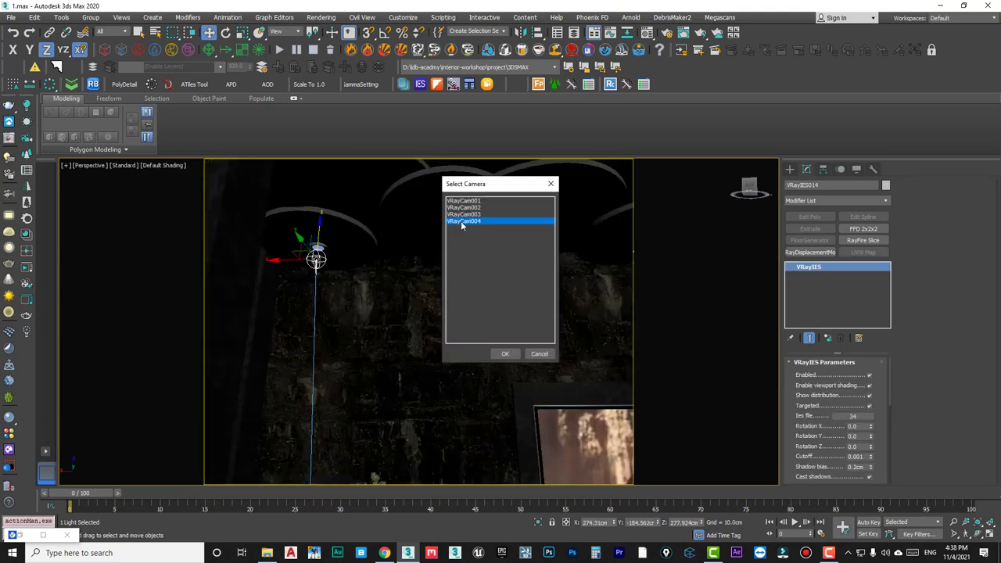
double_click(458, 222)
Give the right ceiling light VRayIES004 a 2500 colour temperature, then select the middle light VRayIES013.
click(525, 214)
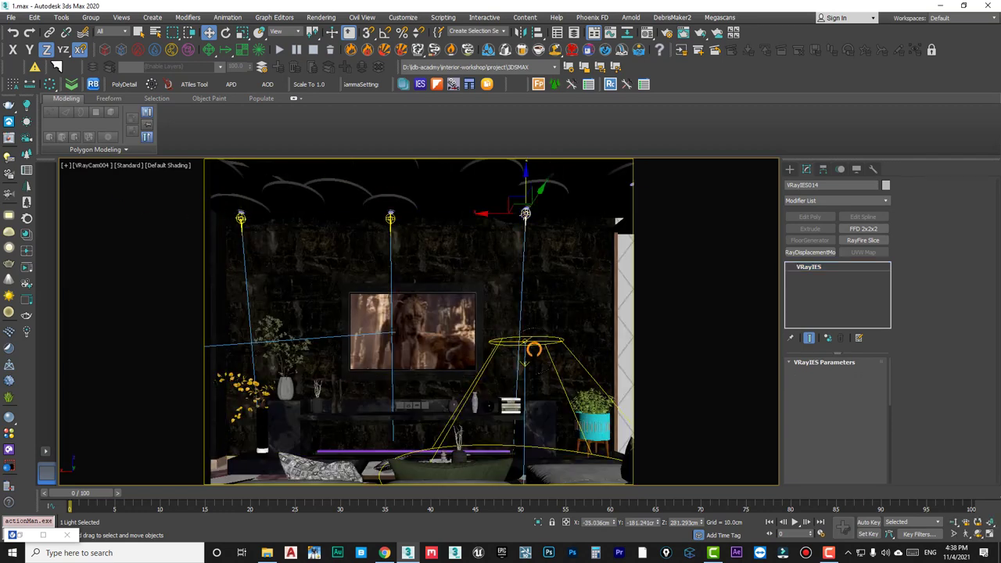
scroll(810, 453, down, 2)
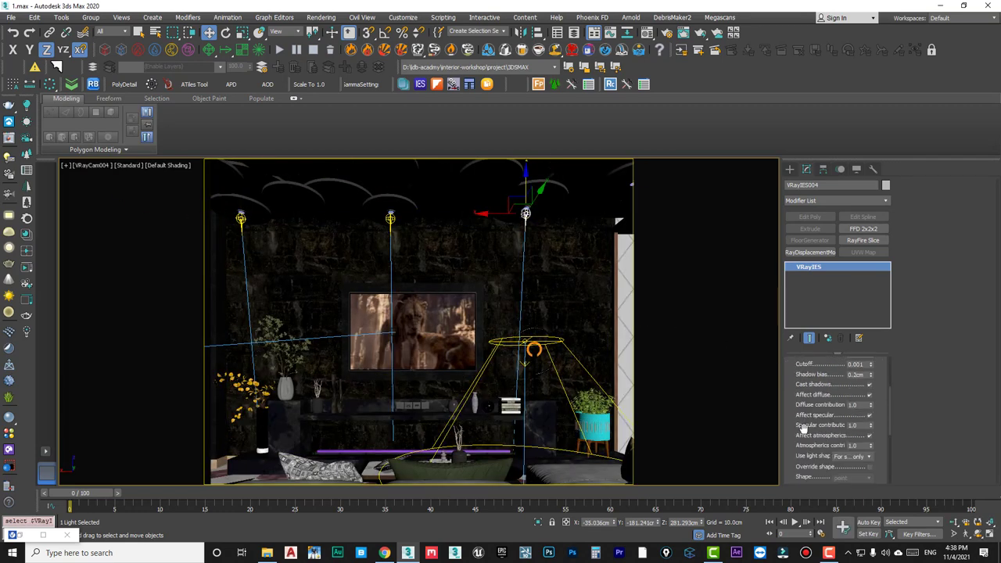
scroll(806, 430, down, 1)
scroll(814, 429, down, 2)
scroll(837, 428, down, 1)
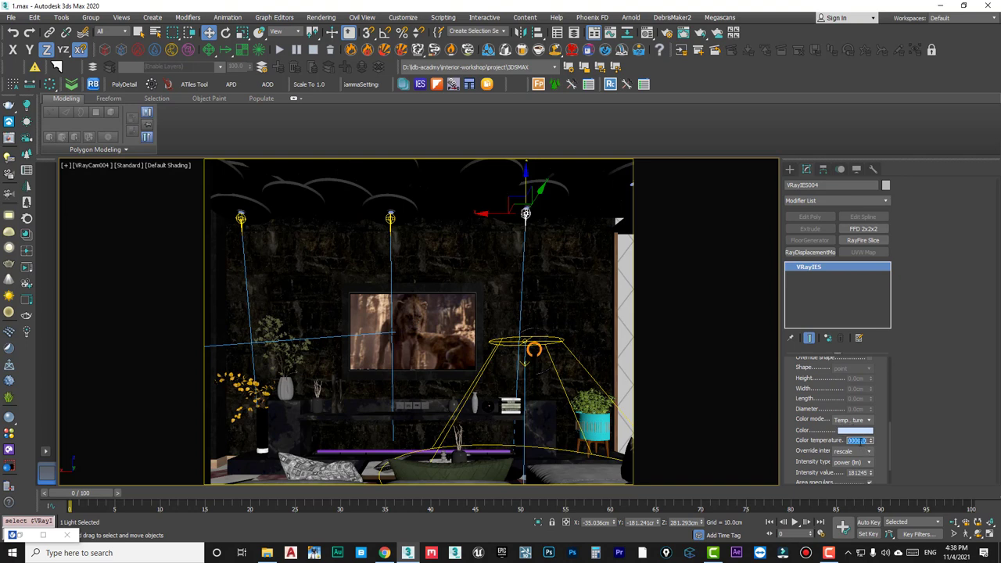
text(2500)
key(Return)
click(391, 220)
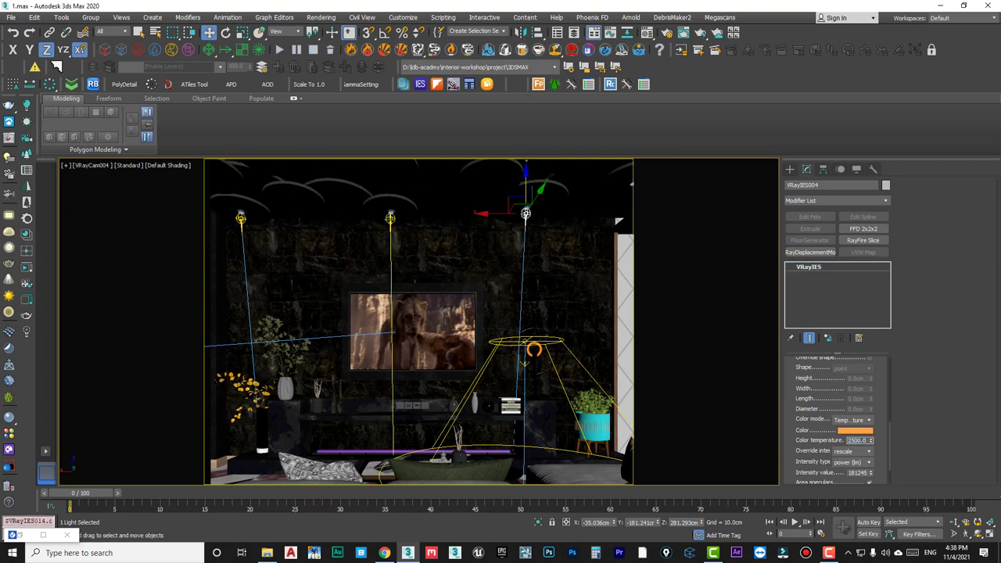
scroll(814, 440, down, 2)
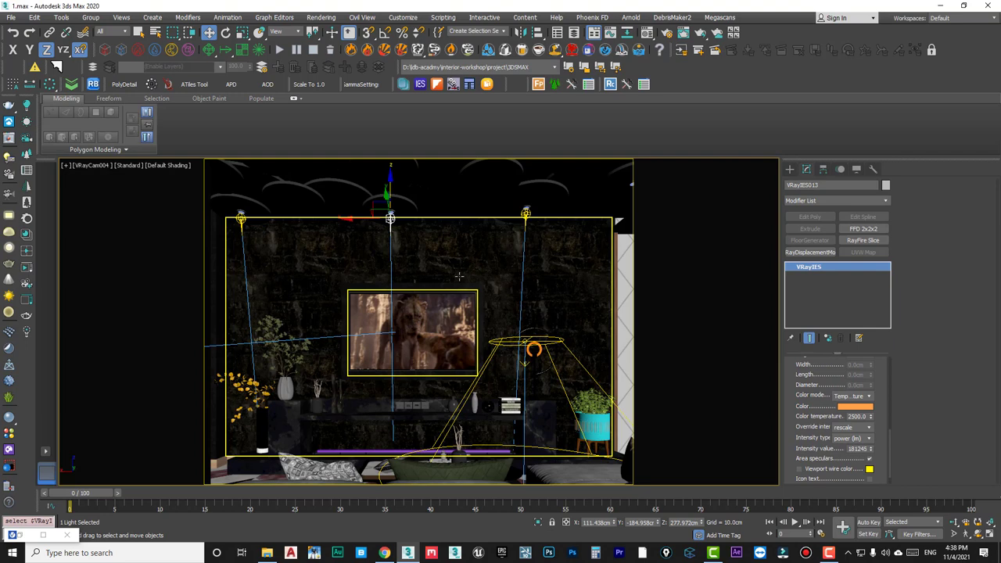
Turn off region rendering, render the full VRayCam004 view, inspect it, and minimize the frame buffer.
click(43, 536)
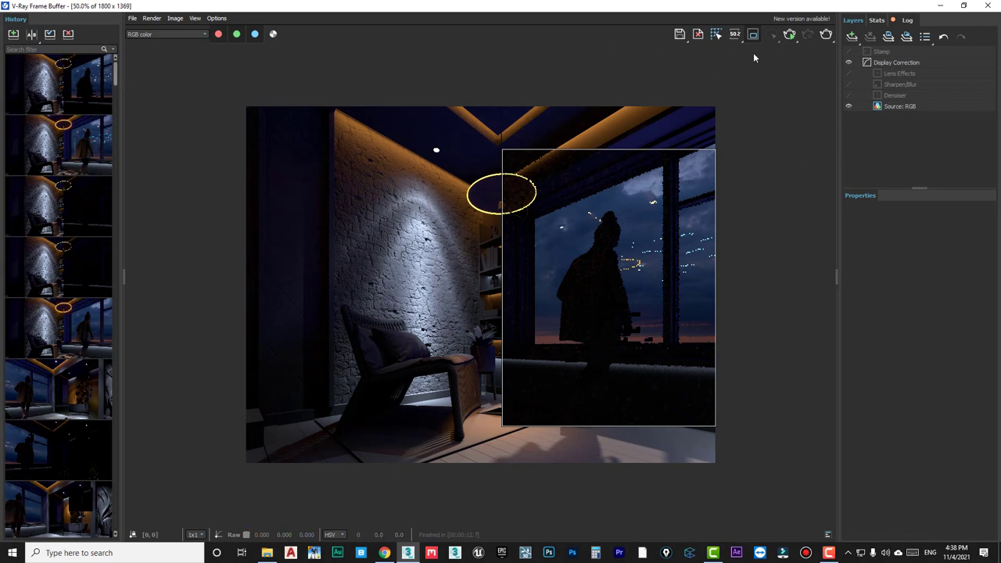
click(752, 39)
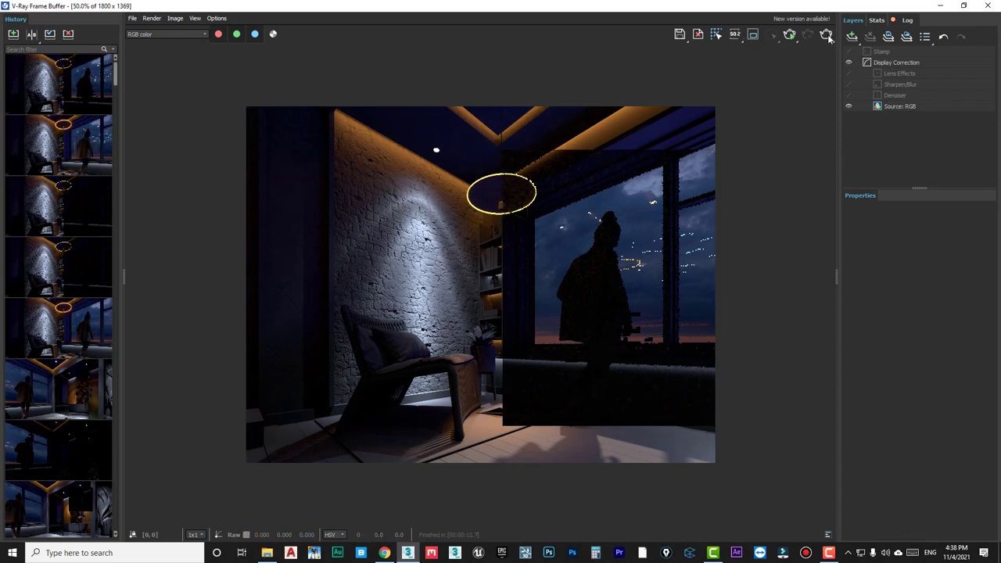
click(827, 35)
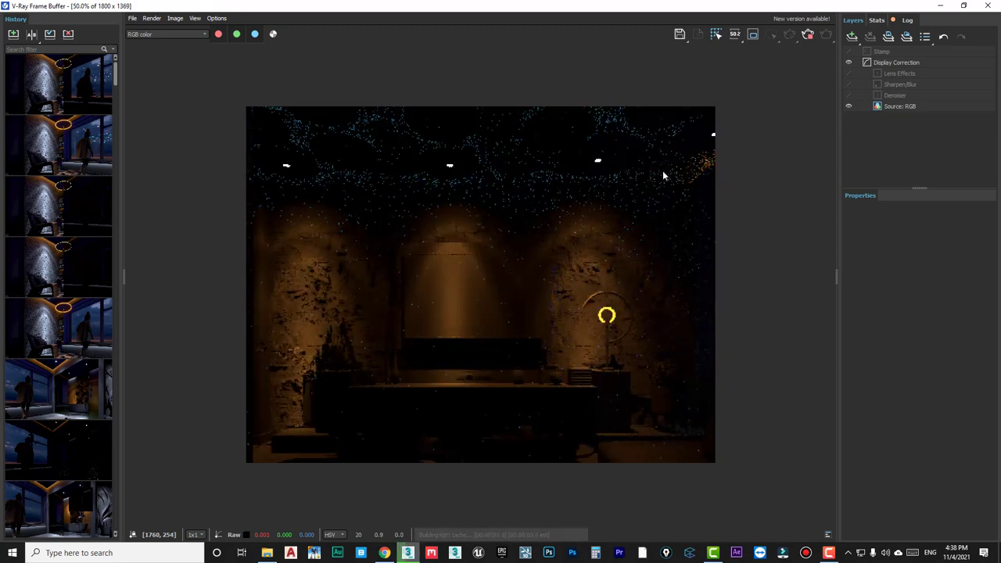
scroll(541, 219, up, 2)
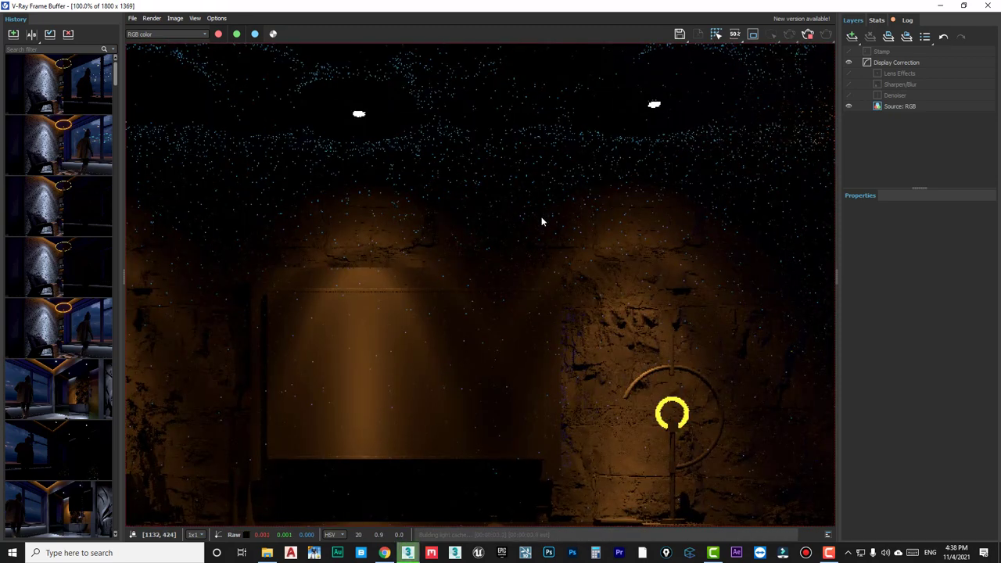
scroll(540, 219, down, 2)
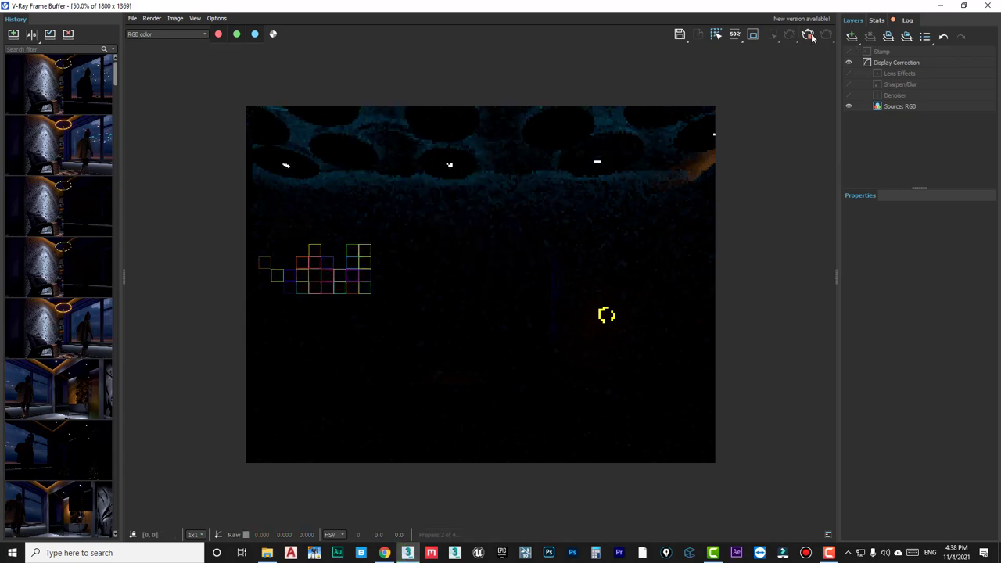
click(941, 9)
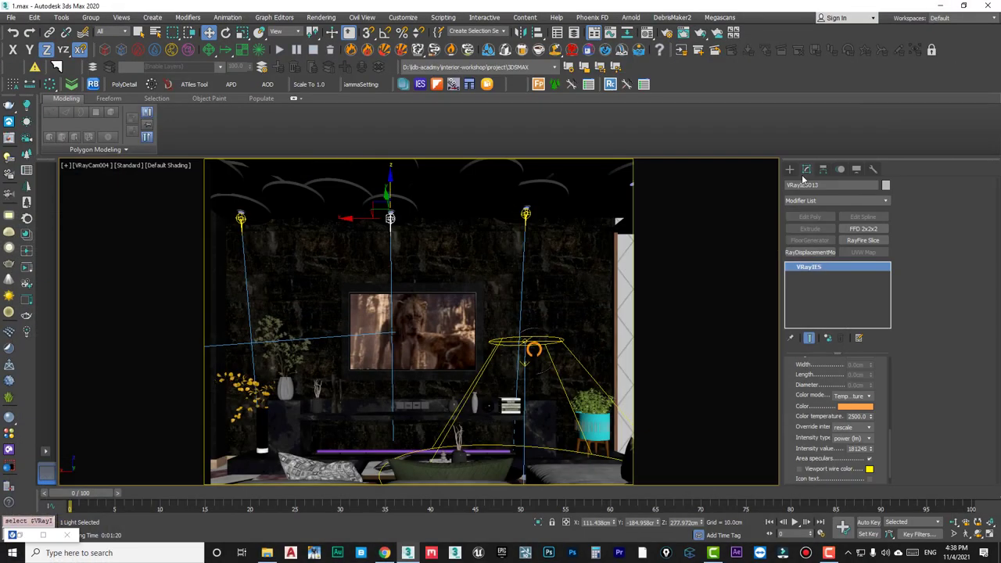
Select the VRayCam004 camera and change its white balance to Neutral.
click(94, 166)
click(128, 365)
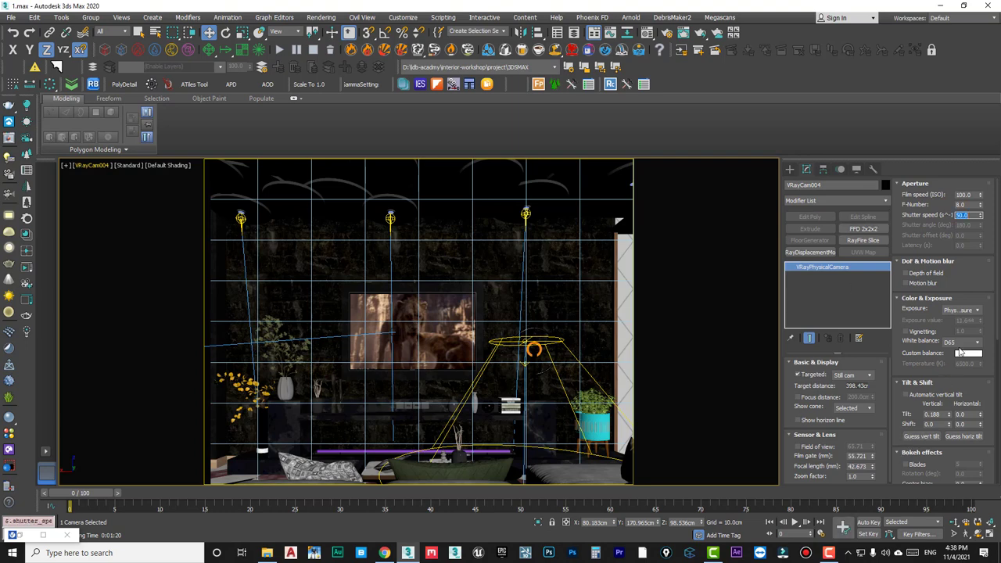
click(956, 343)
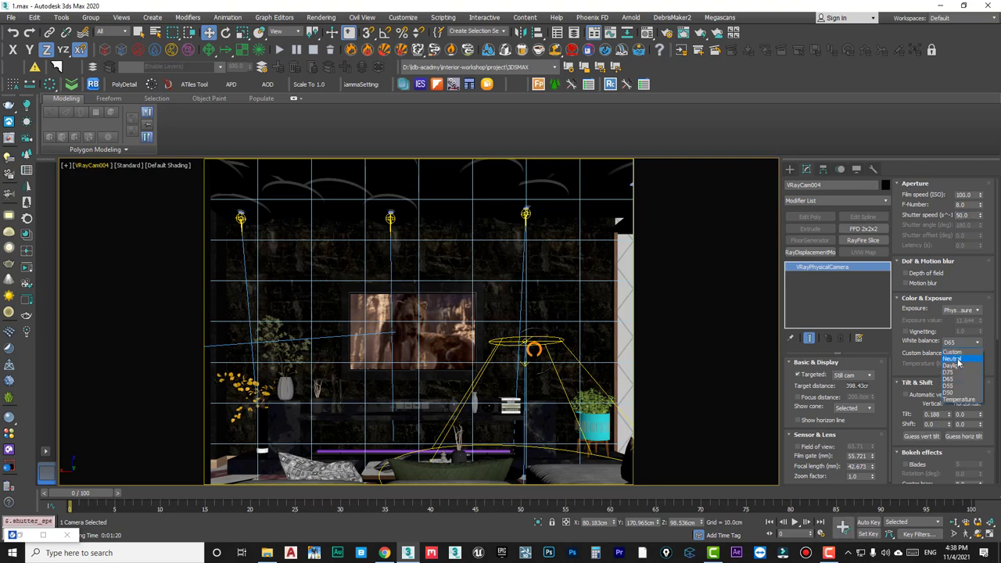
click(958, 360)
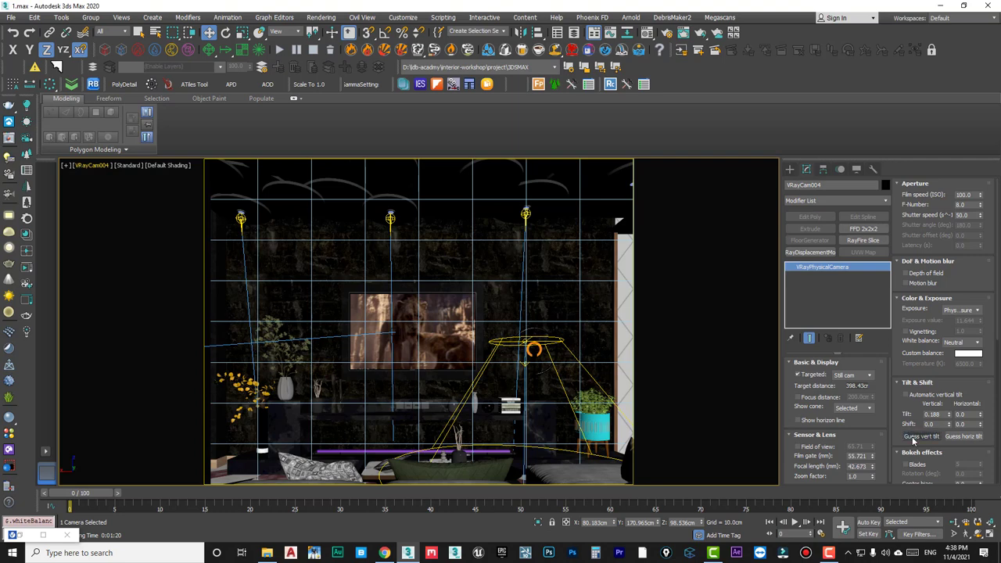
Re-render the camera view with Neutral white balance, zoom to inspect it, and minimize the frame buffer.
click(43, 536)
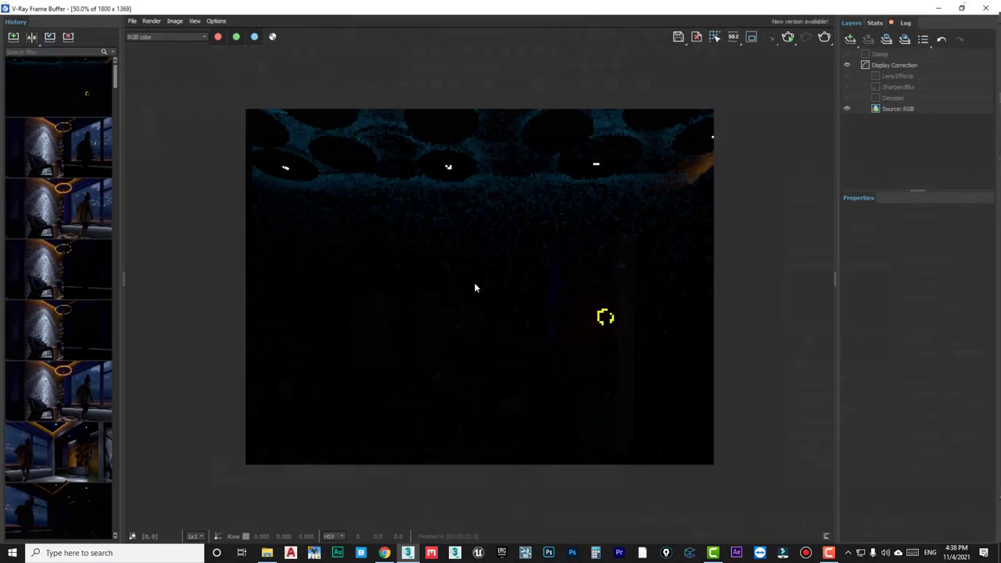
click(826, 35)
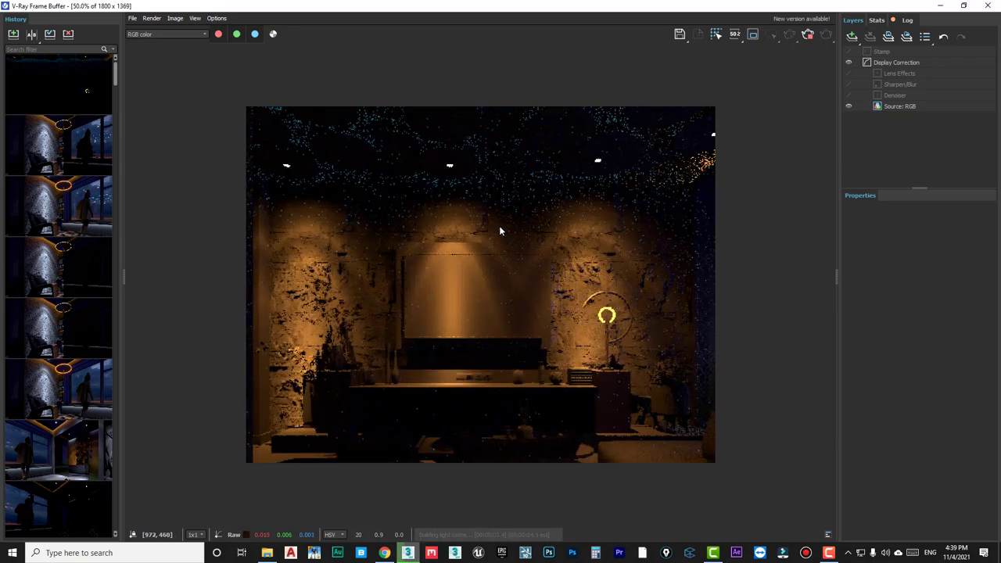
scroll(499, 226, up, 1)
scroll(499, 231, down, 1)
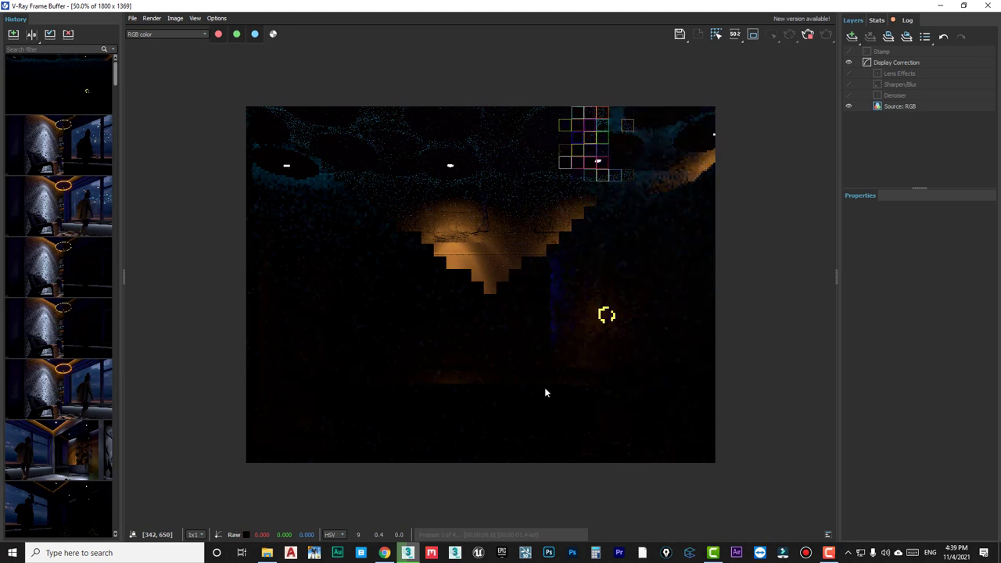
scroll(486, 303, up, 1)
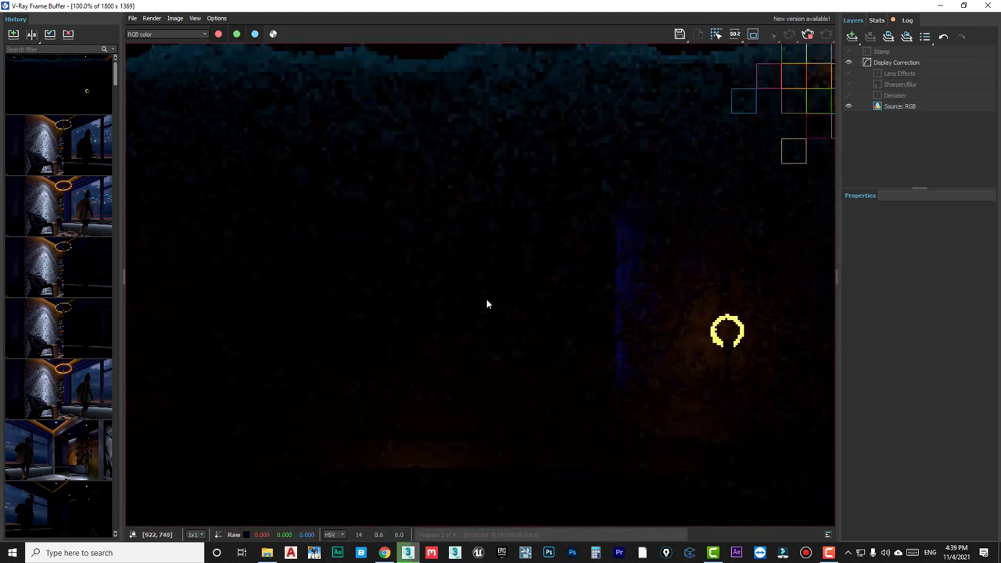
scroll(524, 266, down, 1)
click(945, 8)
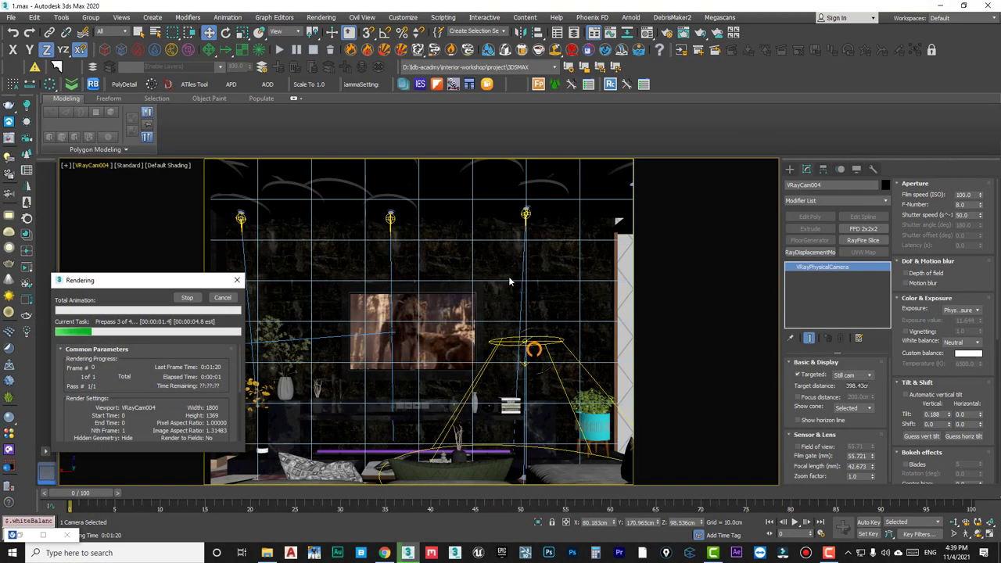
Isolate the TV frame, then isolate only the dark wall panel and blue frame strip.
click(446, 307)
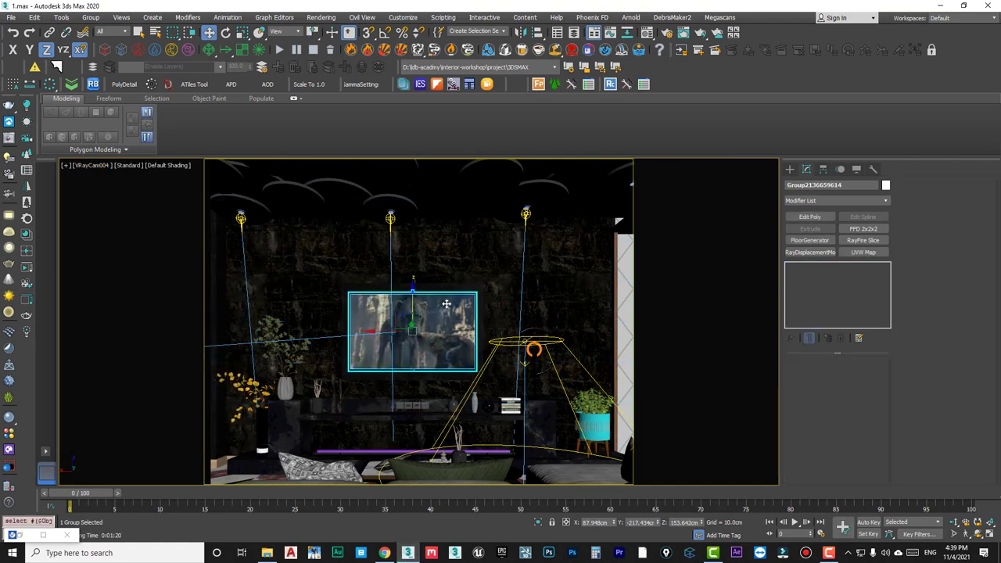
key(alt+q)
mouse_move(484, 298)
alt+middle_down()
mouse_move(436, 297)
mouse_move(498, 300)
mouse_move(424, 306)
mouse_move(392, 291)
alt+middle_up()
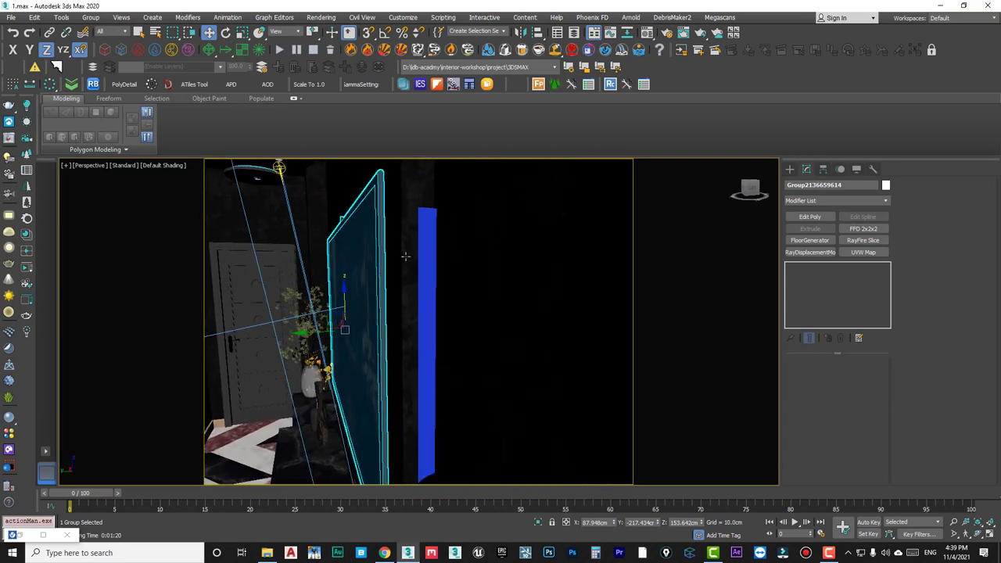
click(405, 256)
ctrl+click(426, 253)
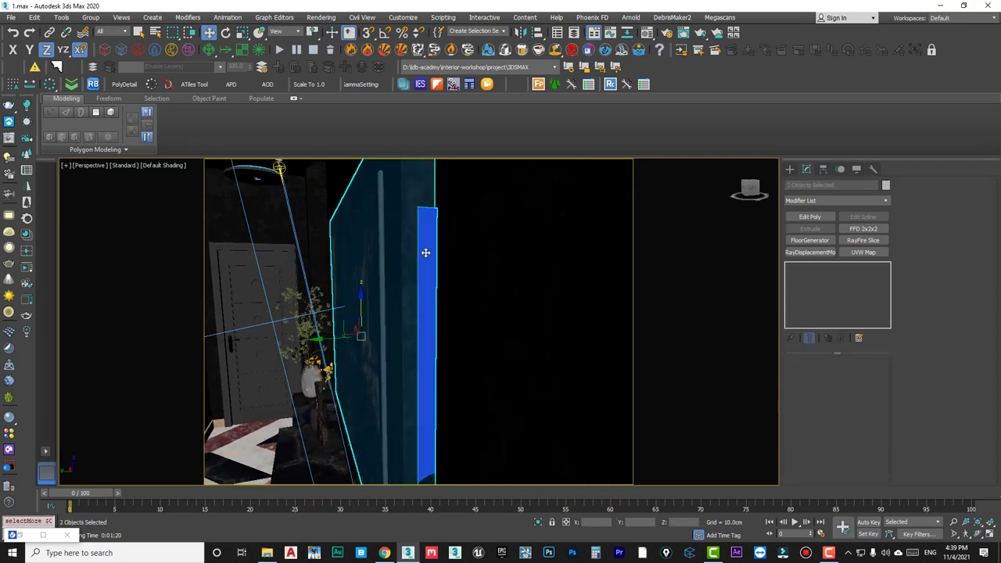
click(538, 522)
mouse_move(475, 329)
alt+middle_down()
mouse_move(432, 351)
mouse_move(467, 403)
mouse_move(409, 355)
mouse_move(375, 346)
mouse_move(351, 369)
mouse_move(391, 384)
mouse_move(344, 319)
alt+middle_up()
click(467, 402)
click(344, 319)
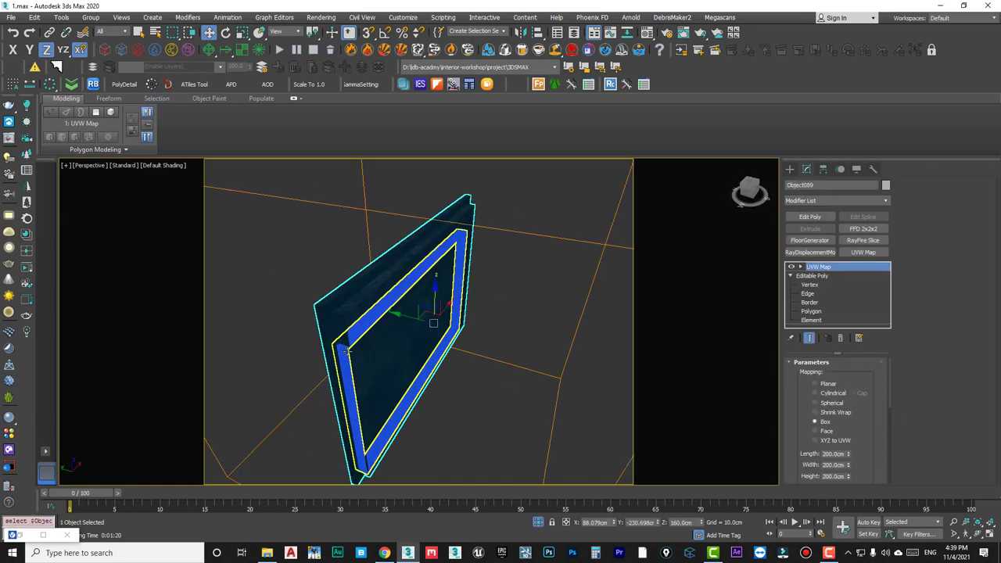
click(360, 333)
mouse_move(361, 332)
alt+middle_down()
mouse_move(349, 342)
mouse_move(445, 409)
alt+middle_up()
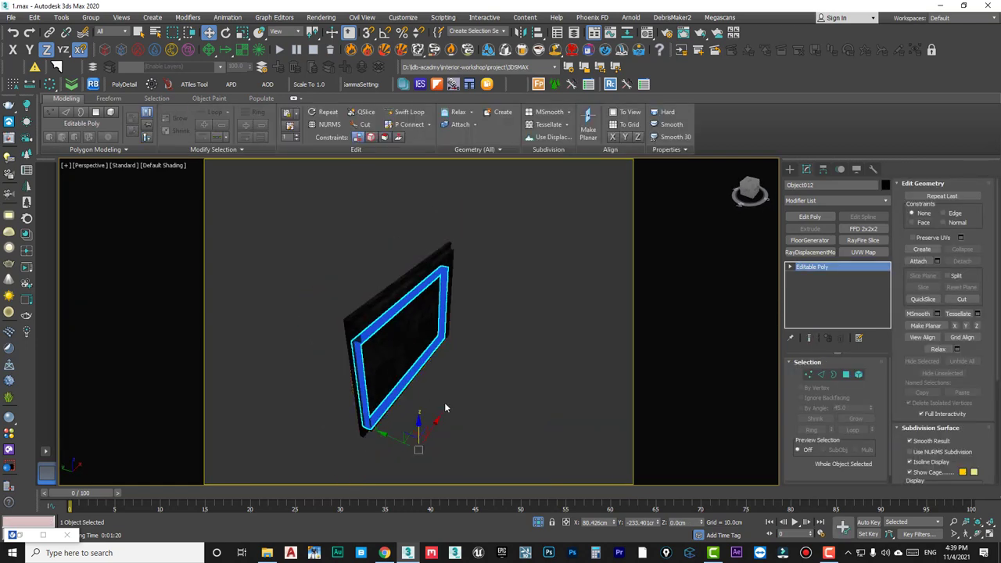
Select the wall panel Object089's top and rim polygons of the frame.
click(445, 409)
click(371, 326)
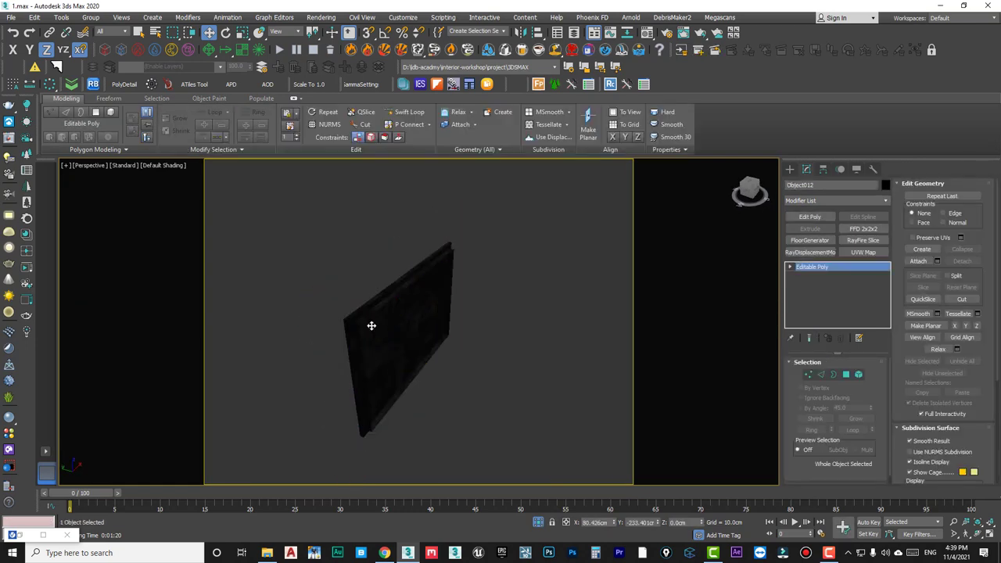
scroll(351, 326, up, 3)
scroll(362, 330, up, 2)
mouse_move(362, 330)
alt+middle_down()
mouse_move(383, 310)
mouse_move(777, 307)
alt+middle_up()
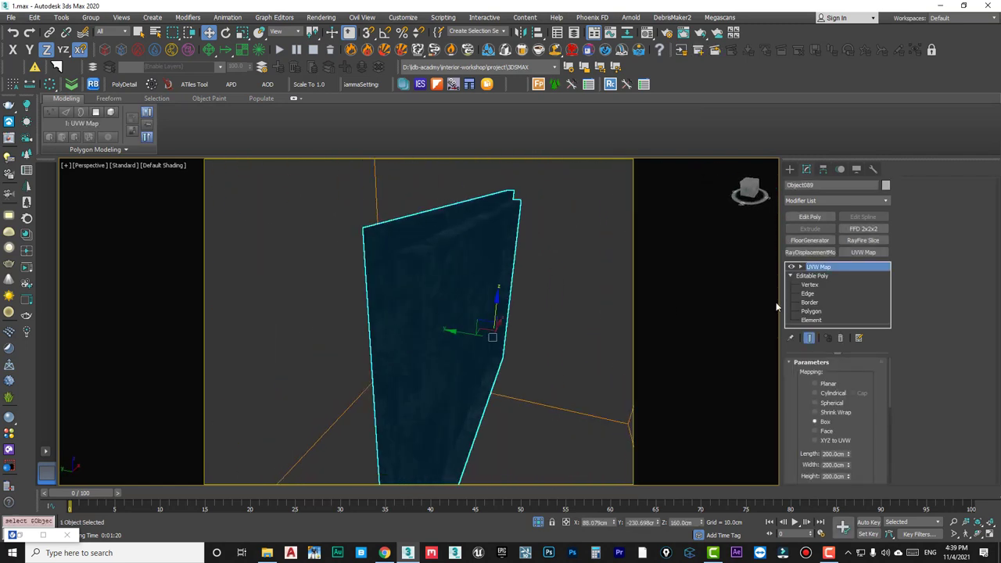
click(811, 312)
click(421, 248)
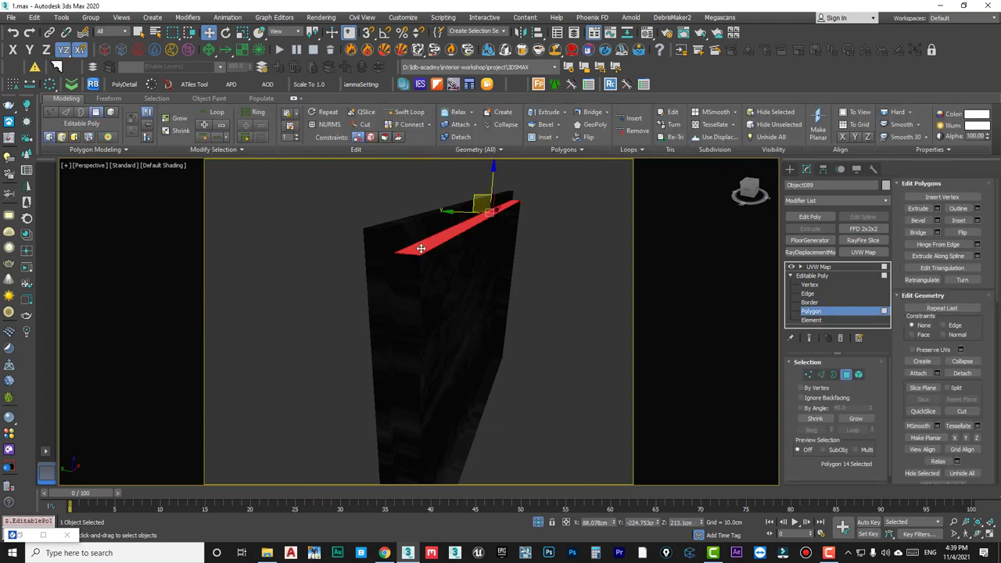
shift+click(408, 271)
mouse_move(409, 270)
alt+middle_down()
mouse_move(358, 287)
mouse_move(416, 272)
alt+middle_up()
scroll(416, 271, up, 2)
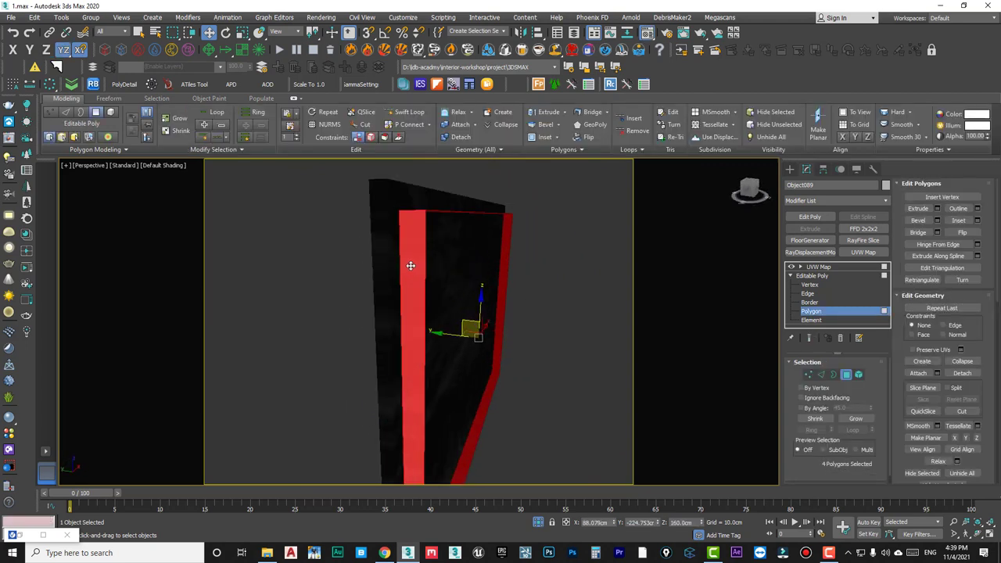
Copy VRayLightMtl from Material #60 into Material #6 and apply it to the selected frame polygons.
key(m)
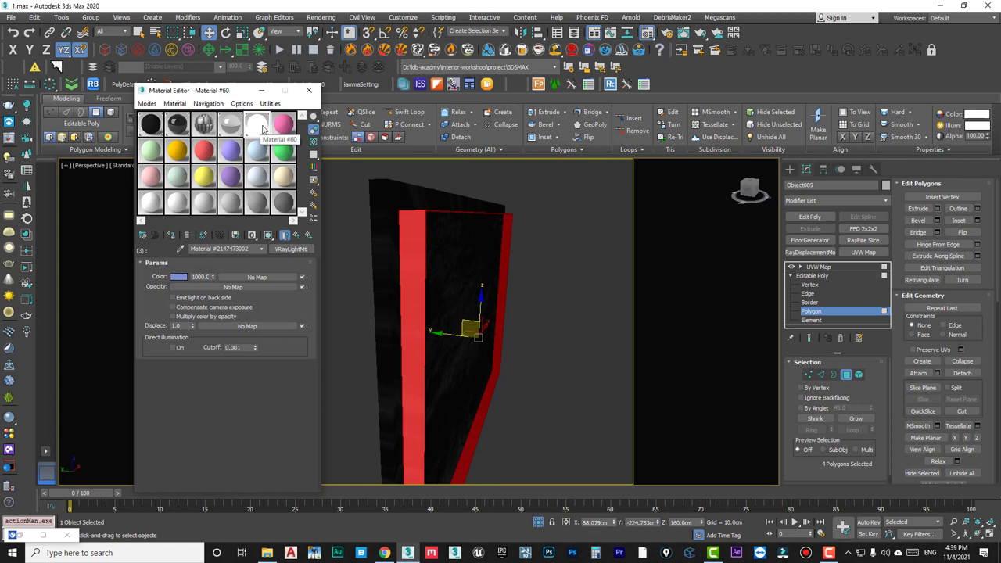
click(269, 124)
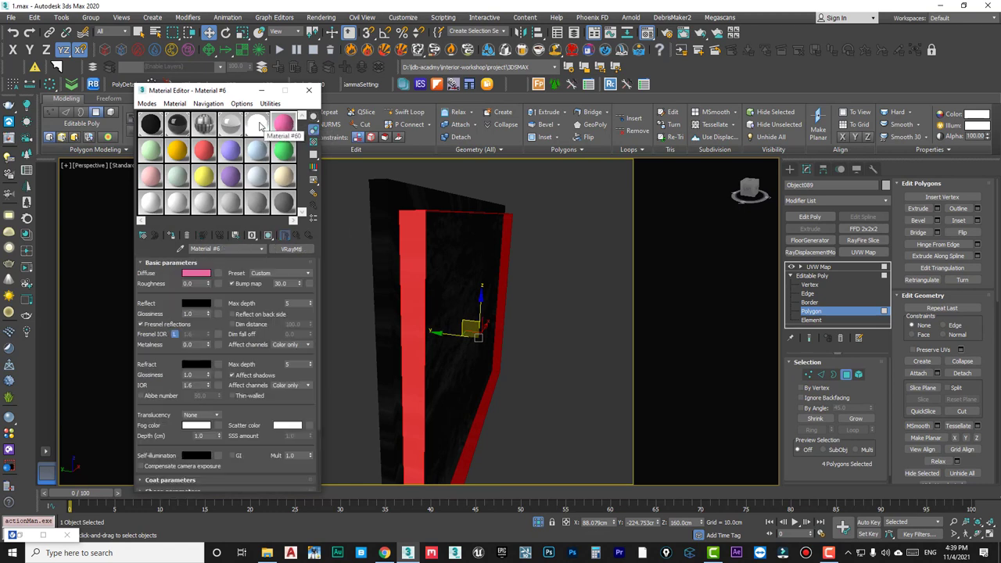
click(262, 126)
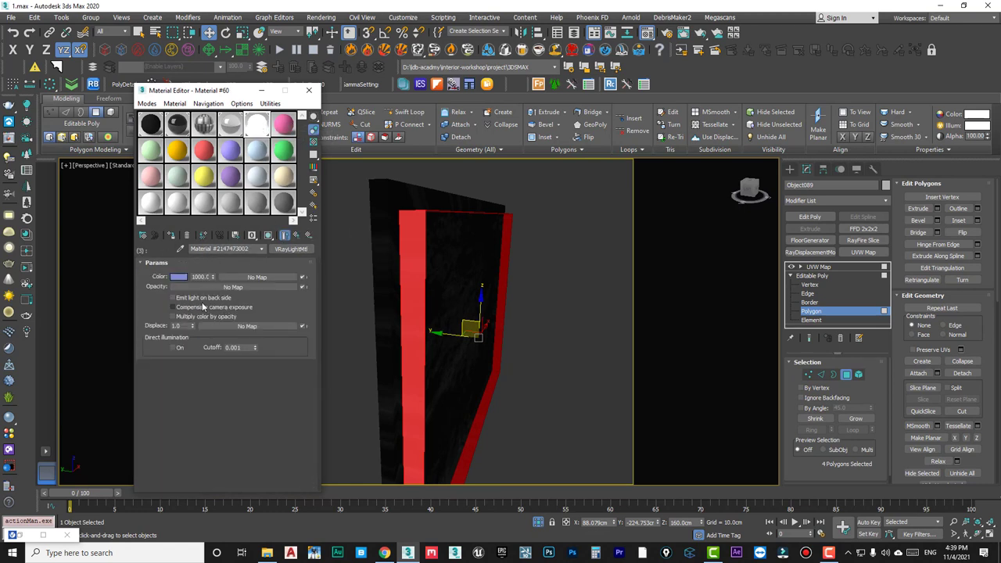
right_click(291, 252)
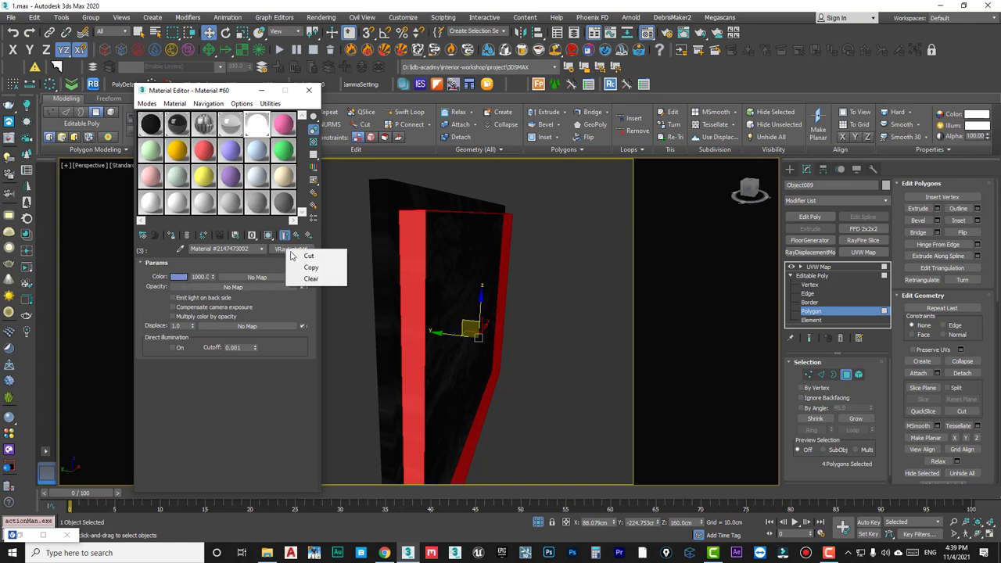
click(311, 267)
click(280, 124)
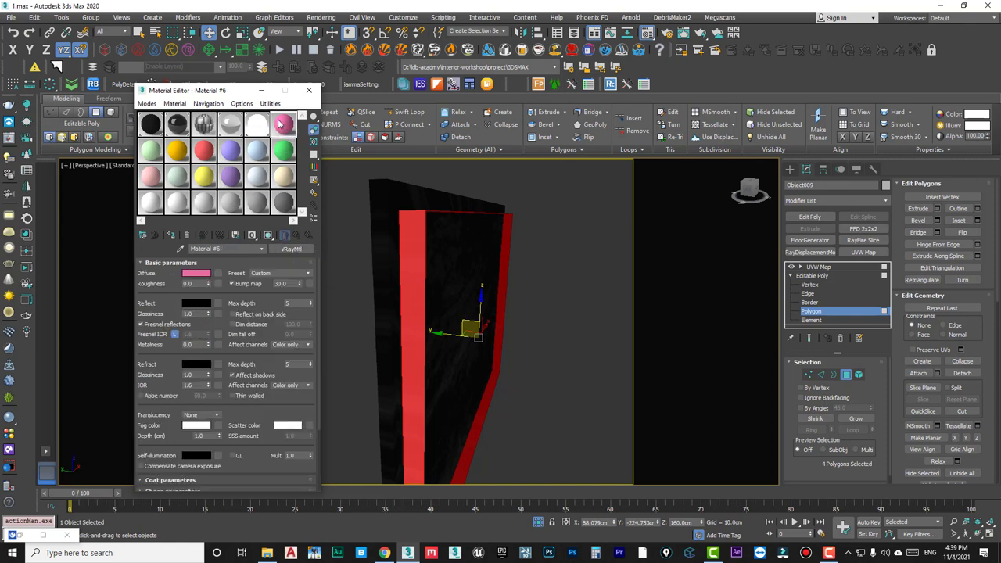
right_click(295, 247)
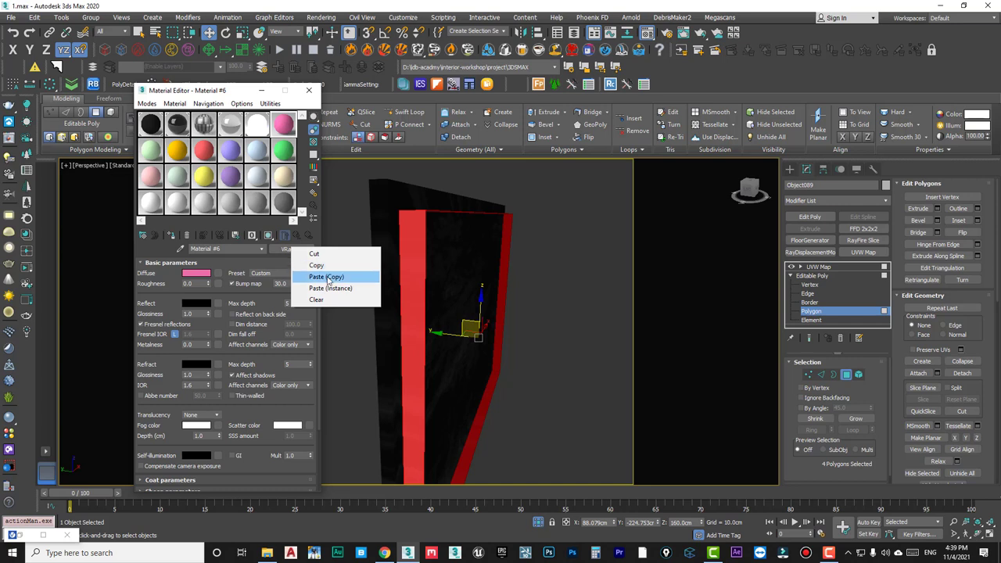
click(313, 277)
click(186, 236)
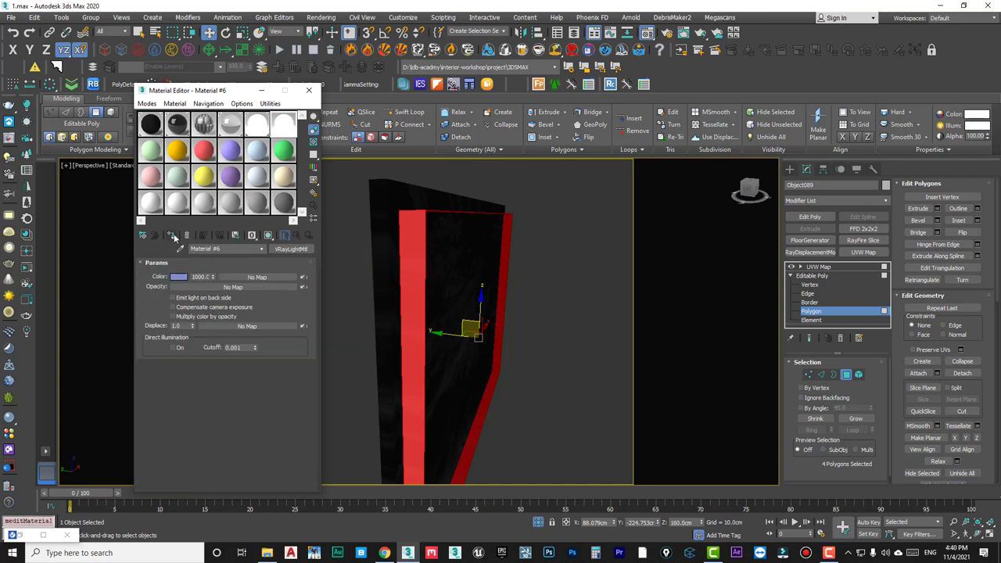
Check the left and top frame polygons' new glowing material, then return to object level and deselect.
alt+middle_drag(453, 250, 873, 312)
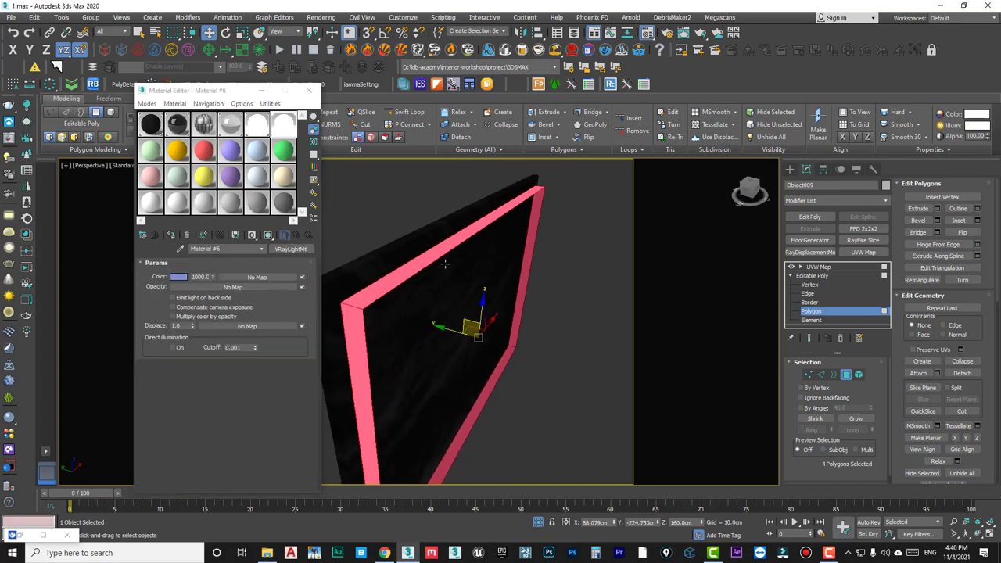
click(571, 330)
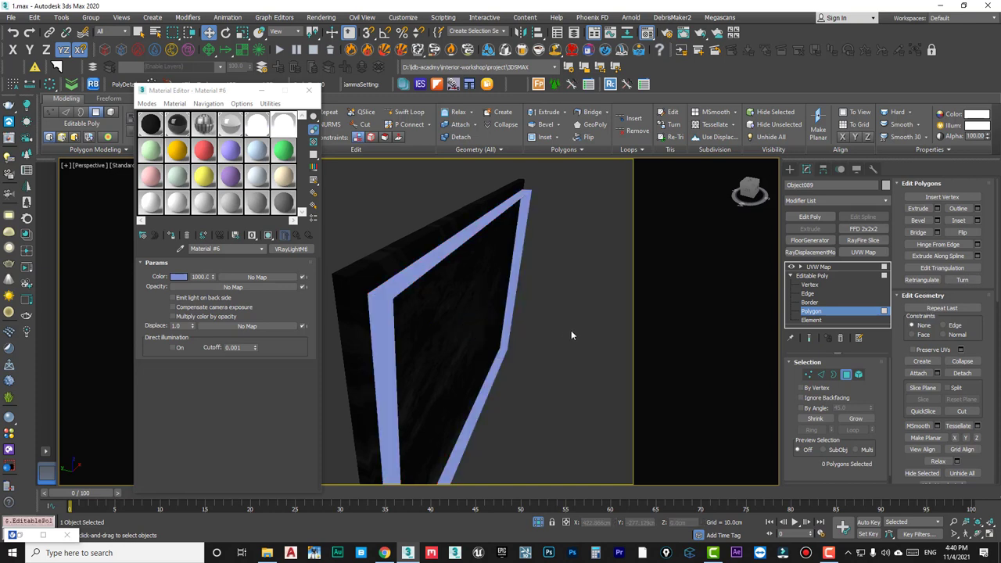
click(383, 301)
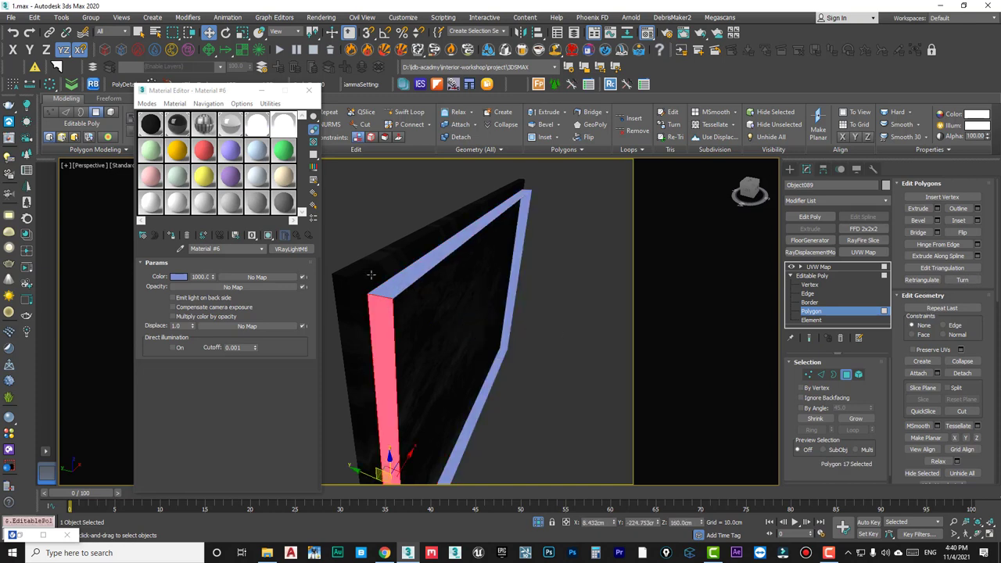
click(476, 295)
click(388, 295)
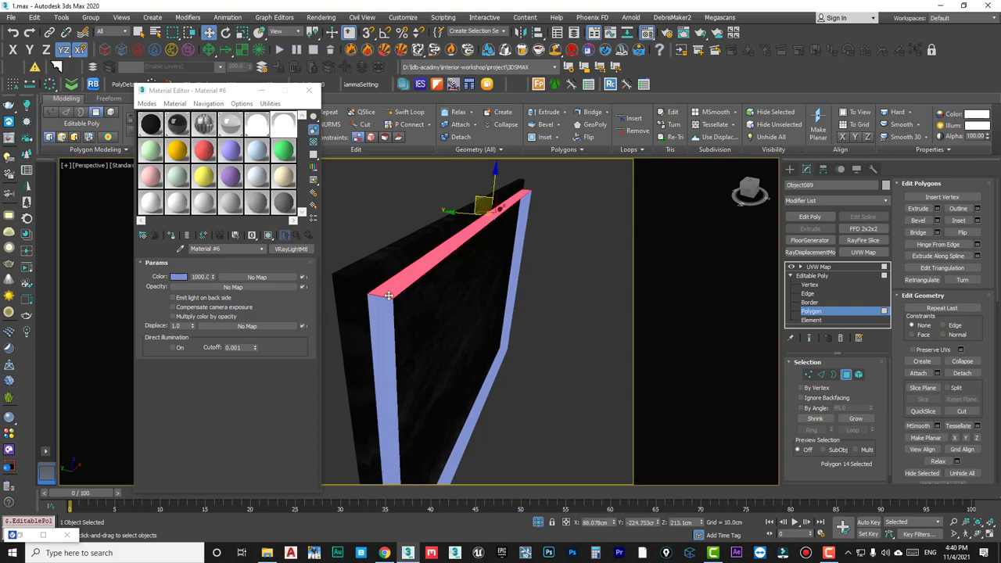
click(378, 305)
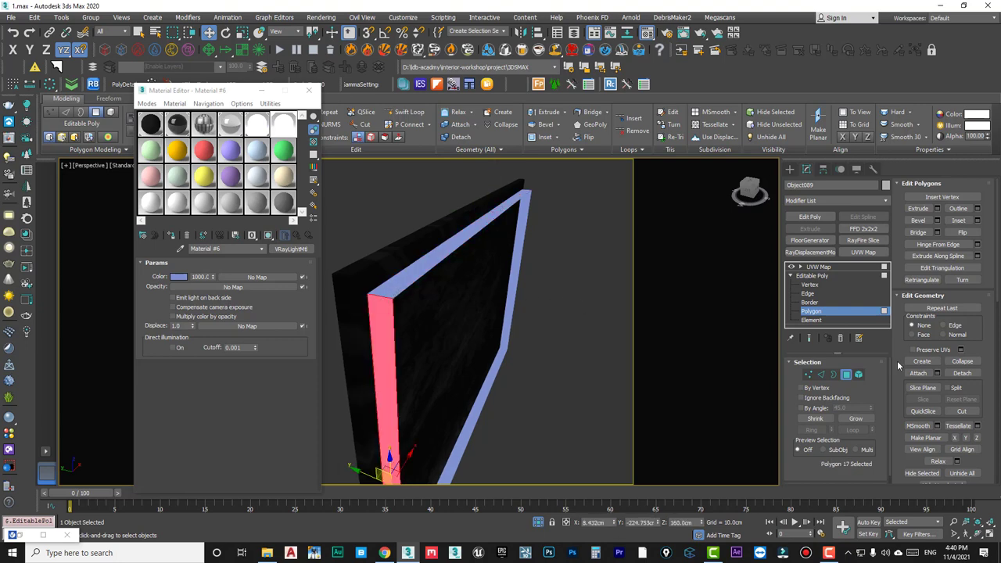
click(852, 374)
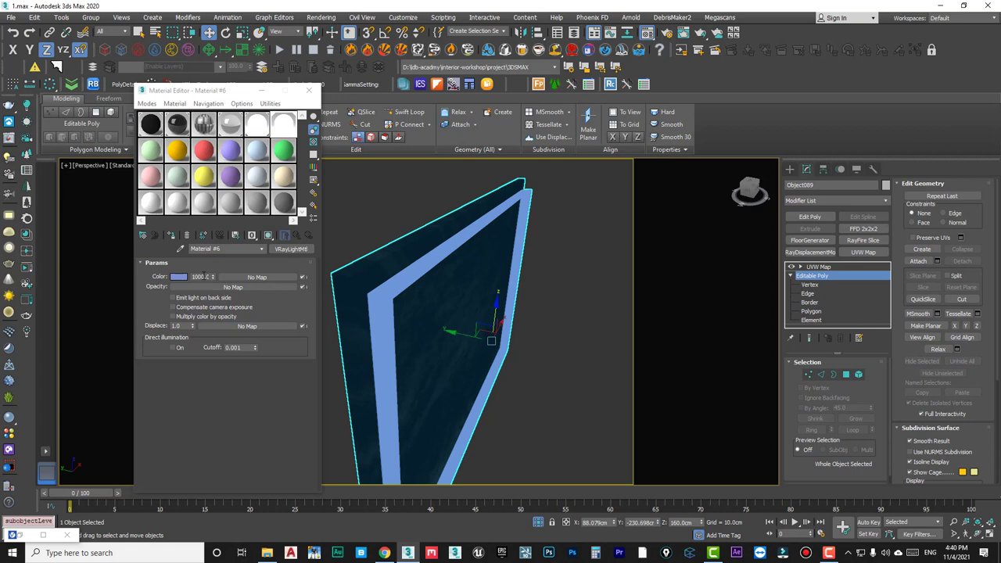
click(333, 238)
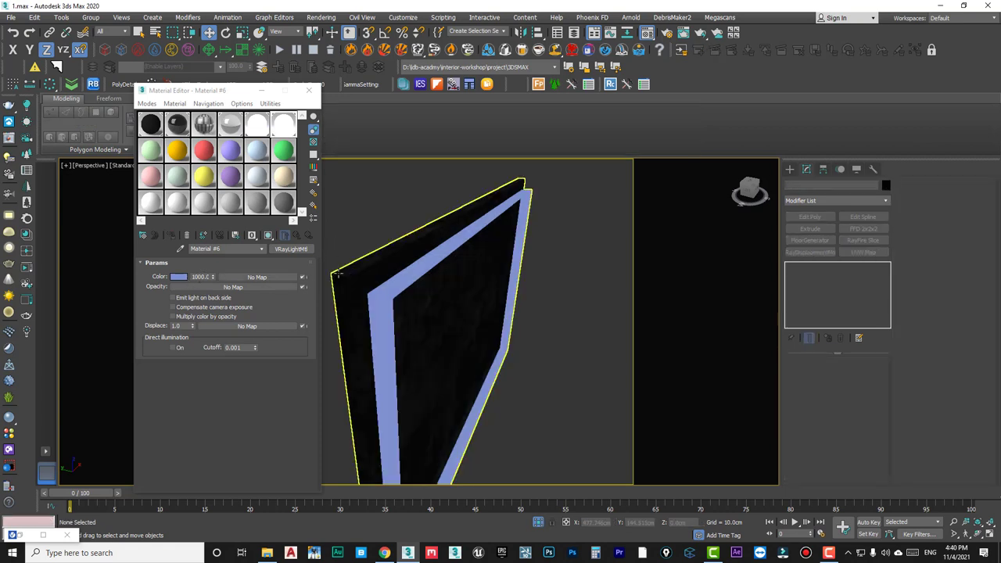
scroll(335, 247, up, 3)
scroll(476, 362, up, 2)
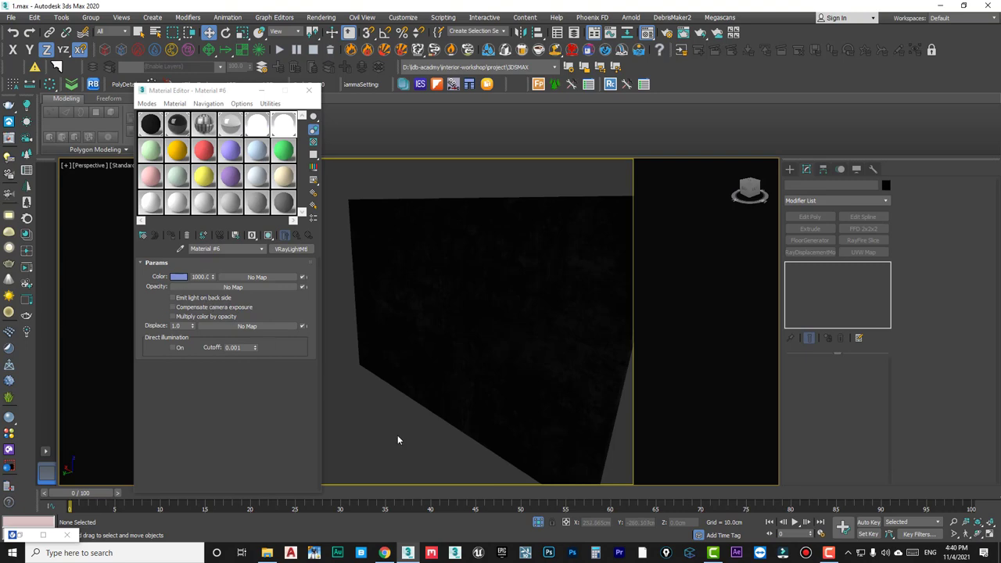
scroll(430, 399, up, 2)
Switch to VRayCam004 and start a test render, viewing it at 100%.
key(c)
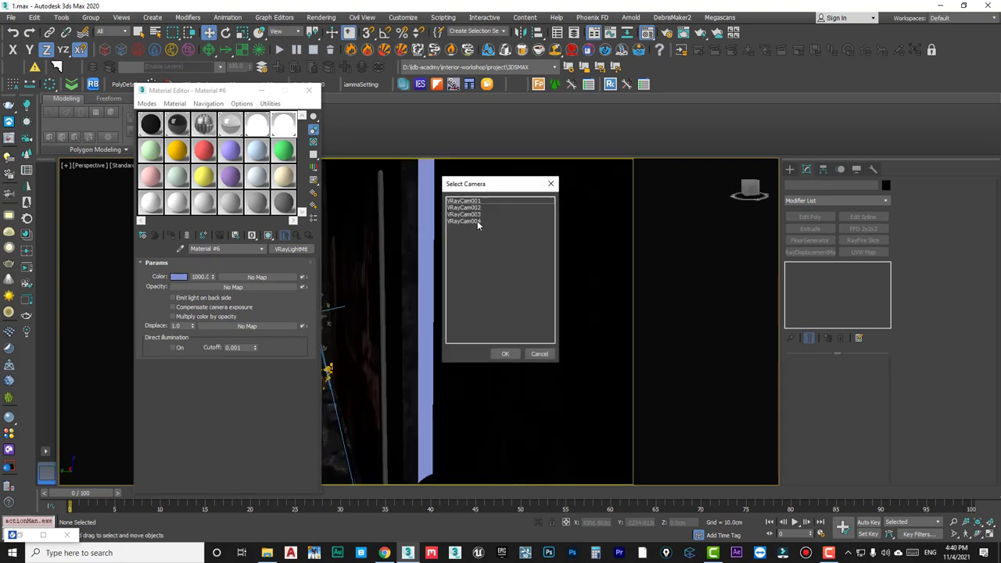
double_click(478, 222)
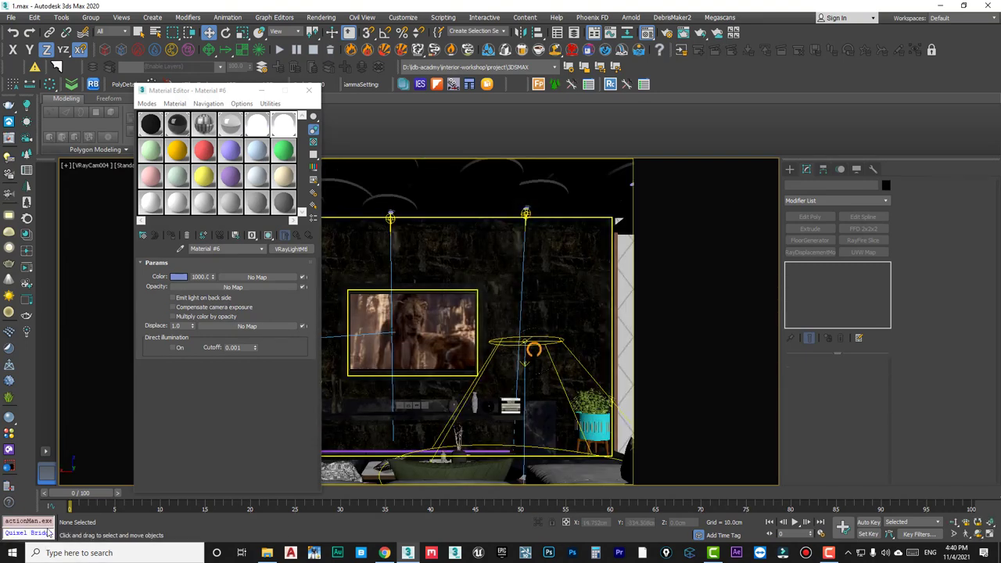
key(shift+q)
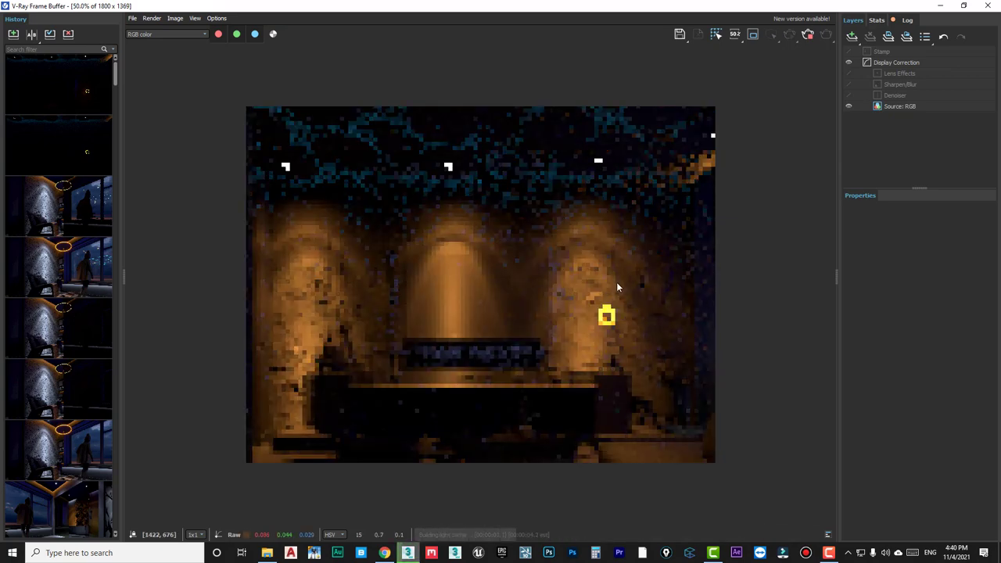
double_click(567, 254)
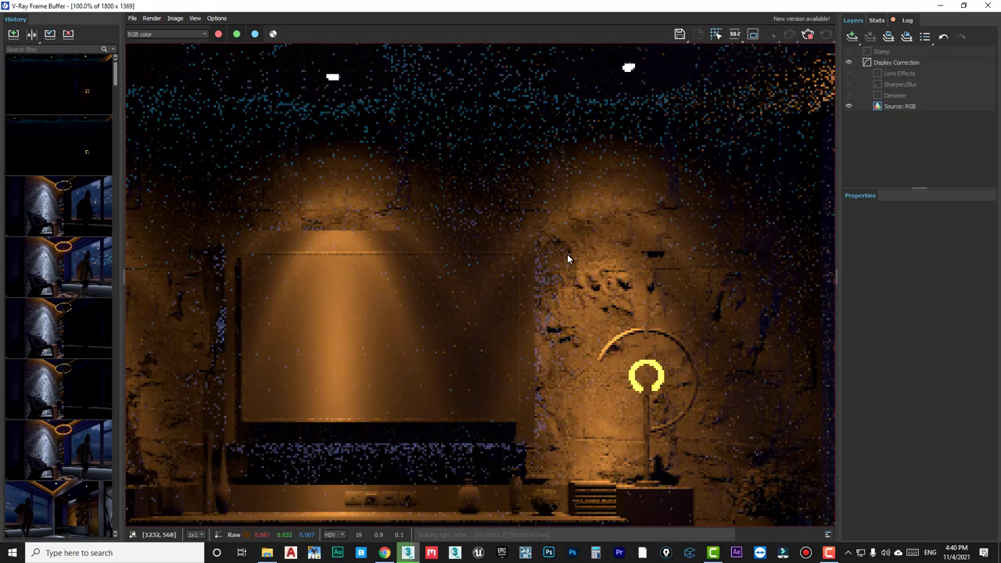
scroll(568, 254, down, 1)
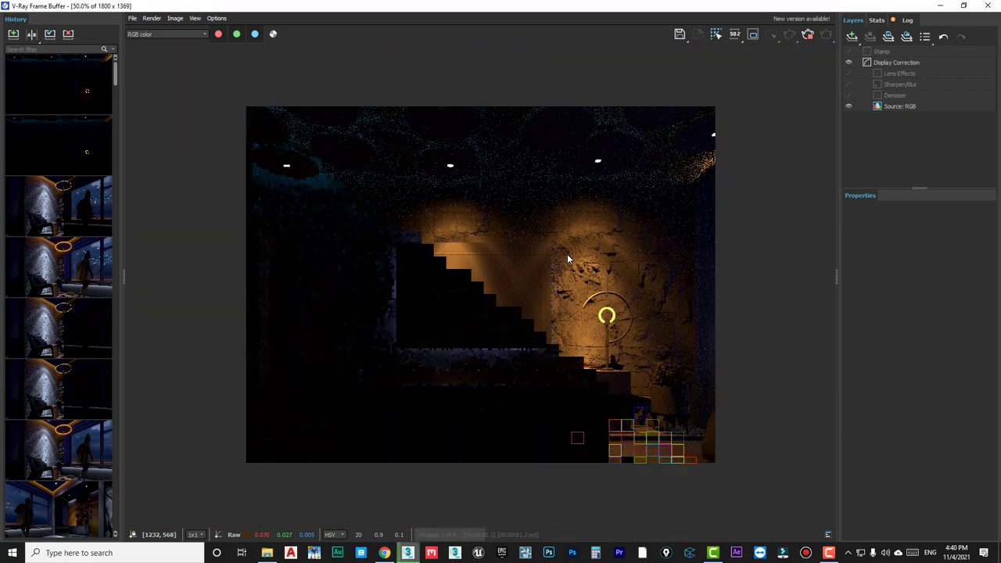
scroll(567, 254, up, 1)
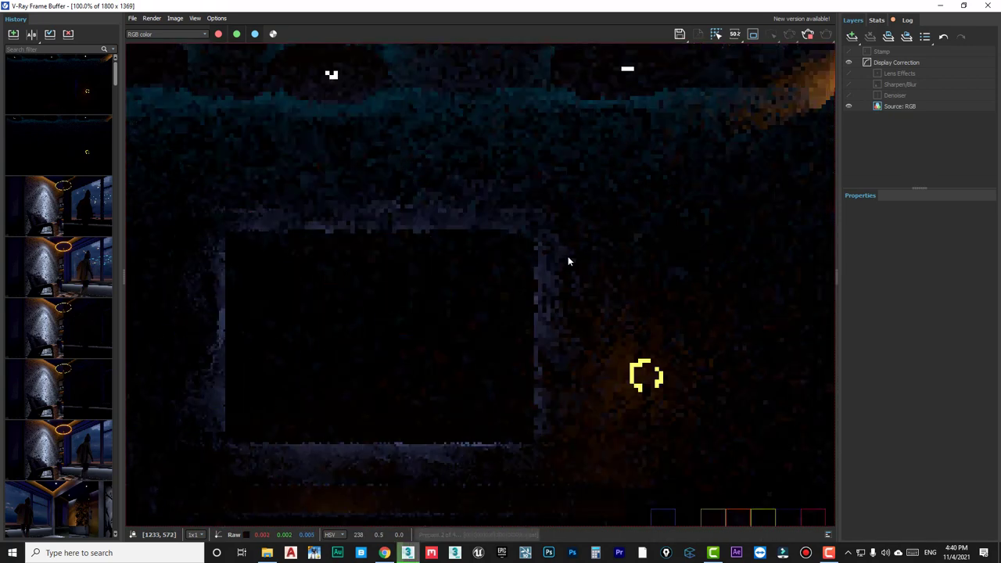
scroll(569, 258, down, 1)
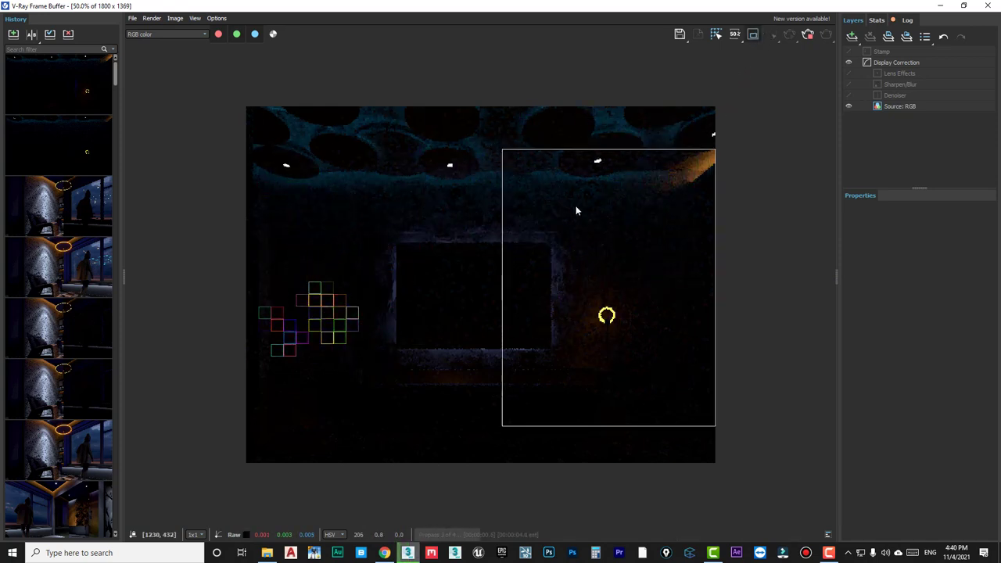
Draw a tall render region over the TV's right side and render only that region.
drag(576, 210, 496, 365)
mouse_move(566, 248)
mouse_down()
mouse_move(577, 206)
mouse_move(592, 193)
mouse_up()
drag(485, 360, 477, 375)
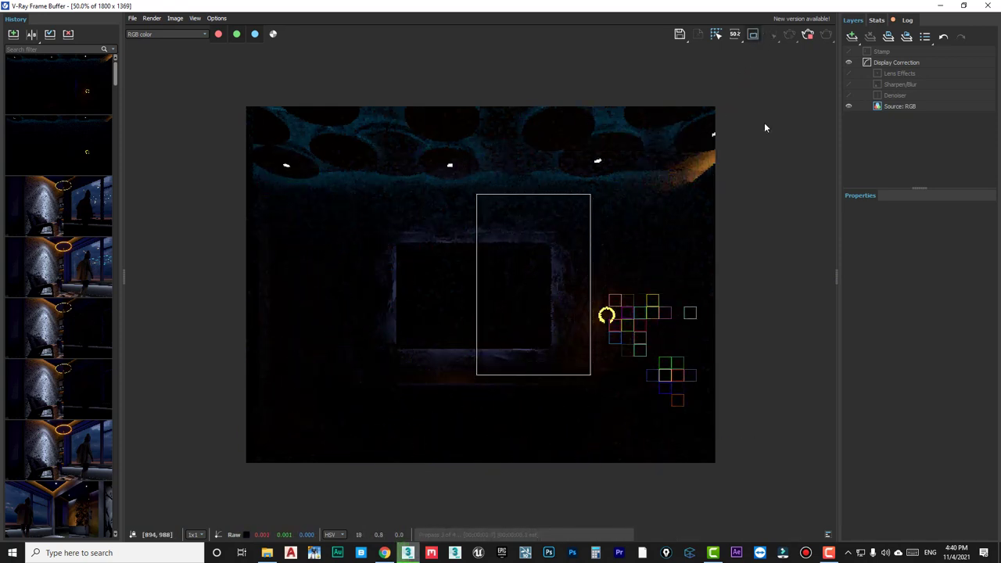
click(830, 39)
click(827, 38)
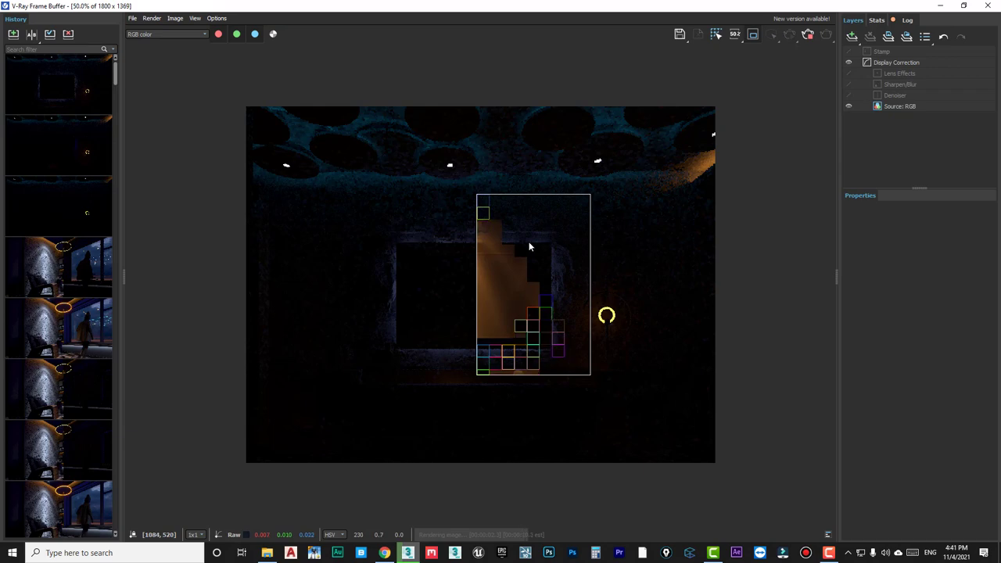
scroll(529, 246, up, 2)
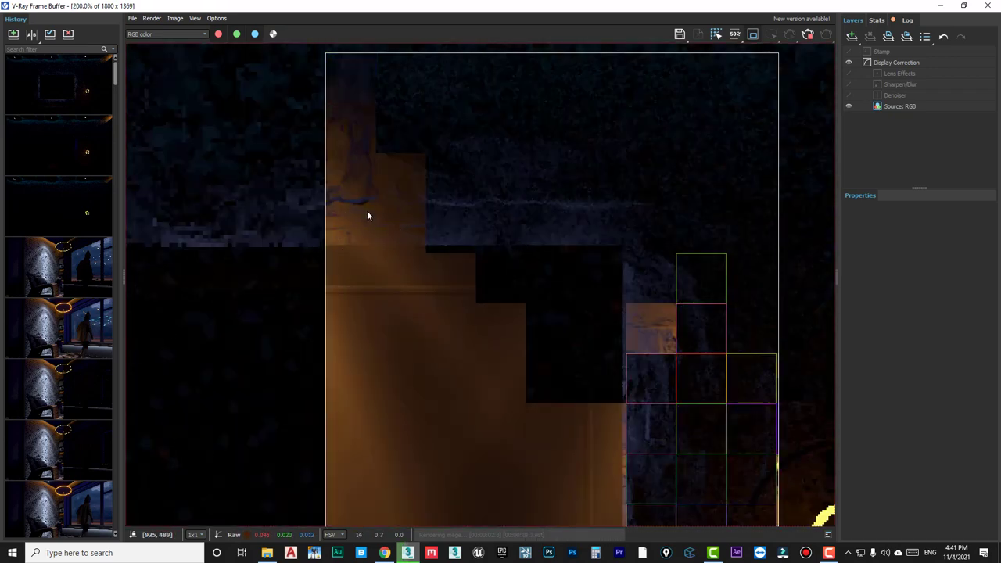
scroll(368, 212, down, 1)
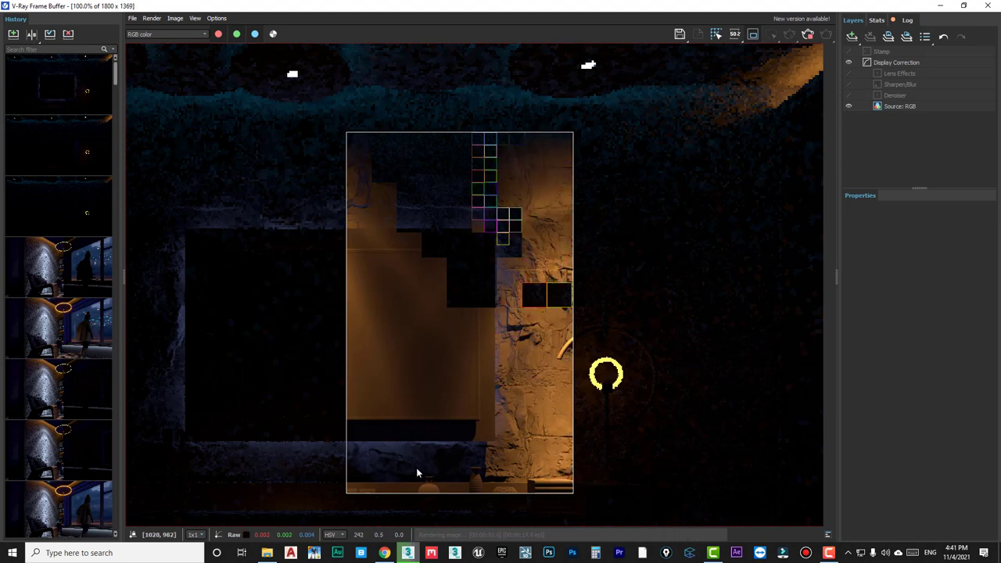
scroll(498, 329, up, 1)
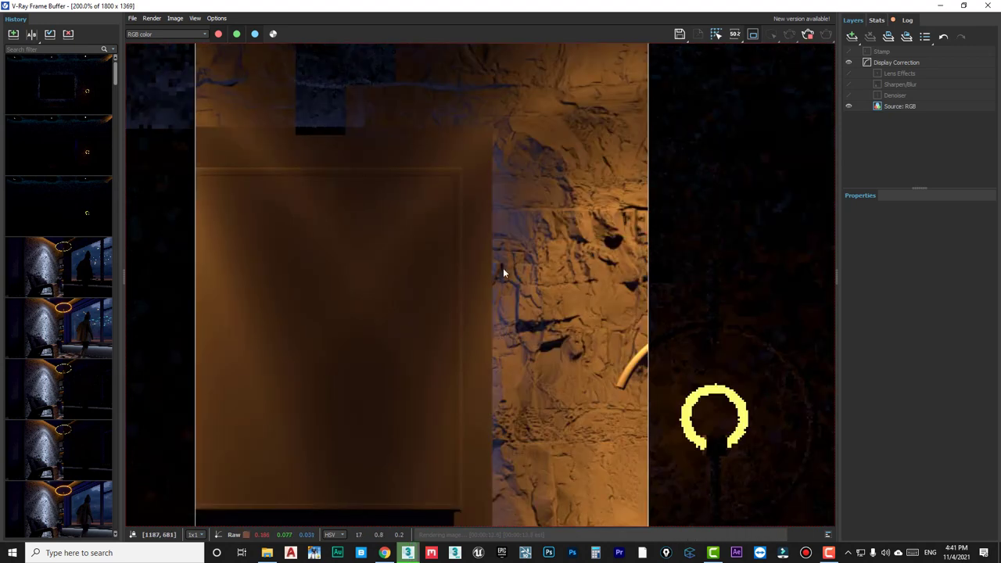
scroll(496, 365, down, 1)
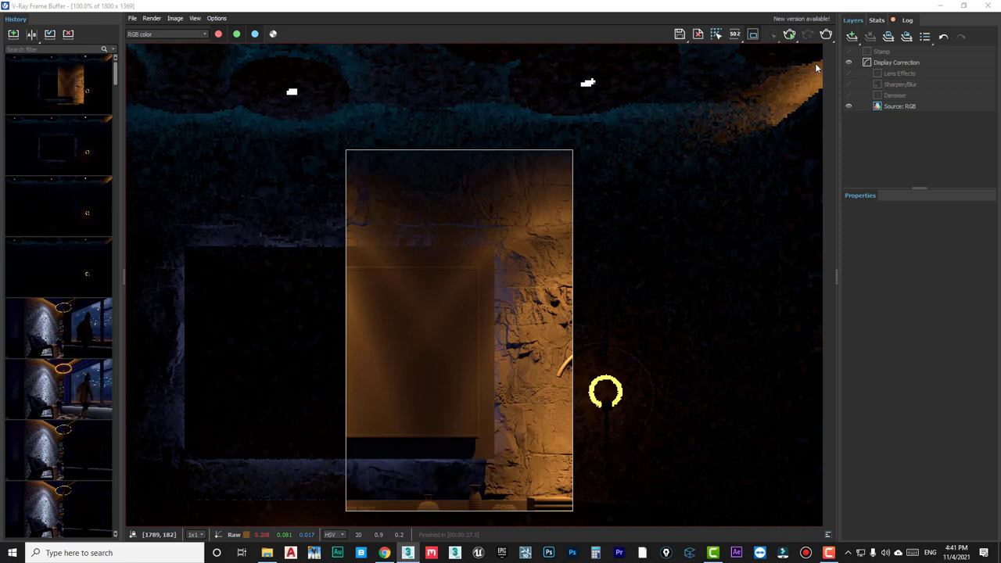
Select the light material's colour strength value in the material editor and re-render the TV-wall region.
click(942, 6)
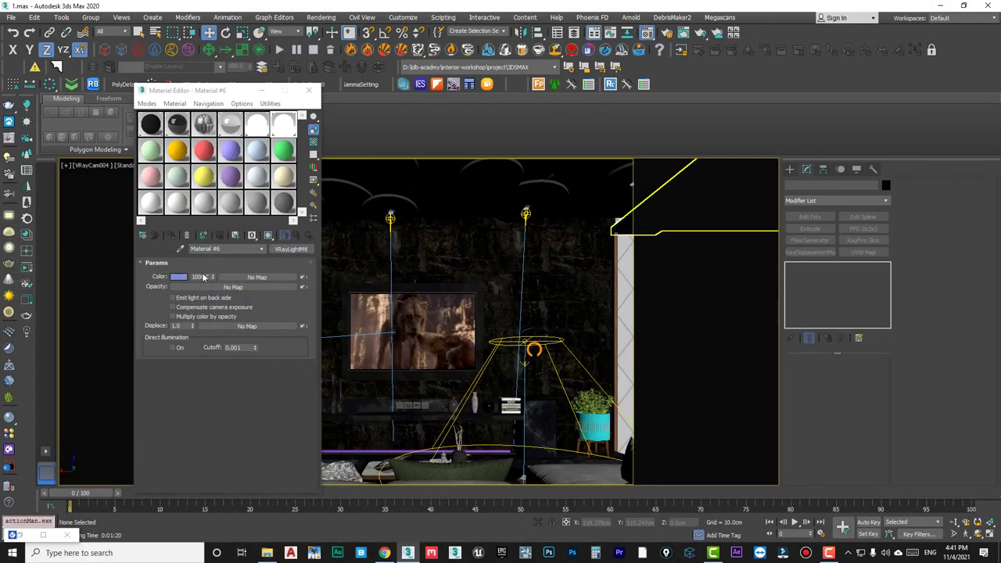
click(279, 130)
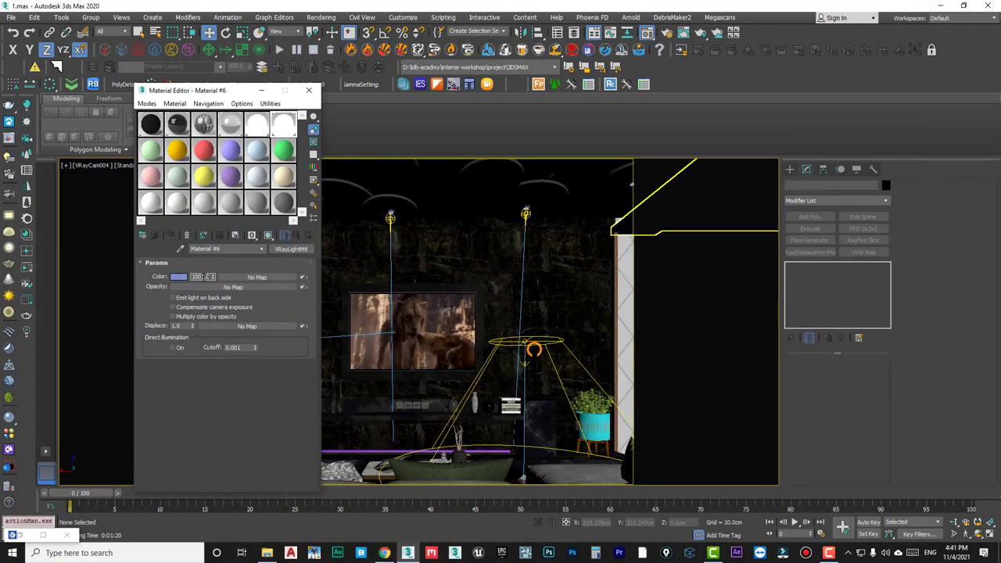
double_click(203, 276)
key(shift+q)
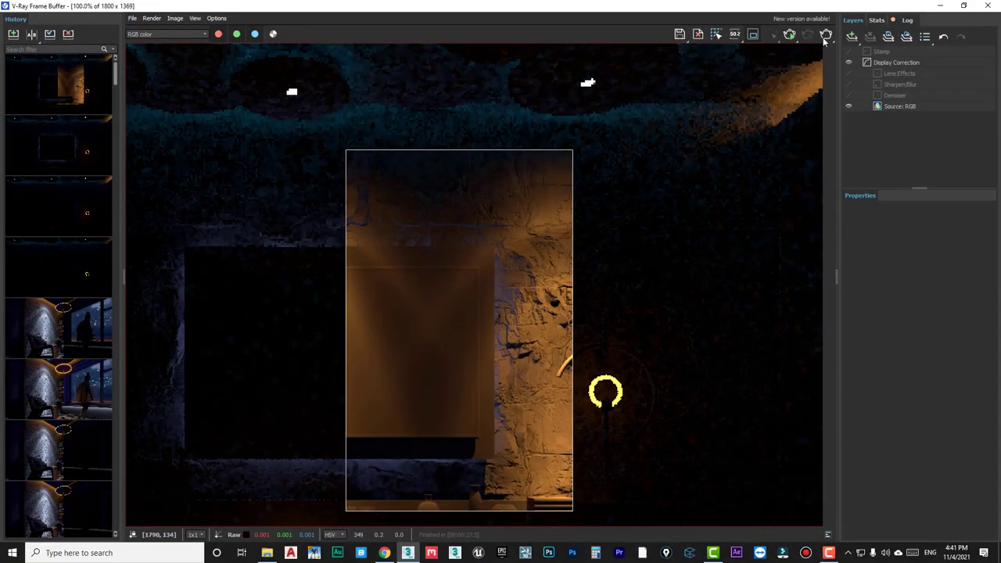
click(826, 36)
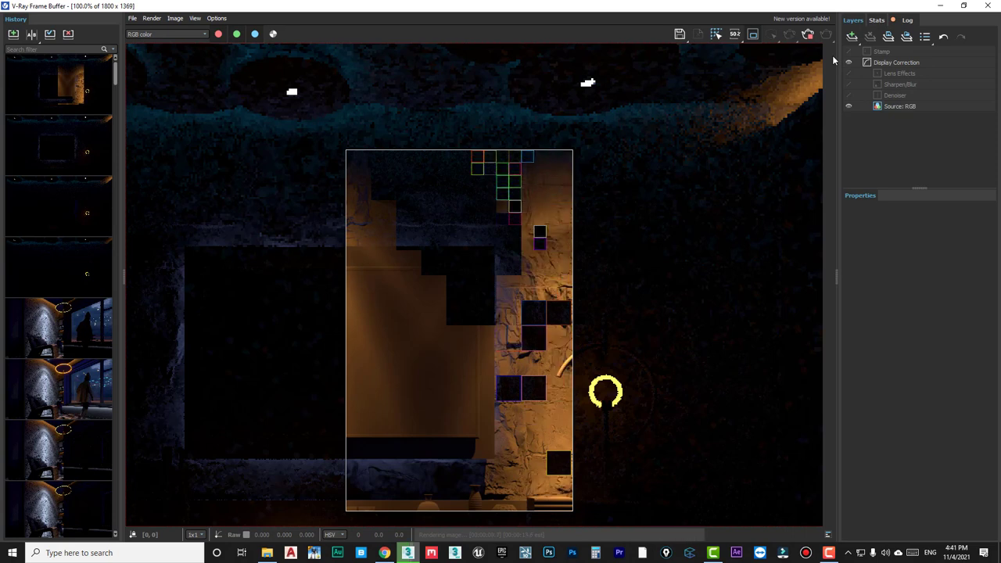
Wipe-compare the latest region render (A) against the previous one (B), then turn comparison off.
scroll(679, 122, down, 2)
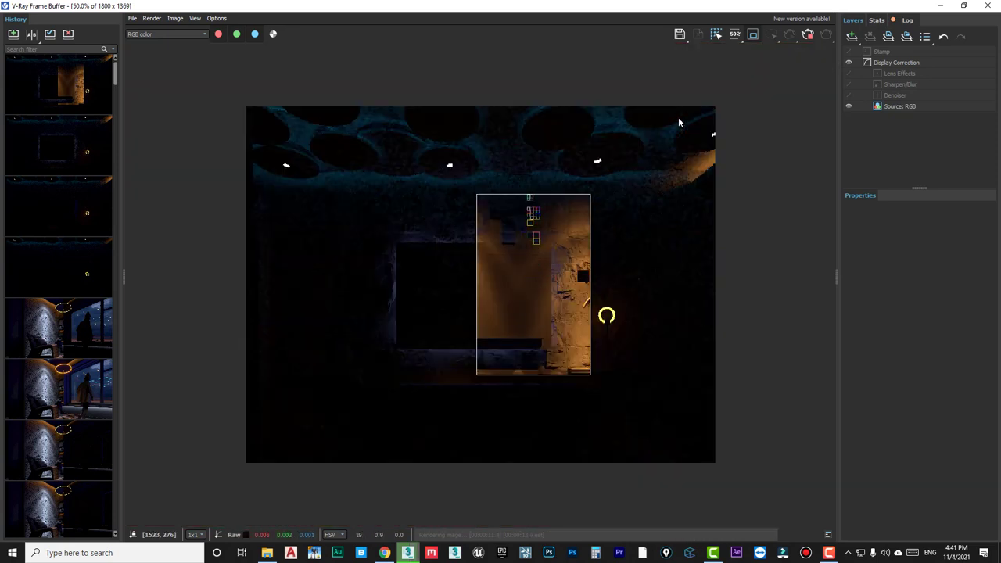
scroll(541, 271, up, 2)
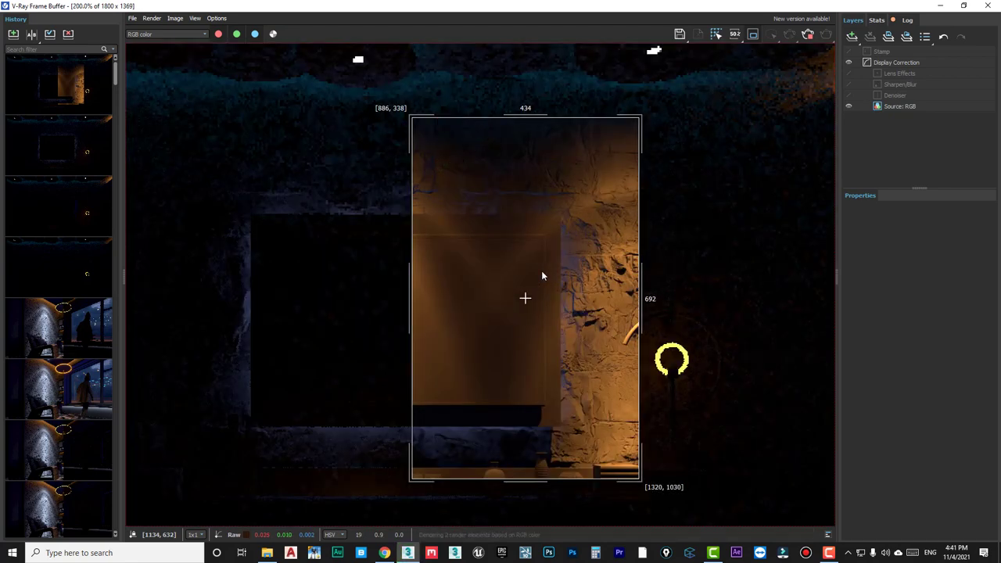
scroll(541, 270, up, 2)
scroll(542, 271, down, 2)
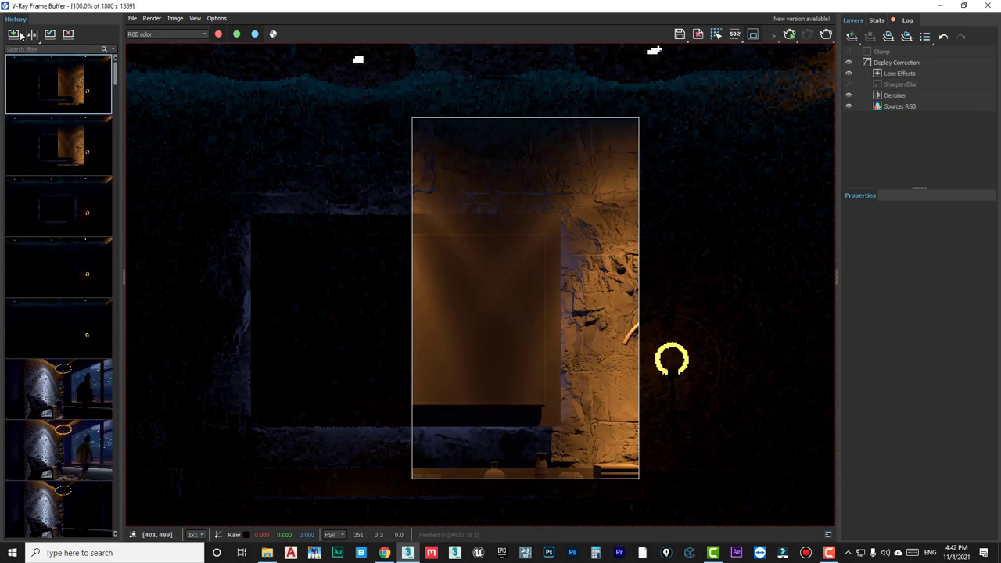
click(45, 79)
click(86, 147)
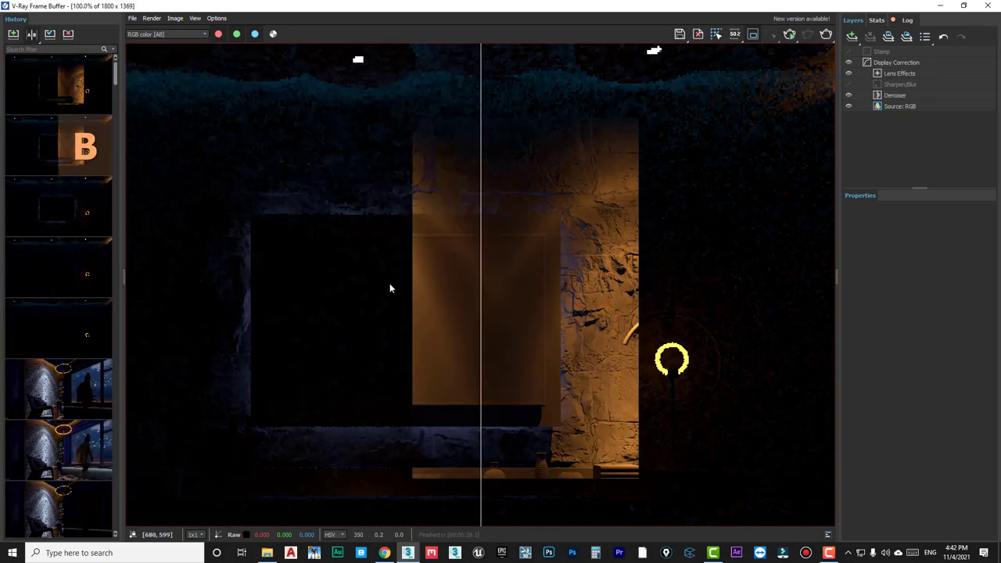
drag(482, 285, 536, 297)
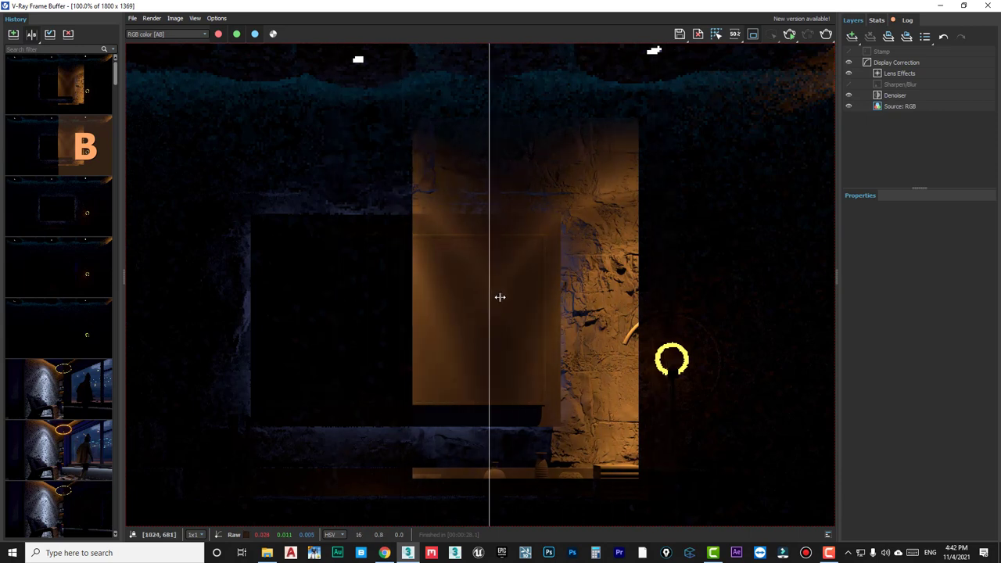
mouse_move(516, 300)
mouse_down()
mouse_move(387, 301)
mouse_move(548, 306)
mouse_move(448, 316)
mouse_move(497, 308)
mouse_up()
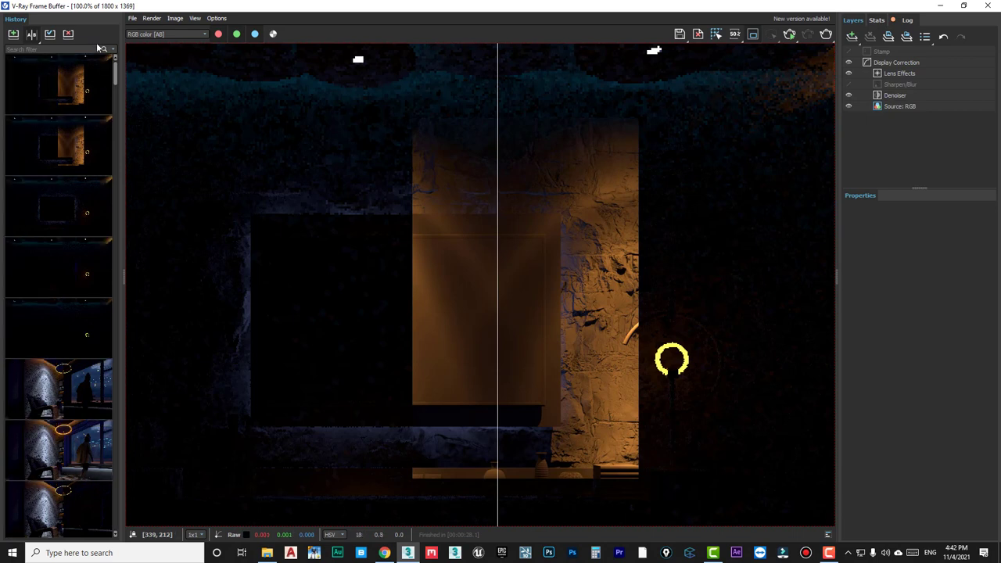
click(32, 35)
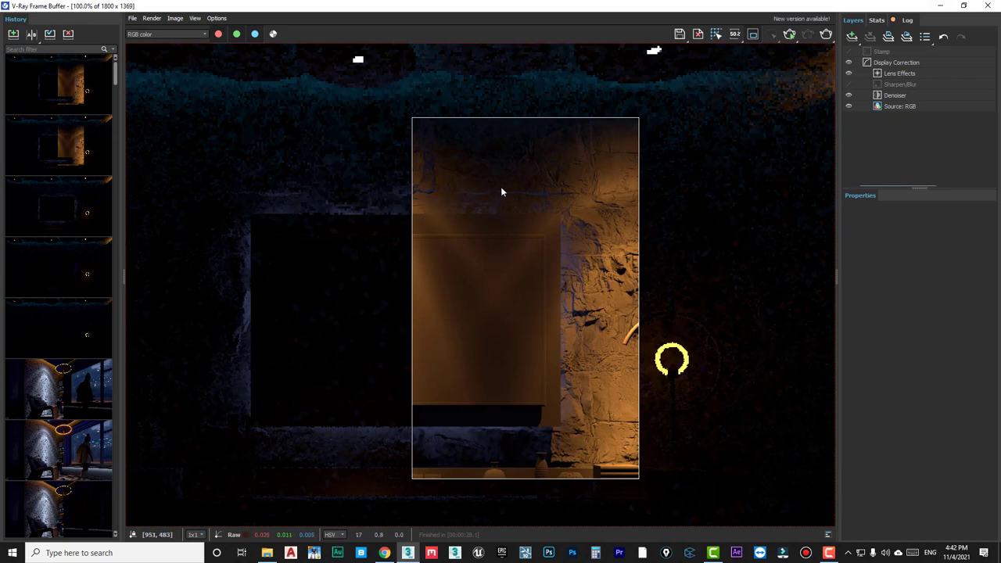
Hide the frame buffer and Material Editor, select the TV, and isolate it (Alt+Q).
click(943, 6)
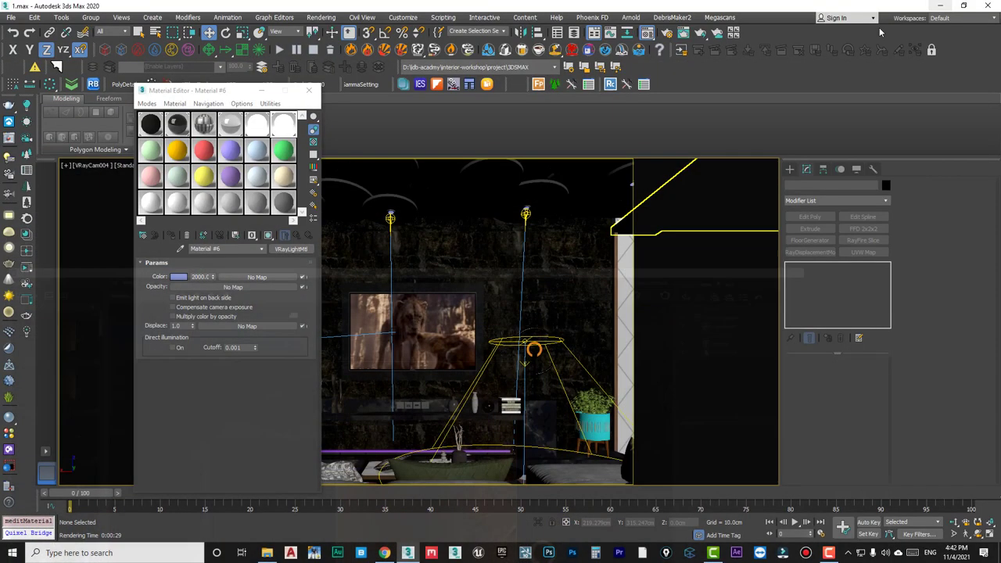
right_click(384, 252)
click(457, 260)
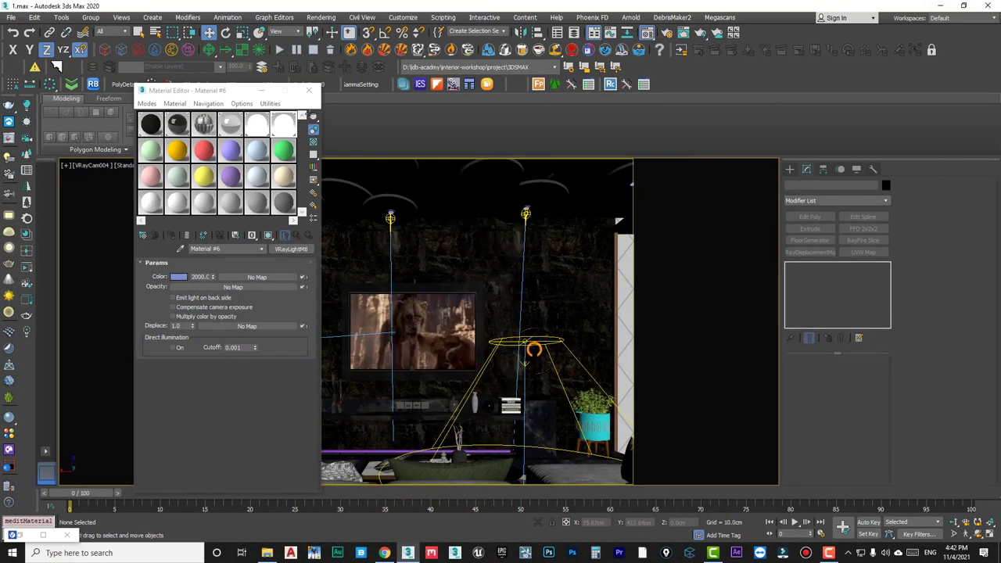
click(310, 90)
click(438, 288)
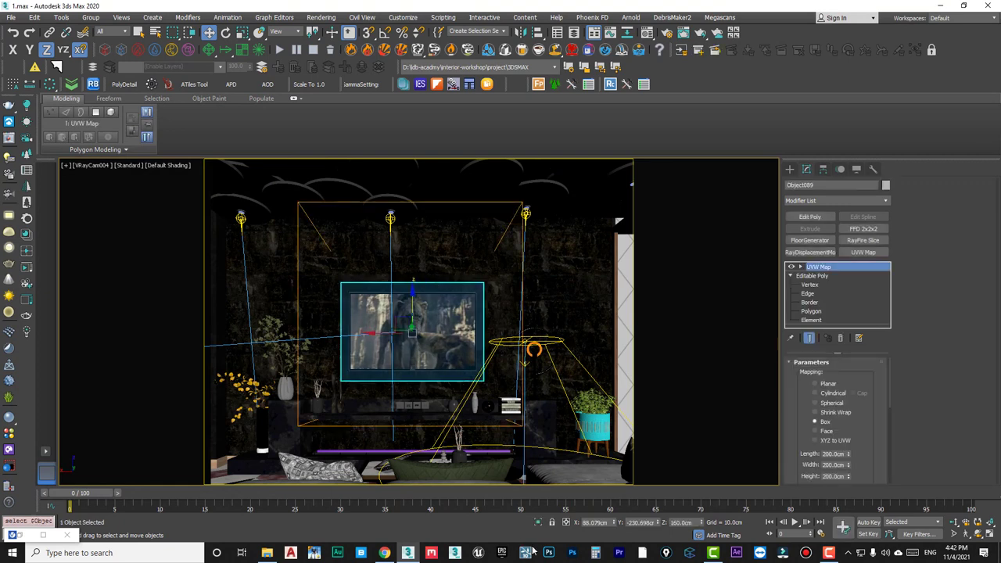
click(538, 524)
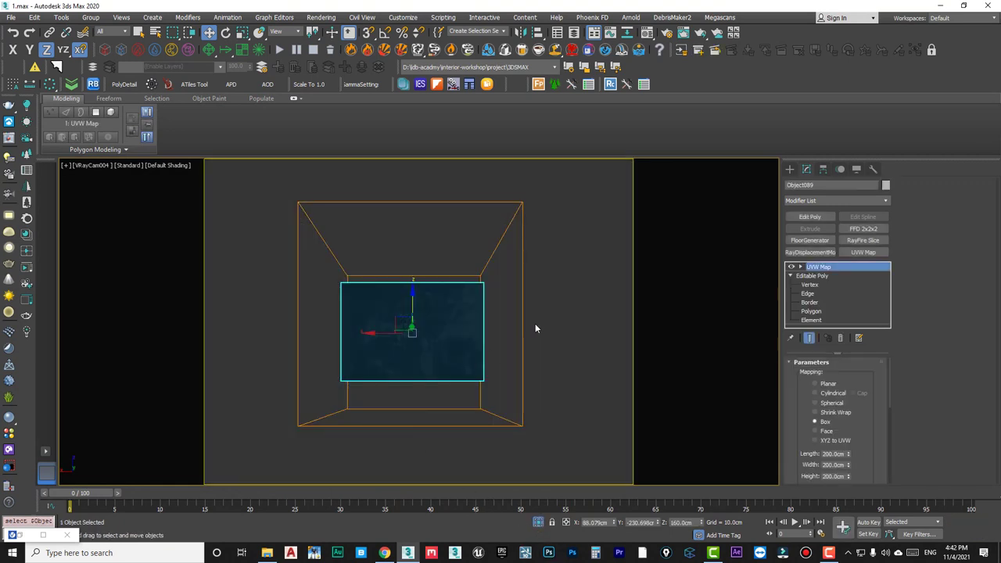
In Front view, draw a rectangle spline snapped around the TV frame.
key(p)
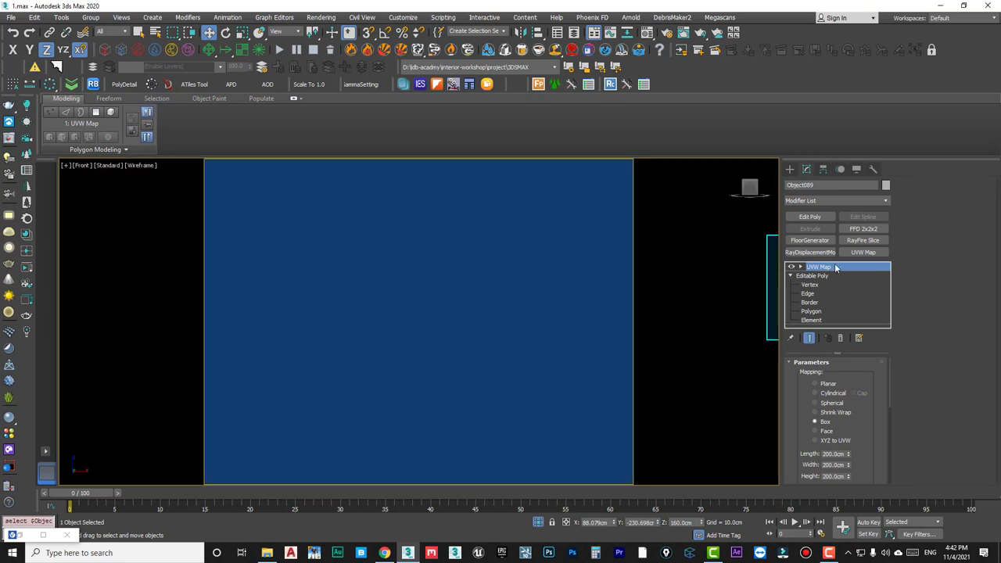
key(f)
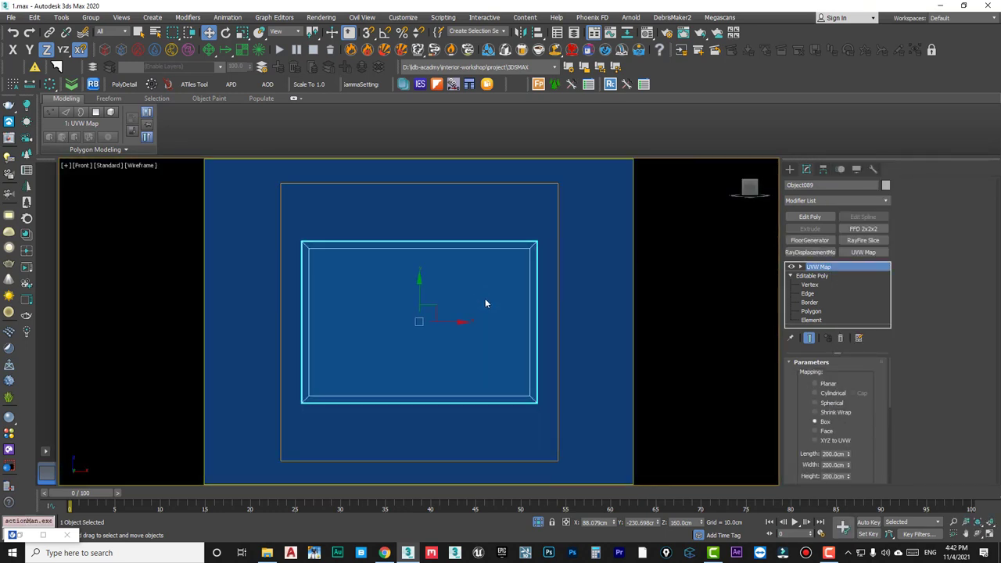
click(604, 288)
click(791, 169)
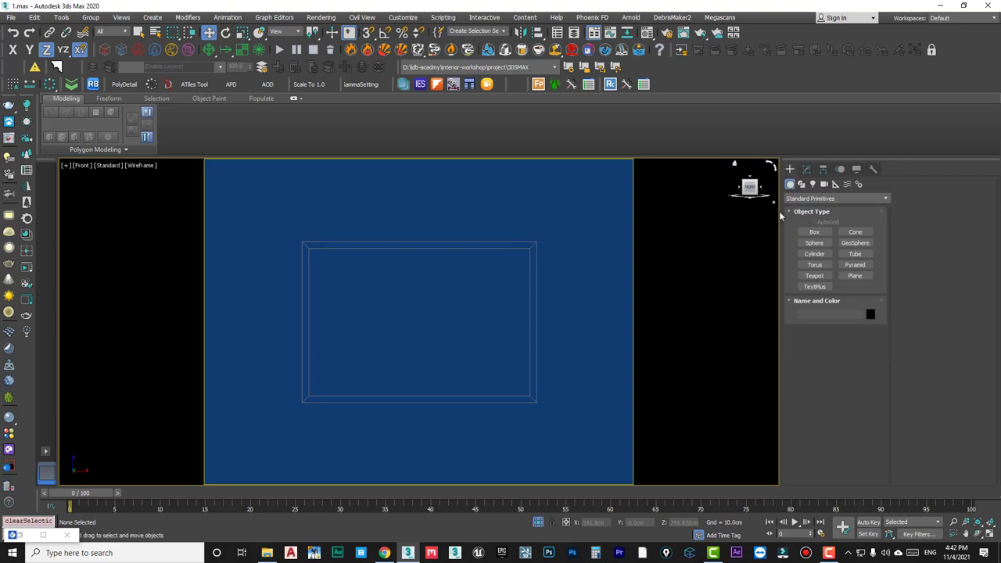
click(801, 183)
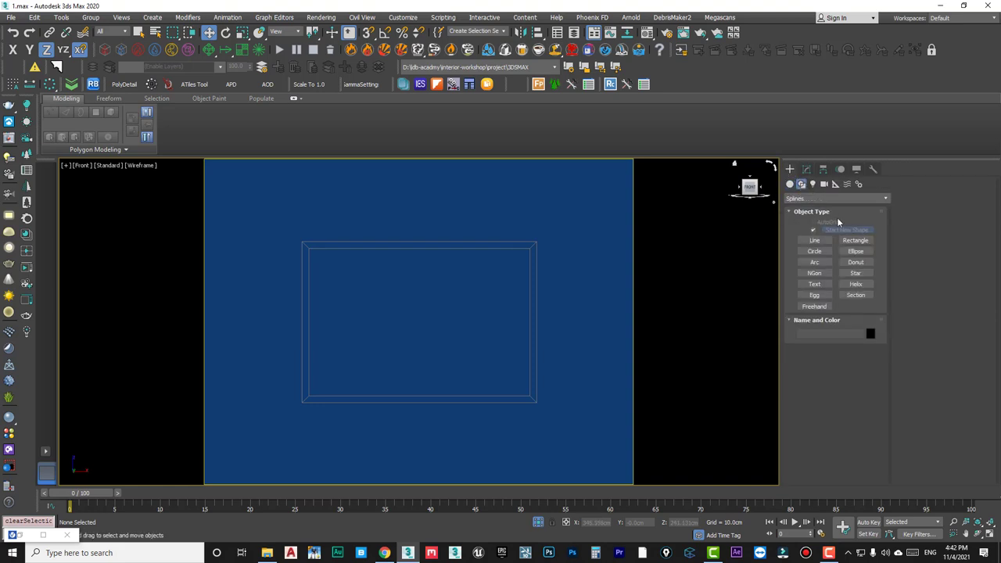
click(855, 241)
scroll(414, 290, up, 2)
key(s)
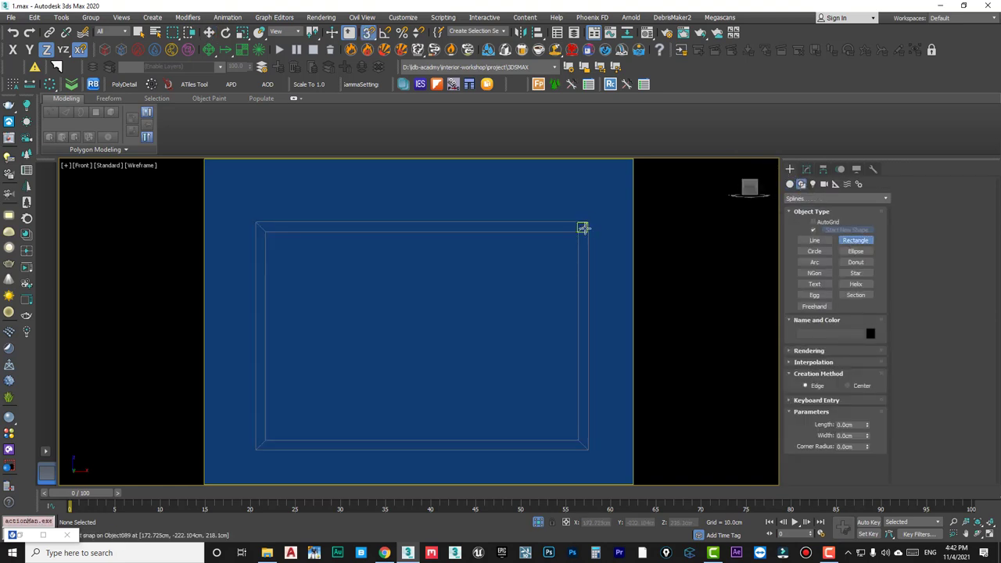
drag(555, 256, 264, 445)
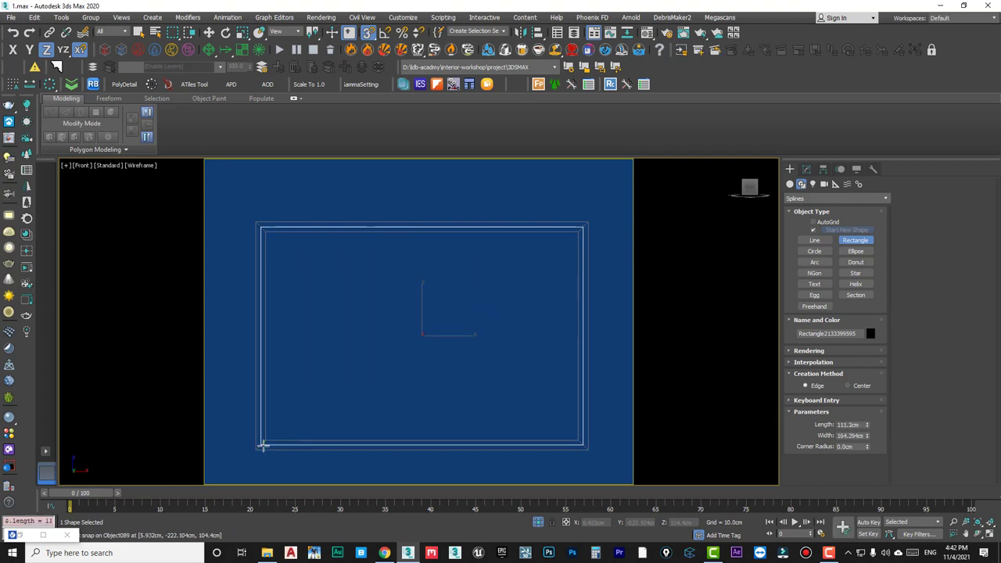
Make the rectangle renderable in the viewport with a 1.82 cm radial thickness.
click(810, 351)
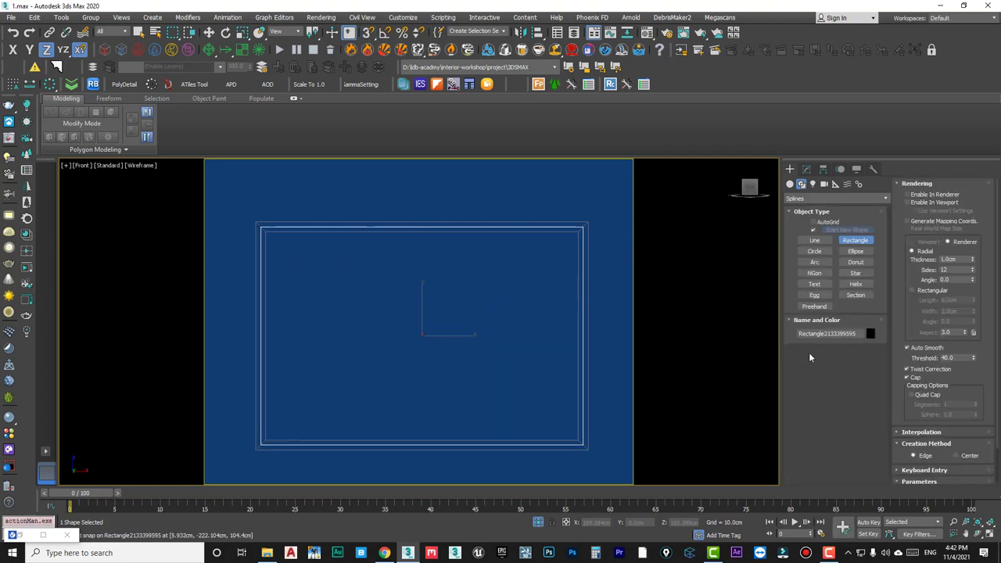
click(908, 202)
scroll(597, 231, up, 5)
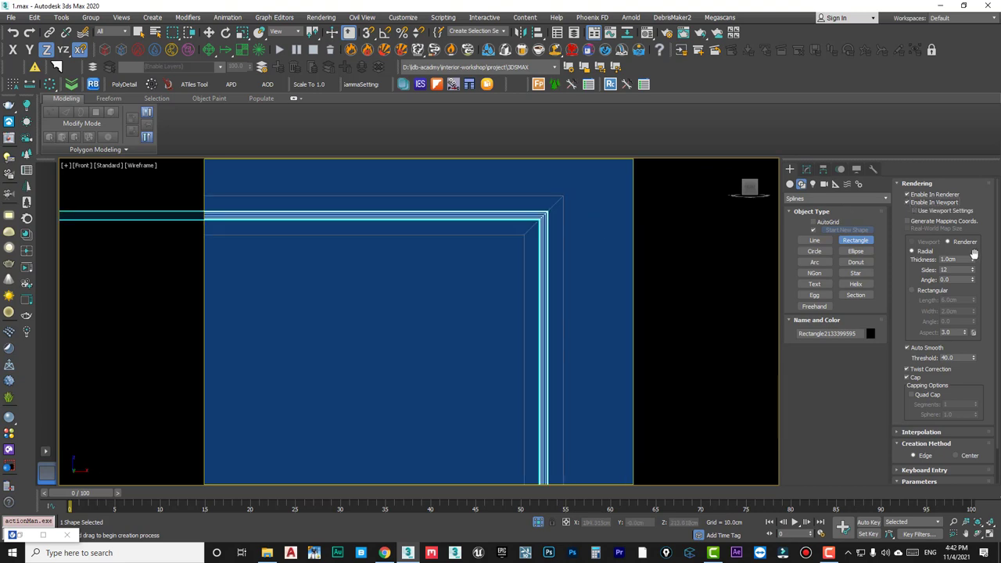
mouse_move(973, 260)
mouse_down()
mouse_move(978, 205)
mouse_move(978, 214)
mouse_up()
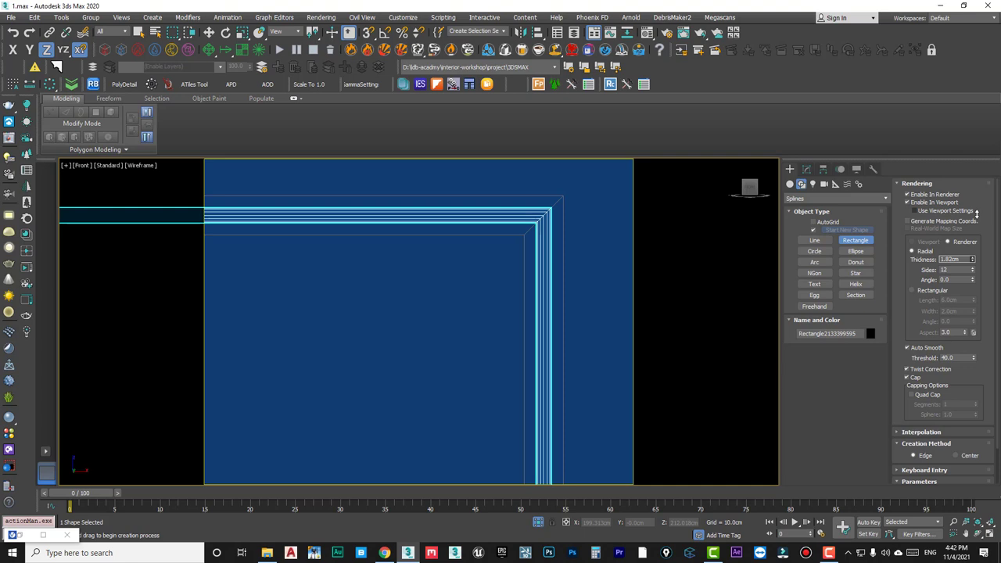
Finish the rectangle and, in Top view, nudge it slightly forward along Y.
right_click(429, 266)
scroll(435, 274, down, 5)
key(p)
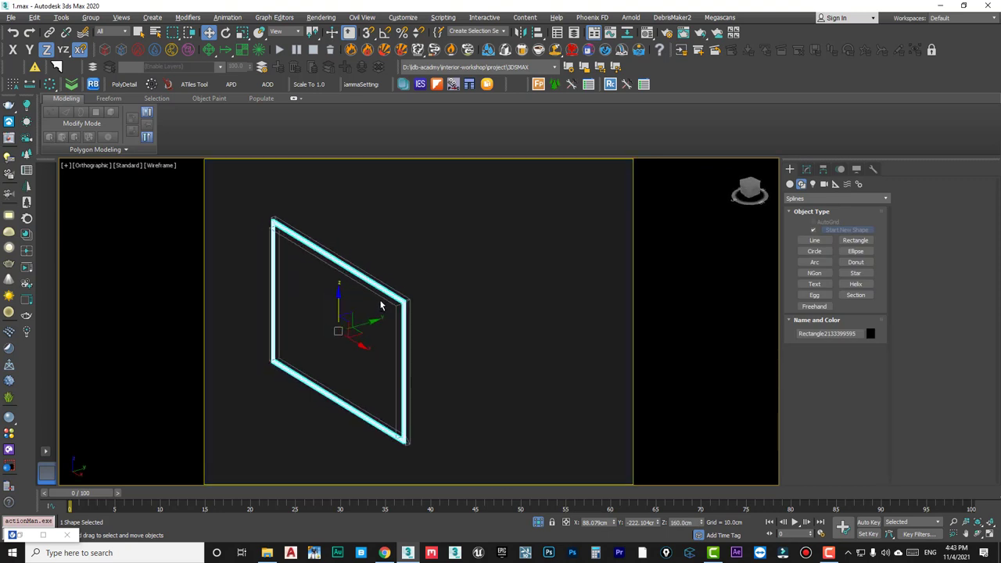
key(F3)
scroll(393, 306, up, 5)
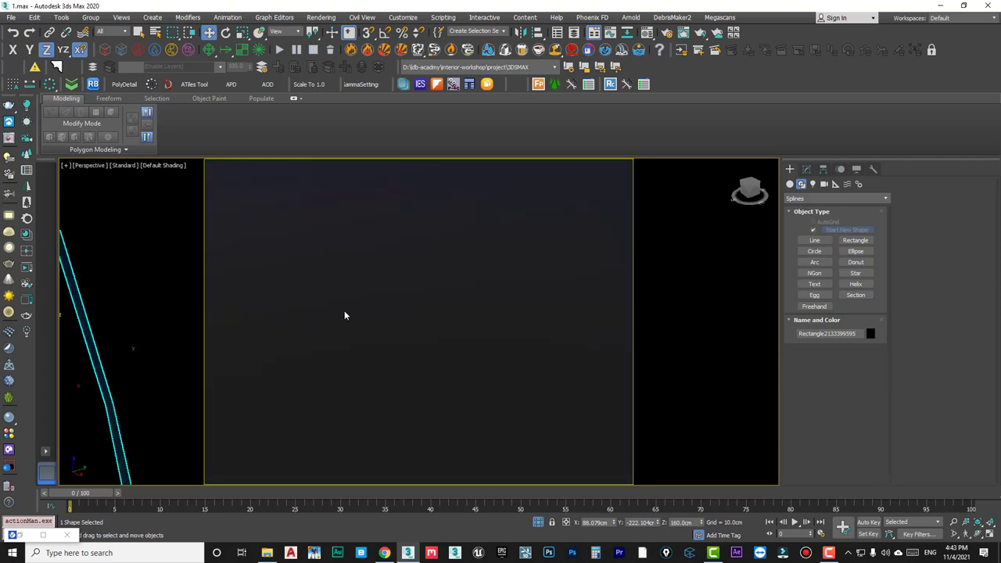
key(z)
key(t)
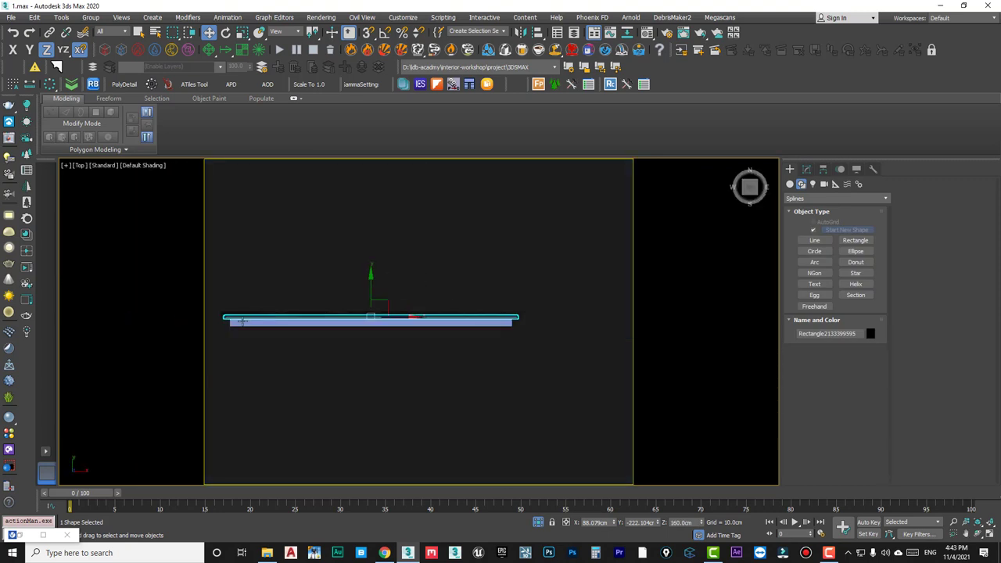
scroll(210, 329, up, 2)
drag(537, 276, 536, 284)
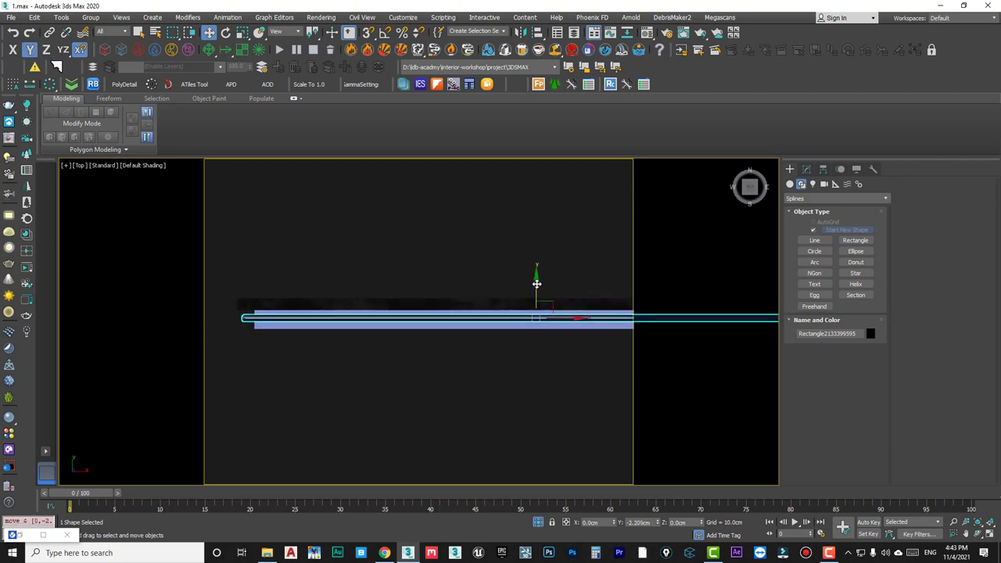
Convert the rectangle tube to an Editable Poly and deselect it.
scroll(219, 311, up, 3)
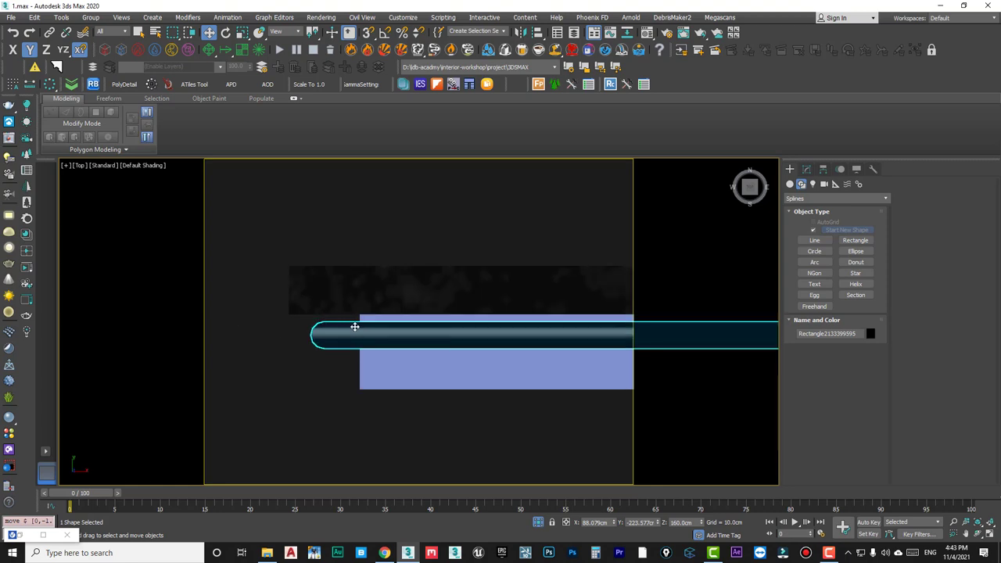
right_click(327, 327)
mouse_move(348, 438)
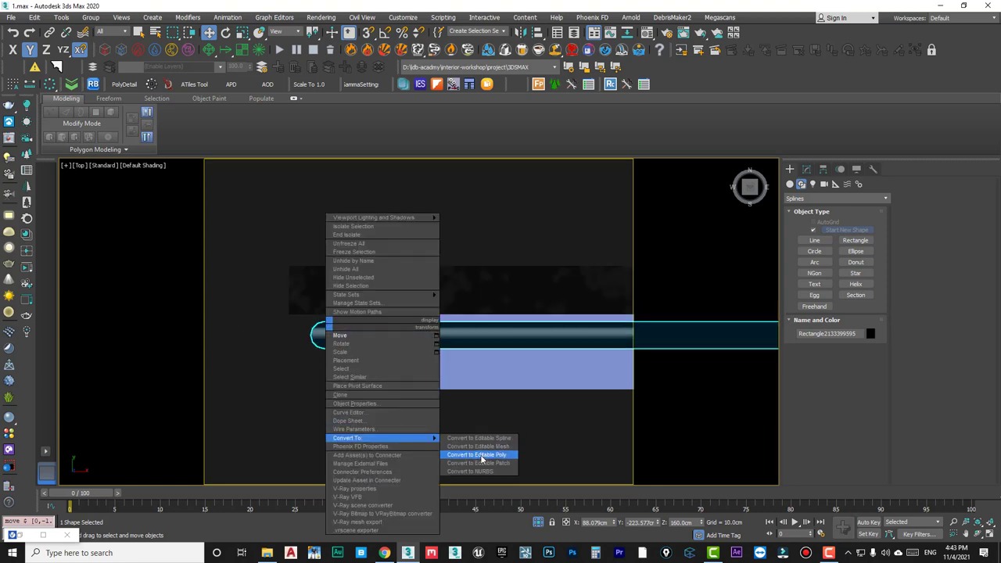
click(483, 458)
scroll(359, 344, down, 5)
alt+middle_drag(358, 374, 412, 318)
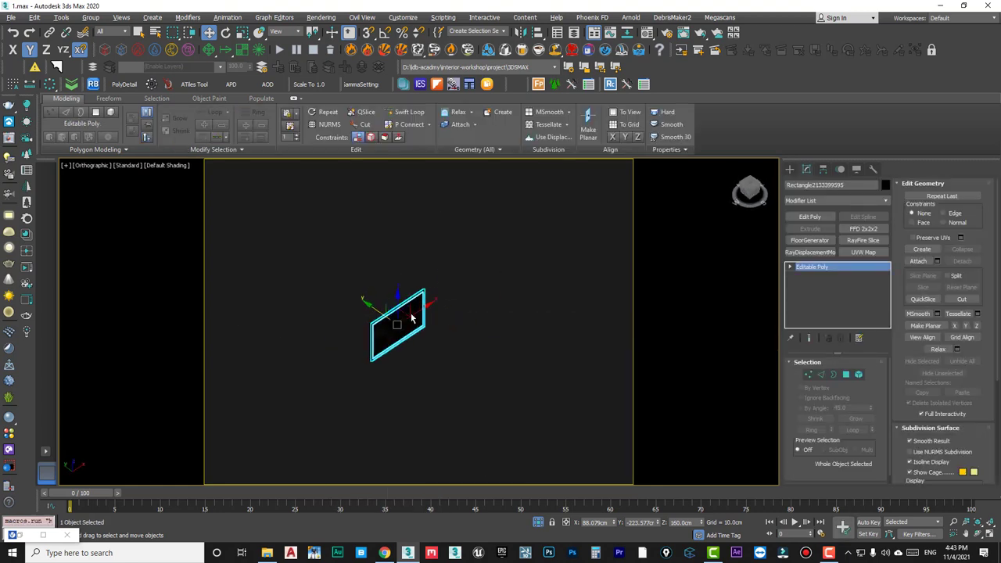
scroll(412, 318, up, 5)
click(516, 449)
scroll(431, 324, up, 5)
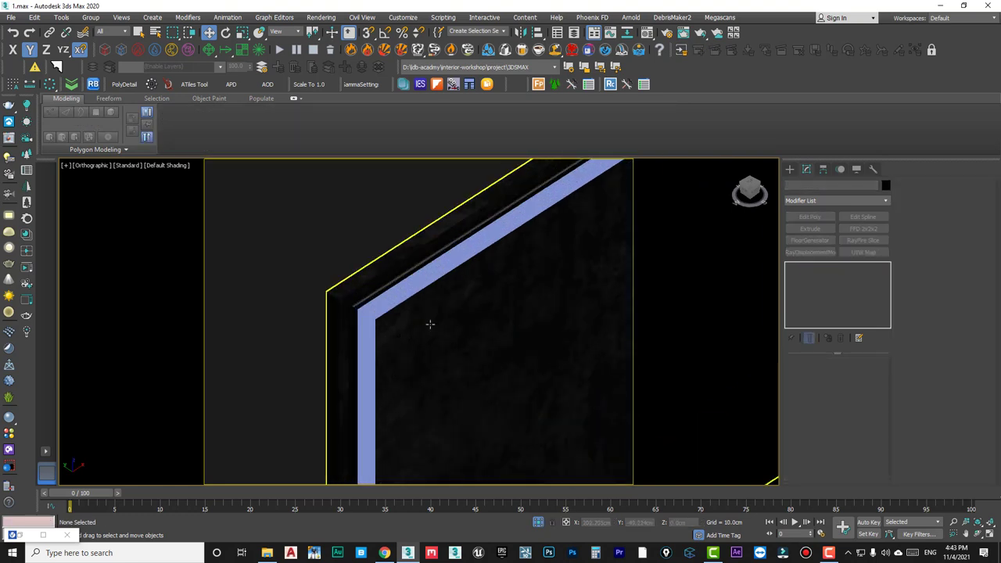
Create a VRayLight of type Mesh and place it in the scene.
click(790, 169)
click(815, 184)
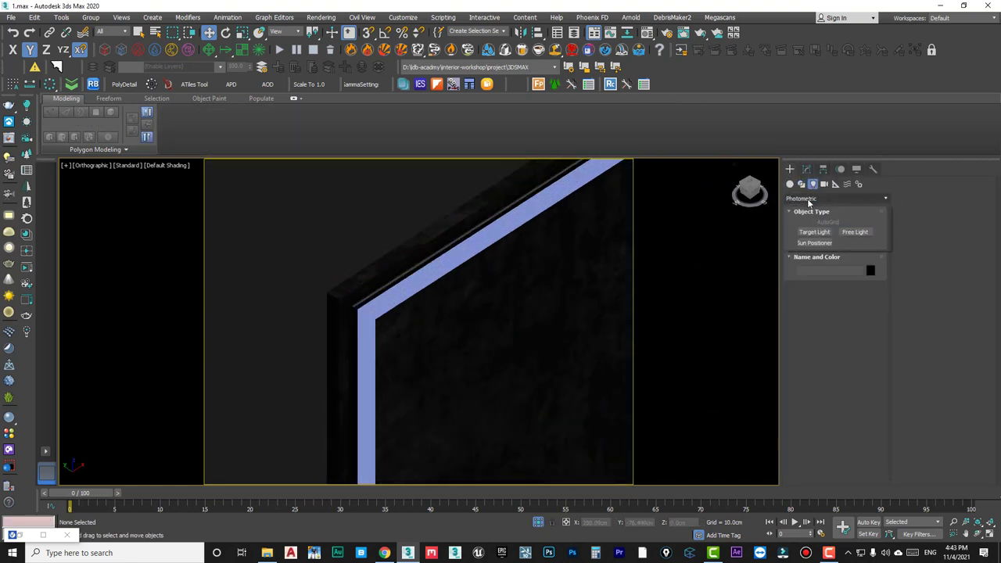
click(817, 198)
click(810, 235)
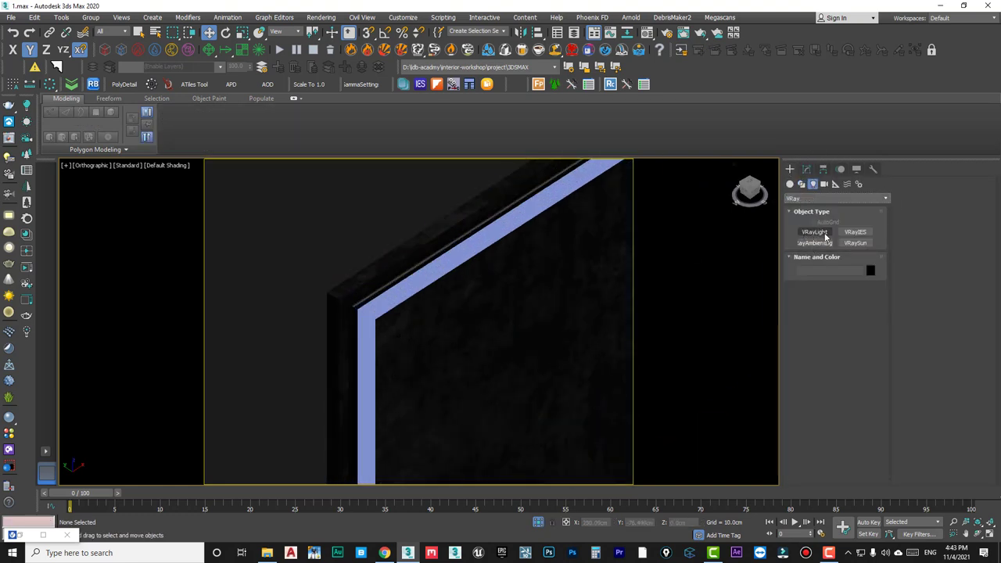
click(824, 234)
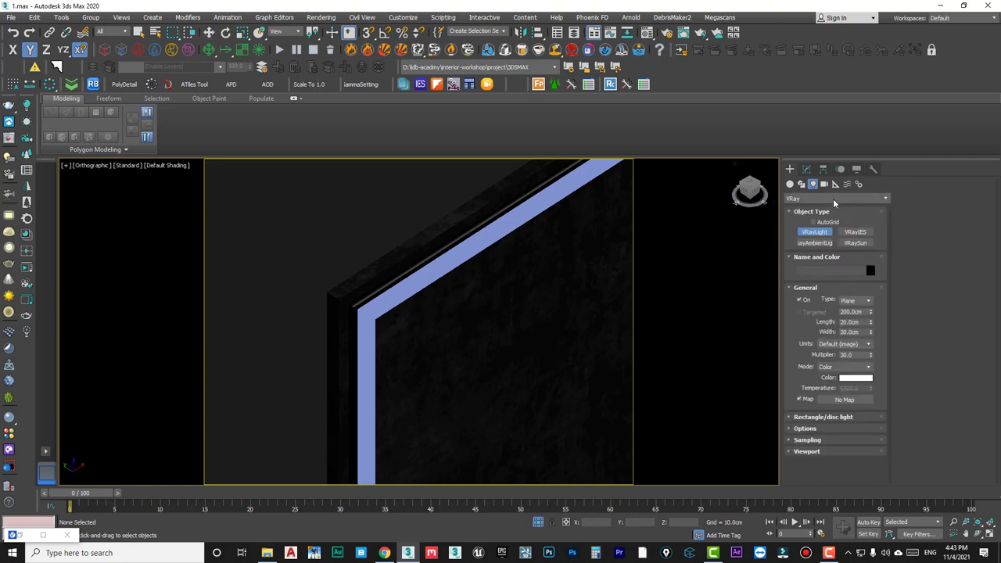
click(859, 301)
click(849, 333)
scroll(450, 302, down, 5)
click(462, 332)
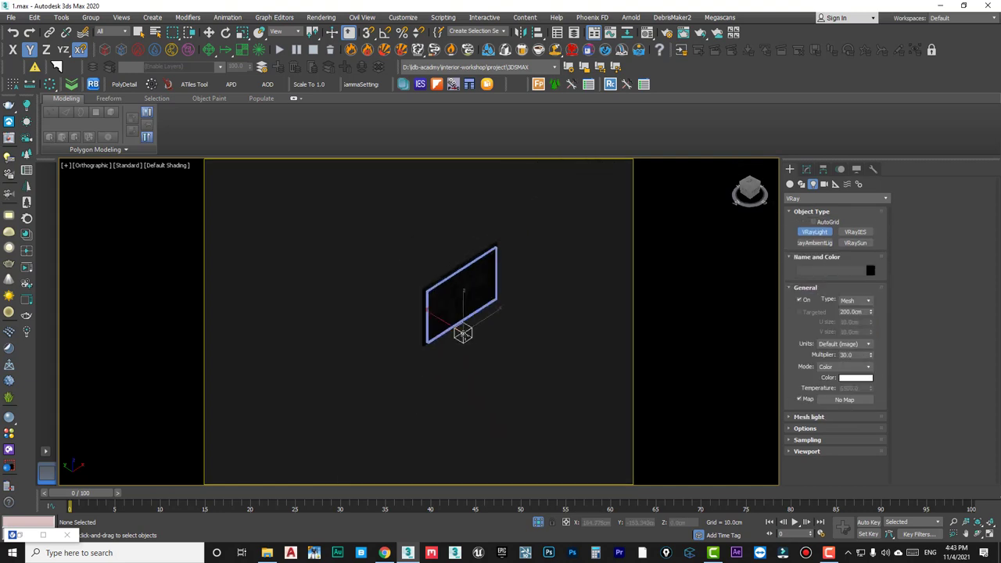
click(806, 169)
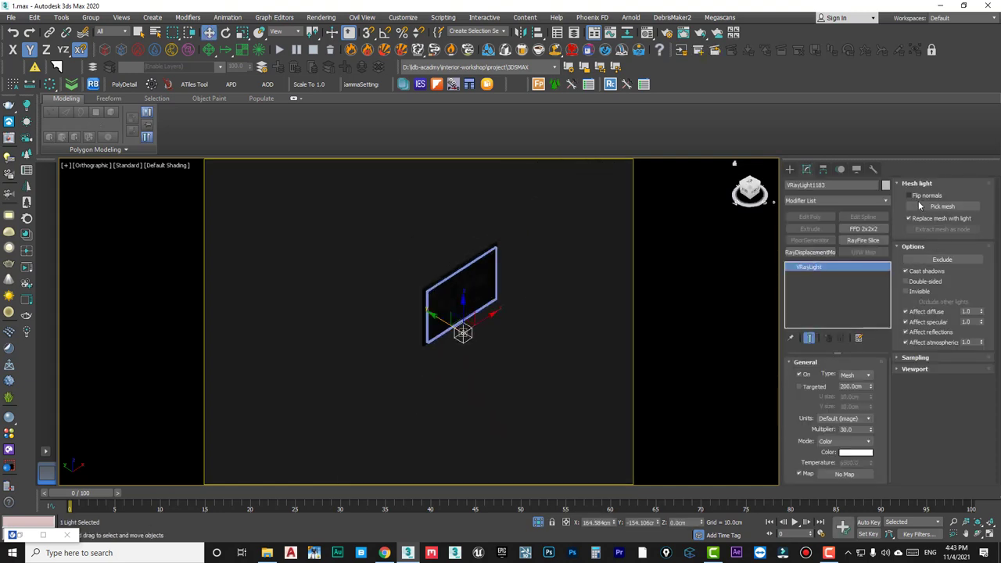
Pick the TV's border frame tube as the mesh light's emitting geometry.
click(920, 206)
scroll(313, 324, up, 5)
scroll(340, 314, up, 3)
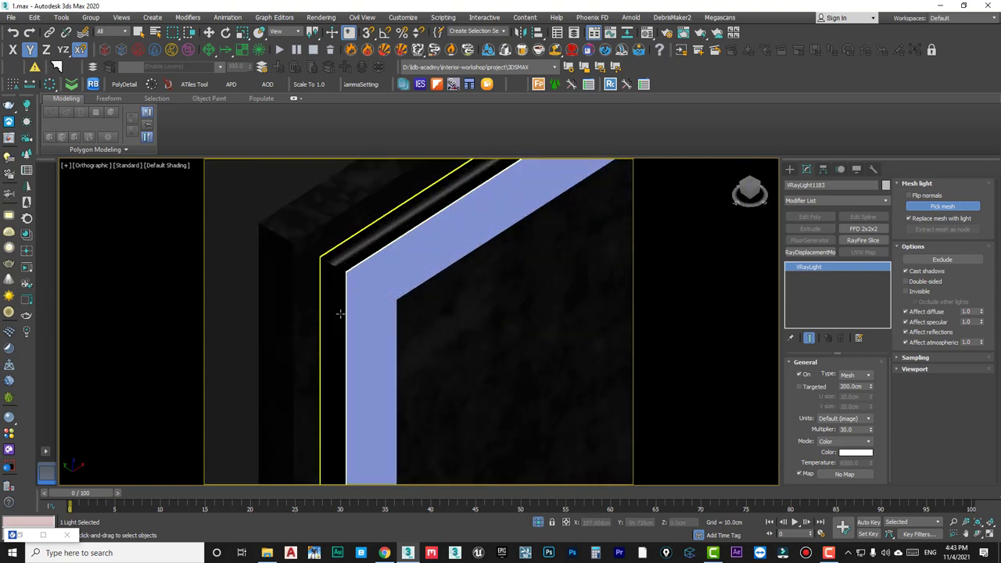
click(333, 272)
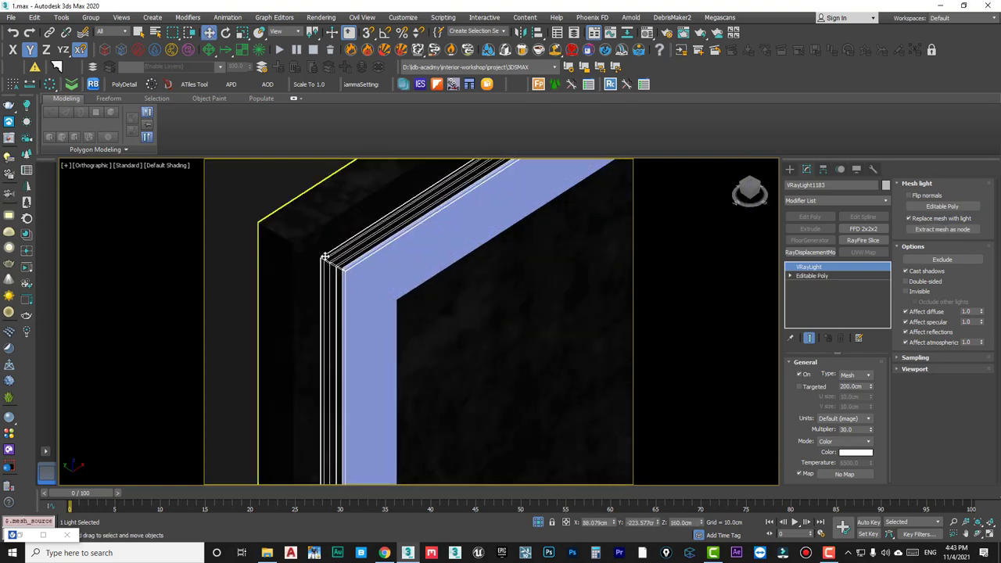
scroll(342, 261, down, 1)
scroll(342, 260, down, 3)
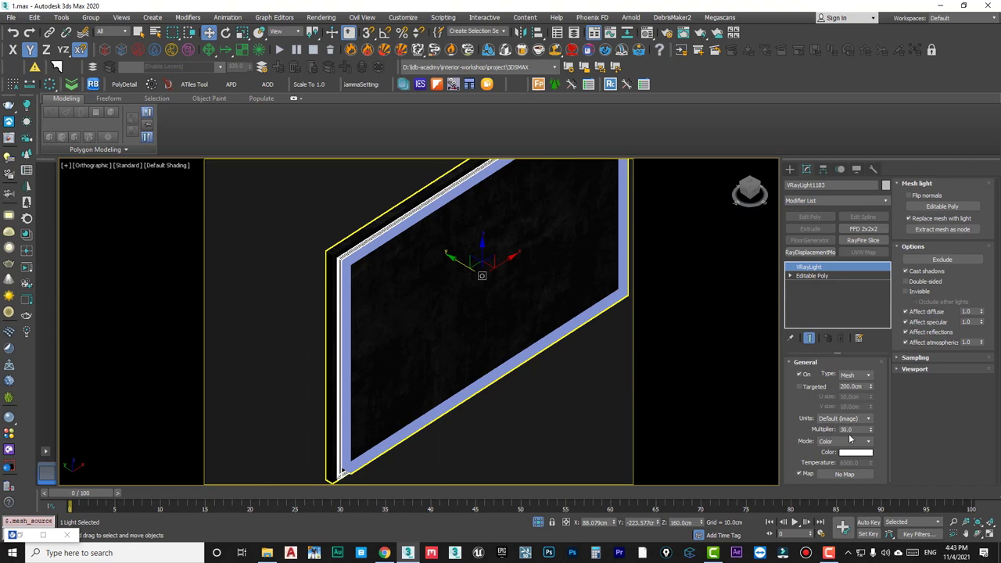
Set the light's colour mode to Temperature at 12000 and deselect it.
click(851, 442)
click(839, 457)
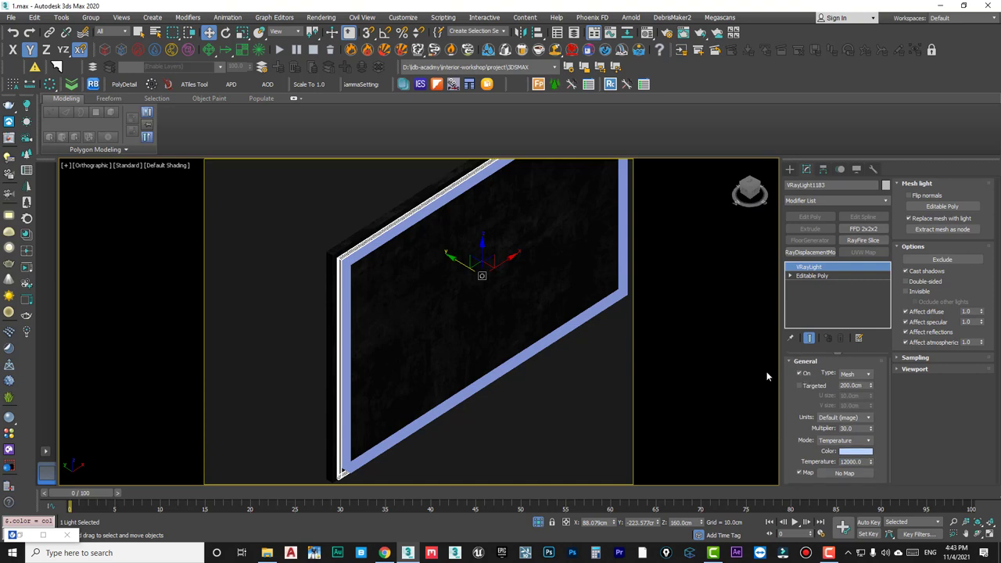
right_click(413, 276)
click(438, 279)
scroll(338, 264, down, 3)
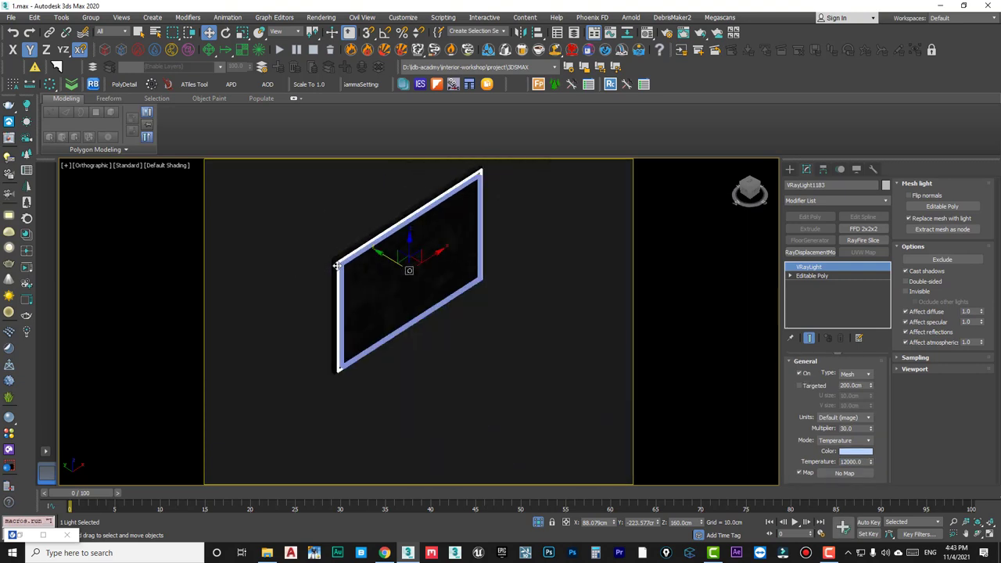
click(296, 234)
scroll(339, 266, up, 4)
scroll(356, 271, down, 2)
Switch to VRayCam004 and render a region test of the TV wall in the V-Ray frame buffer.
key(c)
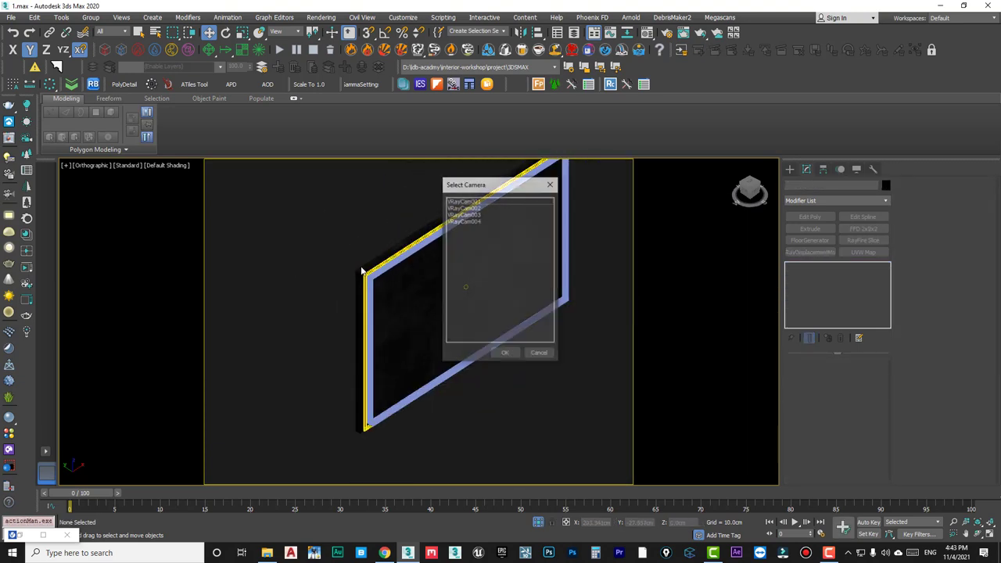
double_click(472, 222)
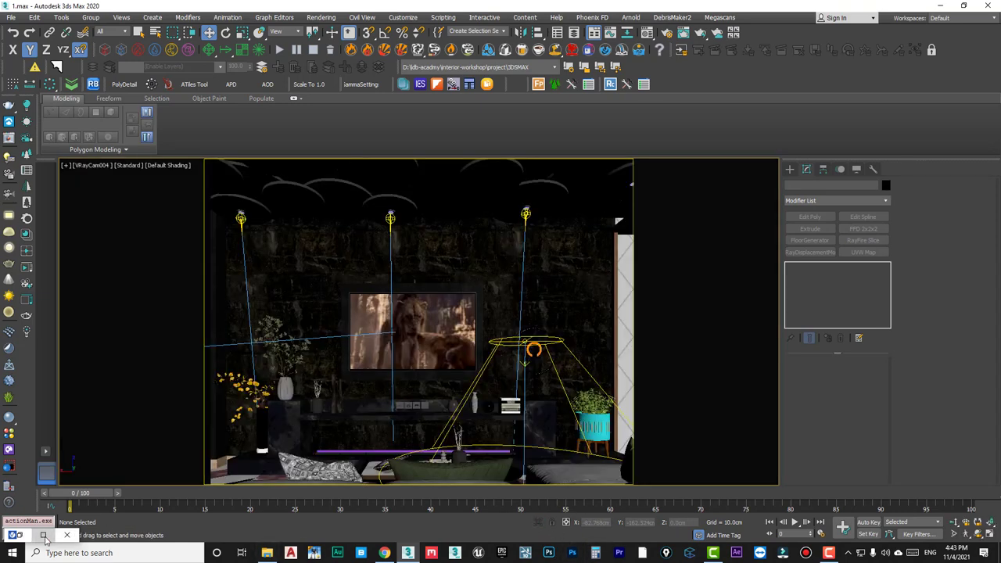
key(ctrl+i)
click(825, 36)
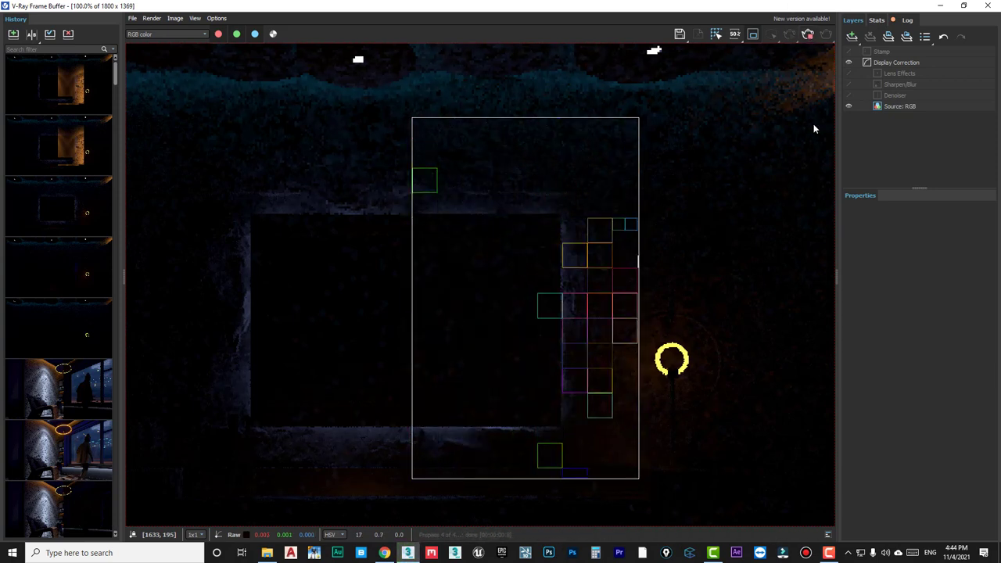
click(941, 6)
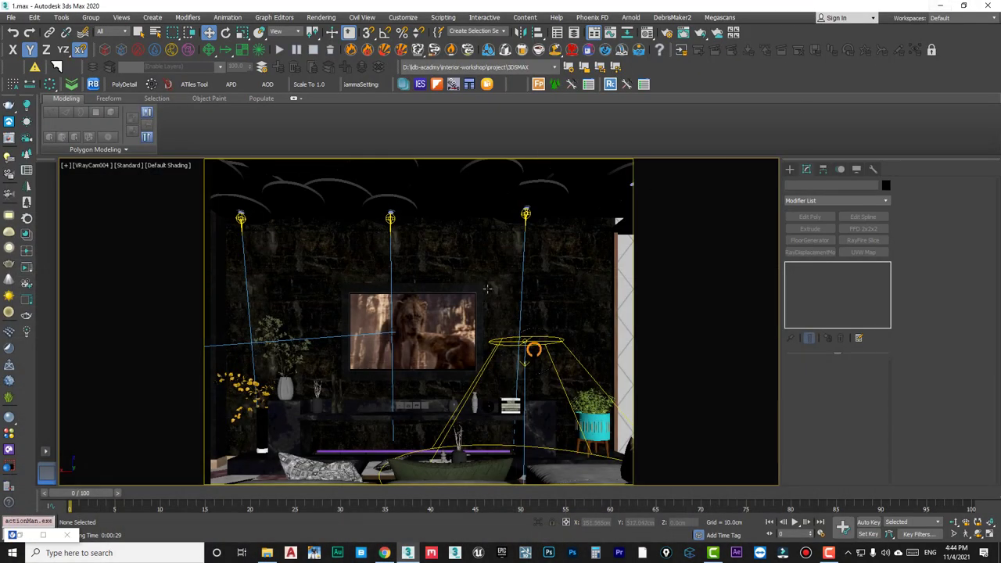
key(F3)
Raise the TV frame light's multiplier to 300 and re-render the region test.
click(397, 333)
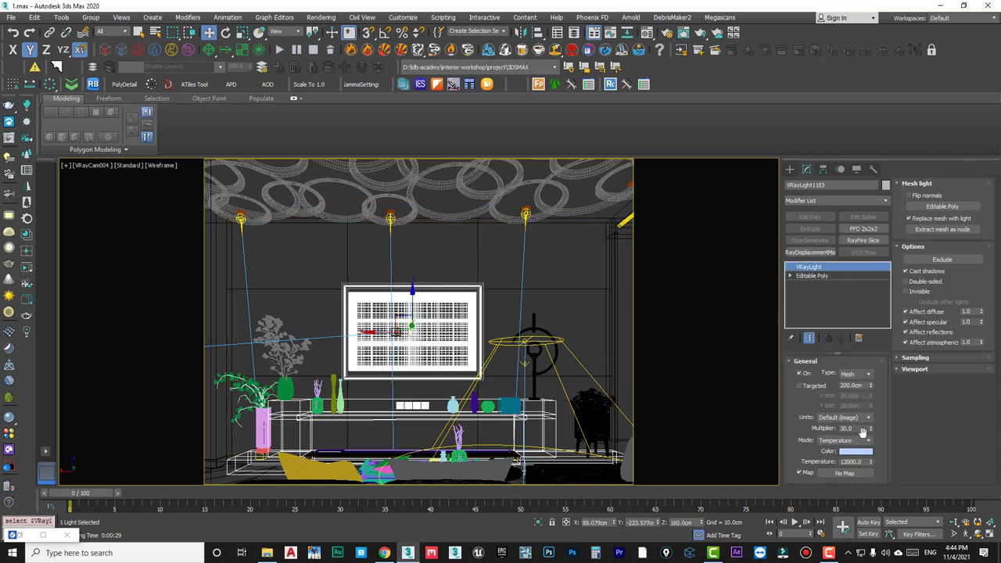
double_click(858, 429)
text(300)
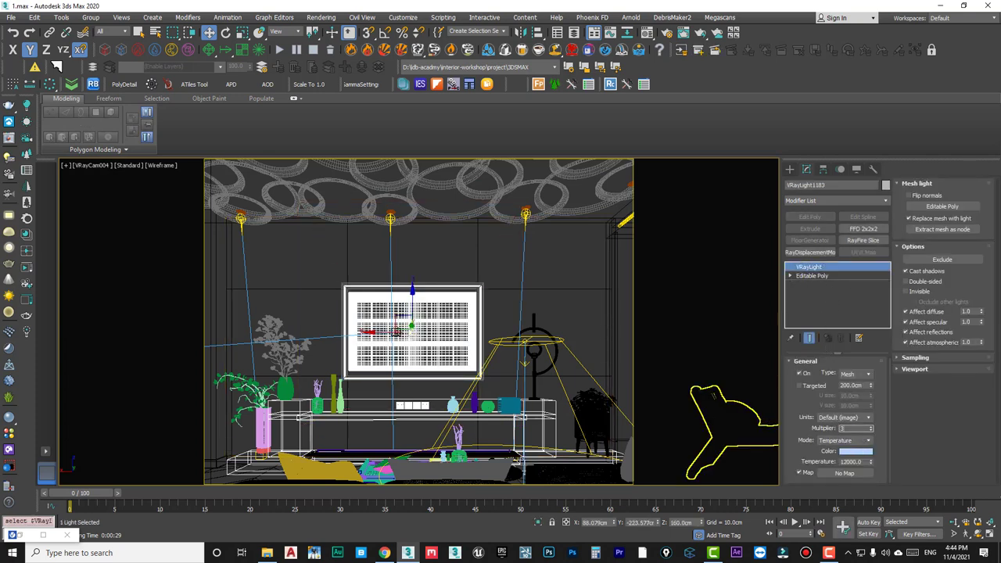
click(44, 535)
click(829, 37)
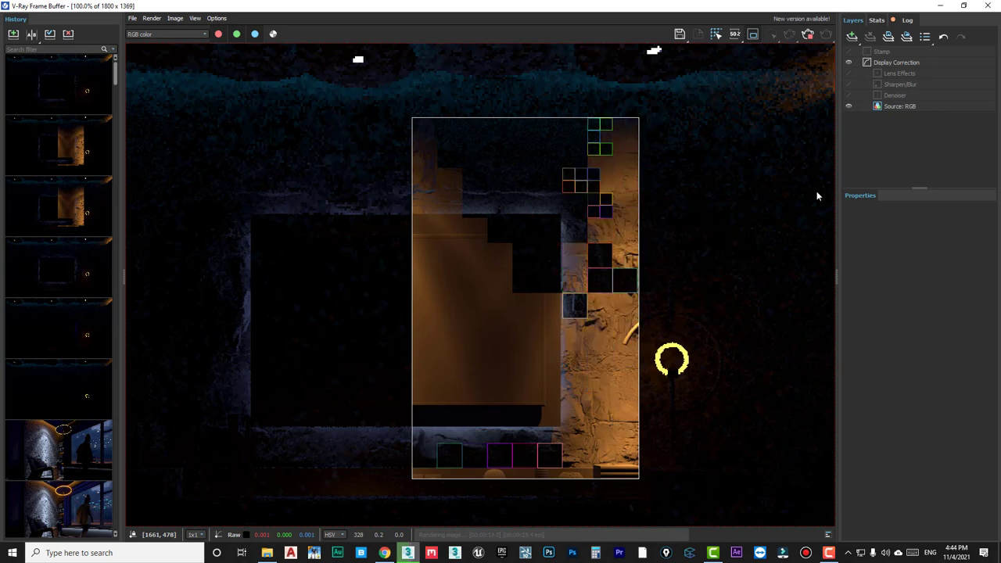
scroll(545, 218, up, 1)
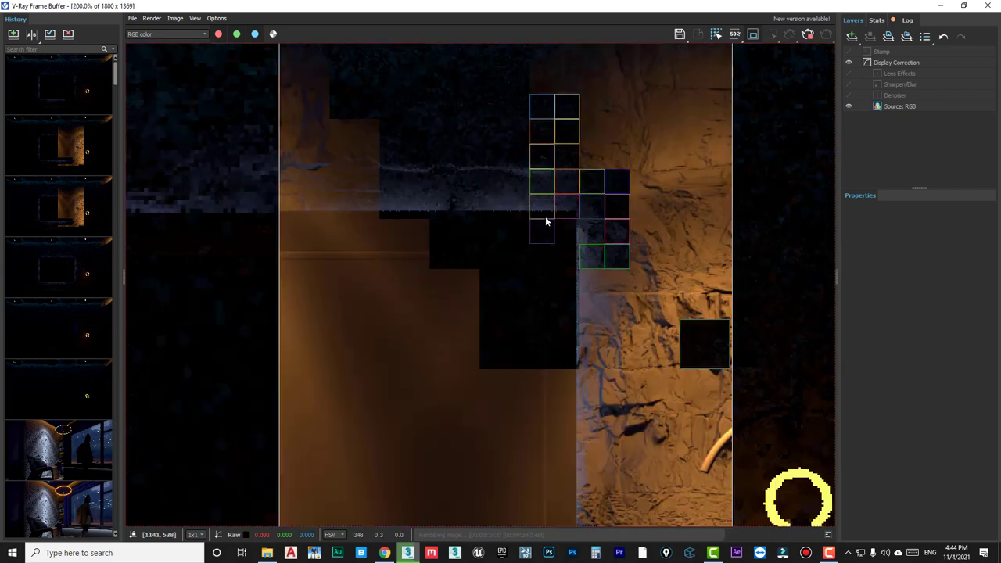
scroll(545, 219, down, 1)
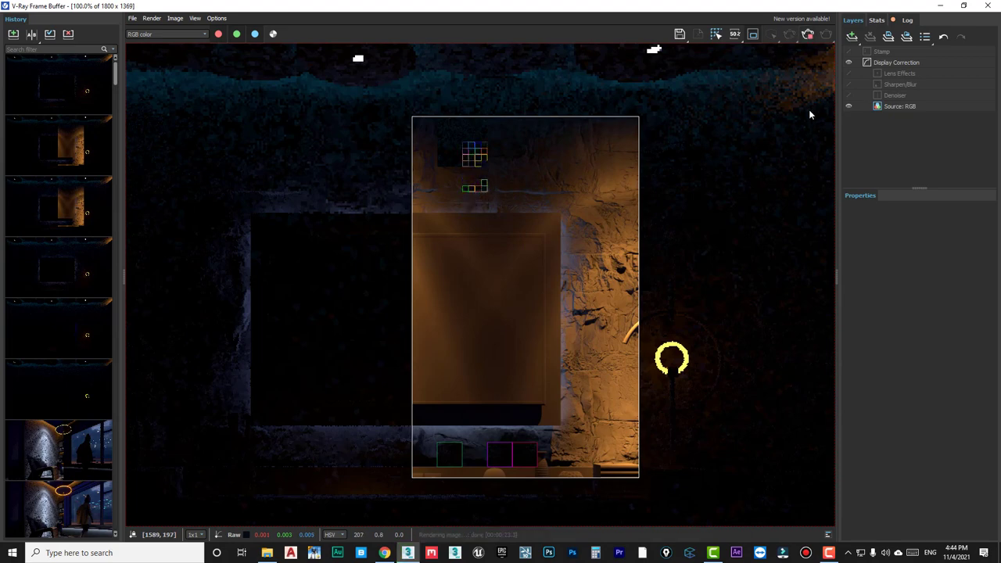
click(939, 5)
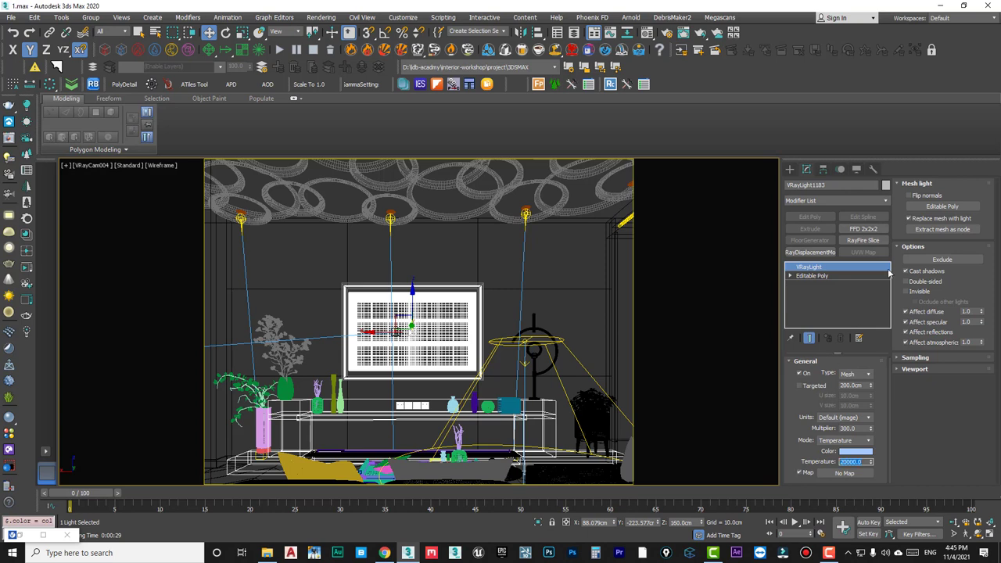
Set the light to 20000 temperature and multiplier 600, then render the region again.
click(861, 428)
text(600)
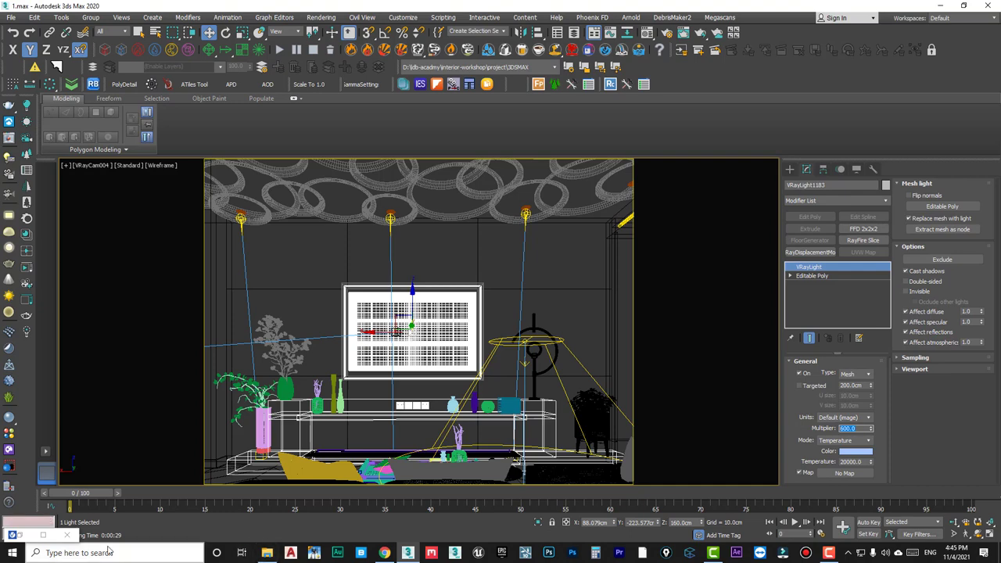
click(43, 535)
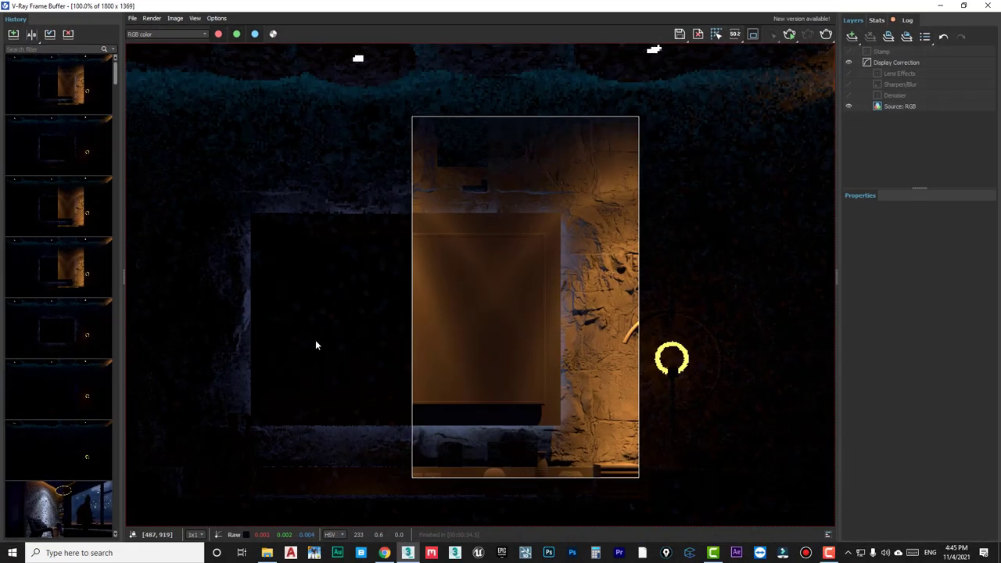
click(826, 36)
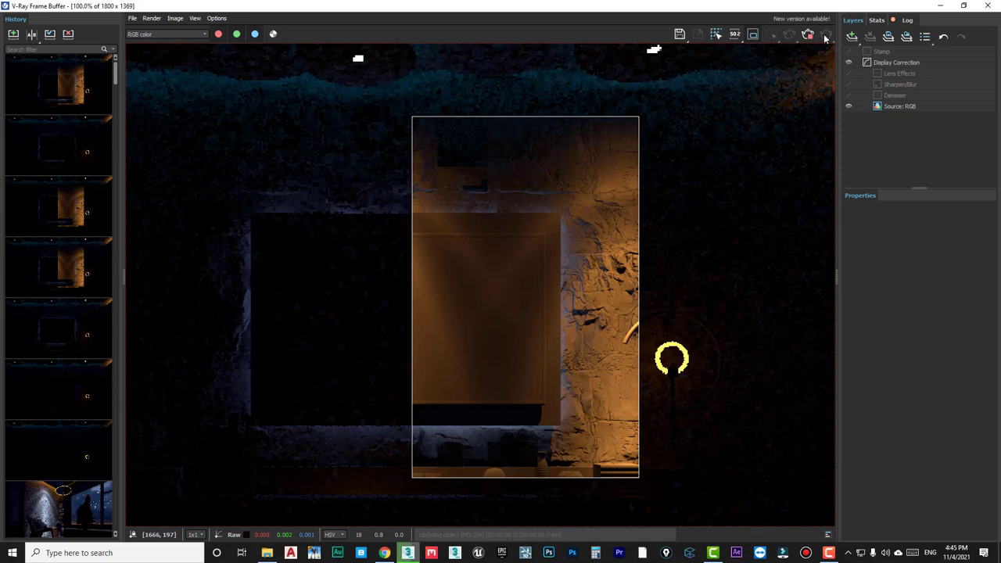
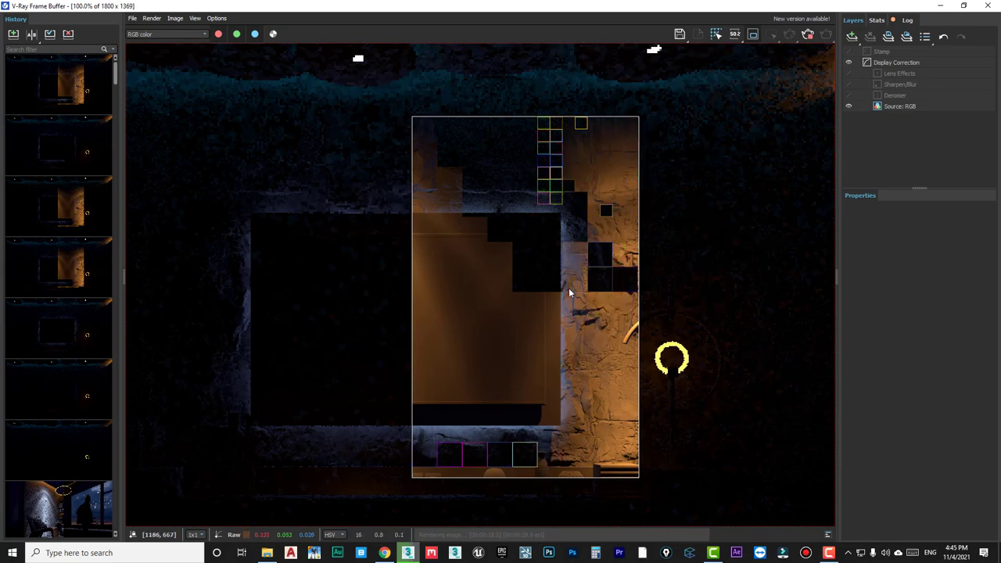
Compare the newest render (A) with an earlier history render (B) by sweeping the split line, then turn A/B off.
scroll(569, 288, up, 2)
scroll(568, 284, down, 2)
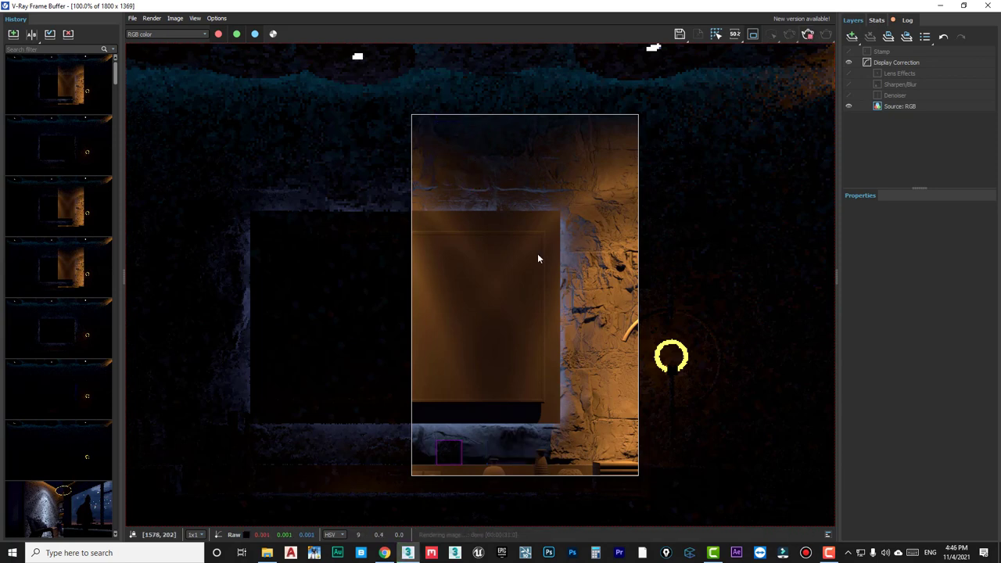
click(63, 88)
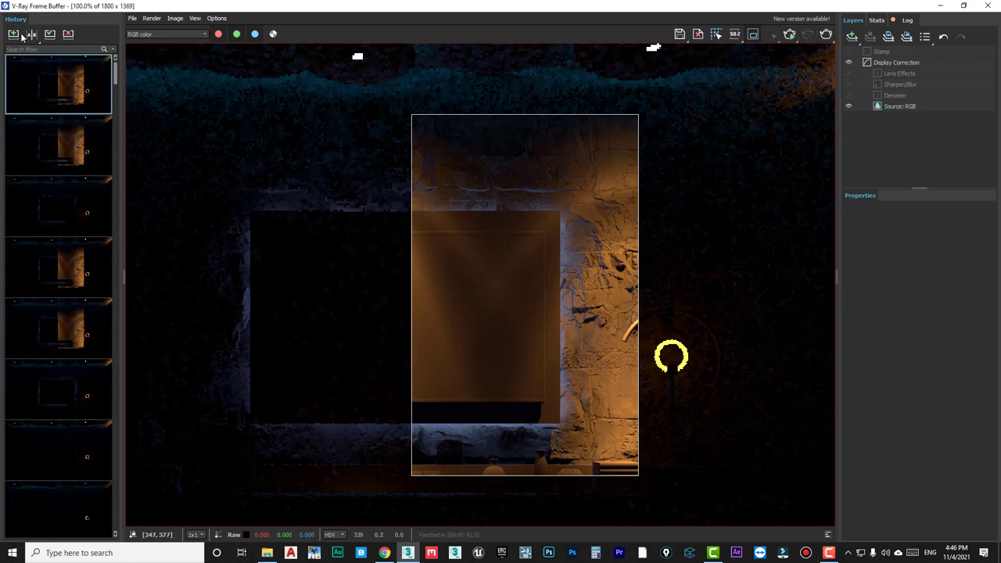
click(32, 35)
click(83, 280)
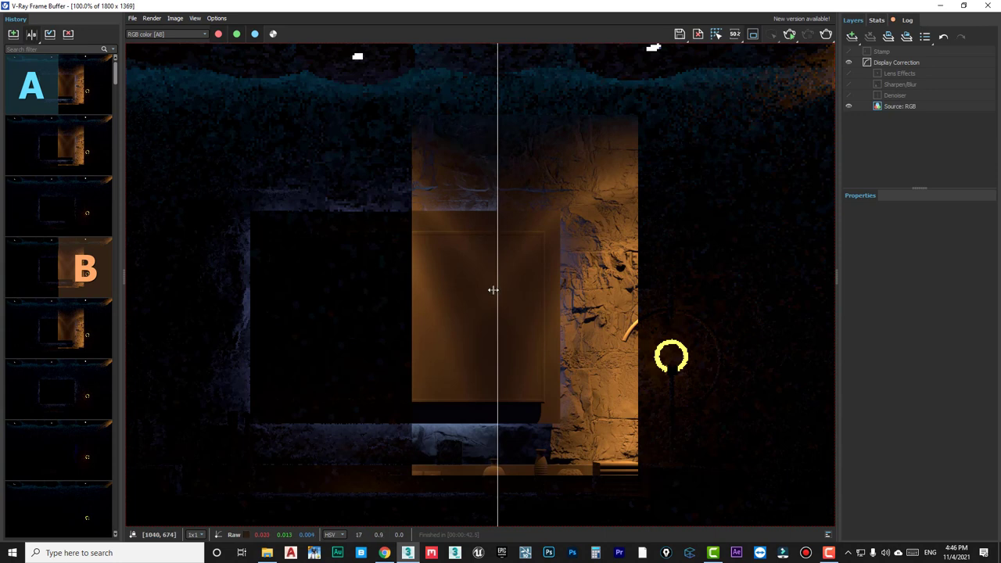
drag(493, 290, 371, 297)
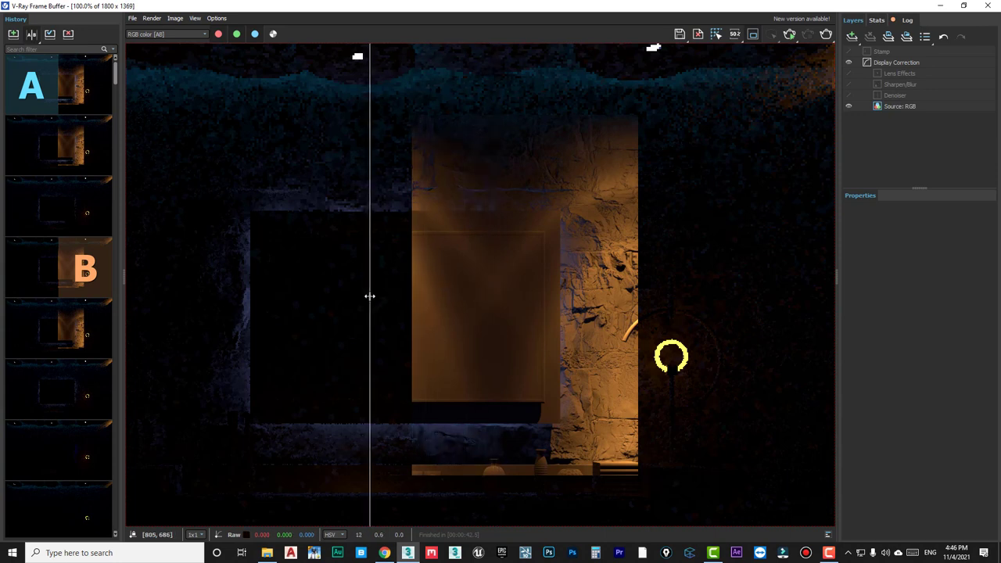
mouse_move(371, 297)
mouse_down()
mouse_move(630, 309)
mouse_move(364, 306)
mouse_move(689, 319)
mouse_move(365, 304)
mouse_move(693, 308)
mouse_up()
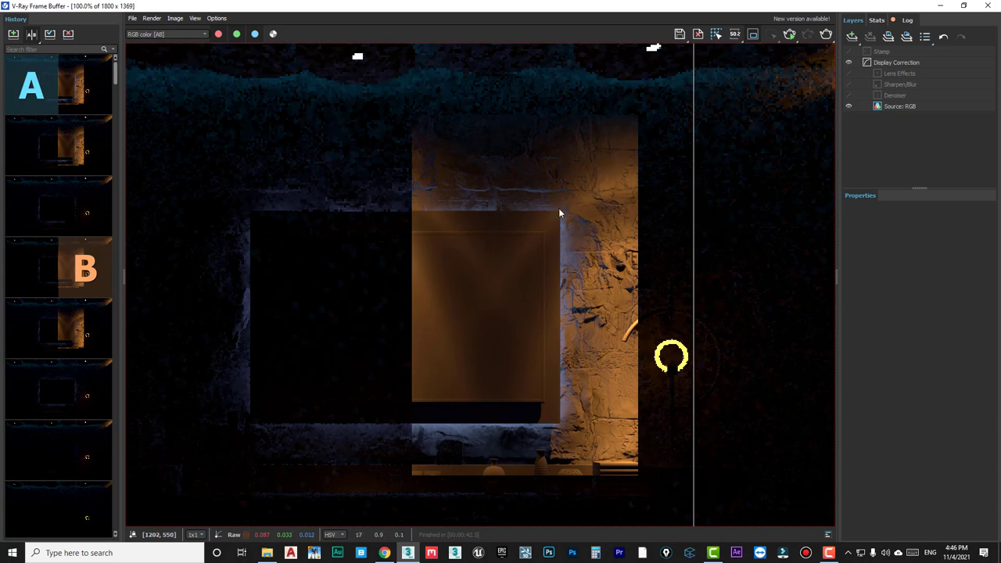
mouse_move(691, 178)
mouse_down()
mouse_move(462, 201)
mouse_move(678, 203)
mouse_move(440, 208)
mouse_move(707, 212)
mouse_move(362, 219)
mouse_move(705, 226)
mouse_move(528, 227)
mouse_up()
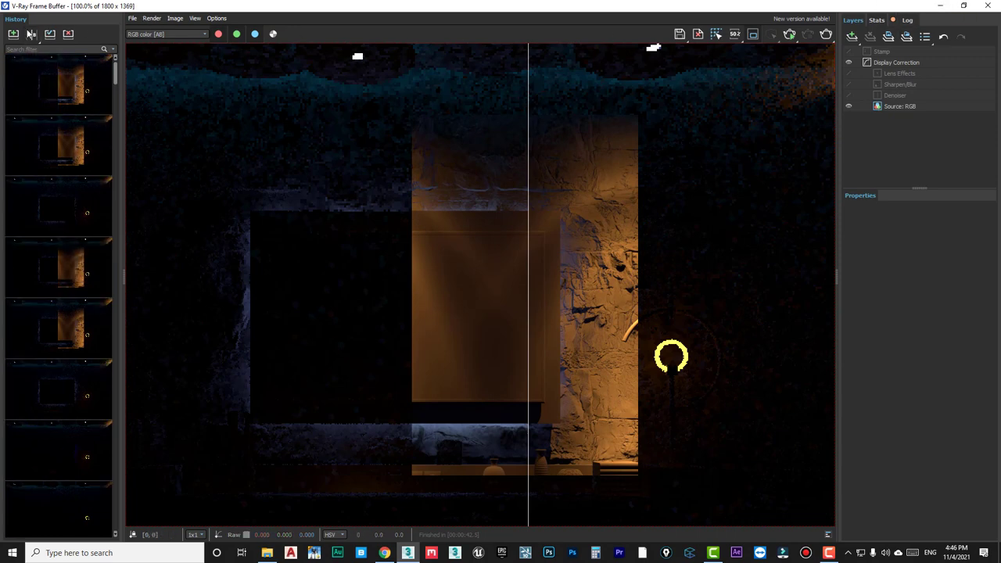
click(32, 36)
Close the frame buffer, show shaded materials, and select and frame the TV group on the wall.
click(941, 6)
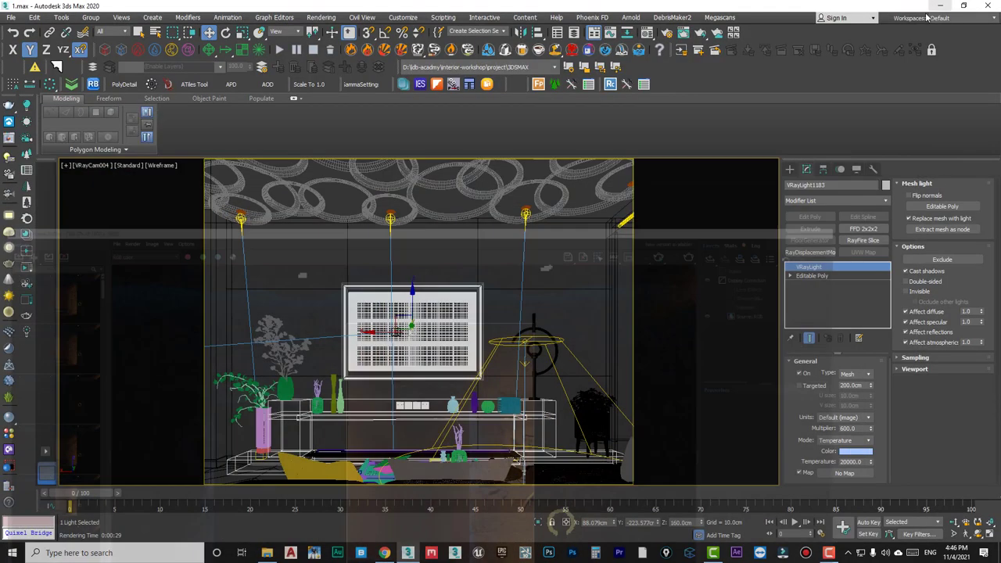
click(514, 255)
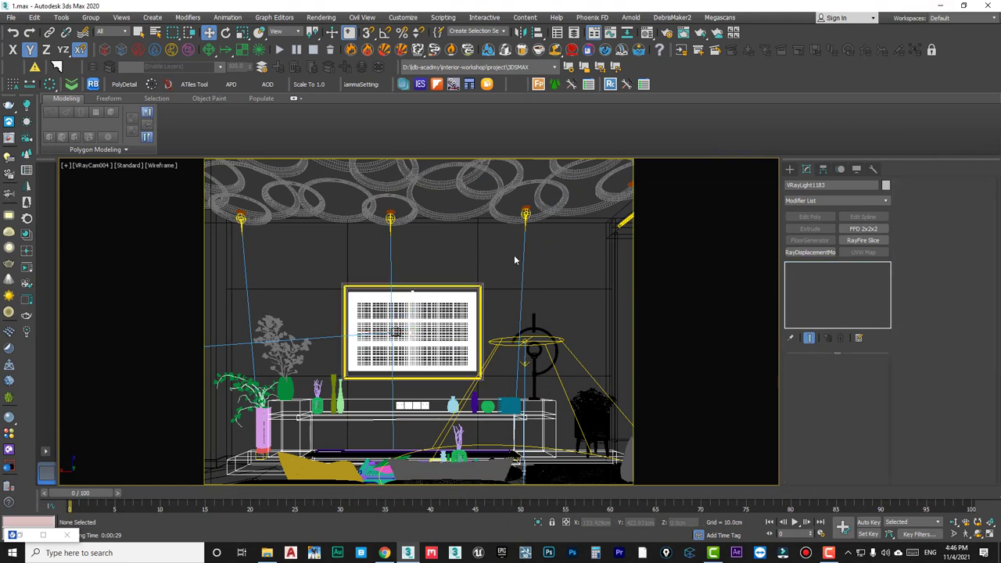
key(F3)
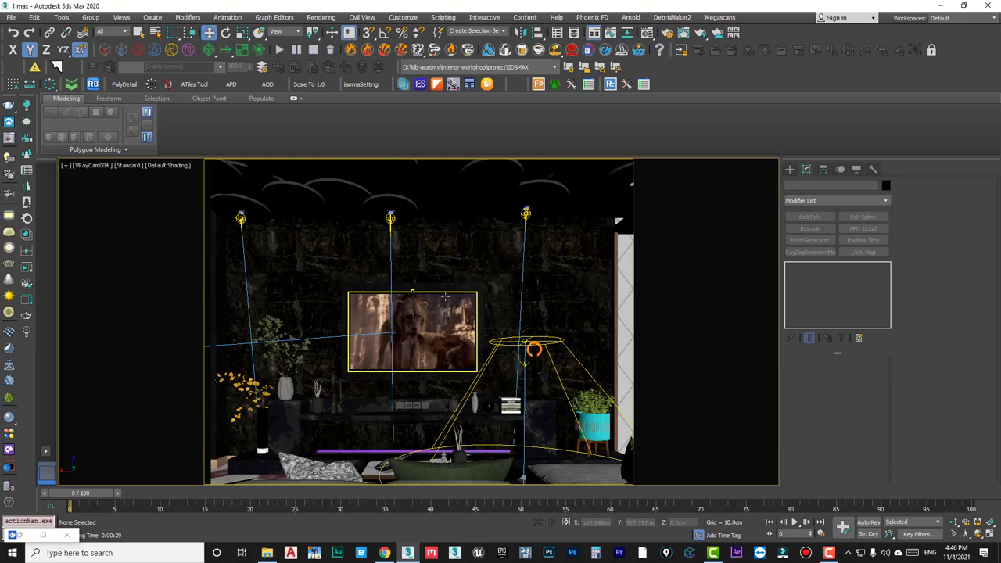
click(451, 313)
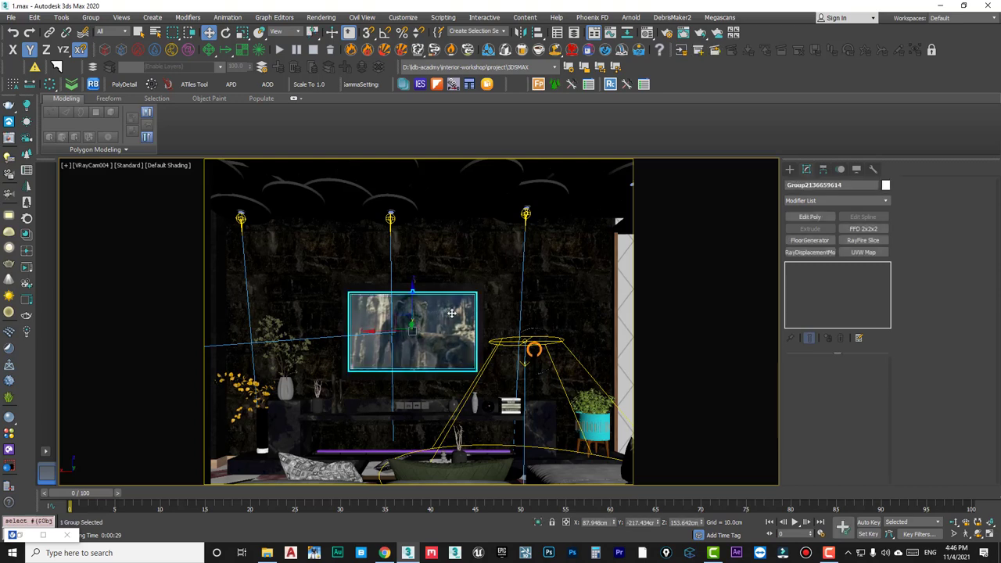
key(z)
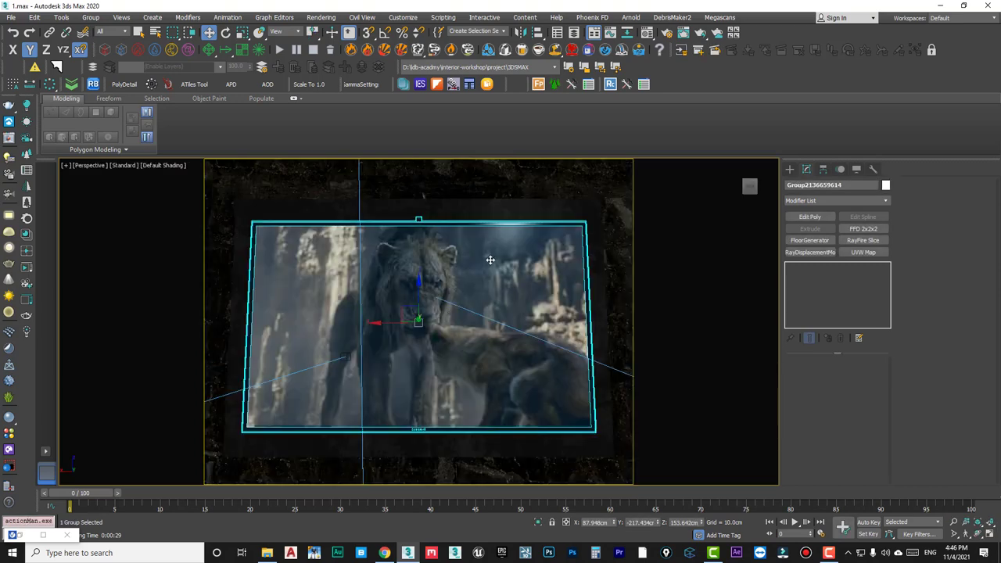
mouse_move(490, 260)
alt+middle_down()
mouse_move(413, 297)
mouse_move(481, 277)
mouse_move(392, 232)
alt+middle_up()
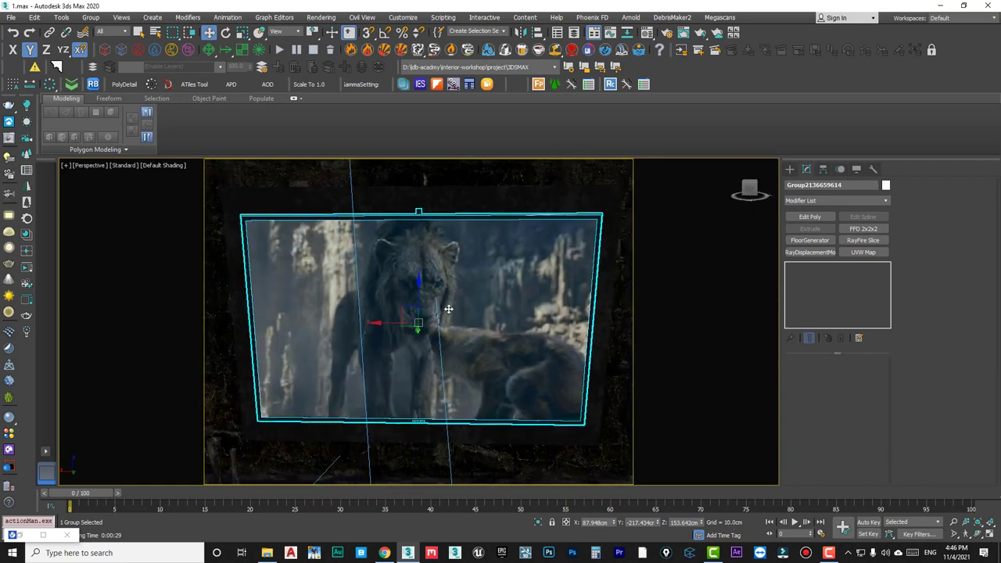
Eyedrop the TV screen's material into a free Material Editor slot and open its diffuse map.
key(m)
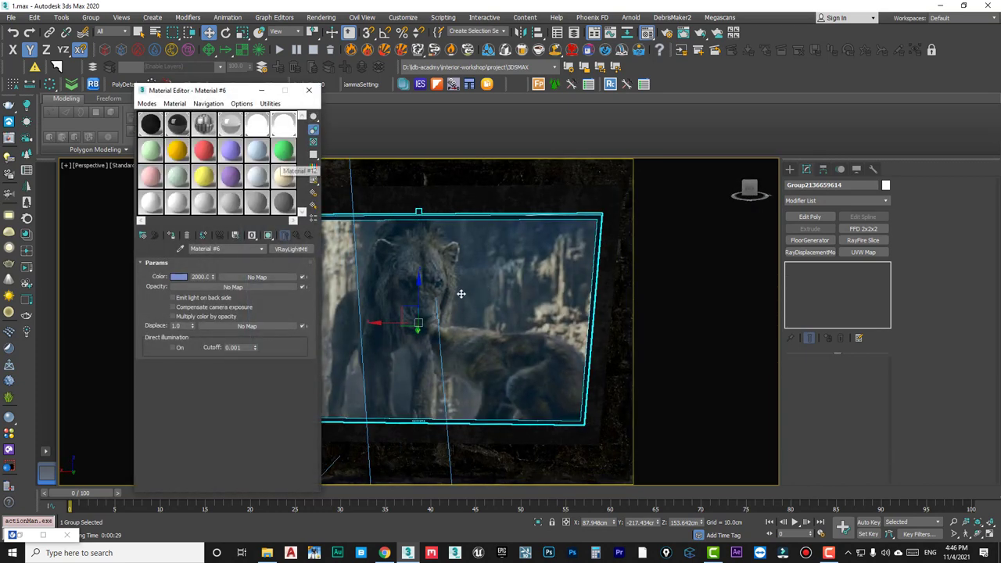
click(152, 150)
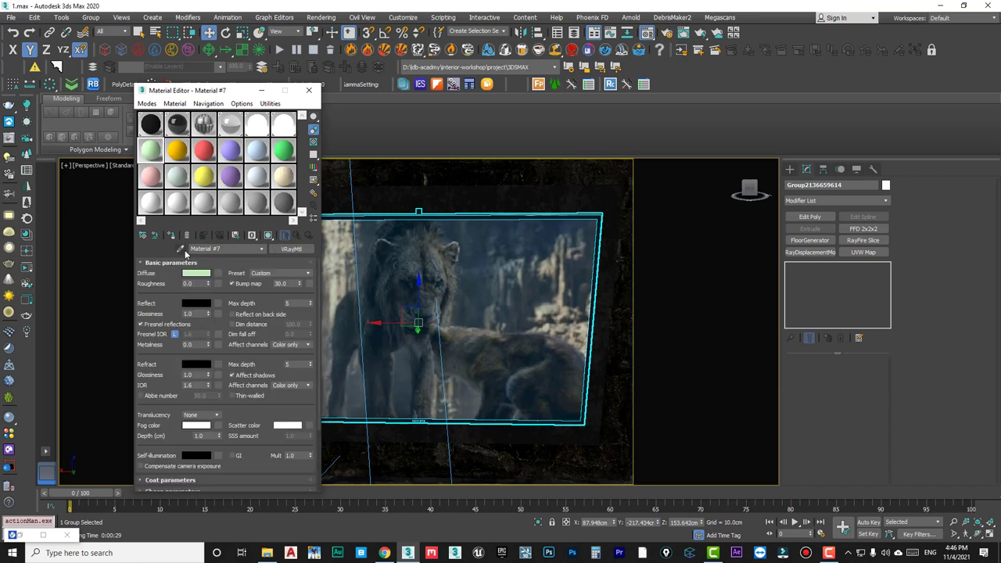
click(182, 249)
click(518, 316)
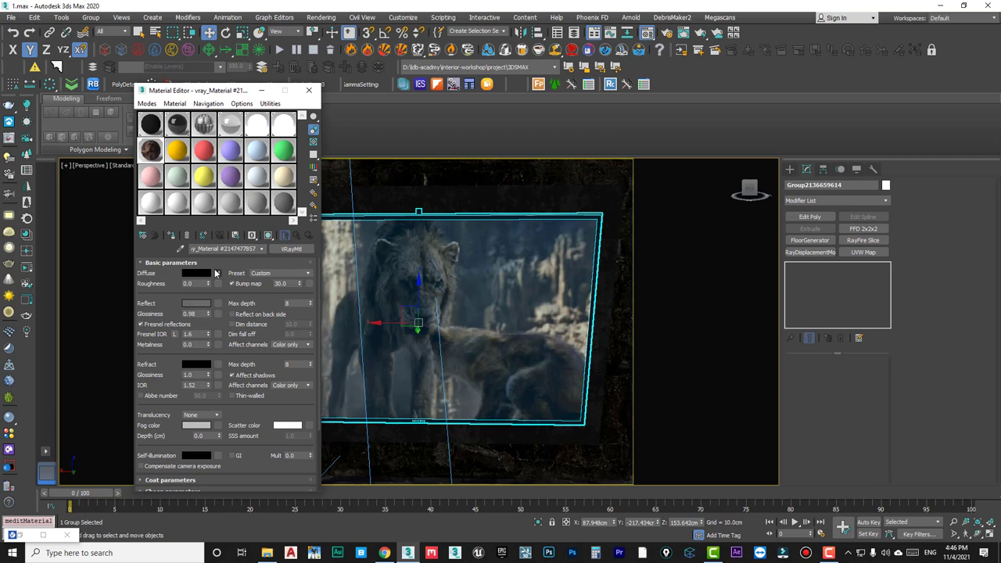
click(217, 273)
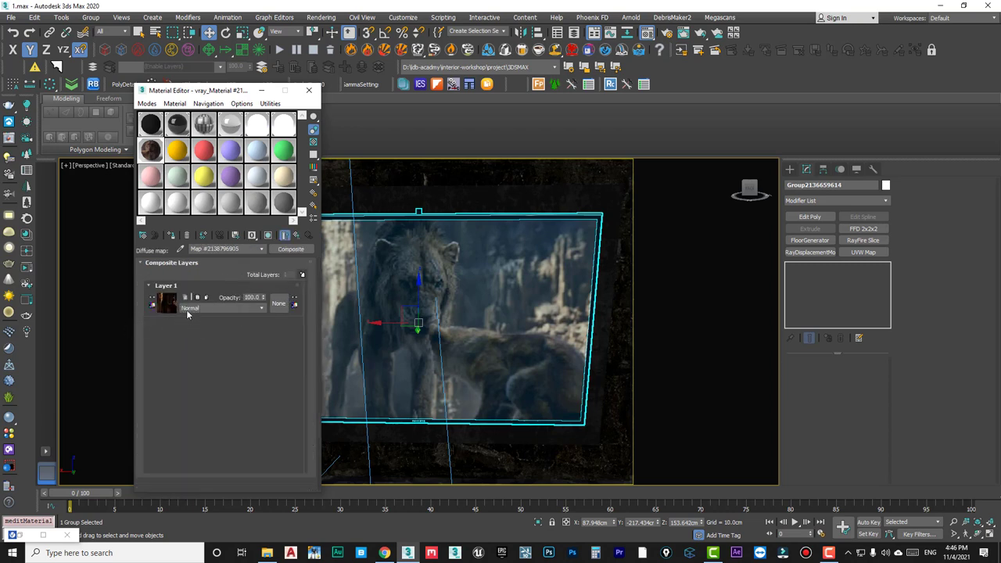
mouse_move(480, 266)
alt+middle_down()
mouse_move(398, 273)
mouse_move(508, 264)
mouse_move(425, 266)
mouse_move(480, 264)
mouse_move(459, 254)
mouse_move(467, 268)
mouse_move(499, 269)
alt+middle_up()
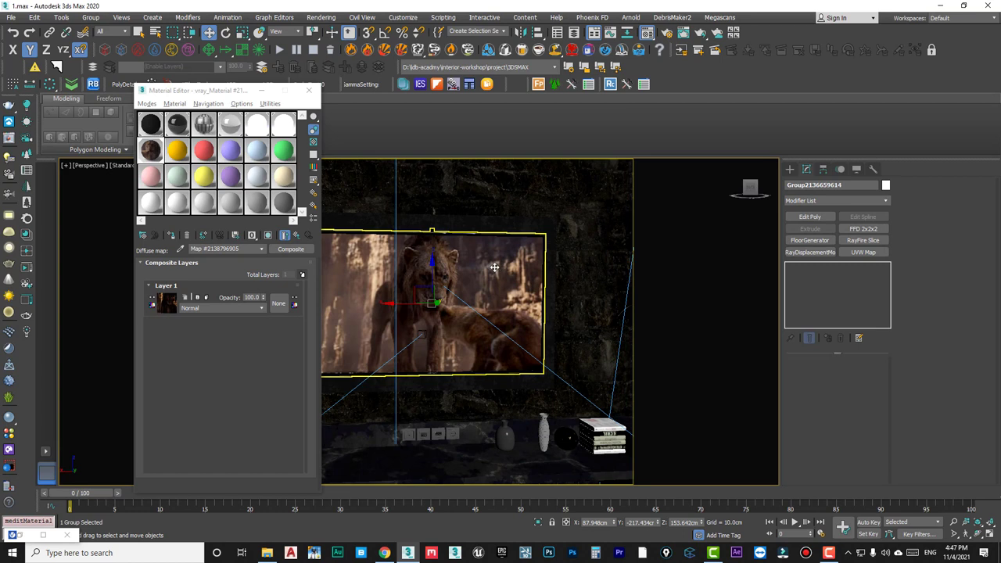
Rename the TV group to 'tv' and bring up Render Setup with F10.
click(494, 267)
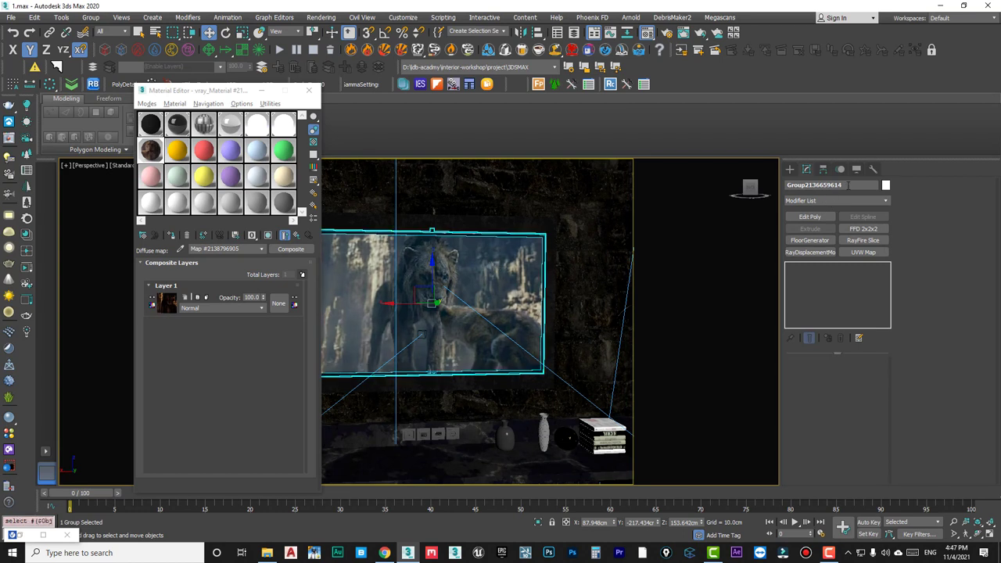
double_click(848, 186)
text(tv)
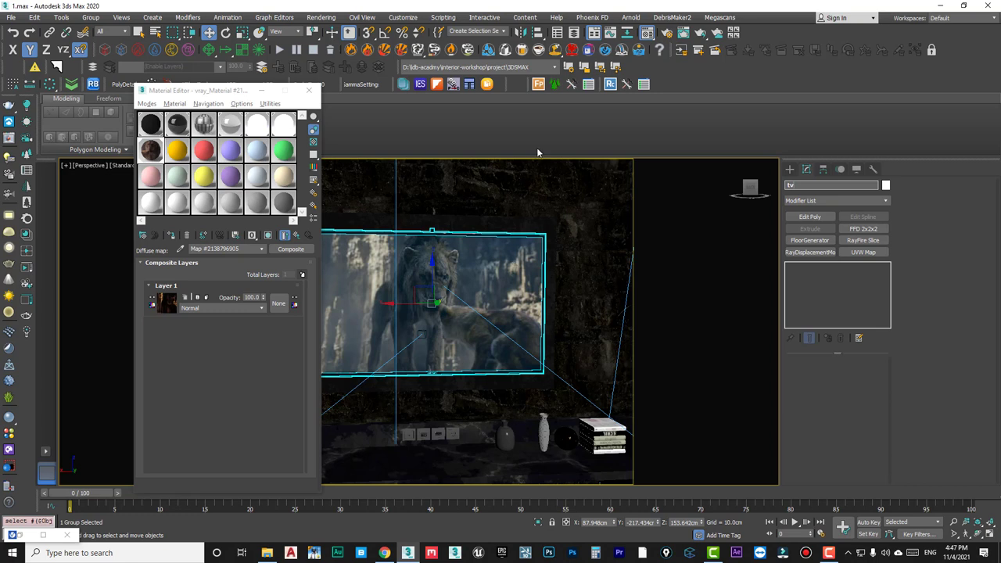
key(Return)
click(666, 32)
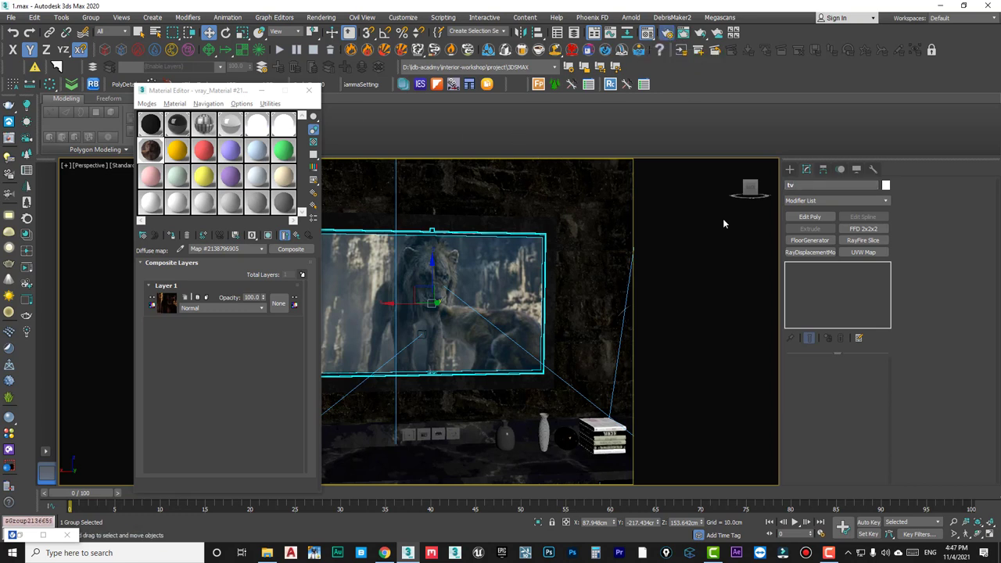
click(829, 553)
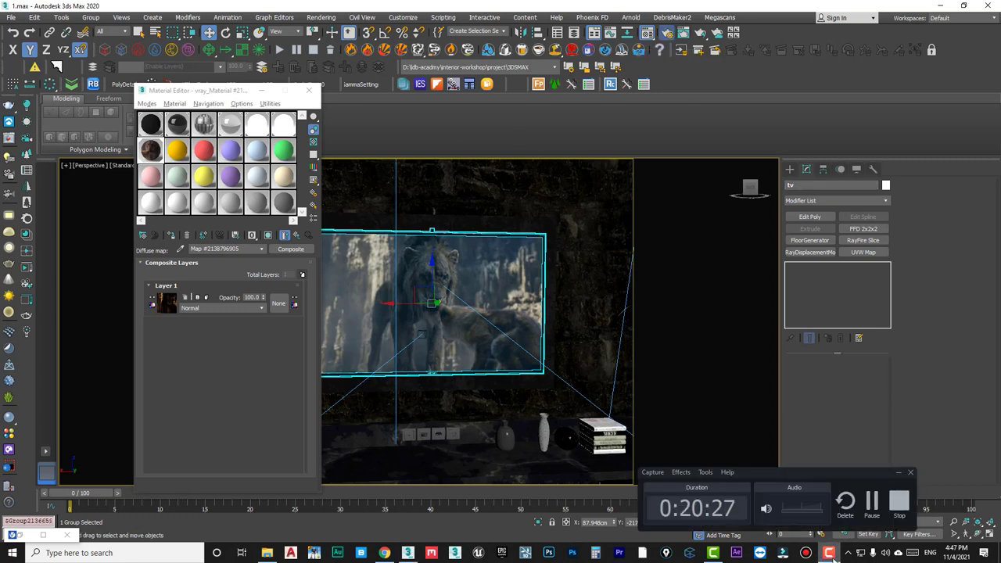
click(832, 554)
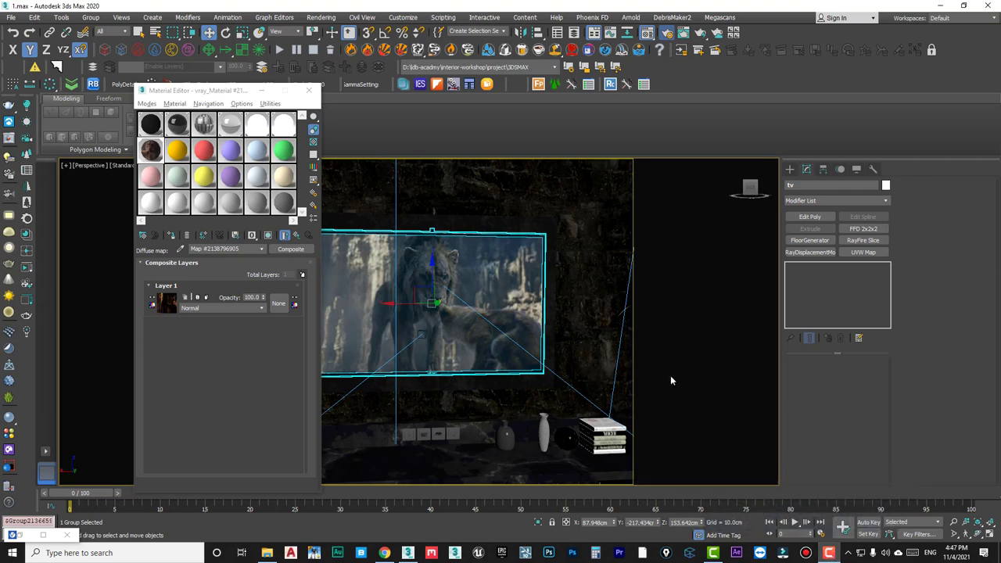
key(F10)
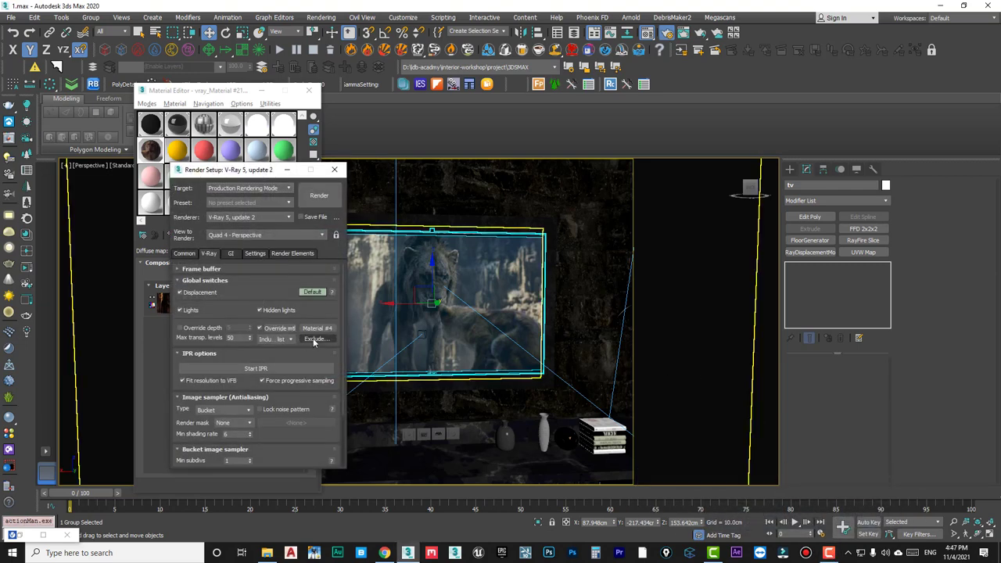
Add [tv] to the Override mtl exclude list in Global switches.
click(317, 339)
click(342, 212)
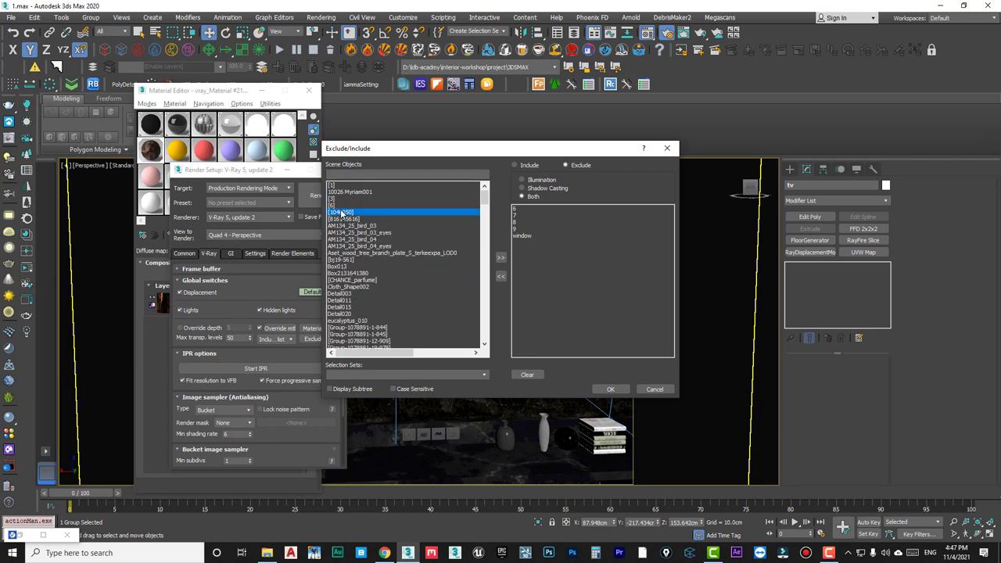
text([tv)
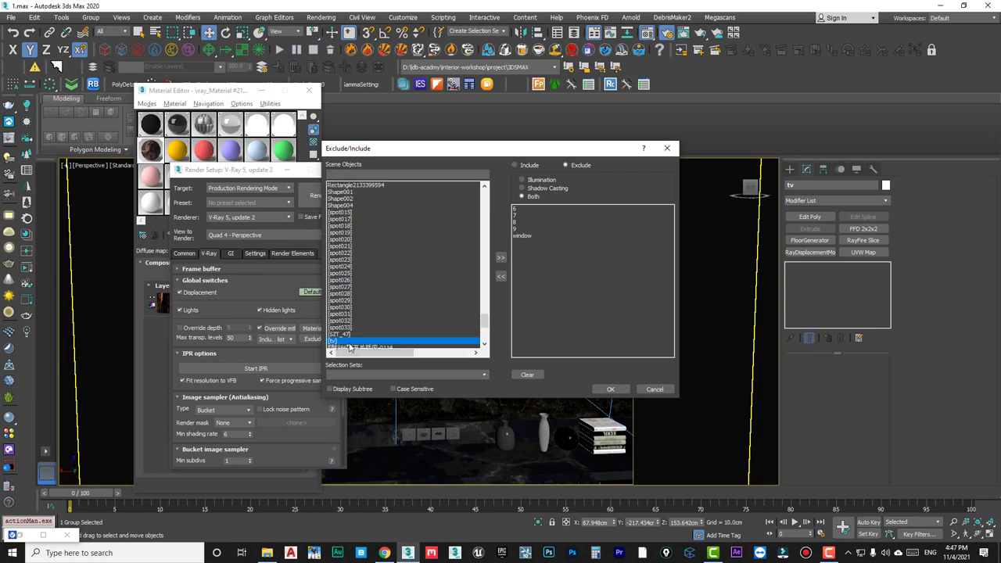
click(501, 257)
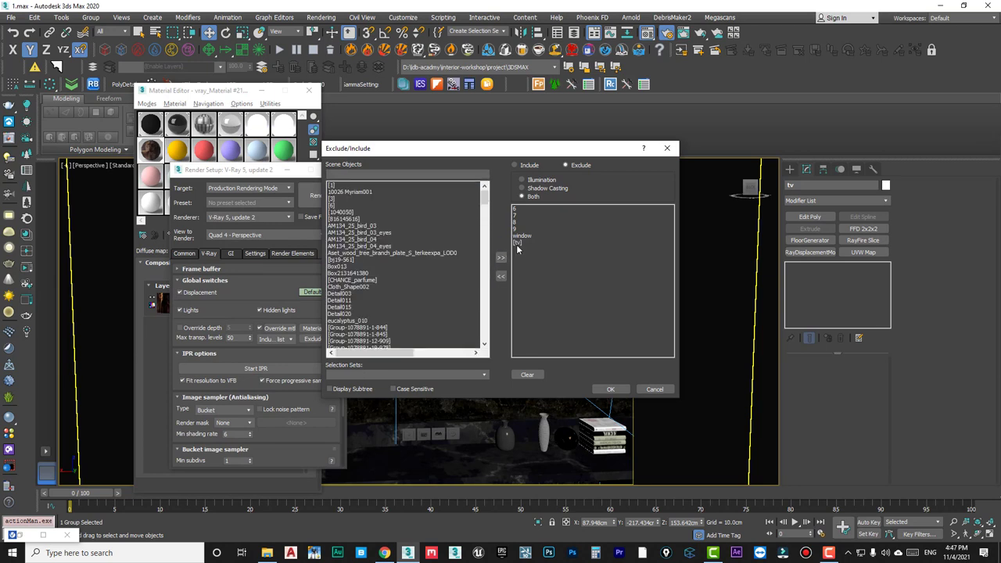
click(612, 389)
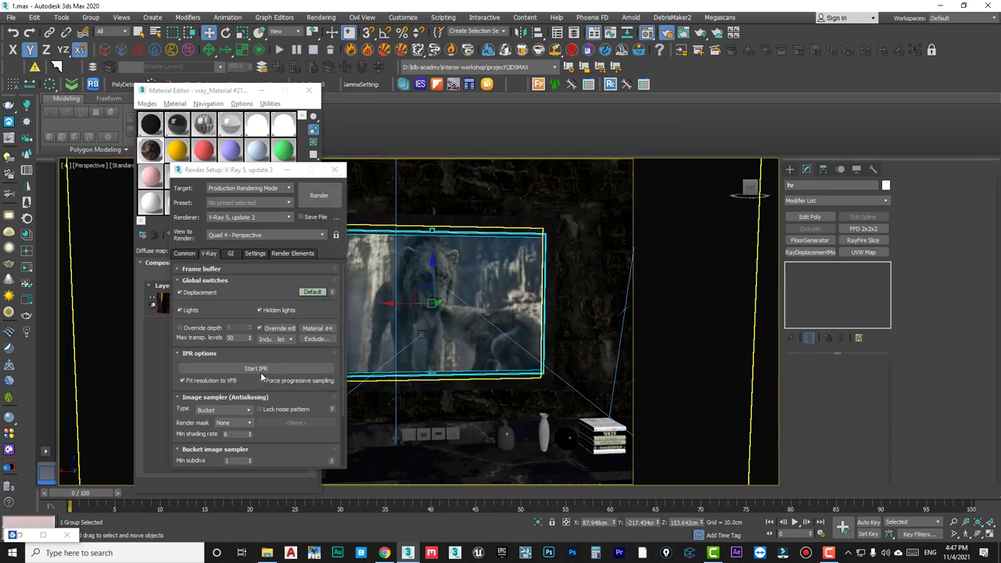
Render the VRayCam004 camera view.
key(c)
double_click(482, 219)
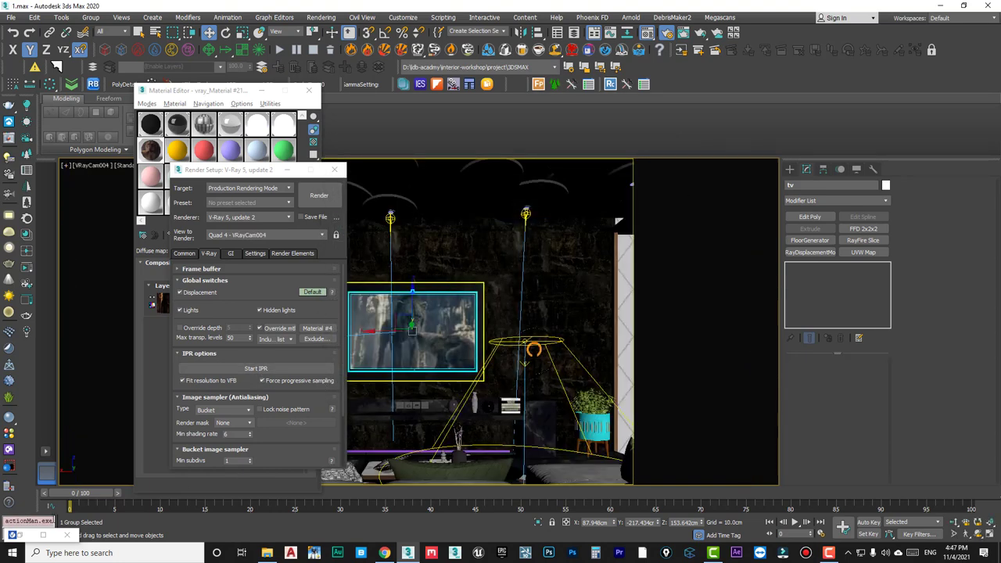
key(shift+q)
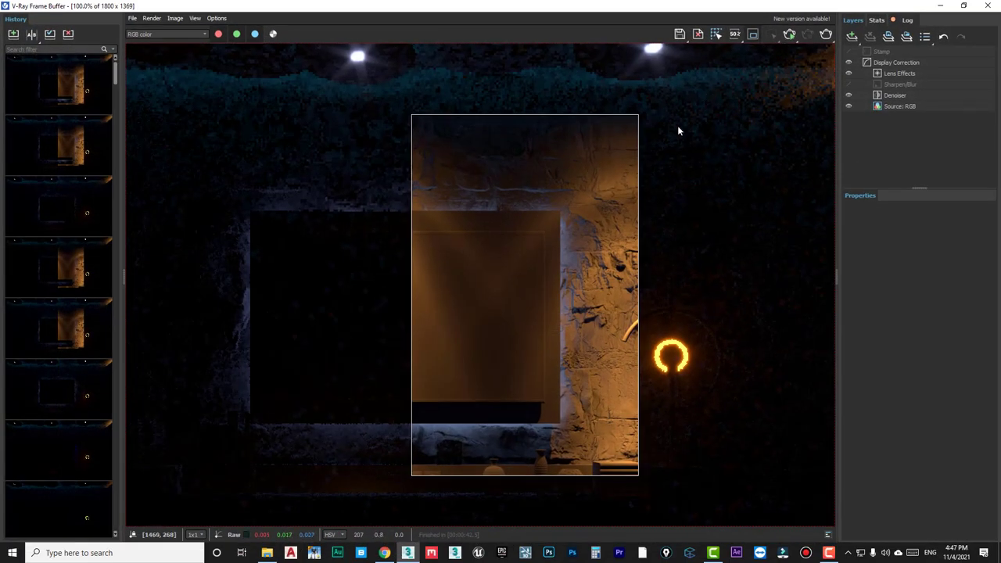
Draw a larger render region around the whole TV wall and re-render it, zooming to inspect.
drag(628, 123, 199, 470)
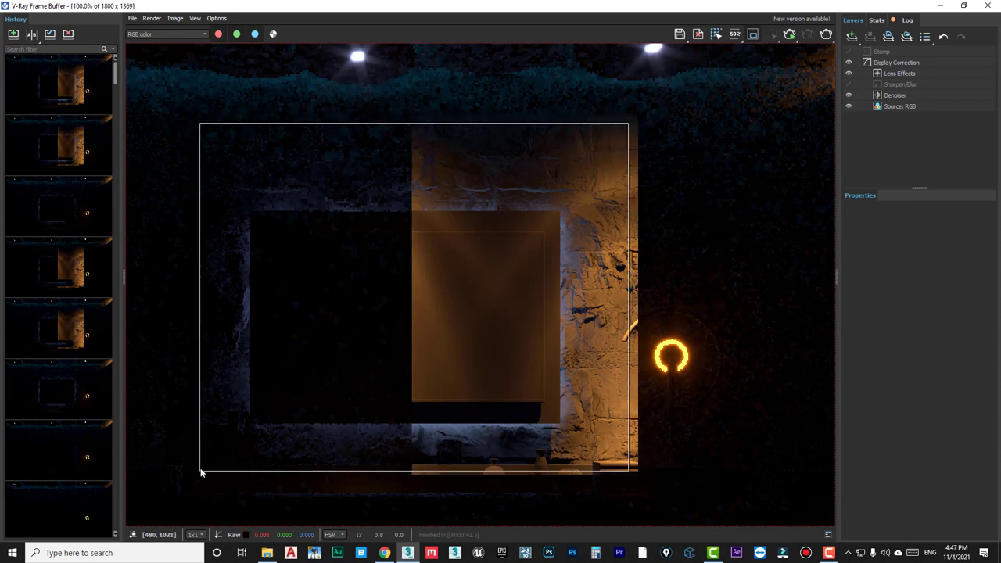
click(827, 36)
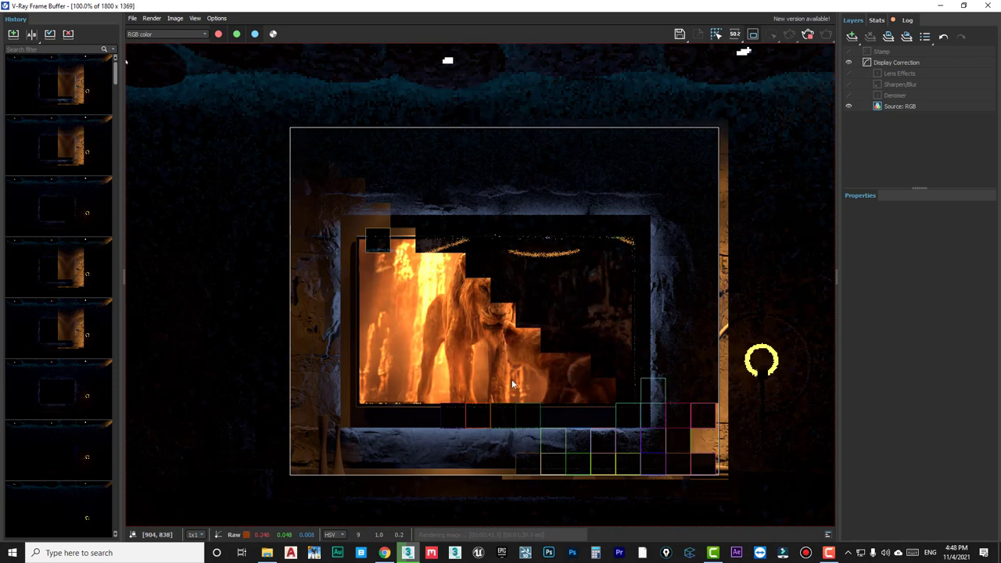
scroll(495, 282, up, 1)
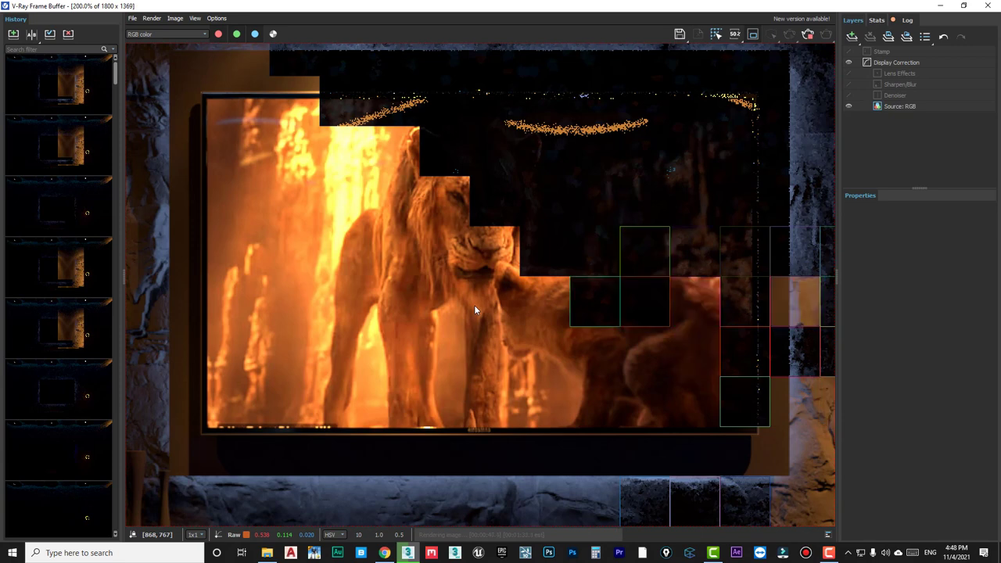
scroll(421, 298, down, 1)
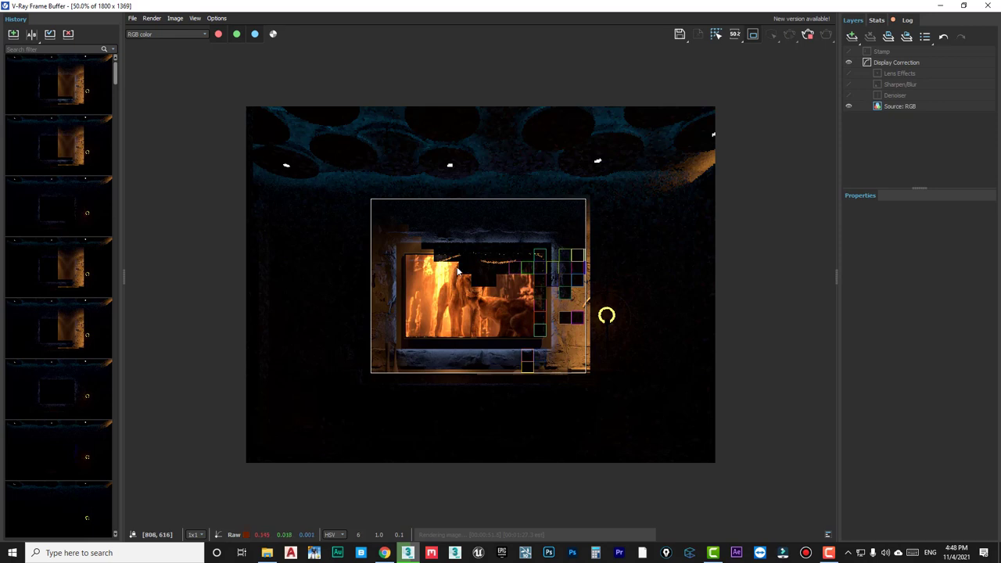
scroll(459, 272, up, 2)
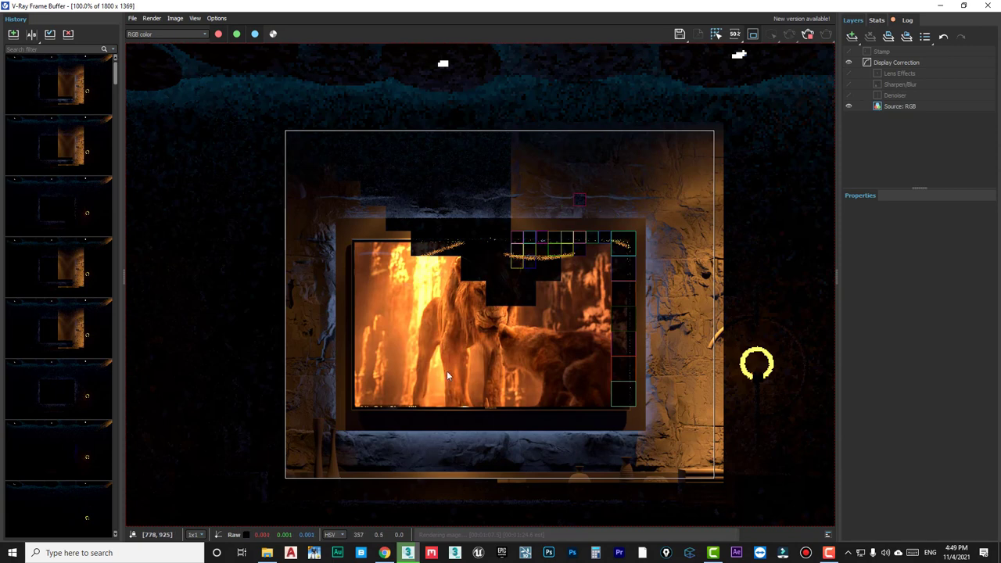
scroll(450, 312, down, 2)
scroll(451, 311, up, 2)
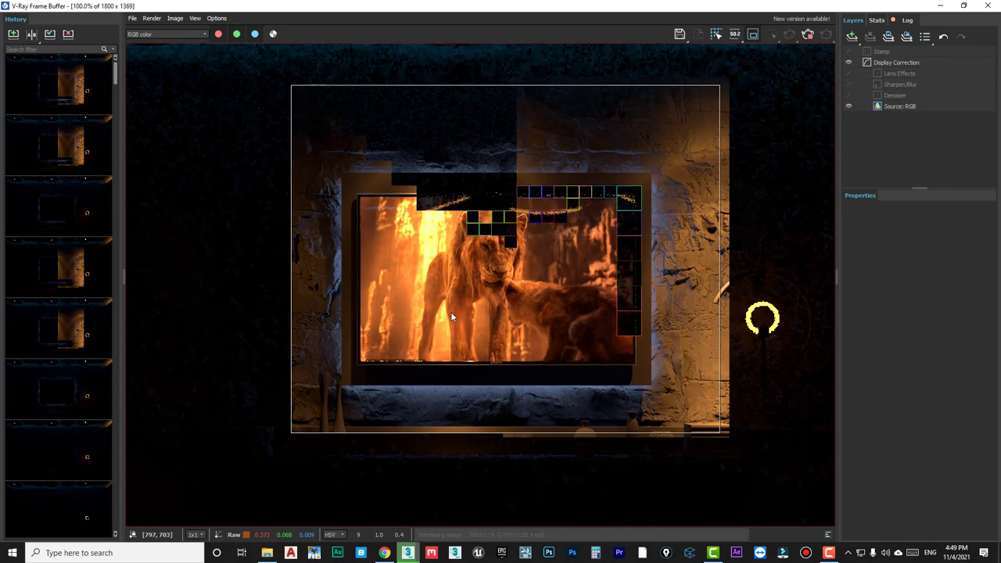
Select the left ceiling VRayIES light's target and raise it straight up along Z.
key(alt+Tab)
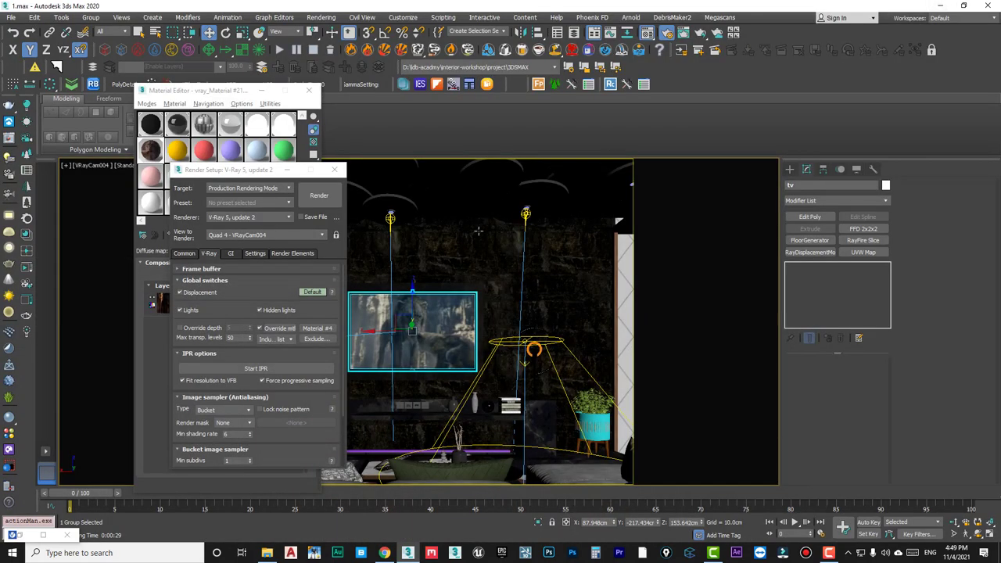
click(392, 221)
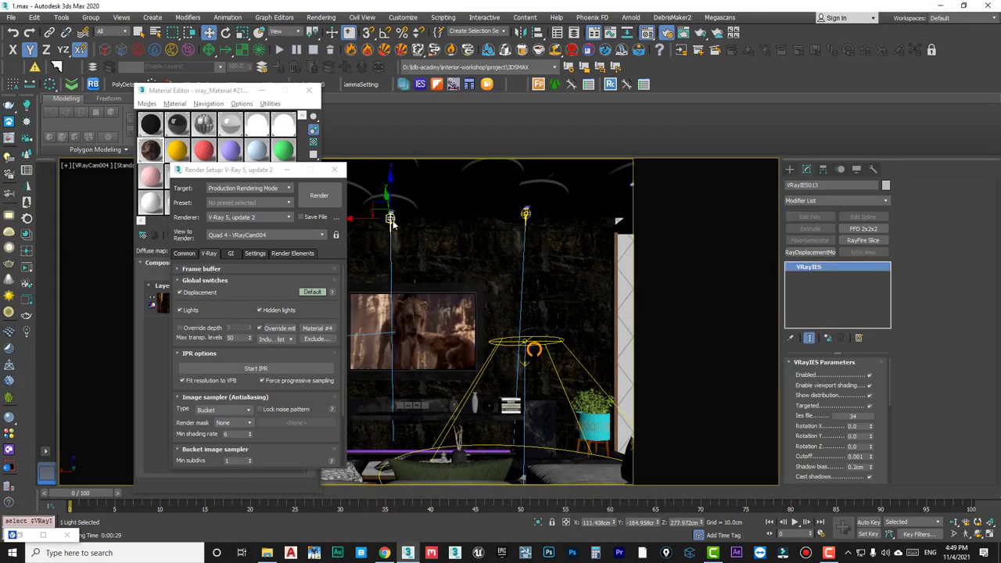
right_click(389, 222)
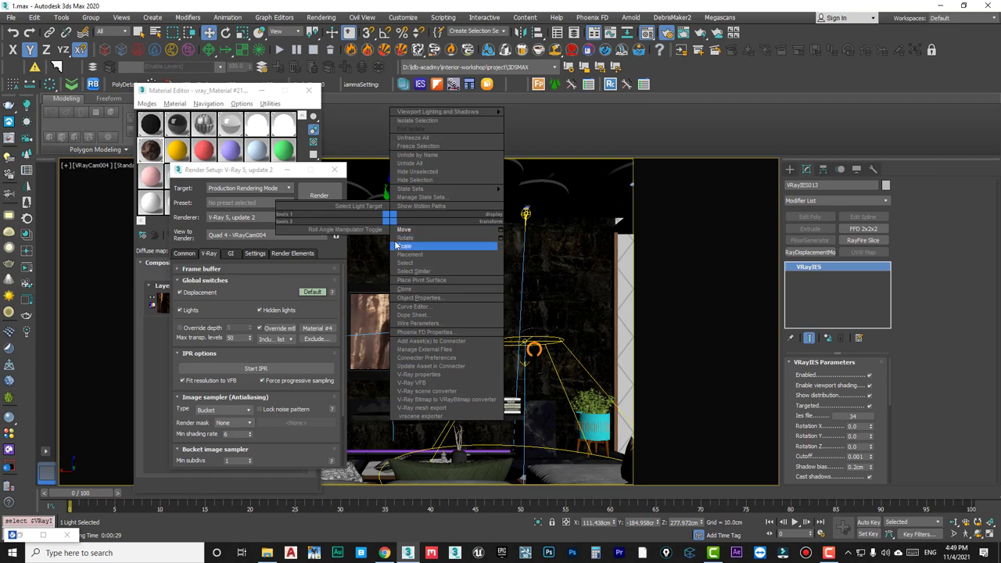
click(367, 206)
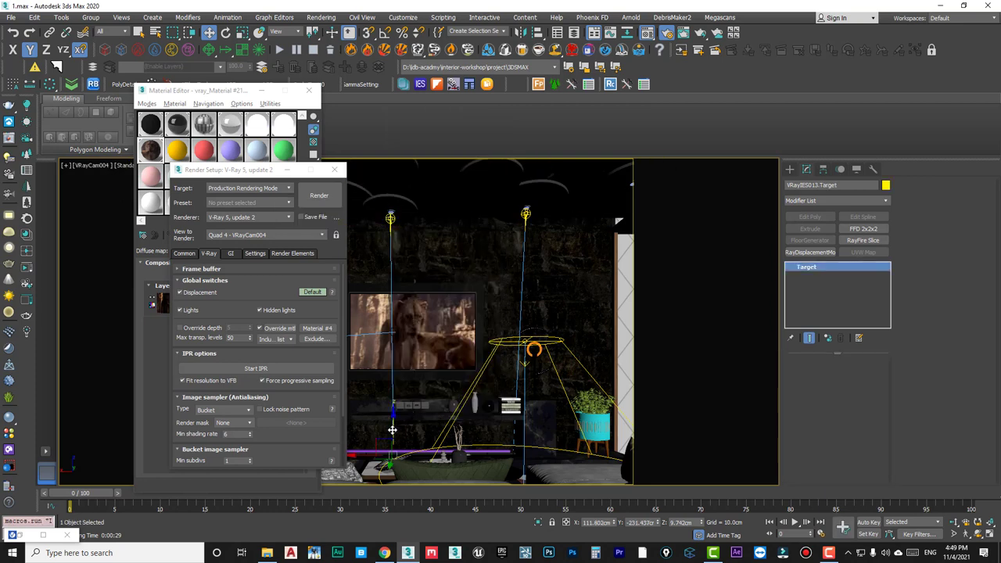
key(F7)
mouse_move(392, 430)
mouse_down()
mouse_move(395, 257)
mouse_move(389, 275)
mouse_up()
key(F6)
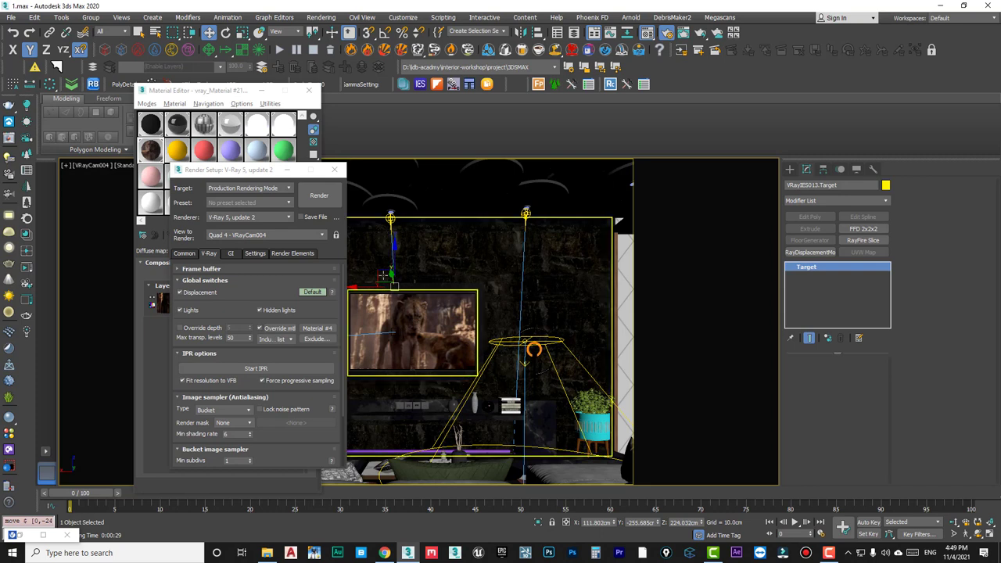
Check the light's aim in Perspective, undo a sideways shift, and return to VRayCam004.
key(p)
mouse_move(457, 308)
alt+middle_down()
mouse_move(395, 321)
mouse_move(423, 313)
mouse_move(417, 301)
mouse_move(434, 345)
alt+middle_up()
drag(432, 338, 402, 341)
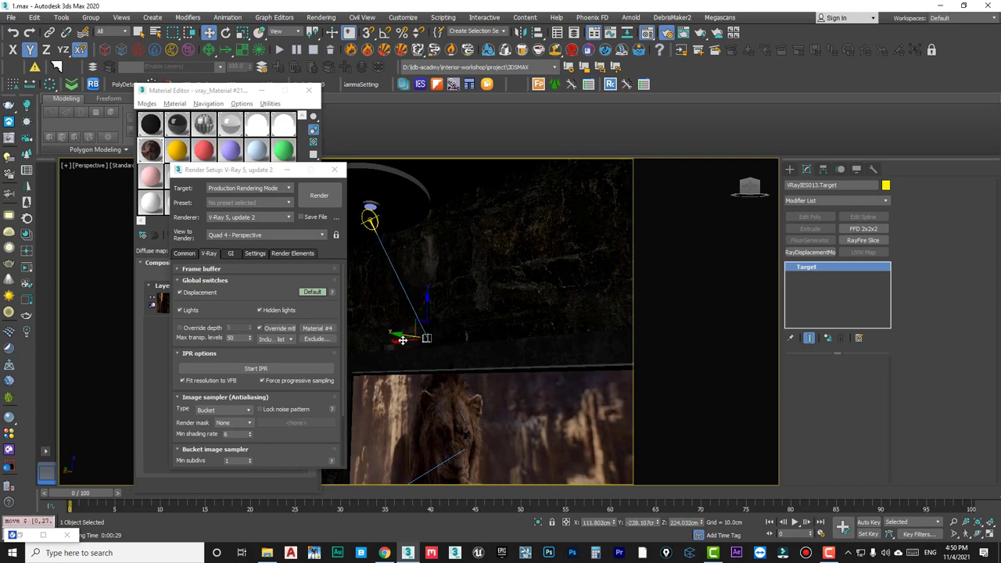
key(ctrl+z)
key(c)
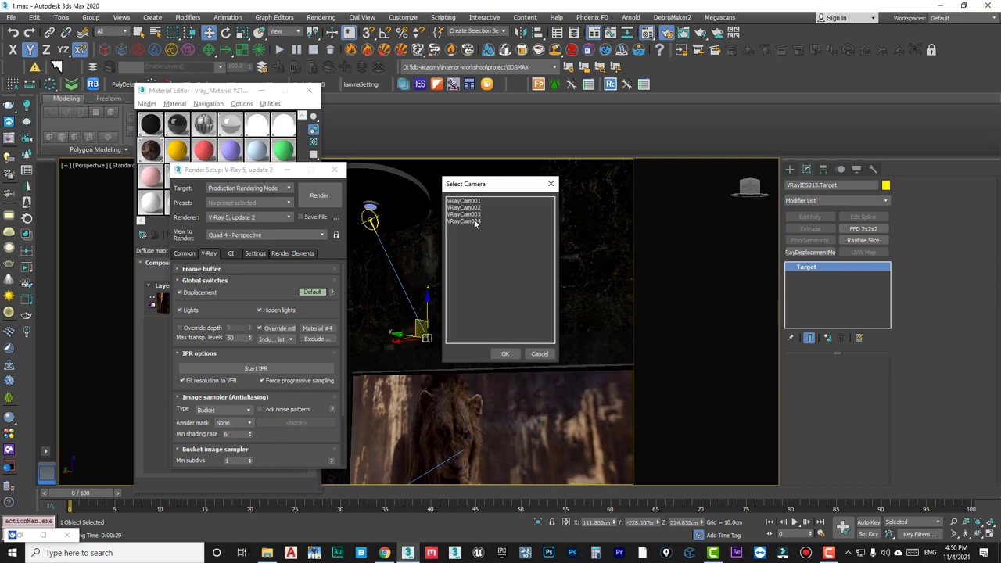
double_click(474, 222)
Re-render the region in the frame buffer with the re-aimed IES light.
click(43, 536)
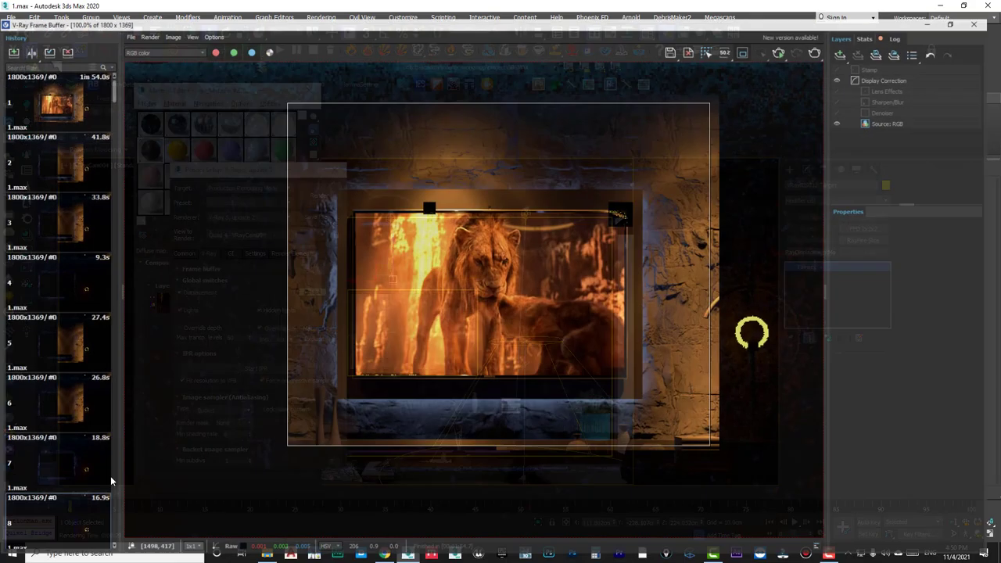
click(826, 35)
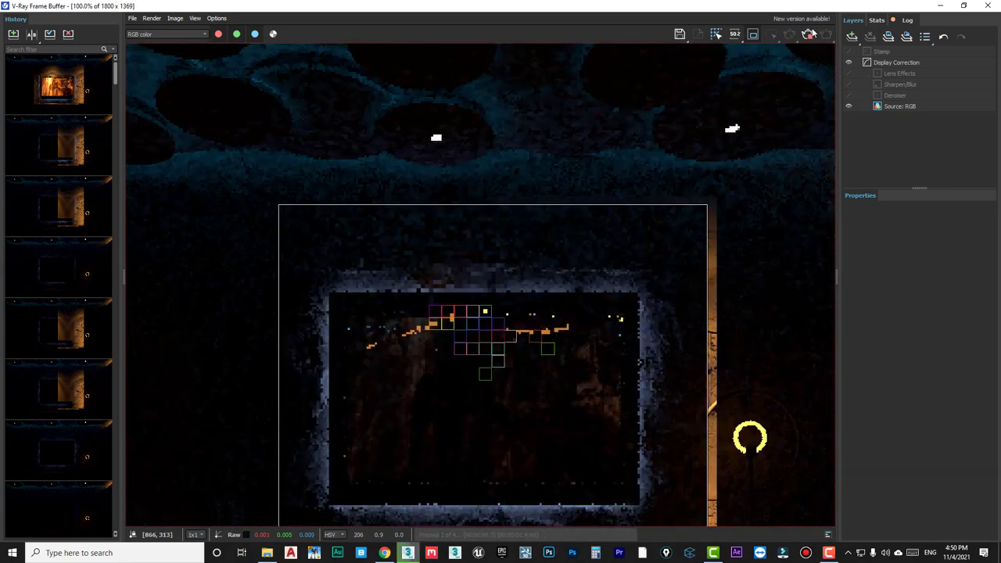
Lower the IES target slightly and drop VRayIES013's intensity from 181245 to about 72498 lm.
click(943, 6)
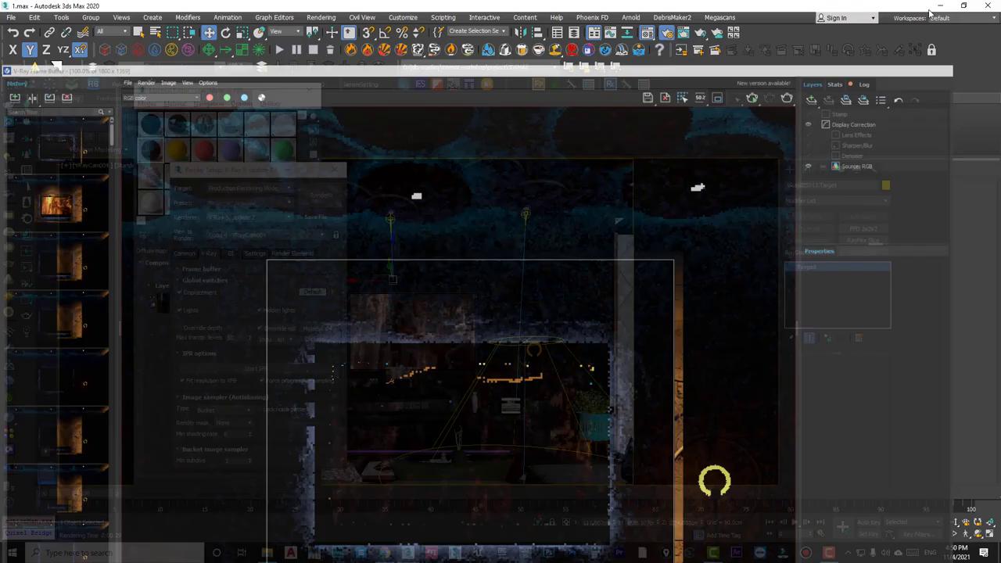
drag(455, 237, 457, 231)
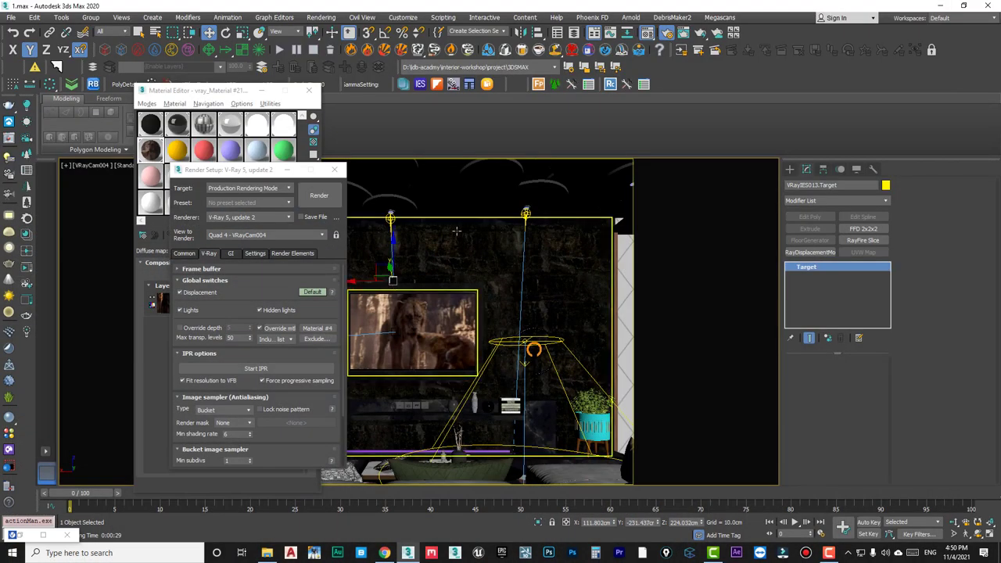
click(391, 219)
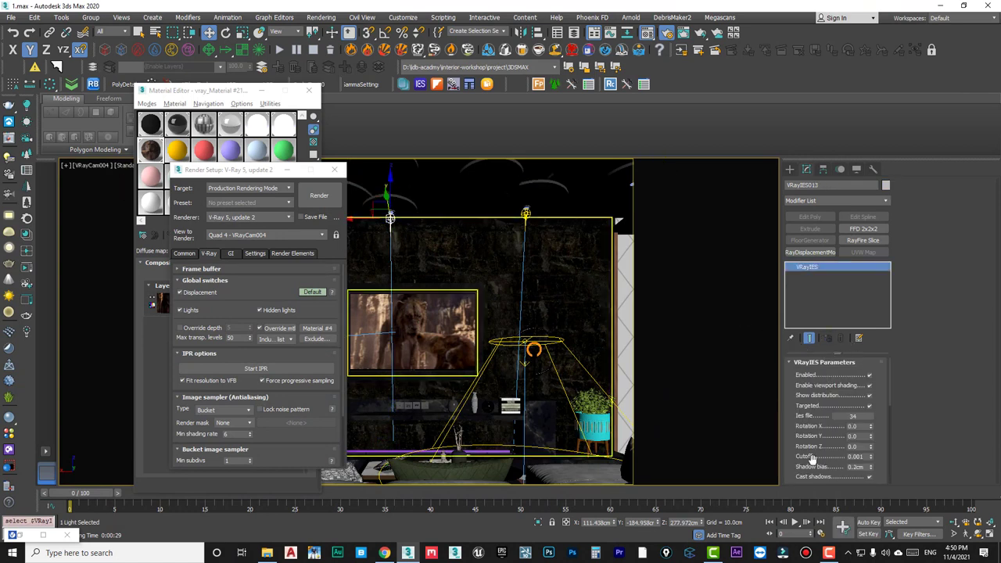
scroll(813, 454, down, 2)
scroll(822, 446, down, 2)
scroll(830, 438, down, 2)
scroll(841, 429, down, 2)
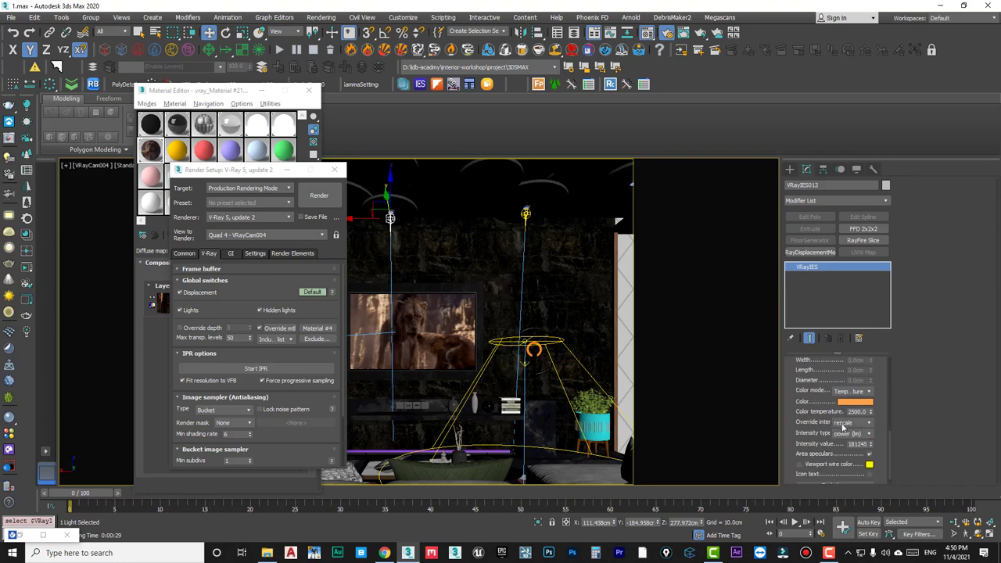
scroll(828, 435, down, 1)
drag(874, 436, 871, 450)
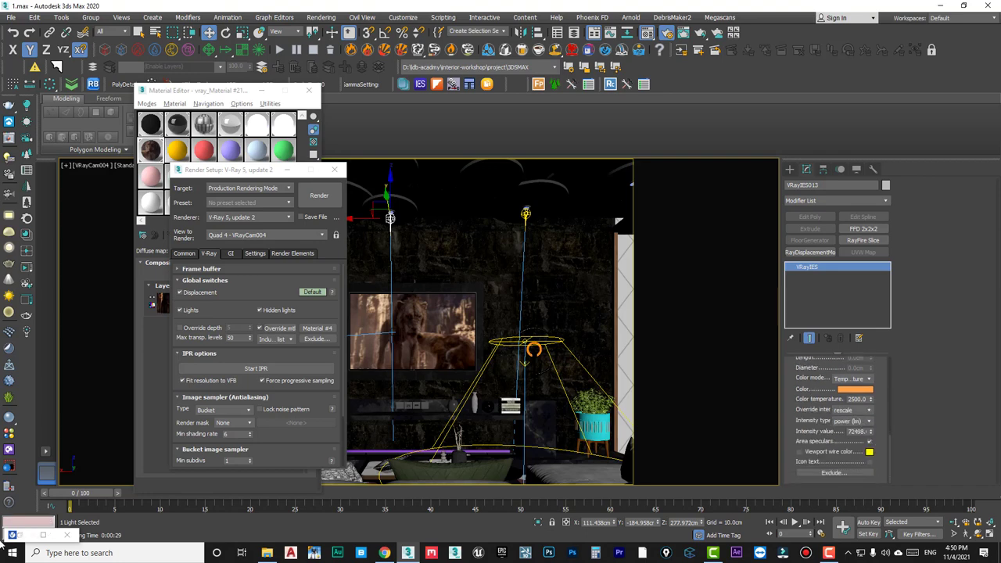
click(23, 534)
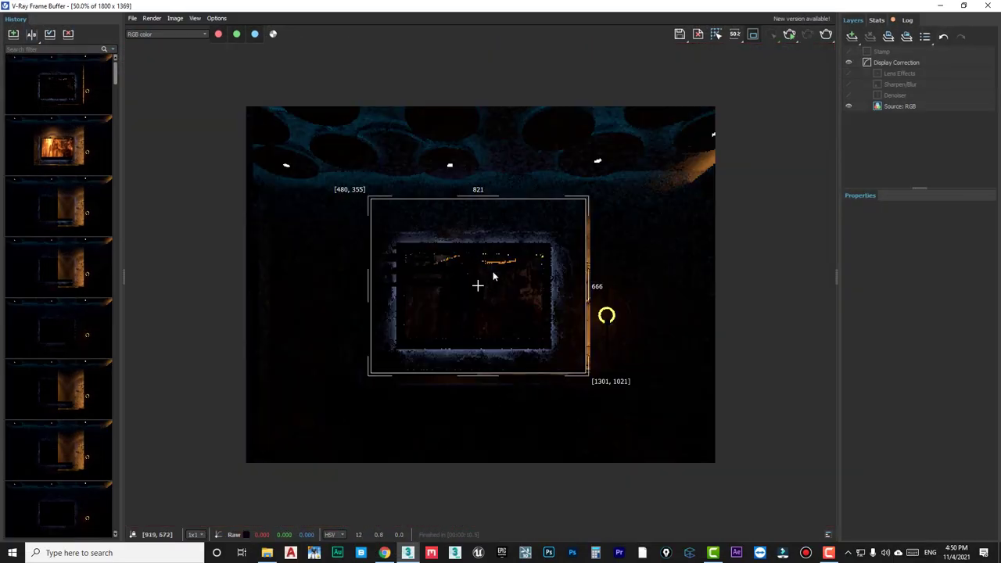
Render the dimmed-light region, A/B-compare it with history render 3, then hide the frame buffer.
scroll(493, 276, up, 1)
click(826, 35)
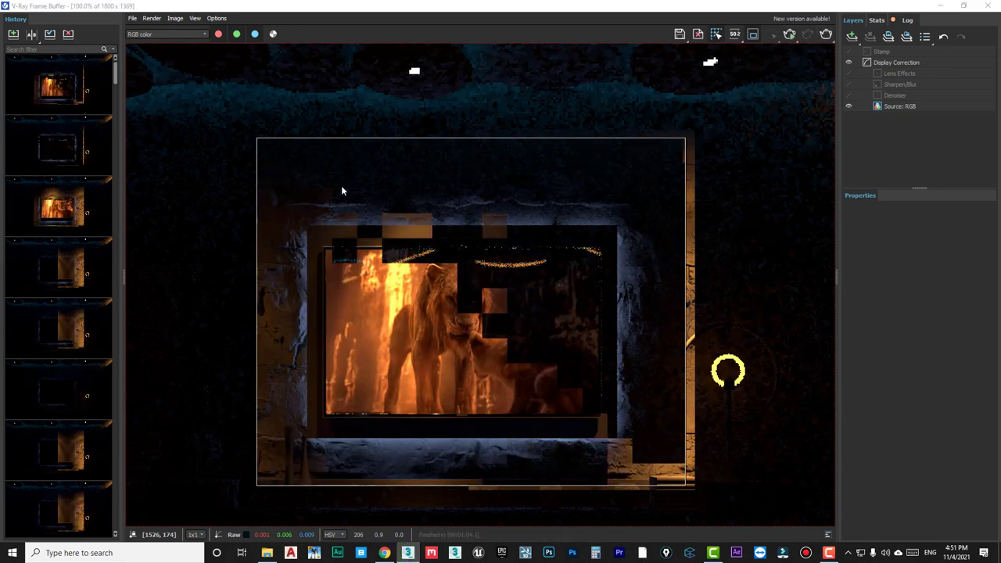
click(31, 34)
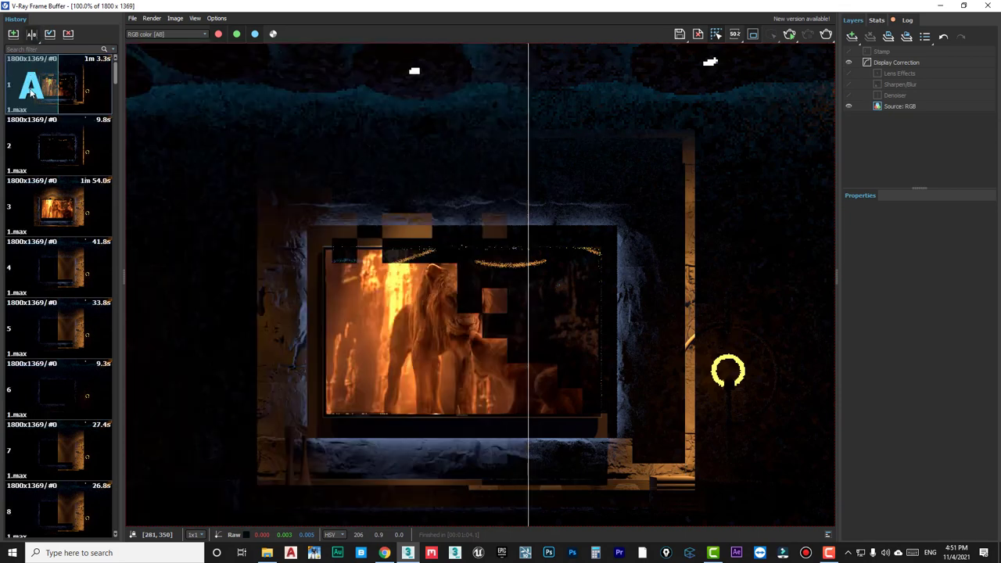
click(85, 207)
mouse_move(525, 344)
mouse_down()
mouse_move(310, 356)
mouse_move(496, 359)
mouse_move(306, 351)
mouse_move(514, 350)
mouse_move(320, 358)
mouse_move(517, 361)
mouse_up()
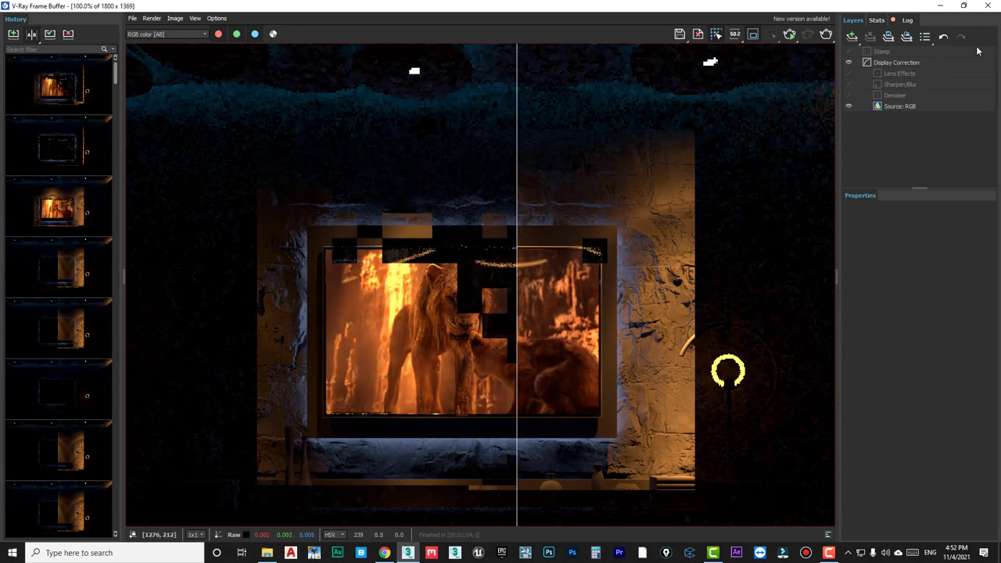
click(31, 36)
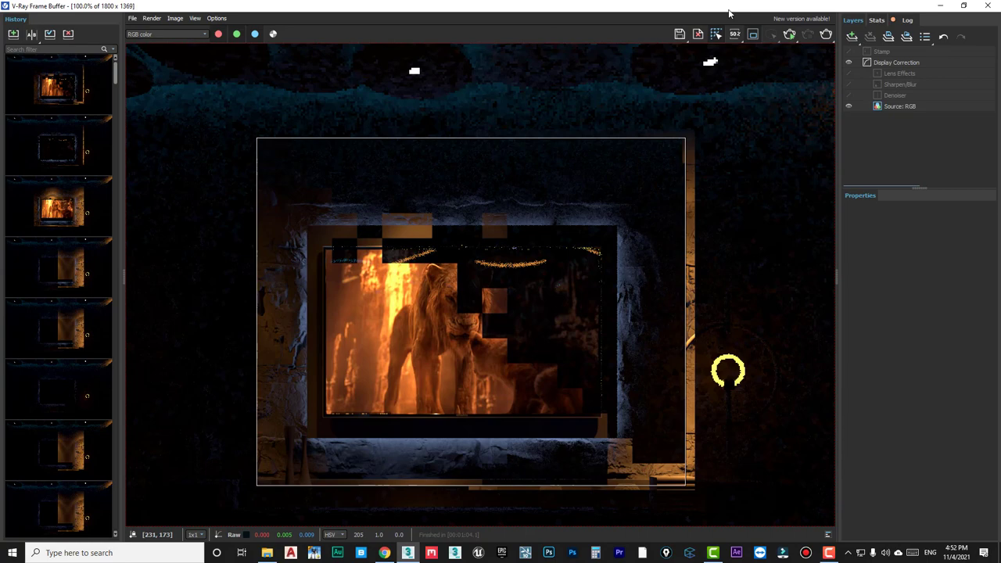
click(942, 7)
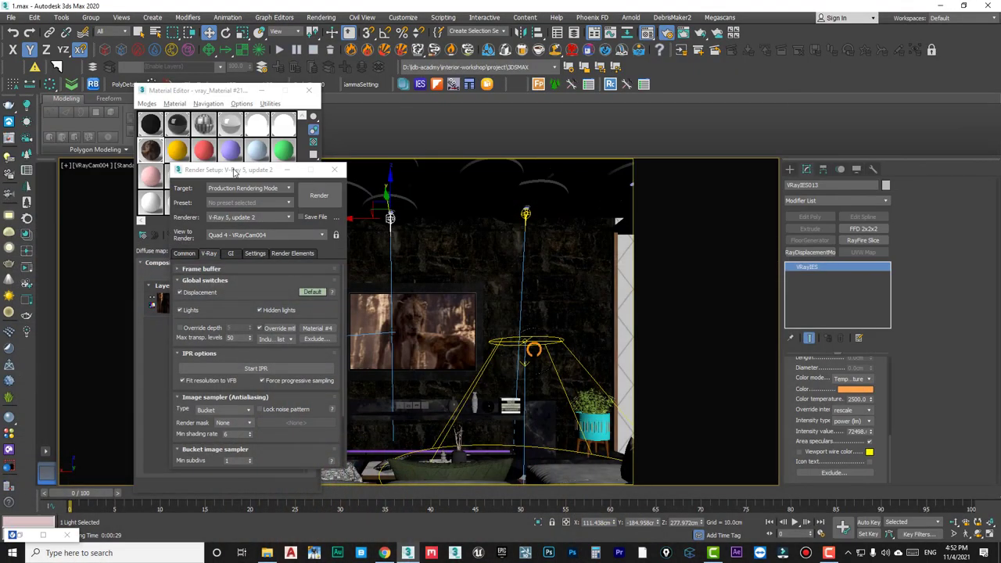
Enable cropping on the TV's lion bitmap, trimming its bottom edge in the preview.
drag(234, 171, 495, 162)
click(170, 309)
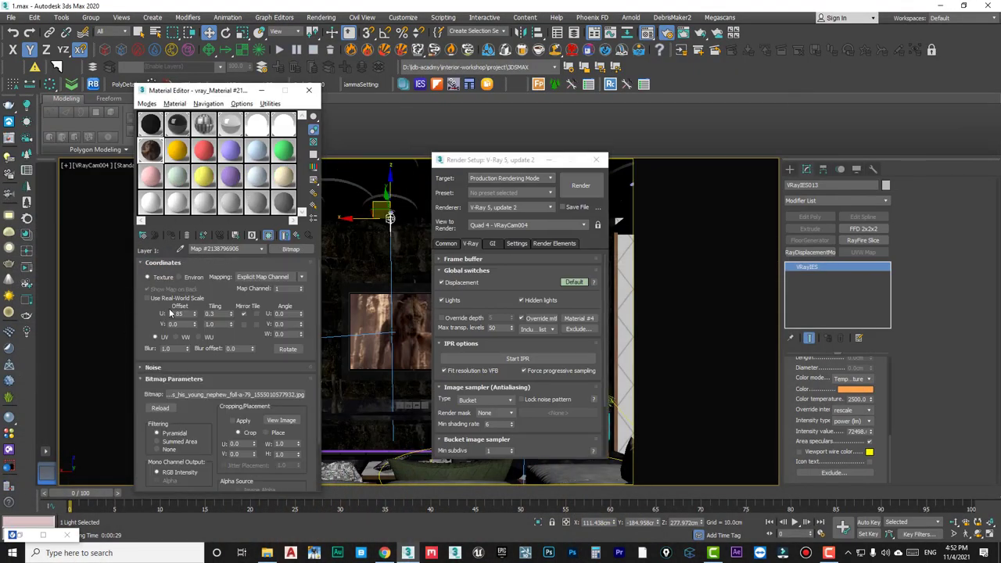
click(286, 422)
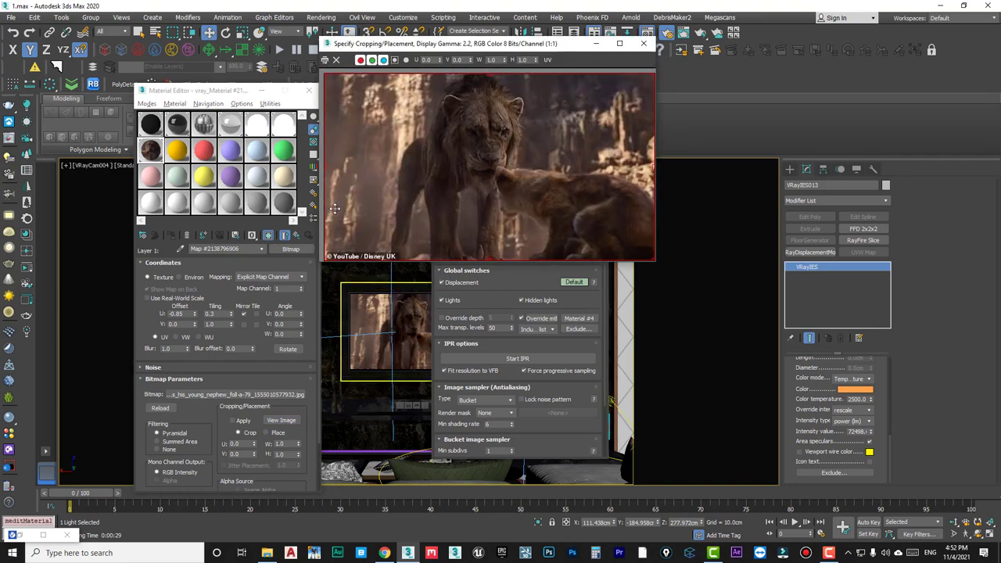
click(234, 422)
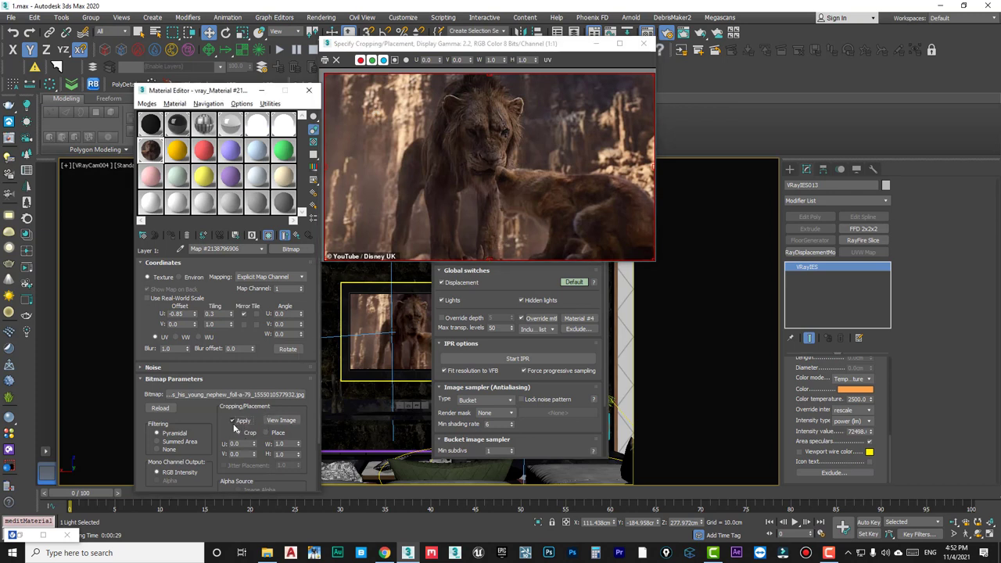
drag(488, 258, 488, 252)
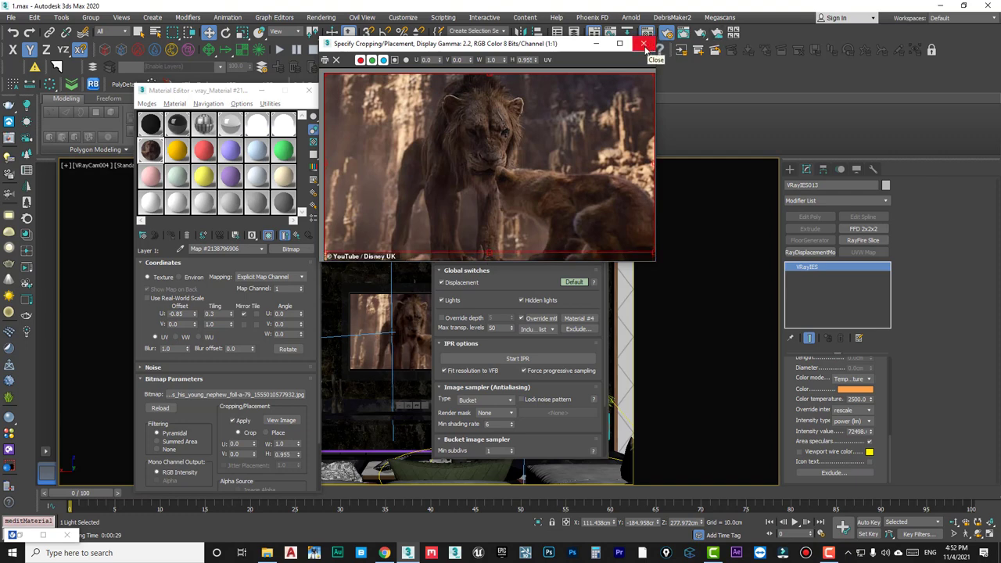
click(644, 44)
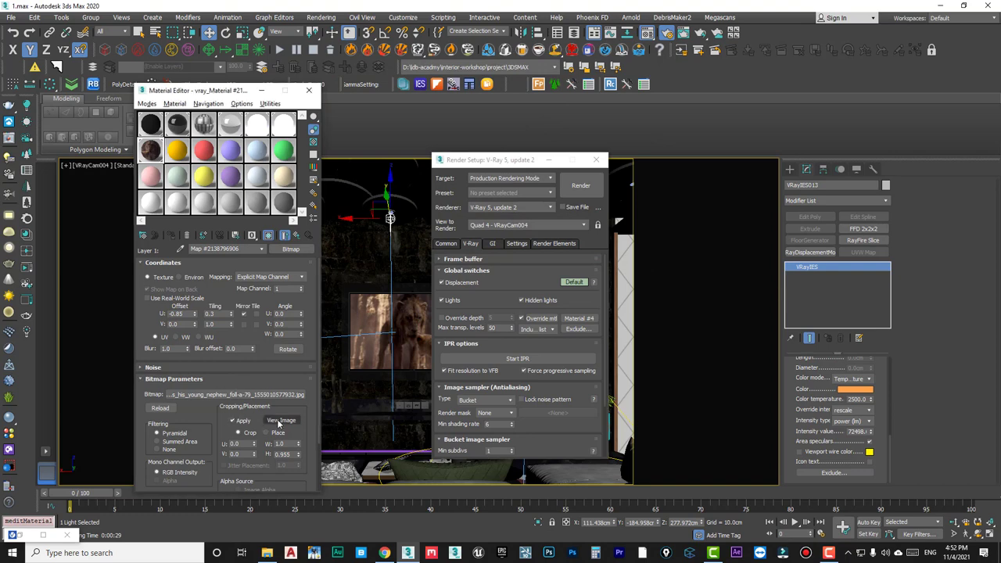
Toggle the lion image crop off and on to compare, leaving it applied at H 0.955.
click(280, 421)
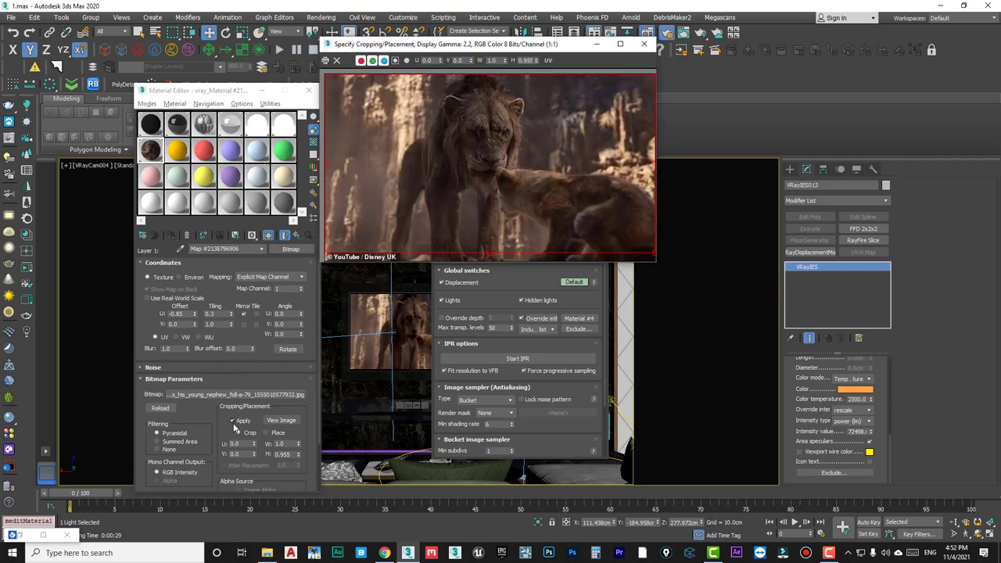
click(233, 423)
click(233, 423)
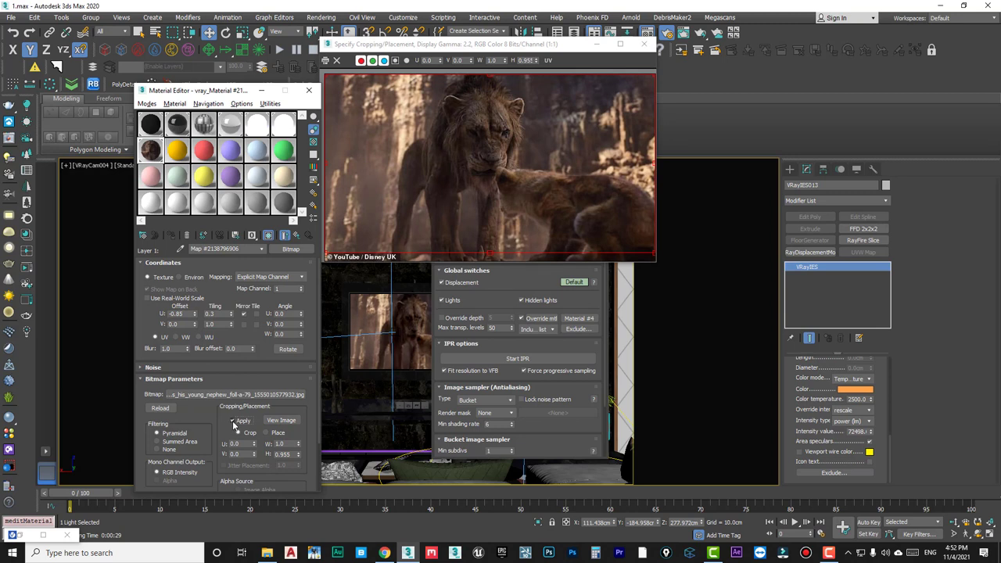
click(233, 423)
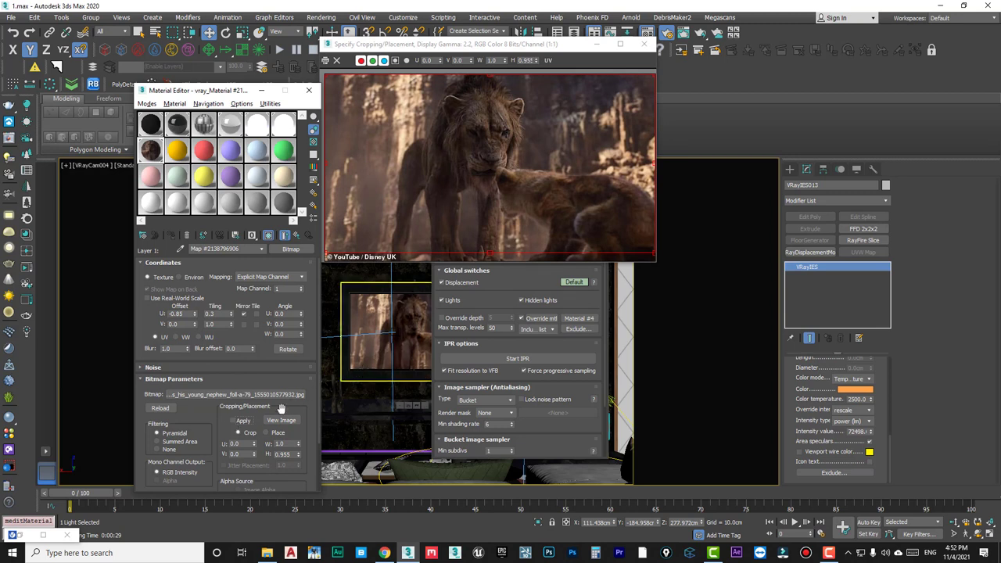
click(234, 422)
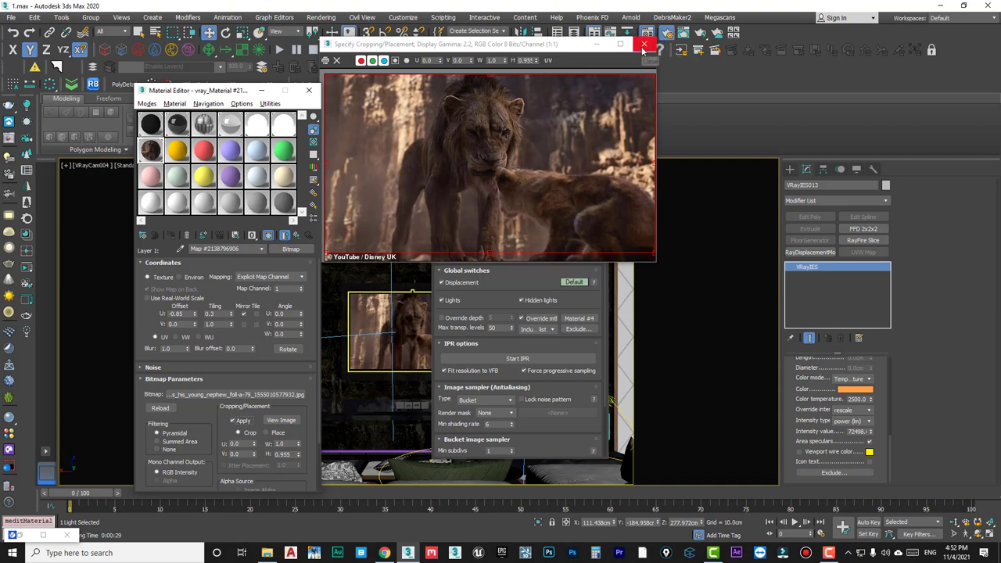
click(644, 46)
mouse_move(419, 331)
alt+middle_down()
mouse_move(449, 328)
mouse_move(407, 409)
mouse_move(399, 266)
mouse_move(435, 270)
alt+middle_up()
Nudge the TV's mesh light slightly along Y.
alt+middle_drag(447, 221, 470, 312)
click(470, 313)
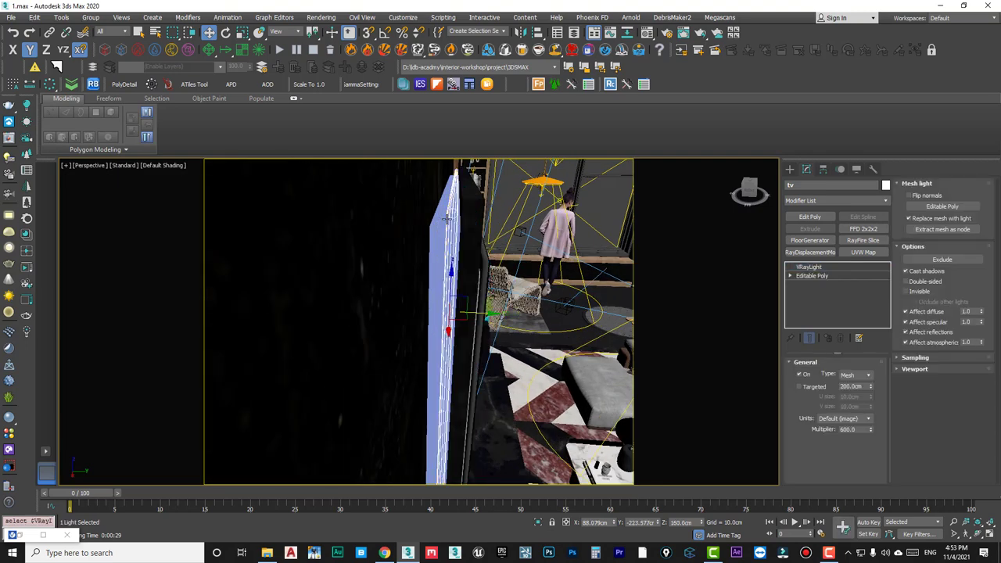
drag(472, 313, 472, 314)
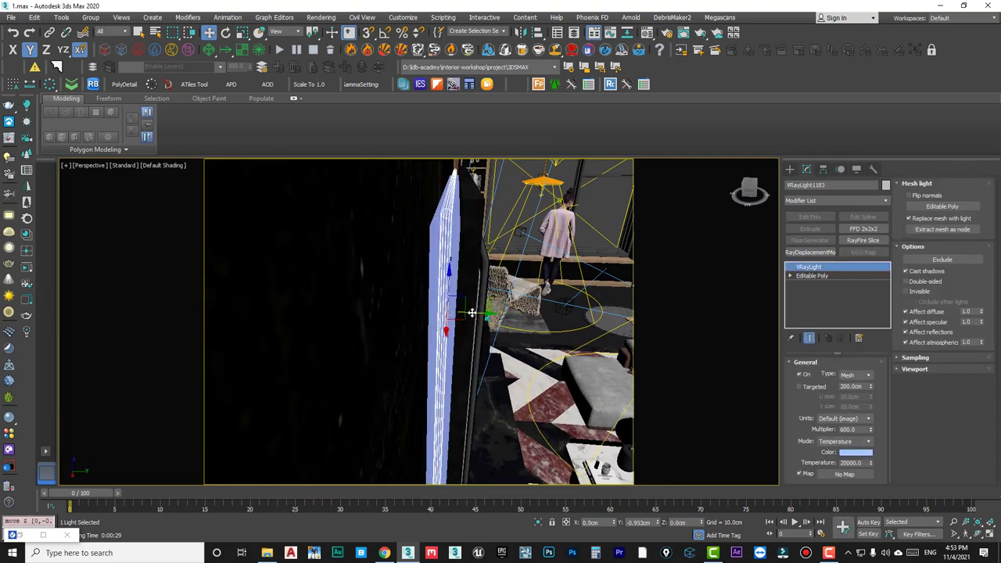
Select the ceiling cloud group, orbit up to view the discs, and open the Material Editor.
mouse_move(472, 313)
middle_down()
mouse_move(416, 326)
mouse_move(421, 276)
middle_up()
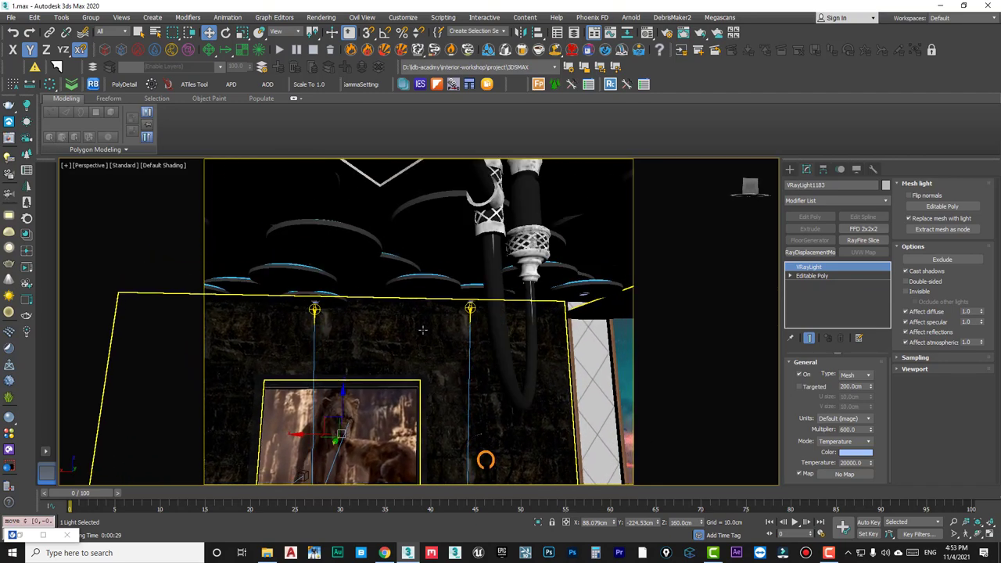
click(419, 276)
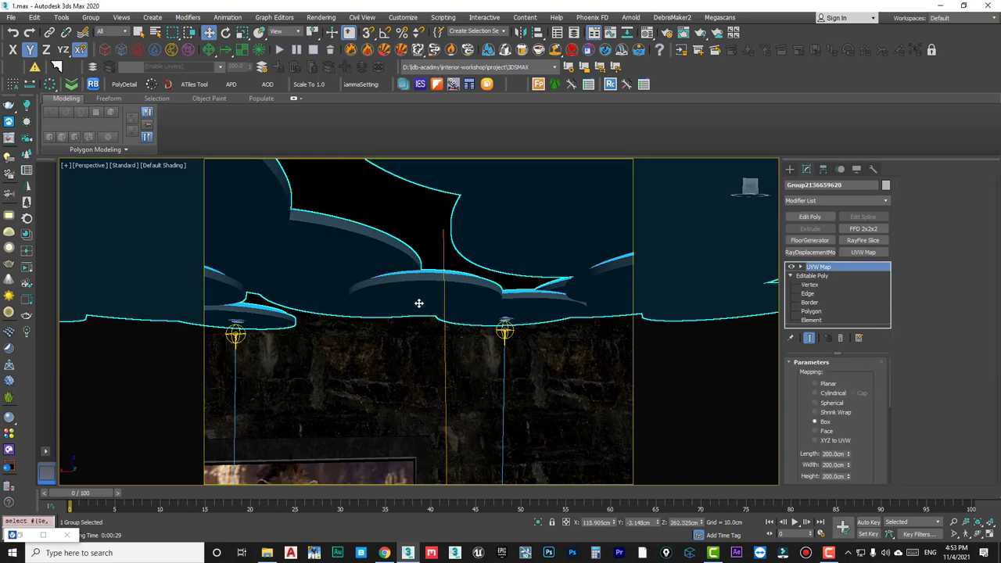
mouse_move(420, 302)
alt+middle_down()
mouse_move(373, 395)
mouse_move(474, 326)
mouse_move(477, 357)
alt+middle_up()
alt+middle_drag(438, 259, 383, 392)
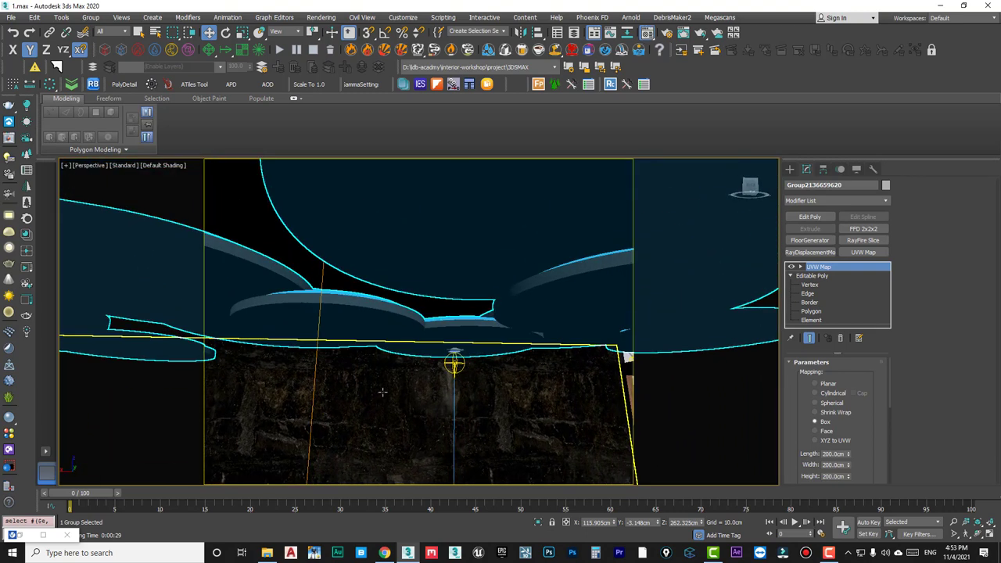
key(m)
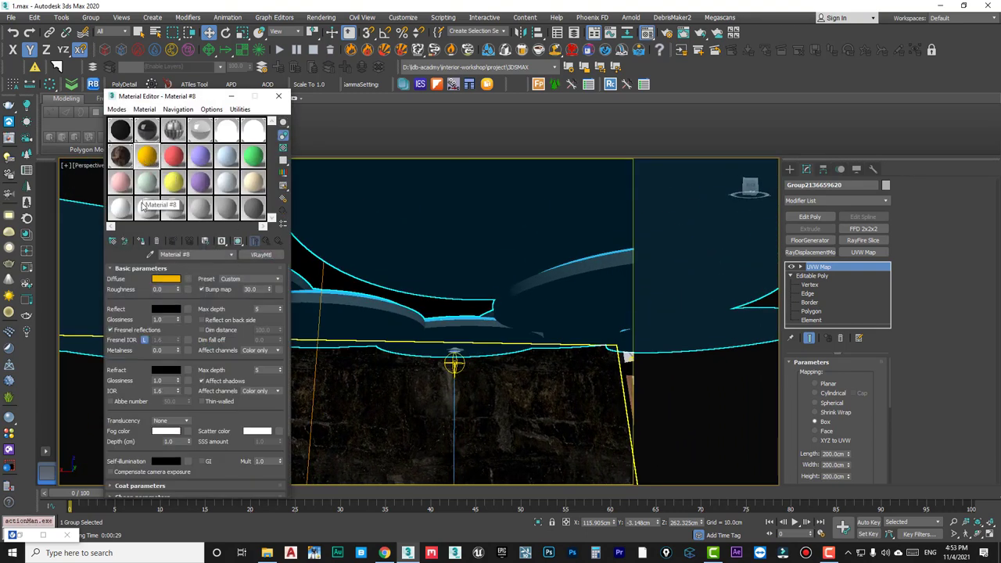
Eyedrop the clouds' Multi/Sub-Object material into a slot and open its first sub-material.
click(469, 252)
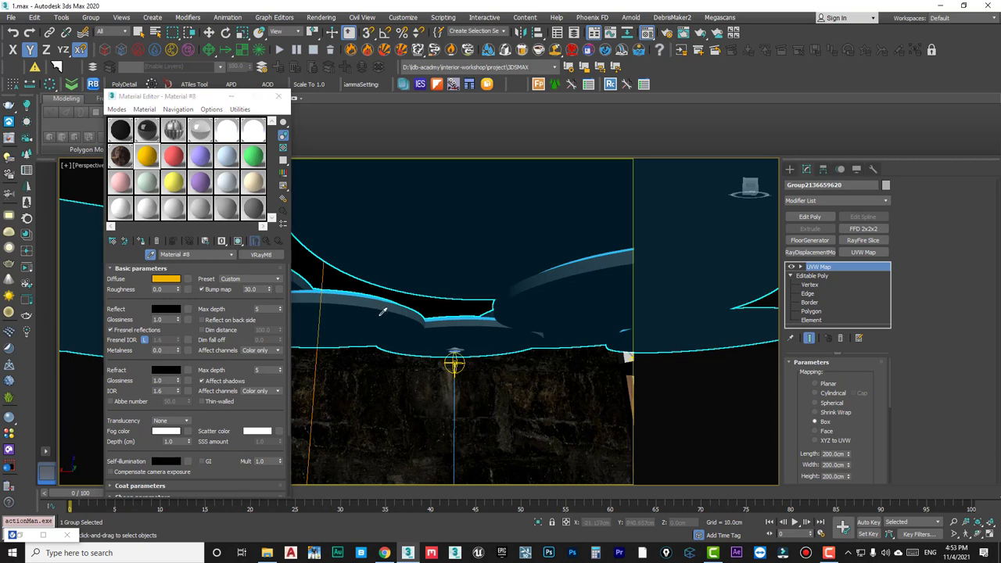
click(384, 312)
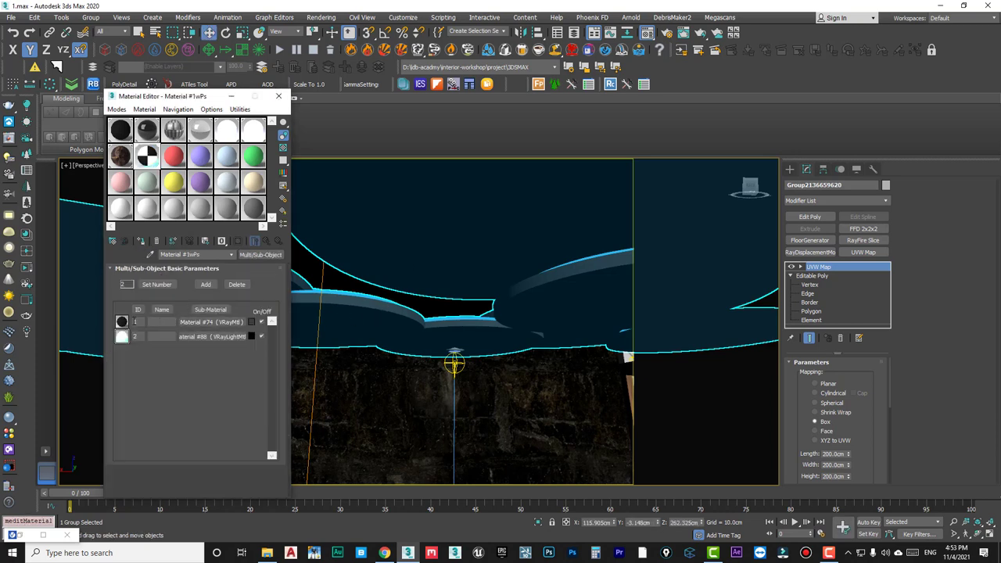
click(202, 323)
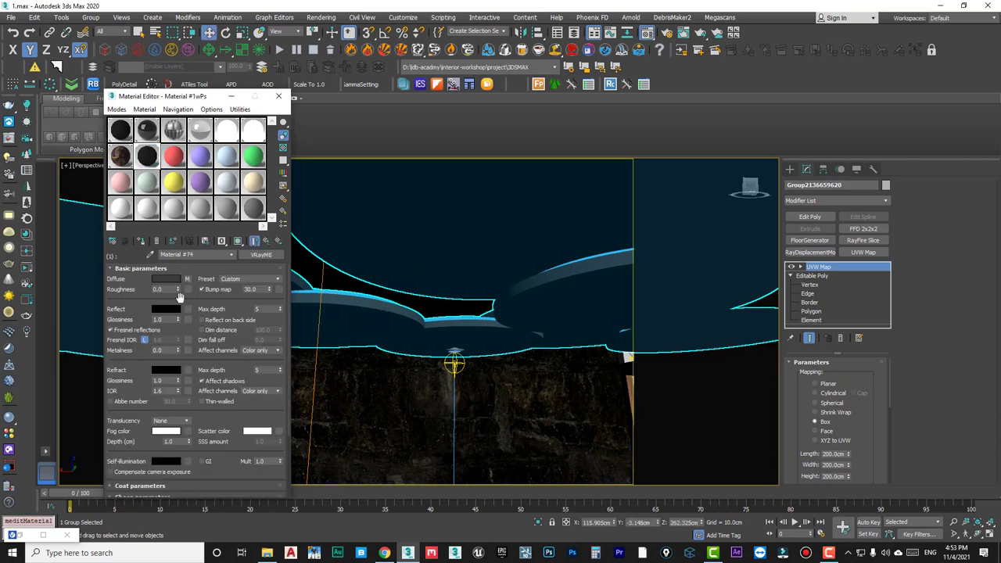
scroll(381, 305, down, 3)
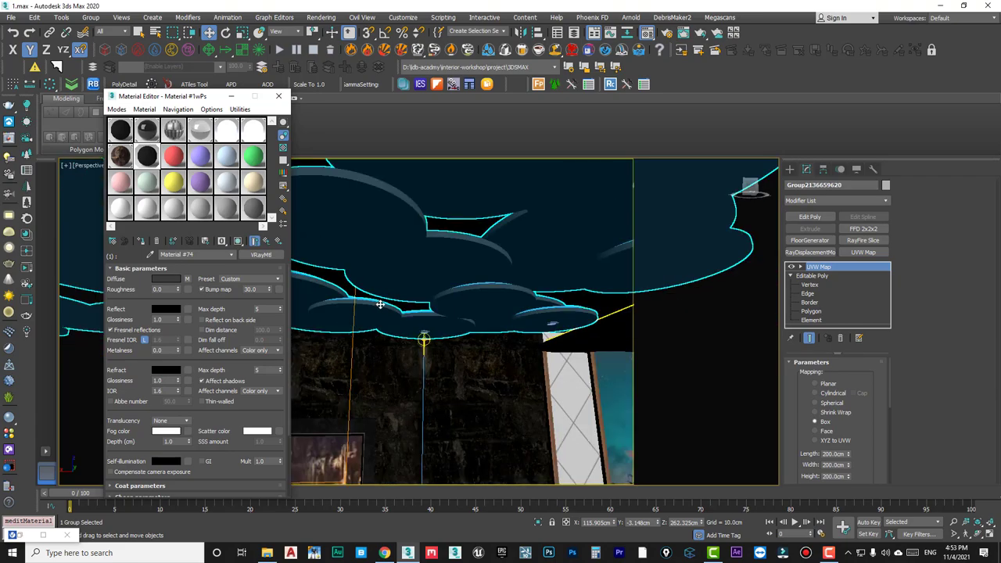
mouse_move(388, 323)
alt+middle_down()
mouse_move(507, 280)
mouse_move(351, 365)
alt+middle_up()
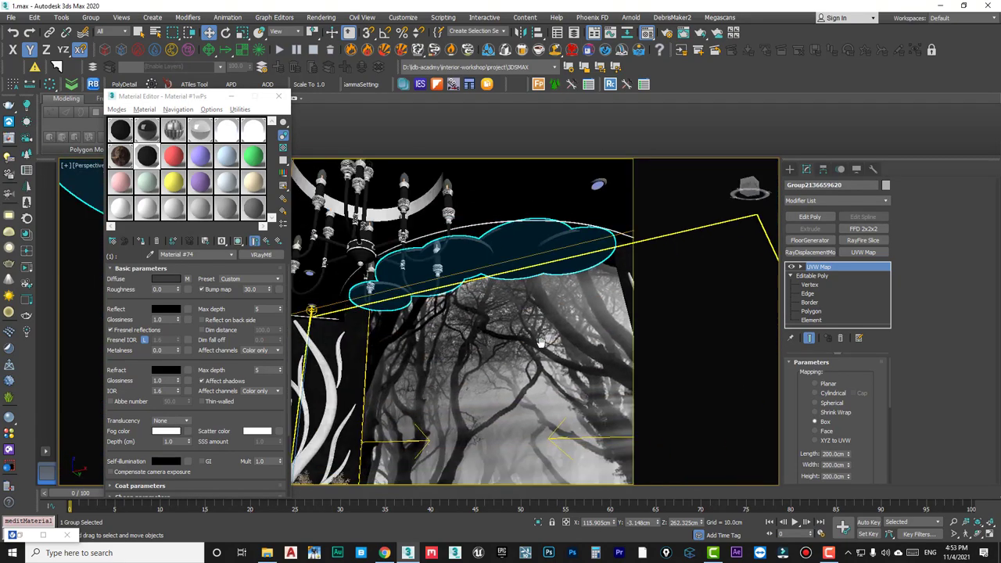
scroll(350, 366, up, 2)
scroll(384, 340, up, 2)
scroll(421, 311, up, 2)
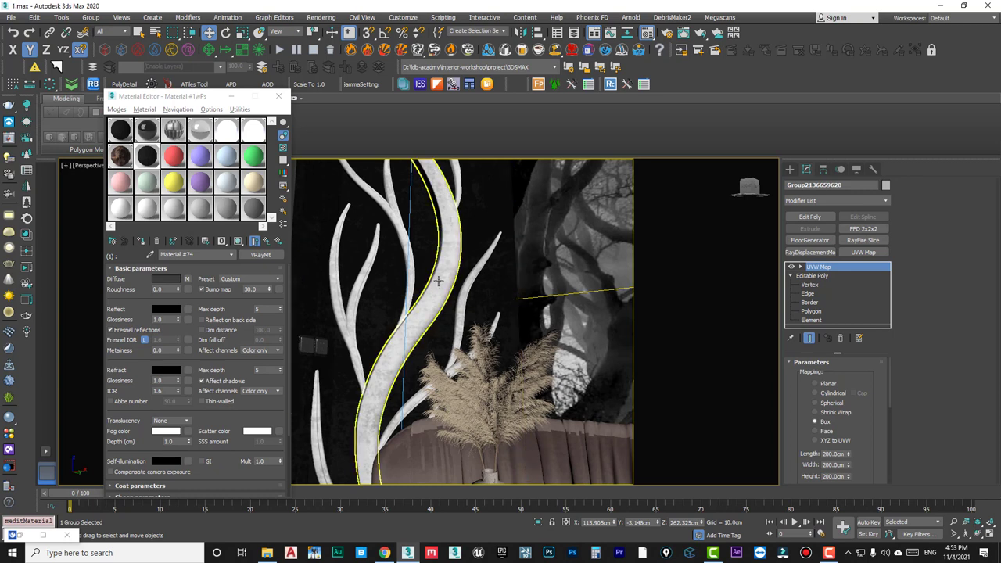
Pick the ceiling VRayMtl (السقف) into a second sample slot.
click(179, 158)
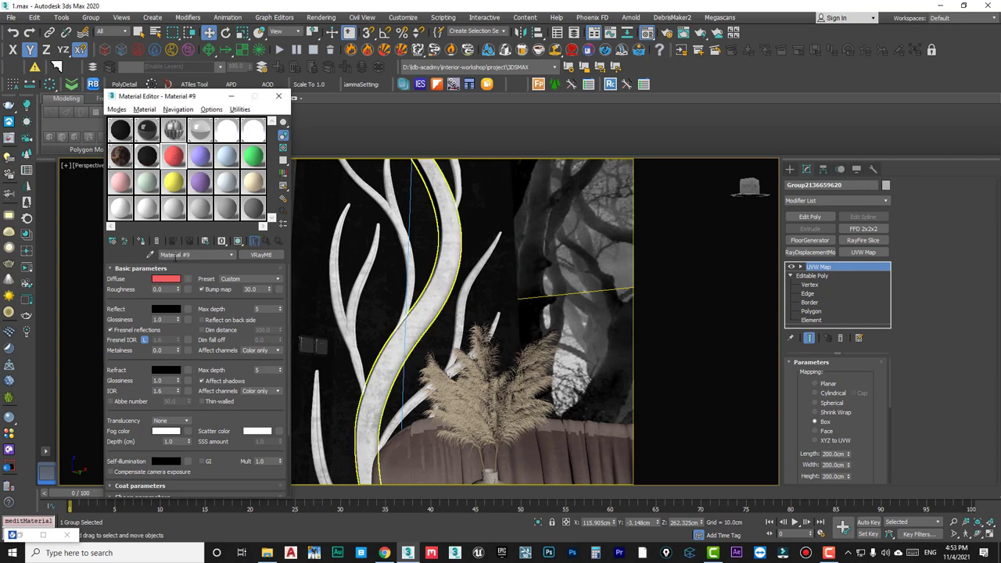
click(150, 256)
click(410, 306)
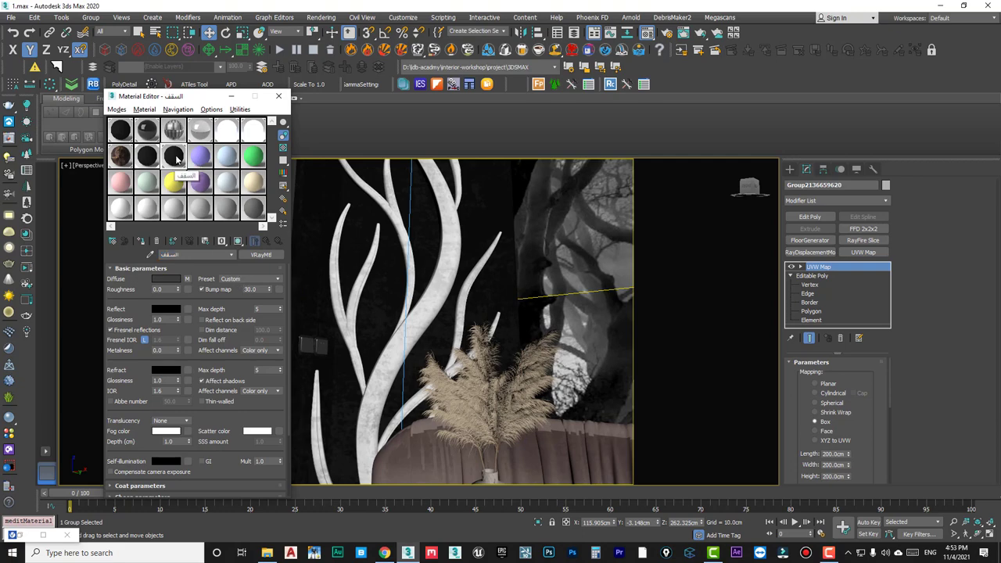
scroll(407, 329, down, 3)
scroll(418, 349, down, 3)
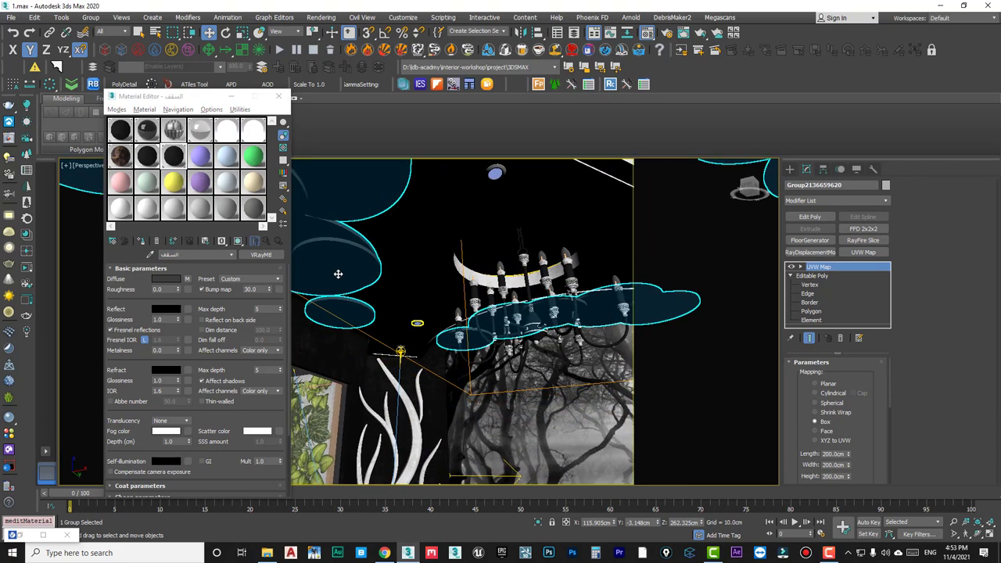
Isolate the cloud group, reselect it, and review the multi-material and ceiling slots.
click(538, 522)
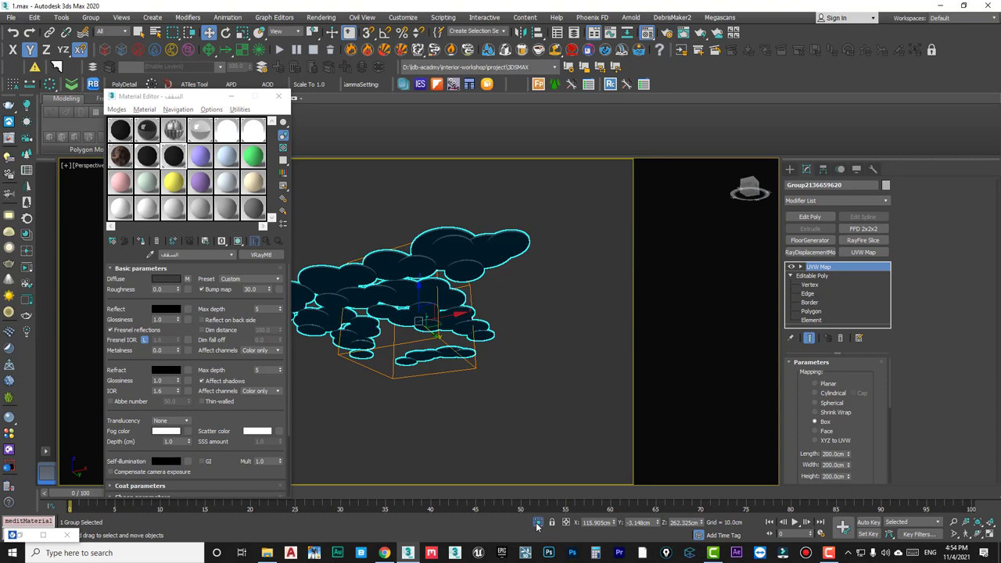
click(483, 441)
scroll(384, 349, up, 2)
scroll(359, 265, up, 4)
click(367, 258)
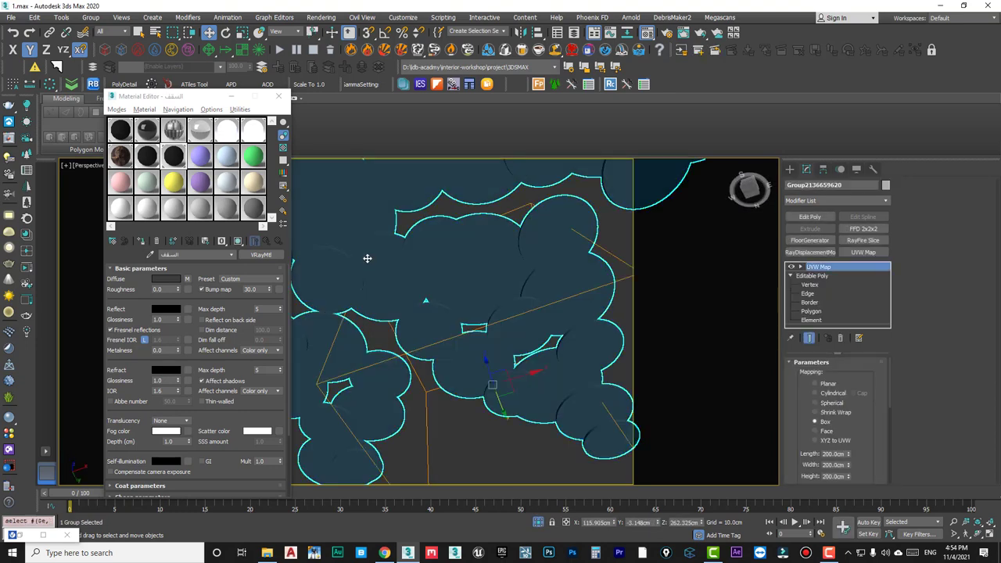
click(152, 161)
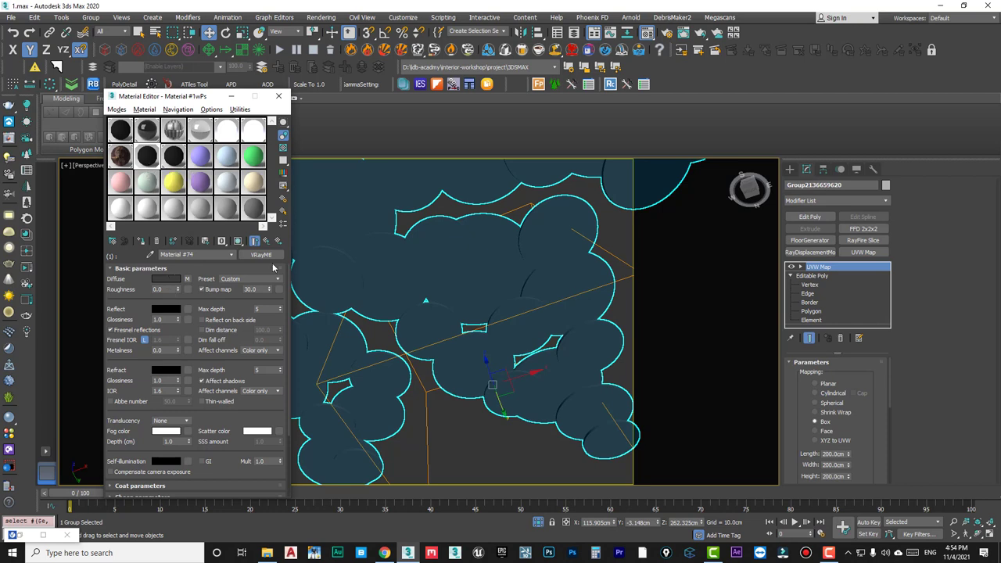
click(276, 241)
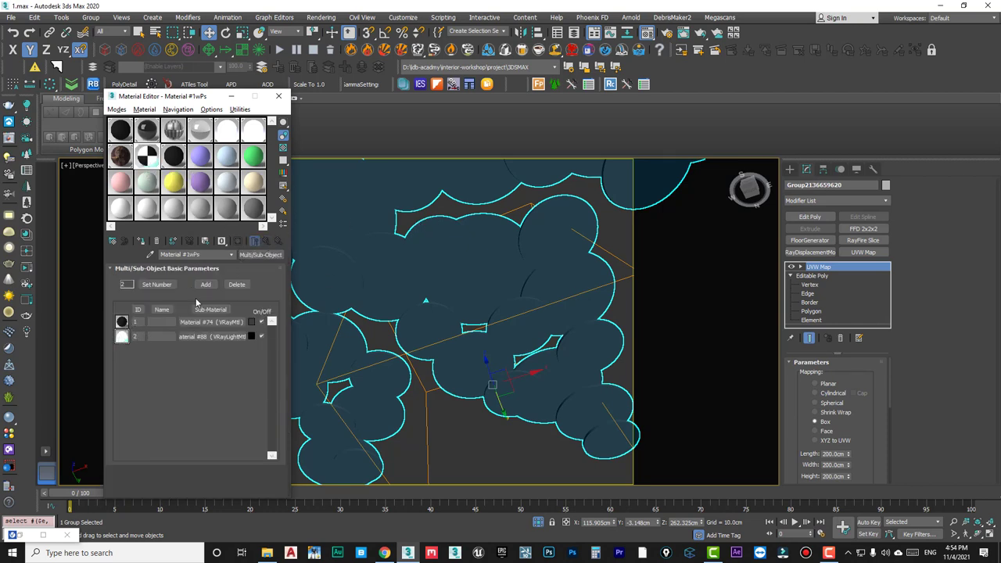
click(178, 156)
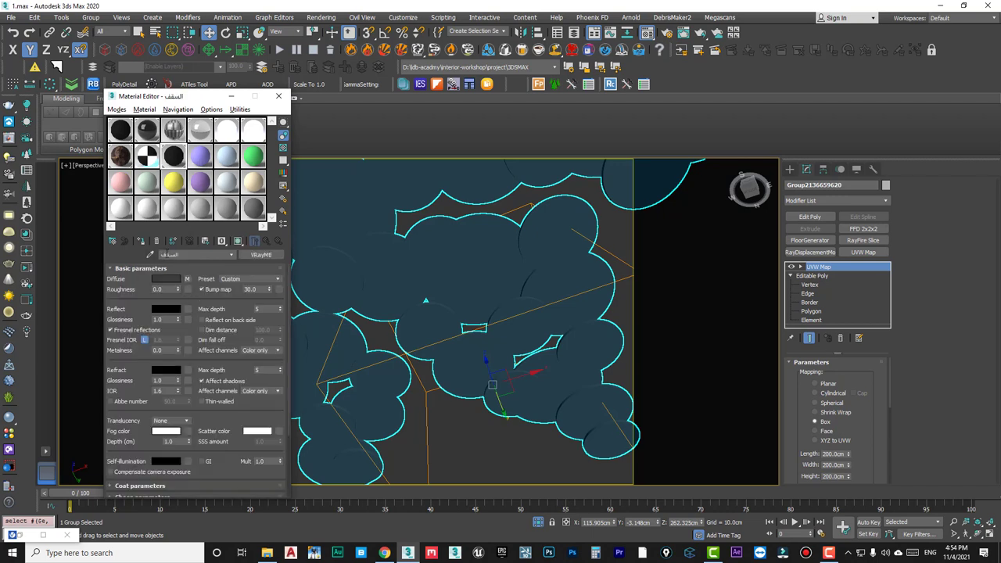
right_click(262, 256)
click(287, 276)
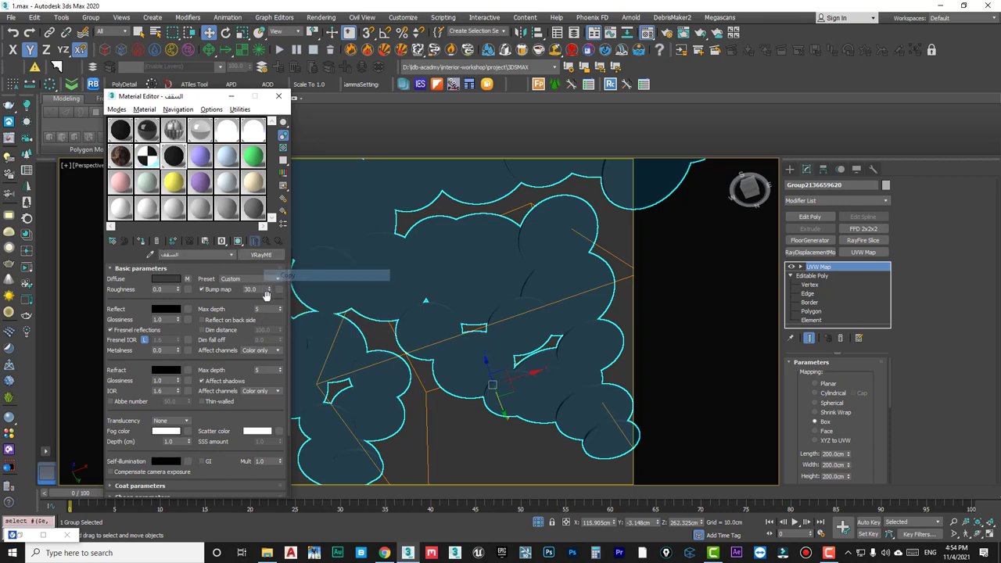
click(147, 156)
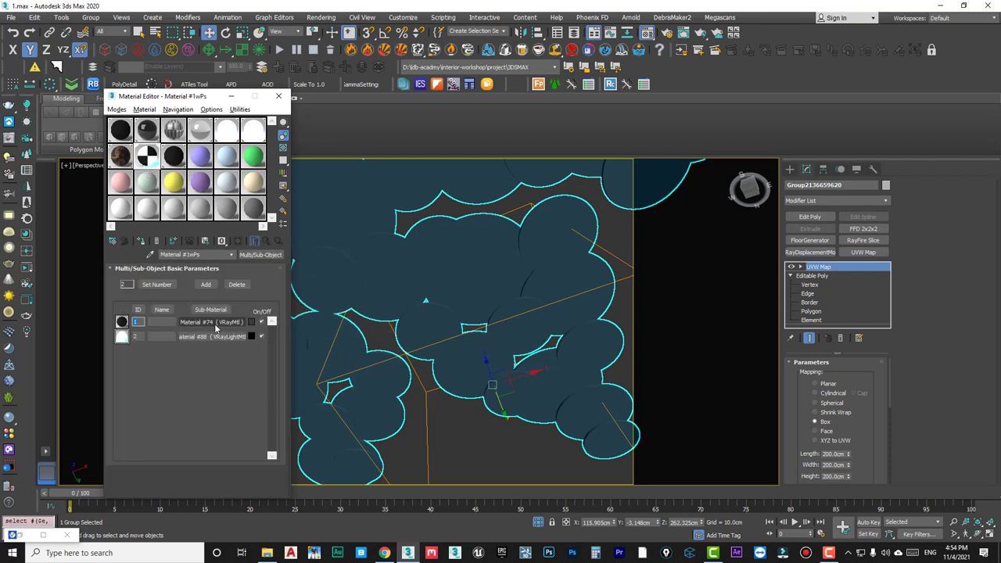
right_click(216, 322)
click(255, 354)
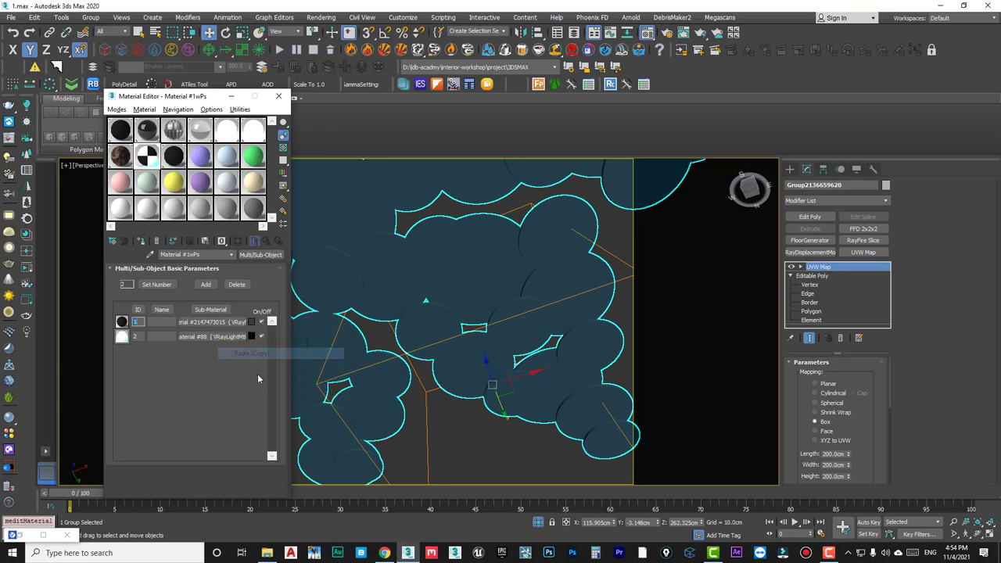
click(217, 319)
click(189, 280)
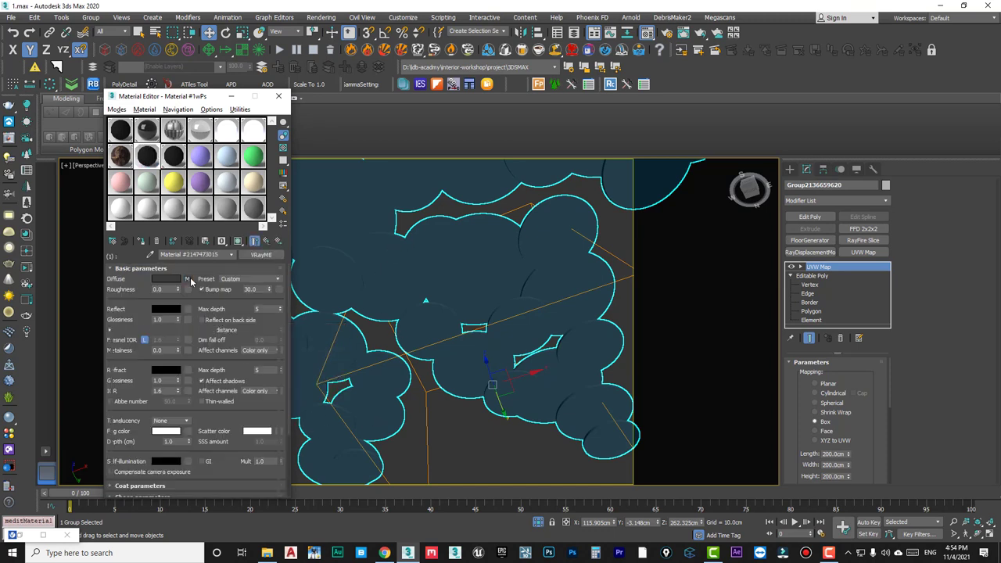
click(239, 242)
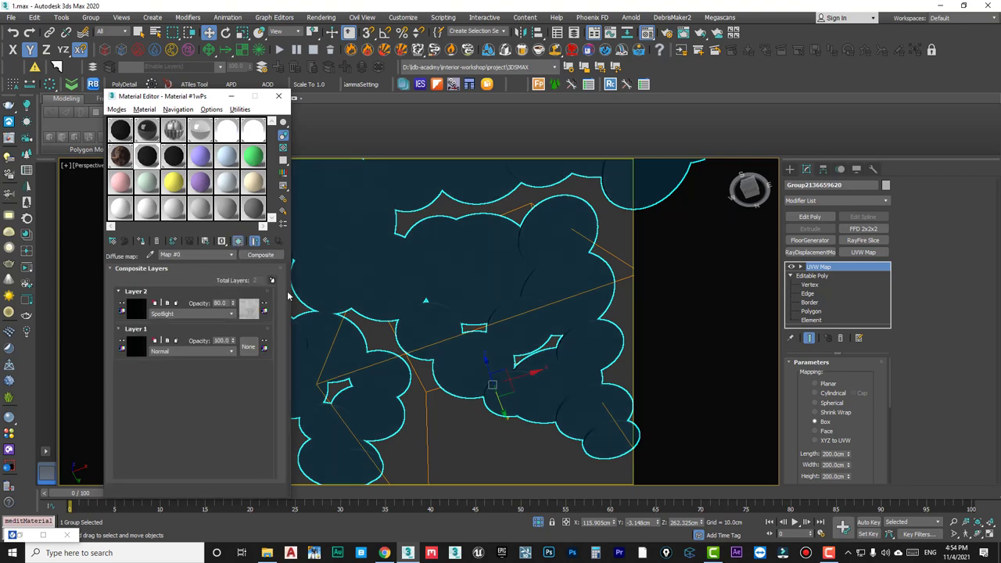
scroll(442, 240, up, 4)
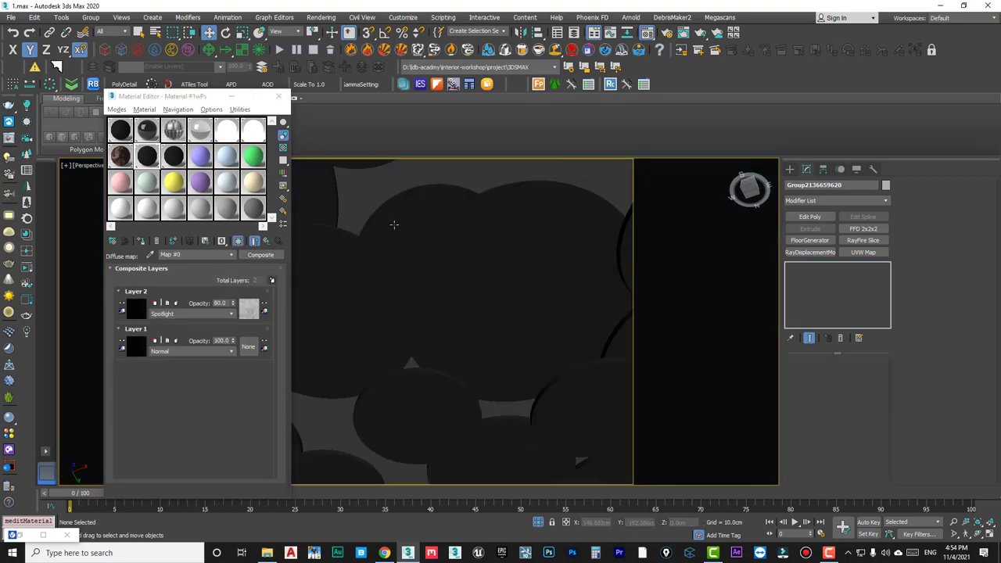
click(398, 227)
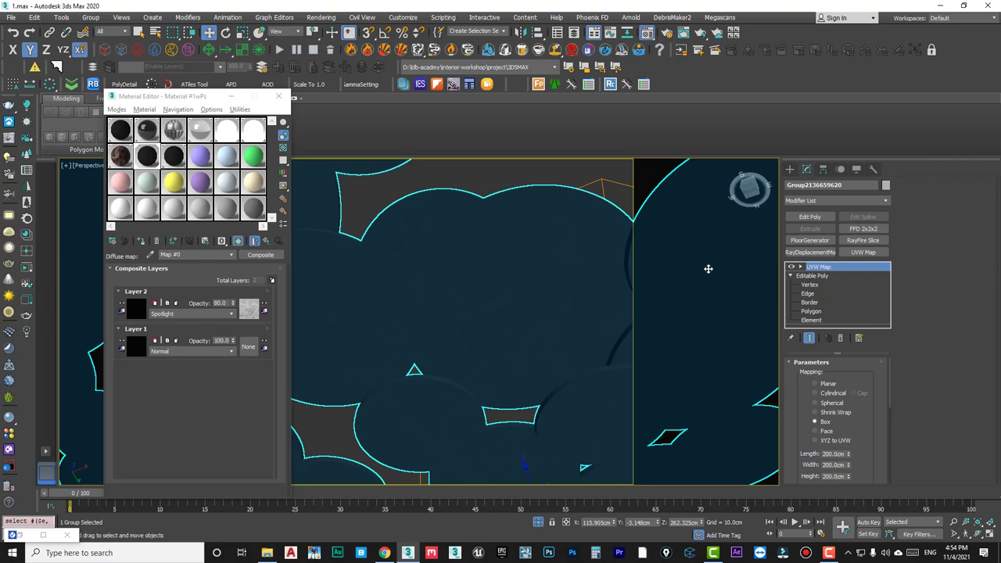
scroll(444, 293, down, 4)
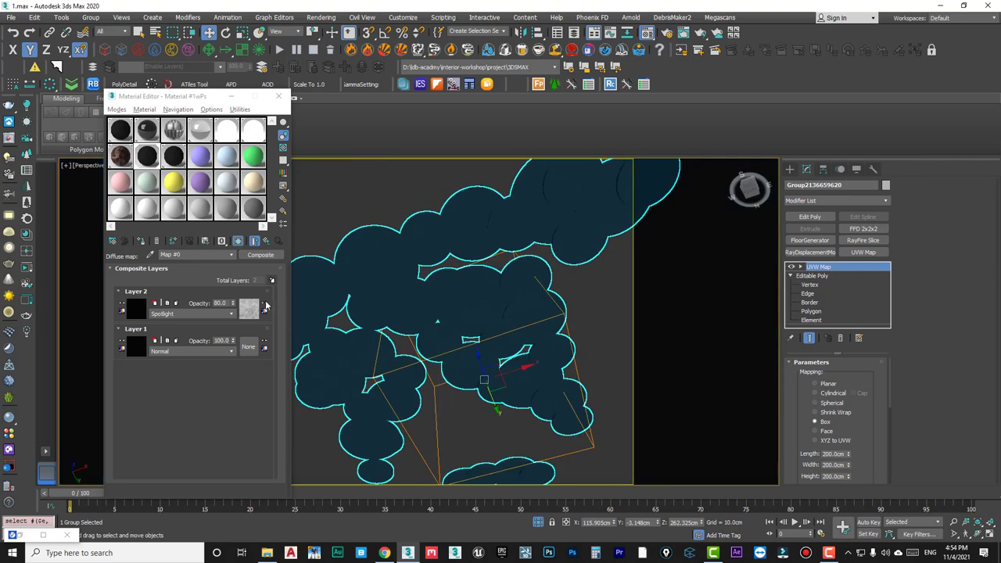
click(248, 309)
click(238, 242)
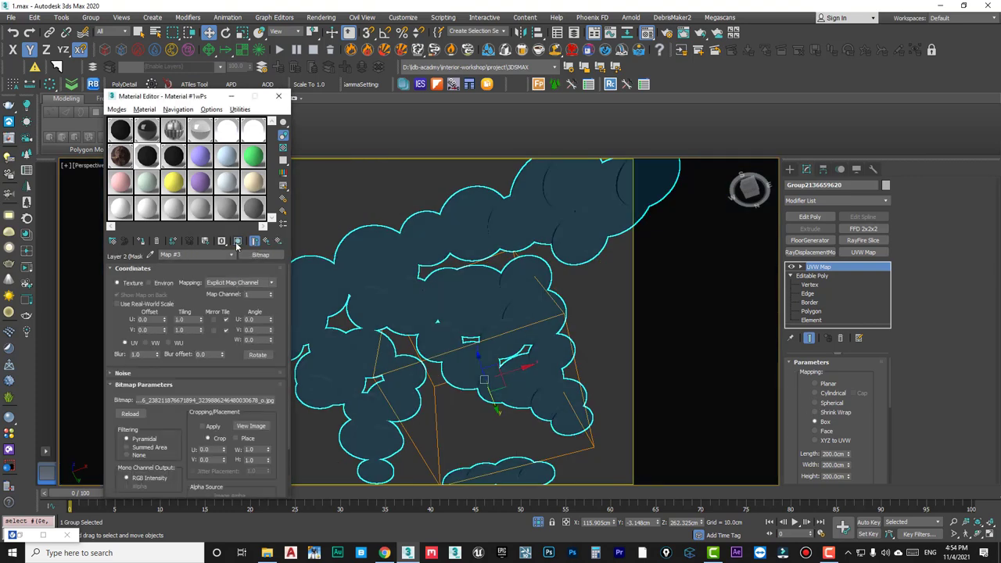
click(238, 242)
scroll(413, 290, up, 5)
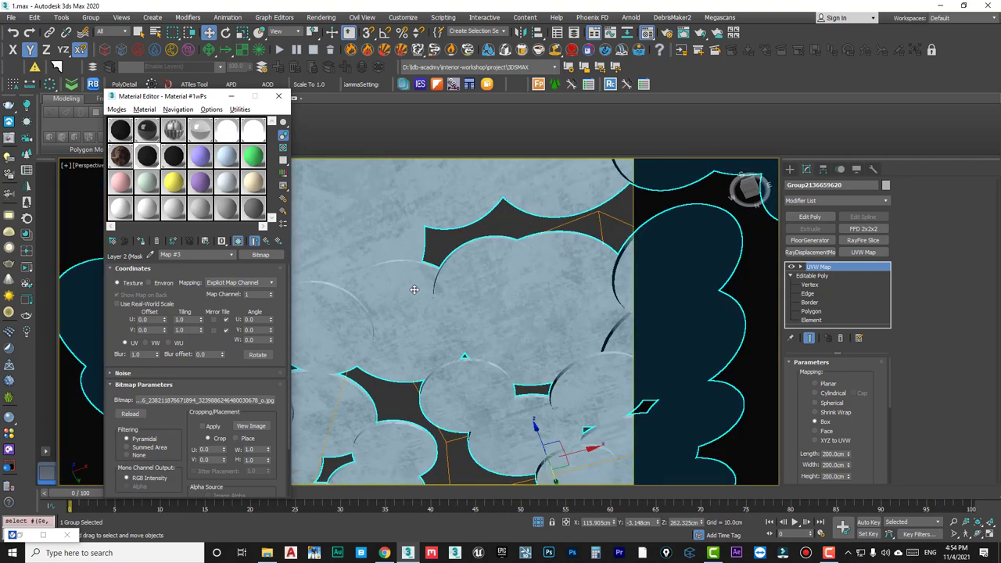
scroll(414, 289, down, 5)
click(238, 242)
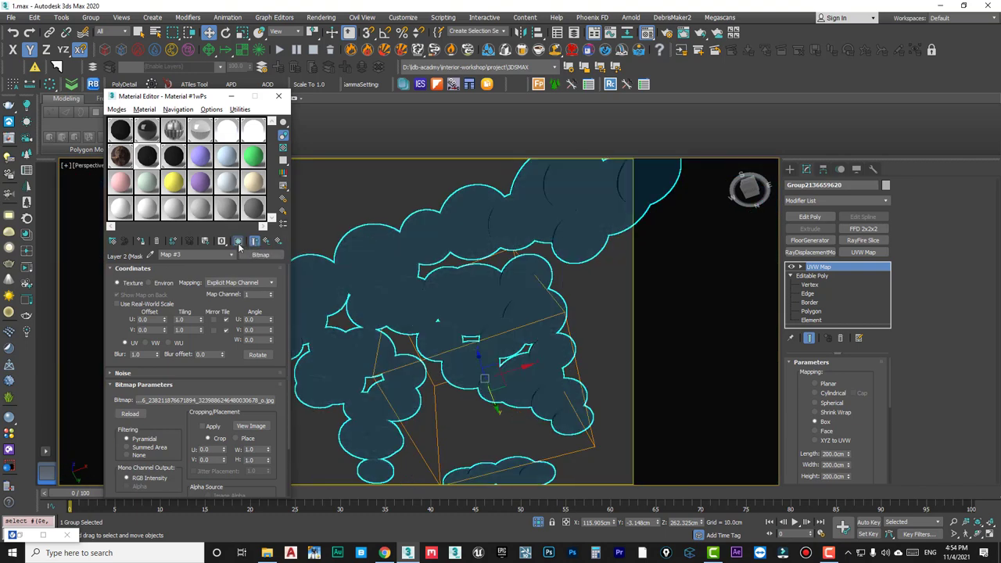
Go up to the Multi/Sub-Object, open sub-material 2 (VRayLightMtl #88), then close the Material Editor.
click(267, 242)
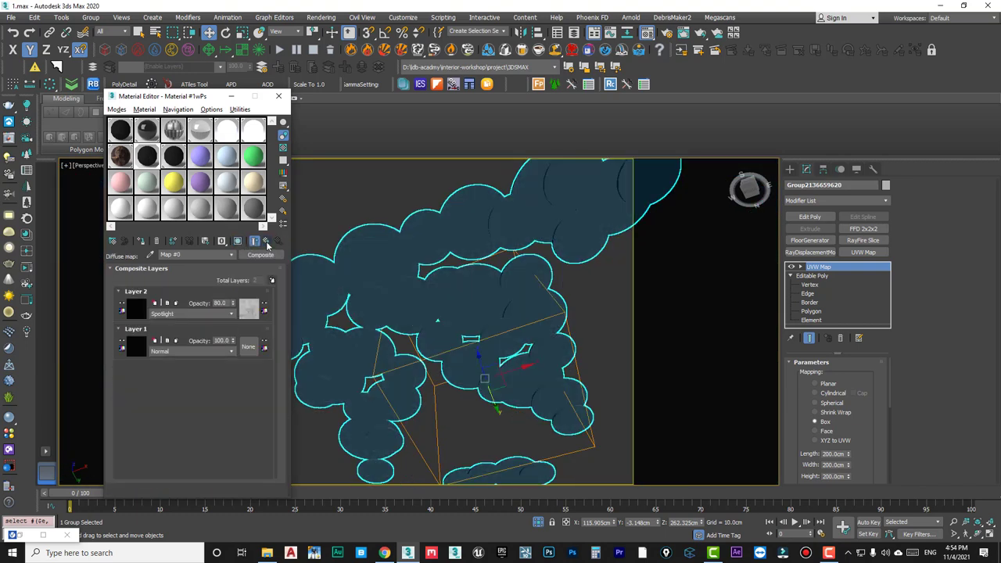
click(267, 242)
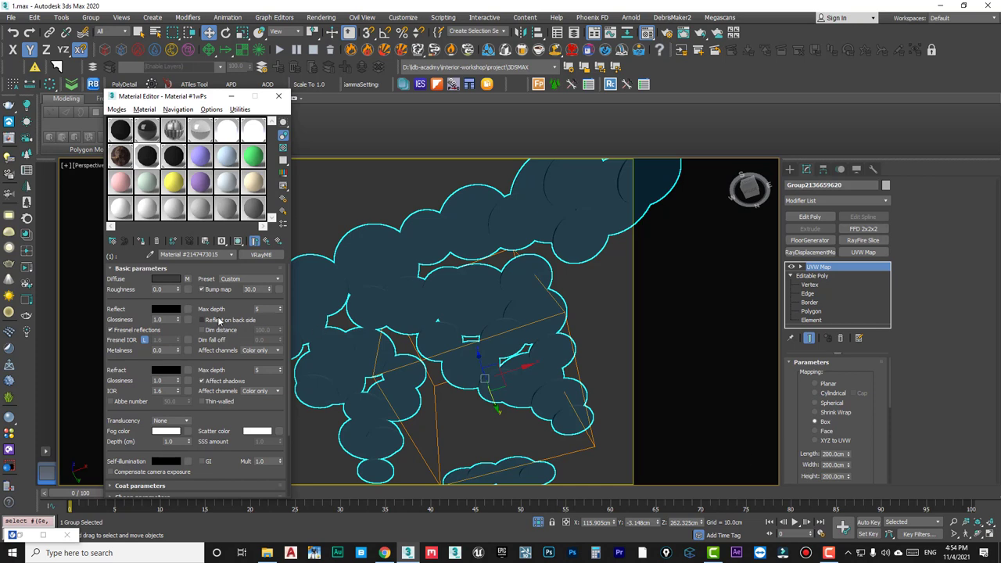
click(321, 211)
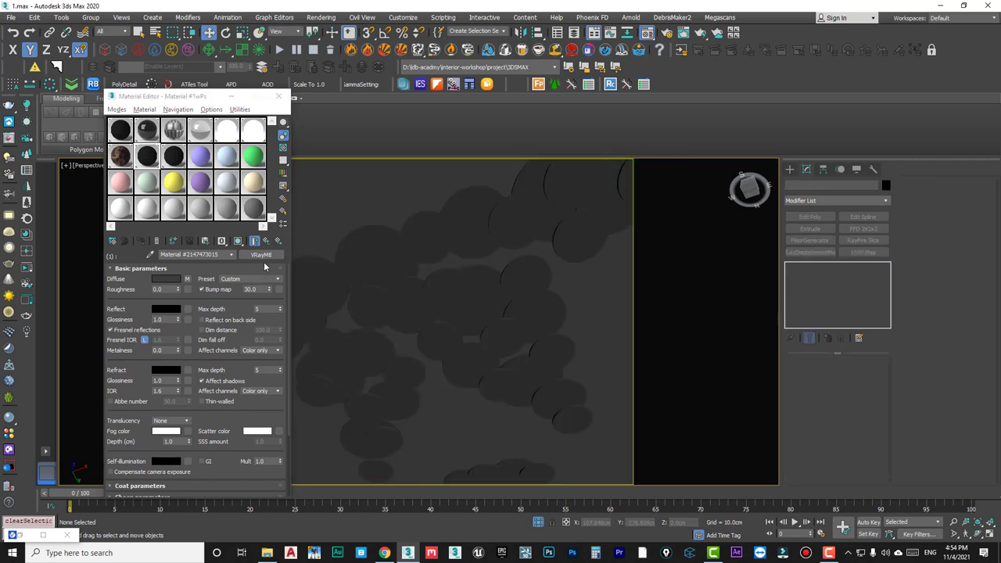
click(267, 242)
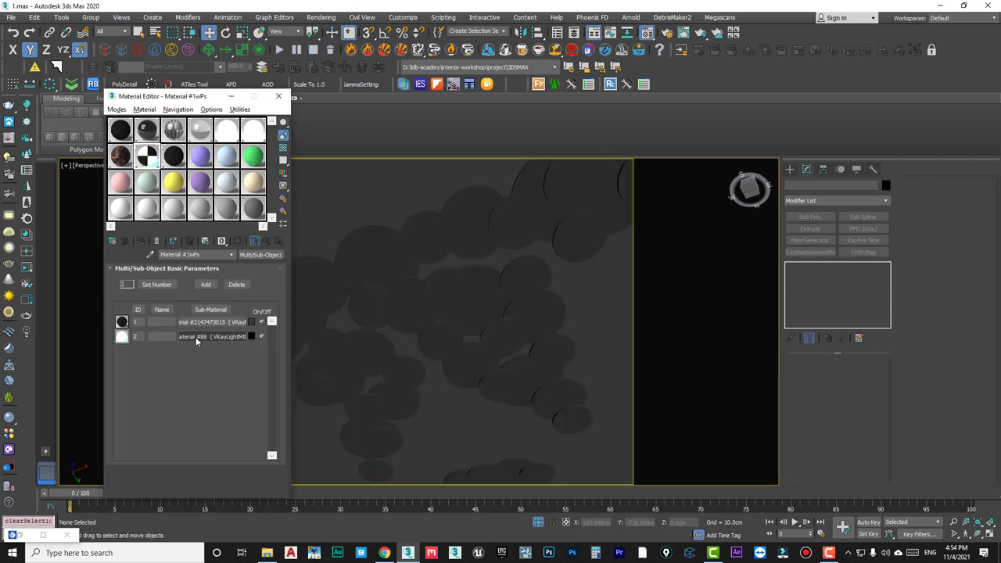
click(194, 336)
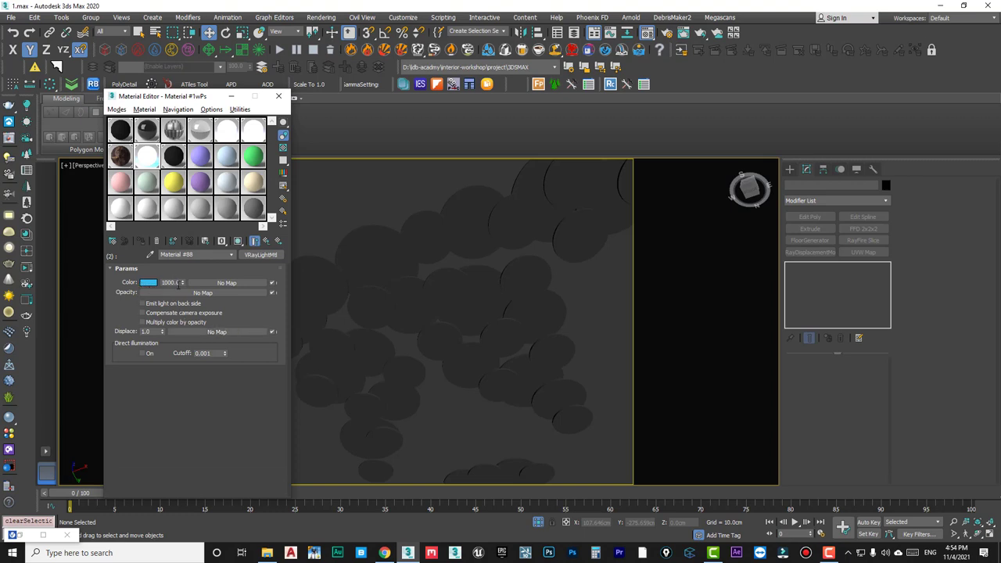
click(278, 96)
Look through VRayCam004 and bring up the V-Ray Frame Buffer.
key(c)
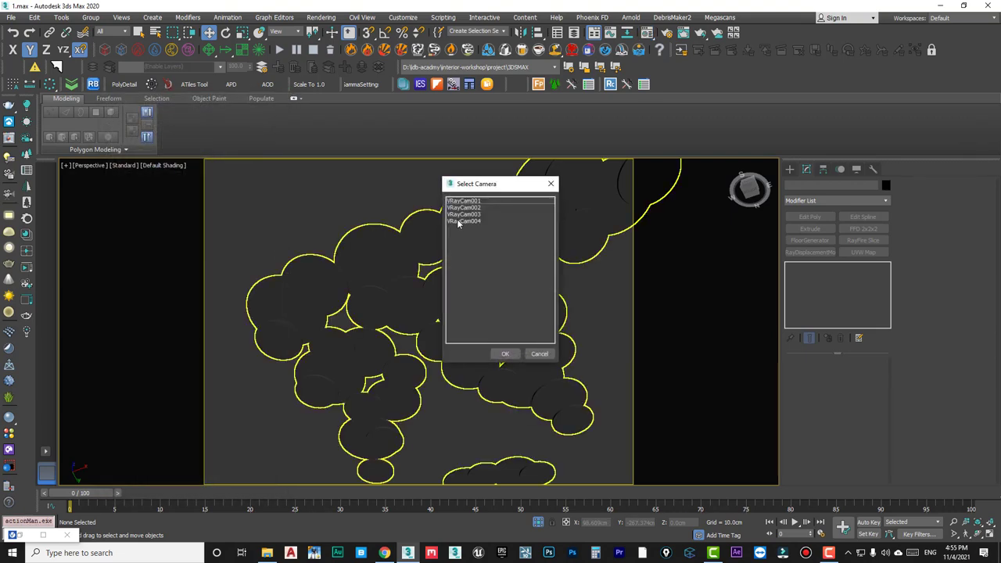
double_click(463, 221)
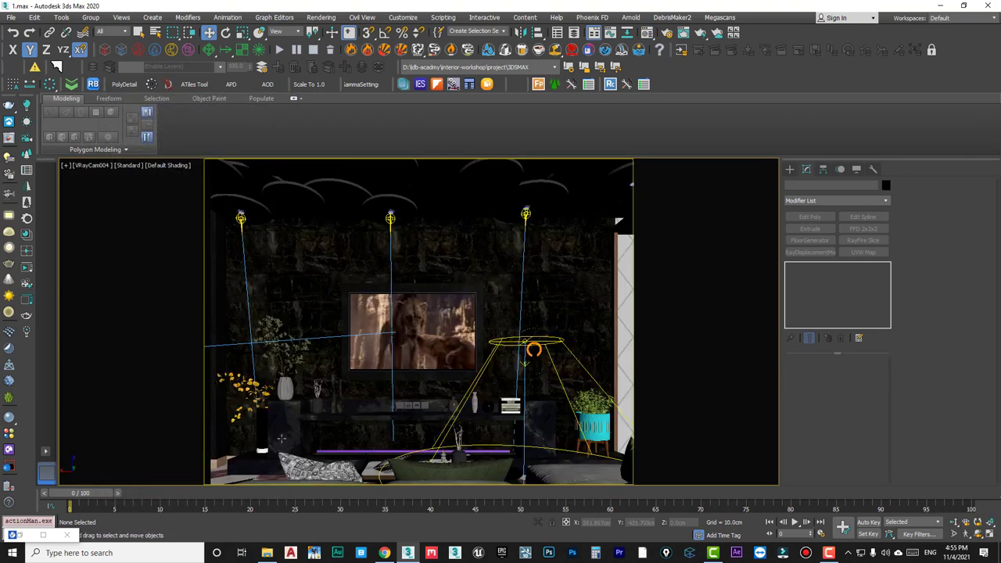
key(shift+q)
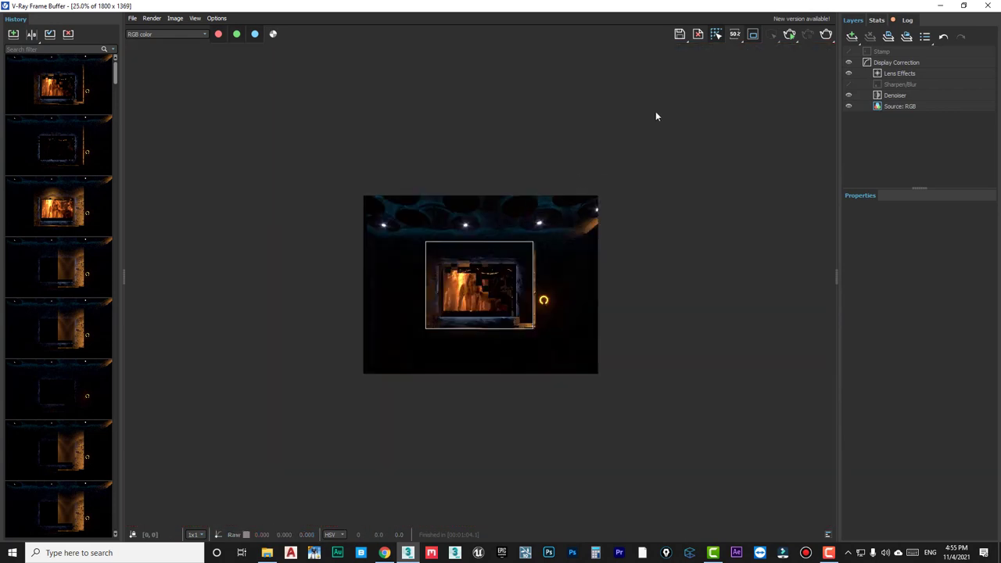
Region-render the ceiling strip, stop it, minimize the VFB and select the cloud group.
drag(332, 181, 620, 251)
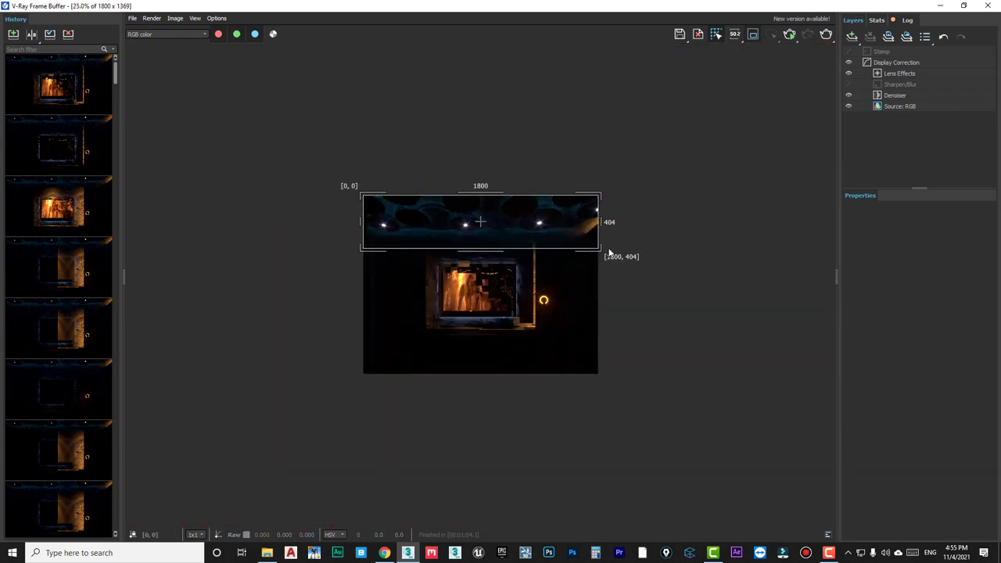
click(826, 35)
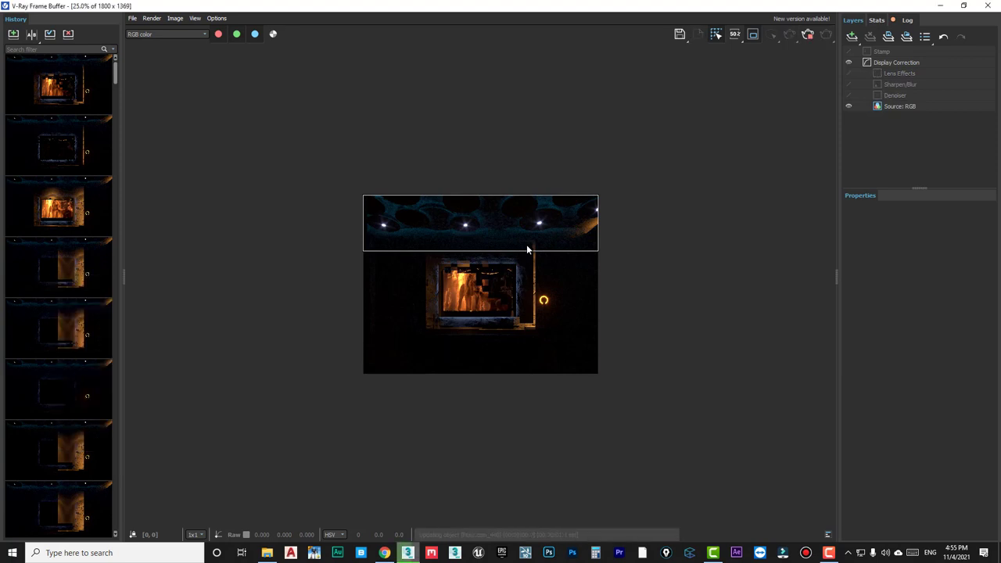
scroll(432, 130, up, 2)
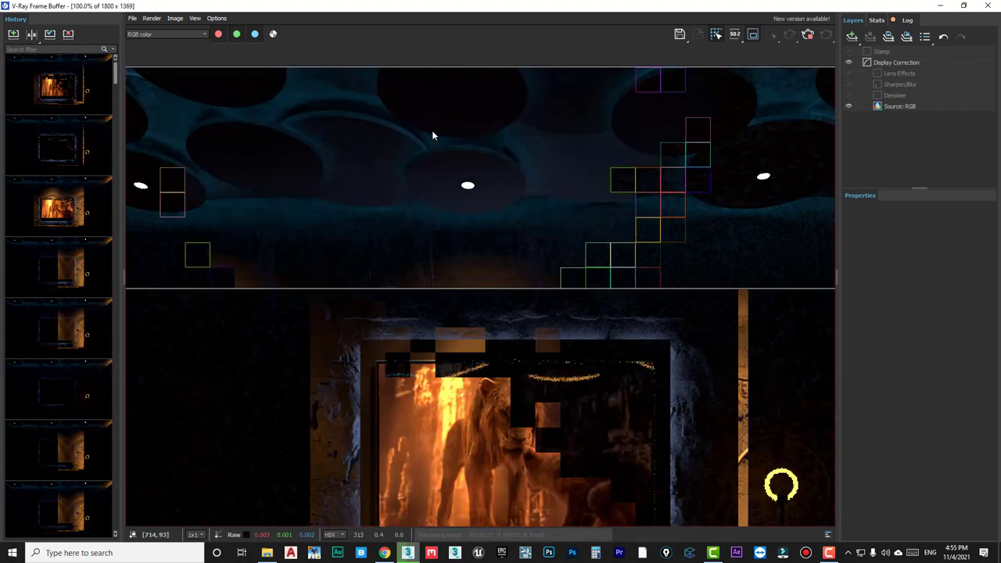
scroll(432, 130, down, 1)
scroll(428, 129, up, 1)
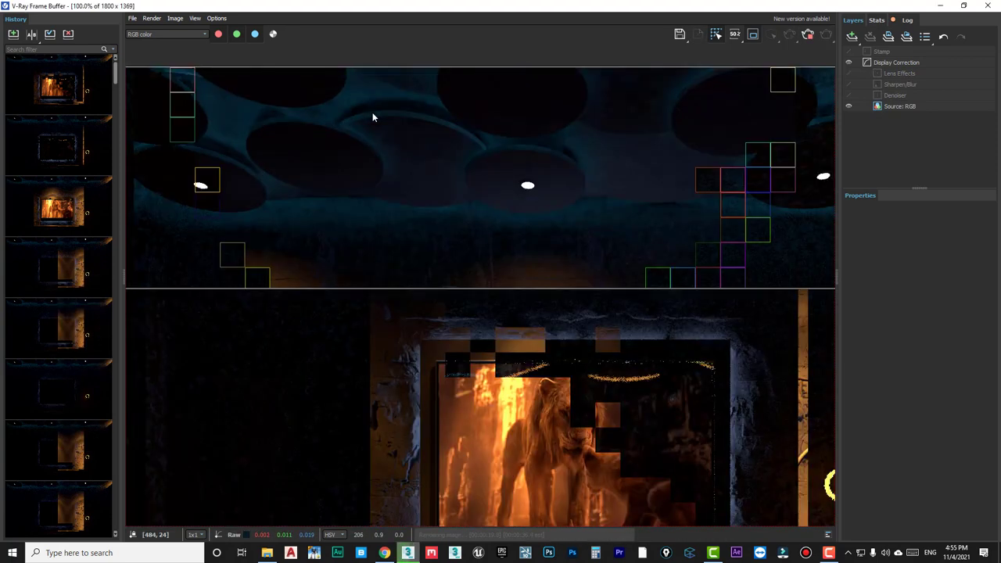
scroll(372, 112, up, 1)
scroll(413, 198, down, 3)
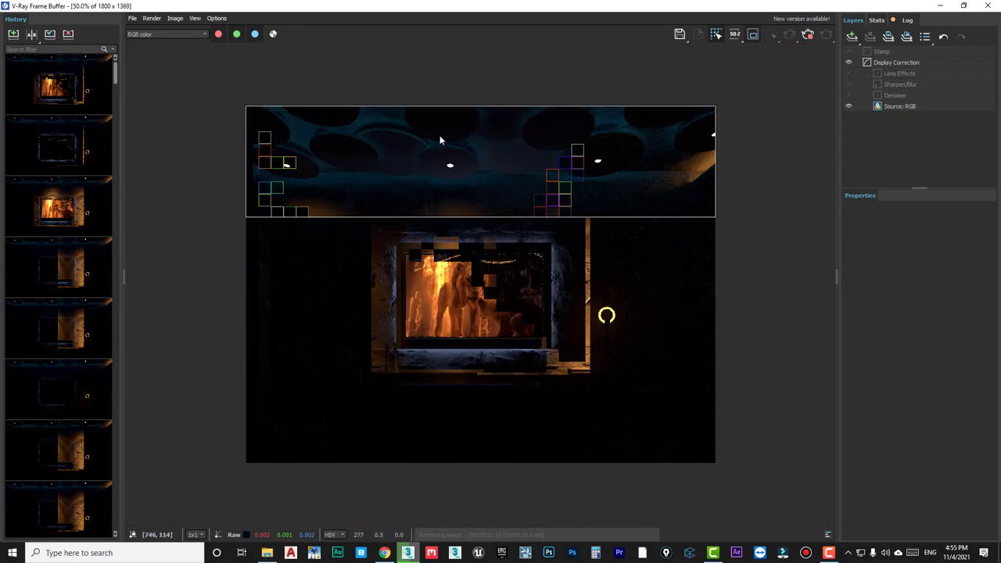
scroll(557, 119, up, 2)
click(809, 39)
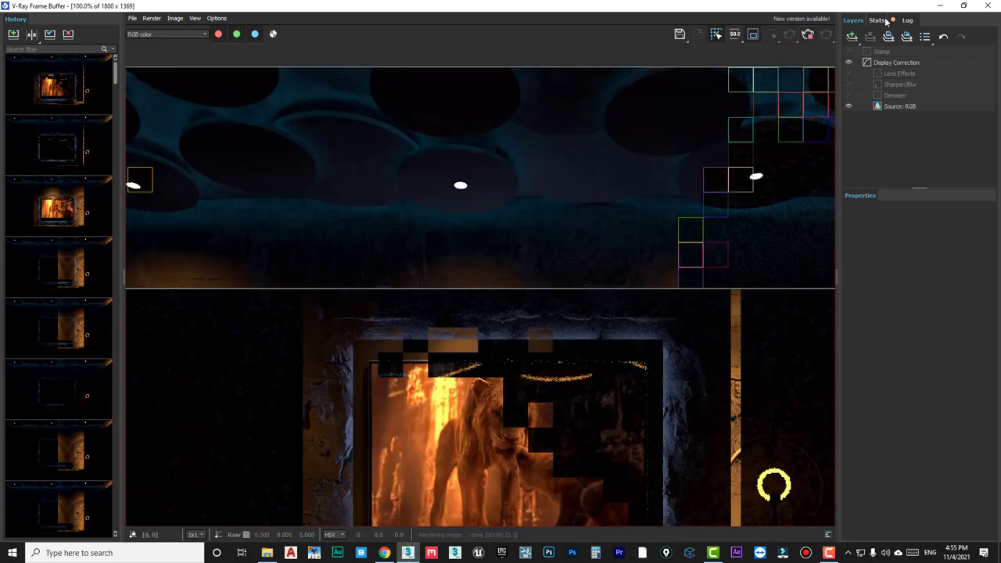
click(942, 7)
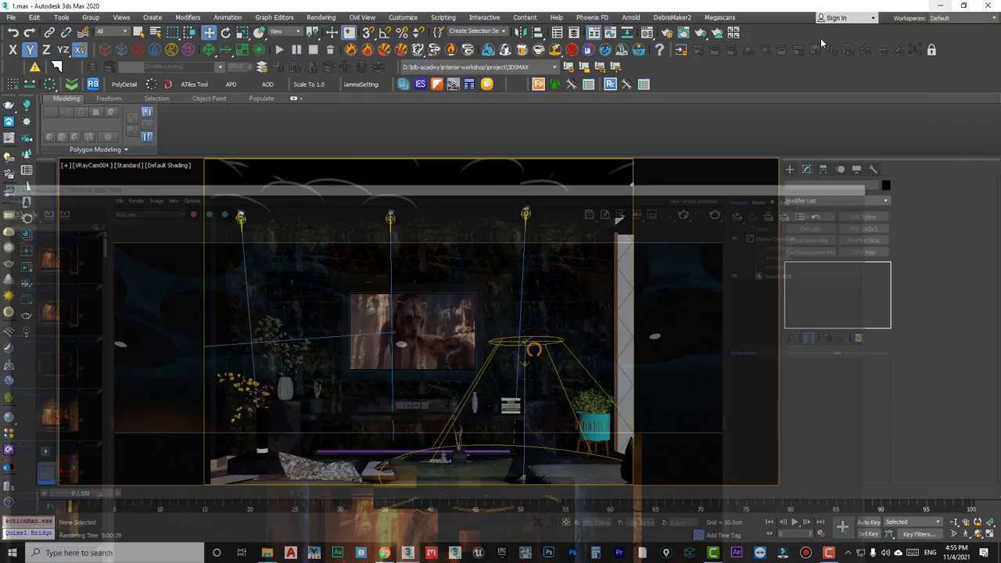
click(409, 182)
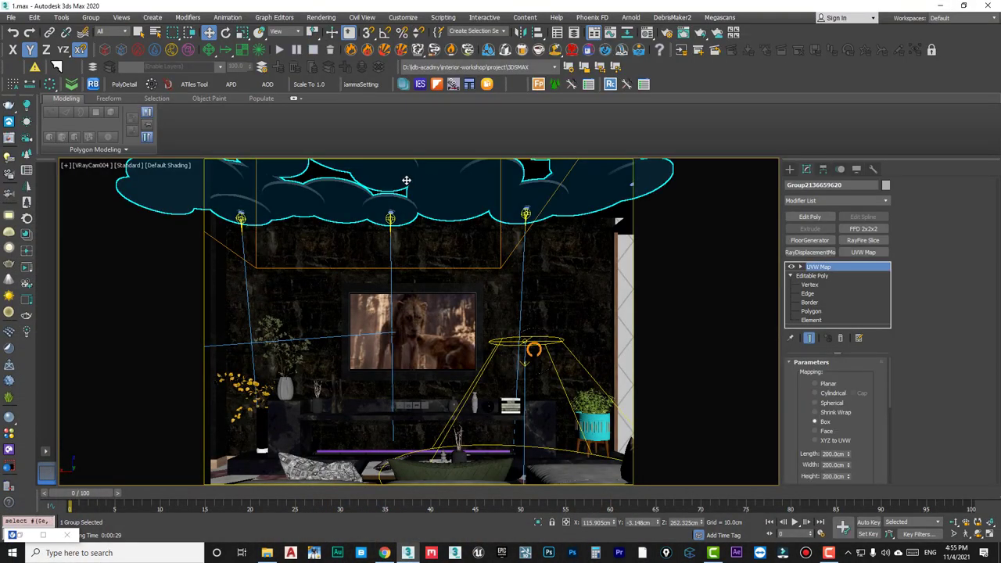
Isolate the ceiling clouds and line strips and inspect them in Front view with edged faces.
ctrl+click(452, 408)
click(540, 524)
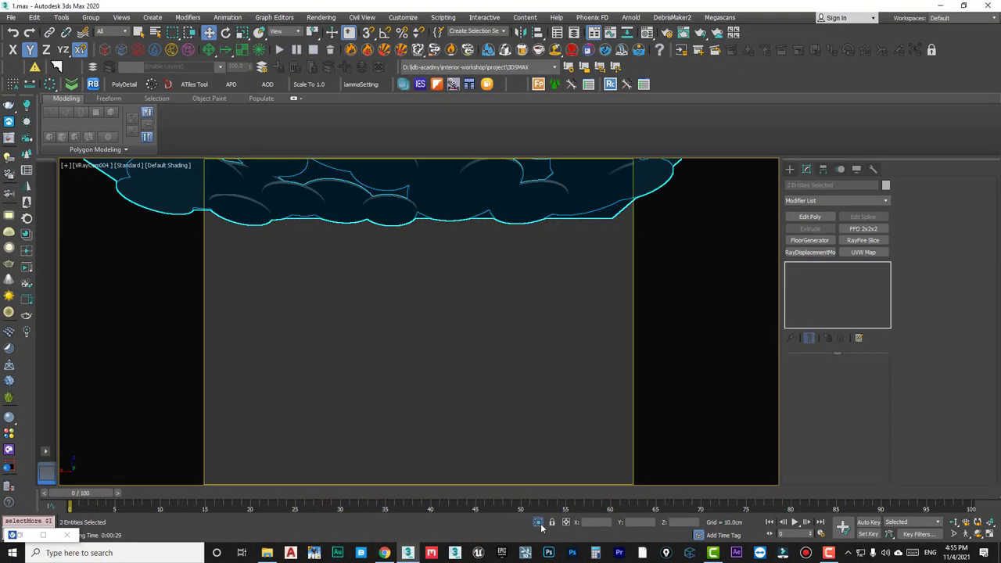
key(f)
scroll(283, 308, up, 3)
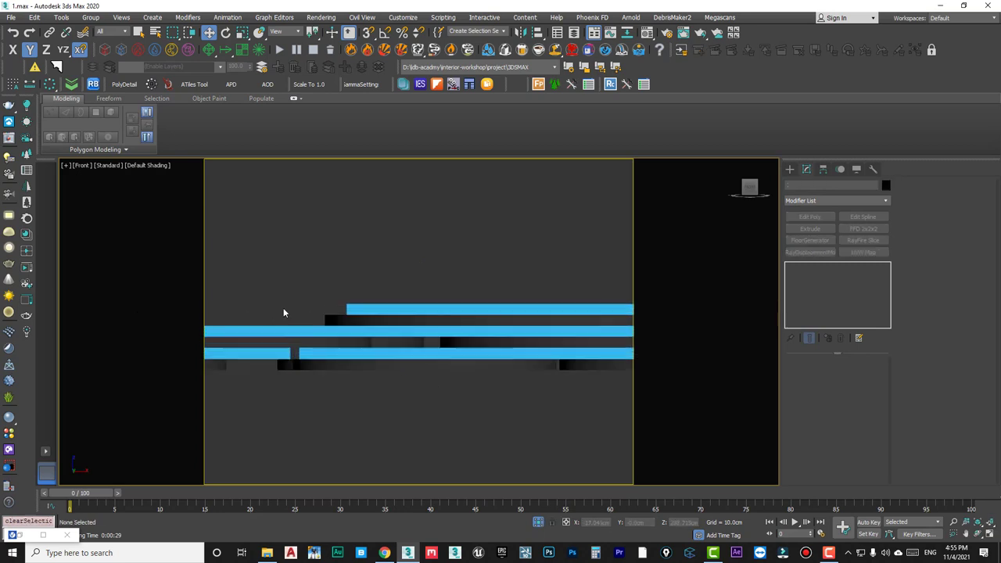
mouse_move(295, 266)
mouse_down()
mouse_move(263, 321)
mouse_move(274, 313)
mouse_up()
key(F4)
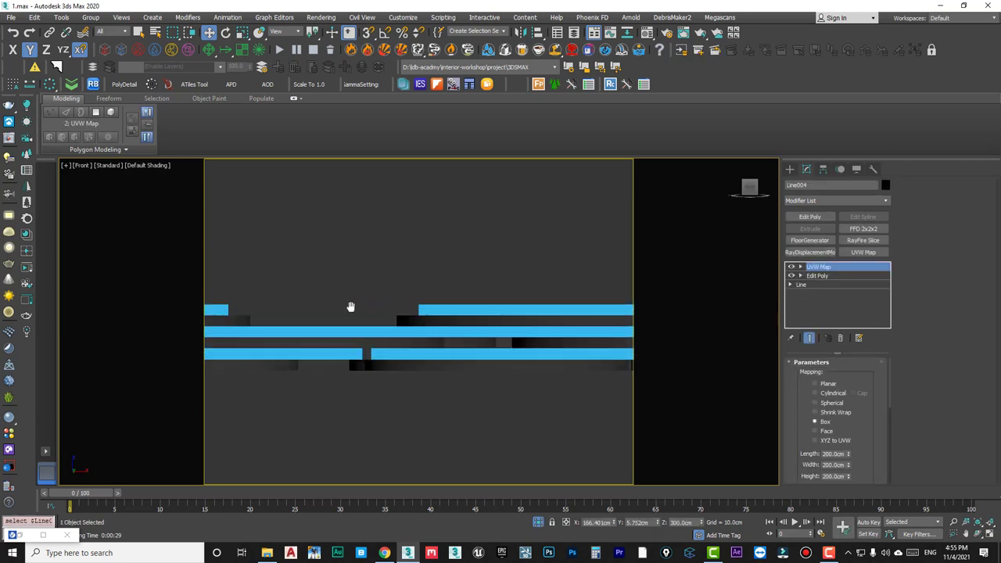
click(375, 288)
scroll(443, 306, up, 4)
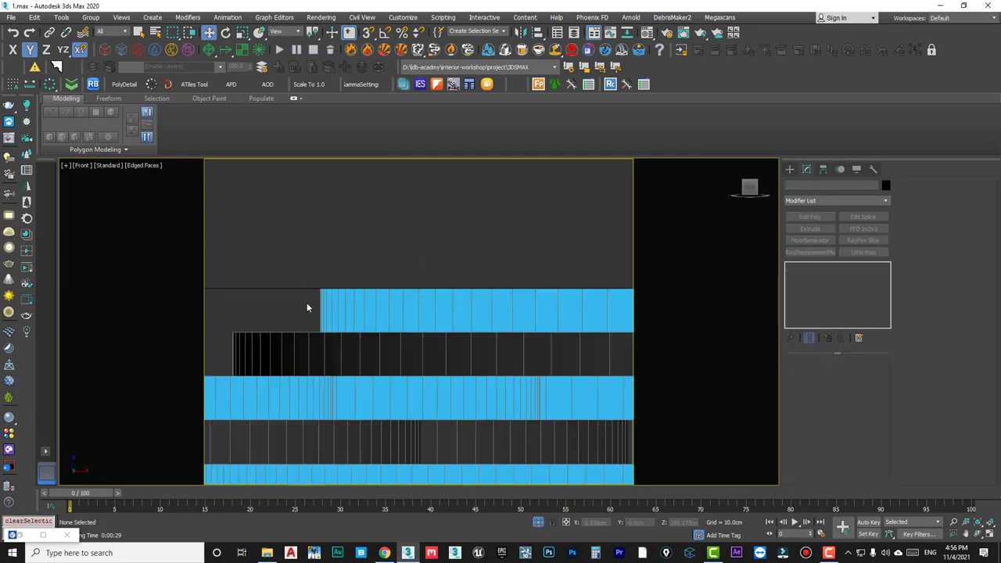
scroll(302, 307, down, 6)
mouse_move(302, 308)
alt+middle_down()
mouse_move(525, 290)
mouse_move(331, 280)
mouse_move(357, 282)
mouse_move(359, 259)
mouse_move(356, 274)
mouse_move(370, 275)
mouse_move(555, 261)
mouse_move(496, 259)
alt+middle_up()
Return to the VRayCam004 view and open the Material Editor.
key(c)
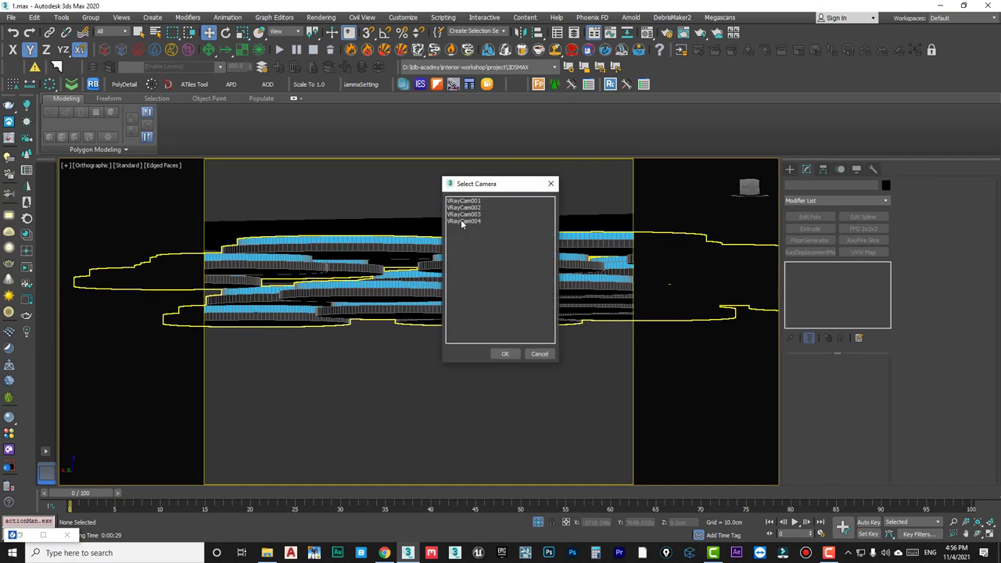
click(463, 221)
double_click(464, 221)
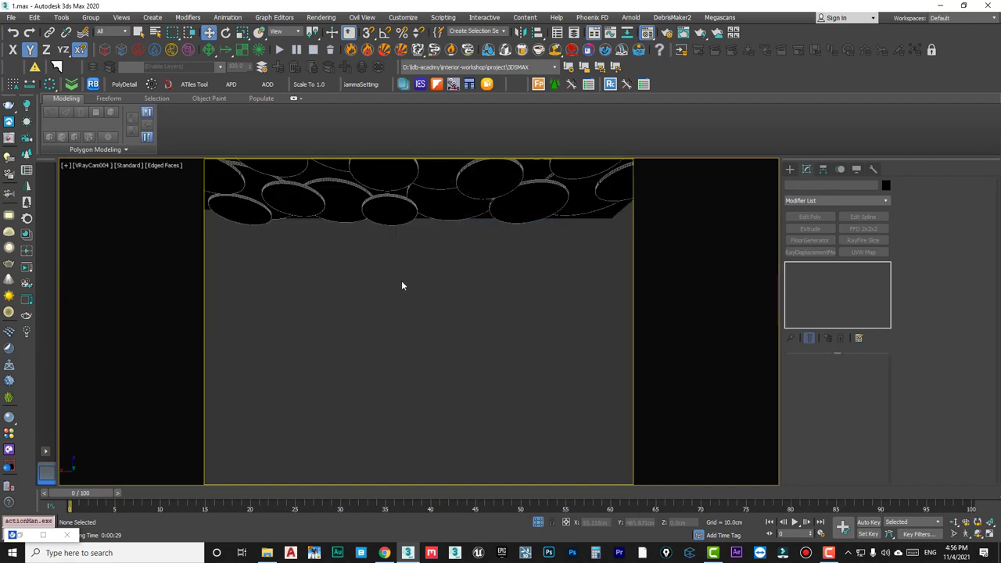
key(m)
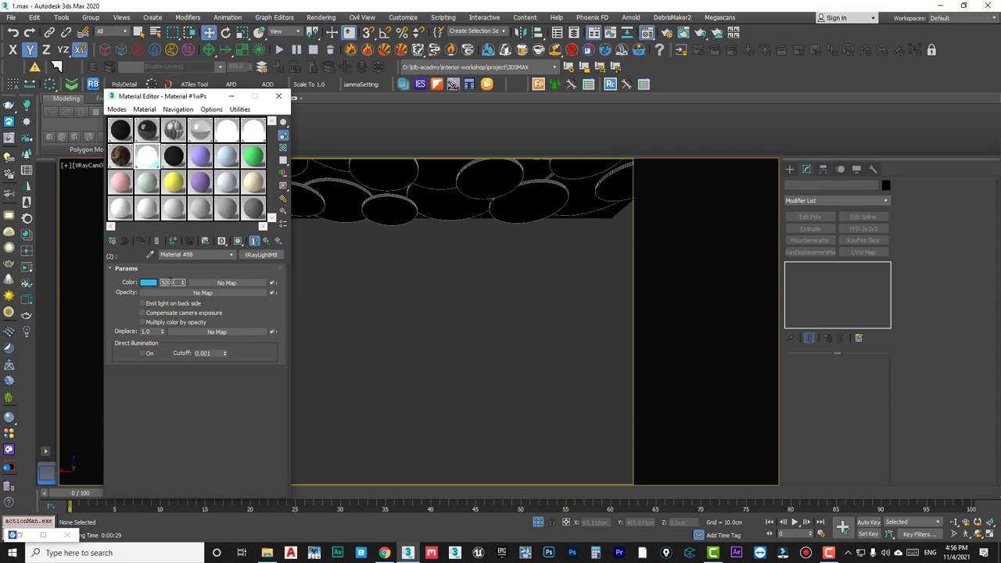
Raise material #88's colour multiplier to 5000 and render the camera view to check.
click(171, 283)
key(shift+q)
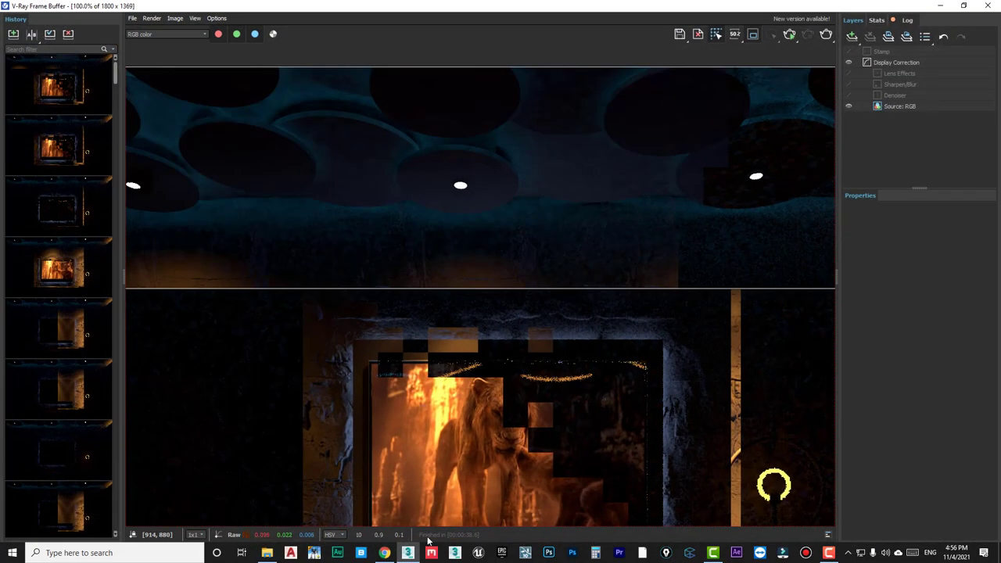
click(941, 6)
Unhide all objects, re-render the camera view, and select the ceiling disc group.
right_click(576, 265)
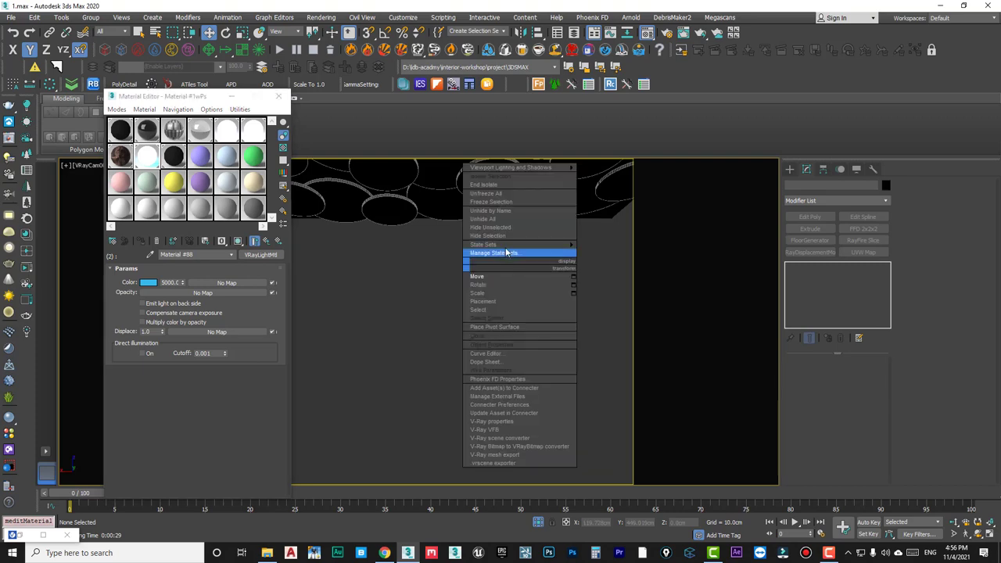
click(489, 219)
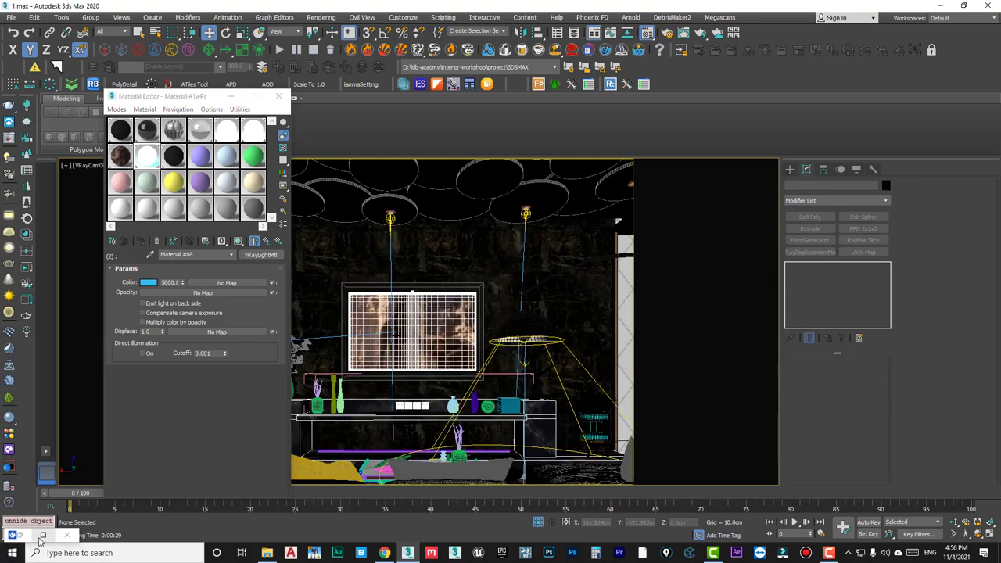
key(shift+q)
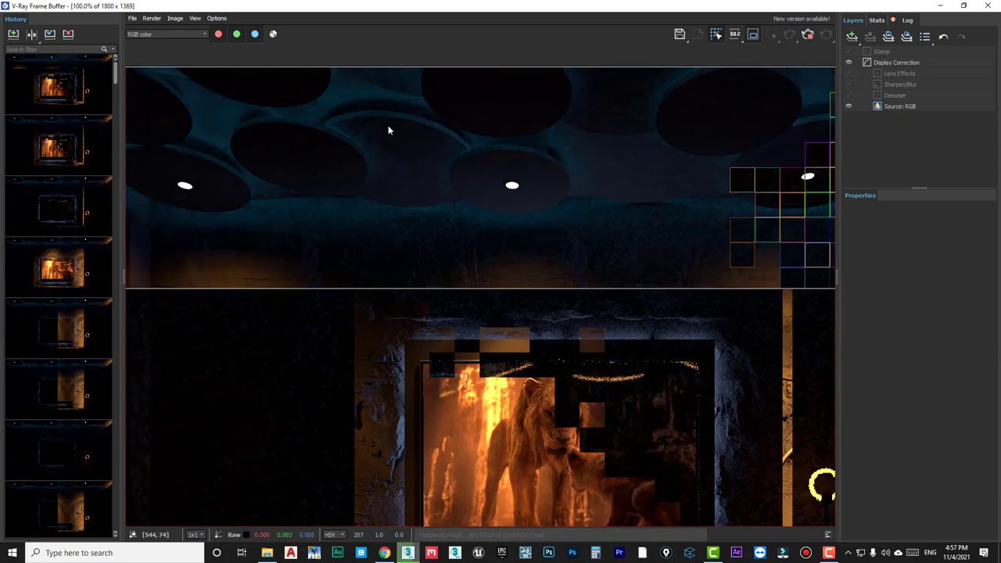
scroll(388, 130, down, 3)
scroll(388, 130, down, 2)
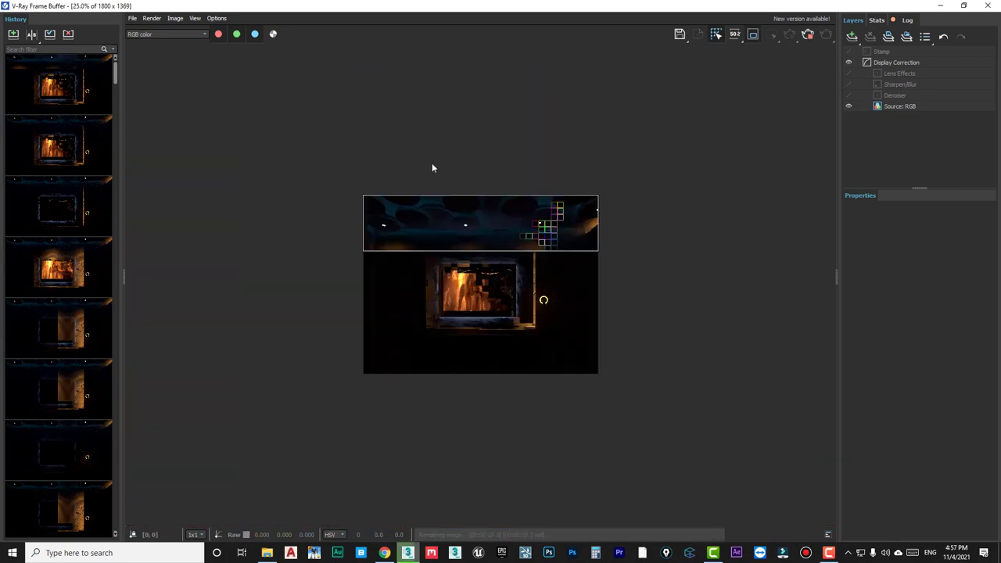
scroll(435, 204, up, 5)
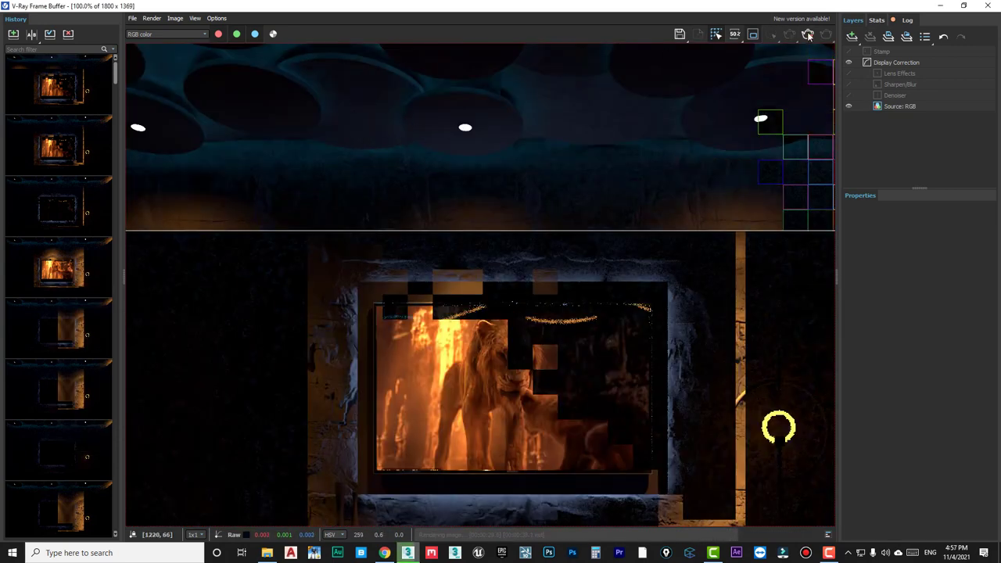
click(941, 7)
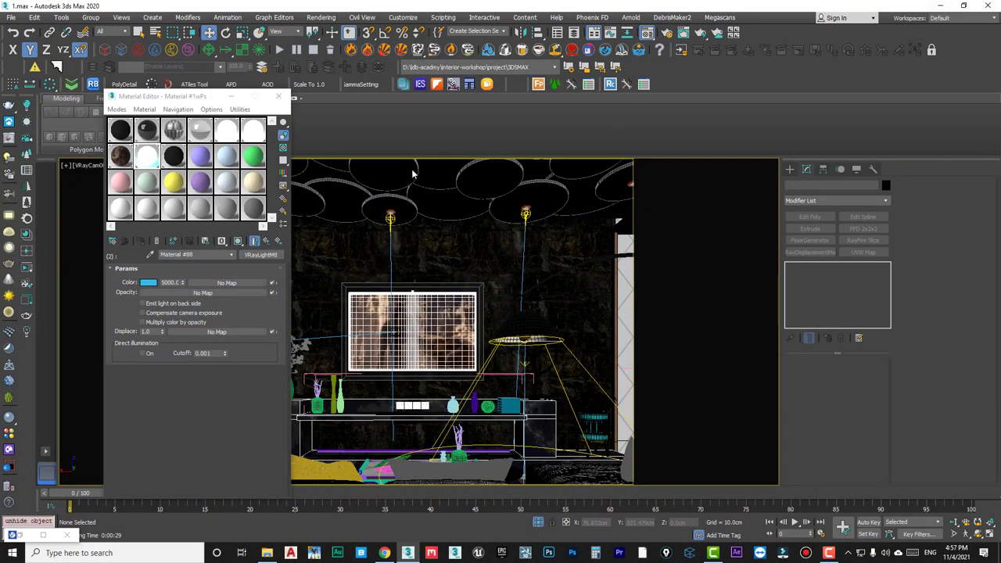
click(388, 173)
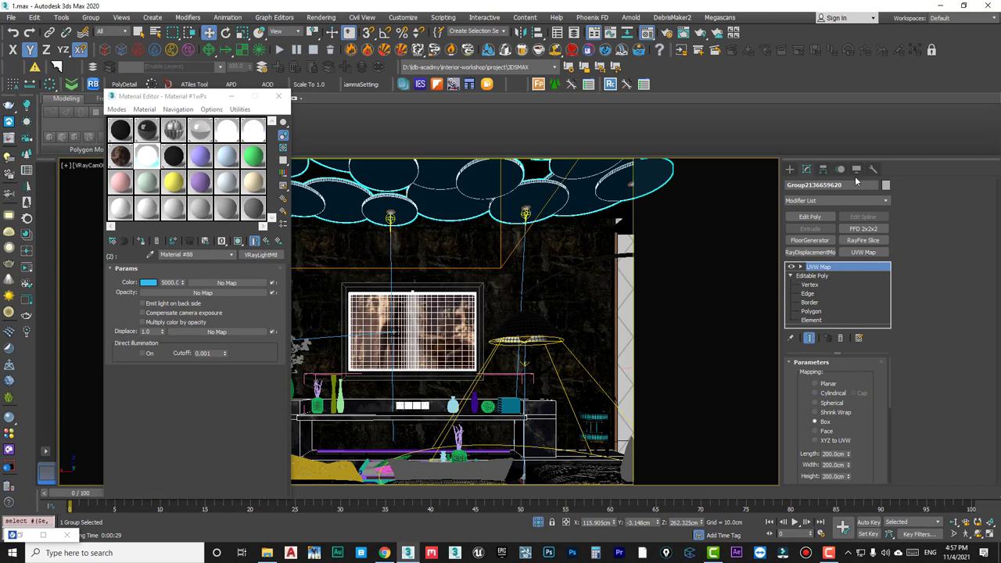
Name the ceiling disc group 'c' and add it to the Override mtl exclude list.
click(844, 185)
text(c)
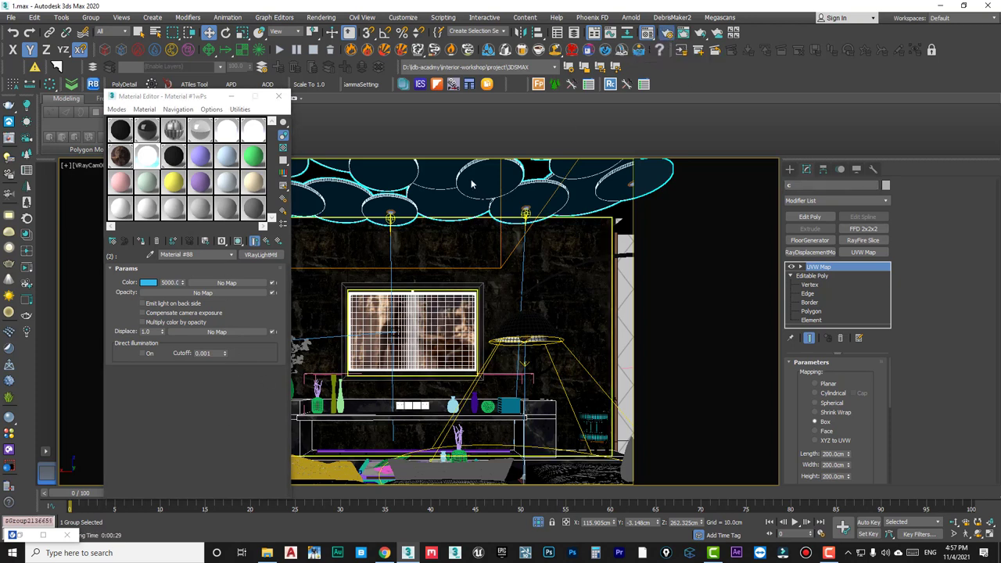
key(F10)
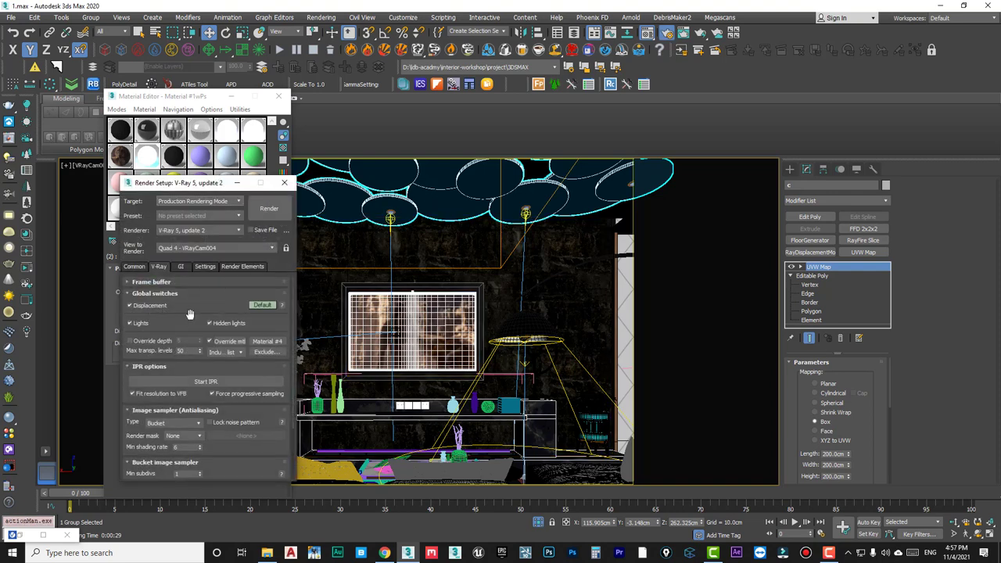
click(235, 343)
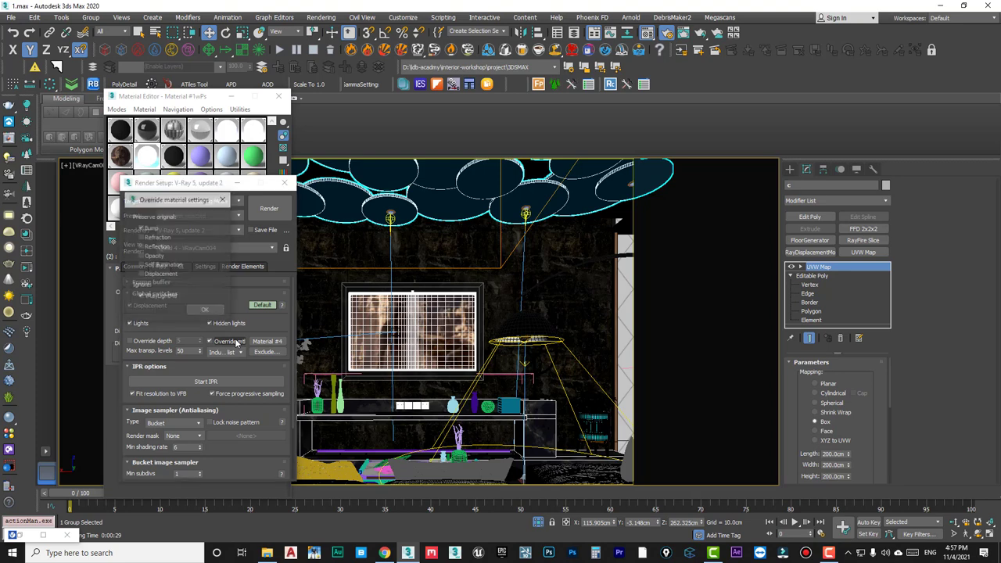
click(205, 311)
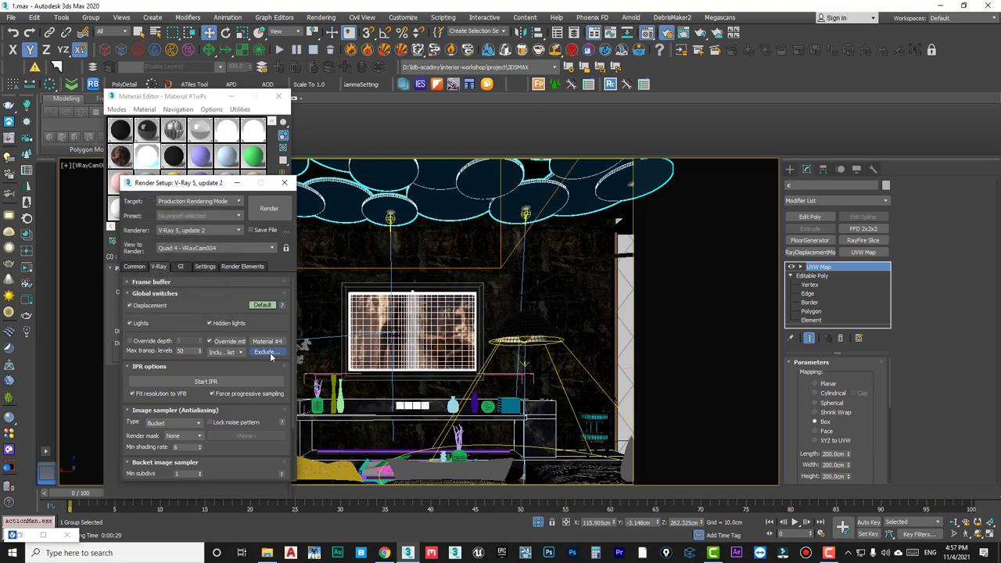
click(268, 352)
click(344, 239)
key(c)
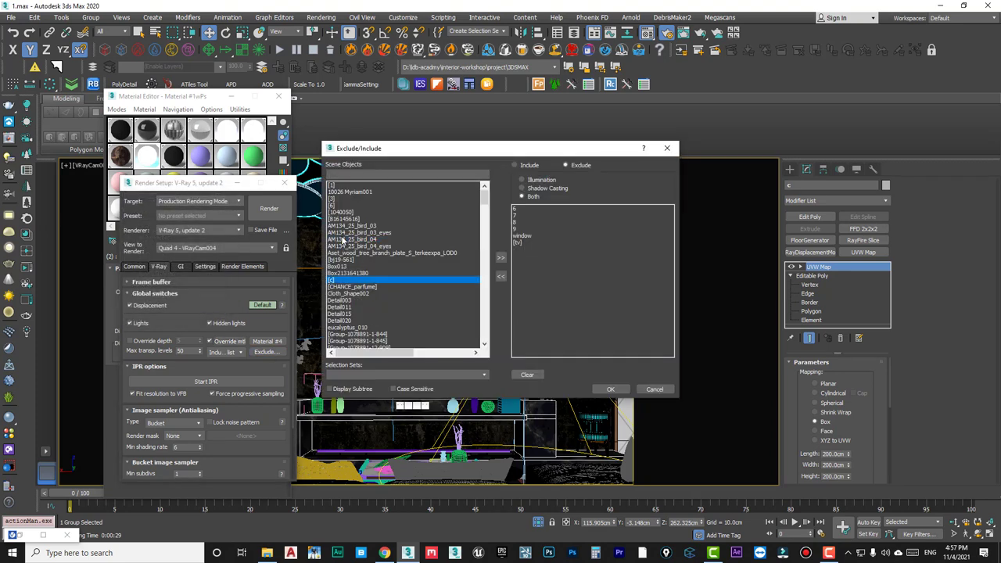
click(501, 259)
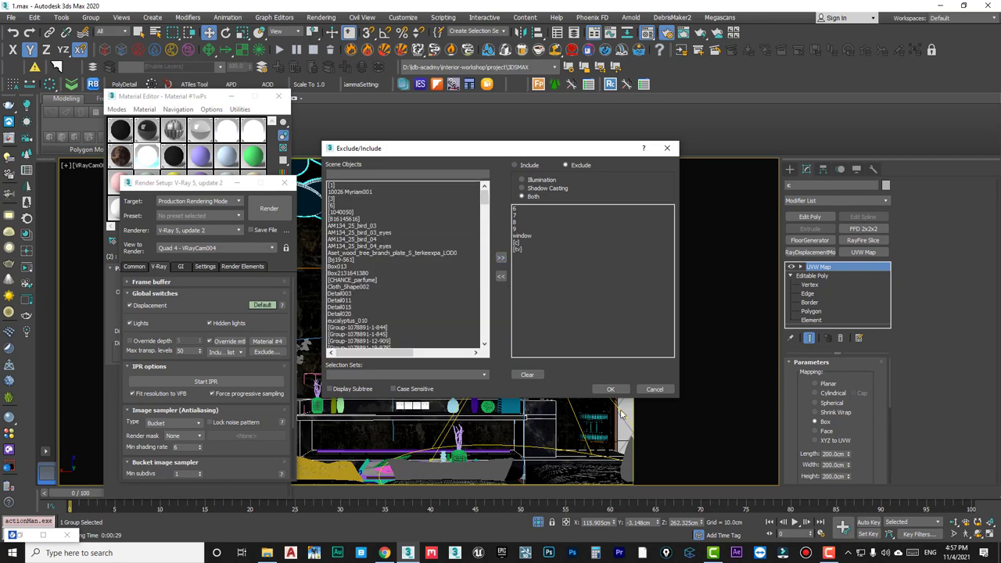
click(611, 389)
Check the ceiling-strip render in the V-Ray Frame Buffer, then minimize it.
click(33, 539)
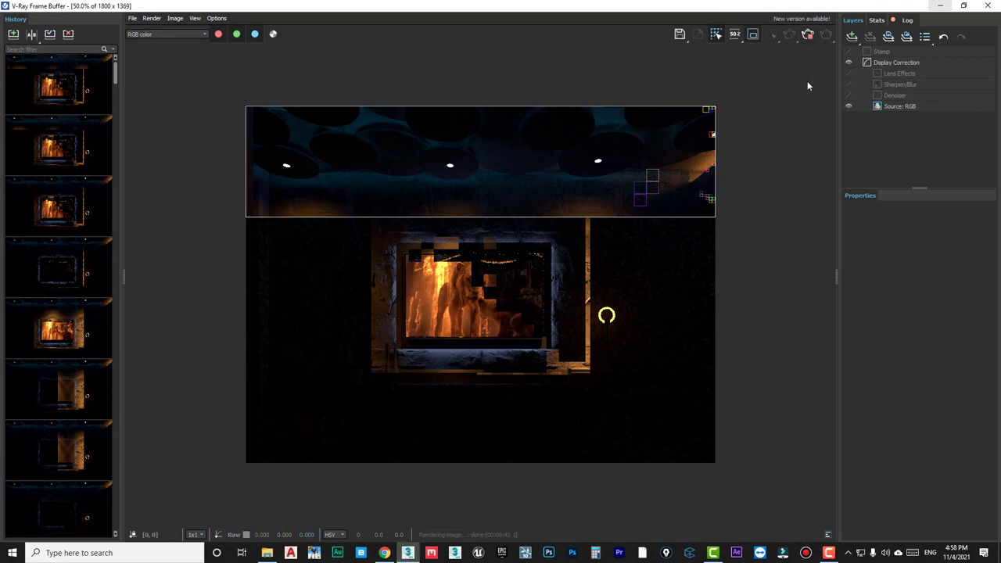
click(942, 8)
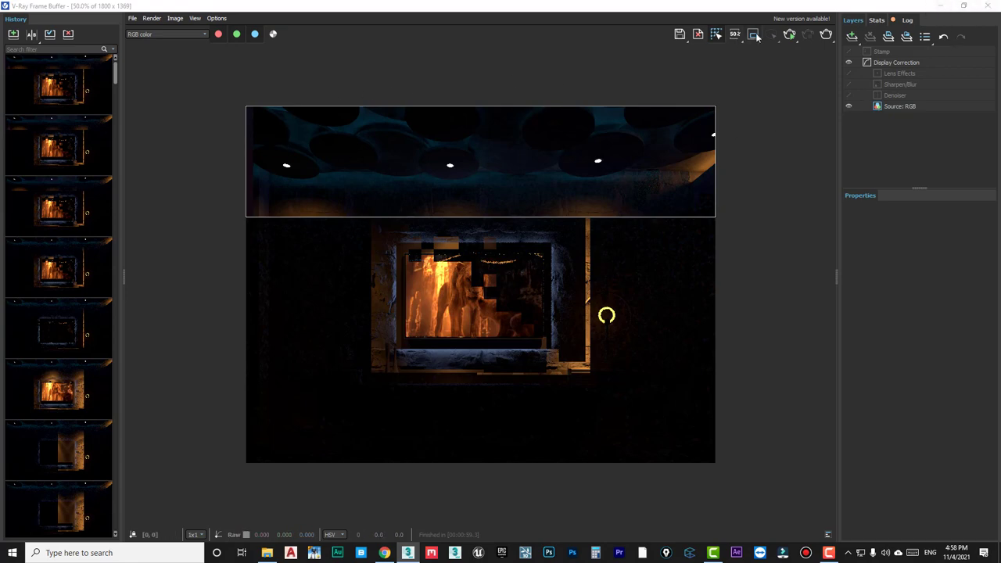
click(941, 6)
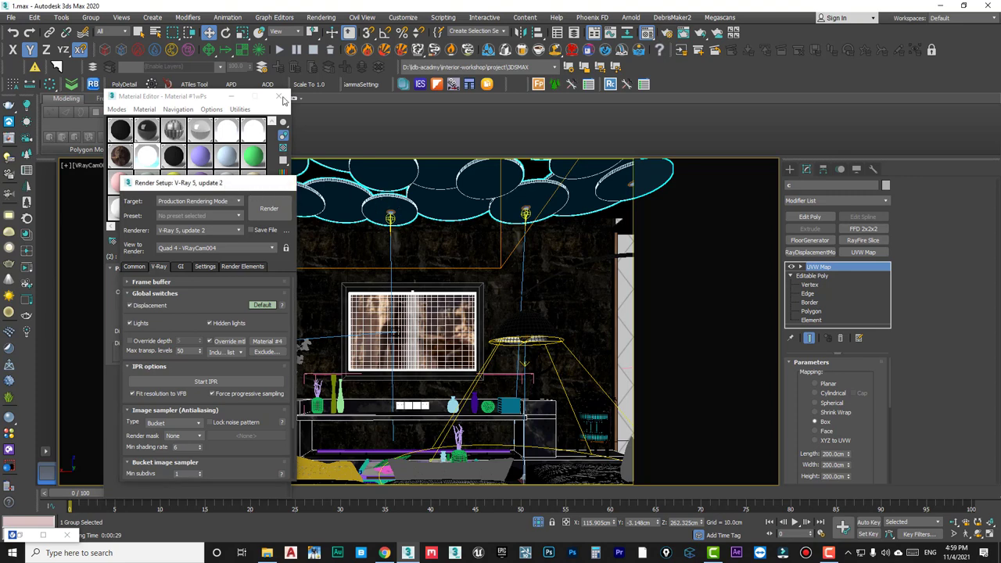
Close Render Setup and Material Editor, then isolate a ceiling disc element.
click(283, 184)
click(278, 97)
click(378, 201)
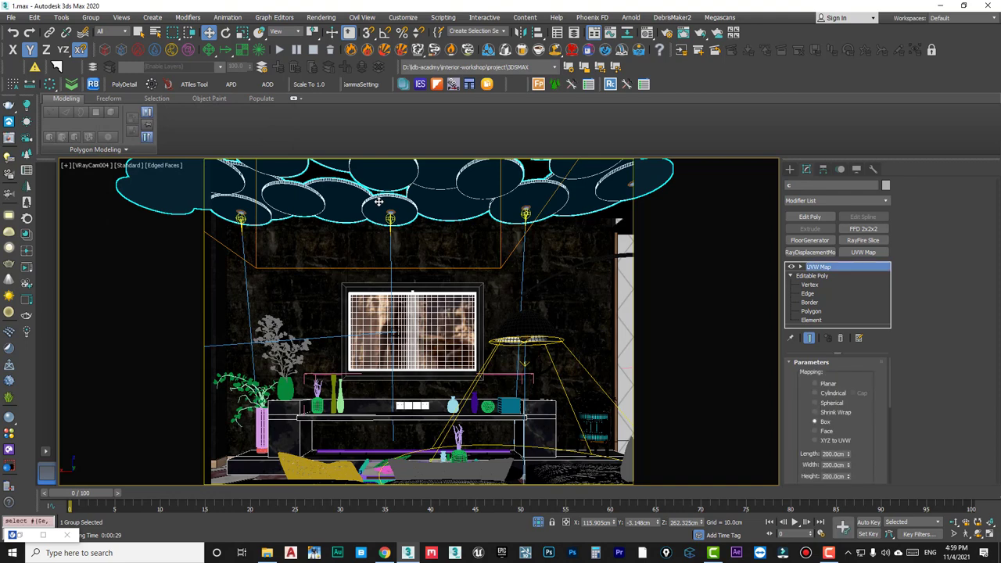
click(826, 321)
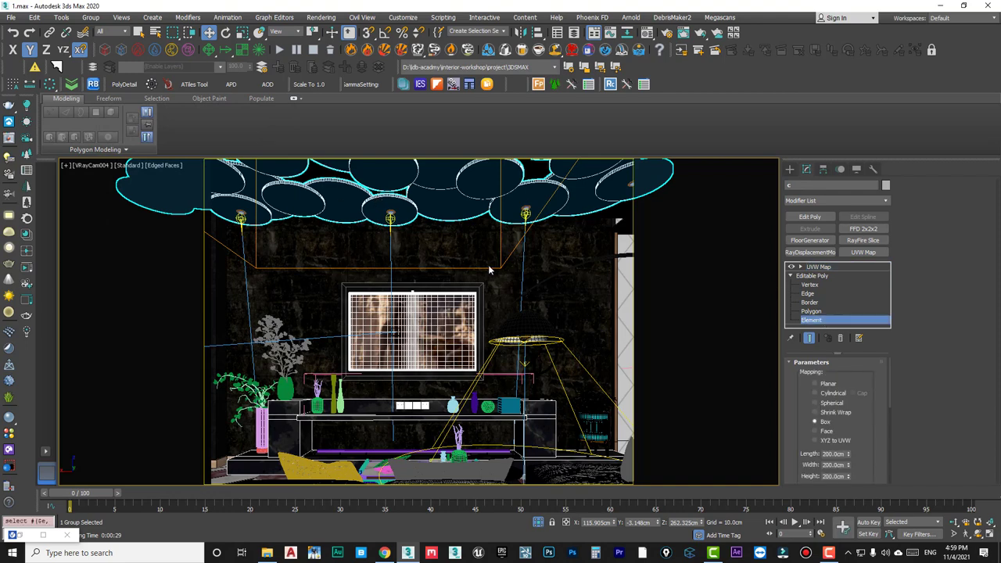
click(339, 194)
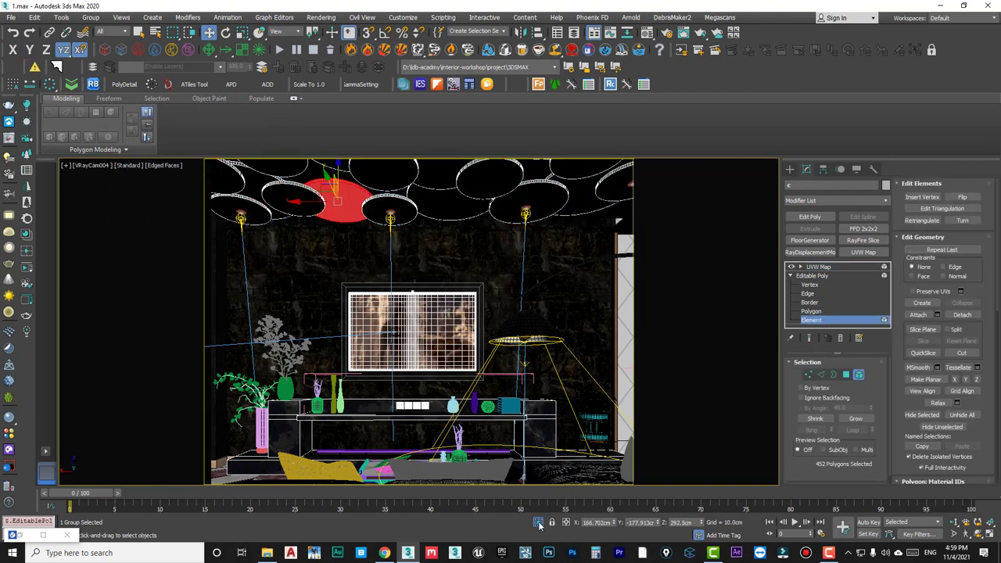
click(538, 522)
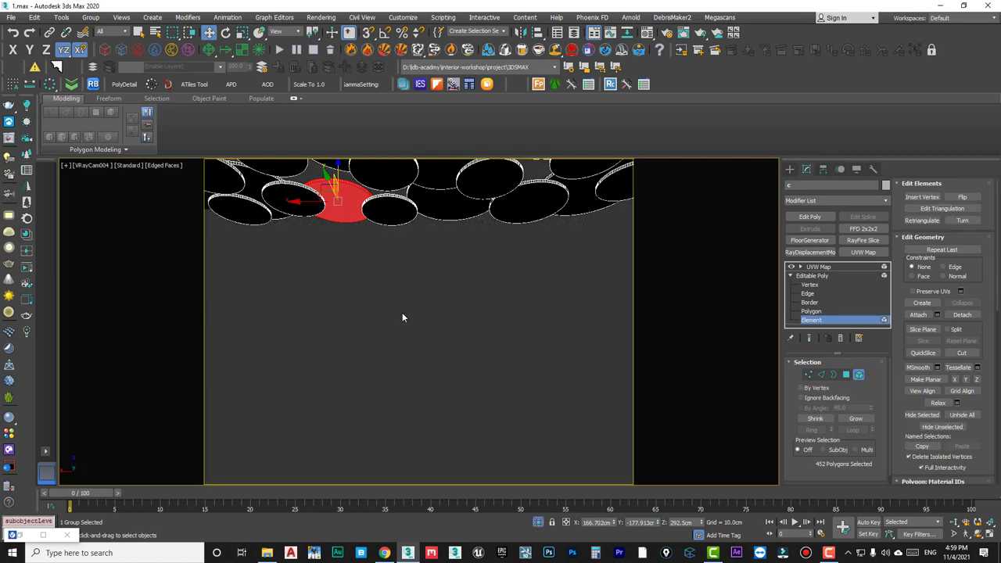
Inspect the isolated ceiling discs in perspective, selecting several in turn.
key(p)
alt+middle_drag(380, 288, 368, 309)
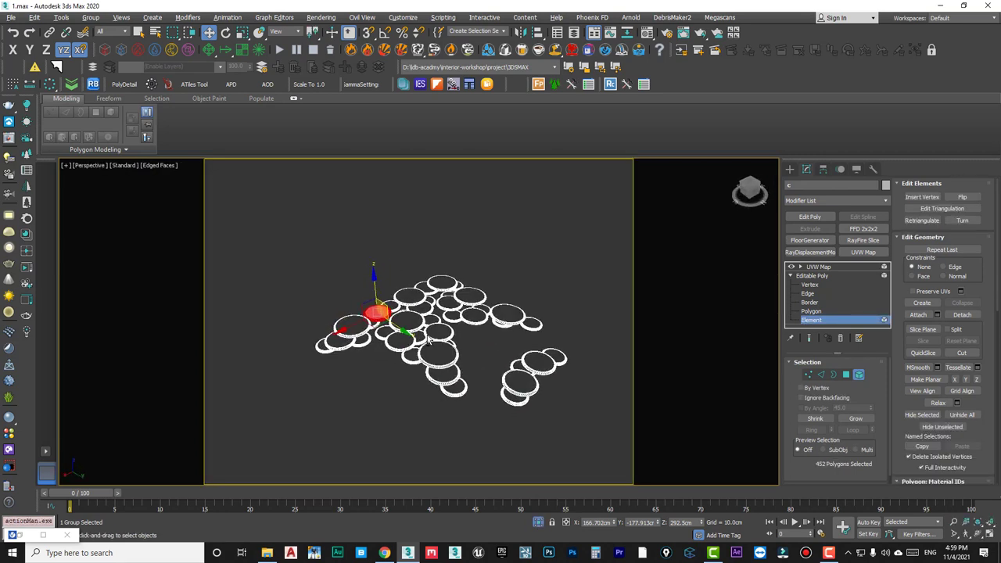
scroll(358, 327, up, 3)
click(372, 329)
alt+middle_drag(462, 287, 467, 265)
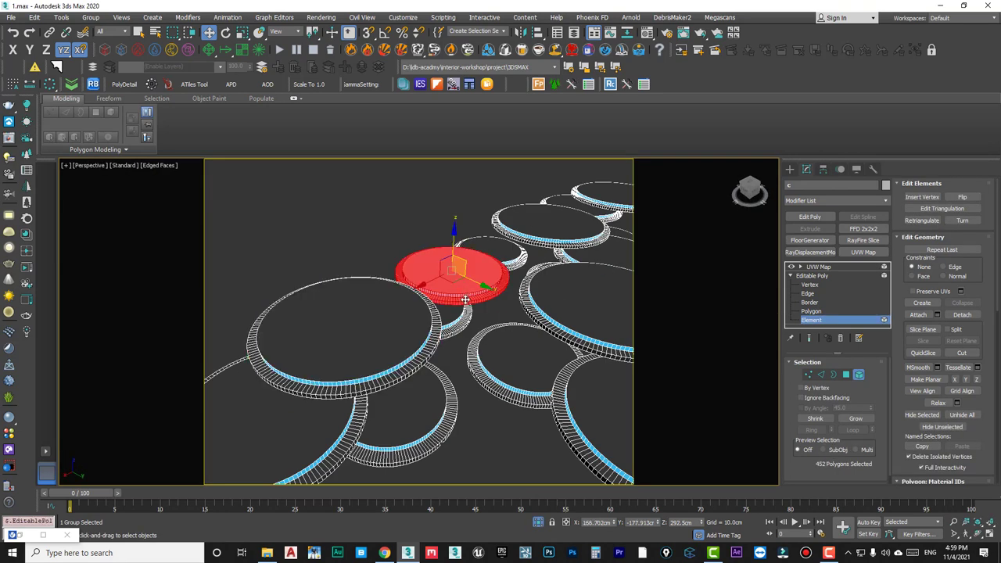
scroll(461, 296, down, 2)
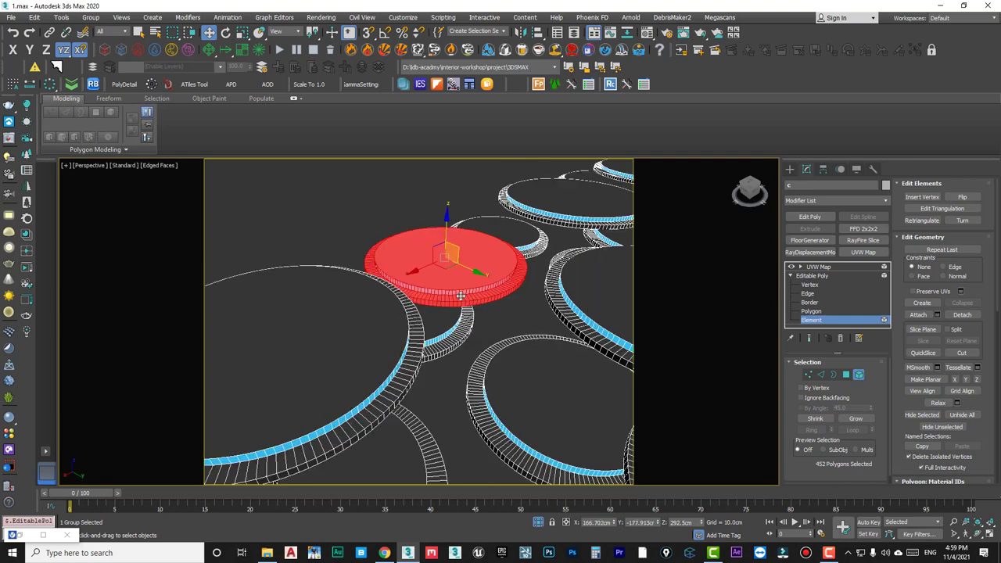
drag(529, 374, 510, 251)
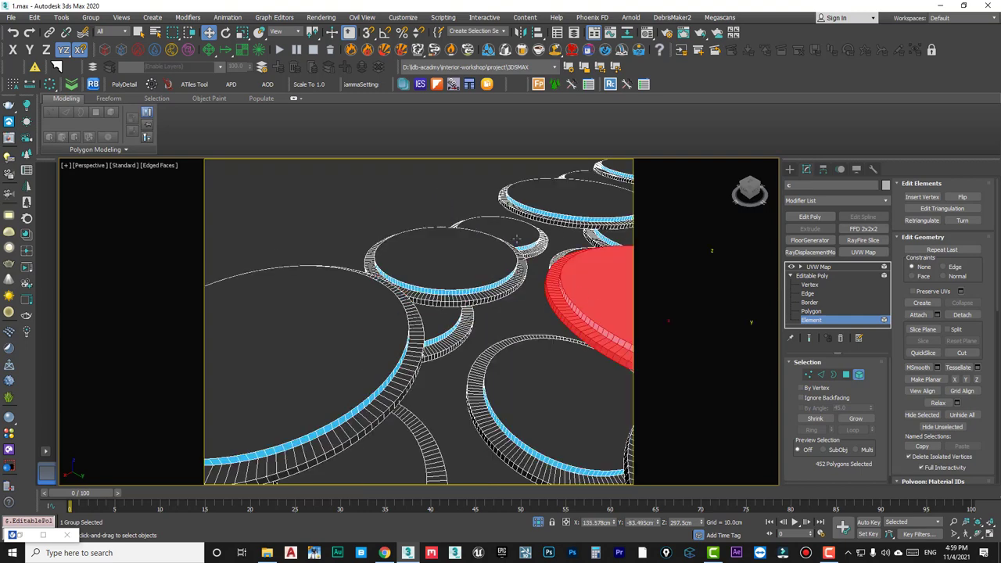
key(ctrl+z)
middle_drag(393, 342, 475, 272)
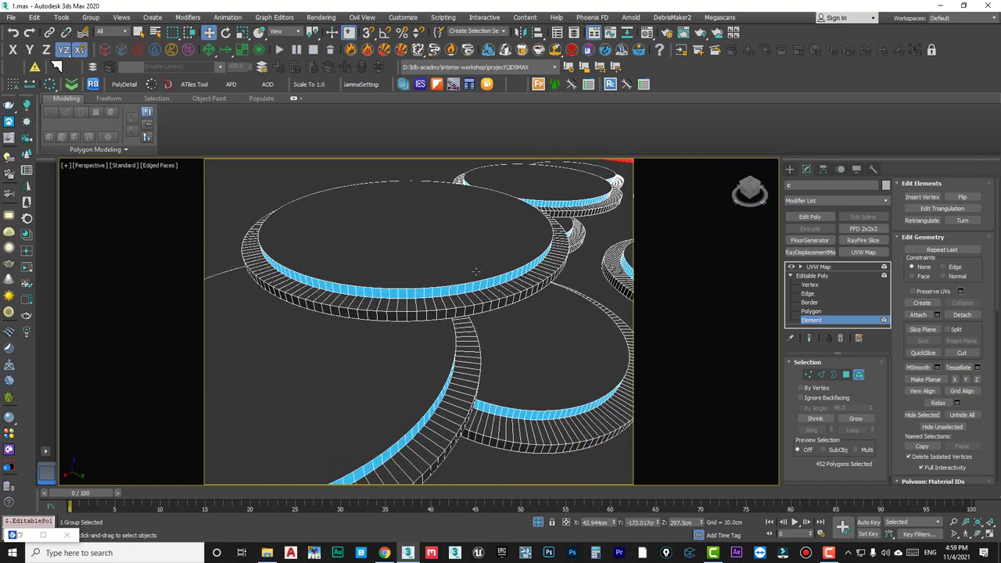
click(476, 272)
click(523, 369)
click(415, 381)
scroll(417, 328, down, 5)
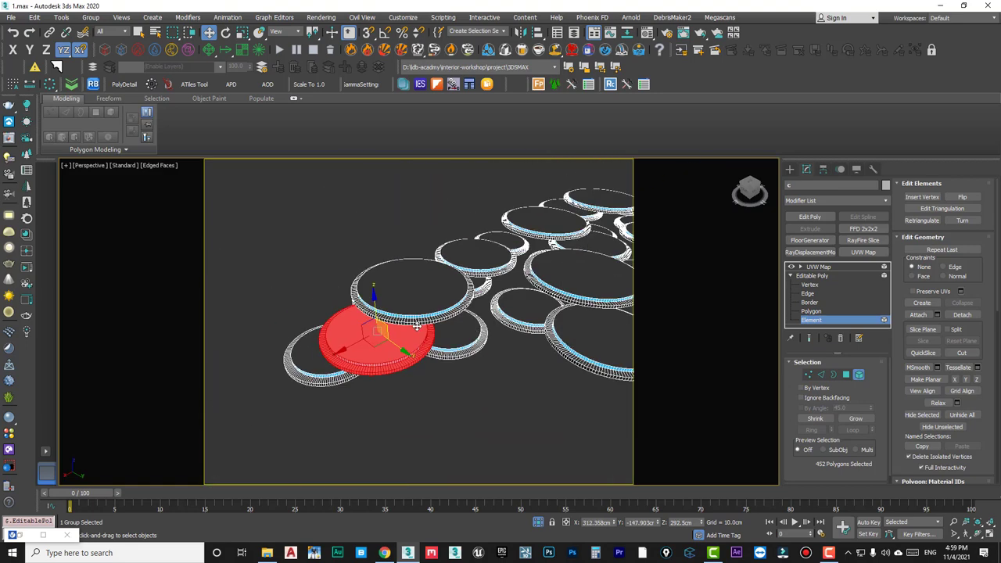
alt+middle_drag(380, 377, 424, 382)
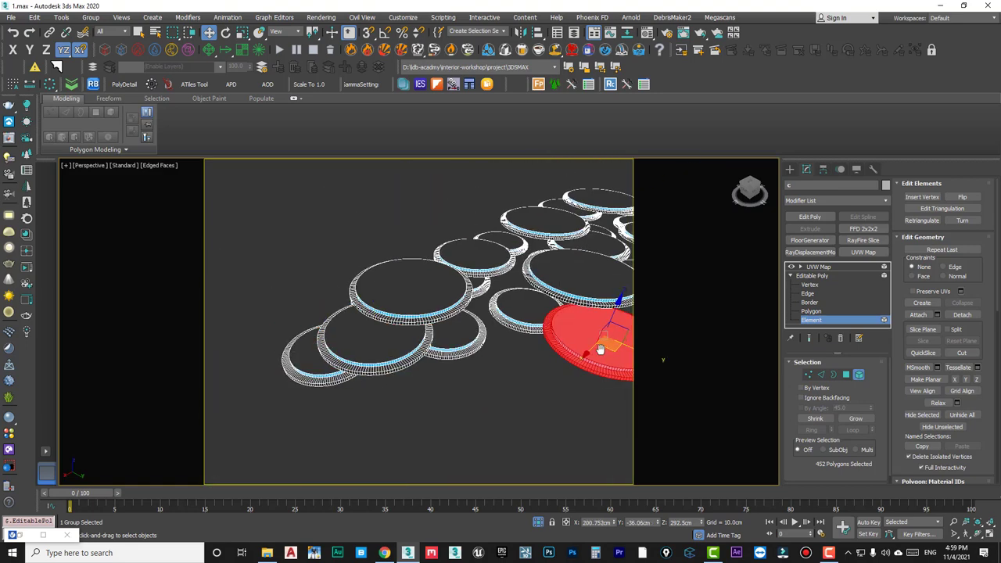
key(shift+z)
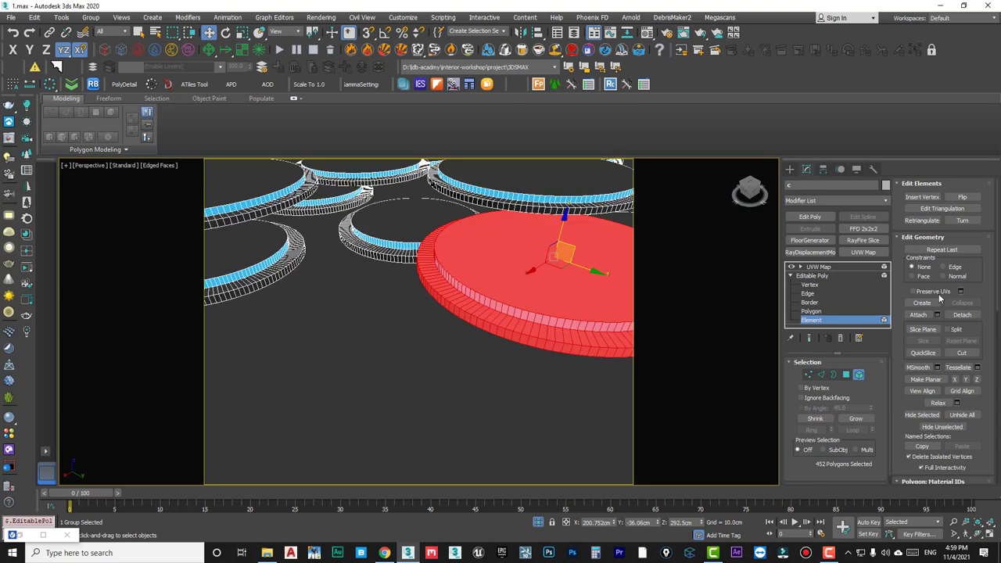
Flip a disc's normals and flip them back, leaving the discs unchanged.
click(962, 198)
click(963, 197)
key(shift+z)
key(shift+z)
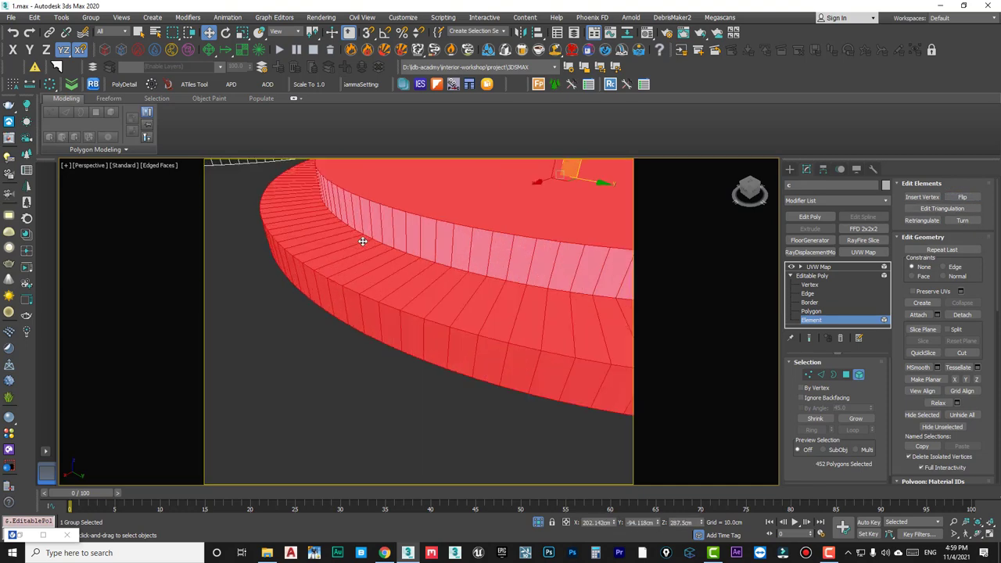
key(shift+z)
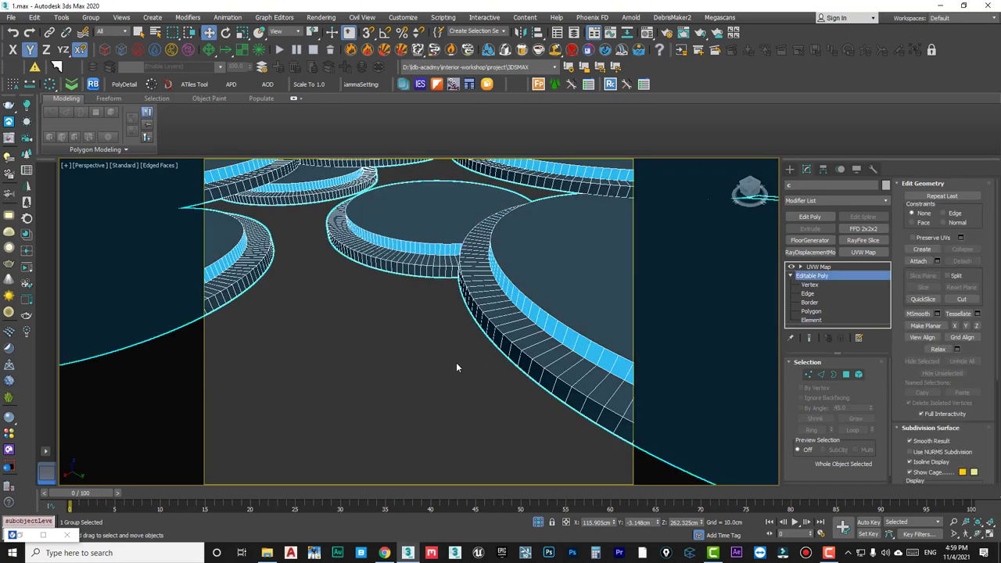
alt+middle_drag(456, 362, 449, 344)
key(shift+z)
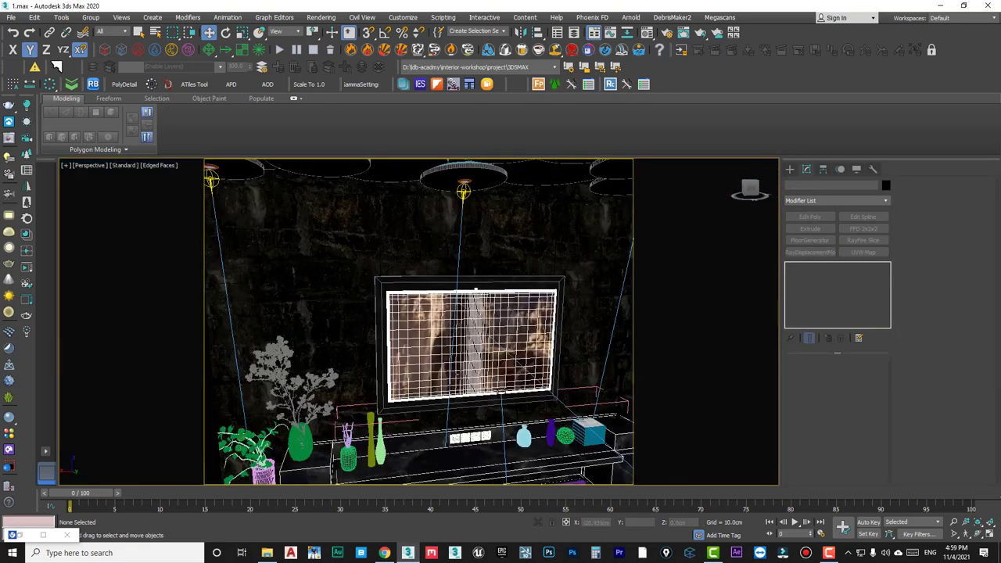
scroll(452, 208, up, 1)
scroll(451, 208, up, 3)
mouse_move(452, 208)
alt+middle_down()
mouse_move(489, 304)
mouse_move(490, 291)
mouse_move(357, 406)
mouse_move(378, 325)
alt+middle_up()
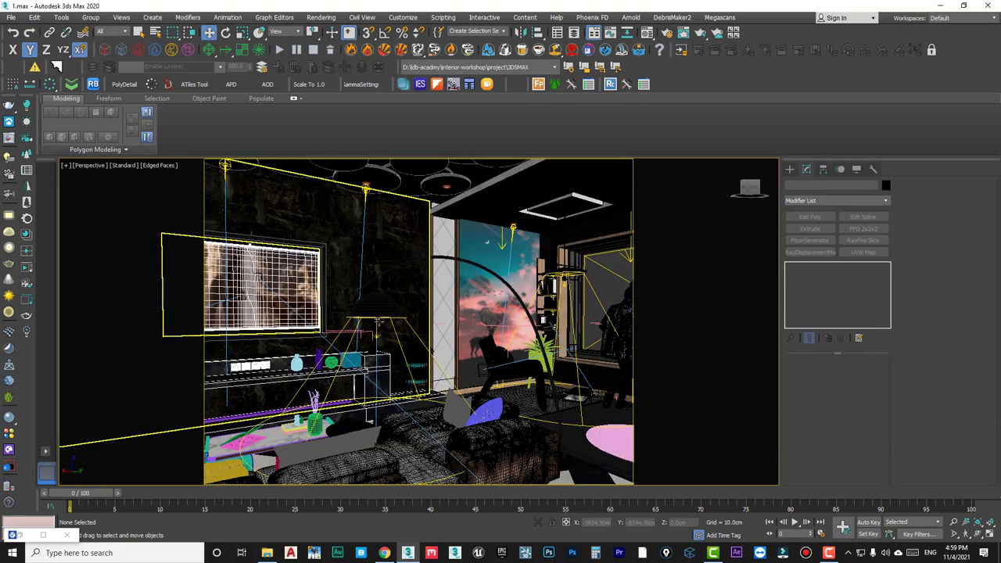
click(378, 325)
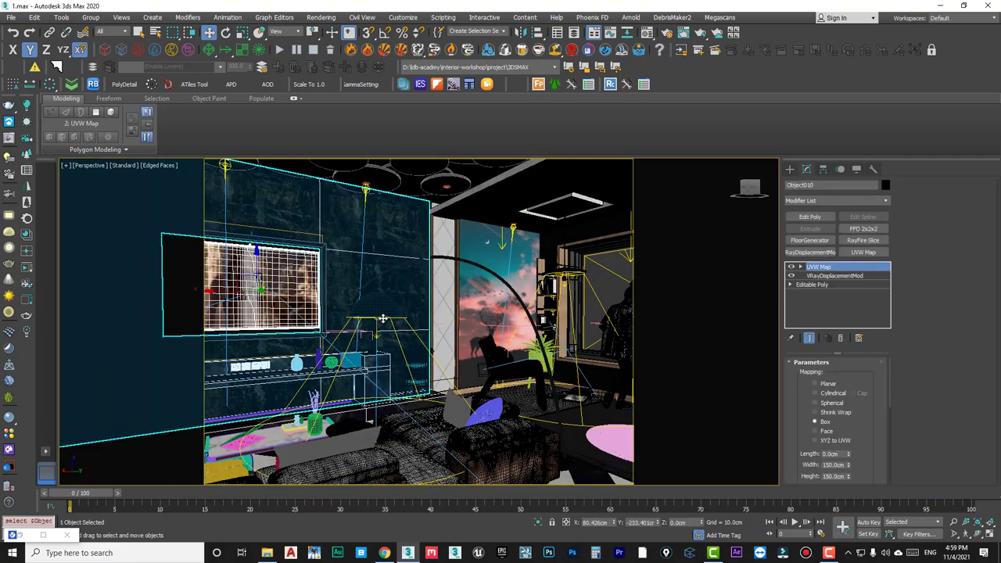
click(392, 323)
click(395, 329)
mouse_move(395, 330)
alt+middle_down()
mouse_move(452, 349)
mouse_move(425, 337)
mouse_move(454, 331)
mouse_move(365, 378)
mouse_move(416, 364)
mouse_move(398, 369)
alt+middle_up()
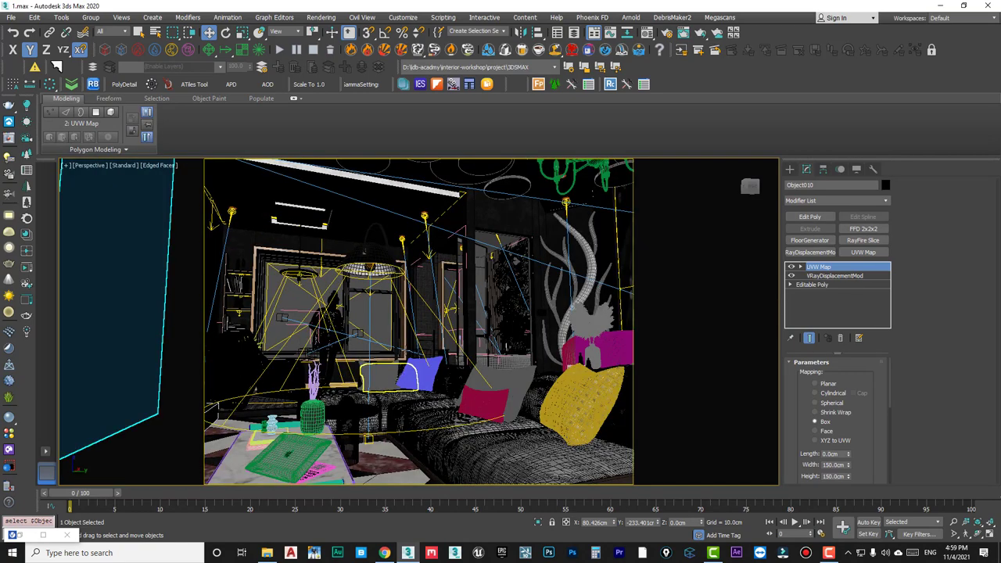
Look through VRayCam005, auto-correct its vertical tilt and widen the film gate to about 74.
click(475, 274)
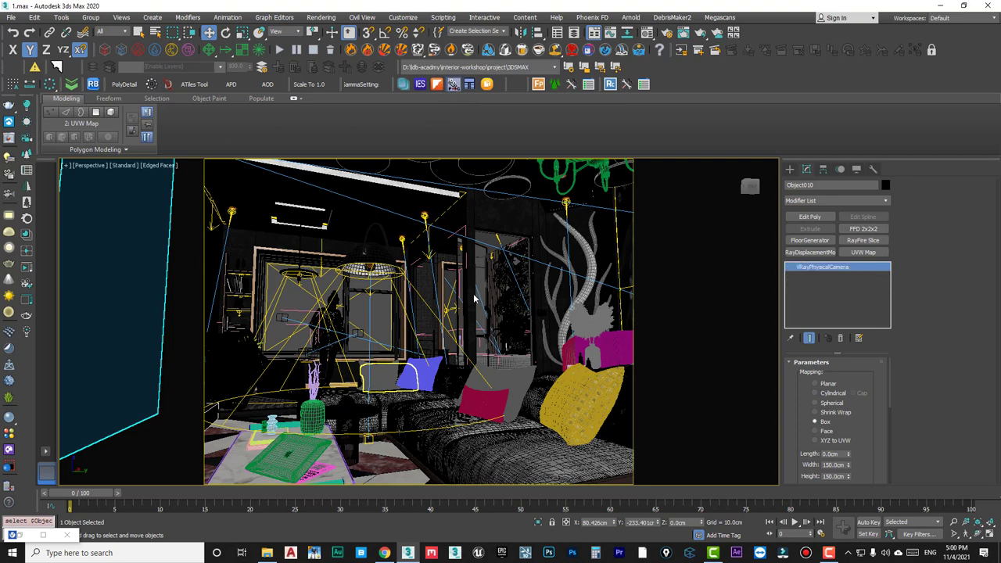
key(c)
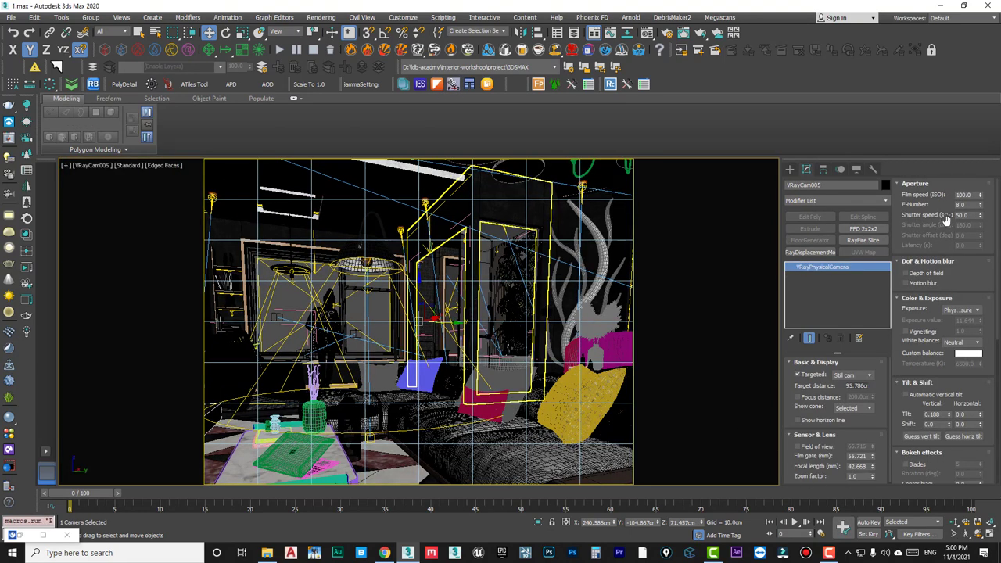
click(919, 437)
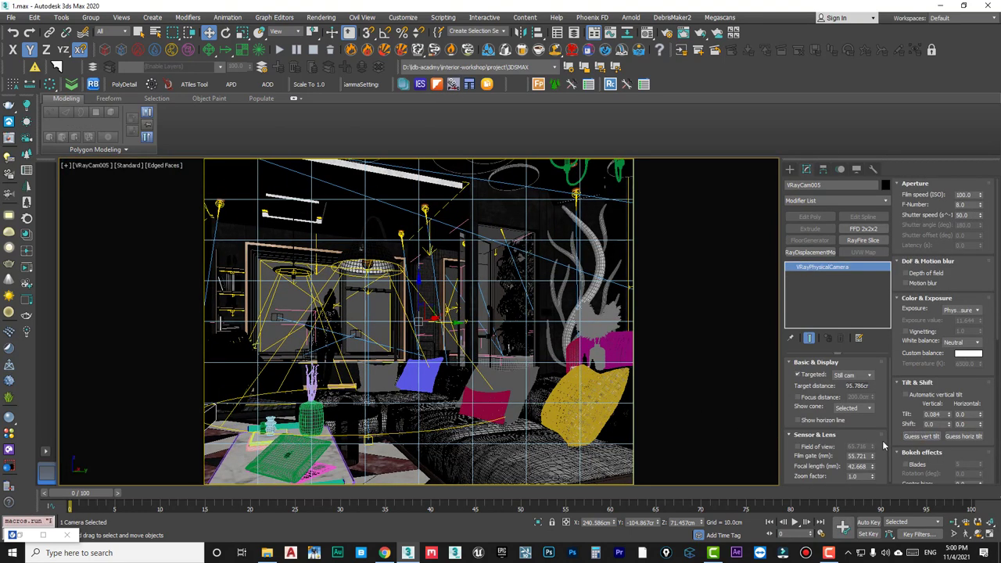
drag(875, 458, 875, 436)
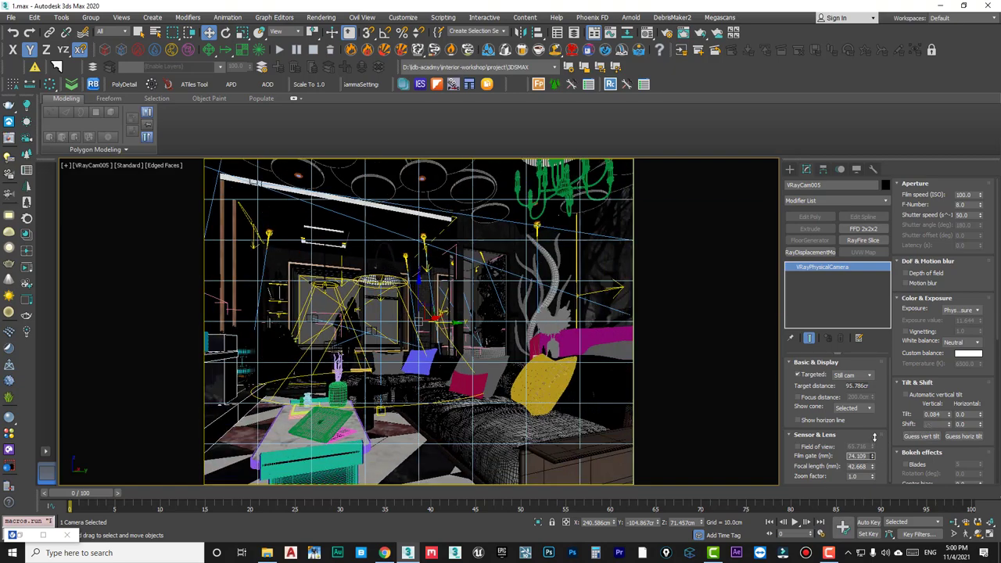
mouse_move(519, 331)
middle_down()
mouse_move(591, 266)
mouse_move(570, 288)
middle_up()
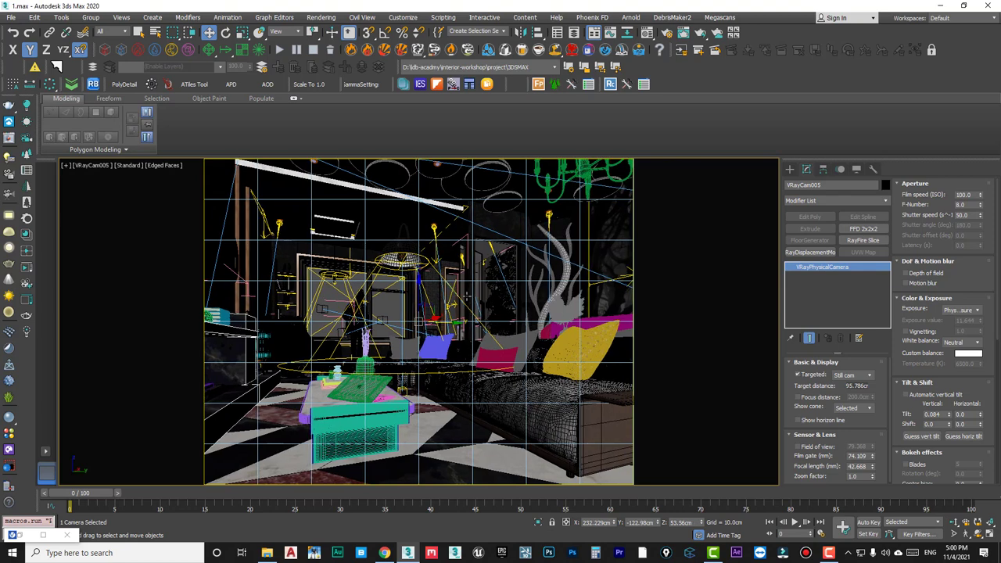
Try a box UVW Map on the tall window panel, undo it, and select the floor lamp.
click(463, 298)
click(863, 252)
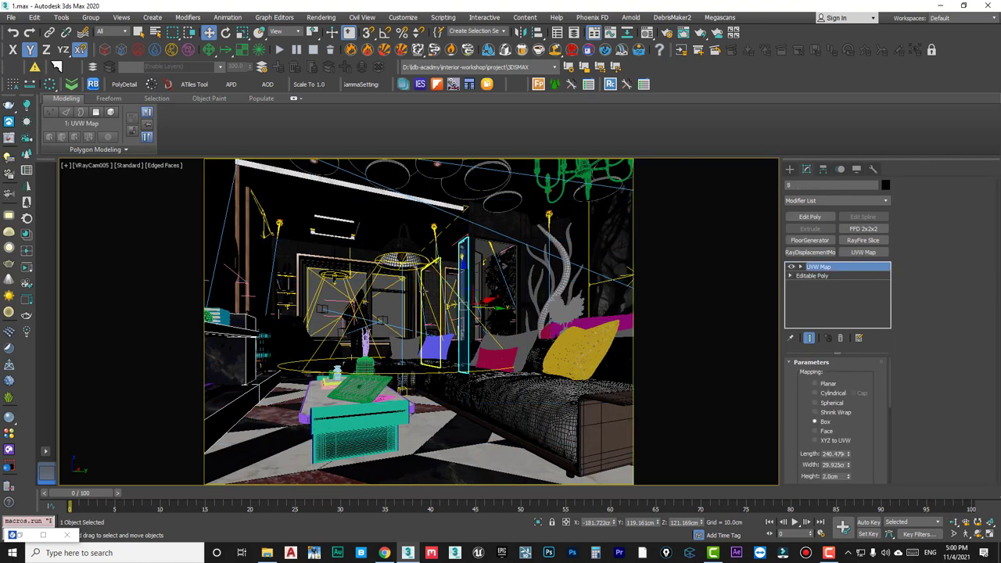
key(ctrl+z)
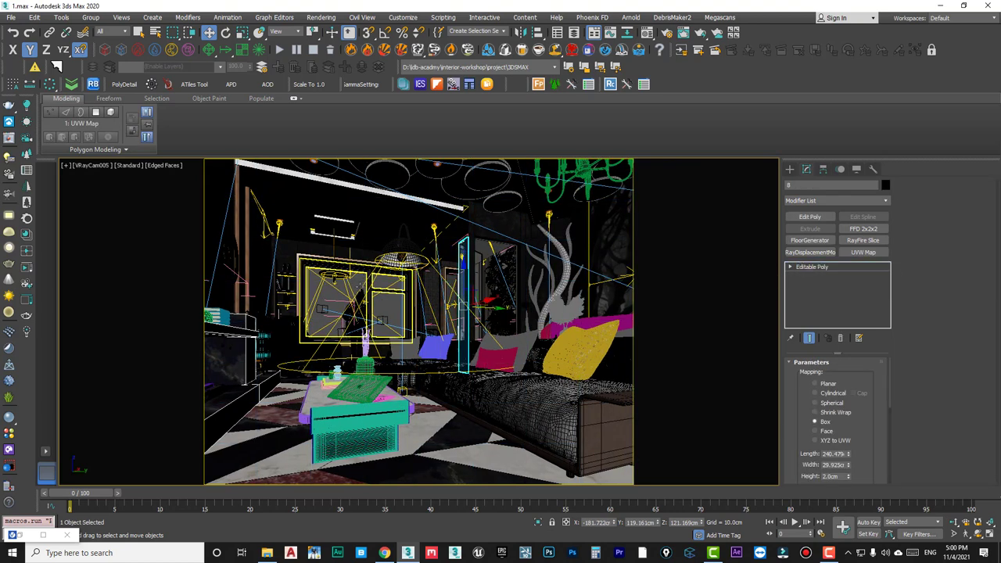
click(401, 255)
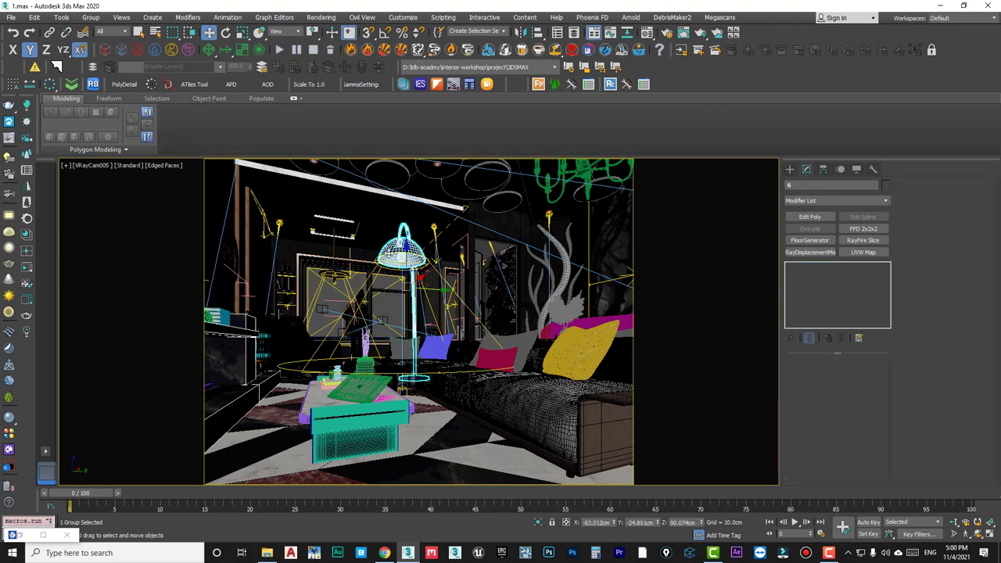
Filter selection to Lights and check the floor lamp disc light's Multiplier of 100.
click(111, 32)
click(114, 62)
key(F7)
click(403, 270)
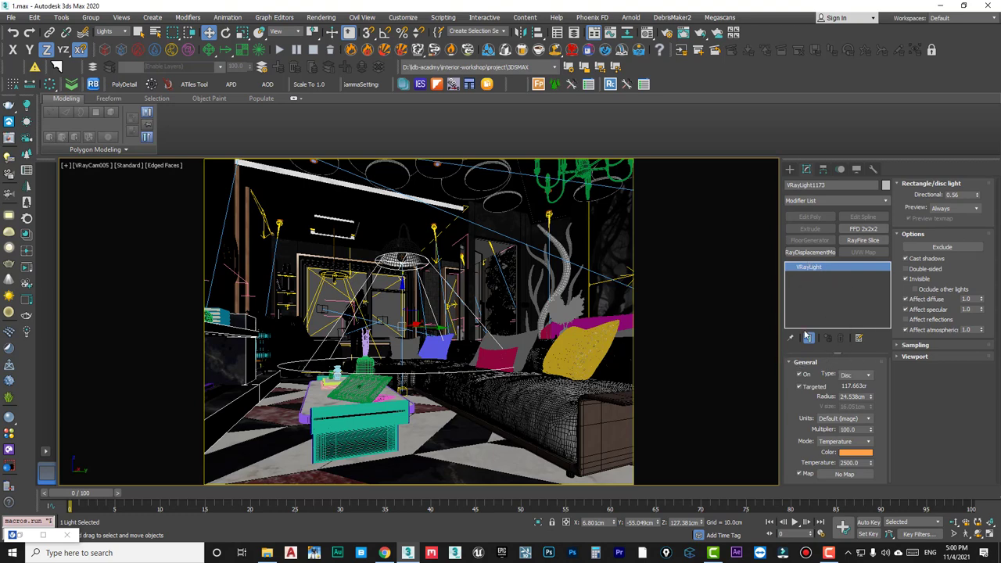
drag(801, 428, 809, 403)
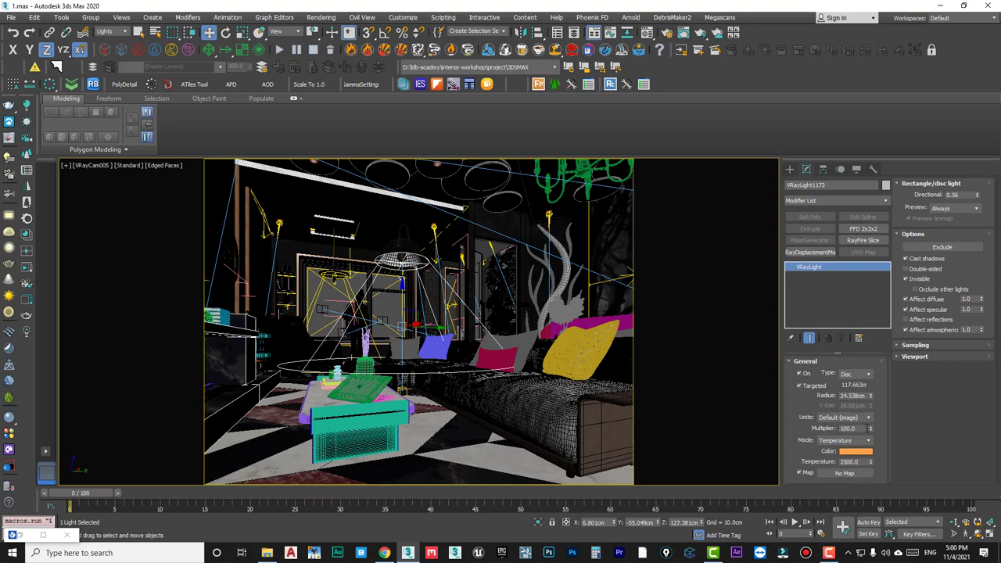
click(851, 428)
click(807, 429)
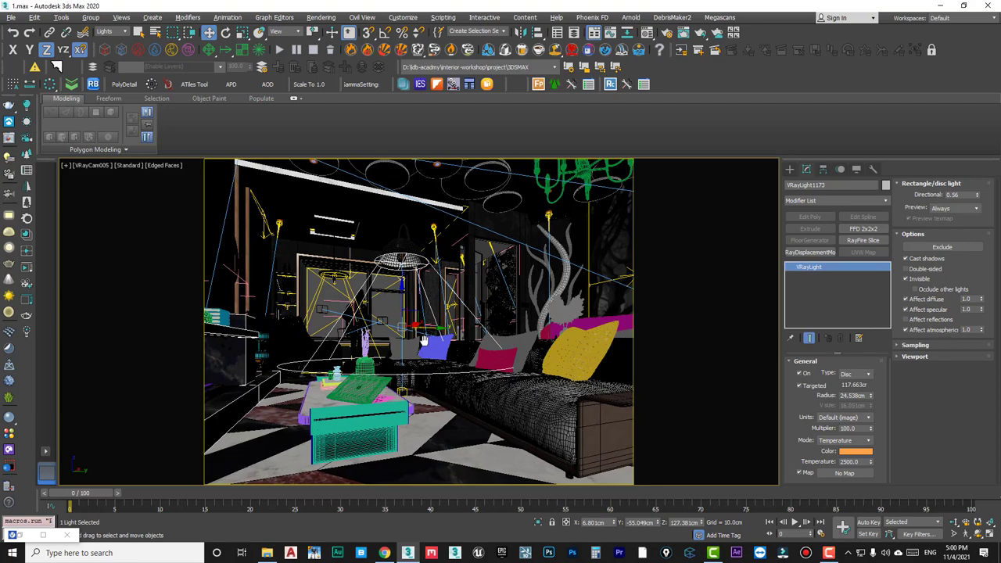
Restore the selection filter to All and zoom in on the floor lamp group.
mouse_move(433, 331)
middle_down()
mouse_move(448, 345)
mouse_move(434, 353)
middle_up()
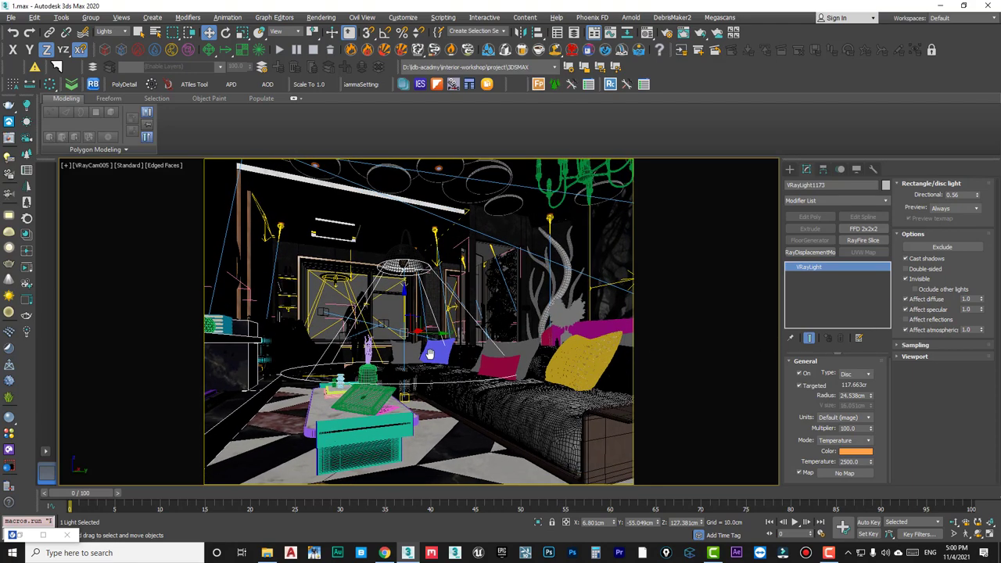
right_click(435, 353)
click(476, 284)
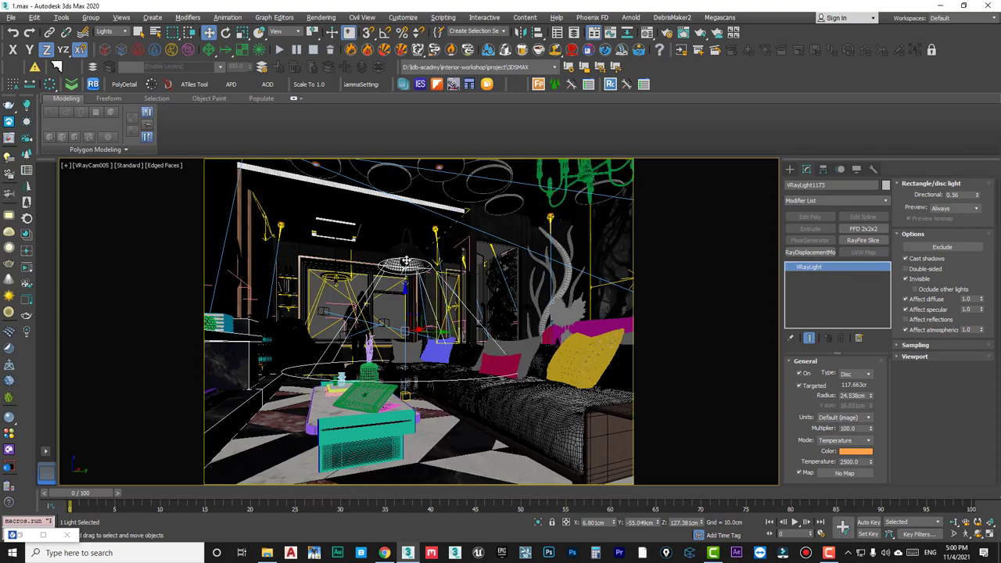
click(125, 31)
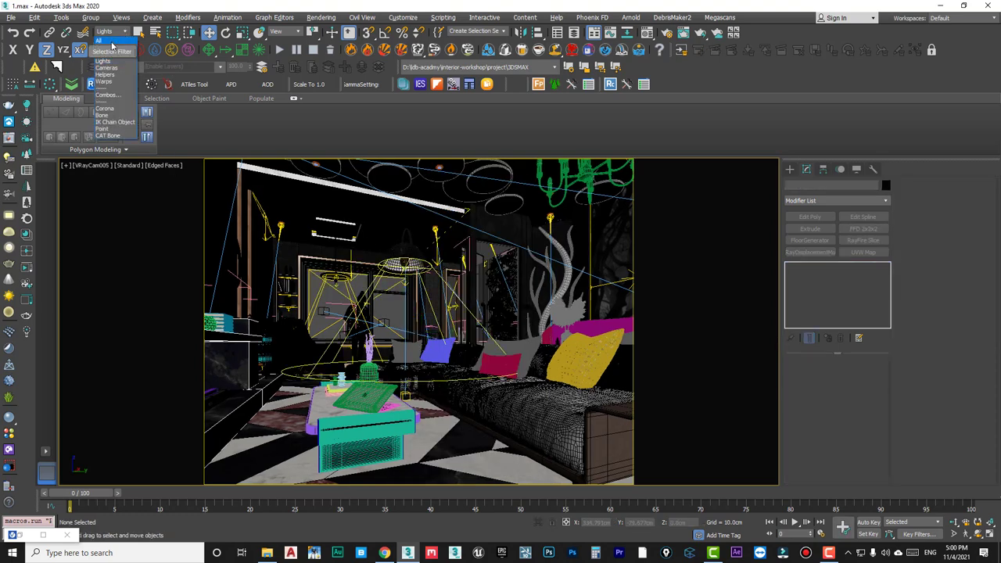
click(105, 41)
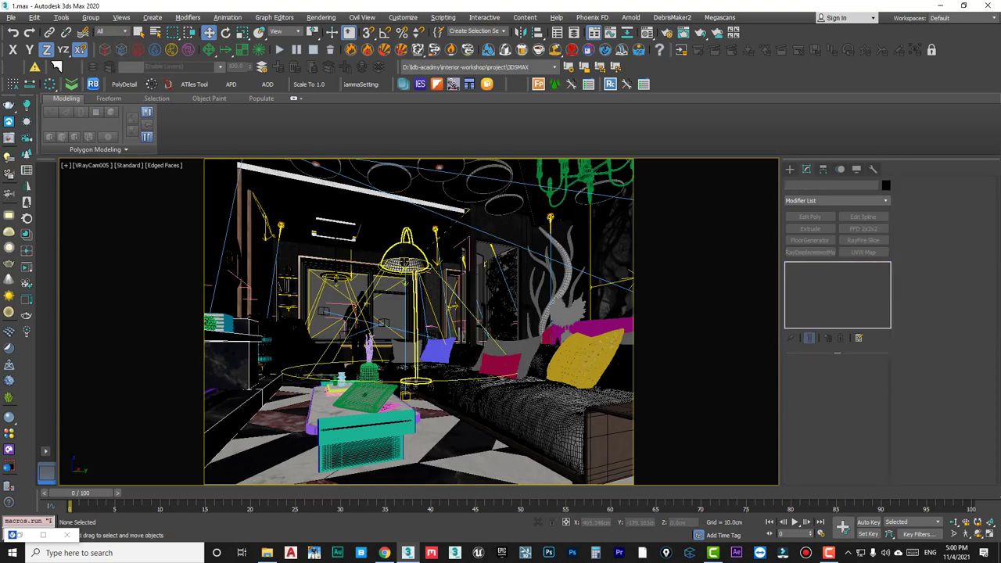
click(404, 262)
key(z)
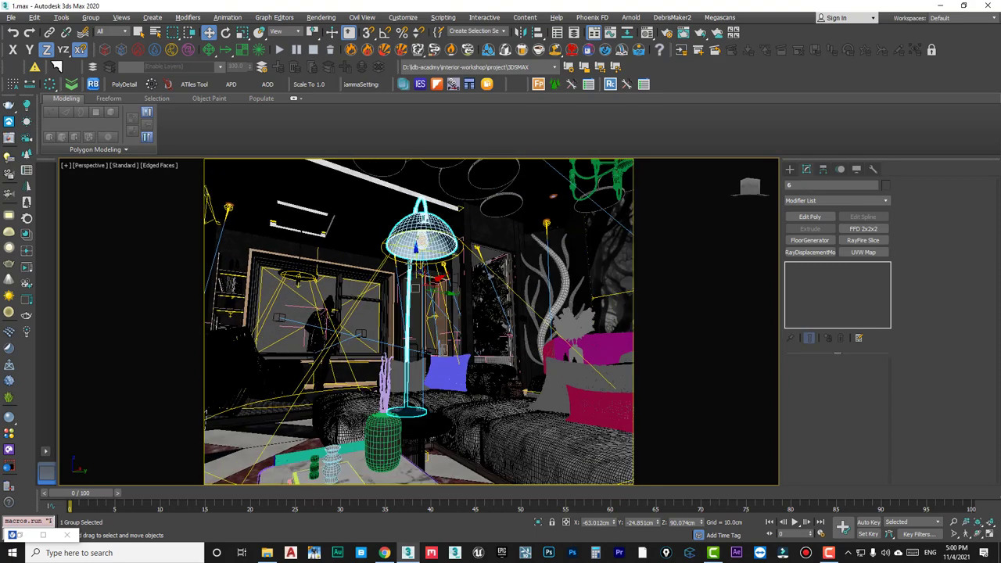
Load the bulb's orange VRayLightMtl (Material #59, 130), return to VRayCam005, and close the editor.
key(m)
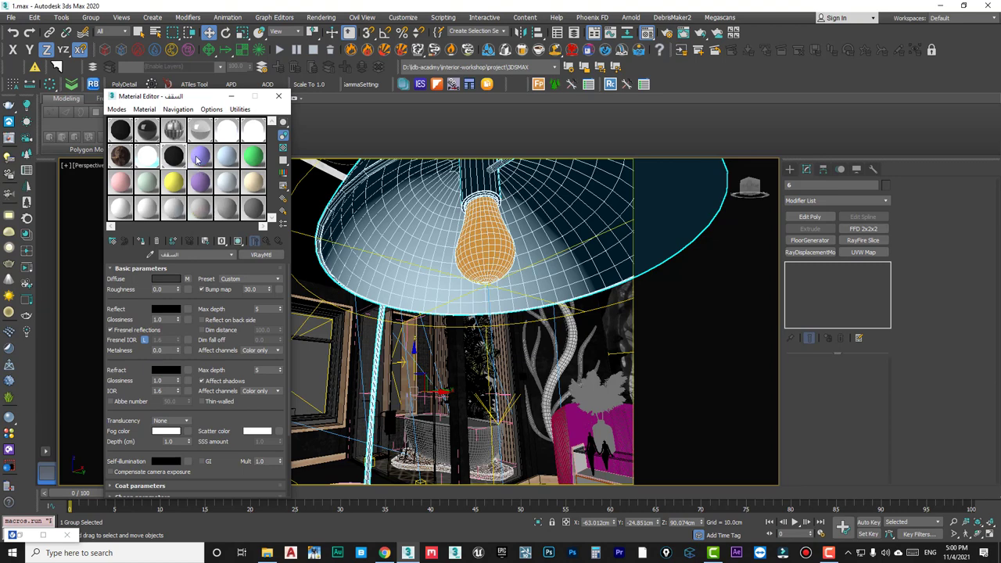
click(200, 157)
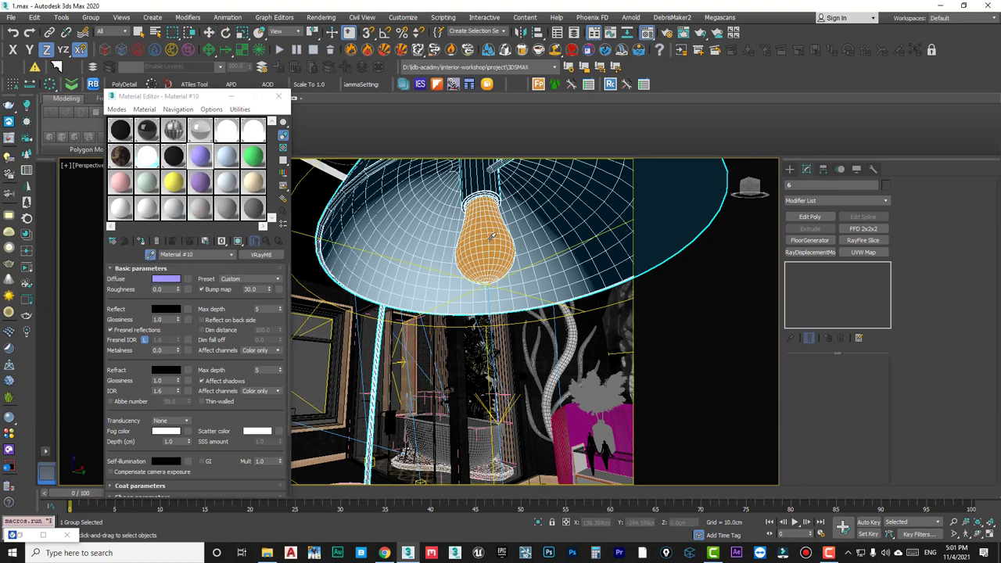
click(469, 239)
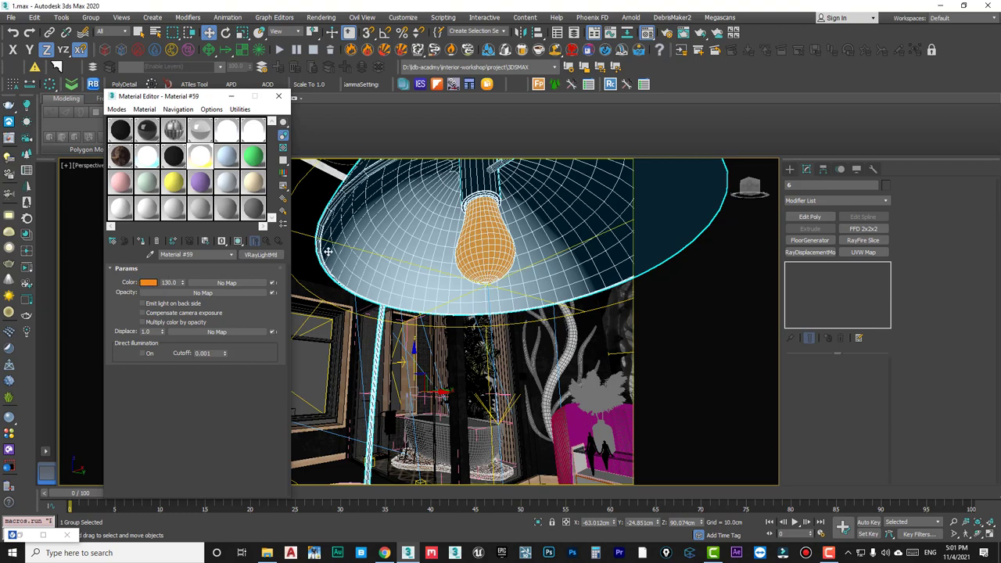
key(c)
click(475, 227)
double_click(476, 227)
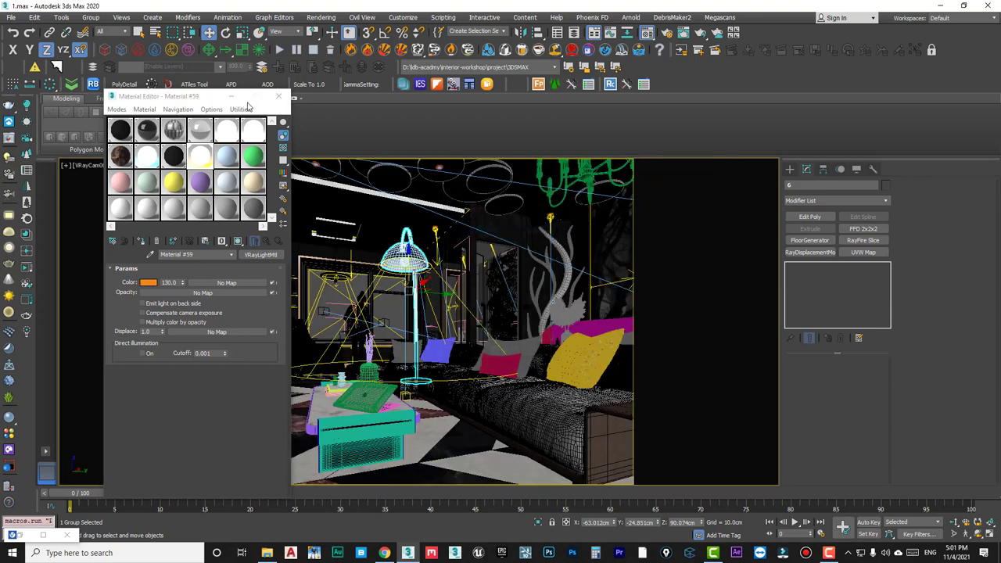
click(278, 95)
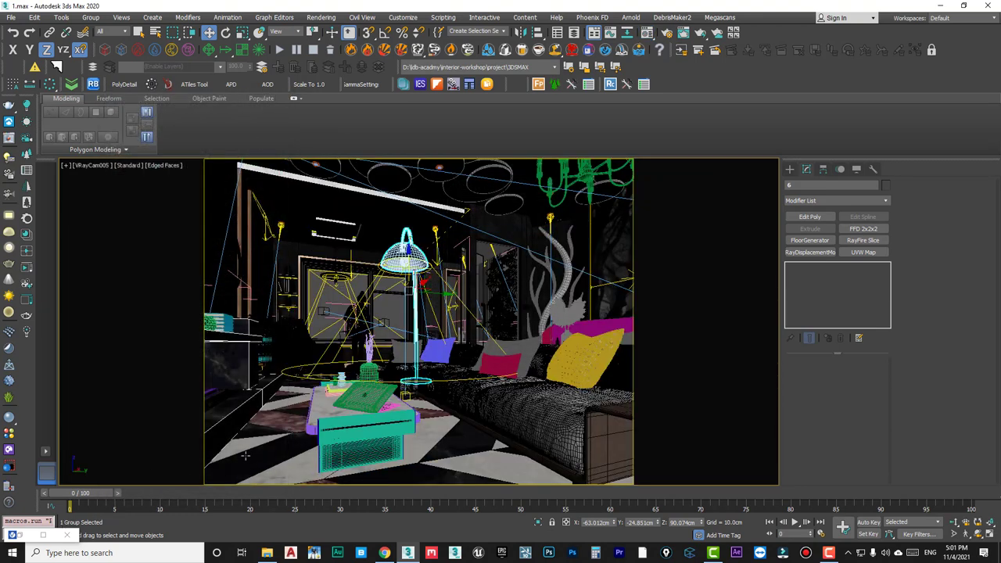
Group the floor pieces and table into a group named 'floor', then select the window.
click(270, 450)
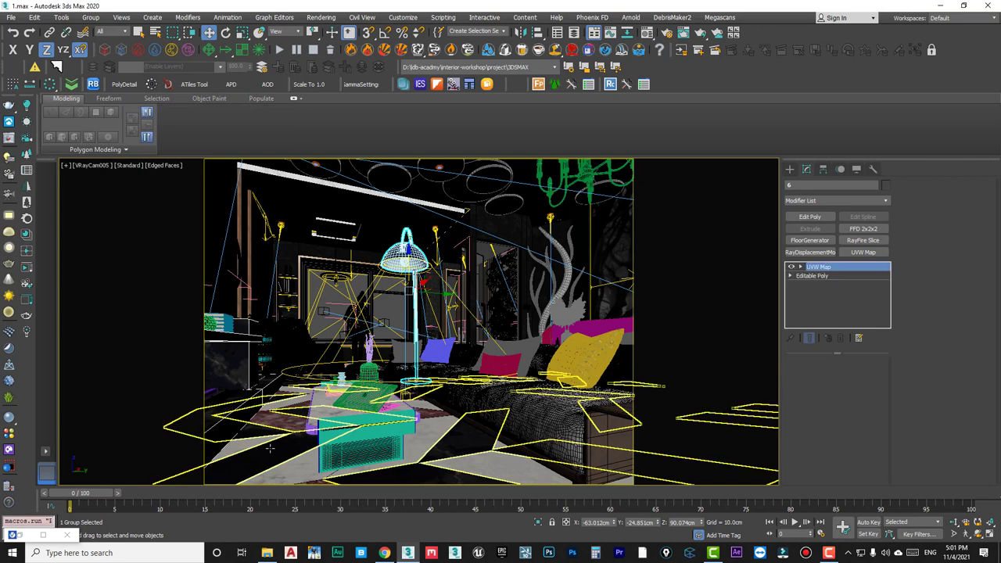
ctrl+click(307, 426)
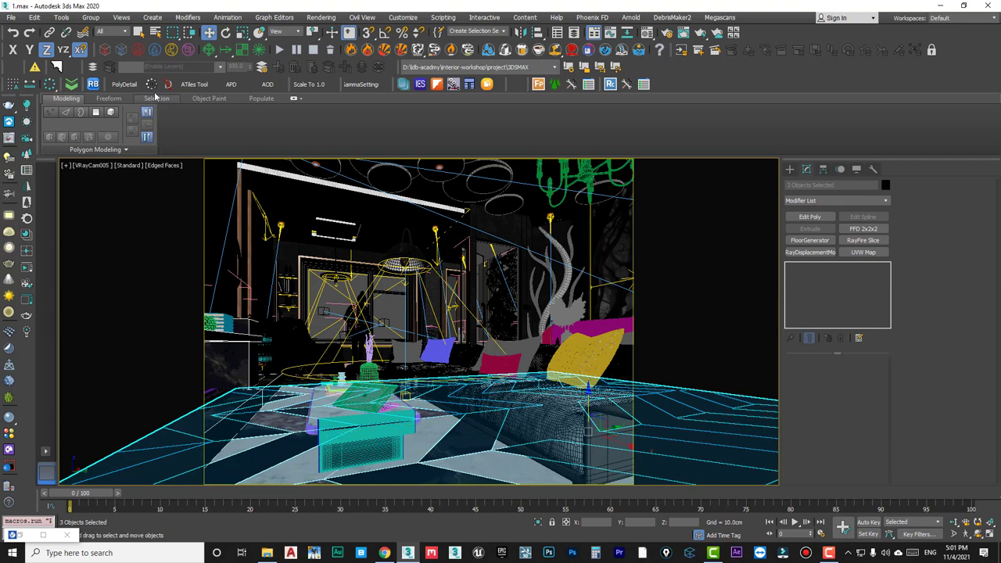
click(92, 17)
click(100, 32)
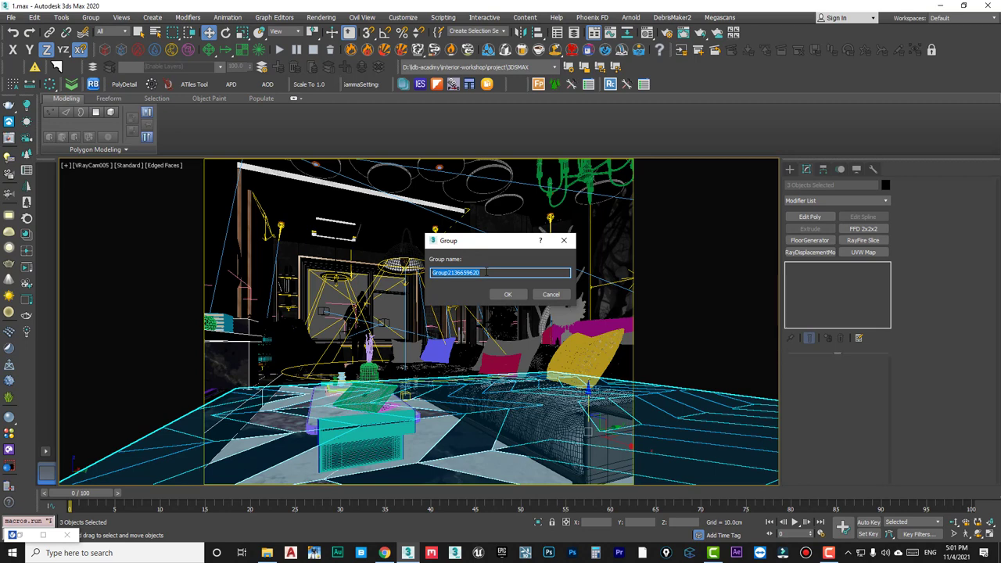
text(floor)
click(509, 295)
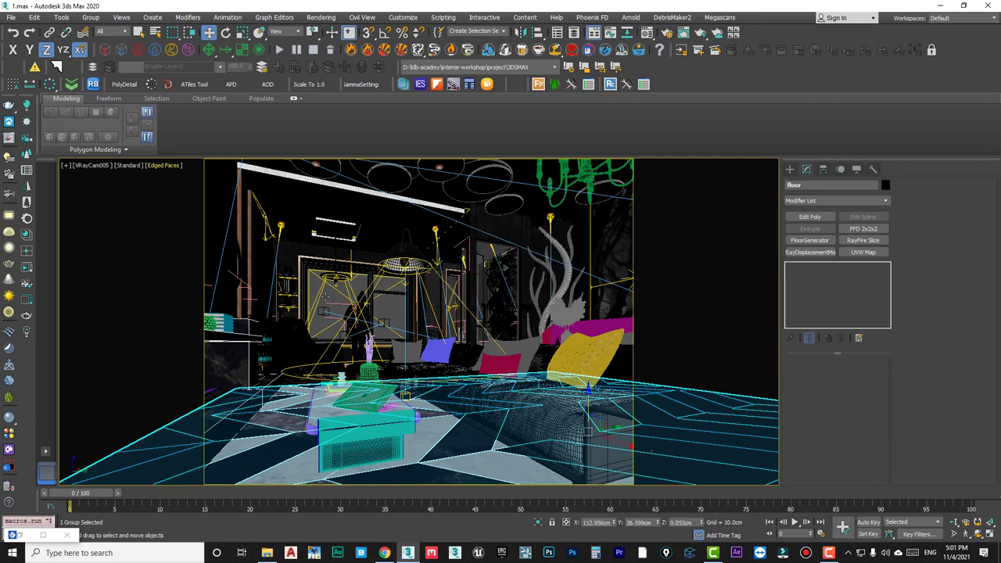
click(328, 297)
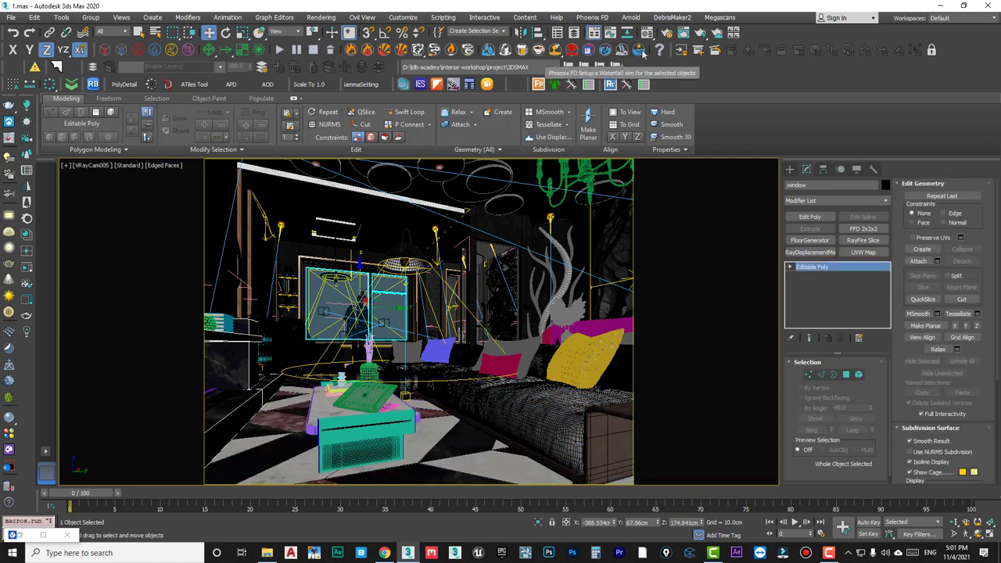
Exclude the floor group from the V-Ray Override mtl in Global switches and close Render Setup.
click(669, 34)
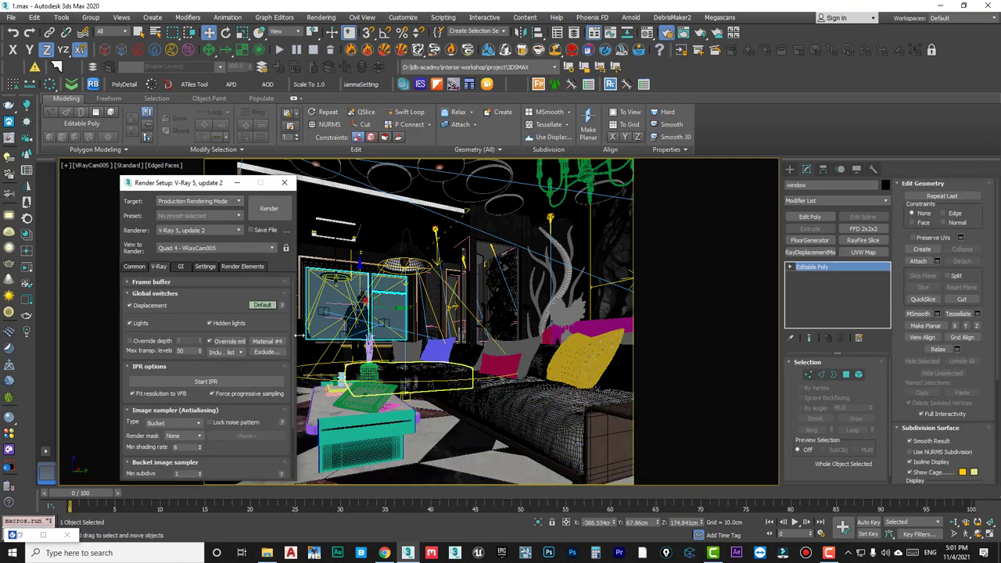
click(264, 353)
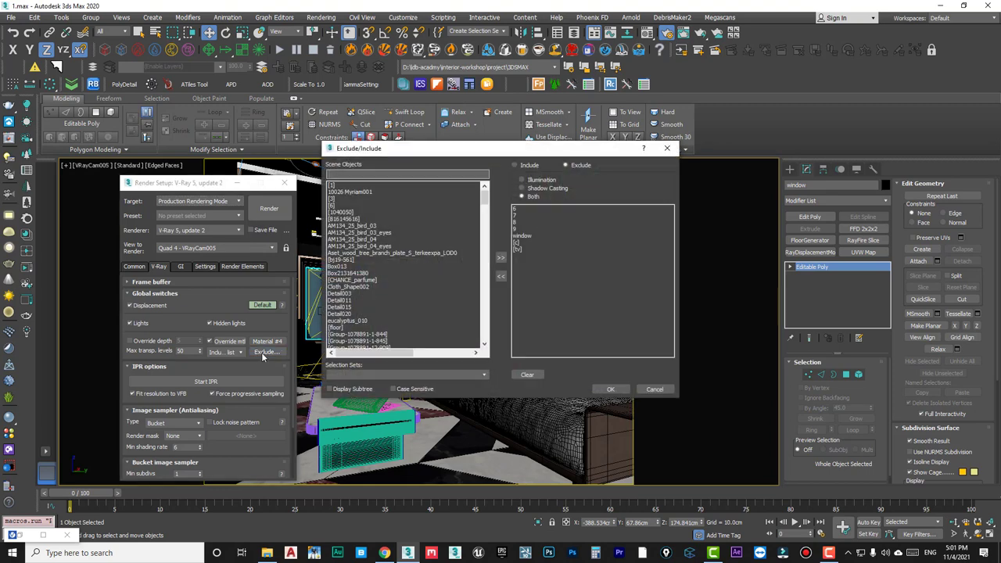
click(344, 247)
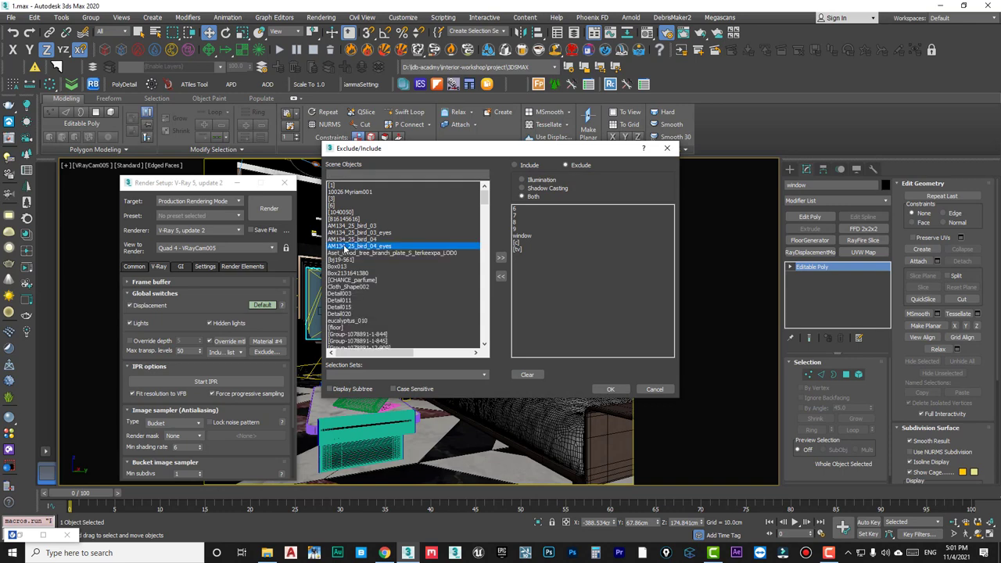
click(349, 327)
click(501, 258)
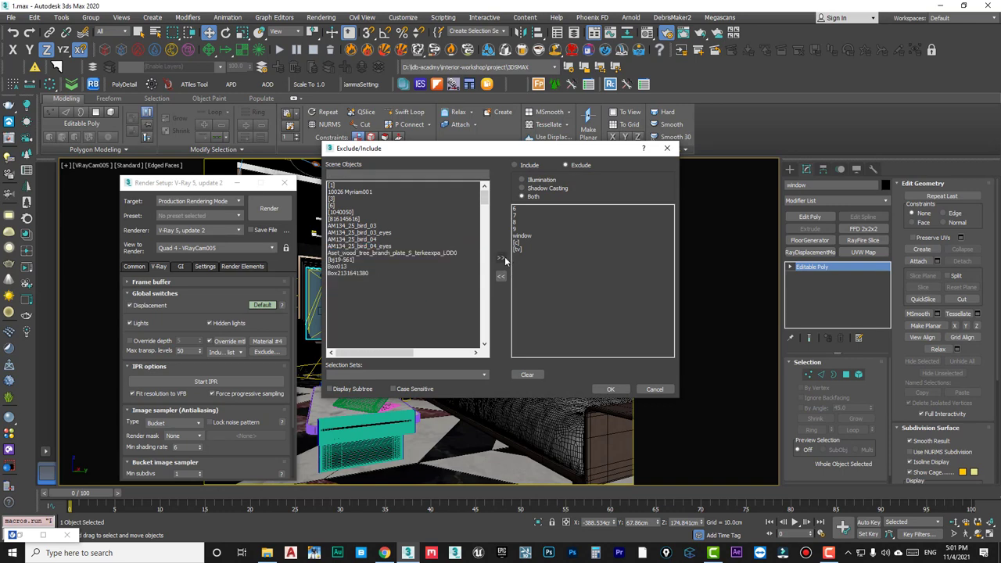
click(610, 390)
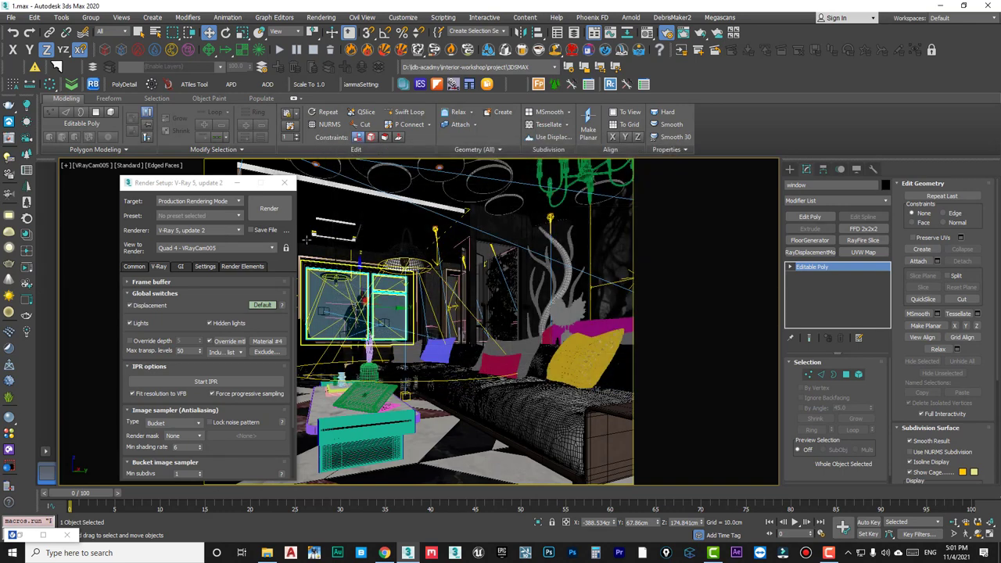
click(284, 183)
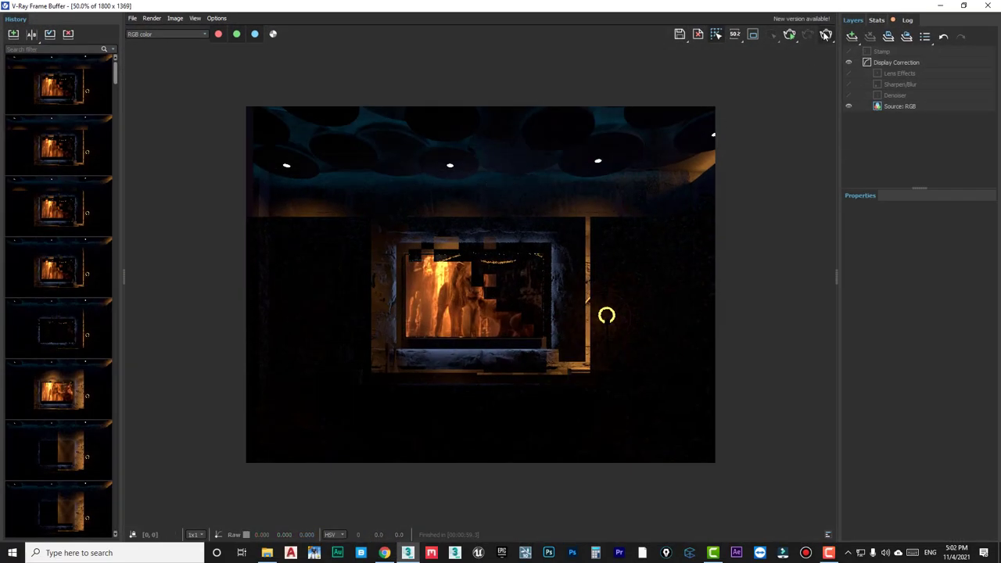
Render the VRayCam005 view, zoom in and out to inspect the bloom, then close the VFB.
click(826, 36)
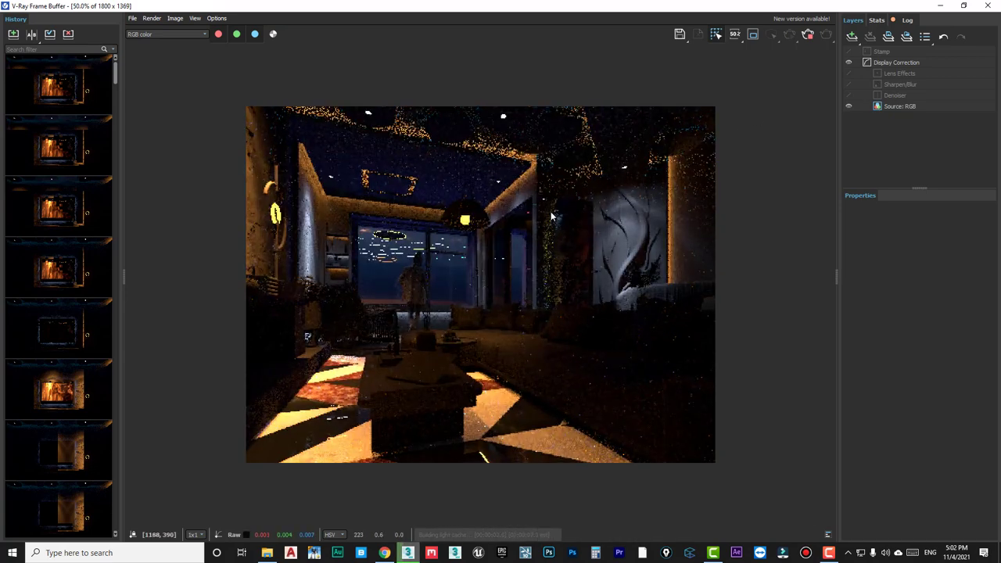
scroll(425, 216, up, 1)
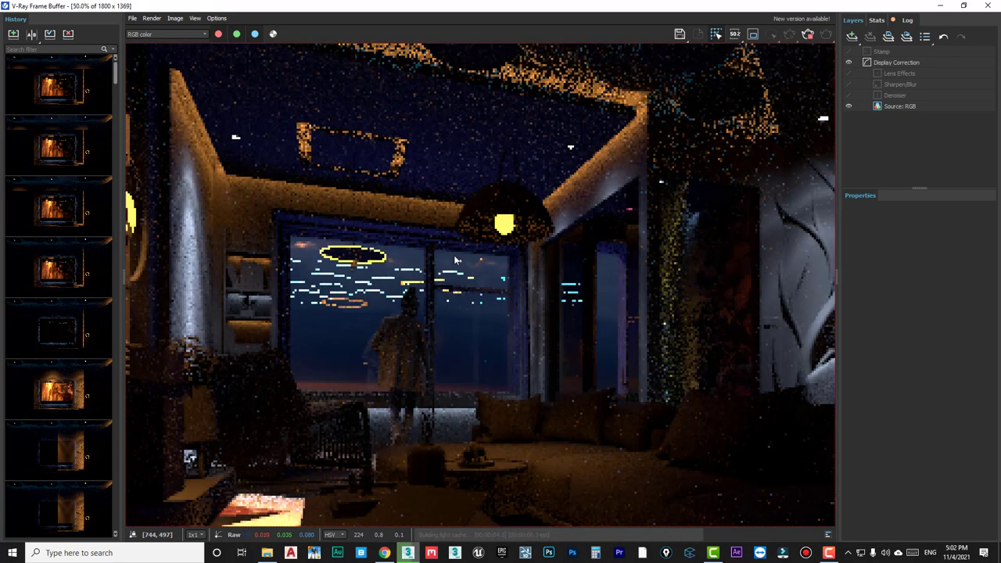
scroll(473, 364, down, 1)
scroll(472, 364, up, 1)
scroll(417, 266, up, 1)
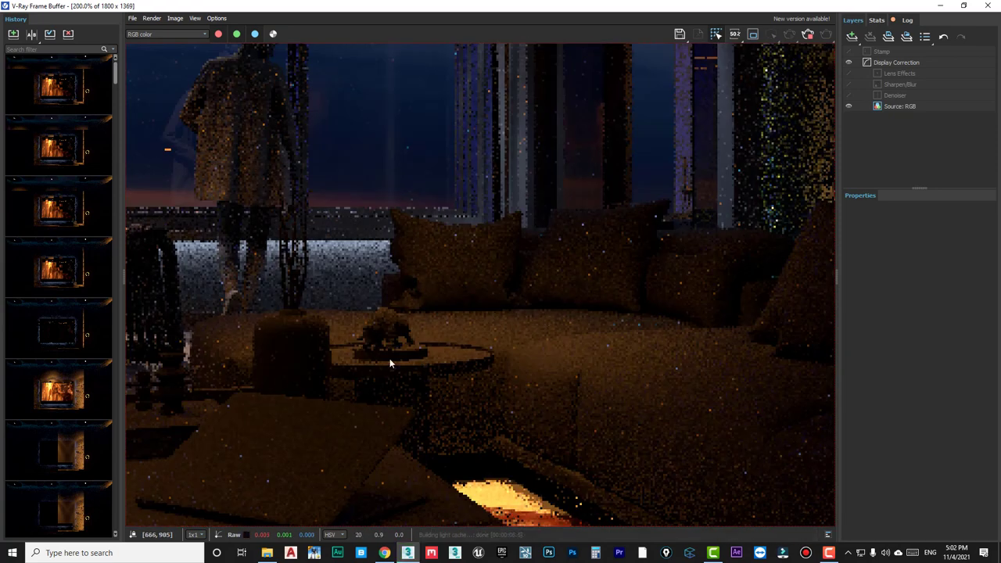
scroll(412, 349, down, 1)
scroll(403, 301, down, 1)
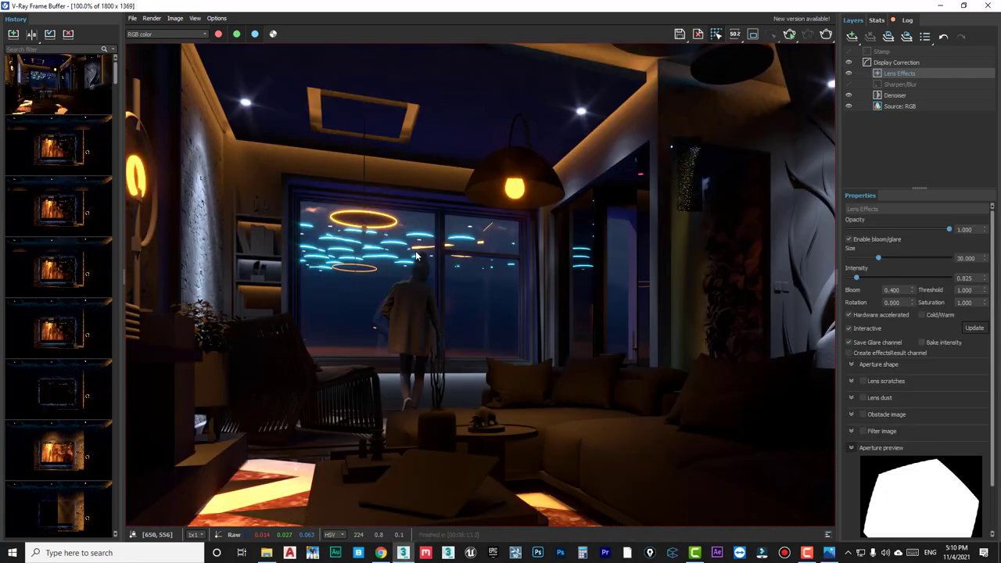
scroll(416, 255, down, 1)
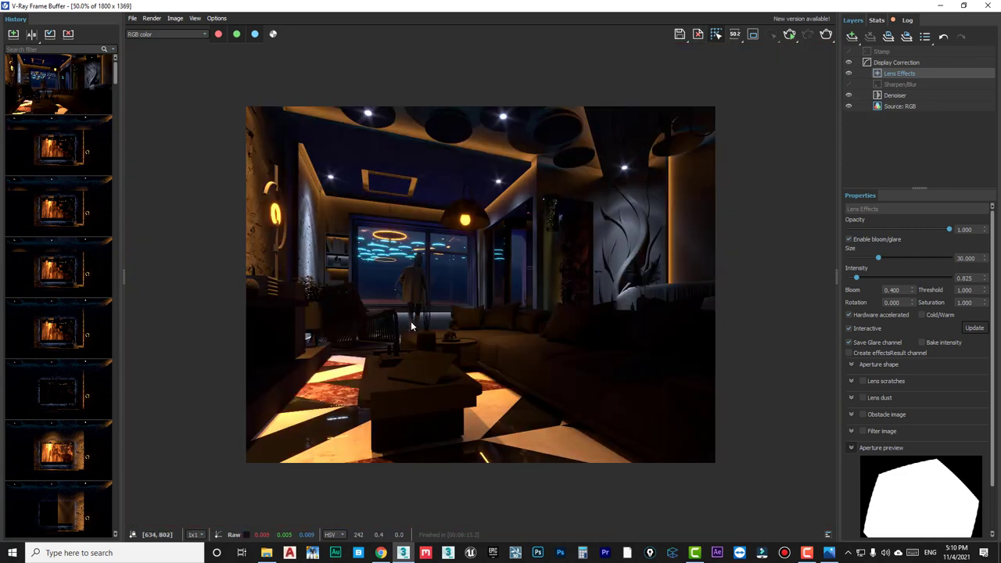
scroll(411, 321, up, 1)
scroll(304, 289, down, 1)
scroll(484, 327, up, 1)
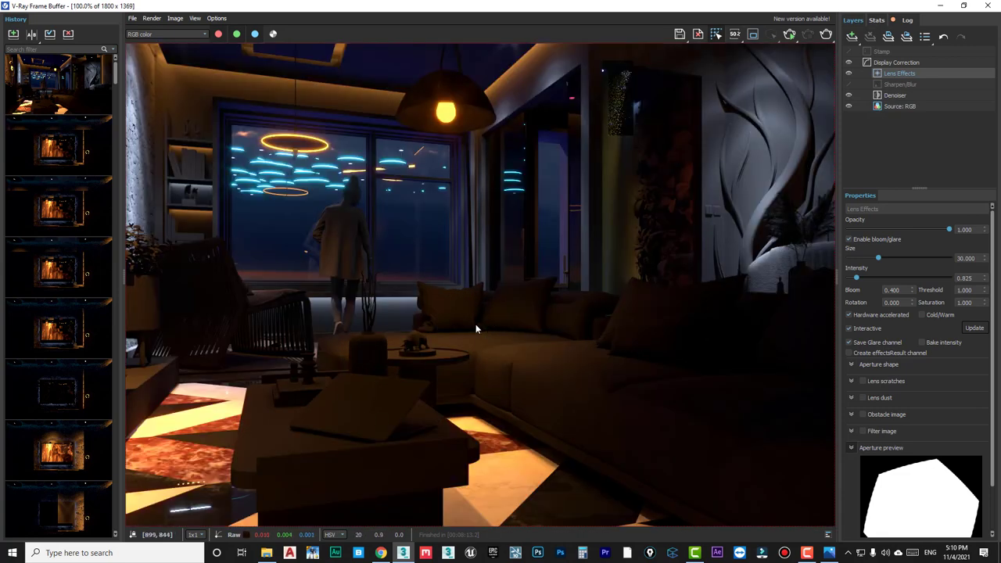
scroll(474, 328, down, 1)
scroll(262, 211, up, 1)
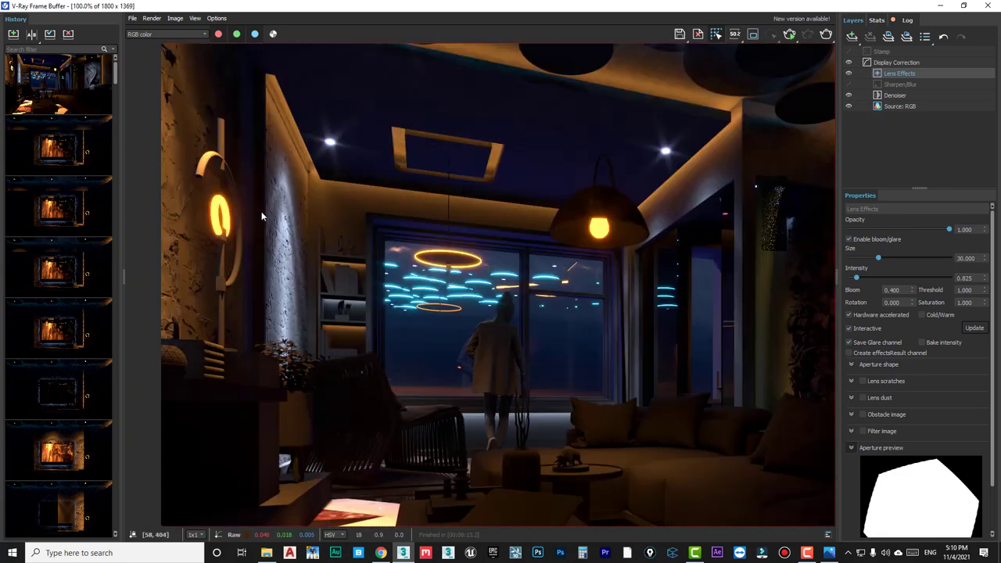
scroll(183, 256, down, 1)
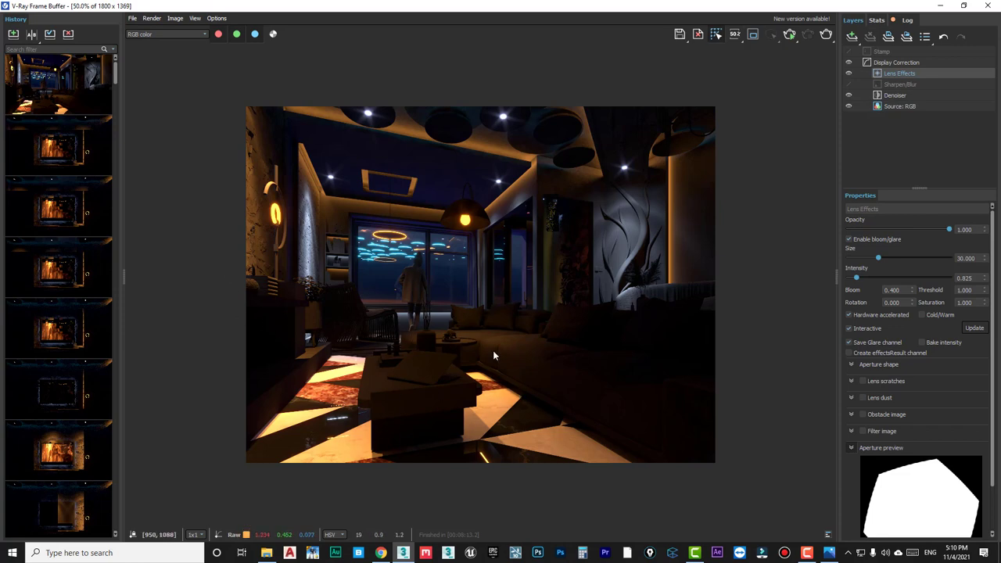
click(941, 5)
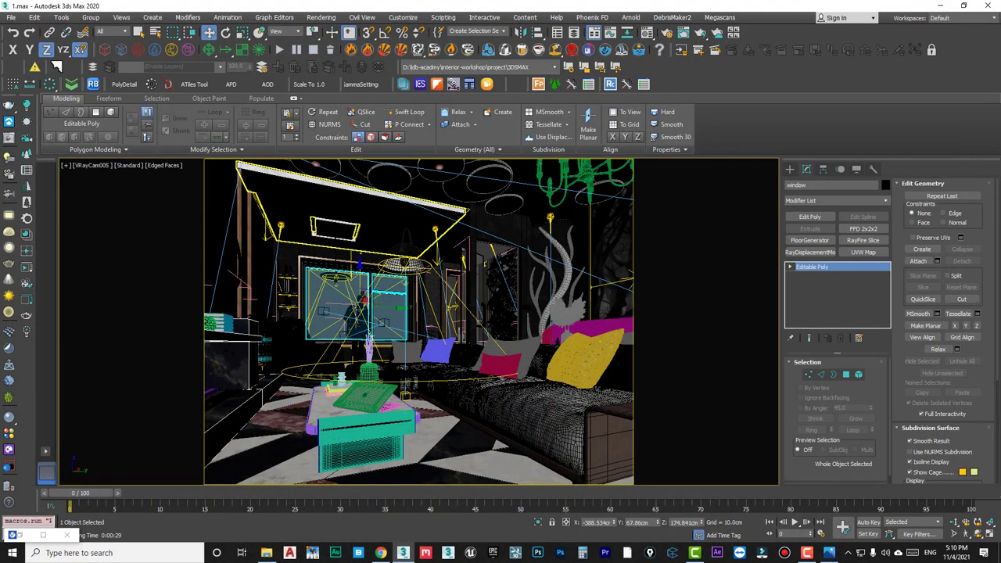
With the Lights selection filter, select the floor lamp's disc light and set Temperature to 12000.
click(406, 258)
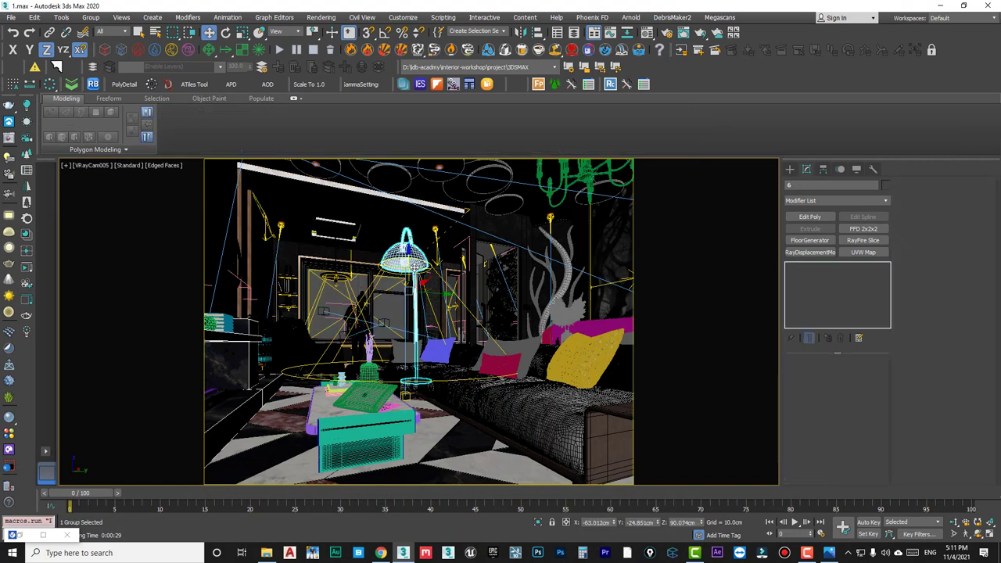
click(112, 32)
click(109, 69)
click(398, 265)
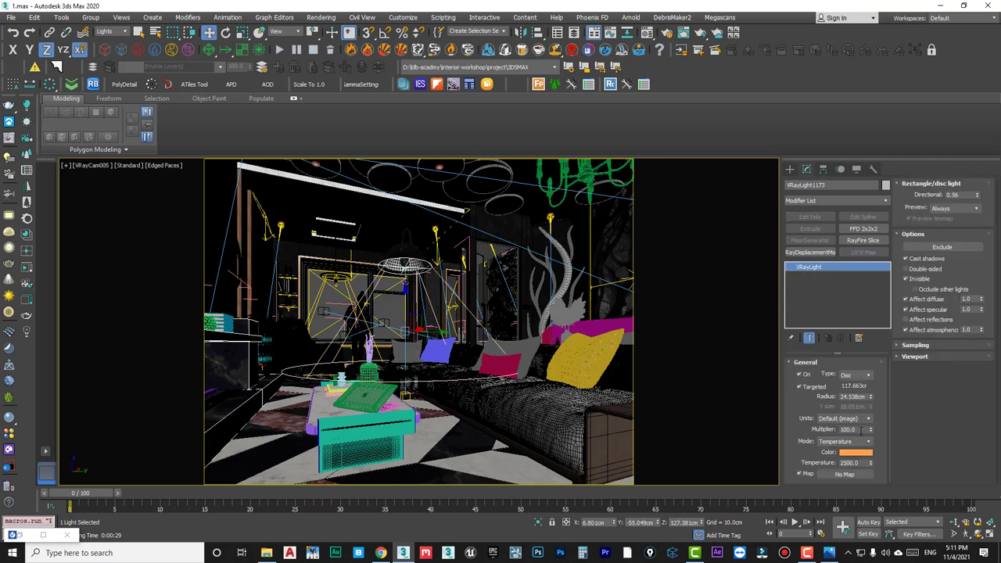
drag(871, 462, 871, 457)
text(12000)
key(Return)
Change the VRayLightMtl colour from orange to a soft light blue in the Material Editor.
key(m)
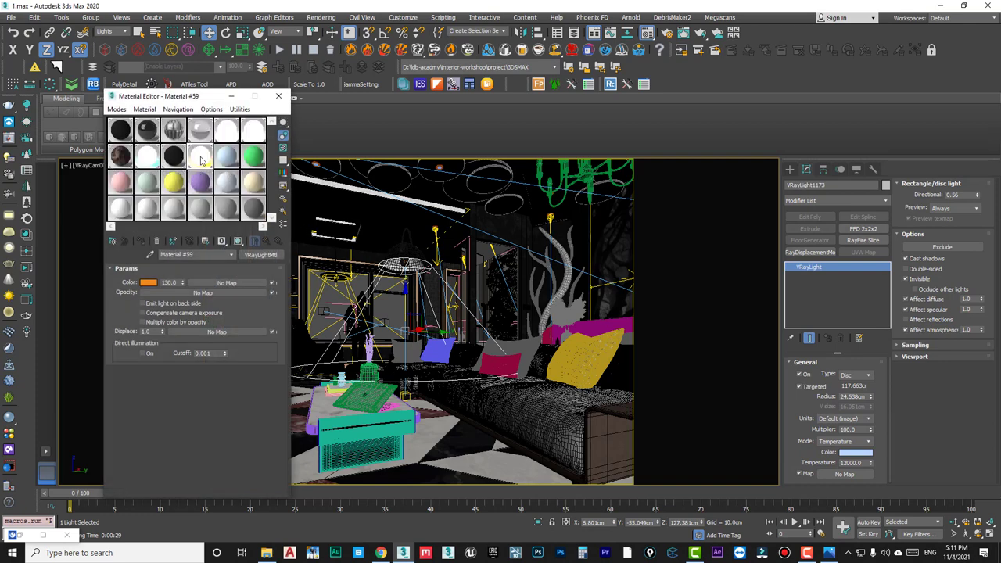
click(148, 284)
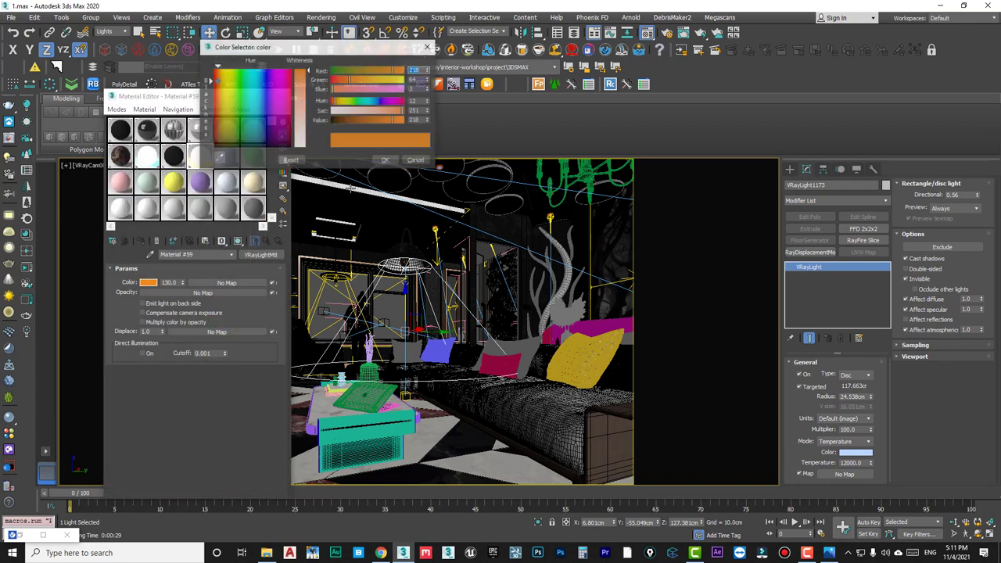
click(262, 99)
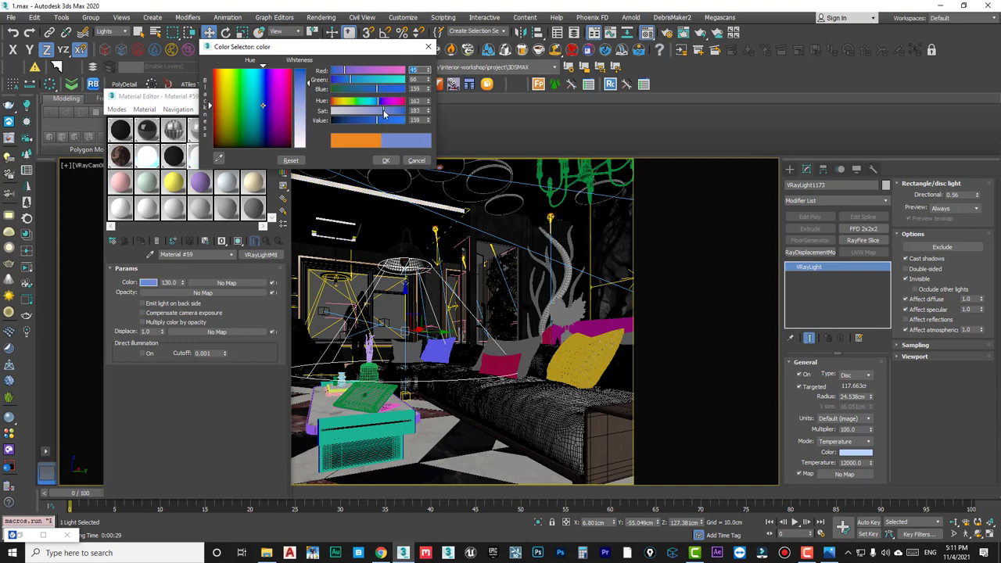
click(384, 111)
click(387, 120)
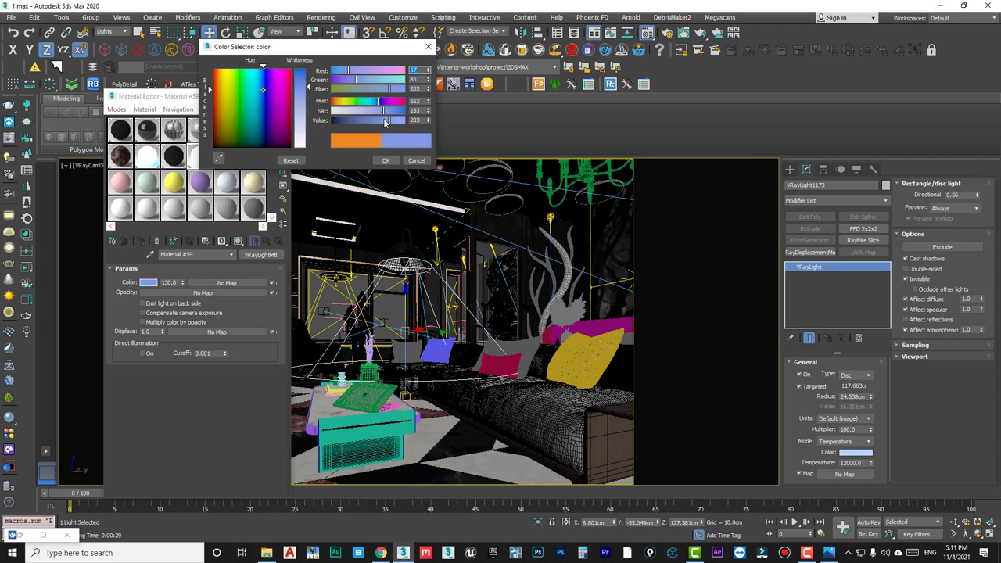
drag(384, 120, 371, 122)
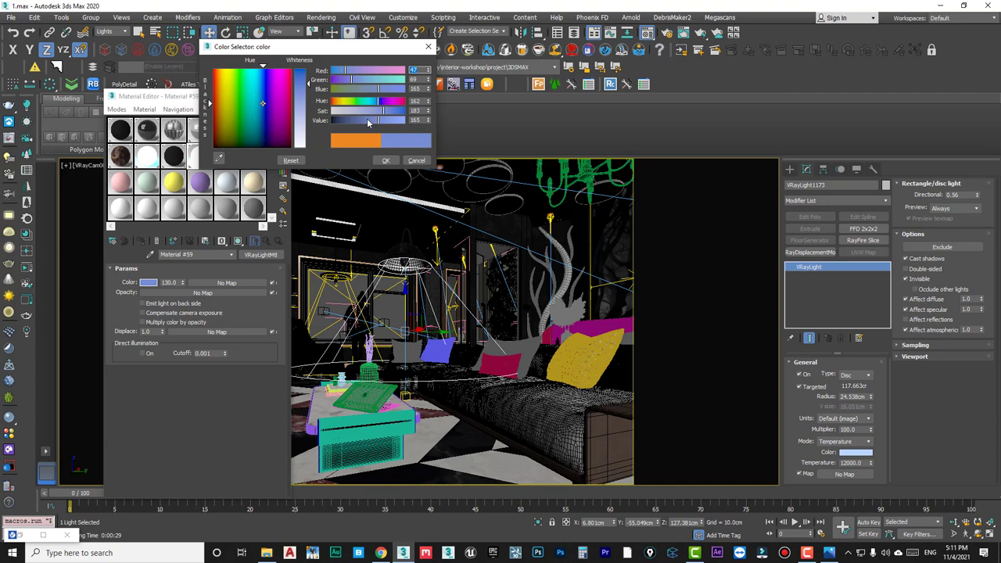
drag(308, 82, 308, 100)
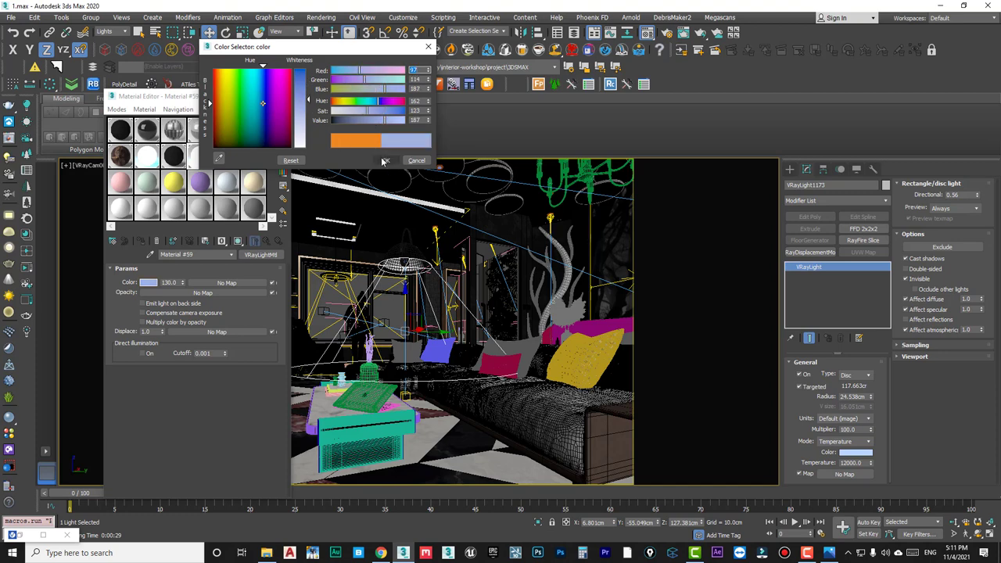
drag(302, 96, 302, 90)
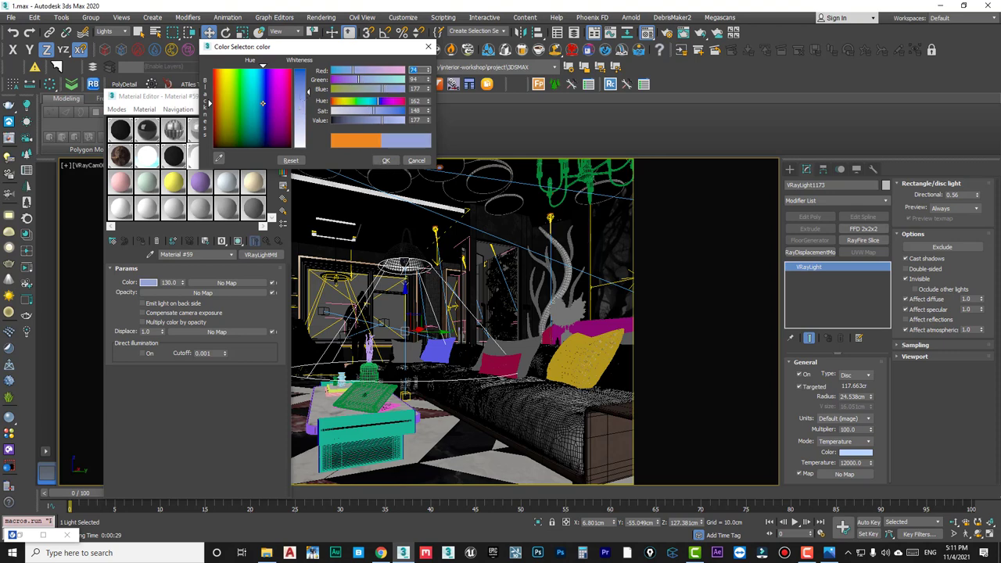
click(387, 160)
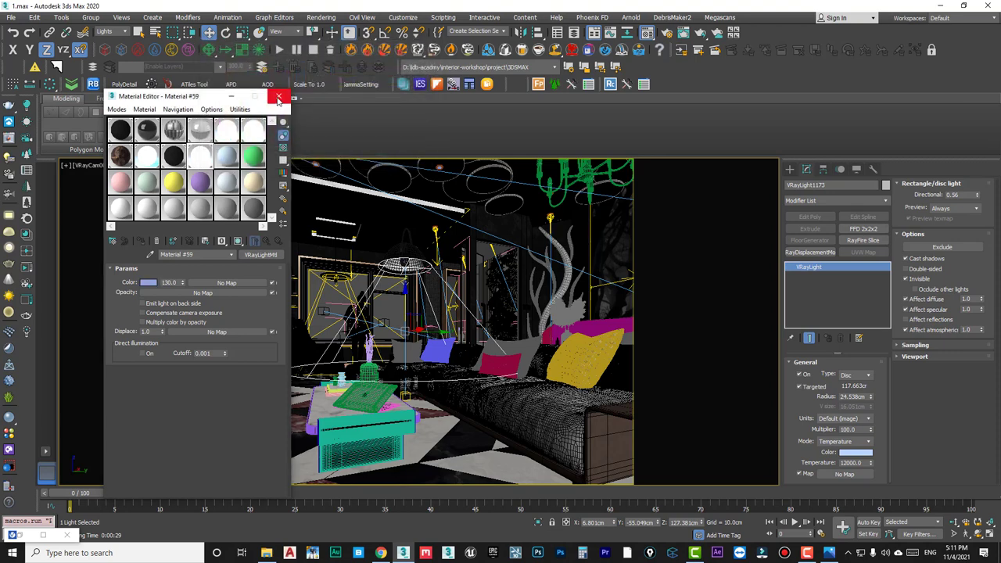
click(279, 95)
Reset the selection filter to All and isolate the floor lamp in a perspective view.
click(397, 252)
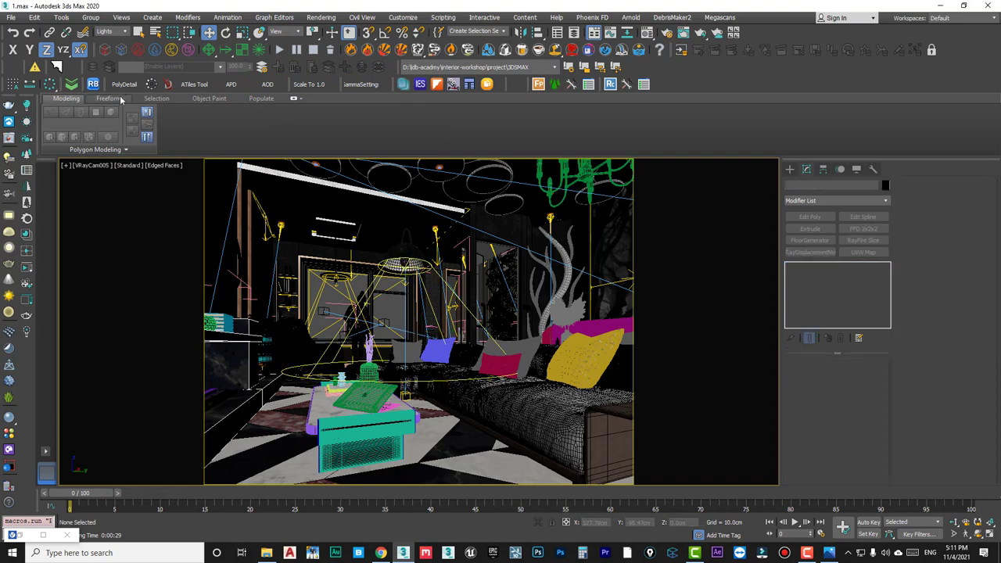
click(112, 32)
click(102, 41)
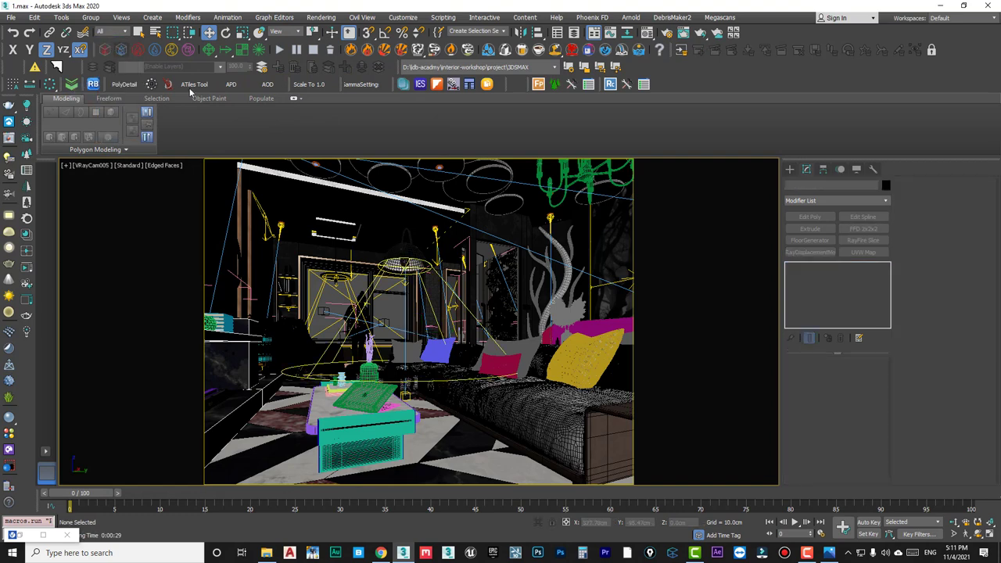
click(407, 249)
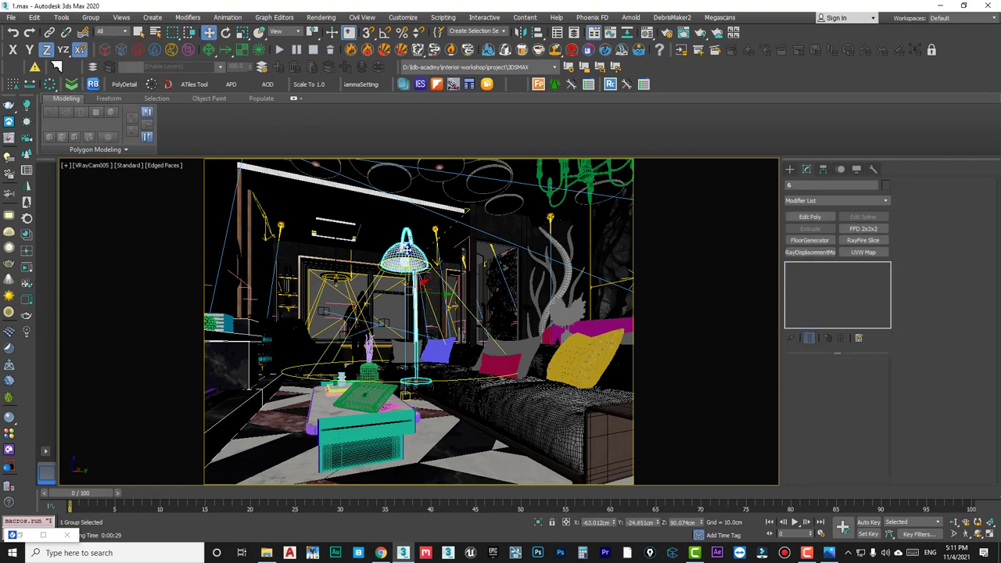
click(540, 523)
key(p)
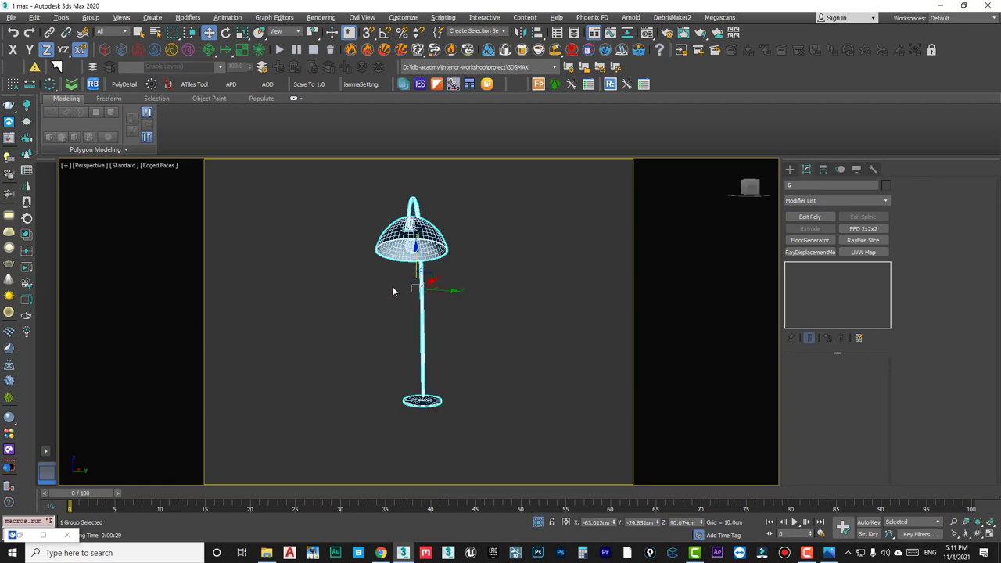
alt+middle_drag(393, 287, 530, 298)
click(530, 298)
scroll(459, 266, up, 5)
Open the floor lamp group and select its shade for sub-object editing.
click(463, 266)
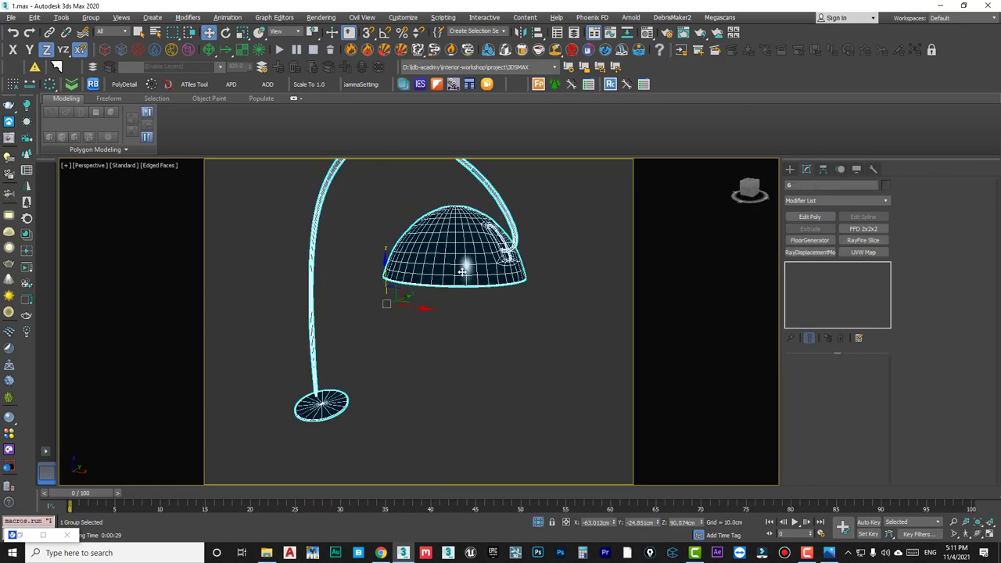
mouse_move(463, 266)
alt+middle_down()
mouse_move(458, 241)
mouse_move(481, 226)
mouse_move(416, 194)
alt+middle_up()
scroll(487, 224, up, 3)
scroll(487, 224, up, 2)
scroll(416, 194, down, 2)
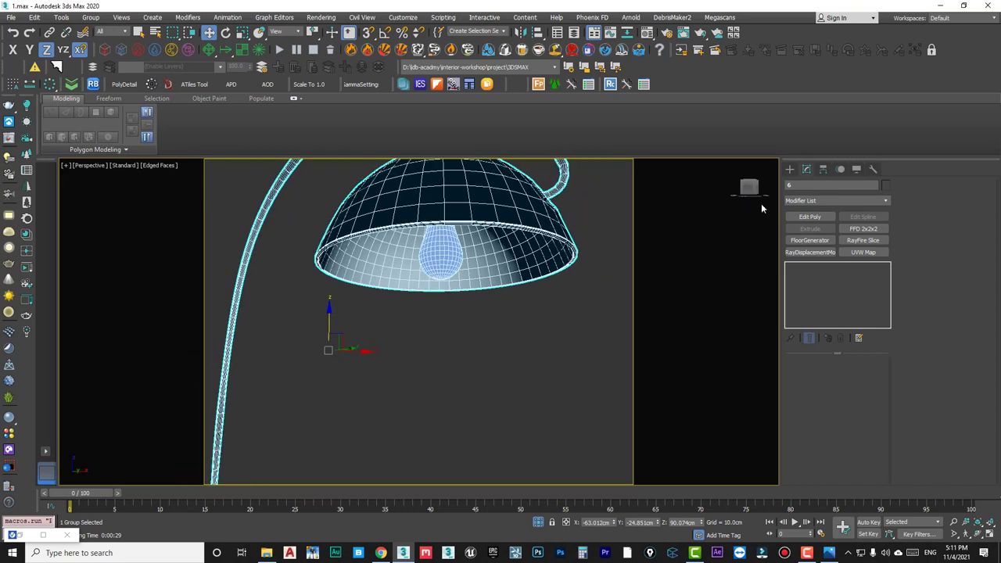
click(90, 17)
click(102, 64)
click(462, 222)
click(463, 221)
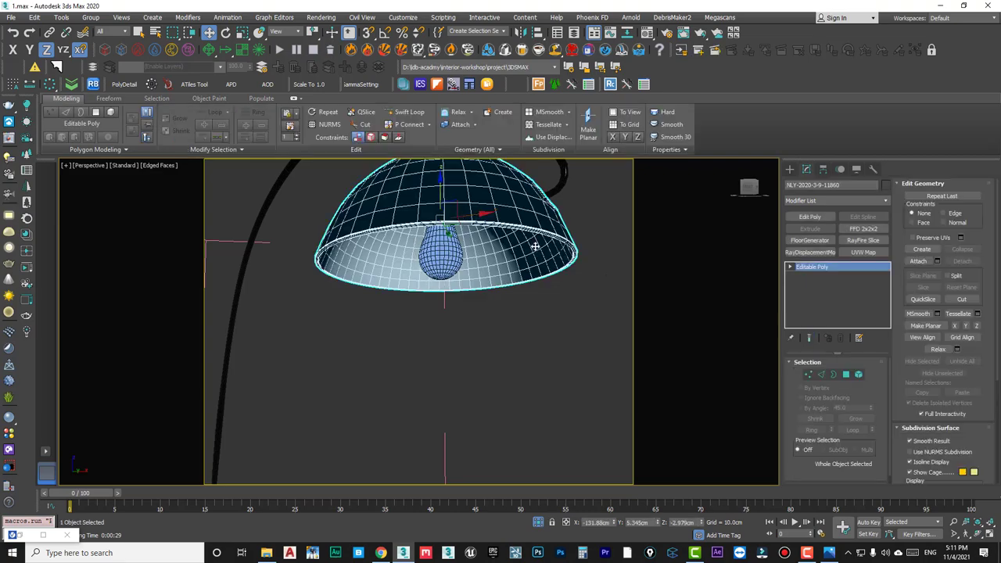
click(808, 376)
In Element mode, scale the lamp shade taller along Z and move it slightly down.
mouse_move(577, 292)
alt+middle_down()
mouse_move(542, 283)
mouse_move(406, 307)
mouse_move(357, 232)
mouse_move(679, 334)
alt+middle_up()
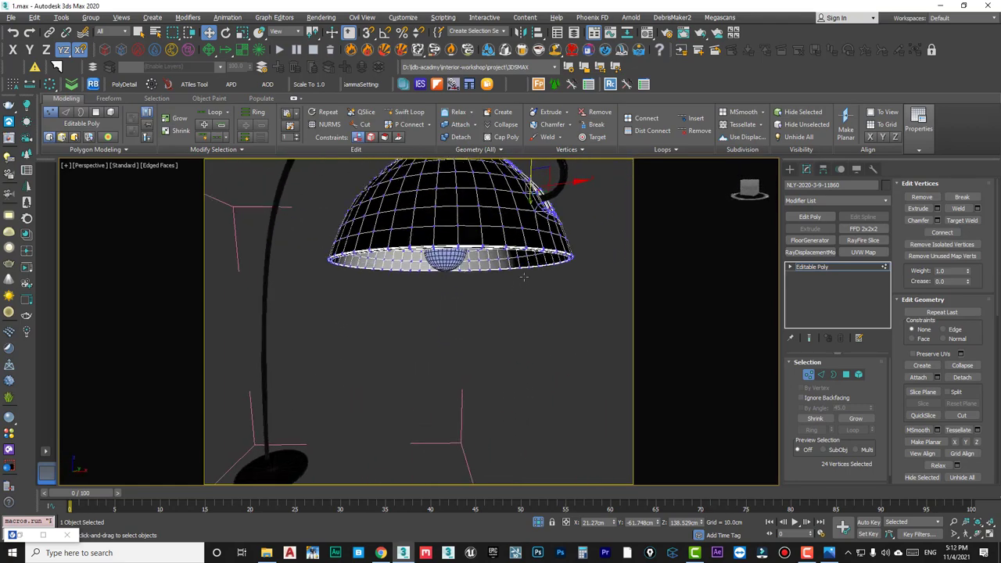
click(859, 375)
click(485, 223)
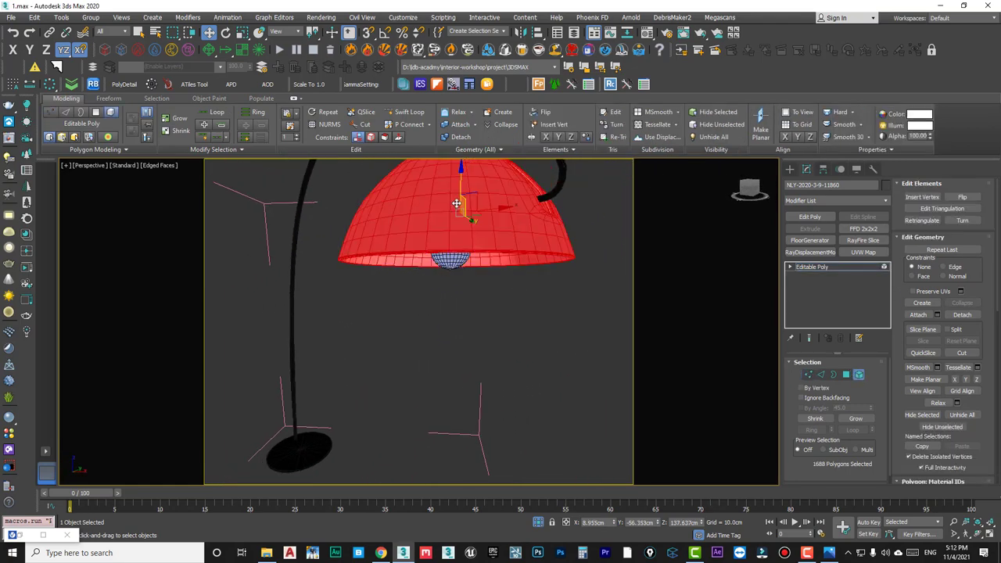
right_click(454, 202)
click(469, 228)
mouse_move(465, 220)
alt+middle_down()
mouse_move(452, 291)
mouse_move(443, 263)
alt+middle_up()
key(F7)
mouse_move(442, 236)
mouse_down()
mouse_move(444, 219)
mouse_move(443, 270)
mouse_move(444, 259)
mouse_up()
key(w)
mouse_move(444, 257)
alt+middle_down()
mouse_move(449, 222)
mouse_move(398, 219)
mouse_move(373, 248)
mouse_move(339, 237)
mouse_move(414, 226)
mouse_move(449, 241)
alt+middle_up()
Exit Element mode and view the lamp through VRayCam005.
click(859, 375)
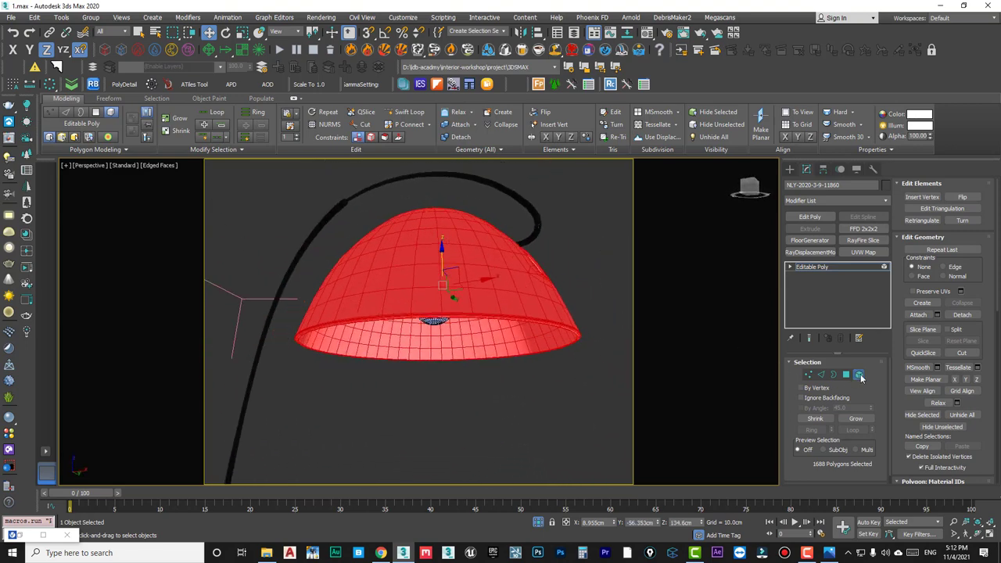
key(c)
click(479, 229)
Select the lamp shade and scale it up uniformly in the perspective view.
double_click(480, 229)
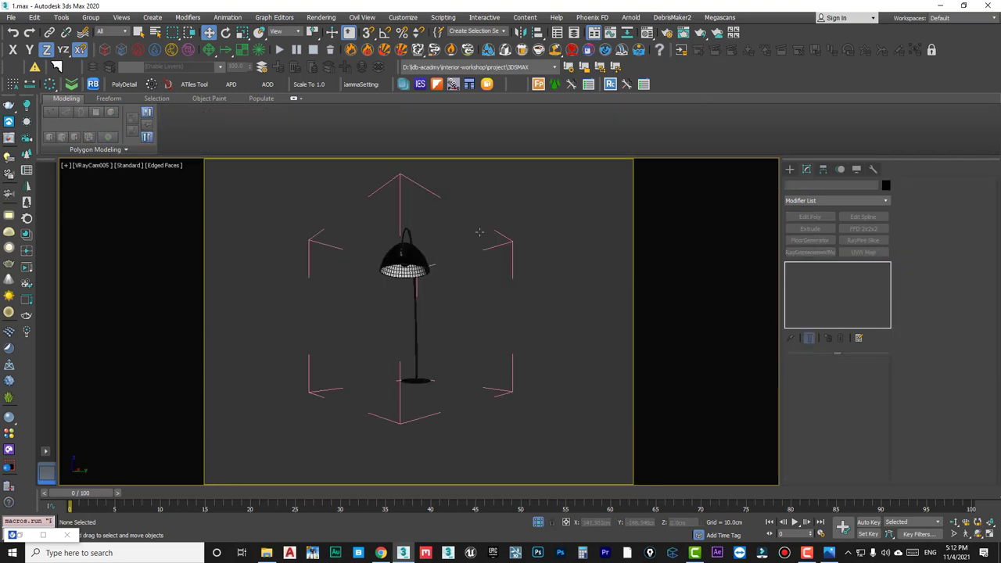
click(410, 256)
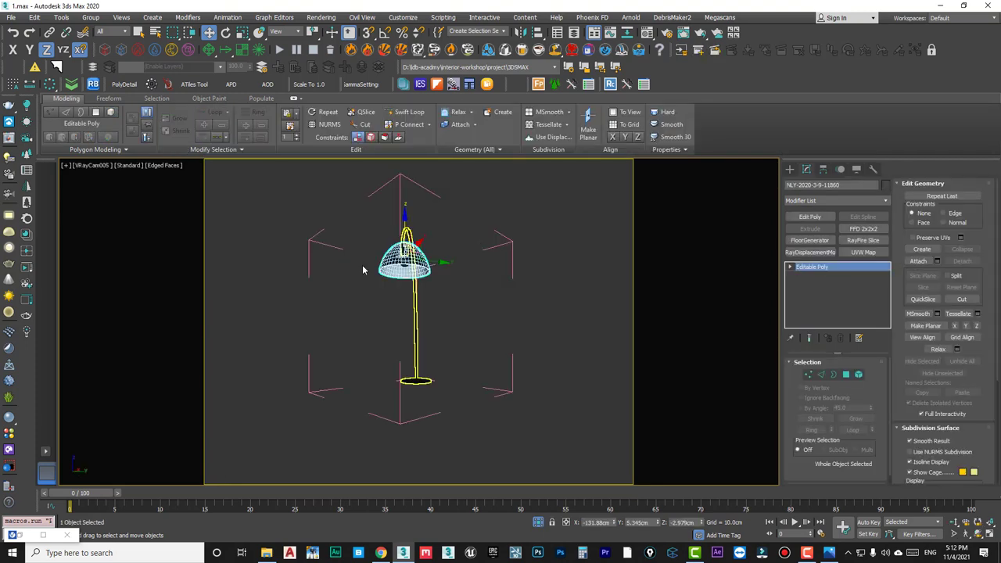
key(p)
key(z)
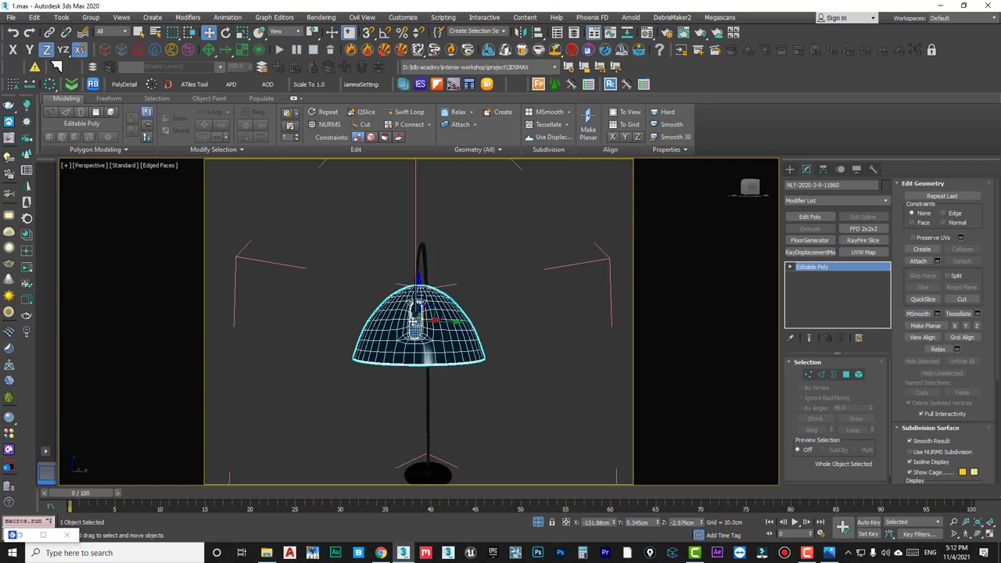
alt+middle_drag(410, 256, 530, 319)
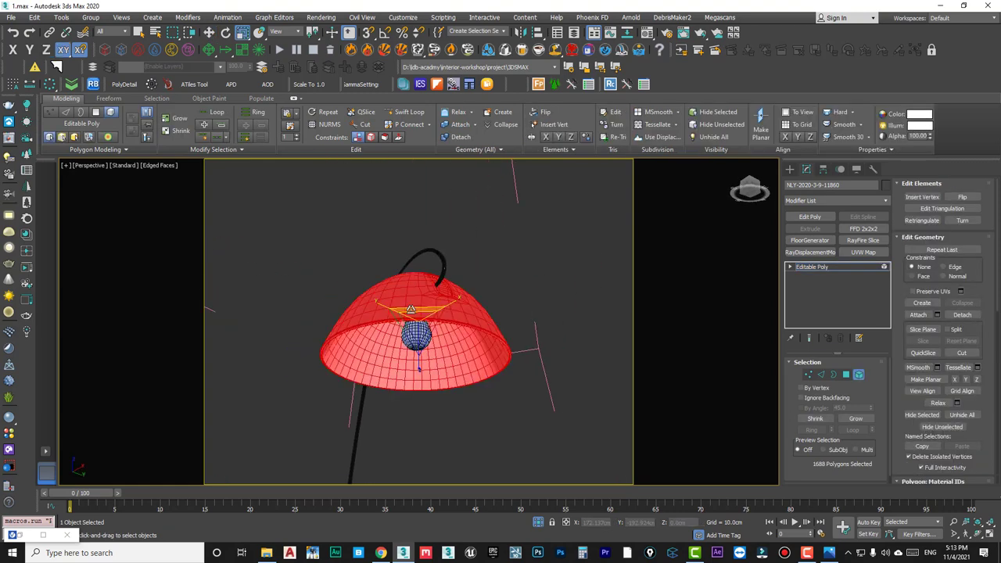
drag(411, 308, 411, 305)
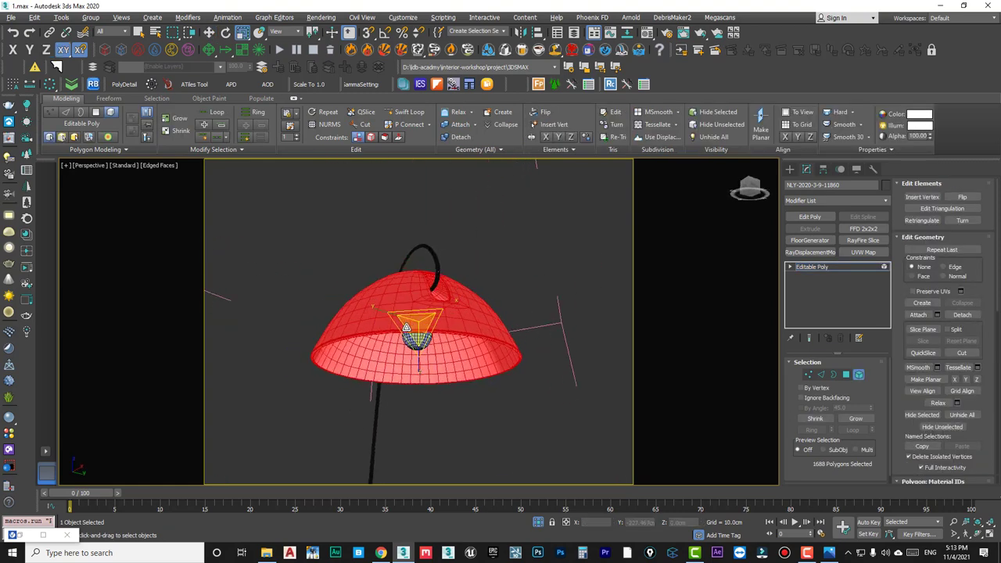
mouse_move(411, 305)
alt+middle_down()
mouse_move(431, 347)
mouse_move(421, 327)
alt+middle_up()
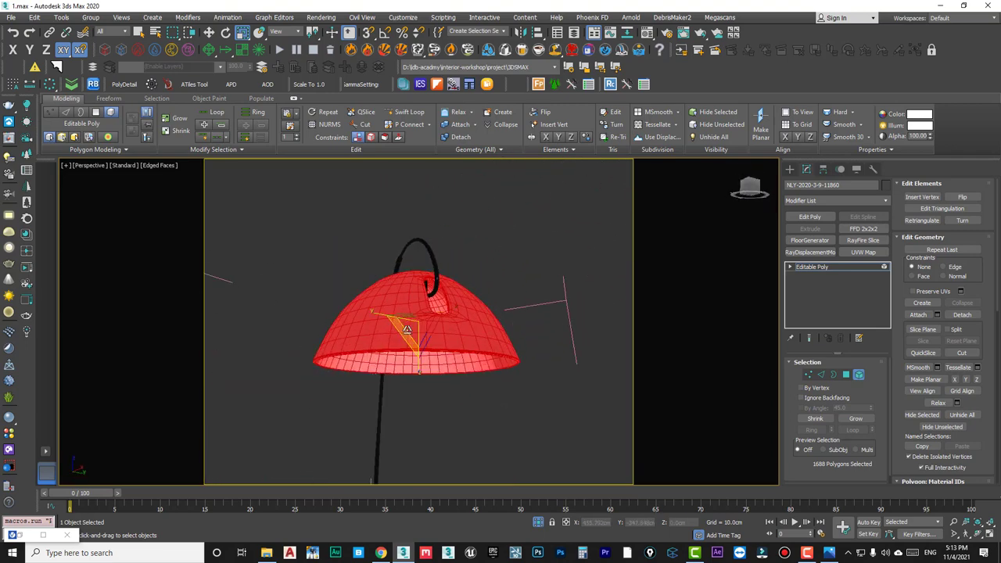
Return to VRayCam005, exit Element mode, close the lamp group and end isolation.
key(c)
double_click(463, 228)
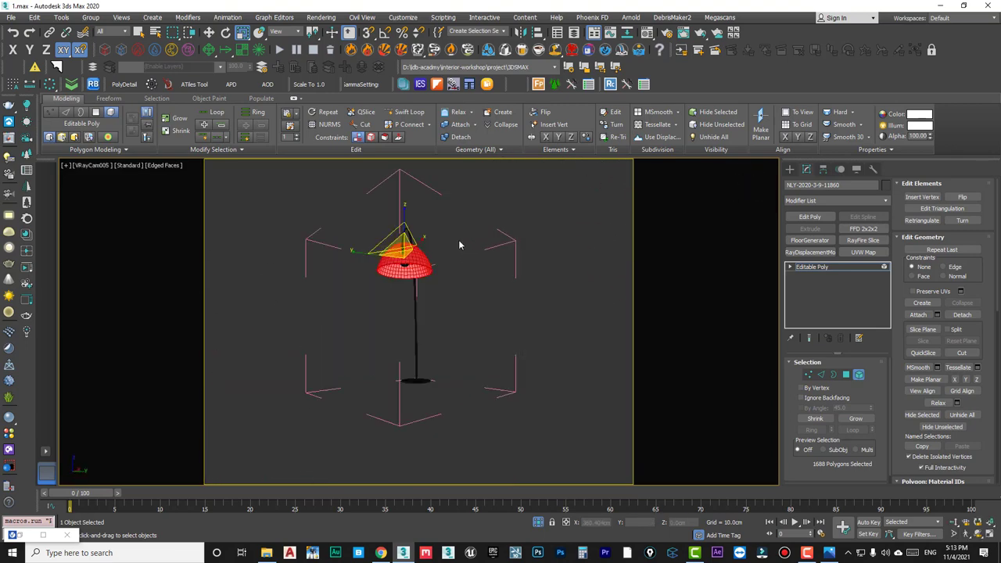
key(w)
click(473, 283)
click(858, 375)
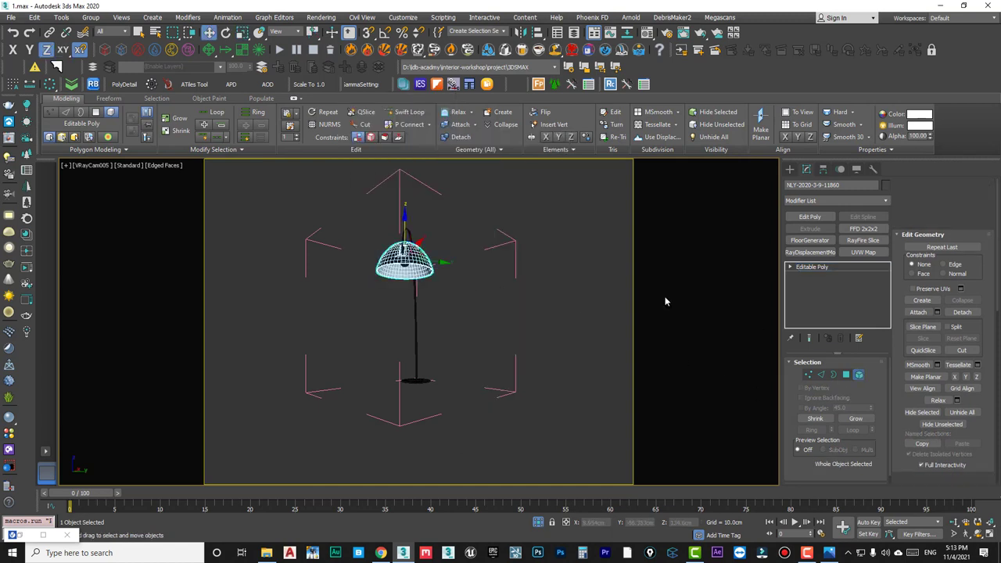
click(91, 17)
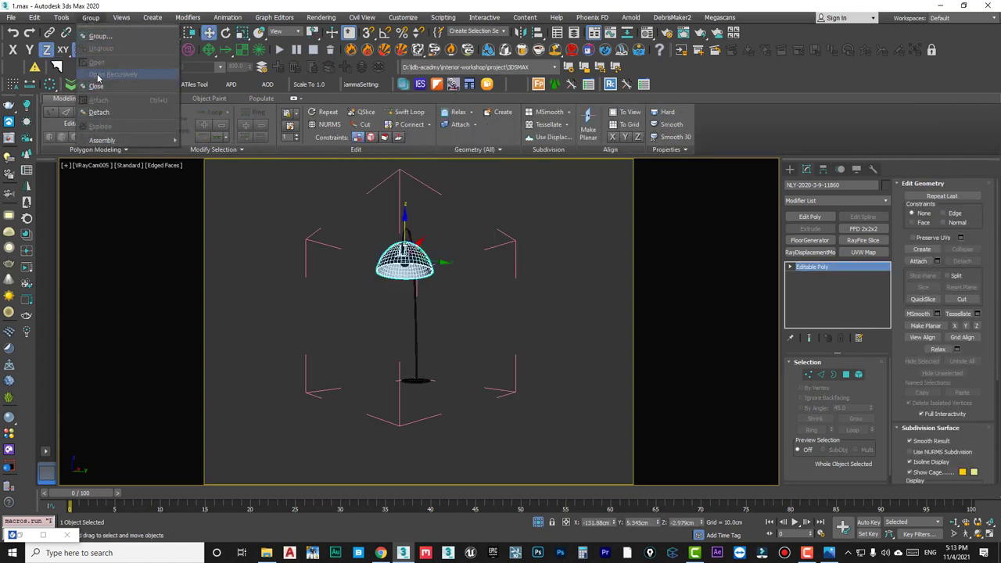
click(106, 30)
key(Return)
click(538, 523)
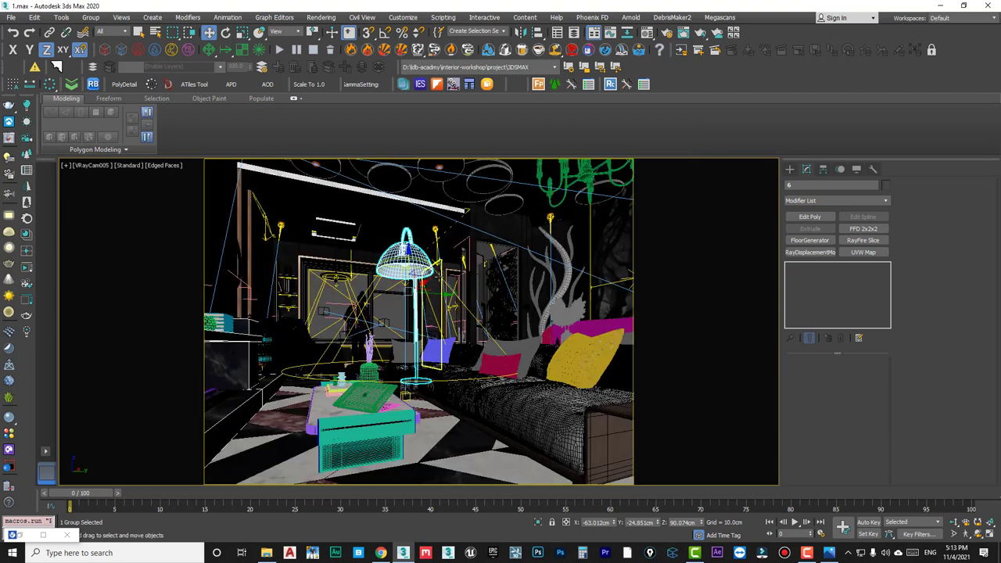
Set the selection filter to Lights and select the floor lamp's disc light.
click(116, 31)
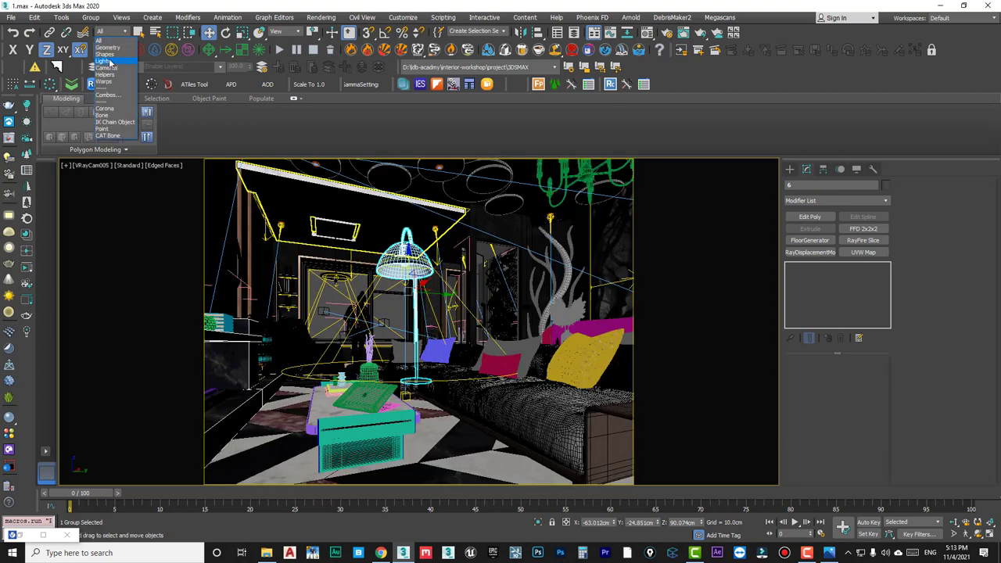
click(108, 61)
click(417, 280)
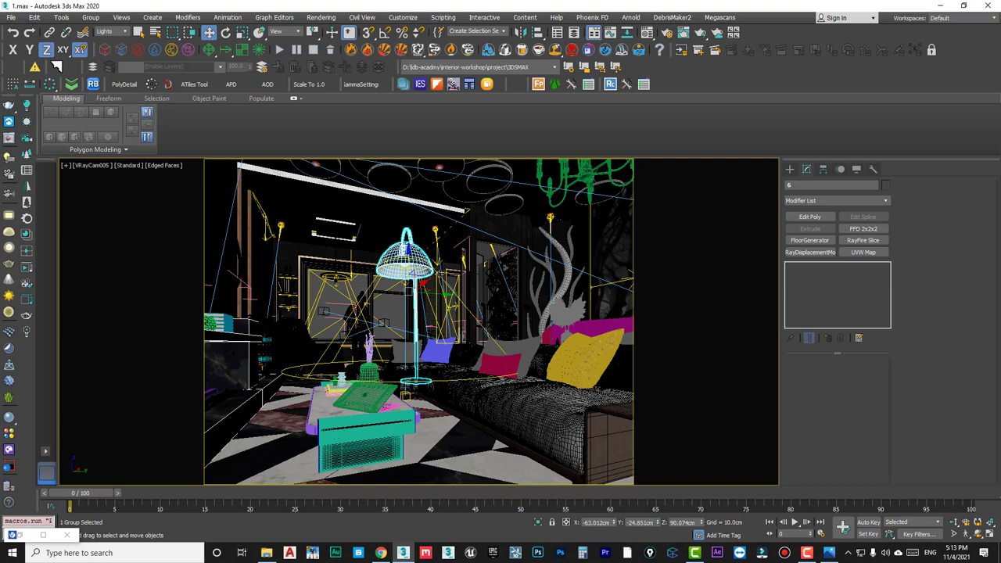
click(436, 275)
click(413, 272)
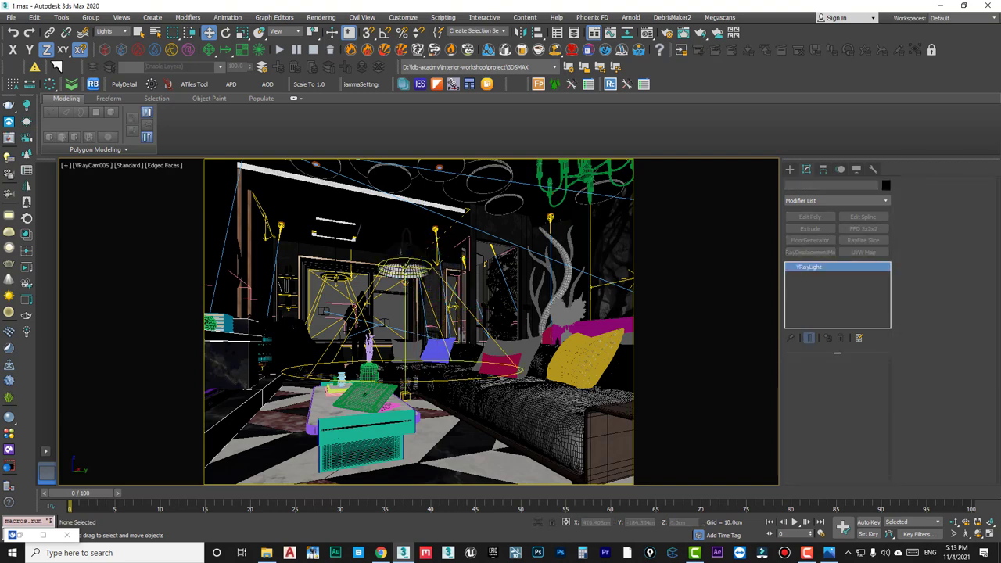
click(403, 275)
Raise the disc light's Directional to 0.79 and lower it slightly inside the shade.
key(p)
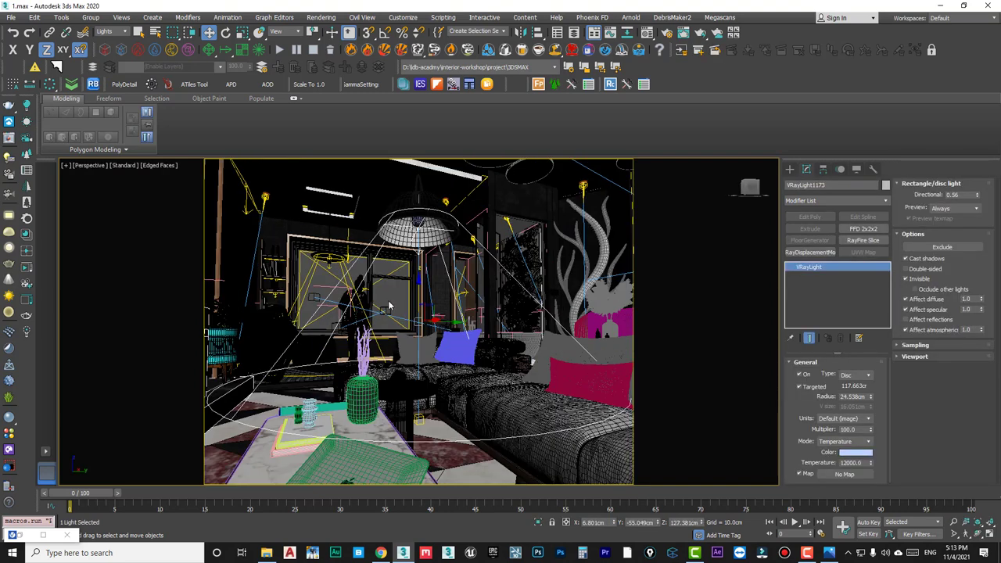
alt+middle_drag(389, 307, 303, 358)
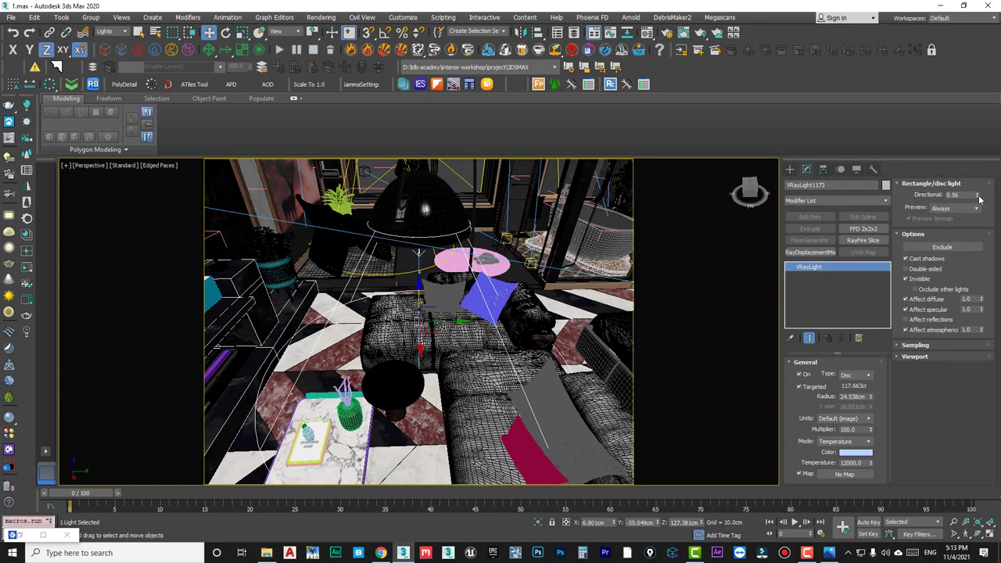
drag(978, 196, 976, 184)
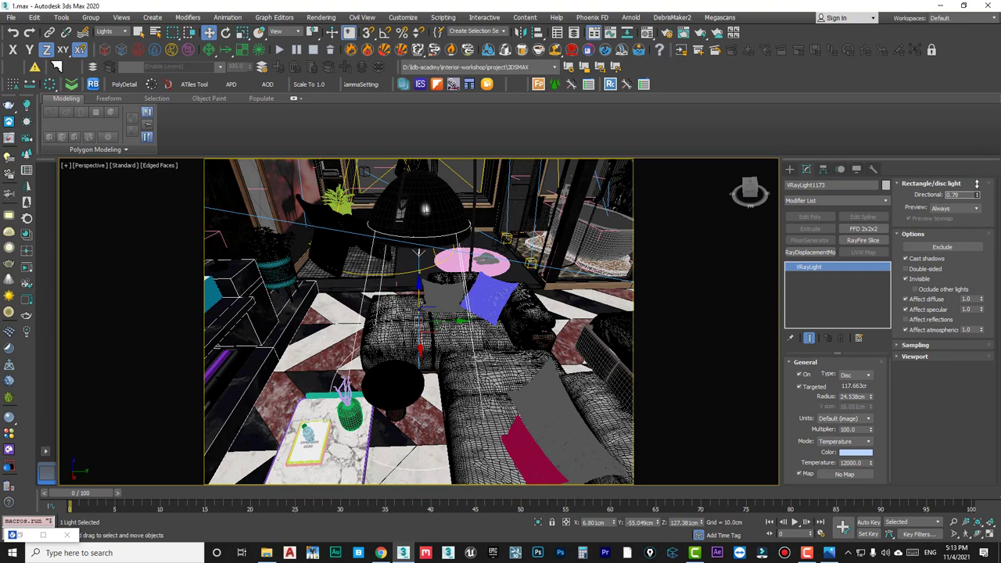
mouse_move(482, 310)
alt+middle_down()
mouse_move(424, 317)
mouse_move(420, 393)
alt+middle_up()
drag(420, 422, 416, 439)
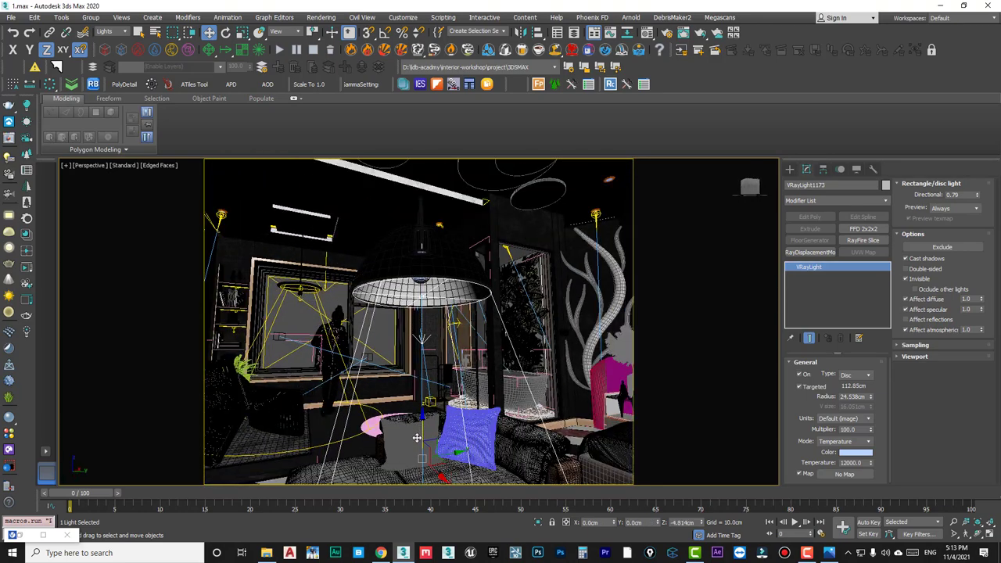
Re-render the VRayCam005 view in the VFB, check it at 100%, then minimize the buffer.
key(c)
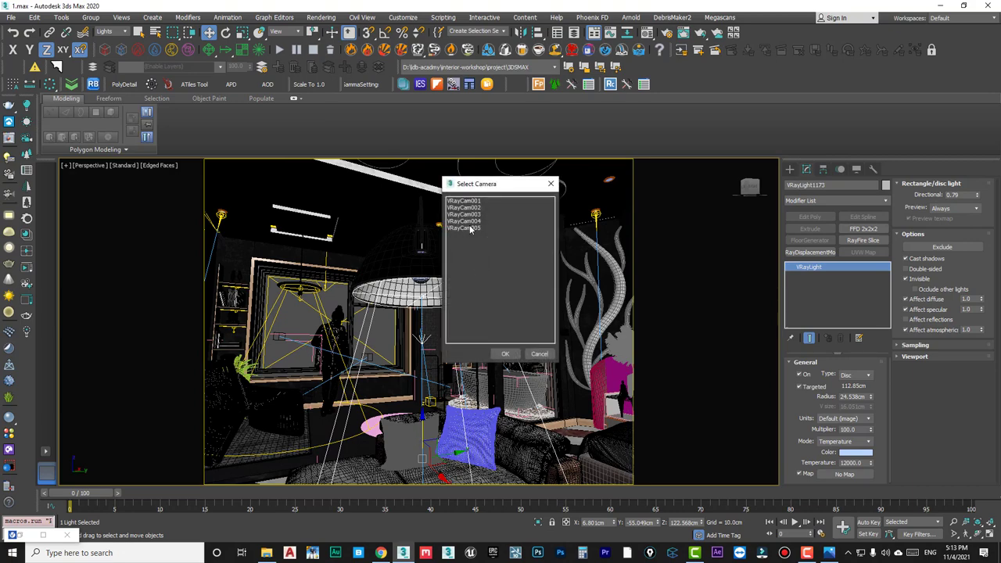
double_click(470, 227)
click(47, 535)
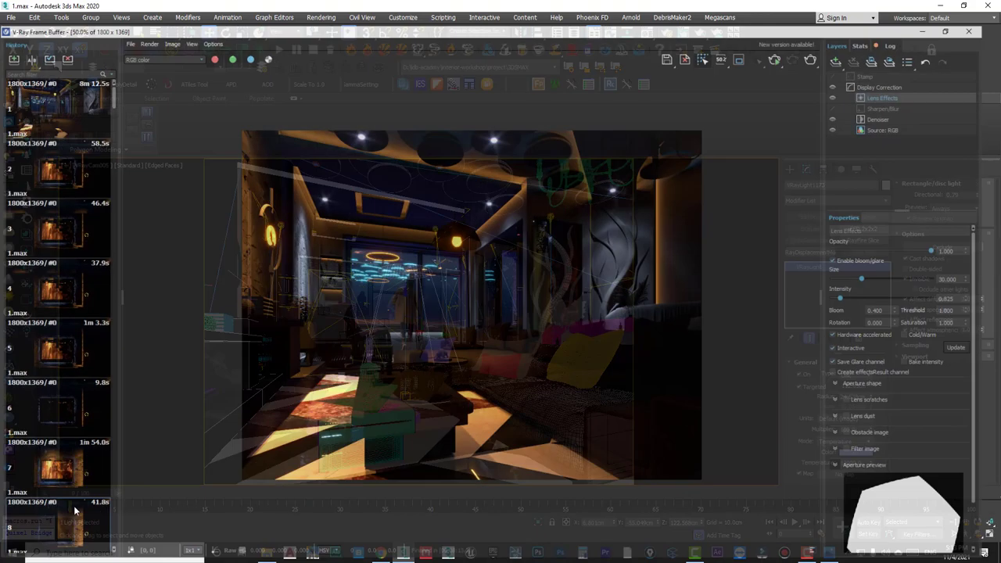
click(825, 39)
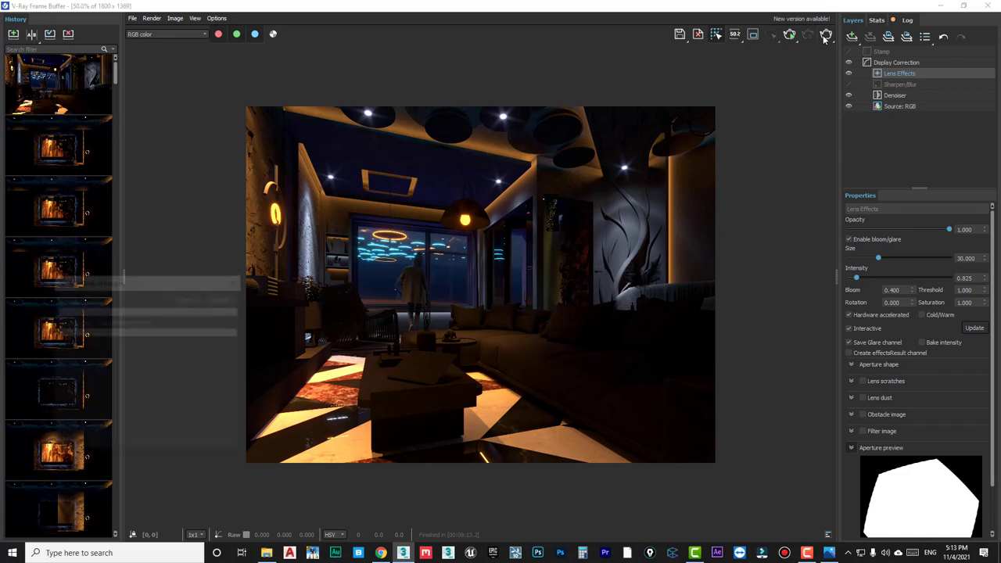
double_click(433, 363)
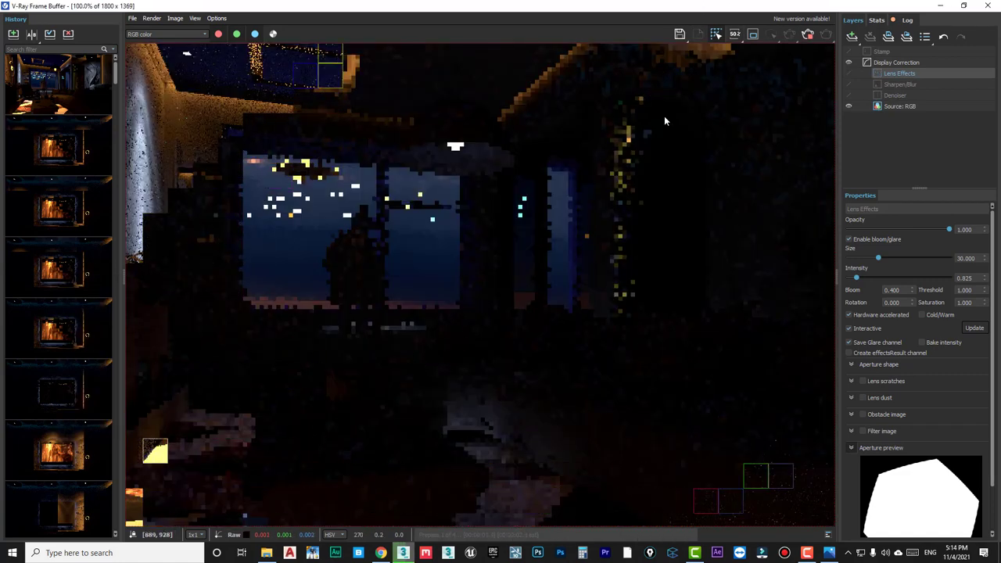
click(942, 6)
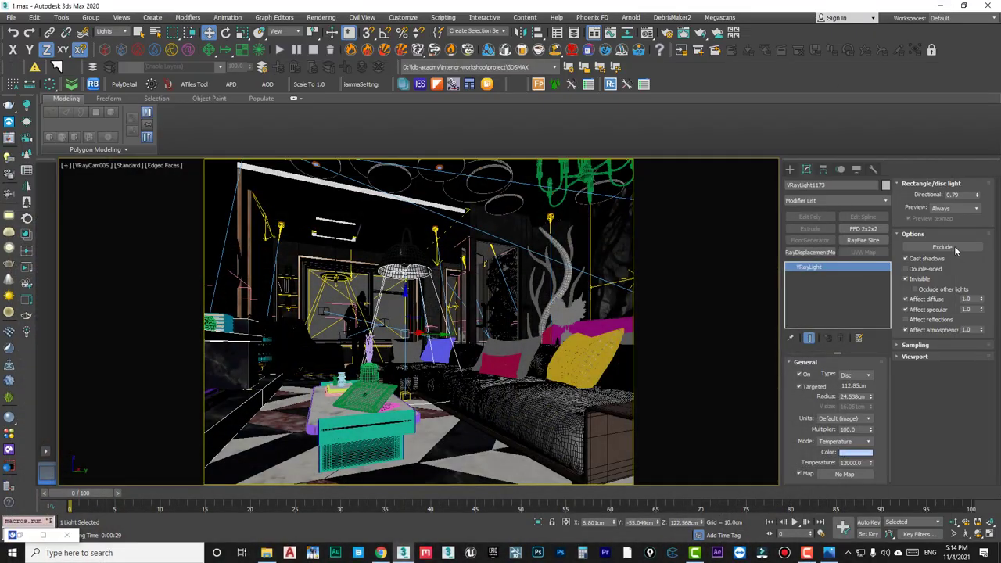
Lower the disc light's Directional to 0.64 and move its target down along Z.
drag(978, 203, 978, 205)
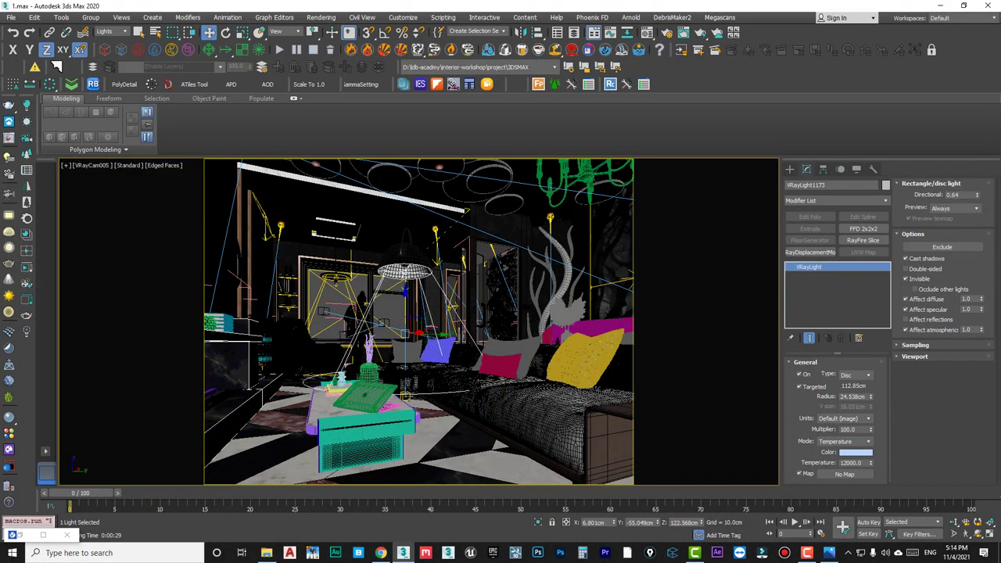
click(405, 393)
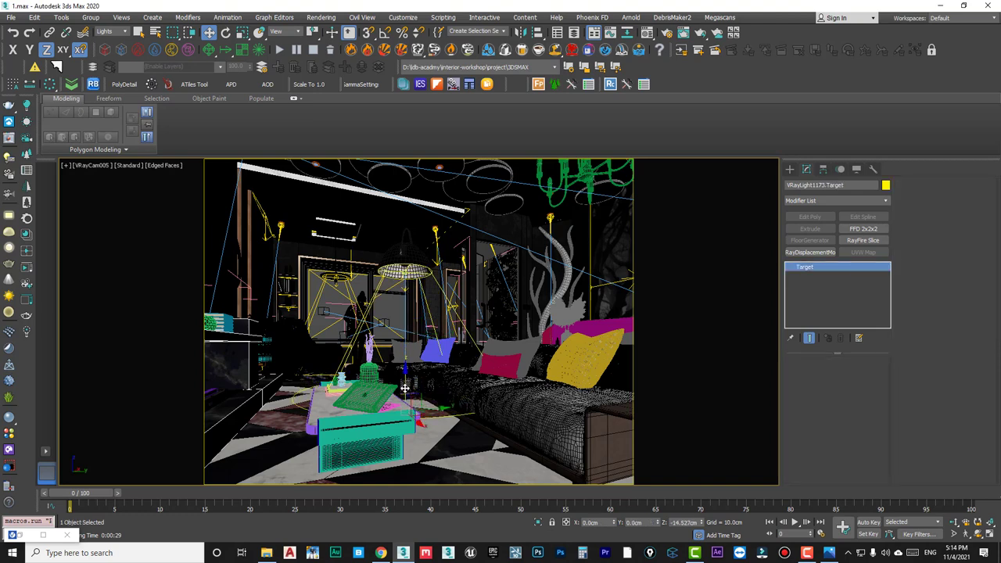
drag(406, 388, 405, 404)
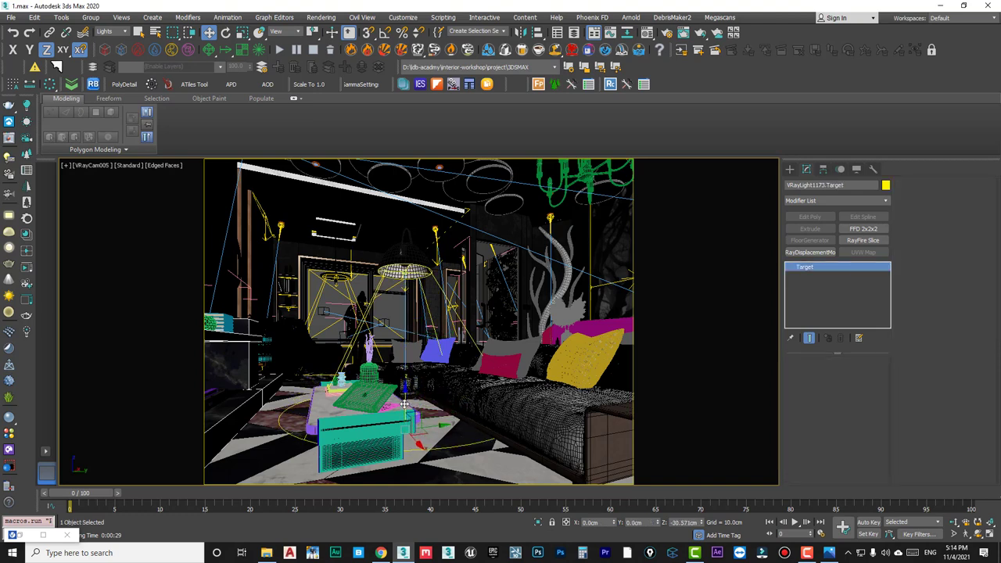
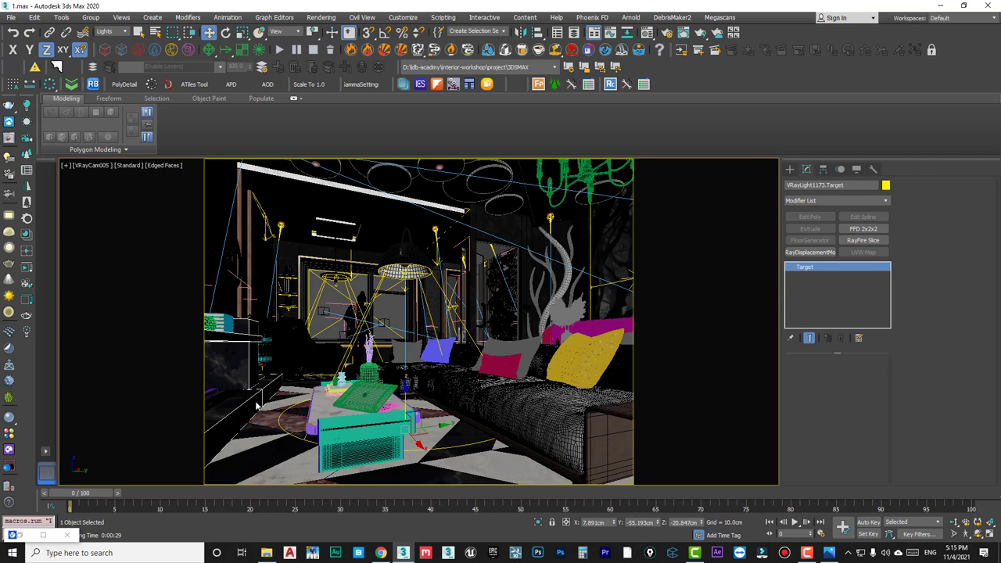
Render VRayCam005 at 1800 x 1369 in the V-Ray Frame Buffer at 50% zoom, then minimize it.
click(44, 535)
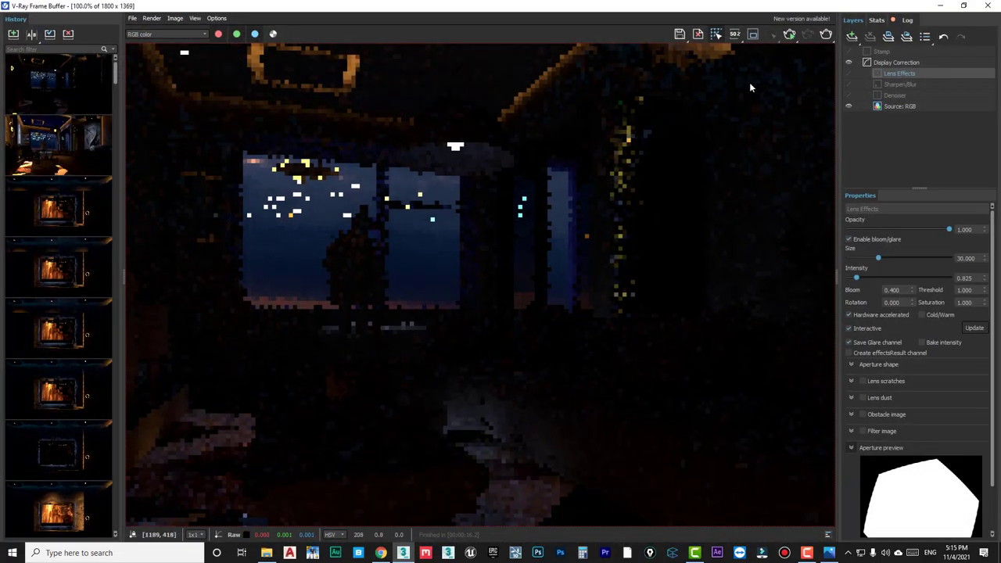
click(823, 36)
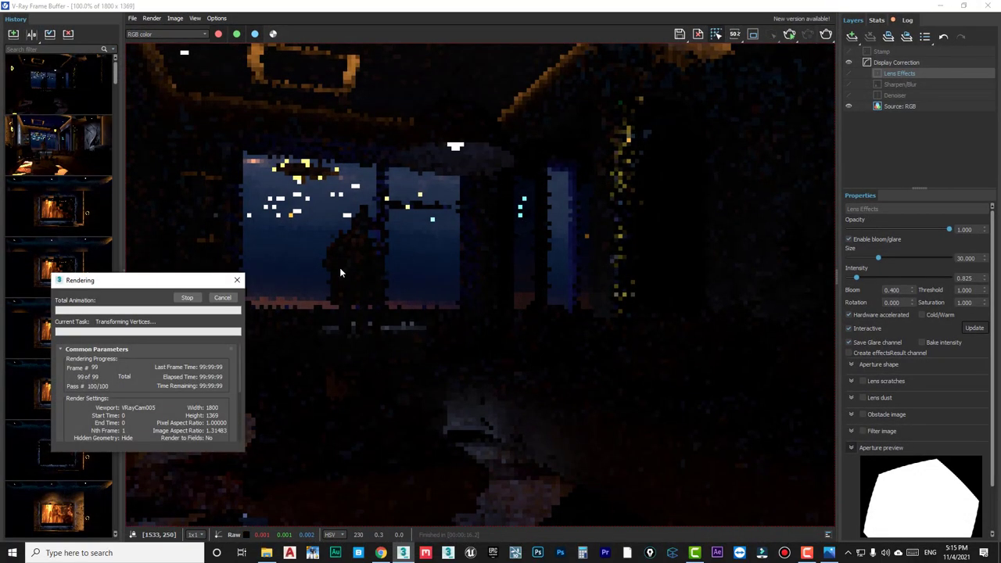
scroll(381, 349, down, 2)
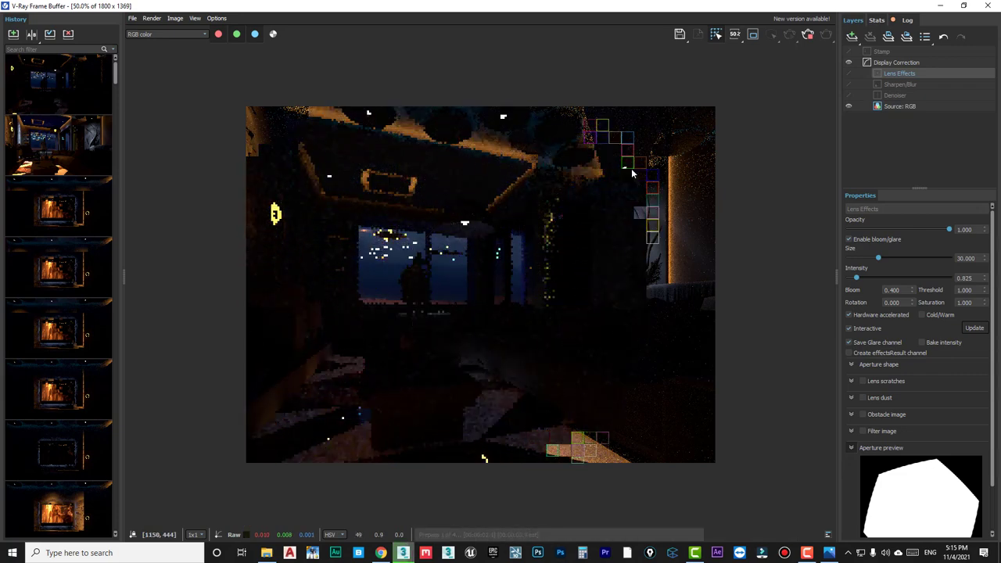
click(942, 7)
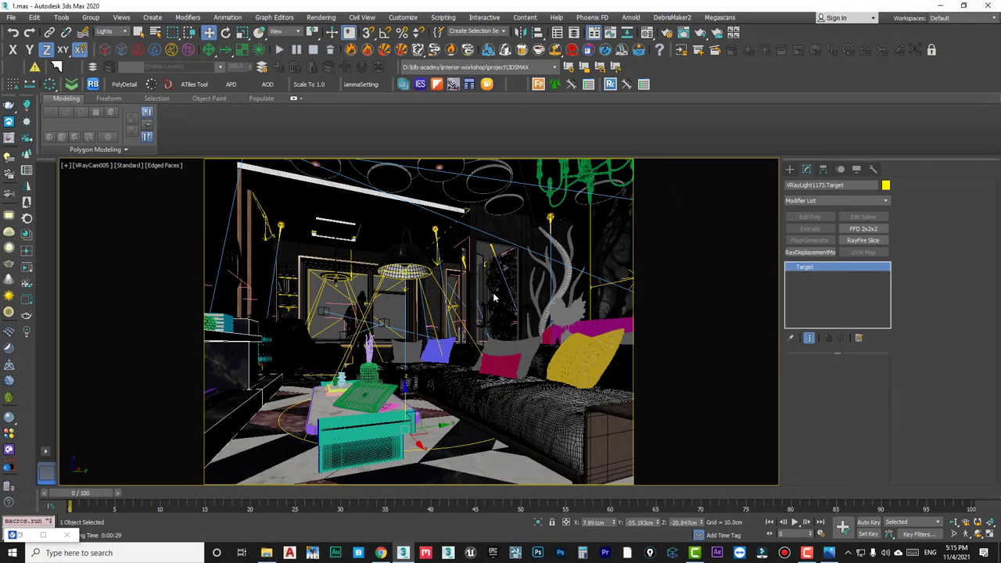
Set the selection filter to All and select the shower panel in a perspective view.
click(109, 35)
click(110, 41)
click(484, 289)
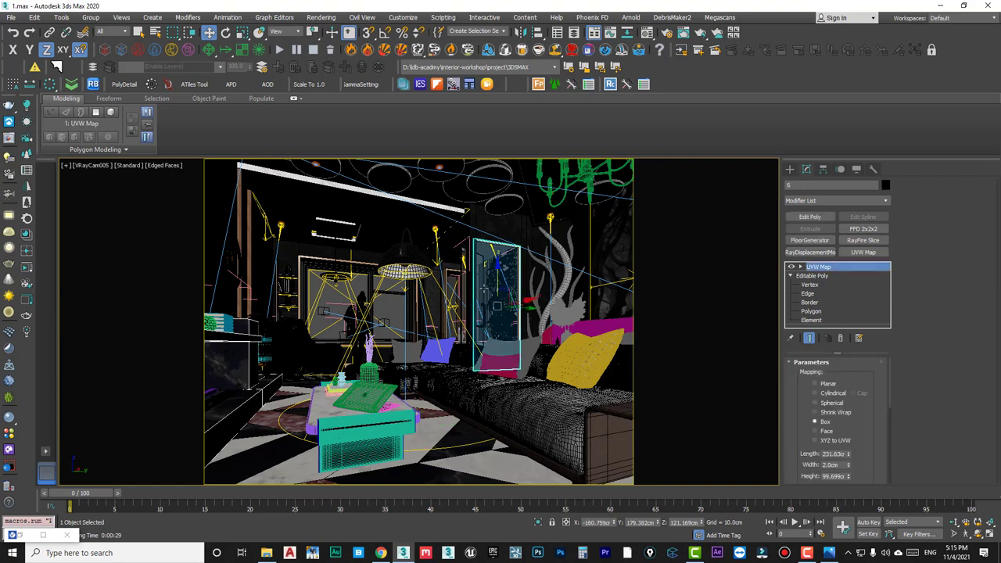
key(p)
scroll(484, 289, up, 3)
scroll(485, 289, up, 2)
scroll(484, 289, up, 2)
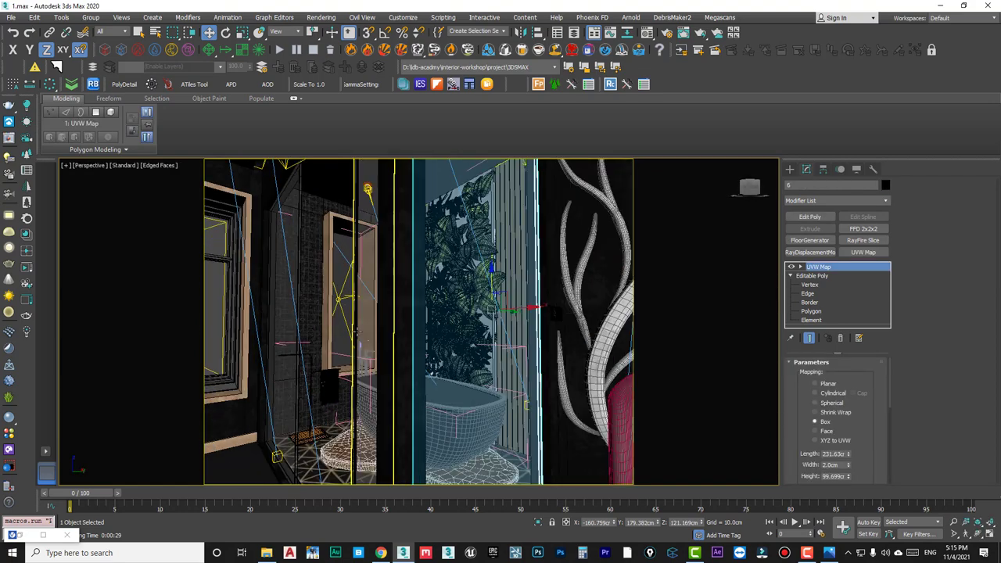
alt+middle_drag(358, 333, 382, 336)
Add the glass panel, isolate both panels, and open the Material Editor with M.
ctrl+click(383, 336)
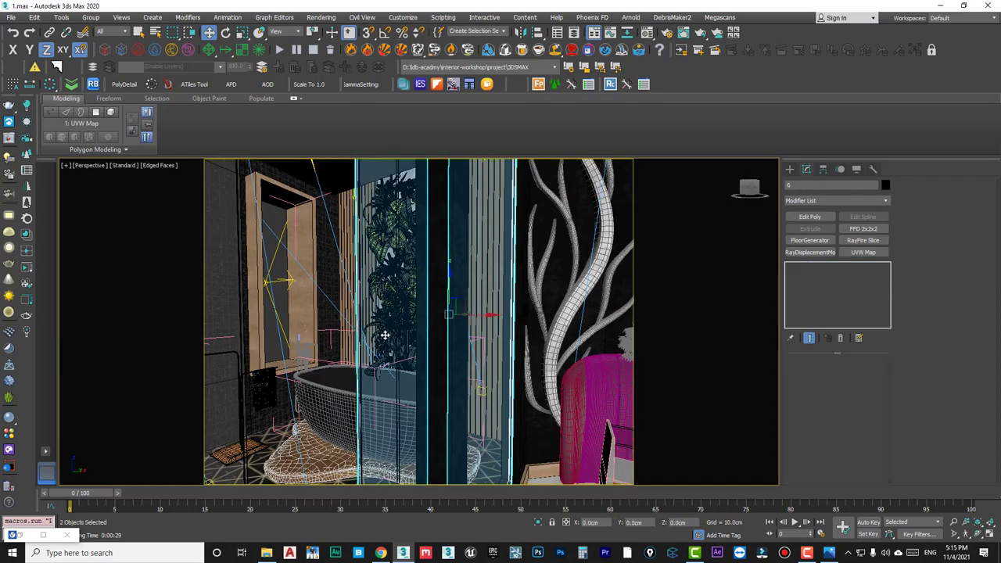
click(538, 522)
click(482, 368)
key(m)
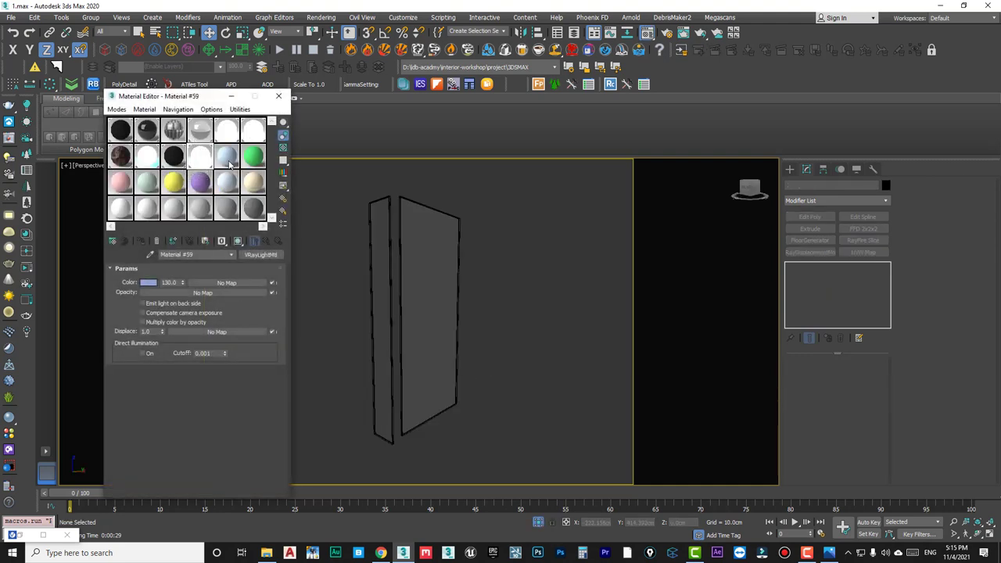
Eyedrop the front panel's Material #2 into the active sample slot.
click(228, 159)
click(150, 252)
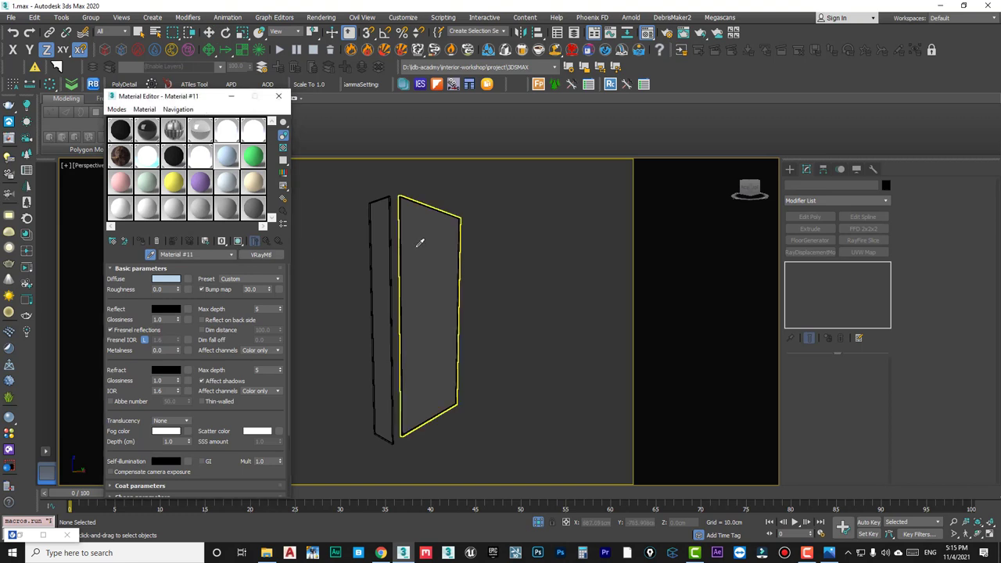
click(428, 313)
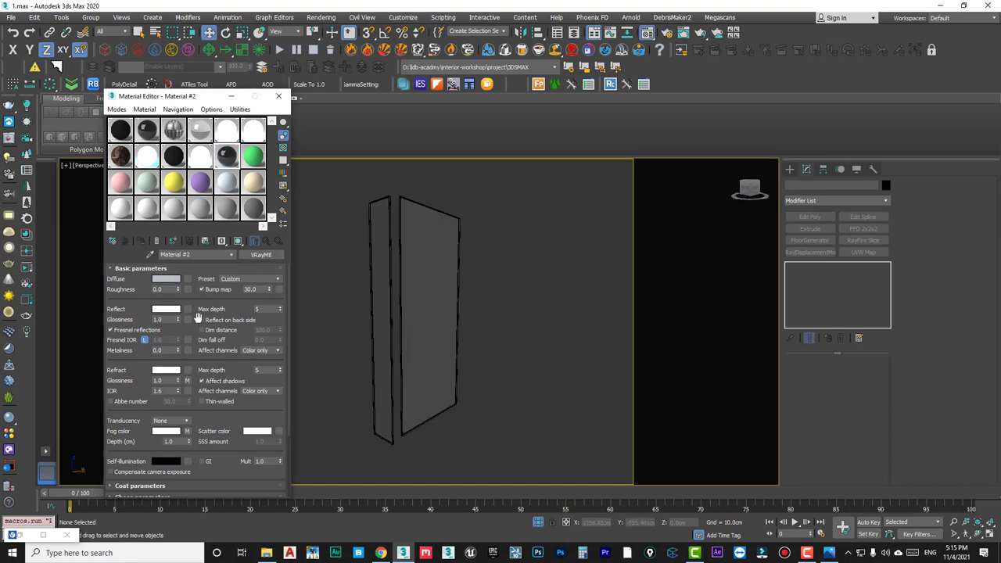
Show the Refr. gloss. Gradient Ramp map shaded in the viewport and select the front panel.
scroll(192, 330, down, 1)
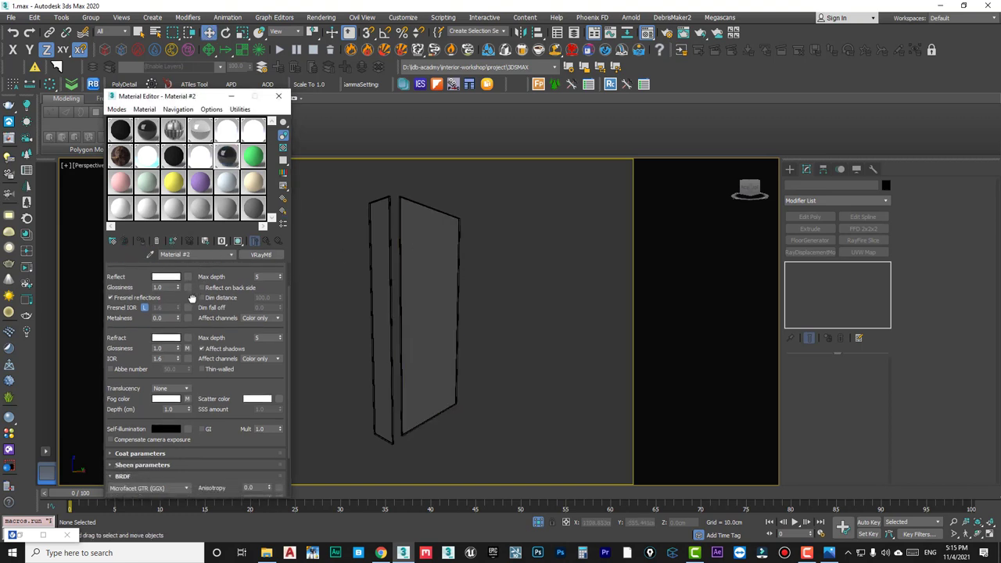
click(187, 346)
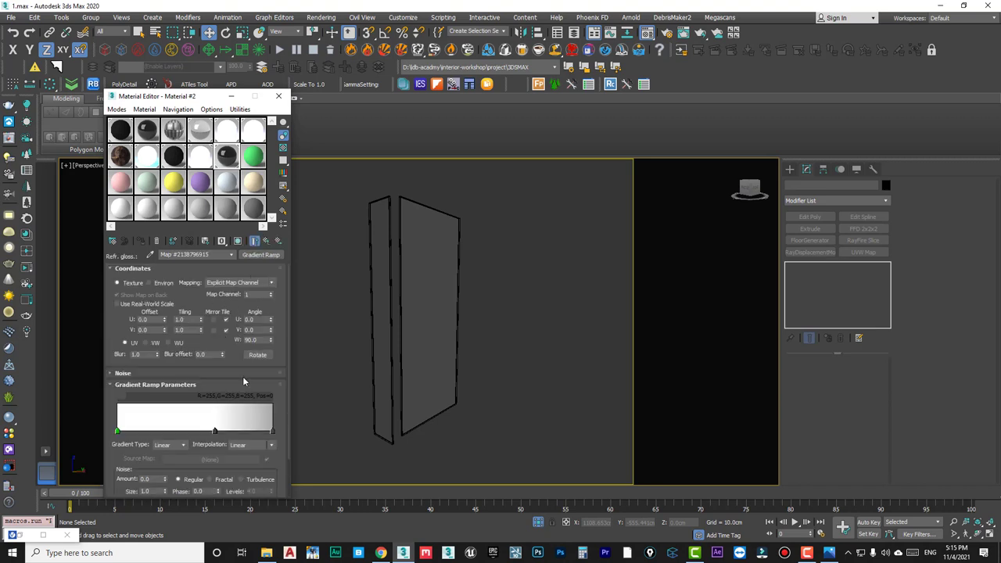
click(239, 243)
mouse_move(396, 301)
alt+middle_down()
mouse_move(420, 302)
mouse_move(408, 426)
alt+middle_up()
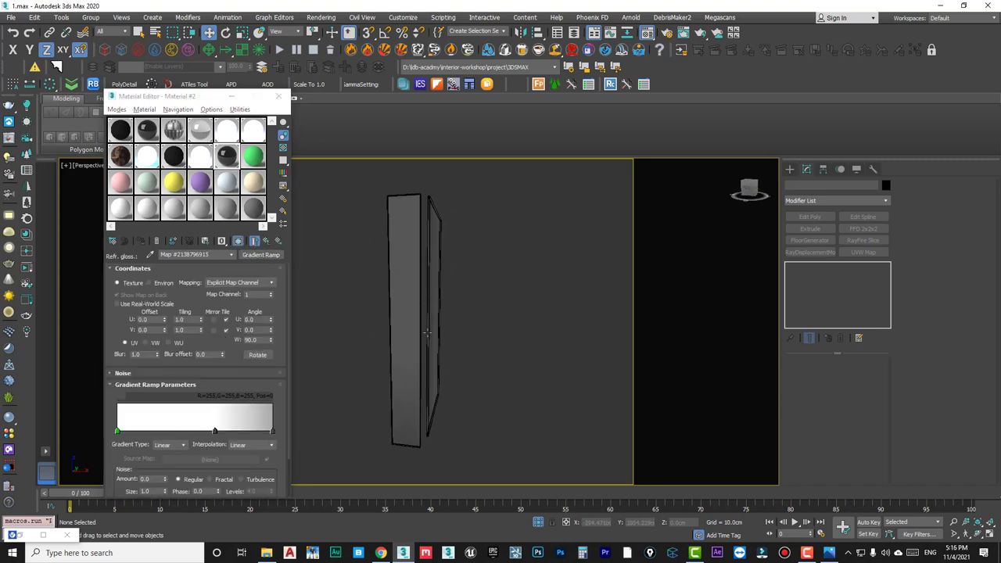
click(409, 427)
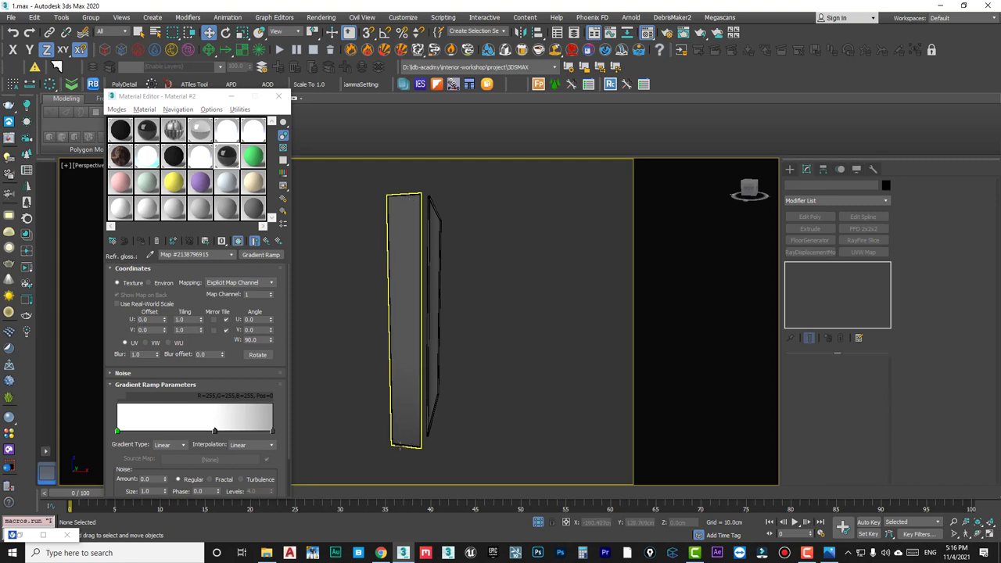
mouse_move(400, 448)
alt+middle_down()
mouse_move(402, 291)
mouse_move(483, 286)
mouse_move(433, 287)
alt+middle_up()
click(402, 291)
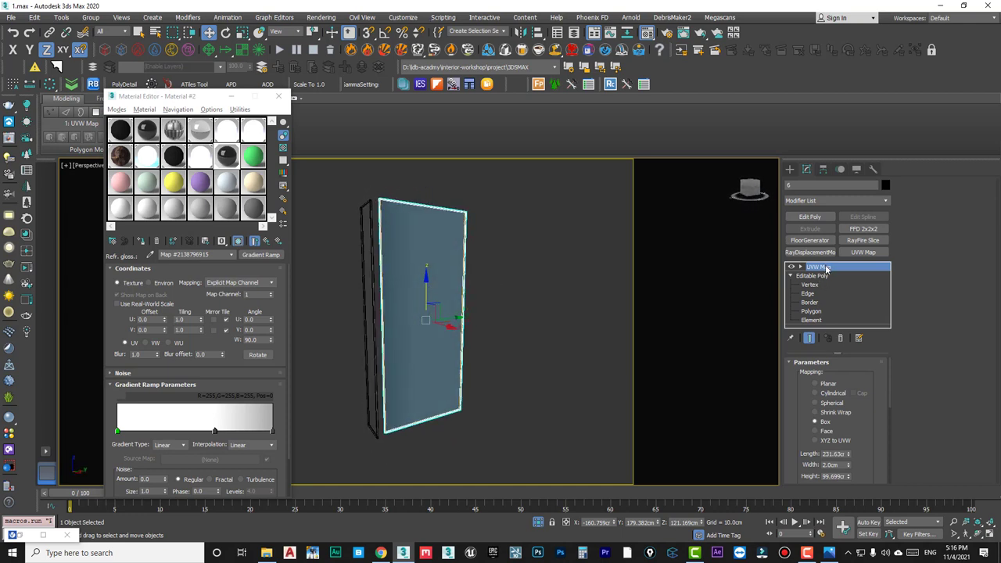
Rotate the panel's UVW Map gizmo a quarter turn using angle snap.
click(827, 268)
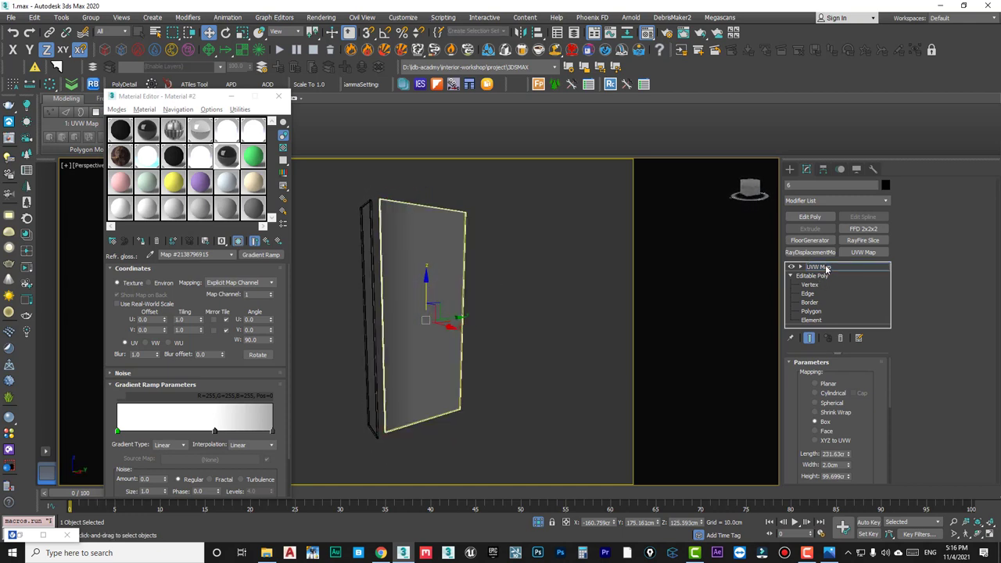
right_click(461, 287)
click(470, 293)
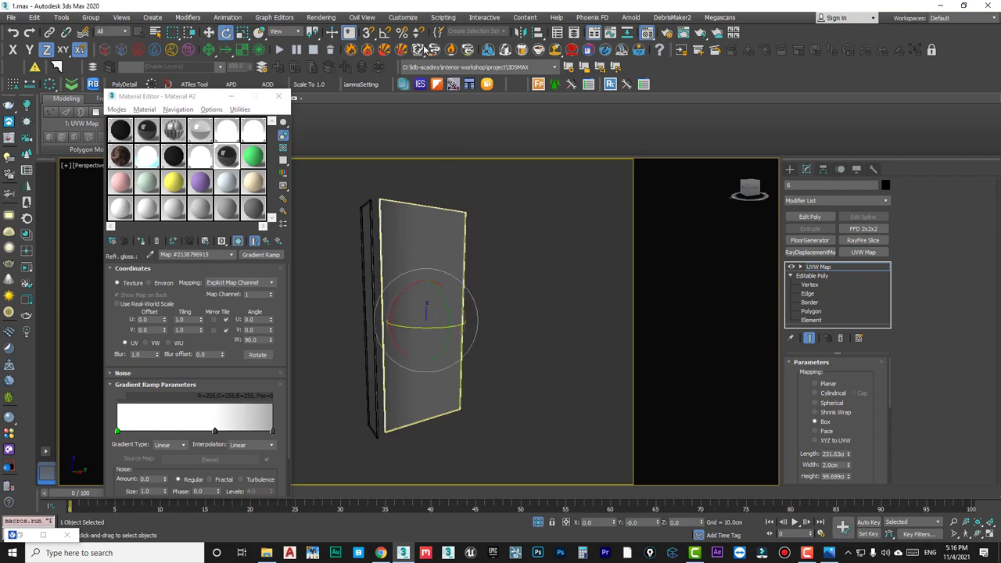
right_click(384, 33)
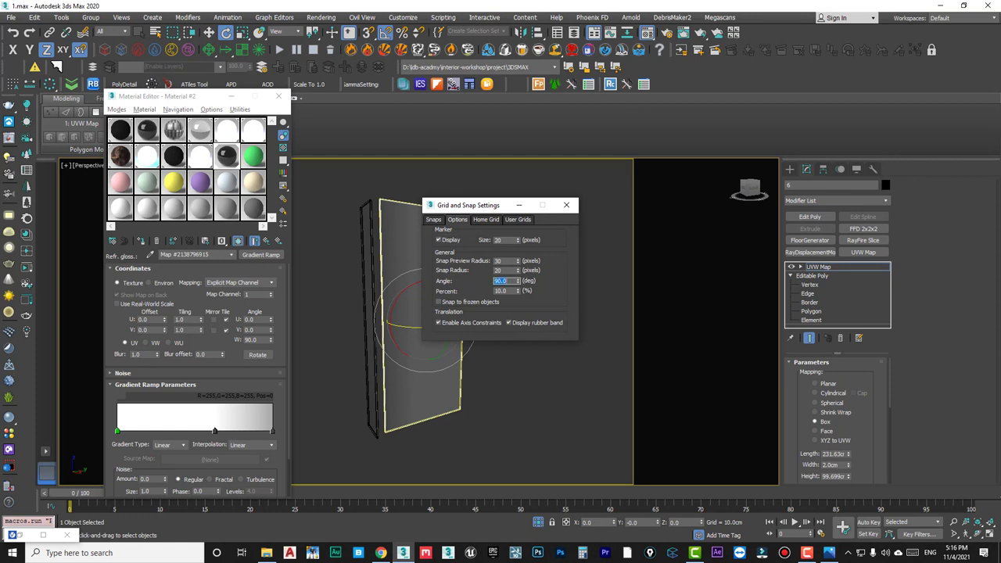
click(567, 205)
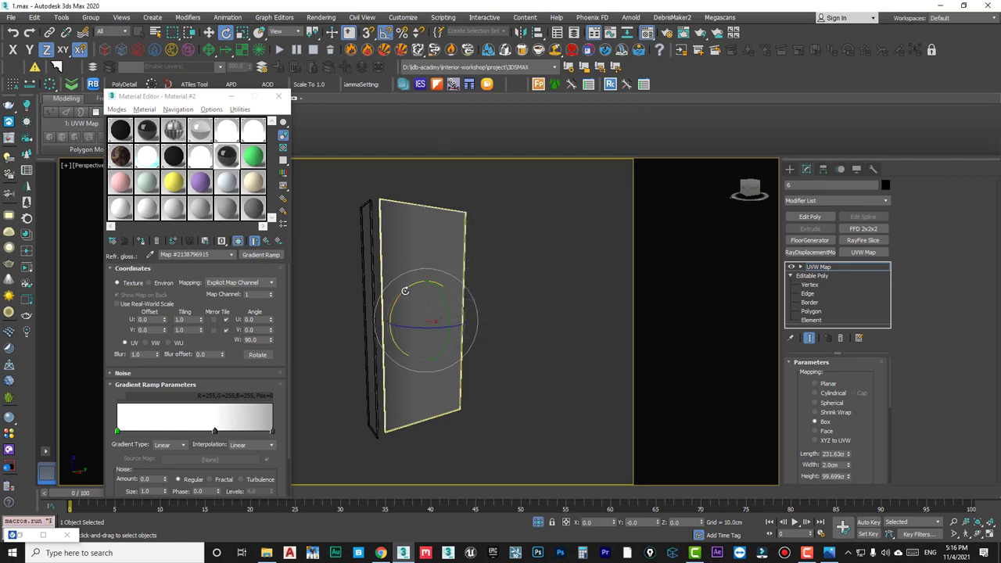
drag(403, 292, 402, 294)
drag(424, 306, 405, 309)
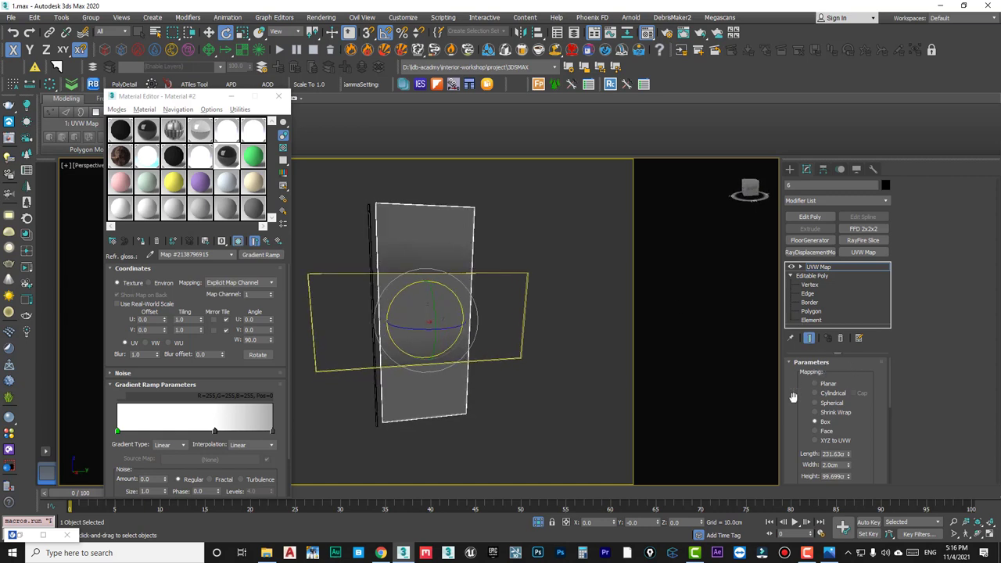
Resize the UVW Map to roughly 104 Length and 232 Height to fit the panel.
drag(794, 397, 793, 336)
mouse_move(851, 392)
mouse_down()
mouse_move(845, 415)
mouse_move(848, 344)
mouse_up()
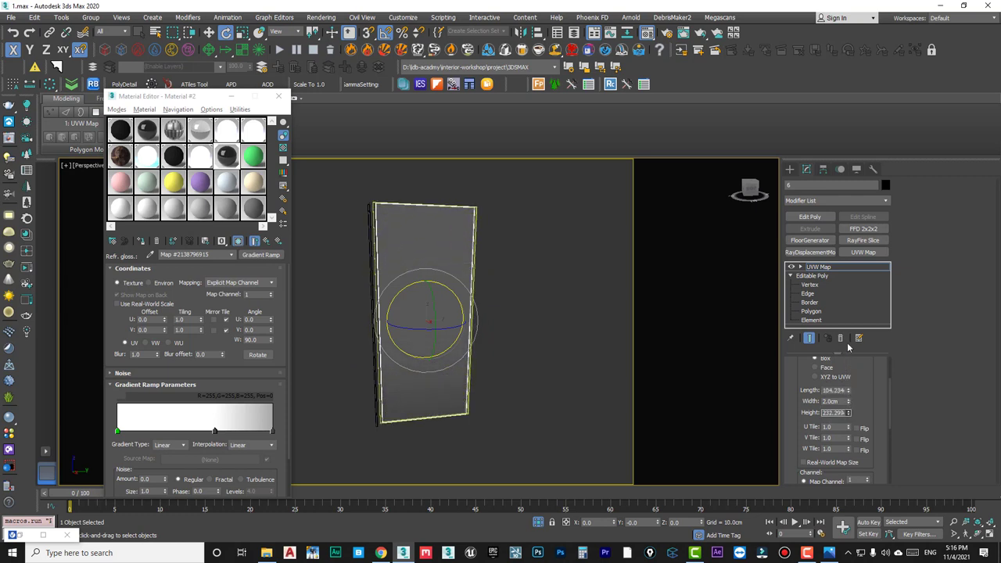
drag(798, 427, 799, 349)
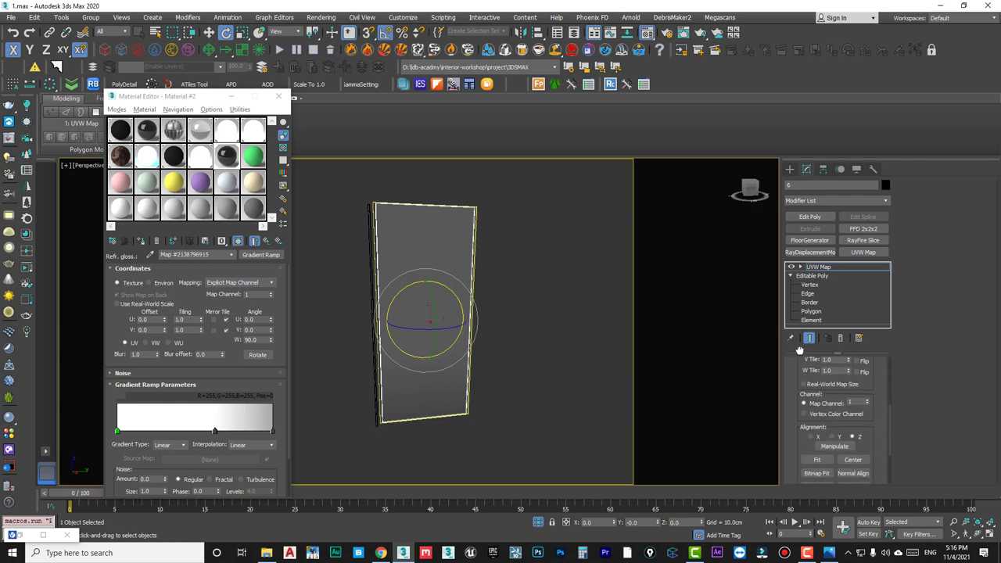
mouse_move(512, 294)
alt+middle_down()
mouse_move(438, 334)
mouse_move(527, 292)
alt+middle_up()
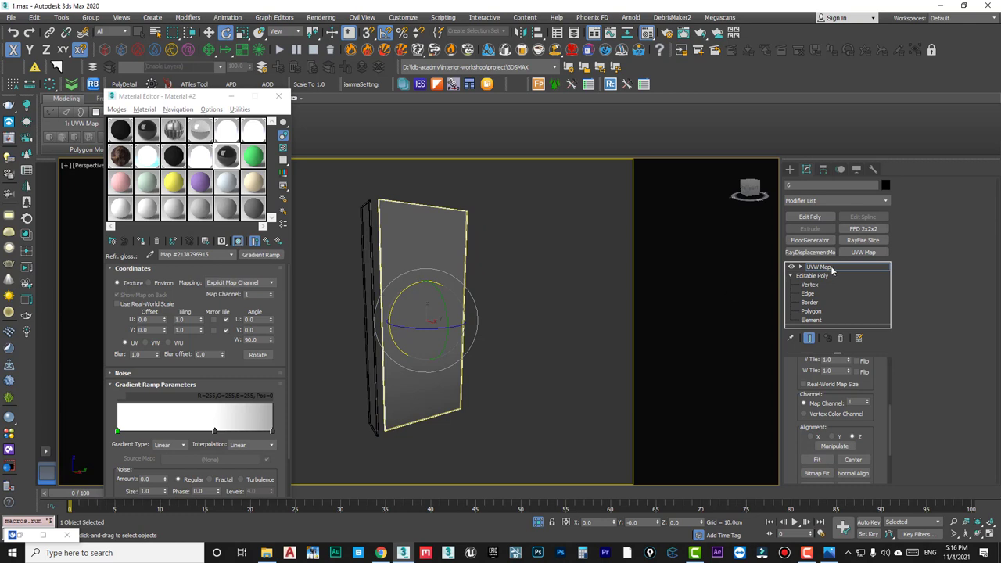
click(540, 295)
mouse_move(423, 408)
alt+middle_down()
mouse_move(483, 394)
mouse_move(425, 308)
mouse_move(405, 299)
alt+middle_up()
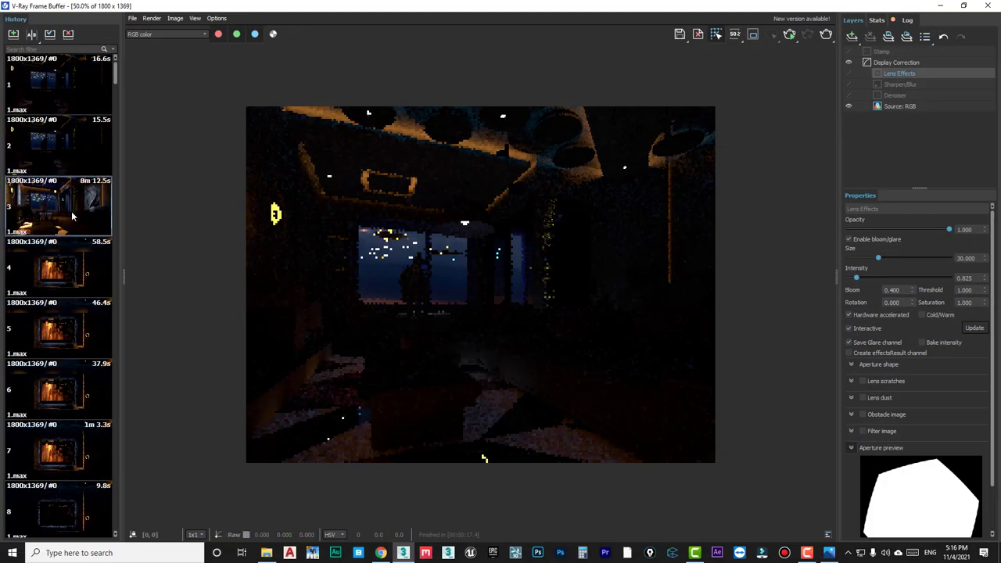
double_click(72, 216)
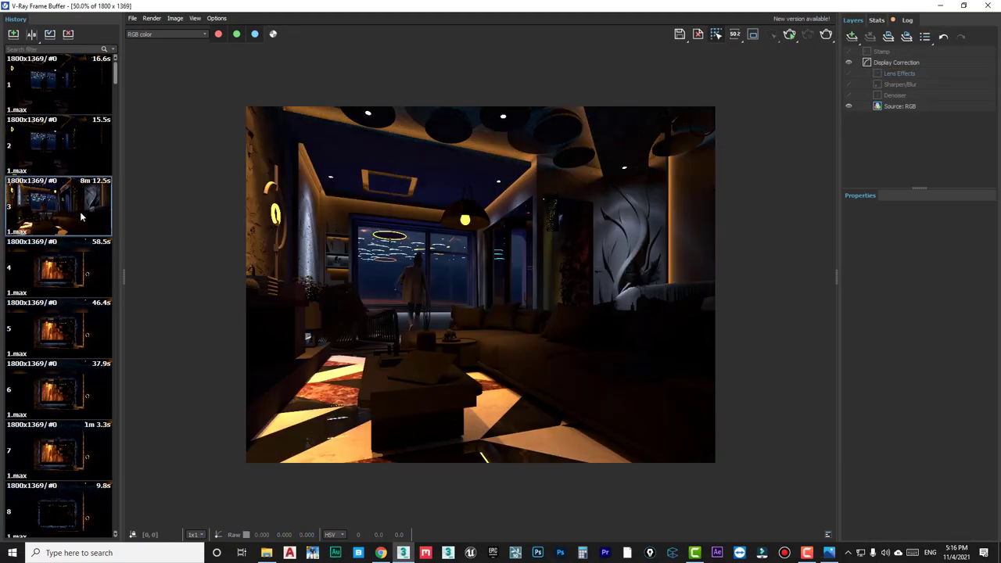
scroll(564, 260, up, 3)
scroll(556, 262, down, 1)
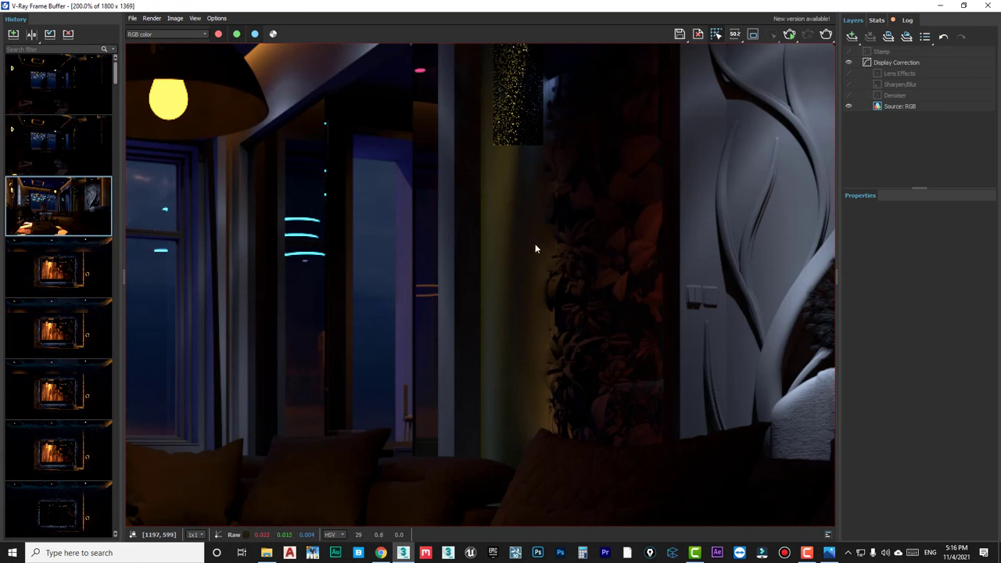
scroll(510, 274, down, 1)
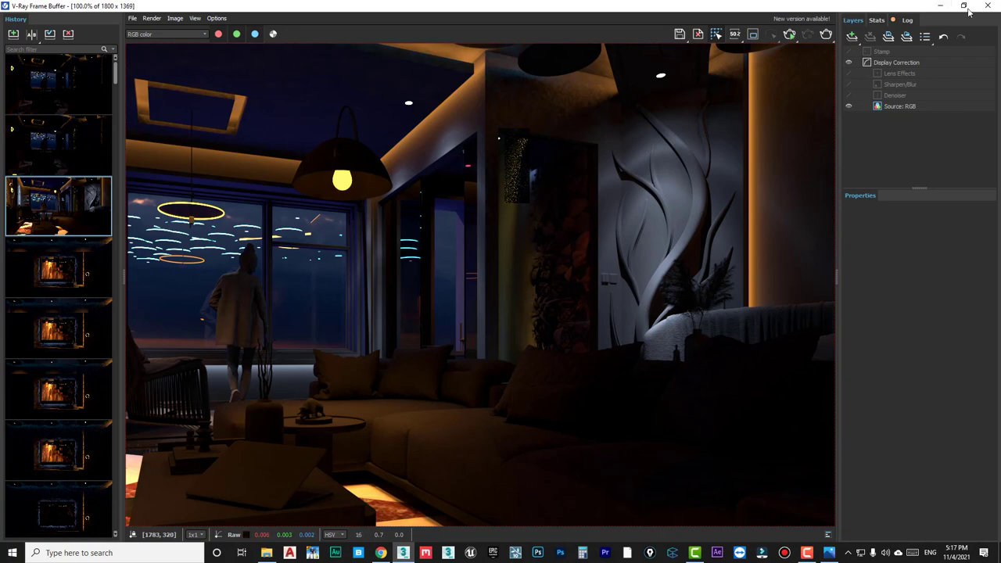
click(941, 5)
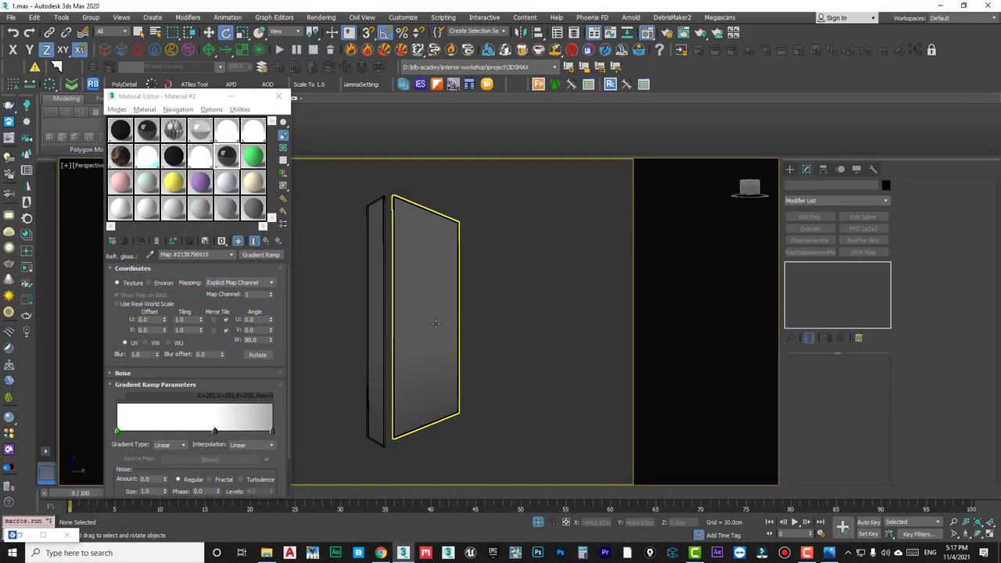
Close the Material Editor and end isolation so the whole bedroom shows.
click(335, 219)
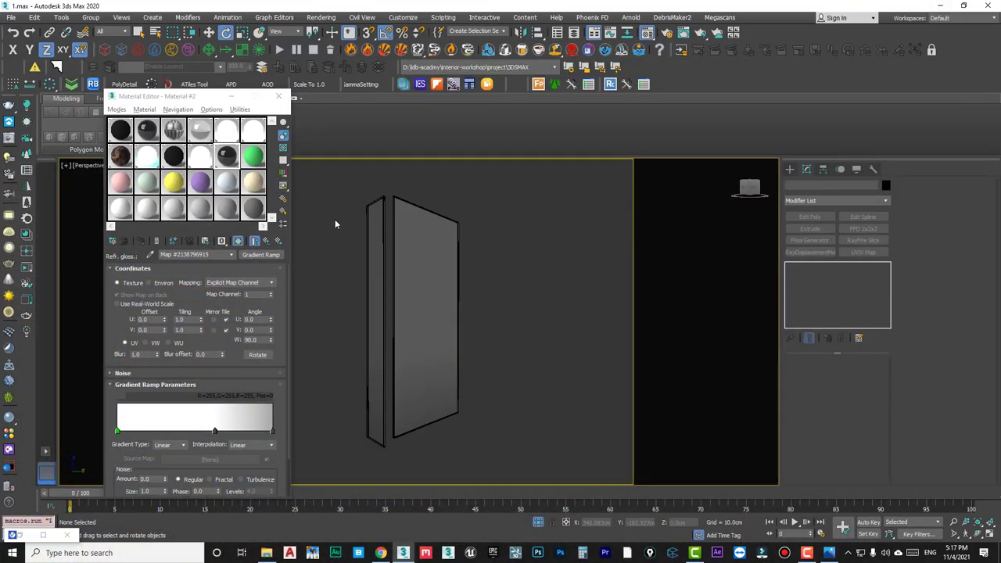
click(278, 96)
click(539, 523)
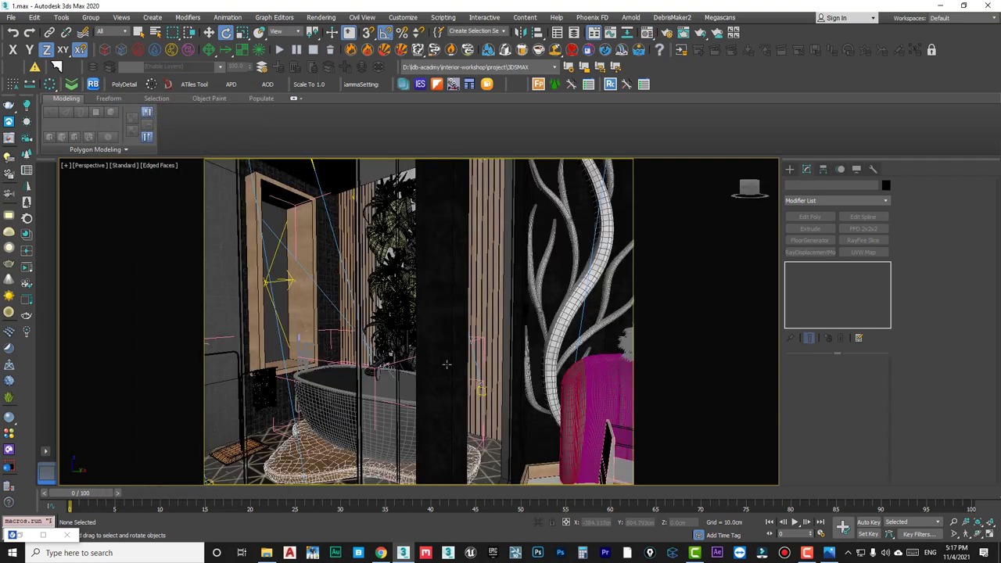
Look through VRayCam005, then orbit a free perspective view toward the bed wall mural.
key(c)
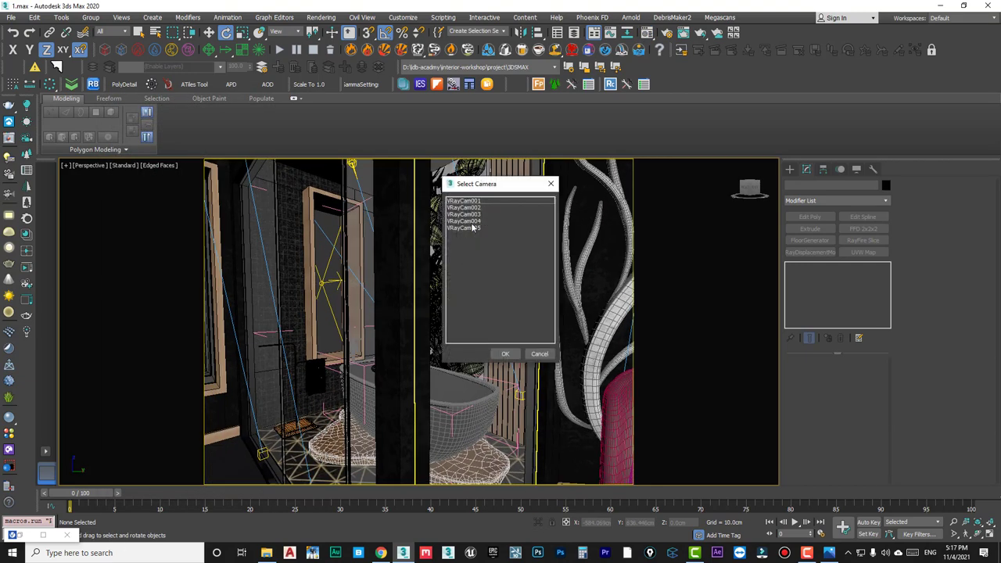
click(468, 228)
double_click(468, 227)
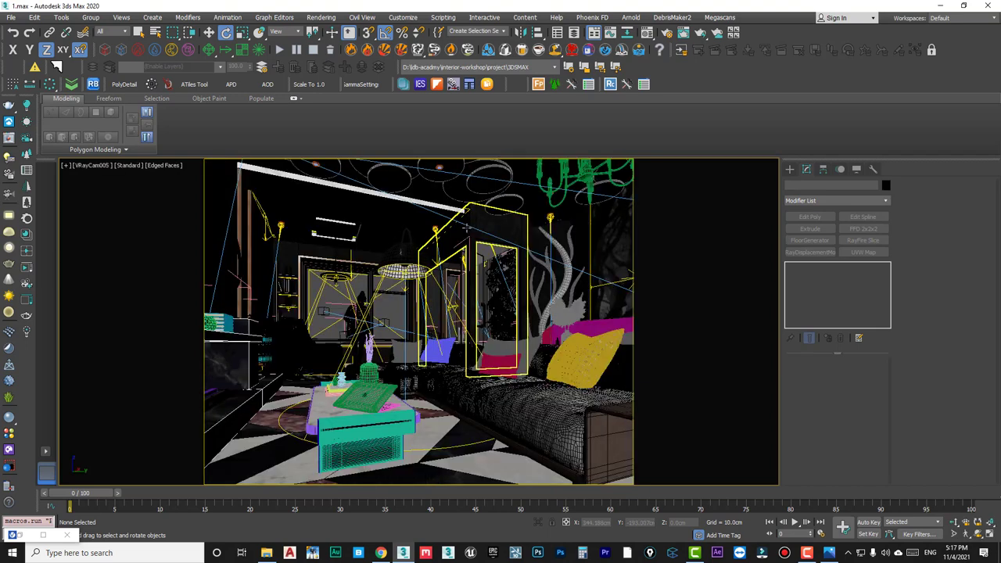
click(371, 247)
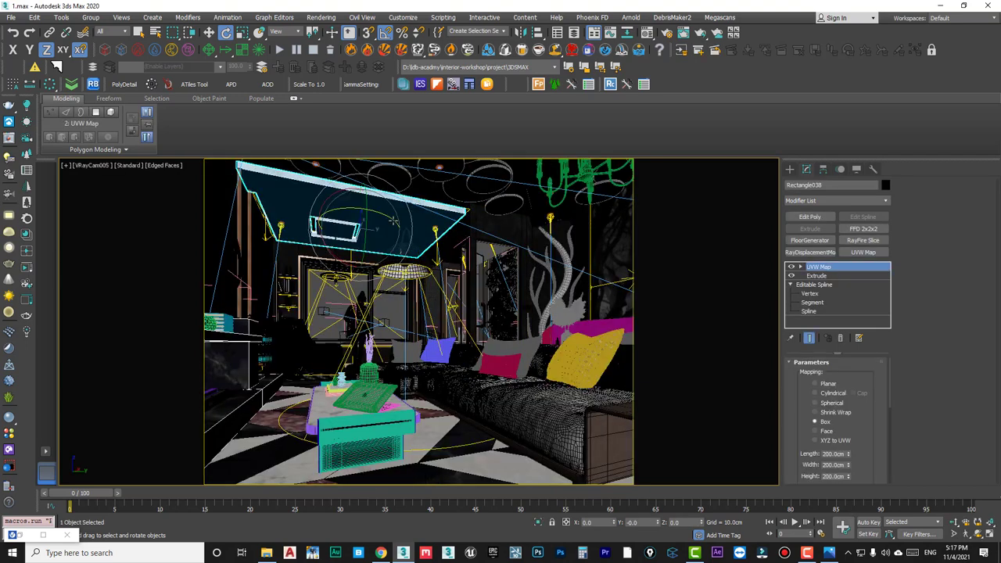
click(586, 346)
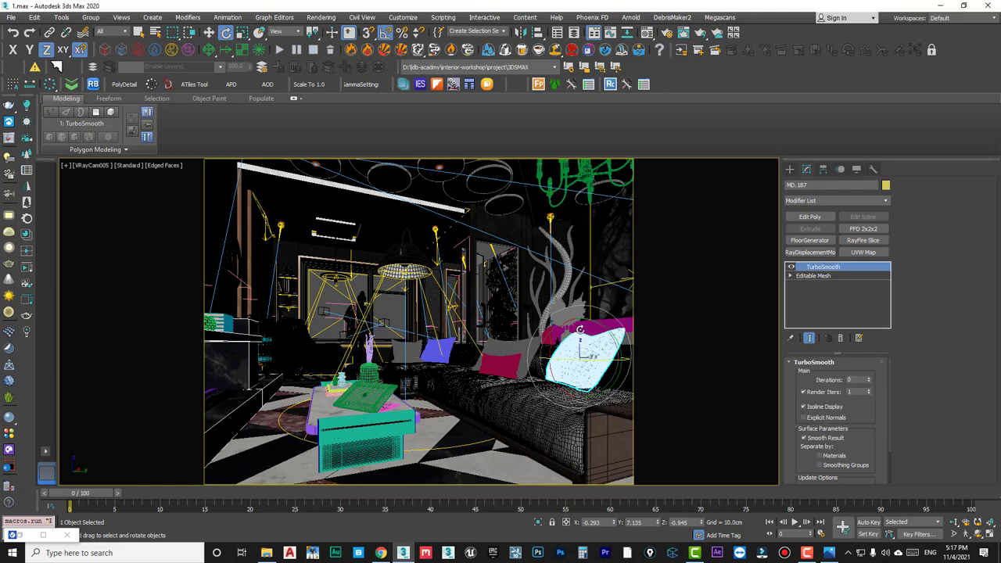
key(z)
mouse_move(580, 330)
alt+middle_down()
mouse_move(361, 387)
mouse_move(377, 439)
mouse_move(406, 425)
alt+middle_up()
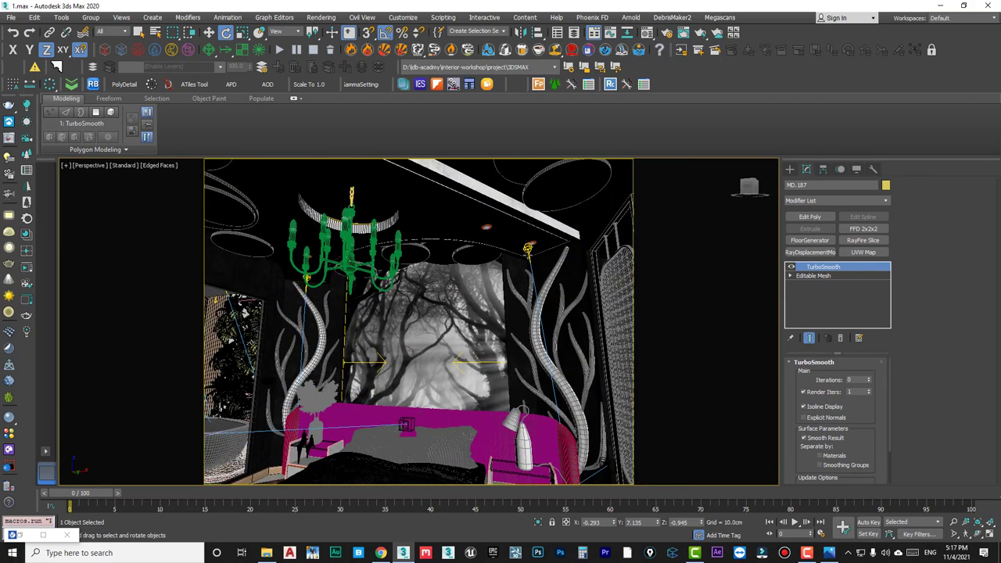
Move the VRayIES002 spotlight slightly sideways along X in the top view.
click(528, 248)
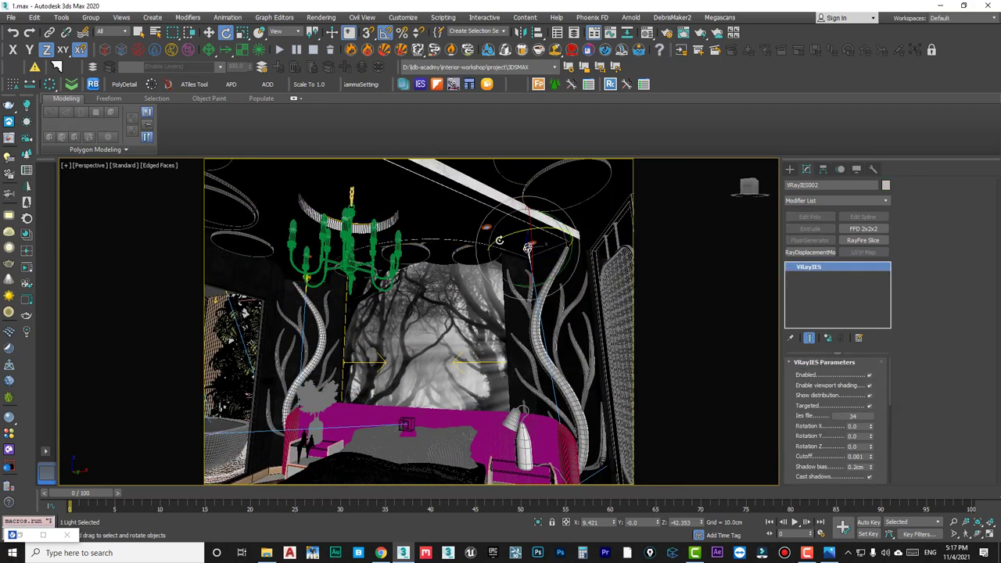
key(w)
scroll(532, 262, up, 3)
mouse_move(532, 262)
alt+middle_down()
mouse_move(512, 245)
mouse_move(519, 236)
alt+middle_up()
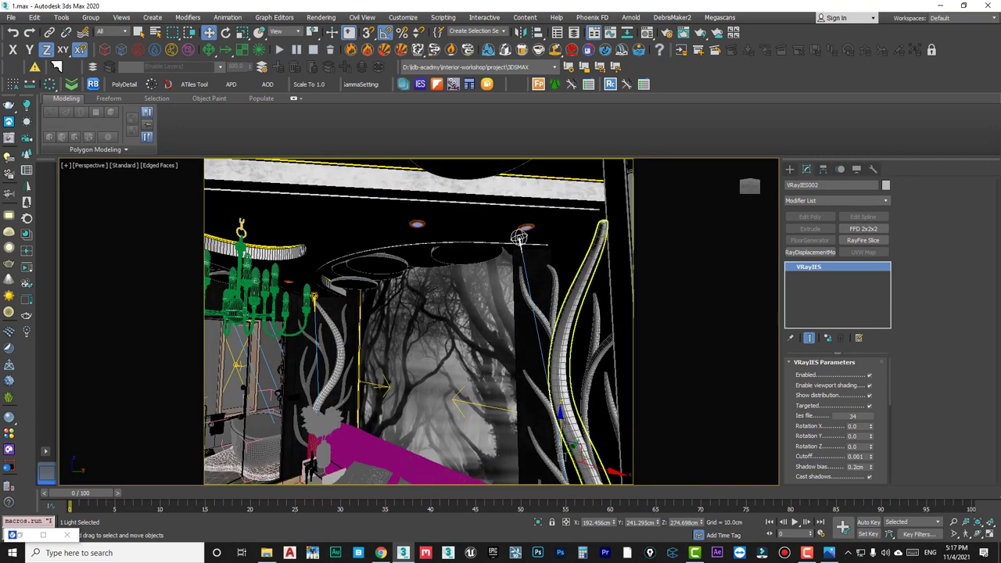
key(t)
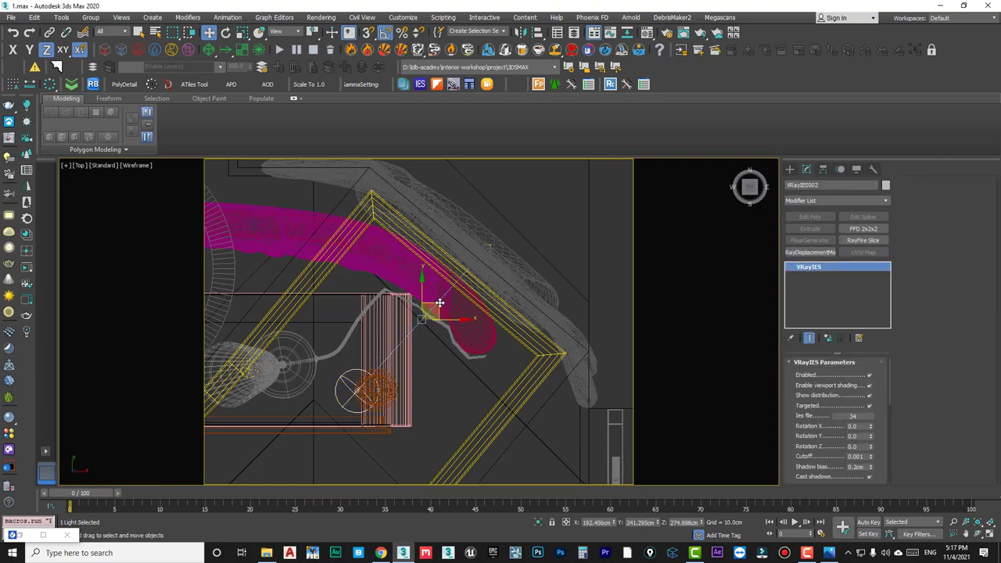
drag(440, 303, 459, 303)
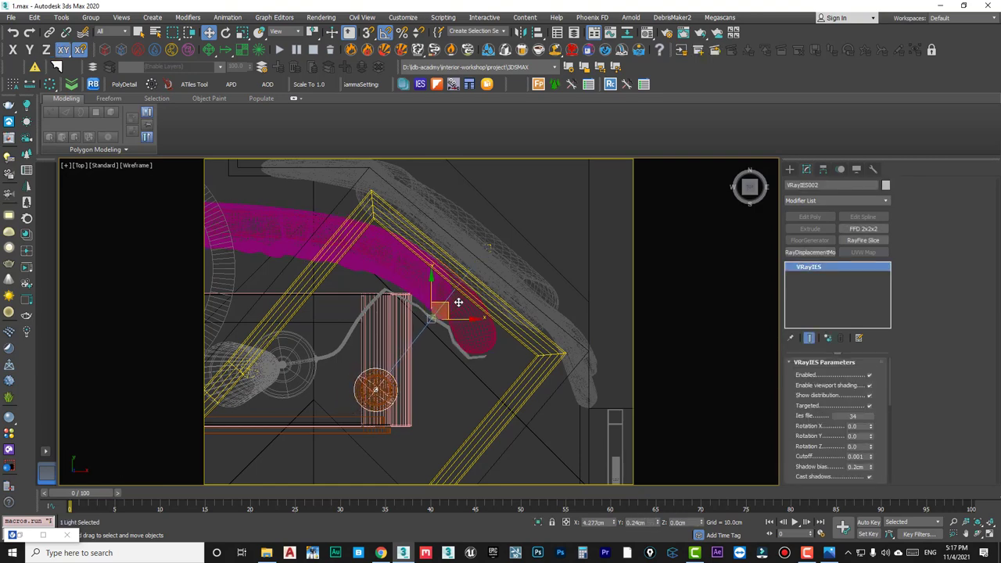
middle_drag(458, 303, 368, 303)
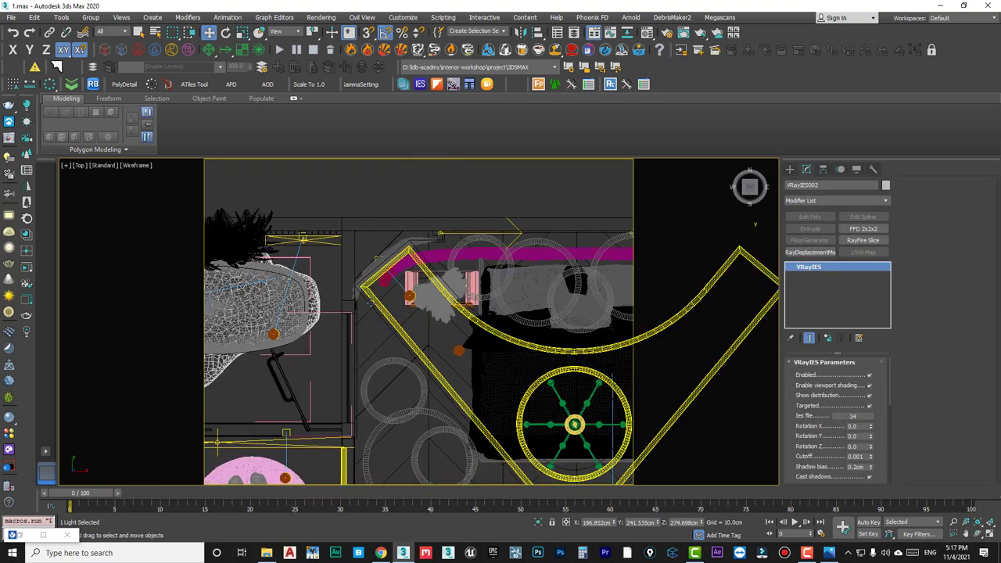
scroll(369, 302, up, 4)
click(462, 263)
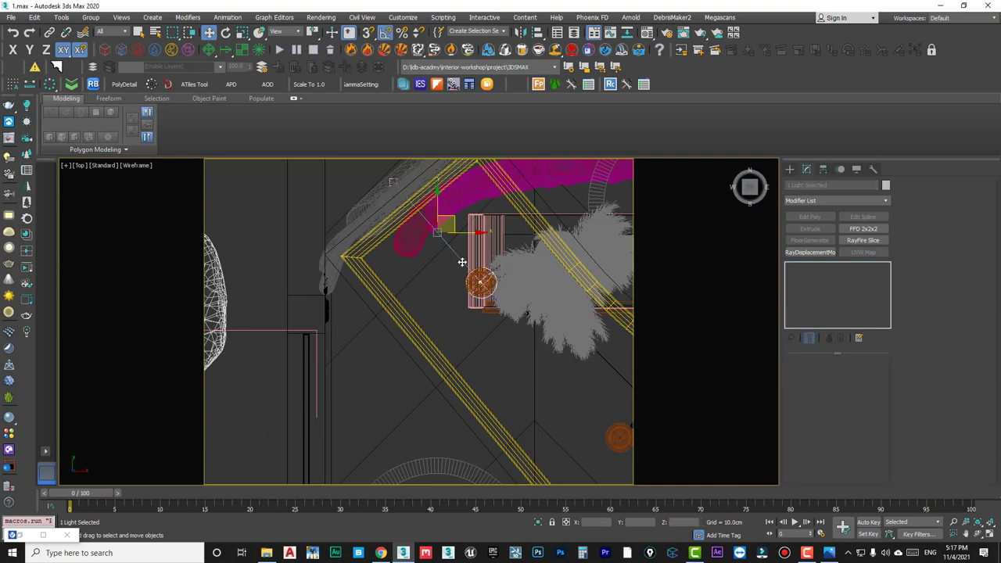
Set the selection filter to Lights and select VRayIES001.
scroll(463, 263, down, 2)
scroll(462, 264, down, 2)
scroll(463, 264, up, 4)
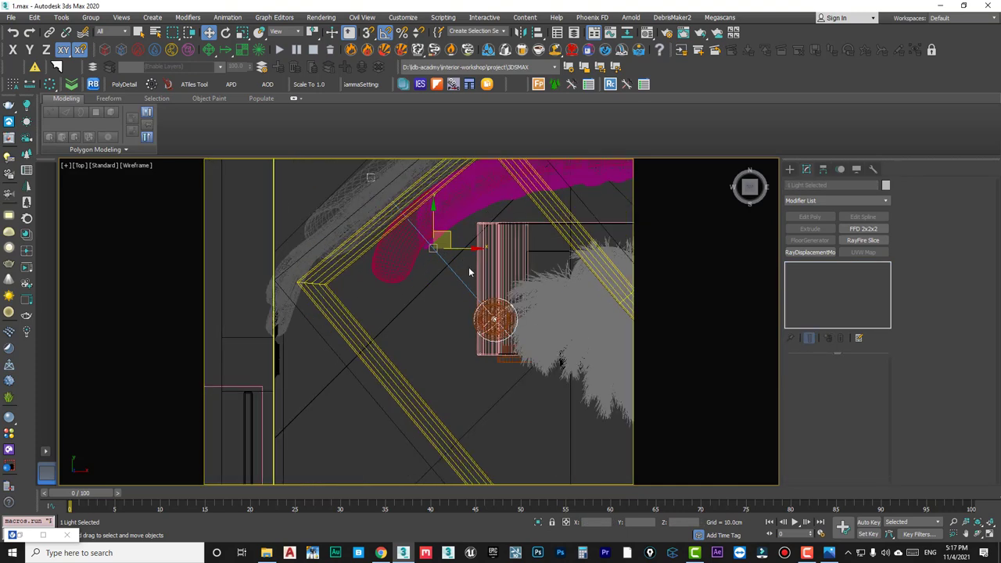
scroll(463, 263, up, 1)
click(123, 32)
click(109, 65)
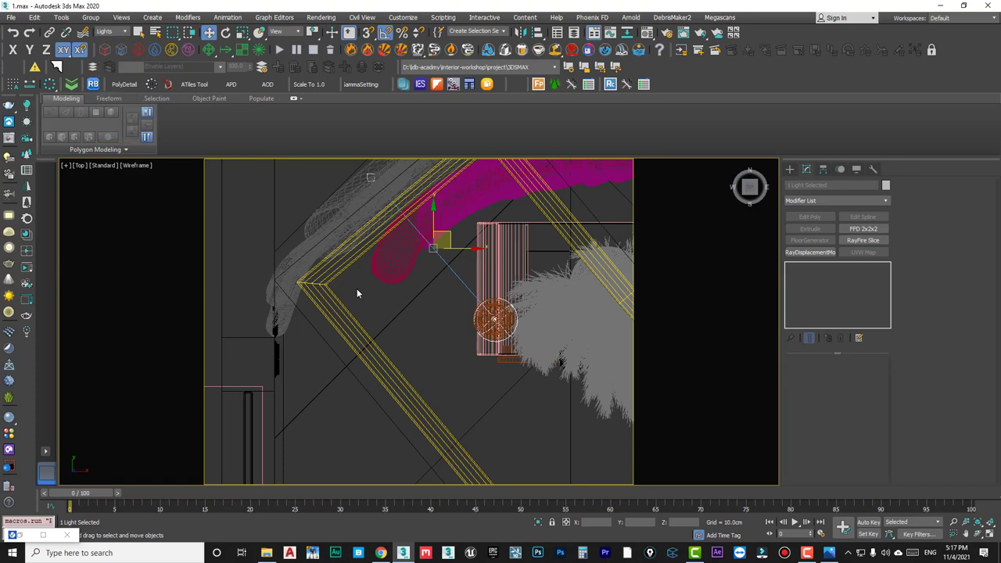
click(468, 331)
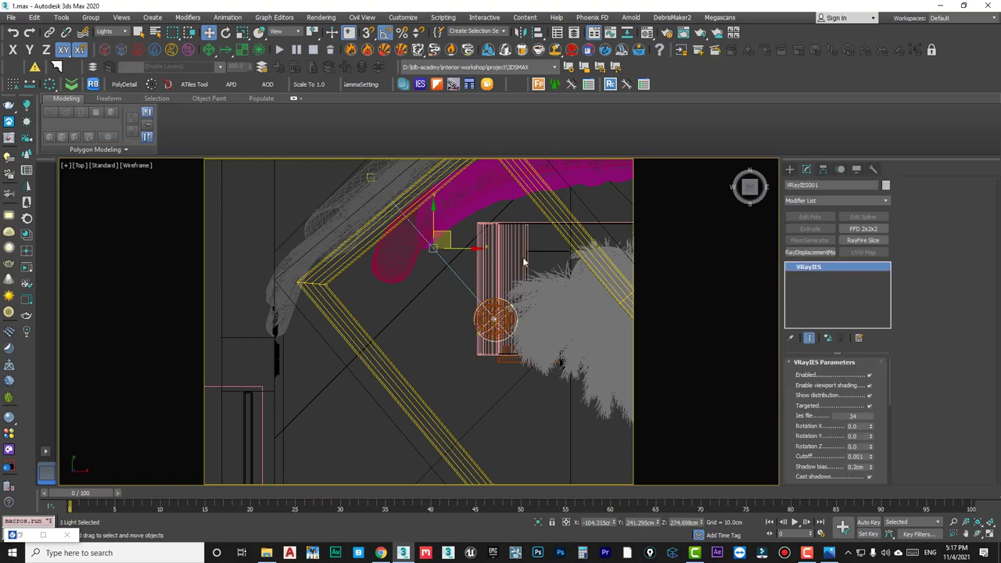
Return to an Edged Faces perspective view framing the bed, pillows and forest mural.
scroll(525, 261, down, 5)
middle_drag(527, 268, 239, 270)
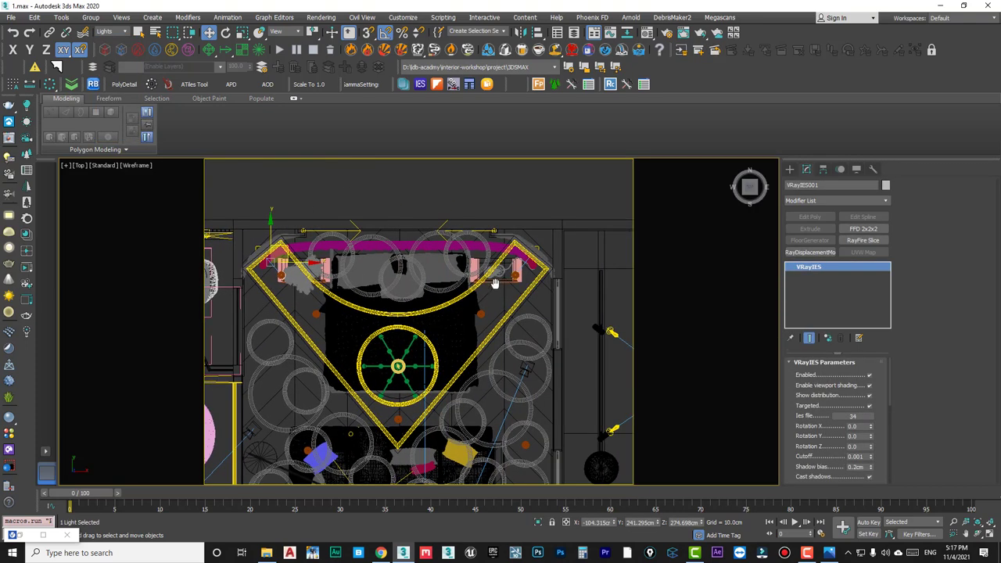
mouse_move(494, 284)
middle_down()
mouse_move(368, 224)
mouse_move(491, 224)
middle_up()
scroll(233, 265, up, 3)
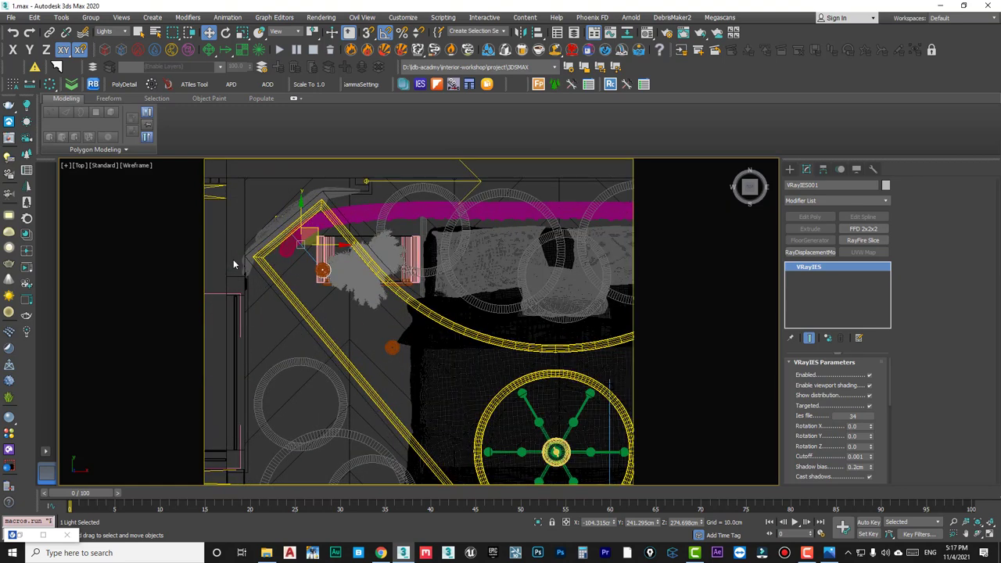
drag(810, 467, 806, 384)
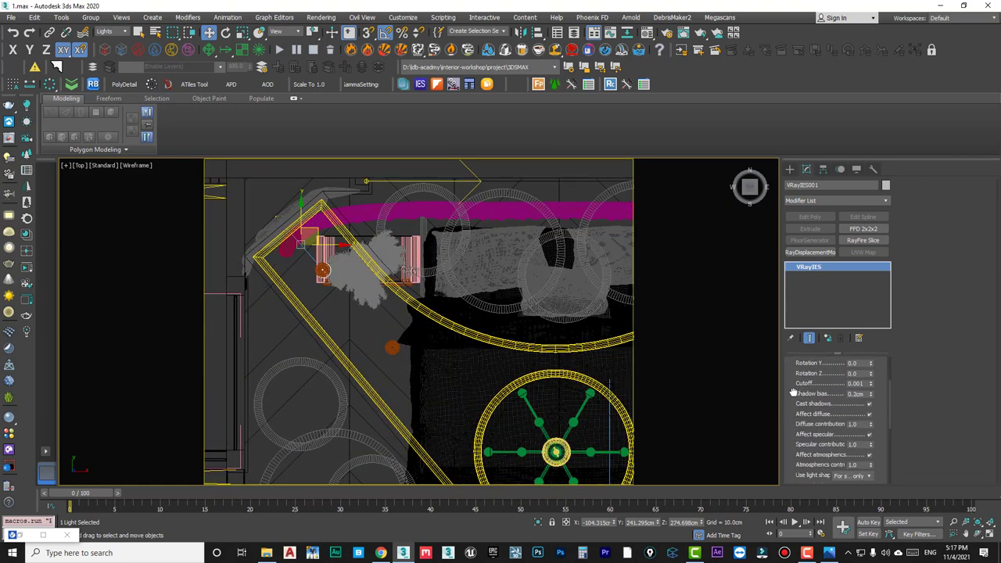
scroll(346, 328, down, 3)
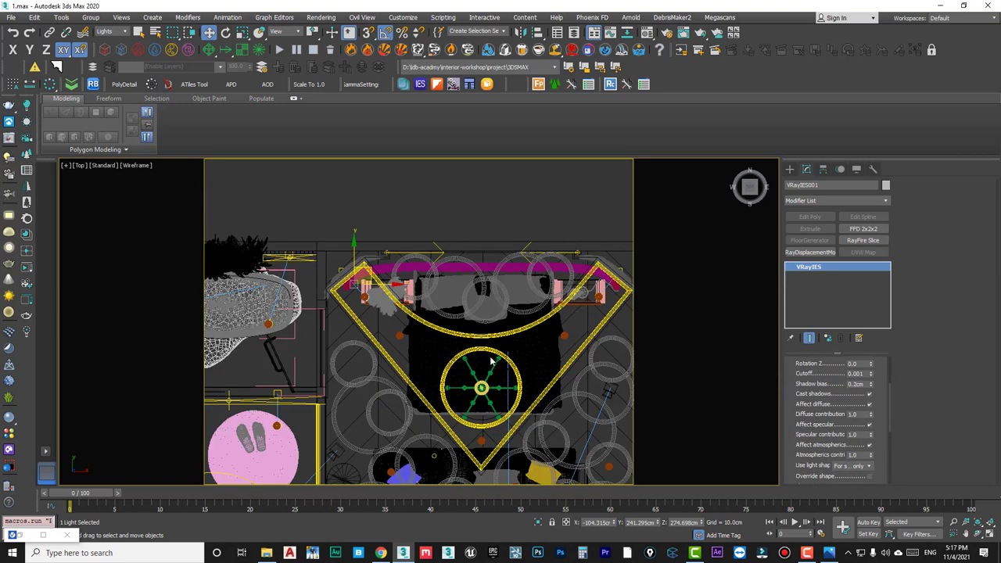
alt+middle_drag(503, 403, 466, 341)
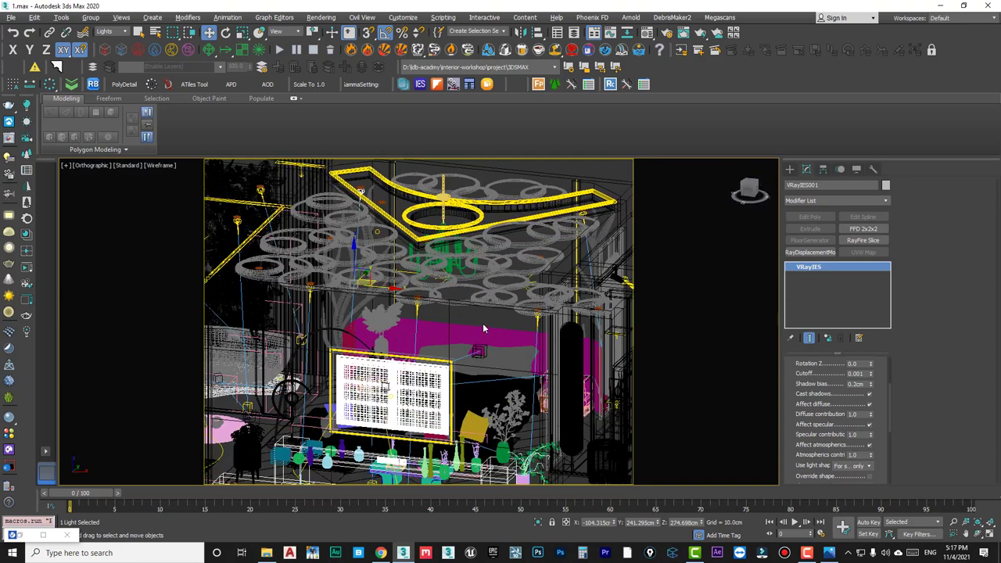
scroll(466, 342, up, 4)
key(p)
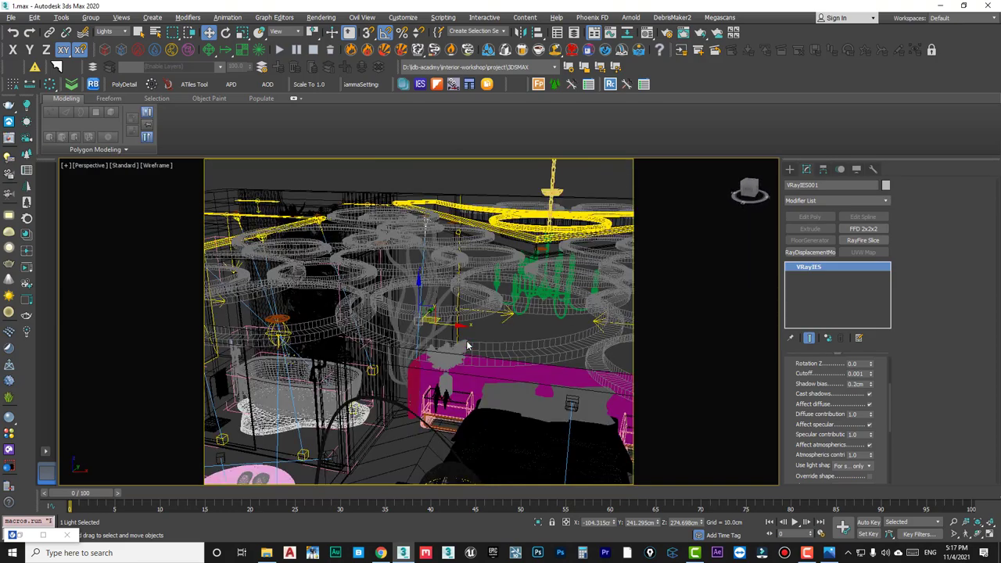
key(F3)
key(z)
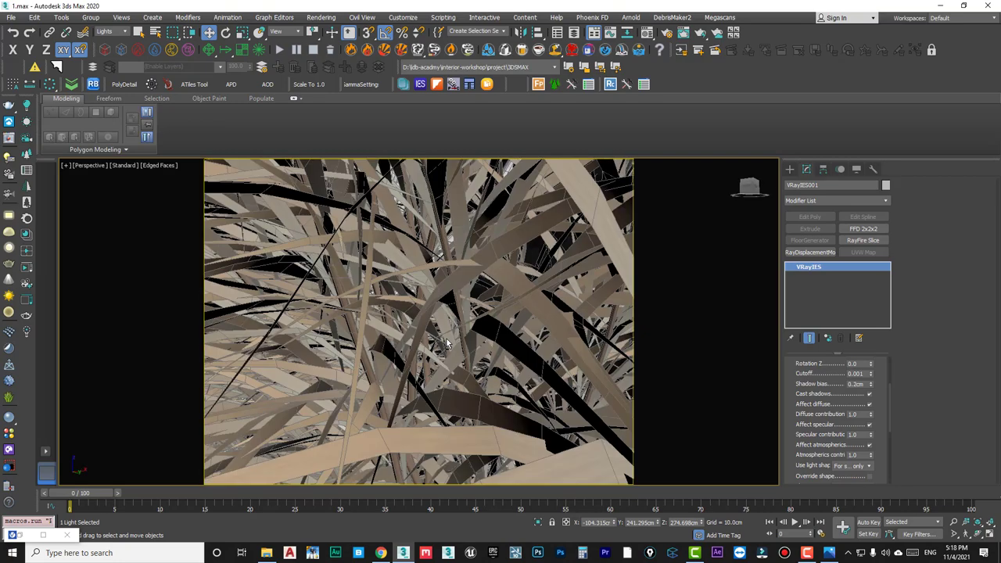
scroll(444, 351, down, 5)
scroll(454, 343, down, 3)
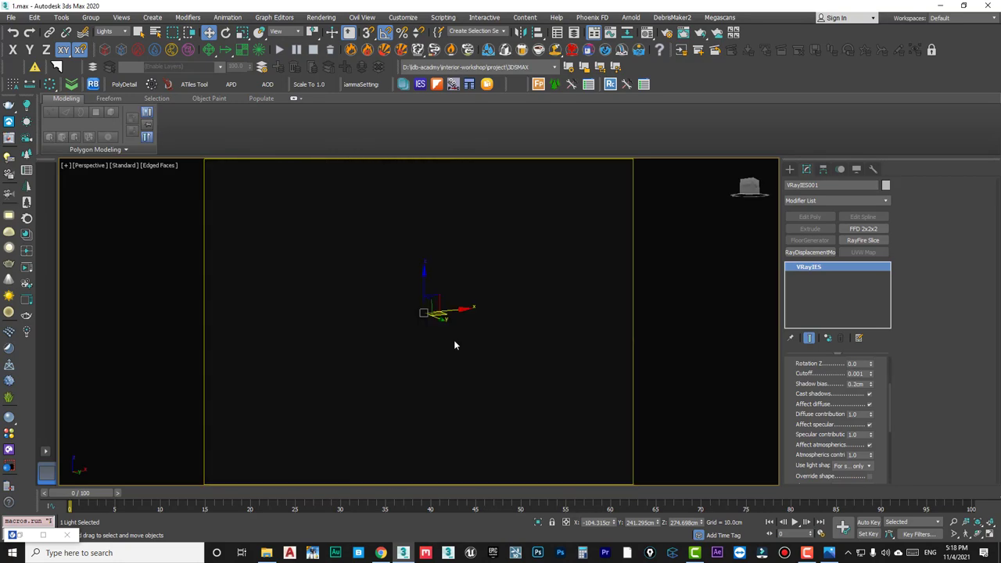
scroll(447, 345, down, 2)
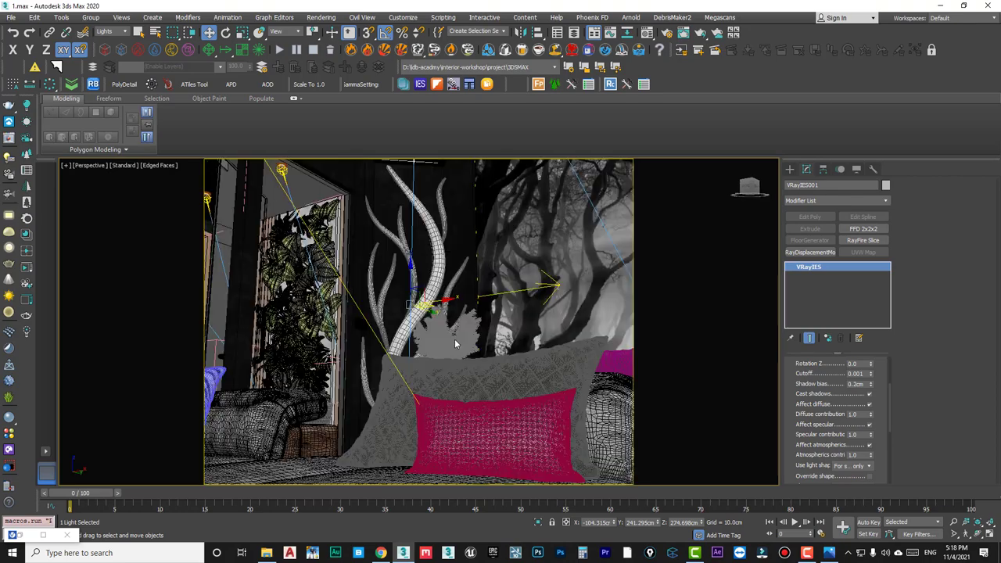
mouse_move(447, 338)
middle_down()
mouse_move(539, 360)
mouse_move(432, 353)
mouse_move(471, 380)
mouse_move(442, 364)
middle_up()
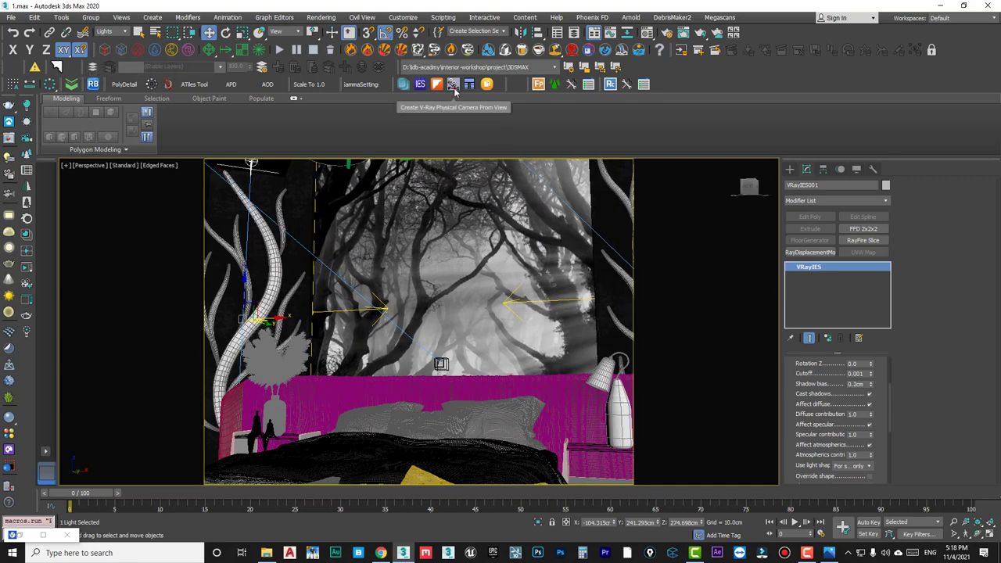
Switch to a wireframe top view and clear the current selection.
key(t)
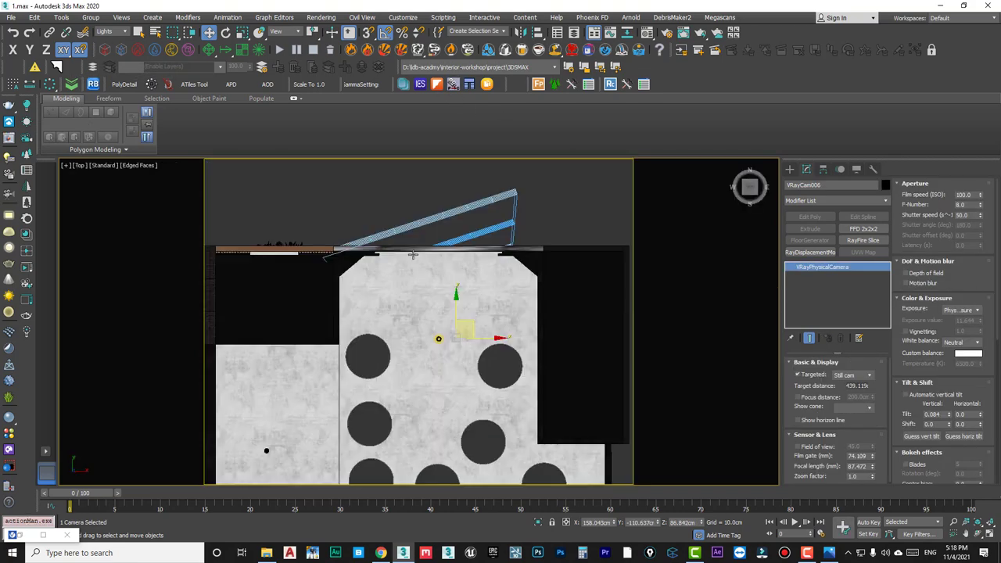
key(F3)
scroll(445, 351, up, 4)
scroll(445, 351, up, 2)
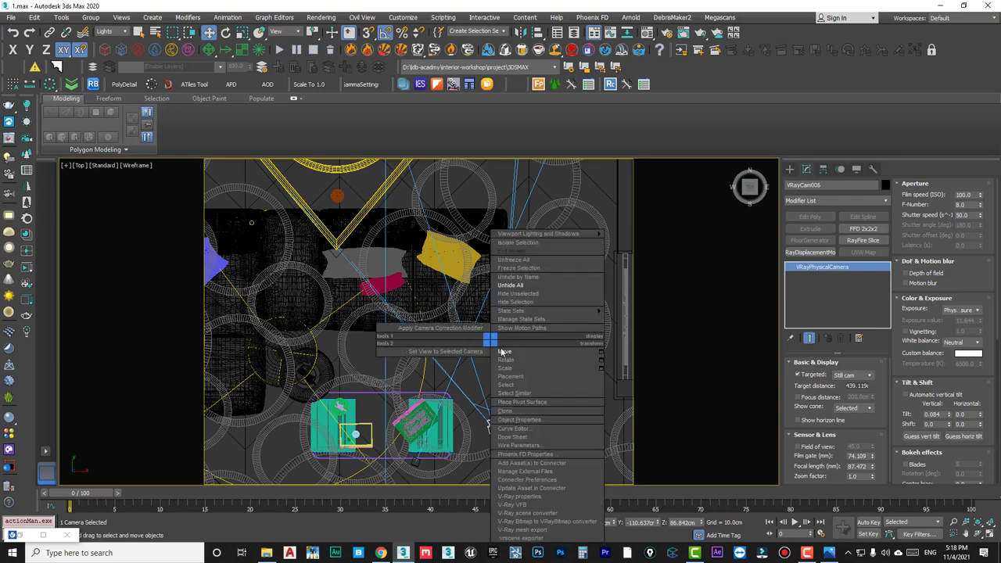
right_click(493, 348)
click(501, 422)
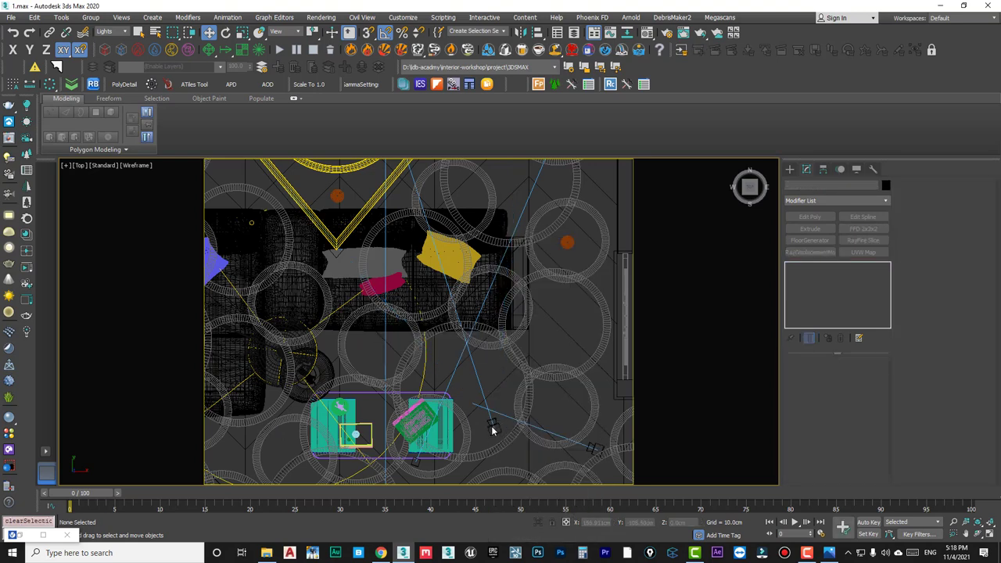
Set the selection filter back to All, select VRayCam006, and view through it.
click(114, 33)
click(105, 41)
click(474, 358)
scroll(468, 300, down, 2)
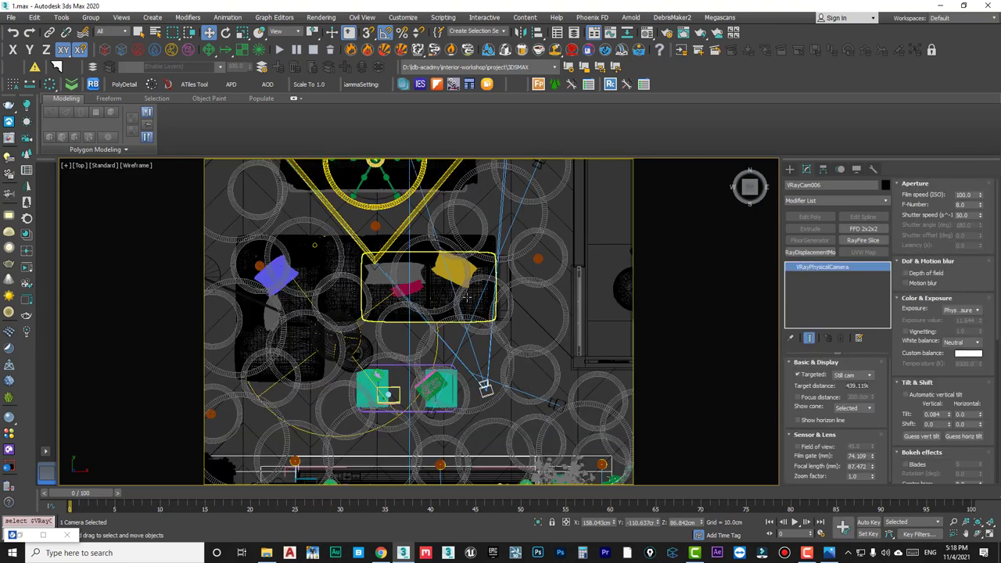
scroll(456, 264, down, 2)
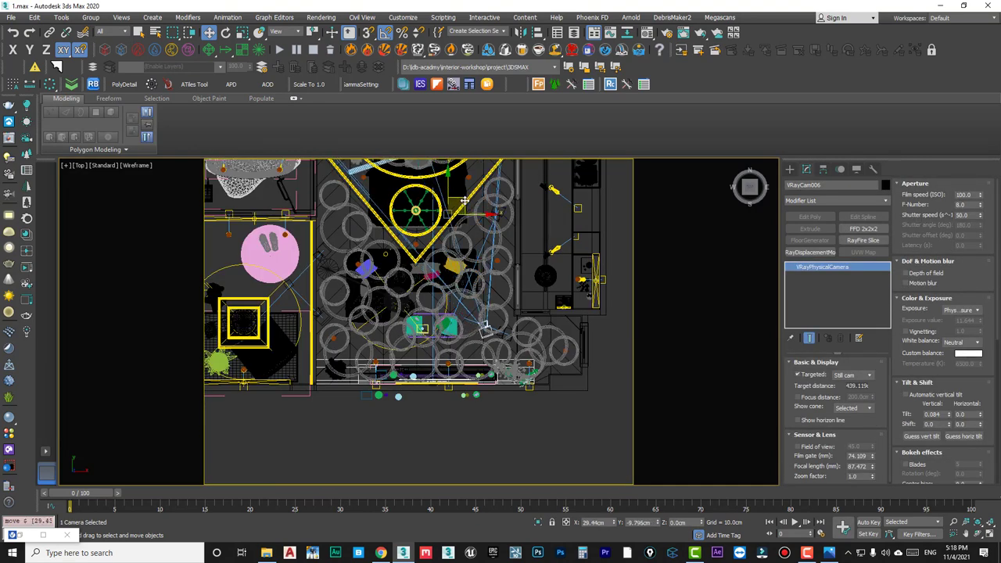
key(c)
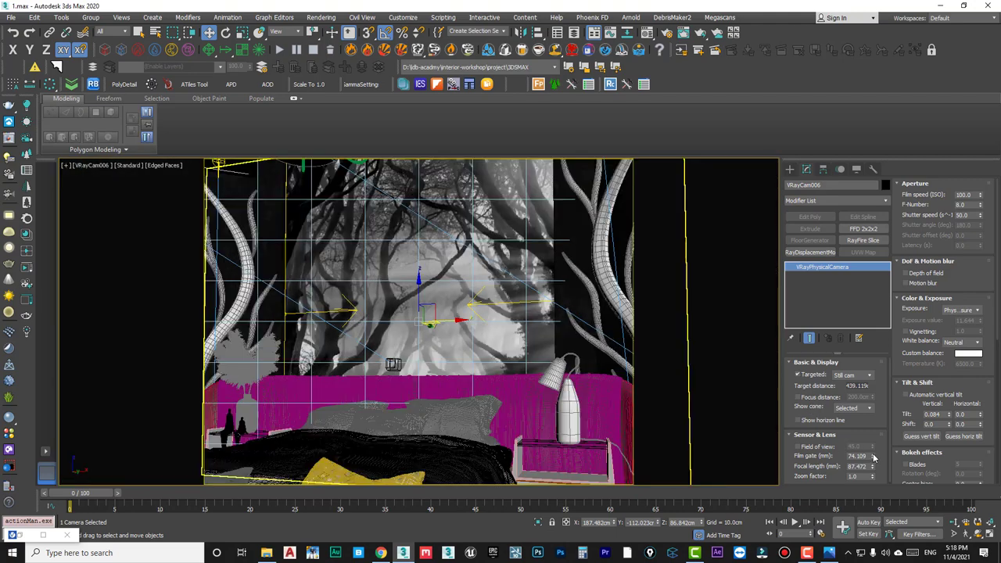
Widen VRayCam006's film gate to 96.341 mm and raise its target to re-aim.
drag(873, 457, 873, 436)
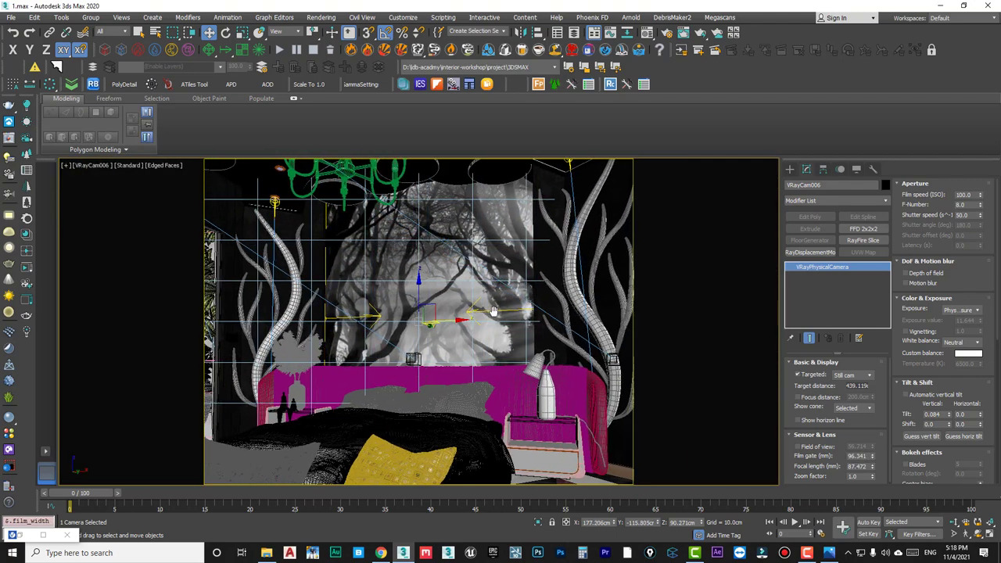
right_click(492, 308)
click(509, 305)
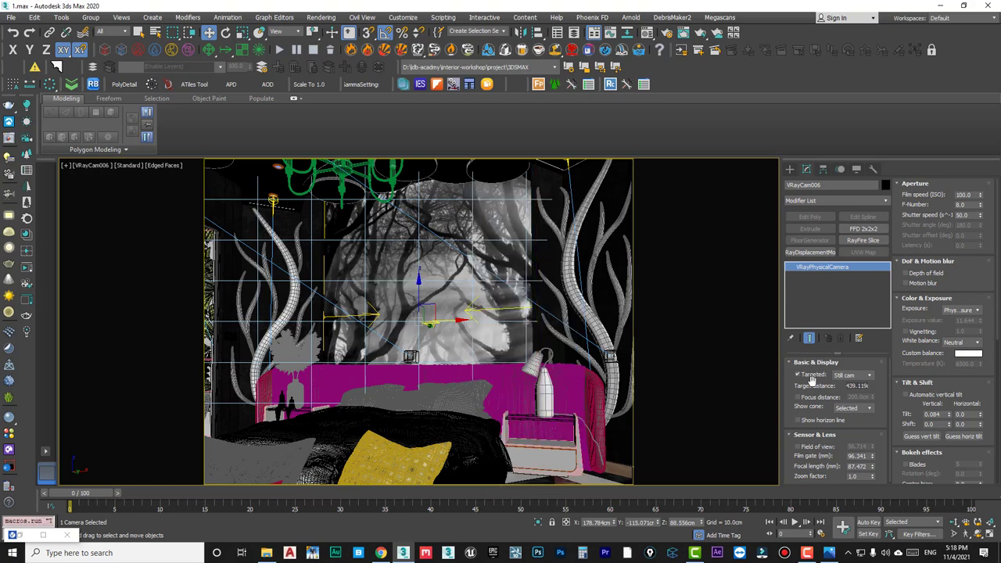
click(798, 375)
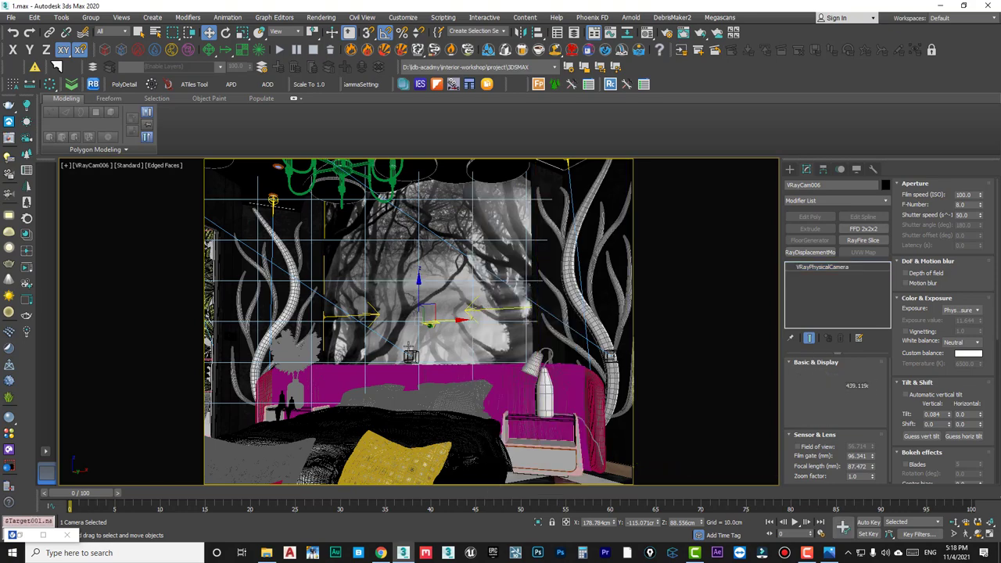
mouse_move(430, 321)
mouse_down()
mouse_move(434, 309)
mouse_move(420, 313)
mouse_move(438, 296)
mouse_move(436, 312)
mouse_up()
right_click(446, 291)
click(383, 289)
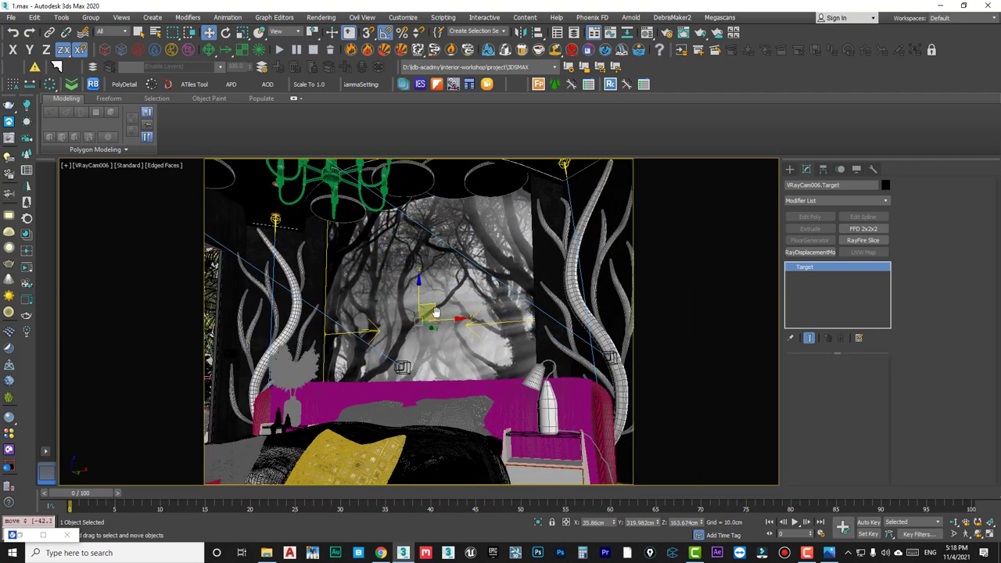
Dolly VRayCam006 closer to the bed wall and shift it sideways along X.
right_click(437, 313)
click(375, 295)
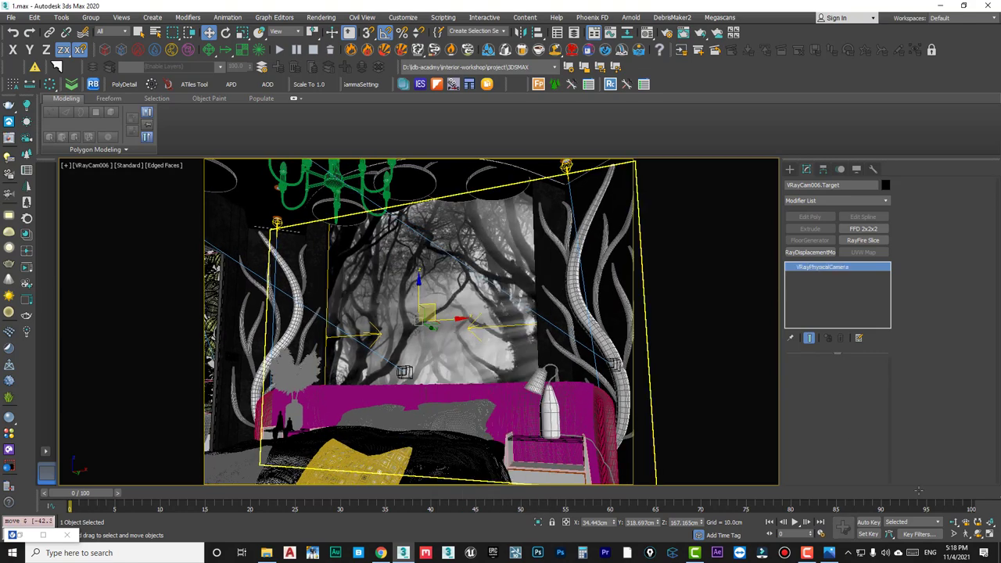
click(955, 522)
drag(466, 352, 468, 365)
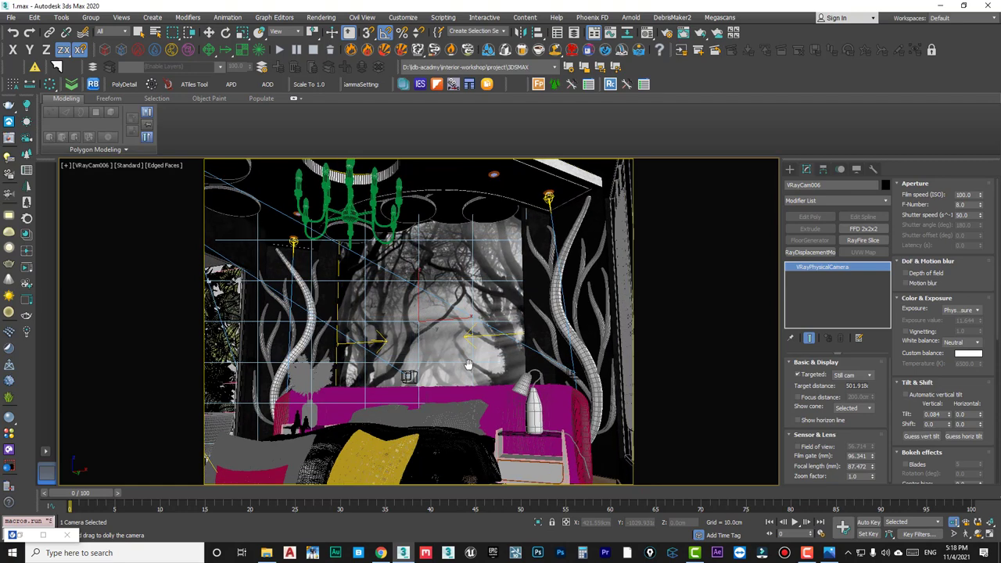
key(w)
key(F5)
drag(455, 331, 488, 321)
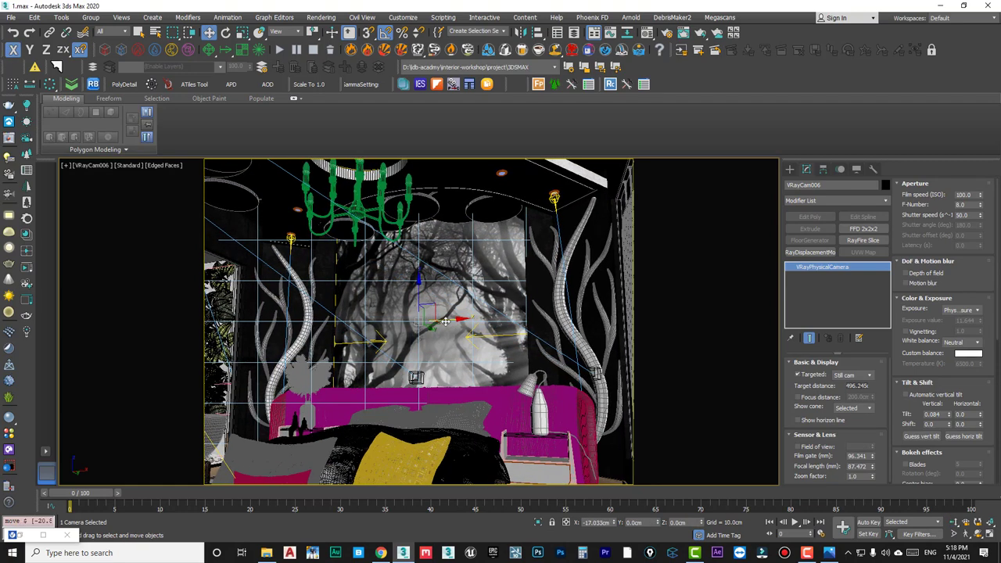
Raise the camera target about 8 cm on Z and guess vertical tilt to 0.211.
right_click(449, 317)
click(411, 292)
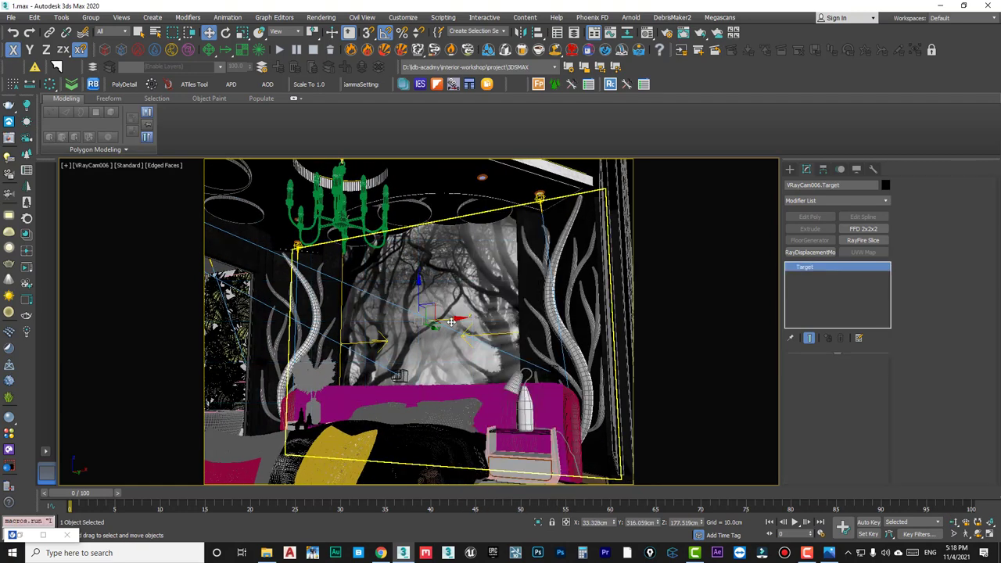
key(F7)
drag(448, 319, 420, 288)
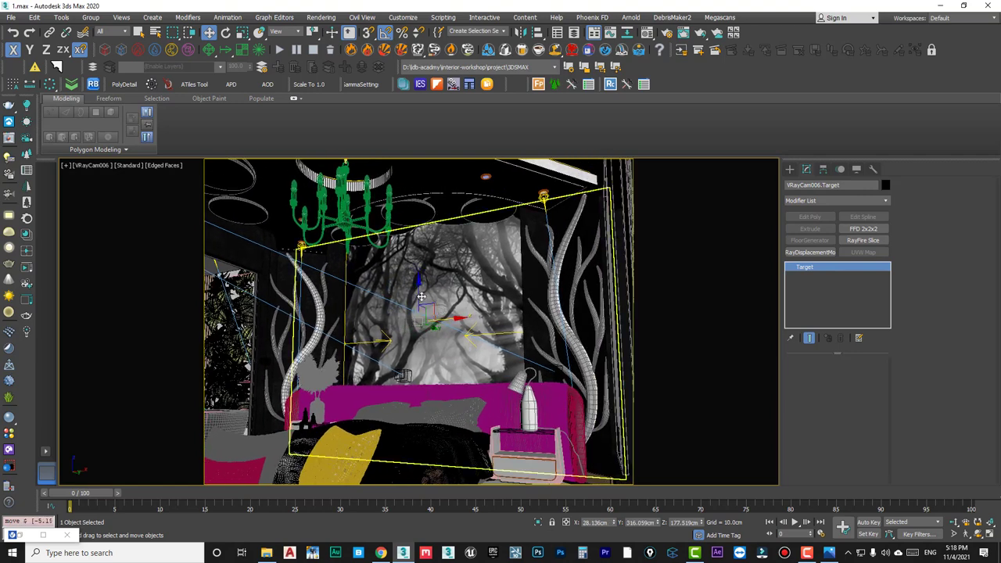
right_click(420, 288)
click(405, 272)
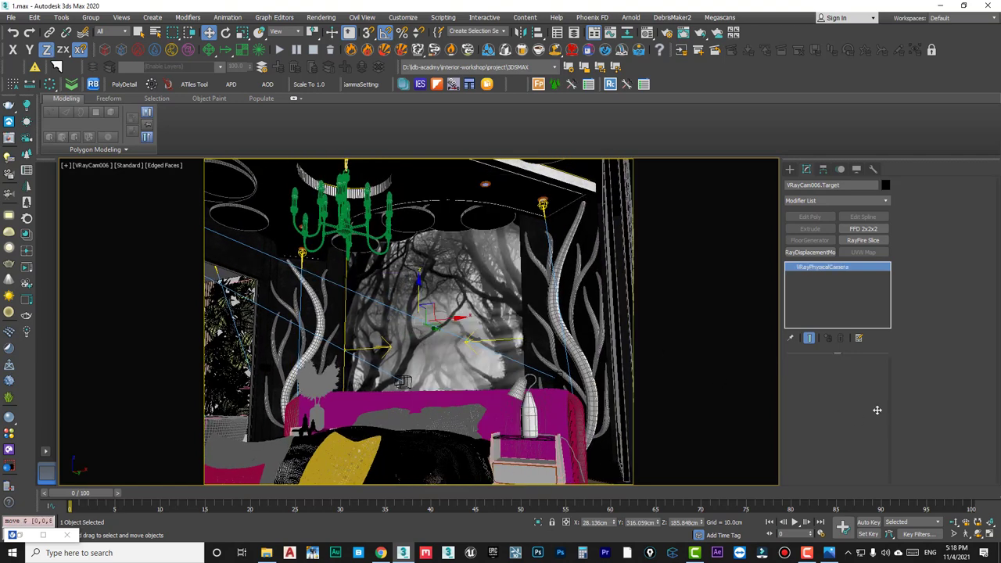
click(912, 436)
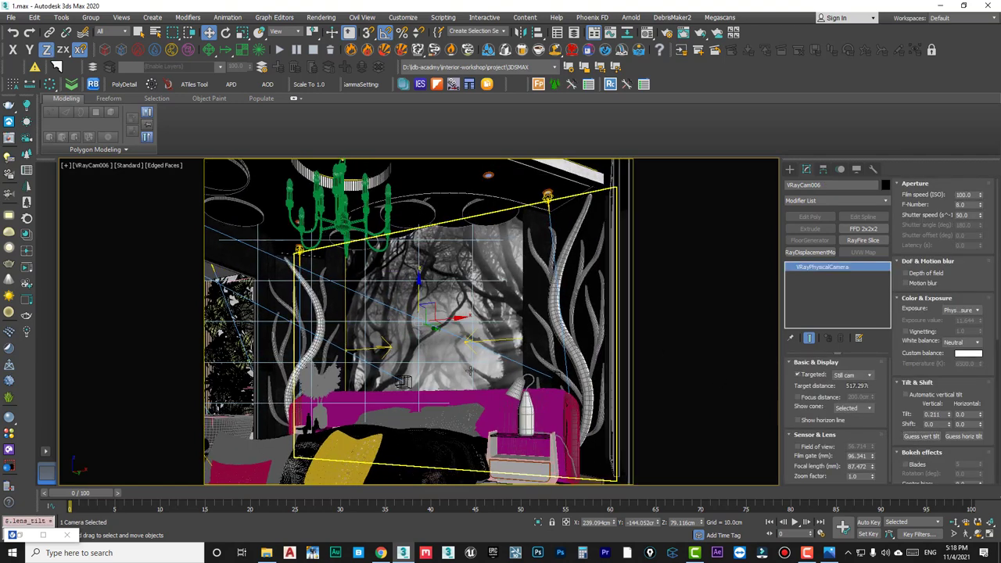
click(557, 322)
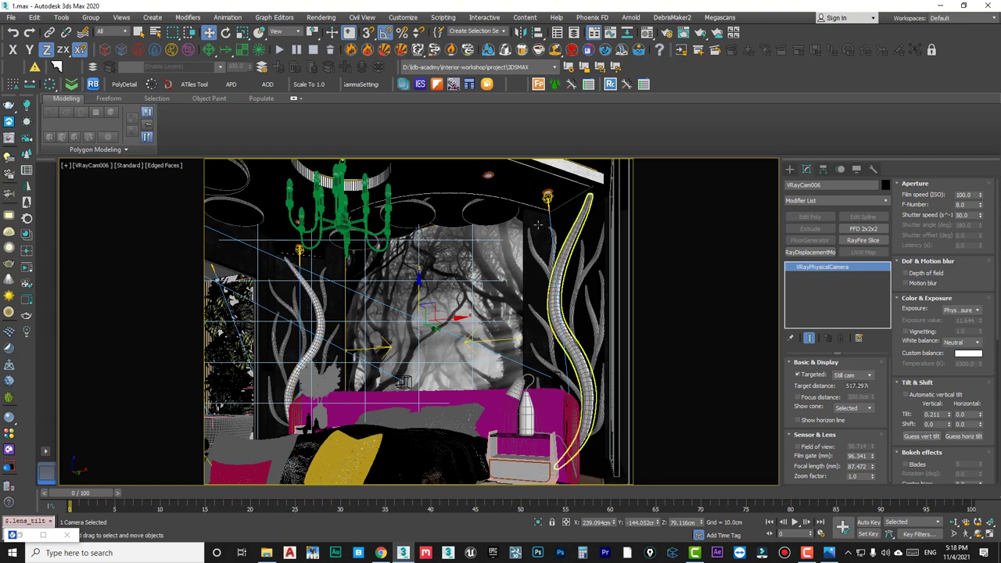
click(300, 251)
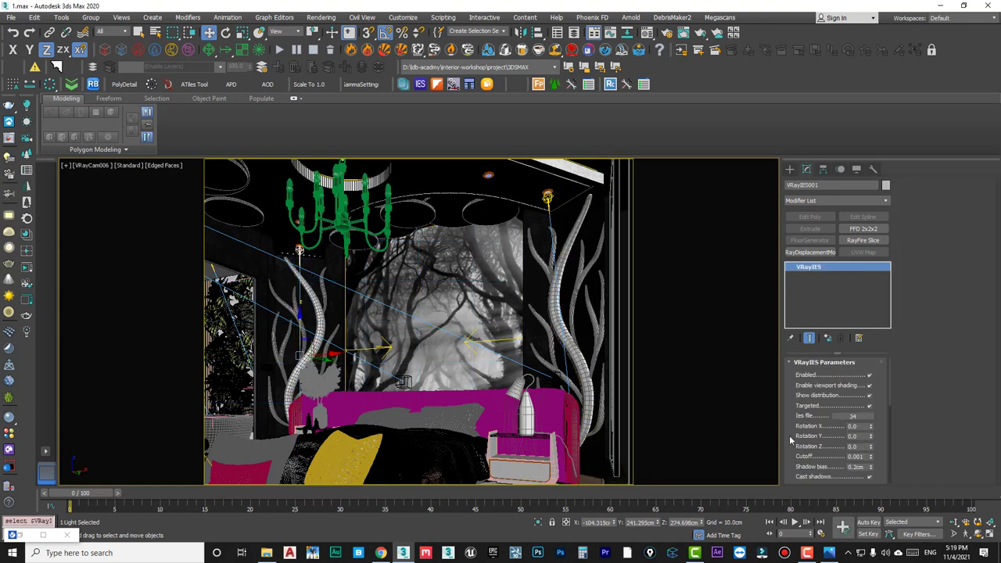
Check VRayIES001's colour temperature and intensity, select VRayIES002, and reopen the V-Ray Frame Buffer.
scroll(792, 438, down, 2)
scroll(798, 434, down, 2)
scroll(806, 428, down, 3)
scroll(815, 420, down, 3)
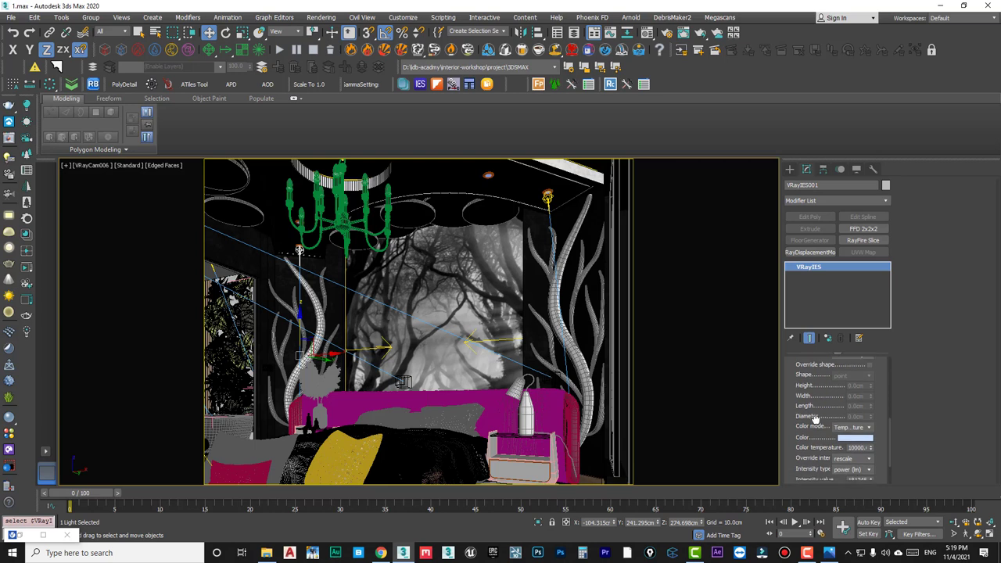
scroll(816, 420, down, 2)
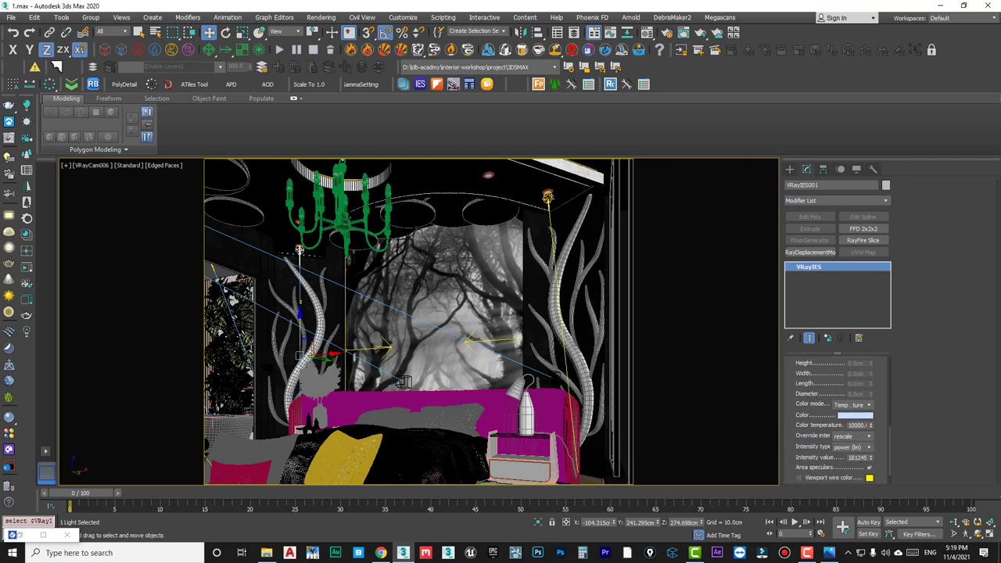
click(548, 197)
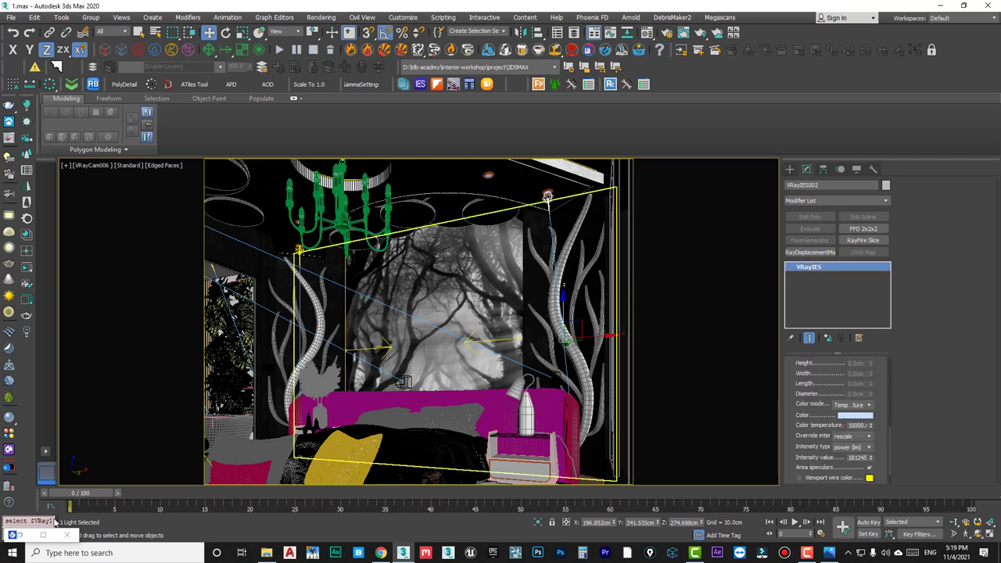
key(alt+Tab)
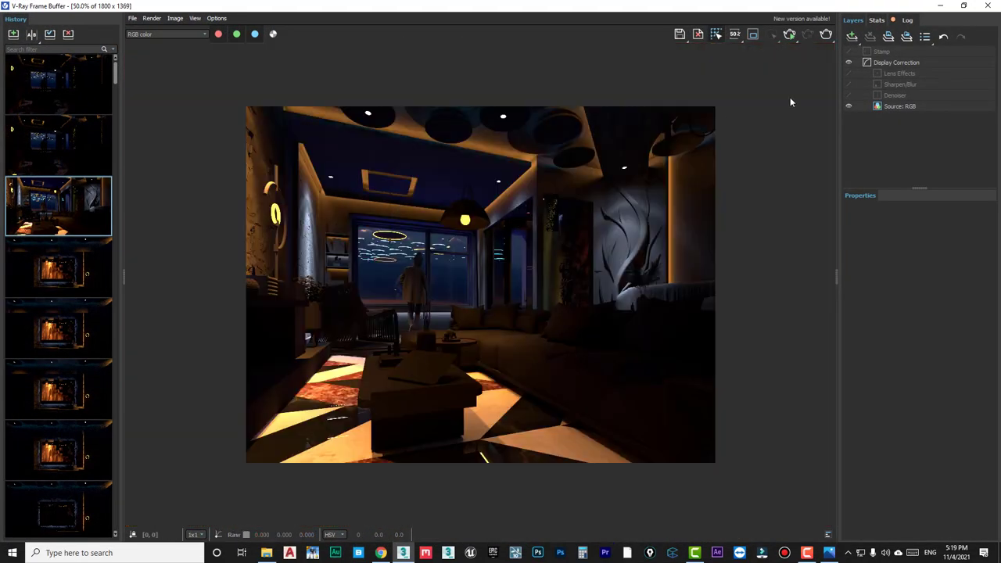
Select the VRayCam006 camera, start a production render of its view, and minimize the frame buffer.
click(942, 6)
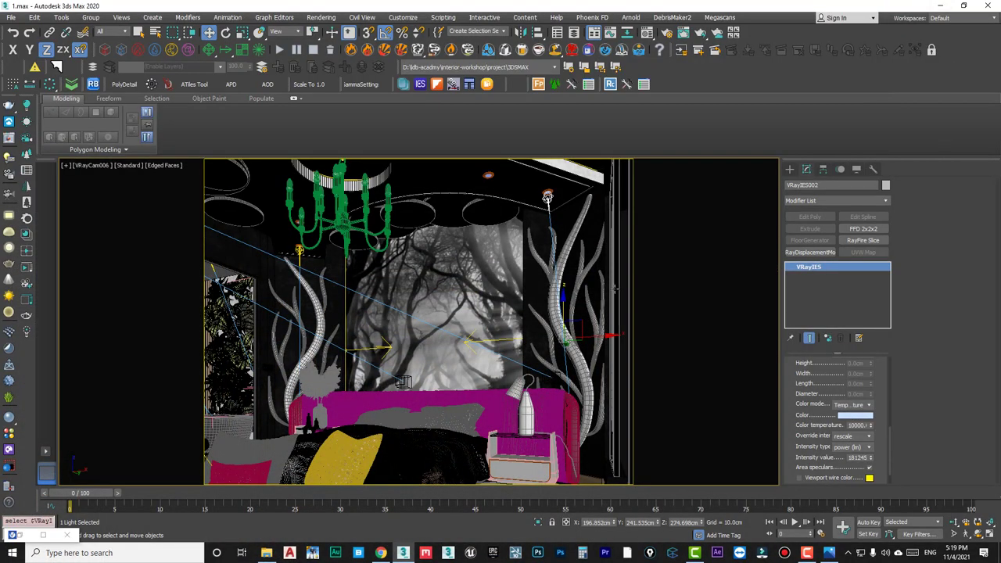
click(92, 165)
click(123, 362)
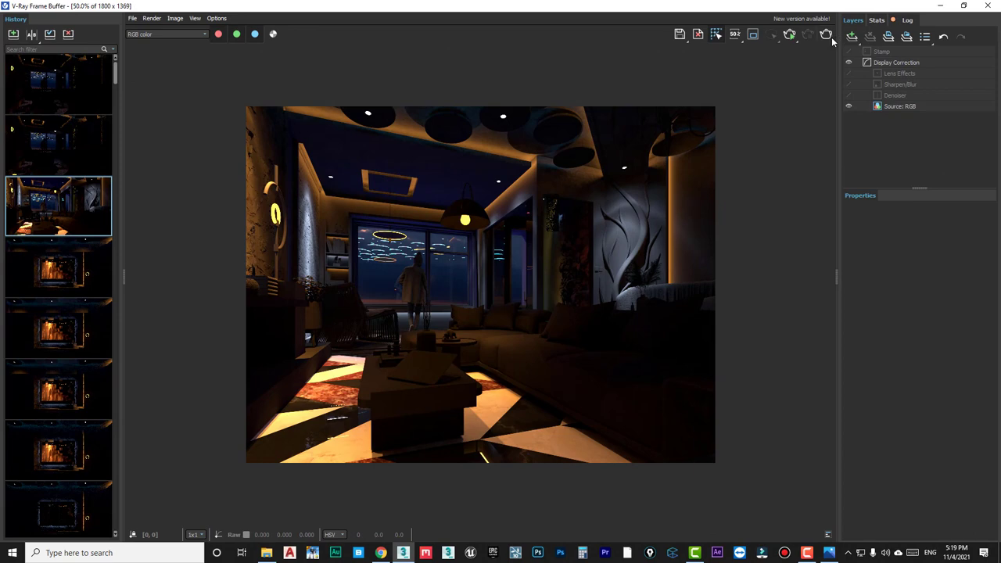
click(828, 35)
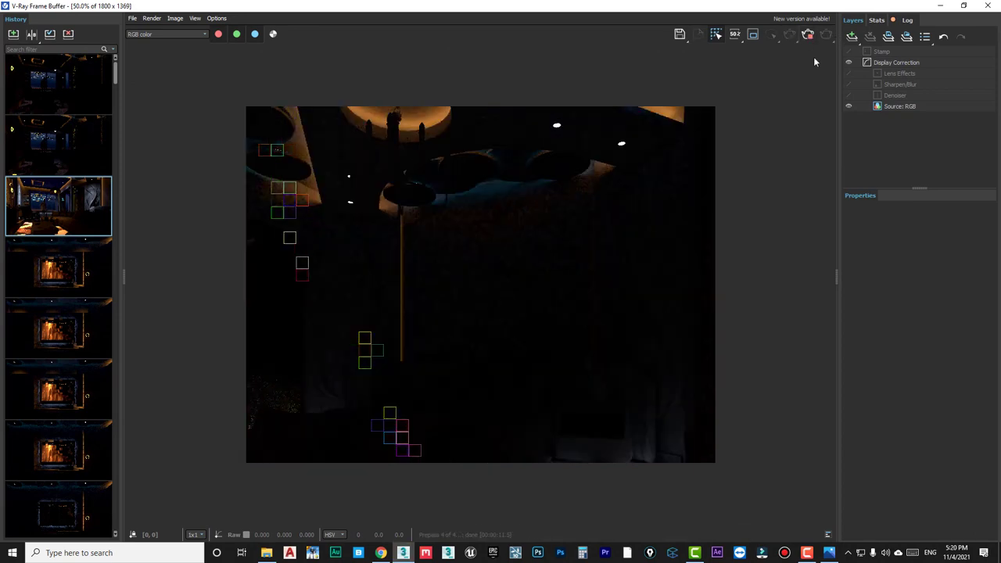
click(944, 7)
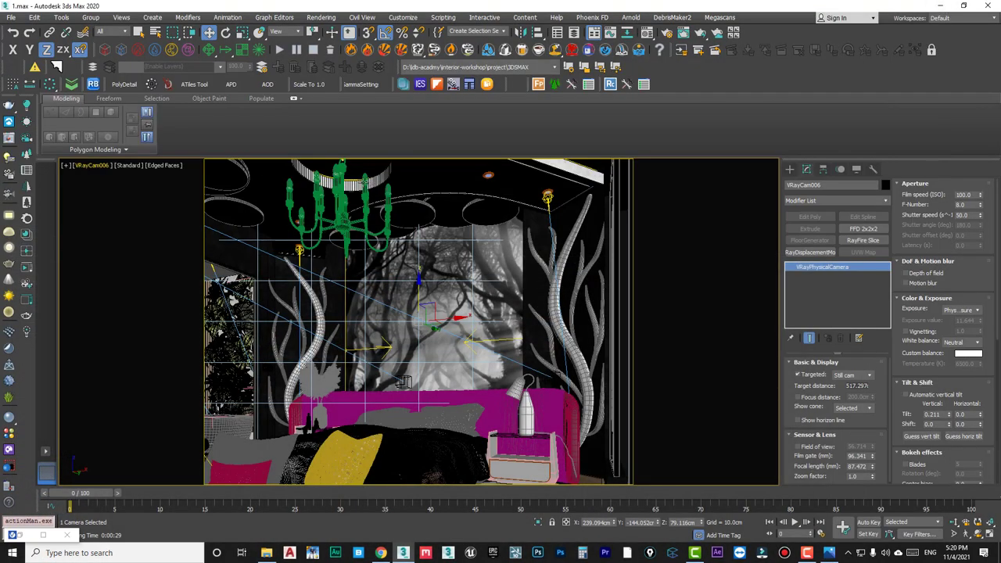
Frame and orbit the chandelier group, rename it to 'light', and open Render Setup.
click(403, 382)
key(p)
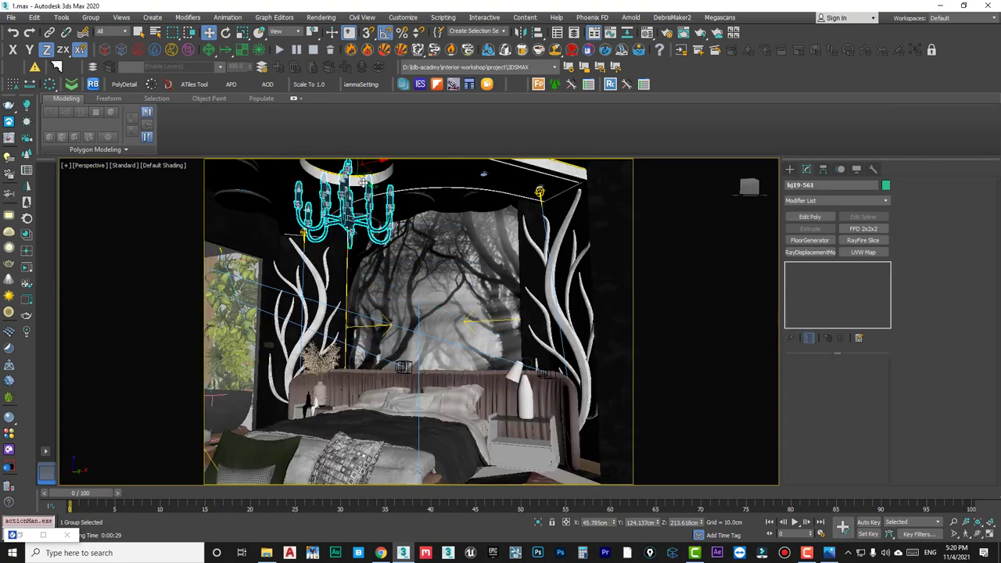
key(z)
scroll(292, 235, up, 3)
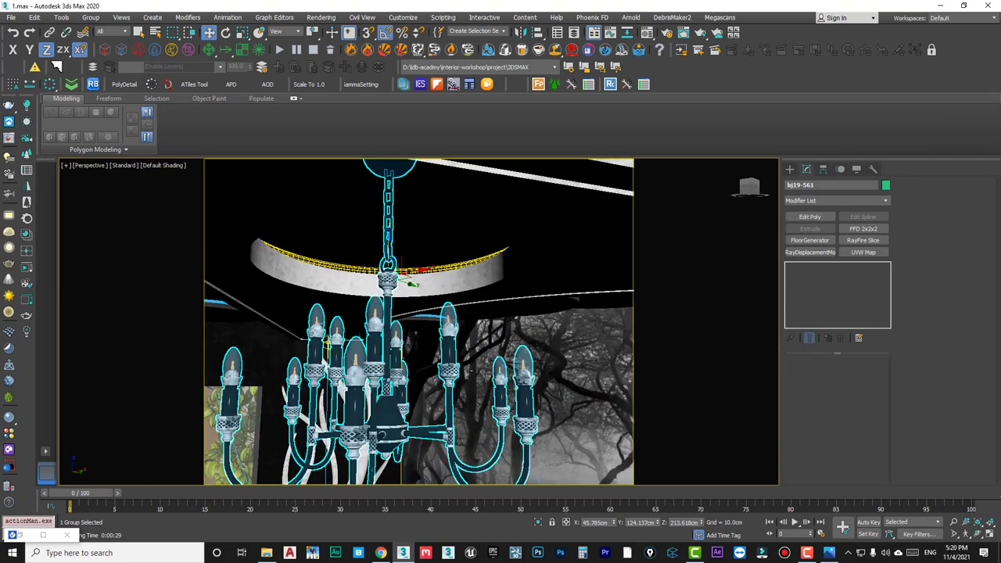
scroll(292, 235, up, 3)
scroll(292, 234, up, 3)
alt+middle_drag(292, 234, 510, 301)
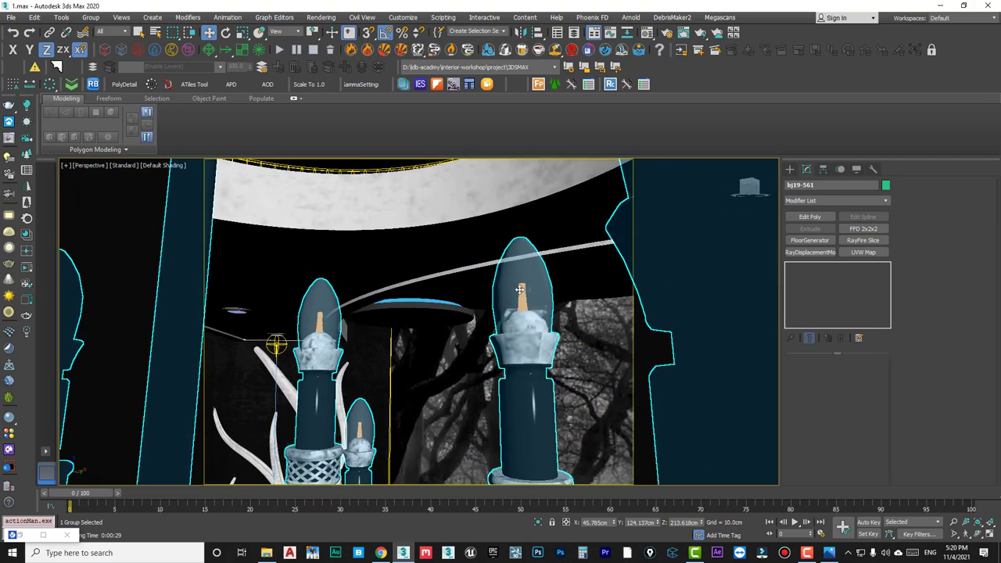
scroll(519, 290, down, 5)
alt+middle_drag(520, 309, 518, 300)
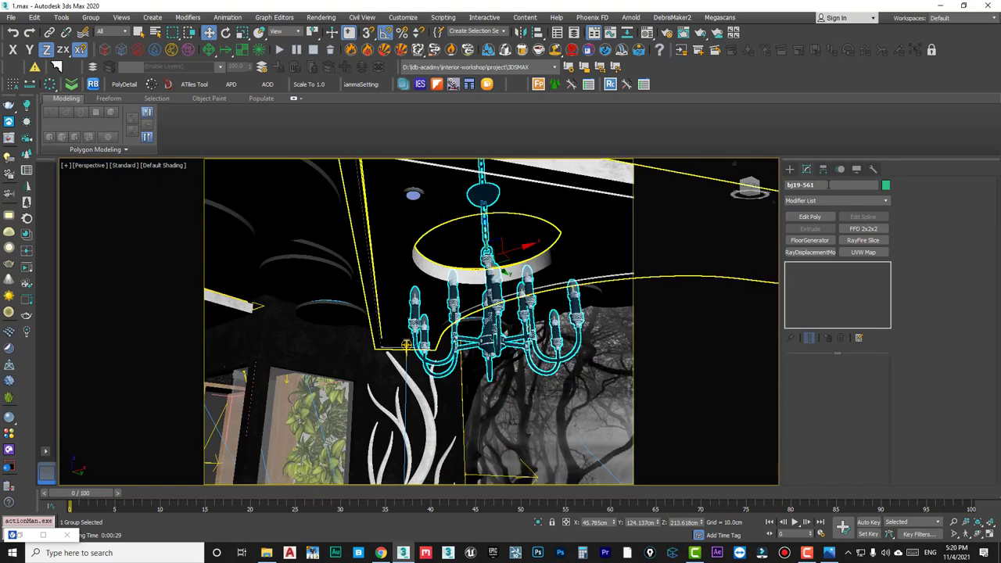
click(821, 185)
text(light)
click(667, 33)
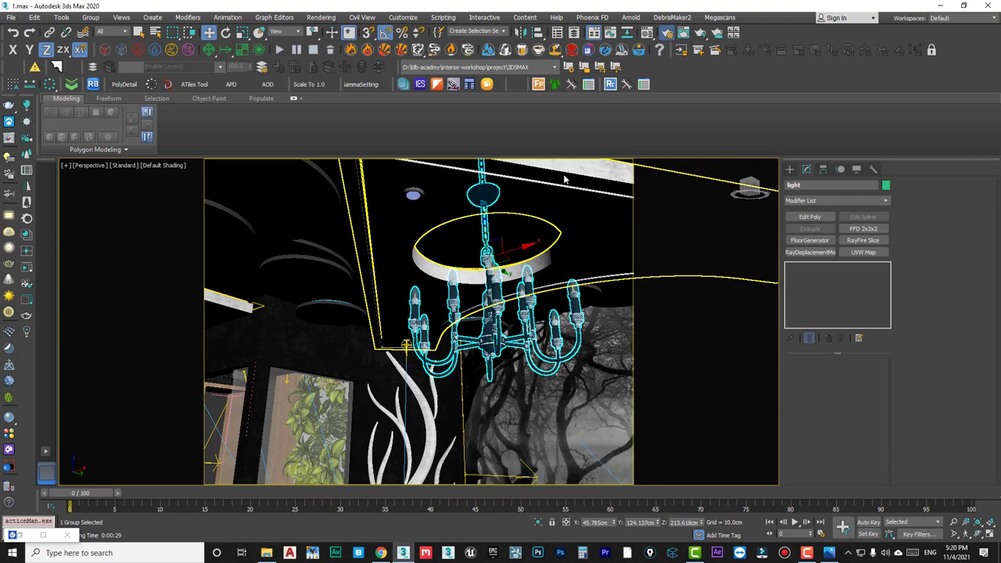
Exclude the 'light' group from the Override mtl material override in Global switches.
click(266, 352)
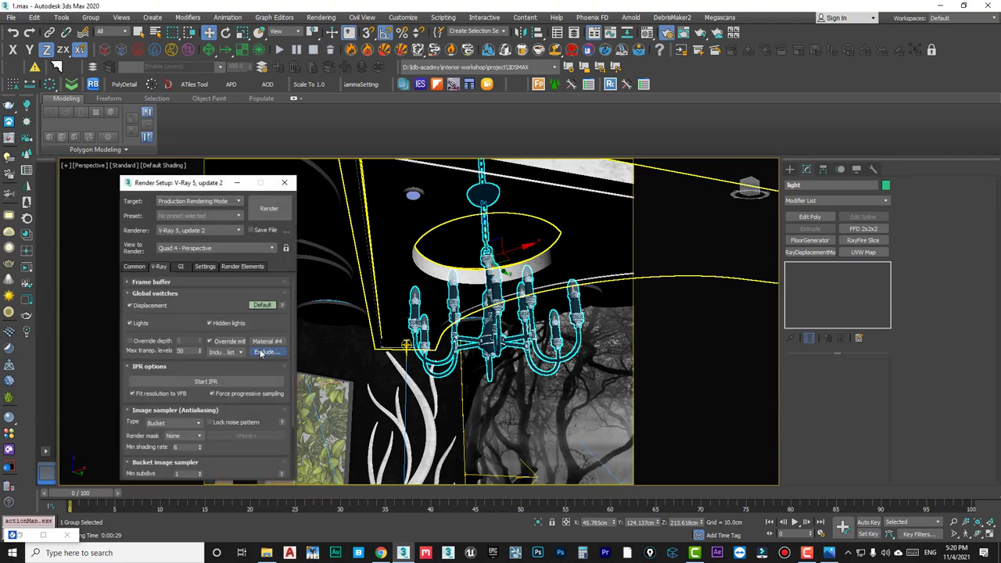
drag(352, 253, 349, 359)
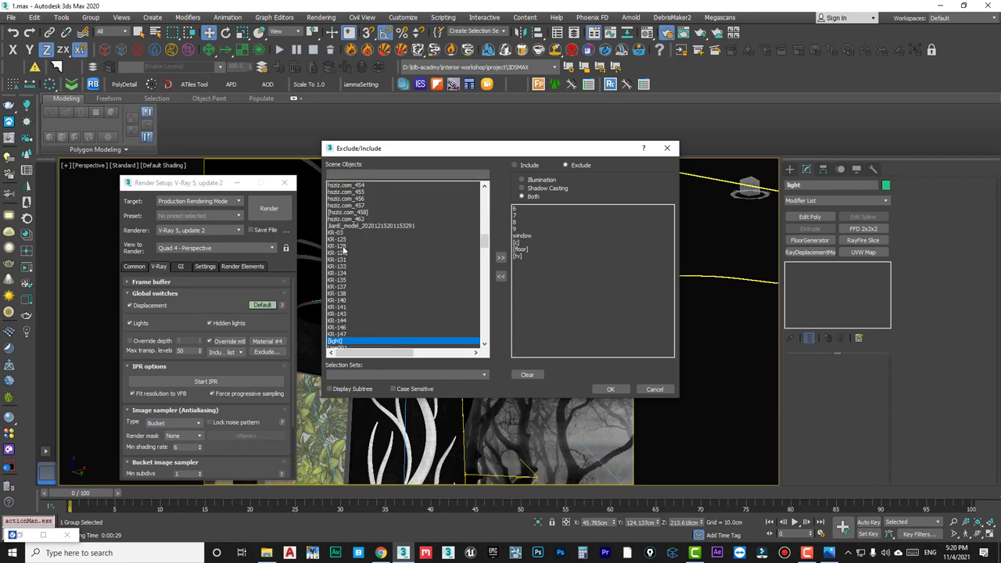
click(500, 257)
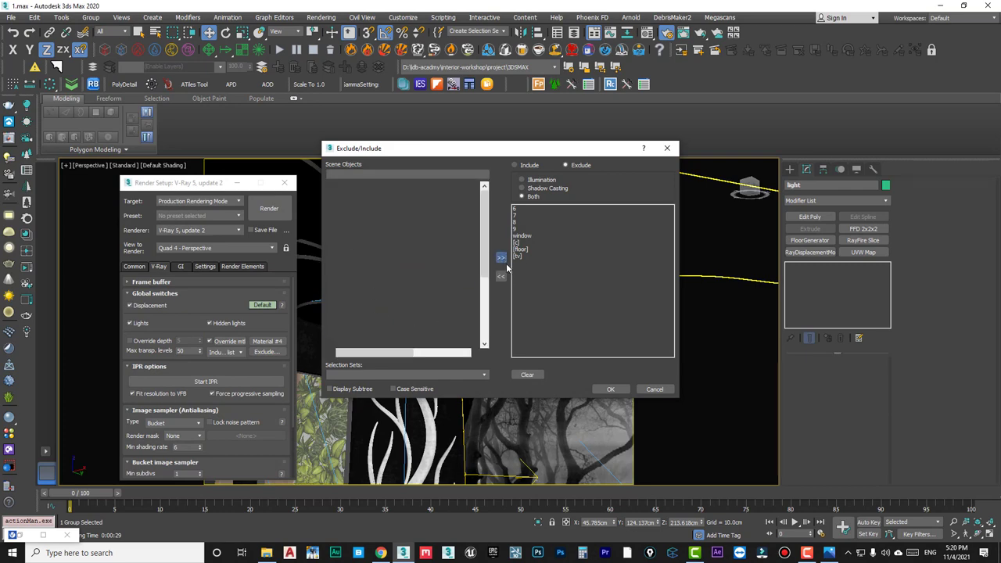
click(610, 389)
Switch the viewport to VRayCam006 and start a render of it.
key(c)
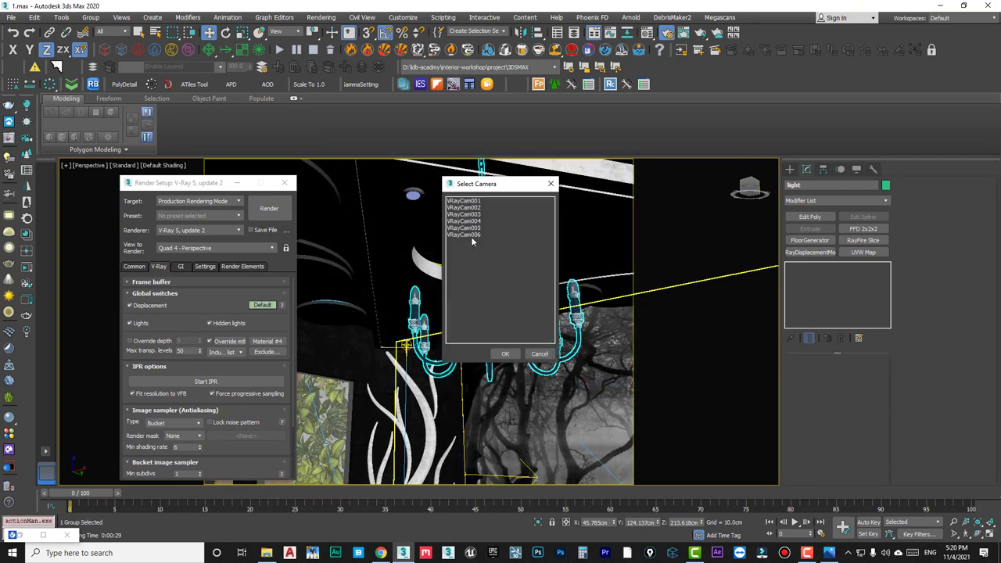
double_click(468, 235)
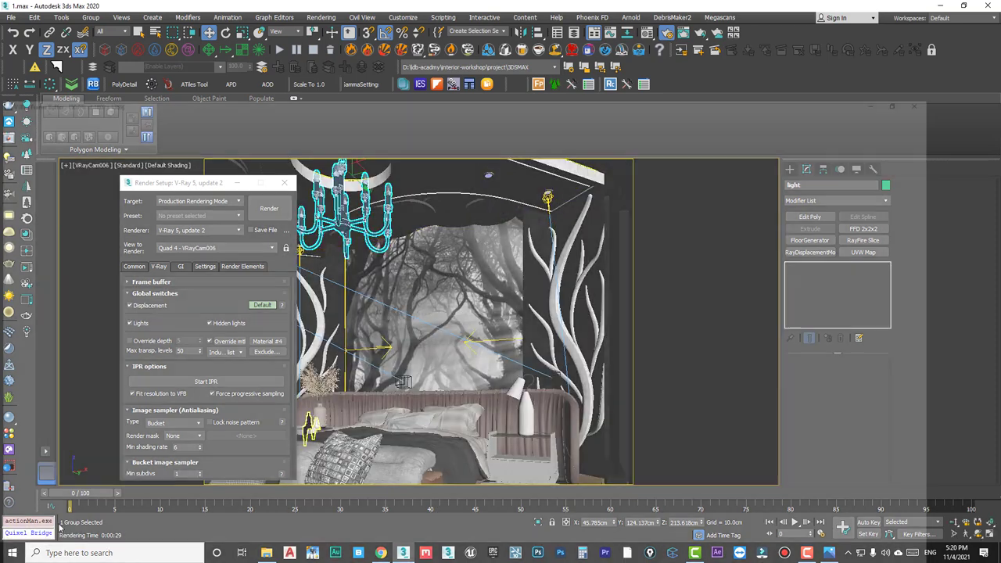
key(shift+q)
Render the VRayCam006 bedroom, zoom in to inspect the glowing strip, then hide the frame buffer.
click(822, 36)
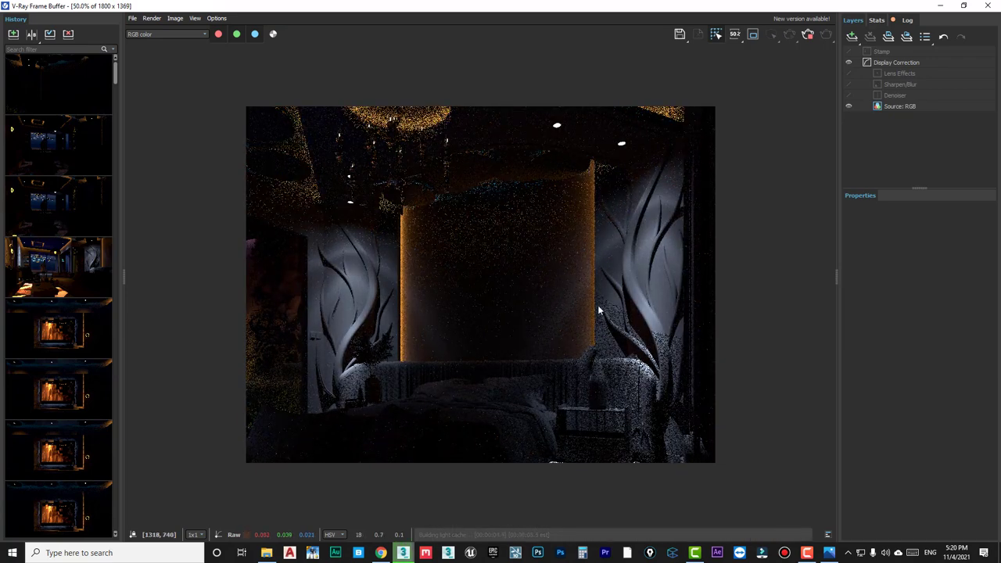
scroll(597, 396, up, 2)
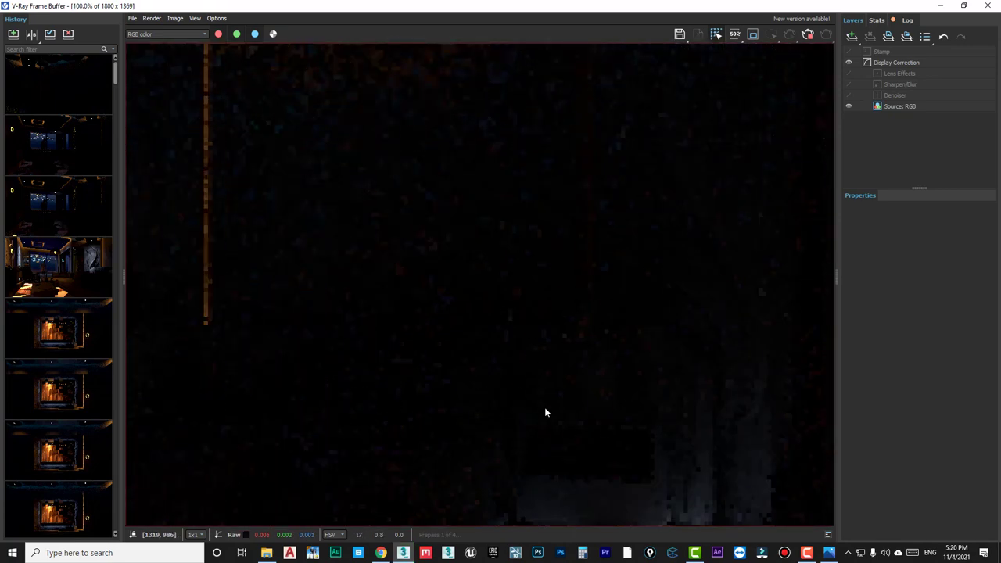
click(942, 6)
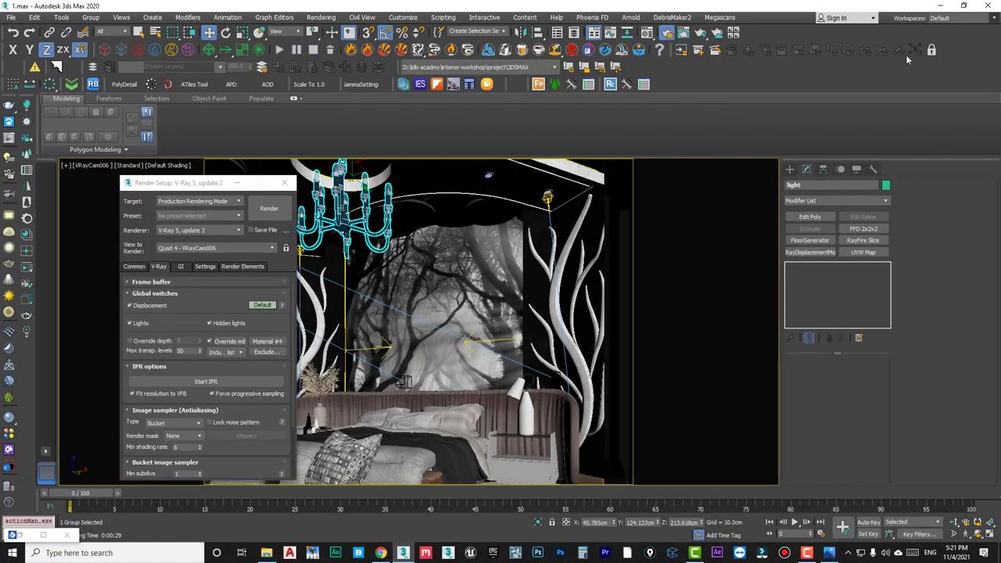
Close Render Setup and frame the bedside lamp group in a perspective view.
click(522, 389)
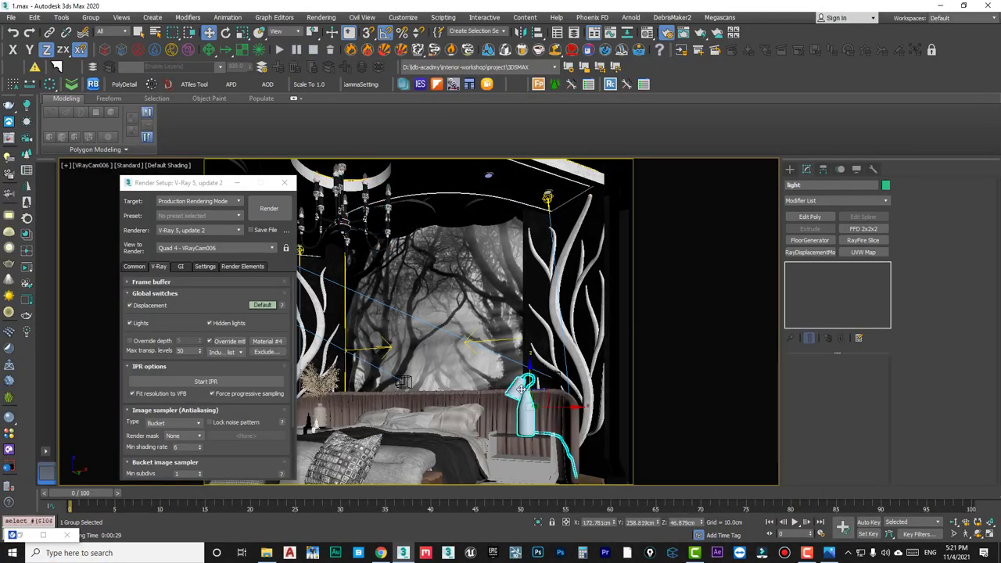
click(285, 183)
key(p)
key(z)
scroll(374, 278, up, 3)
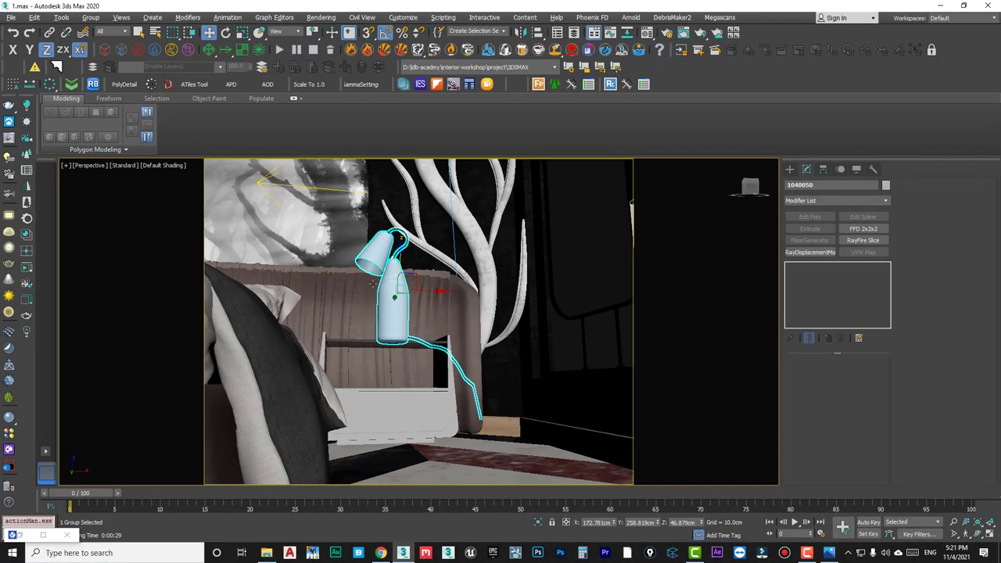
scroll(374, 278, up, 4)
scroll(374, 277, down, 5)
mouse_move(374, 277)
alt+middle_down()
mouse_move(417, 218)
mouse_move(423, 225)
alt+middle_up()
Open the lamp group, filter selection to Lights, and set the sphere VRayLight temperature to 2500.
click(99, 32)
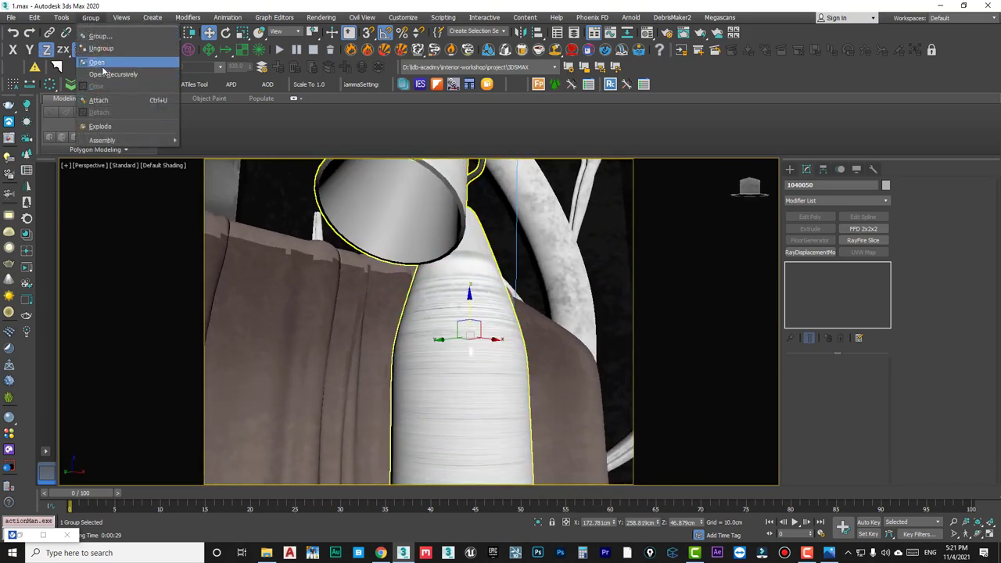
click(253, 169)
mouse_move(254, 168)
alt+middle_down()
mouse_move(389, 188)
mouse_move(418, 170)
mouse_move(420, 205)
alt+middle_up()
click(418, 169)
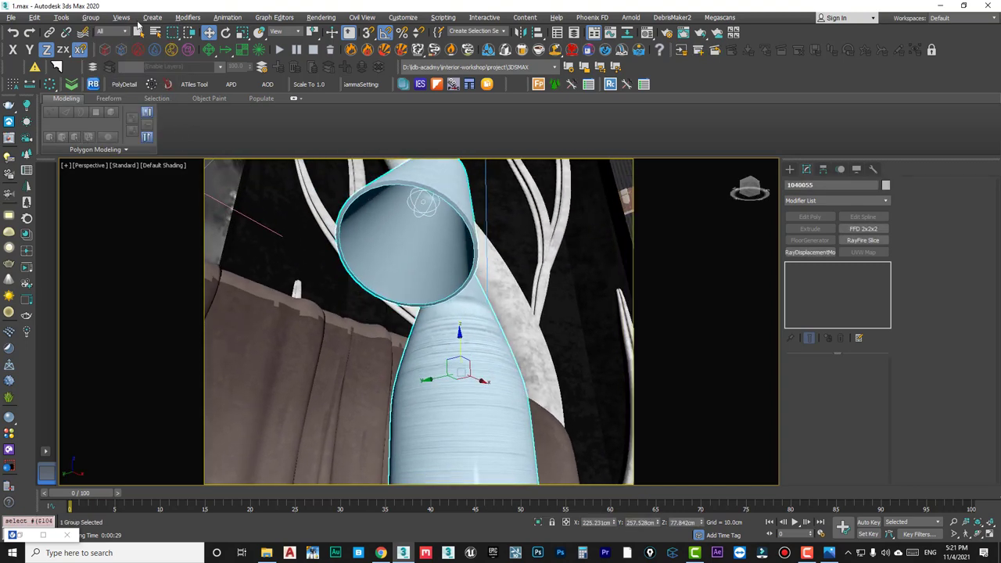
click(102, 31)
click(106, 67)
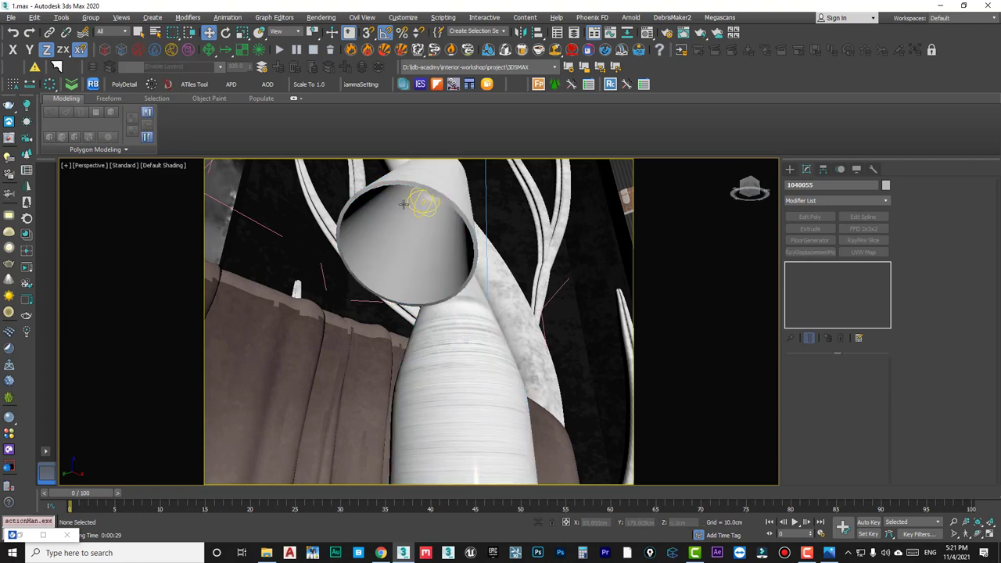
click(404, 205)
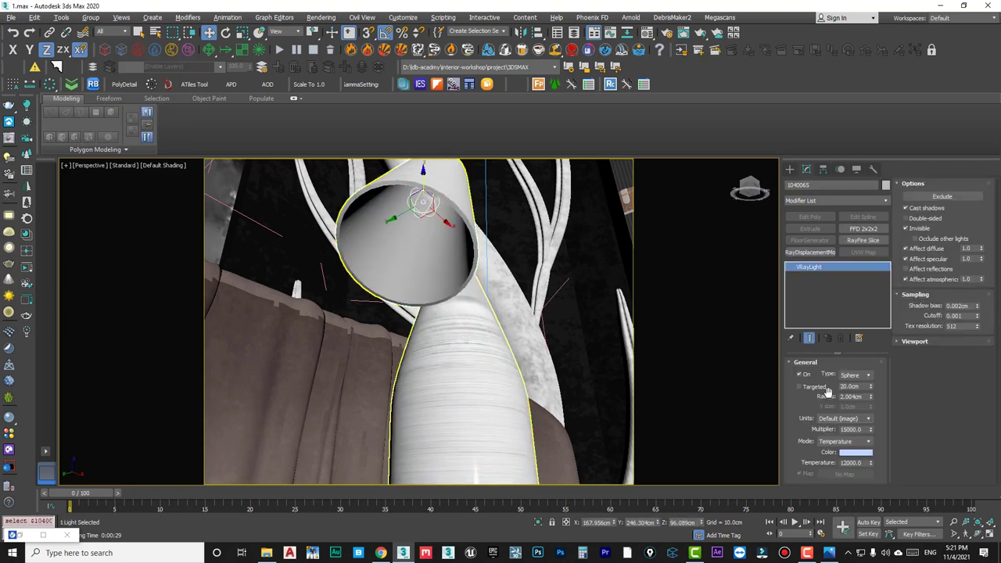
double_click(851, 463)
text(2500)
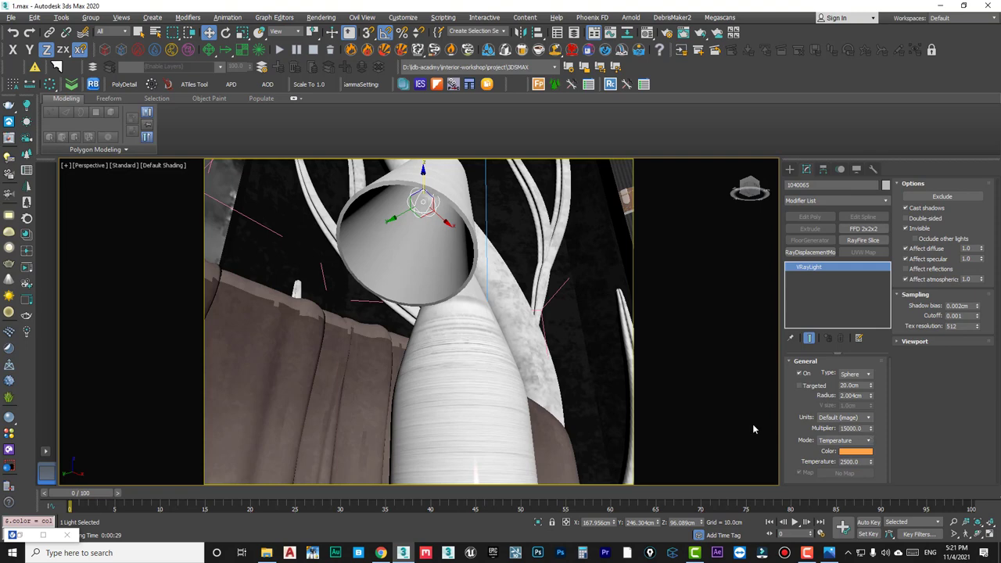
Confirm the 2500 temperature and view the room through VRayCam006.
click(392, 297)
right_click(376, 288)
click(400, 301)
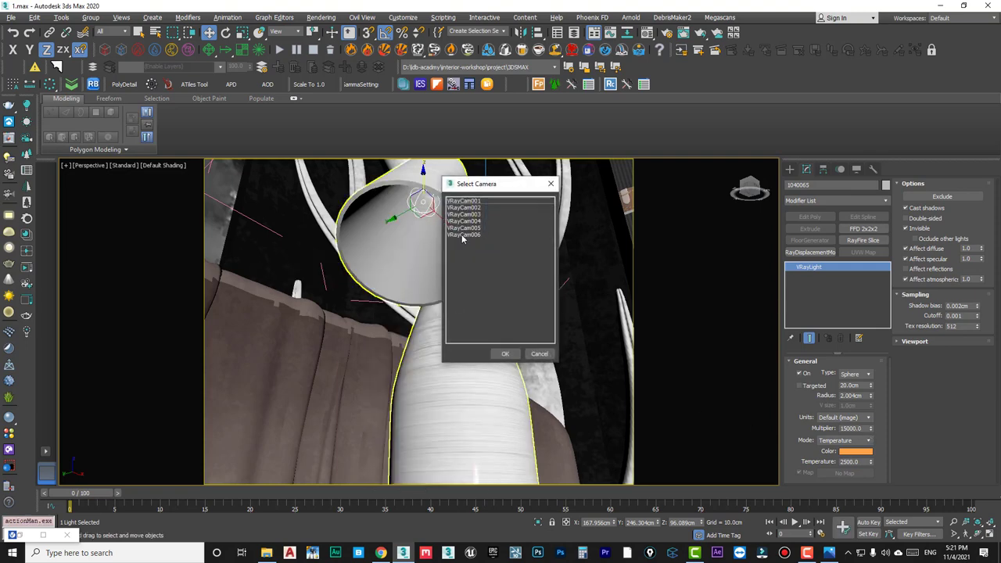
double_click(463, 235)
Render the camera view, then raise the lamp light's multiplier to 20000 and render again.
click(47, 535)
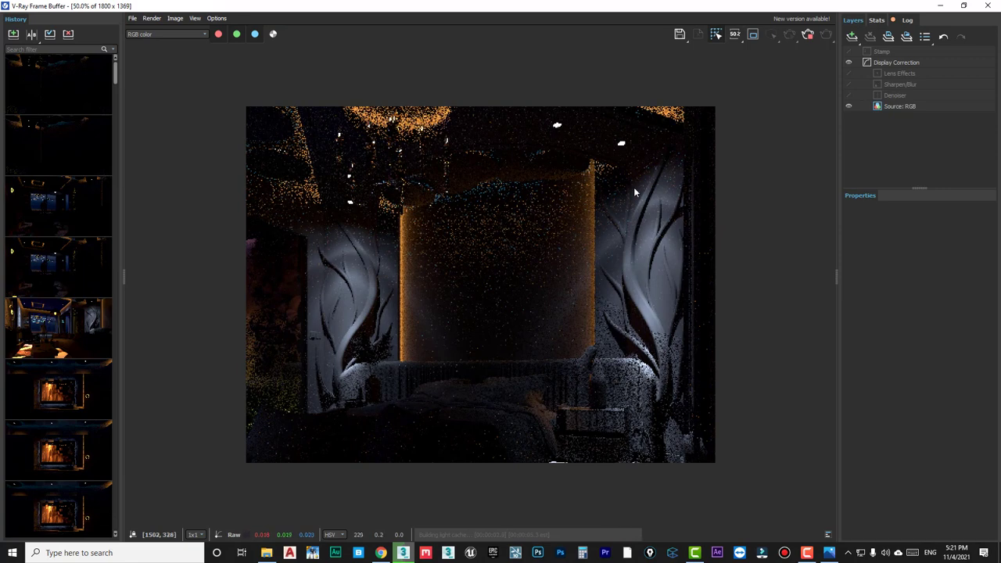
scroll(581, 408, up, 1)
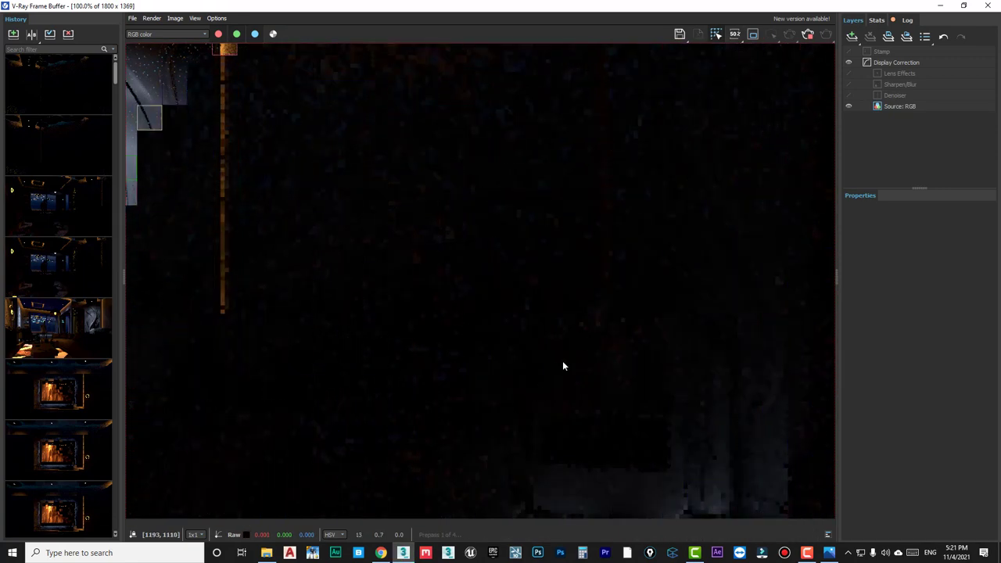
click(942, 6)
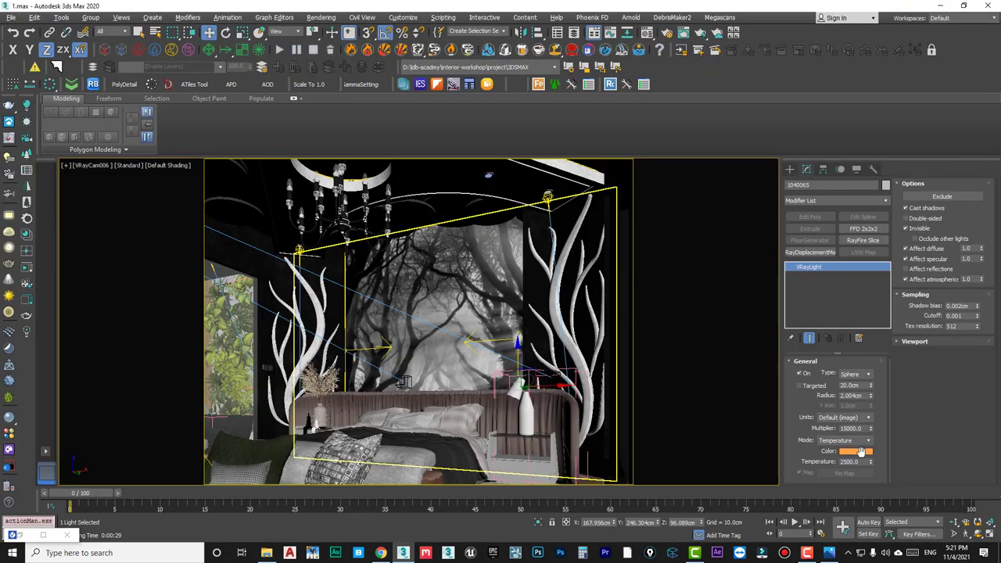
double_click(847, 429)
text(20000)
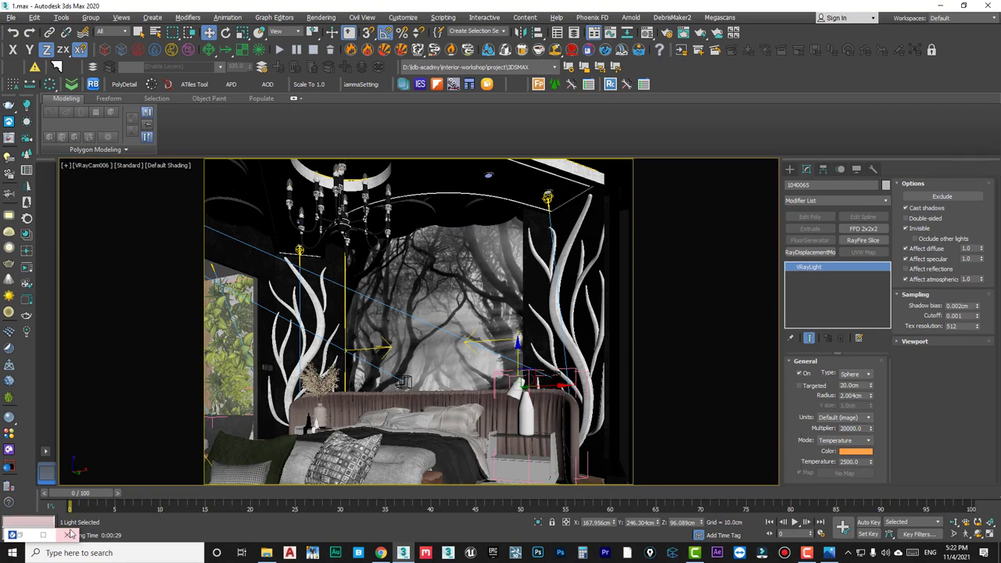
click(727, 34)
Render the bedroom from VRayCam006 with the brighter lamp, zooming to check progress.
click(824, 35)
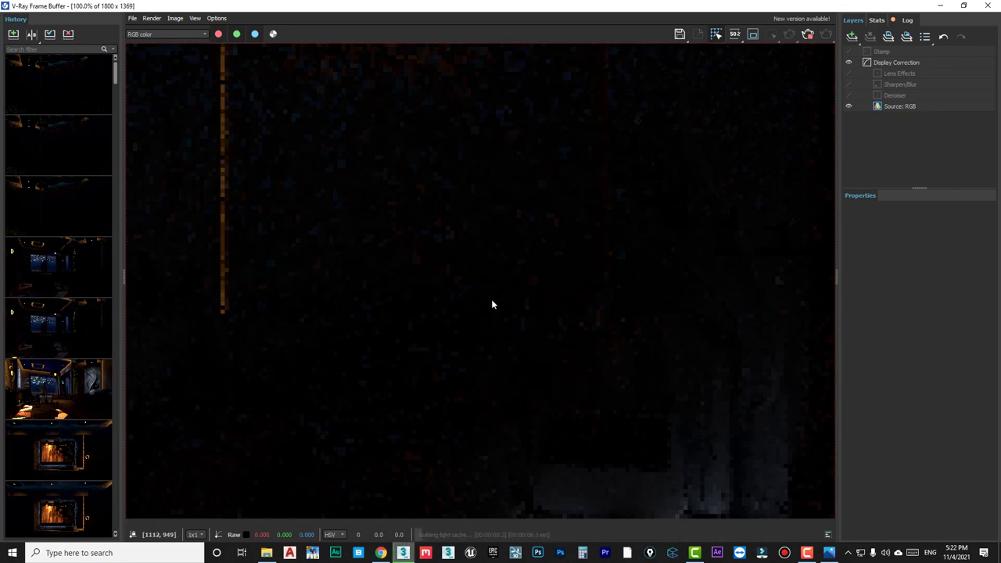
scroll(492, 305, down, 2)
scroll(501, 411, up, 2)
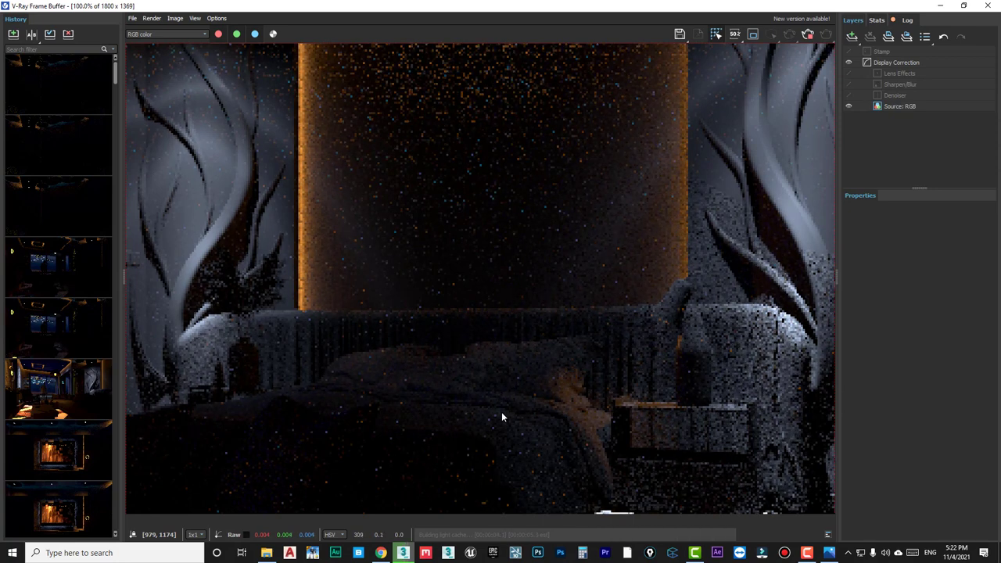
scroll(502, 413, down, 2)
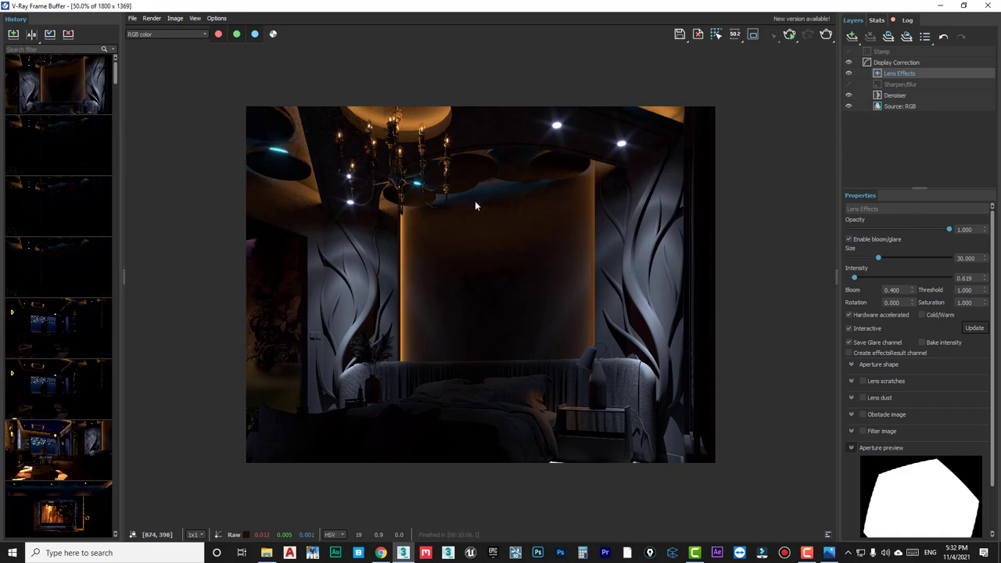
Adjust the Lens Effects glare intensity slider until it settles at 0.670.
scroll(418, 134, up, 6)
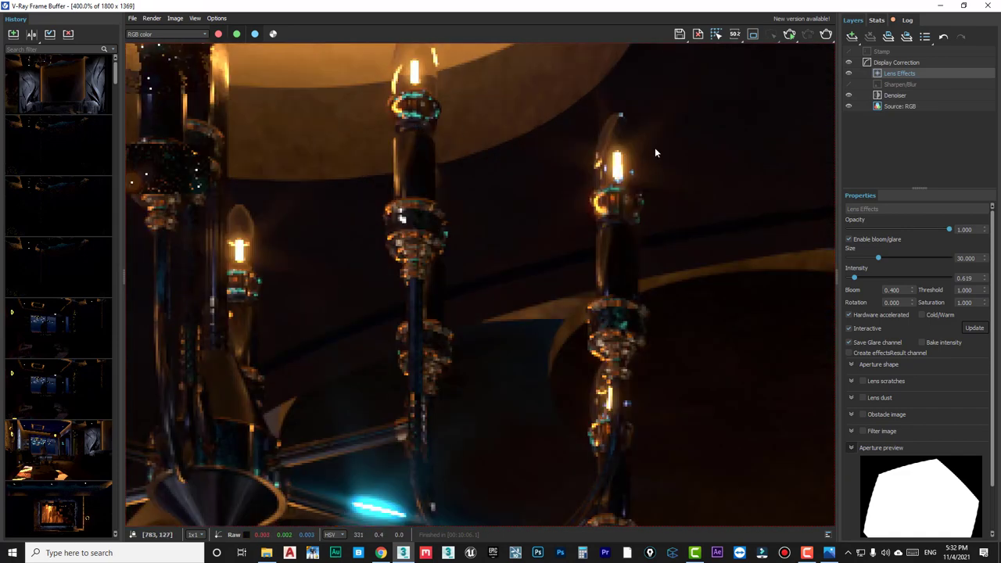
scroll(656, 152, down, 1)
scroll(654, 156, up, 1)
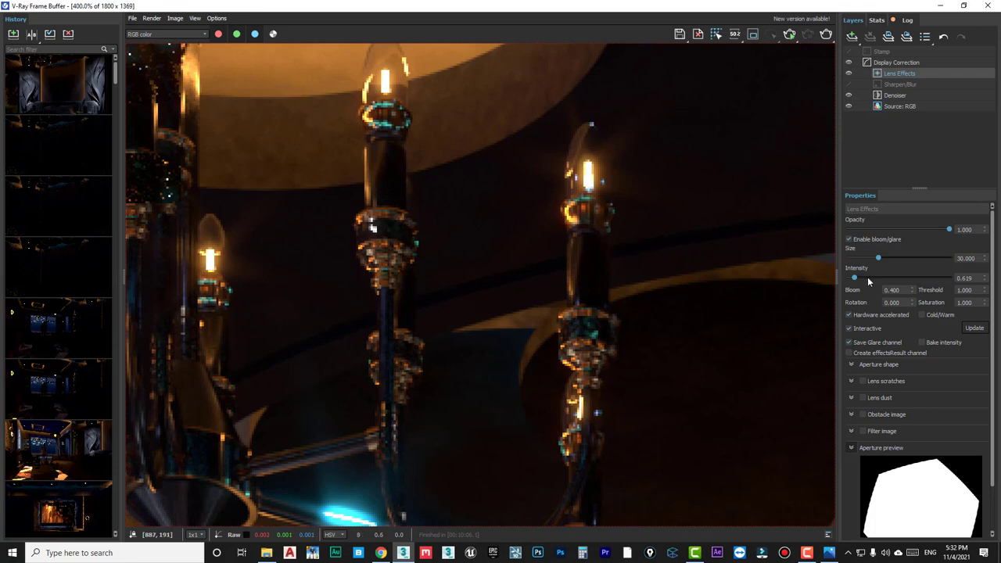
drag(866, 279, 861, 280)
scroll(611, 227, down, 5)
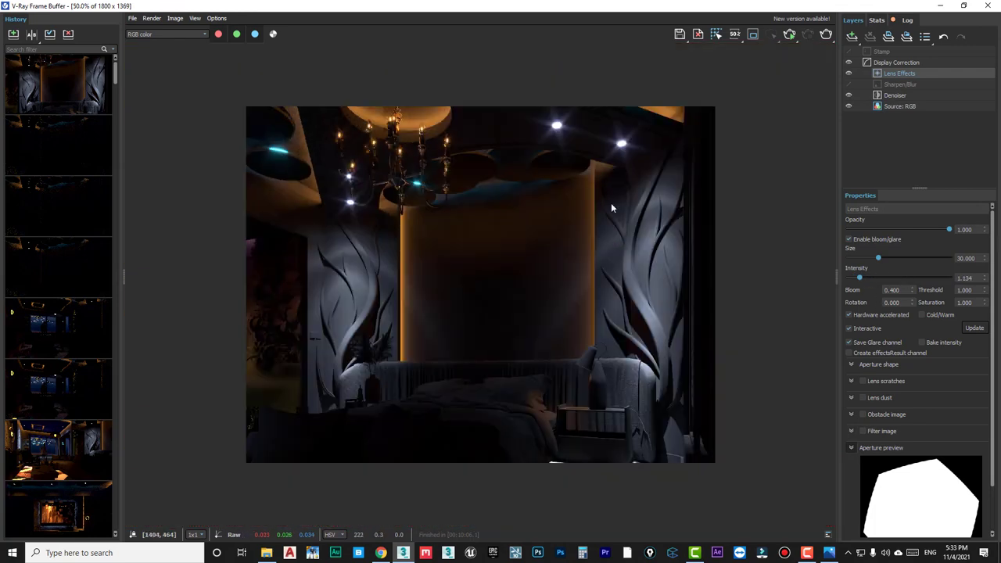
scroll(611, 195, up, 3)
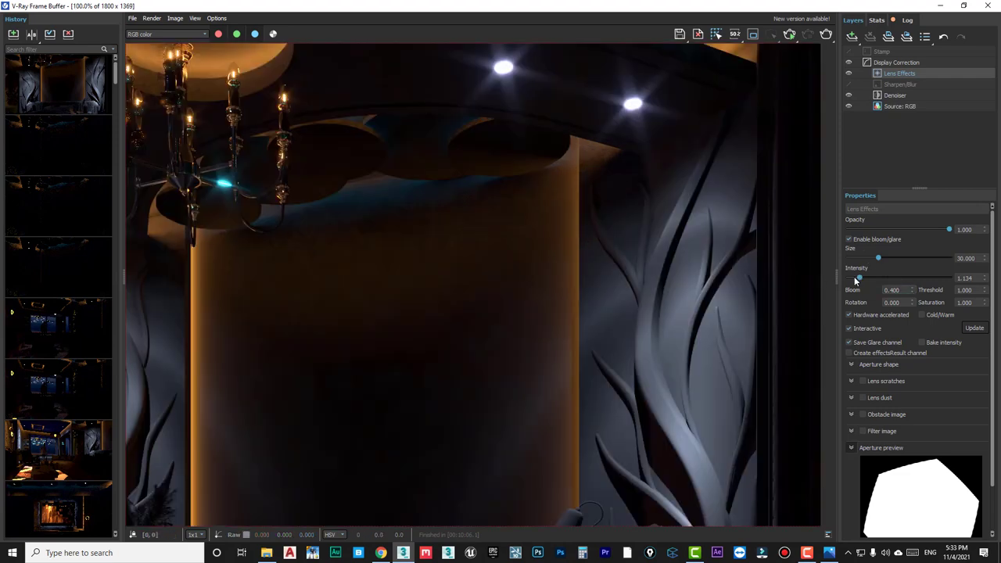
mouse_move(859, 279)
mouse_down()
mouse_move(837, 280)
mouse_move(855, 279)
mouse_up()
Zoom around the render to inspect the glare, then hide the frame buffer.
scroll(597, 293, down, 1)
scroll(656, 235, up, 1)
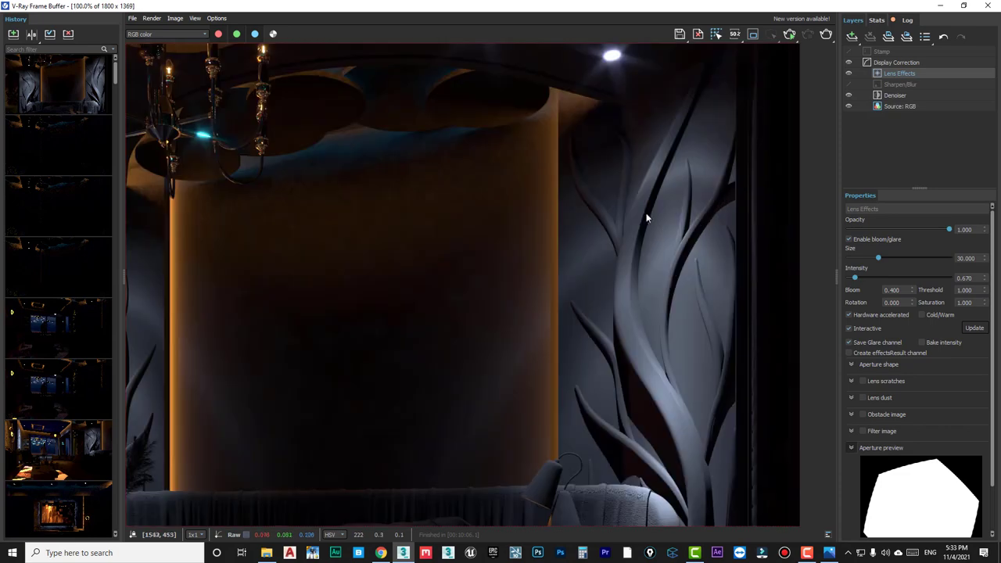
scroll(650, 277, down, 1)
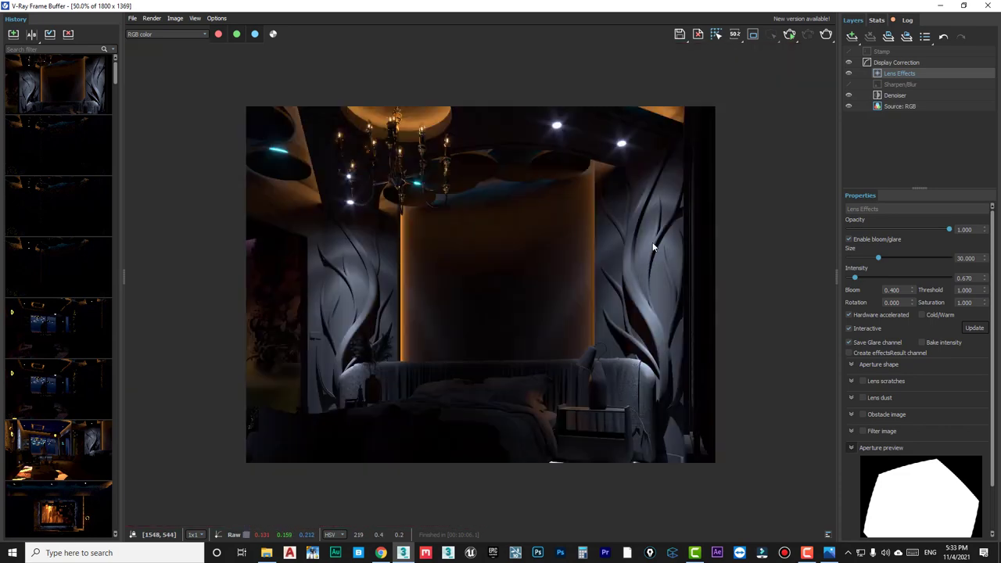
scroll(653, 245, up, 1)
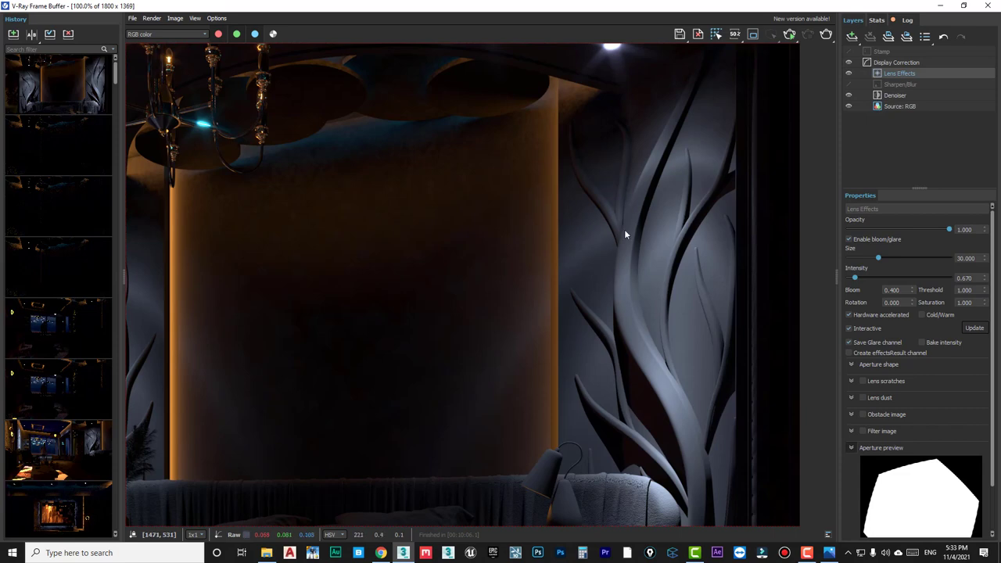
scroll(604, 263, down, 1)
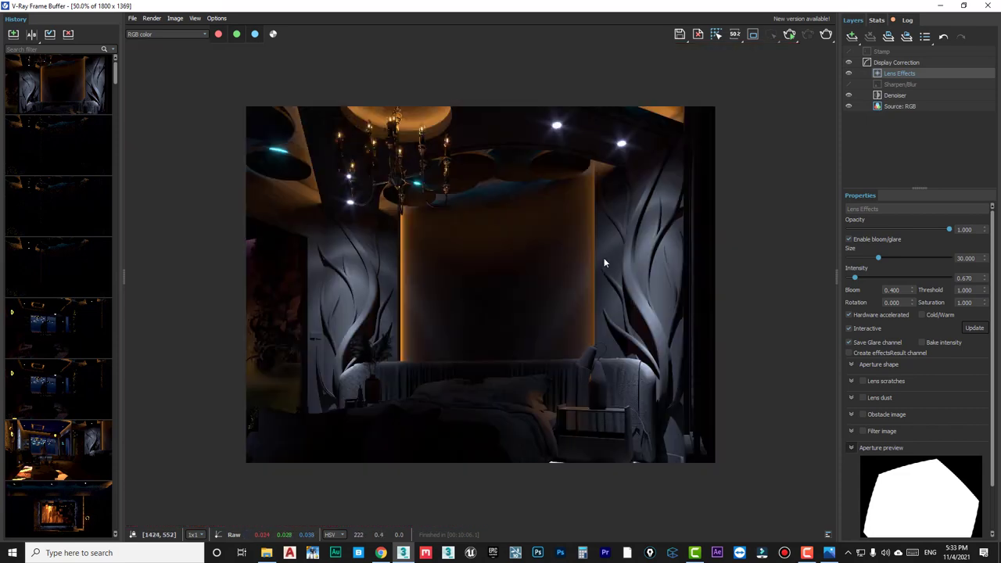
scroll(321, 274, up, 1)
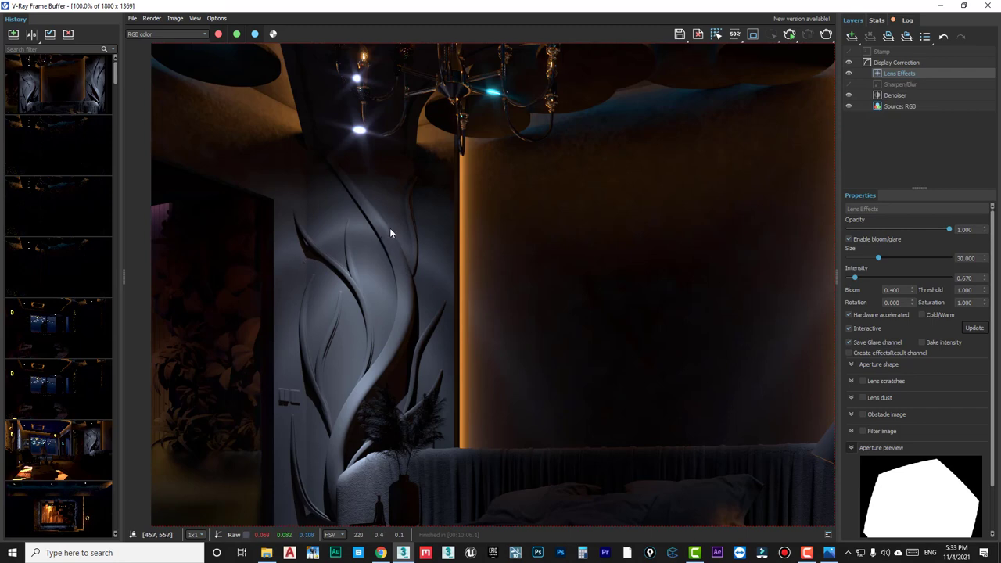
scroll(392, 232, down, 1)
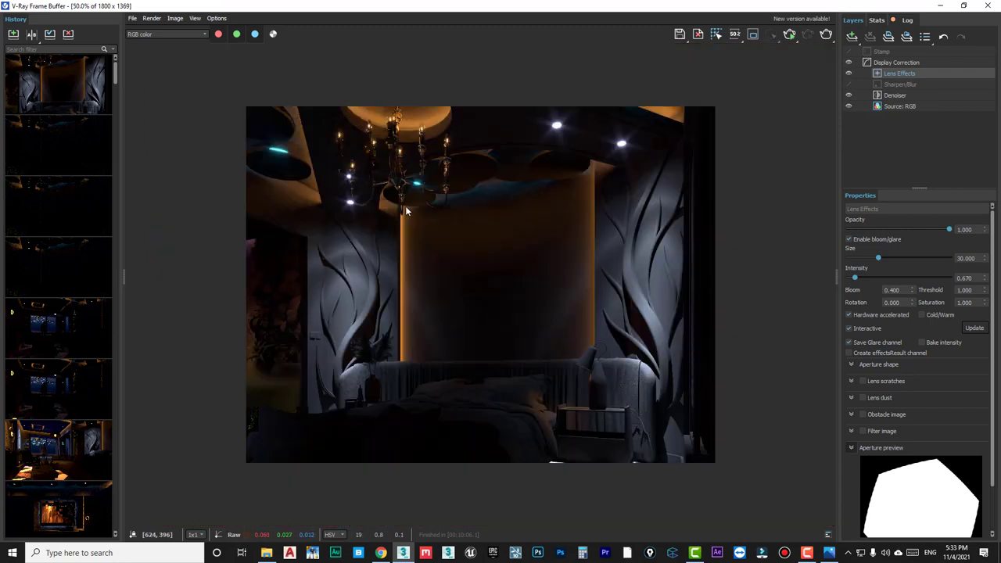
scroll(405, 347, up, 1)
scroll(406, 346, down, 1)
scroll(590, 402, up, 2)
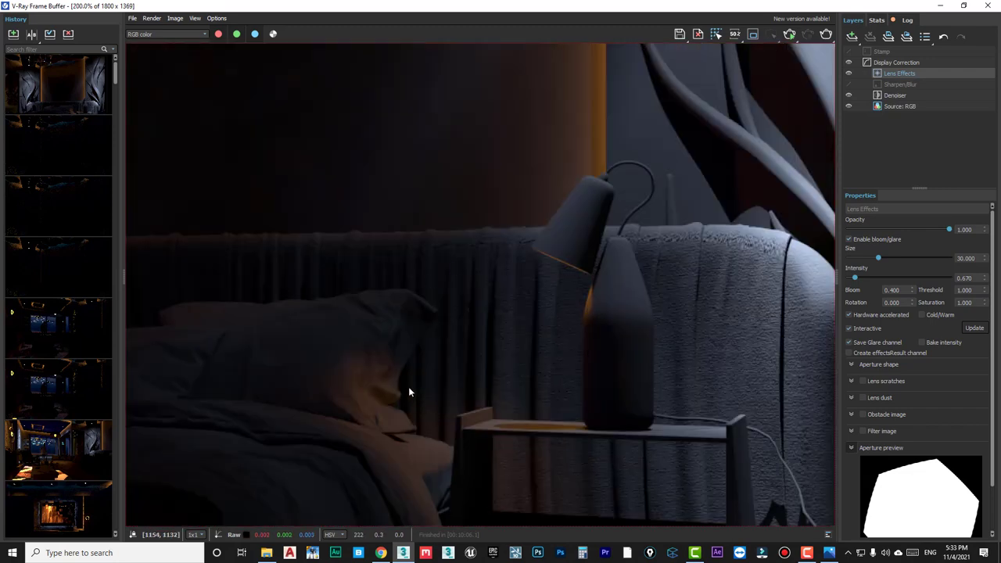
scroll(420, 359, down, 1)
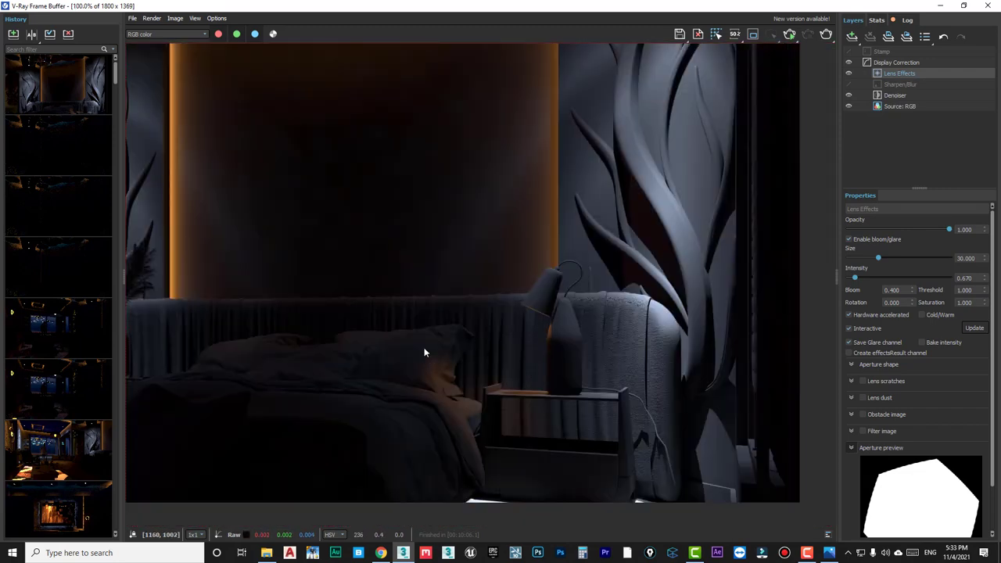
scroll(488, 384, down, 1)
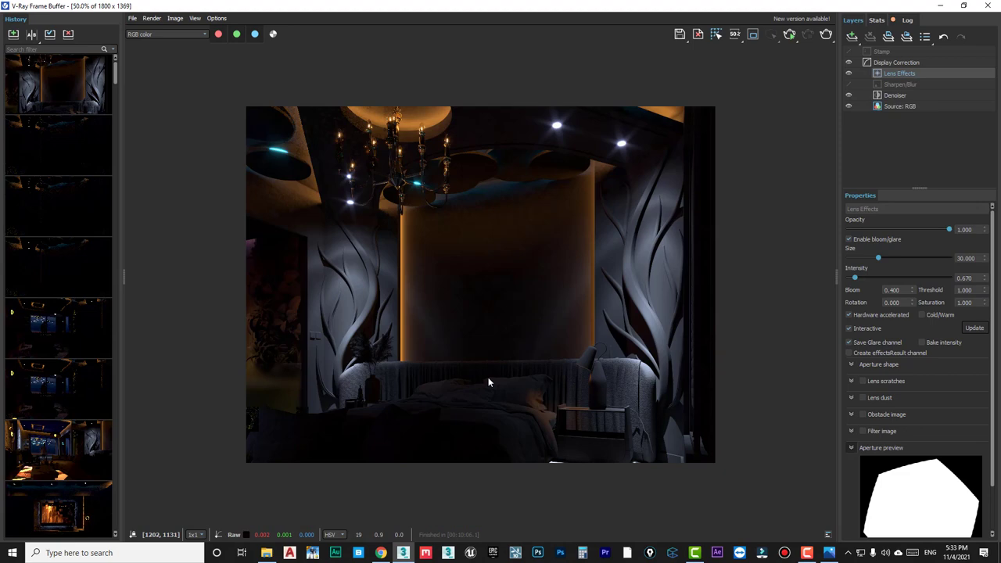
click(941, 6)
Select the VRayIES002 light and orbit the perspective view to centre the chandelier.
click(489, 175)
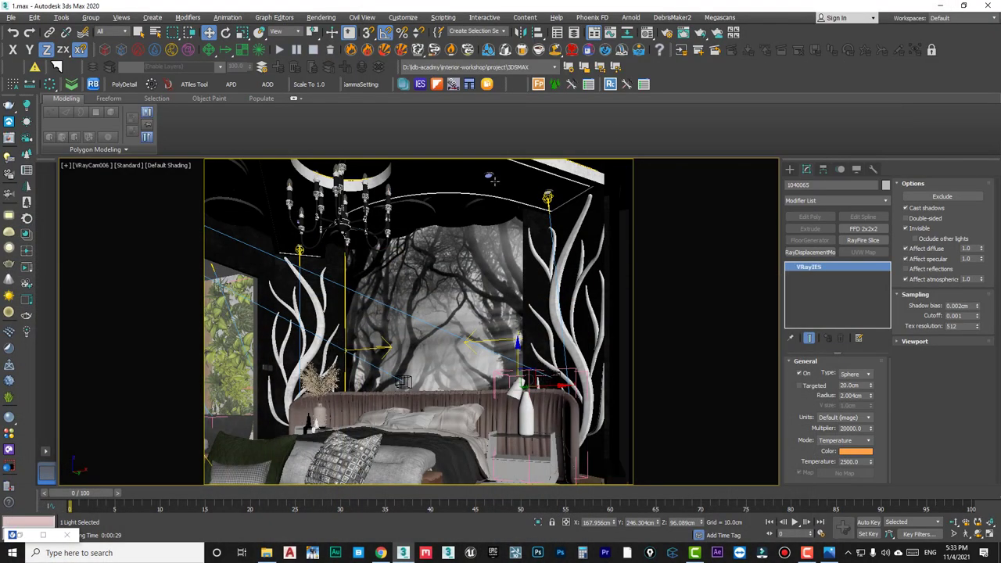
click(548, 201)
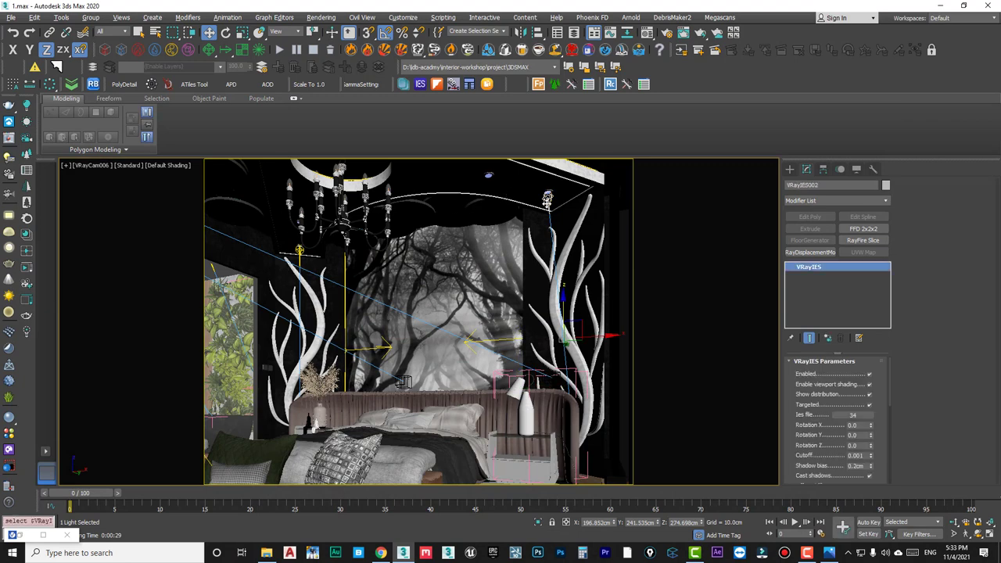
key(p)
key(z)
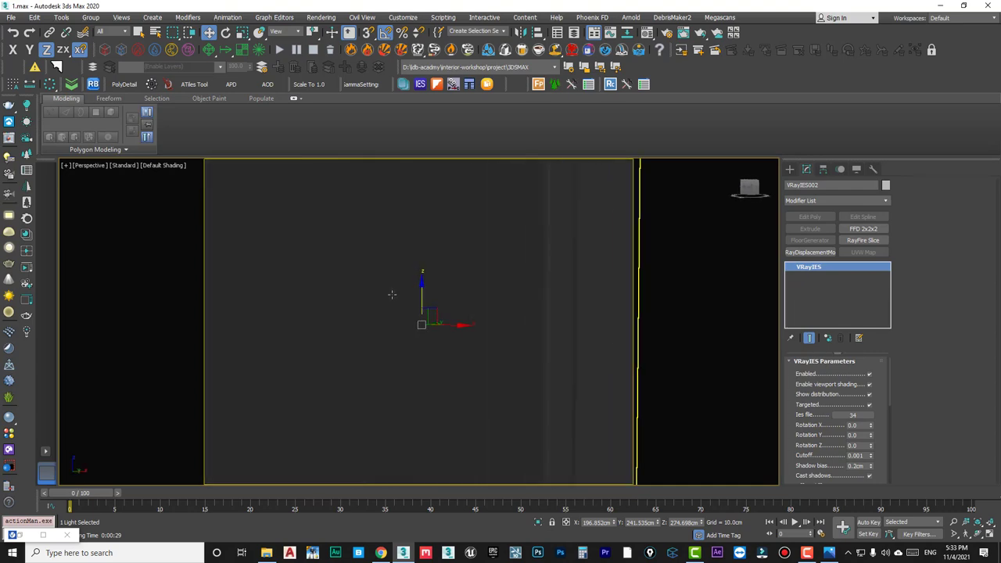
alt+middle_drag(453, 291, 396, 232)
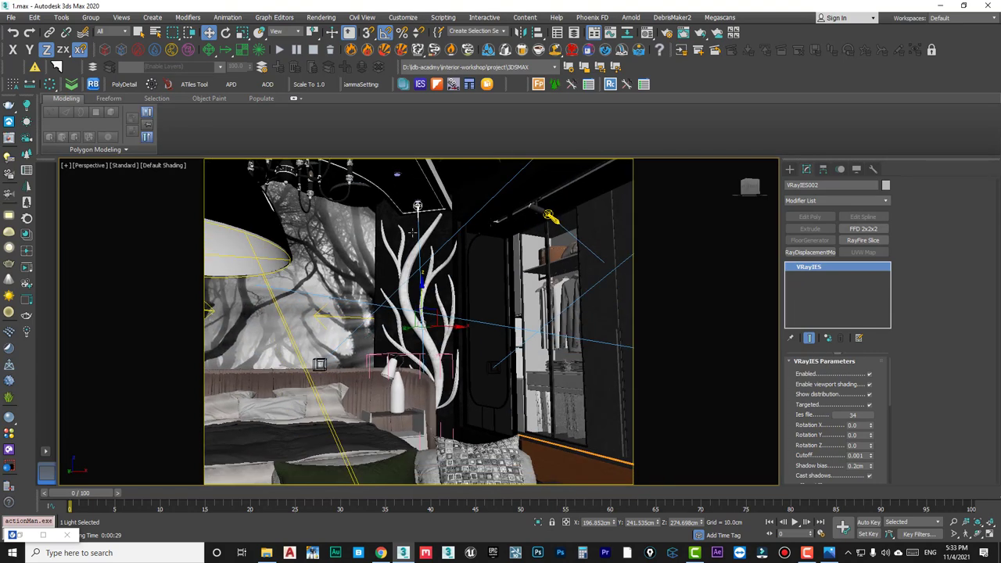
scroll(387, 176, up, 2)
scroll(383, 169, up, 1)
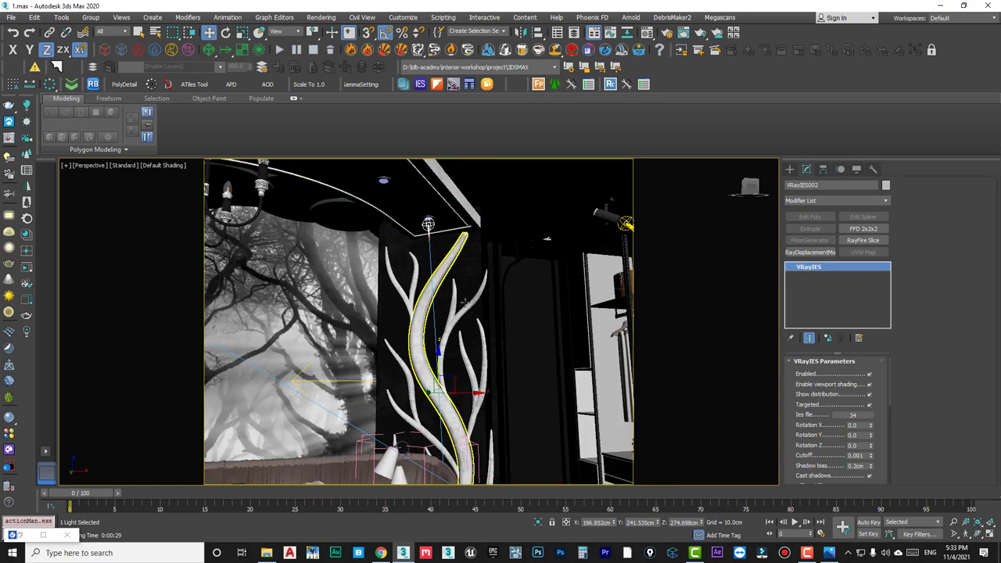
mouse_move(444, 261)
alt+middle_down()
mouse_move(399, 258)
mouse_move(454, 250)
alt+middle_up()
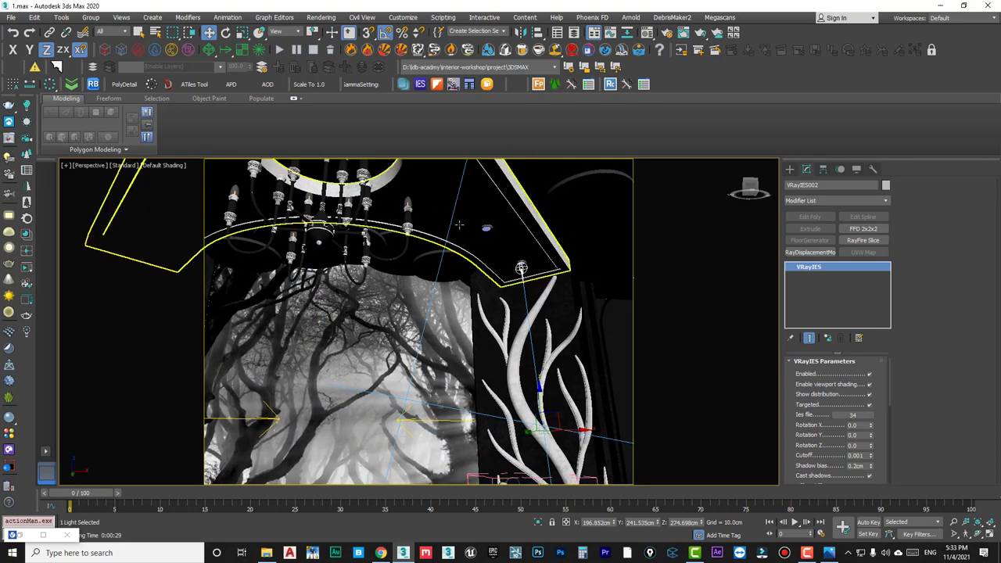
mouse_move(454, 250)
alt+middle_down()
mouse_move(597, 253)
mouse_move(563, 289)
alt+middle_up()
Raise VRayIES002's intensity from 181245 to 264617 and zoom in on a candle.
drag(799, 462, 810, 410)
scroll(821, 422, down, 2)
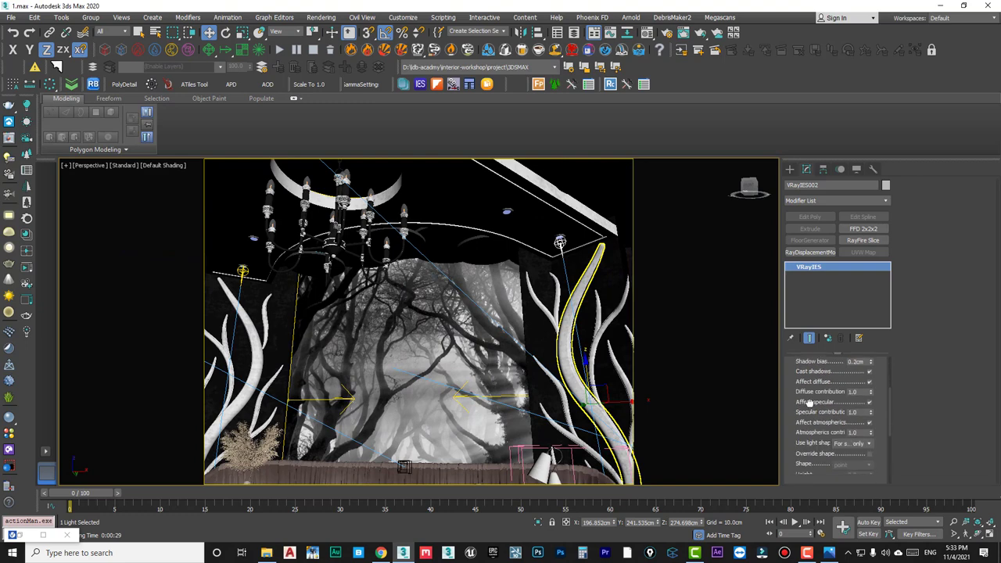
scroll(837, 435, down, 2)
scroll(853, 446, down, 2)
scroll(868, 457, down, 2)
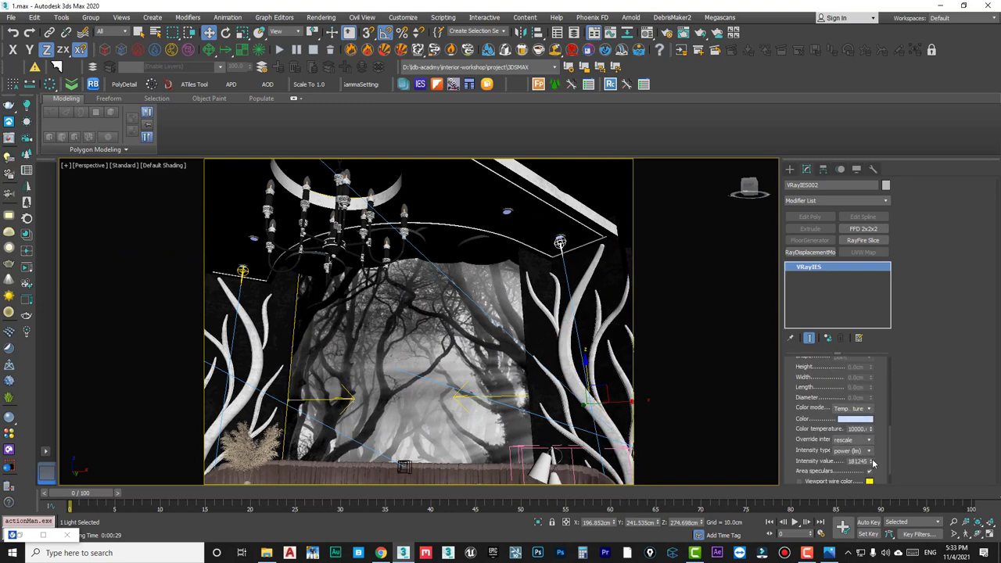
drag(873, 464, 853, 450)
mouse_move(453, 235)
middle_down()
mouse_move(527, 284)
mouse_move(530, 308)
middle_up()
scroll(530, 308, up, 5)
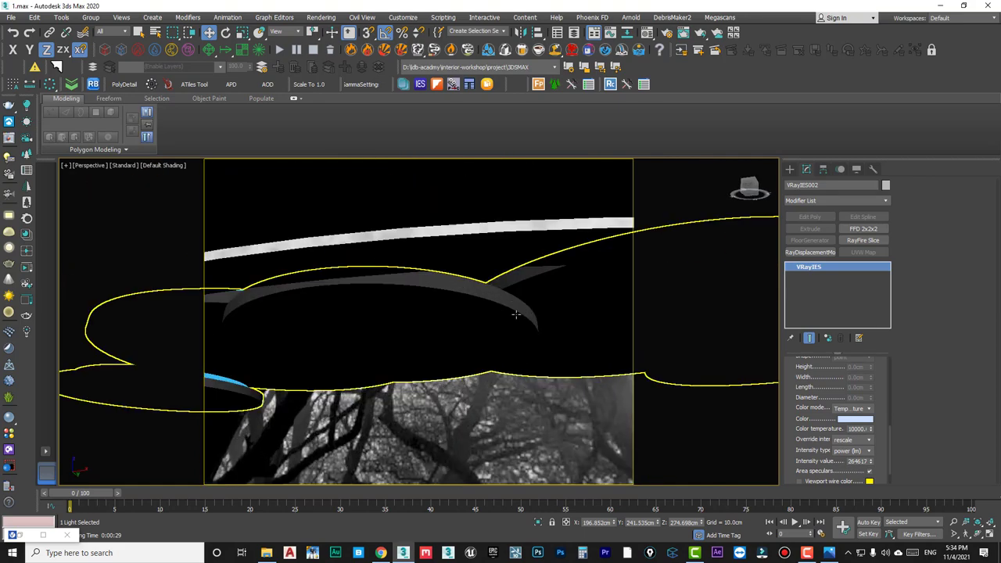
scroll(530, 309, up, 3)
scroll(469, 325, up, 3)
scroll(391, 344, up, 3)
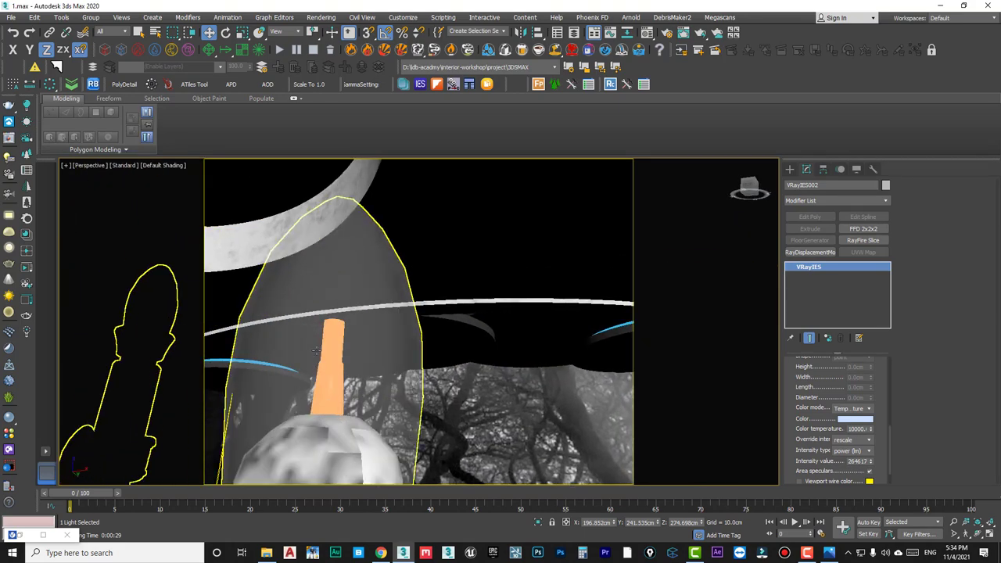
scroll(329, 360, up, 3)
scroll(329, 361, up, 2)
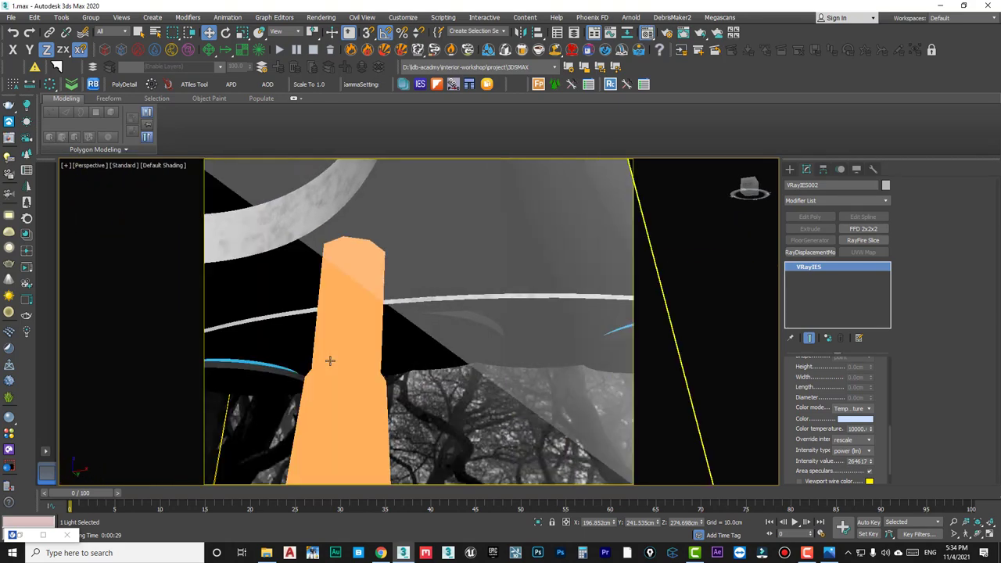
Sample the orange candle's material into a slot, inspect sub-material bj19-34, and close the editor.
key(m)
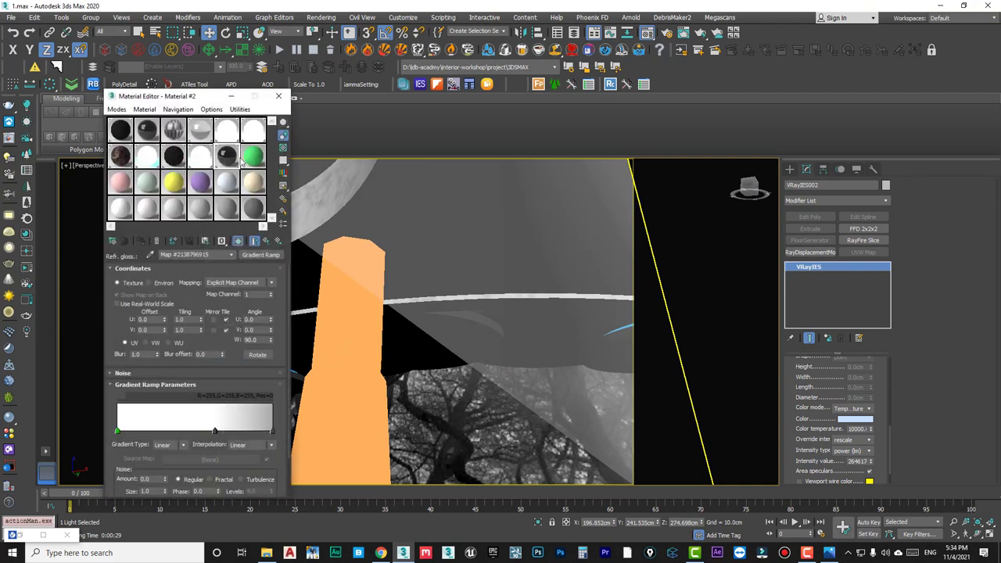
click(245, 159)
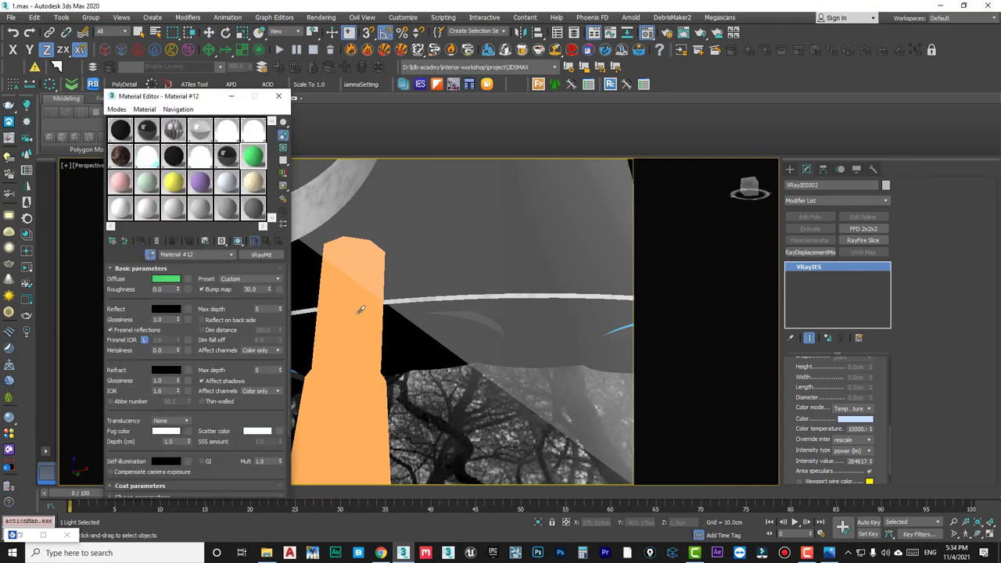
click(360, 311)
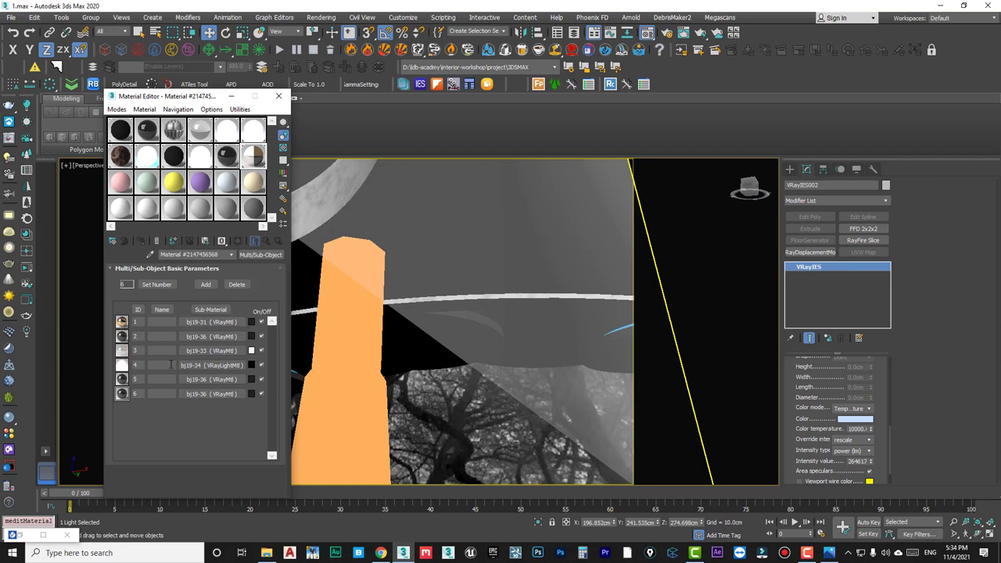
click(208, 366)
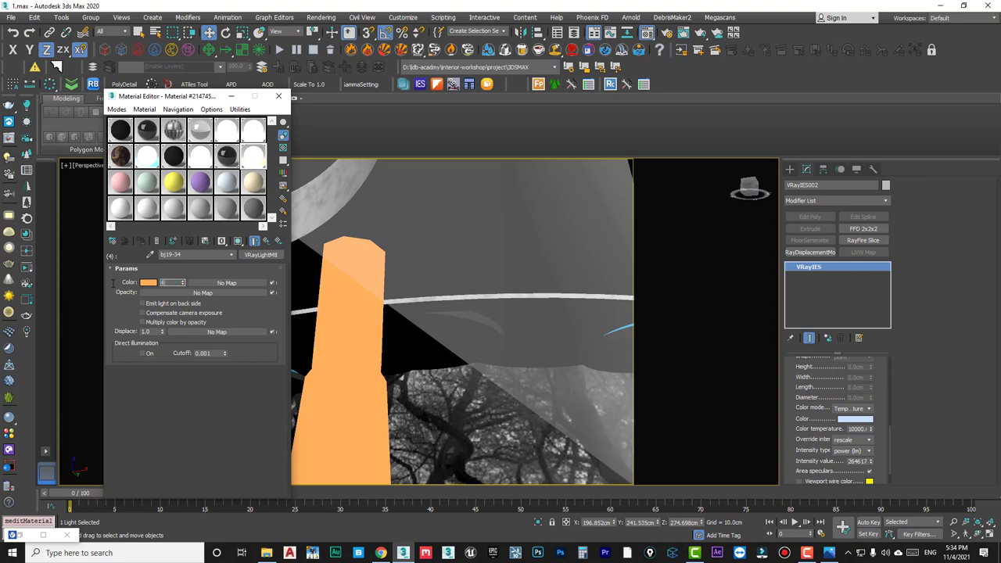
click(278, 97)
scroll(369, 290, down, 3)
scroll(368, 290, down, 3)
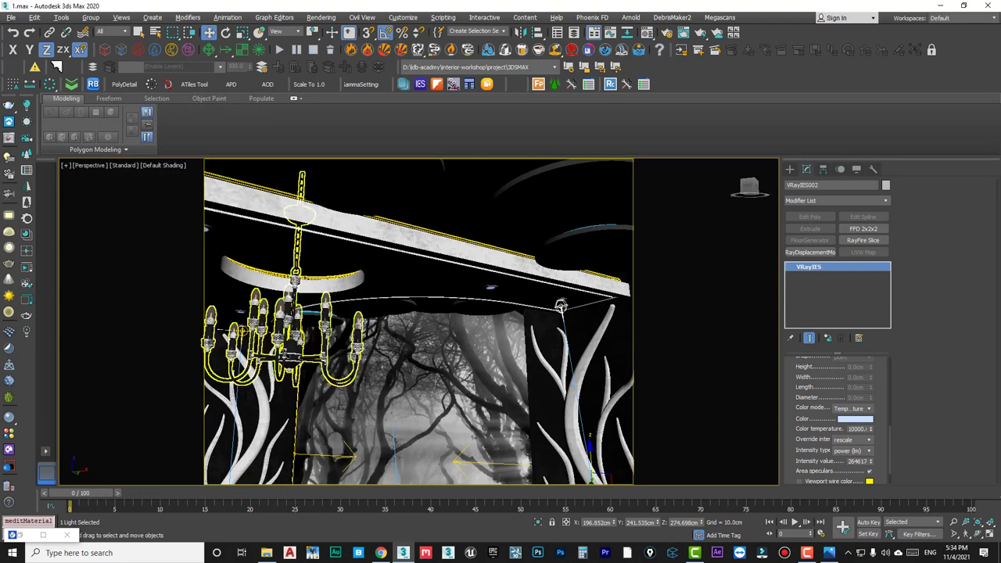
mouse_move(368, 313)
alt+middle_down()
mouse_move(389, 331)
mouse_move(431, 247)
mouse_move(230, 324)
alt+middle_up()
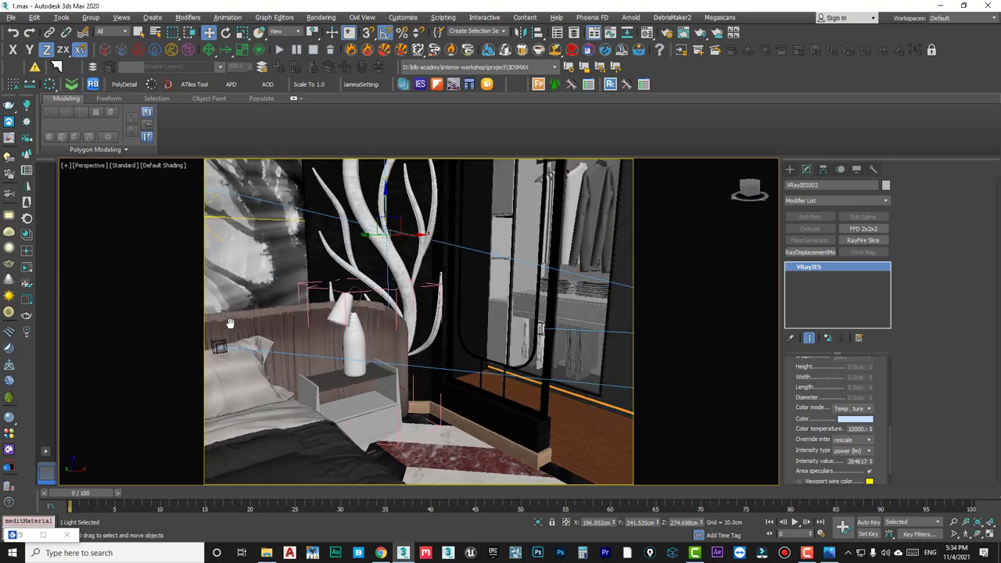
mouse_move(230, 324)
alt+middle_down()
mouse_move(374, 324)
mouse_move(428, 302)
alt+middle_up()
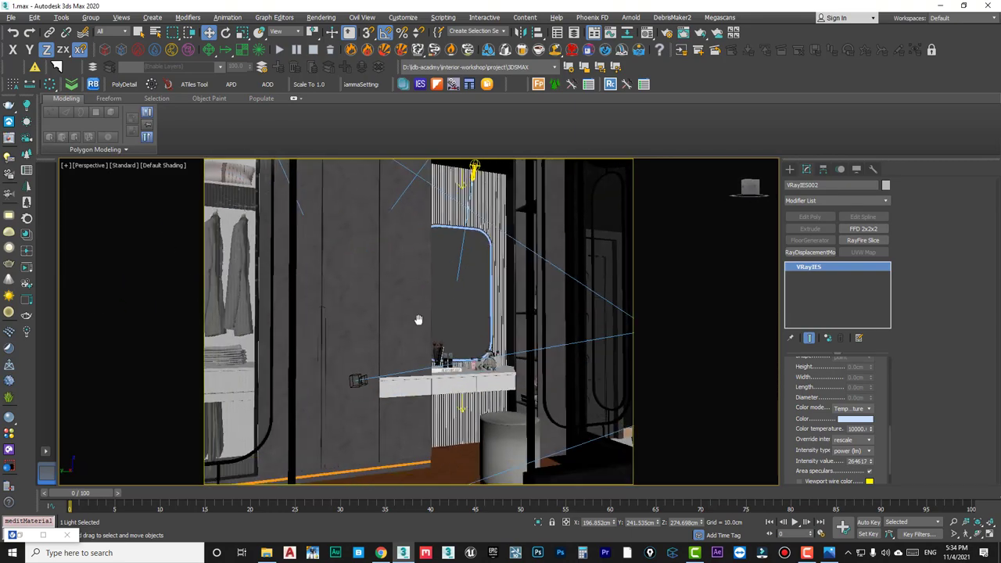
scroll(429, 302, up, 3)
scroll(428, 301, up, 5)
scroll(427, 305, down, 8)
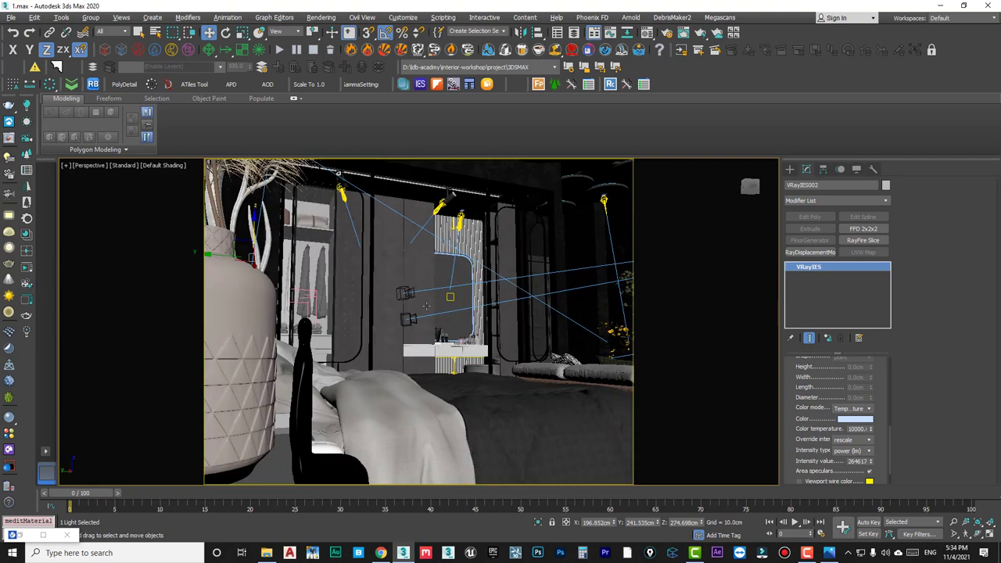
scroll(425, 310, down, 3)
scroll(426, 310, up, 5)
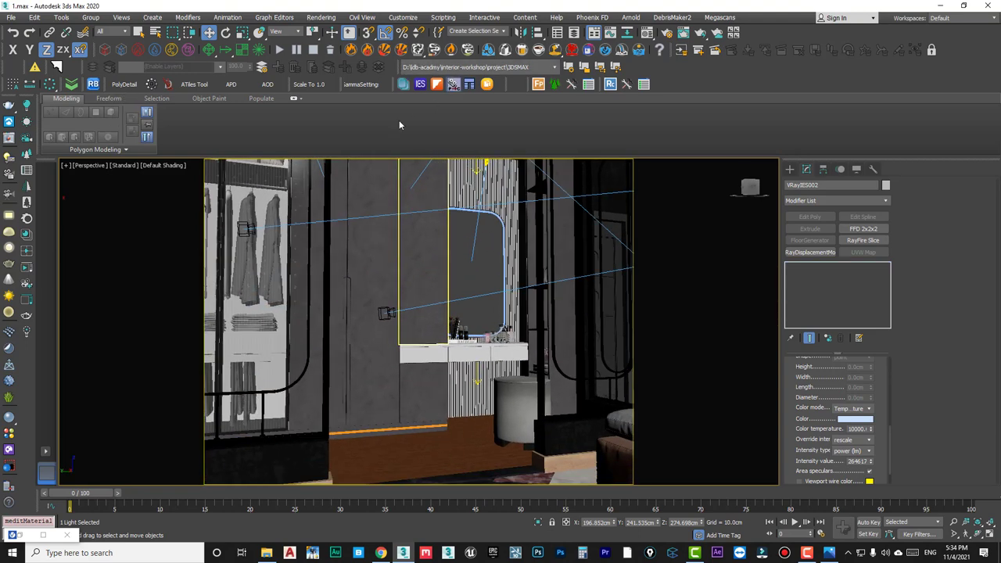
Look through VRayCam007, auto-correct its vertical tilt, and move its target to re-aim the shot.
click(354, 240)
key(c)
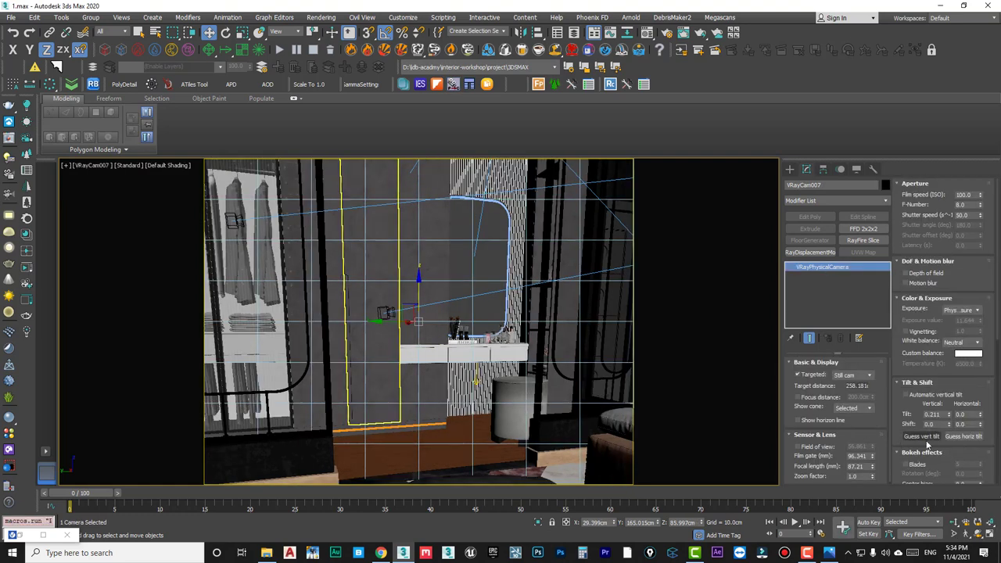
click(922, 436)
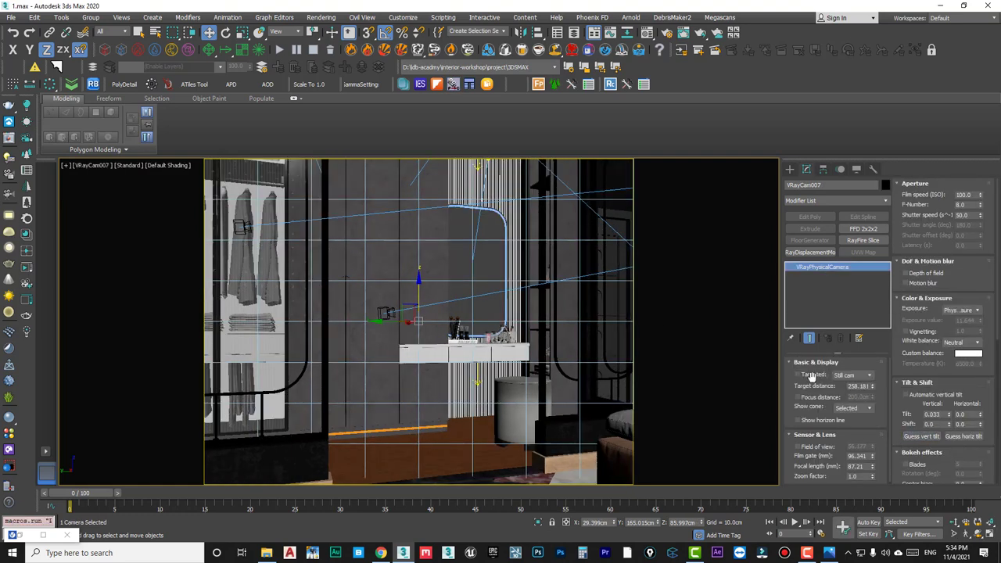
right_click(503, 304)
click(473, 298)
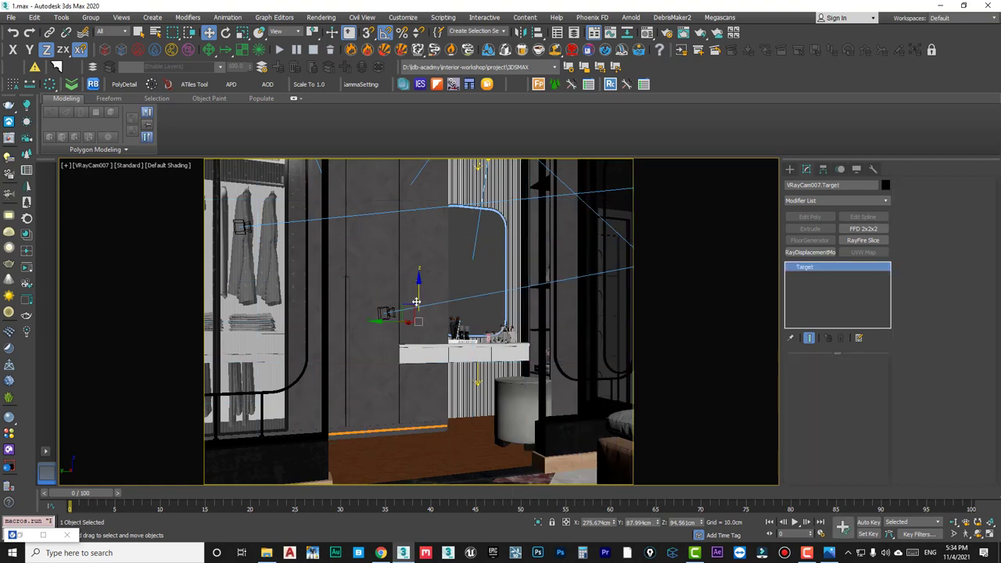
drag(414, 285, 395, 259)
right_click(396, 259)
click(392, 250)
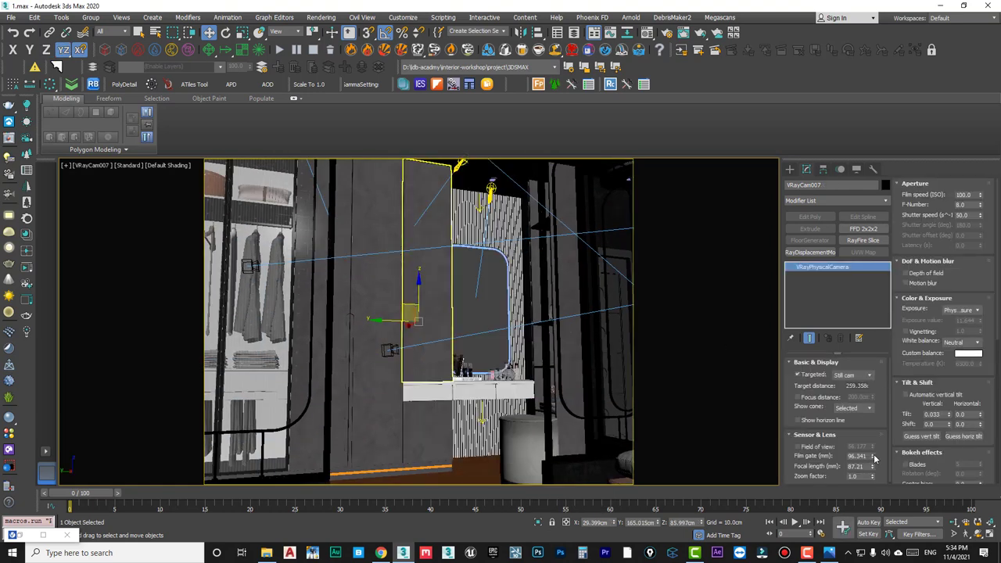
Widen the film gate to 133.91 mm, re-straighten verticals, and pan up to show the ceiling.
drag(873, 457, 873, 435)
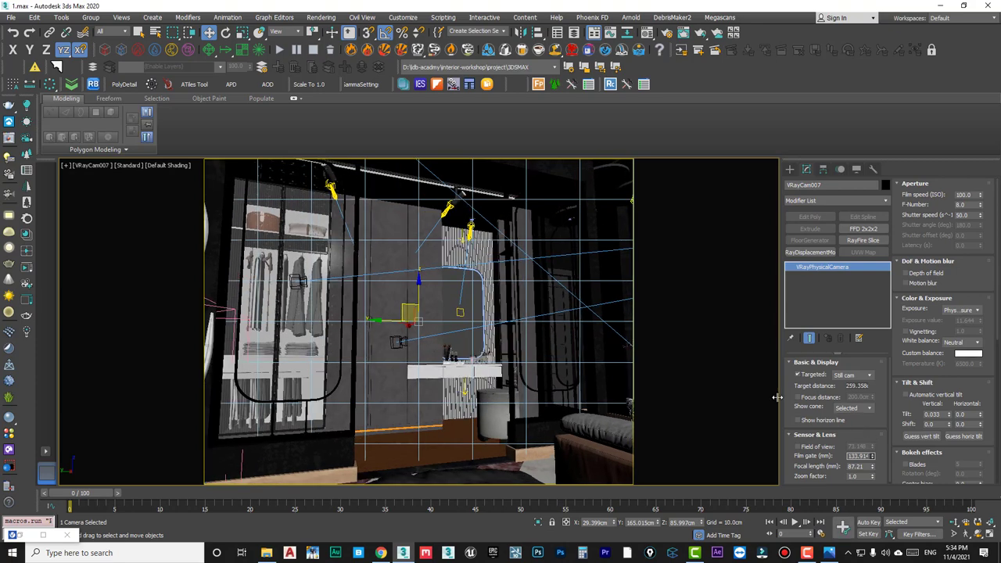
click(922, 436)
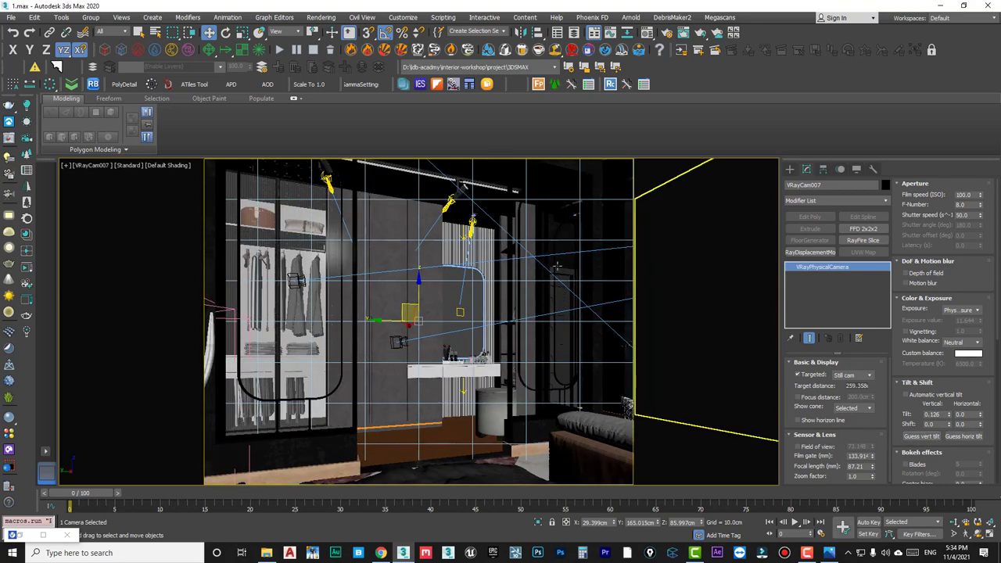
mouse_move(557, 267)
middle_down()
mouse_move(539, 342)
mouse_move(558, 255)
middle_up()
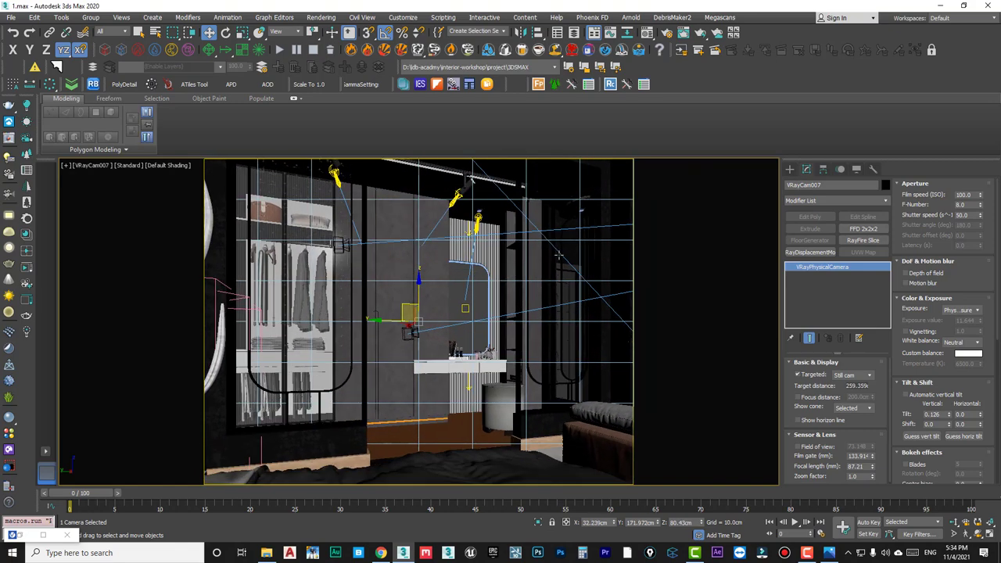
click(456, 197)
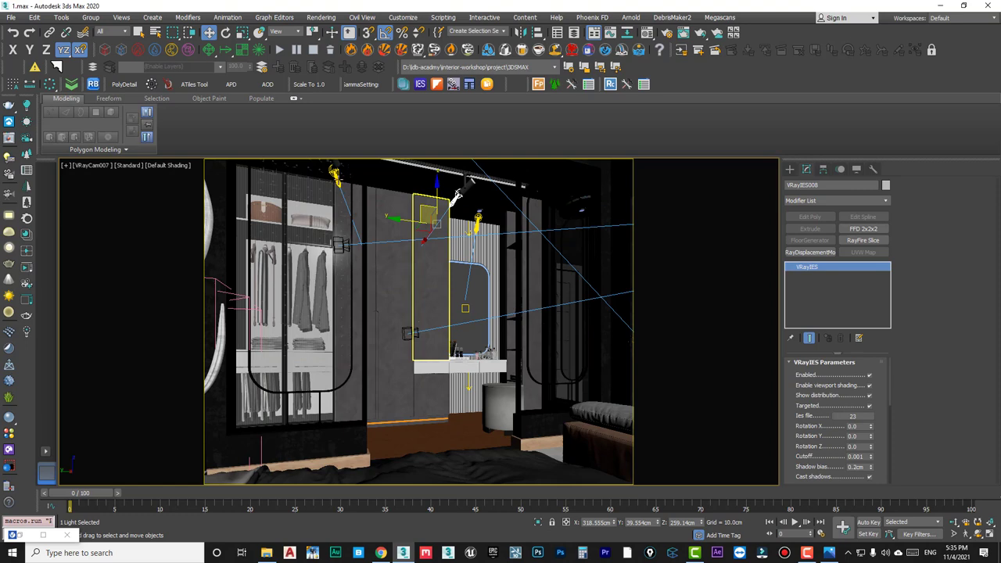
Zoom in and orbit the perspective view up toward the striped wall panel and ceiling track.
key(p)
key(z)
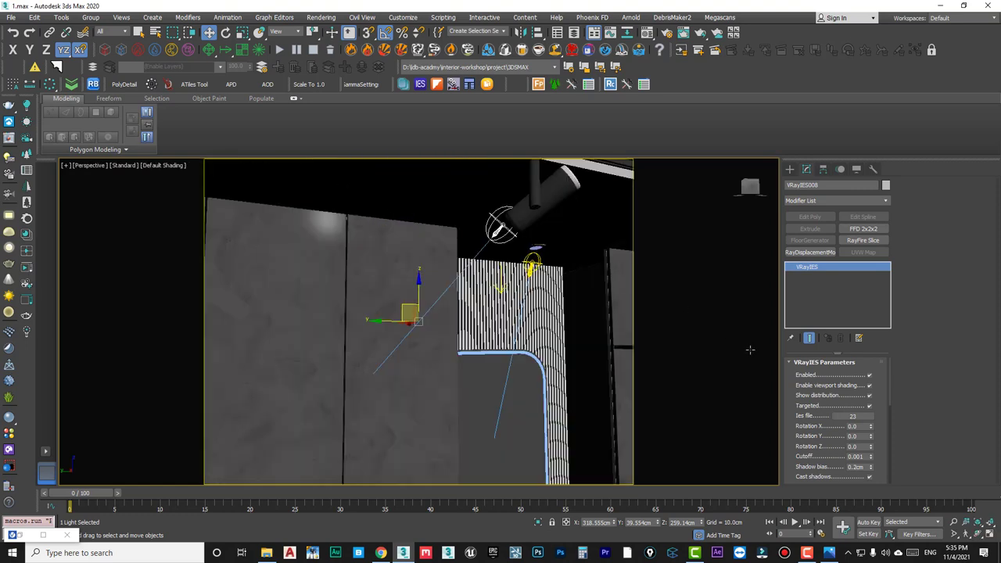
scroll(808, 462, down, 2)
scroll(808, 441, down, 2)
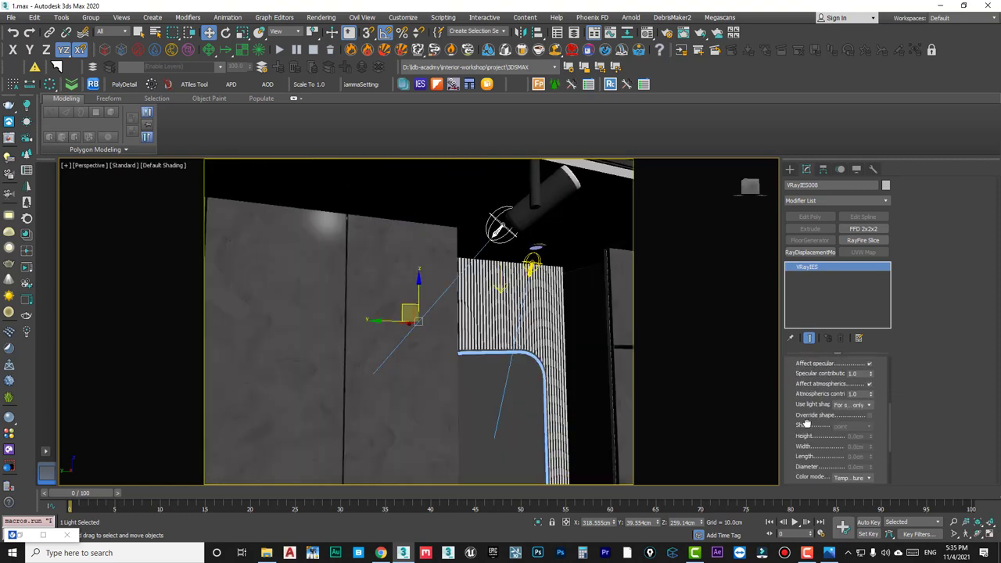
scroll(807, 423, down, 2)
scroll(882, 426, down, 2)
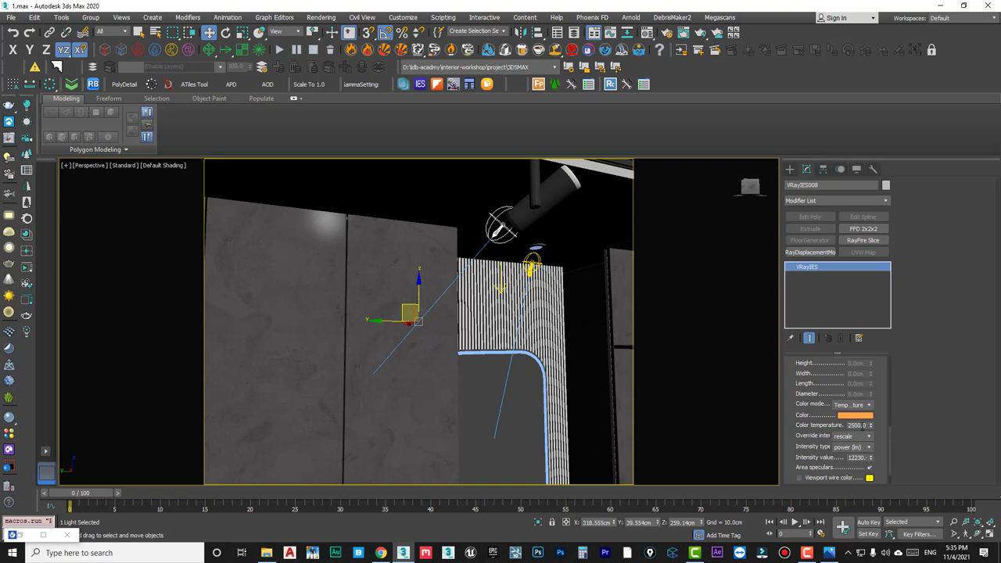
mouse_move(774, 442)
alt+middle_down()
mouse_move(351, 317)
mouse_move(503, 332)
alt+middle_up()
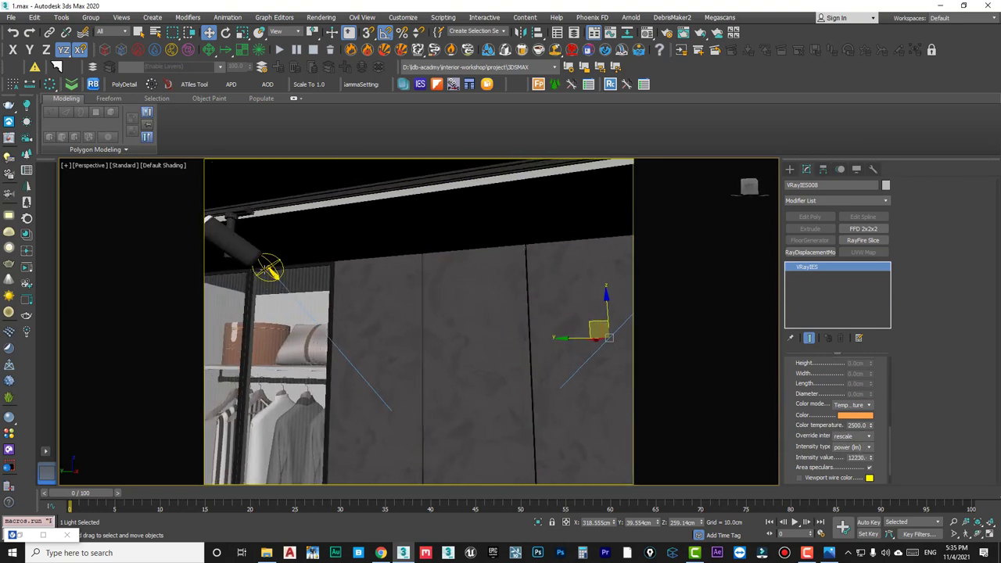
shift+drag(598, 332, 348, 360)
scroll(856, 411, down, 1)
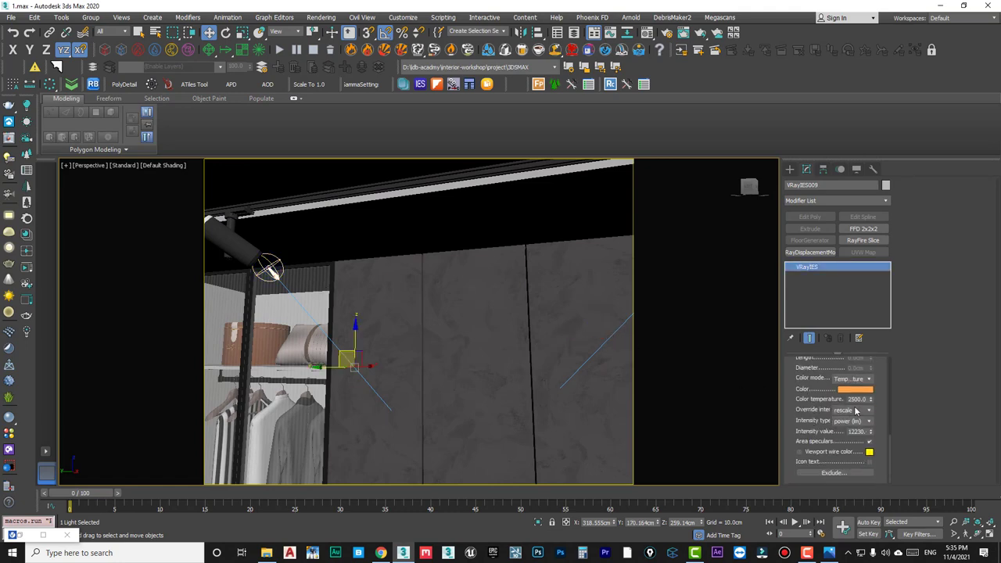
mouse_move(268, 266)
alt+middle_down()
mouse_move(372, 287)
mouse_move(423, 329)
alt+middle_up()
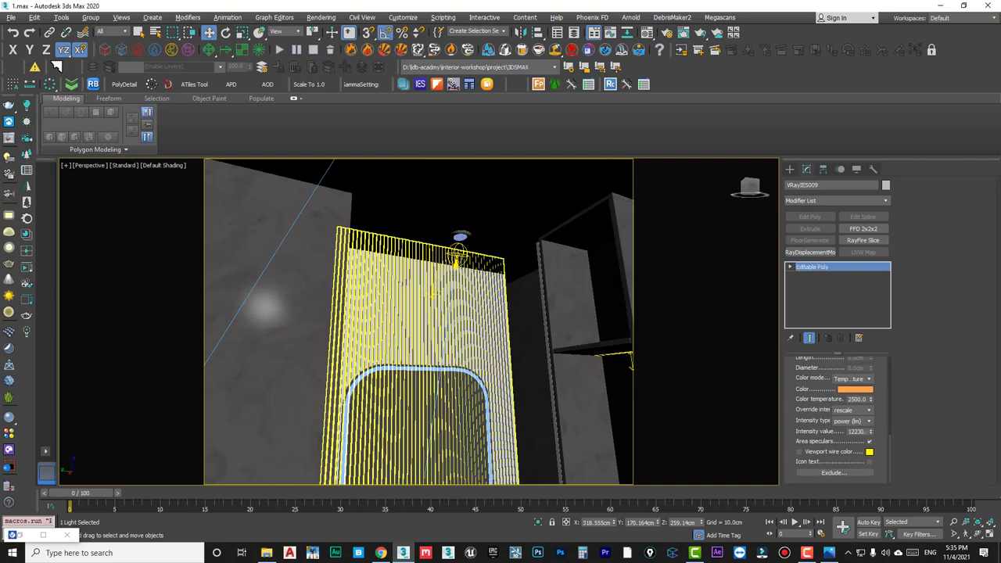
Select the IES light above the striped wall panel.
click(423, 328)
click(457, 262)
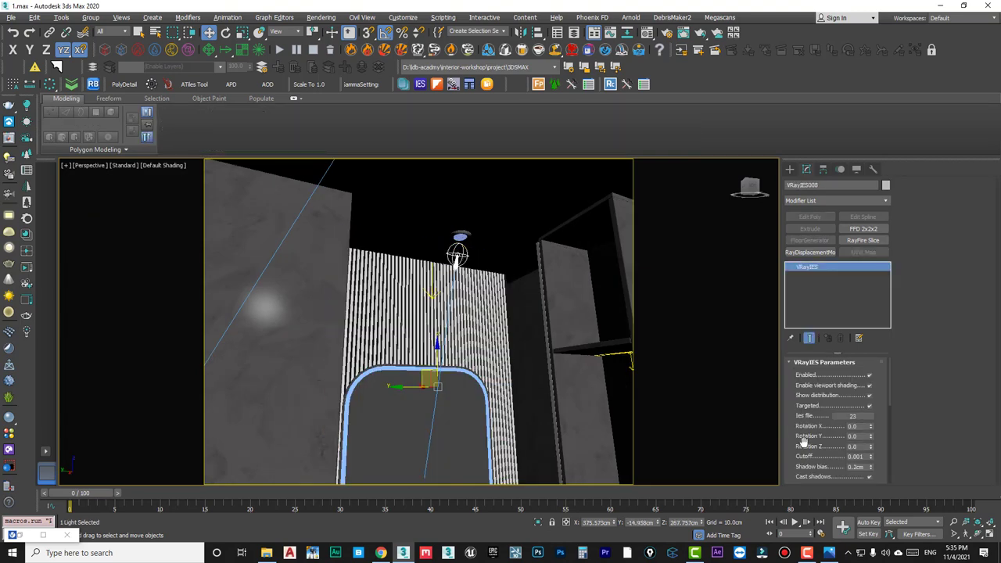
scroll(803, 443, down, 3)
scroll(813, 443, down, 3)
scroll(825, 443, down, 3)
scroll(836, 443, down, 3)
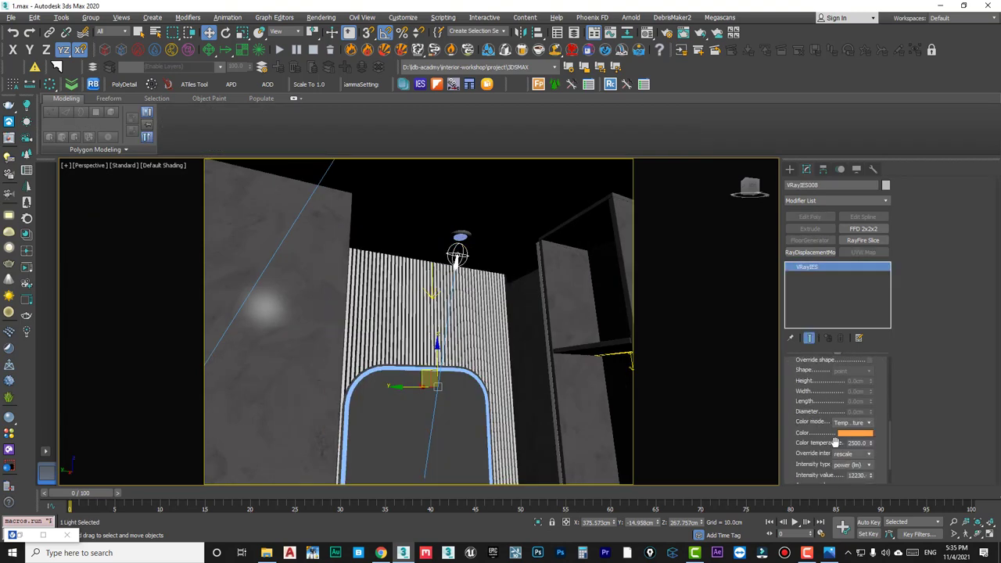
Select the plane light over the striped wall, then browse to the next reference render in Photos.
alt+middle_drag(502, 319, 424, 335)
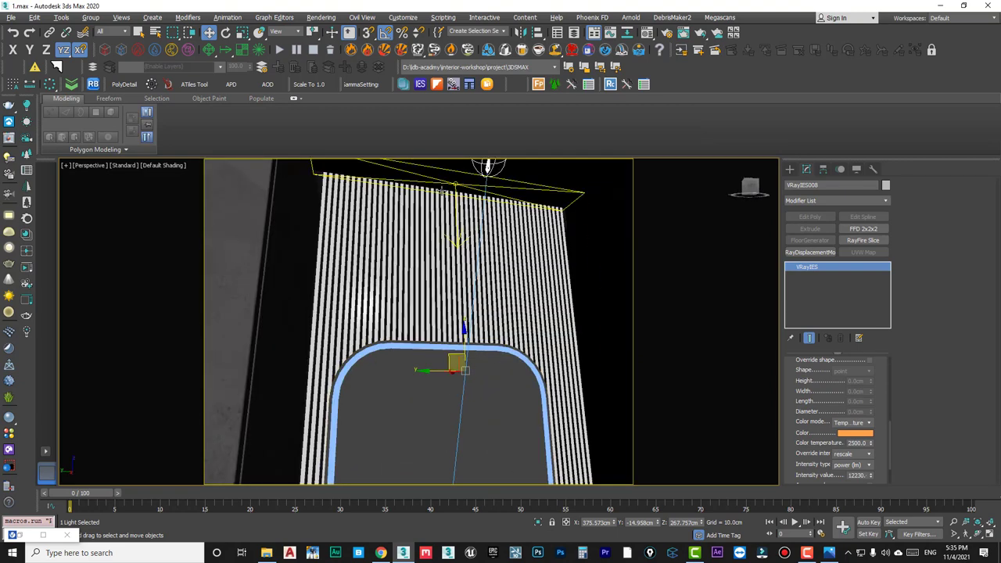
click(443, 192)
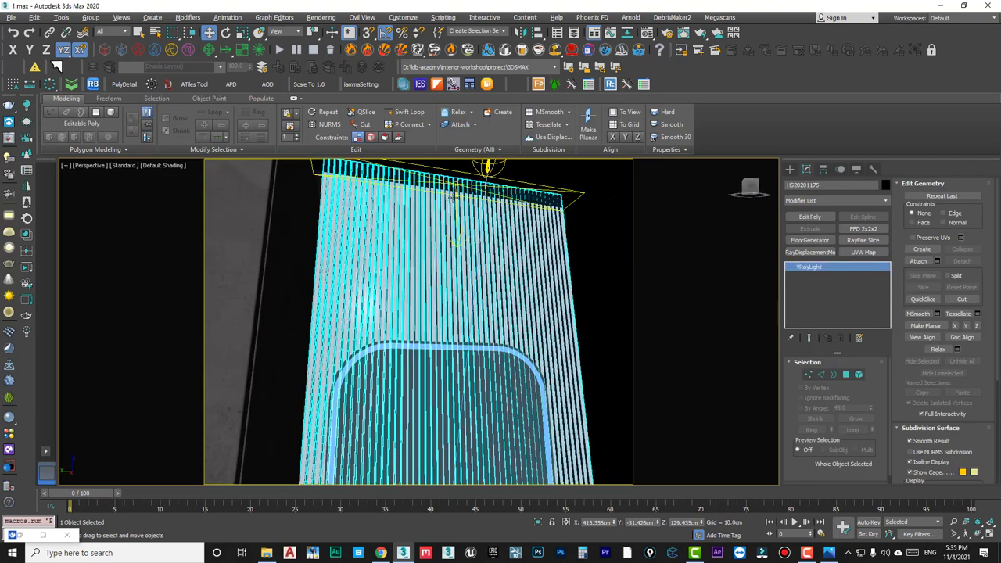
click(451, 191)
alt+middle_drag(450, 192, 462, 181)
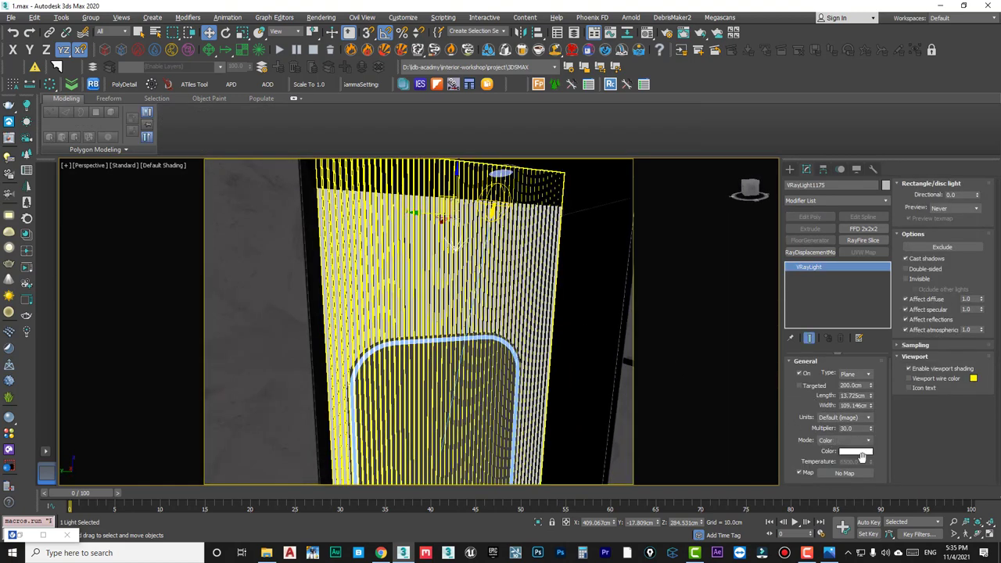
click(829, 553)
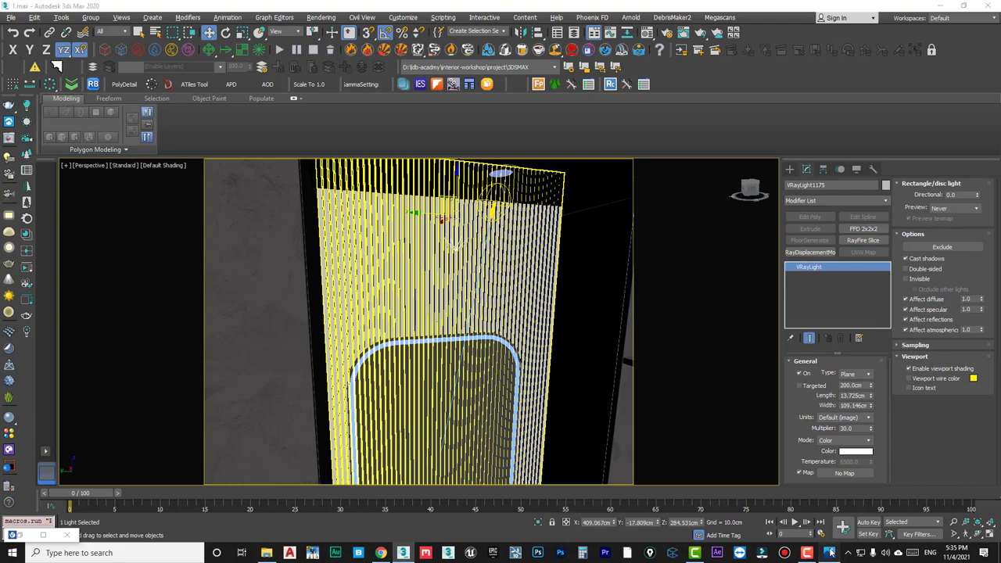
key(Right)
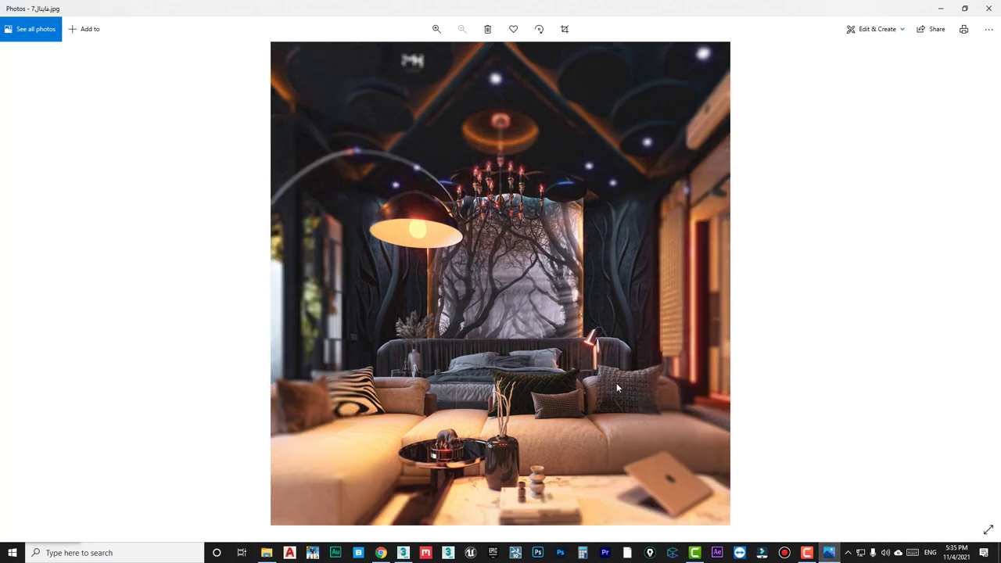
Advance to reference image 7, the glass-block dressing area, then minimize Photos.
key(Right)
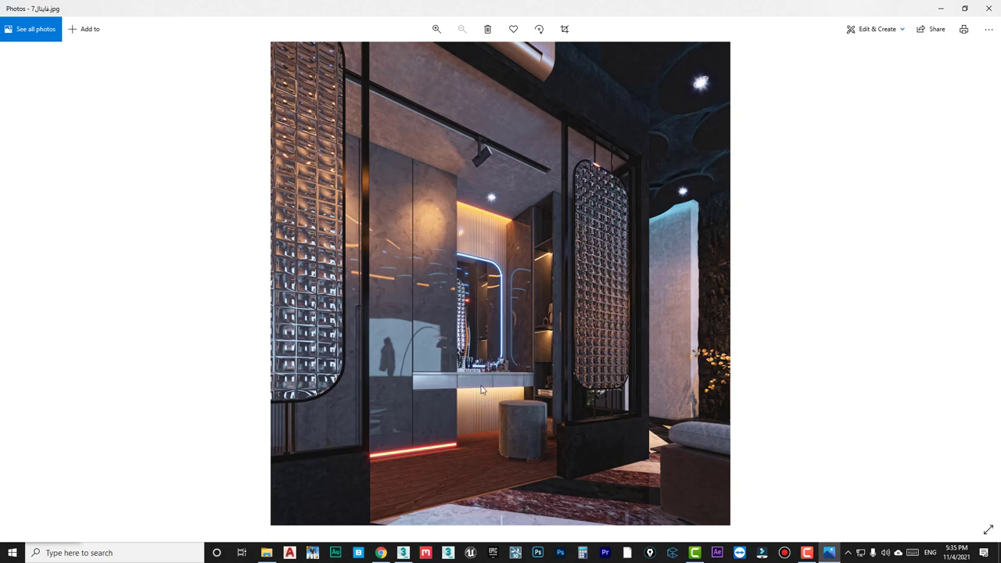
click(941, 8)
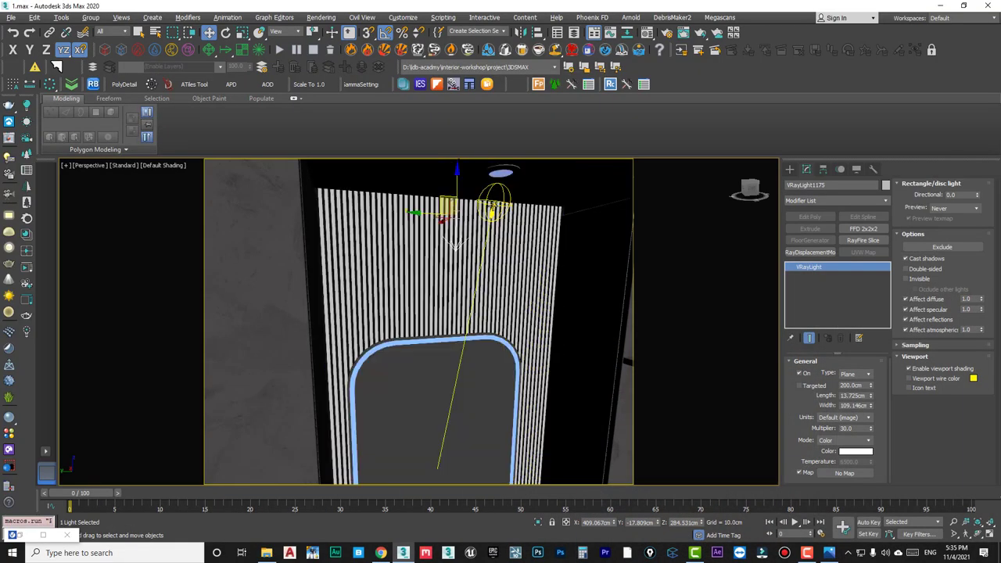
Set the IES spot VRayIES008 at the mirror top to a colour temperature of 12000 K.
click(452, 370)
scroll(823, 429, down, 5)
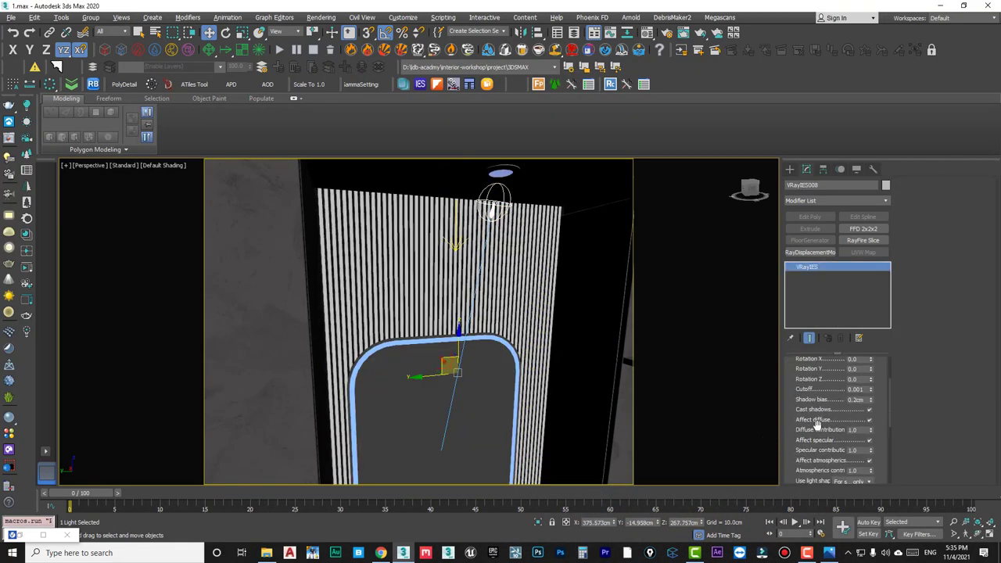
scroll(830, 430, down, 3)
text(12000)
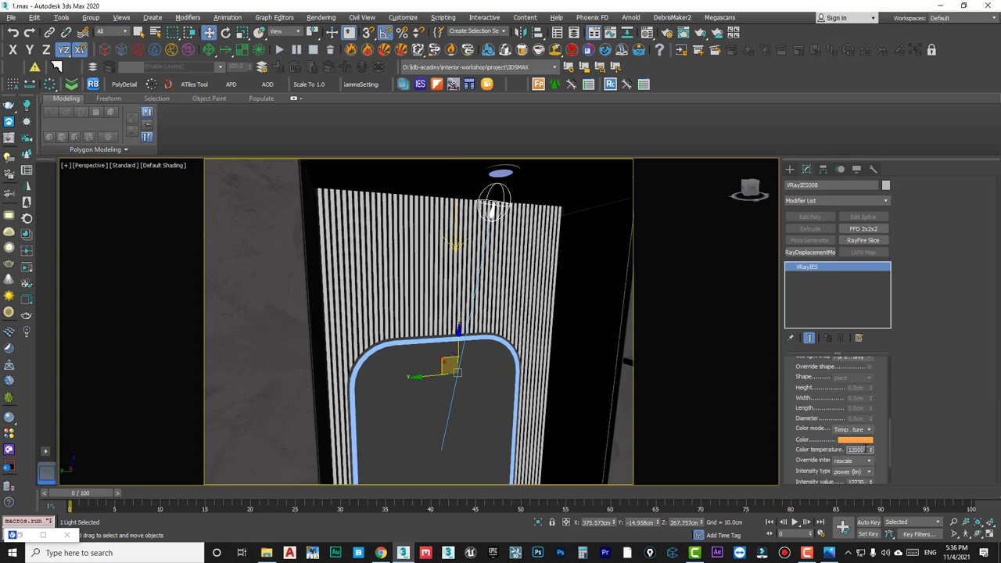
key(Return)
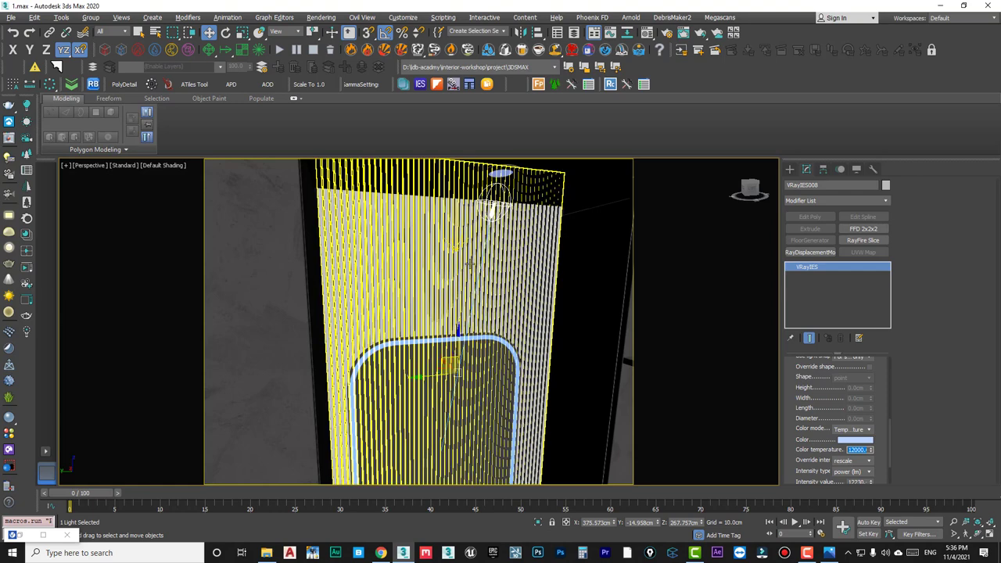
Switch plane light VRayLight1175 to Temperature mode at 2500 K and set its multiplier to 300.
click(457, 237)
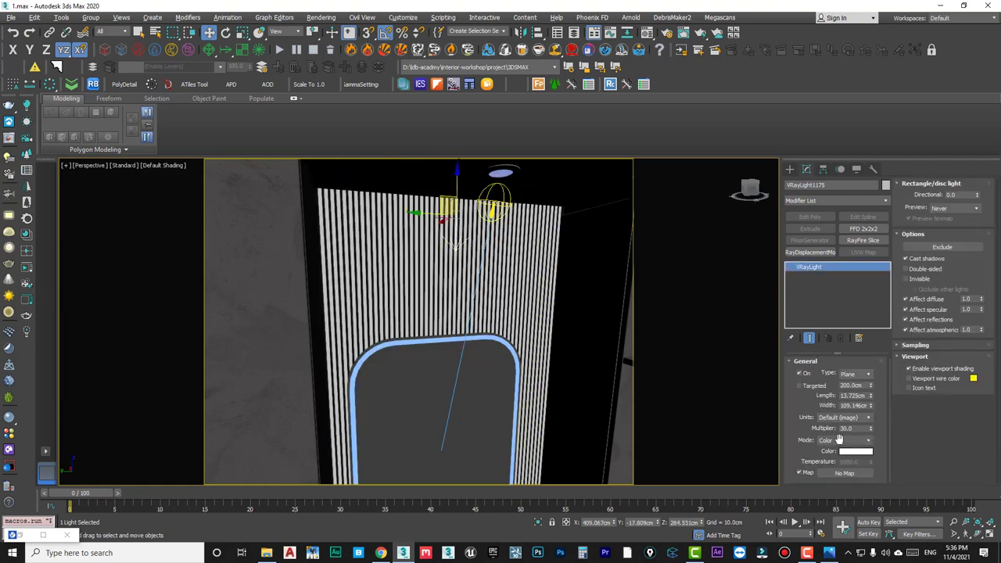
click(845, 440)
click(846, 460)
key(Return)
double_click(856, 429)
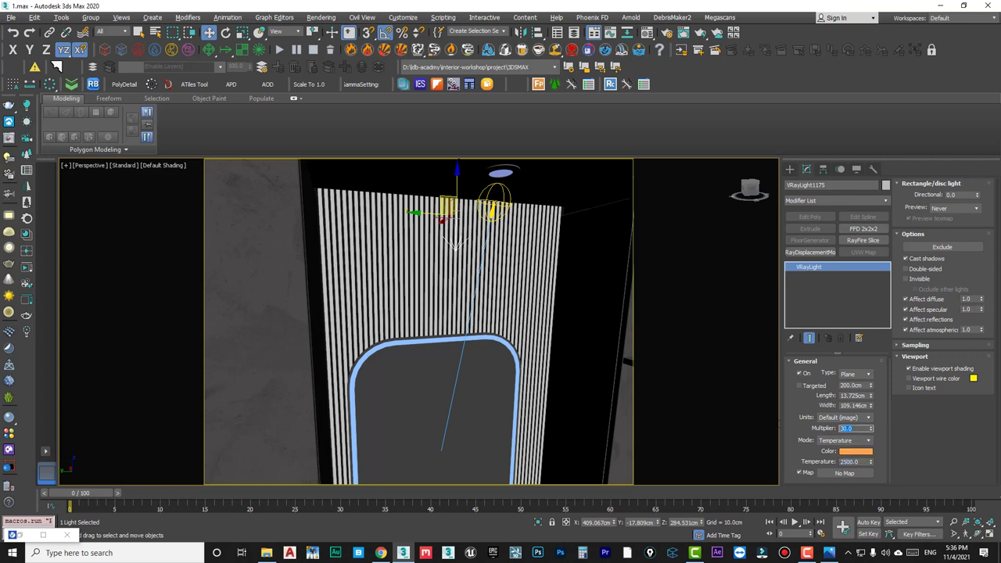
text(1)
Switch the under-vanity light VRayLight1176 to 2500 K temperature mode and make it Invisible.
mouse_move(483, 323)
alt+middle_down()
mouse_move(487, 397)
mouse_move(496, 270)
mouse_move(496, 313)
mouse_move(473, 319)
alt+middle_up()
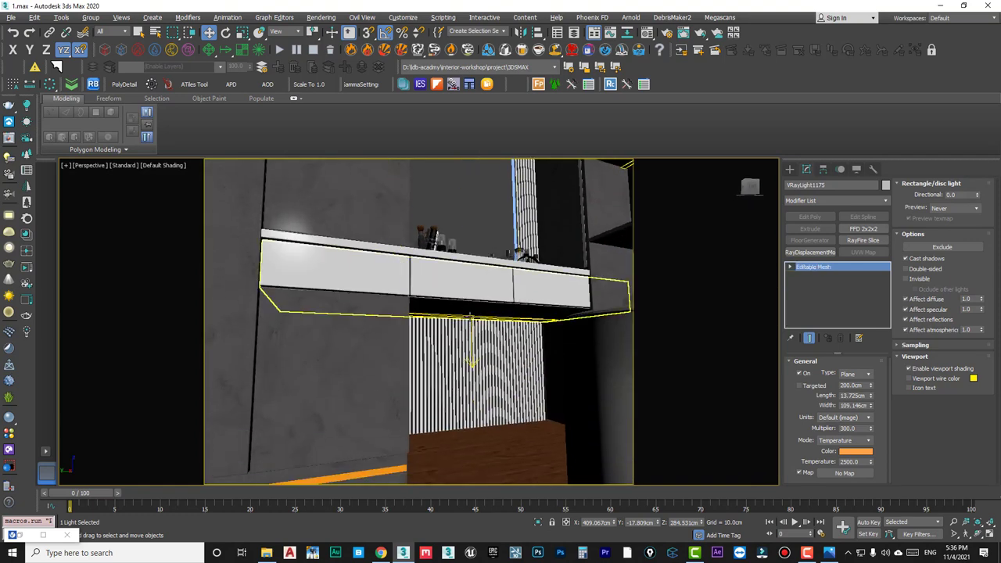
click(473, 319)
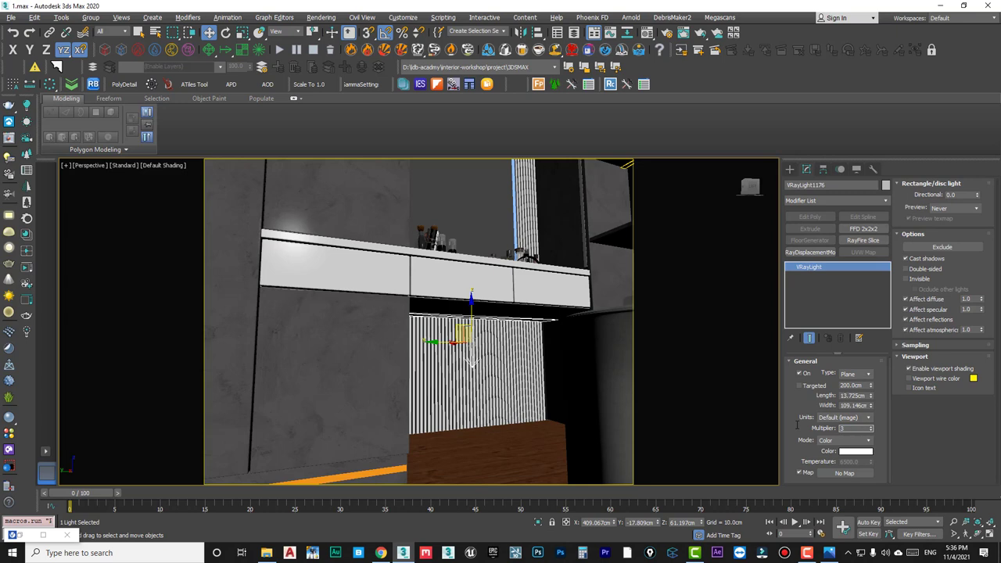
click(830, 441)
click(853, 461)
text(2500)
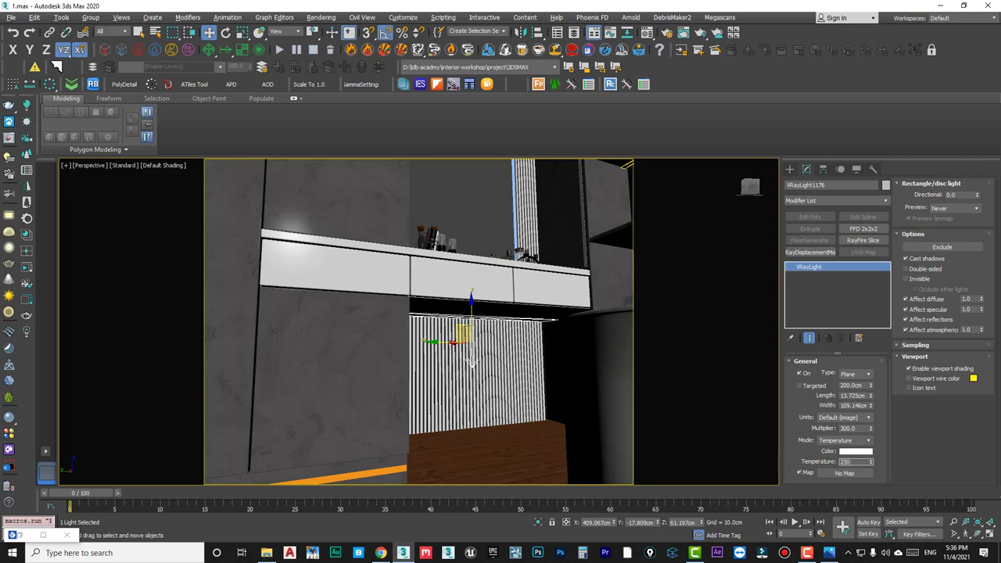
click(907, 279)
Select the striped-wall plane light VRayLight1175 and make it Invisible too.
scroll(566, 407, up, 5)
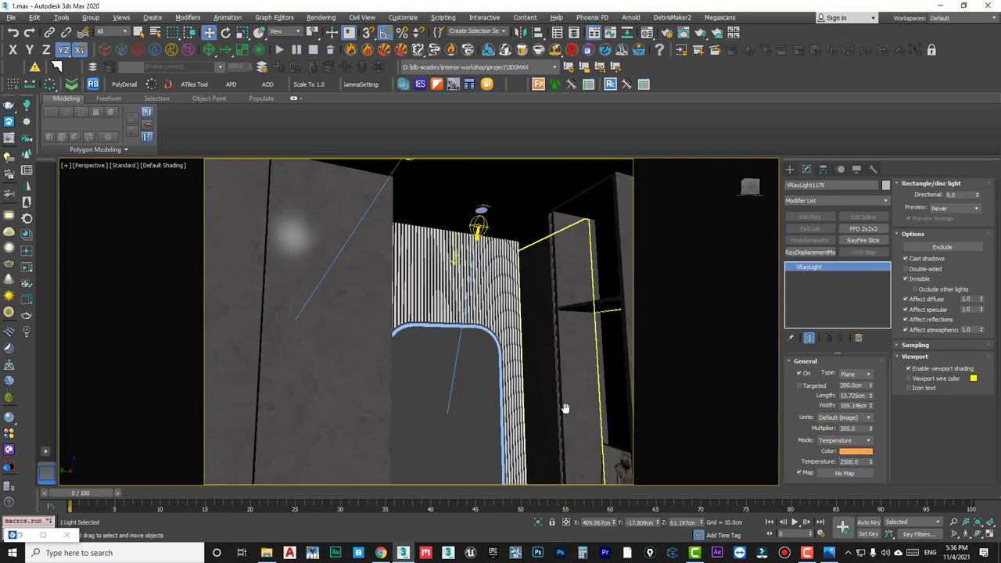
click(456, 243)
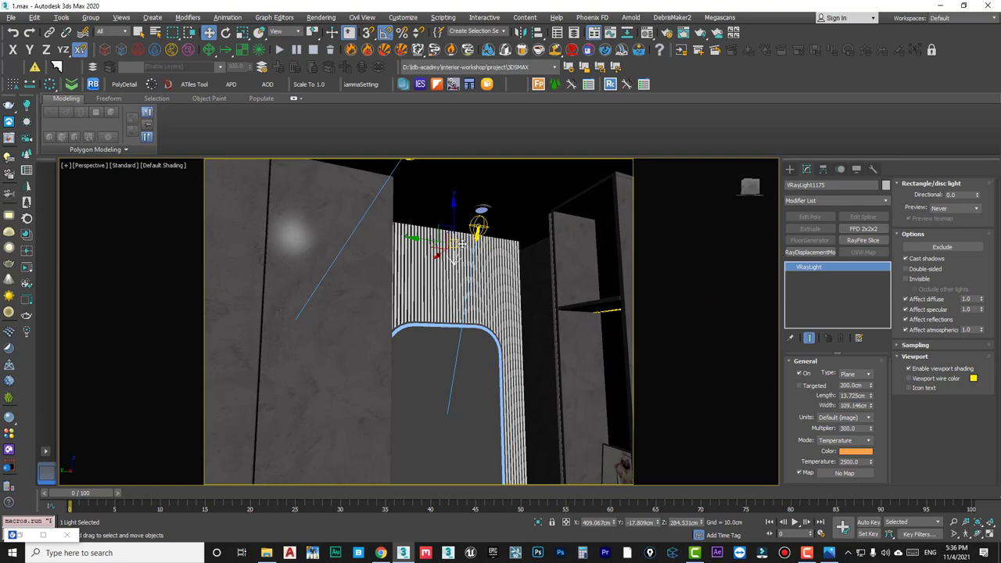
click(906, 280)
Orbit around the right panel and shelf, selecting the tall panel's light strip and the shelf light.
key(c)
click(551, 184)
mouse_move(563, 298)
alt+middle_down()
mouse_move(613, 319)
mouse_move(497, 373)
mouse_move(595, 368)
alt+middle_up()
click(614, 315)
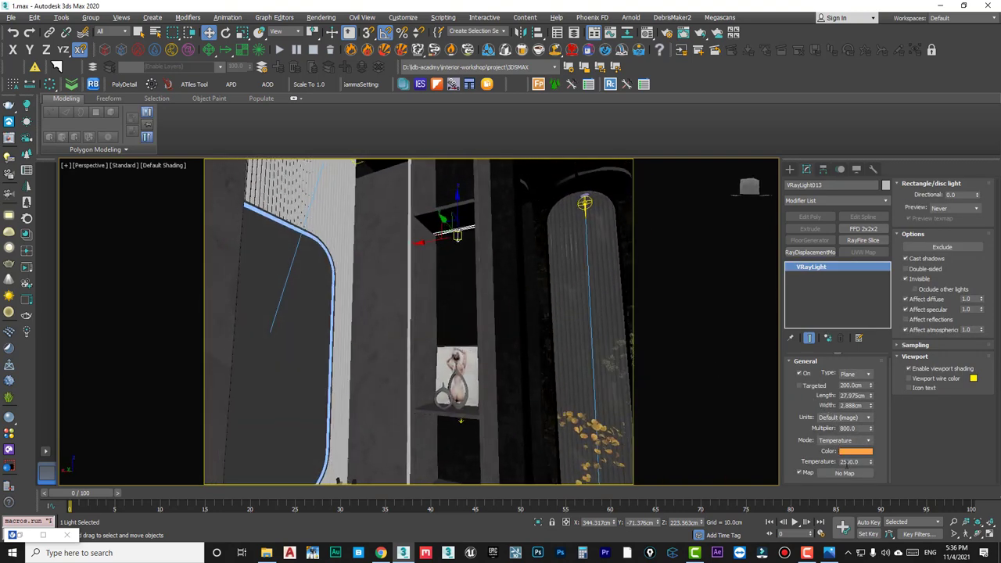
alt+middle_drag(501, 297, 448, 281)
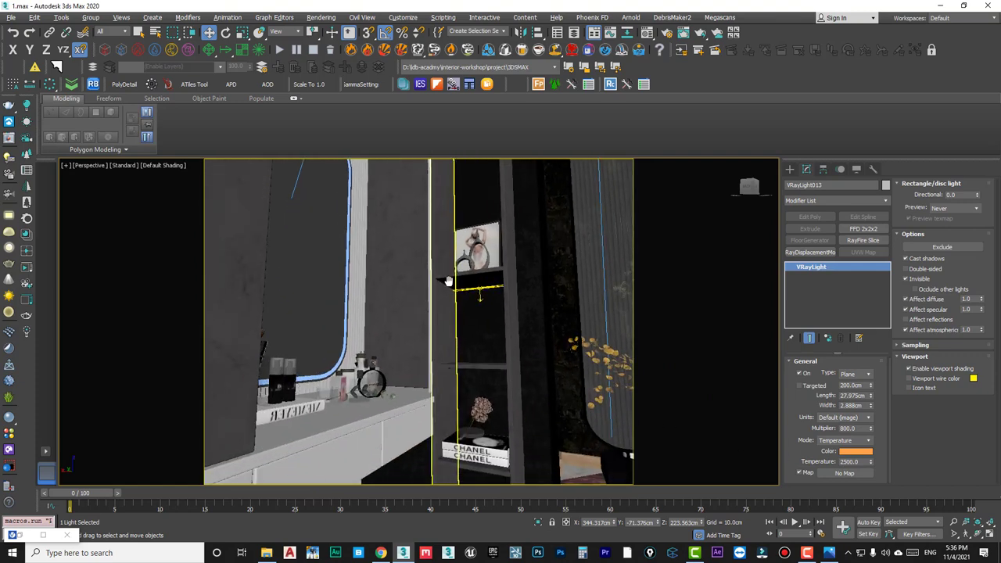
click(481, 293)
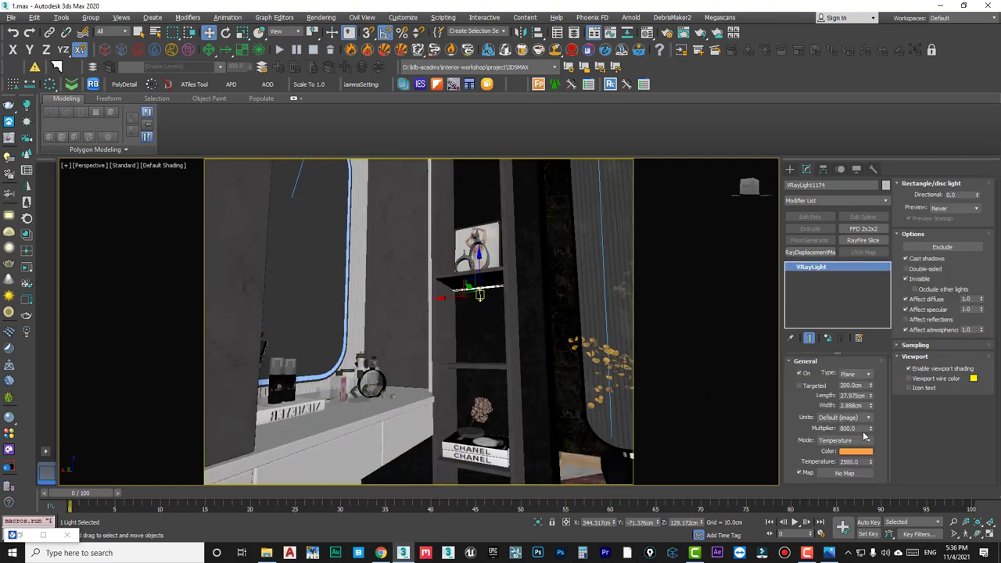
mouse_move(532, 345)
middle_down()
mouse_move(522, 258)
mouse_move(532, 363)
mouse_move(496, 227)
middle_up()
Switch the viewport to look through camera VRayCam007.
key(c)
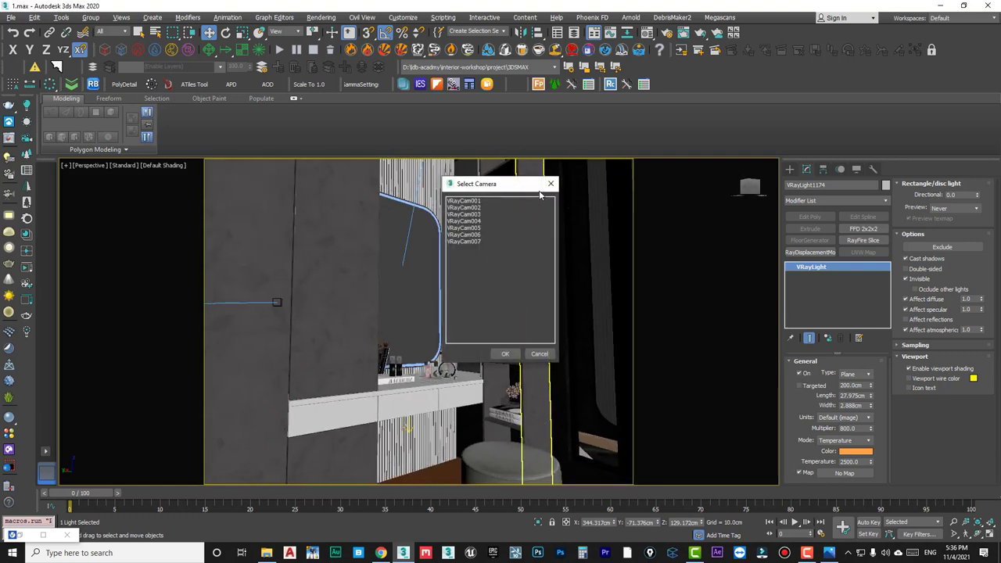
key(Escape)
key(c)
key(Return)
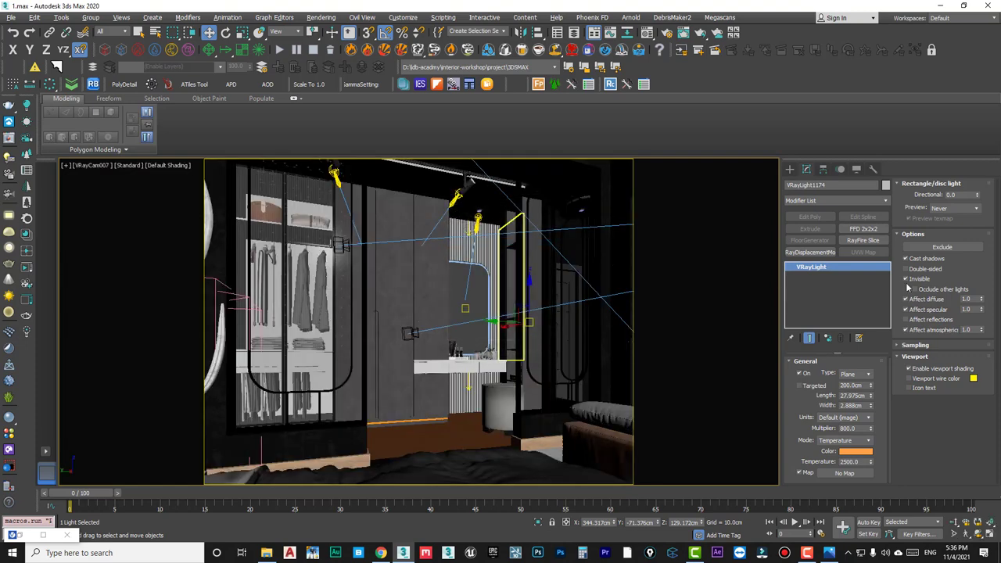
Apply Guess vert tilt to VRayCam007, render it, and bring up the glass-block reference.
click(90, 166)
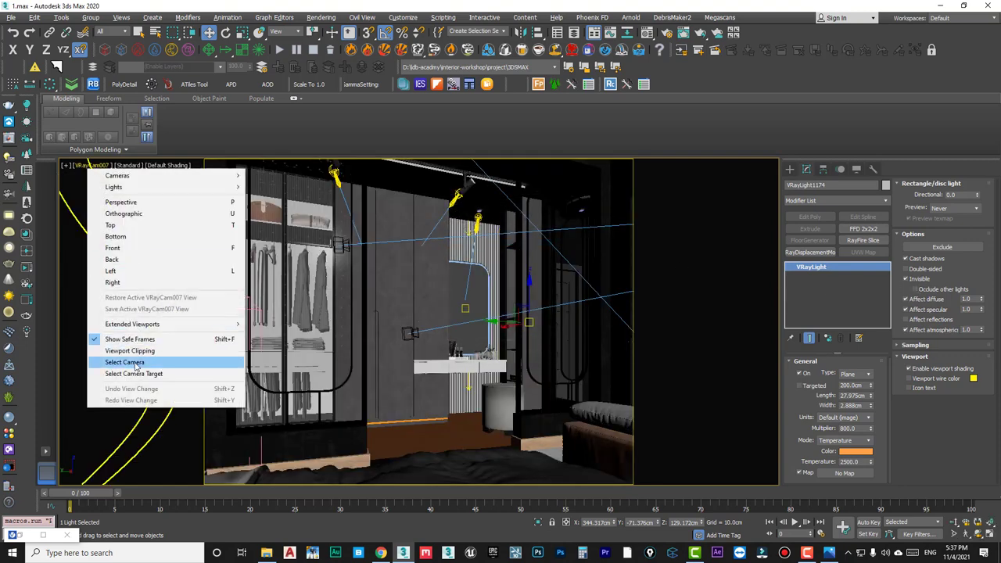
click(138, 363)
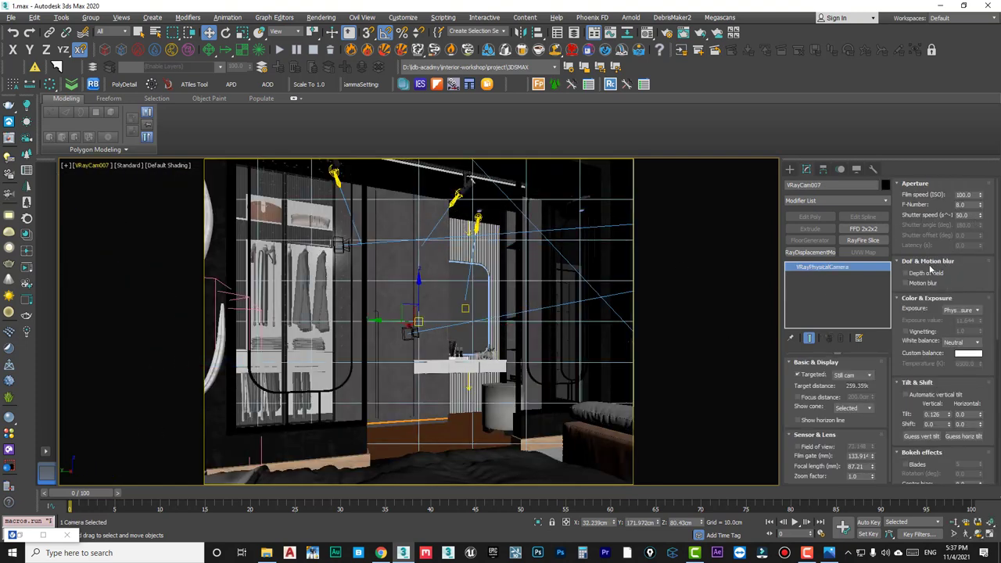
click(925, 437)
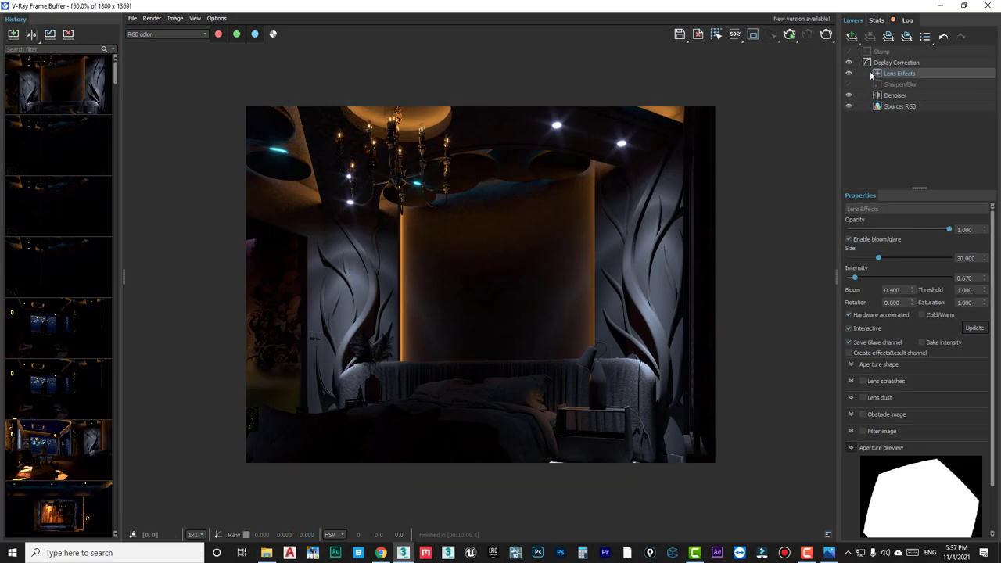
click(827, 36)
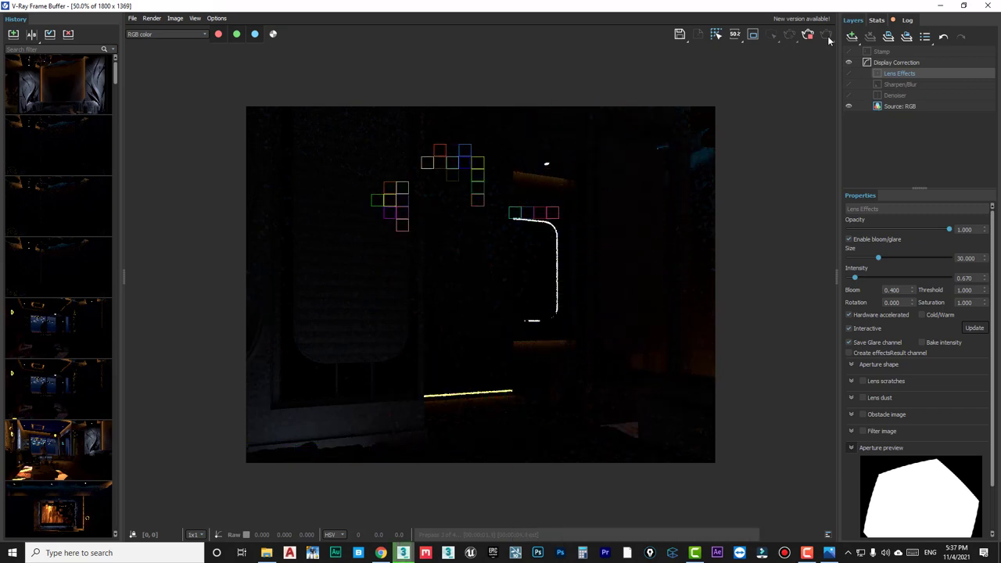
click(830, 553)
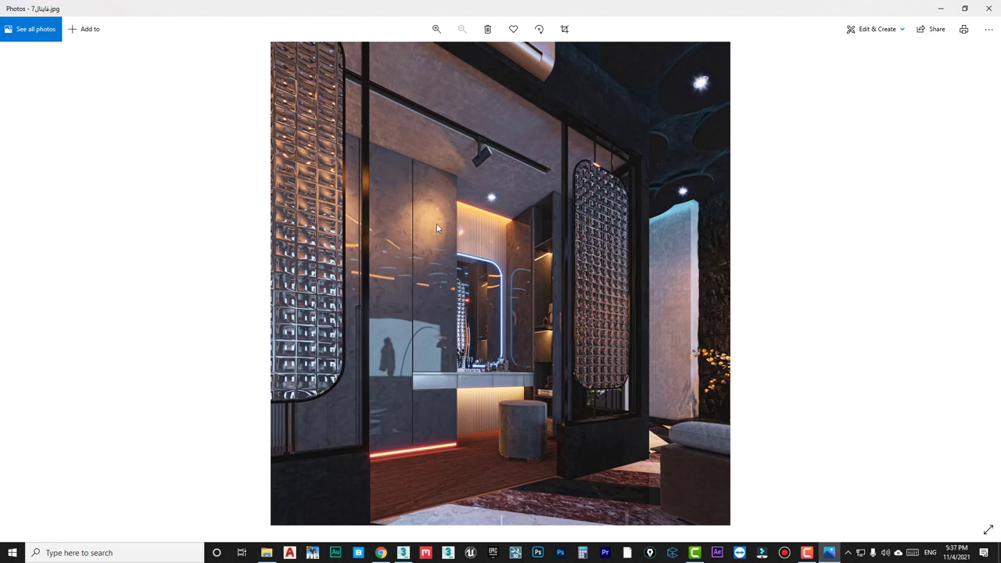
Back in the frame buffer, zoom around the lit slats and mirror, then stop the render.
click(941, 8)
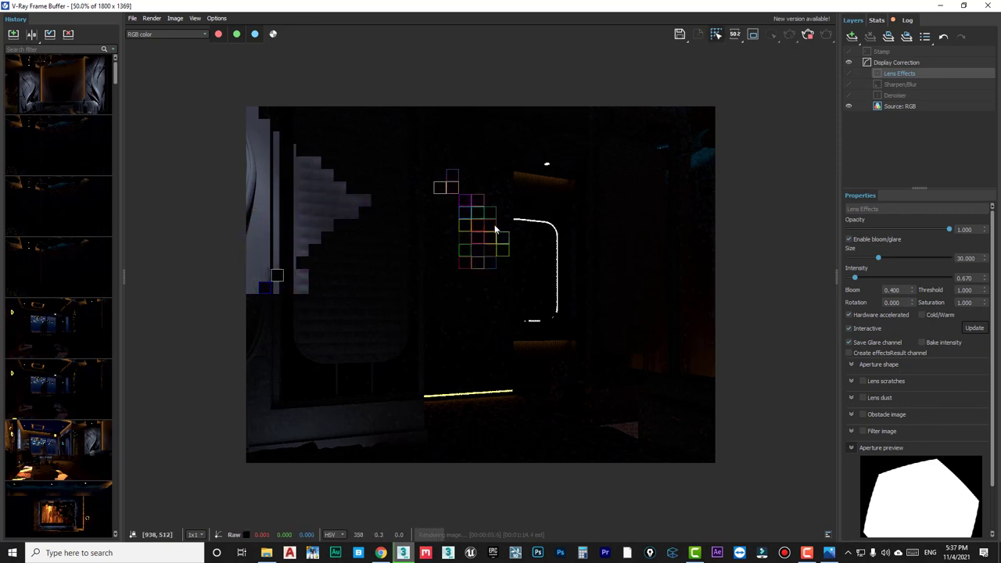
scroll(476, 190, up, 2)
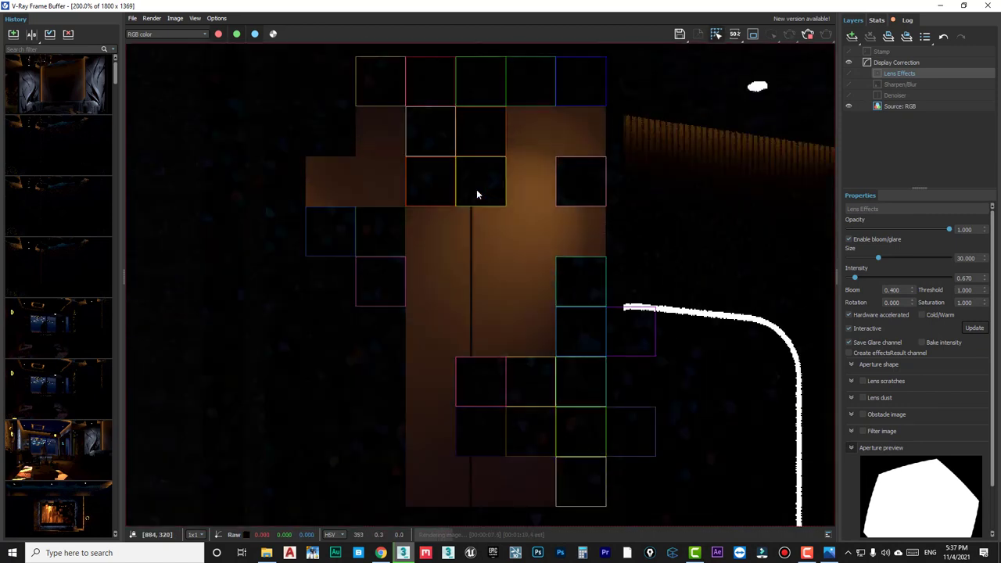
scroll(509, 181, down, 1)
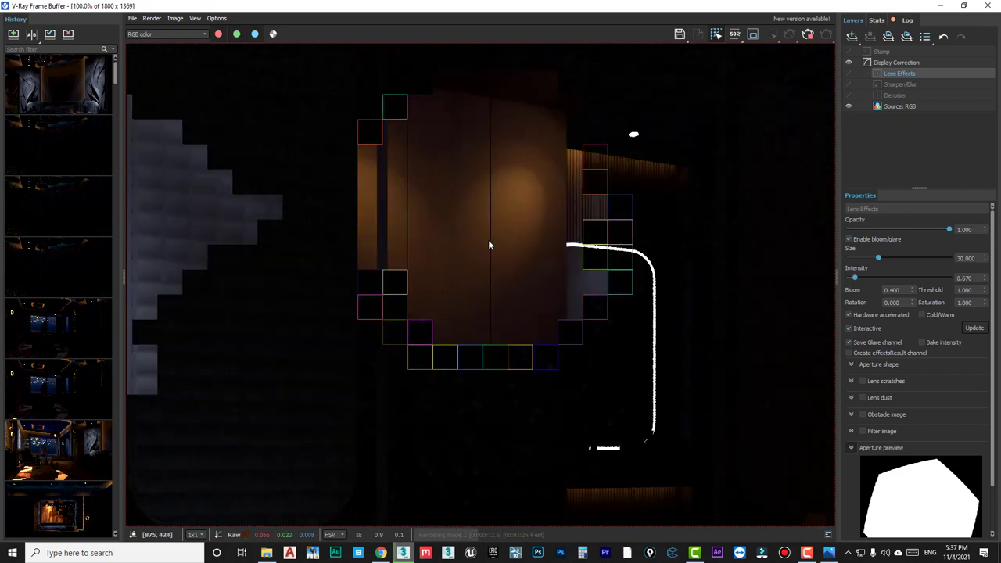
scroll(616, 245, up, 1)
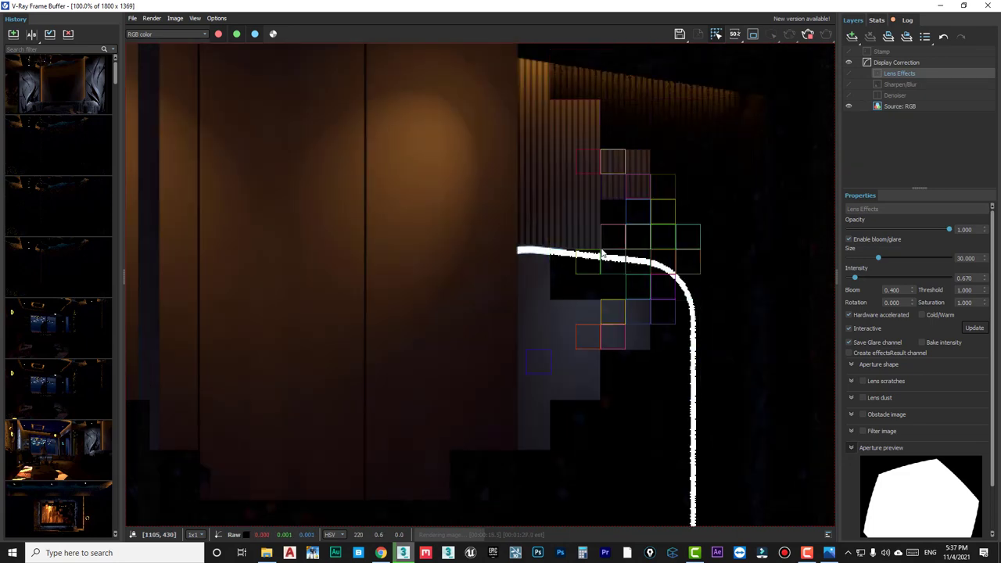
scroll(603, 161, down, 1)
scroll(603, 159, up, 1)
scroll(603, 153, up, 1)
scroll(569, 208, down, 1)
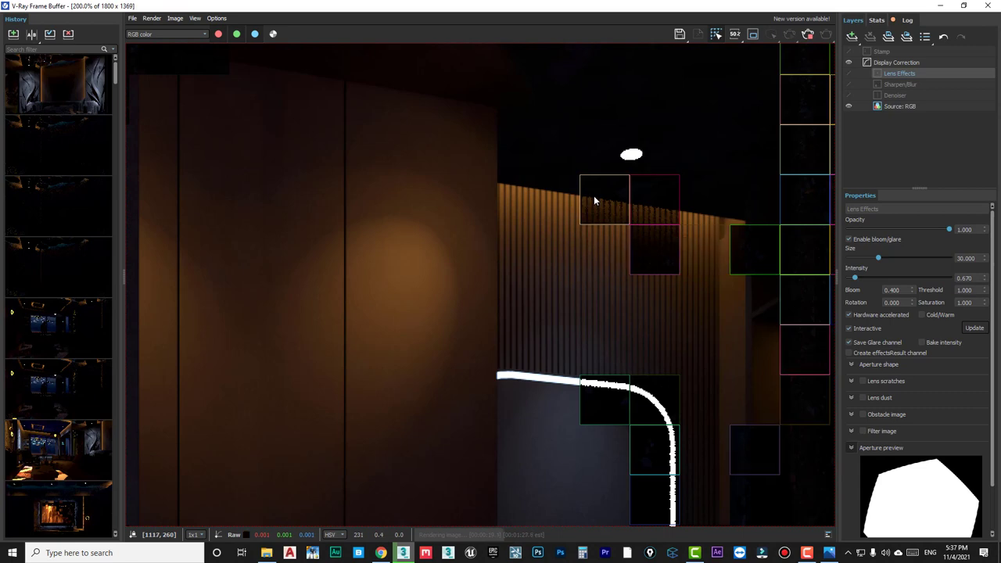
scroll(595, 201, down, 1)
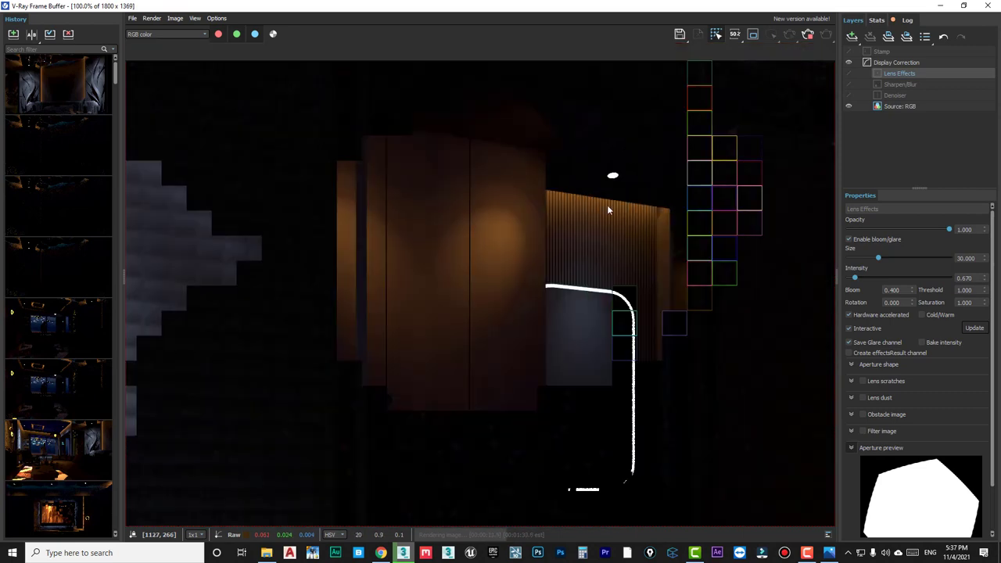
scroll(662, 209, up, 3)
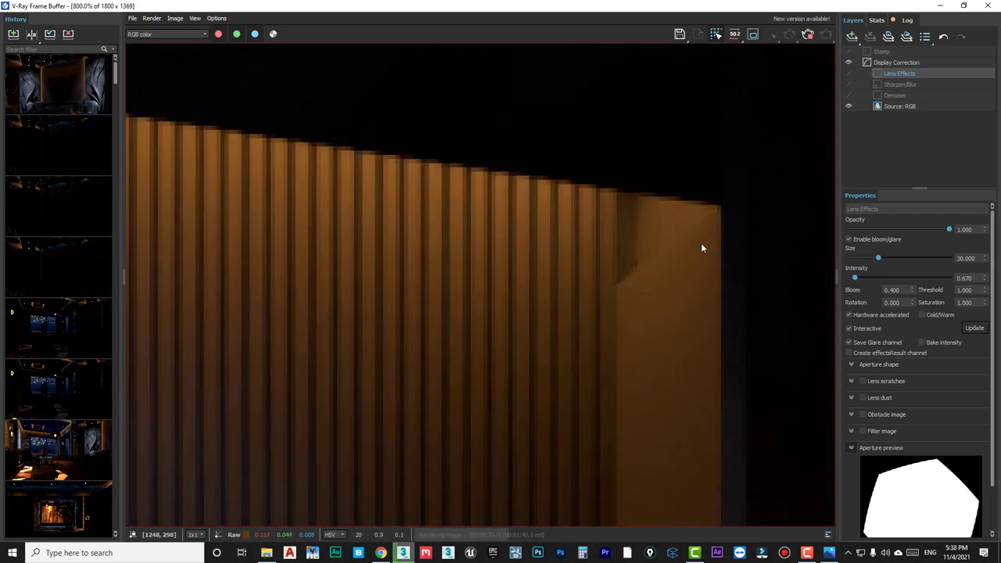
scroll(649, 228, down, 1)
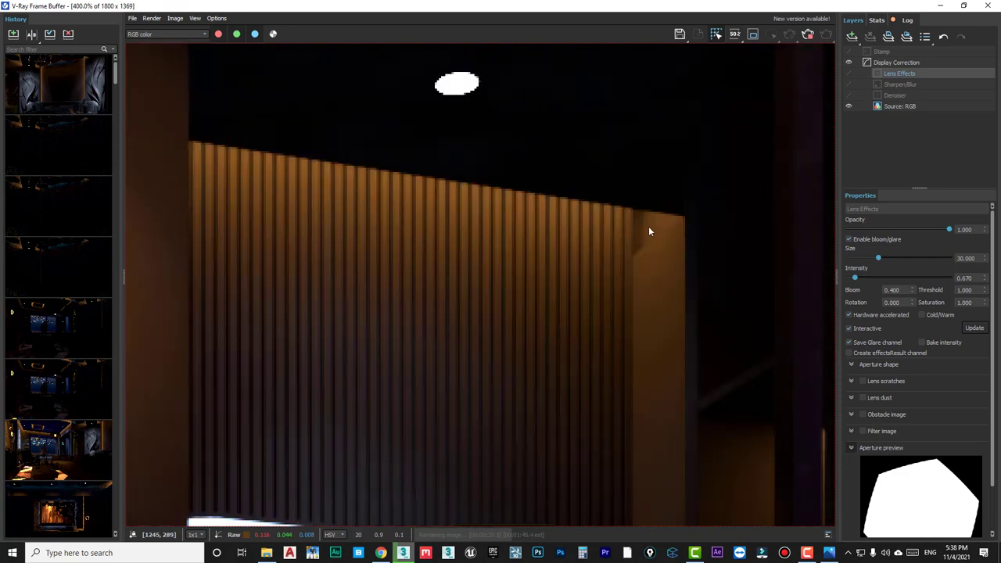
scroll(649, 228, down, 1)
scroll(649, 231, down, 1)
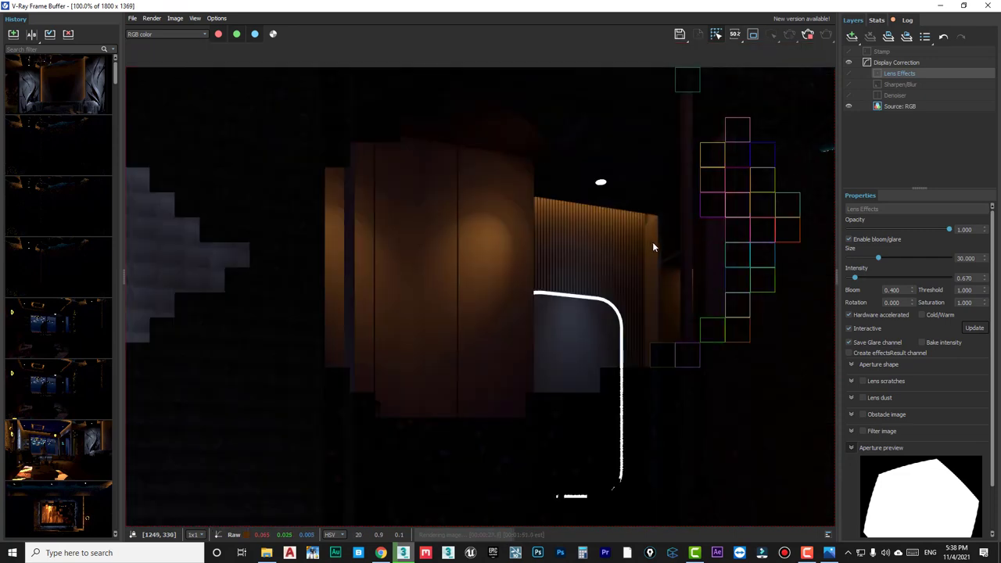
scroll(673, 277, down, 1)
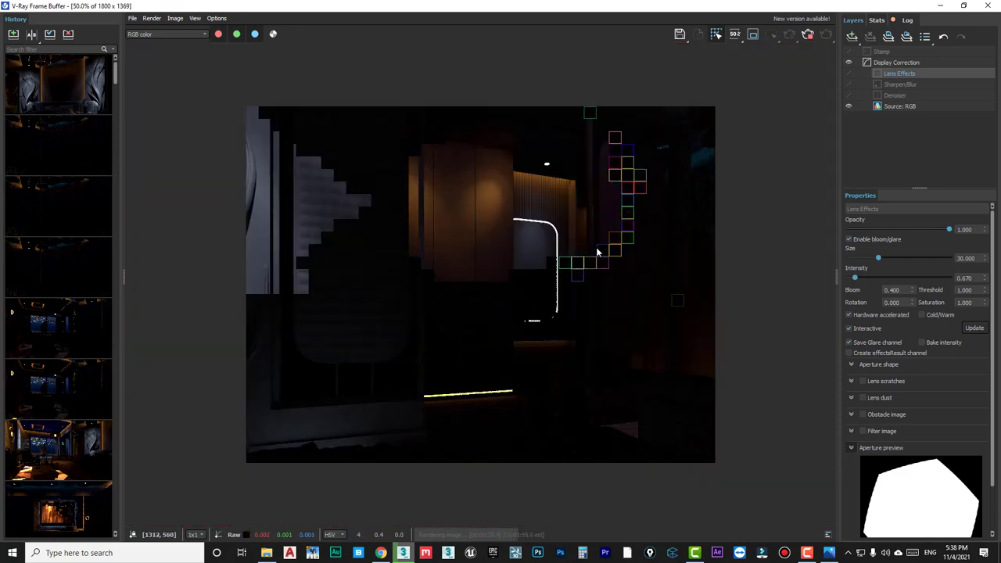
scroll(583, 247, up, 1)
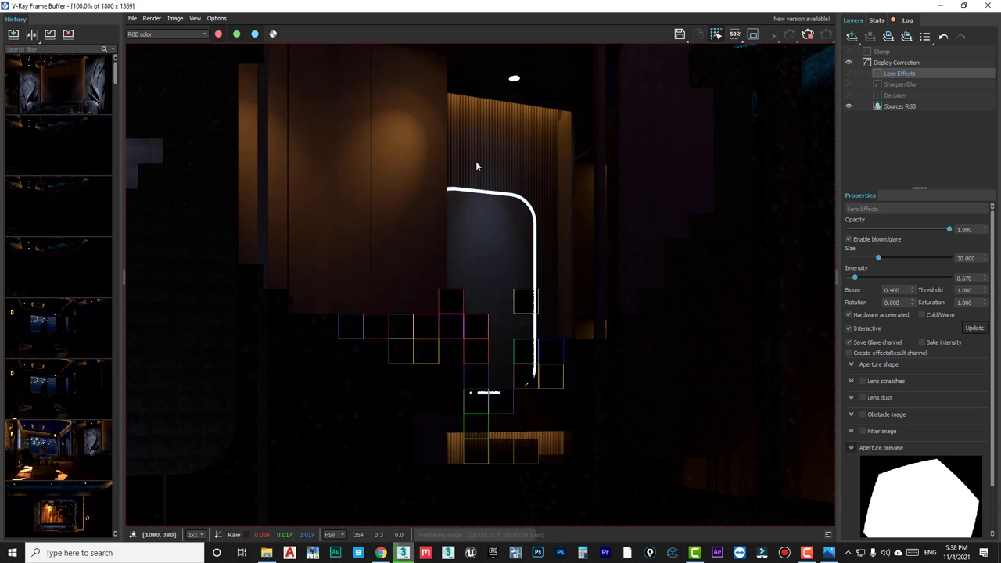
scroll(460, 161, up, 1)
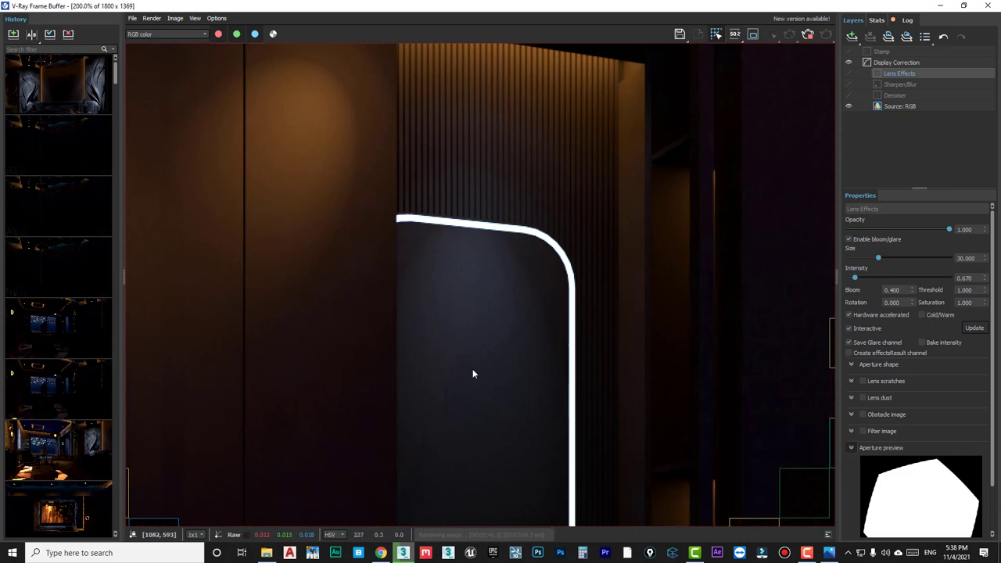
scroll(497, 217, down, 3)
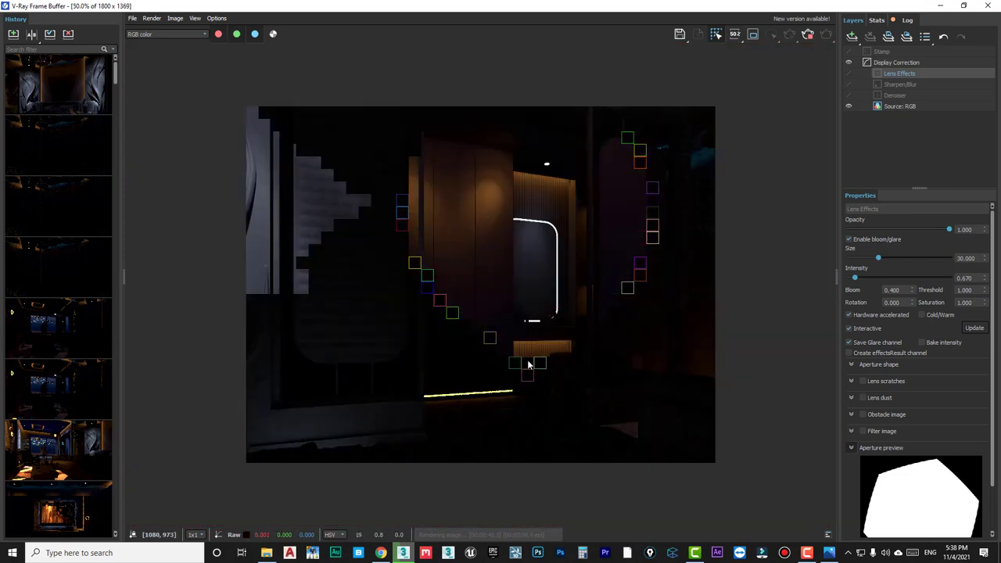
scroll(520, 321, up, 3)
scroll(517, 308, down, 1)
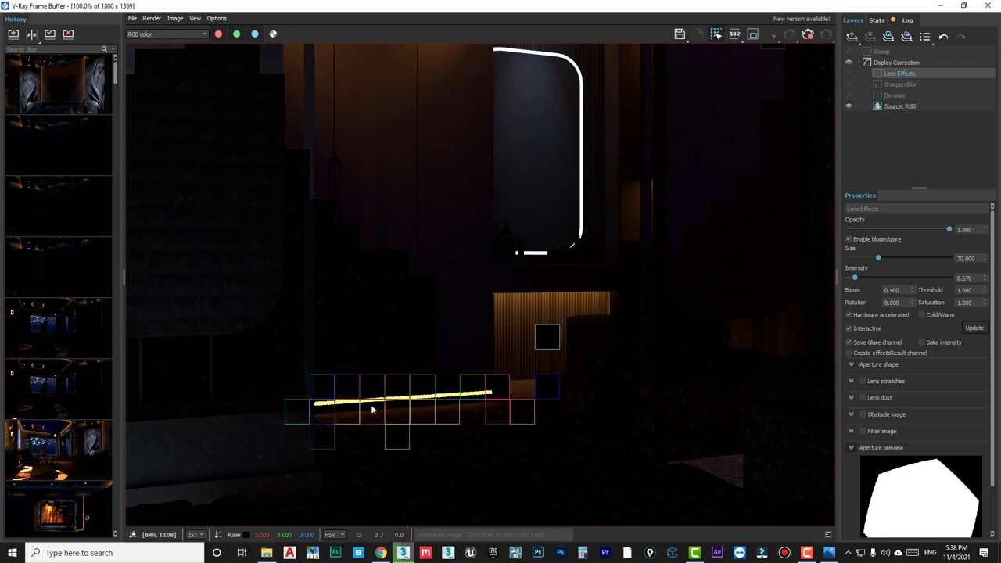
scroll(515, 351, down, 1)
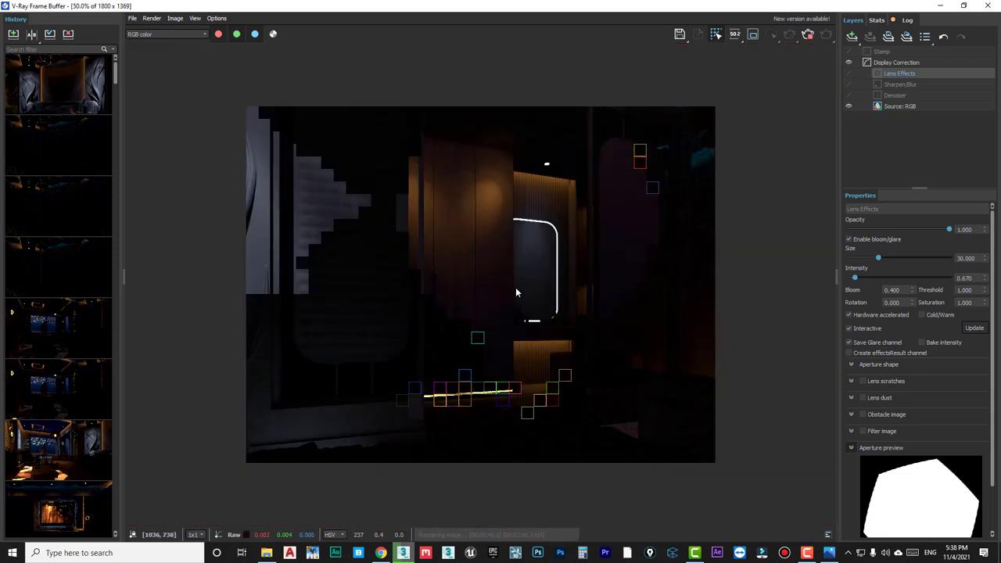
click(809, 36)
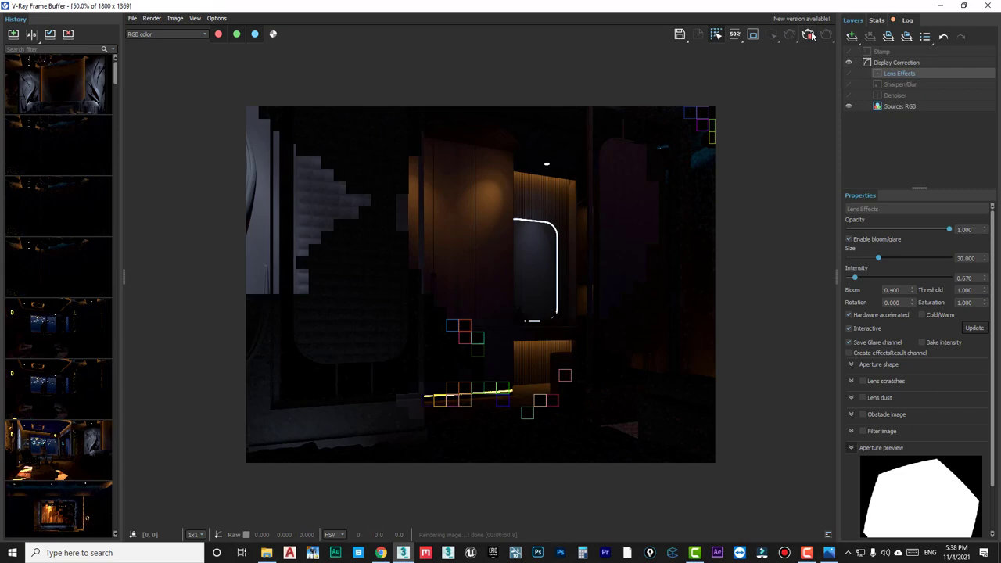
Back in the scene, select VRayIES008's target, briefly isolate it, and orbit to the mirror wall.
click(941, 6)
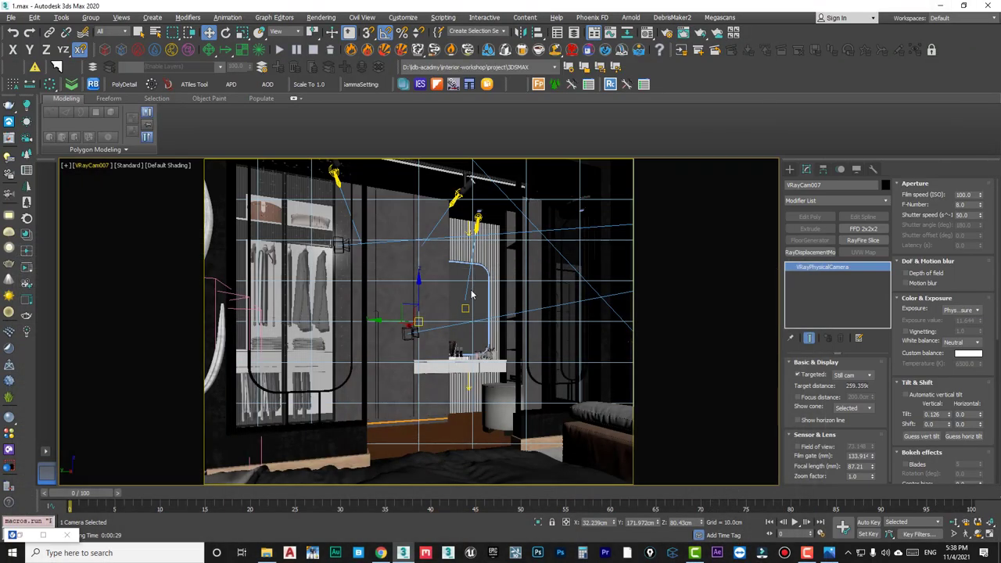
click(463, 305)
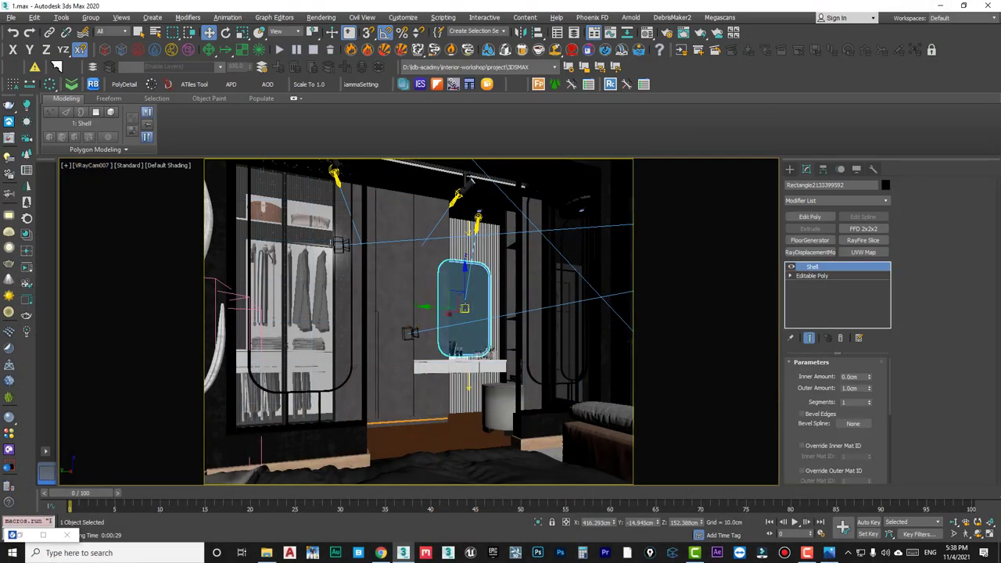
click(465, 308)
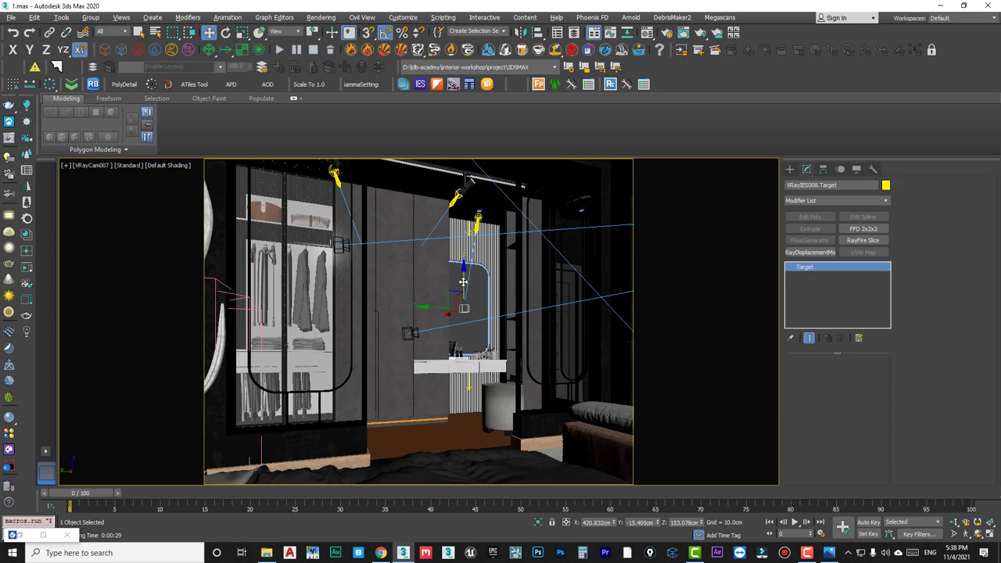
key(alt+q)
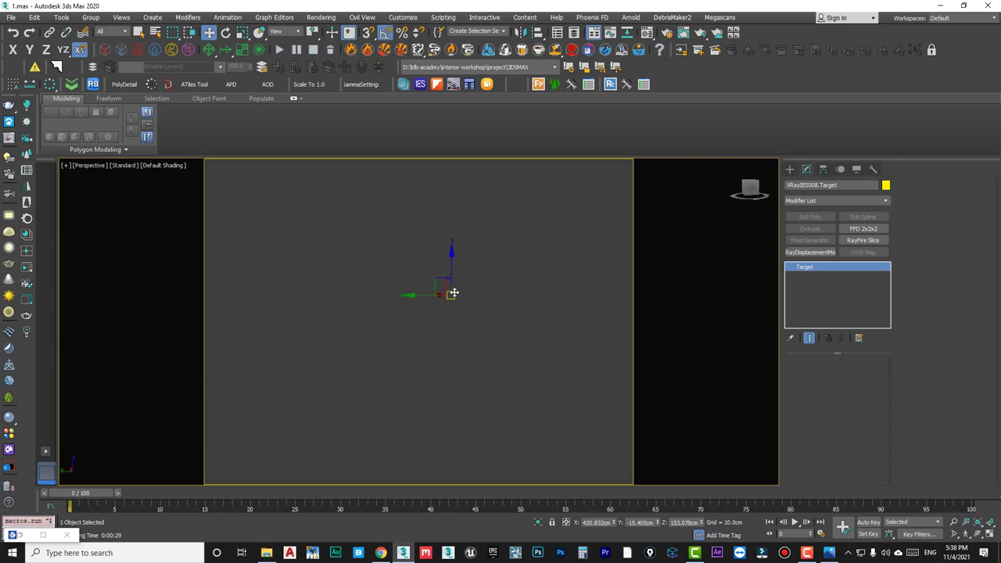
key(alt+q)
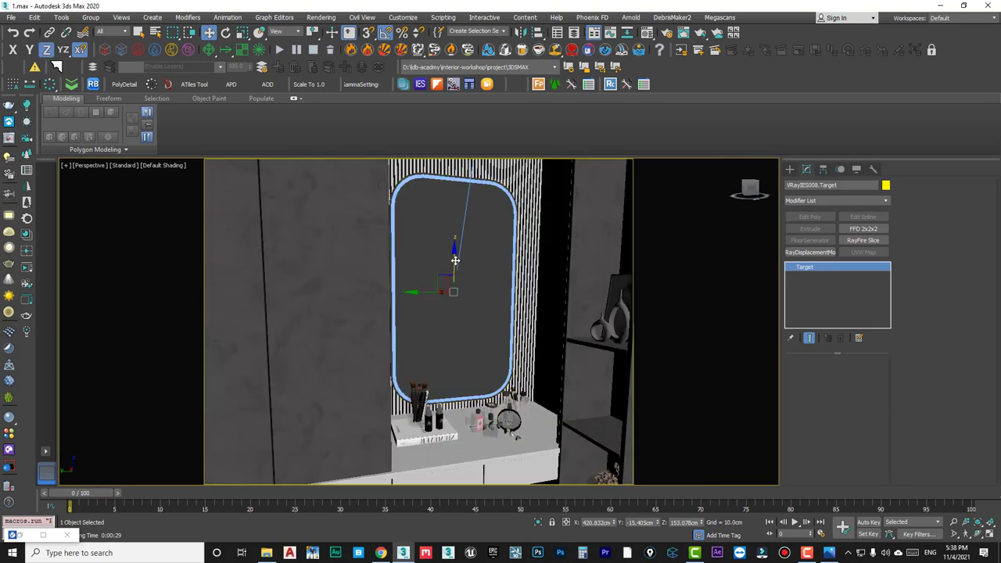
alt+middle_drag(455, 259, 432, 305)
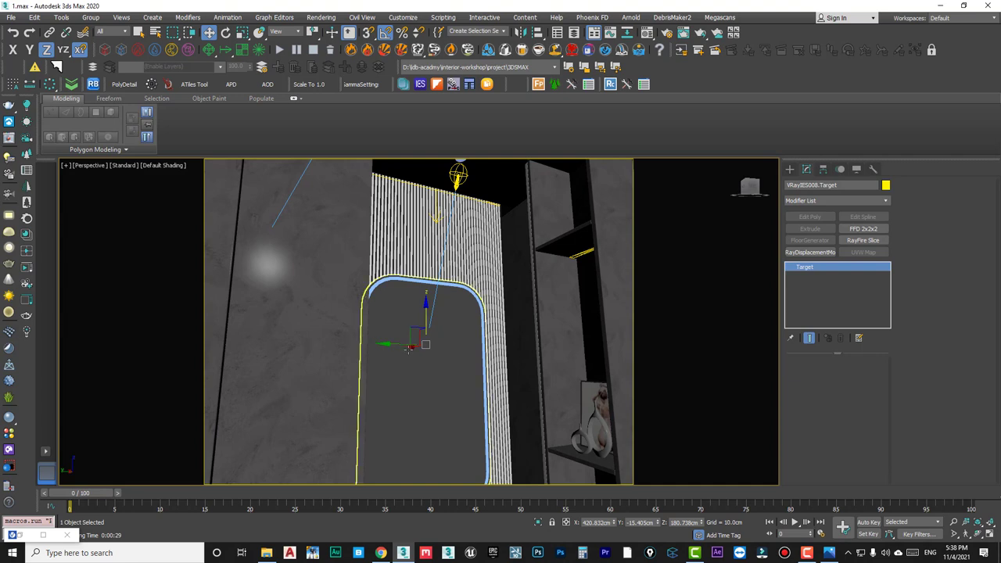
Nudge the target slightly along X, then select VRayIES008 and scroll through its parameters.
drag(409, 349, 410, 346)
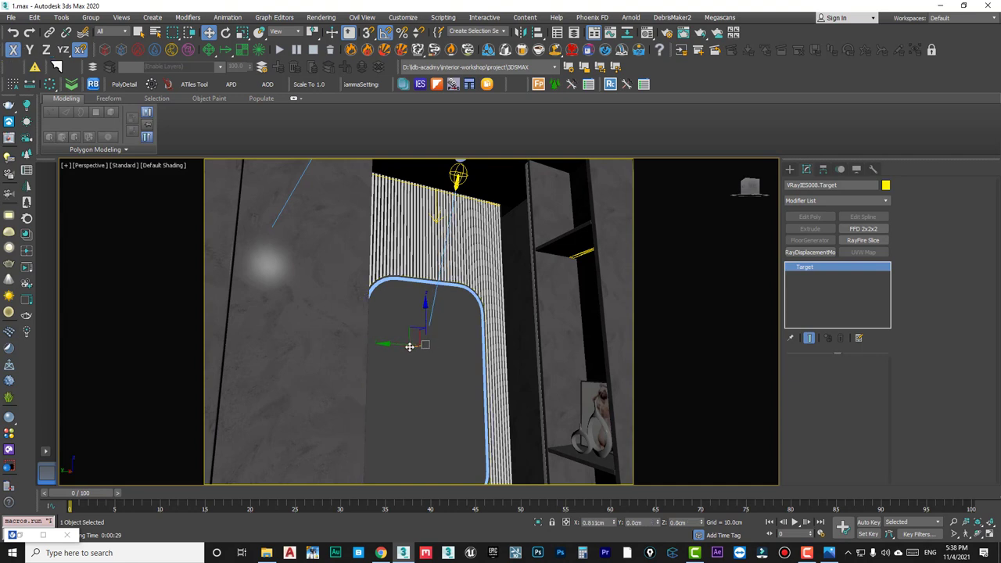
click(458, 176)
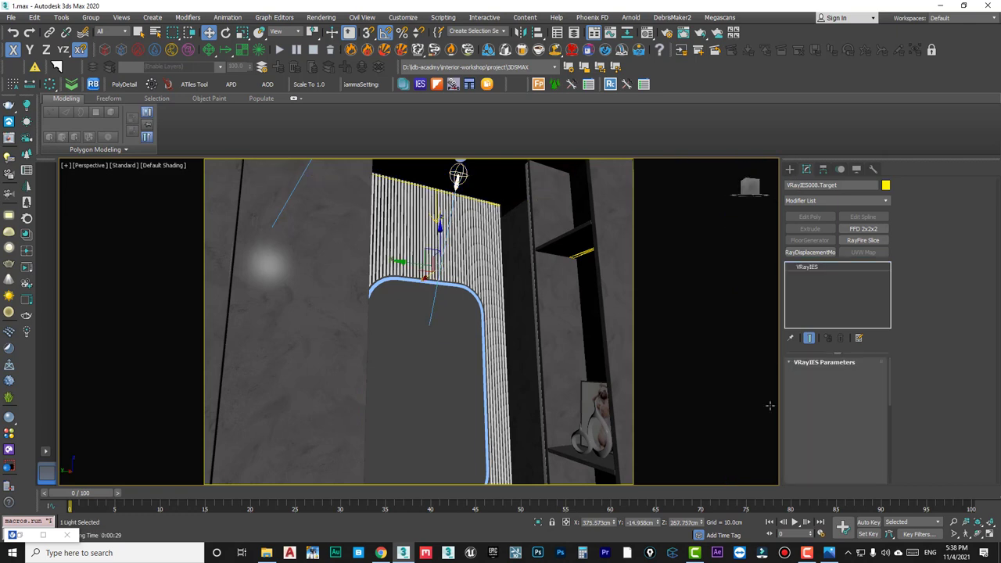
scroll(823, 391, down, 3)
scroll(822, 360, down, 3)
scroll(822, 390, down, 3)
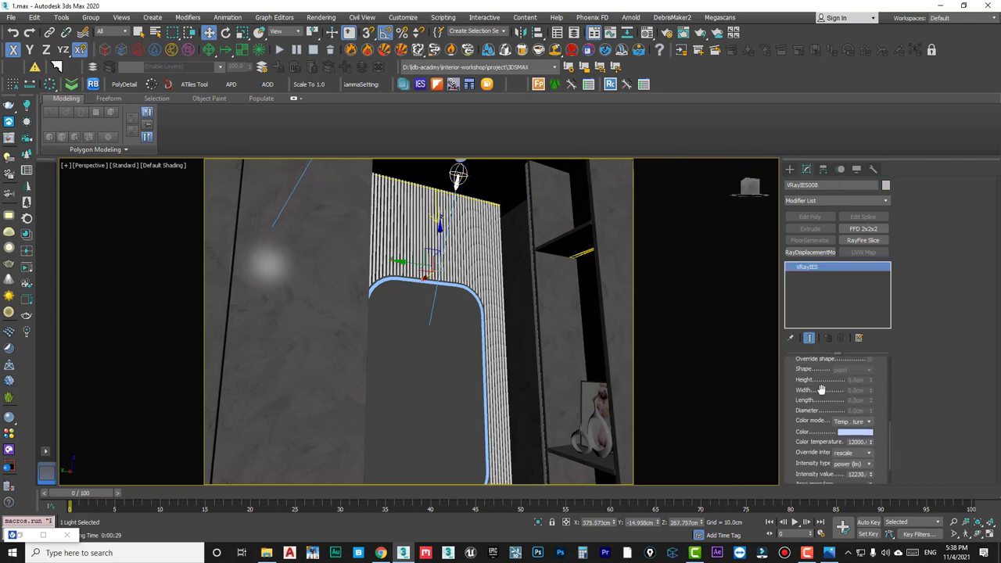
scroll(797, 455, down, 2)
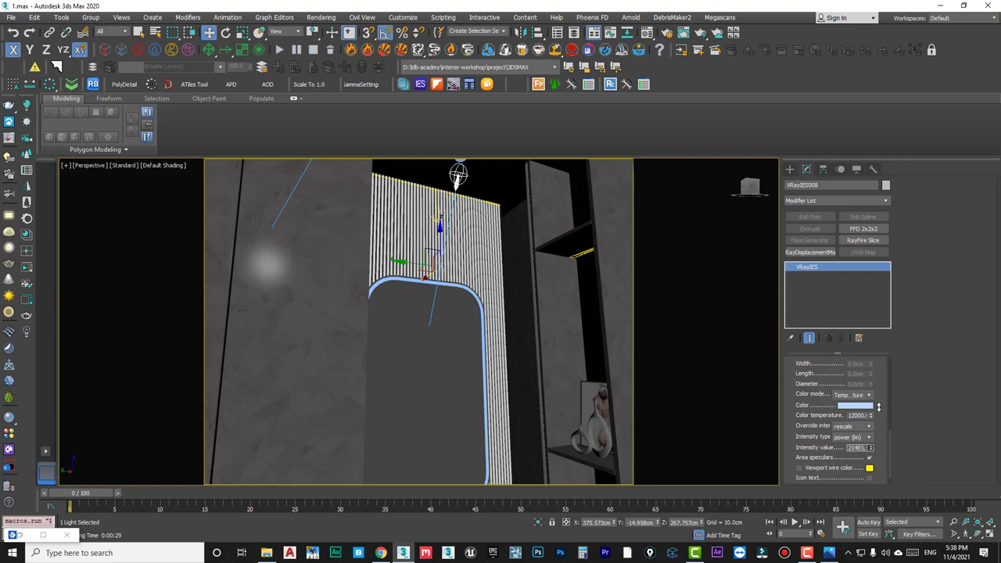
Render the view from camera VRayCam007.
key(c)
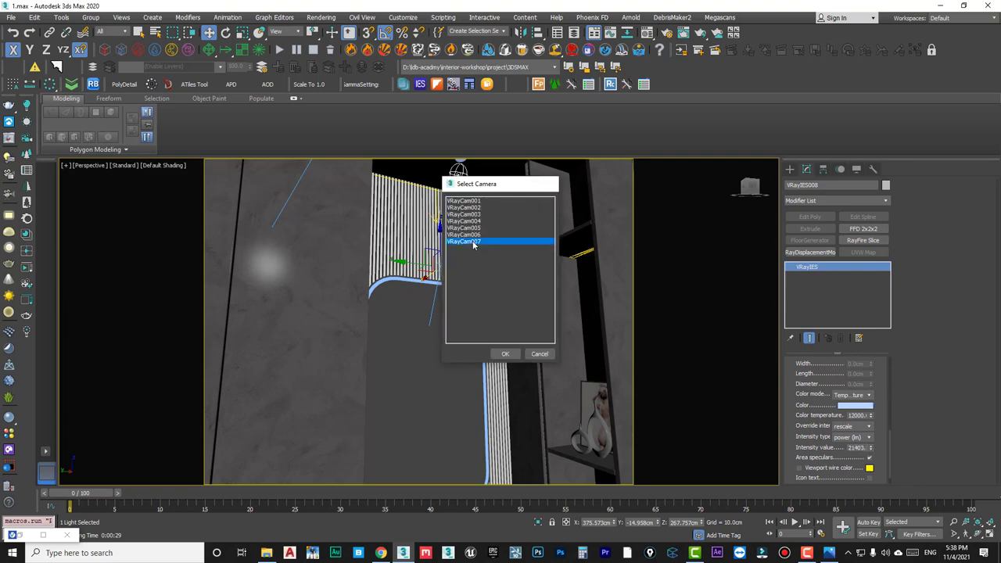
double_click(474, 242)
key(shift+q)
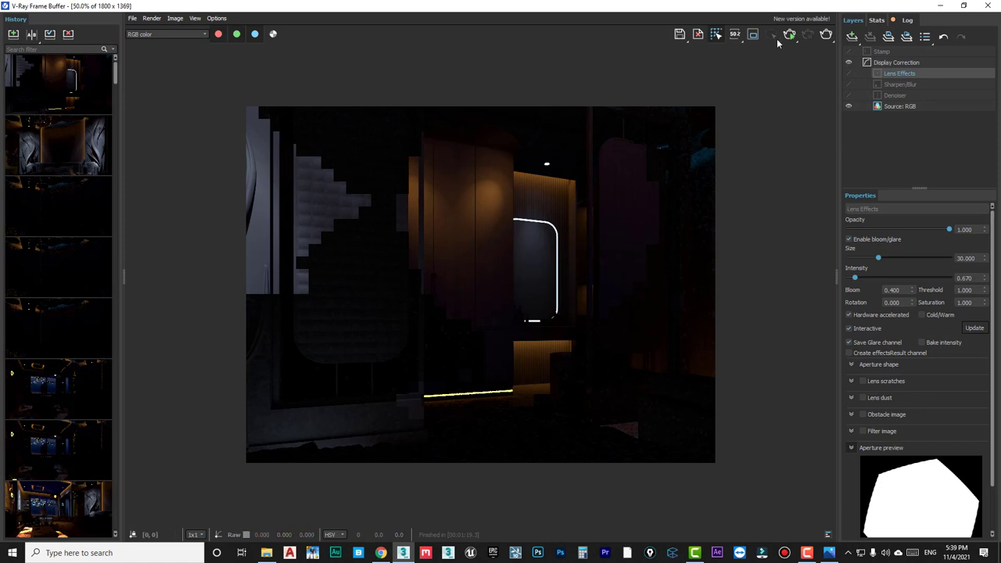
Enable region render, box the mirror and slatted wall, and re-render just that region.
click(754, 35)
drag(623, 107, 458, 380)
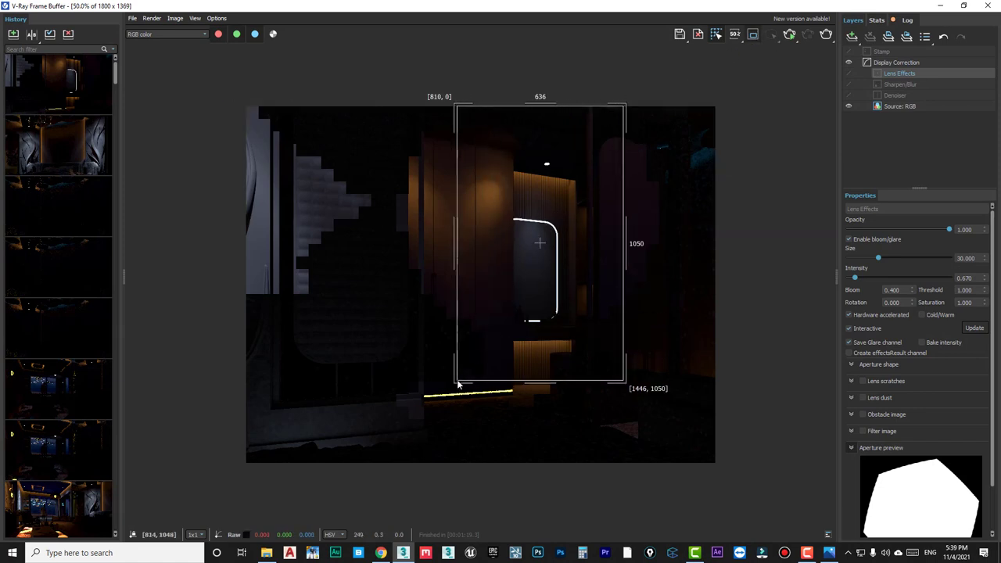
click(826, 34)
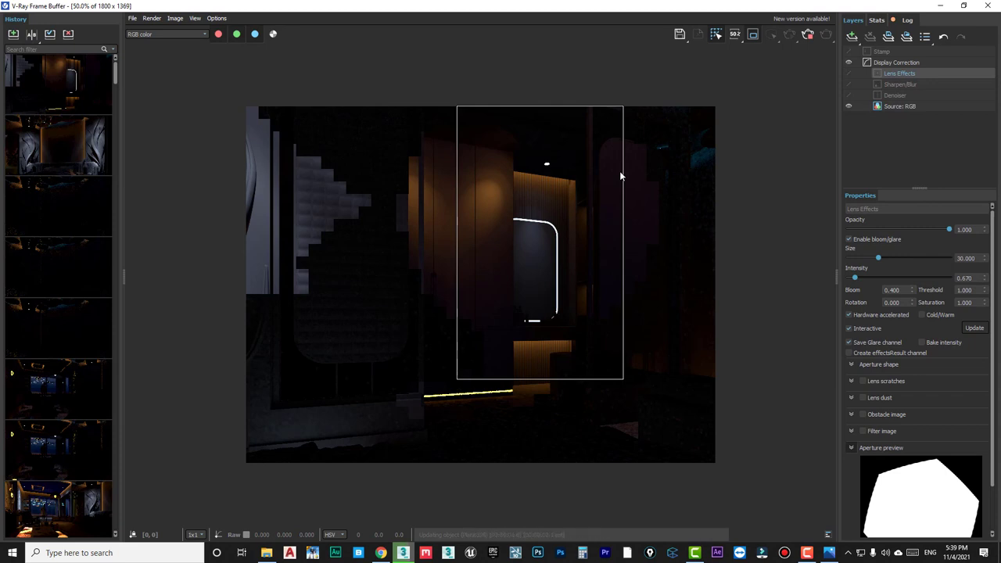
scroll(542, 193, up, 1)
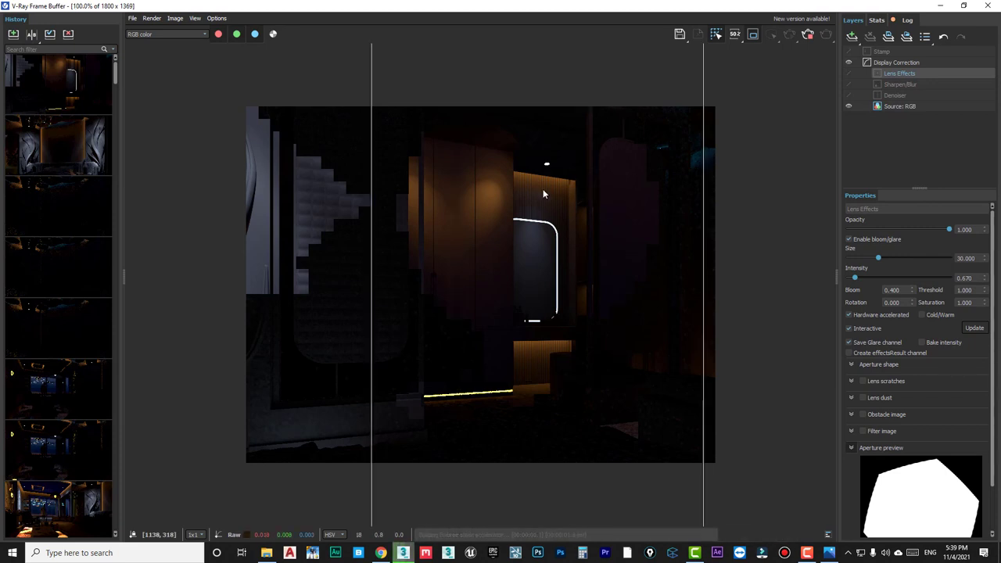
scroll(543, 193, up, 1)
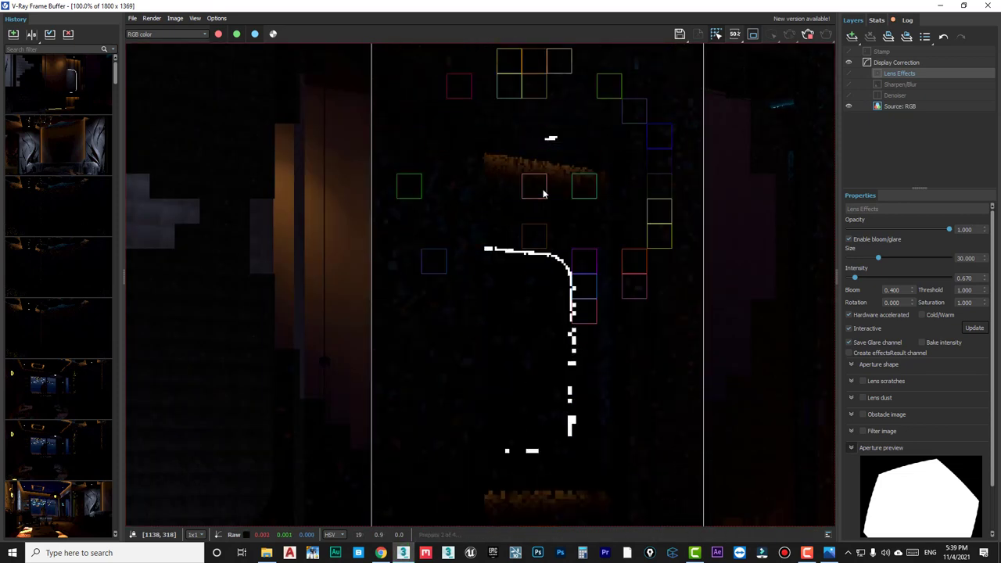
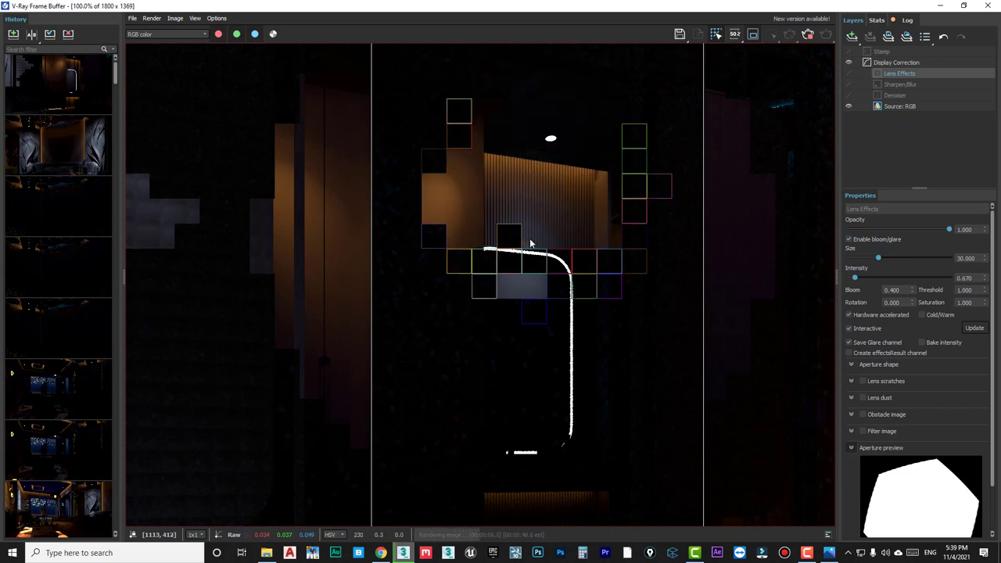
Zoom in and out on the mirror's glowing-outline render, then minimize the V-Ray Frame Buffer.
scroll(530, 241, up, 1)
scroll(528, 205, down, 1)
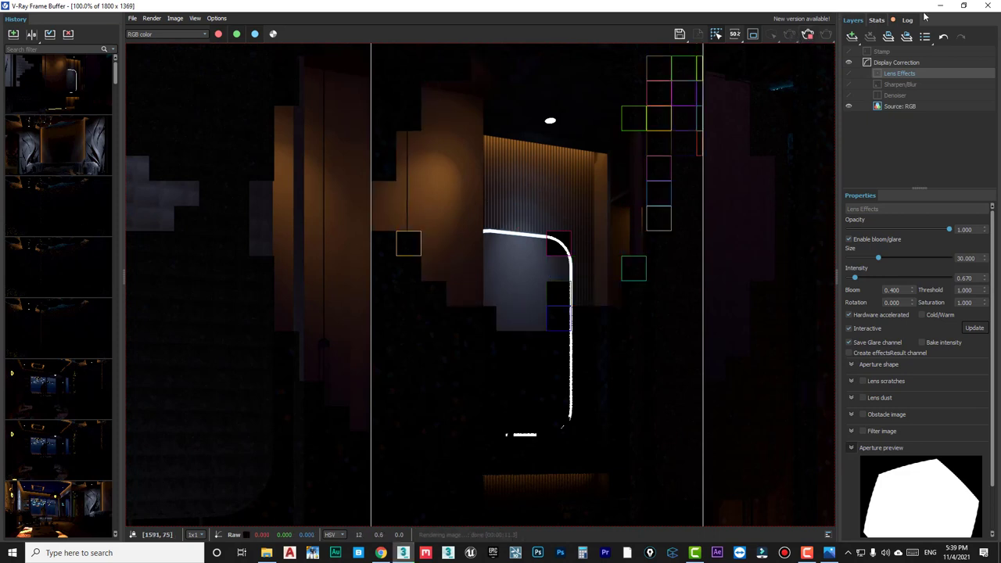
click(941, 6)
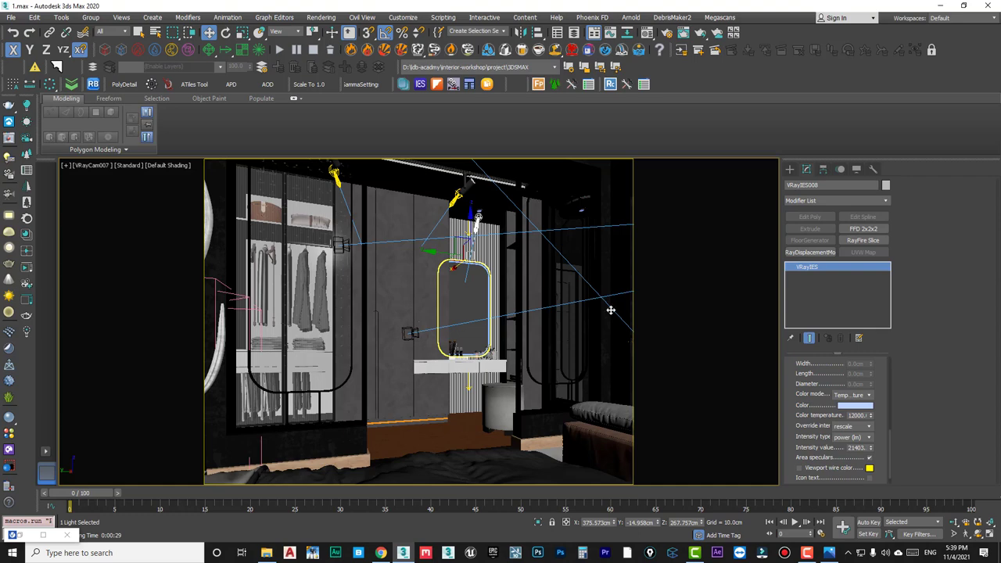
Raise the VRayIES spotlight's intensity and frame the rounded mirror in the Perspective view.
drag(873, 449, 871, 443)
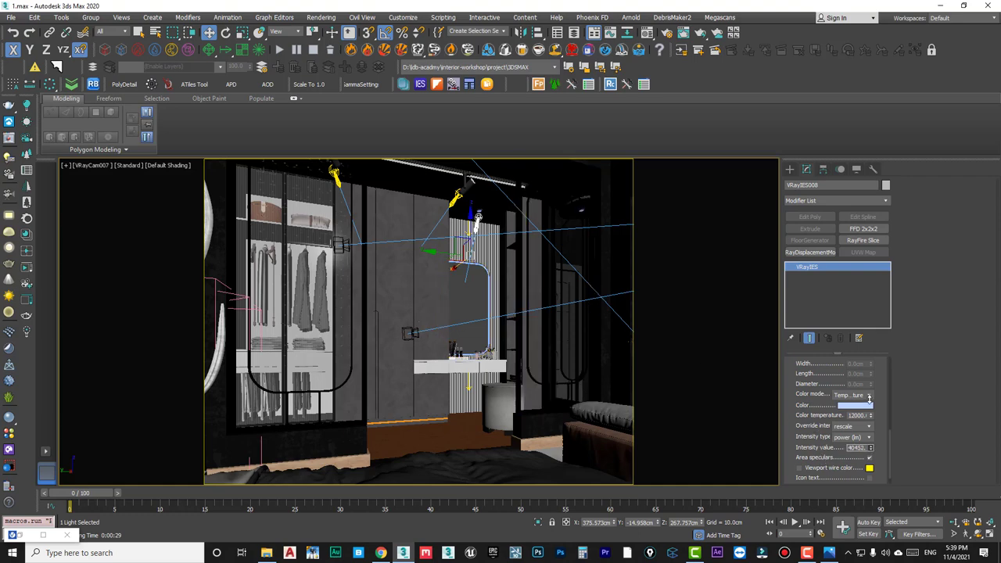
click(474, 274)
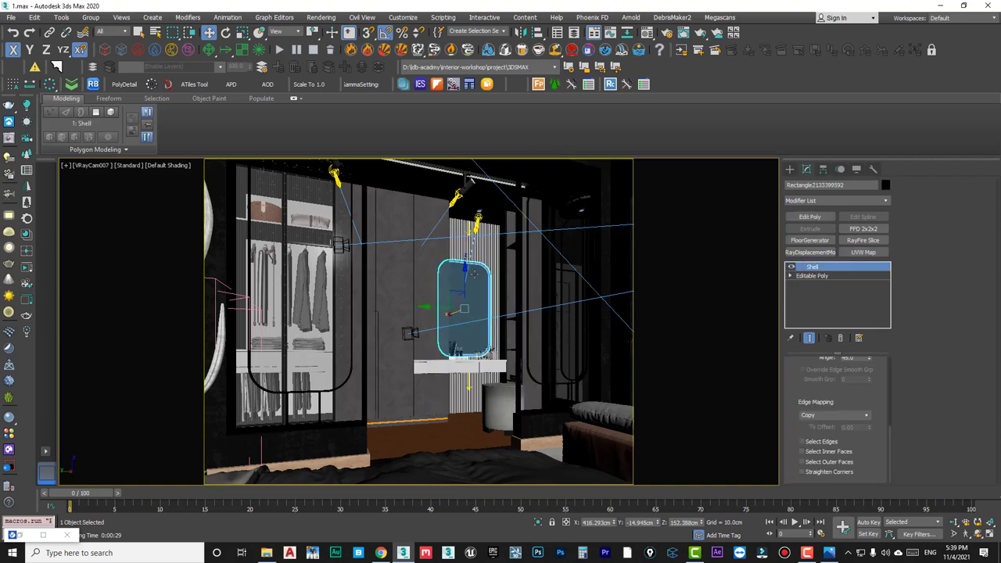
key(z)
scroll(461, 232, up, 5)
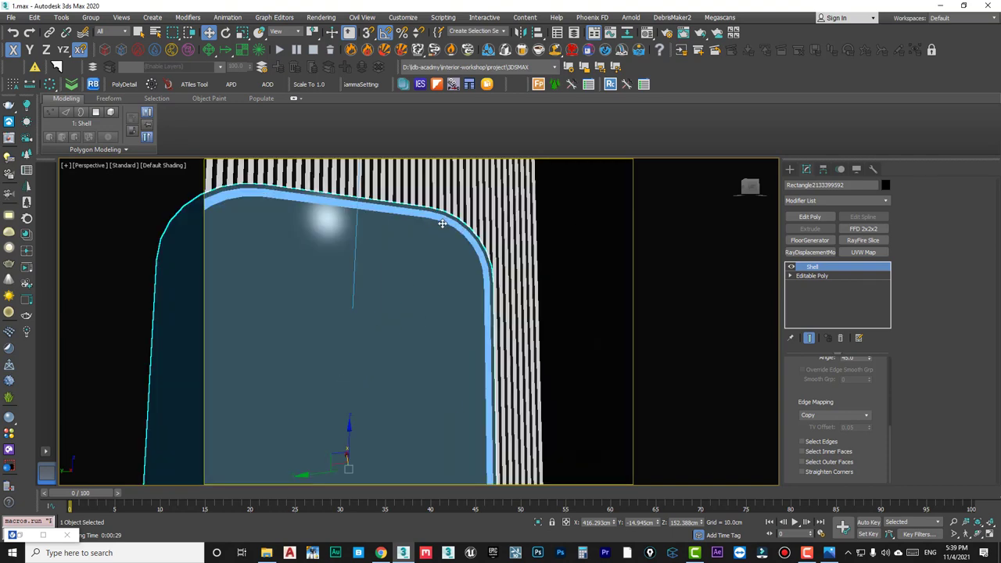
Load the mirror's Multi/Sub-Object material and open sub-material 4's VRayLightMtl.
key(m)
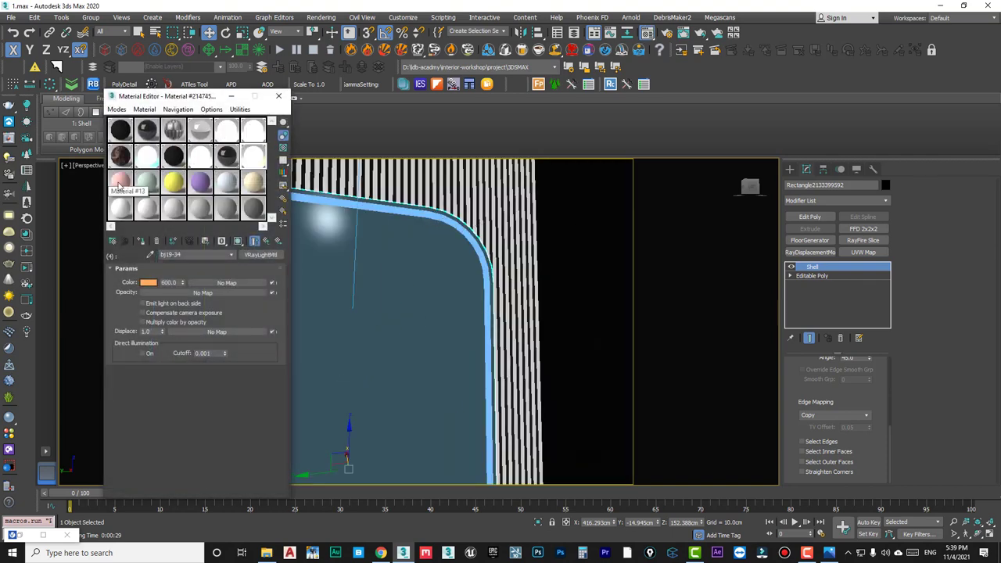
click(120, 181)
click(150, 258)
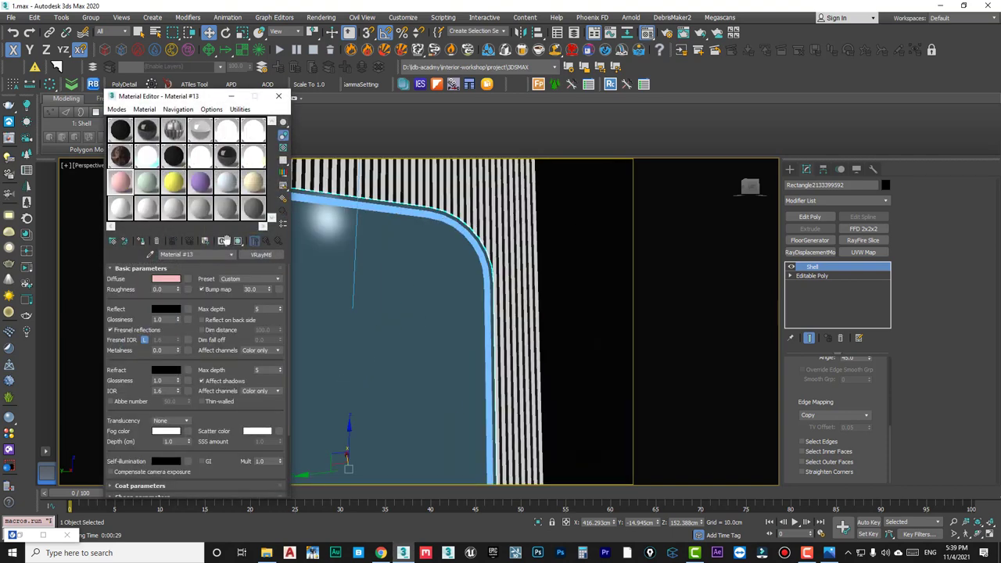
click(391, 329)
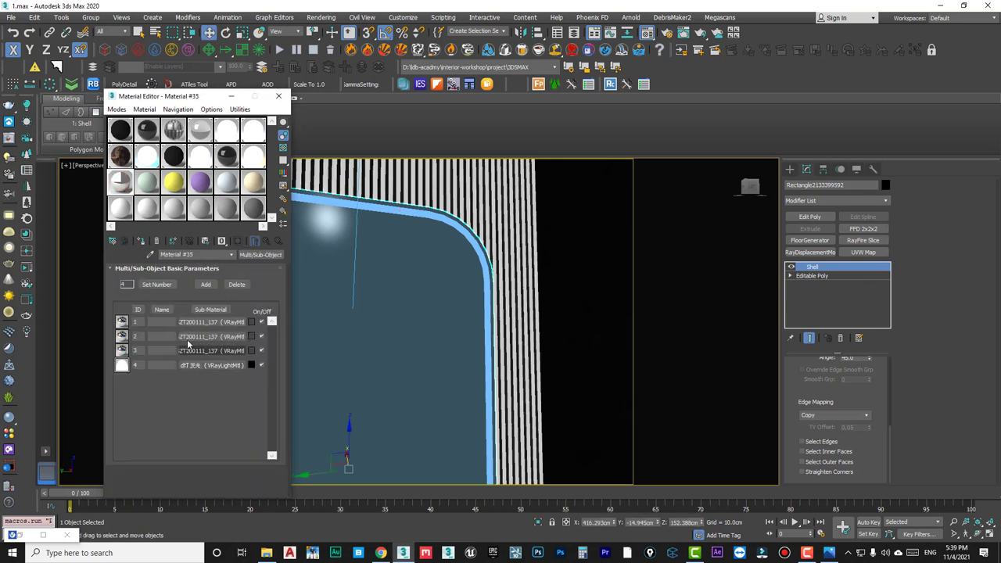
mouse_move(188, 345)
mouse_down()
mouse_move(186, 372)
mouse_move(209, 365)
mouse_up()
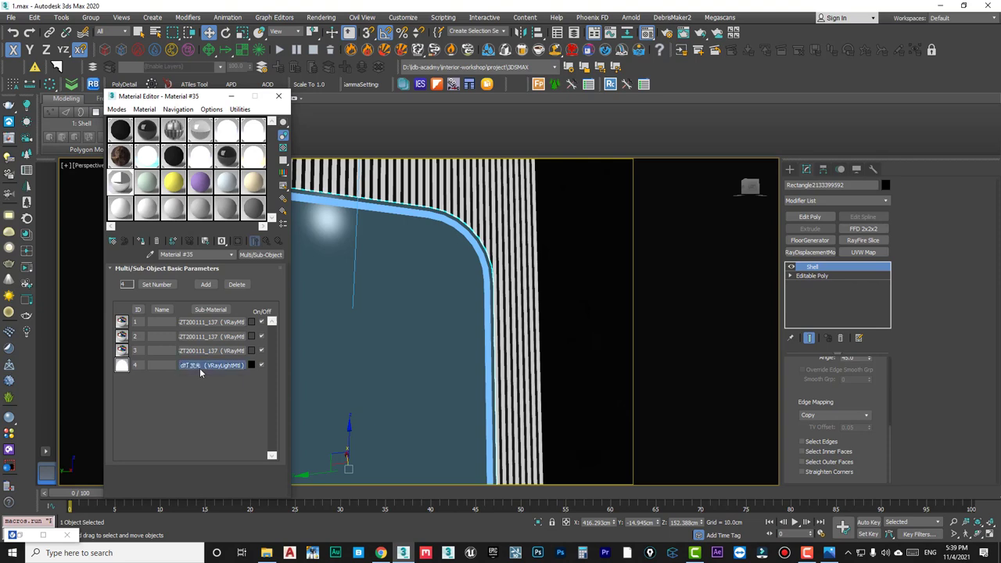
click(210, 365)
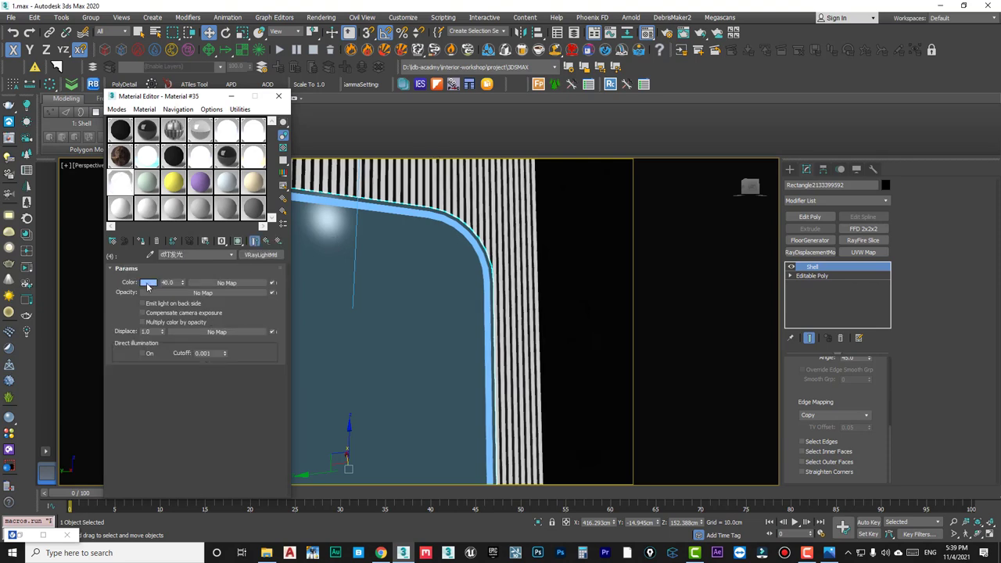
Change the neon glow colour from light blue to pink and return to the camera view.
click(148, 283)
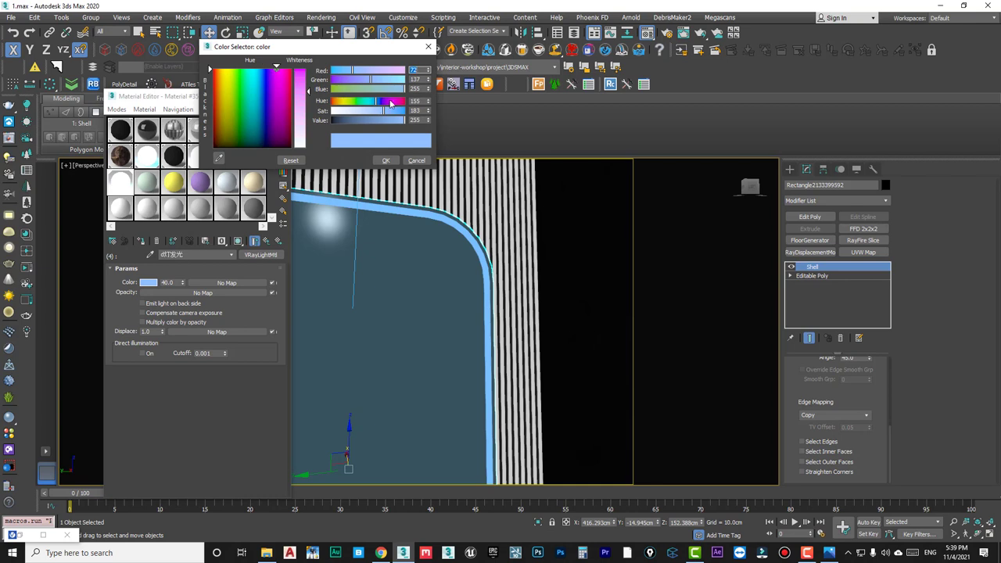
mouse_move(391, 103)
mouse_down()
mouse_move(365, 126)
mouse_move(374, 123)
mouse_up()
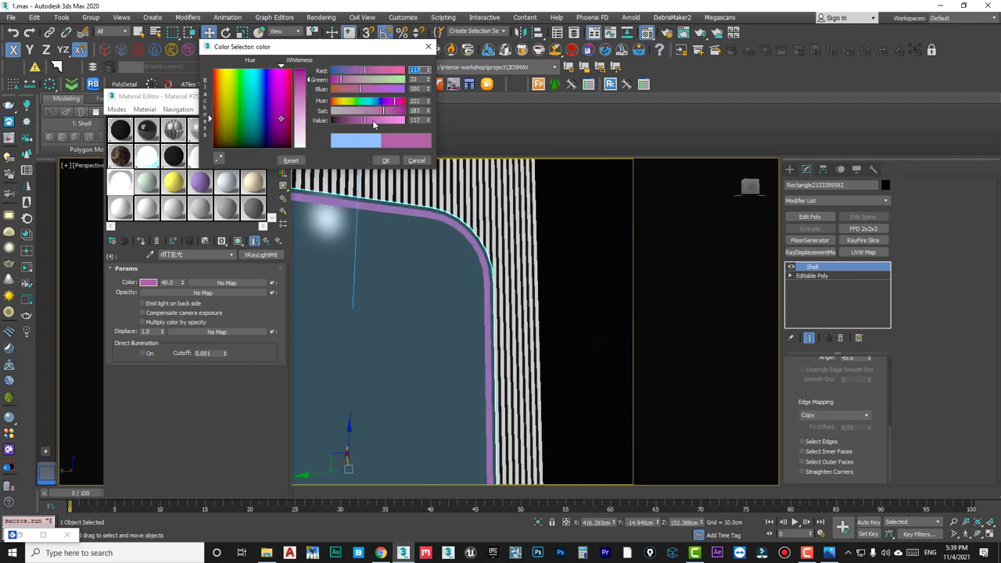
click(384, 161)
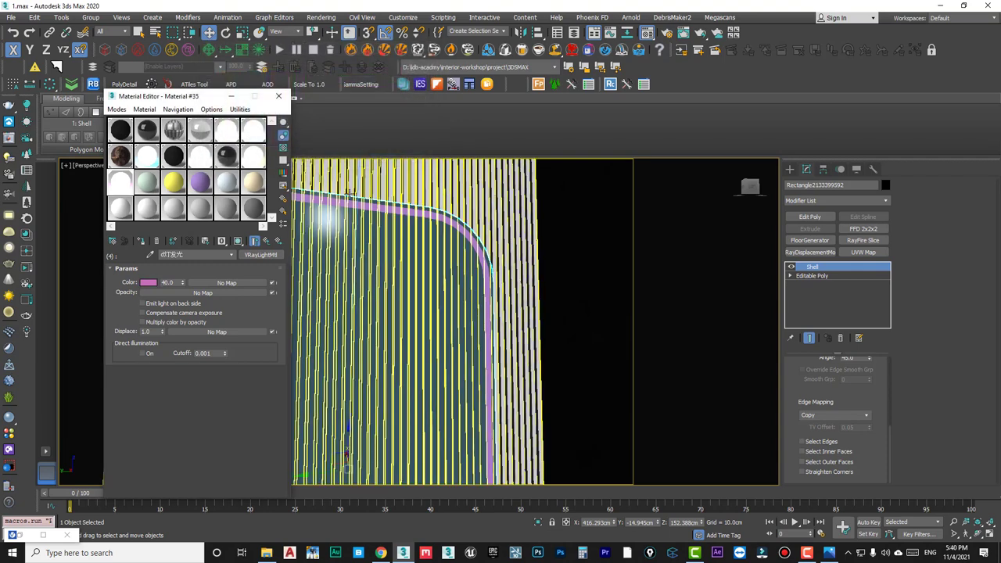
key(c)
double_click(466, 241)
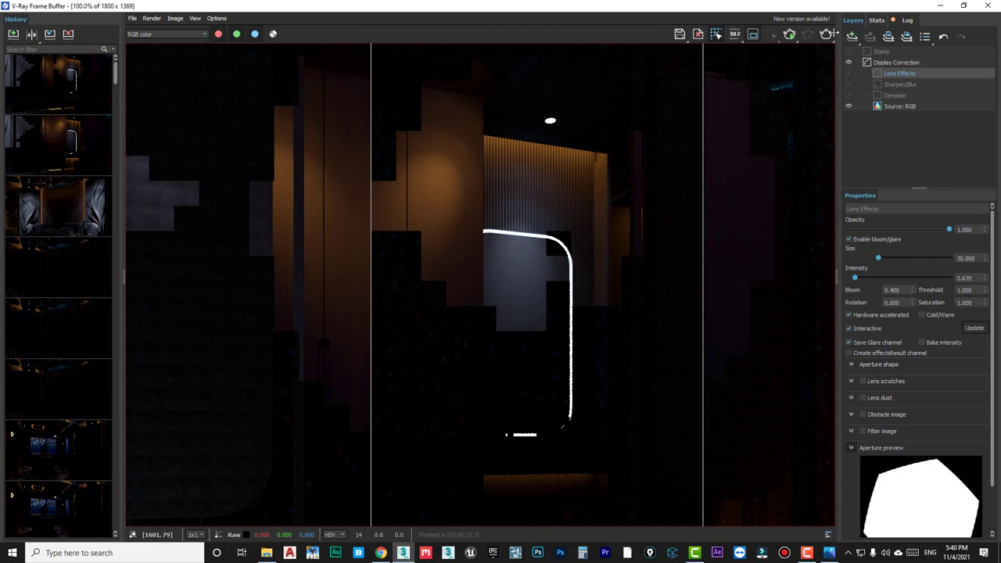
Render the bedroom with the pink mirror glow, inspect it, then minimize the frame buffer.
click(827, 34)
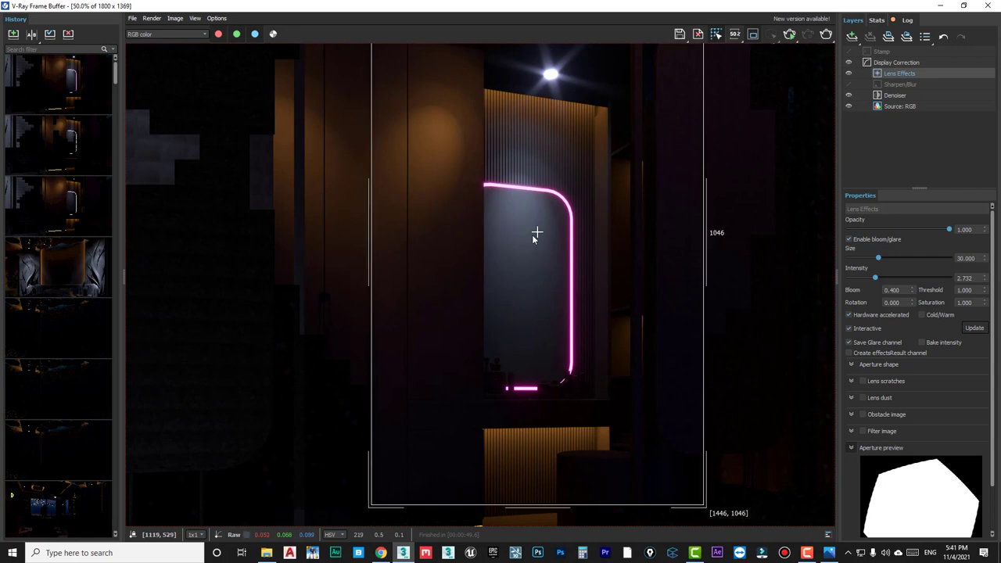
scroll(546, 259, down, 2)
scroll(545, 262, up, 2)
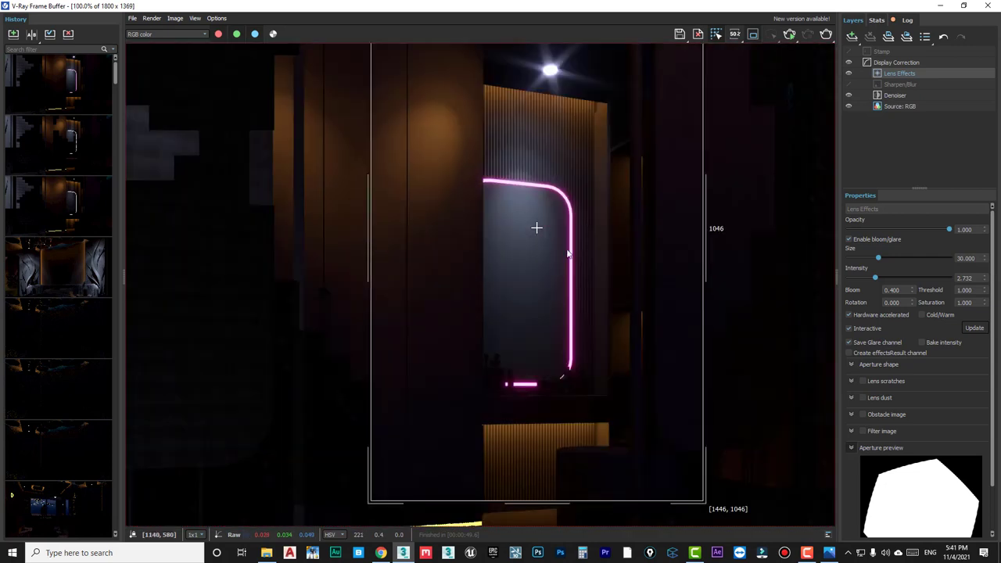
click(941, 6)
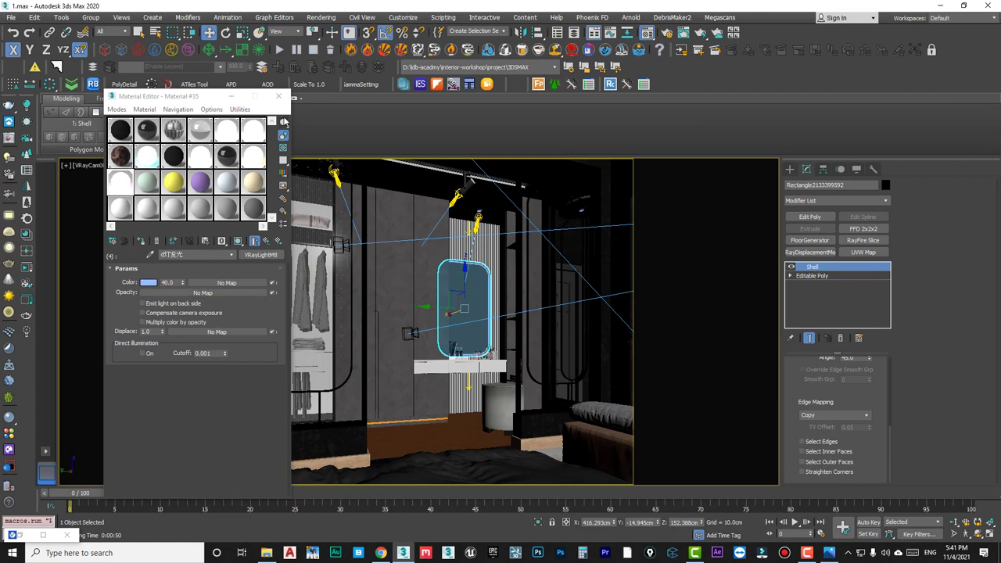
Raise the glow material's color strength from 40 to 200 and re-render.
drag(178, 282, 129, 289)
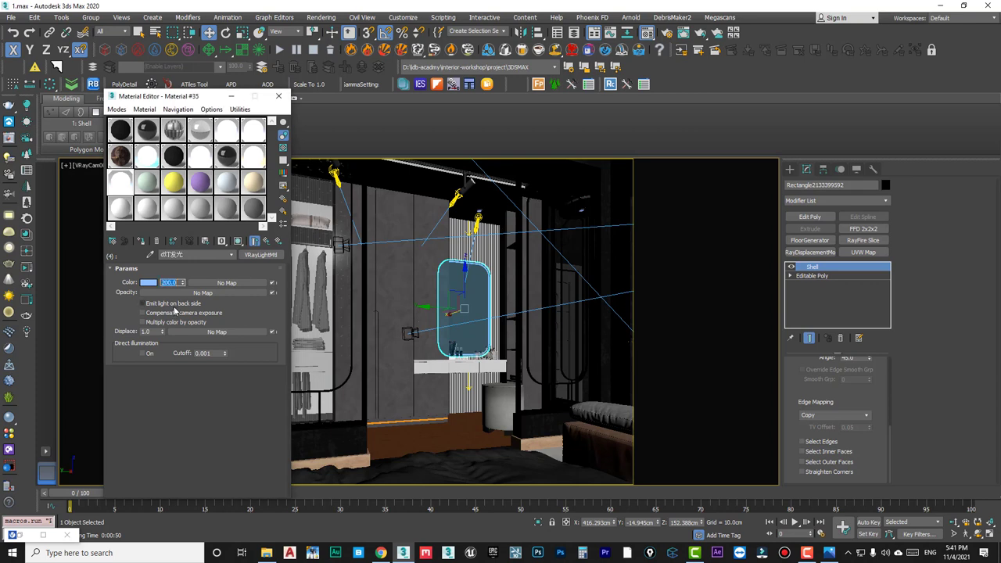
key(alt+Tab)
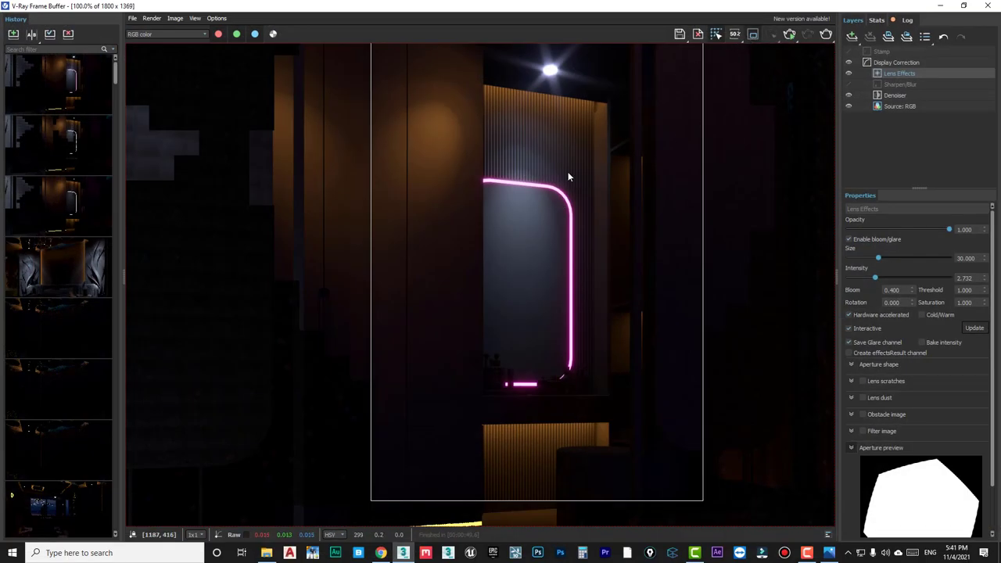
click(941, 5)
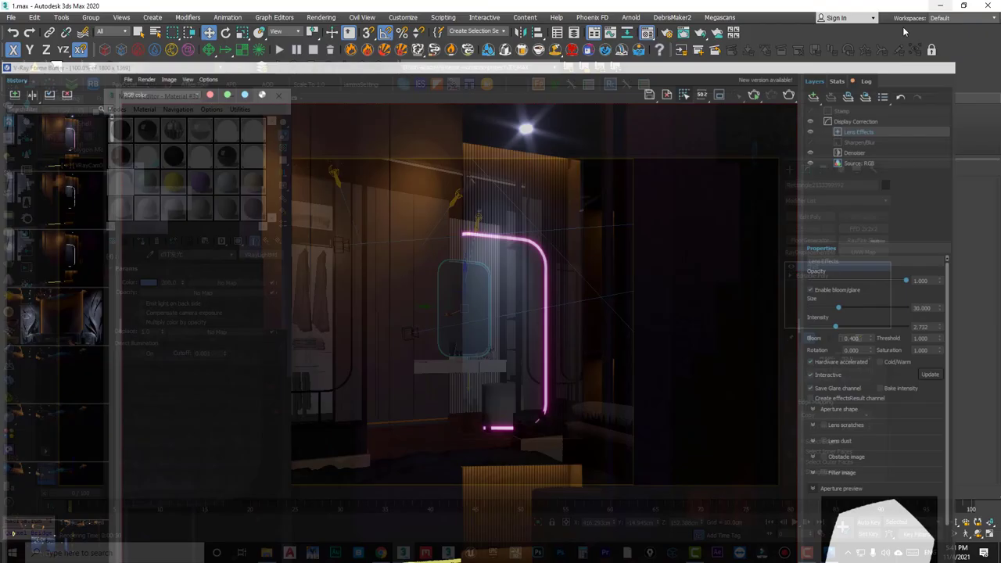
Close the Material Editor and select the track-light fixture in Perspective view.
click(284, 99)
key(p)
click(466, 183)
Frame the track light and orbit around the corridor and ceiling.
key(z)
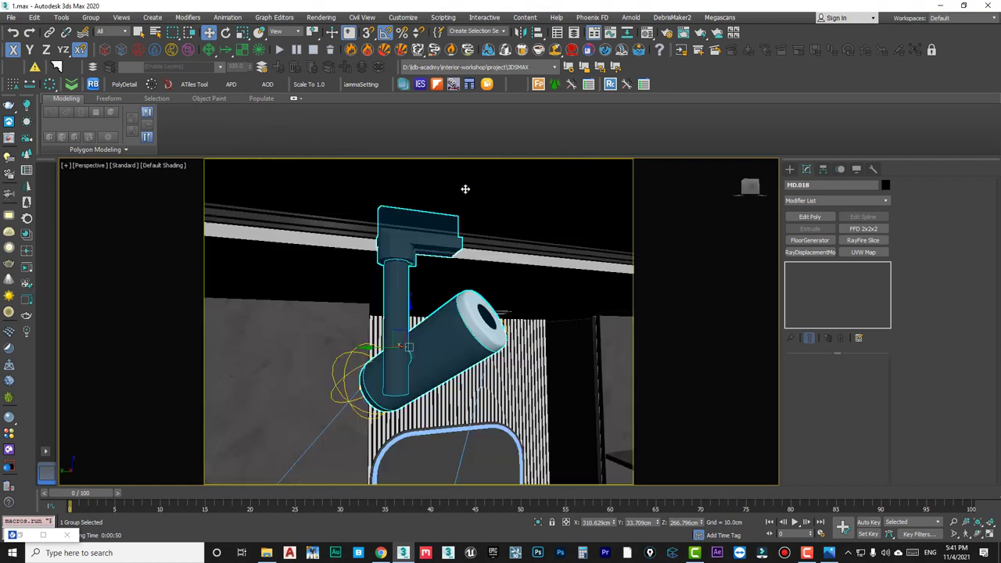
alt+middle_drag(465, 188, 438, 234)
scroll(439, 234, down, 5)
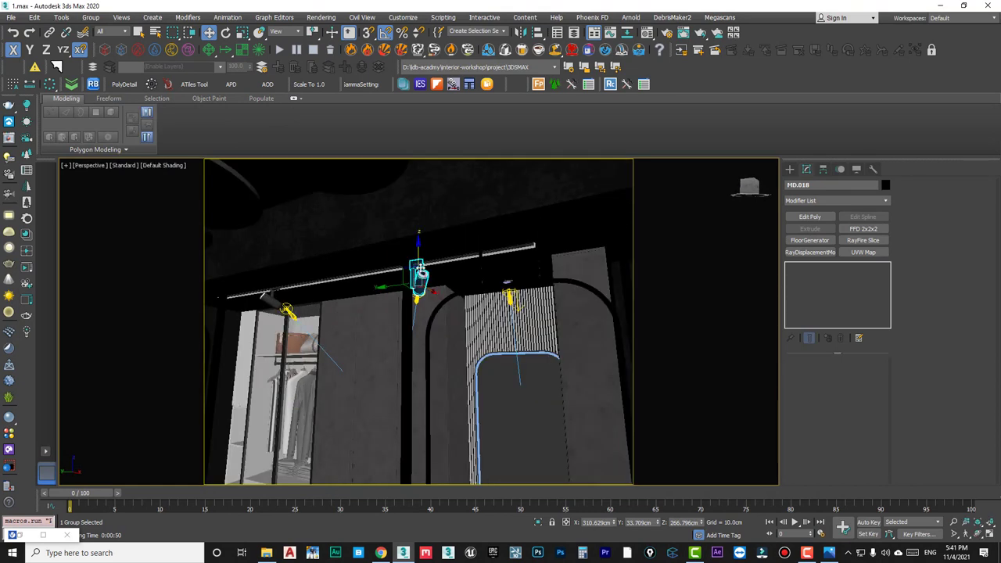
mouse_move(421, 270)
alt+middle_down()
mouse_move(443, 341)
mouse_move(366, 337)
mouse_move(450, 269)
alt+middle_up()
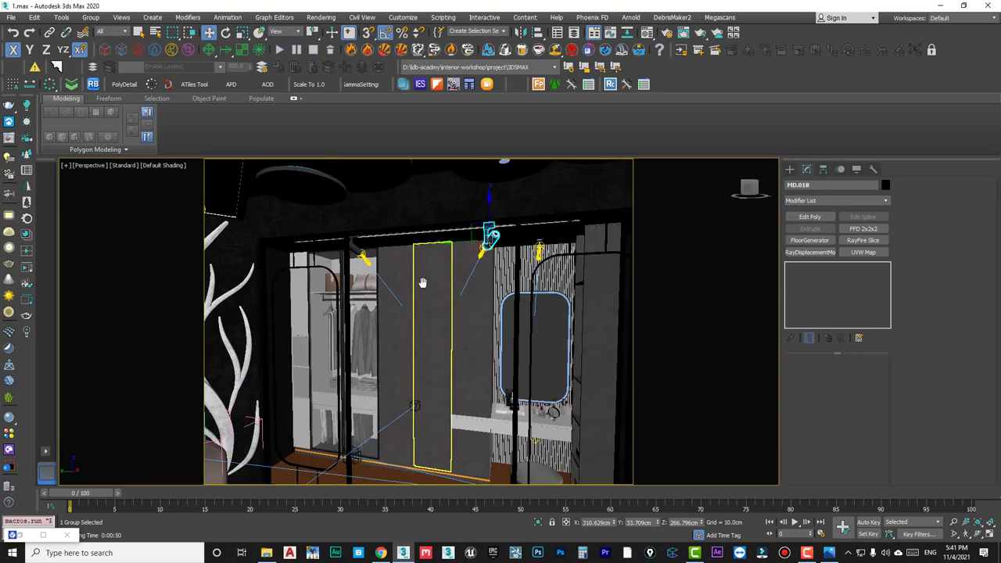
scroll(450, 269, down, 5)
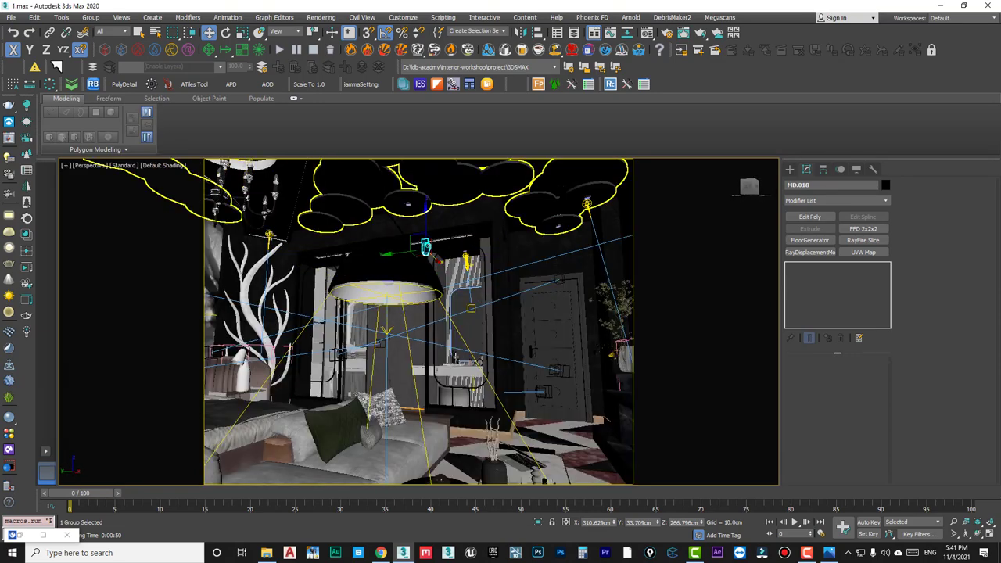
Show the room as a zoomed-out top-down wireframe plan of the IES spotlights.
click(425, 247)
key(t)
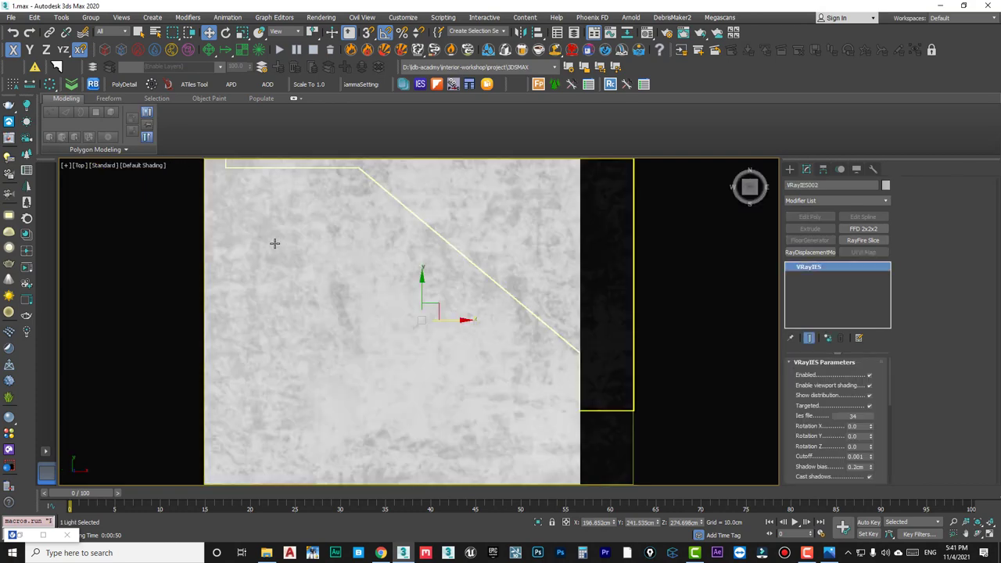
key(F3)
scroll(422, 309, up, 2)
scroll(407, 305, up, 3)
scroll(391, 304, up, 5)
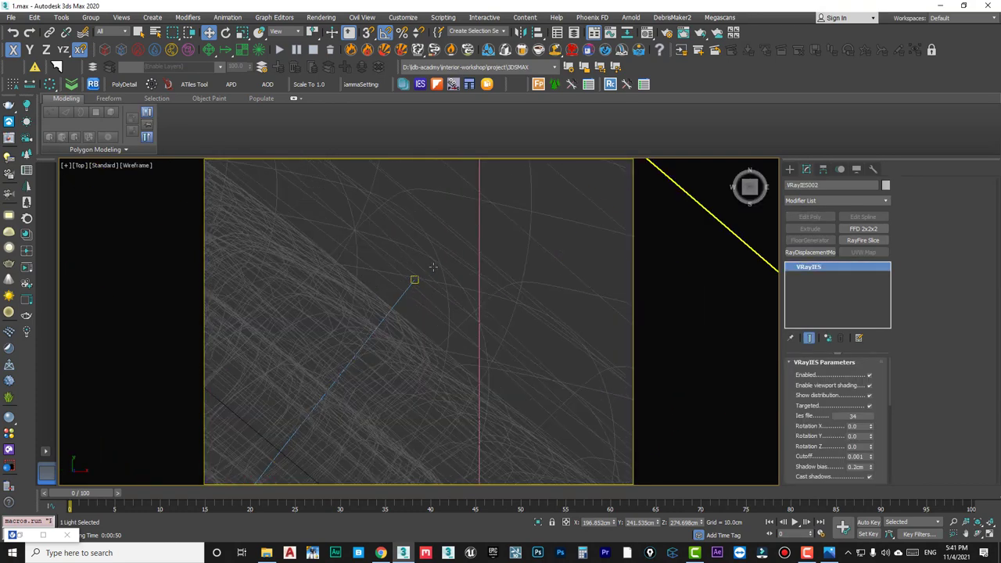
scroll(381, 300, up, 3)
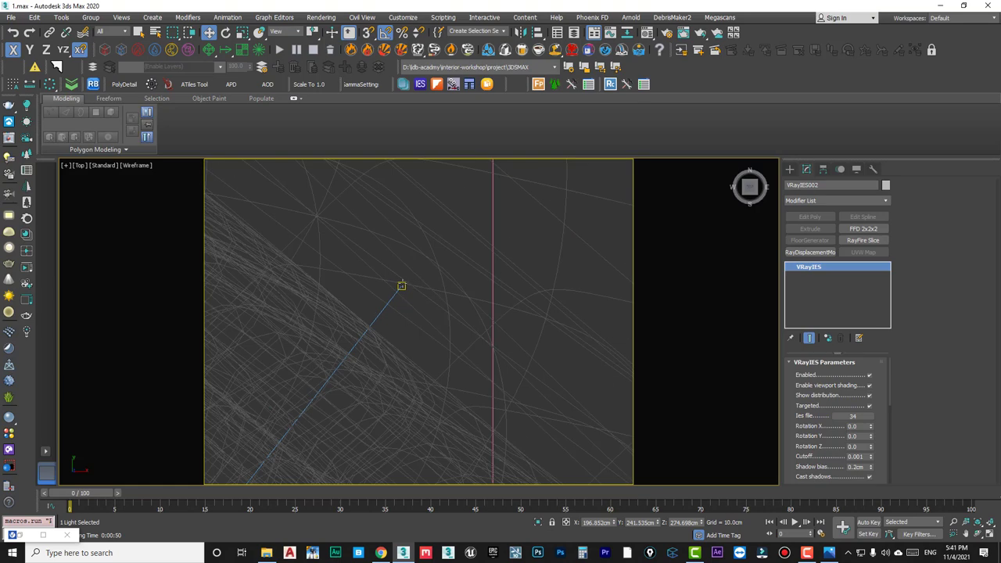
click(403, 287)
Make an instanced copy of the IES spotlight further down the plan and move its target down-right.
scroll(417, 283, down, 3)
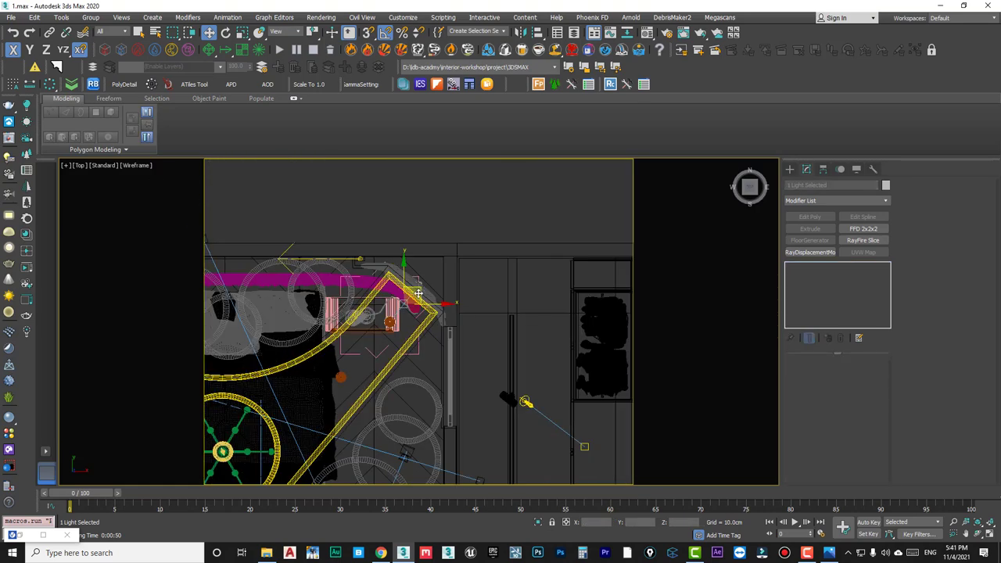
scroll(417, 284, down, 2)
scroll(417, 283, down, 2)
drag(436, 204, 446, 374)
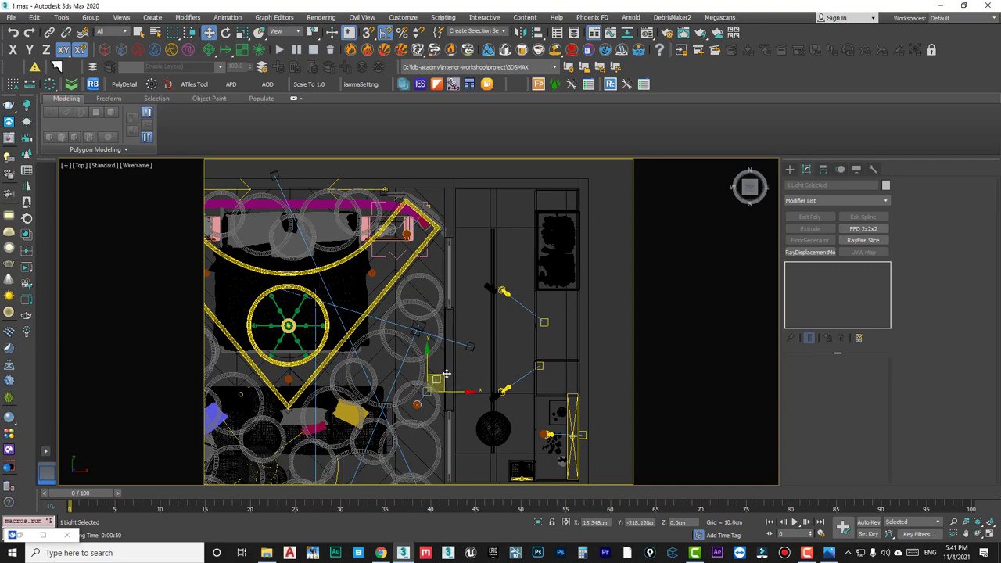
shift+drag(445, 375, 445, 375)
click(500, 320)
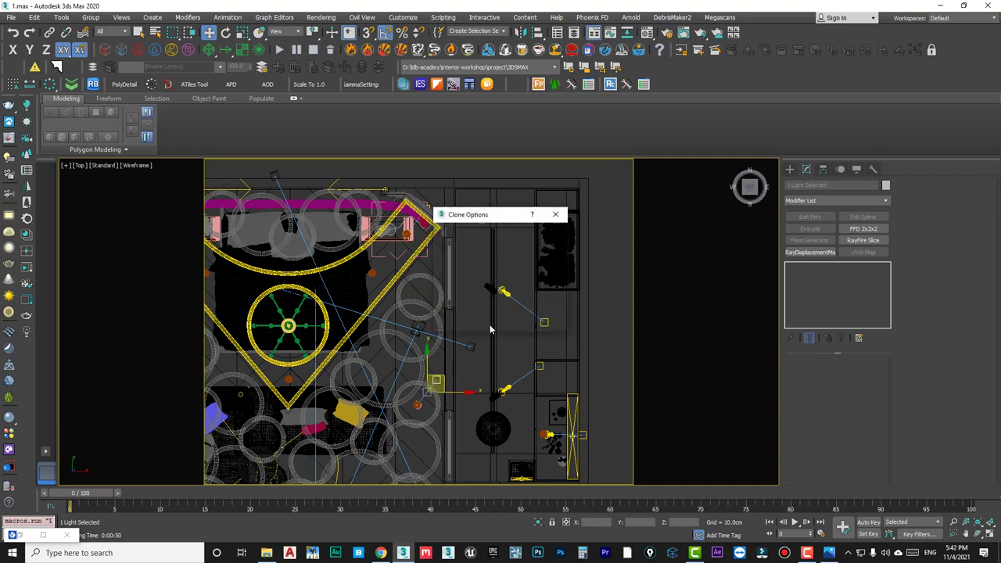
scroll(469, 321, up, 3)
click(438, 311)
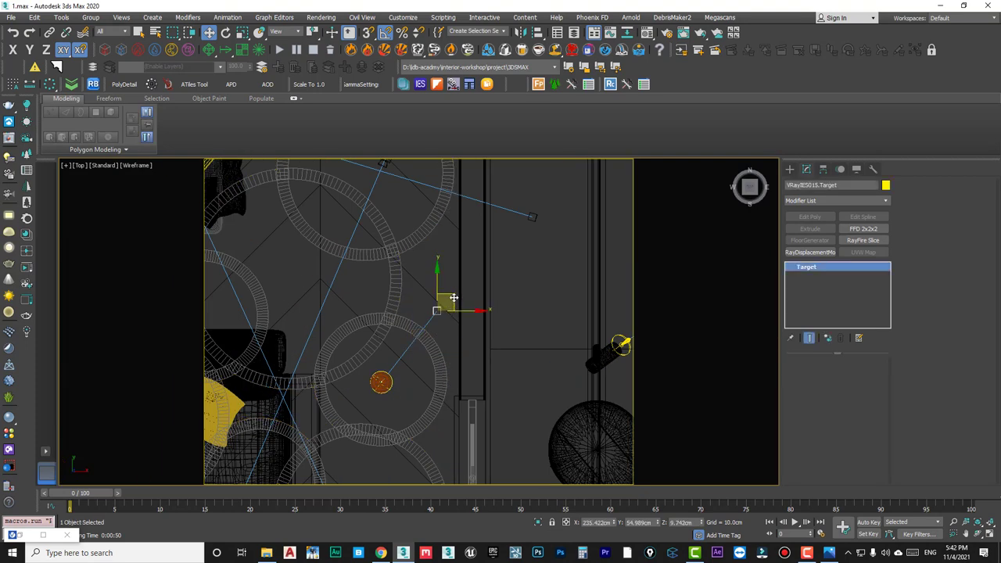
drag(454, 298, 498, 372)
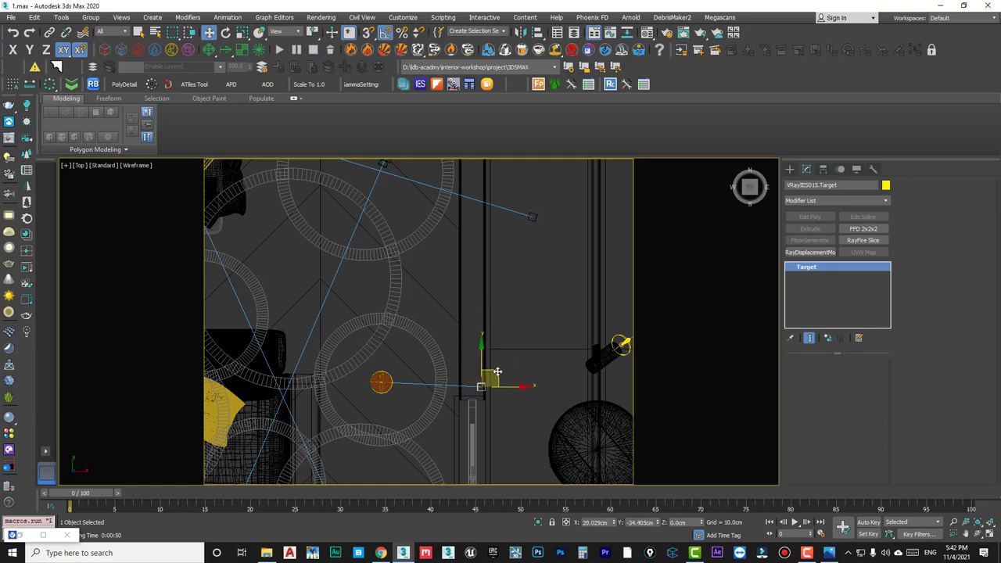
alt+middle_drag(498, 372, 543, 377)
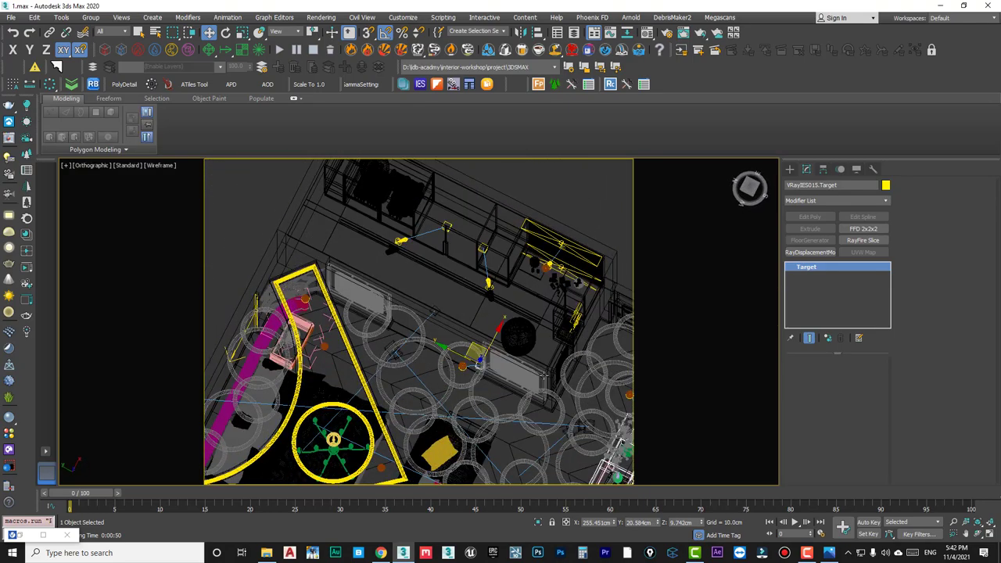
Make an instanced copy of VRayIES014 up-right in Top view and move its target up-right.
key(t)
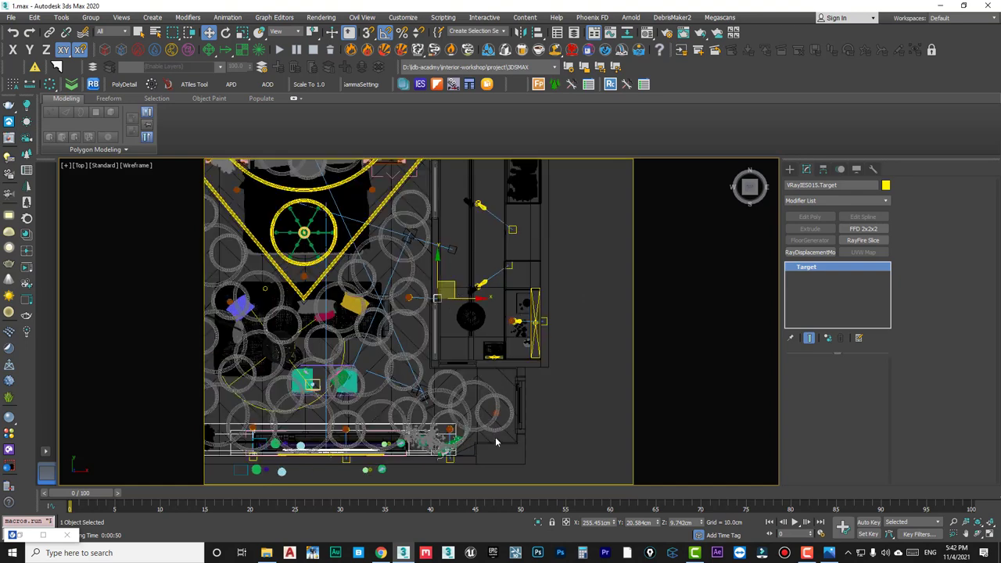
scroll(496, 442, up, 5)
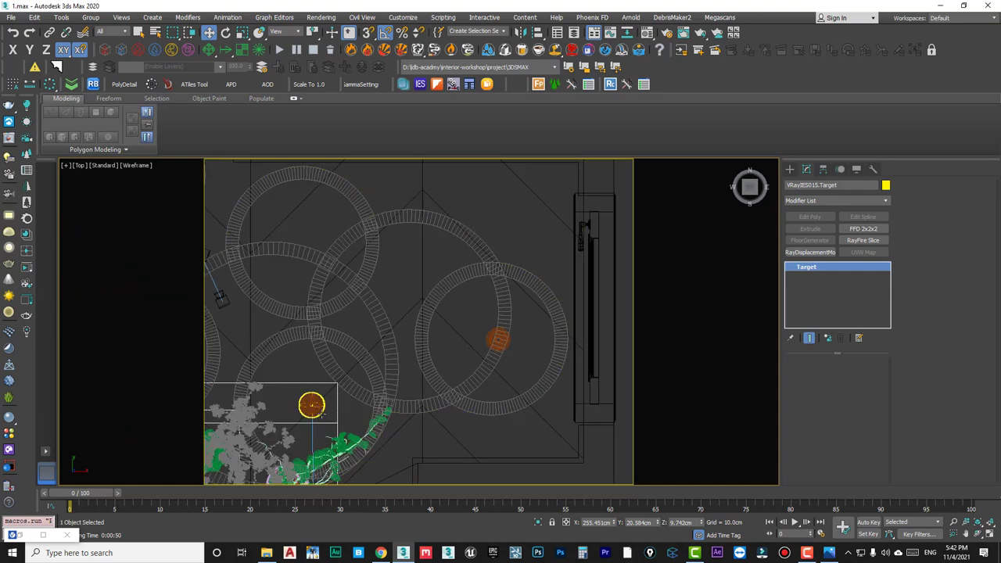
click(313, 405)
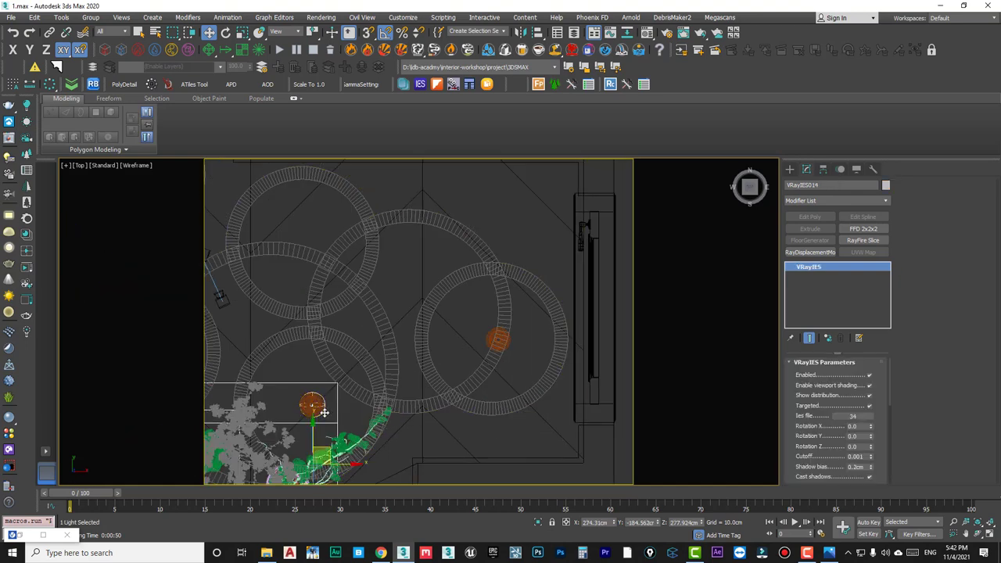
scroll(324, 413, down, 4)
middle_drag(328, 423, 345, 391)
scroll(352, 440, up, 4)
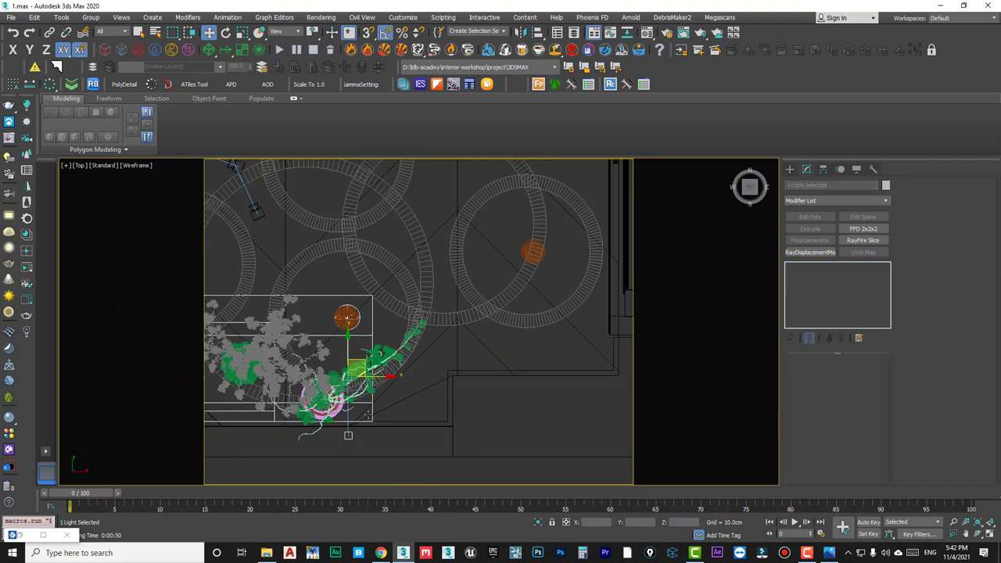
shift+drag(365, 364, 552, 296)
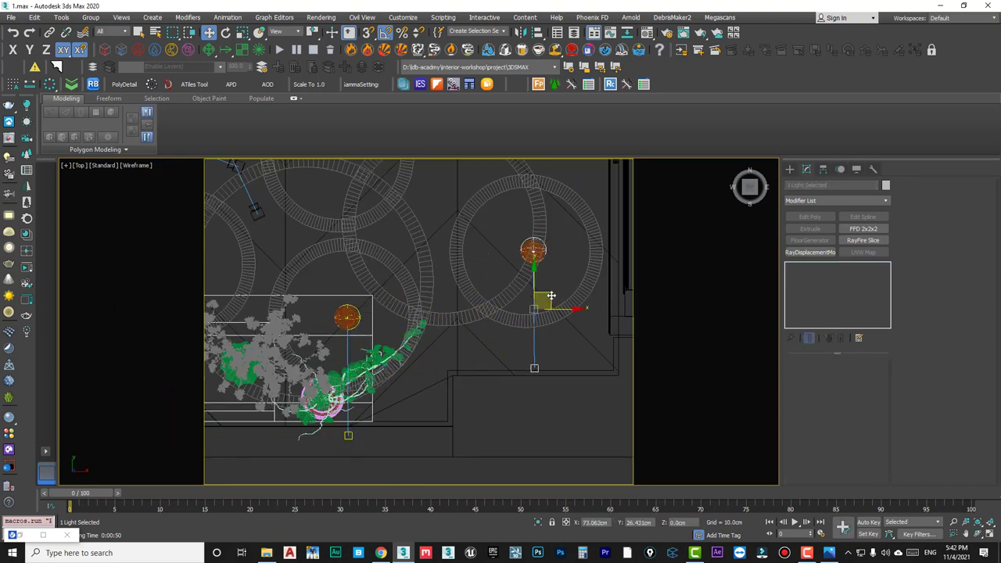
click(507, 321)
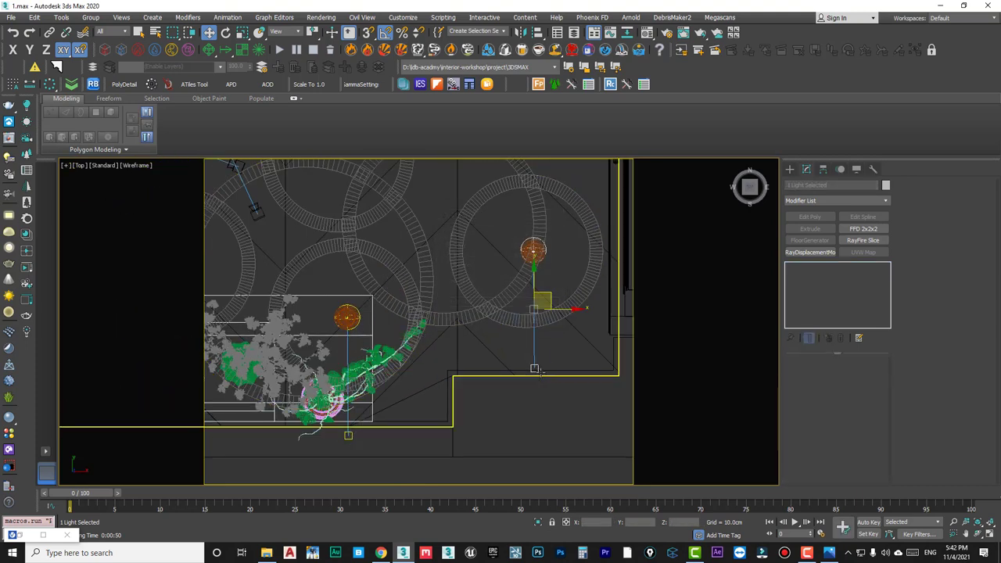
click(534, 368)
middle_drag(559, 356, 462, 408)
drag(461, 408, 568, 292)
scroll(568, 292, down, 4)
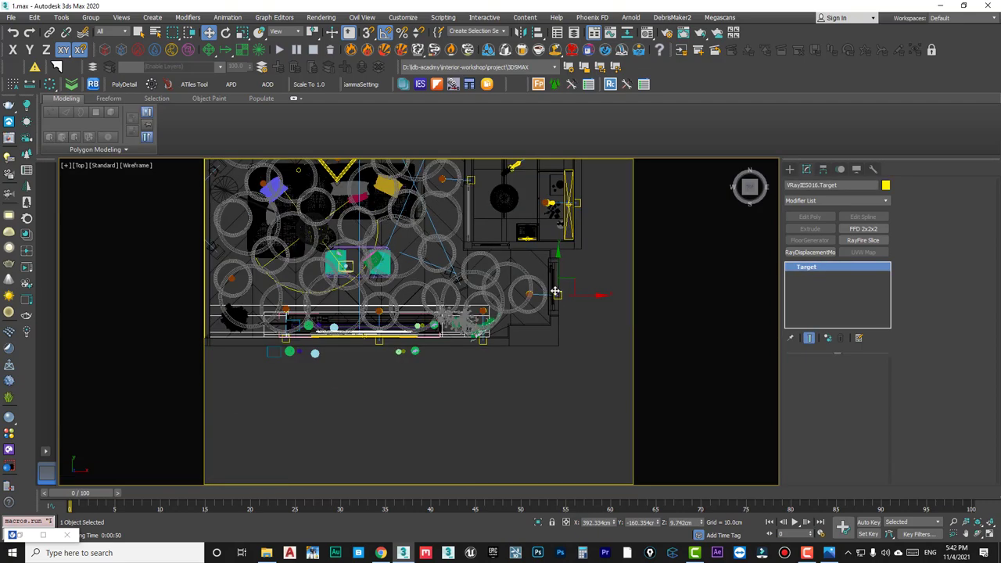
scroll(473, 255, up, 2)
Return to the shaded Perspective view and select the VRayIES016 light's target.
key(p)
scroll(472, 313, up, 3)
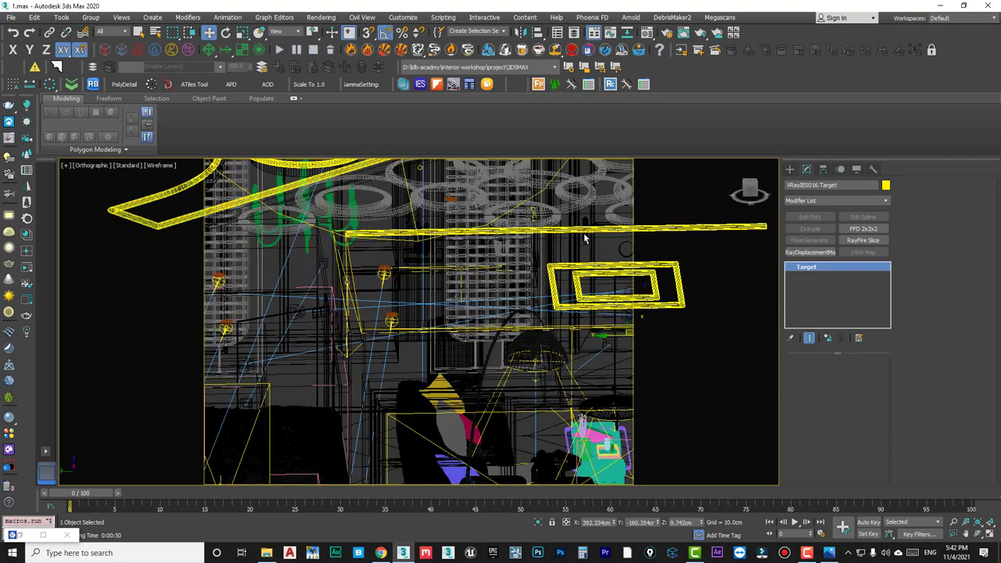
scroll(473, 313, up, 3)
key(F3)
mouse_move(472, 294)
middle_down()
mouse_move(324, 375)
mouse_move(509, 226)
mouse_move(458, 454)
middle_up()
click(400, 367)
Select the VRayIES016 and VRayIES014 lights together with the ceiling spot fixtures.
click(399, 368)
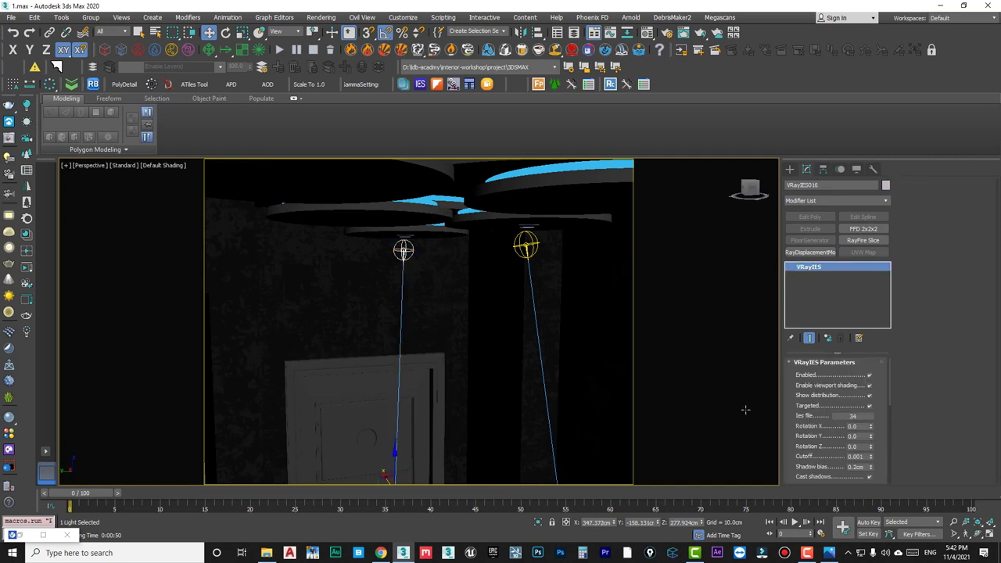
scroll(810, 357, down, 5)
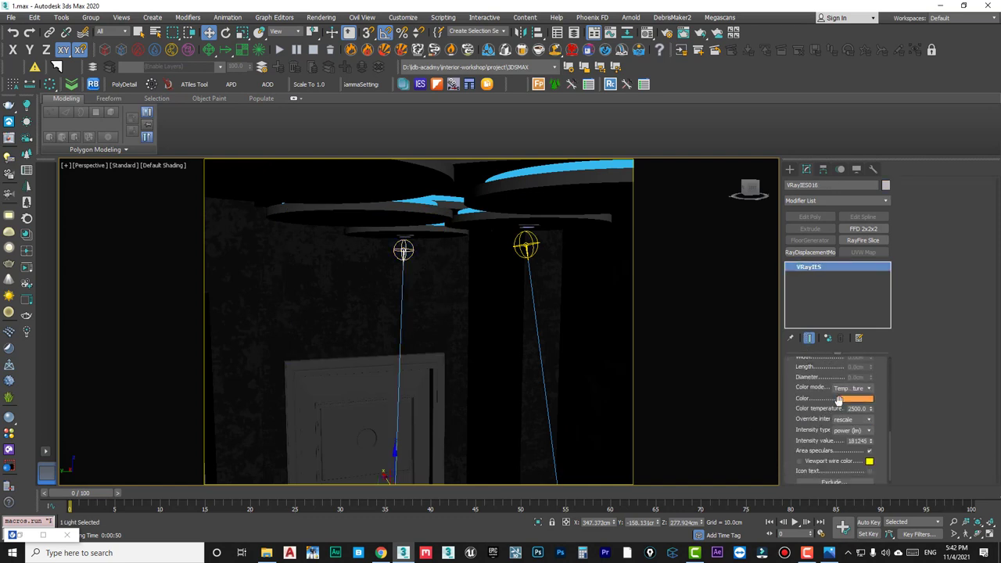
mouse_move(528, 284)
alt+middle_down()
mouse_move(441, 372)
mouse_move(501, 363)
alt+middle_up()
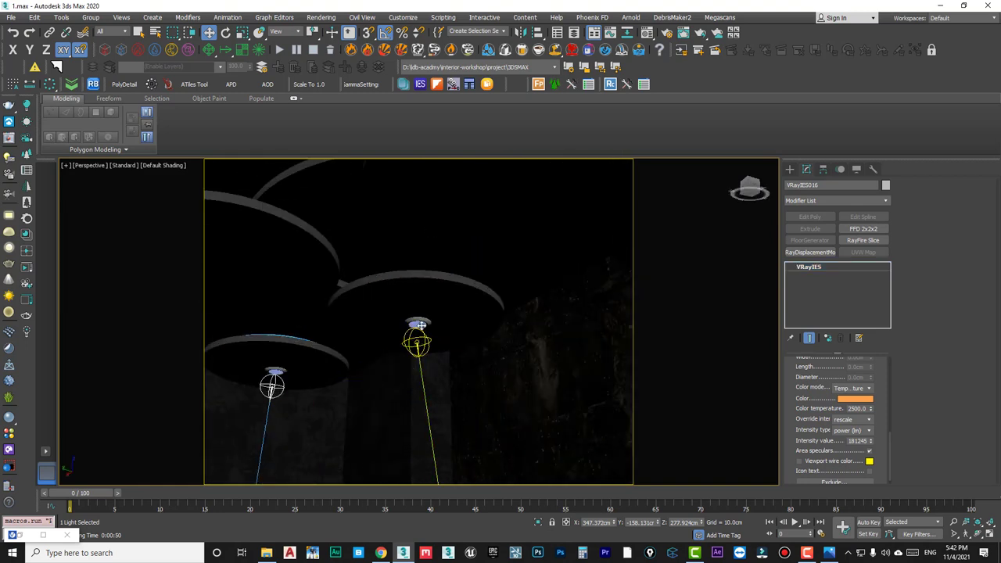
click(273, 386)
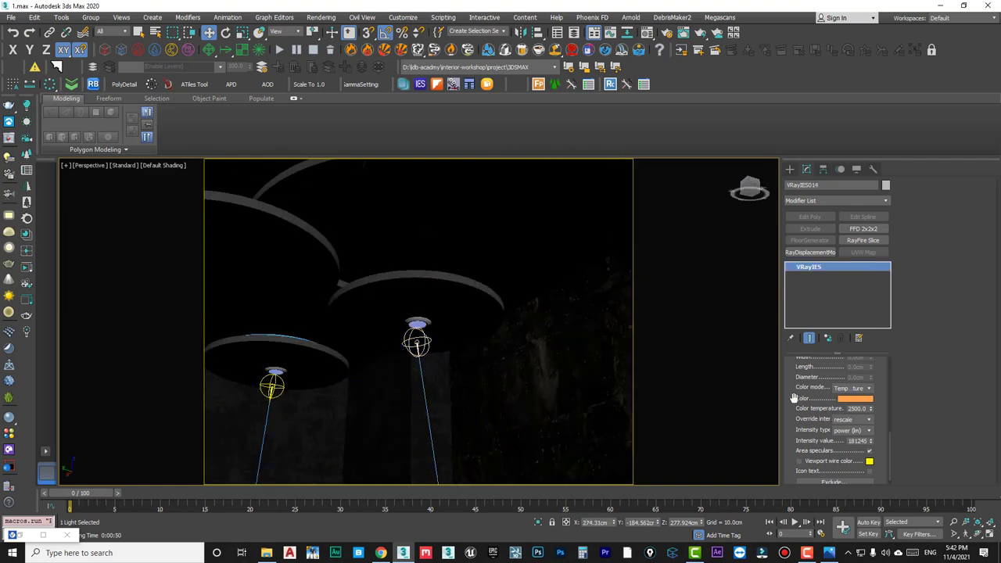
click(419, 323)
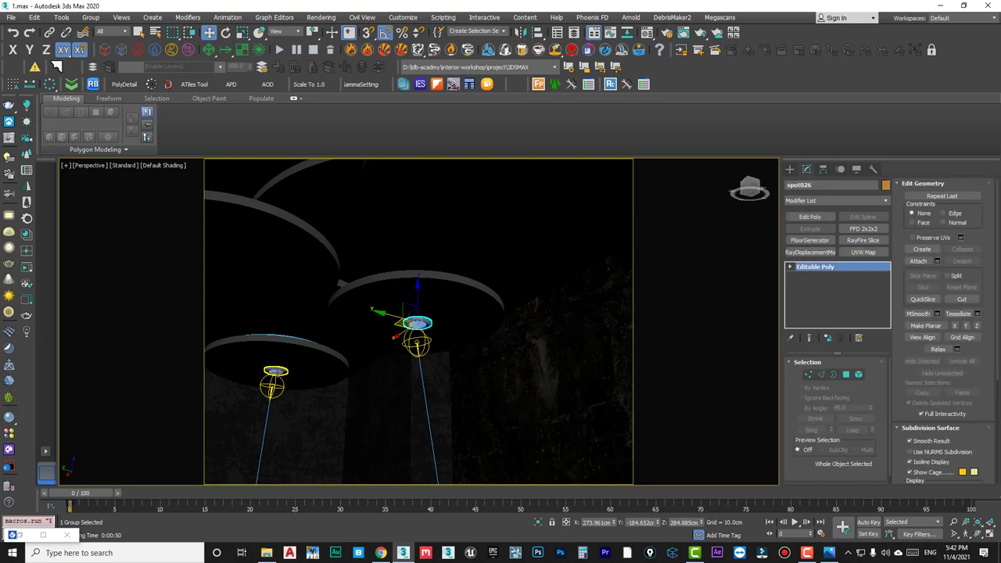
ctrl+click(418, 322)
mouse_move(418, 328)
alt+middle_down()
mouse_move(496, 342)
mouse_move(410, 362)
mouse_move(441, 350)
alt+middle_up()
ctrl+click(529, 348)
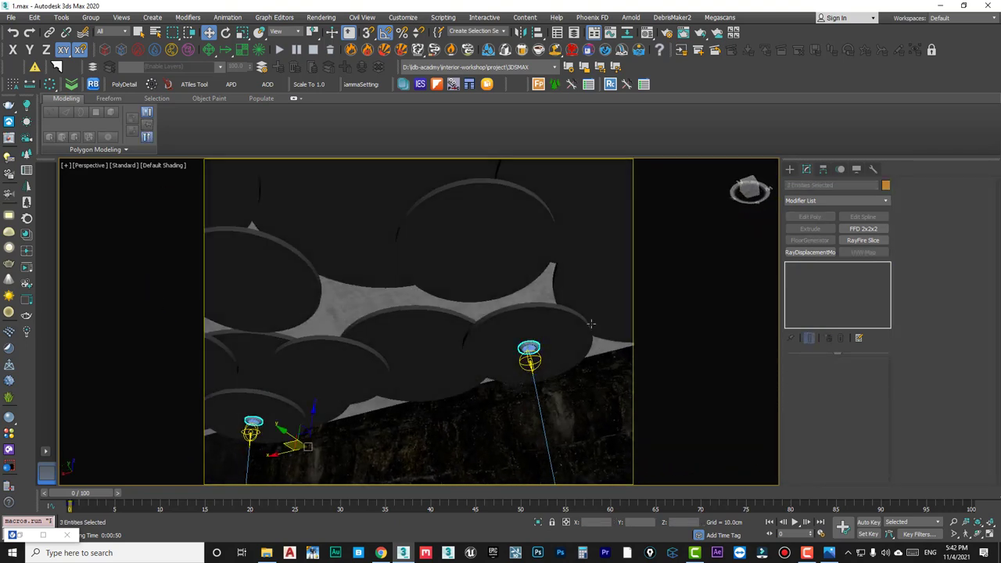
mouse_move(529, 348)
alt+middle_down()
mouse_move(280, 407)
mouse_move(476, 344)
mouse_move(568, 398)
mouse_move(420, 388)
mouse_move(649, 342)
mouse_move(409, 365)
mouse_move(625, 314)
mouse_move(615, 320)
mouse_move(630, 328)
mouse_move(626, 336)
alt+middle_up()
ctrl+click(476, 356)
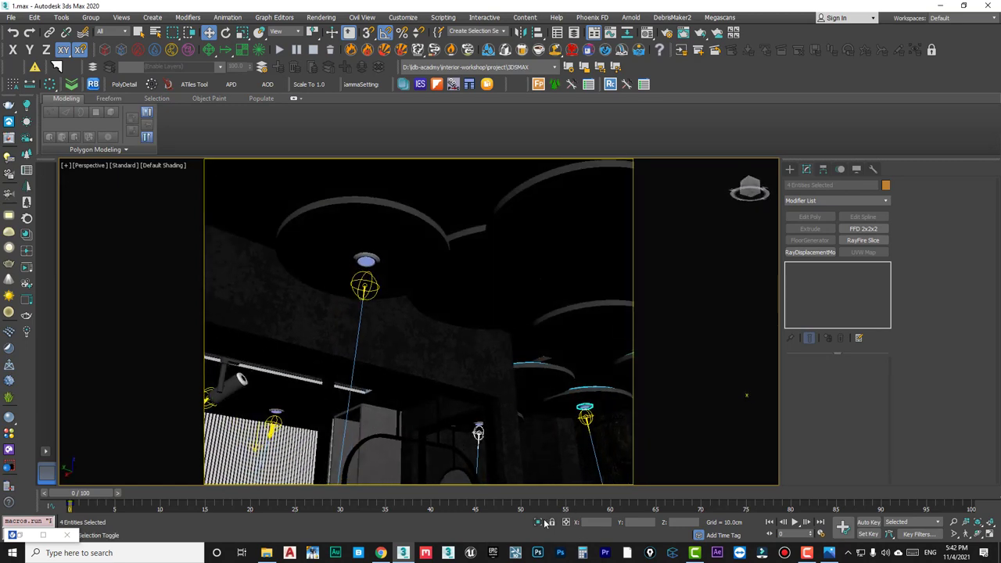
Isolate the selected ceiling lights and fixtures and orbit around them.
click(545, 522)
click(482, 381)
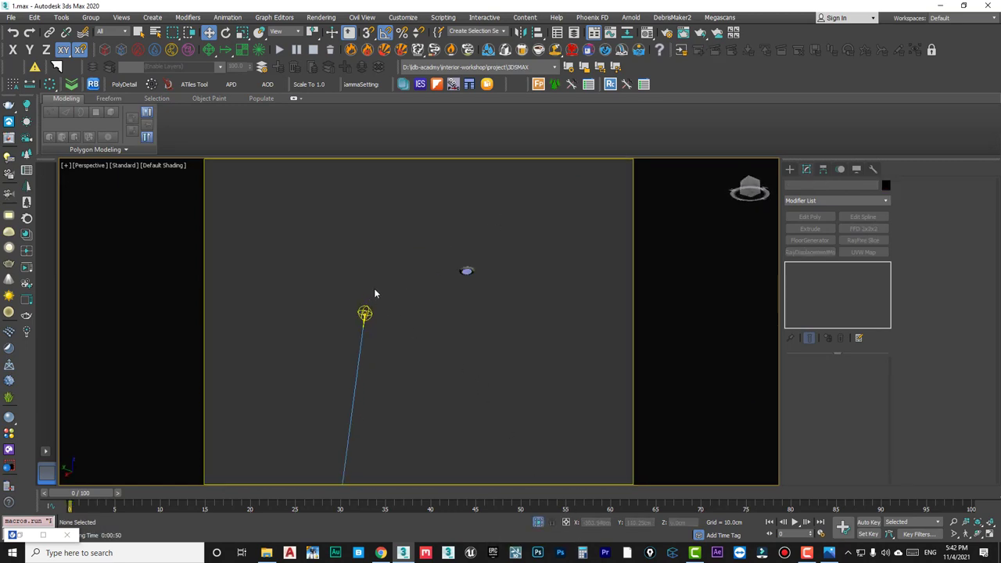
alt+middle_drag(375, 294, 386, 296)
alt+middle_drag(534, 232, 481, 327)
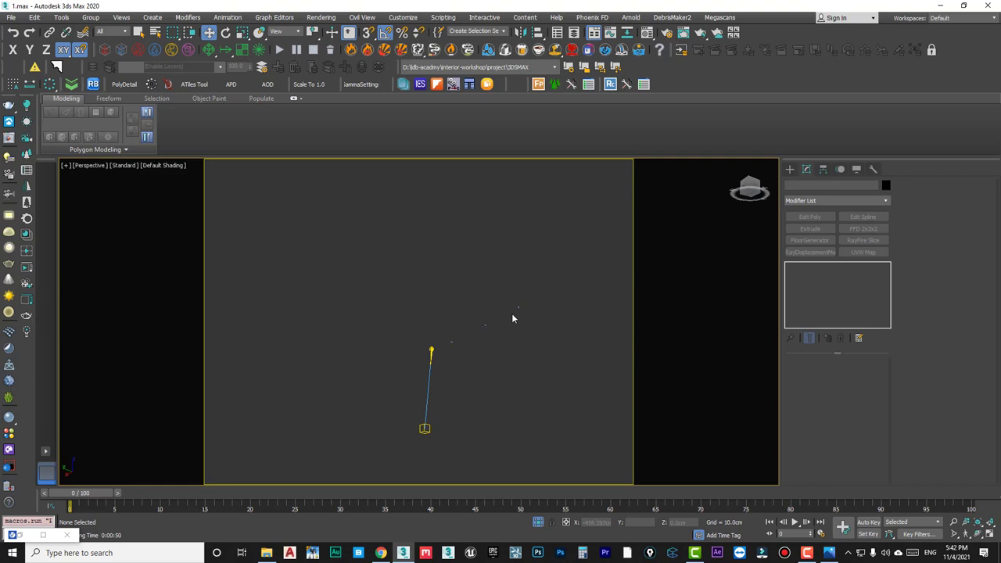
Exit isolation to show the full bedroom scene again and clear the selection.
key(ctrl+a)
click(540, 523)
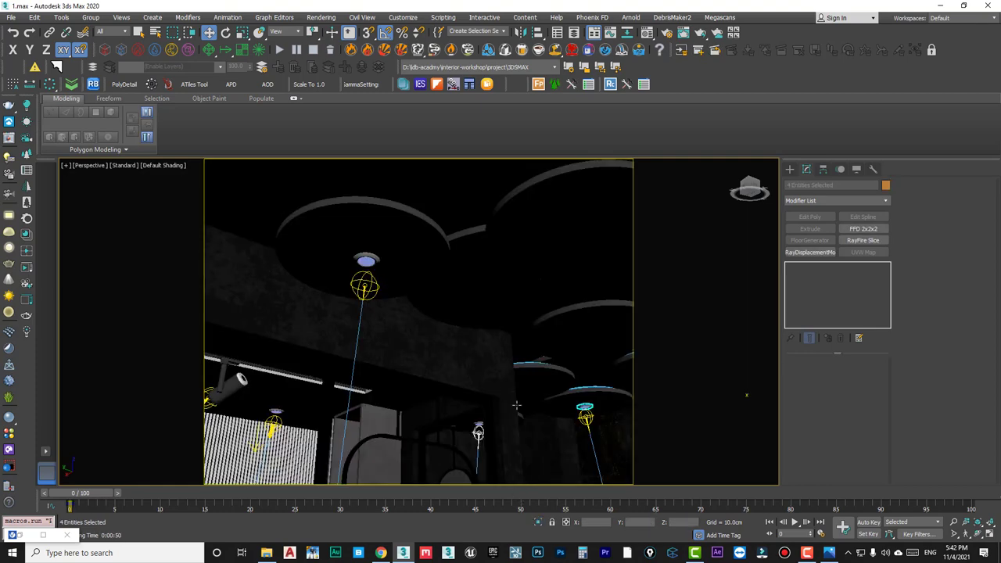
scroll(401, 259, up, 4)
scroll(401, 259, up, 4)
scroll(401, 259, up, 3)
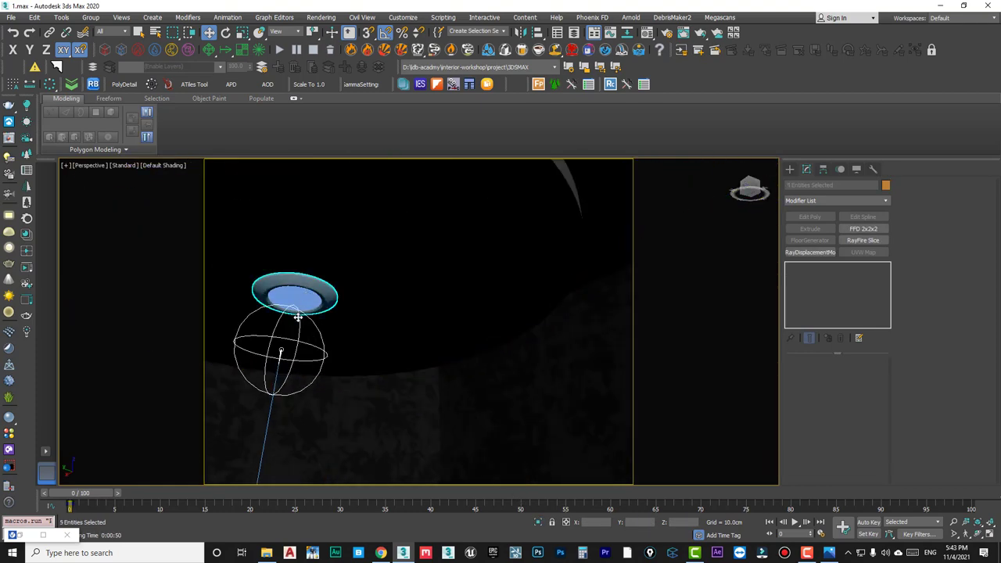
scroll(505, 428, down, 5)
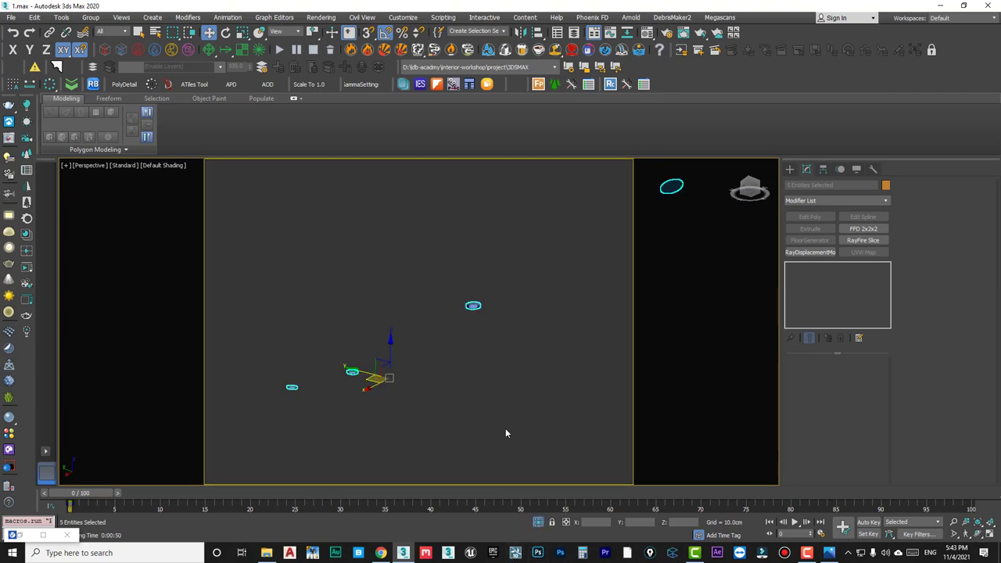
click(436, 379)
mouse_move(437, 379)
middle_down()
mouse_move(456, 395)
mouse_move(448, 365)
middle_up()
Reset the Material Editor sample slots via Utilities.
key(m)
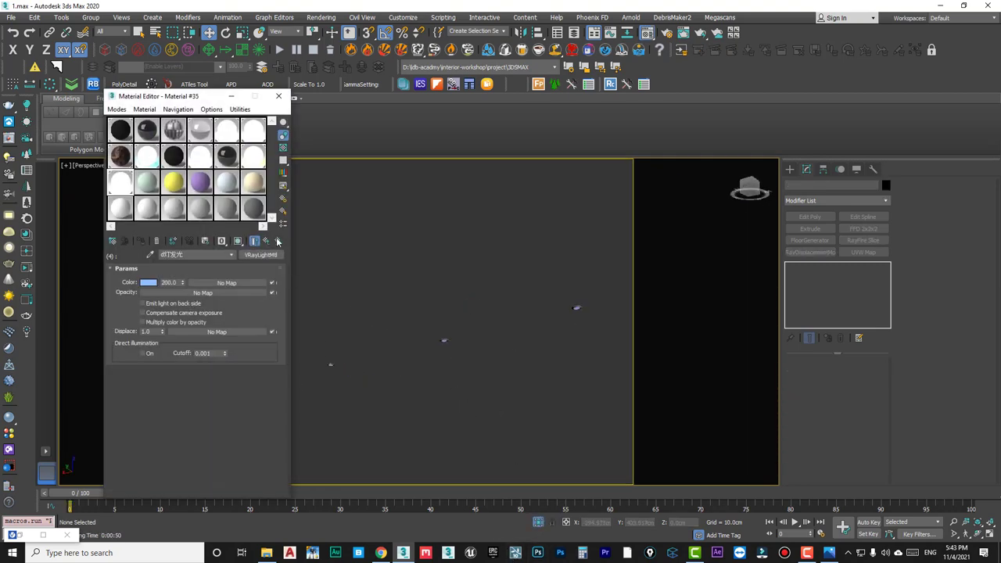
click(260, 135)
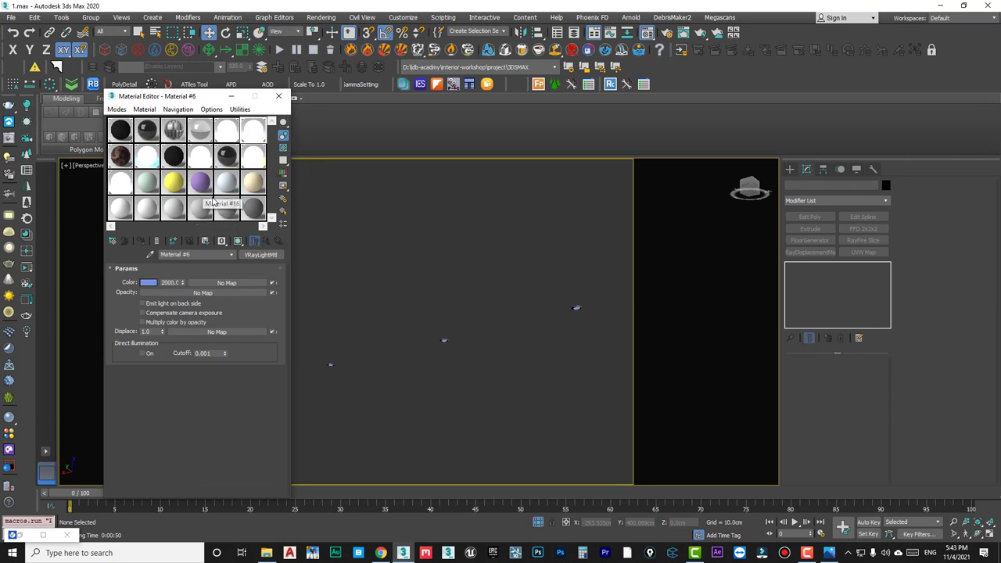
click(239, 109)
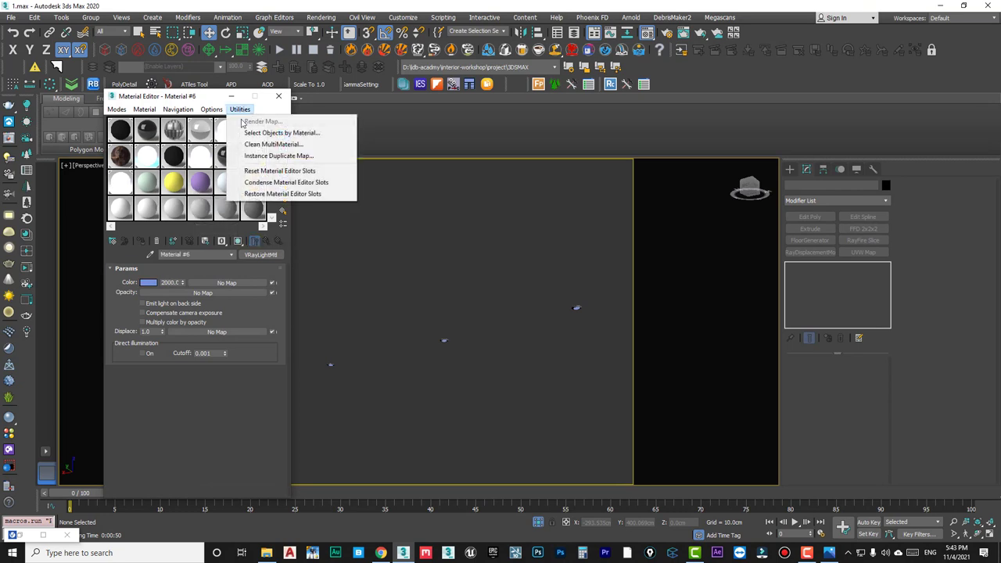
click(265, 171)
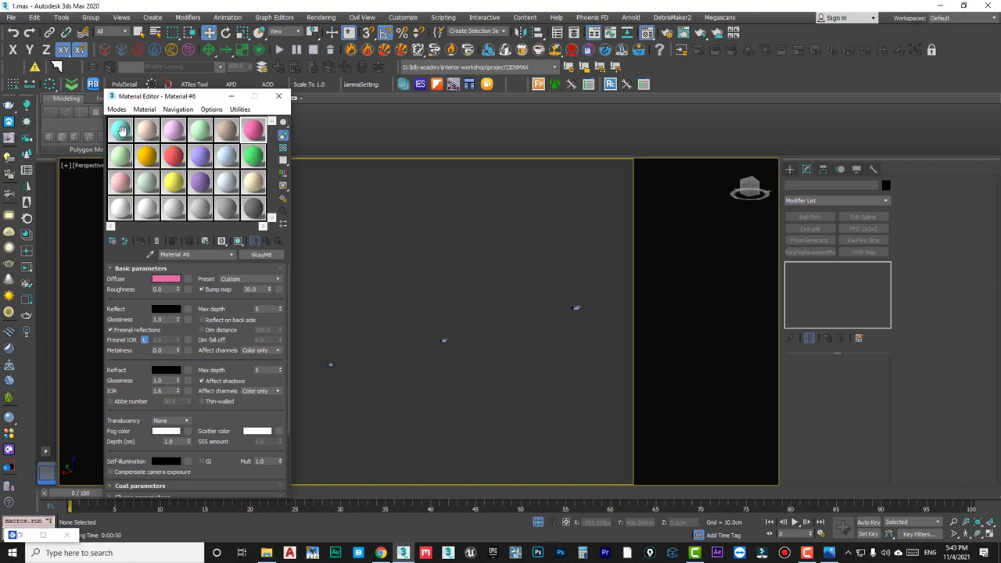
Pick the fixture's Multi/Sub-Object material, copy it to slot 2, and open light sub-material 3.
click(121, 130)
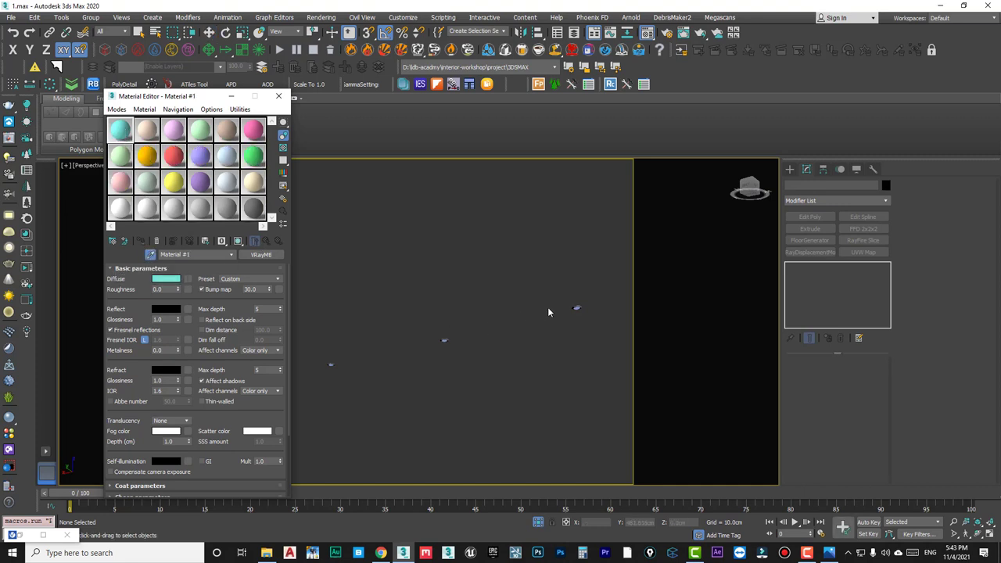
click(426, 386)
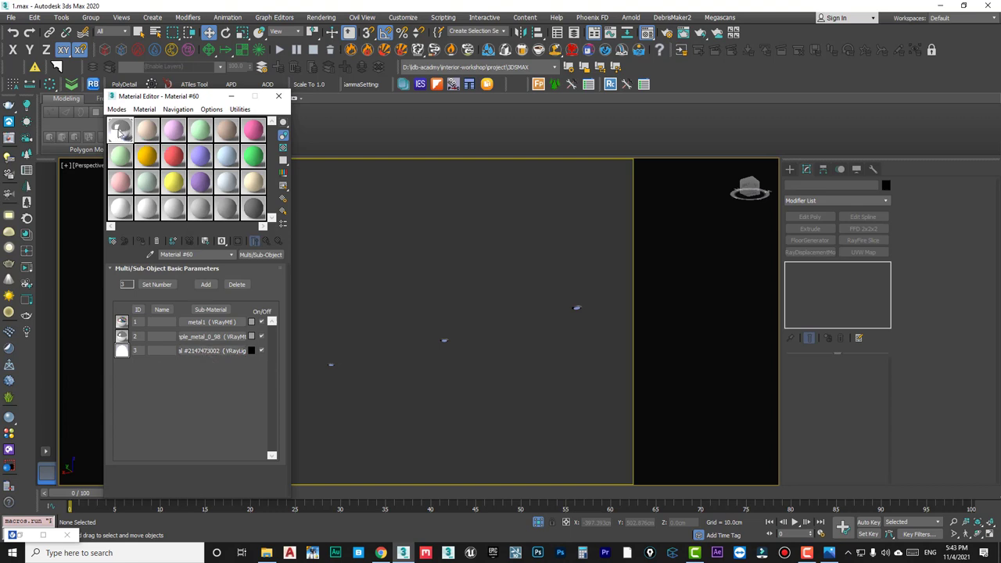
drag(121, 131, 147, 132)
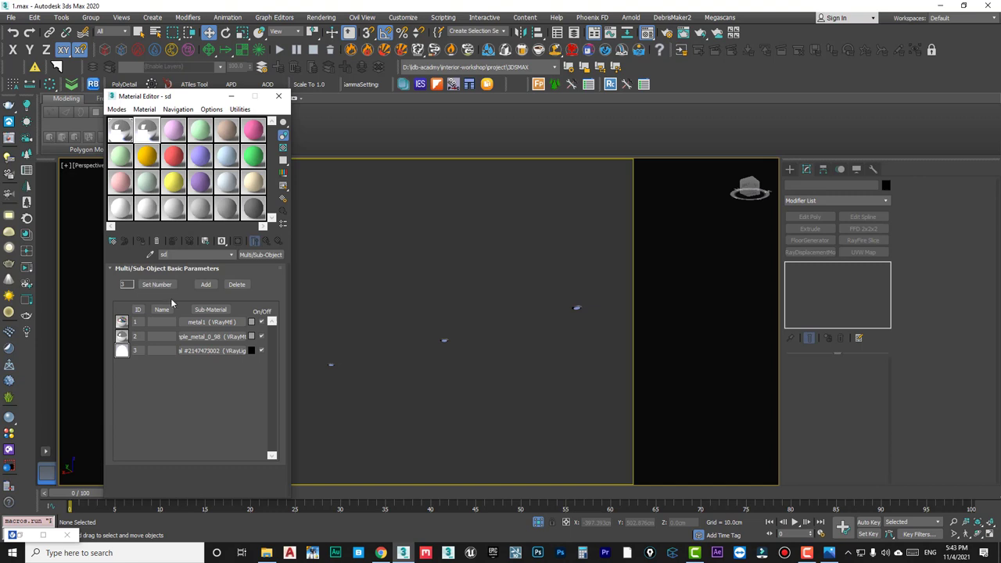
click(203, 351)
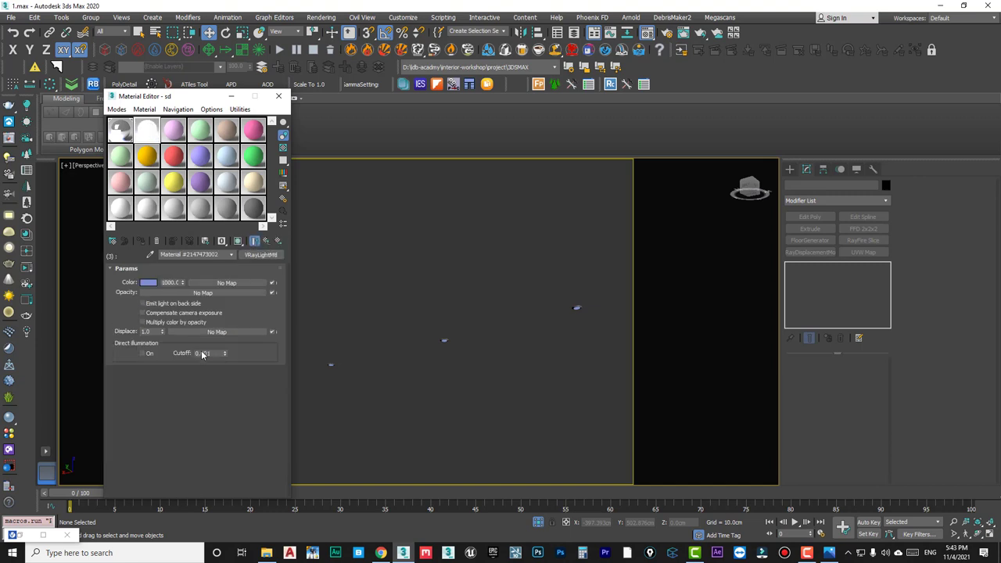
Change the light sub-material's colour from blue-violet to warm amber, RGB 168, 98, 36.
click(149, 284)
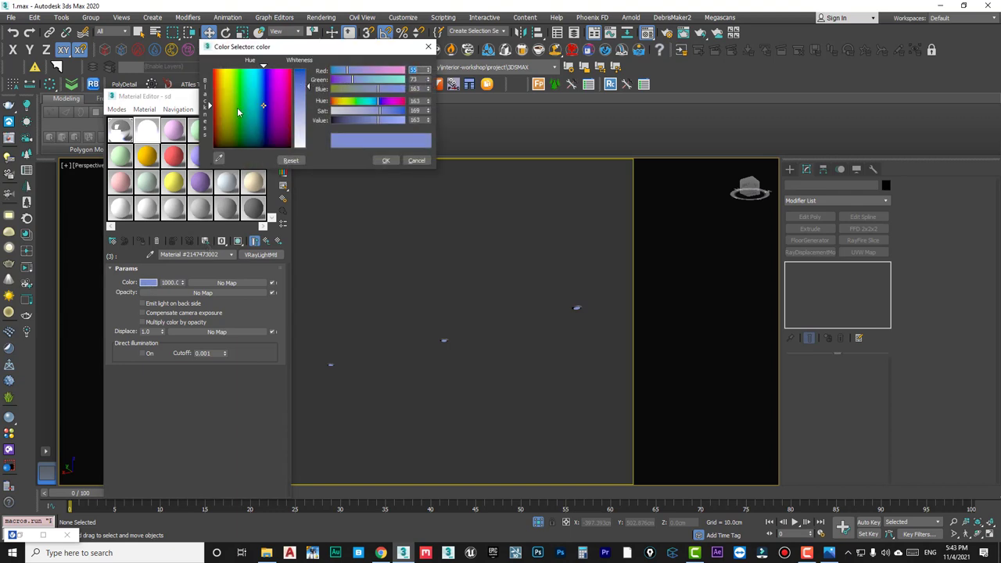
click(225, 119)
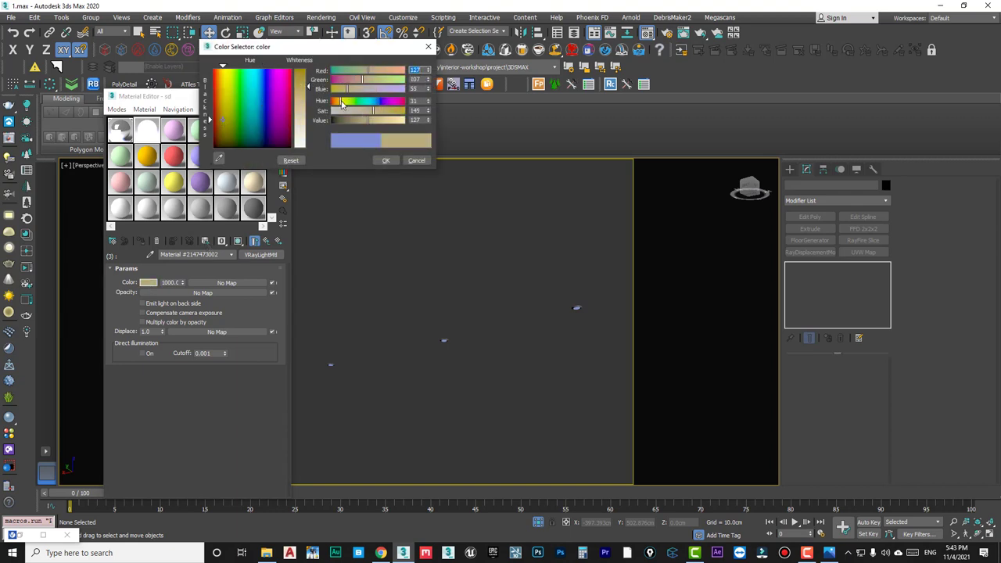
click(219, 102)
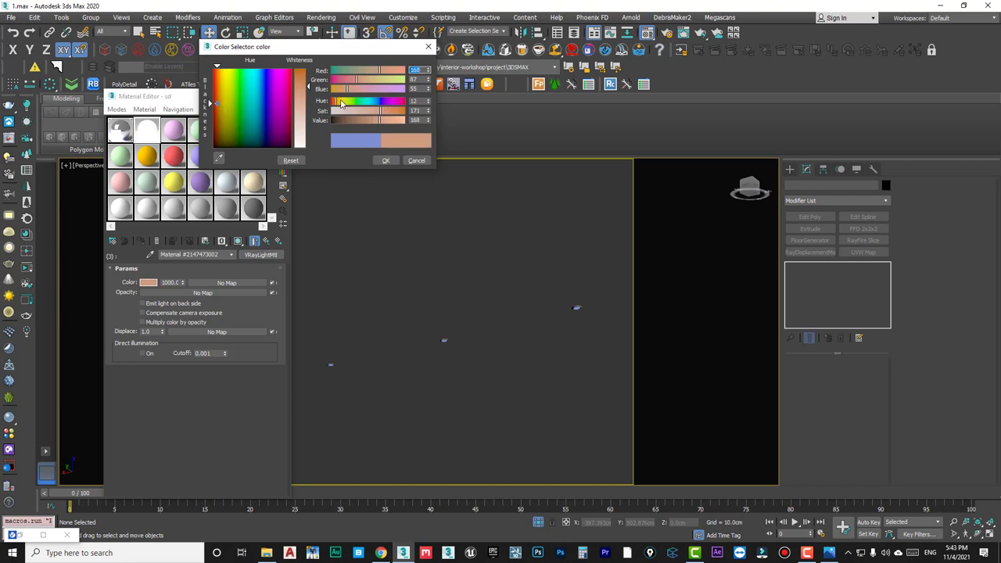
click(341, 104)
mouse_move(388, 111)
mouse_down()
mouse_move(397, 114)
mouse_move(335, 101)
mouse_up()
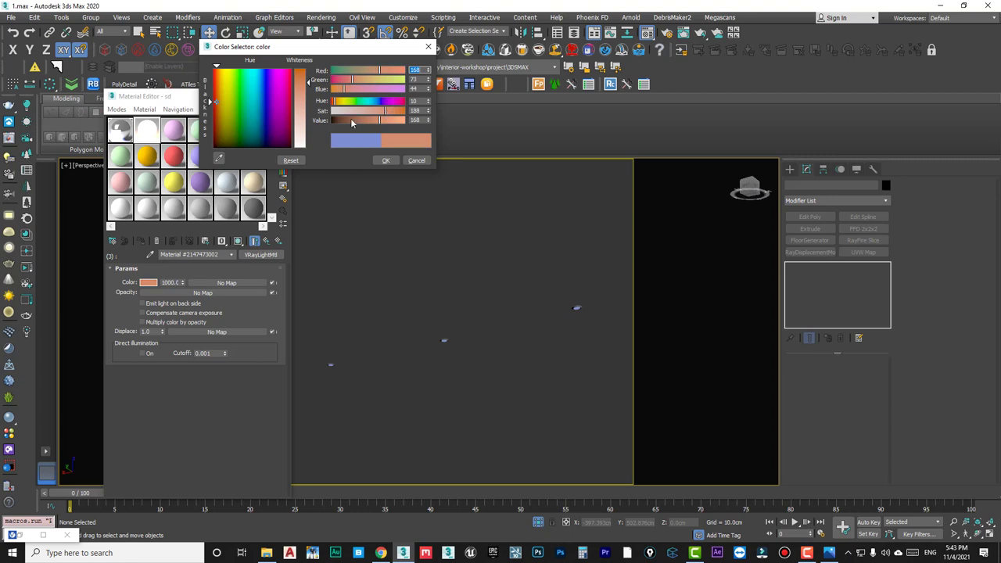
click(361, 80)
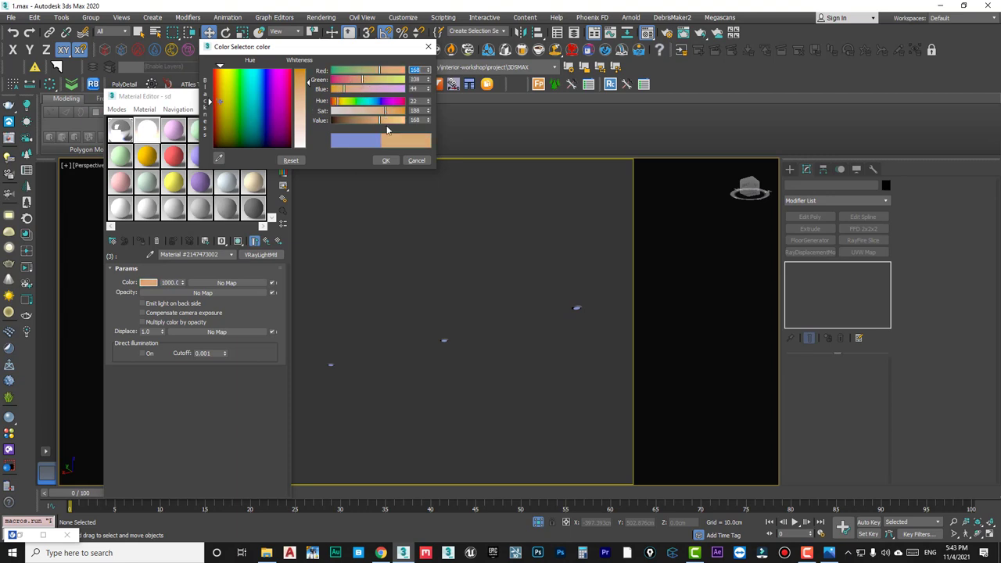
drag(337, 105, 350, 105)
click(397, 113)
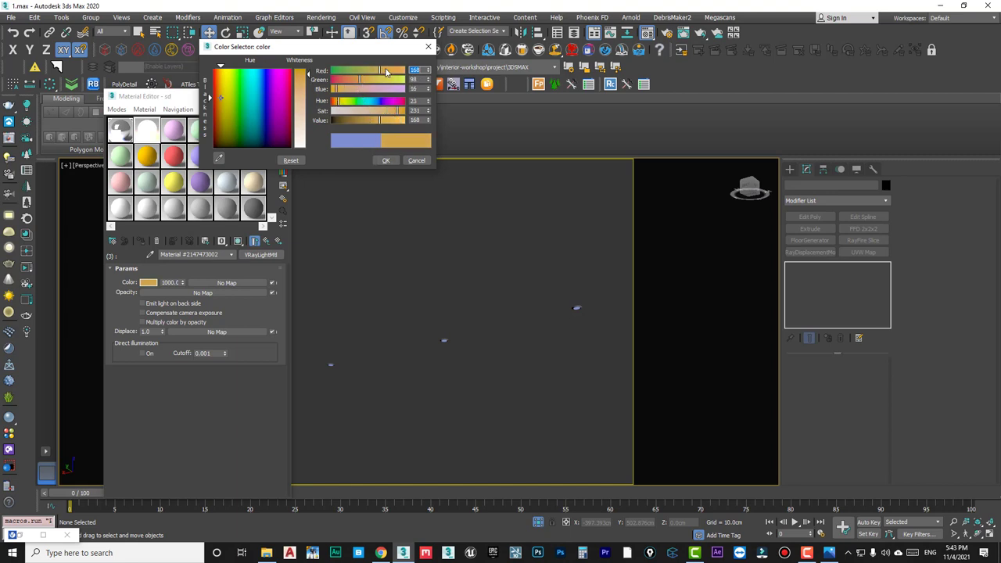
Confirm the orange light colour and return to the 'sd' multi-material in the Material Editor.
click(386, 161)
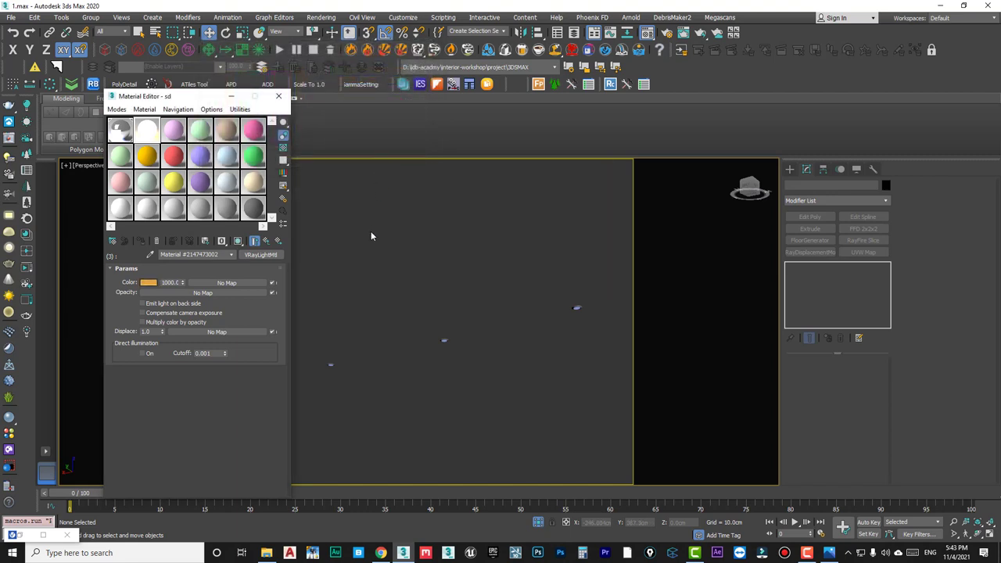
click(267, 241)
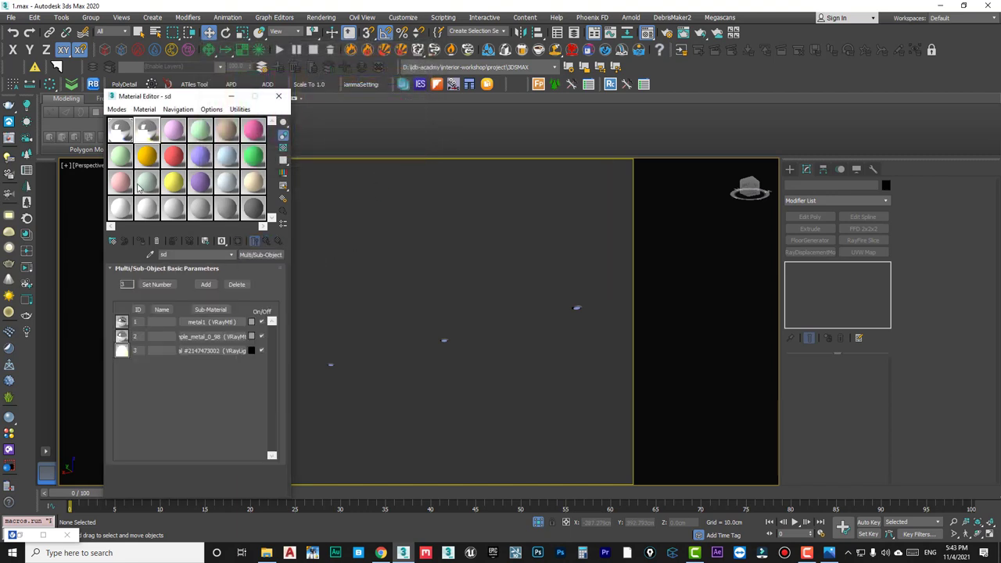
click(123, 130)
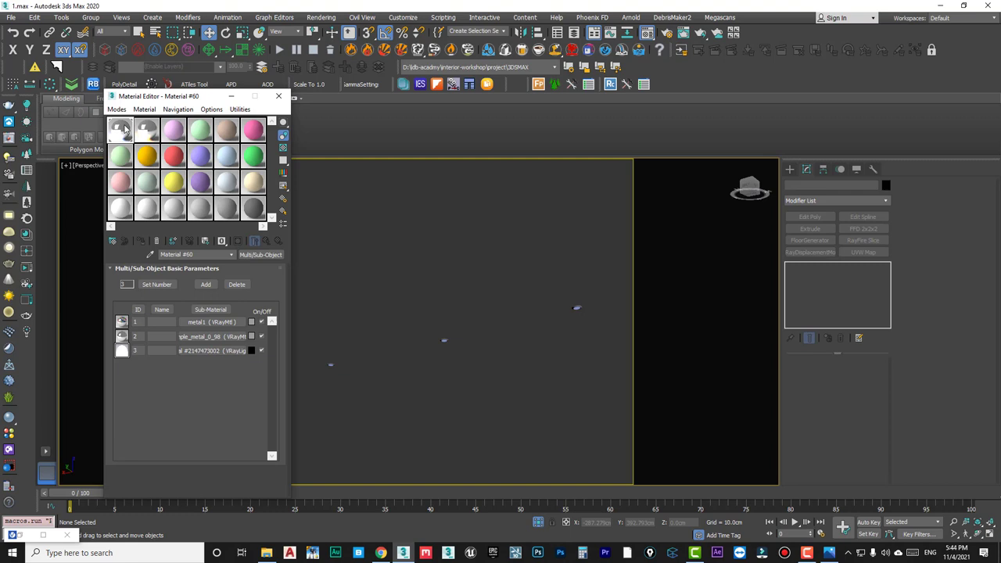
click(184, 350)
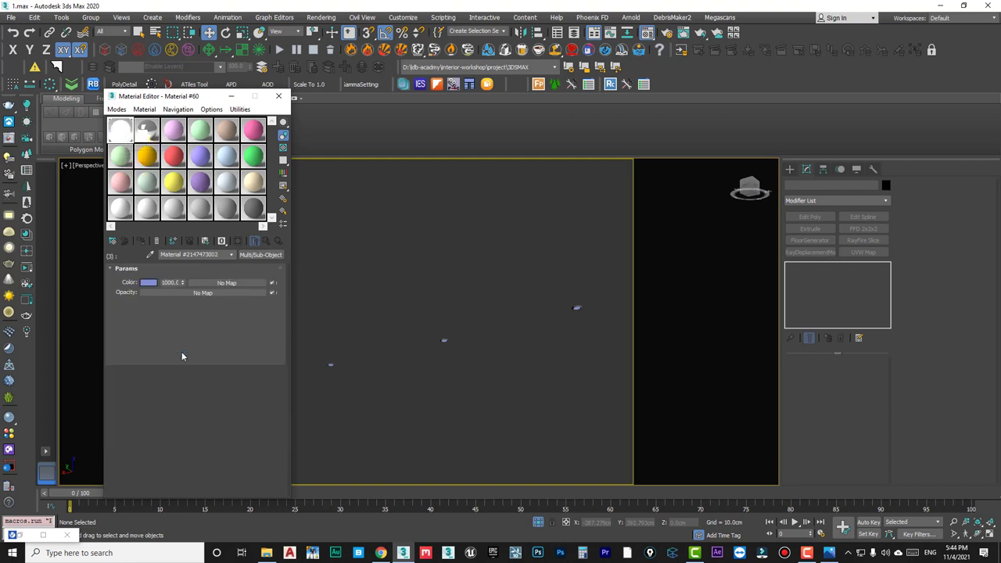
click(150, 133)
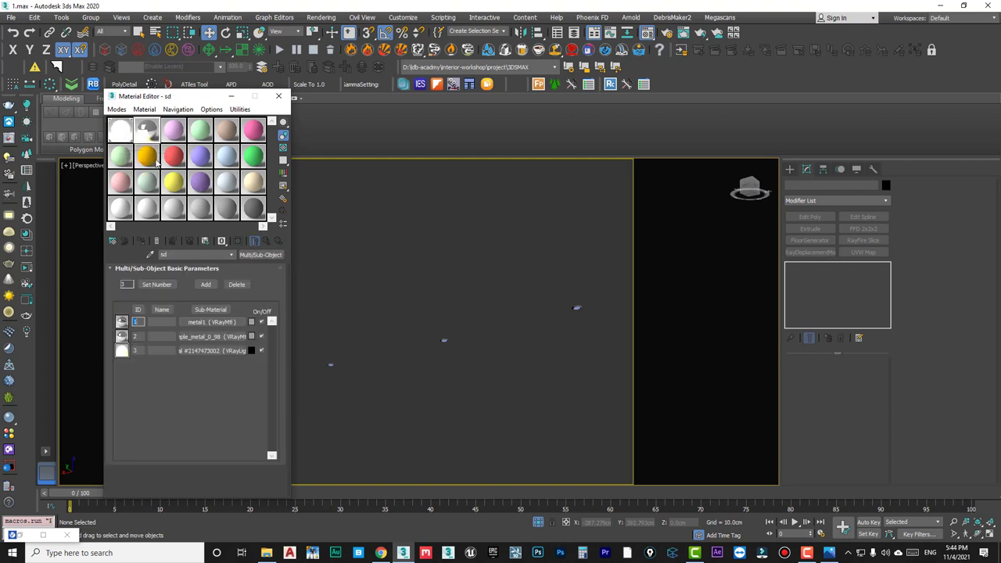
click(403, 279)
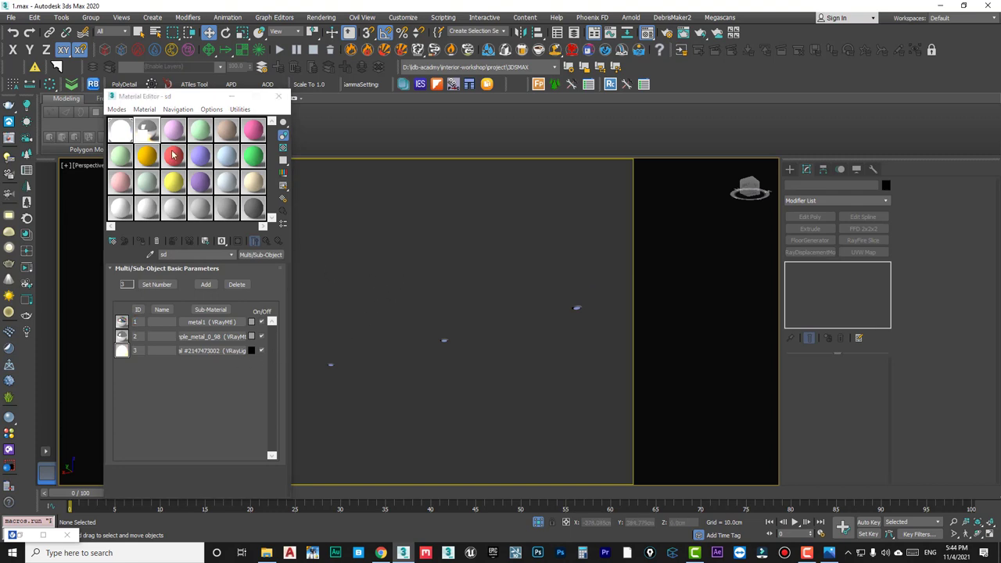
click(149, 133)
click(555, 330)
Select the three small disc lights, then close the Material Editor and adjust the view.
drag(347, 411, 380, 374)
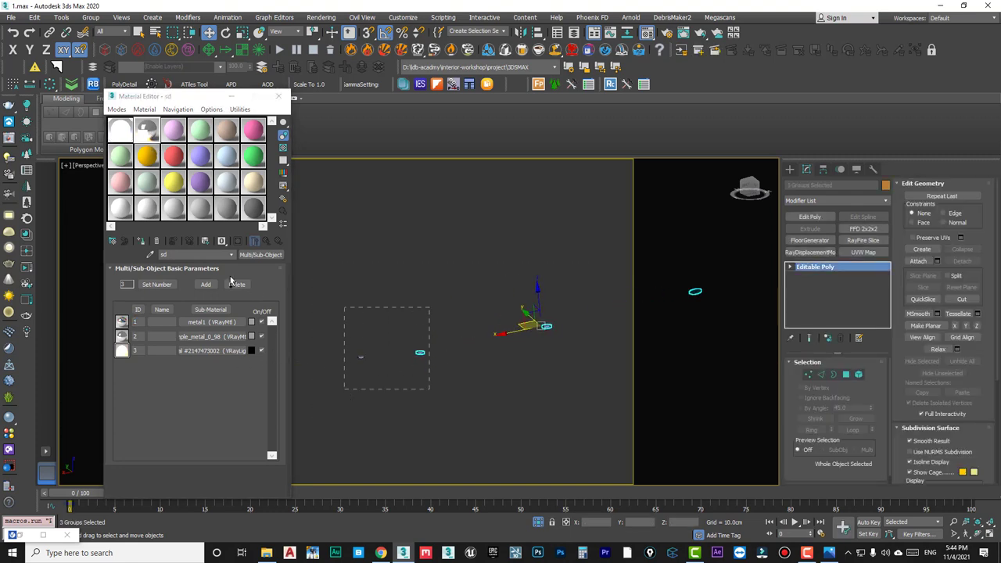
click(499, 365)
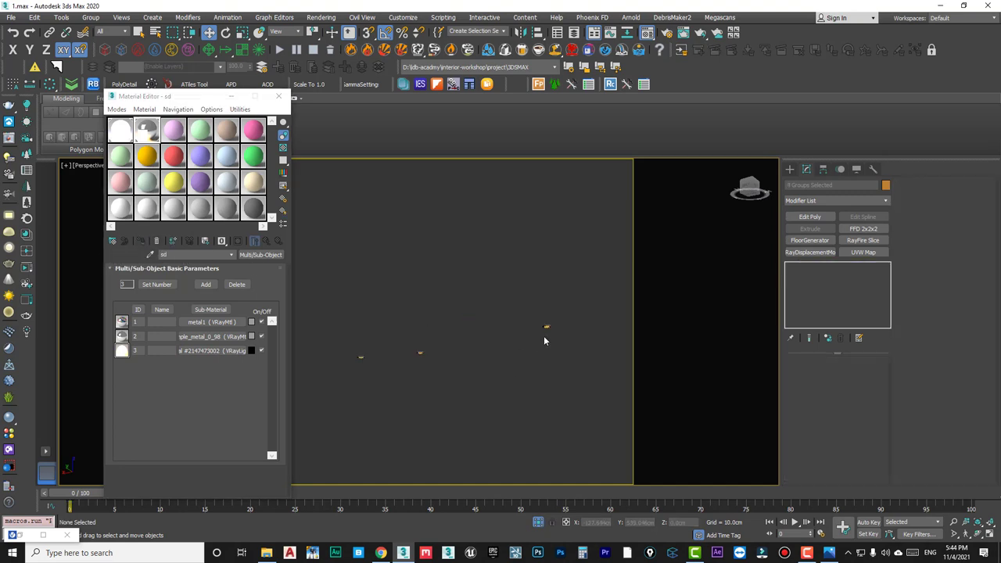
middle_drag(492, 335, 432, 340)
scroll(620, 276, up, 5)
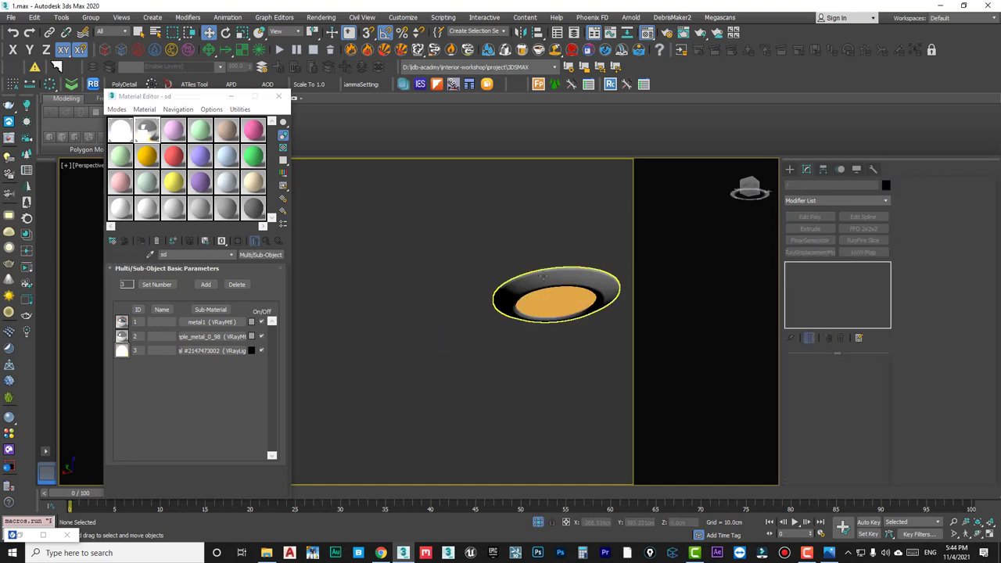
key(shift+z)
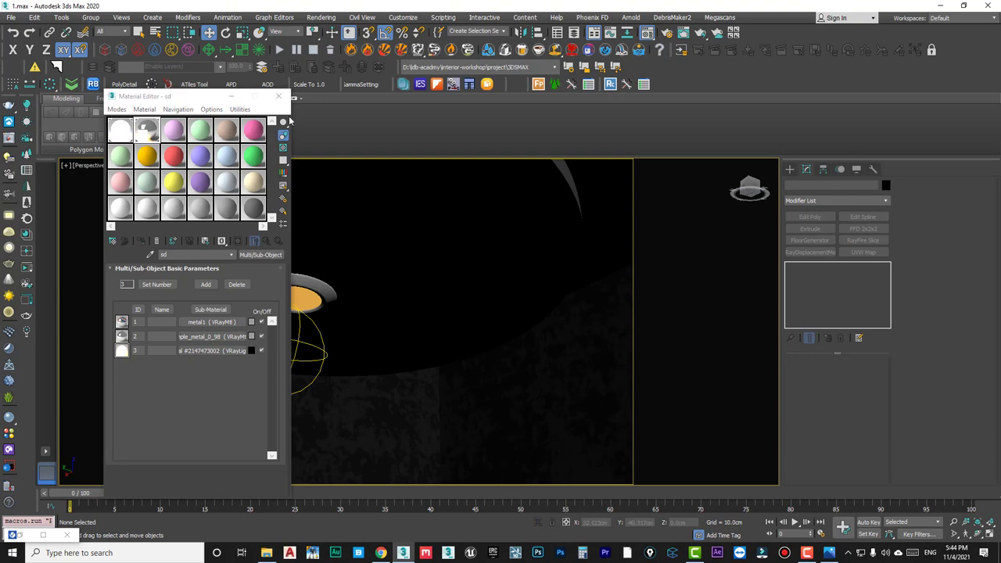
click(279, 97)
scroll(363, 253, down, 2)
scroll(364, 255, down, 3)
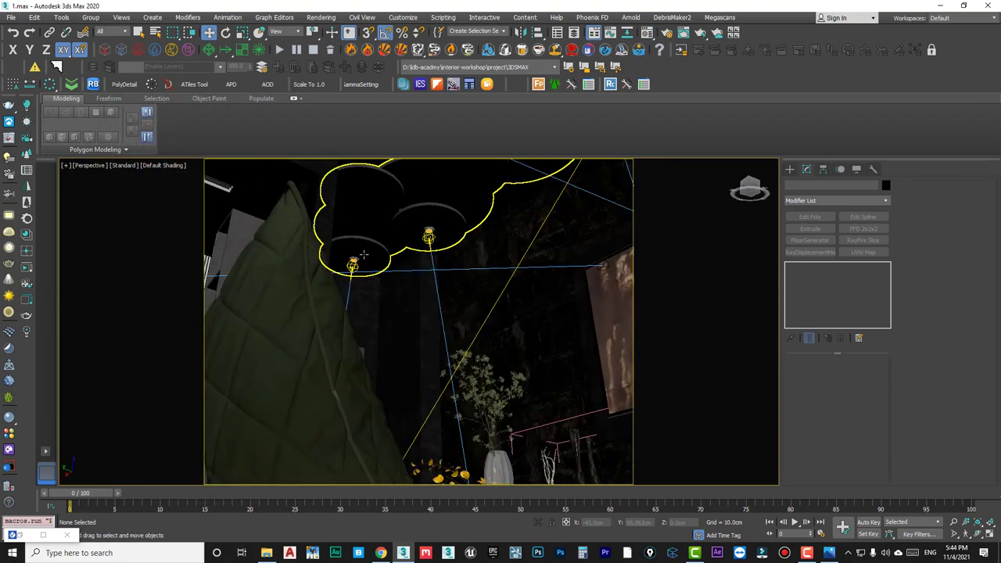
Orbit up to inspect the cloud ceiling and select disc light spot023 to view its material.
alt+middle_drag(443, 236, 509, 253)
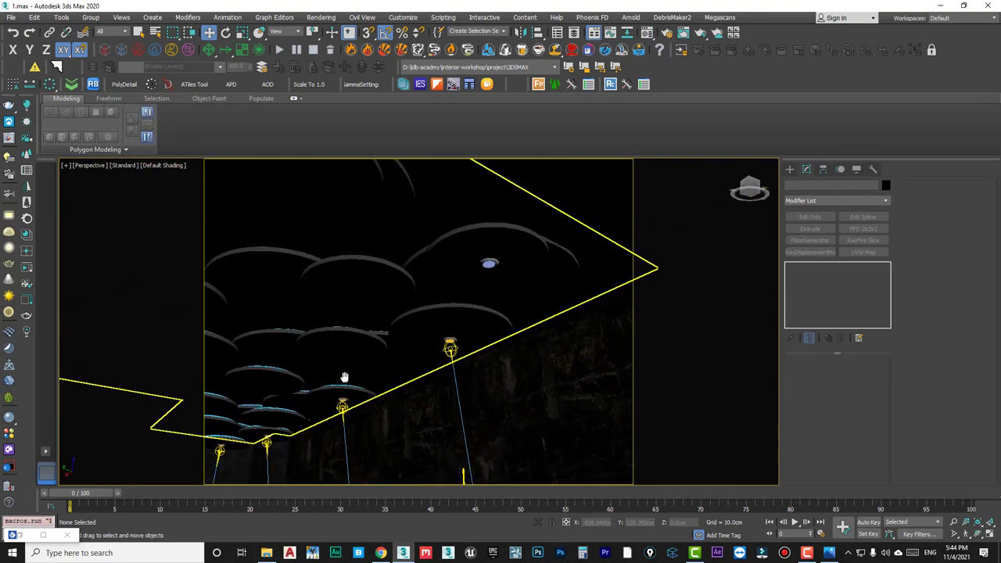
click(493, 255)
click(454, 307)
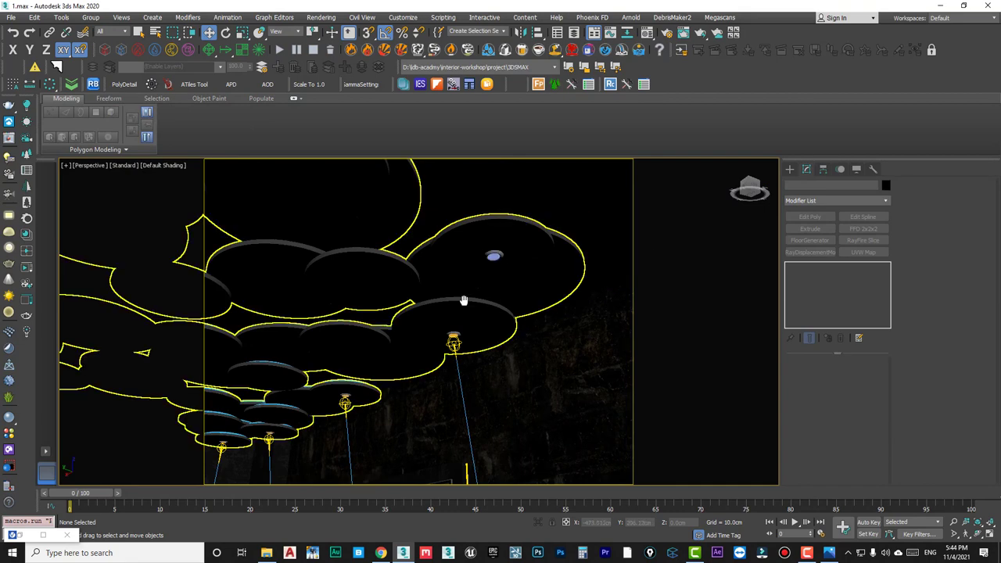
alt+middle_drag(465, 297, 530, 262)
click(538, 253)
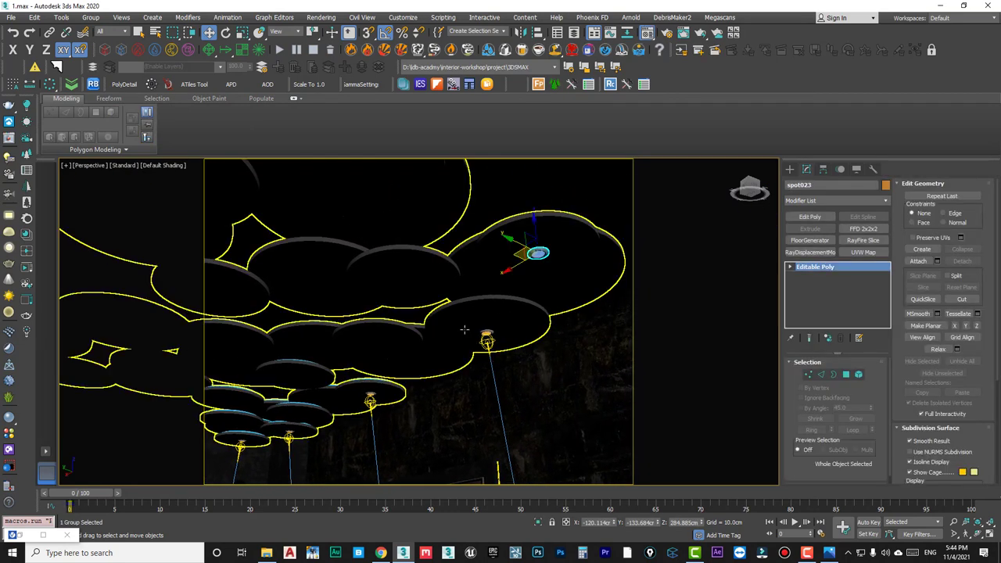
key(m)
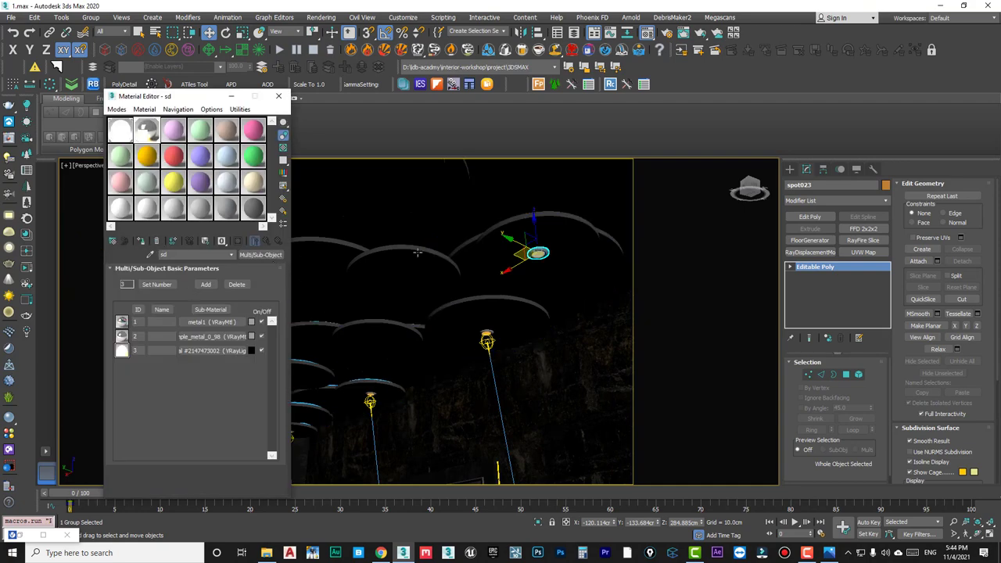
mouse_move(558, 250)
middle_down()
mouse_move(577, 232)
mouse_move(501, 217)
mouse_move(521, 351)
mouse_move(447, 196)
mouse_move(394, 180)
mouse_move(404, 240)
mouse_move(346, 258)
mouse_move(380, 284)
mouse_move(410, 264)
mouse_move(639, 228)
mouse_move(615, 259)
middle_up()
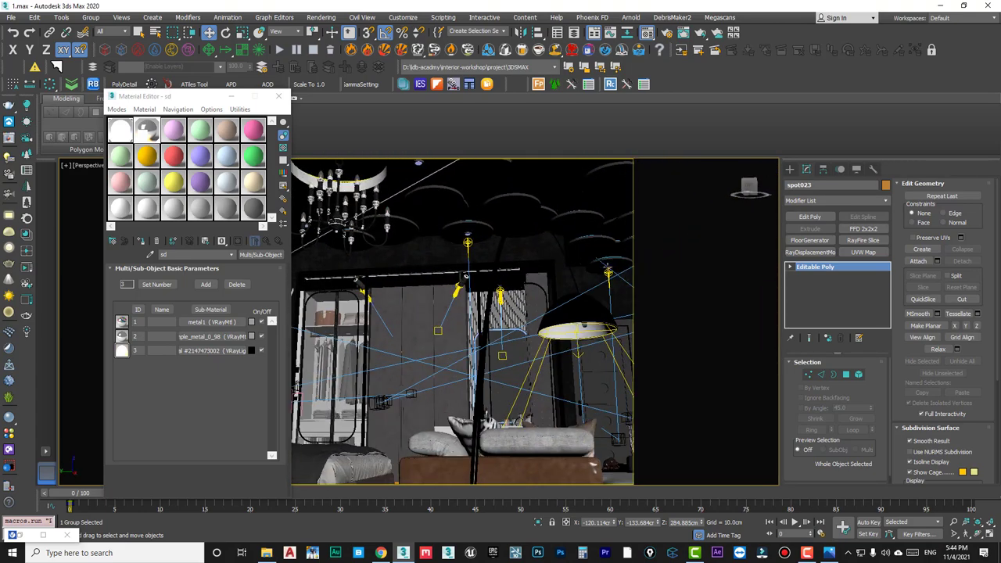
Switch the viewport to the V-Ray camera view and close the Material Editor.
key(c)
click(490, 239)
key(Return)
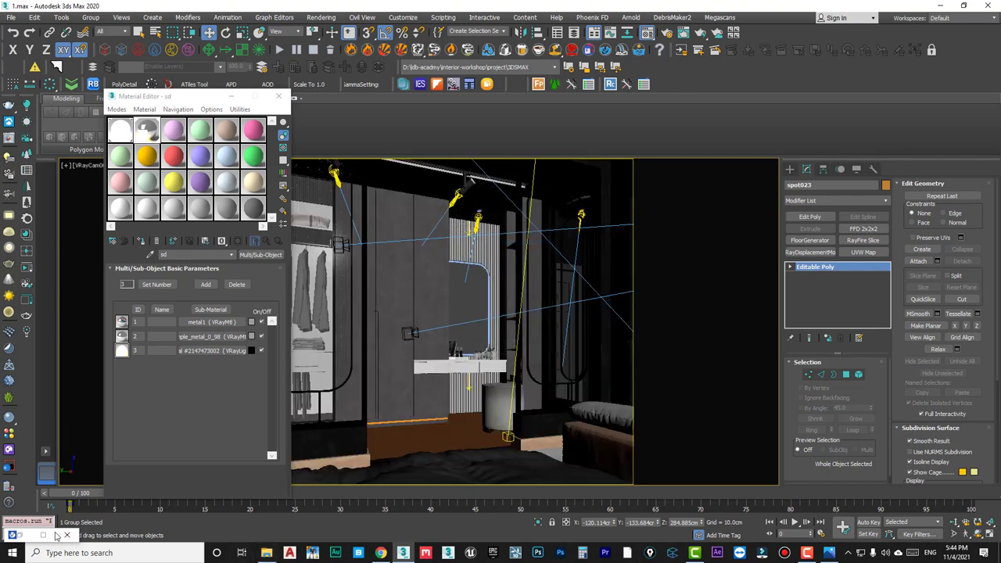
click(278, 95)
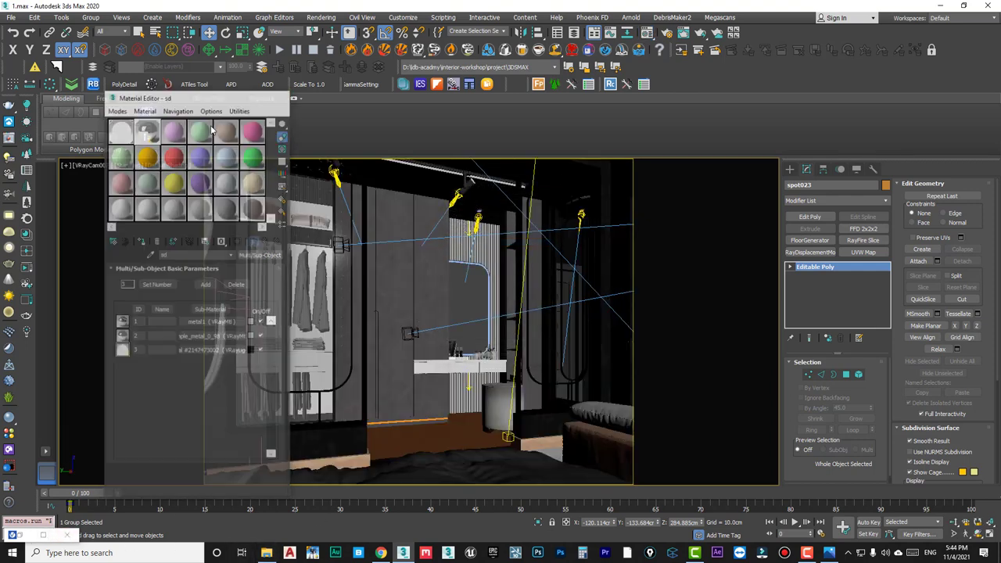
Select VRayCam007, widen its film gate to 163.37 mm, pan the framing and render with Shift+Q.
click(92, 165)
click(130, 363)
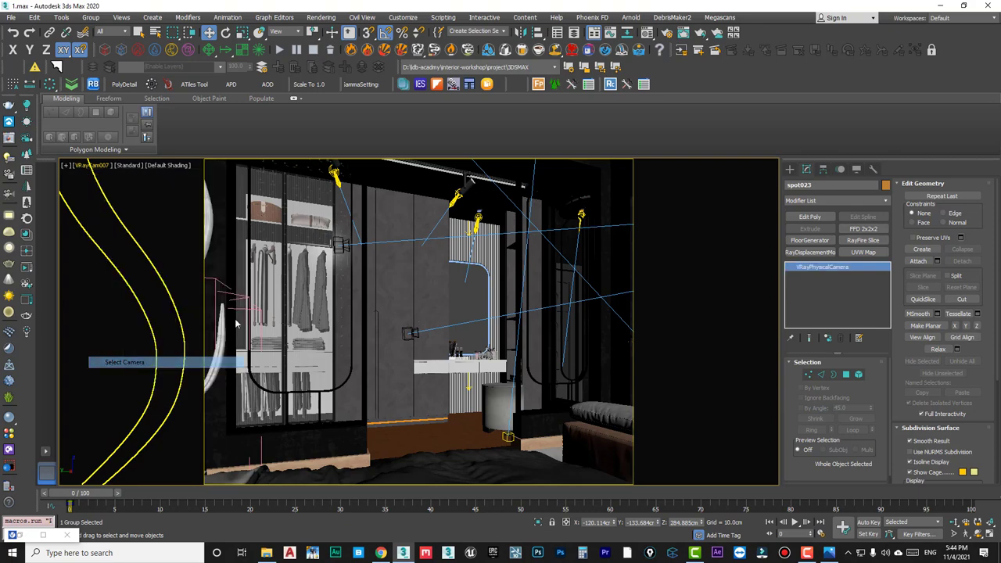
drag(873, 461, 706, 371)
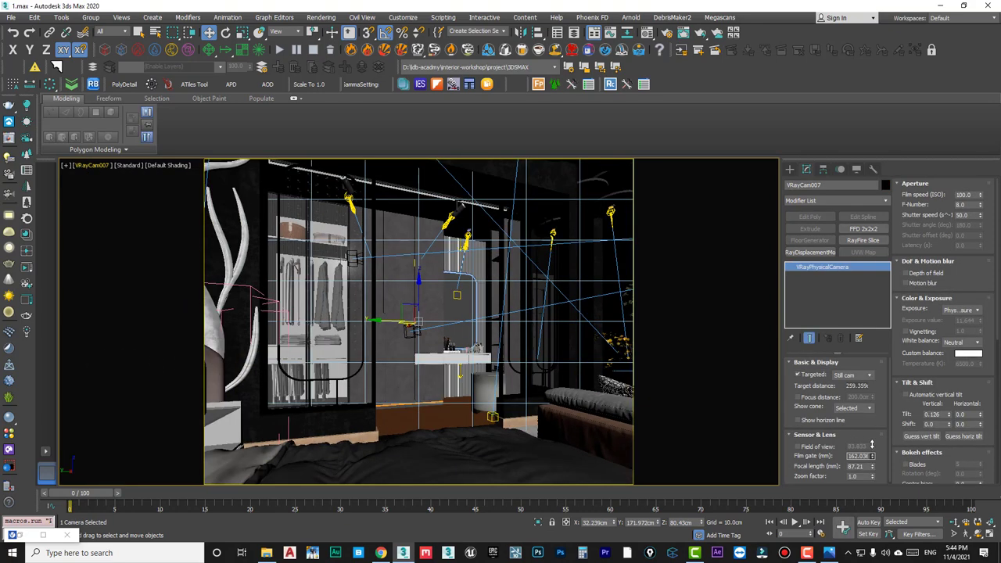
middle_drag(559, 297, 524, 331)
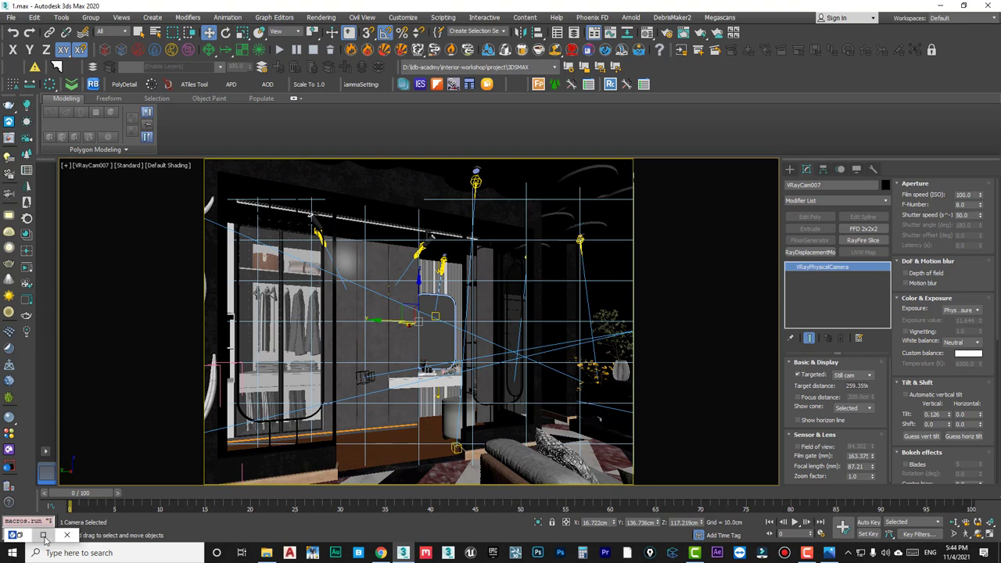
key(shift+q)
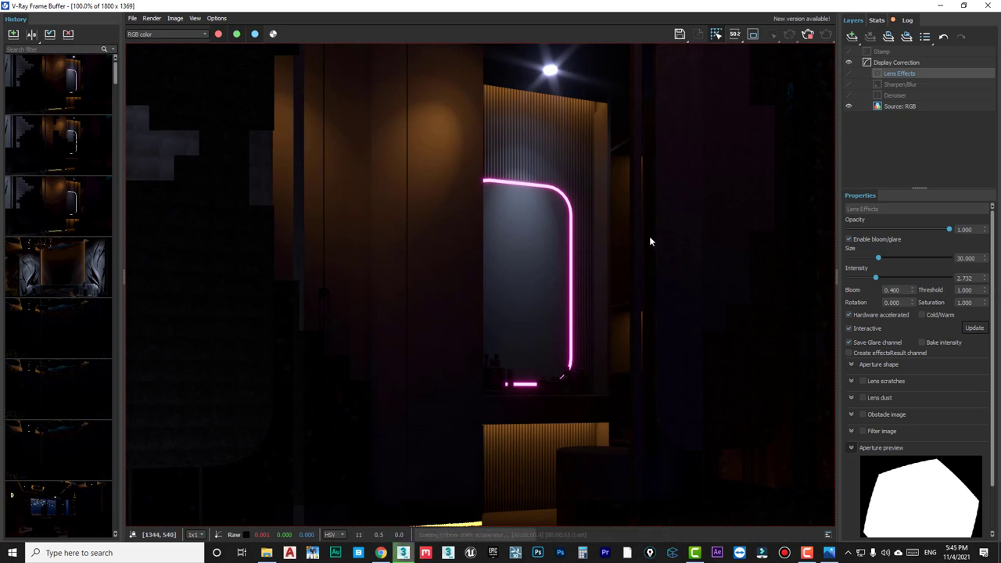
Zoom in and out around the in-progress bedroom render to inspect it.
scroll(650, 237, down, 2)
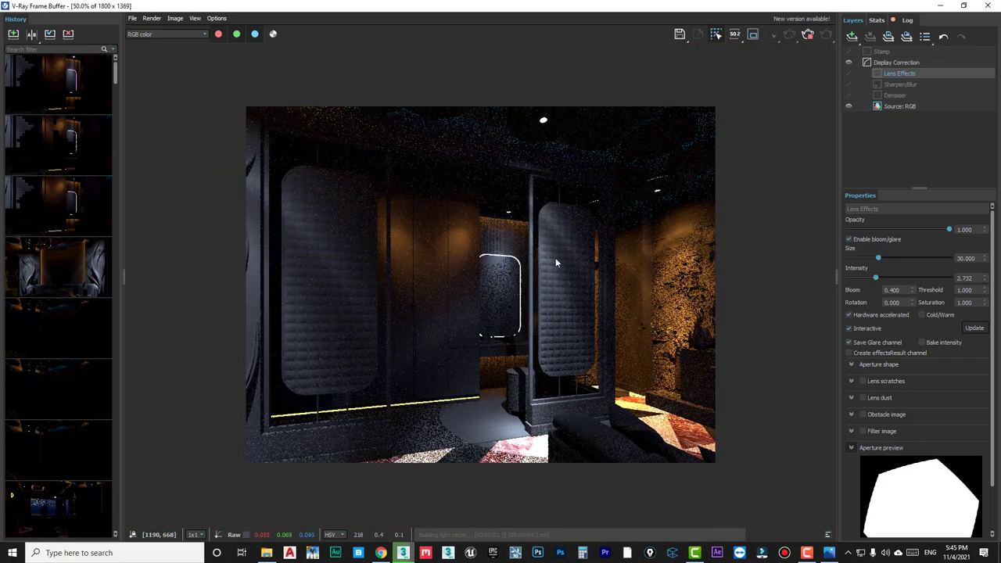
scroll(594, 270, up, 2)
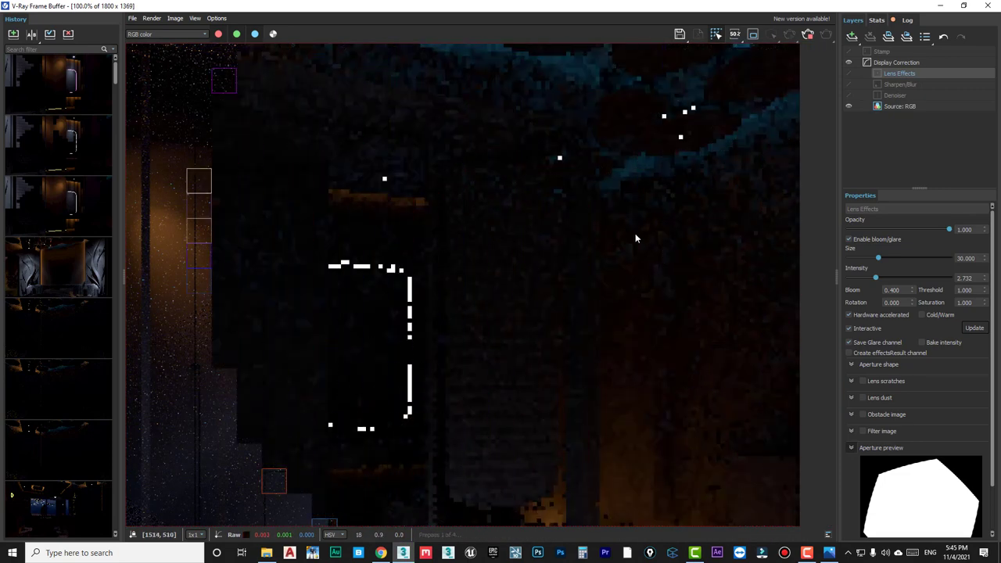
scroll(635, 234, down, 2)
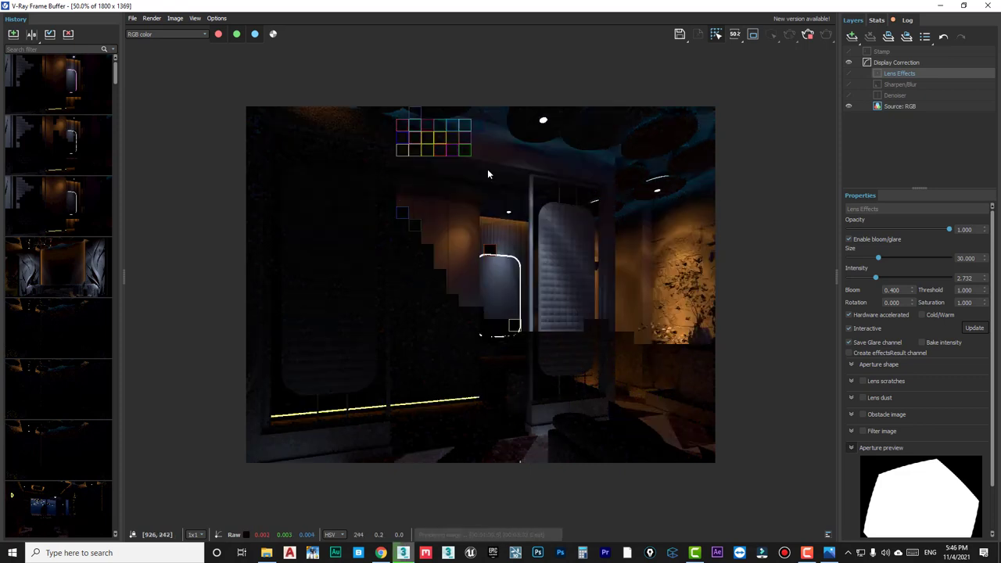
scroll(543, 123, up, 2)
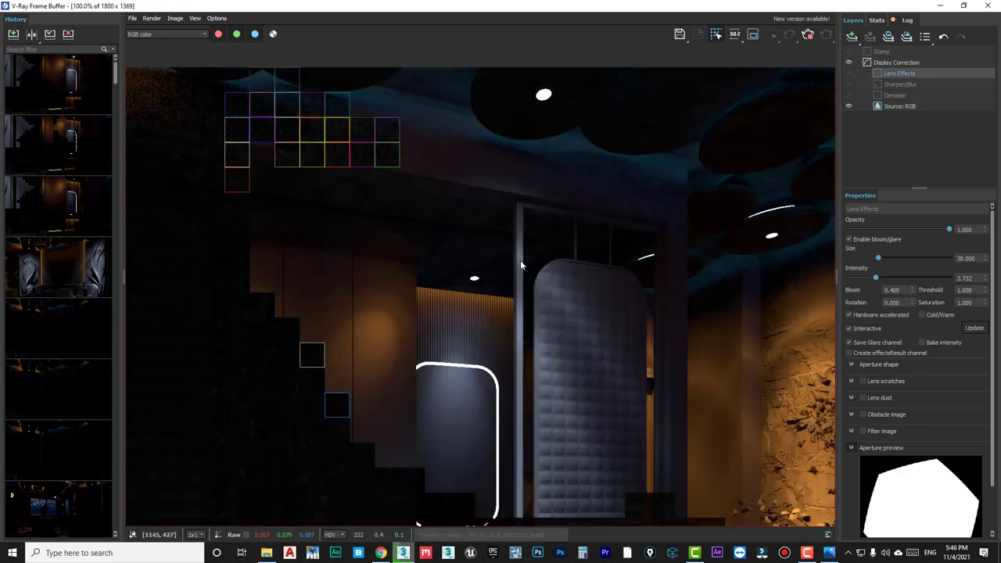
scroll(530, 331, down, 2)
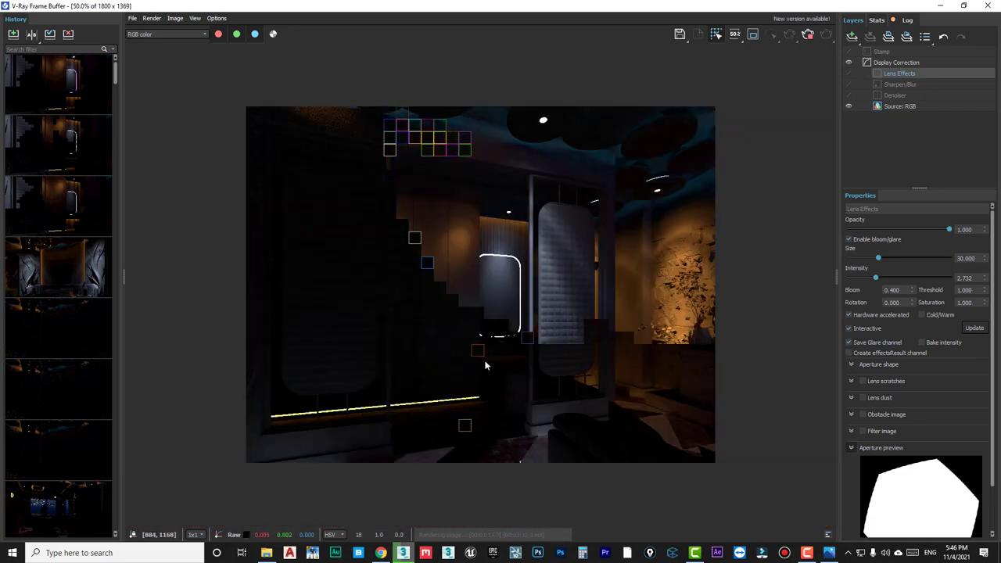
scroll(532, 458, up, 2)
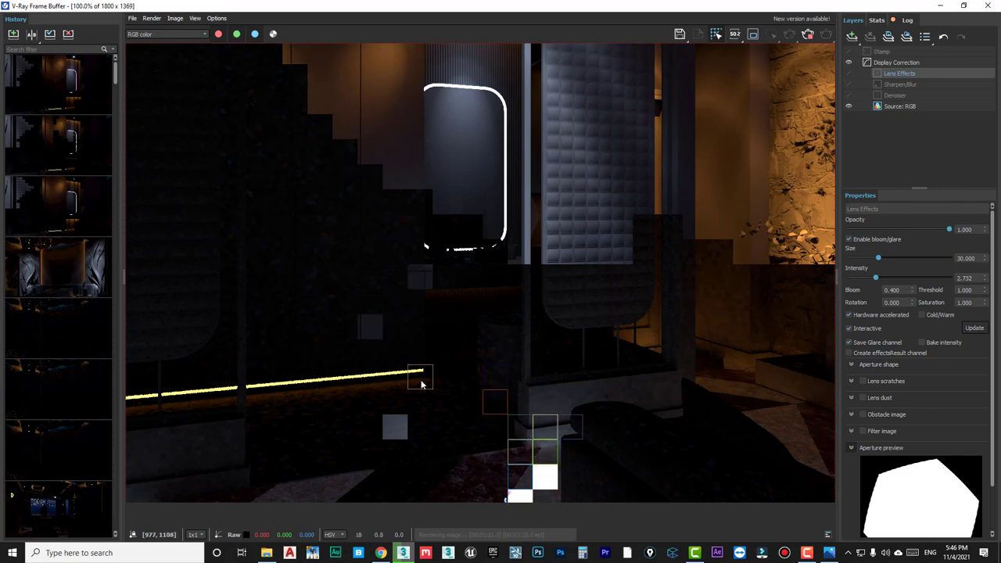
scroll(538, 400, down, 2)
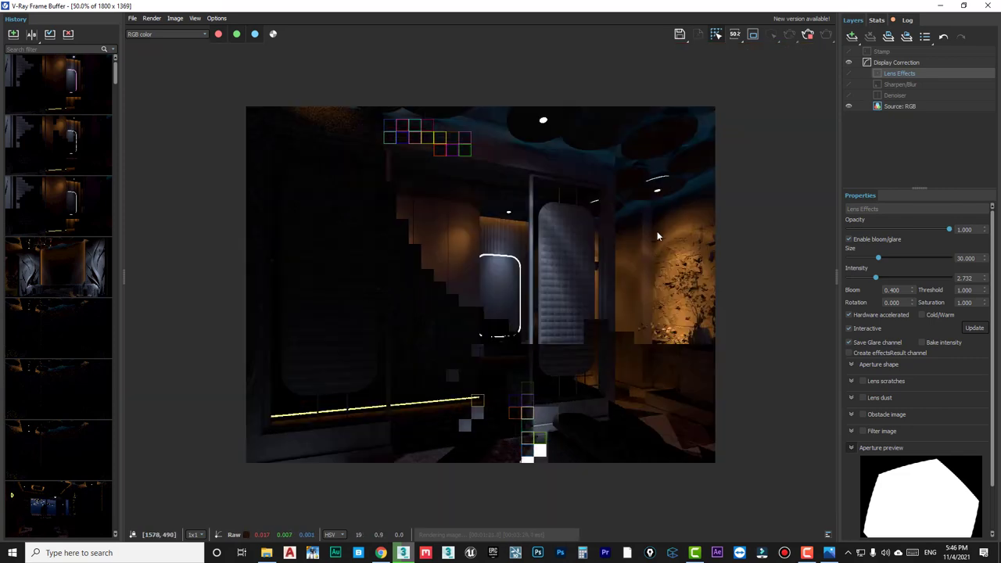
scroll(657, 234, up, 2)
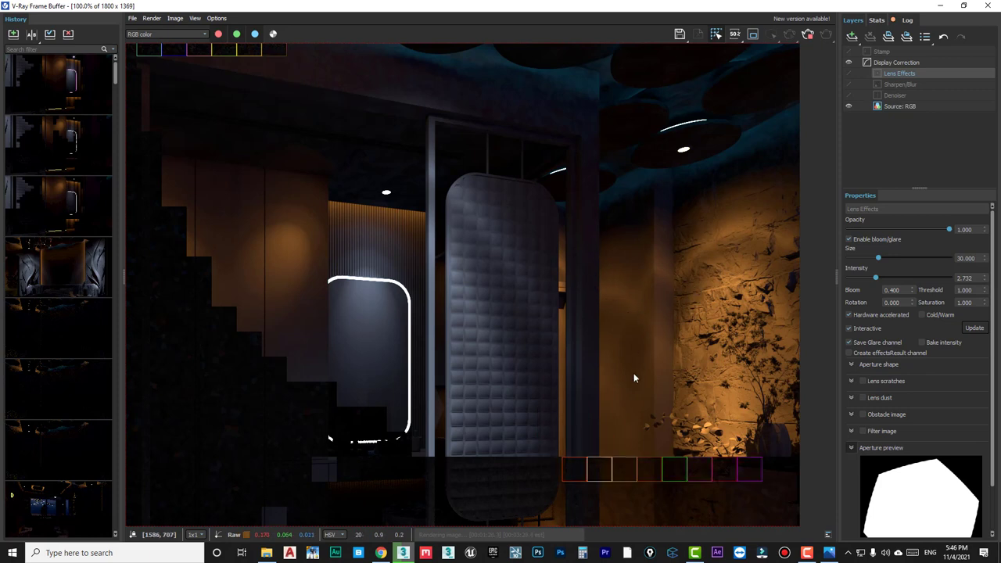
scroll(624, 246, down, 2)
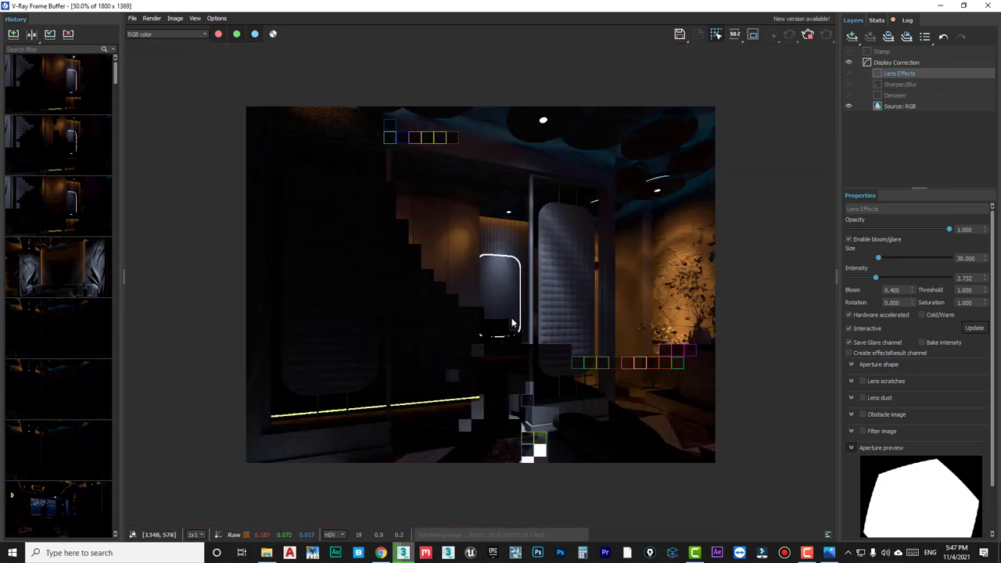
scroll(497, 441, up, 4)
scroll(465, 377, down, 2)
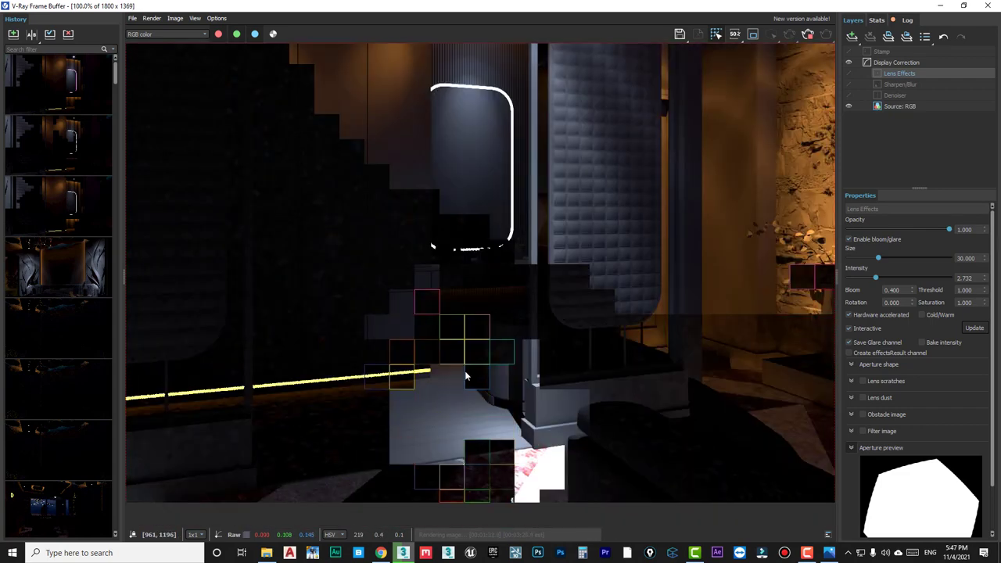
scroll(464, 458, down, 1)
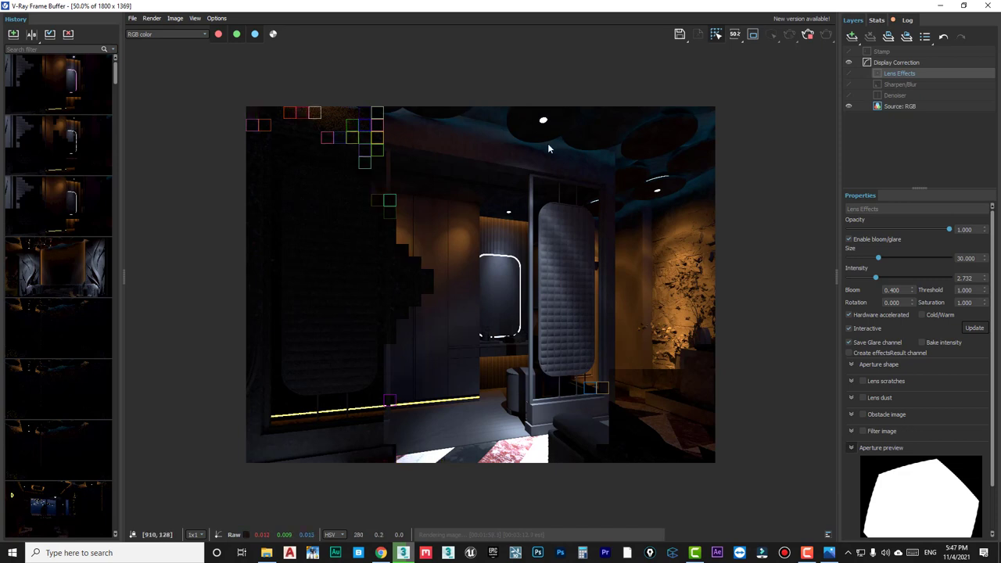
scroll(533, 420, up, 2)
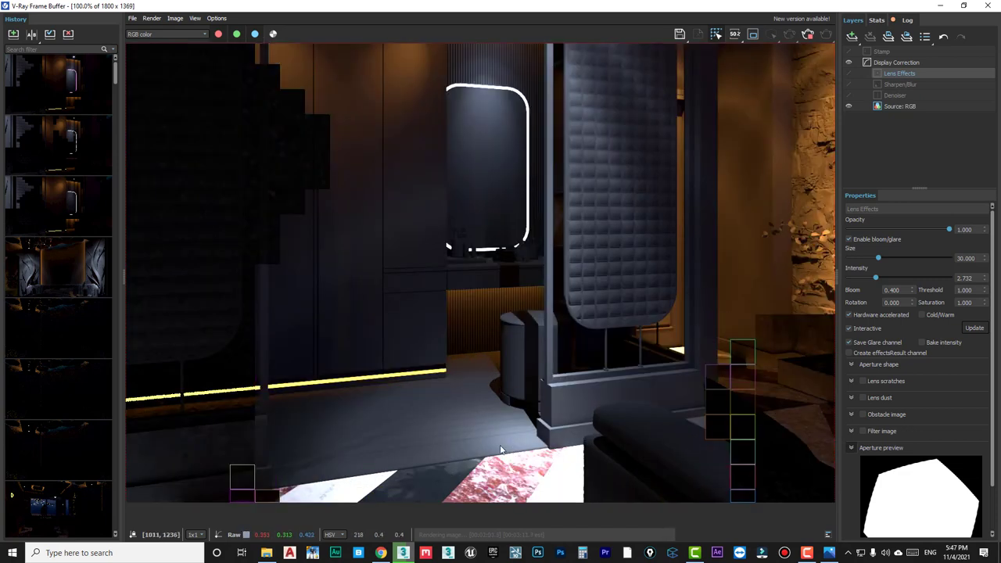
Stop the render, minimize the frame buffer and select the ceiling IES spotlight.
click(809, 35)
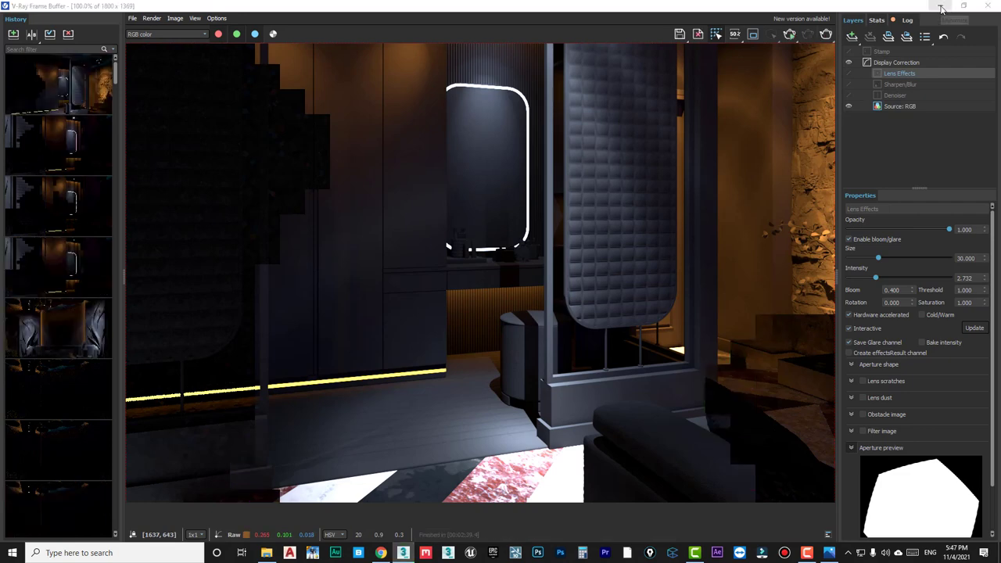
click(942, 7)
click(475, 181)
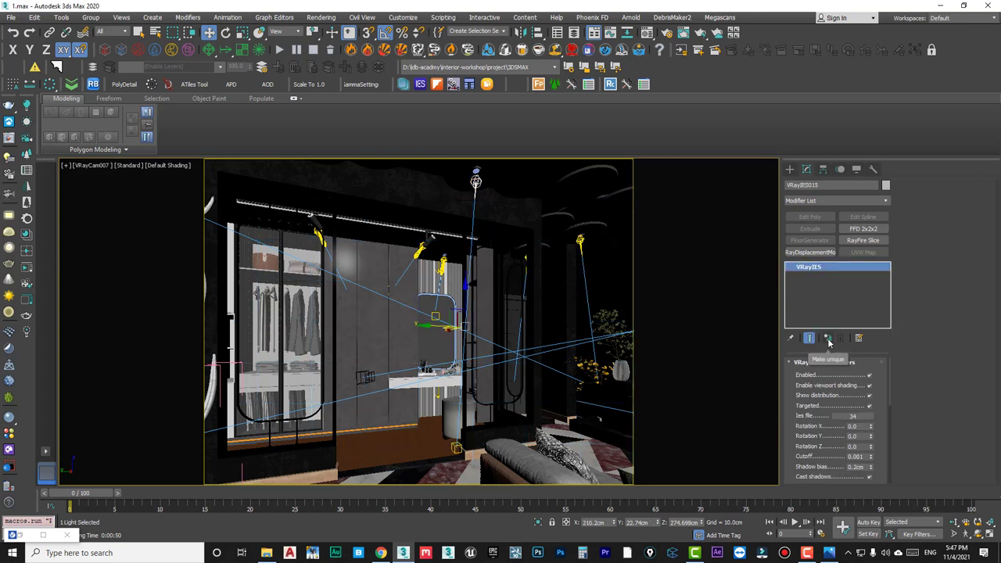
Lower VRayIES015's intensity from 264617 to about 165915 lm in VRayIES Parameters.
scroll(806, 454, down, 3)
scroll(808, 456, down, 2)
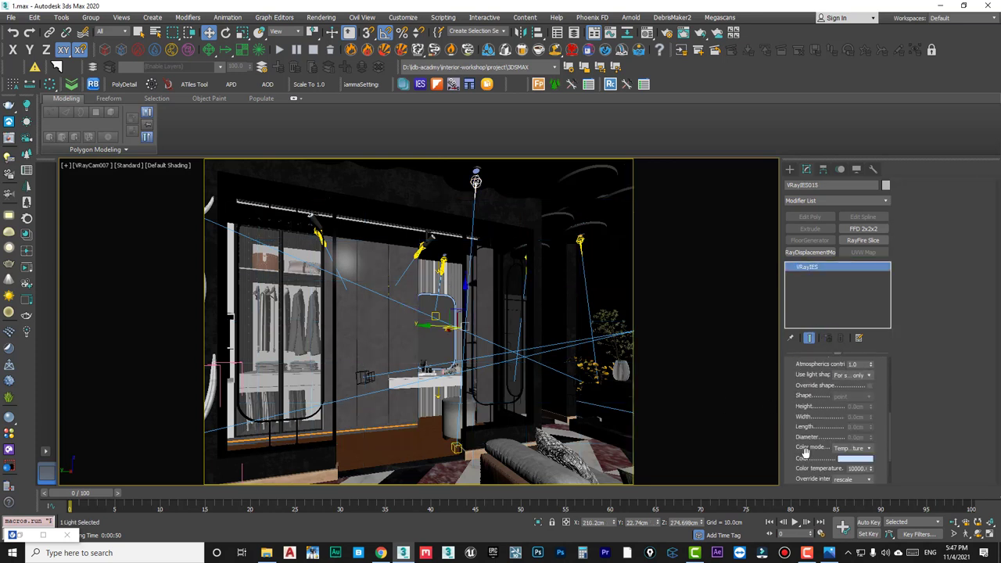
scroll(809, 438, down, 2)
scroll(837, 429, down, 2)
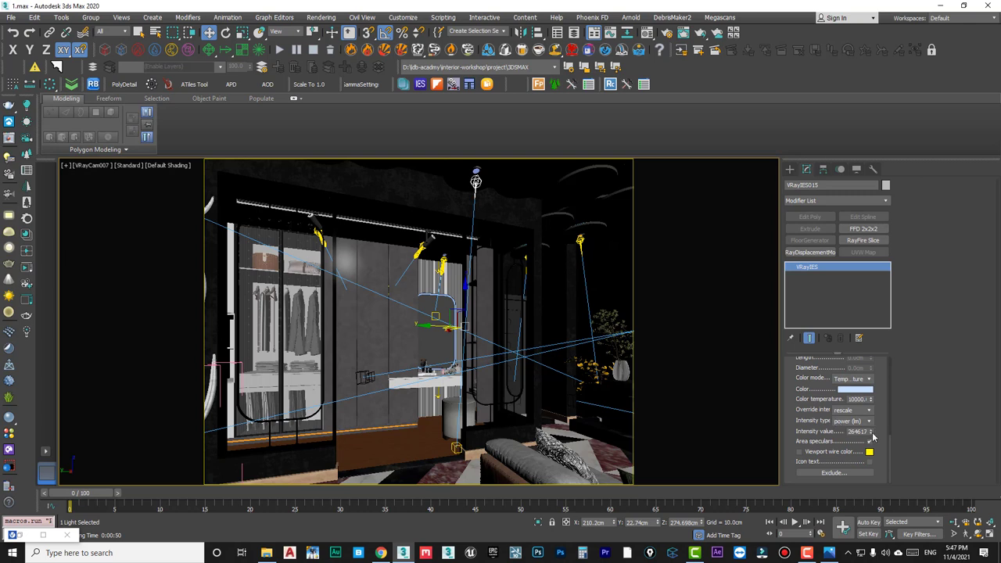
drag(873, 437, 874, 446)
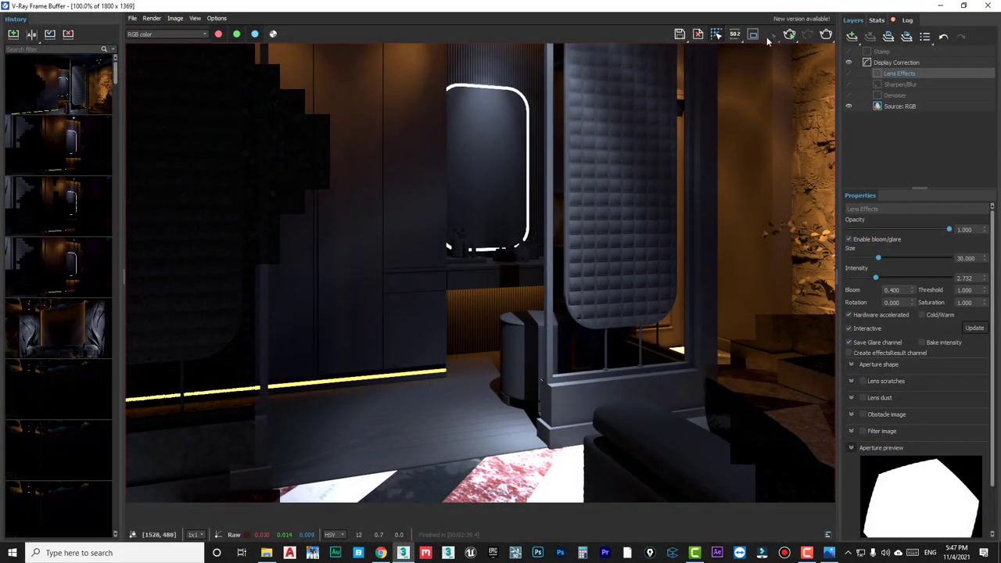
Enable Region render, box the lower centre of the image and render that area.
click(754, 34)
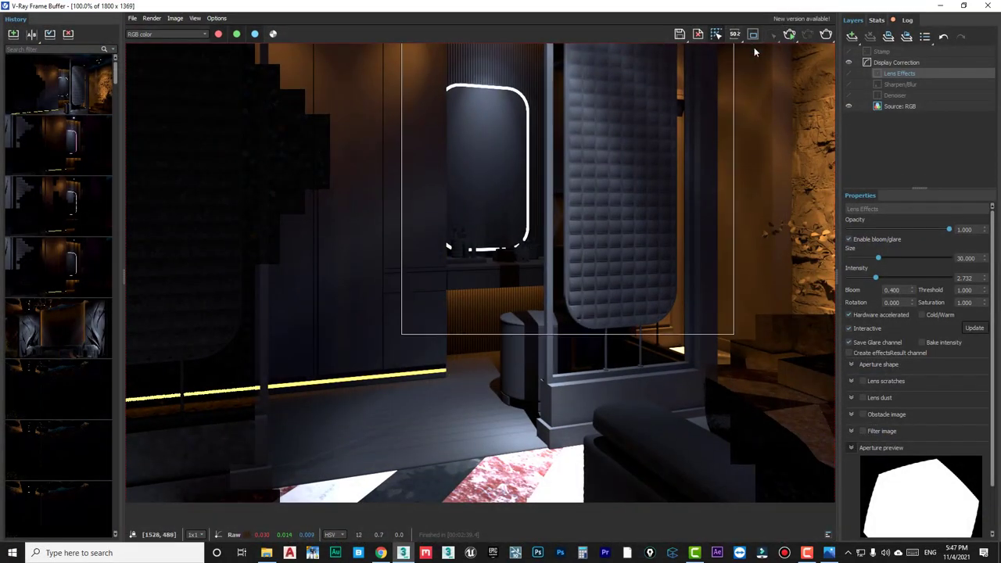
mouse_move(434, 255)
mouse_down()
mouse_move(623, 556)
mouse_move(637, 547)
mouse_up()
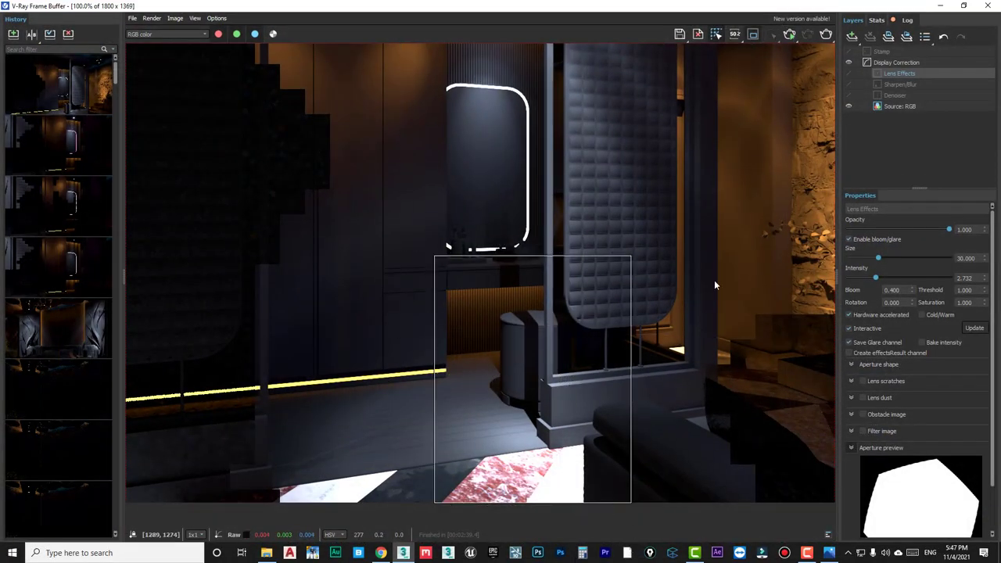
click(827, 34)
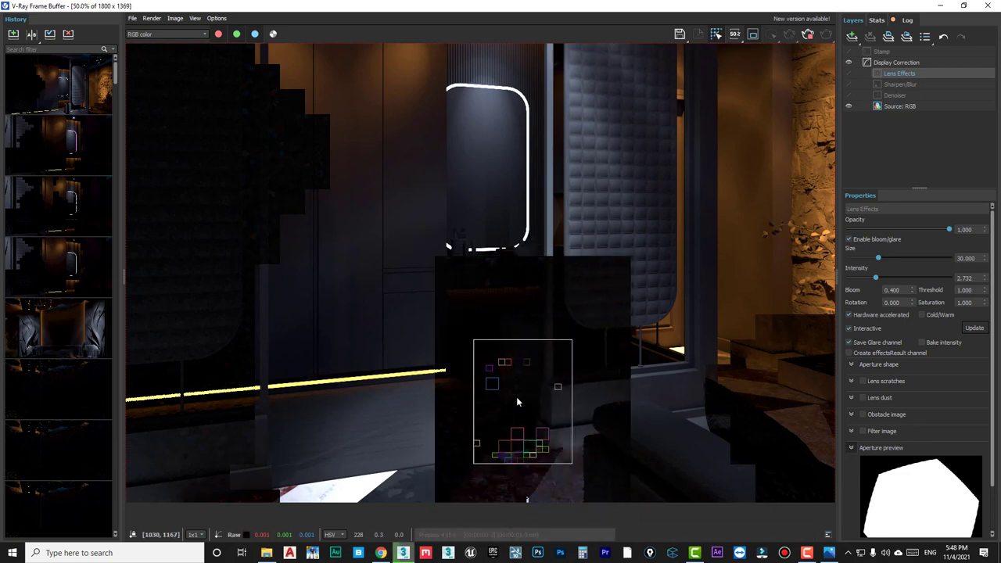
Zoom in to check the re-rendered mirror area, clear the region and minimize the frame buffer.
scroll(517, 402, down, 2)
scroll(524, 439, up, 2)
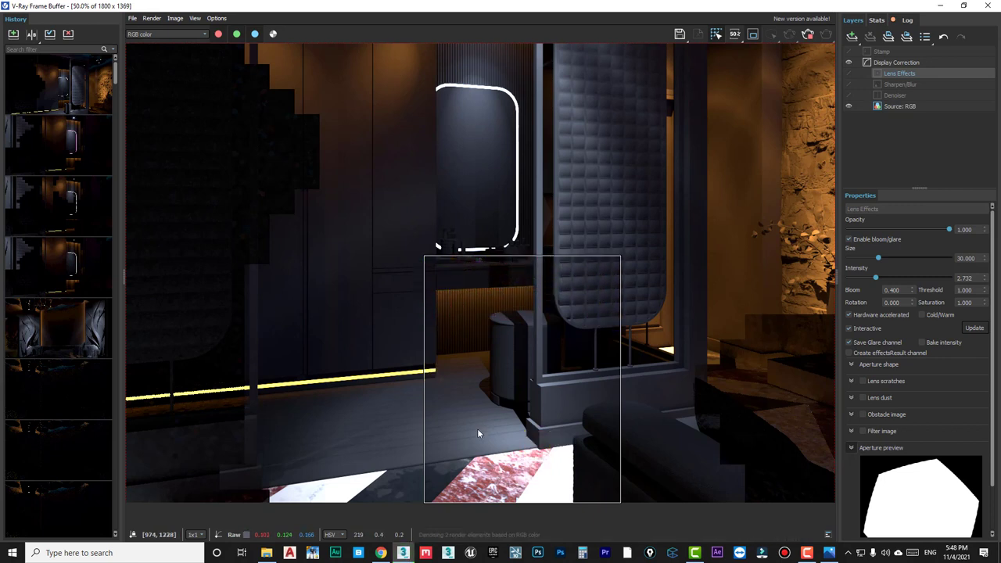
scroll(478, 428, down, 2)
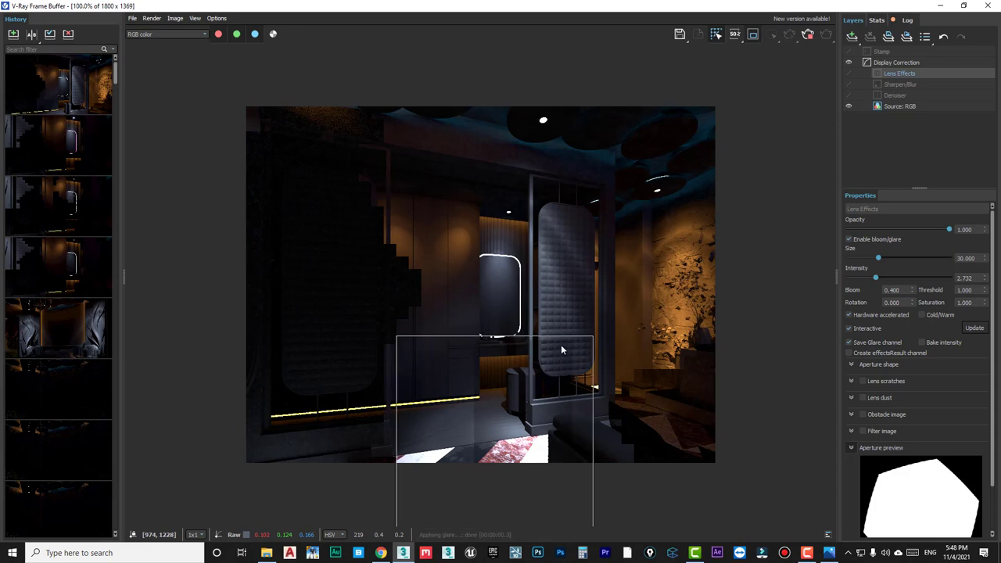
scroll(558, 320, up, 2)
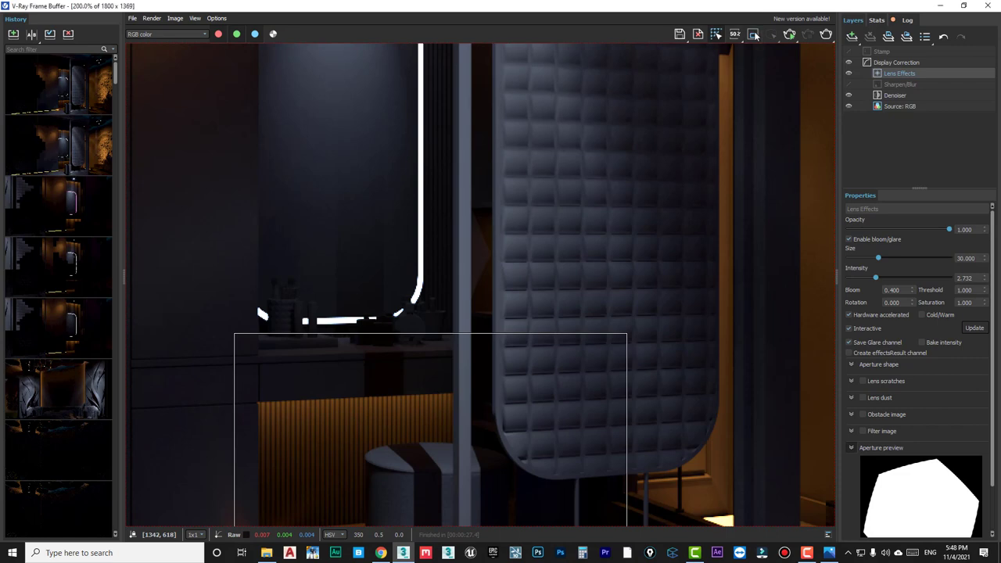
click(630, 332)
scroll(569, 338, up, 4)
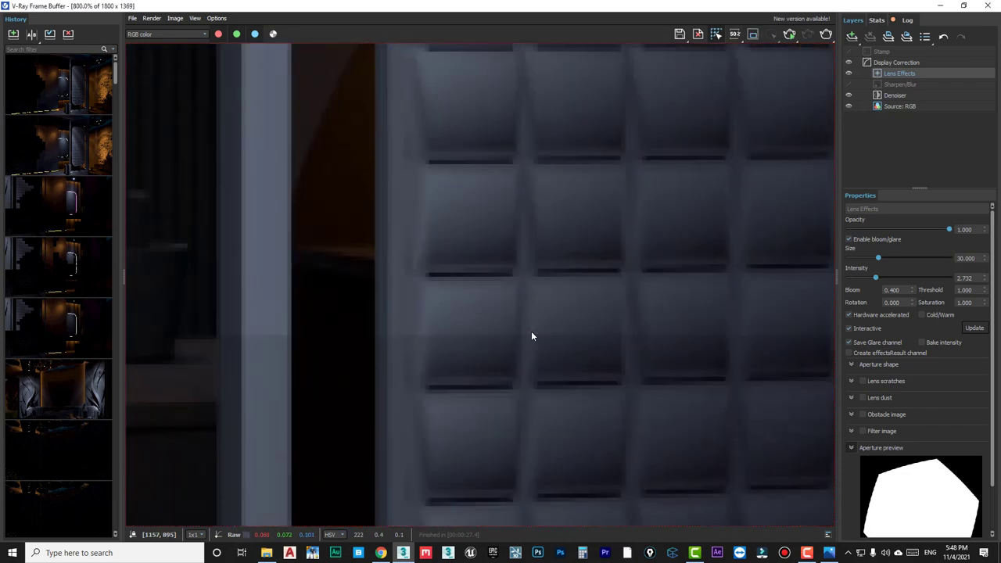
scroll(470, 380, down, 3)
scroll(477, 356, down, 3)
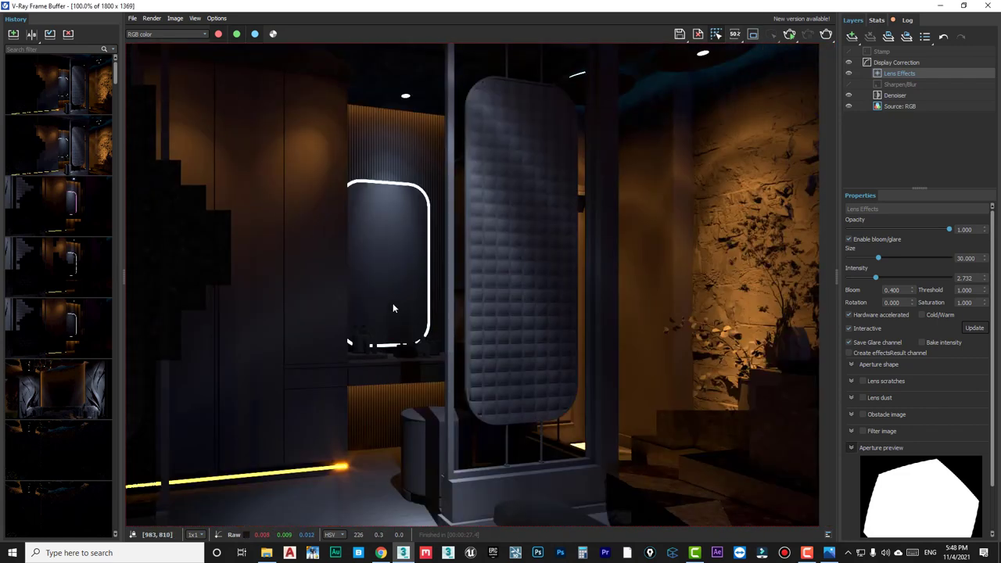
click(941, 6)
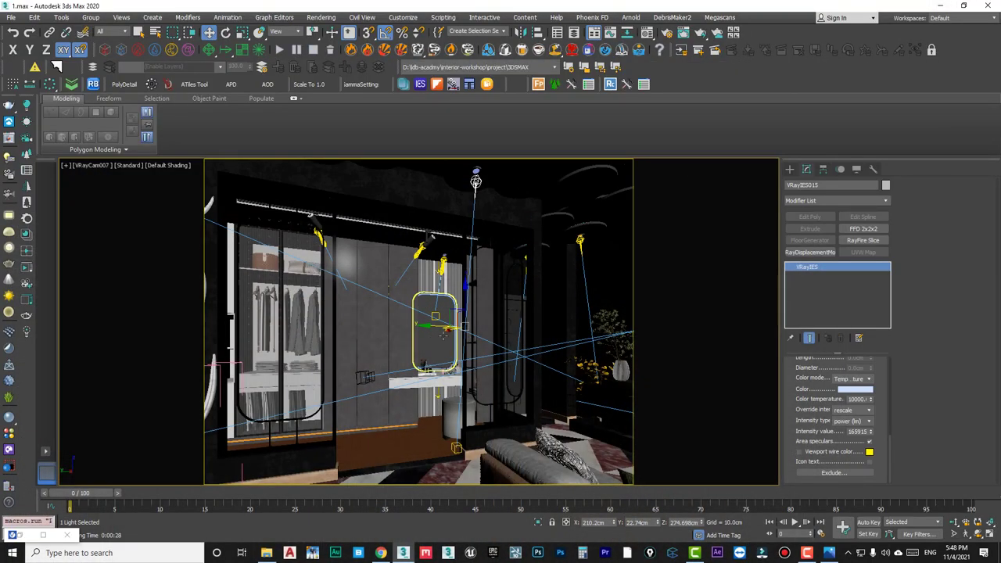
Switch to a free Perspective view and orbit the bedroom, selecting the mirror, TV and bed.
click(480, 302)
key(p)
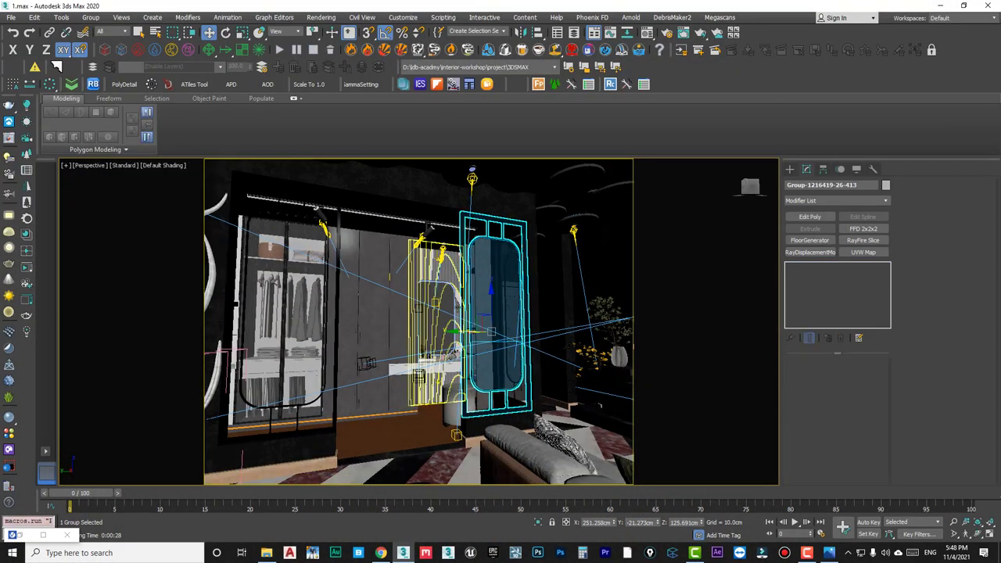
mouse_move(479, 302)
alt+middle_down()
mouse_move(422, 312)
mouse_move(442, 301)
alt+middle_up()
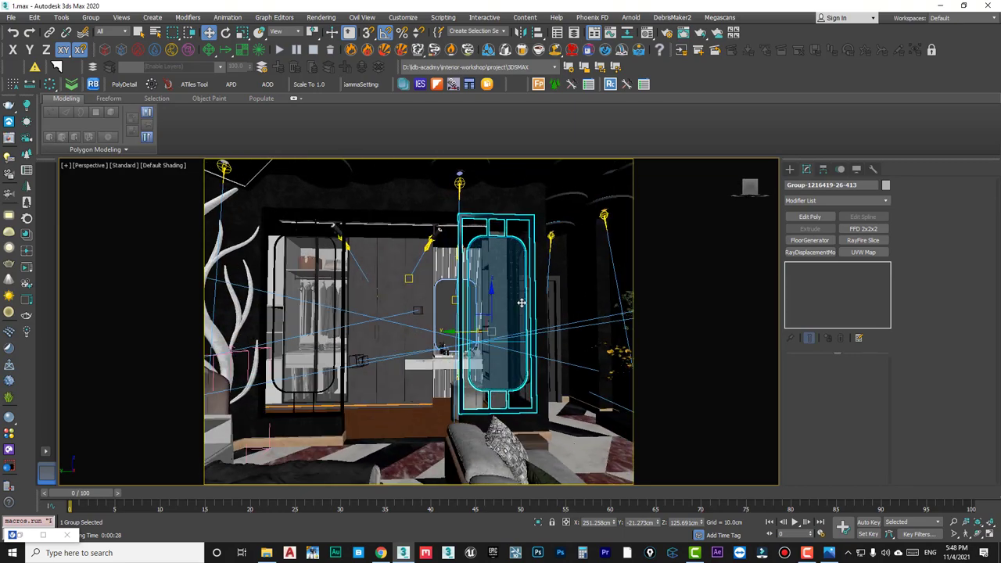
mouse_move(521, 302)
alt+middle_down()
mouse_move(552, 291)
mouse_move(309, 314)
mouse_move(317, 383)
mouse_move(439, 383)
alt+middle_up()
click(552, 291)
click(317, 384)
Frame the potted plant and orbit around it toward the reading corner.
click(627, 339)
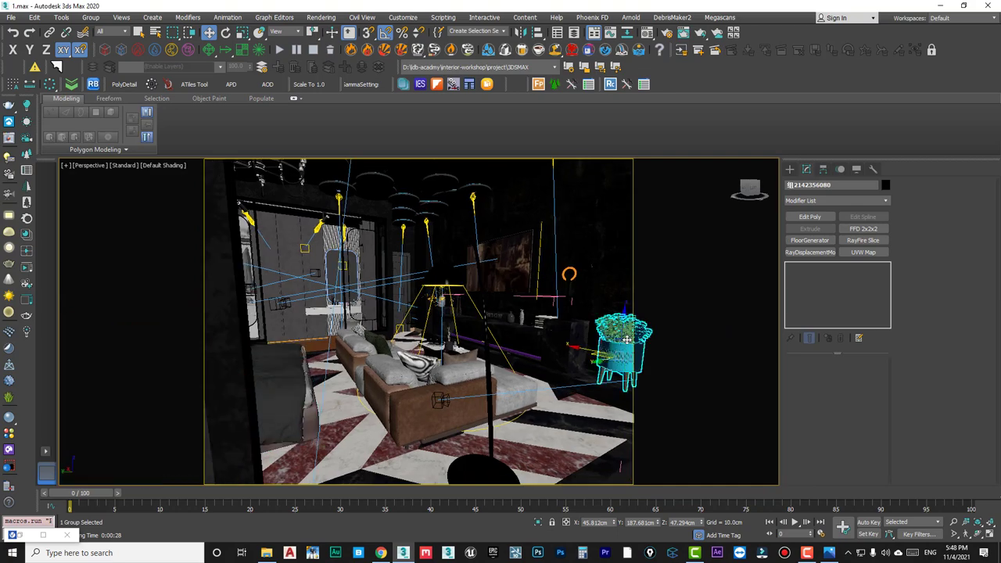
key(z)
alt+middle_drag(627, 339, 422, 343)
scroll(532, 340, down, 5)
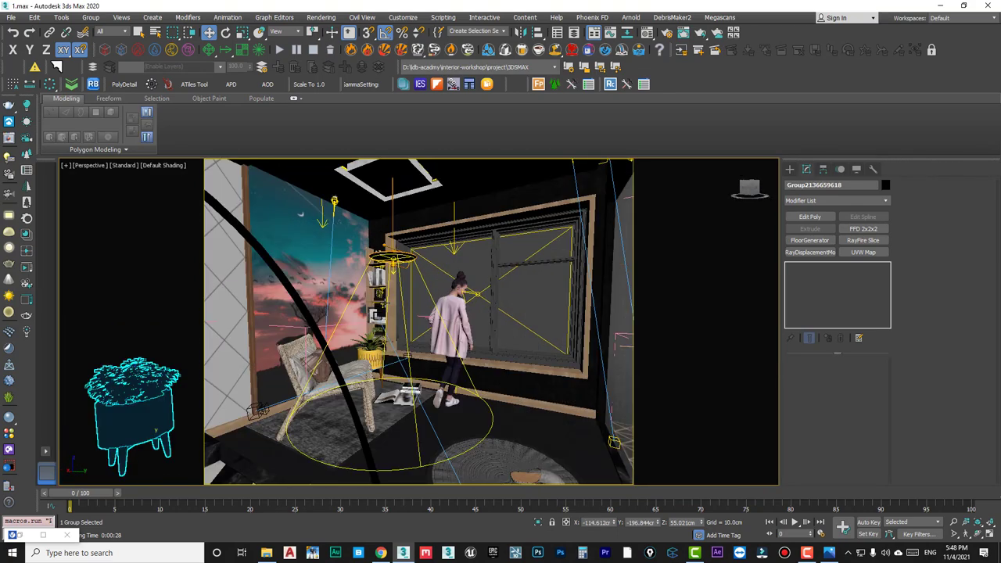
Look through VRayCam001, select the window, and uncheck Override mtl in V-Ray Global switches.
key(c)
double_click(464, 201)
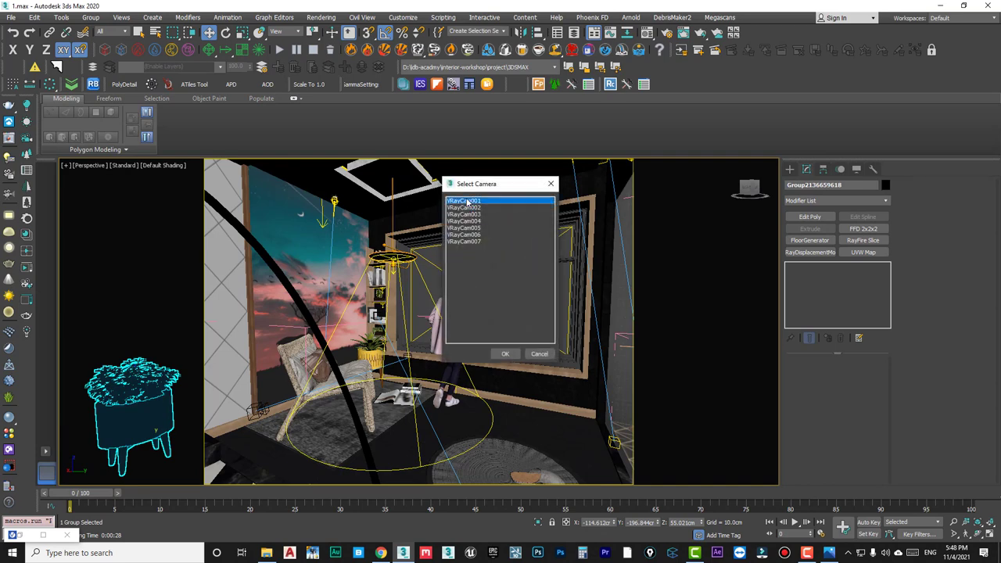
click(559, 252)
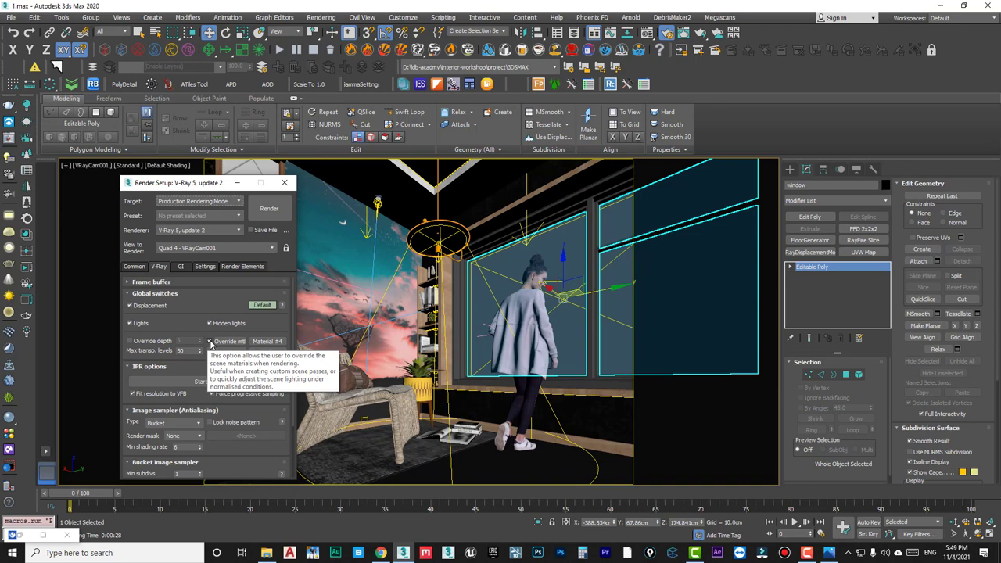
click(209, 342)
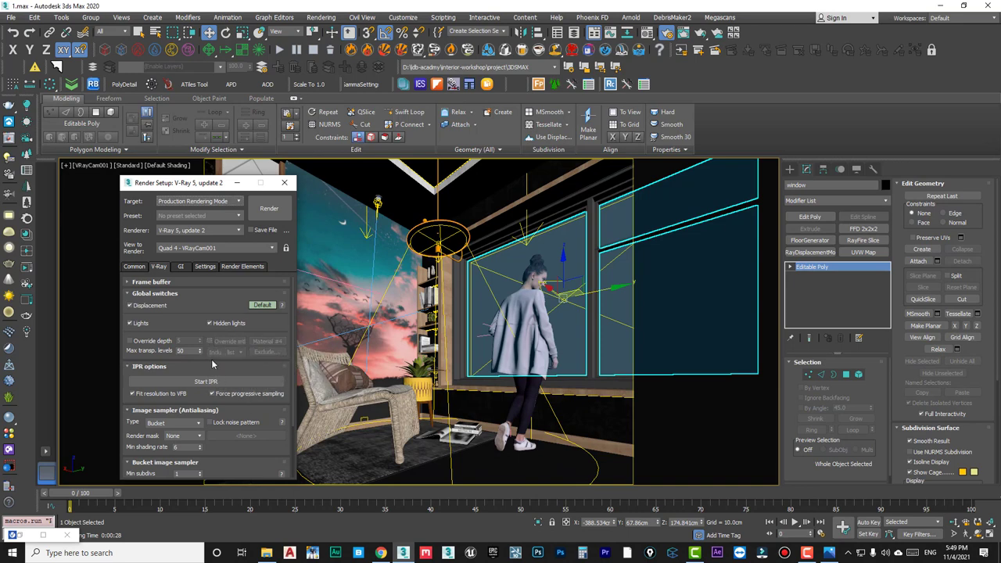
click(284, 183)
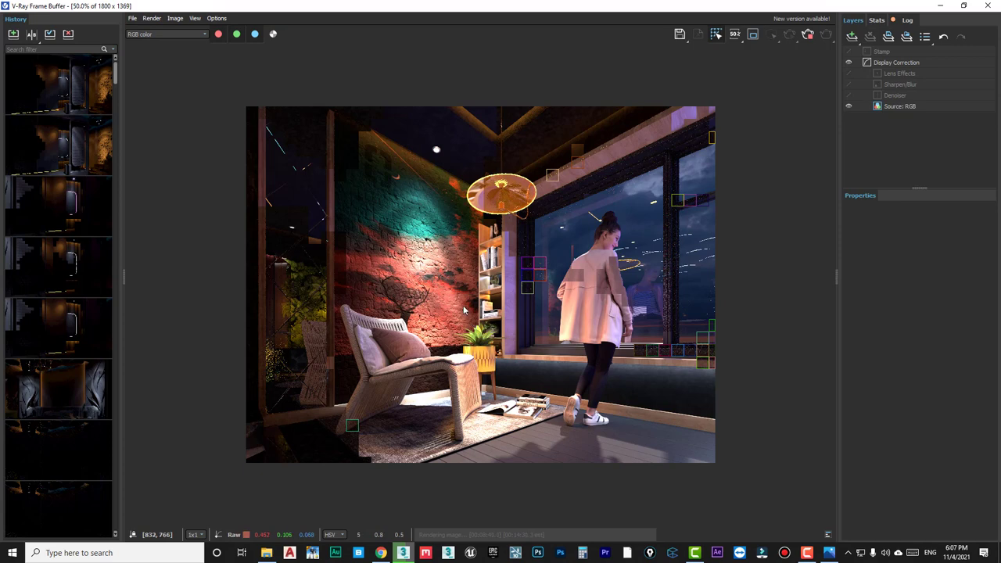
Zoom around the VRayCam001 render to inspect the brick wall and lamp.
scroll(458, 298, up, 1)
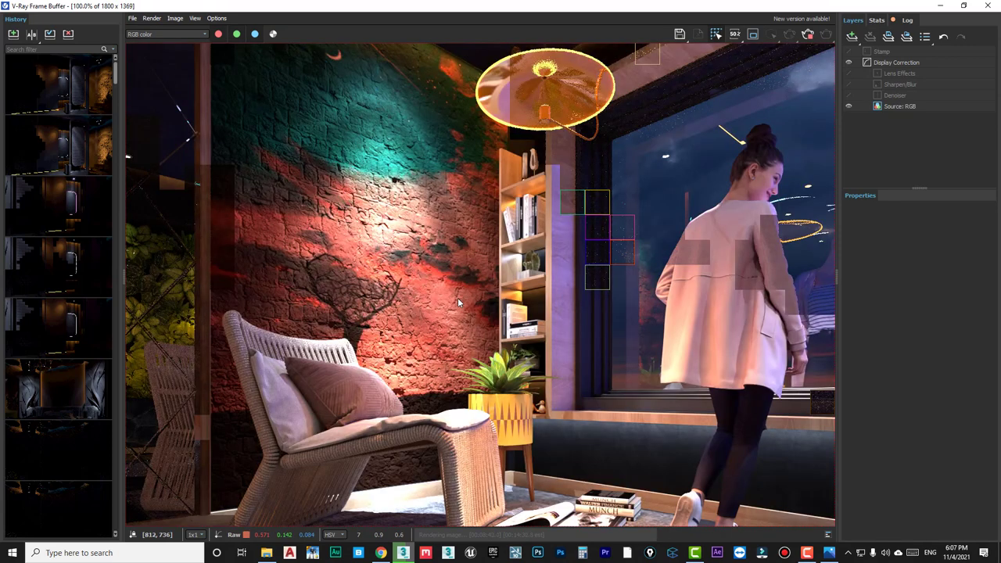
scroll(457, 297, down, 1)
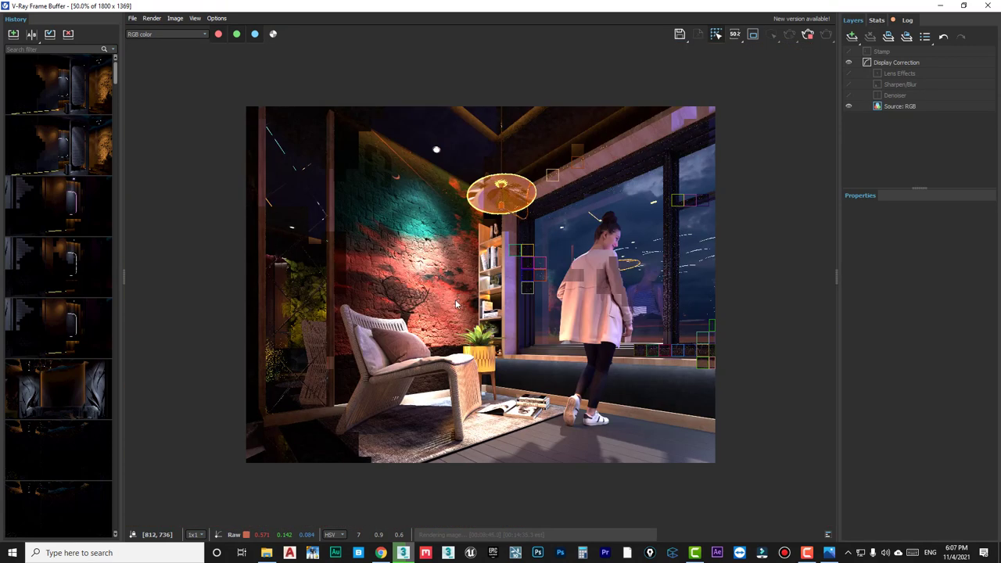
scroll(404, 203, up, 1)
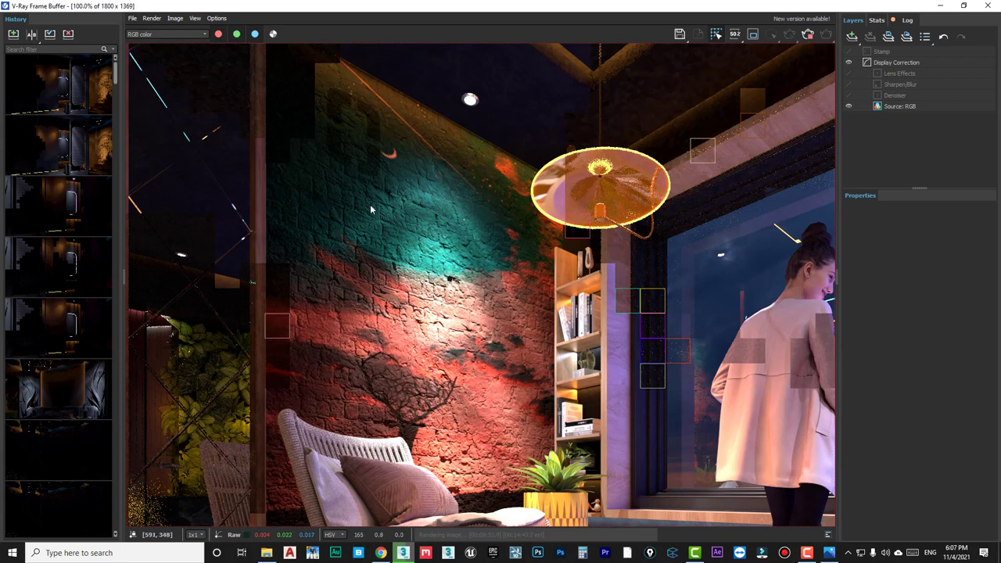
scroll(406, 197, up, 1)
scroll(406, 196, down, 1)
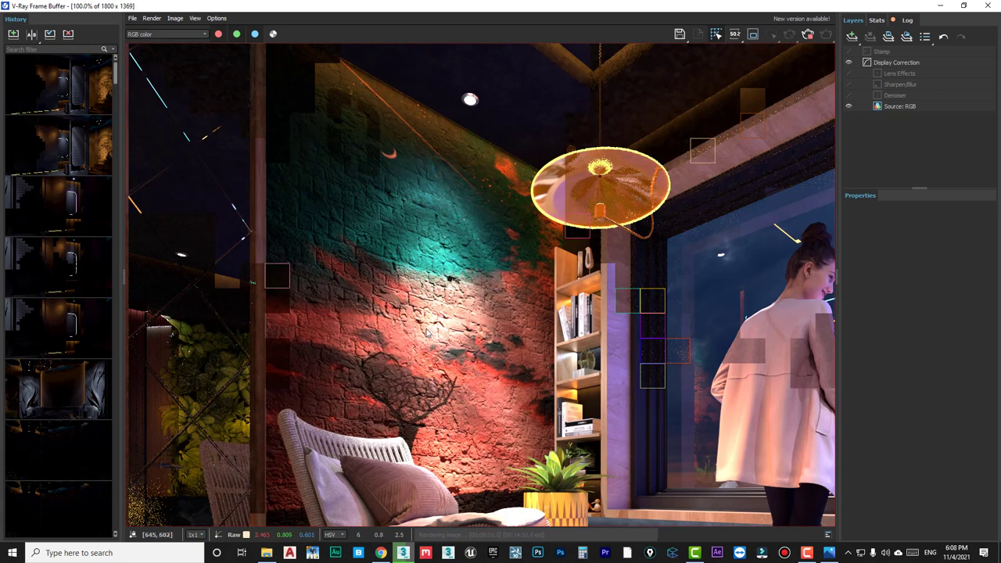
scroll(435, 262, down, 1)
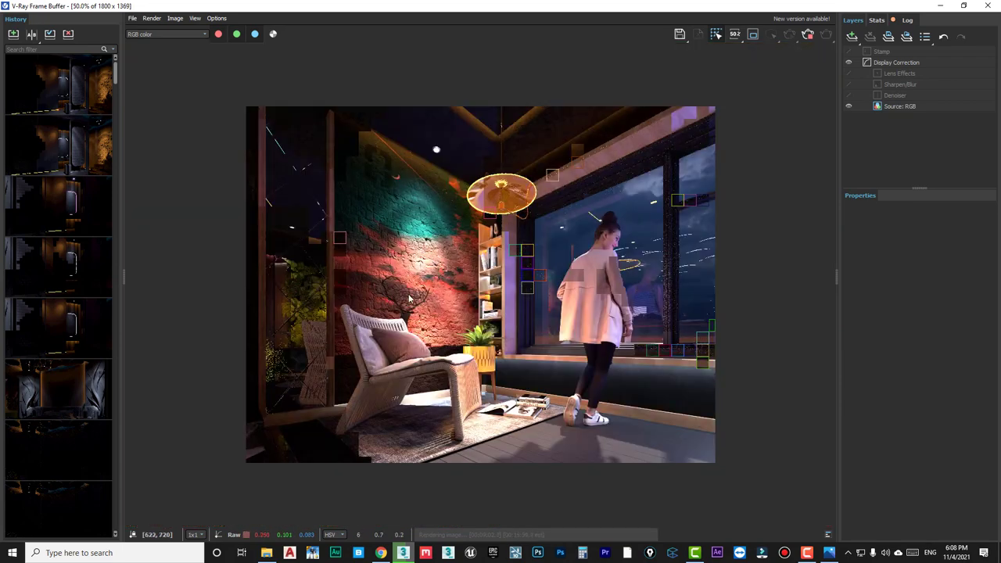
scroll(408, 297, up, 1)
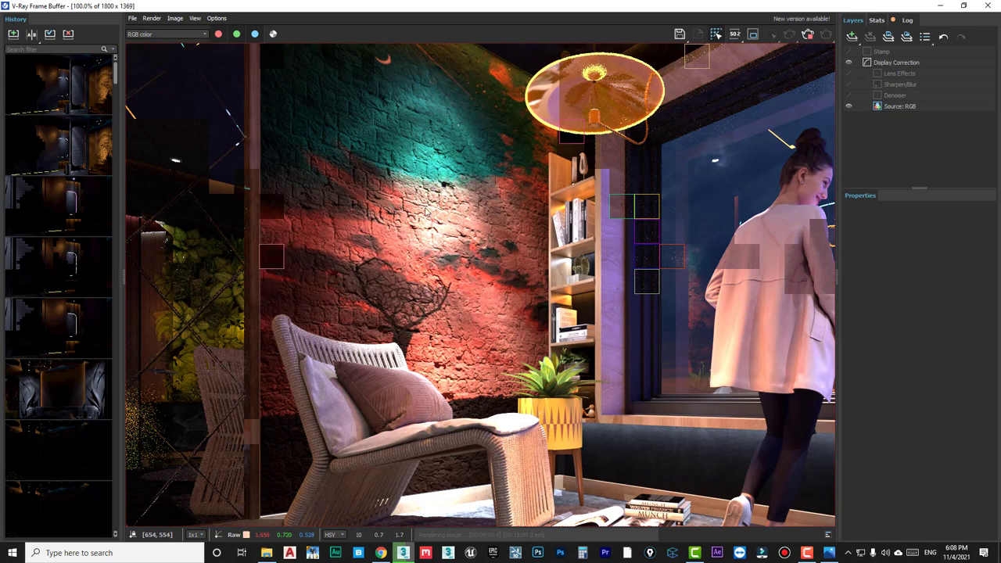
scroll(624, 301, down, 1)
scroll(483, 422, up, 1)
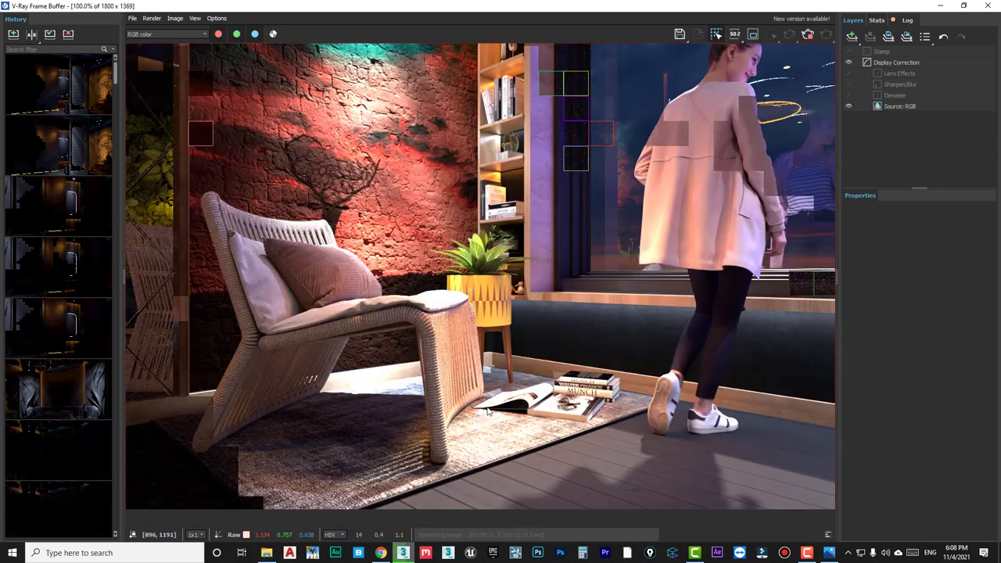
scroll(491, 412, down, 1)
scroll(479, 415, up, 1)
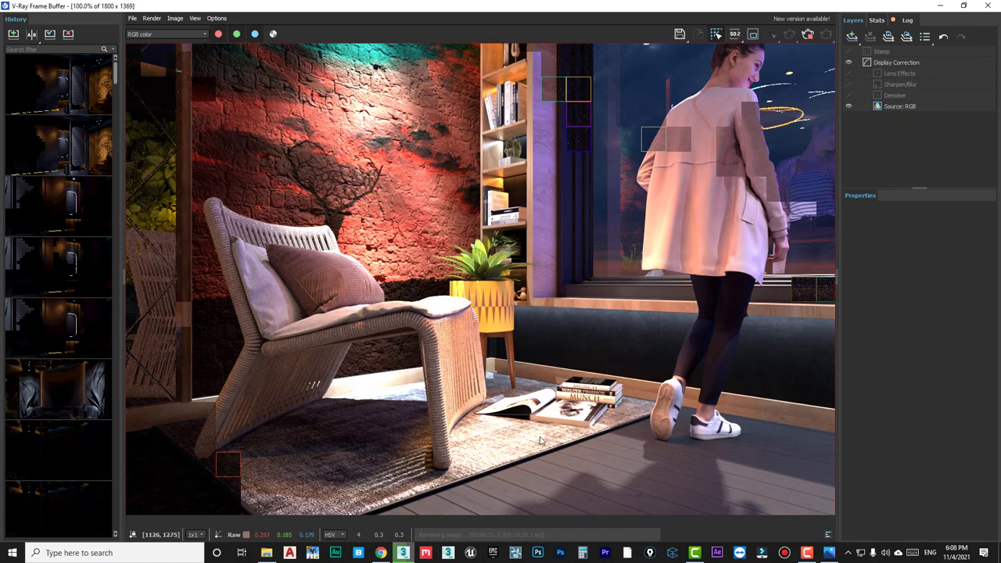
Finish inspecting the render, stop it and minimize the V-Ray Frame Buffer.
scroll(540, 440, down, 1)
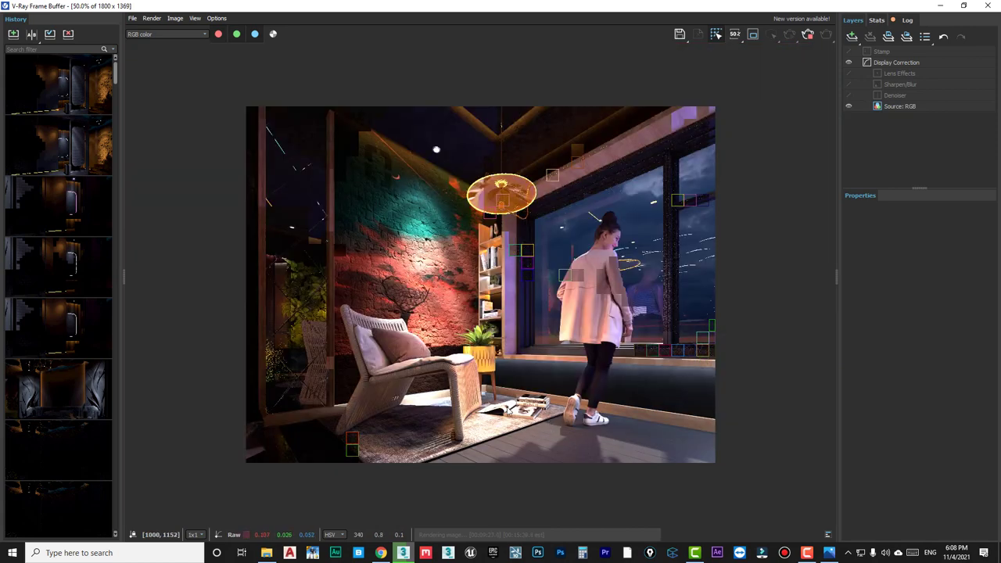
scroll(449, 143, up, 1)
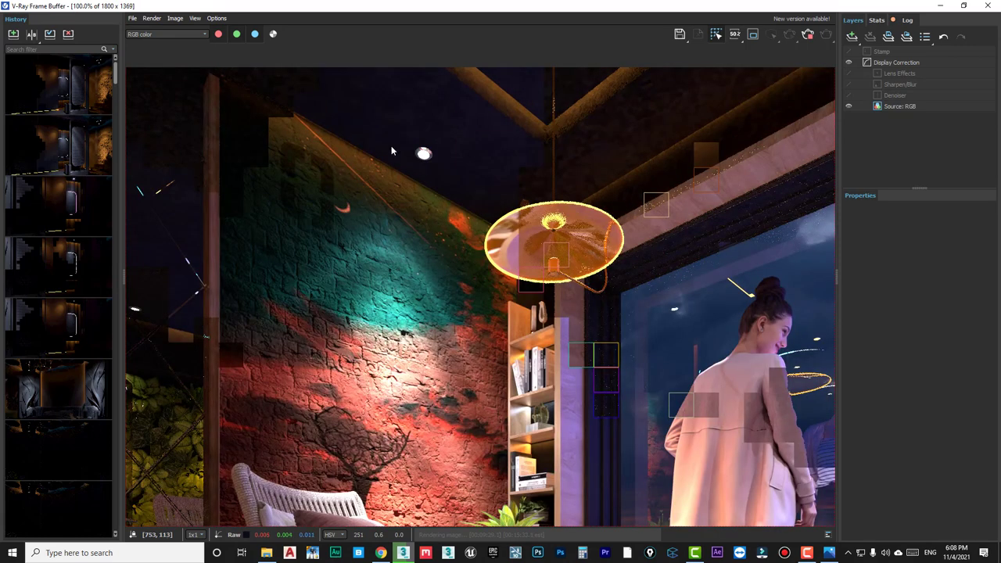
scroll(352, 134, up, 1)
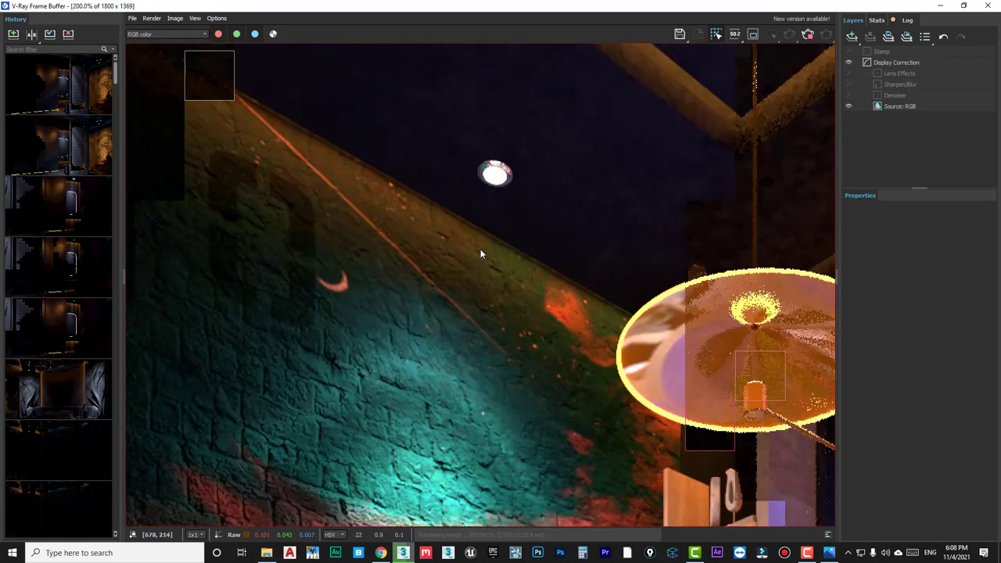
scroll(372, 180, down, 1)
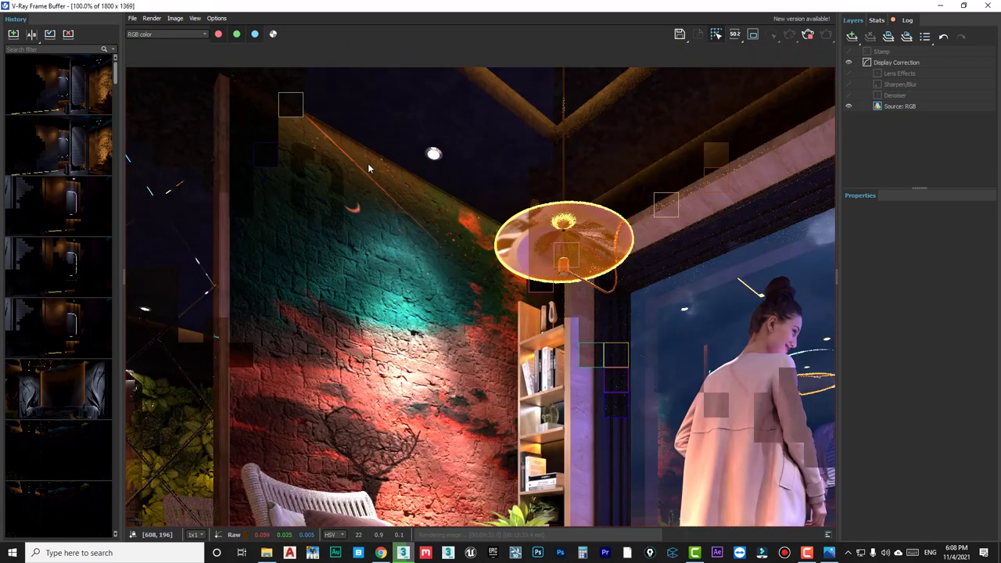
scroll(313, 114, up, 1)
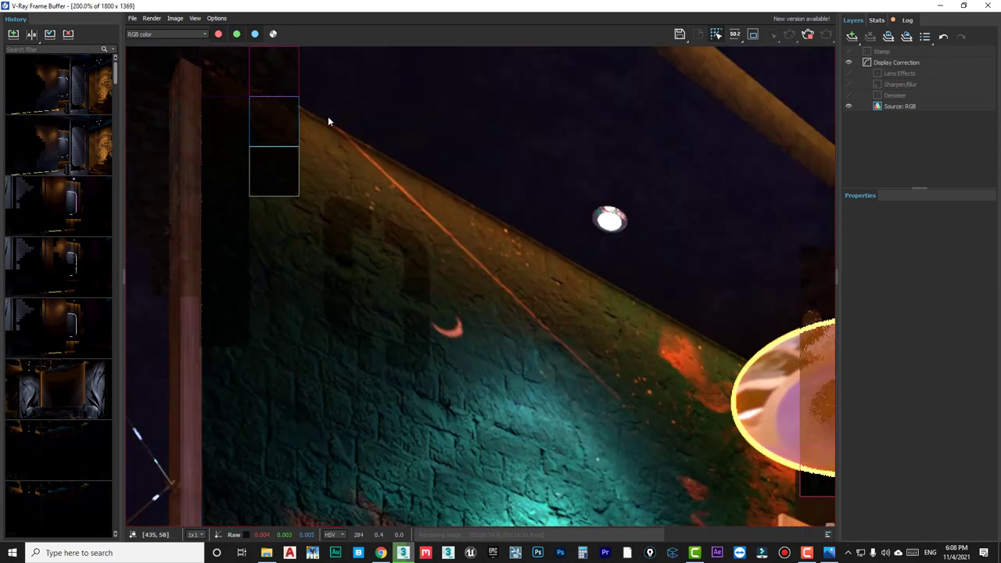
scroll(585, 259, down, 1)
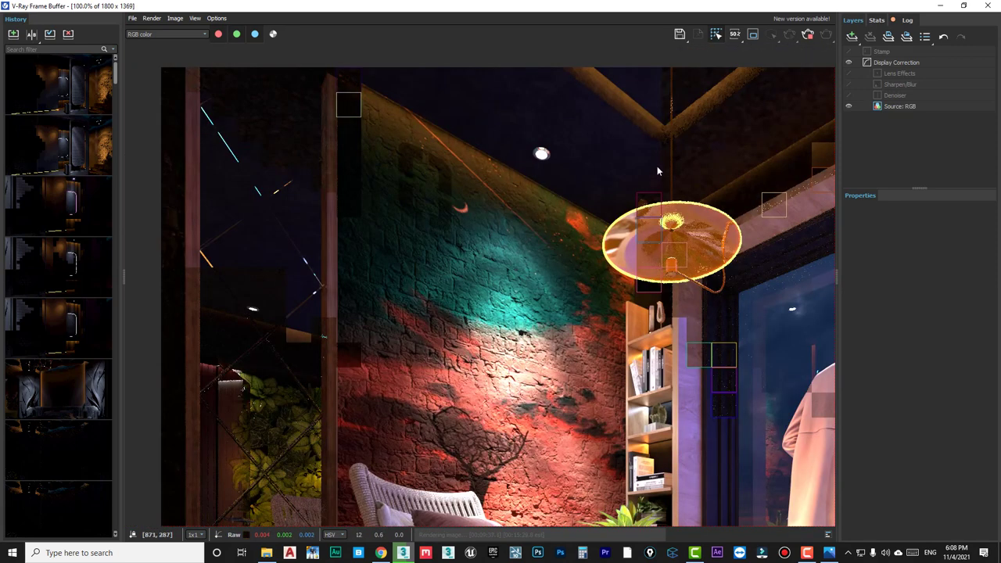
click(807, 36)
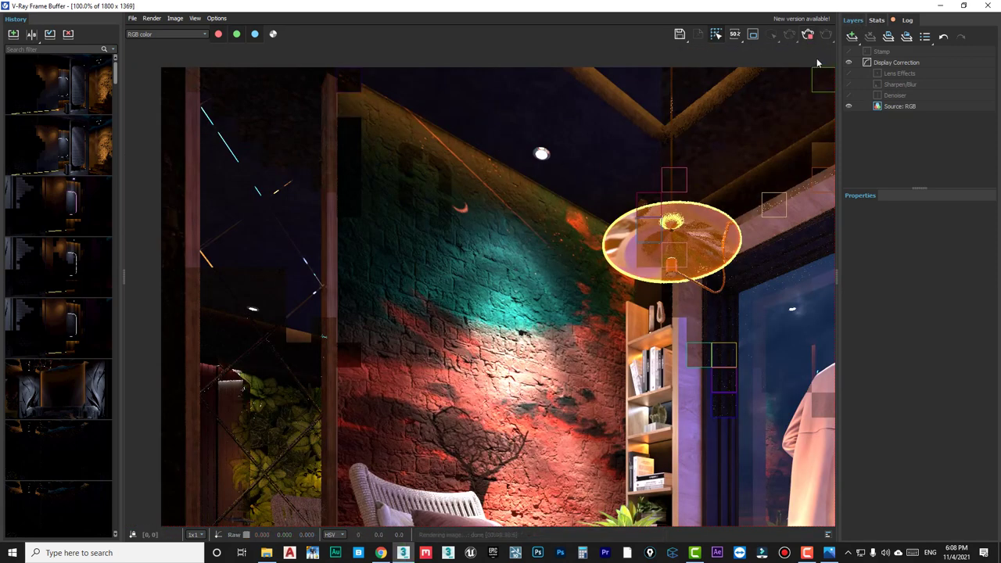
click(941, 6)
Switch to a Perspective view of the ceiling and select the wall strip light VRayLight008.
right_click(353, 192)
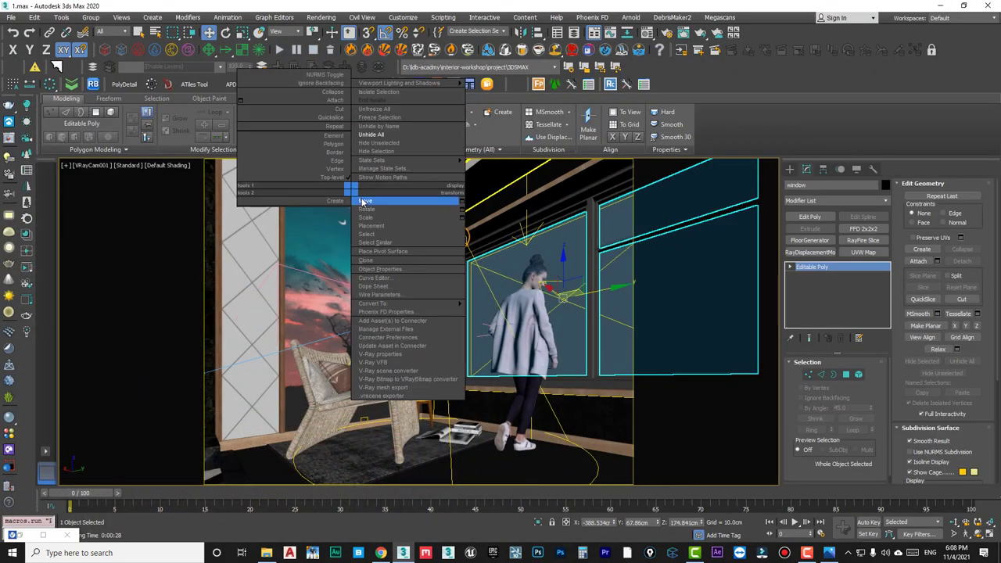
click(380, 190)
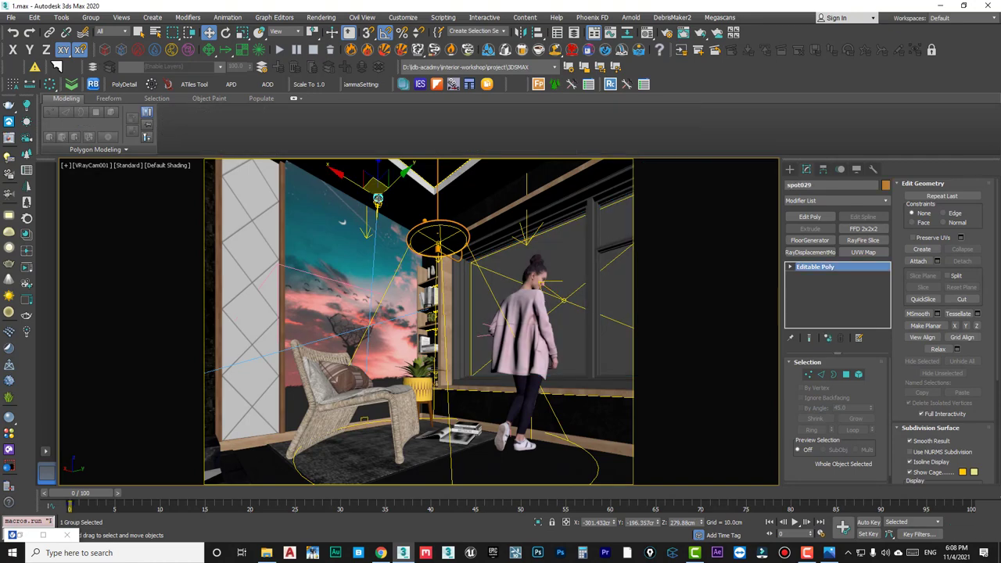
key(z)
mouse_move(364, 263)
alt+middle_down()
mouse_move(380, 273)
mouse_move(464, 258)
mouse_move(473, 279)
mouse_move(374, 233)
alt+middle_up()
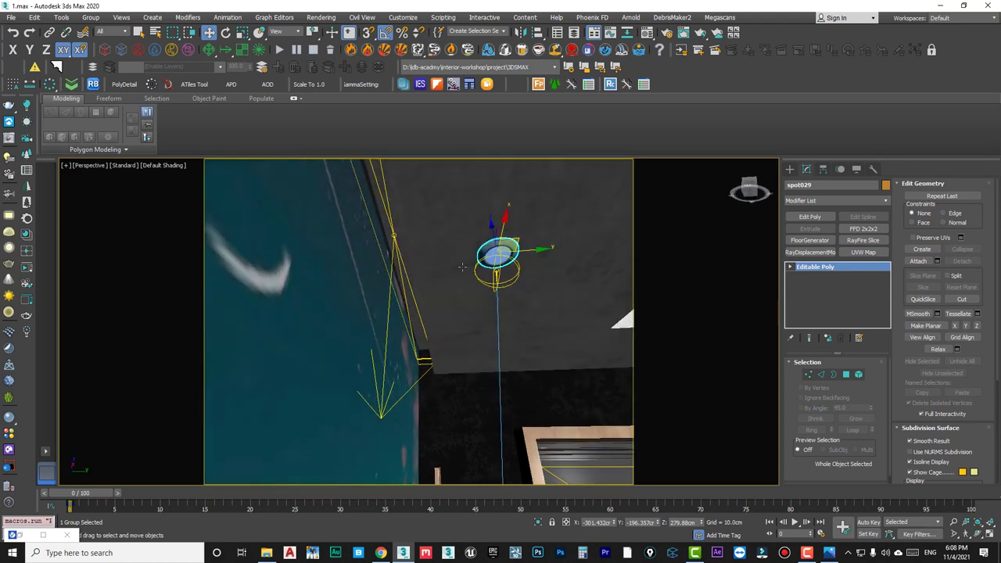
click(374, 233)
click(375, 233)
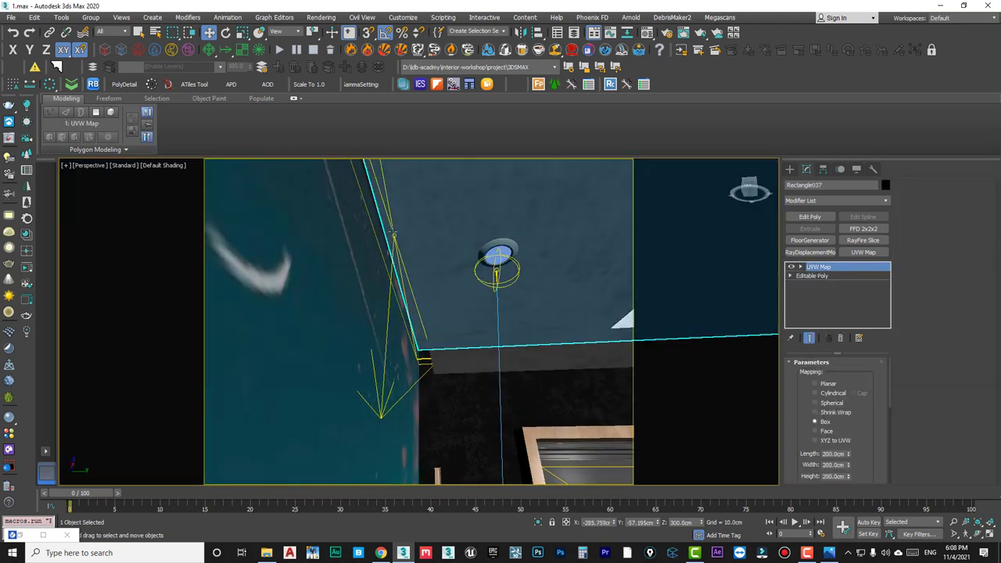
click(393, 235)
Move VRayLight008 down the wall along Y and Z and adjust its Multiplier.
drag(422, 307, 419, 305)
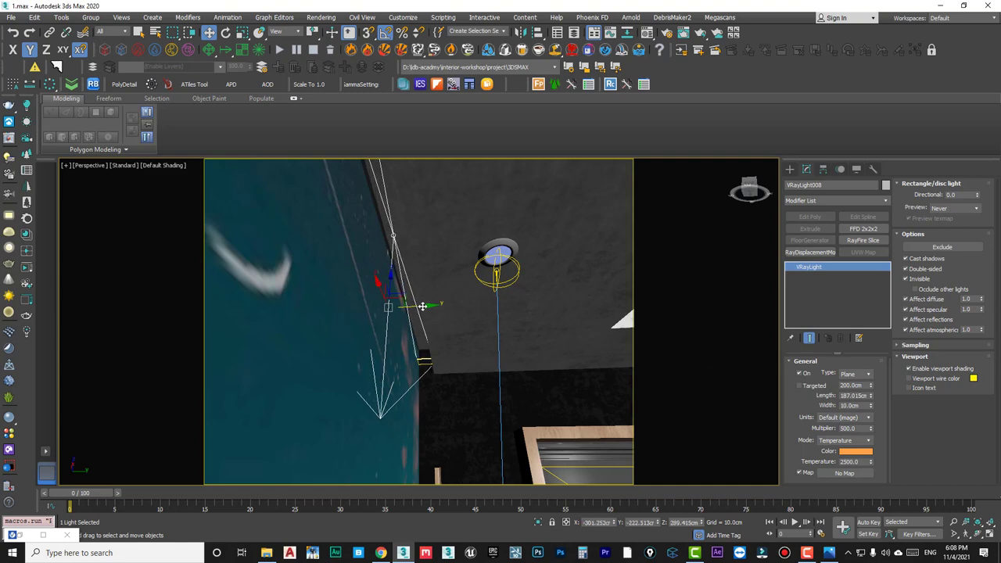
alt+middle_drag(420, 305, 385, 284)
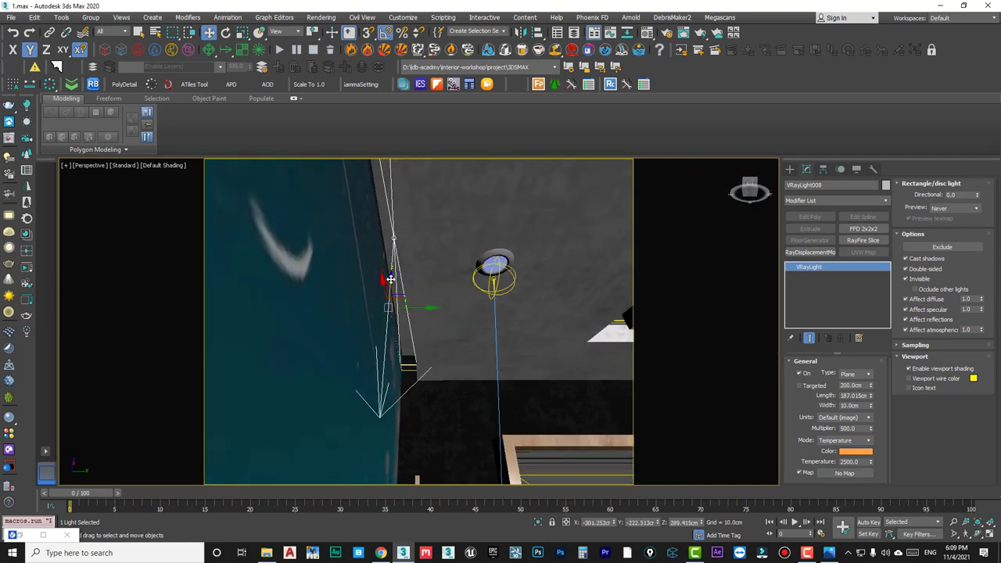
mouse_move(387, 296)
mouse_down()
mouse_move(362, 412)
mouse_move(384, 286)
mouse_up()
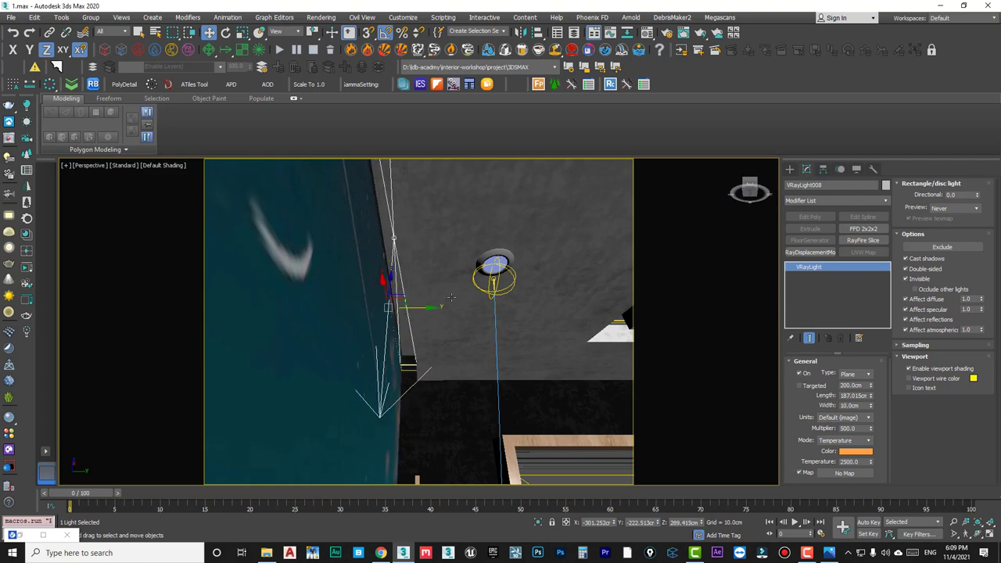
alt+middle_drag(384, 287, 423, 307)
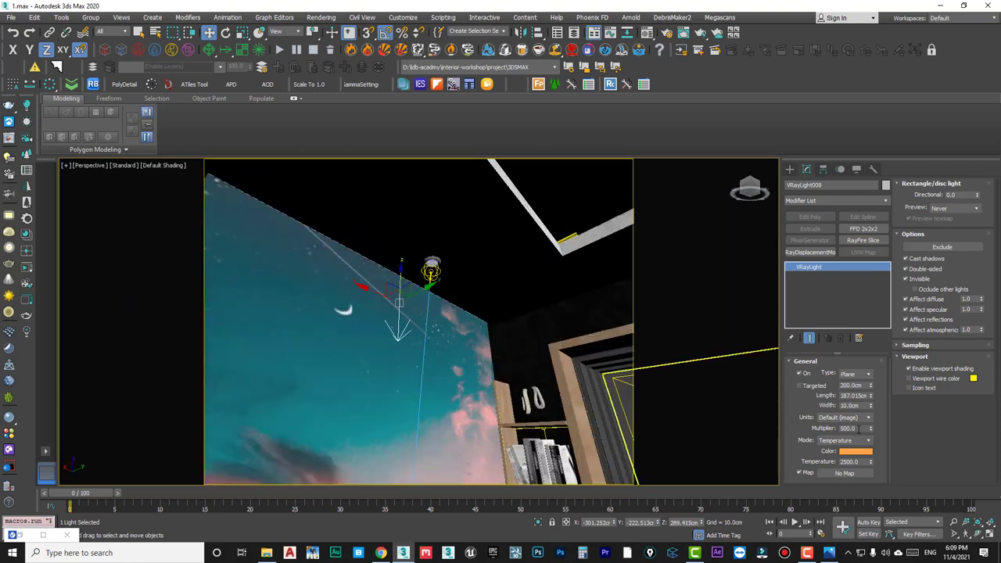
drag(859, 429, 794, 429)
Draw a new 10 × 330 cm VRayLight plane strip near the ceiling.
mouse_move(576, 342)
alt+middle_down()
mouse_move(423, 346)
mouse_move(466, 318)
alt+middle_up()
drag(472, 310, 474, 305)
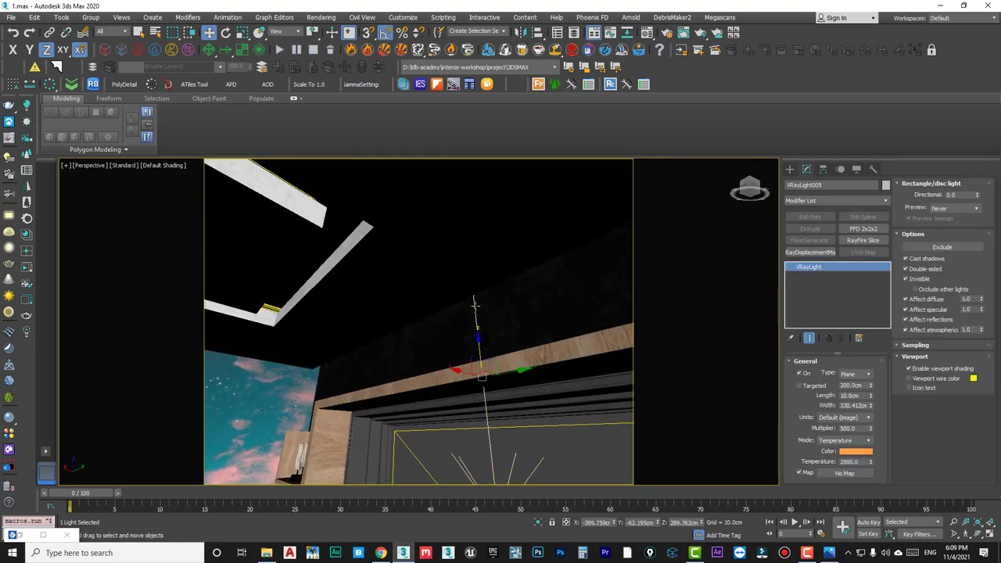
alt+middle_drag(302, 360, 391, 309)
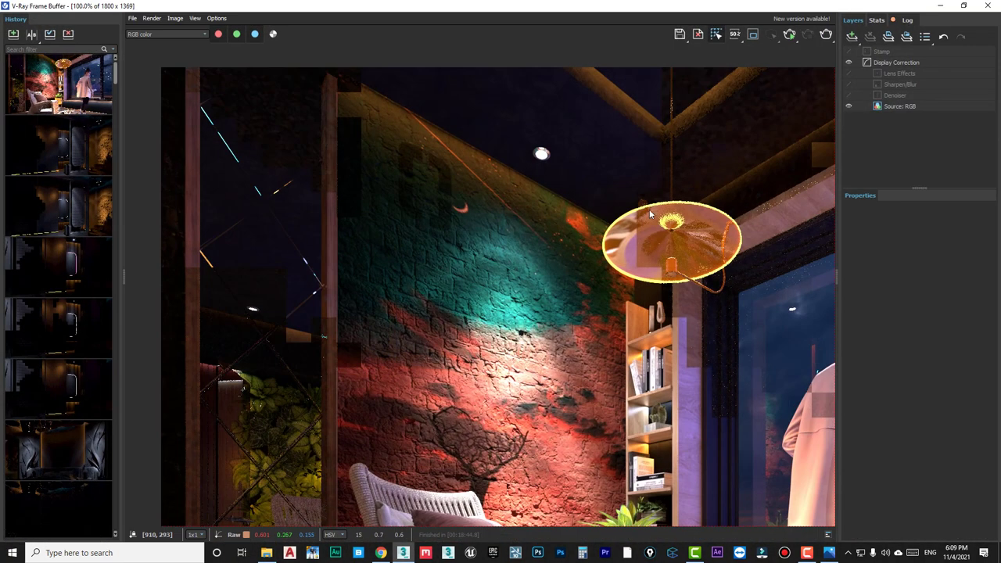
Close the frame buffer, select spotlight VRayIES003 and centre the sky-mural wall in view.
click(960, 8)
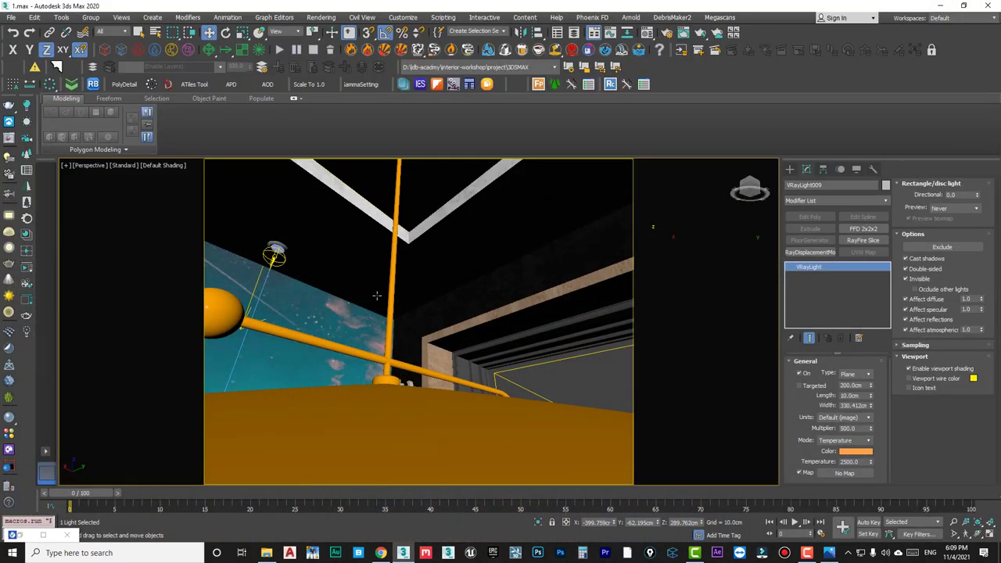
mouse_move(352, 329)
alt+middle_down()
mouse_move(470, 236)
mouse_move(460, 247)
alt+middle_up()
click(463, 208)
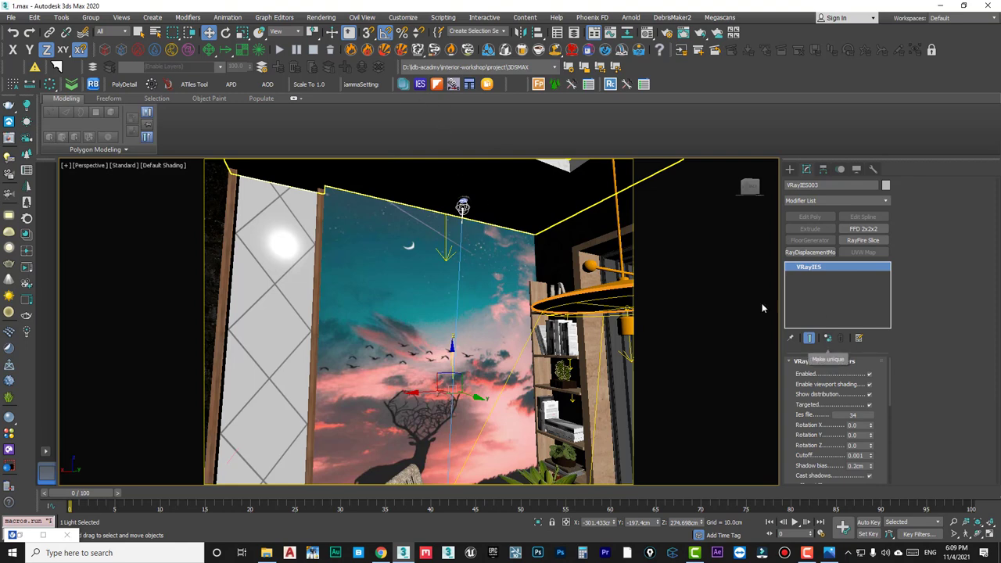
mouse_move(462, 208)
middle_down()
mouse_move(624, 262)
mouse_move(455, 222)
middle_up()
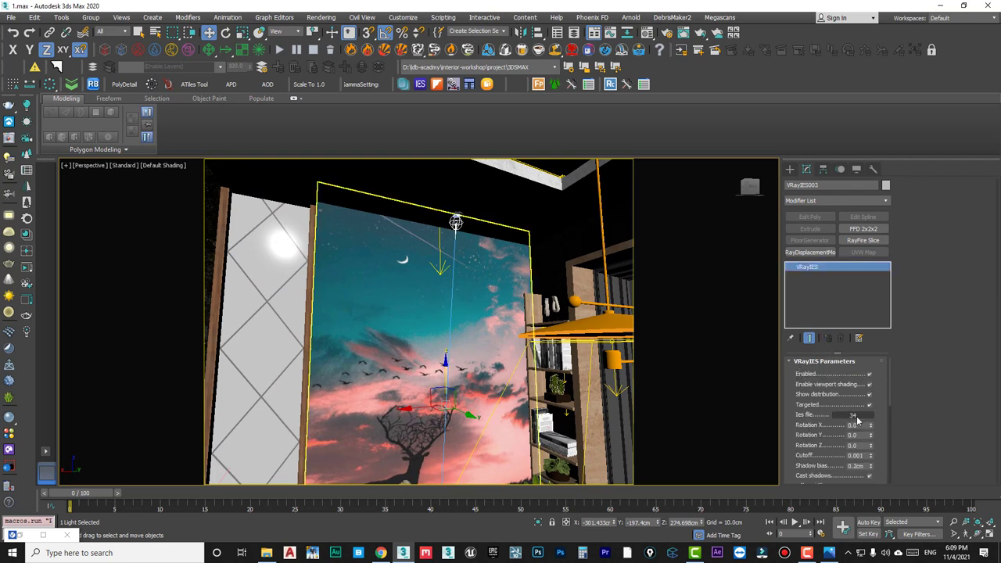
Apply IES preset 35 from the IES Presets library to VRayIES003 and dismiss the script error.
click(418, 86)
scroll(115, 252, down, 2)
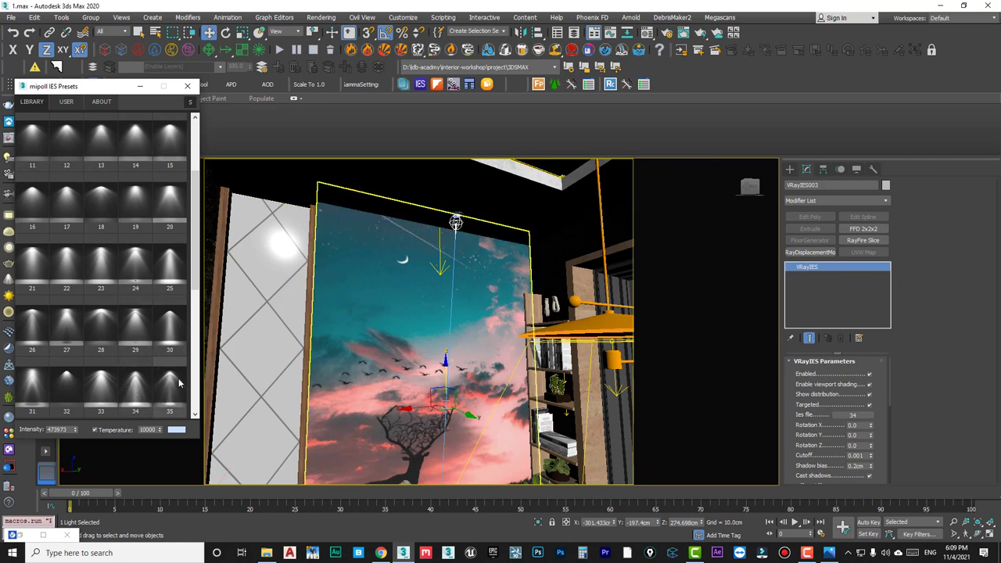
scroll(178, 383, down, 1)
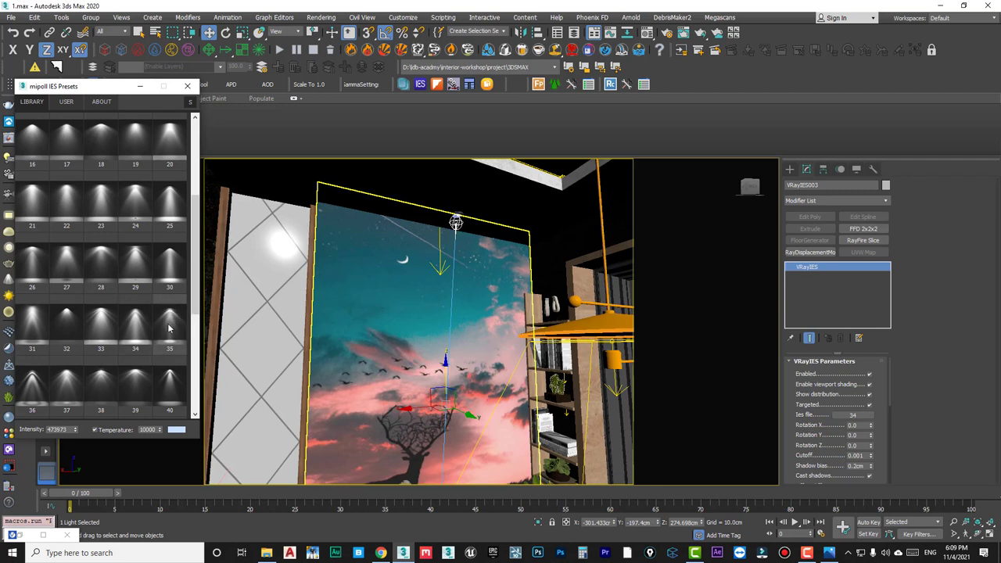
click(168, 333)
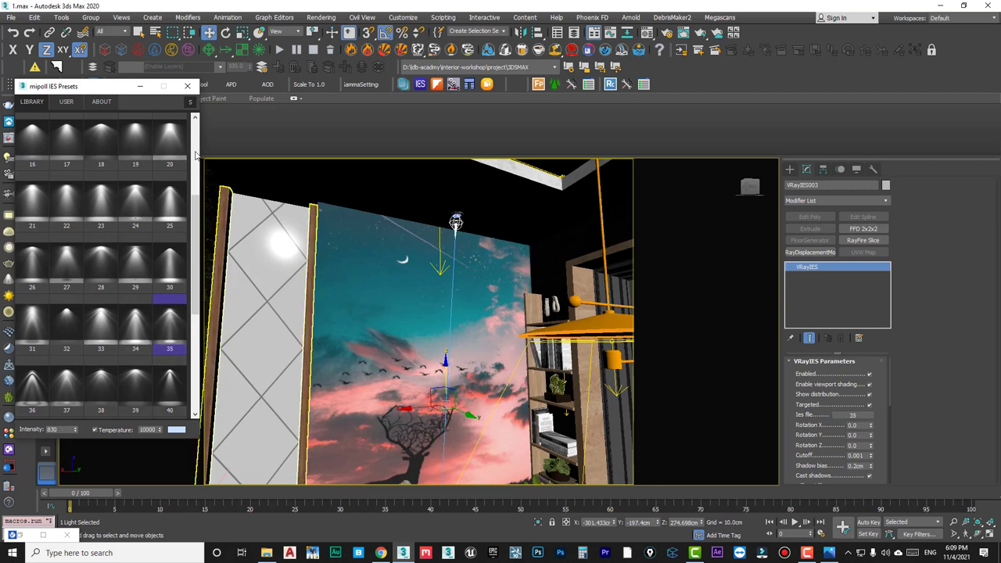
click(187, 87)
click(574, 315)
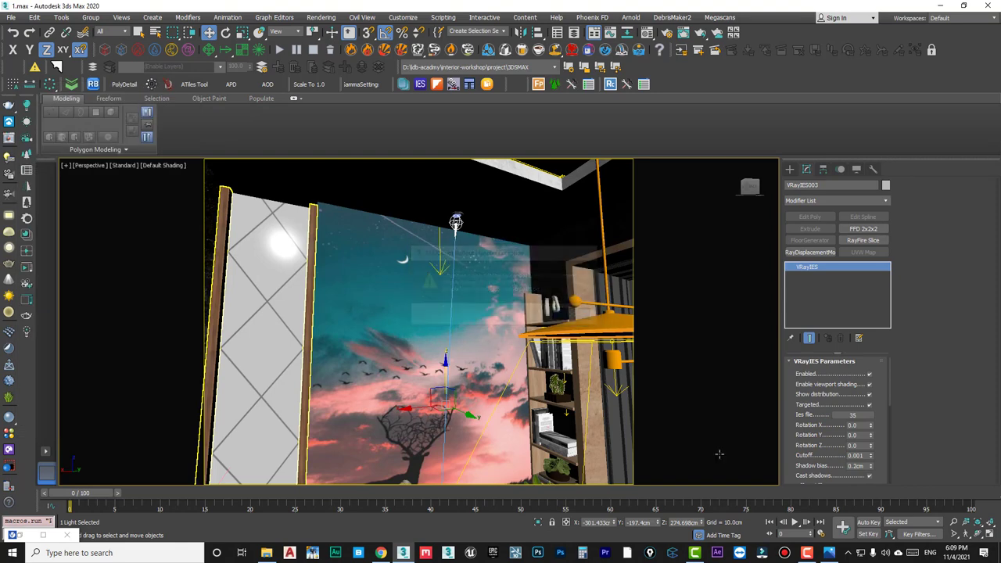
Raise VRayIES003's intensity to about 1245.3 lm.
scroll(803, 443, down, 3)
scroll(804, 444, down, 3)
scroll(803, 443, down, 3)
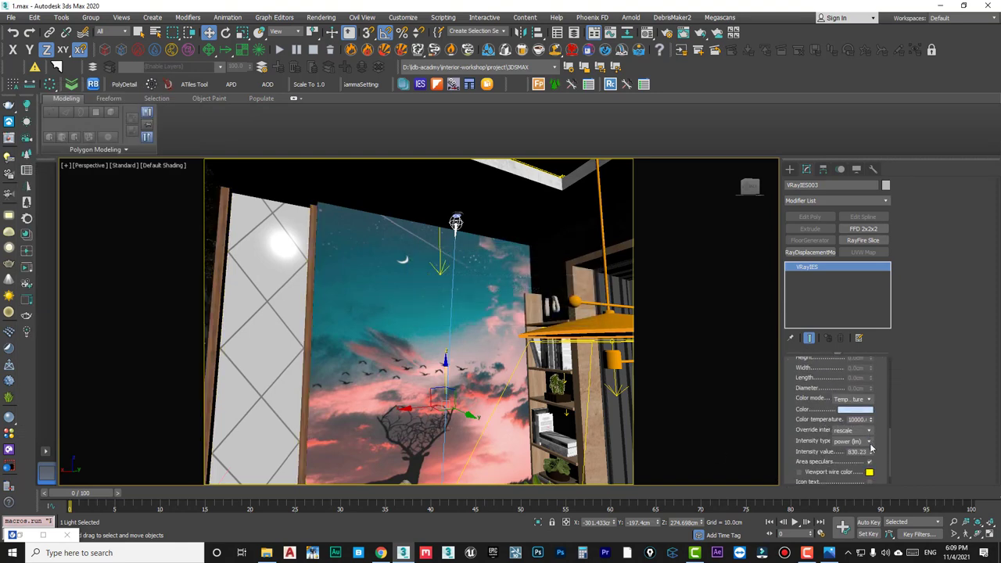
drag(873, 453, 874, 438)
Move the sky plane's second UVW Map gizmo up so the sky image sits higher.
click(464, 252)
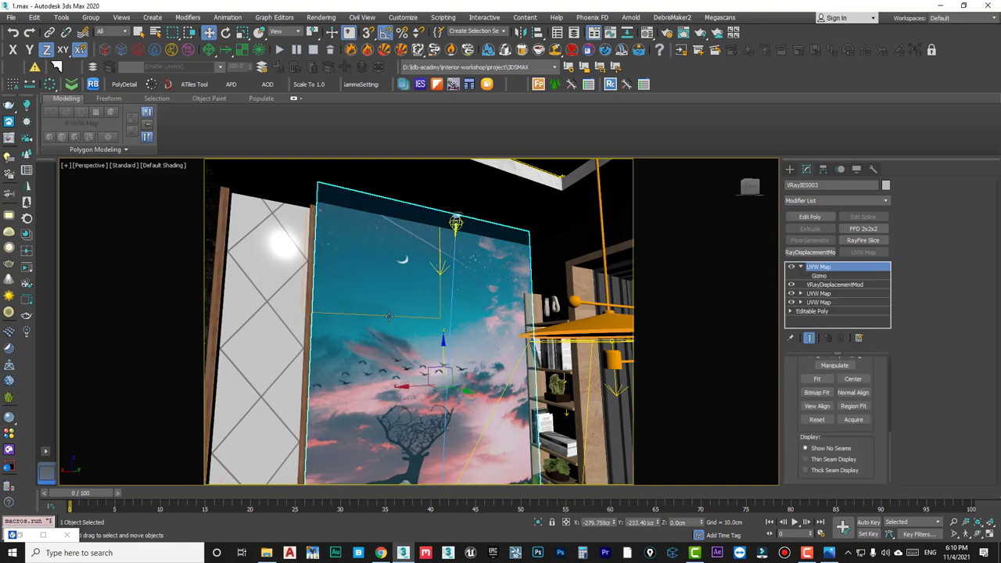
click(819, 276)
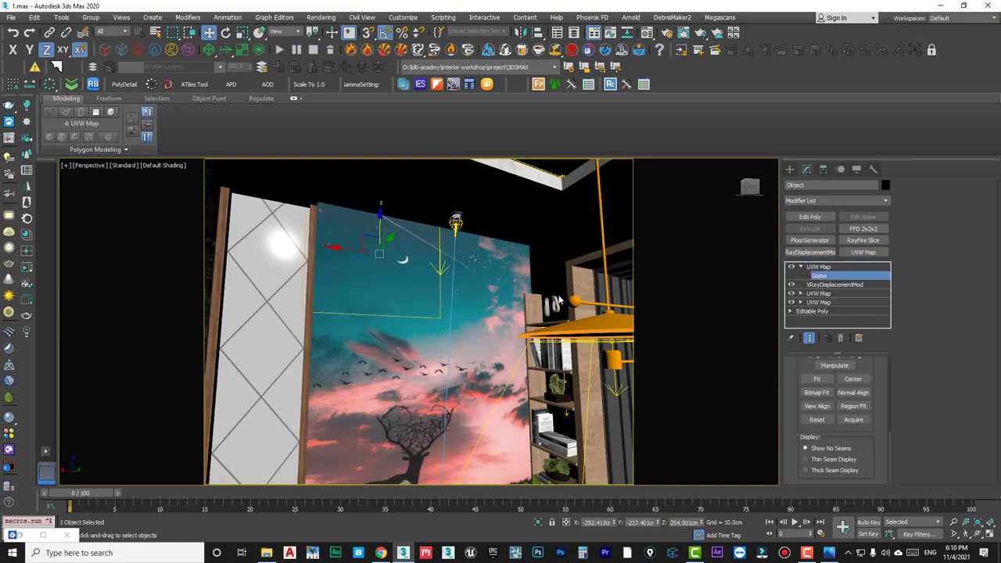
alt+middle_drag(469, 329, 443, 344)
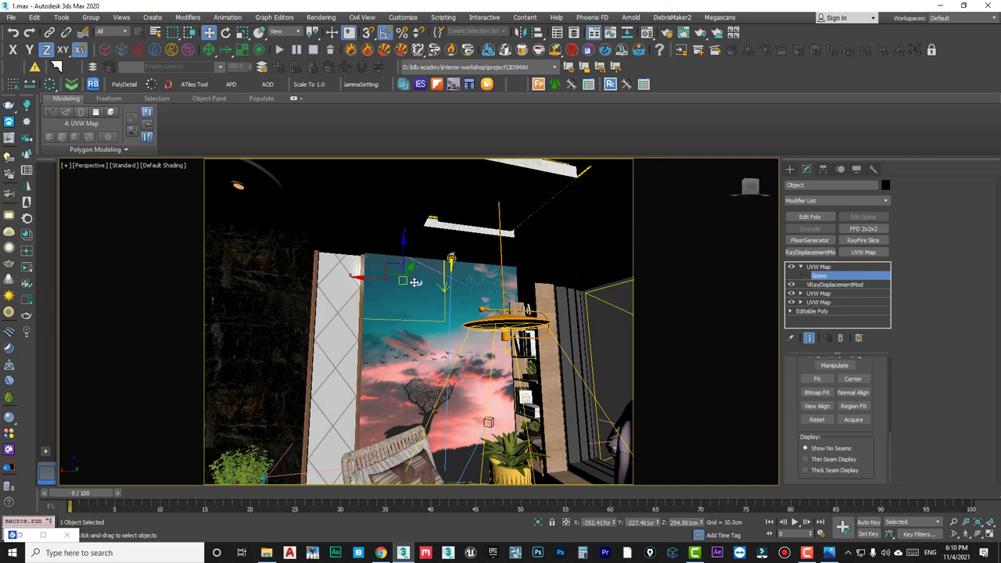
click(815, 269)
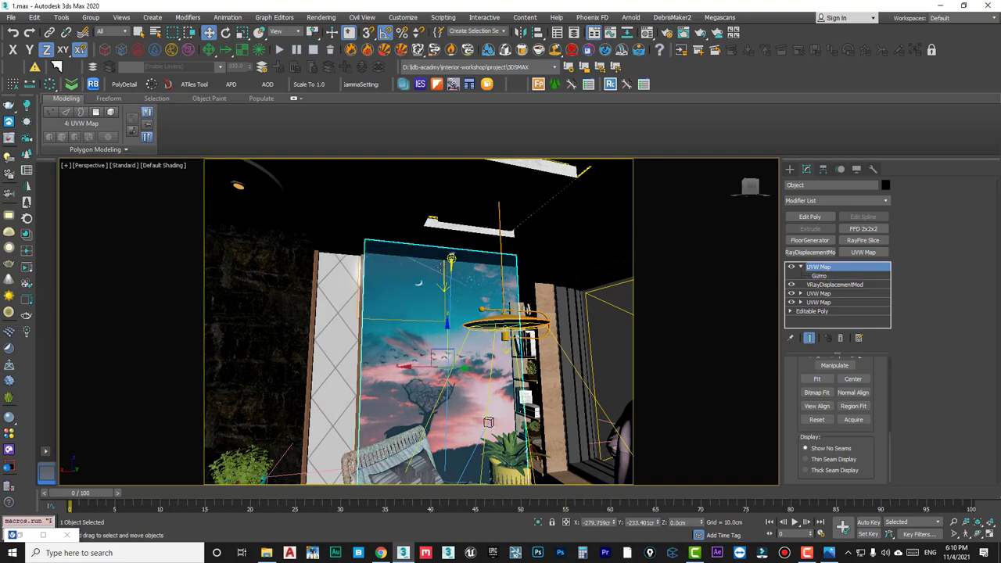
click(834, 294)
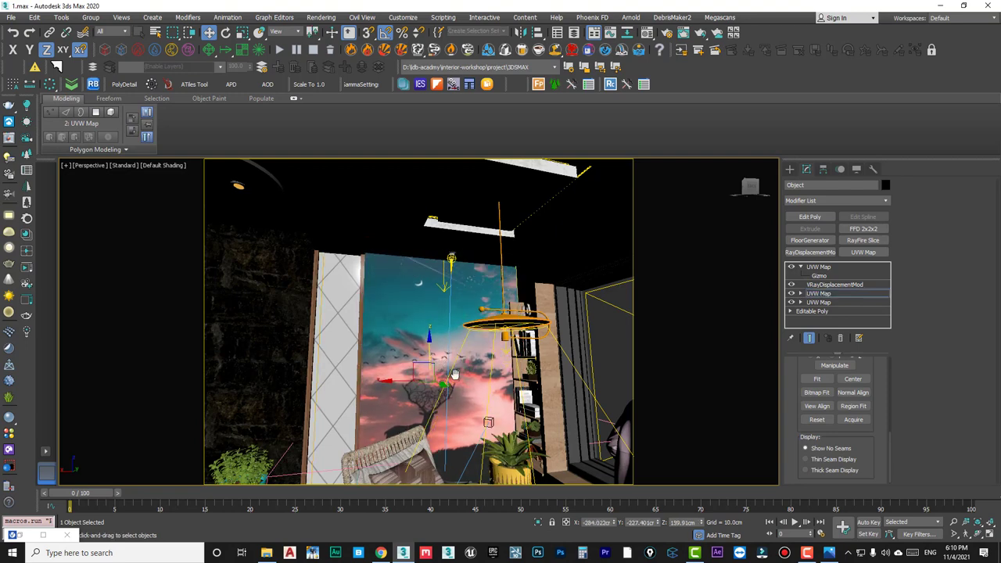
middle_drag(430, 352, 428, 284)
scroll(438, 305, up, 2)
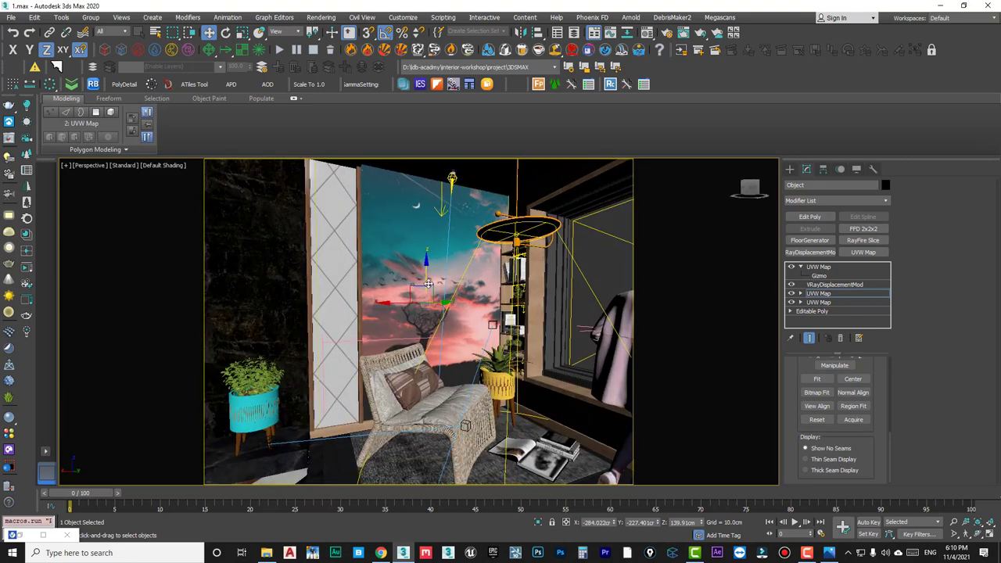
drag(428, 284, 425, 272)
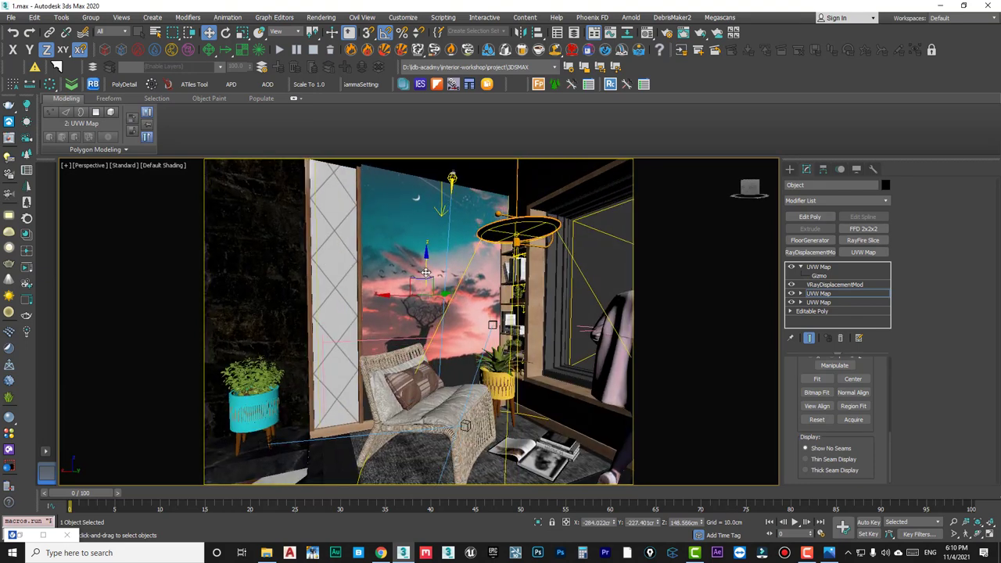
Look through VRayCam001 again and nudge the sky image slightly higher.
key(c)
double_click(473, 201)
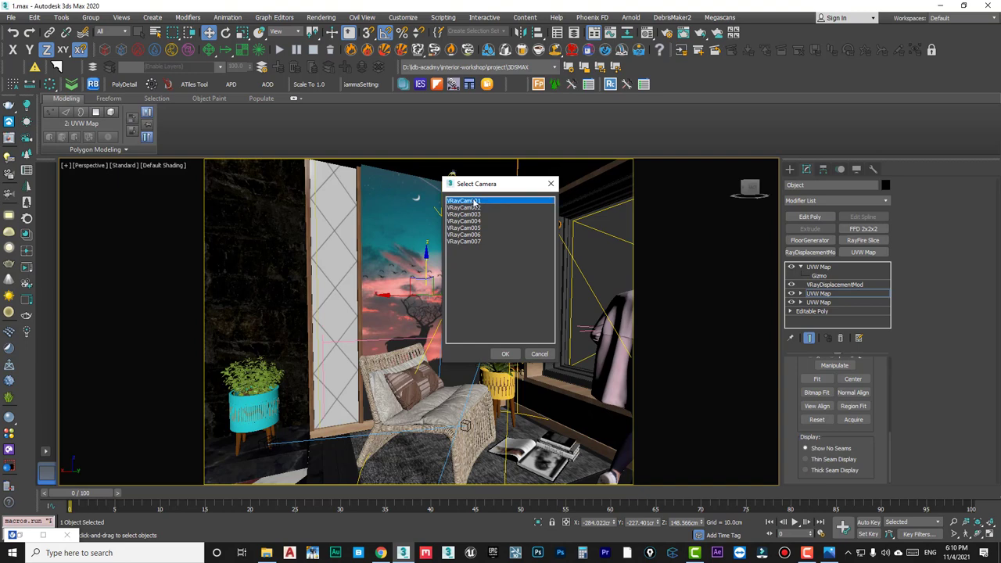
drag(352, 272, 353, 262)
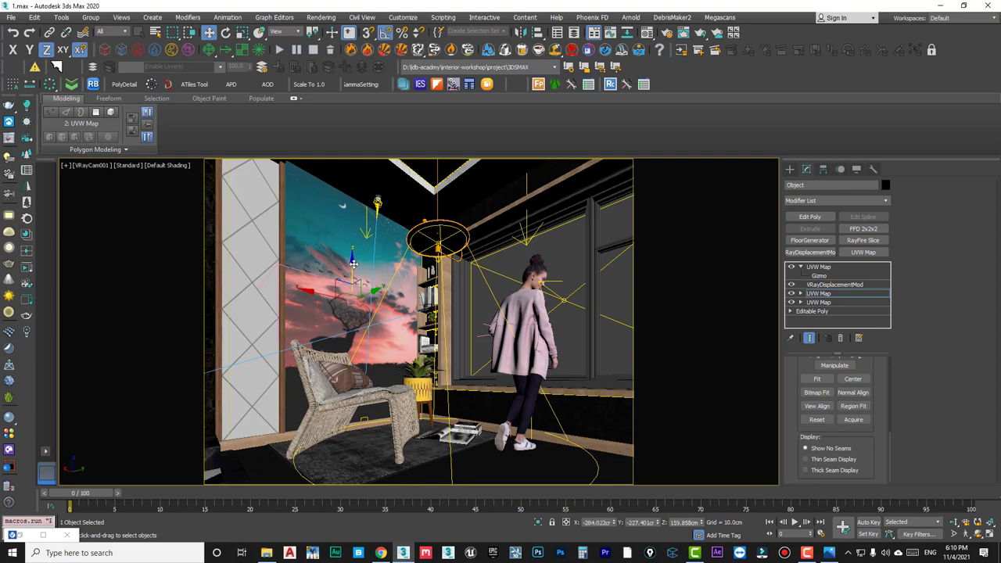
Compare with the last render and set the round VRayLight1177's multiplier to 200.
click(820, 267)
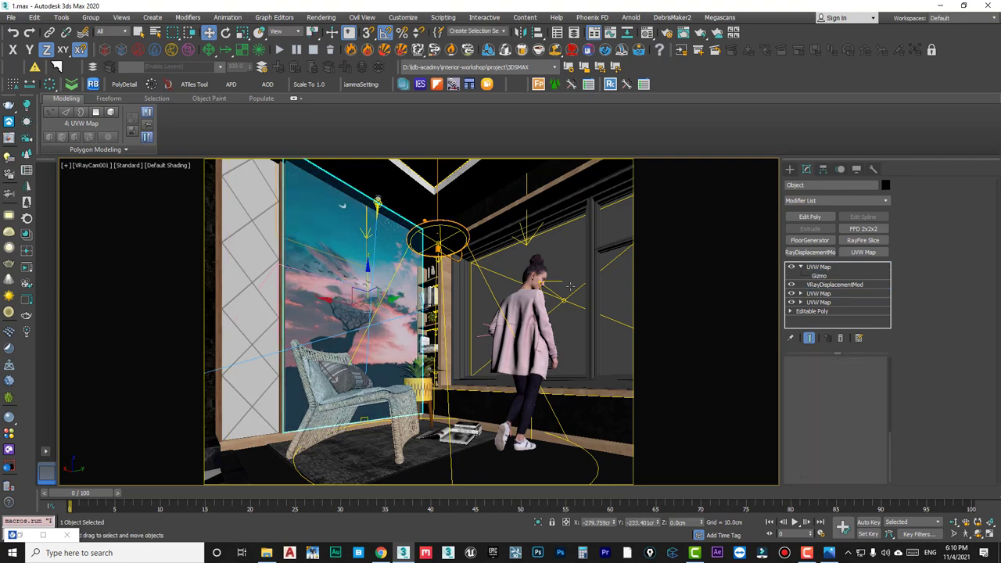
click(562, 262)
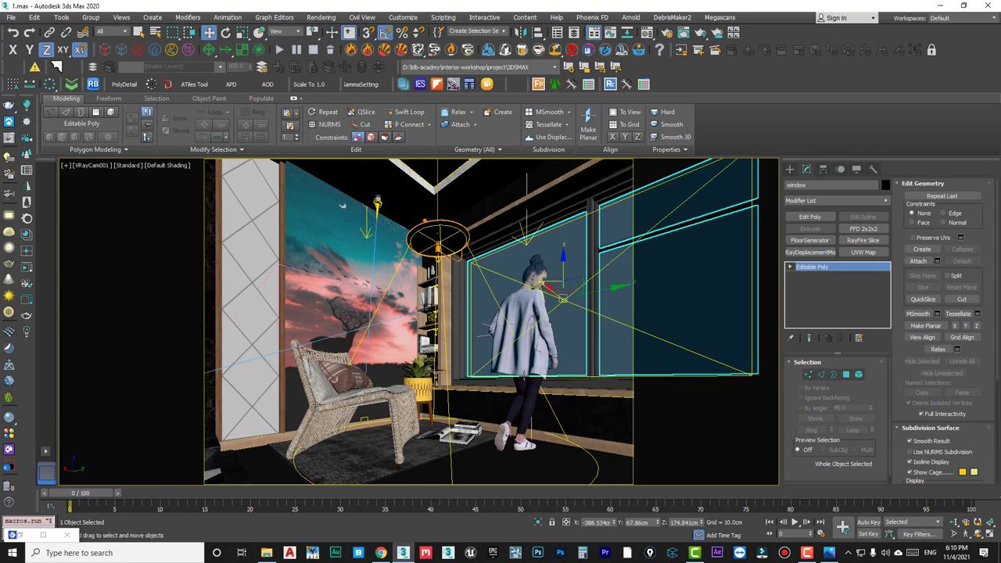
click(43, 535)
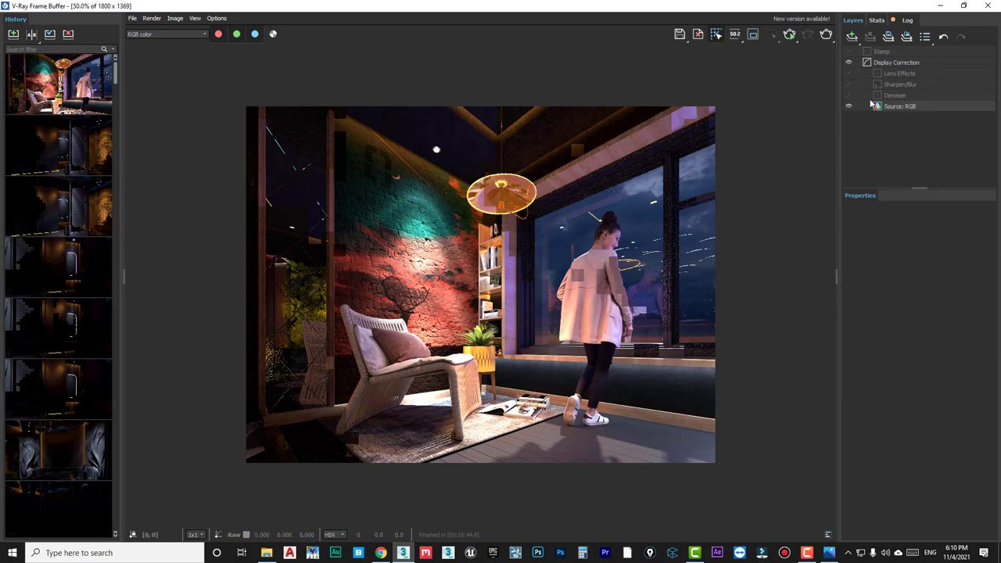
click(940, 5)
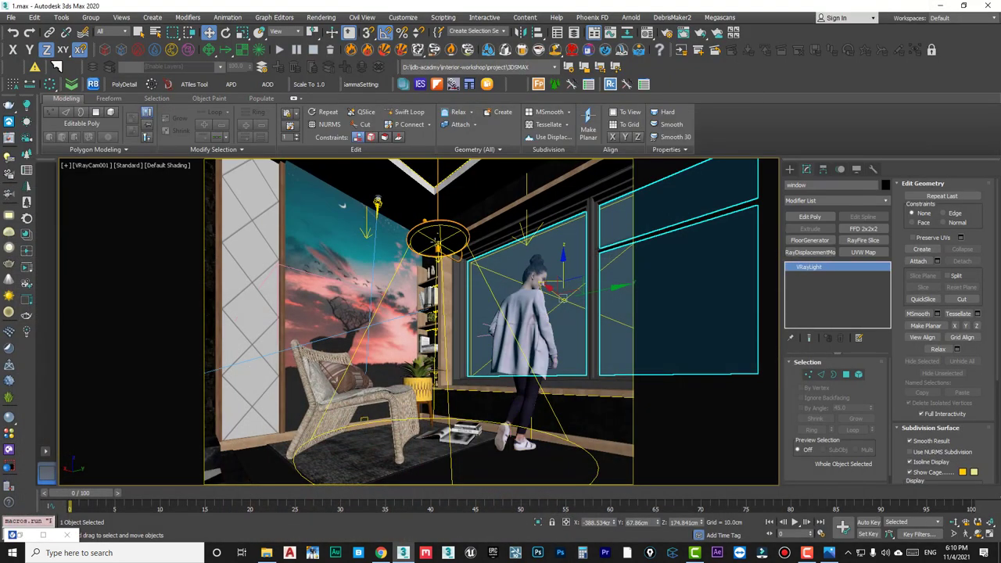
click(440, 242)
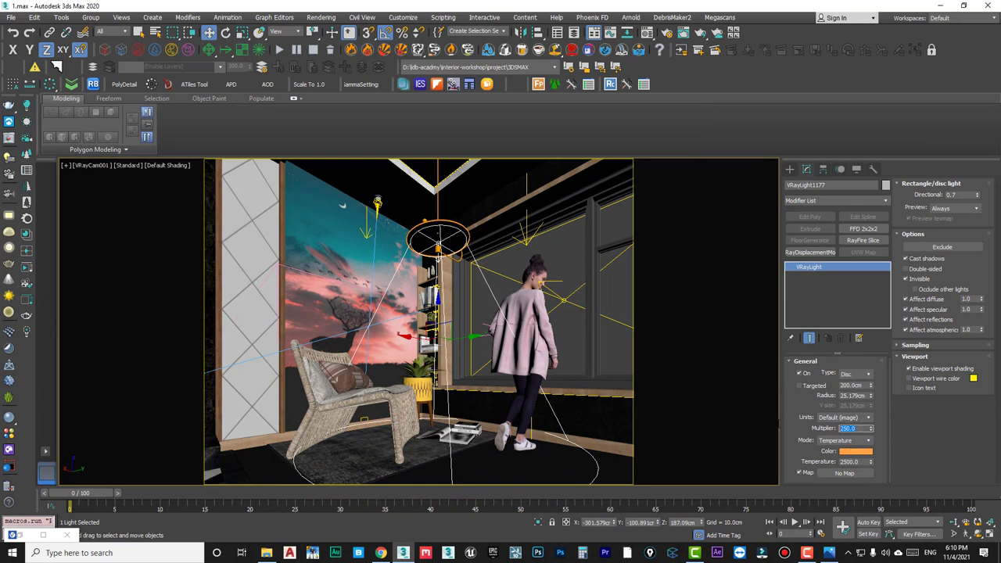
text(2)
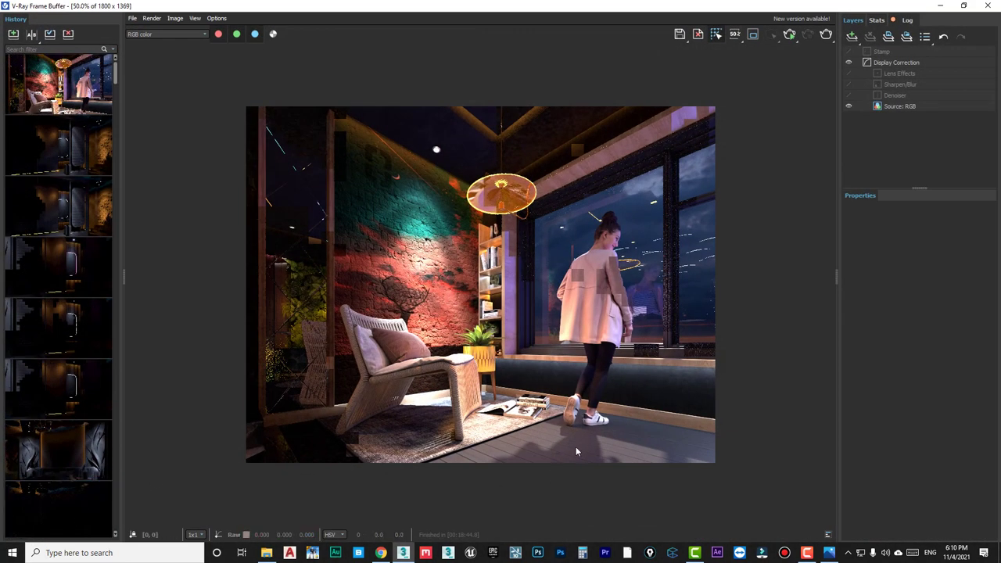
click(942, 6)
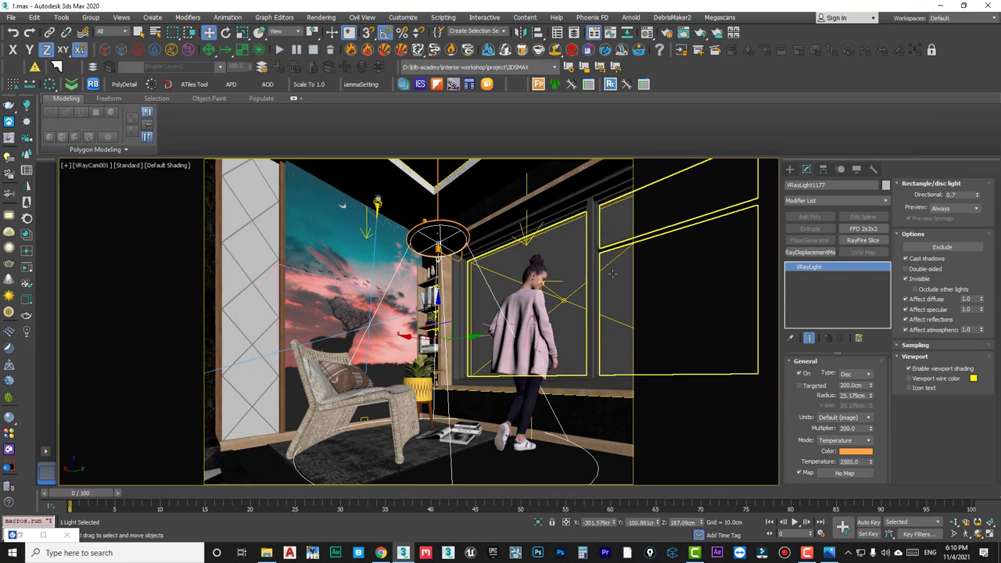
Inspect the window isolated in a perspective view, then select the VRaySun.
click(581, 267)
key(p)
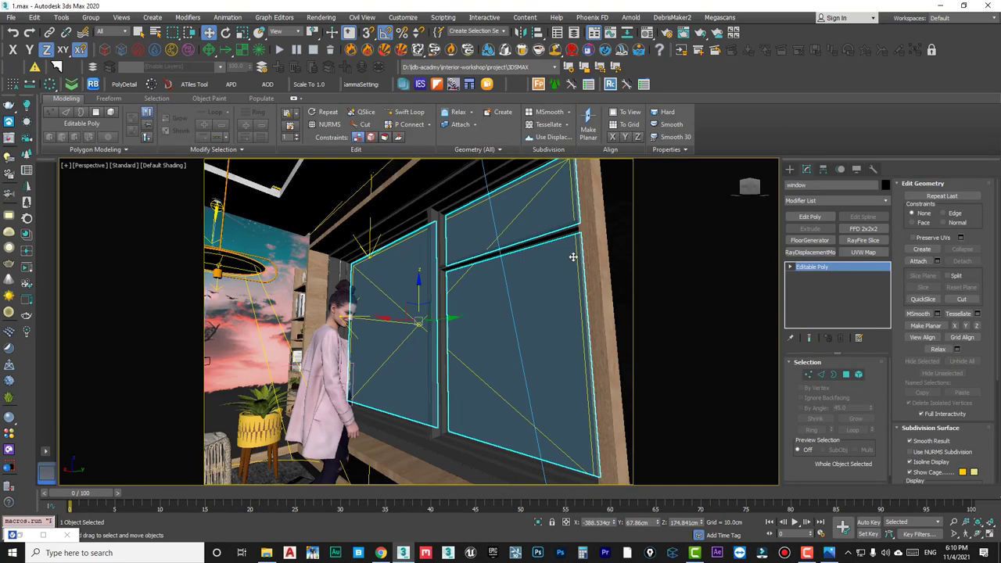
key(alt+q)
scroll(557, 295, down, 1)
key(alt+q)
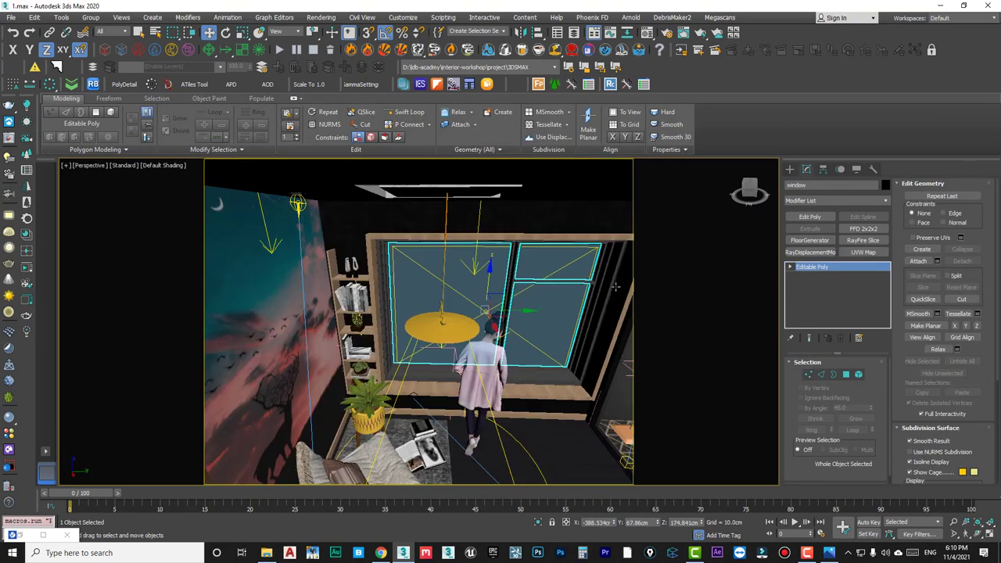
scroll(576, 254, down, 5)
click(593, 221)
Look through VRayCam001 and set the VRaySun intensity multiplier to 0.5.
key(c)
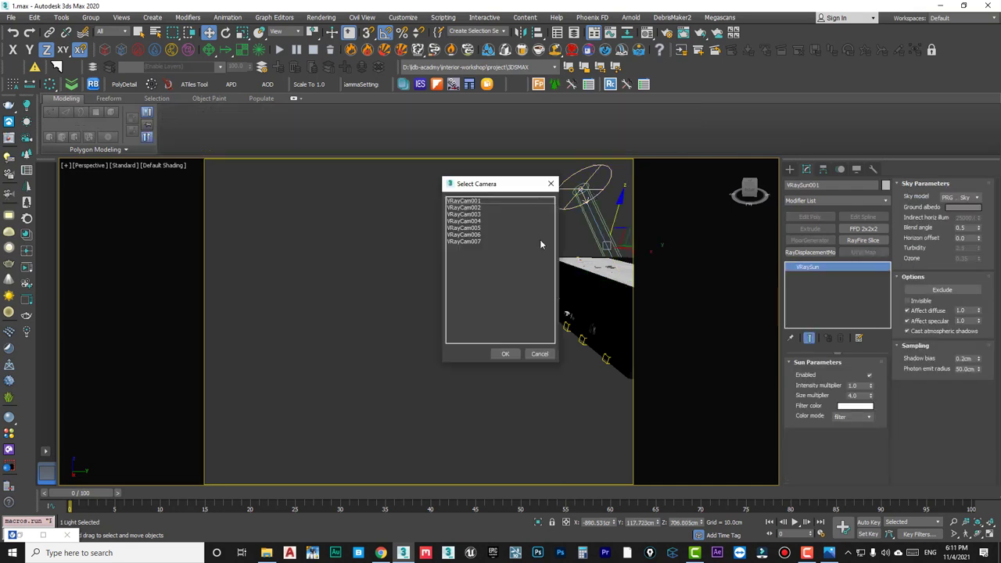
double_click(470, 201)
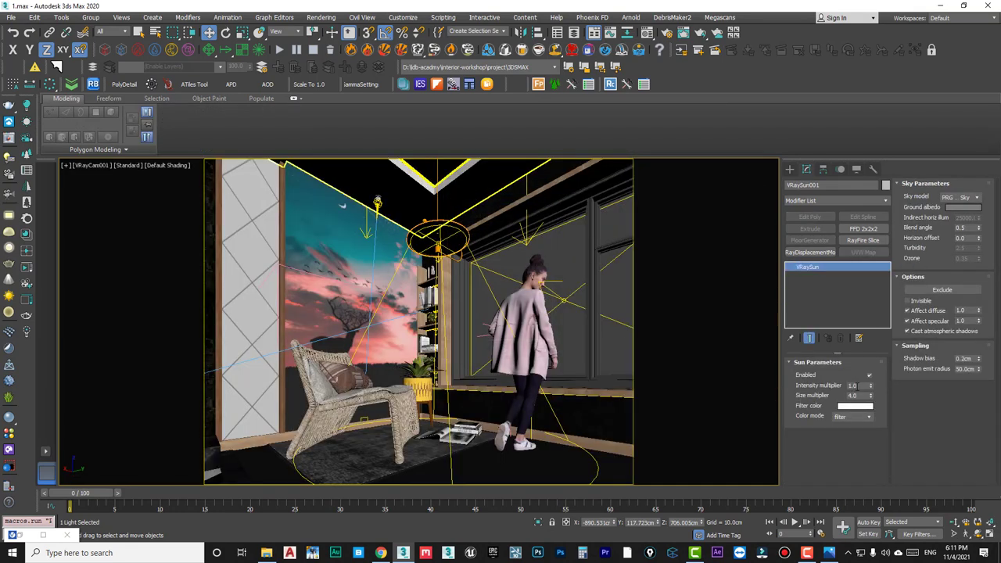
double_click(854, 385)
text(0.5)
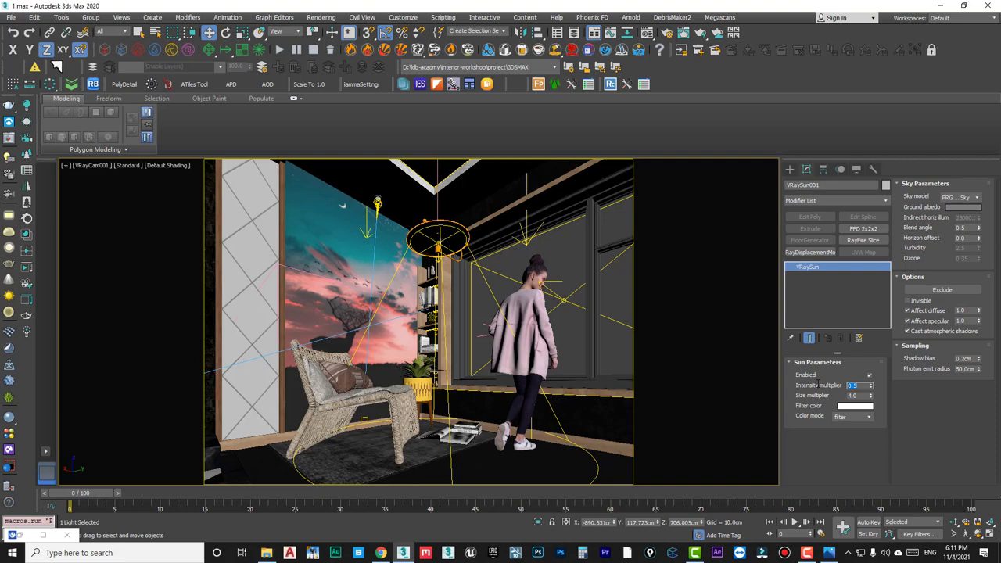
click(562, 300)
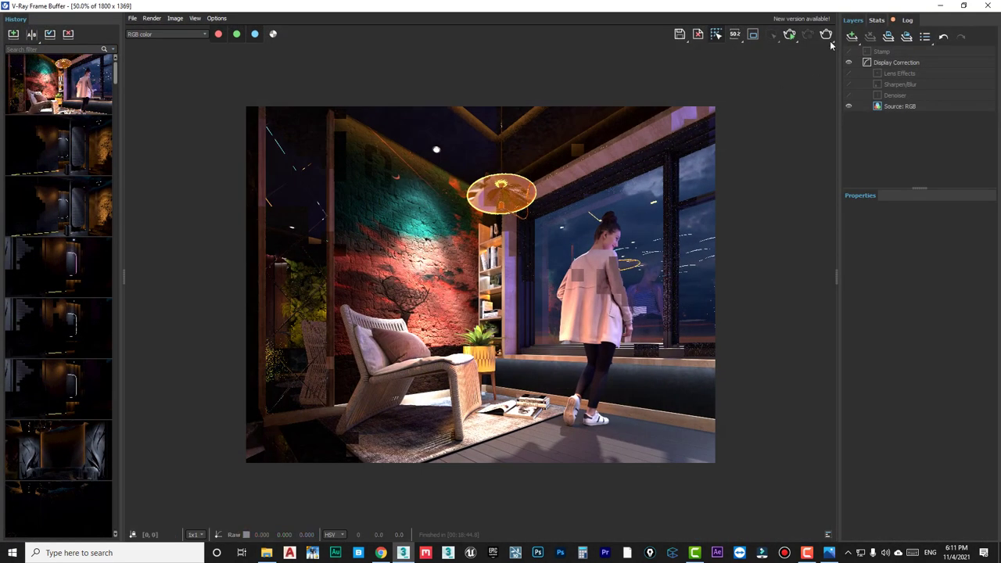
Reframe VRayCam001 via its target and set its vertical tilt to 0.354.
click(940, 6)
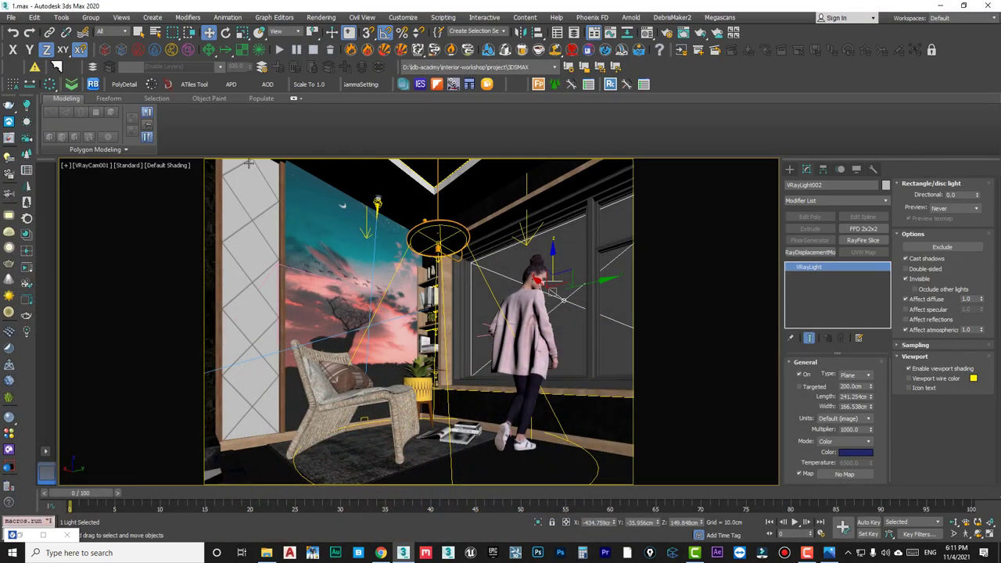
click(98, 165)
click(143, 374)
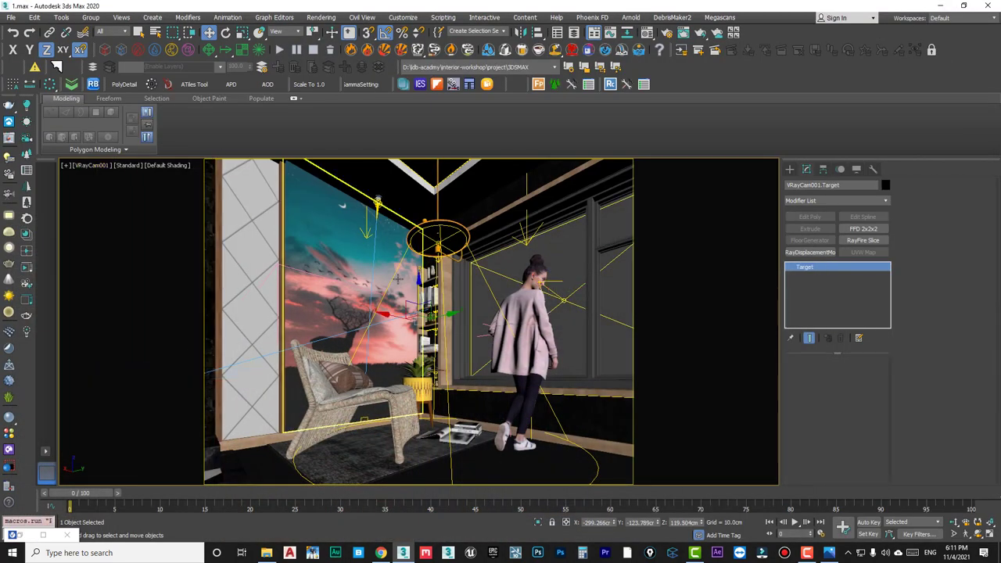
middle_drag(415, 292, 424, 270)
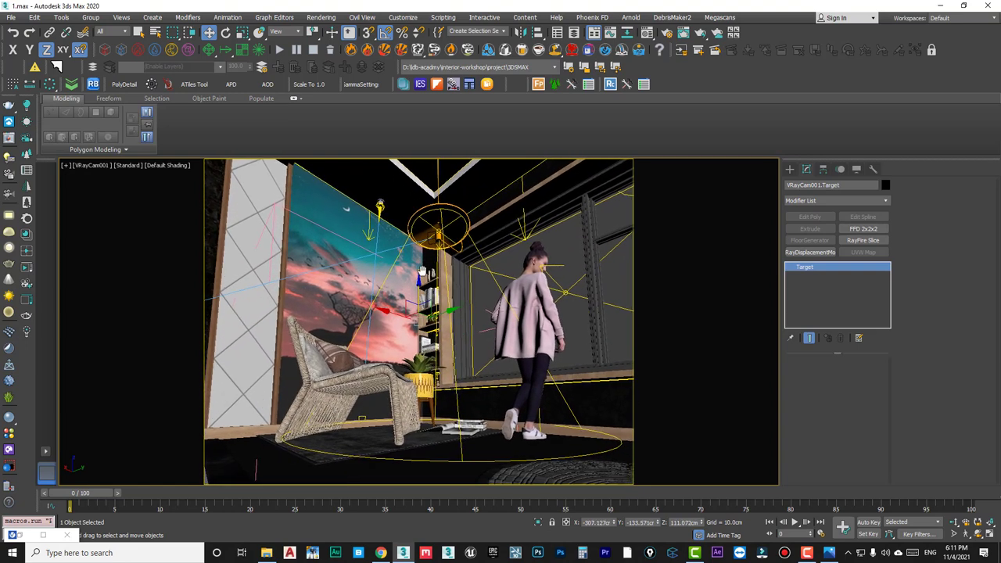
right_click(413, 270)
click(398, 257)
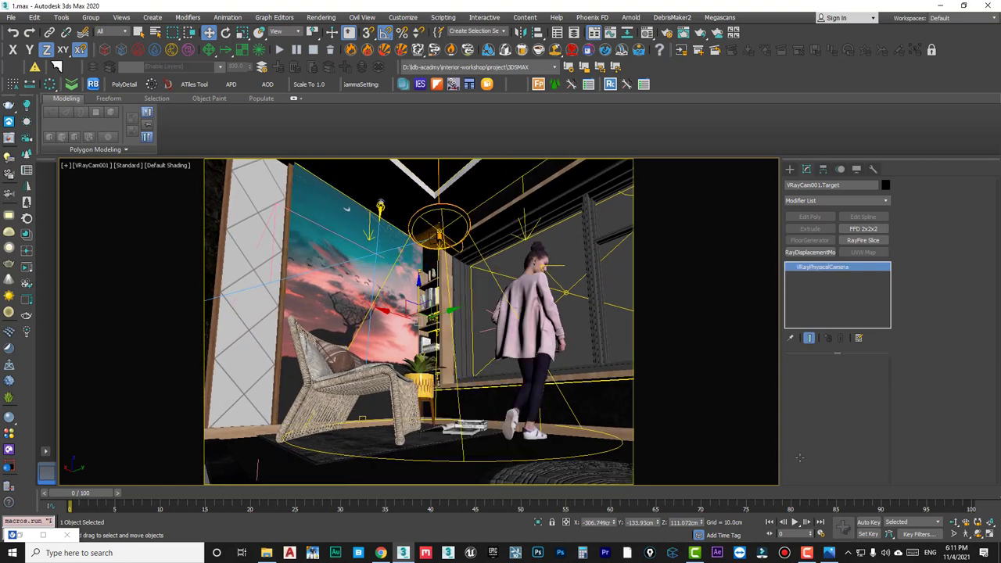
click(923, 437)
middle_drag(557, 374, 561, 370)
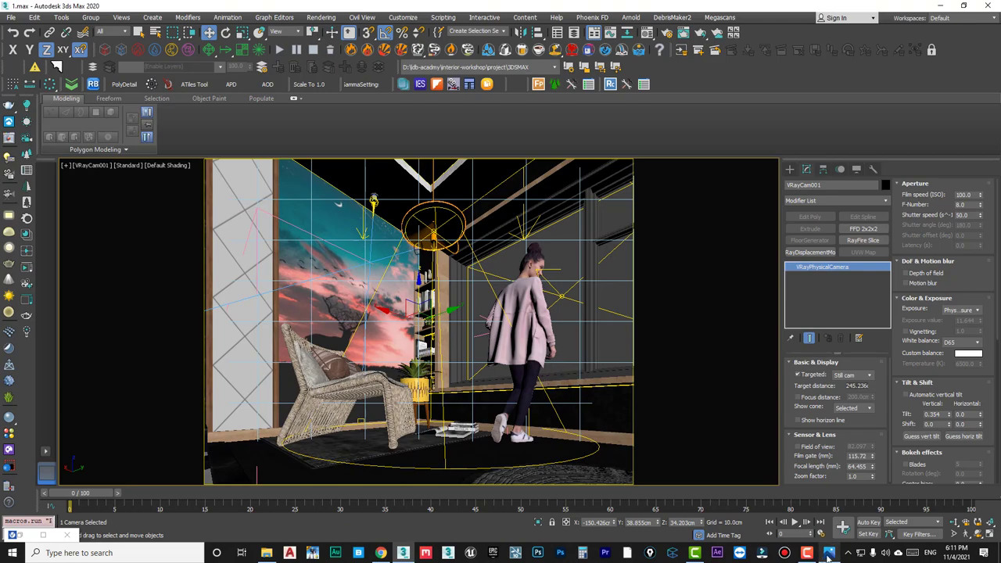
mouse_move(403, 554)
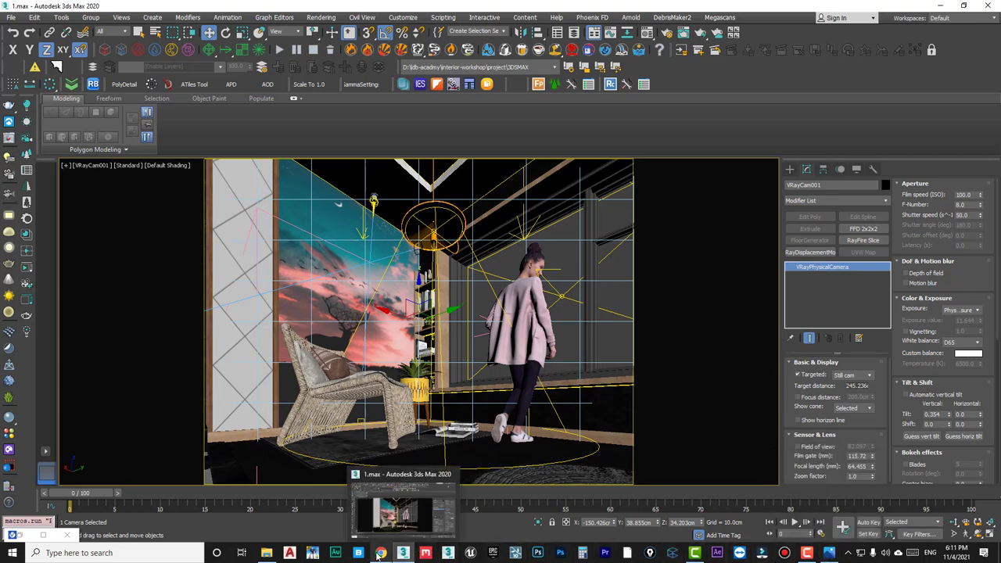
Compare the camera view with the Behance reference image in the browser.
click(381, 554)
scroll(421, 532, down, 5)
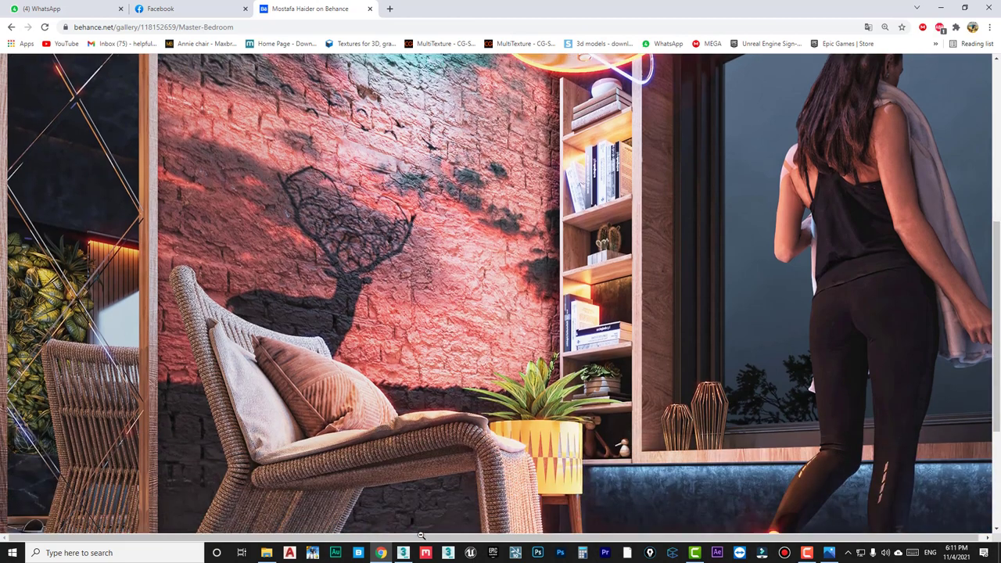
click(382, 553)
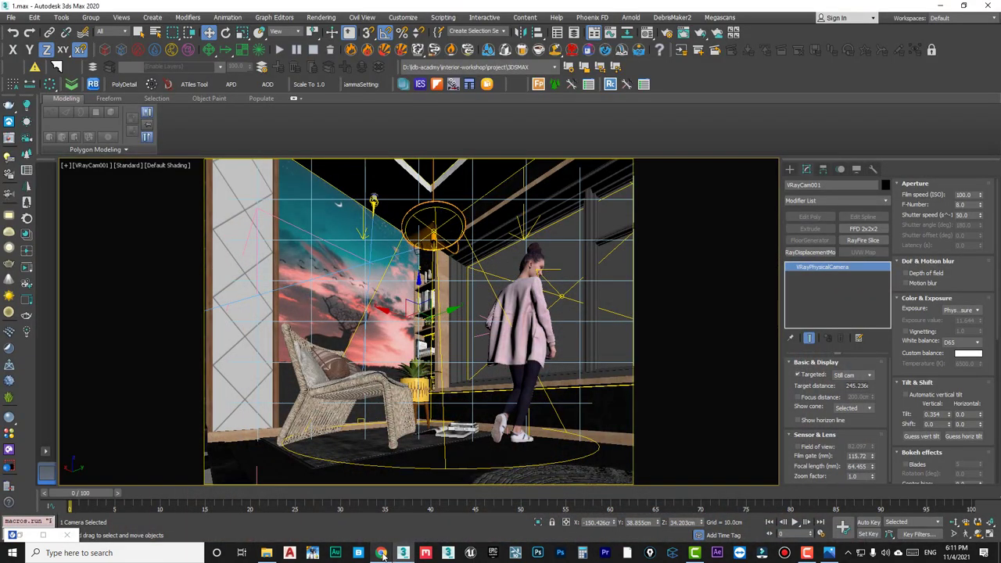
click(381, 553)
click(382, 553)
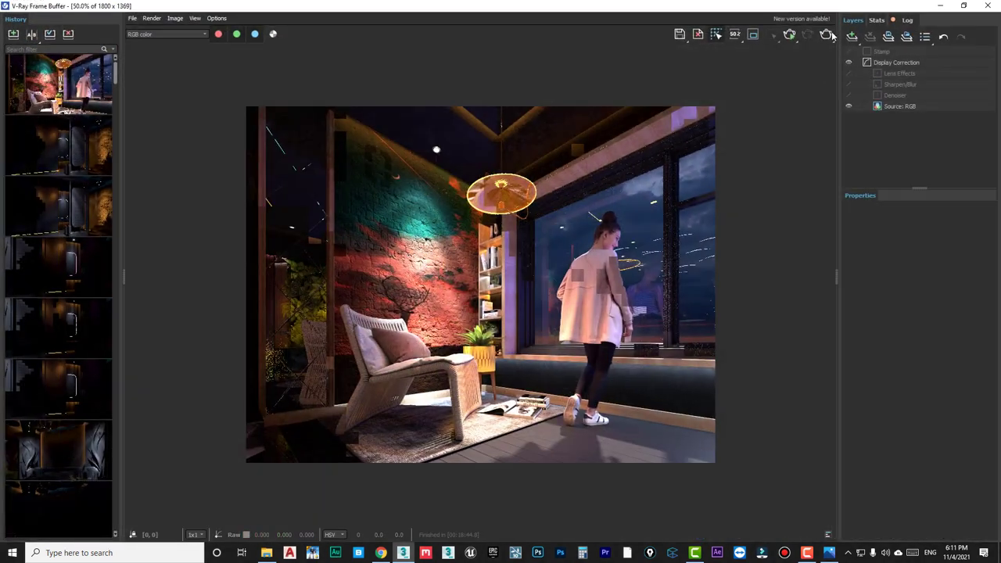
Render the VRayCam001 view, stop the render, and minimize the V-Ray Frame Buffer.
click(830, 35)
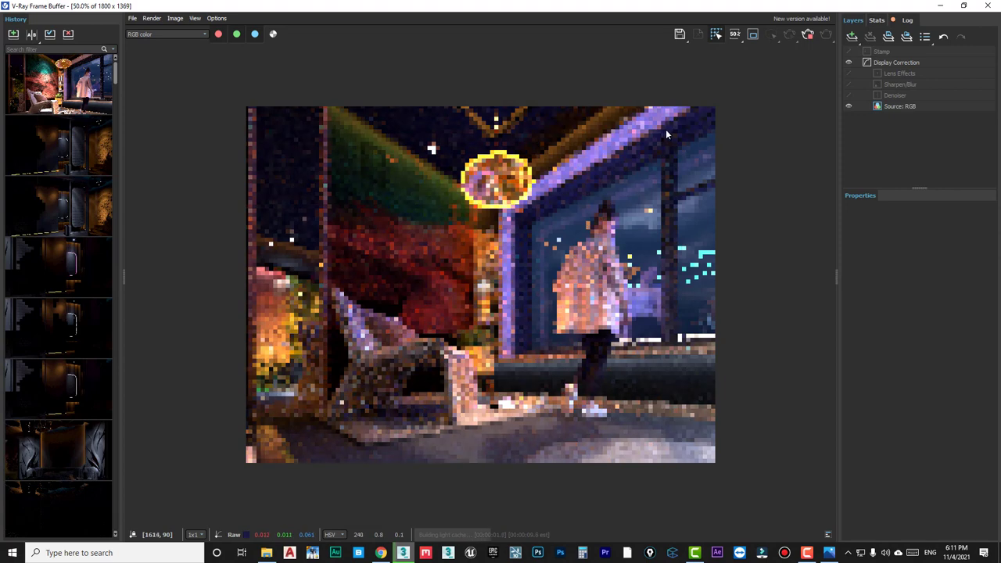
scroll(390, 204, up, 2)
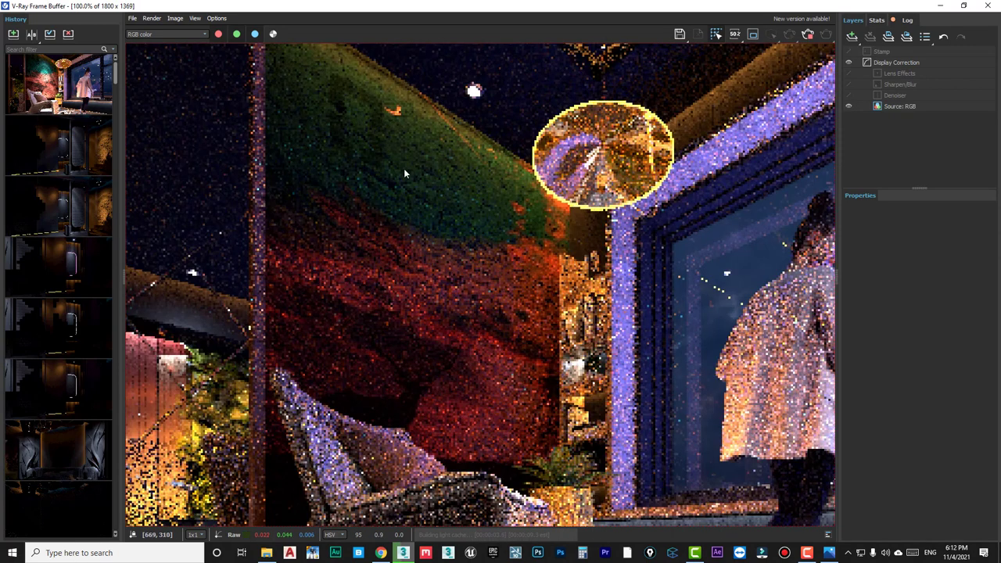
scroll(394, 227, down, 2)
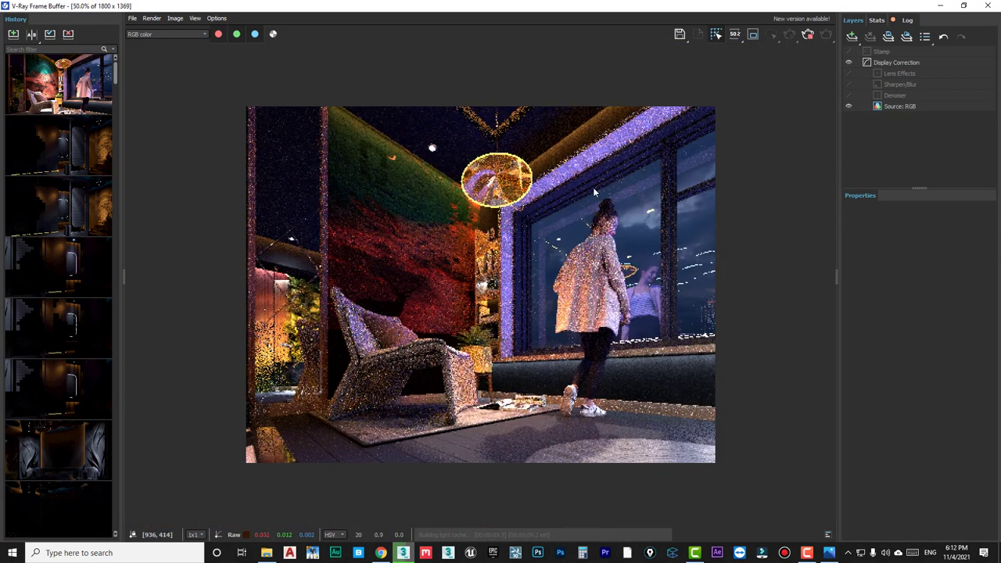
click(809, 35)
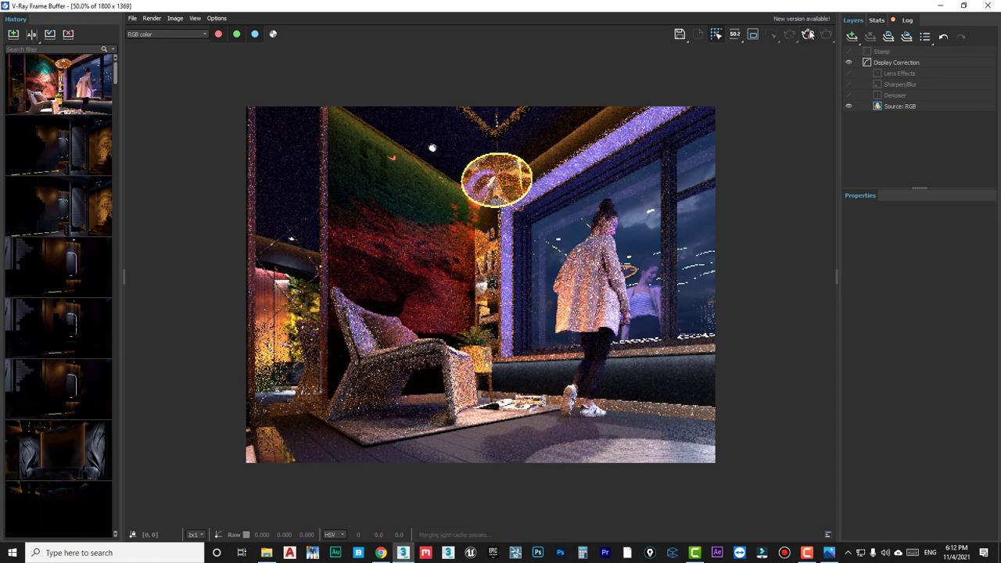
click(941, 8)
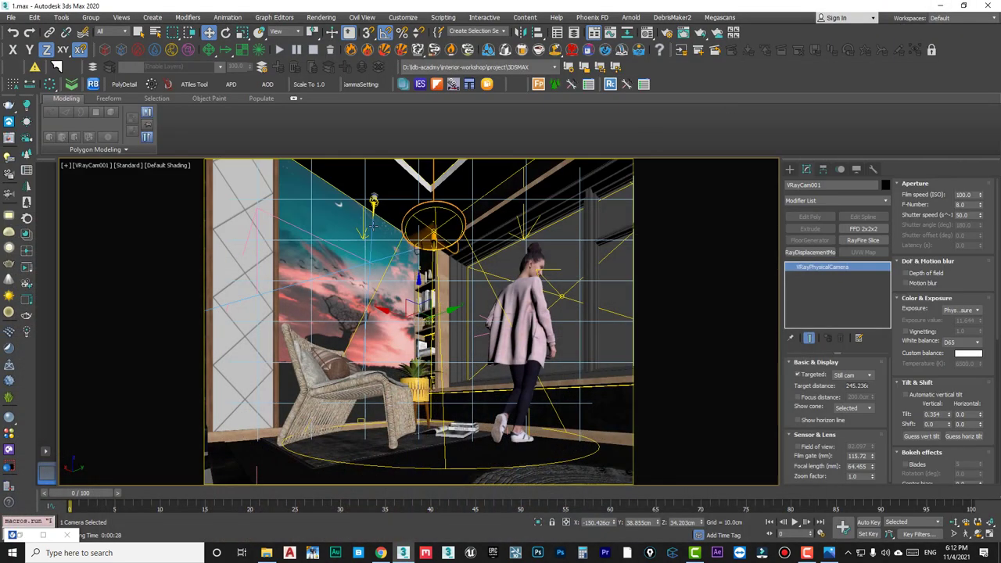
Raise VRayIES003's intensity from 2465.3 to 4122.1.
click(374, 200)
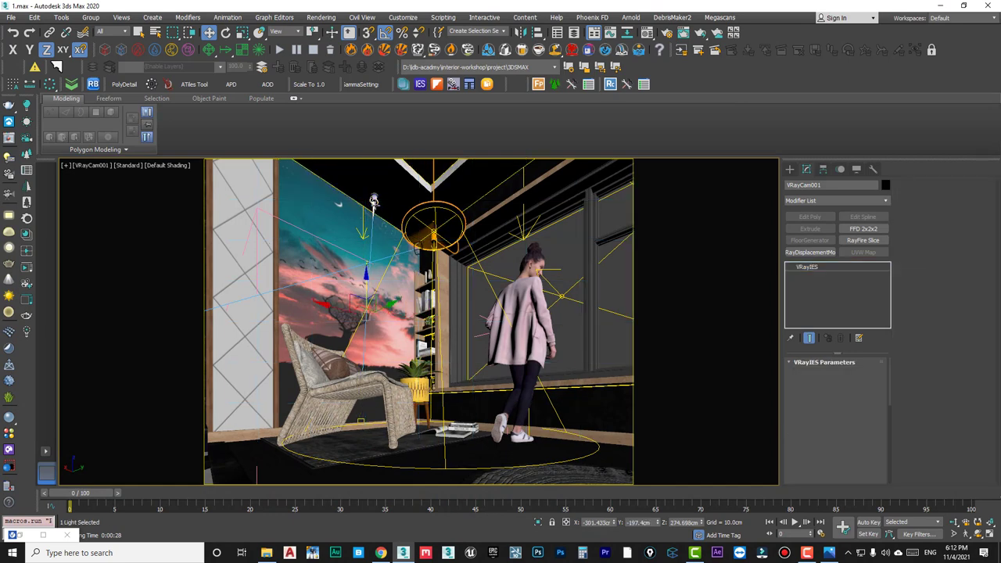
scroll(810, 458, down, 5)
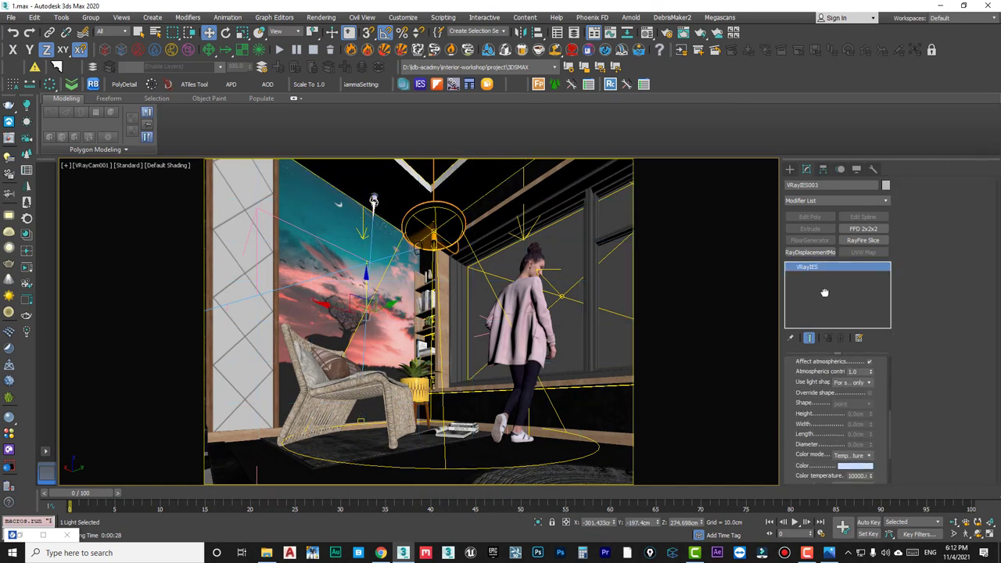
scroll(875, 430, down, 5)
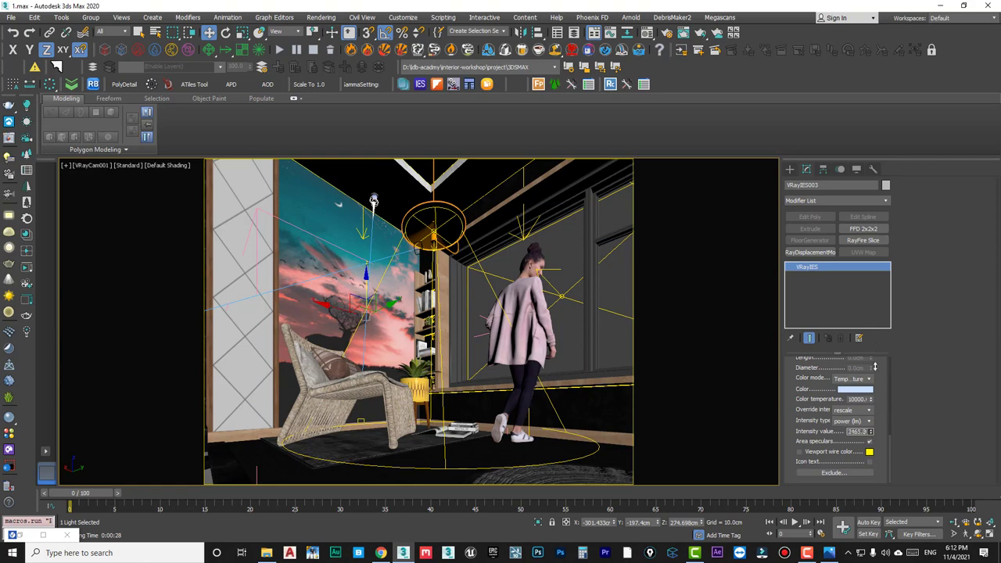
drag(875, 367, 842, 349)
Region-render only the upper-left brick wall to check the brighter spotlight.
key(ctrl+i)
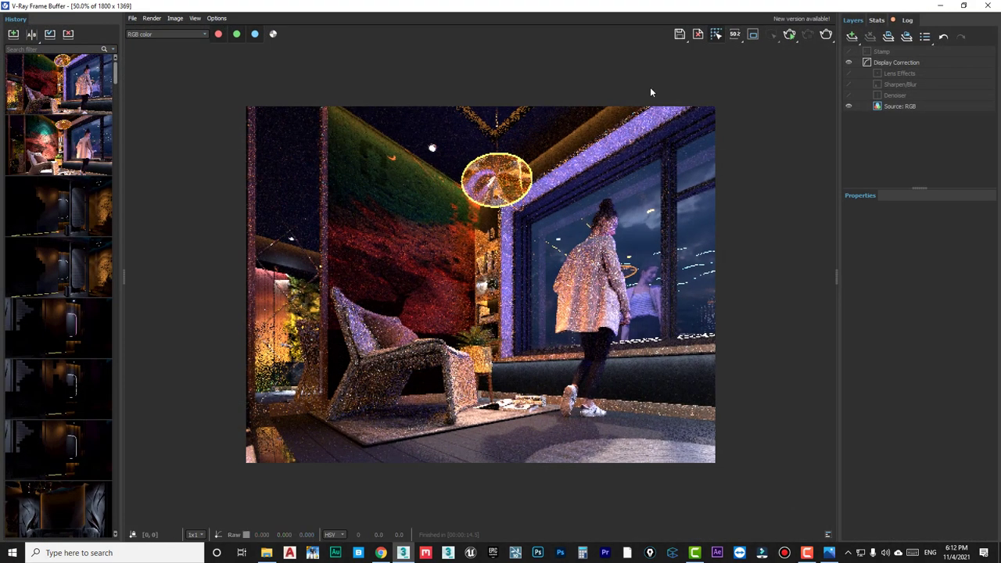
click(756, 35)
drag(336, 122, 473, 337)
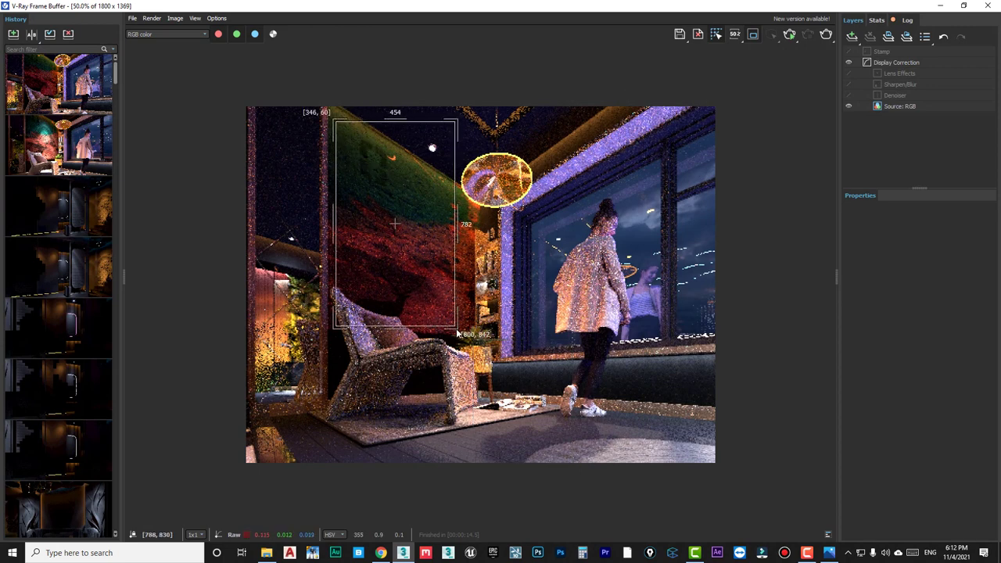
click(808, 39)
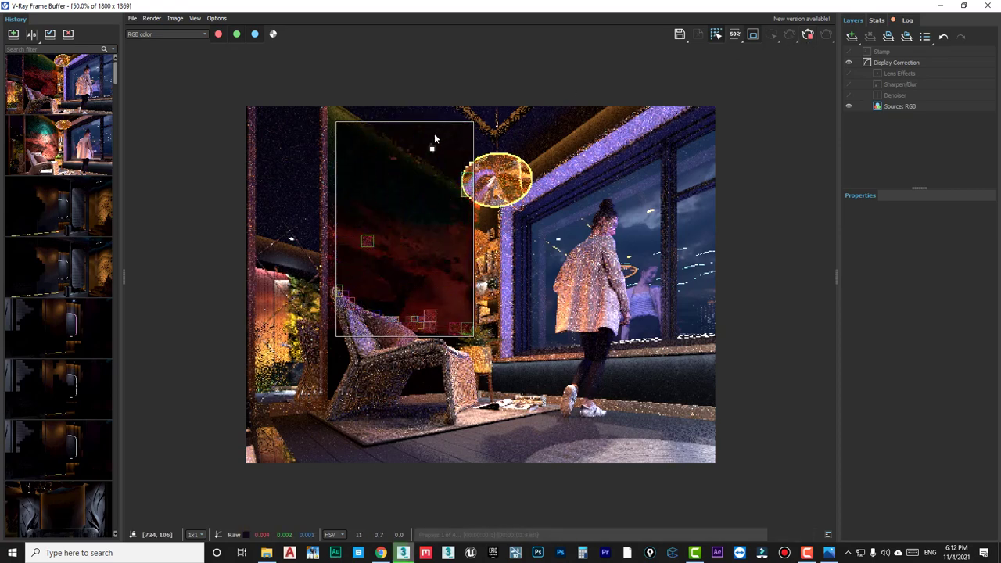
click(809, 37)
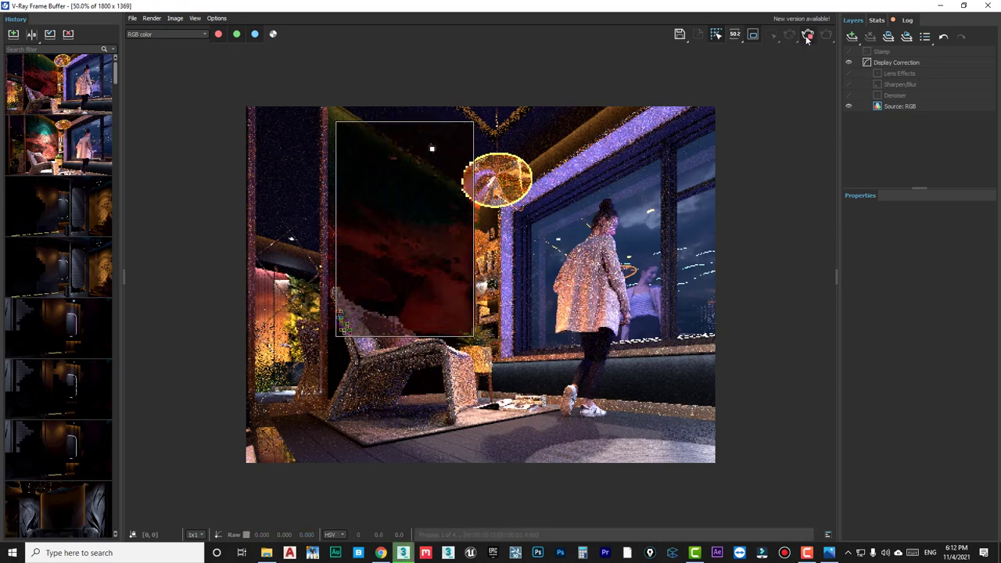
click(939, 8)
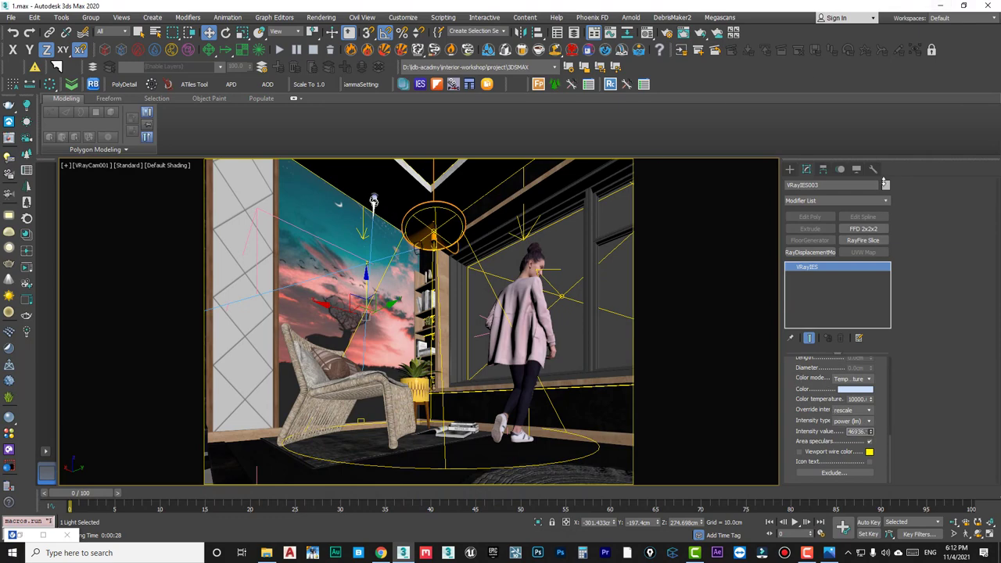
Turn off region rendering and render the full reading-corner frame.
key(shift+q)
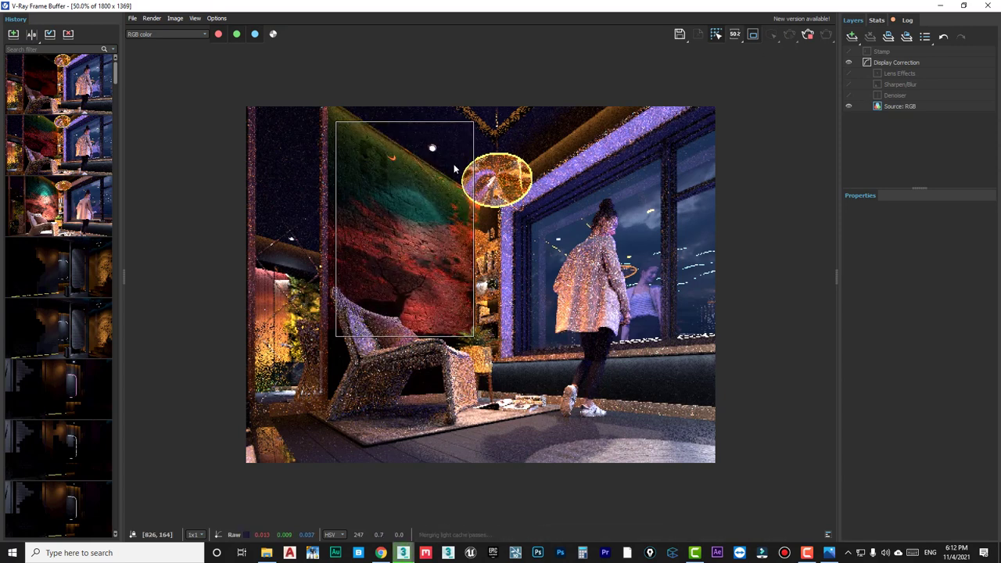
click(943, 7)
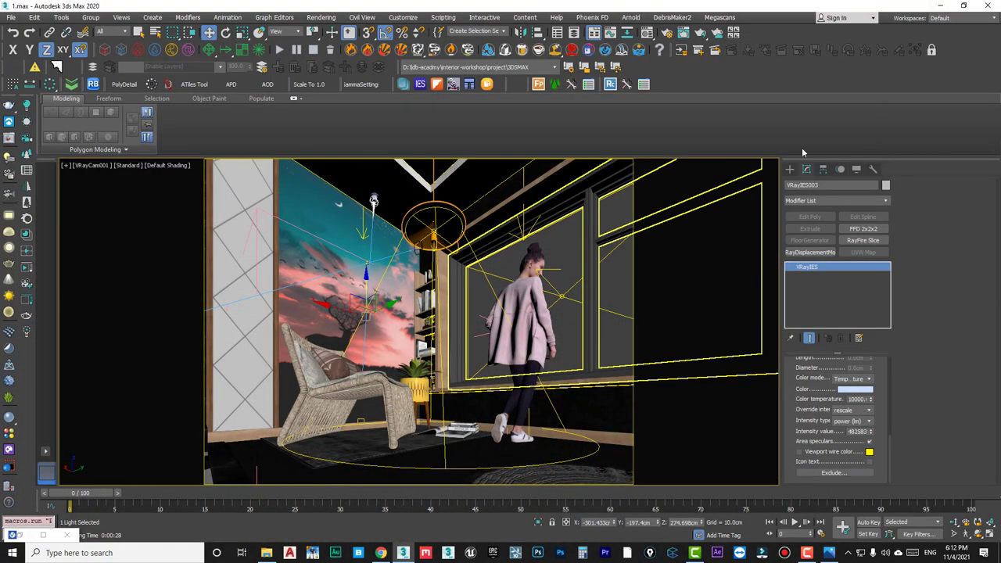
key(shift+q)
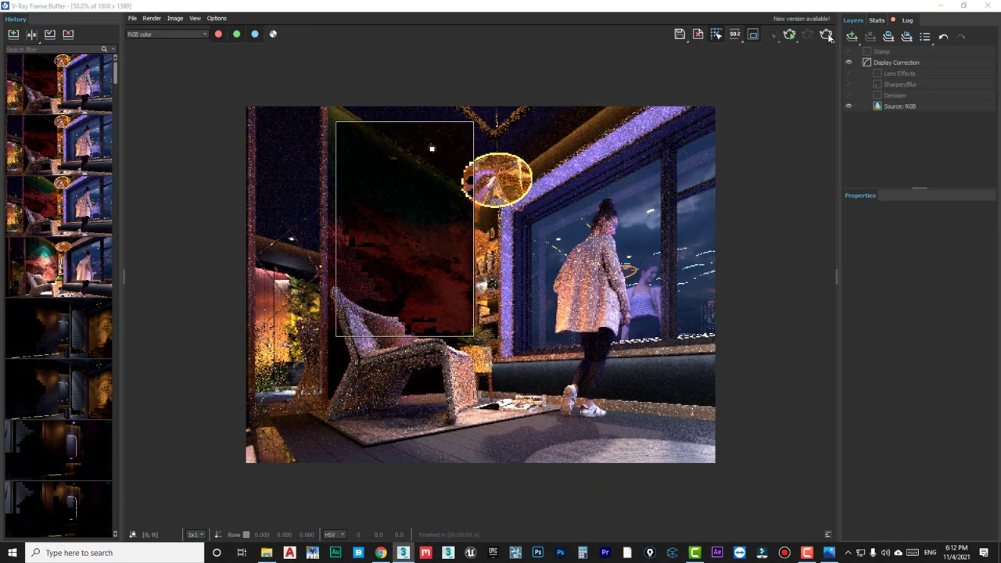
click(828, 36)
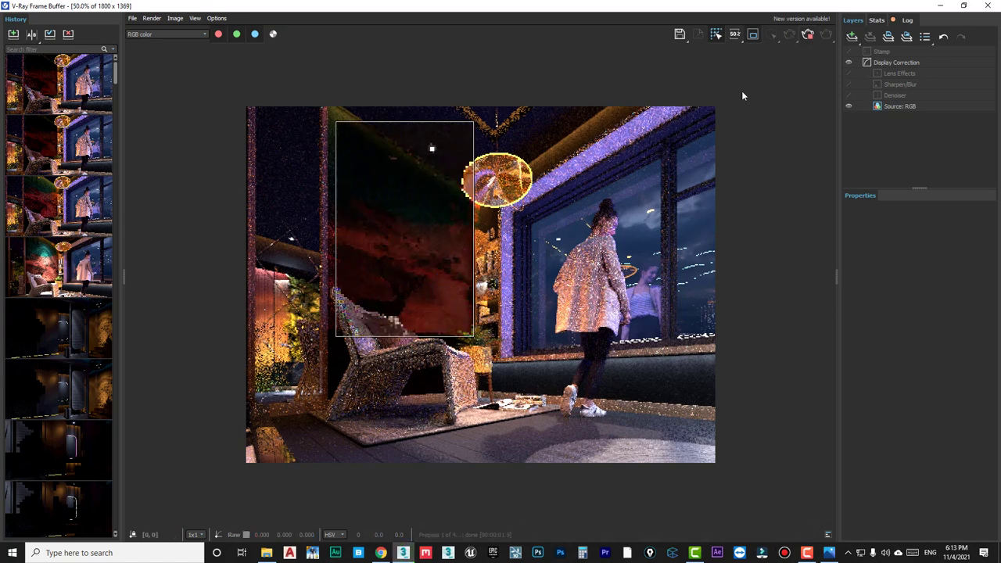
click(753, 35)
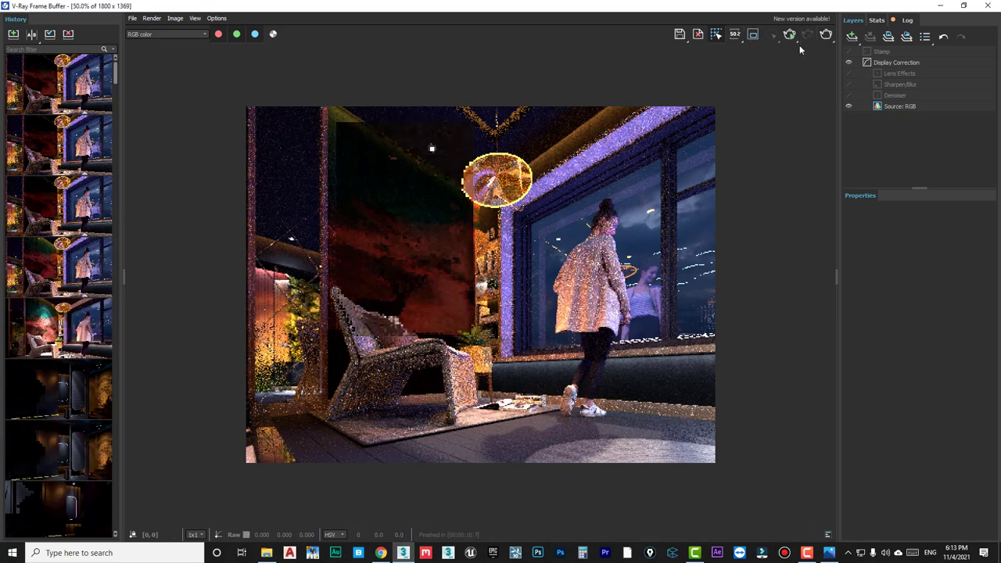
click(827, 35)
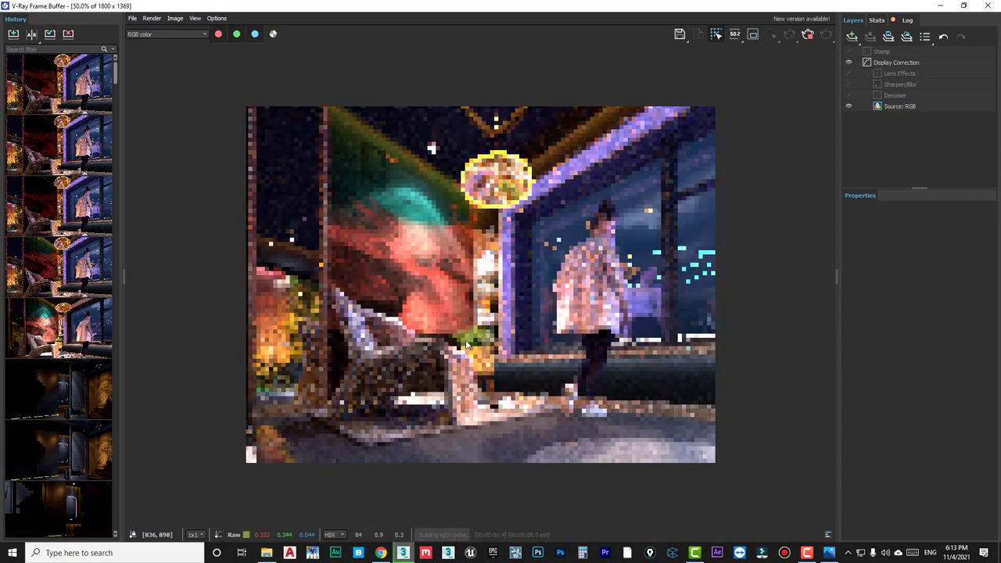
scroll(632, 236, up, 1)
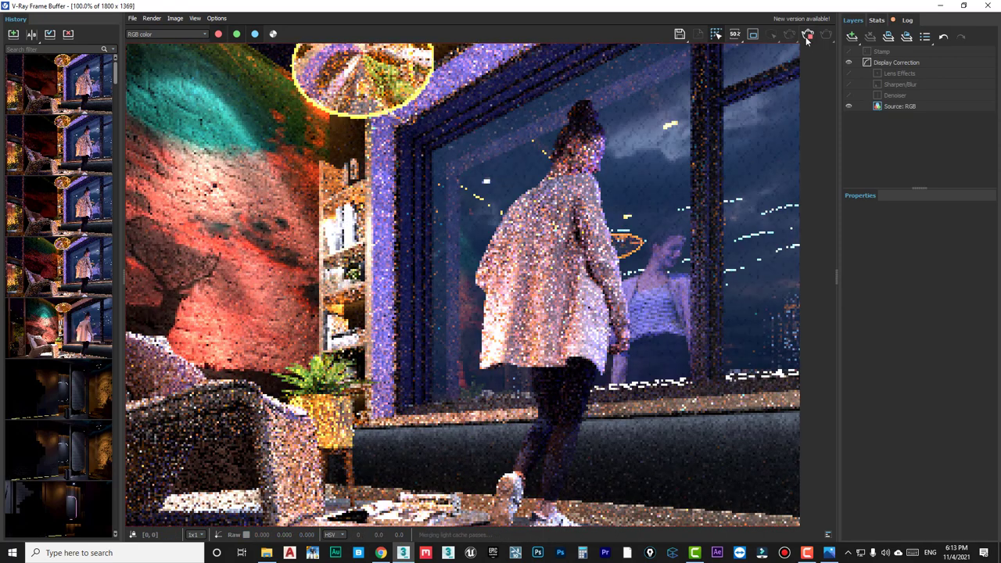
Set the window glass material's reflection colour to mid-grey (RGB 181) and re-render.
click(942, 7)
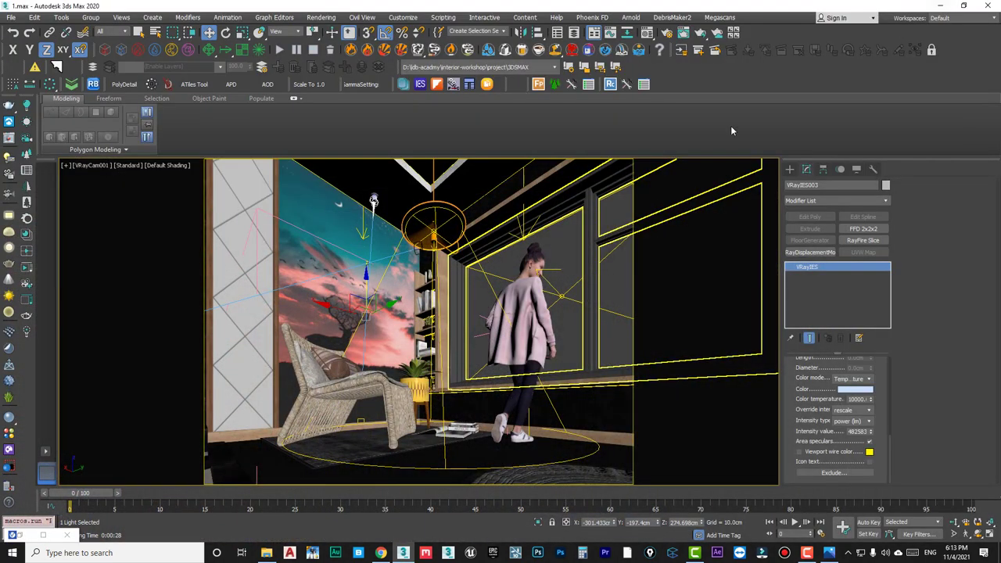
click(559, 247)
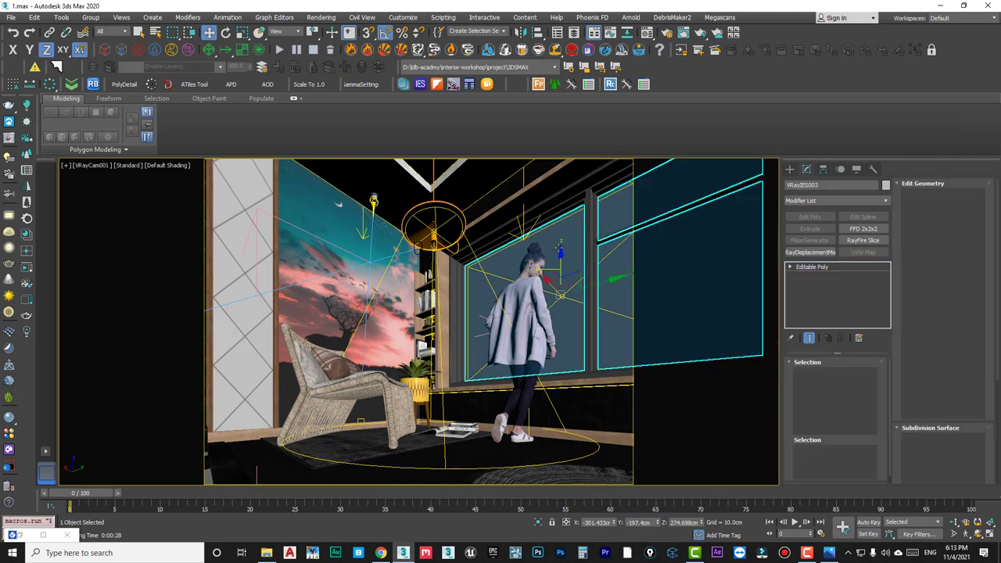
key(m)
click(175, 130)
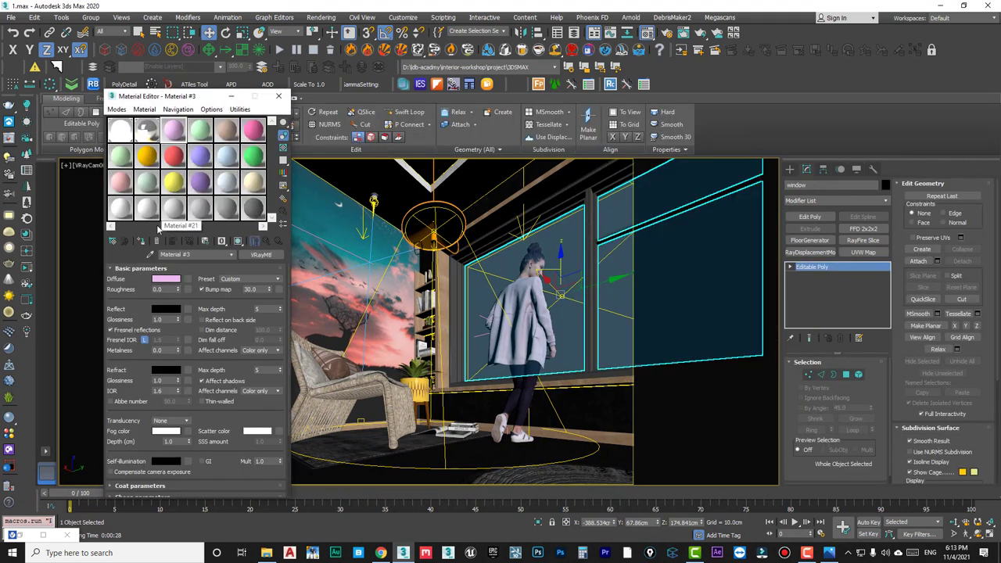
key(w)
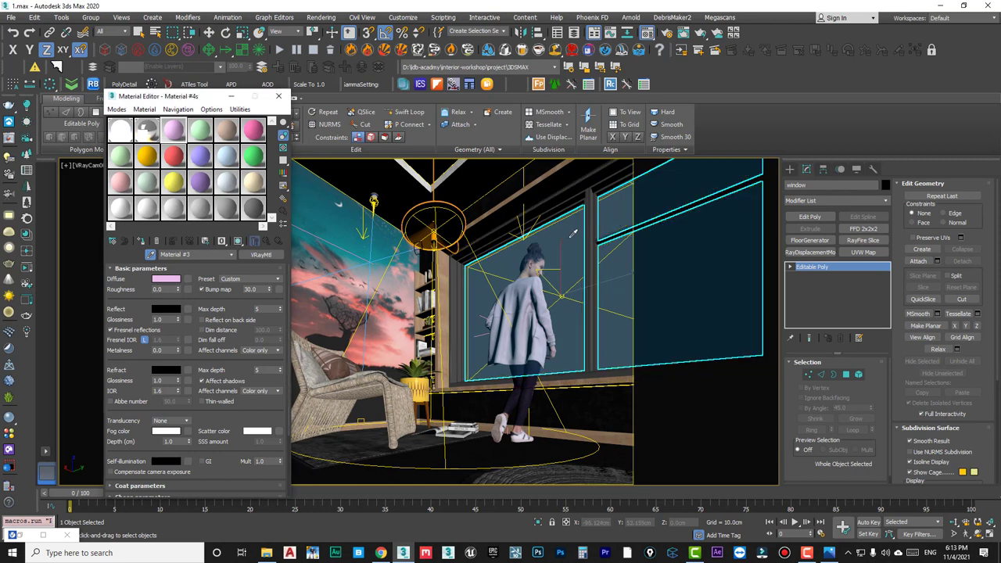
click(164, 310)
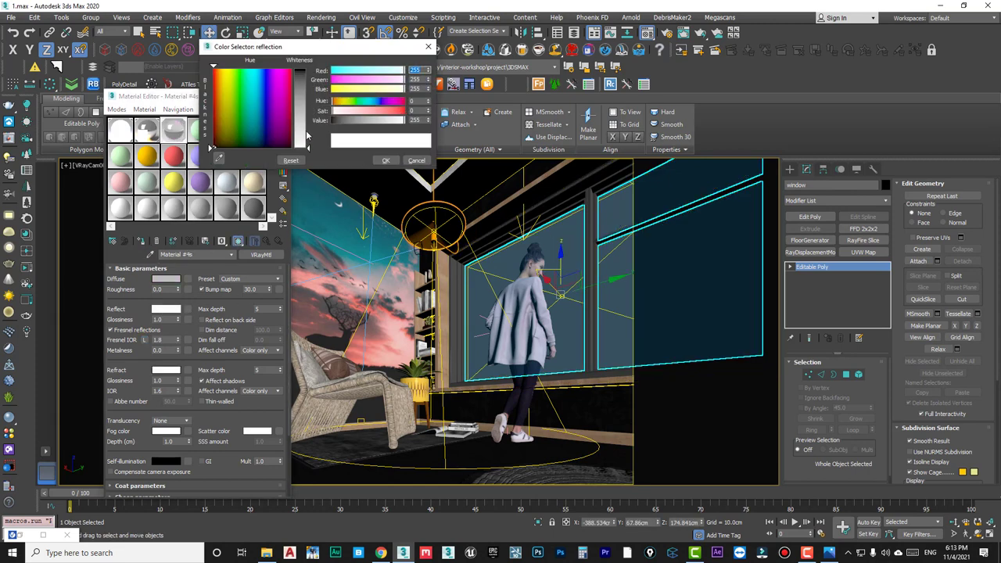
drag(307, 130, 308, 121)
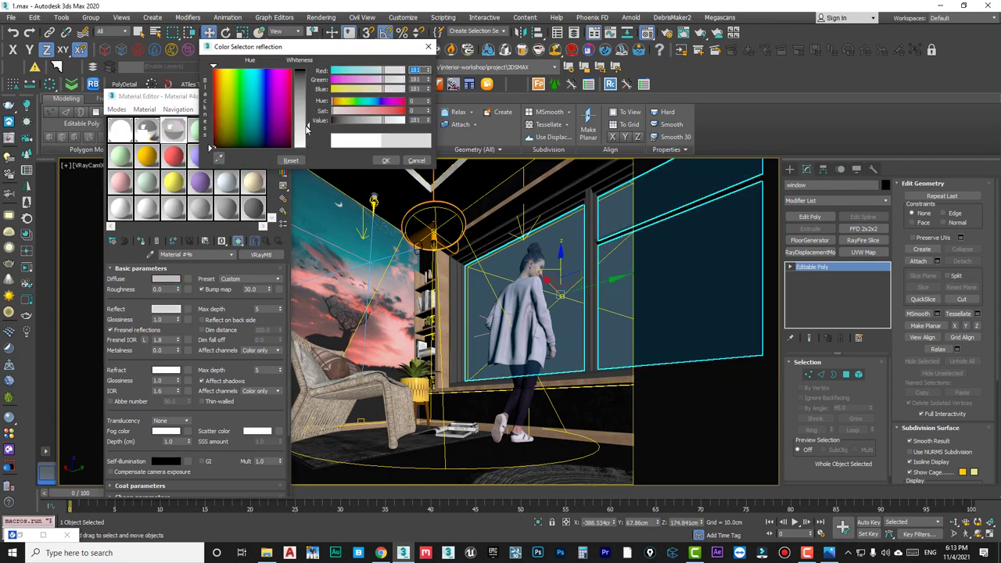
click(386, 160)
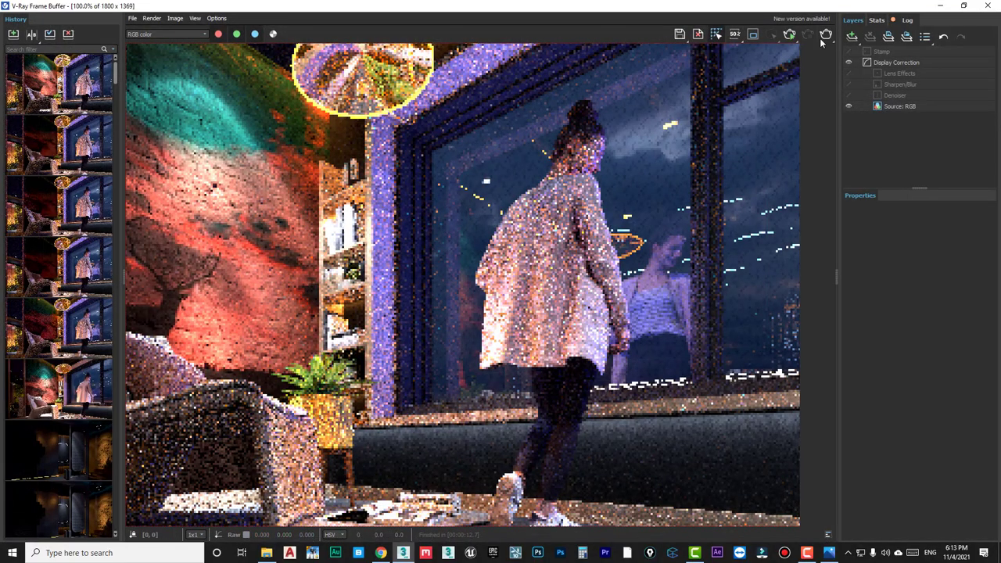
click(826, 33)
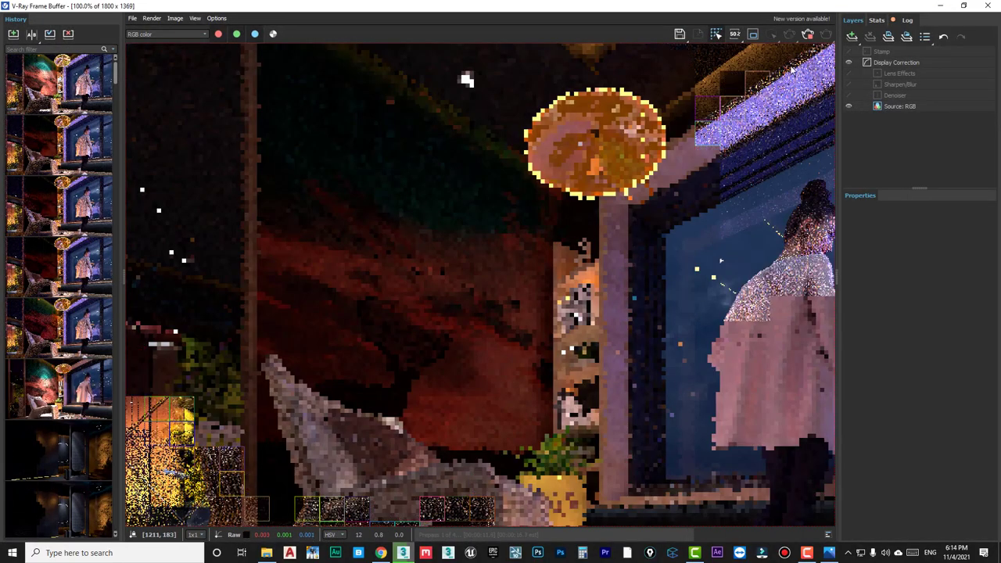
click(943, 7)
Load the left wall's material (Material #12) into the Material Editor.
click(395, 300)
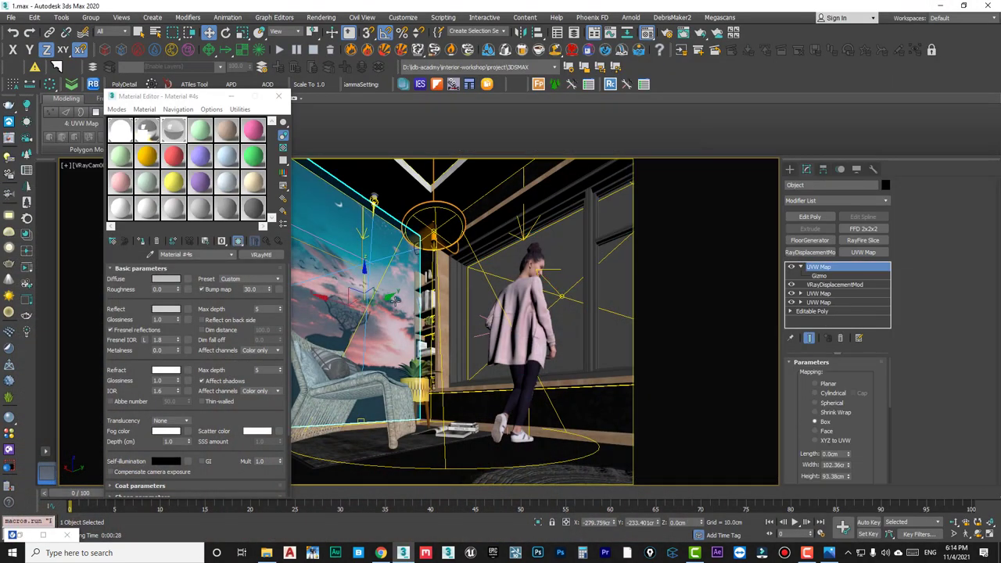
key(m)
key(m)
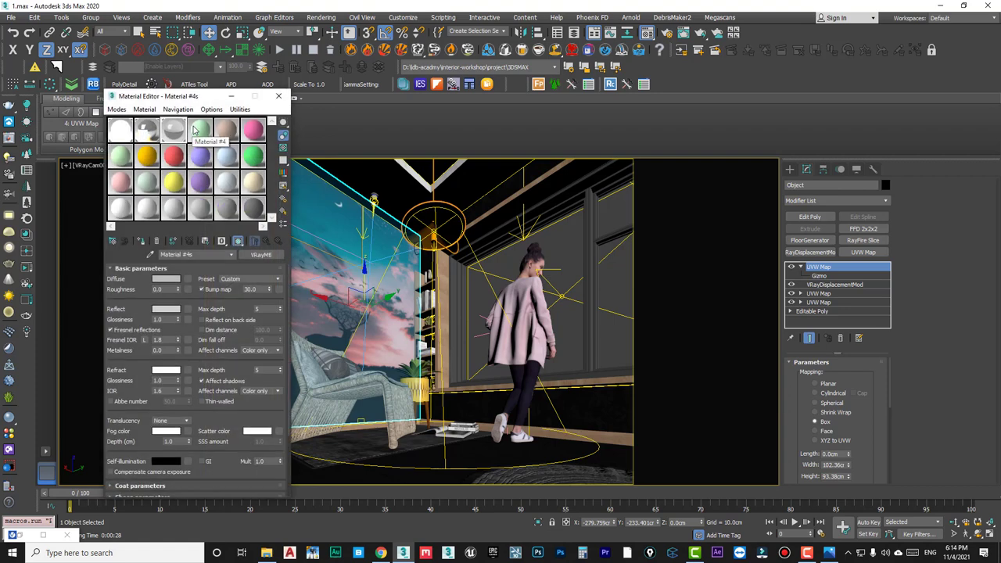
click(200, 129)
click(150, 255)
click(338, 219)
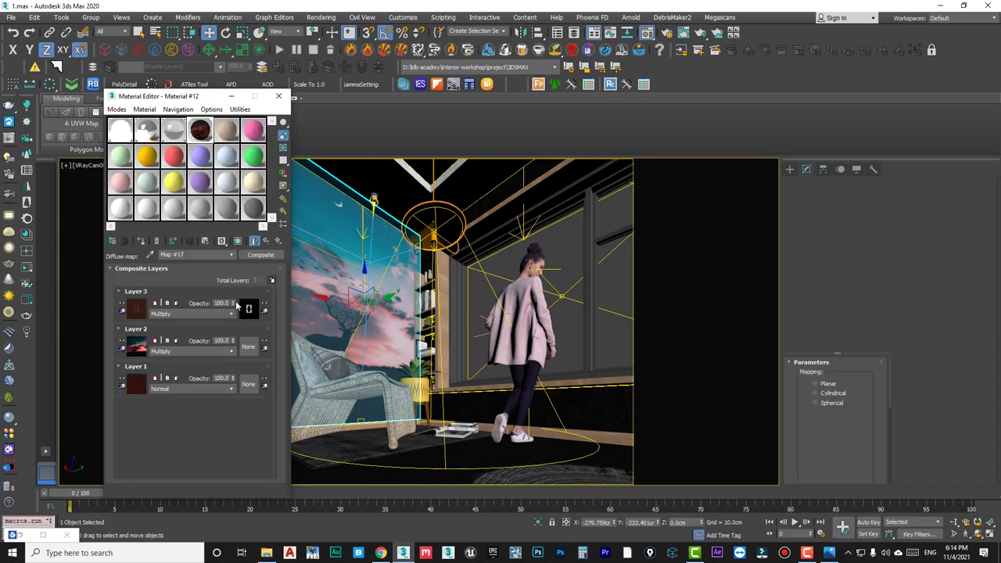
click(267, 243)
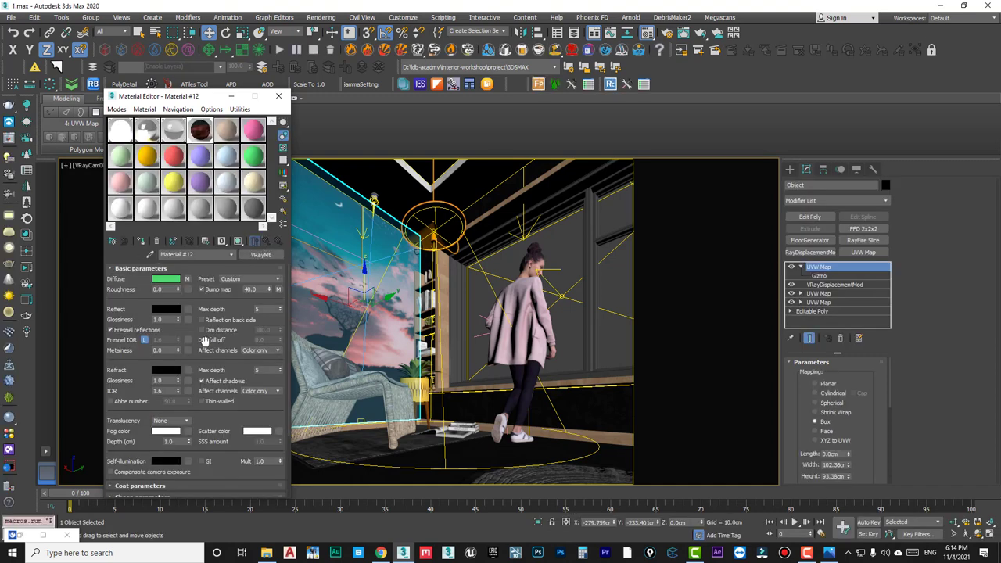
Review the wall's map slots and VRayDisplacementMod amount and shift, then test-render.
scroll(203, 358, down, 5)
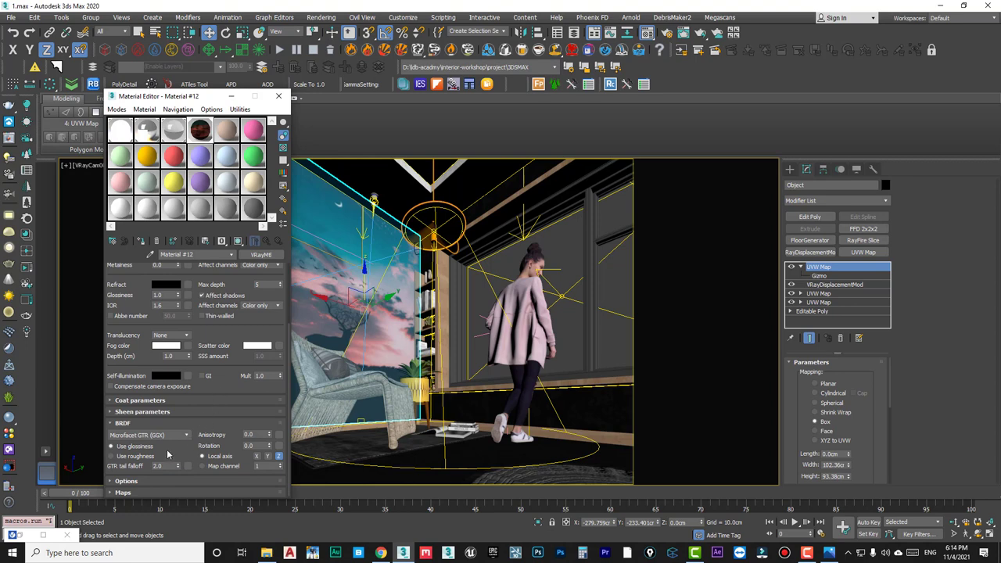
click(140, 493)
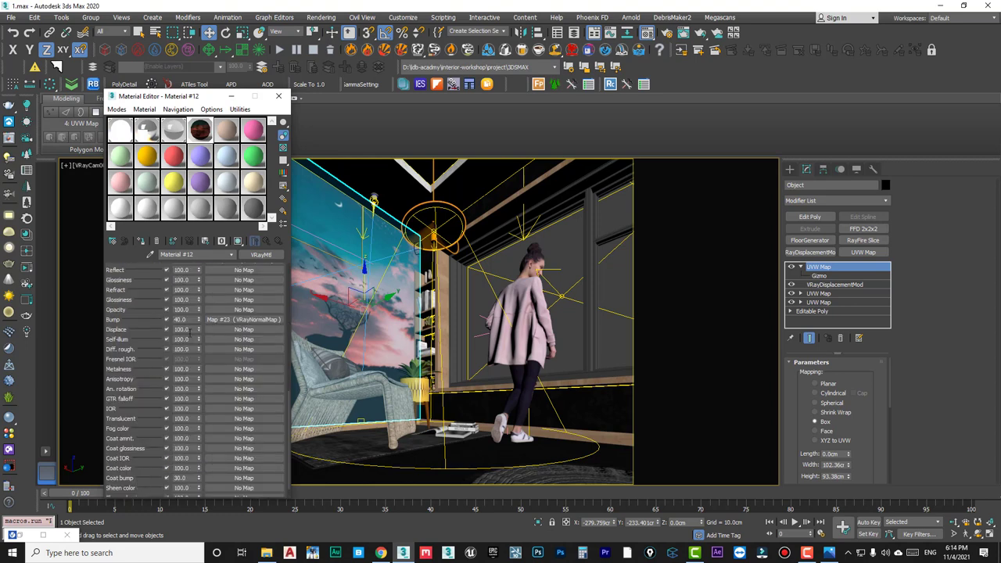
click(835, 284)
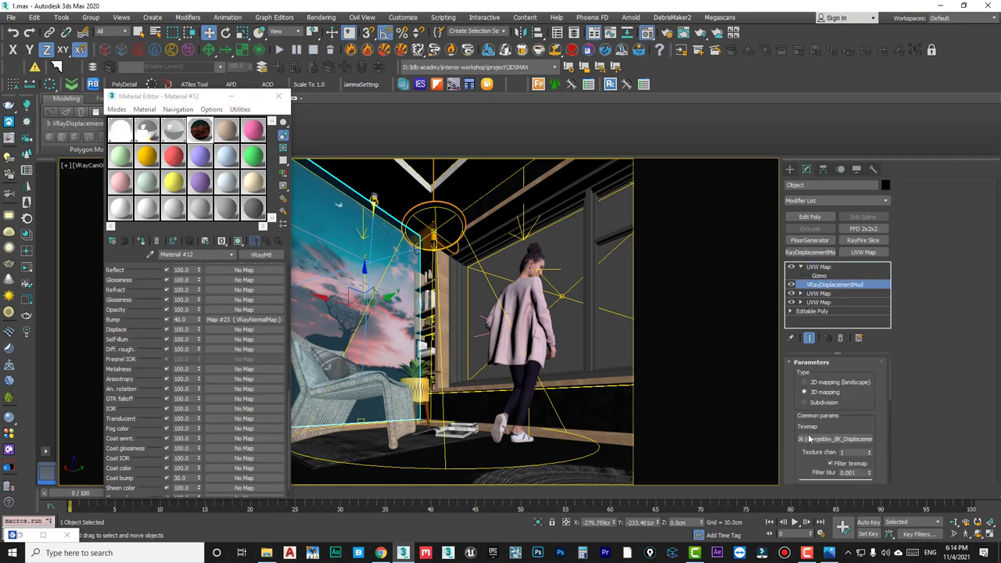
scroll(820, 435, down, 2)
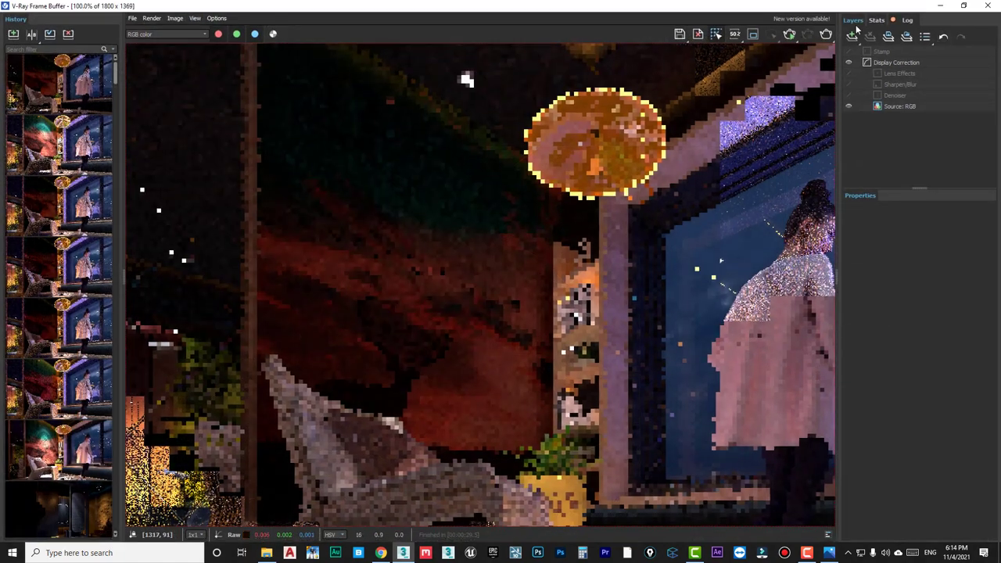
click(827, 35)
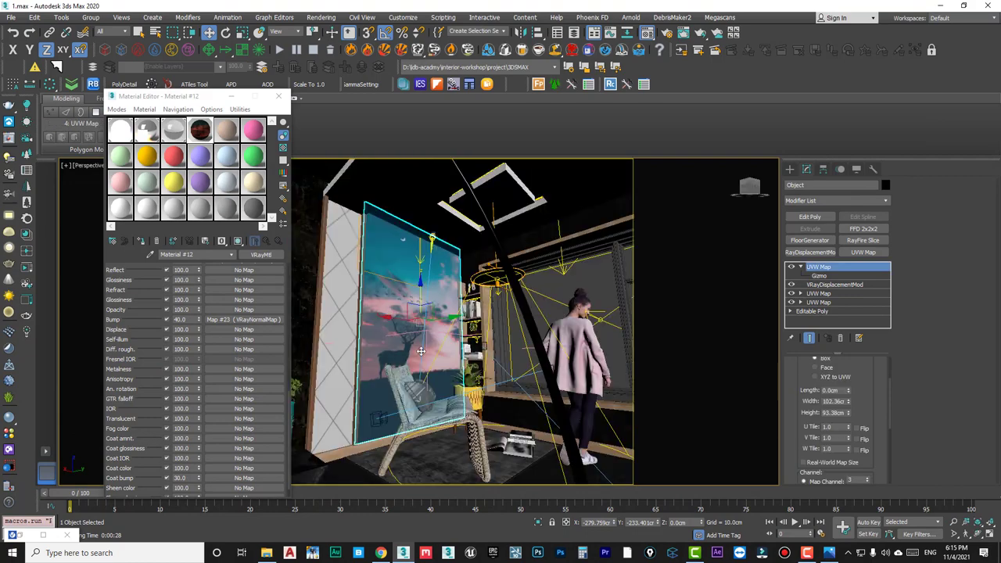
Isolate the window-corner panel, floor corner and wall, and frame Rectangle008.
mouse_move(421, 352)
alt+middle_down()
mouse_move(424, 381)
mouse_move(467, 376)
alt+middle_up()
scroll(441, 394, up, 5)
ctrl+click(467, 376)
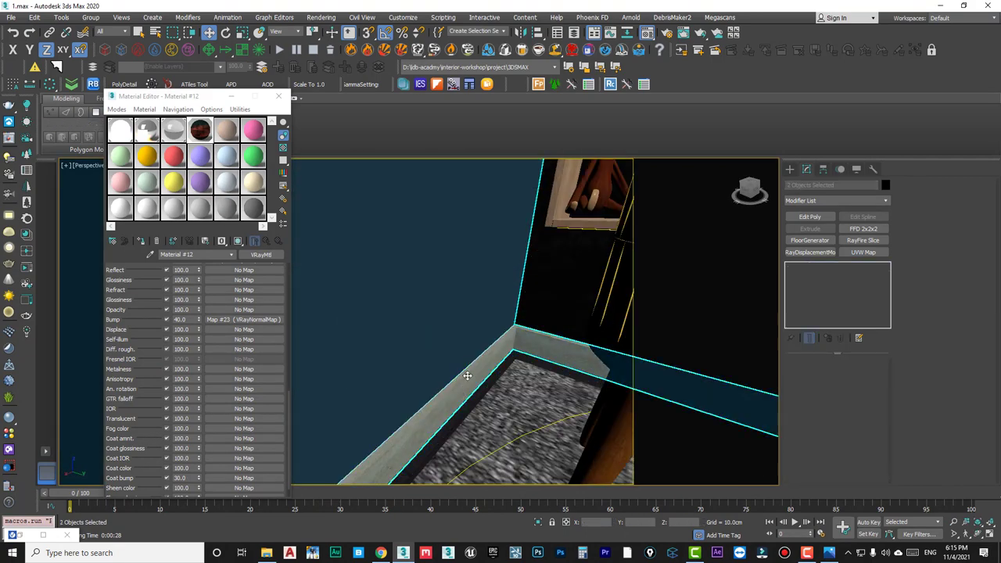
ctrl+click(525, 300)
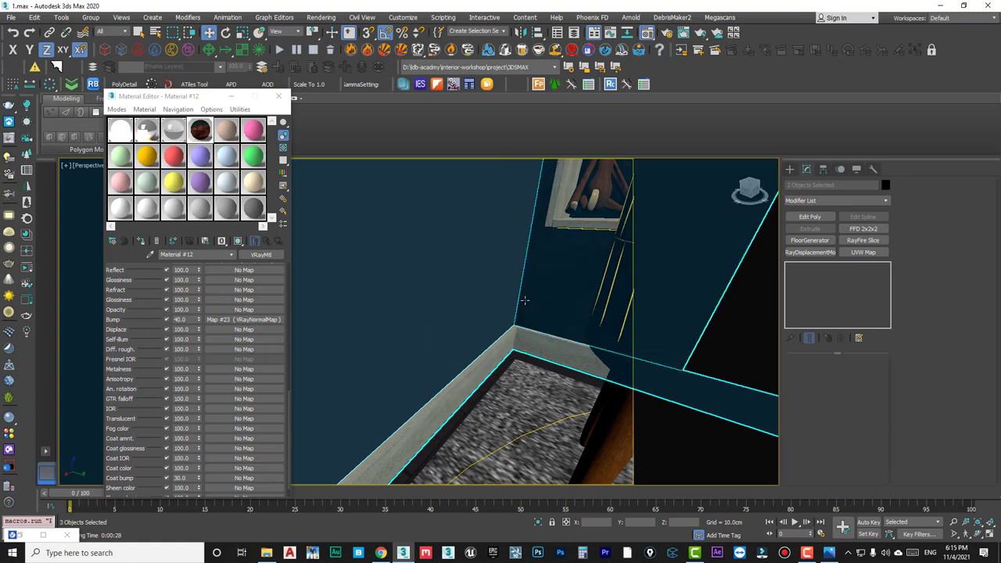
click(538, 523)
click(422, 282)
key(z)
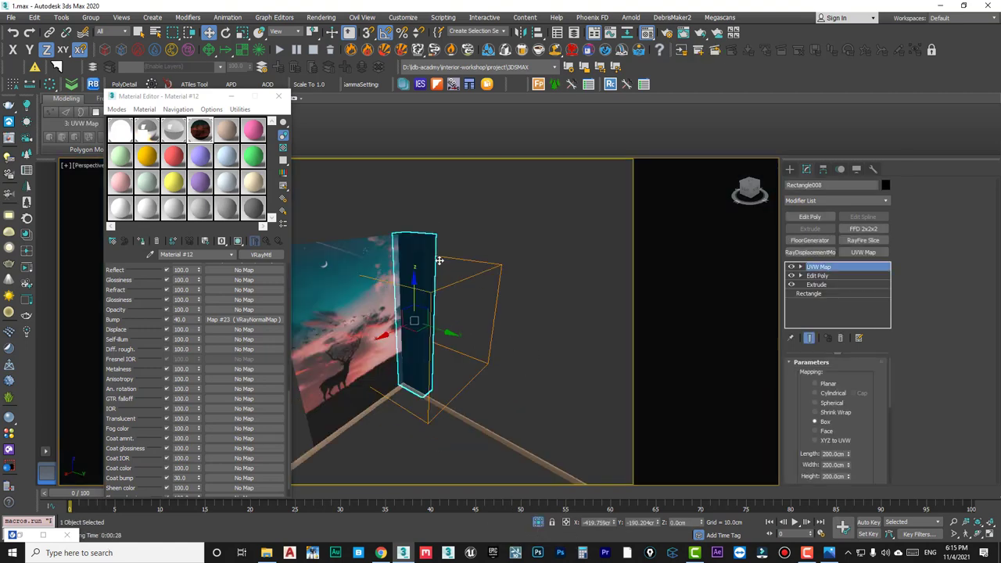
mouse_move(422, 282)
alt+middle_down()
mouse_move(339, 290)
mouse_move(436, 251)
alt+middle_up()
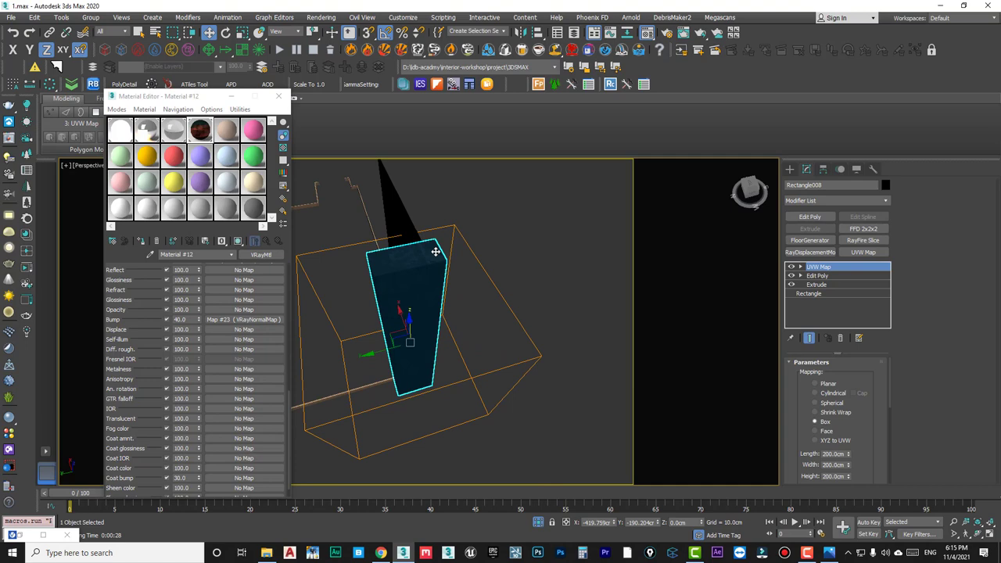
Snap Rectangle008's four end vertices onto Line006 to shorten the panel.
click(817, 277)
click(918, 199)
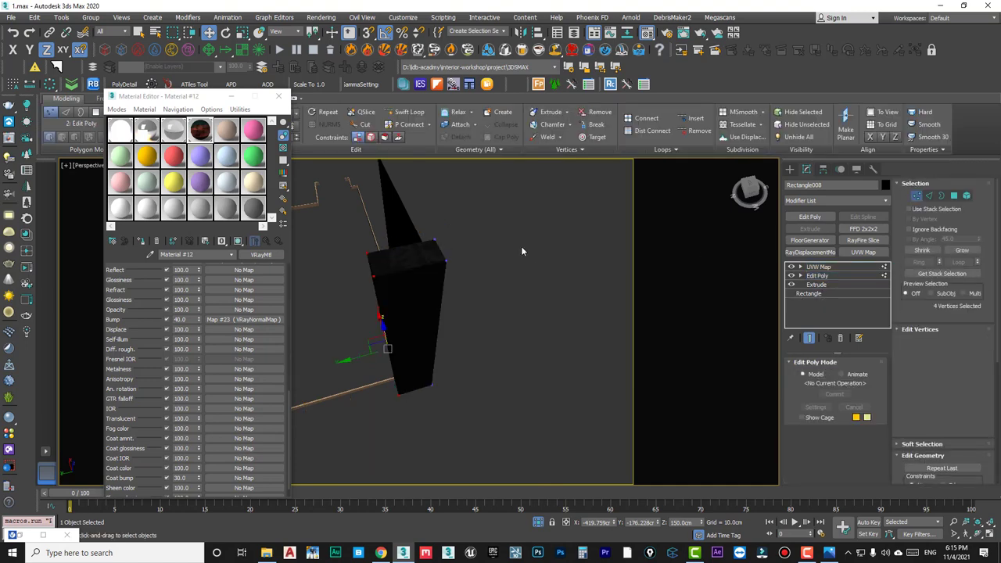
drag(496, 212, 423, 393)
mouse_move(416, 436)
alt+middle_down()
mouse_move(417, 348)
mouse_move(358, 346)
mouse_move(462, 381)
mouse_move(421, 357)
alt+middle_up()
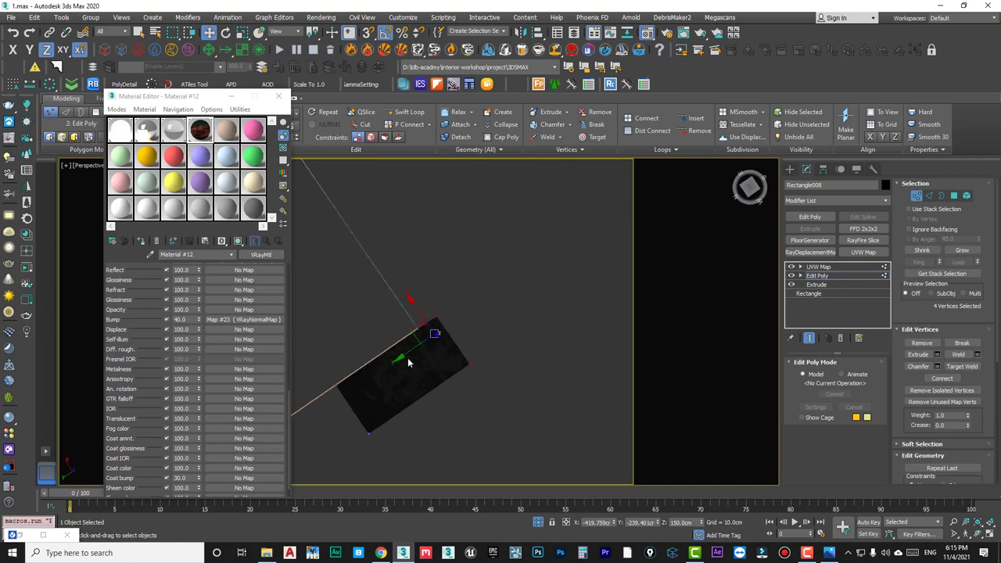
drag(408, 356, 417, 359)
mouse_move(417, 359)
alt+middle_down()
mouse_move(485, 309)
mouse_move(768, 286)
alt+middle_up()
click(819, 279)
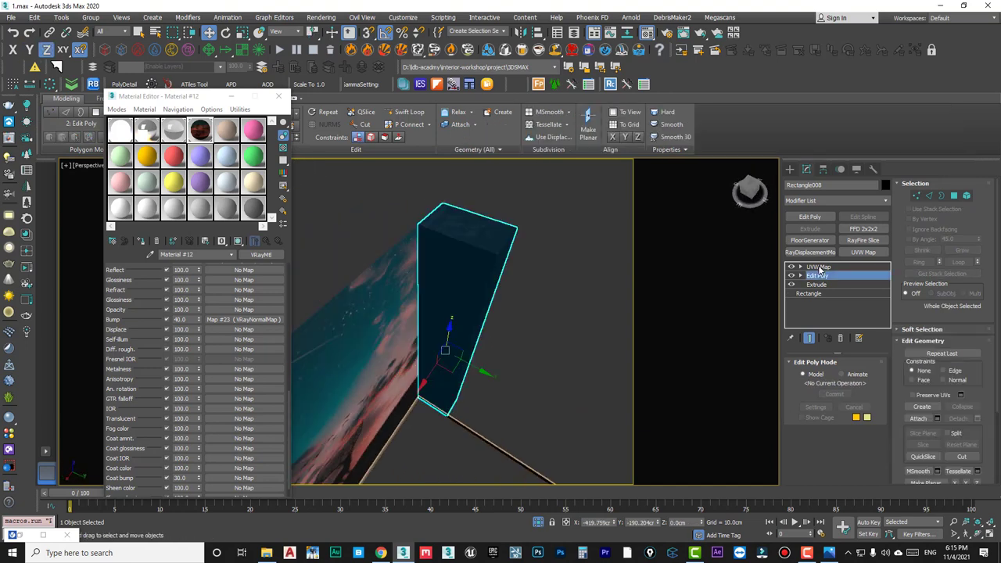
click(599, 274)
Test-render the isolated corner and close the render window.
mouse_move(599, 273)
alt+middle_down()
mouse_move(446, 336)
mouse_move(425, 380)
mouse_move(432, 410)
mouse_move(420, 387)
alt+middle_up()
scroll(433, 410, down, 5)
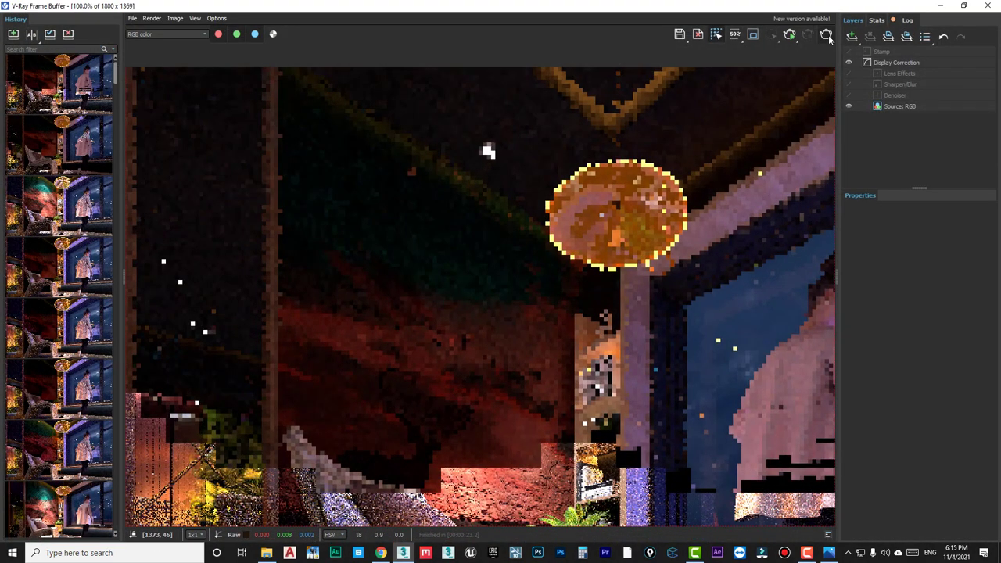
click(827, 35)
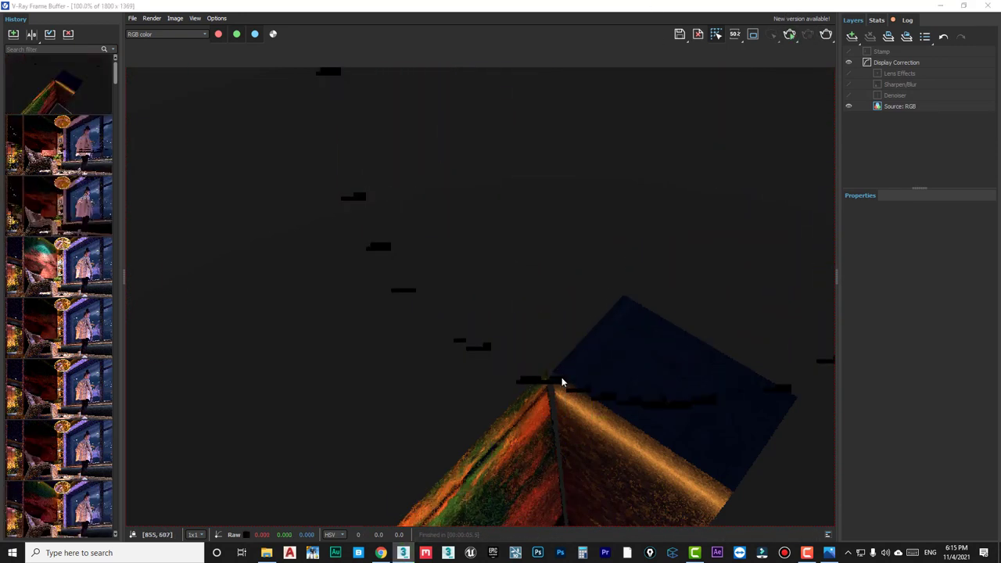
scroll(554, 378, up, 2)
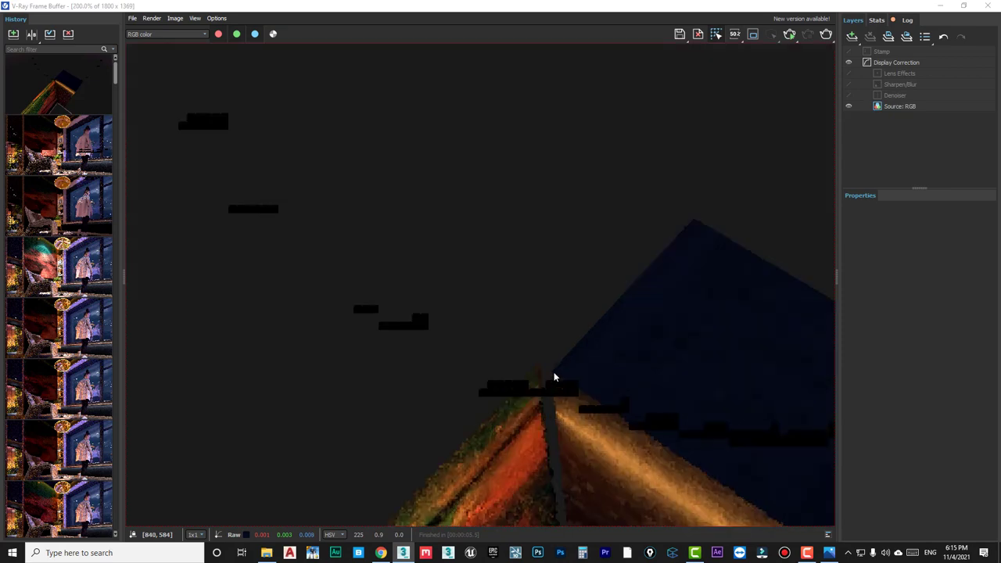
click(942, 7)
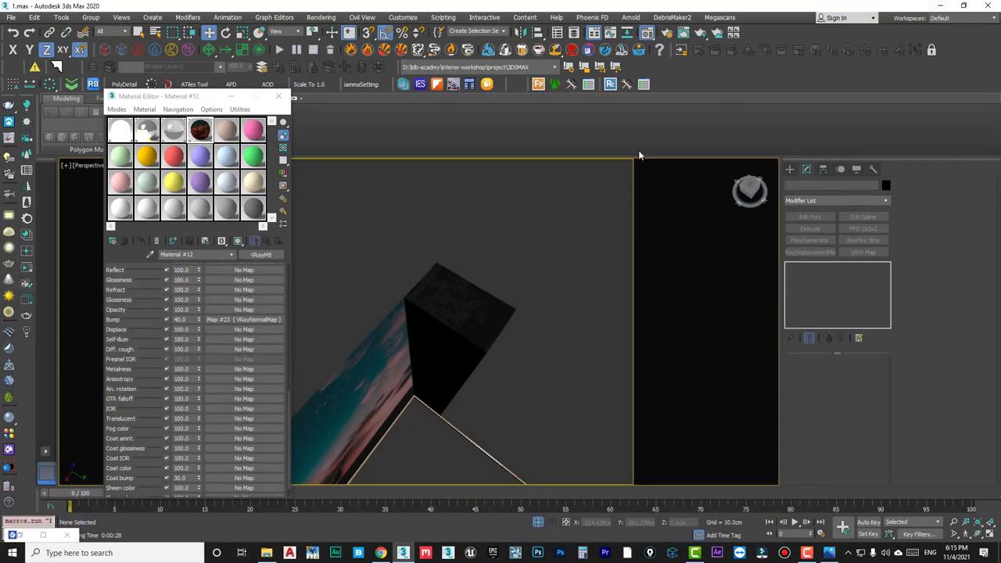
Reset the wall's VRayDisplacementMod shift to zero and render the corner.
click(351, 358)
click(832, 285)
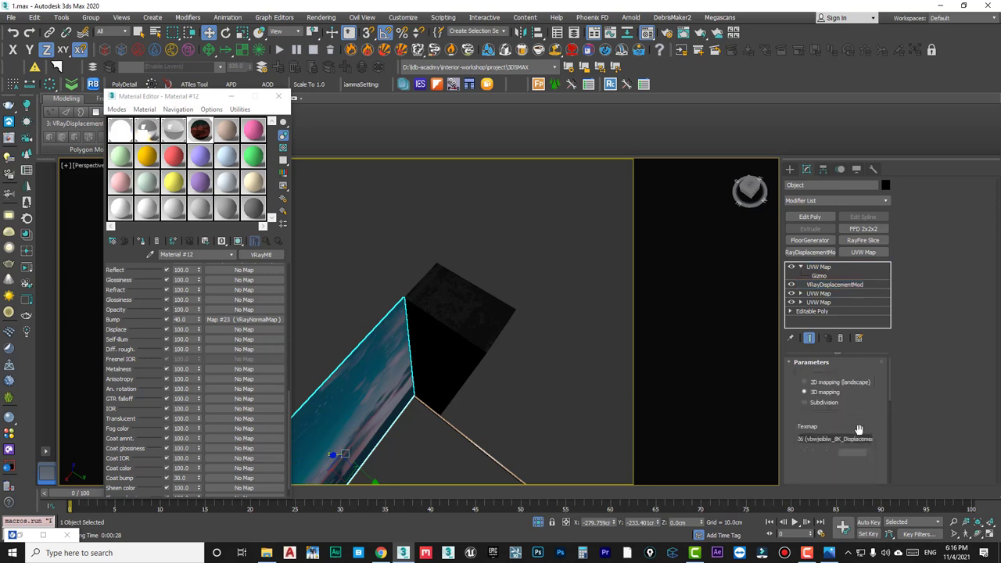
scroll(870, 439, down, 2)
scroll(870, 439, down, 3)
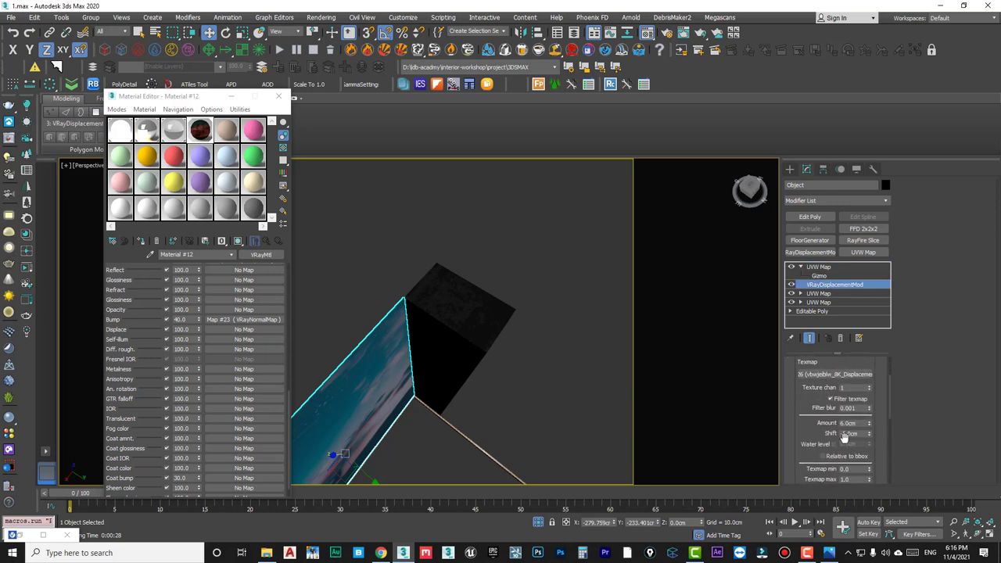
right_click(869, 434)
key(shift+q)
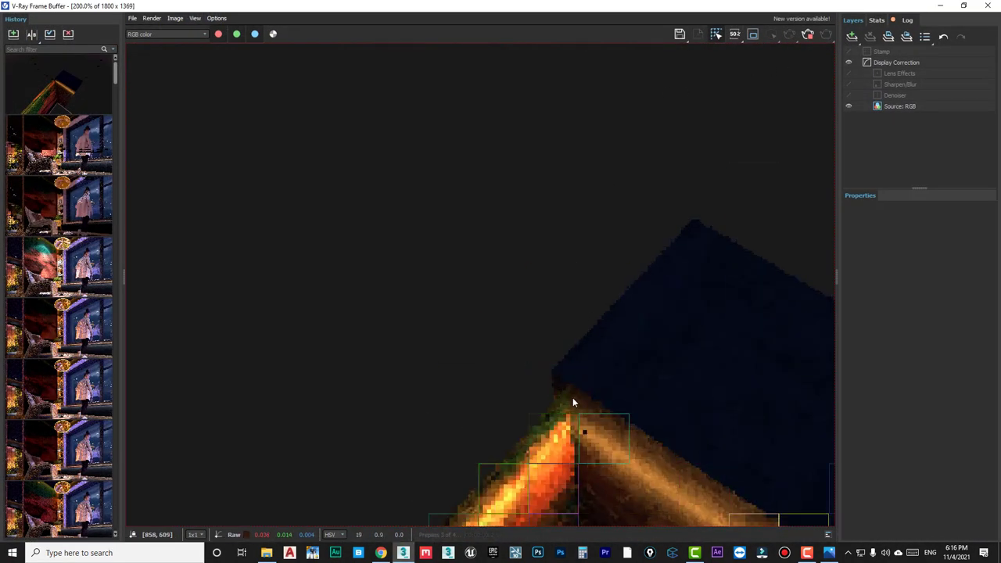
scroll(573, 397, up, 2)
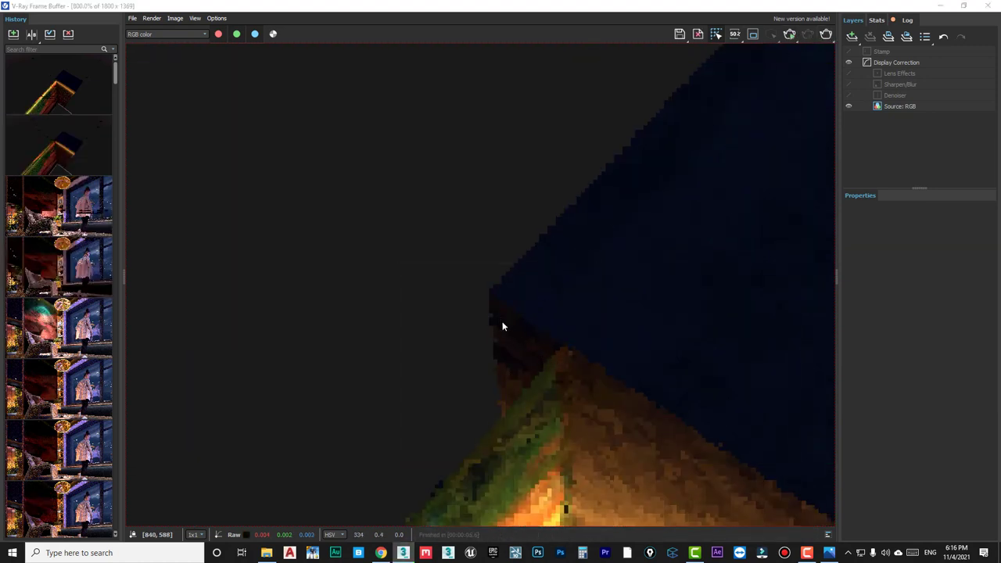
click(941, 6)
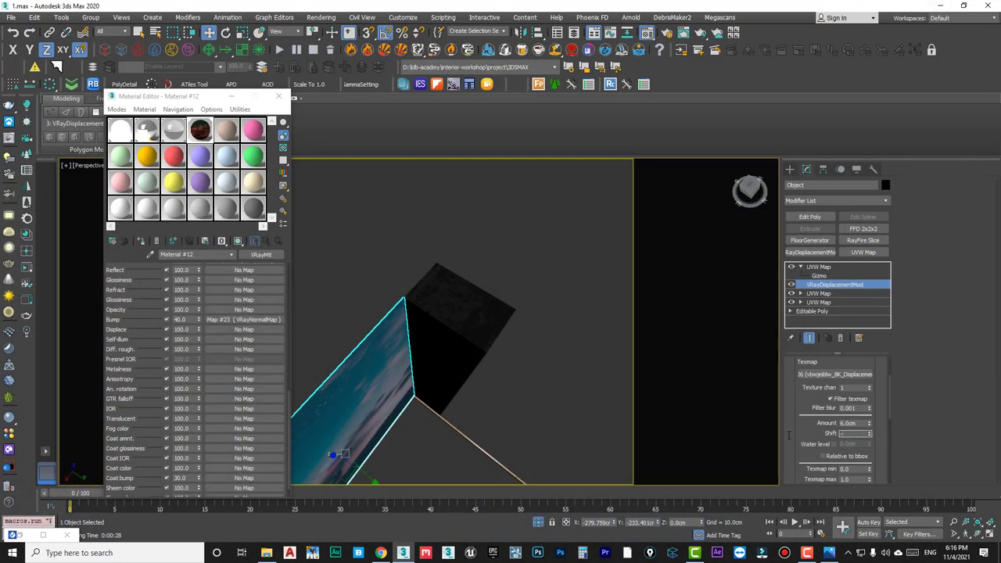
Commit a displacement shift of -2.0 cm and render the corner again.
key(Return)
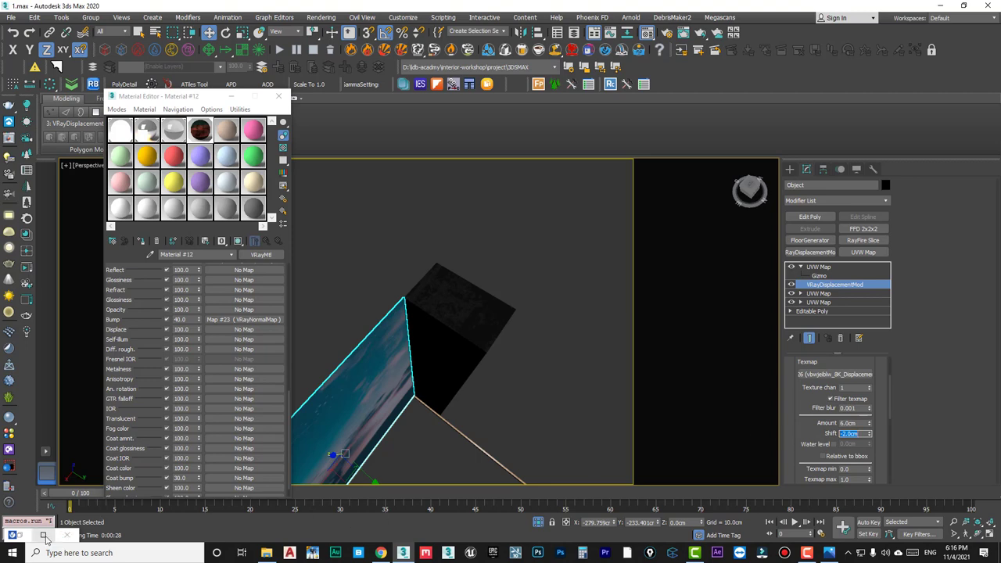
key(shift+q)
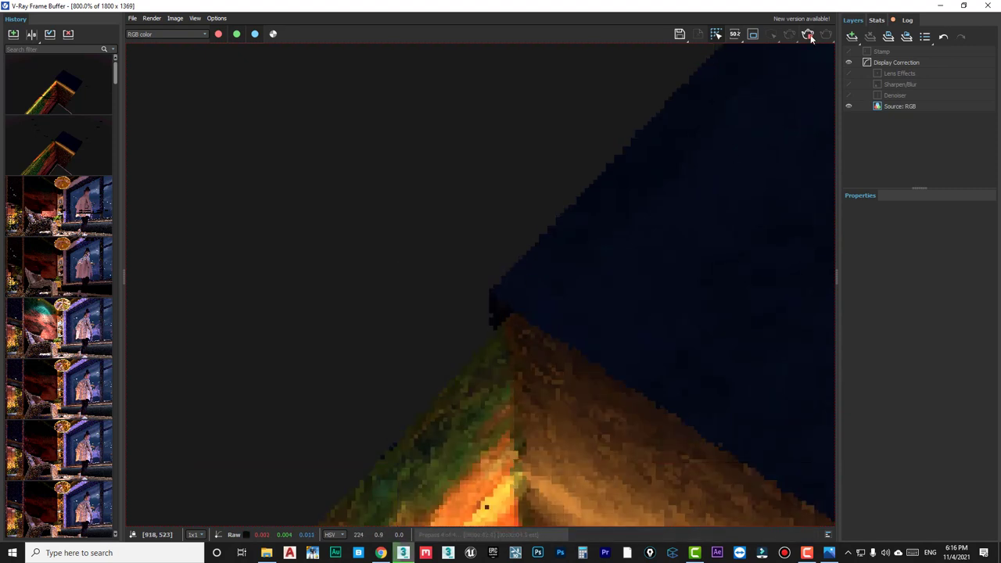
click(940, 6)
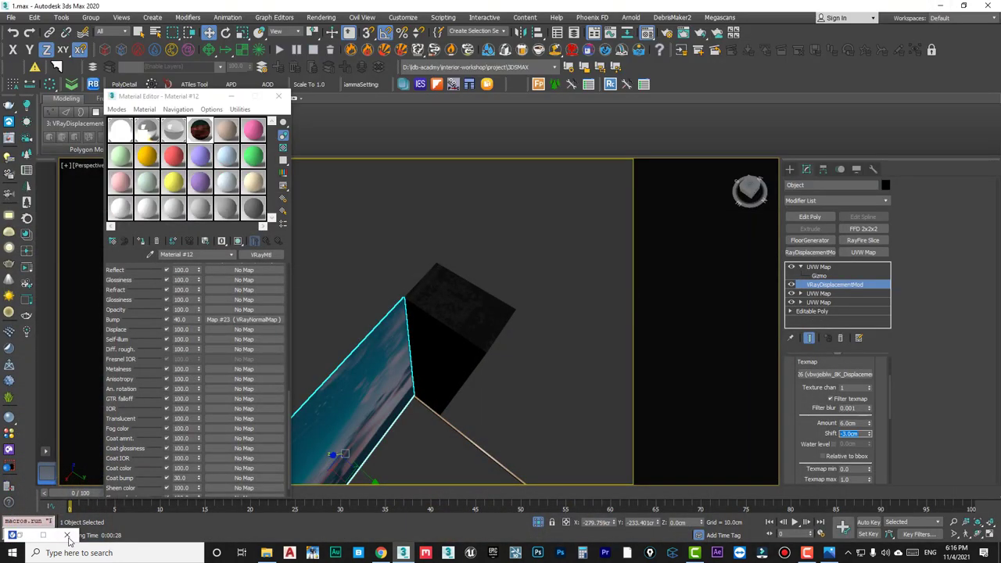
click(43, 535)
click(827, 35)
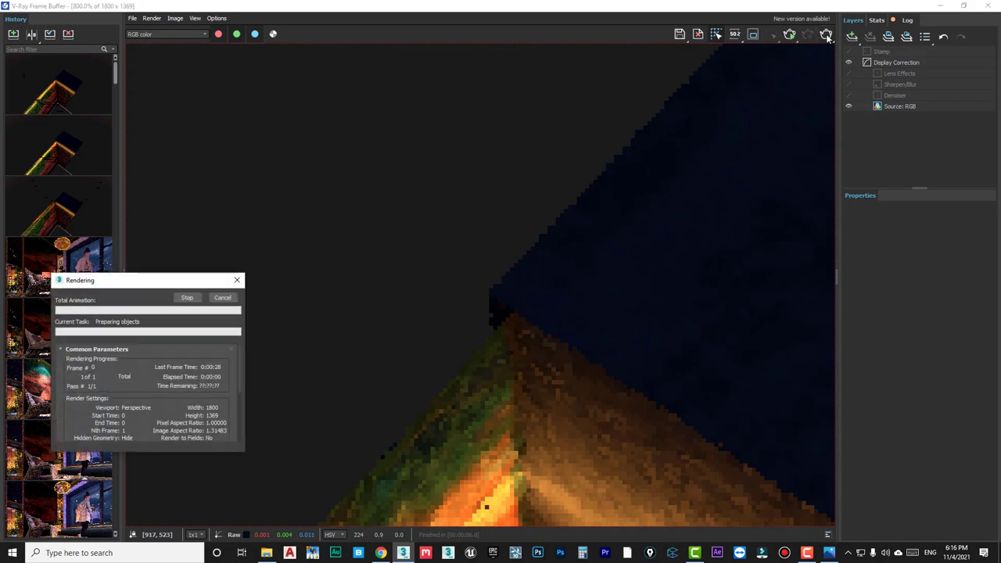
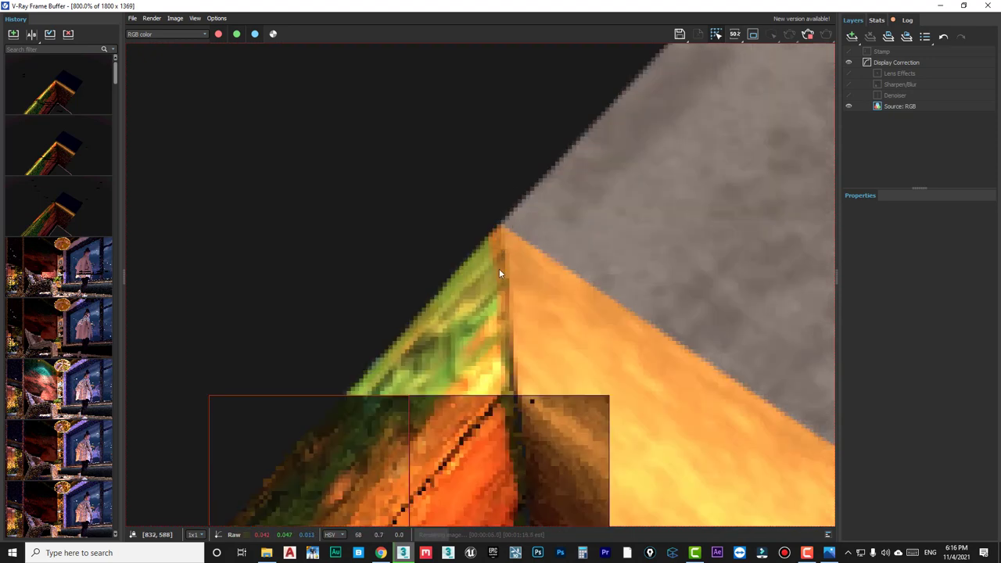
Stop the test render, hide the frame buffer and deselect the displacement object.
scroll(499, 269, down, 3)
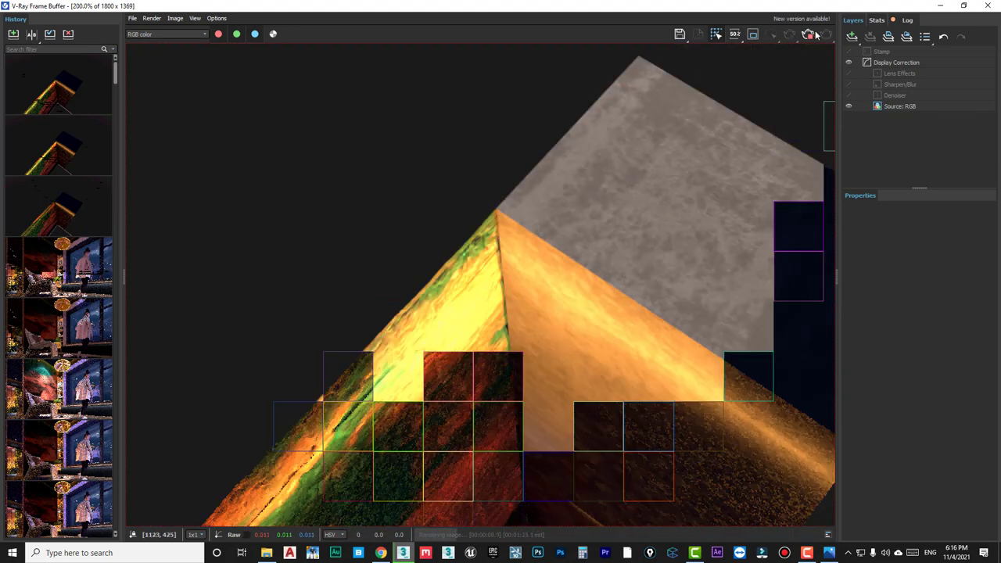
click(814, 34)
click(942, 6)
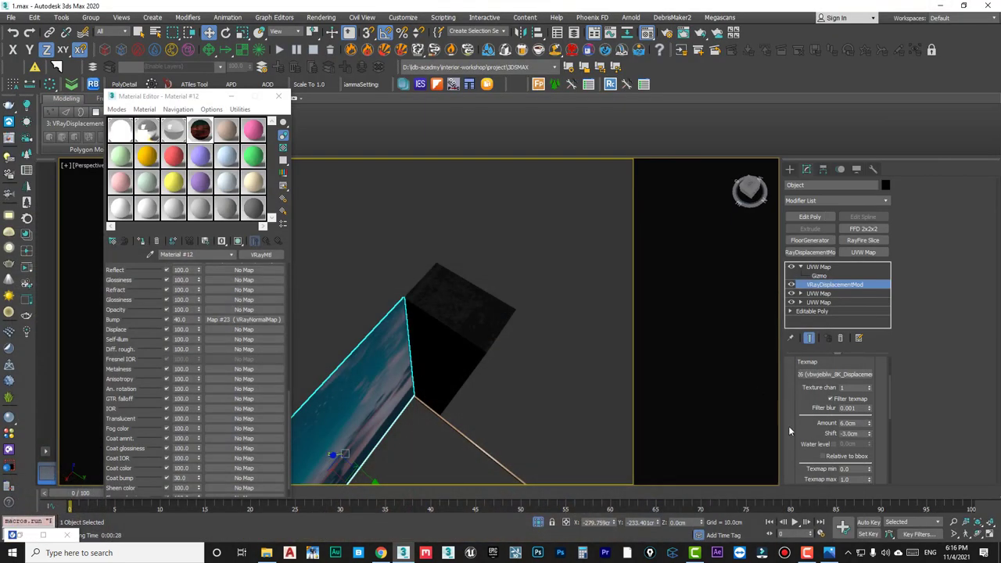
drag(864, 433, 809, 435)
click(367, 270)
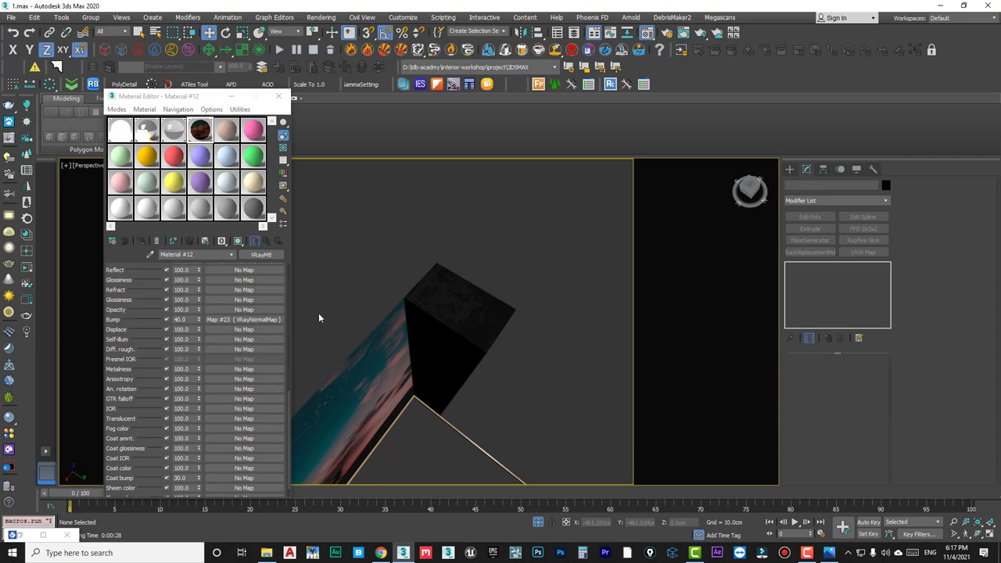
Switch the viewport to VRayCam001, close the Material Editor and bring back the frame buffer.
key(c)
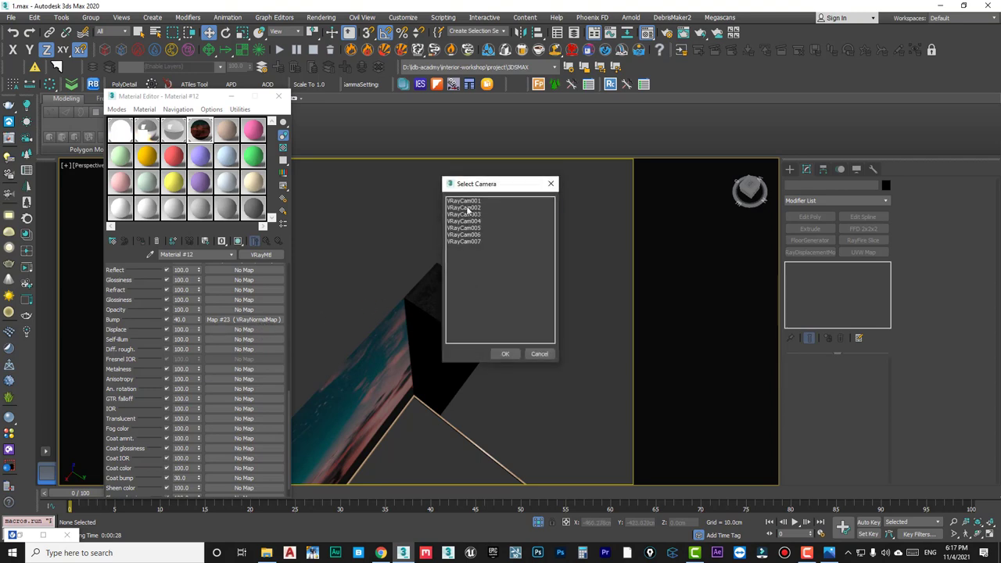
double_click(467, 208)
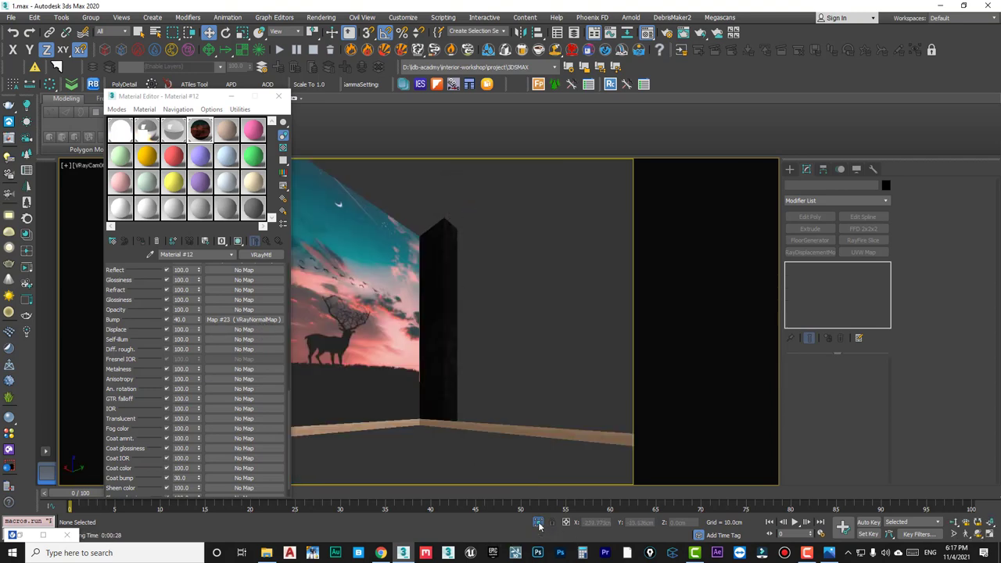
click(278, 95)
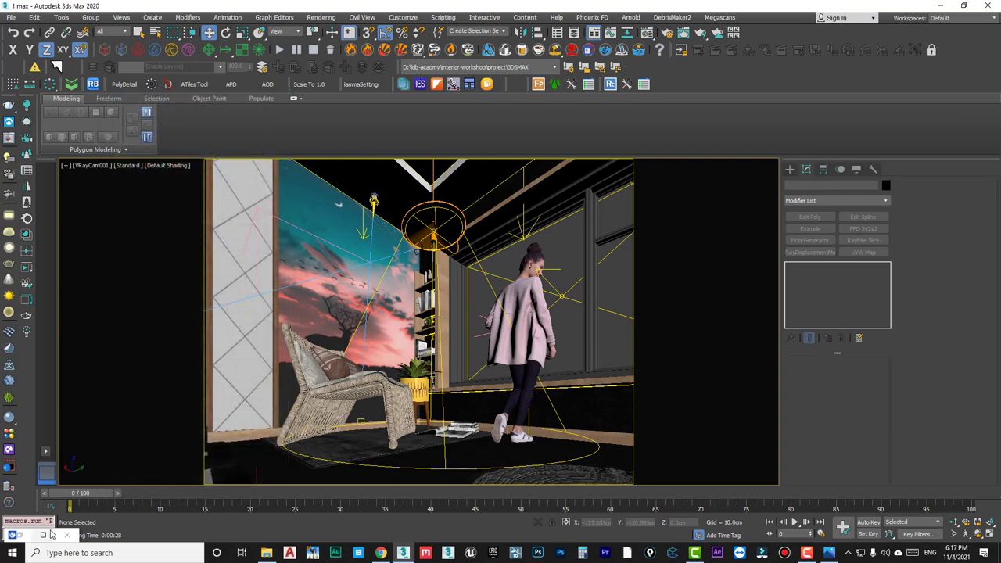
click(810, 50)
Render the VRayCam001 view and zoom around it to inspect the chair, rug, floor and wall.
click(829, 36)
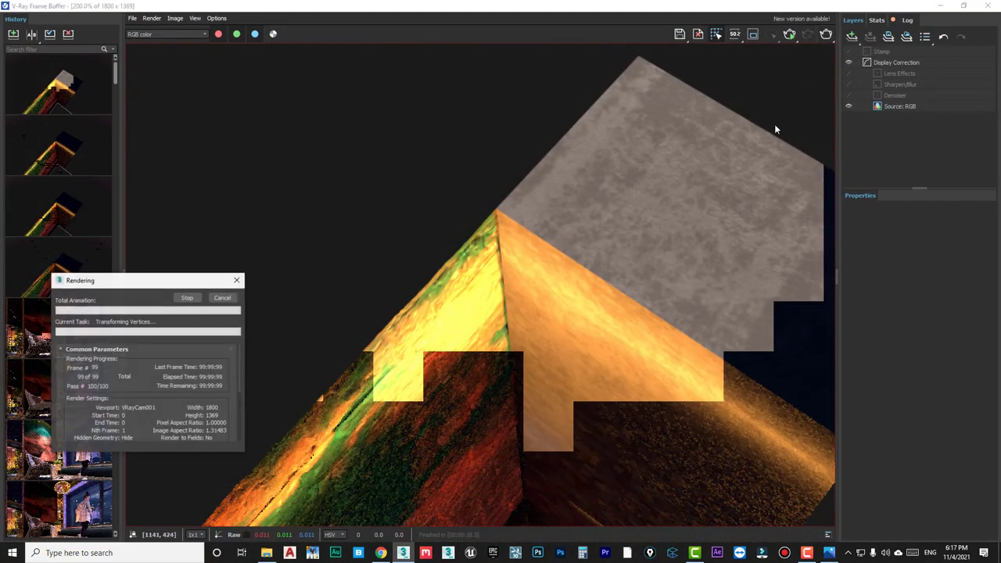
scroll(362, 147, up, 1)
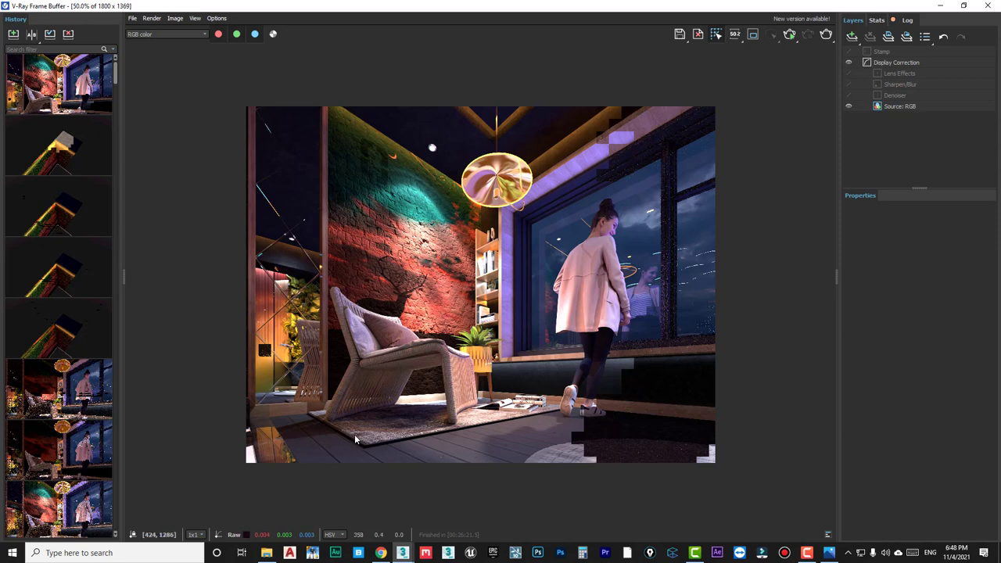
scroll(330, 423, up, 2)
scroll(232, 395, up, 1)
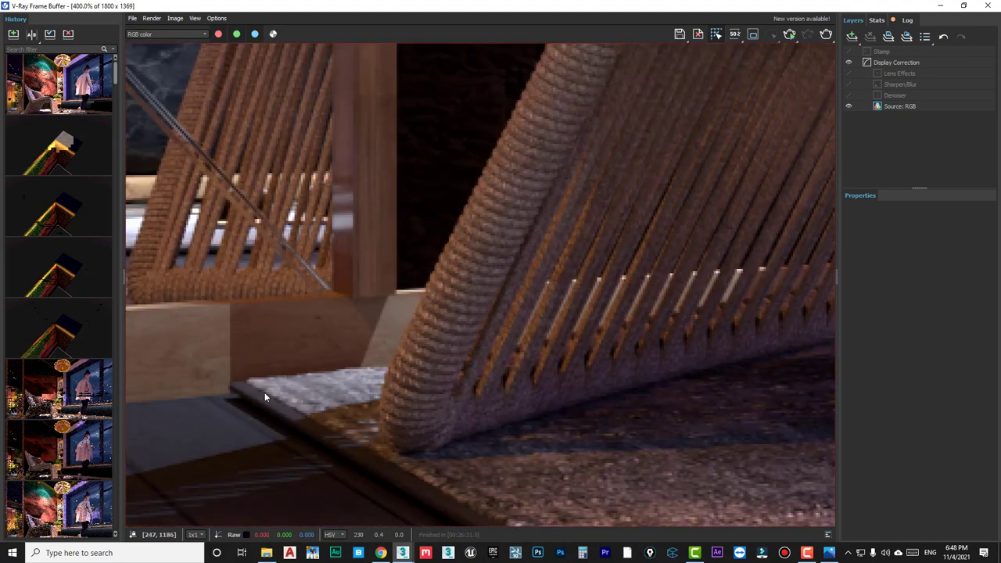
scroll(266, 411, down, 1)
scroll(267, 411, down, 1)
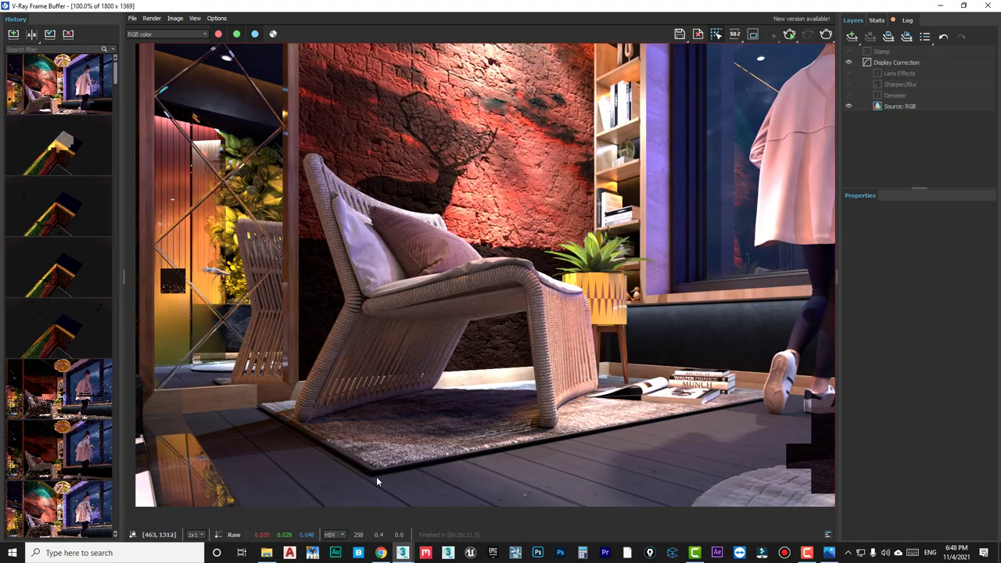
scroll(371, 460, up, 1)
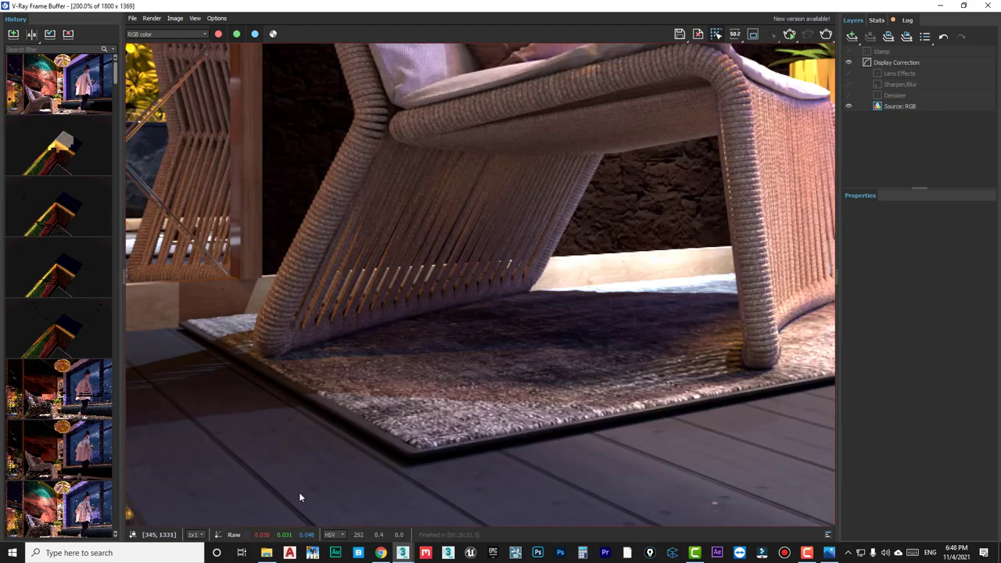
scroll(462, 487, down, 1)
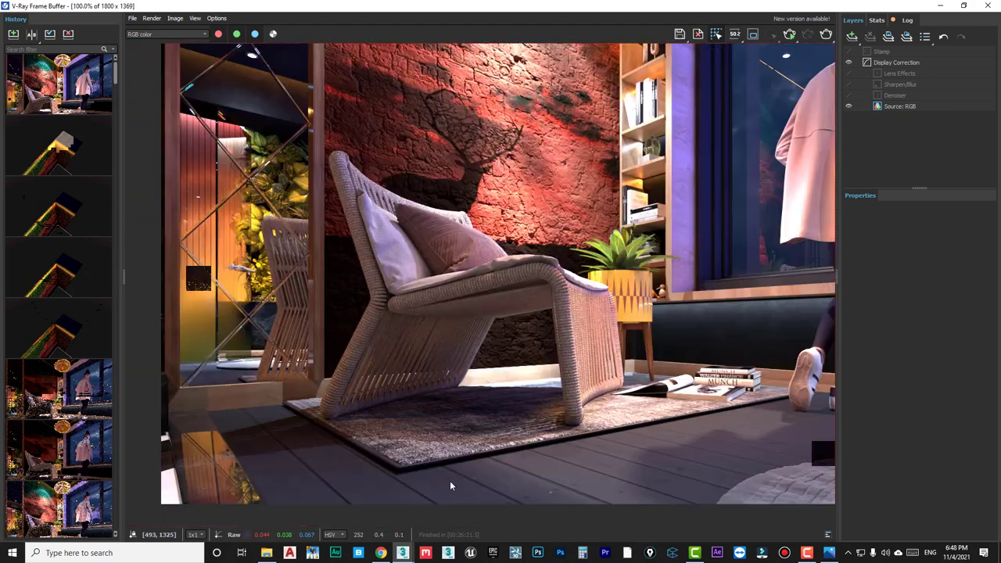
scroll(195, 474, up, 2)
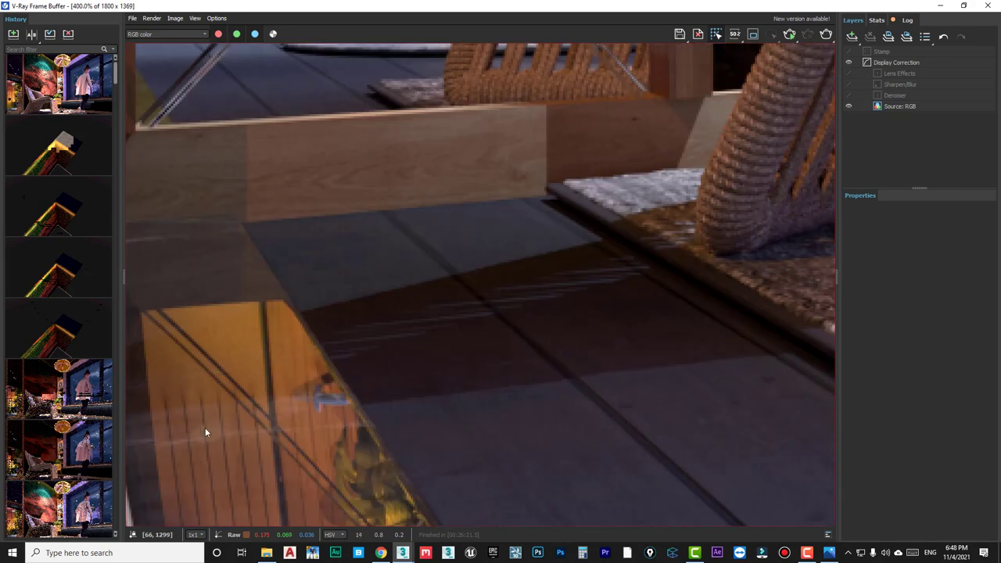
scroll(205, 427, down, 1)
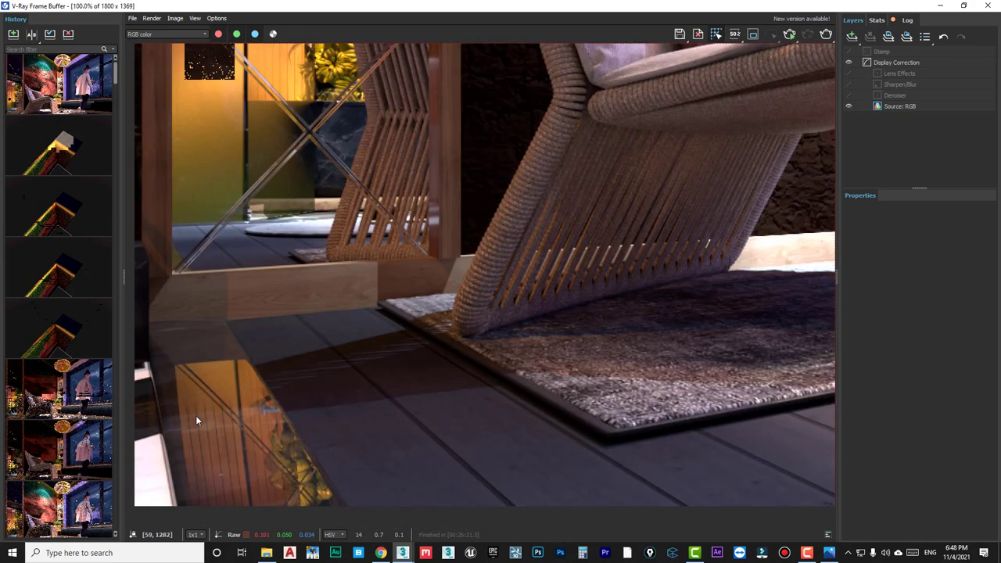
scroll(195, 415, down, 1)
scroll(313, 310, down, 1)
scroll(422, 139, up, 1)
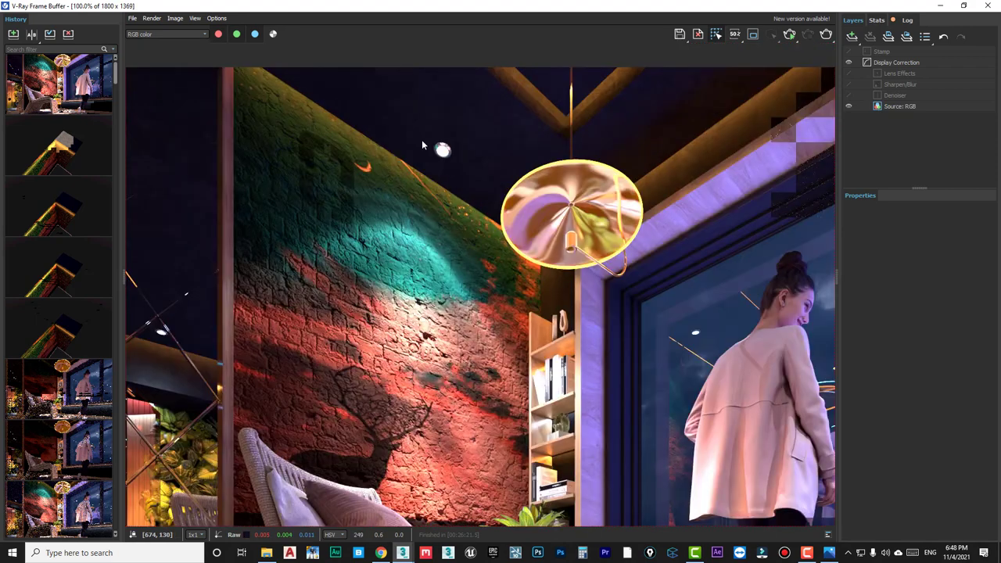
scroll(411, 295, down, 2)
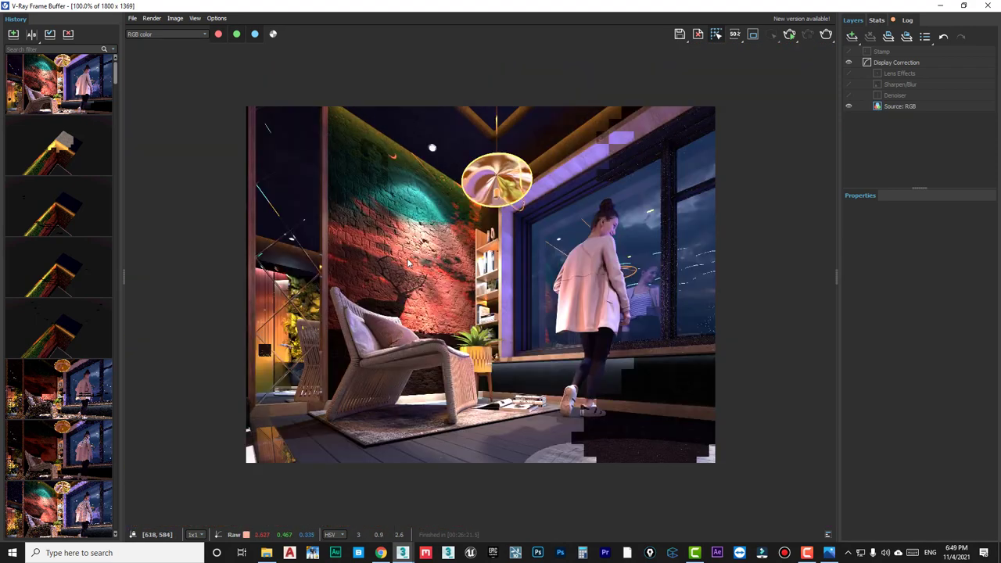
scroll(408, 266, up, 1)
scroll(415, 298, down, 2)
scroll(411, 358, up, 3)
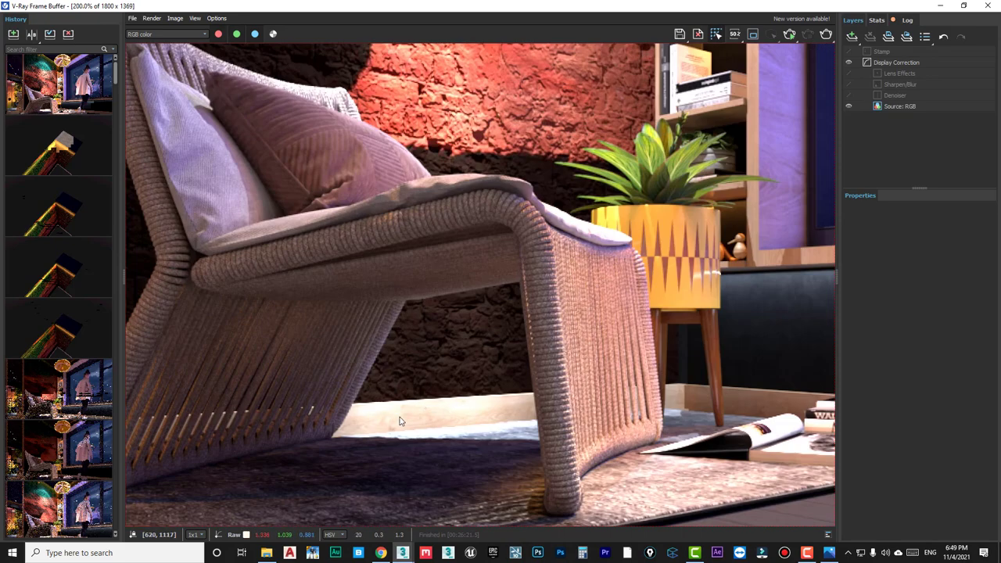
scroll(417, 405, down, 1)
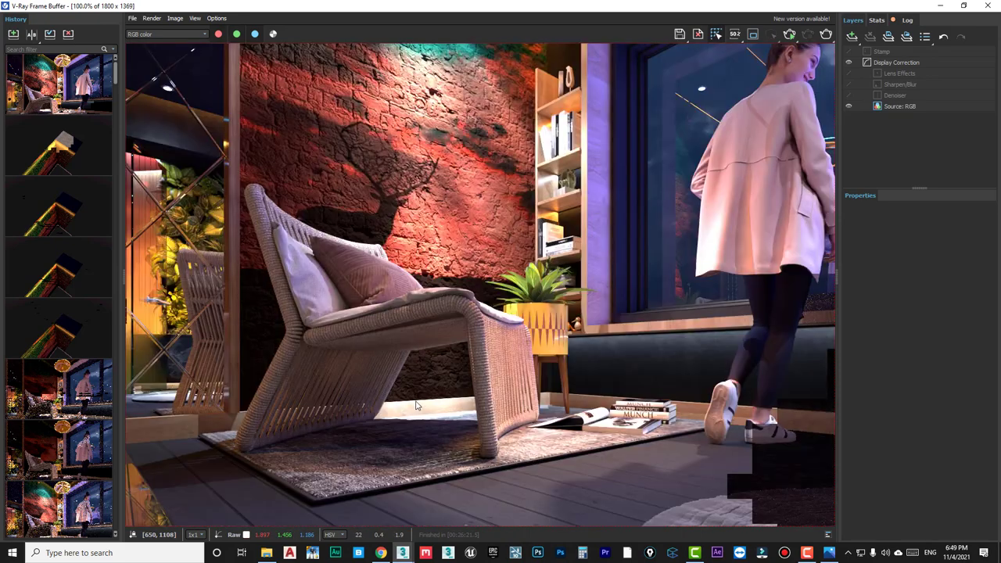
scroll(417, 406, down, 1)
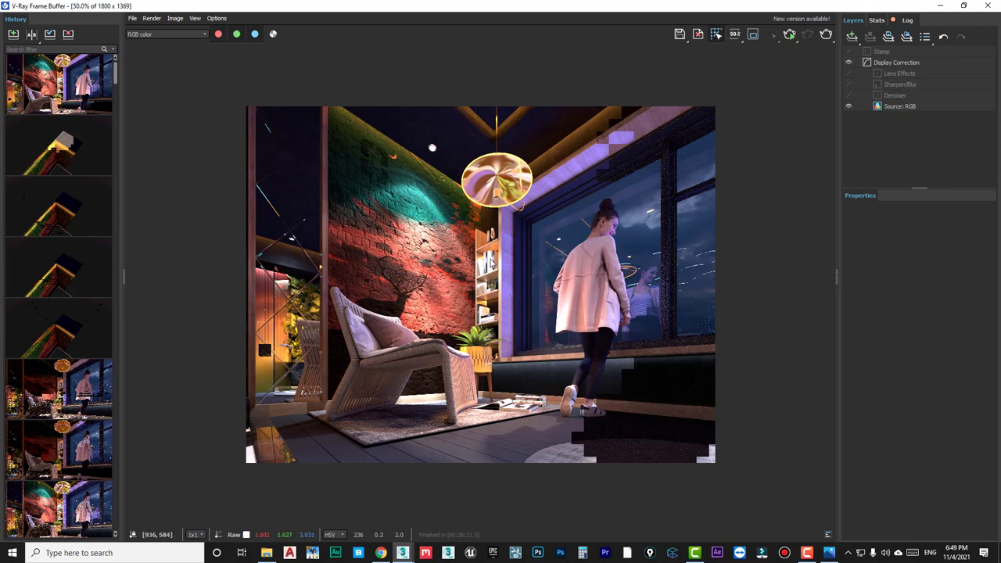
scroll(501, 278, up, 2)
scroll(491, 260, down, 2)
scroll(492, 260, up, 2)
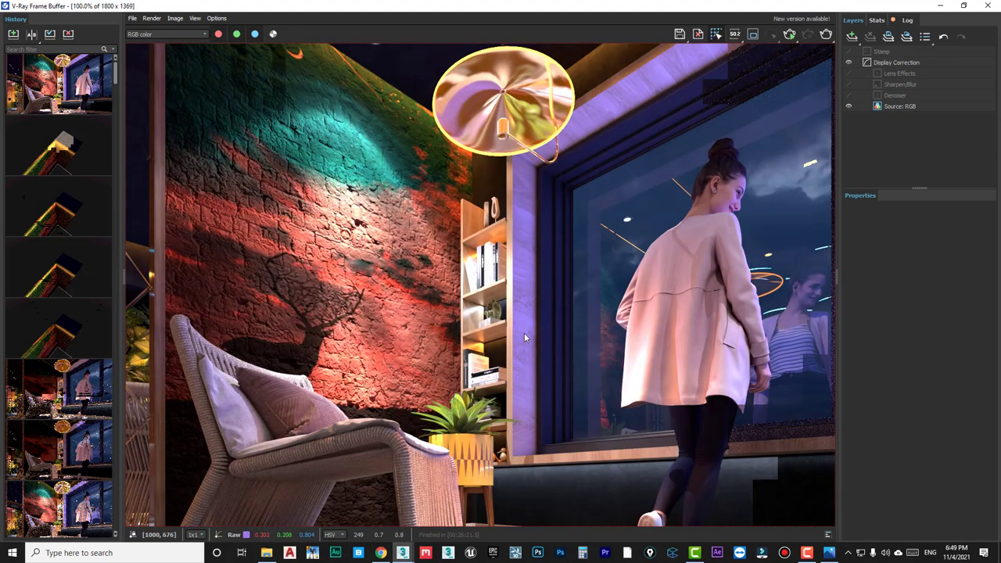
scroll(531, 289, down, 1)
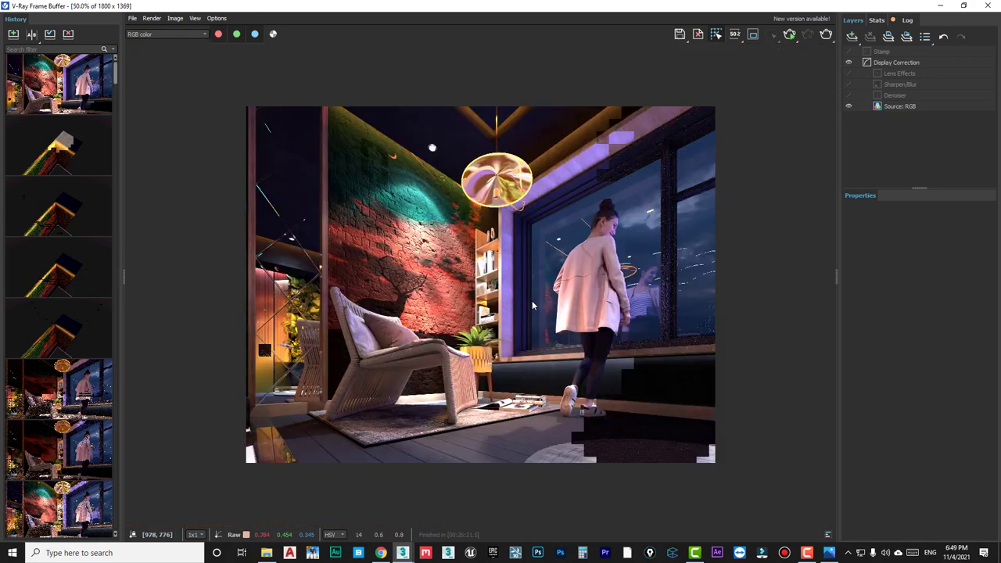
Select the IES light's target and raise it slightly near the chair.
click(940, 5)
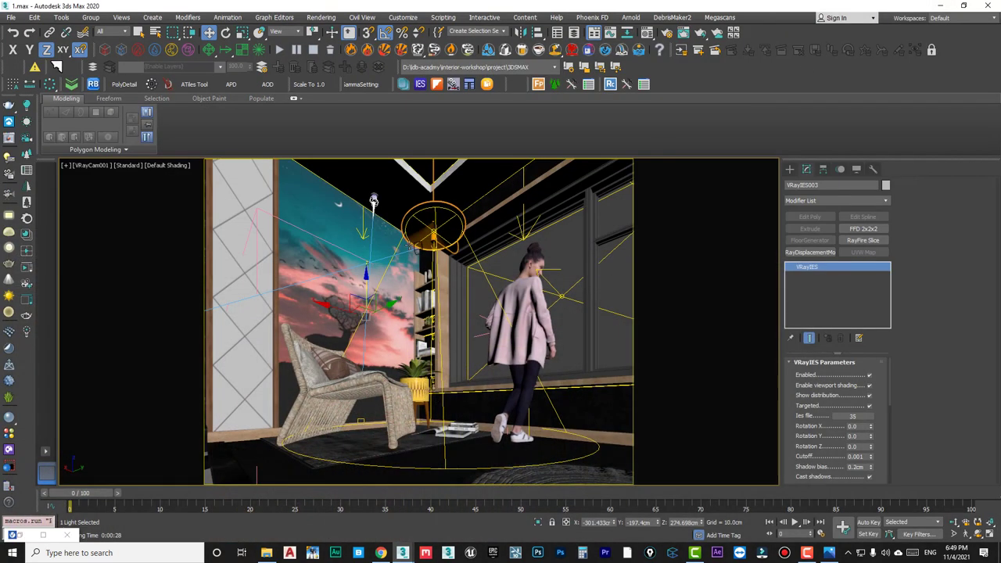
right_click(374, 202)
click(395, 123)
mouse_move(358, 396)
mouse_down()
mouse_move(342, 394)
mouse_move(360, 396)
mouse_up()
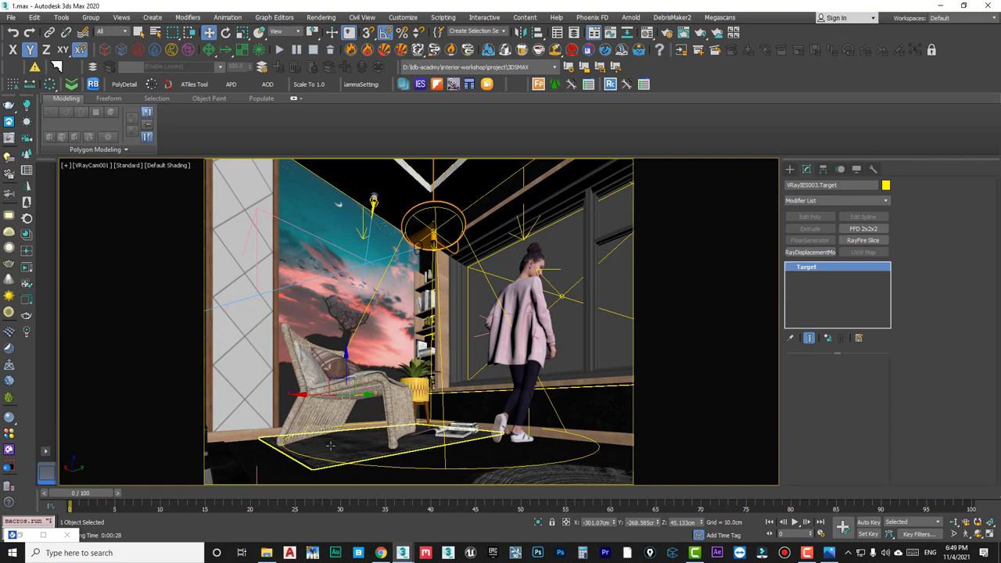
Load the rug's material in the Material Editor and darken its reflection colour to value 97.
click(219, 460)
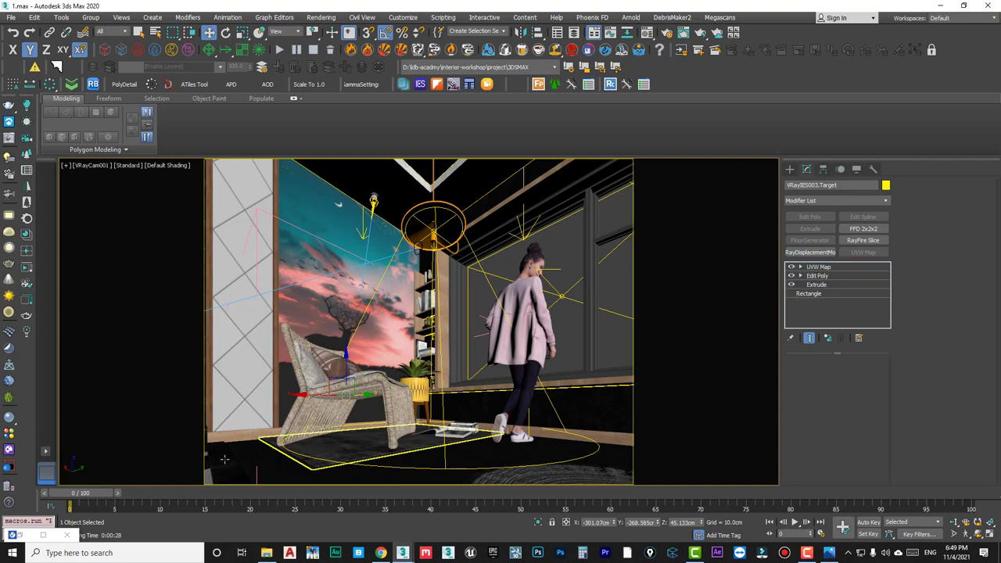
key(m)
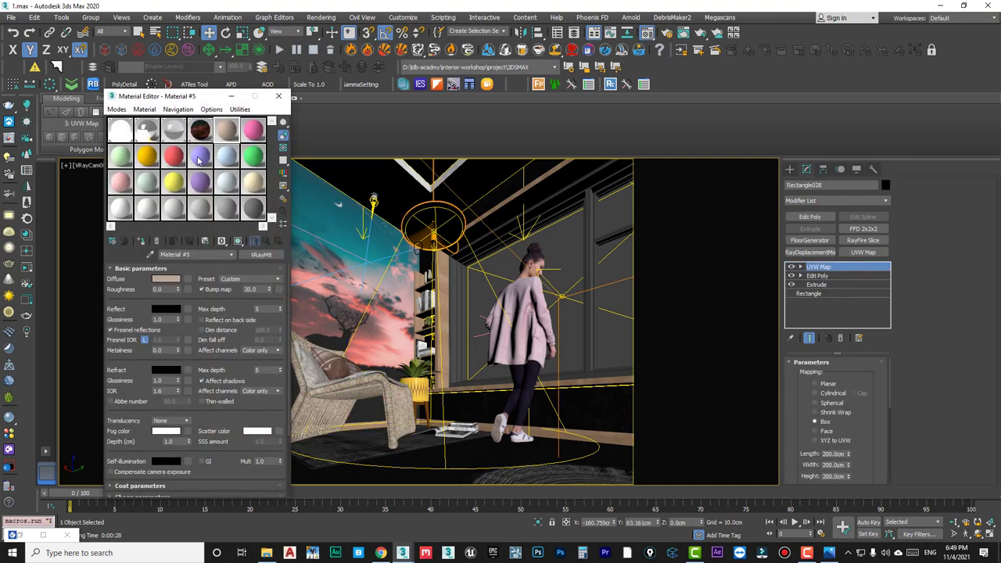
drag(166, 99, 383, 89)
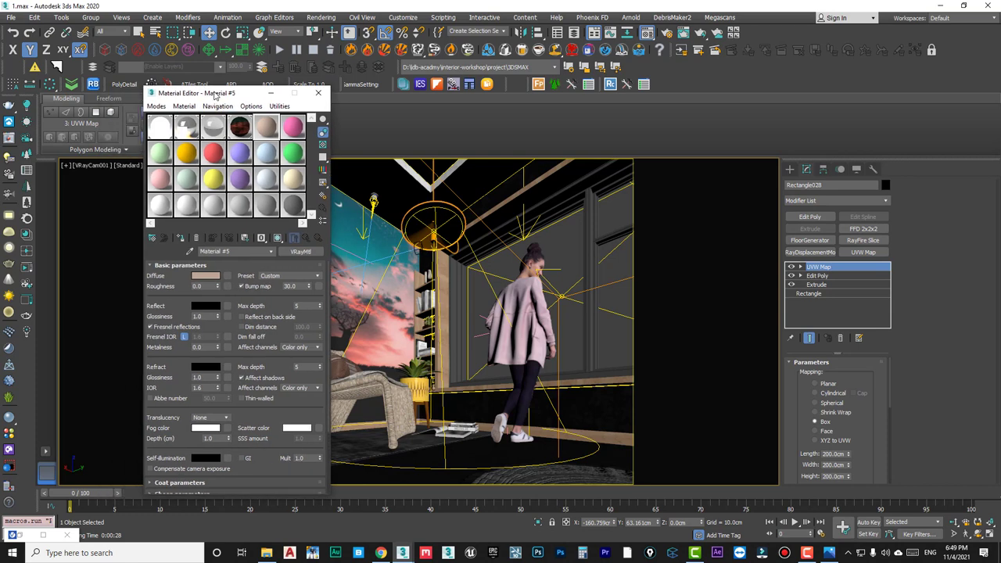
click(365, 230)
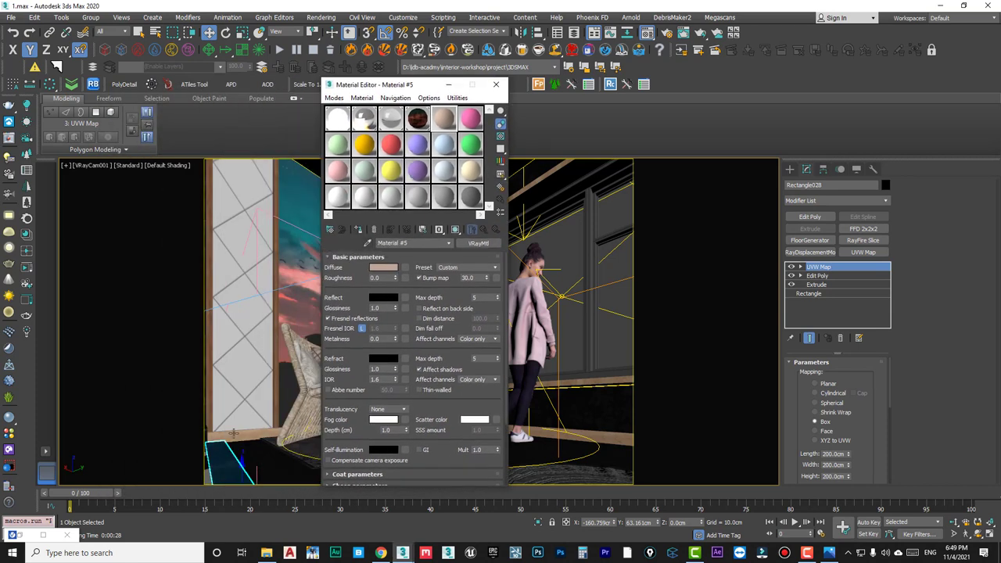
click(368, 244)
click(230, 454)
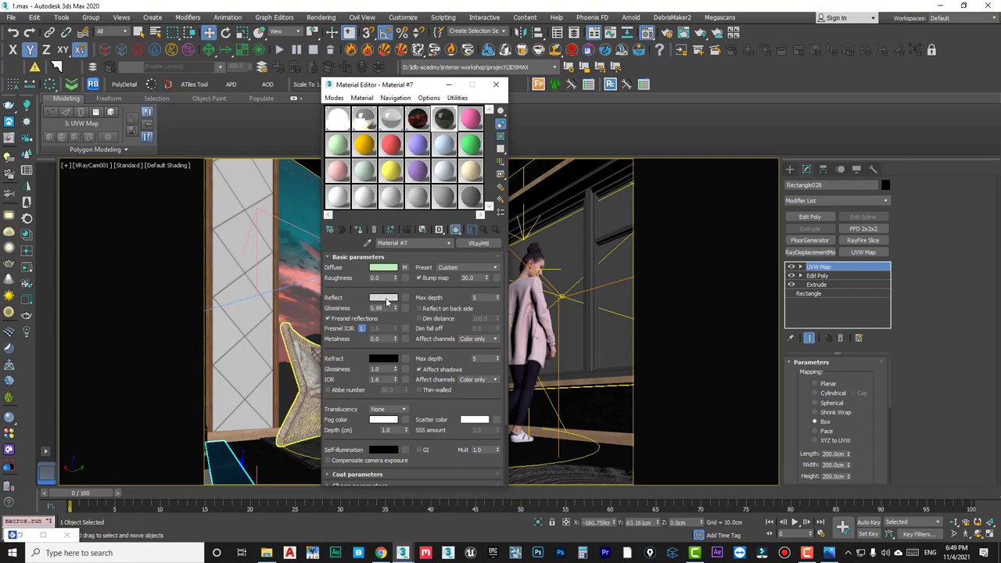
click(386, 299)
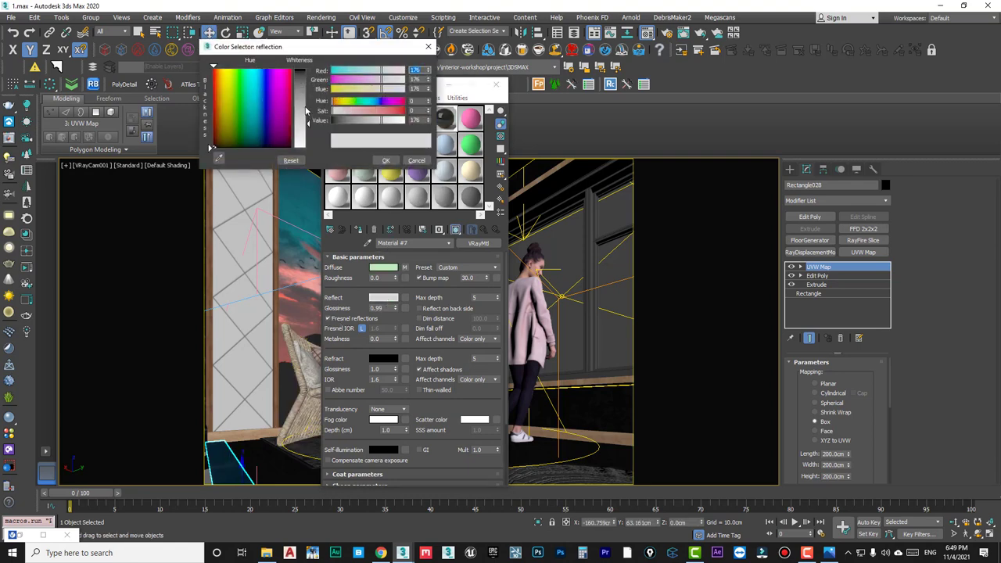
drag(306, 112, 307, 100)
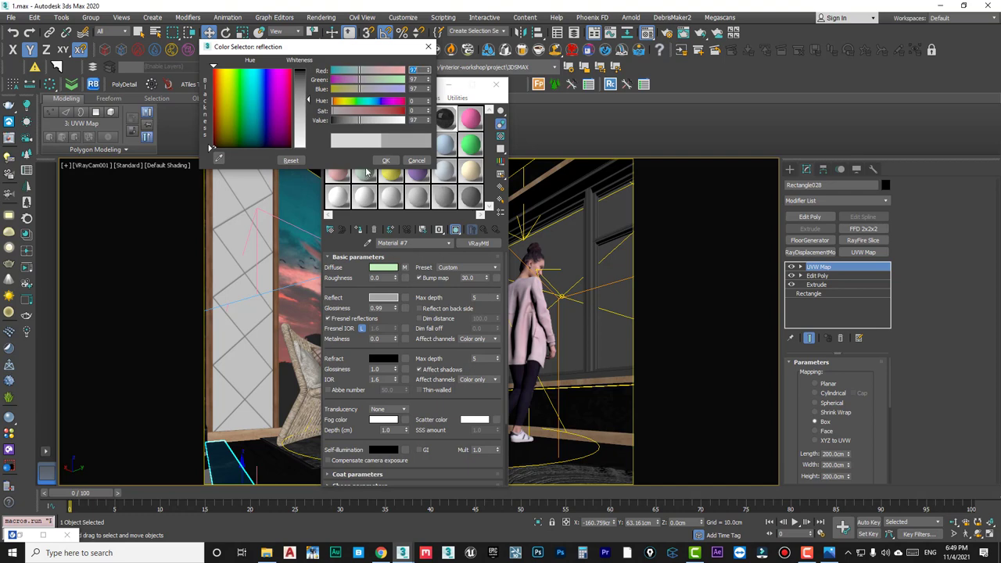
click(385, 161)
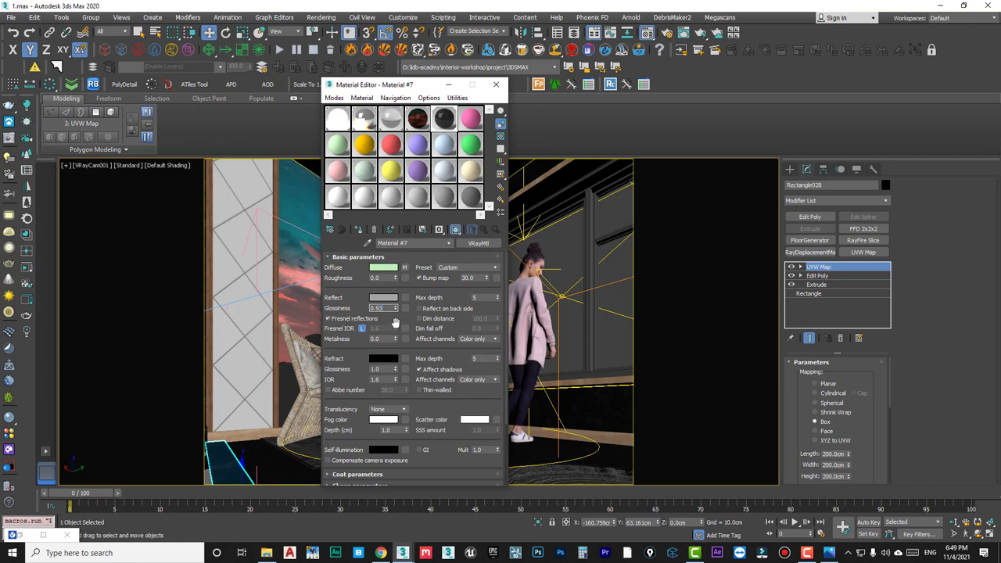
Set Reflect Glossiness to 0.93 and check the enlarged sample sphere preview.
text(0.93)
key(Return)
double_click(450, 120)
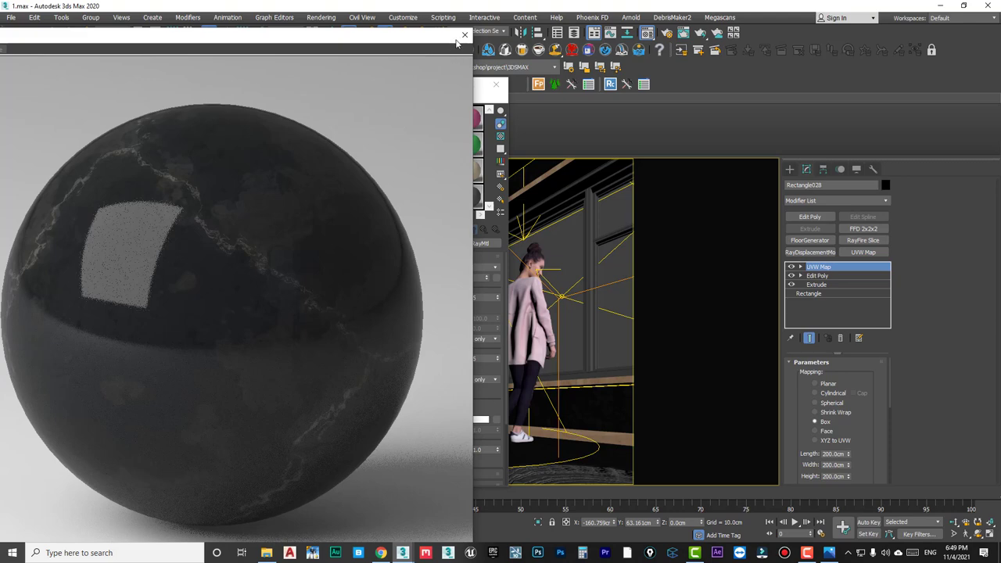
click(467, 39)
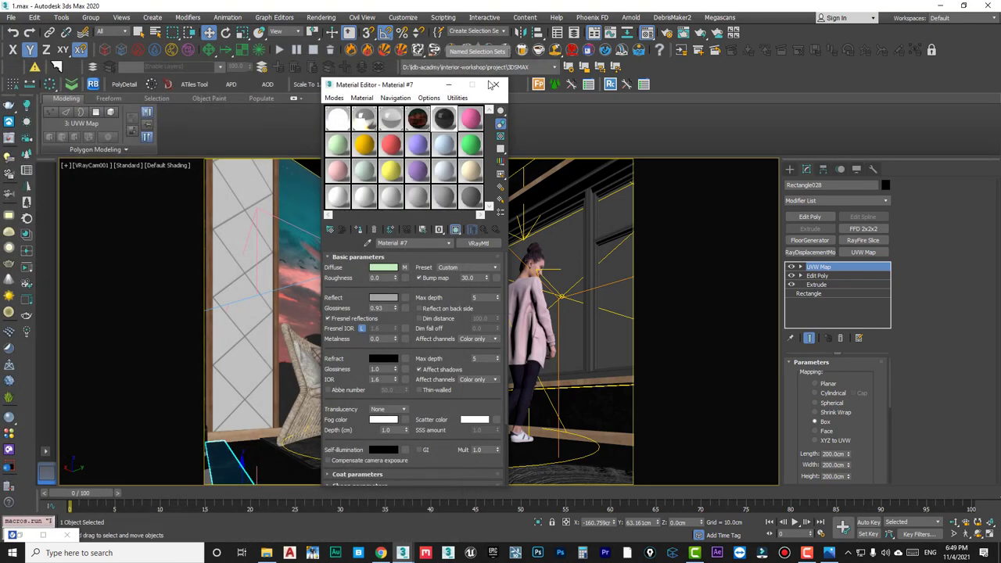
Select the rug, chair, potted plant and floor, and isolate them.
click(360, 443)
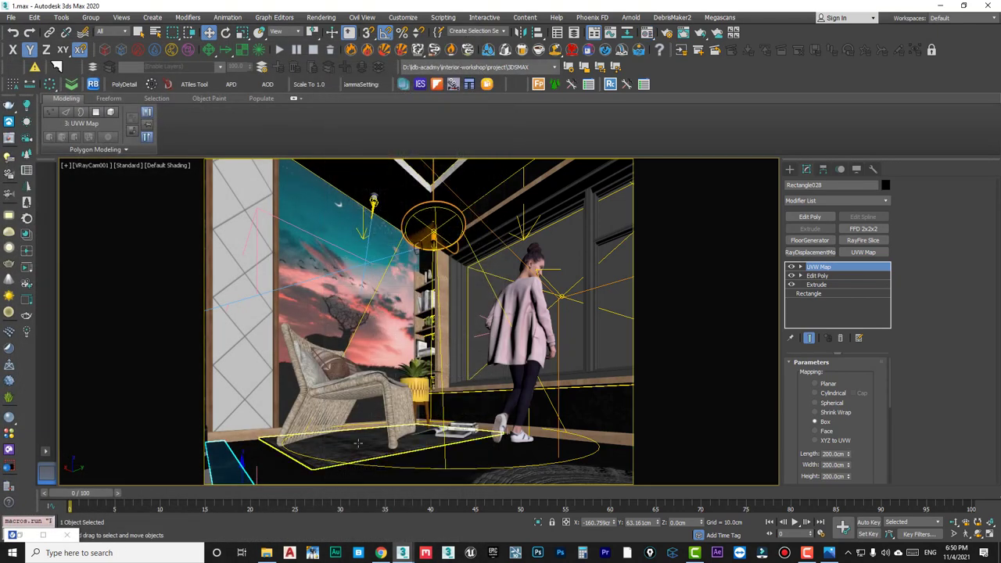
click(92, 18)
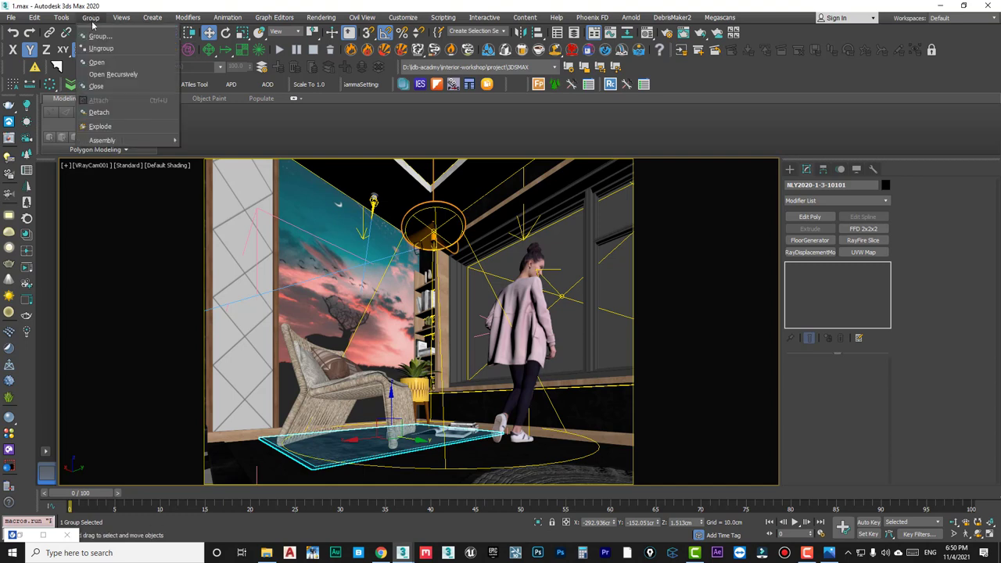
click(393, 400)
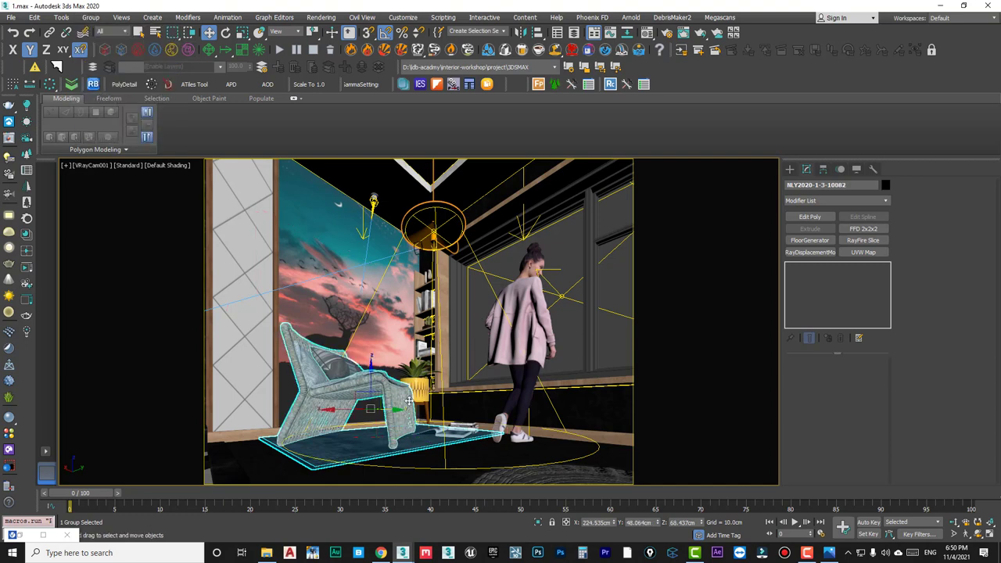
ctrl+click(414, 434)
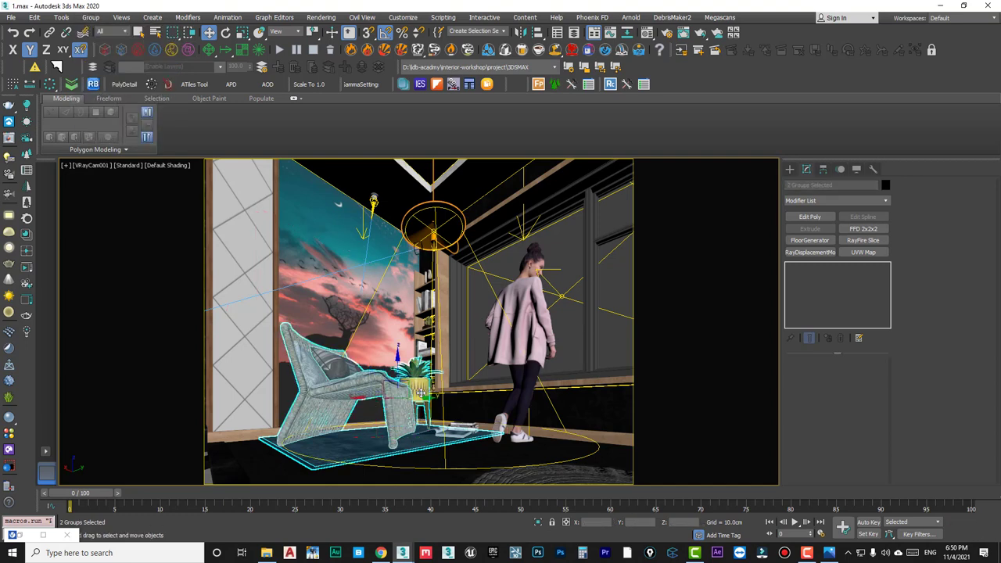
mouse_move(415, 434)
alt+middle_down()
mouse_move(427, 361)
mouse_move(444, 431)
alt+middle_up()
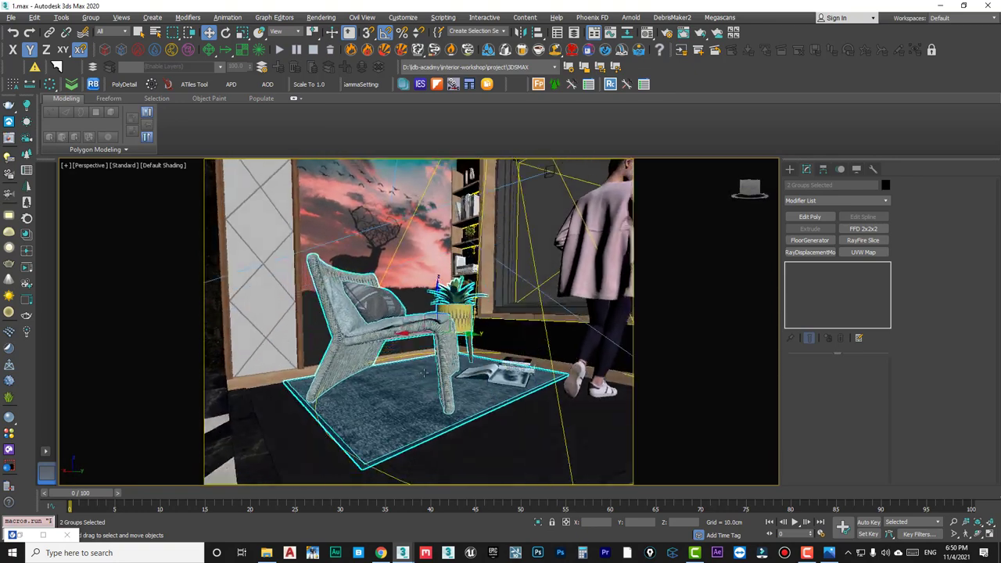
ctrl+click(444, 431)
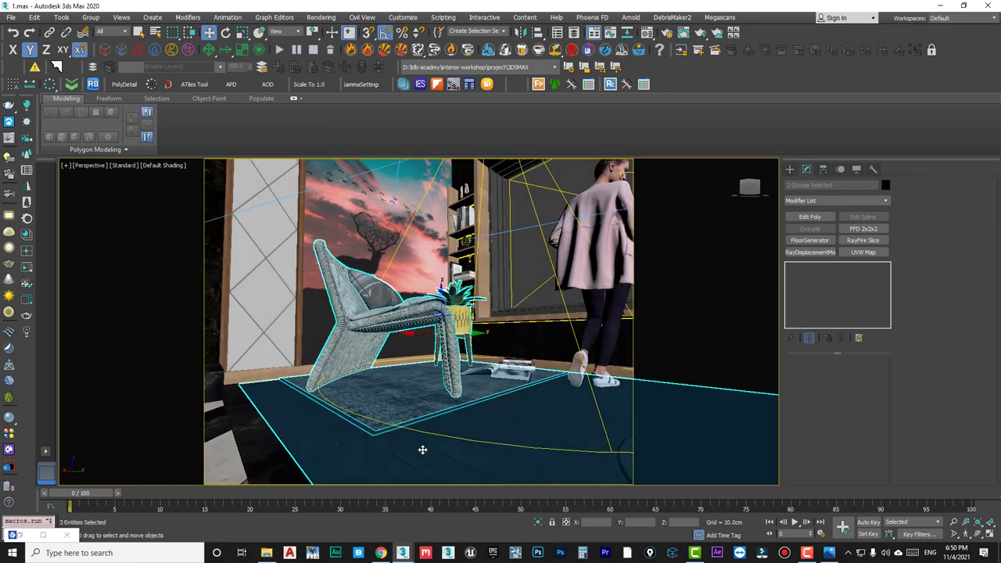
click(537, 523)
In Front view, drop the floor from the selection and snap the chair and plant onto the rug.
key(f)
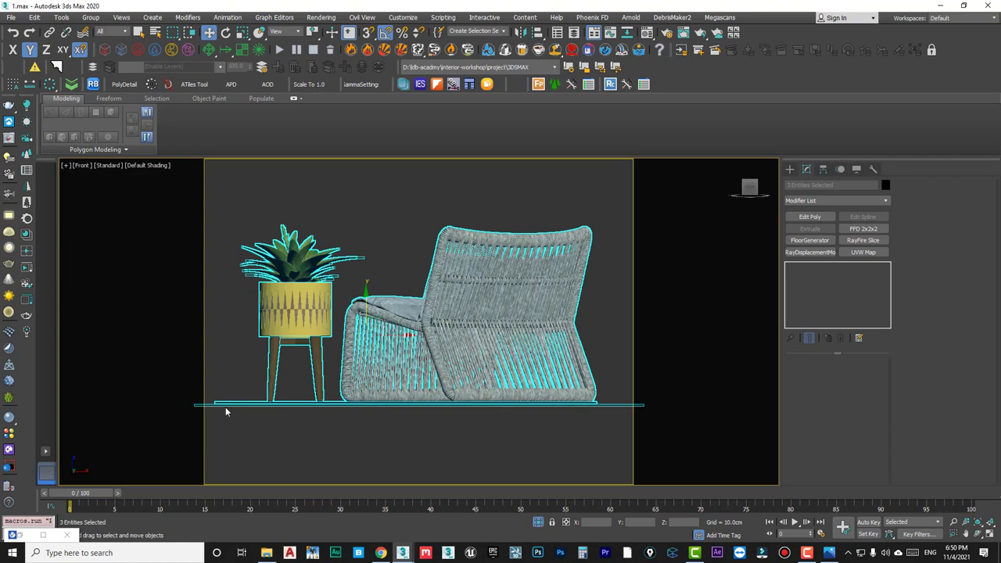
alt+click(217, 408)
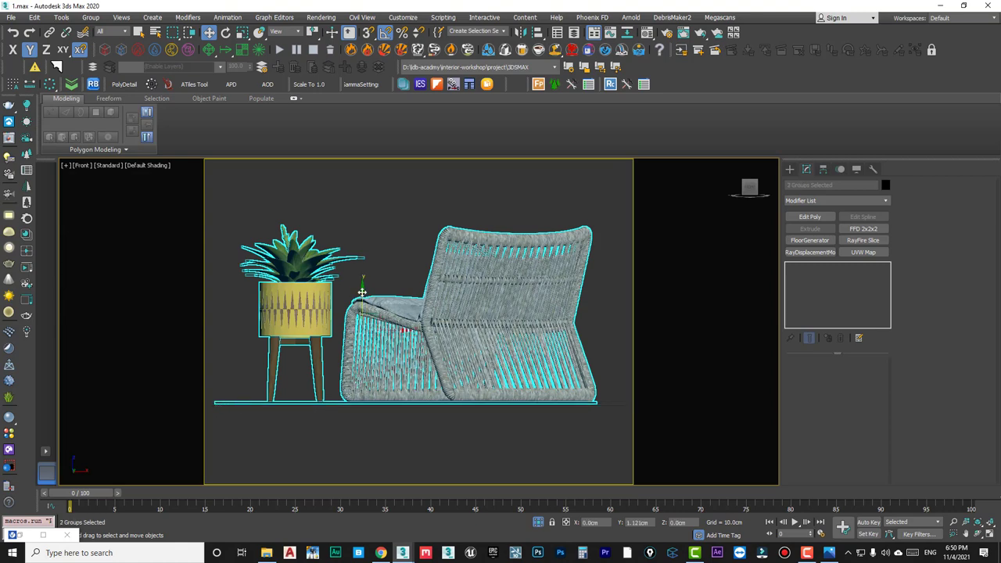
drag(362, 304, 361, 289)
scroll(361, 297, up, 3)
scroll(333, 326, up, 3)
scroll(366, 268, up, 2)
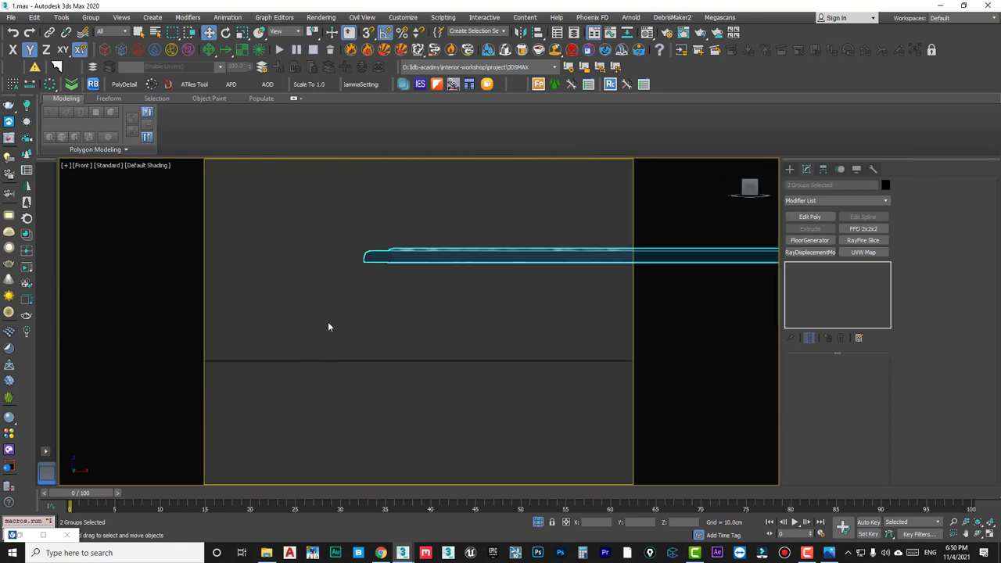
scroll(366, 267, down, 2)
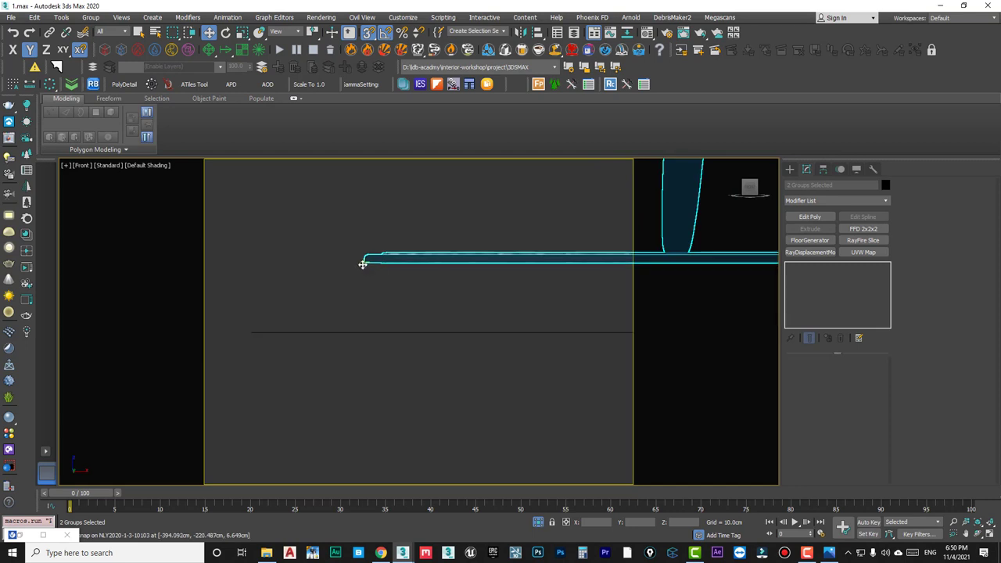
drag(365, 263, 266, 330)
scroll(357, 329, up, 1)
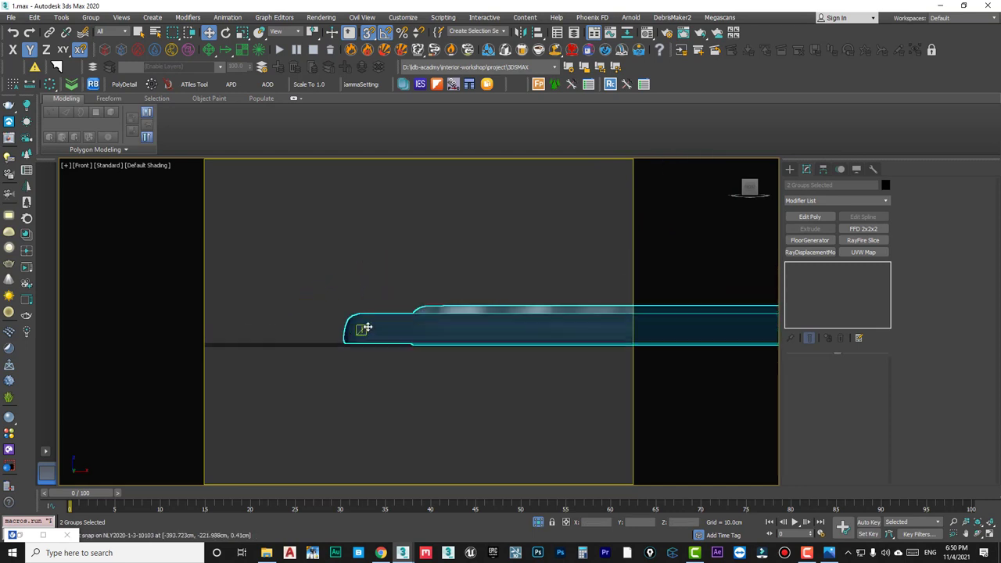
scroll(369, 353, up, 2)
scroll(381, 402, down, 1)
click(381, 406)
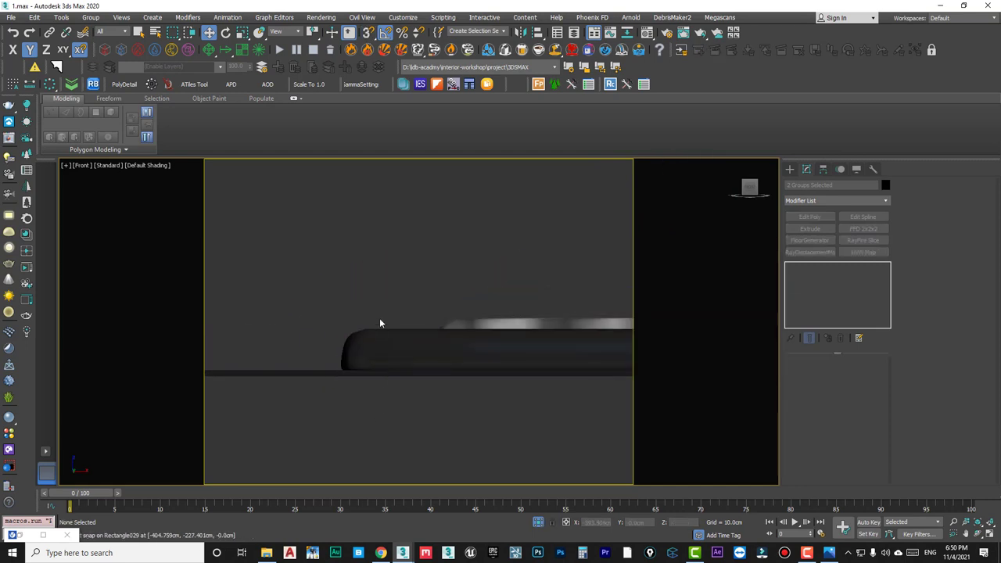
alt+middle_drag(381, 317, 381, 367)
Switch the viewport to VRayCam001 and unhide the whole scene.
key(c)
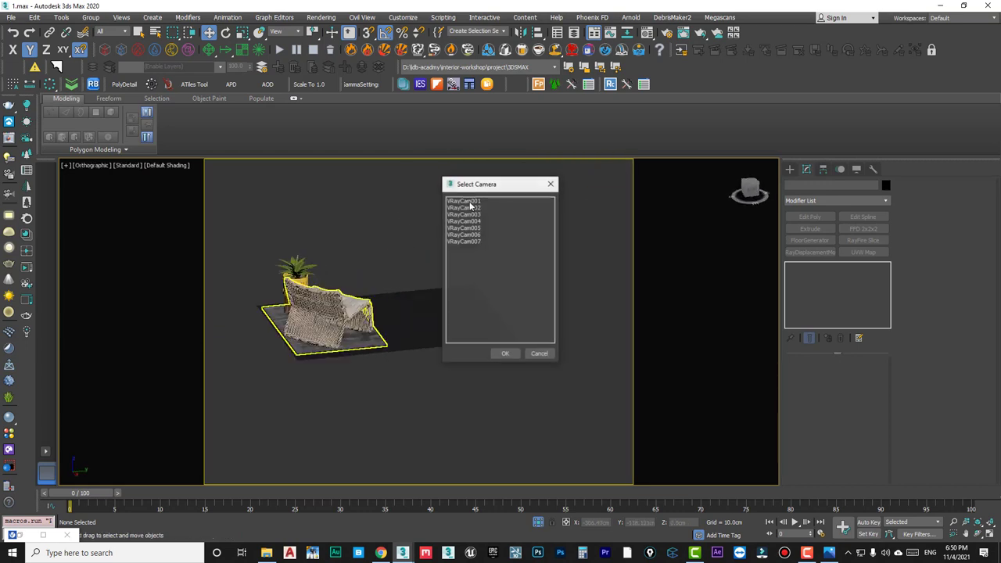
click(461, 201)
key(Return)
click(535, 522)
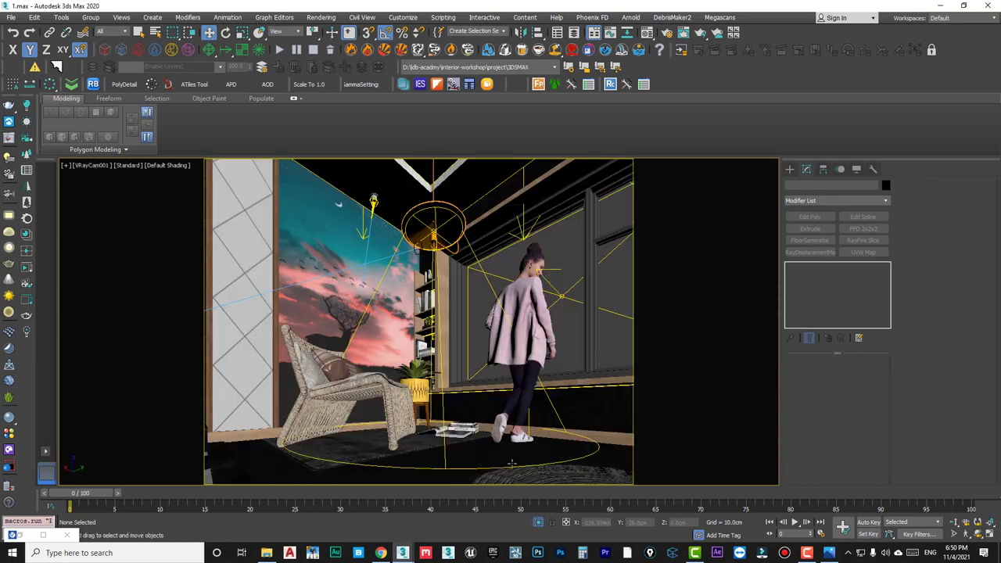
Pick the floor material into the Material Editor and raise its normal-map bump amount to 3.0.
key(m)
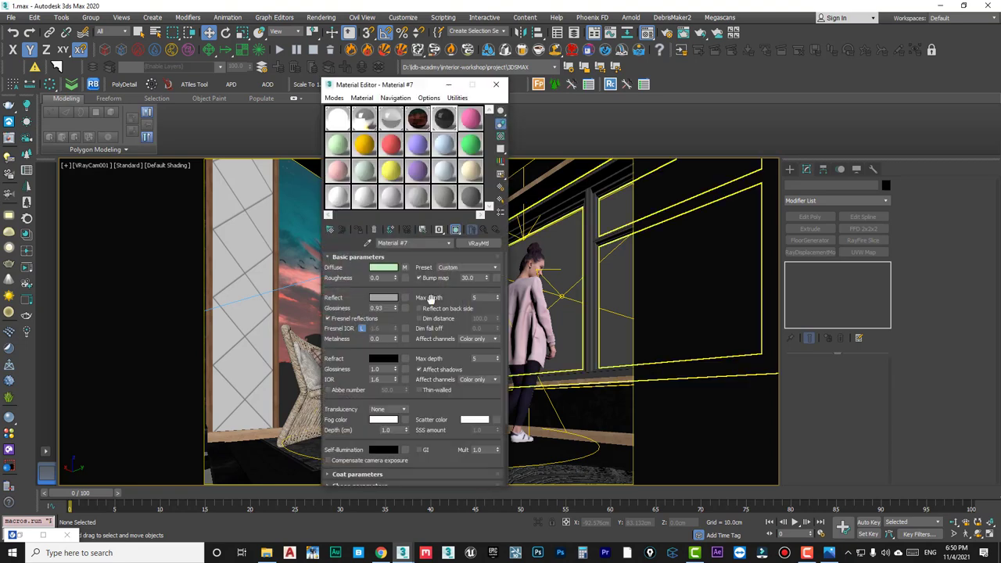
click(468, 118)
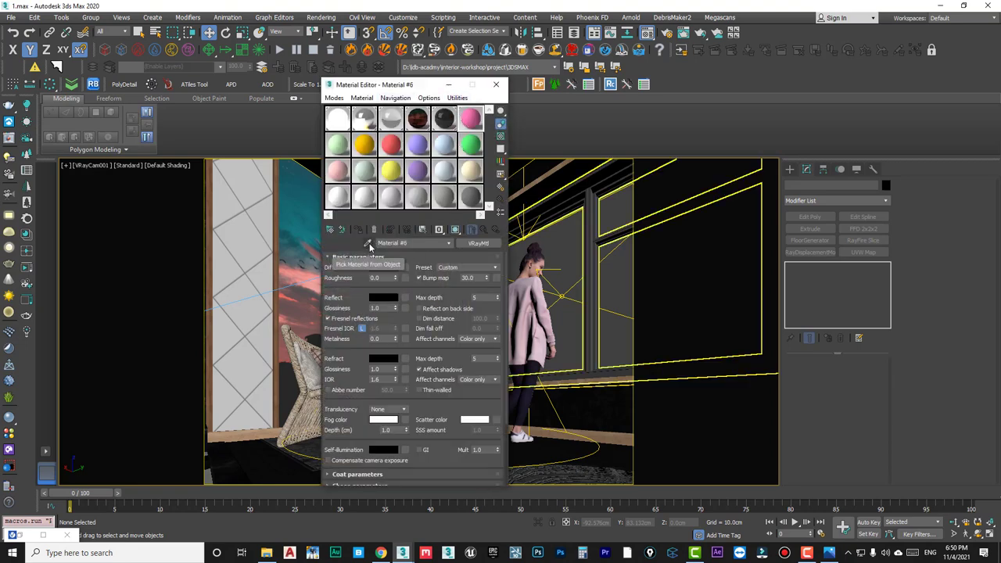
click(283, 459)
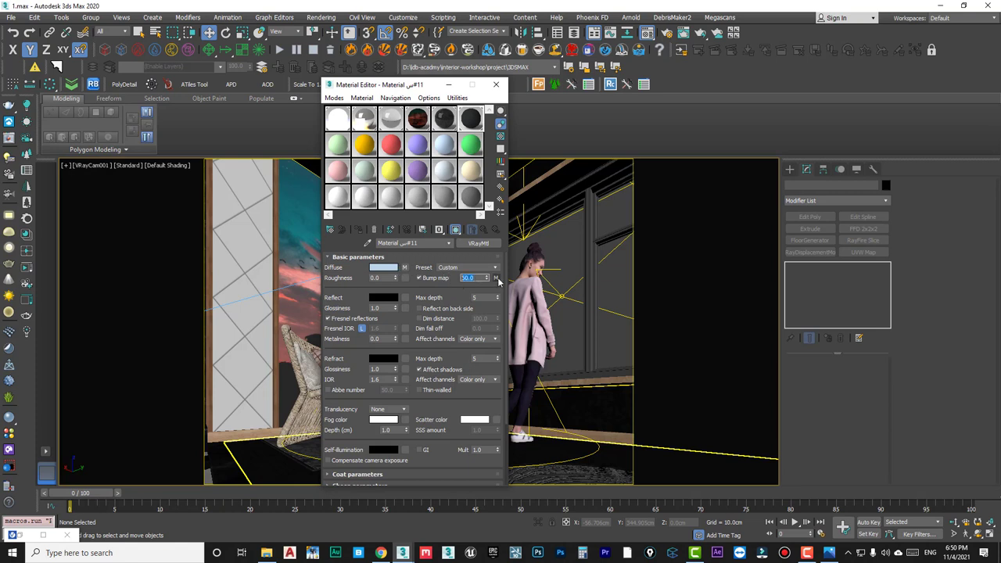
click(496, 280)
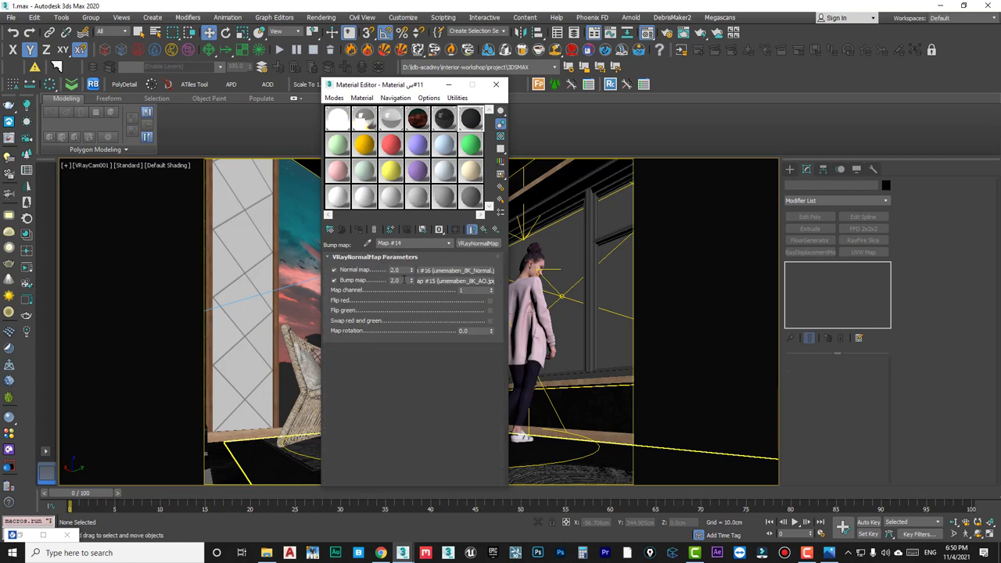
double_click(396, 280)
text(3)
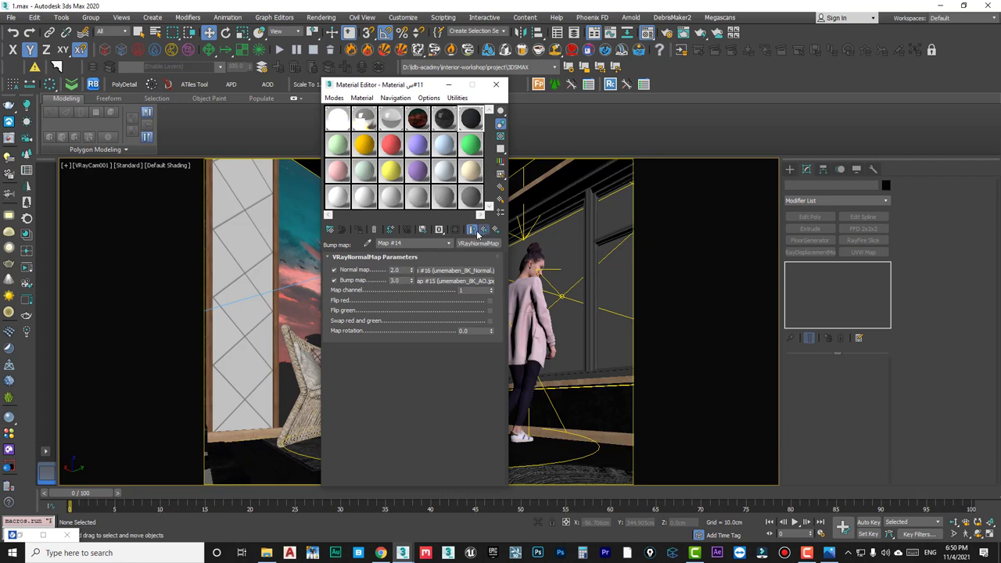
click(477, 232)
Select the window's plane light and set its multiplier to 800.
click(496, 85)
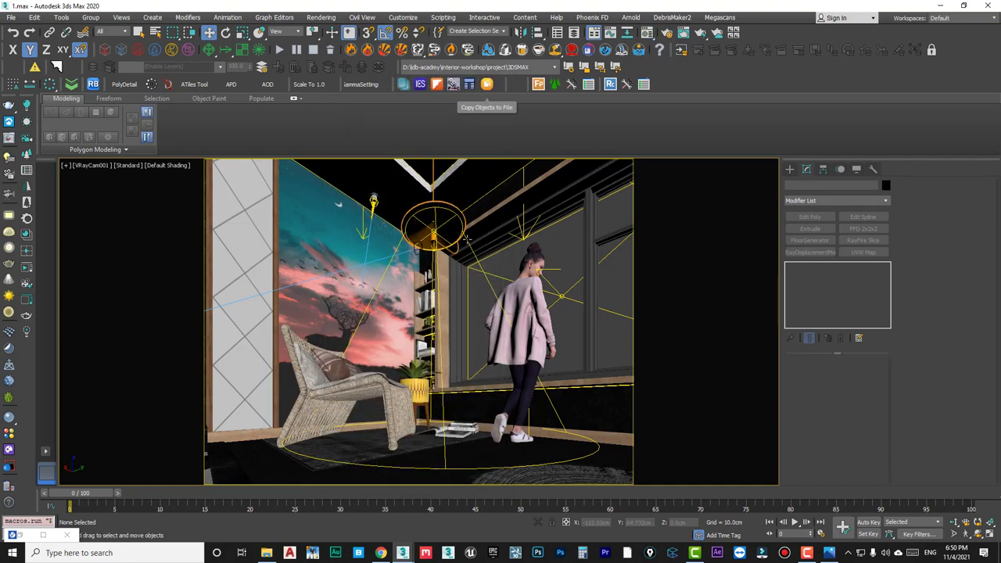
click(607, 330)
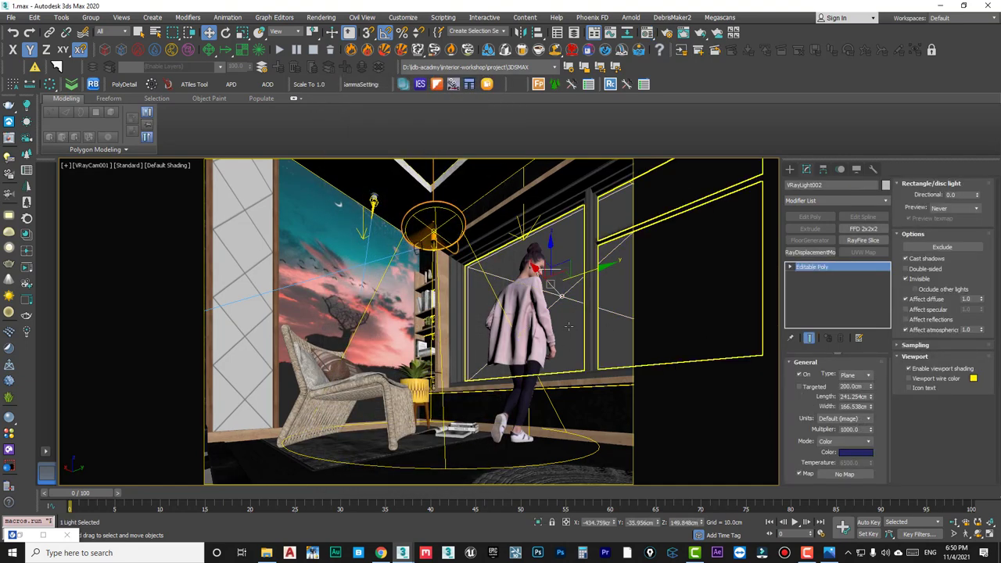
click(563, 299)
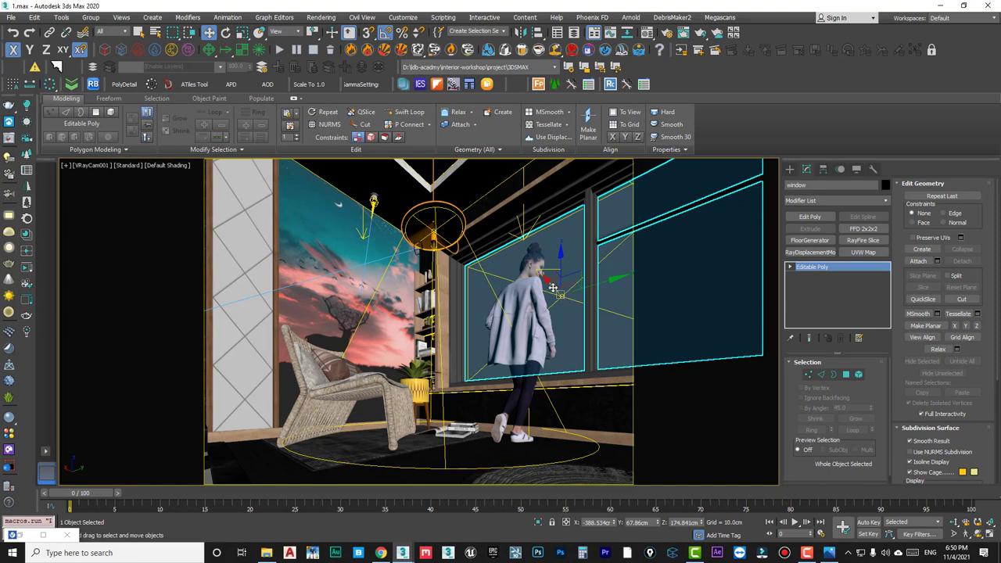
click(554, 291)
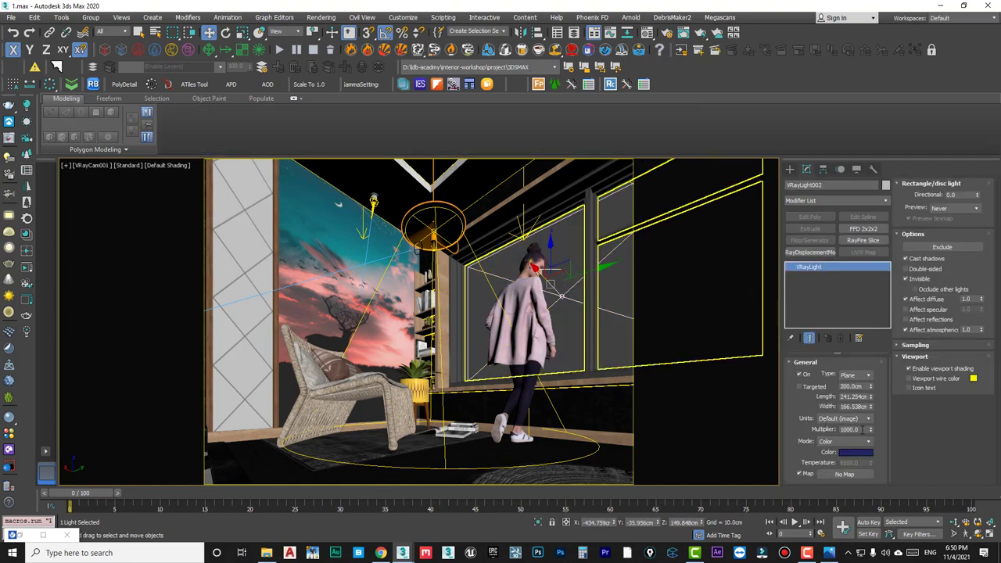
click(849, 430)
text(800)
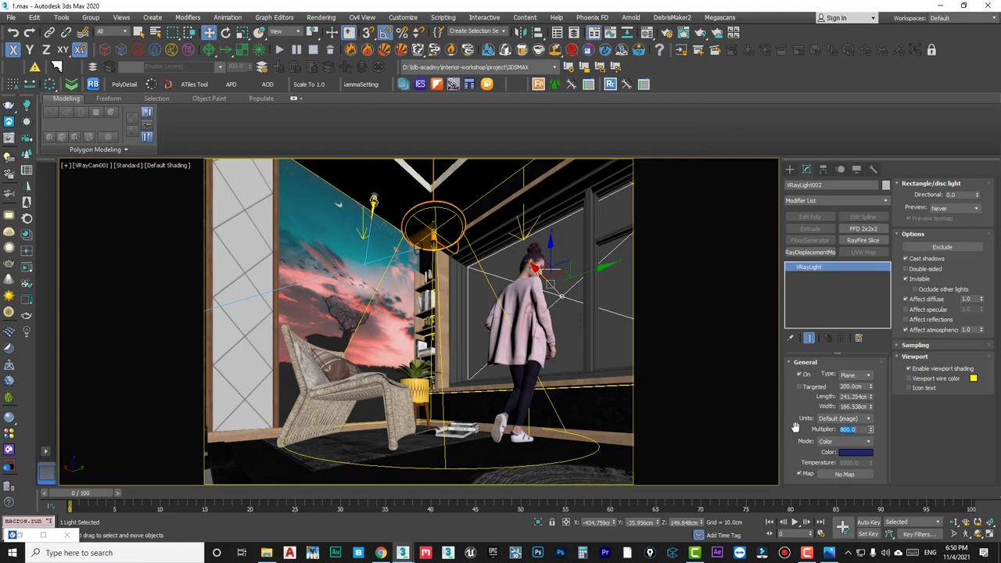
key(Return)
Nudge the light plane against the window in perspective view, then return to VRayCam001.
right_click(512, 304)
key(p)
mouse_move(515, 307)
alt+middle_down()
mouse_move(454, 333)
mouse_move(449, 286)
mouse_move(420, 235)
mouse_move(425, 243)
alt+middle_up()
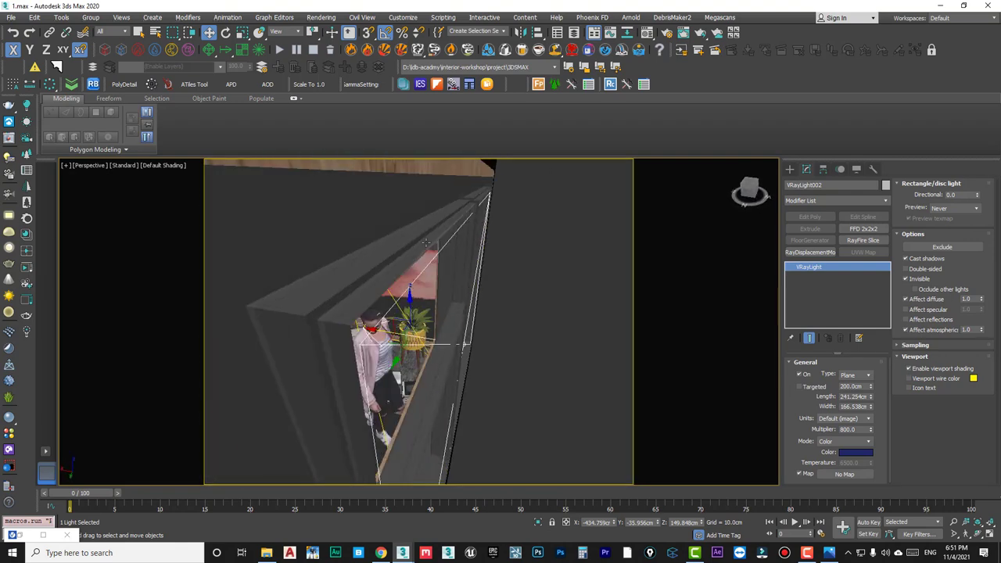
drag(388, 331, 390, 332)
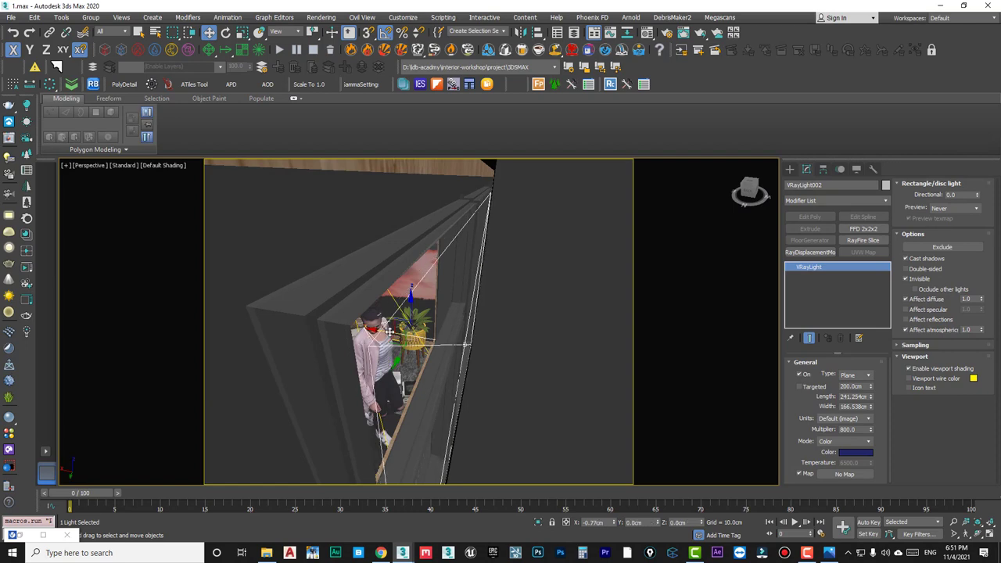
key(c)
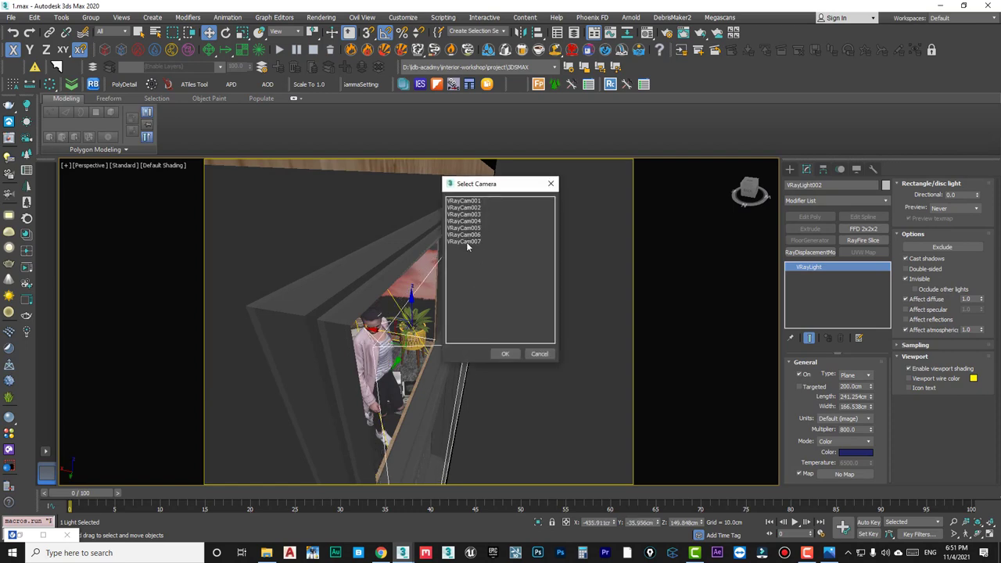
click(468, 202)
double_click(467, 202)
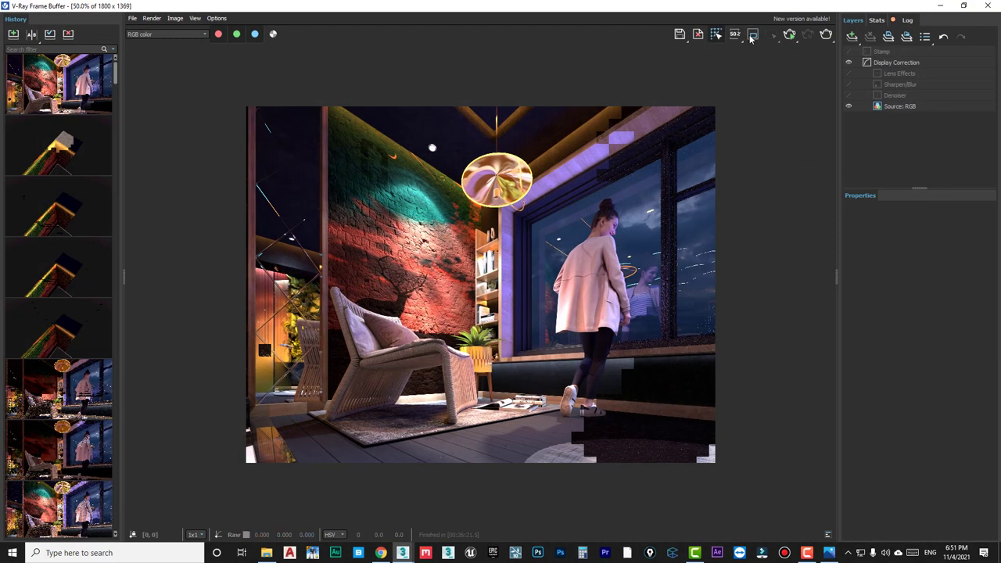
Region-render the chair base at 100% view size.
click(753, 34)
double_click(368, 385)
drag(510, 377, 309, 450)
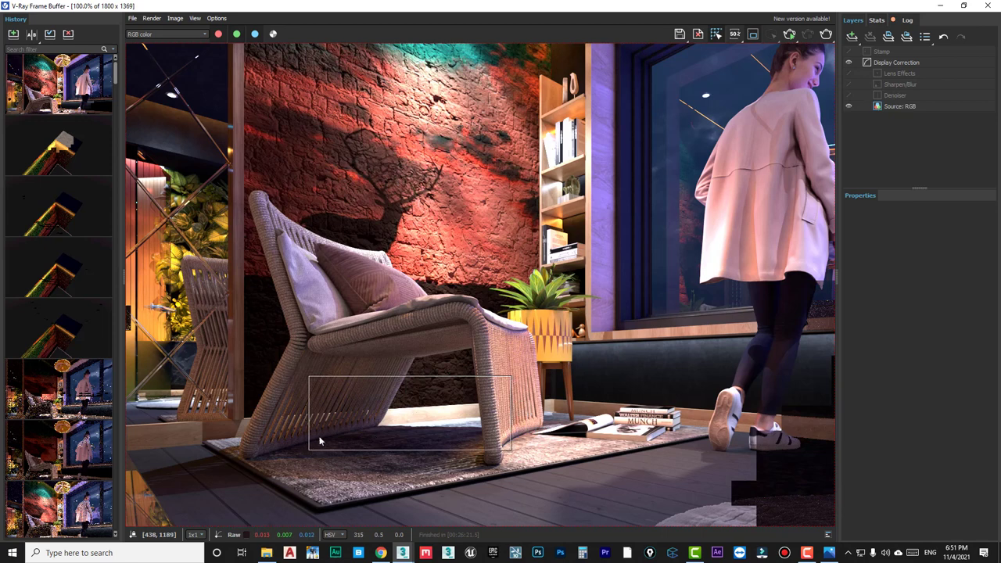
click(826, 34)
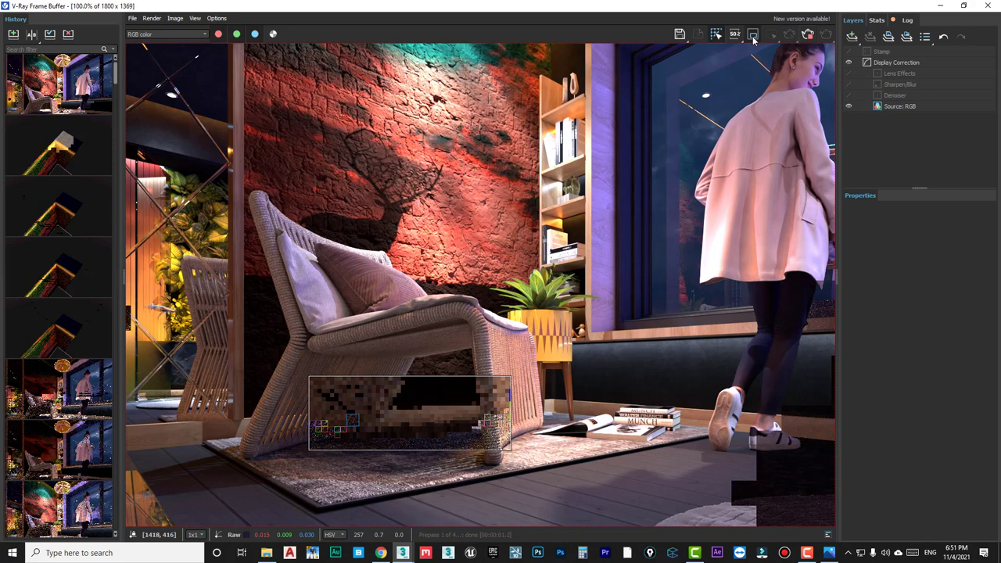
scroll(411, 322, down, 2)
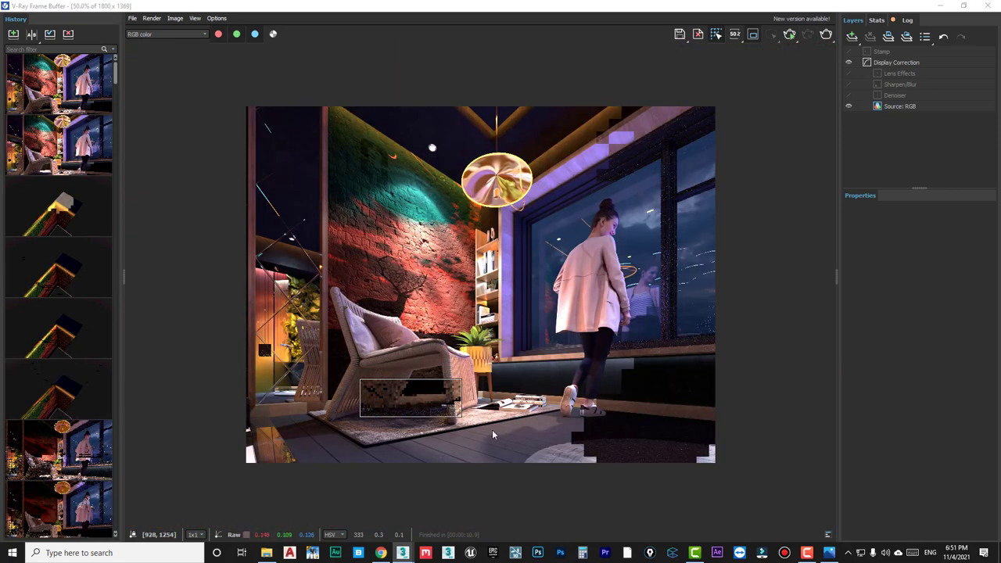
Region-render a patch of the floorboards and inspect the result.
drag(513, 426, 391, 458)
scroll(446, 423, up, 2)
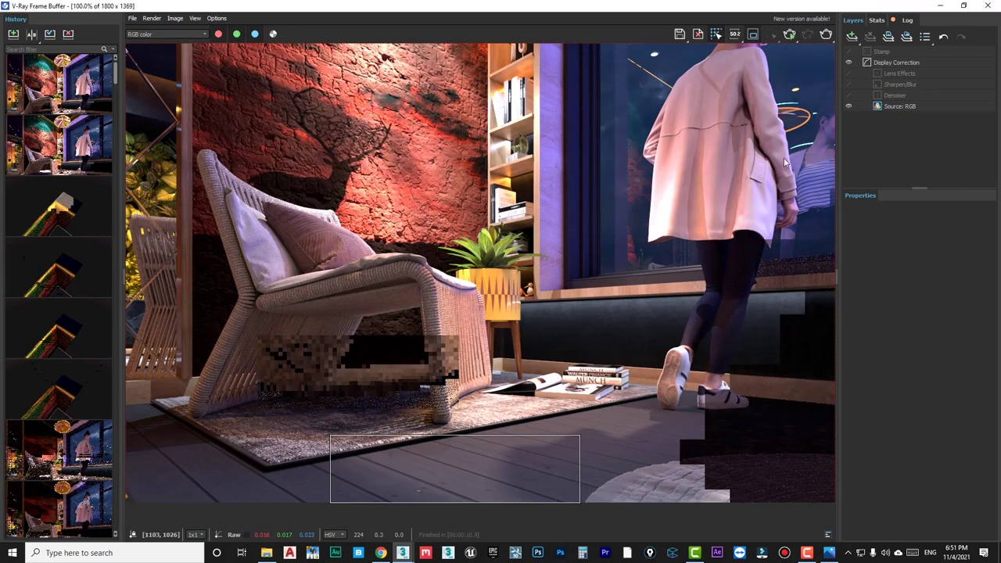
click(827, 33)
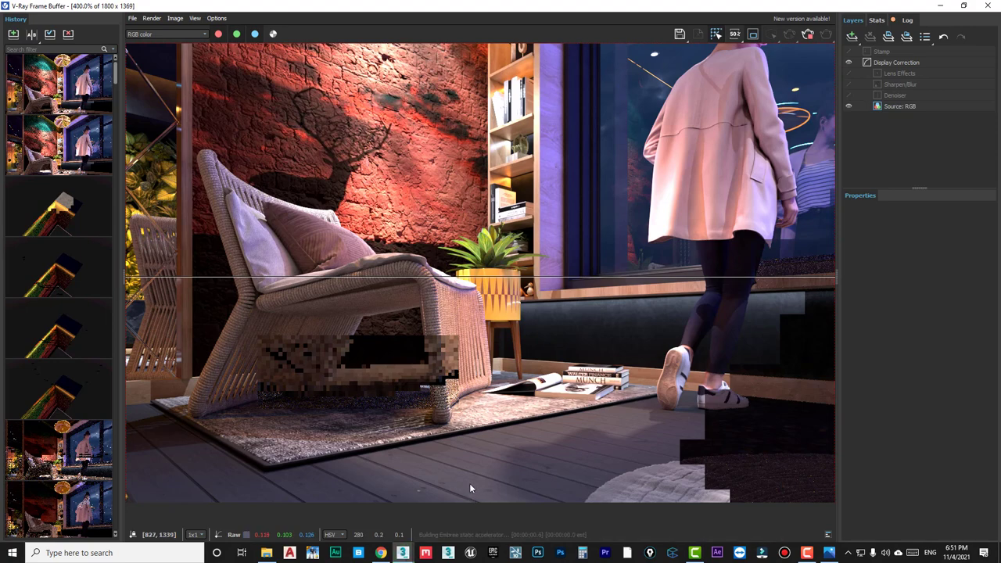
scroll(470, 484, up, 3)
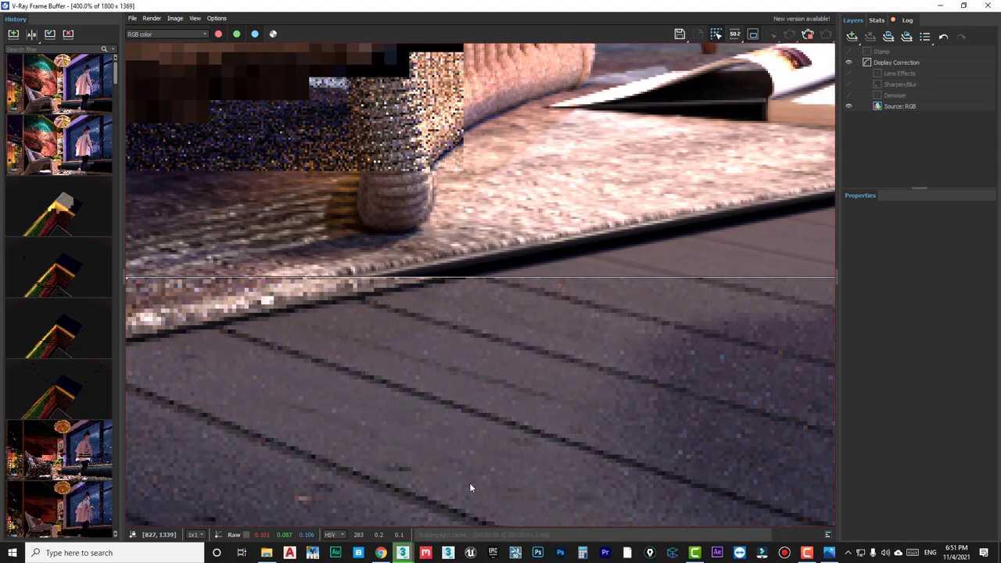
scroll(471, 484, down, 1)
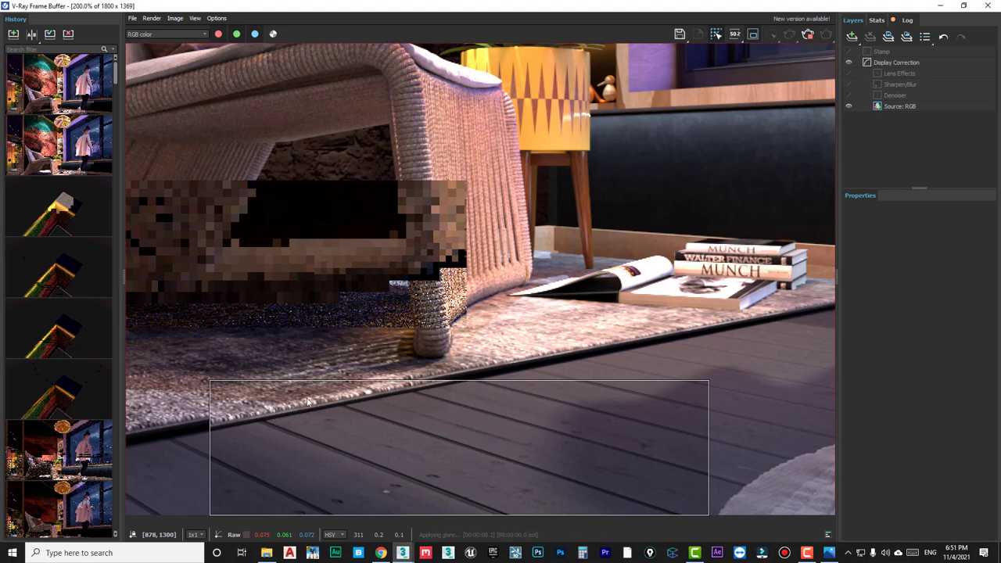
scroll(539, 366, down, 1)
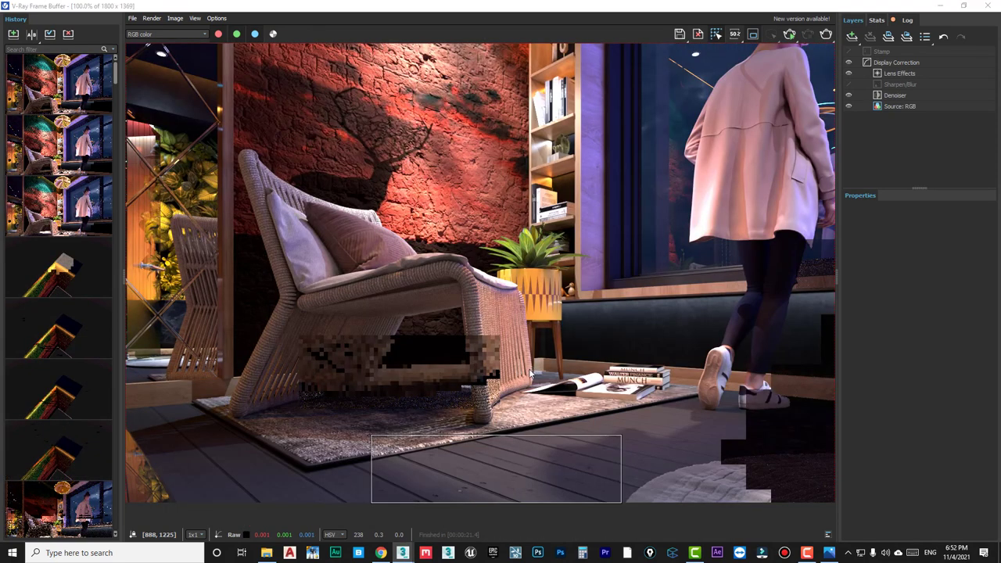
scroll(253, 464, down, 1)
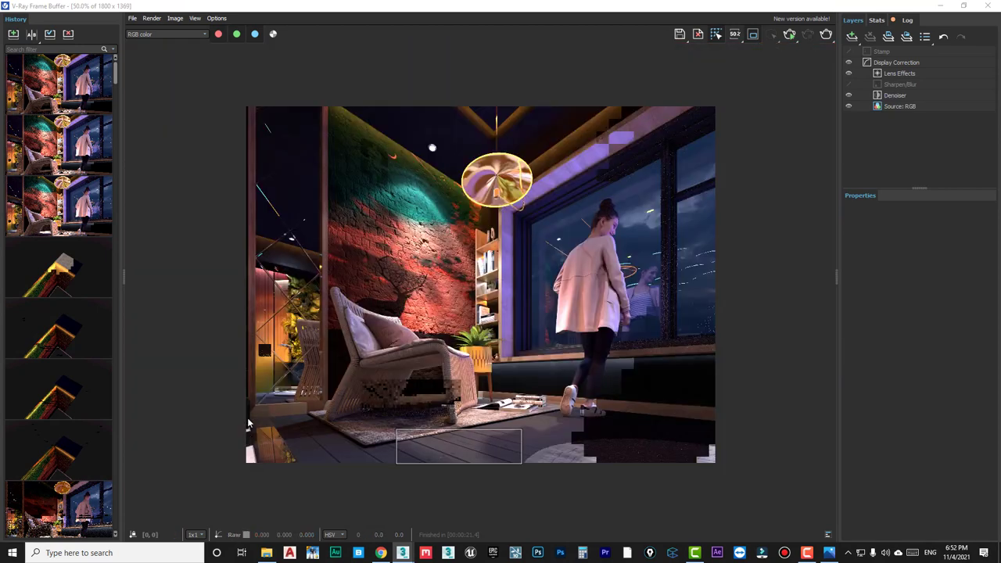
Region-render the image's lower-left corner, stopping the render early.
drag(306, 410, 245, 463)
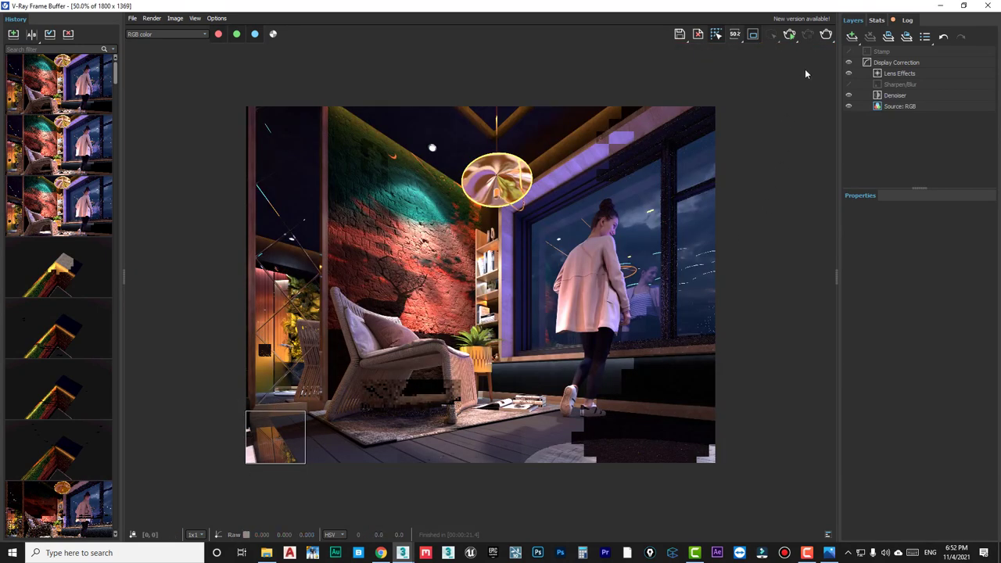
click(828, 36)
scroll(330, 423, up, 1)
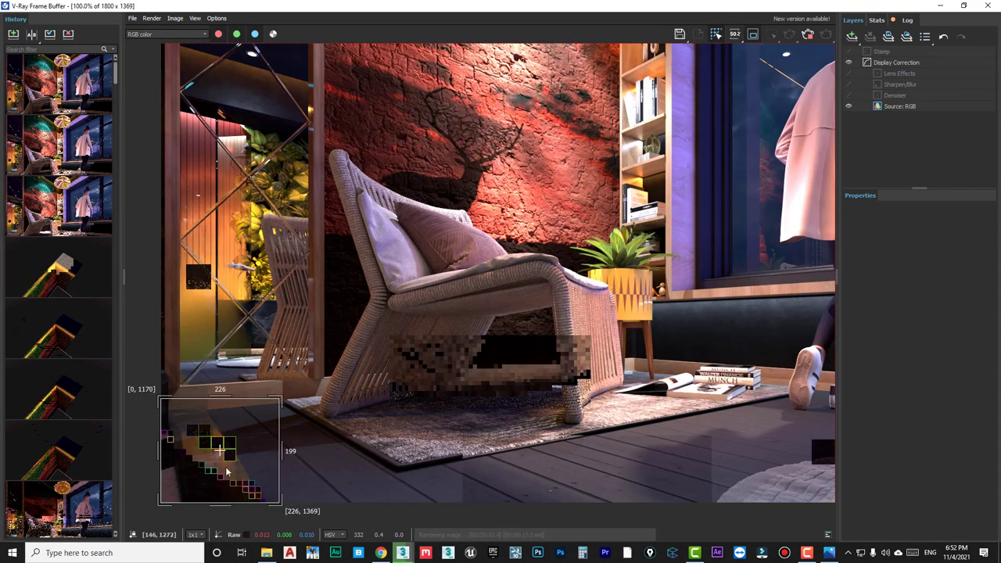
scroll(218, 490, up, 1)
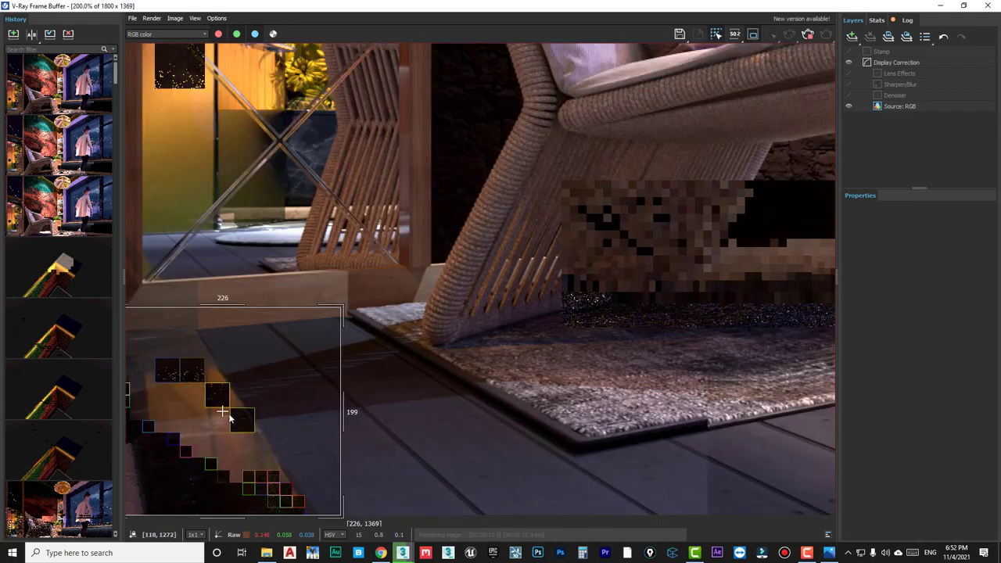
scroll(195, 410, down, 1)
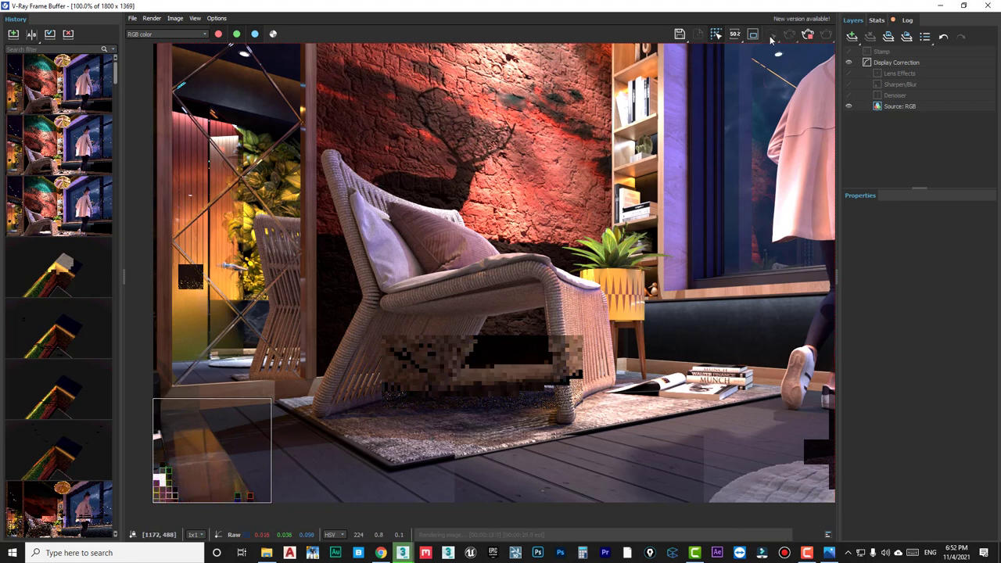
click(808, 37)
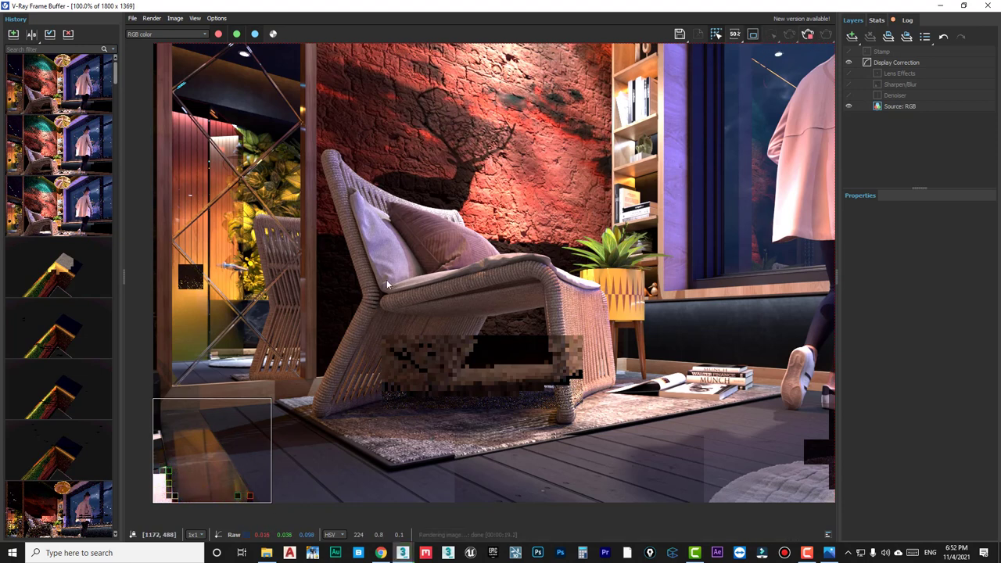
scroll(386, 279, down, 2)
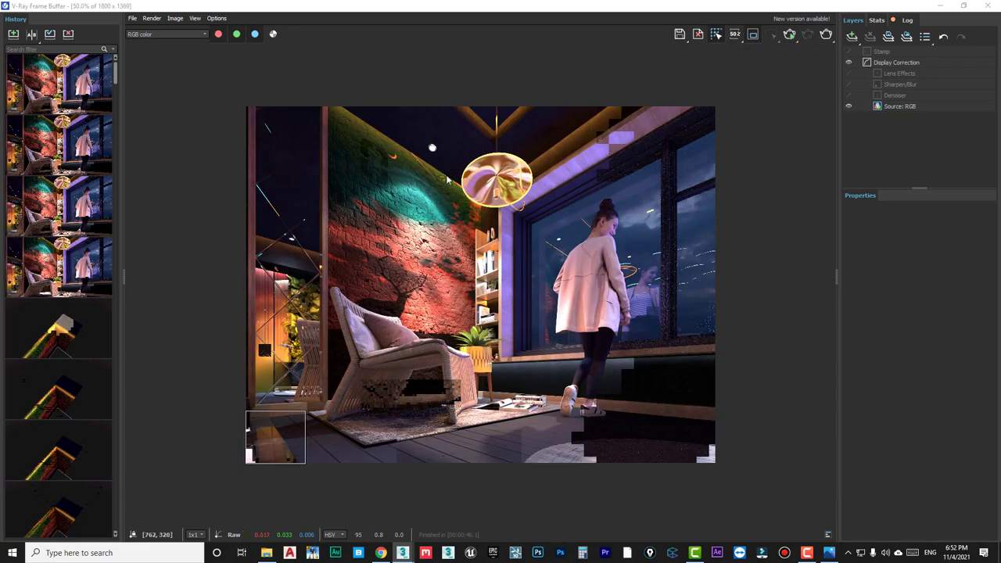
Region-render the upper brick wall left of the hanging lamp.
drag(331, 107, 477, 306)
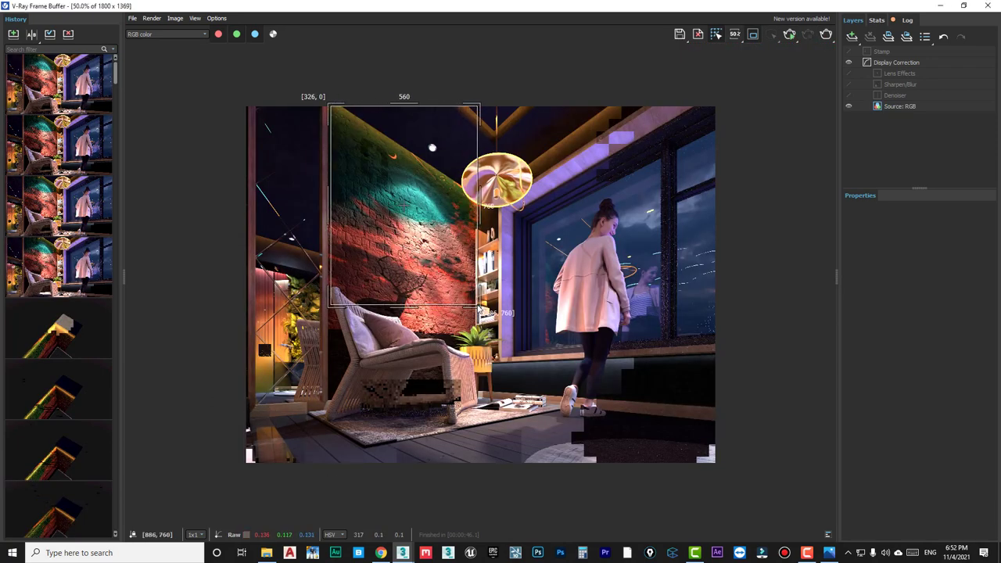
click(827, 35)
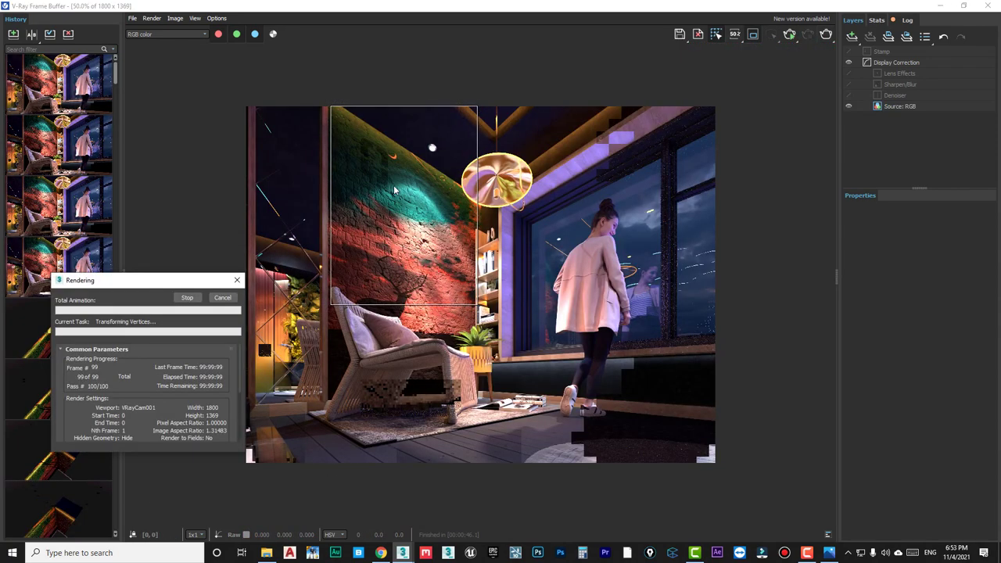
scroll(396, 190, up, 2)
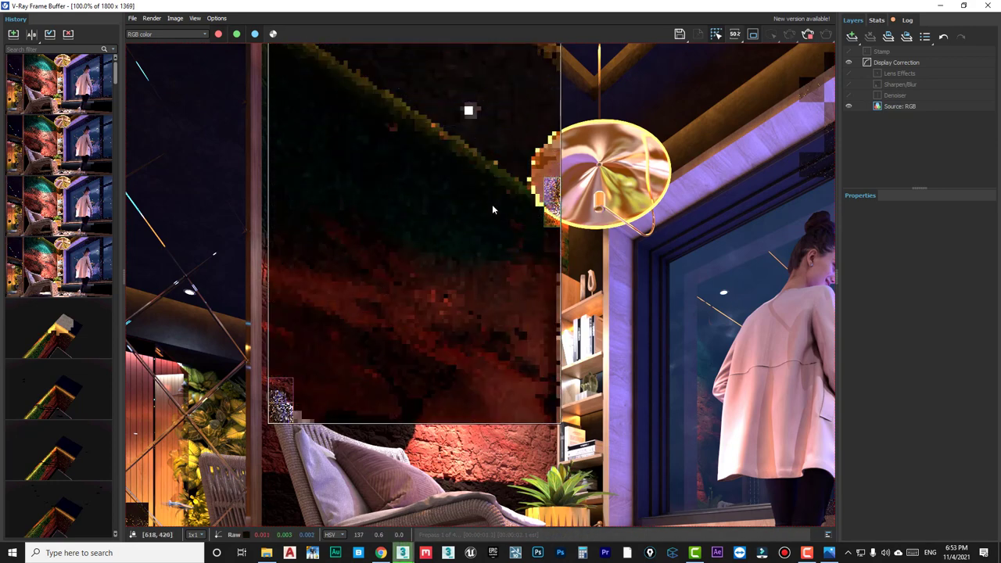
Select the VRayIES003 light's target near the chair and shift it slightly along Y.
click(943, 6)
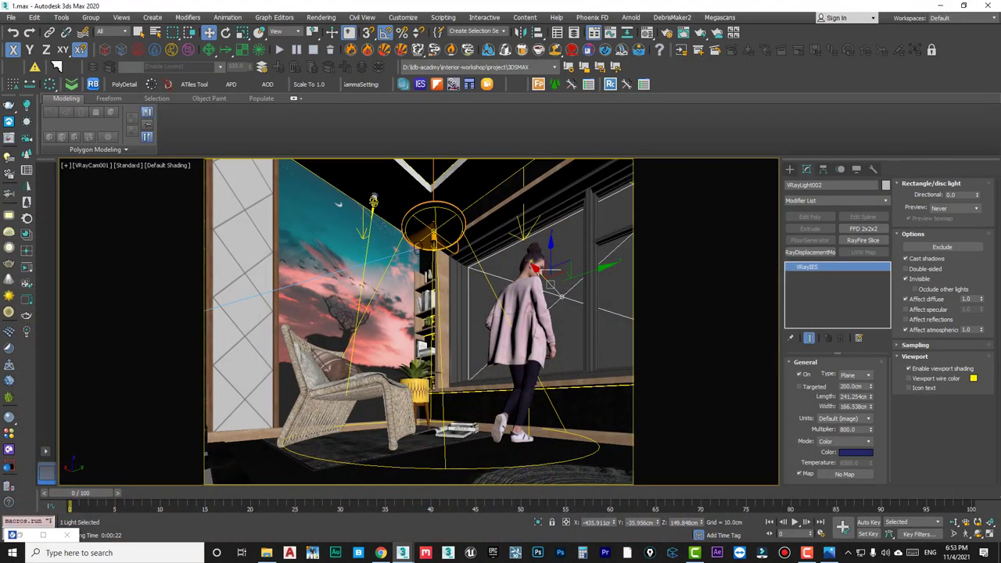
drag(374, 199, 351, 192)
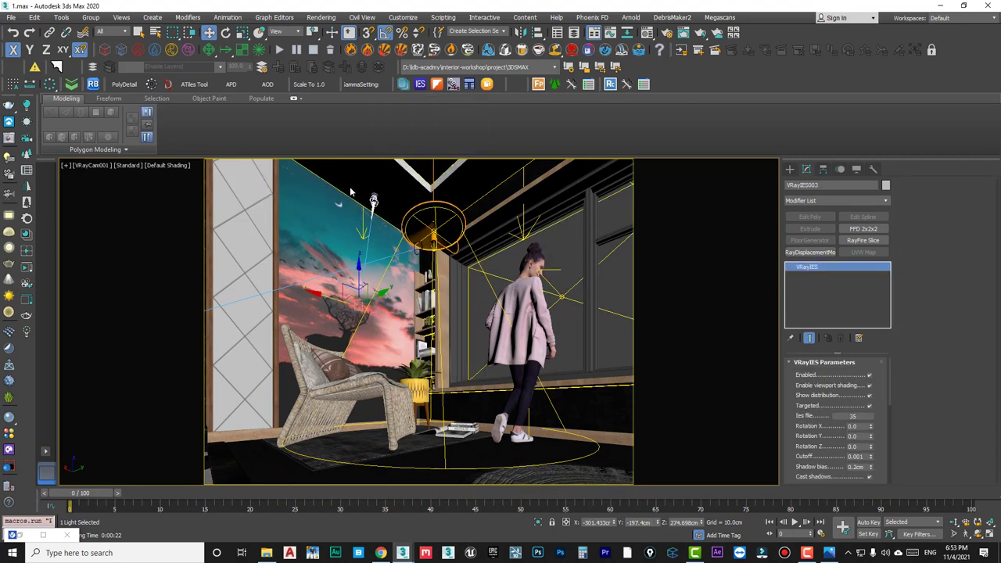
click(346, 386)
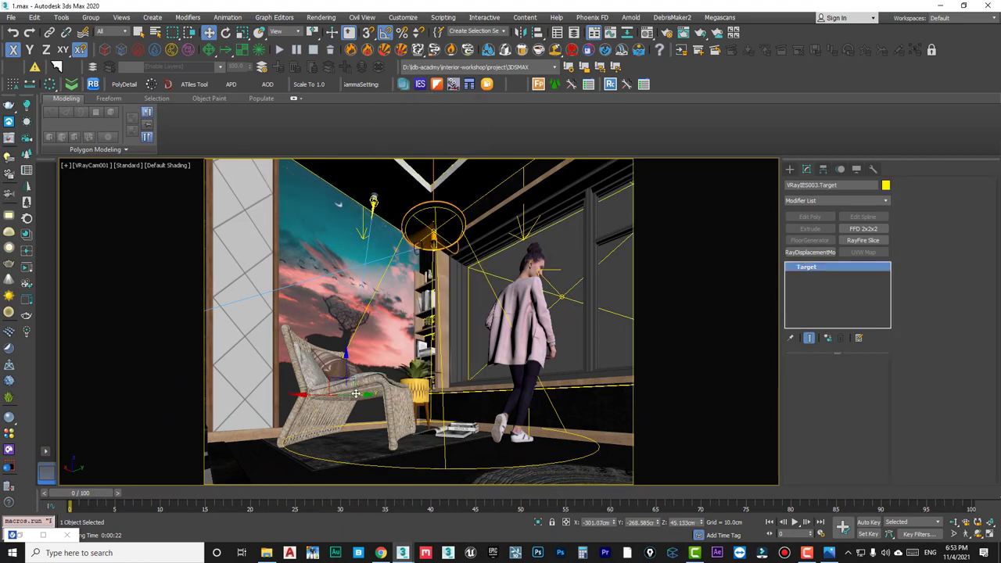
drag(356, 395, 363, 394)
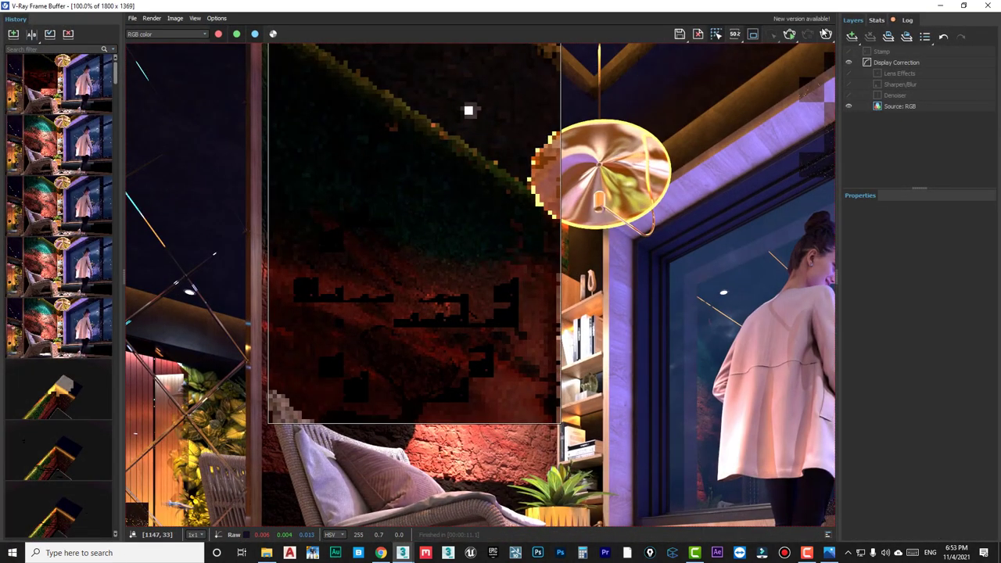
Re-render the wall region, move the VRayIES003 light up and right, and render the wall again.
click(826, 35)
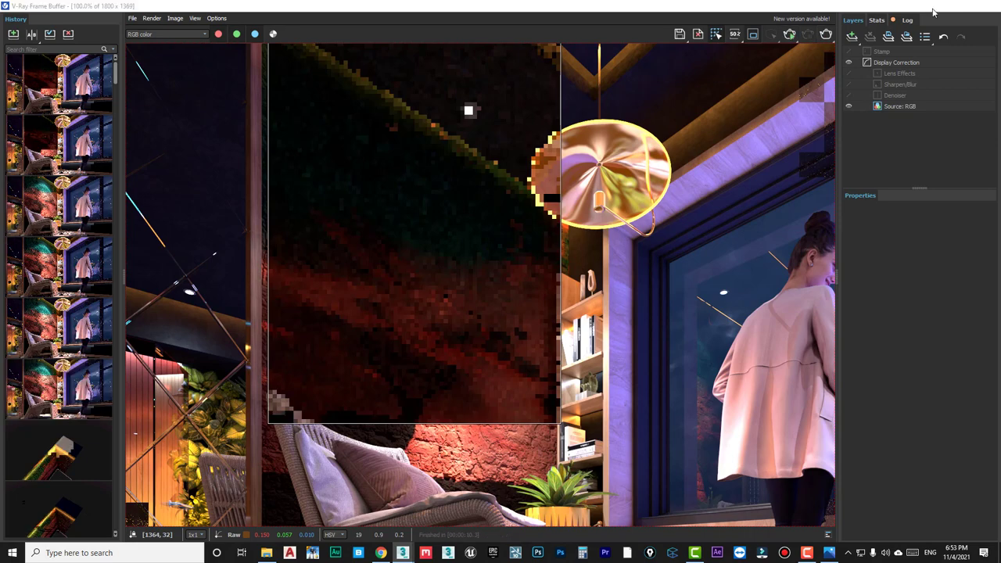
click(939, 6)
click(376, 205)
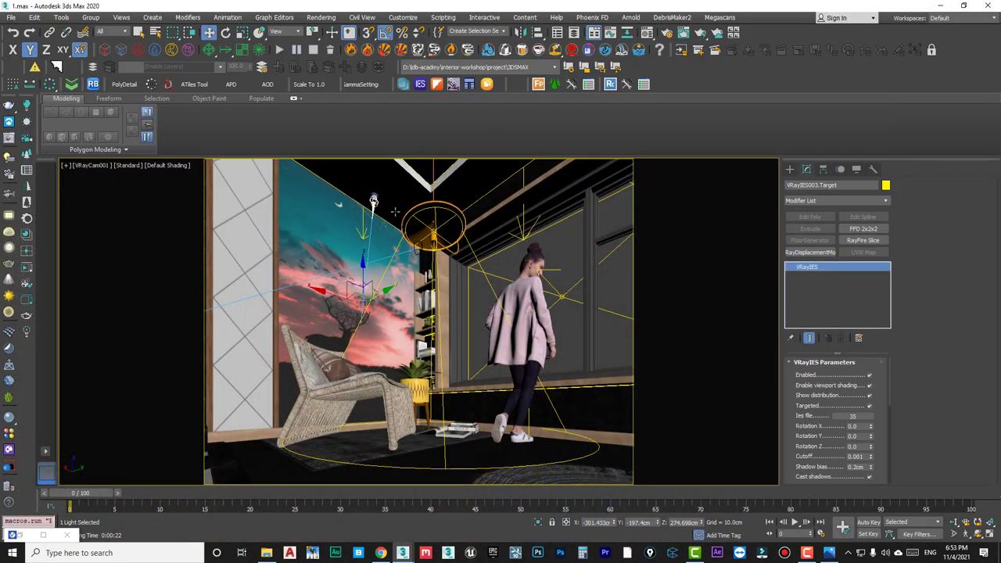
drag(381, 293, 221, 418)
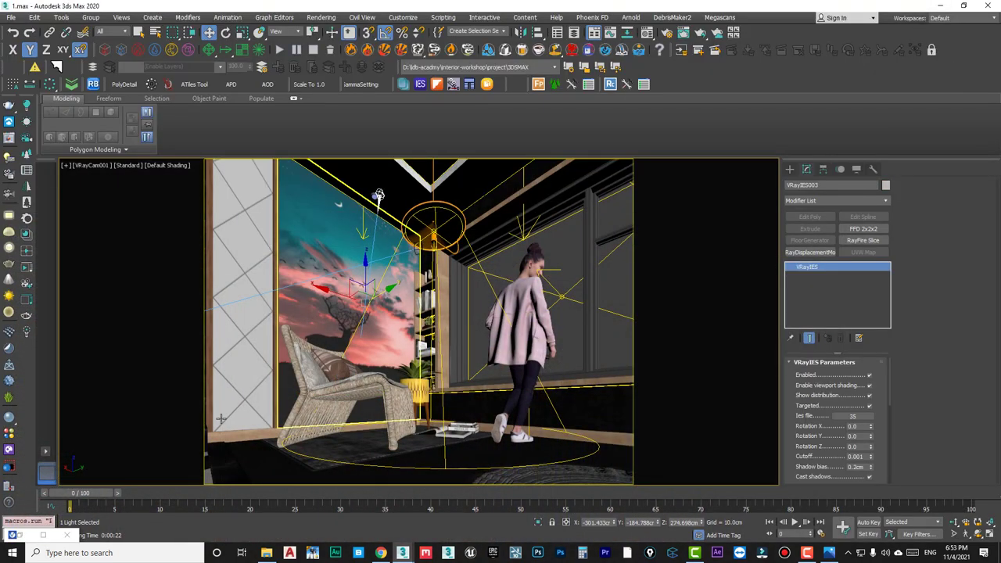
key(shift+q)
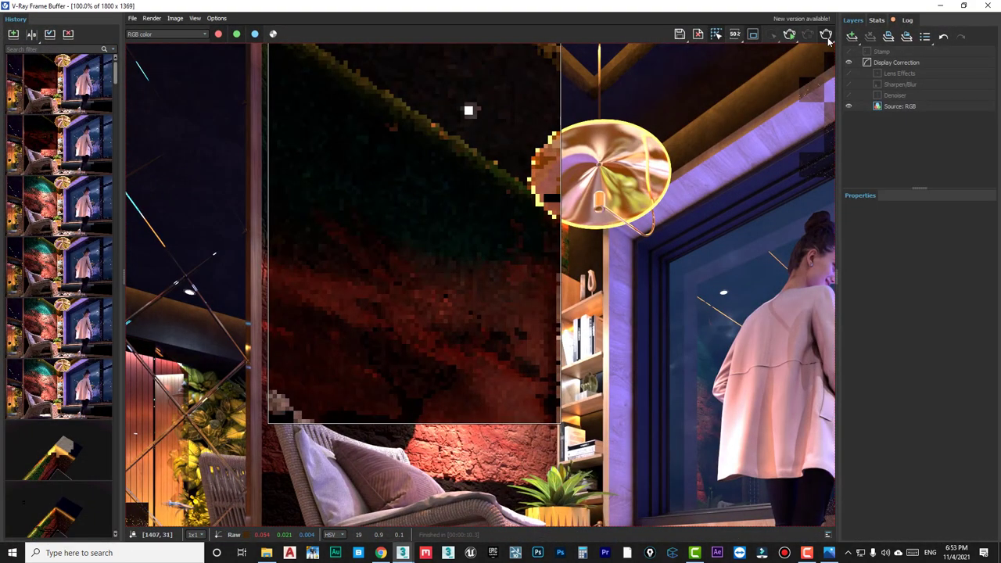
click(827, 36)
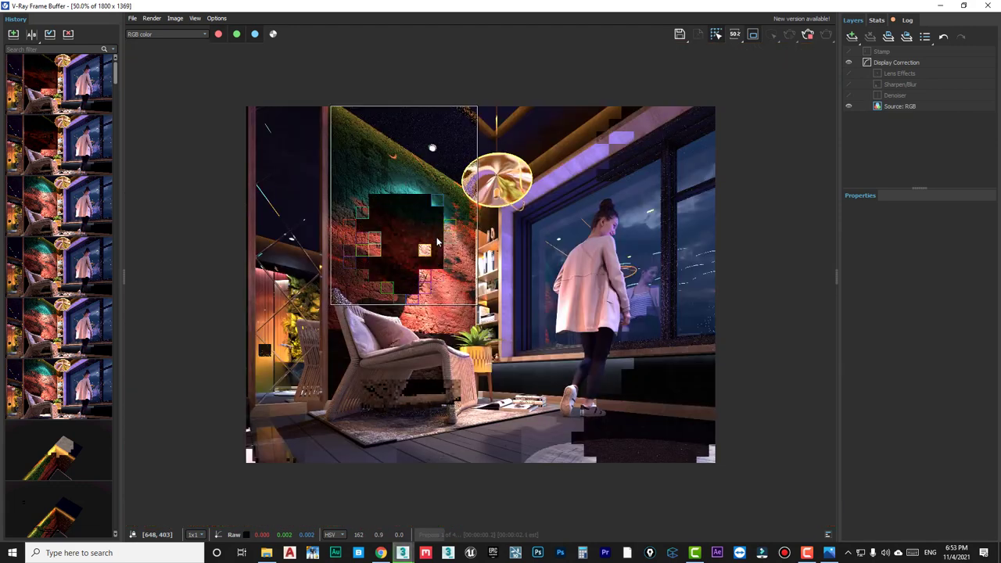
Replace the region with one over the chair base, render it, and hide the frame buffer.
scroll(433, 264, down, 2)
click(753, 36)
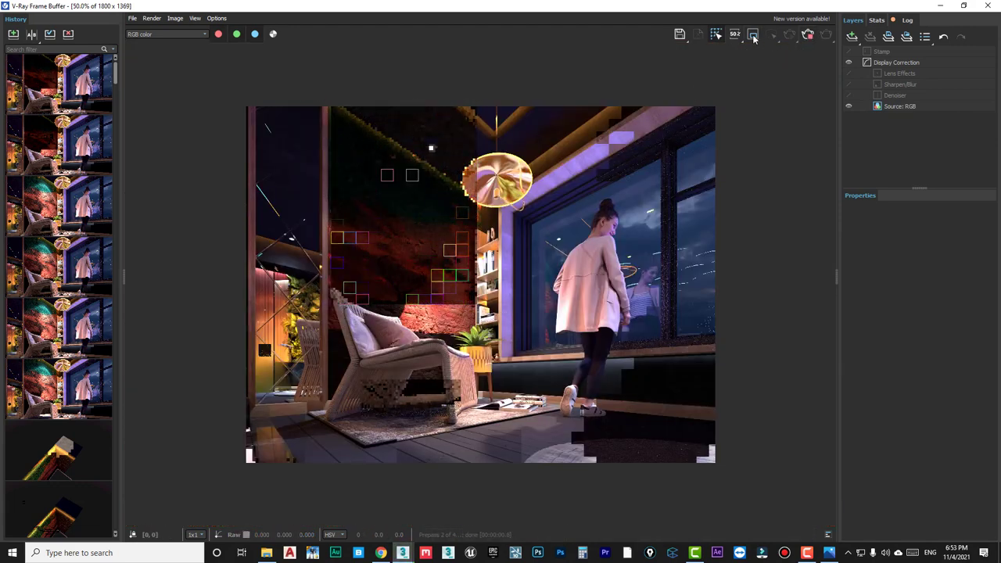
scroll(400, 407, up, 2)
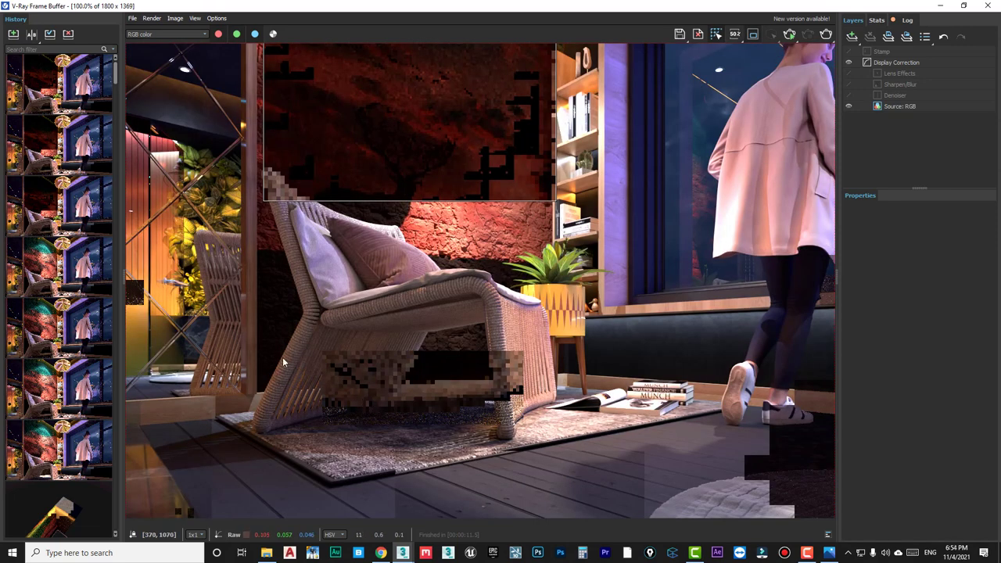
drag(283, 357, 526, 412)
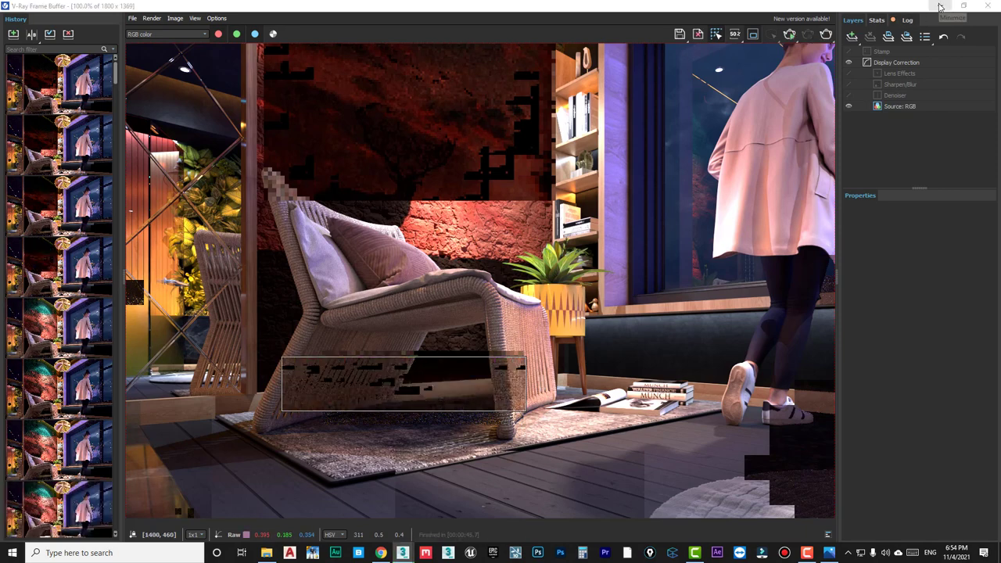
click(940, 6)
Load Material #19 from the scene into the Material Editor's active slot.
click(647, 32)
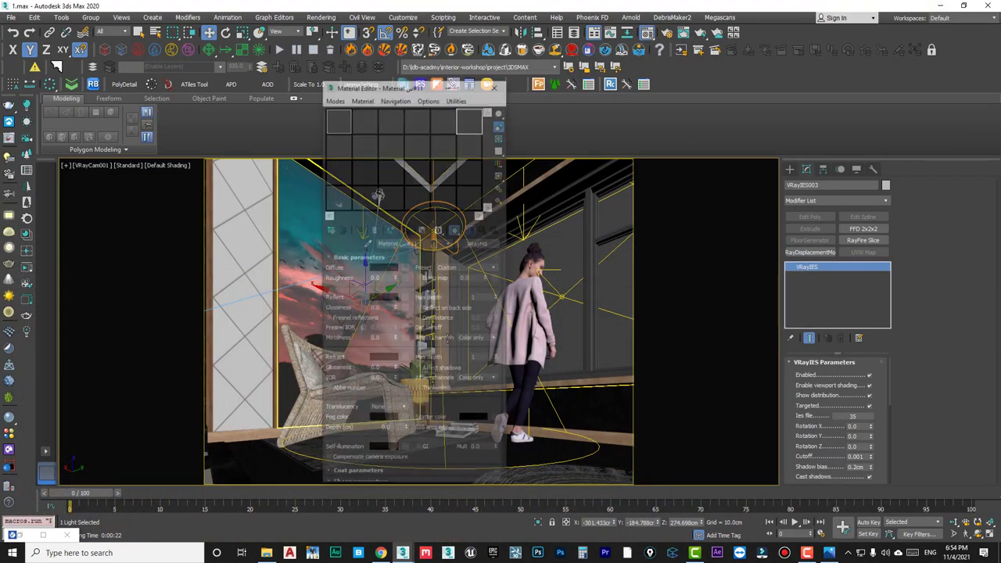
mouse_move(453, 68)
mouse_down()
mouse_move(536, 82)
mouse_move(694, 81)
mouse_up()
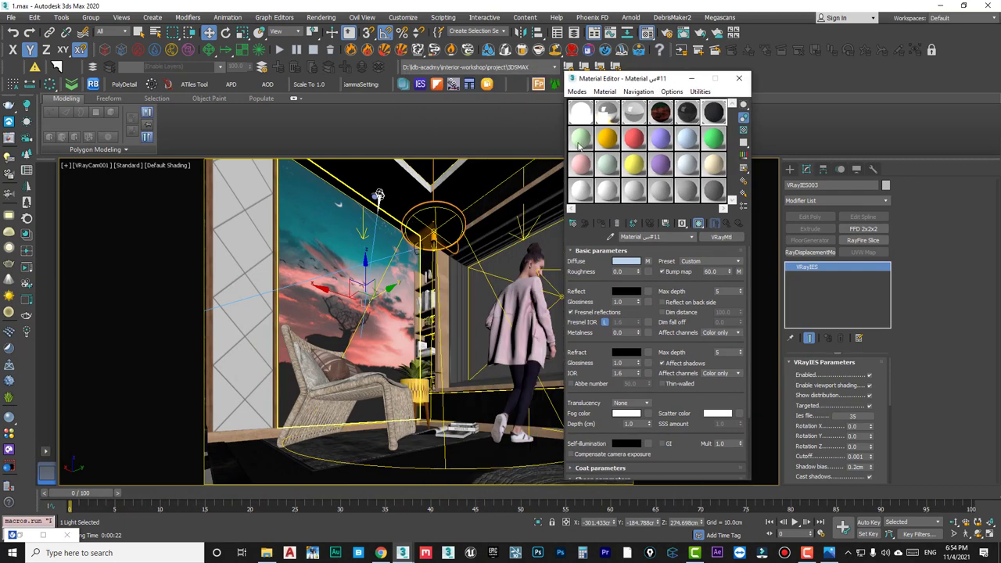
click(580, 139)
click(274, 435)
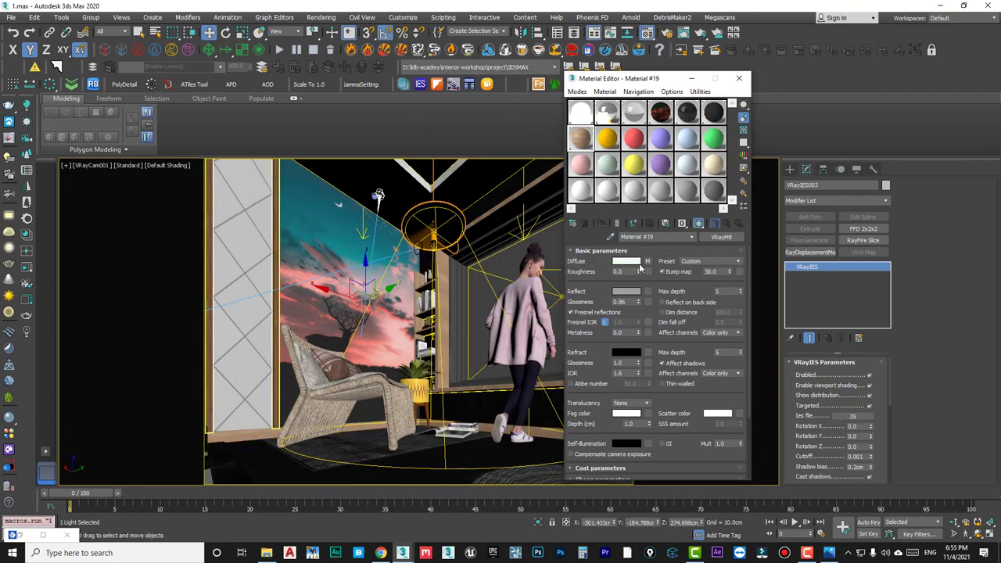
Brighten Material #19's reflection colour and raise its glossiness from 0.86 to 0.93.
click(626, 292)
drag(305, 104, 307, 114)
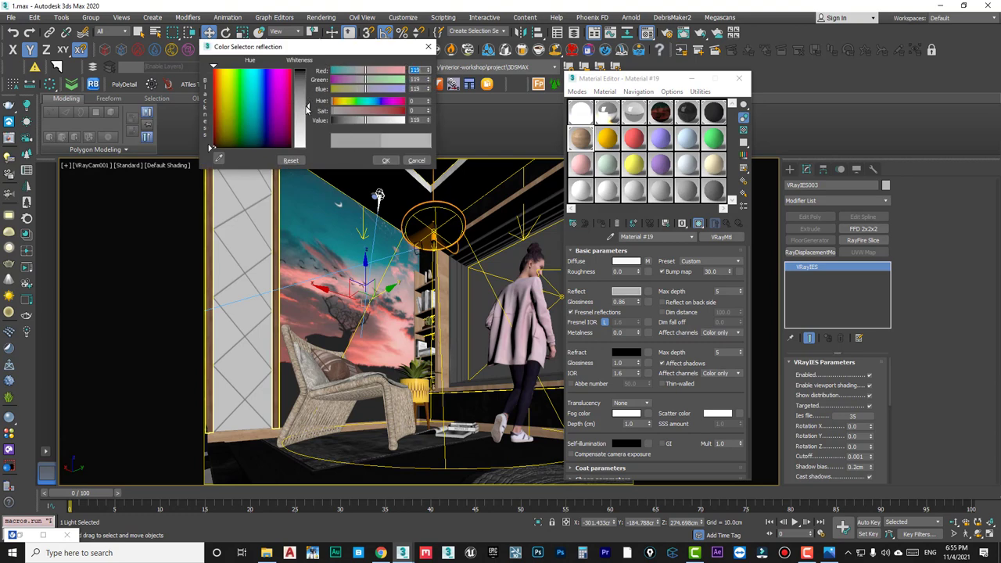
click(385, 160)
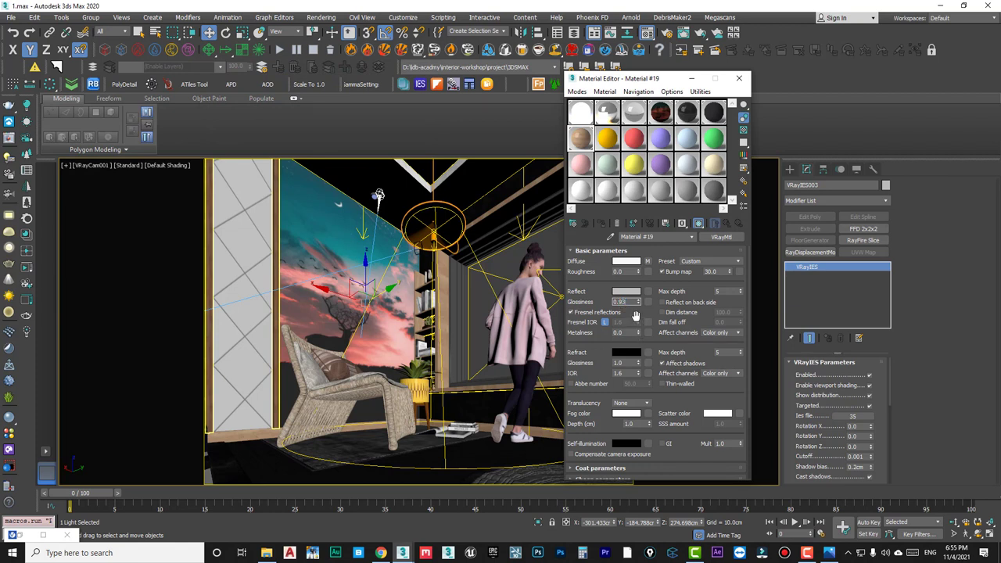
click(738, 78)
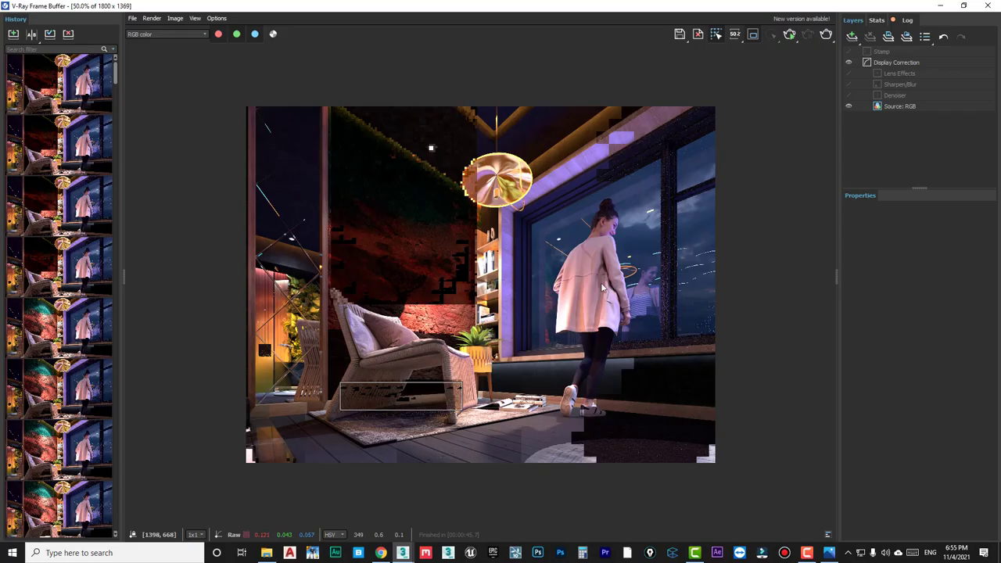
click(940, 6)
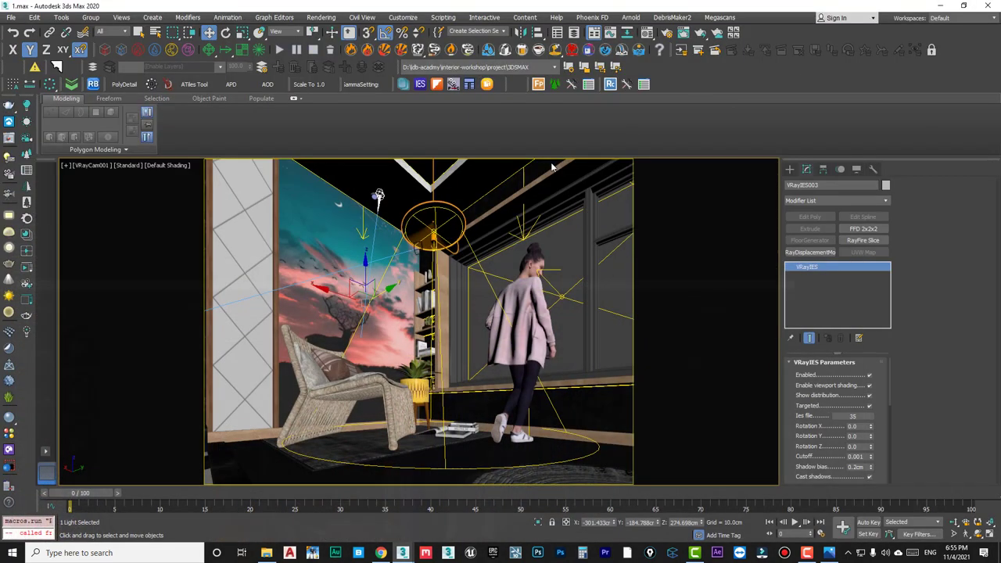
click(315, 298)
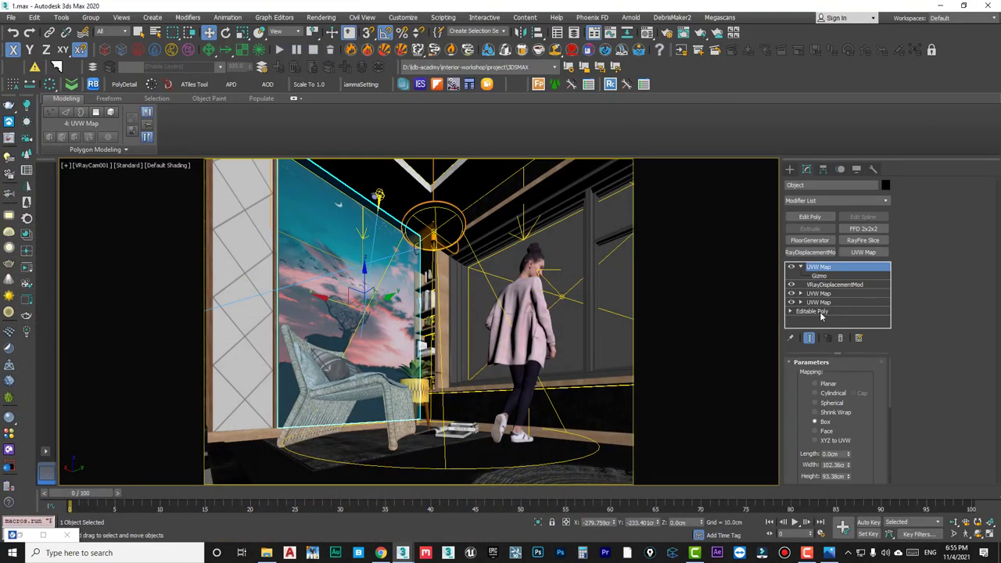
click(817, 312)
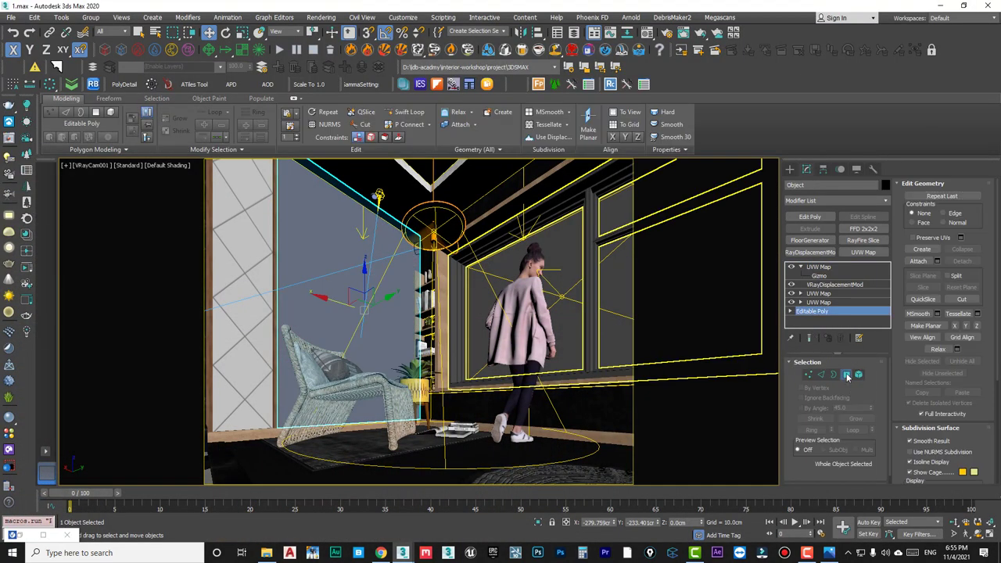
click(848, 376)
click(356, 286)
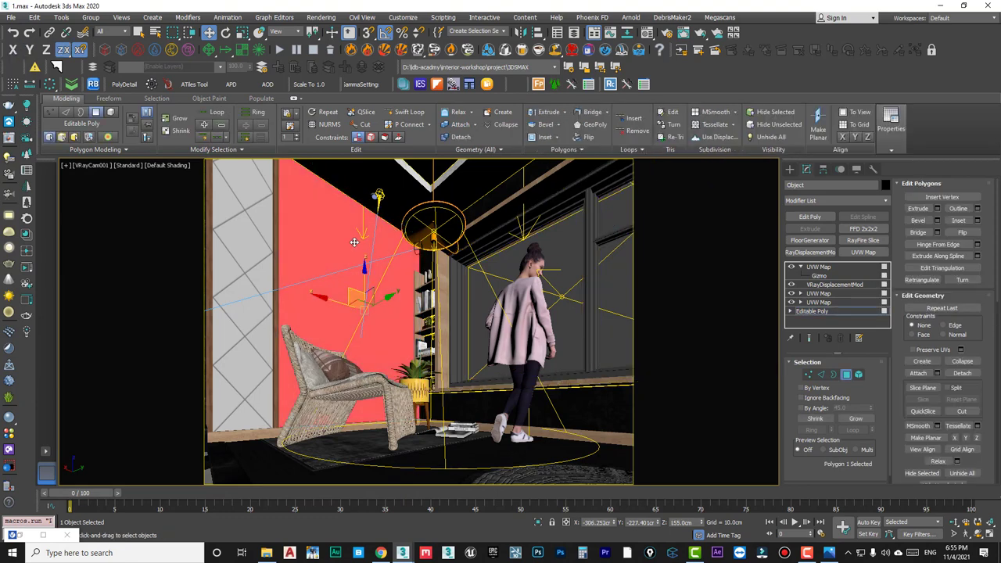
click(539, 523)
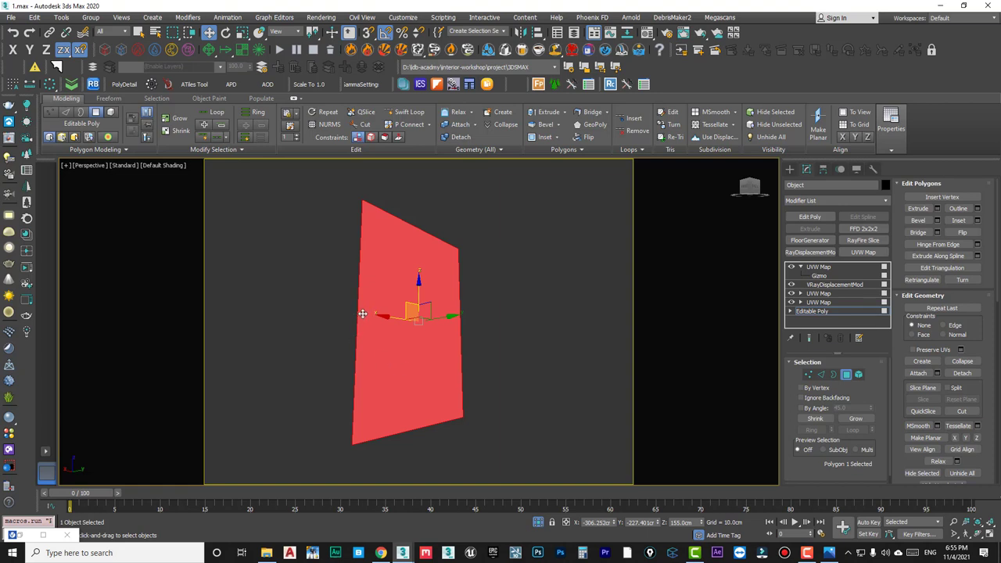
alt+middle_drag(363, 314, 454, 345)
mouse_move(550, 344)
alt+middle_down()
mouse_move(474, 287)
mouse_move(375, 287)
alt+middle_up()
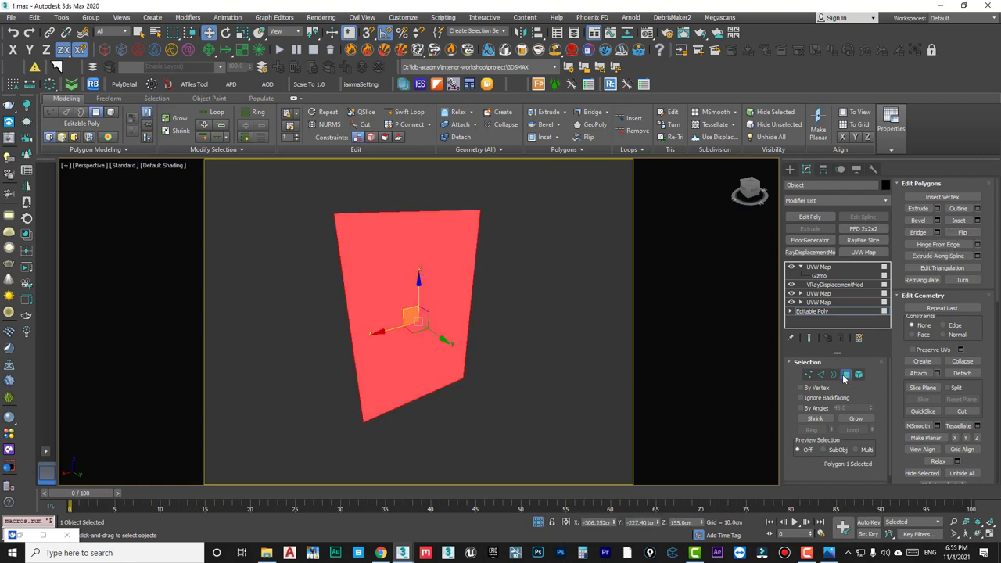
key(4)
click(479, 354)
key(c)
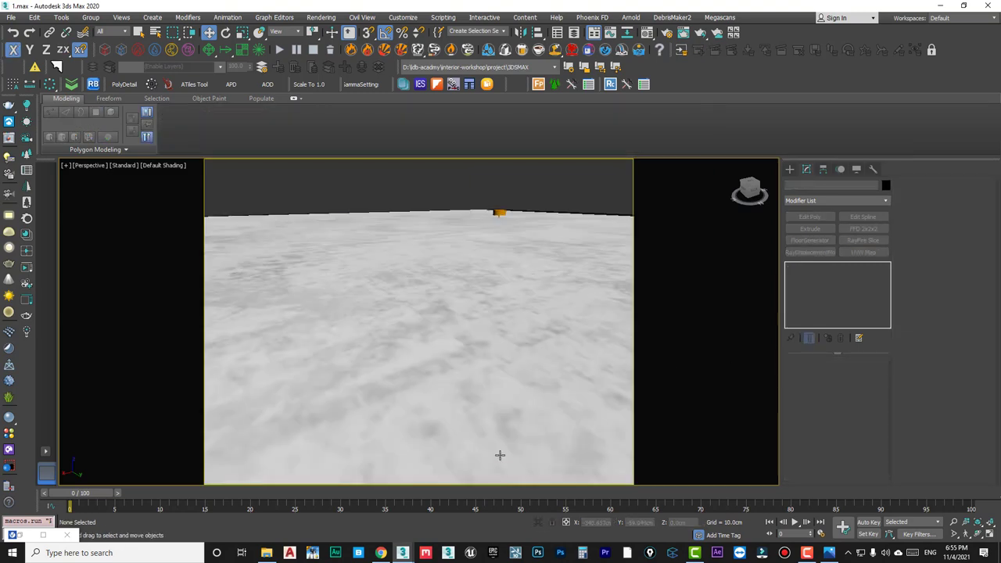
double_click(470, 203)
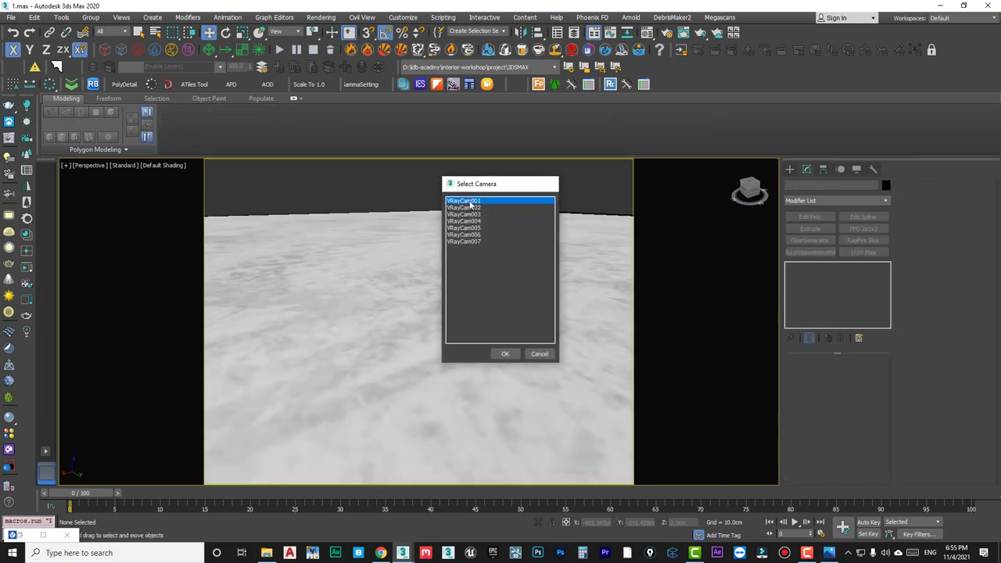
key(shift+q)
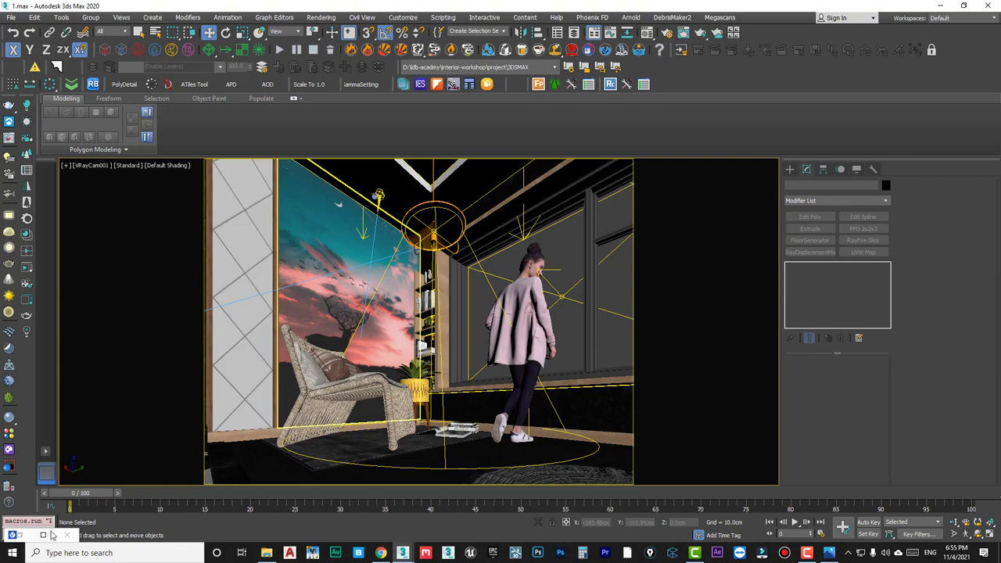
scroll(493, 266, up, 2)
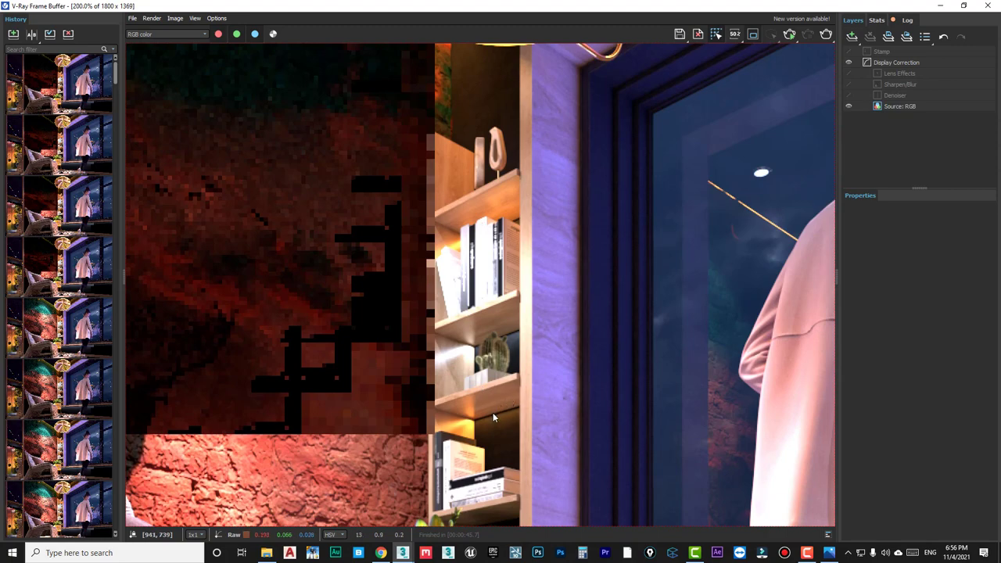
scroll(493, 418, down, 1)
scroll(493, 438, up, 1)
scroll(491, 391, down, 1)
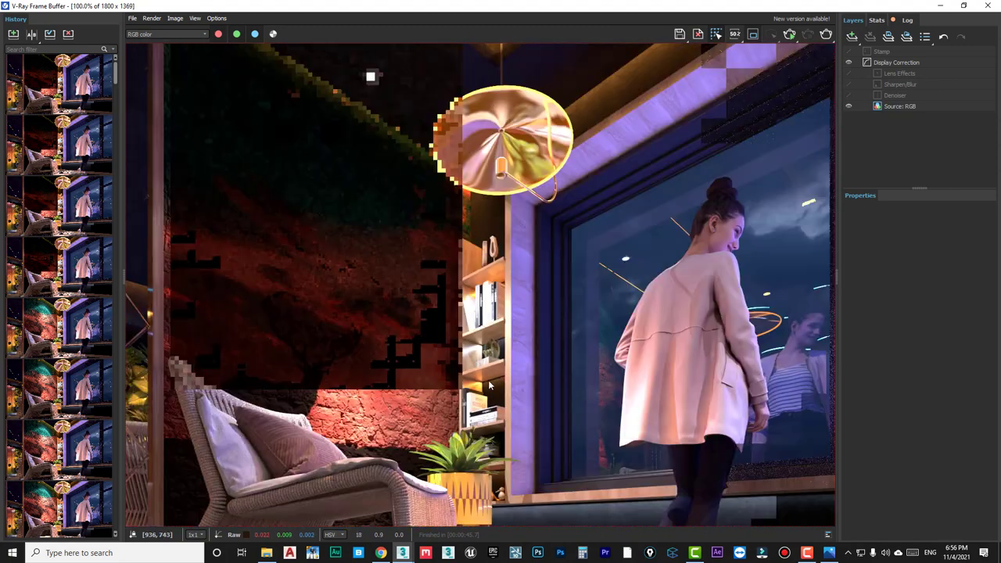
scroll(490, 385, down, 1)
scroll(536, 382, up, 2)
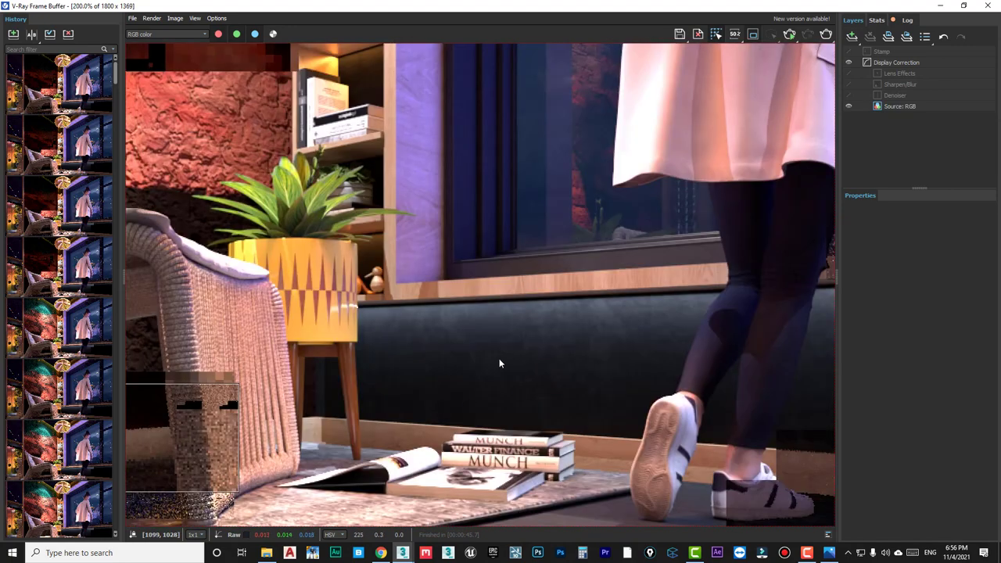
click(940, 6)
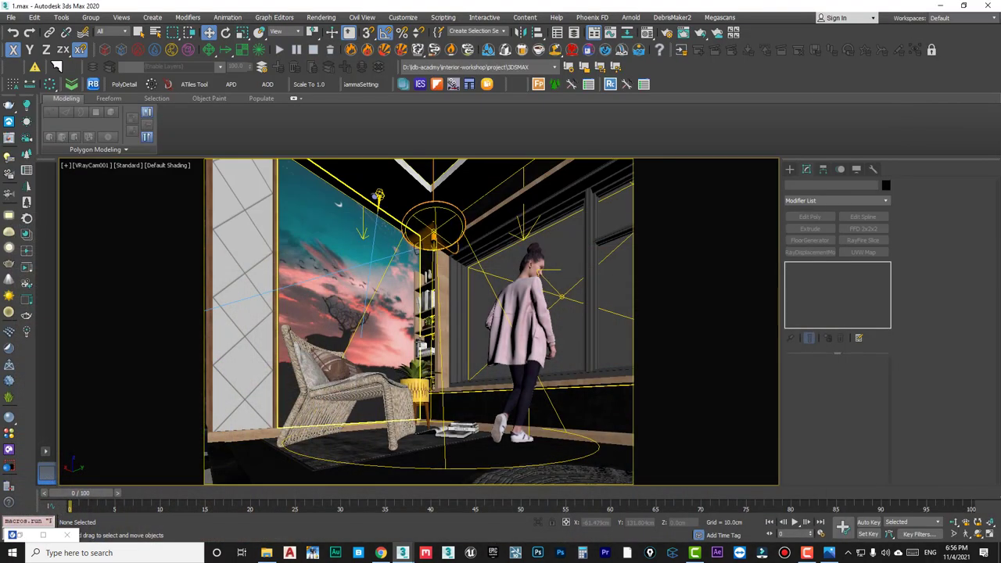
Load the floor platform's Material #1 into the Material Editor with a large preview.
click(647, 32)
click(607, 139)
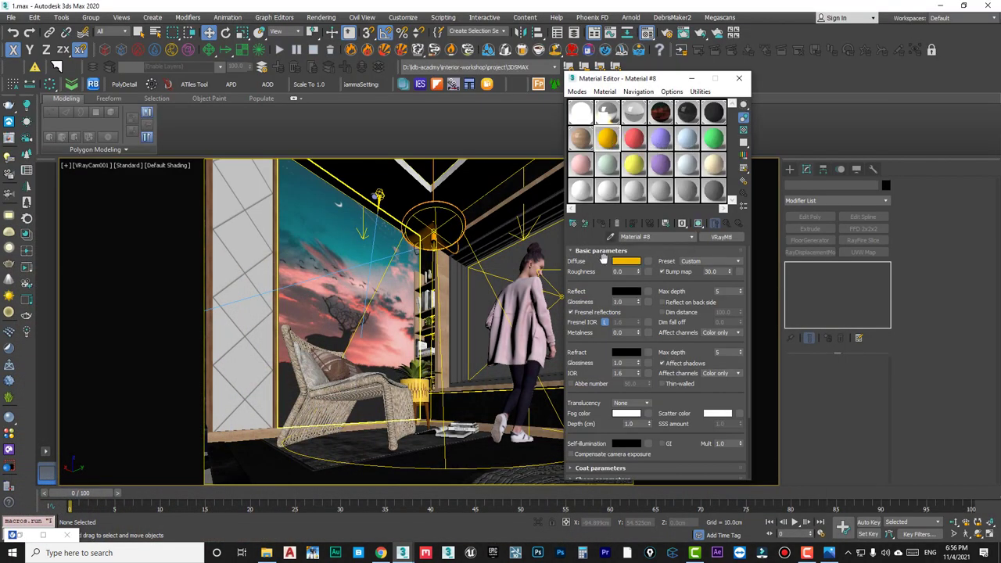
click(612, 237)
click(485, 403)
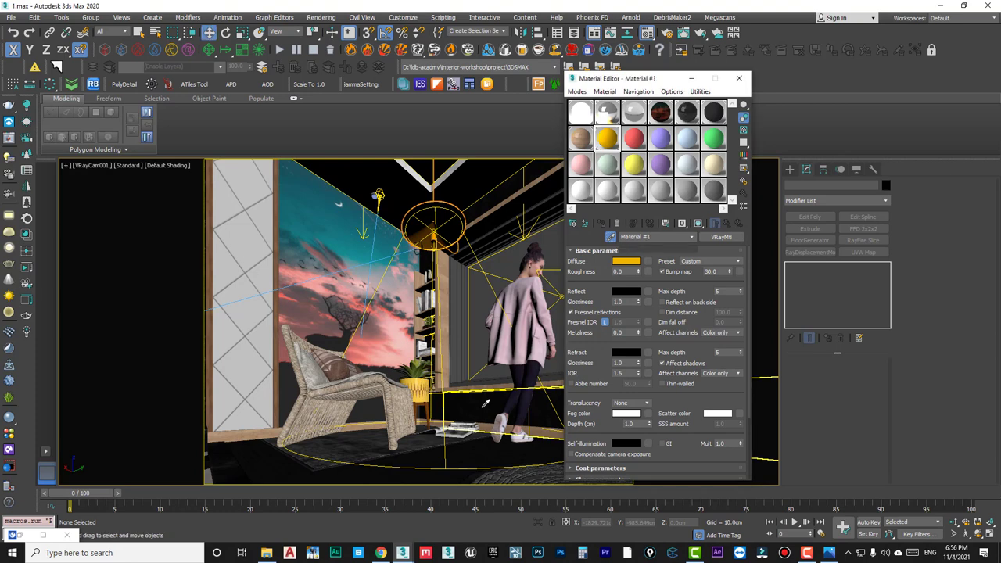
key(shift+q)
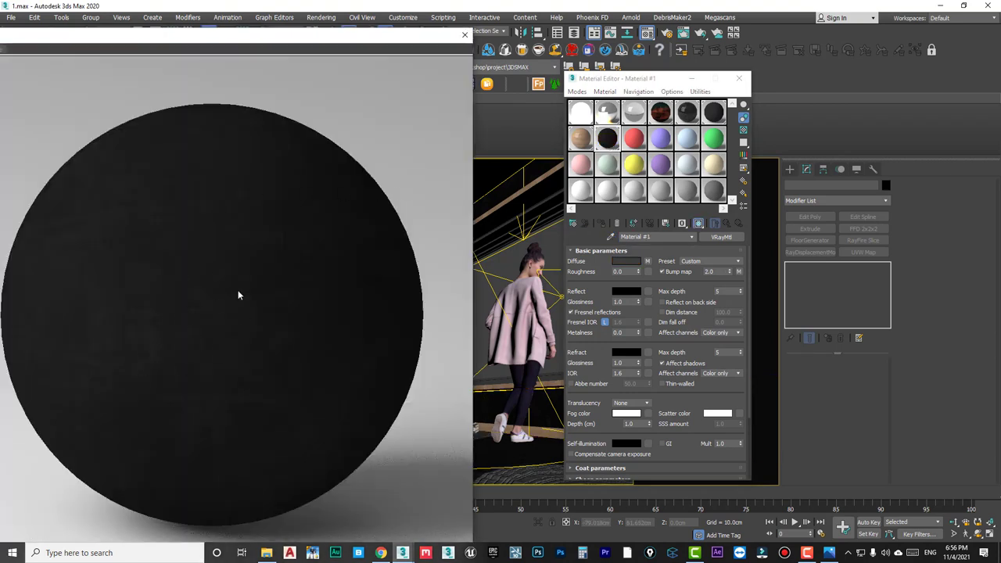
Set the diffuse Composite map's Layer 2 to opacity 100 with Overlay blending.
click(636, 265)
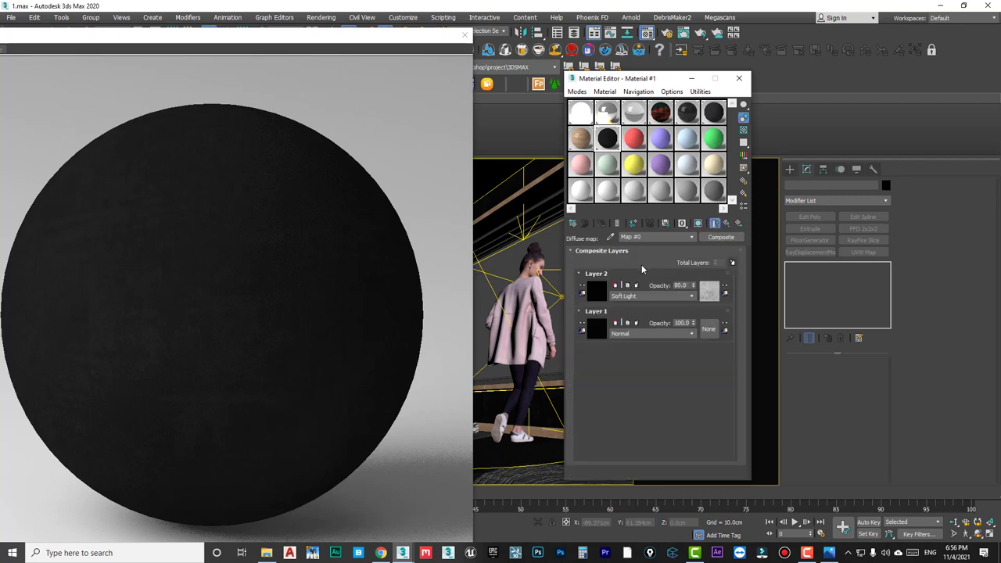
double_click(681, 285)
text(100)
click(638, 297)
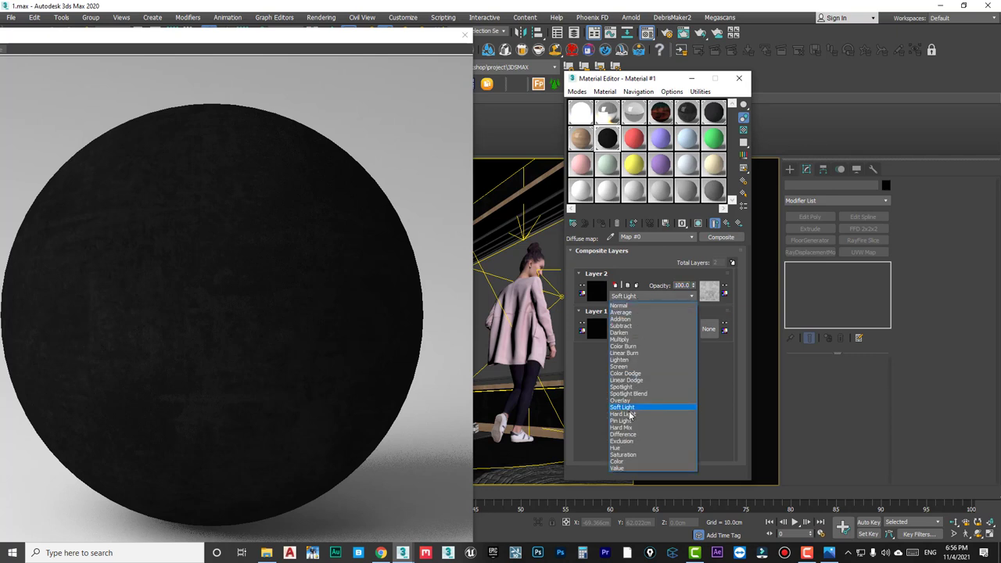
click(623, 401)
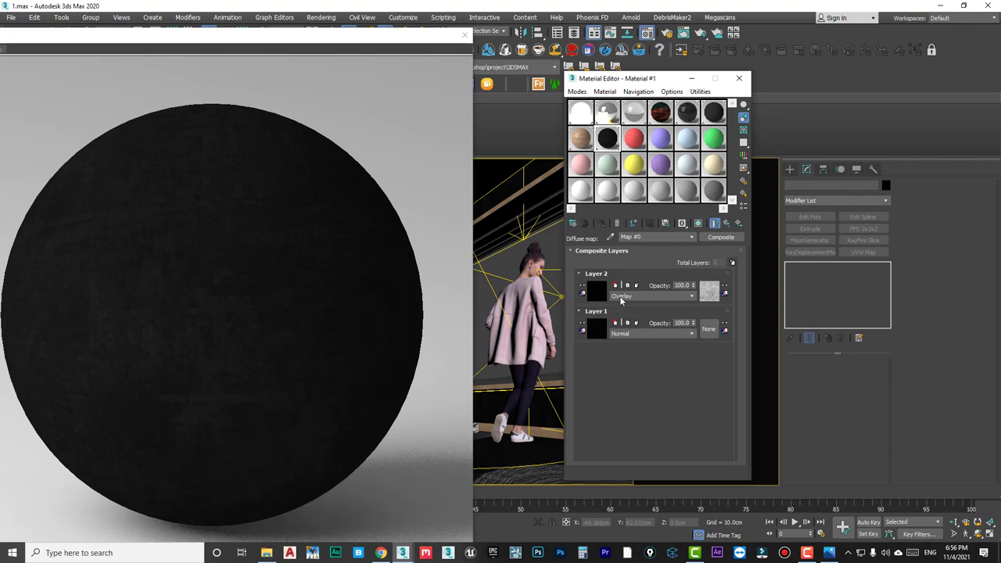
click(622, 297)
click(628, 402)
Lighten Layer 1's VRayColor to 0.02 red, green and blue.
click(598, 291)
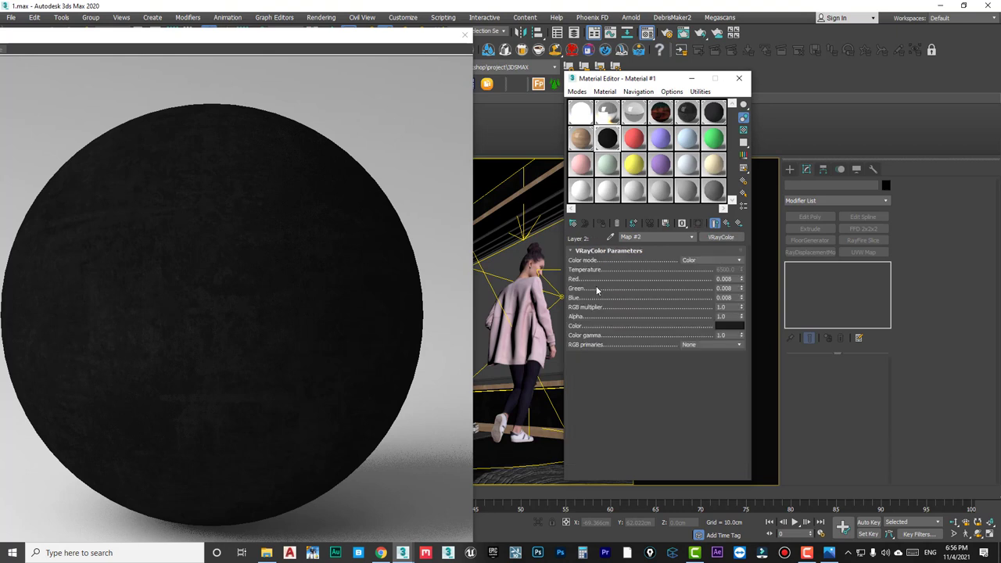
click(733, 327)
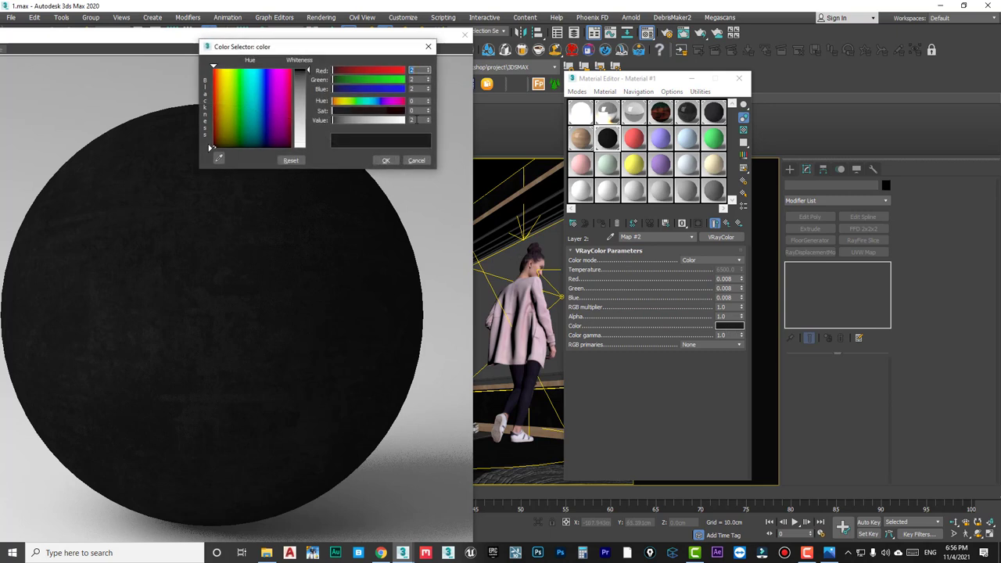
click(387, 160)
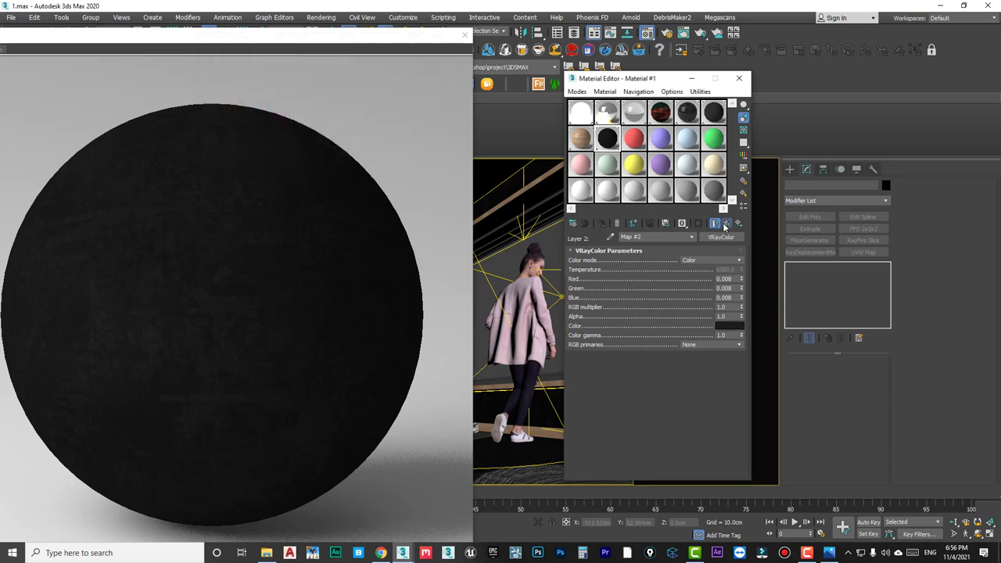
key(Up)
click(592, 330)
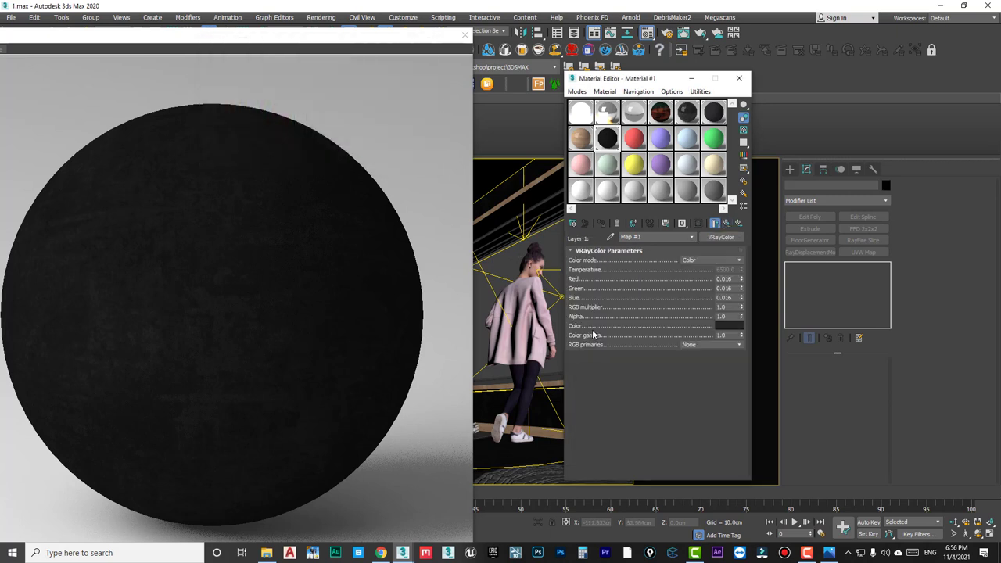
click(729, 327)
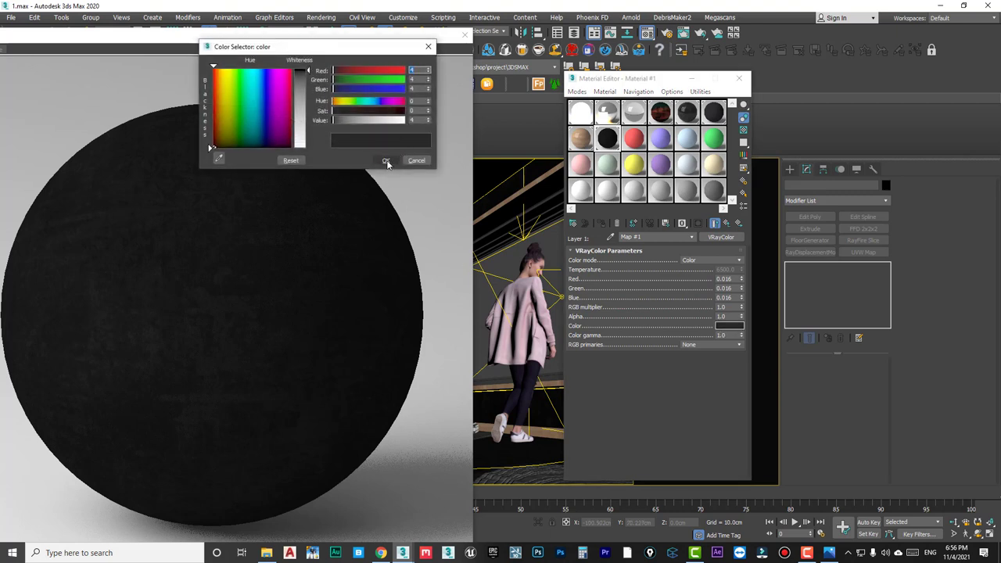
click(428, 119)
click(386, 161)
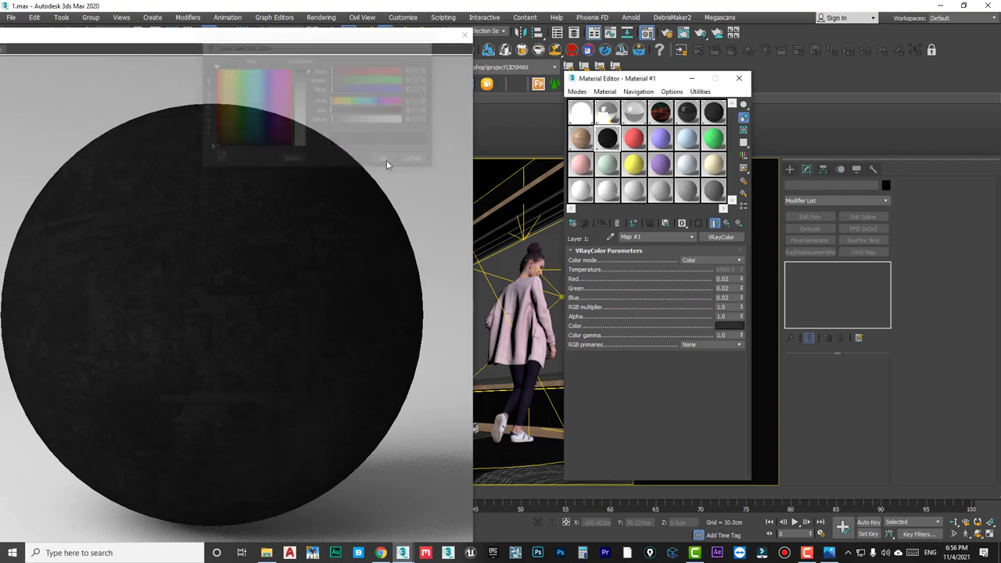
click(465, 34)
Region-render the dark panel under the window in the V-Ray Frame Buffer.
click(738, 80)
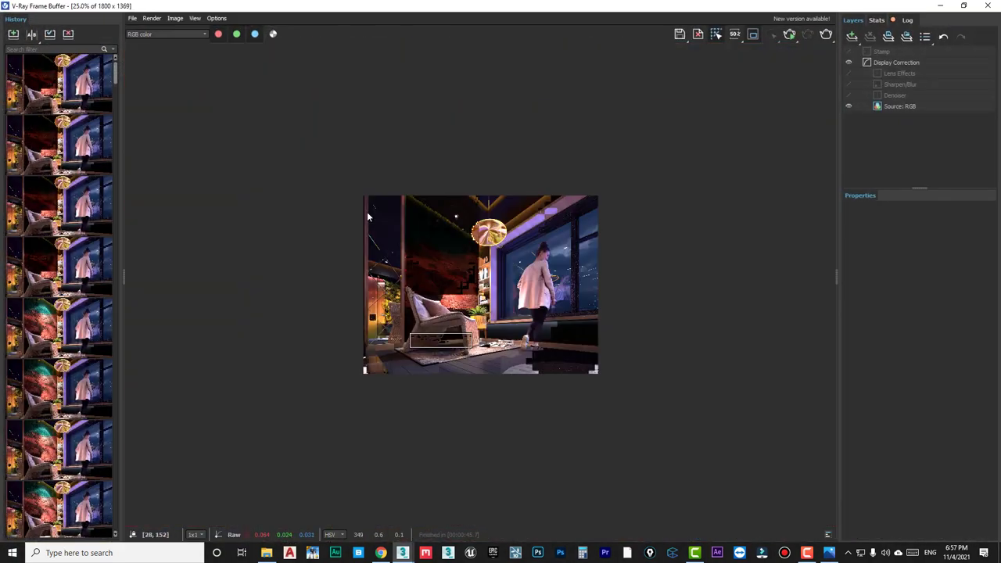
scroll(435, 183, up, 1)
scroll(435, 183, up, 1)
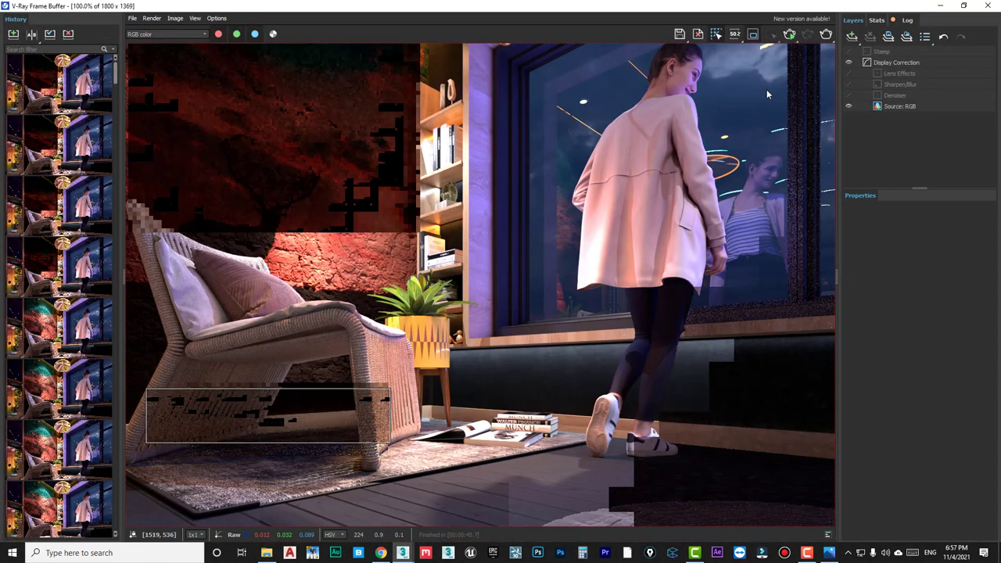
drag(467, 342, 583, 422)
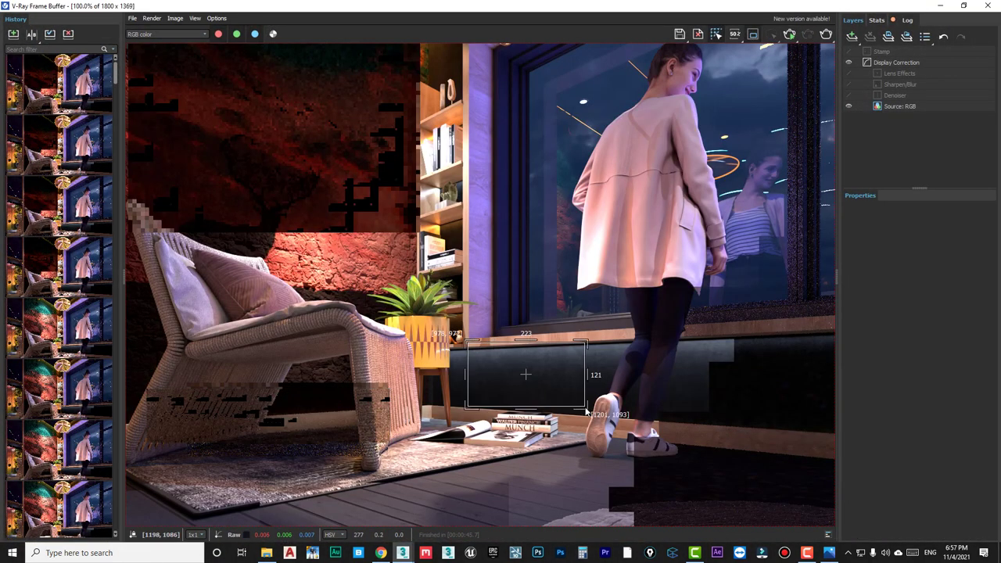
scroll(582, 422, up, 2)
scroll(556, 379, down, 1)
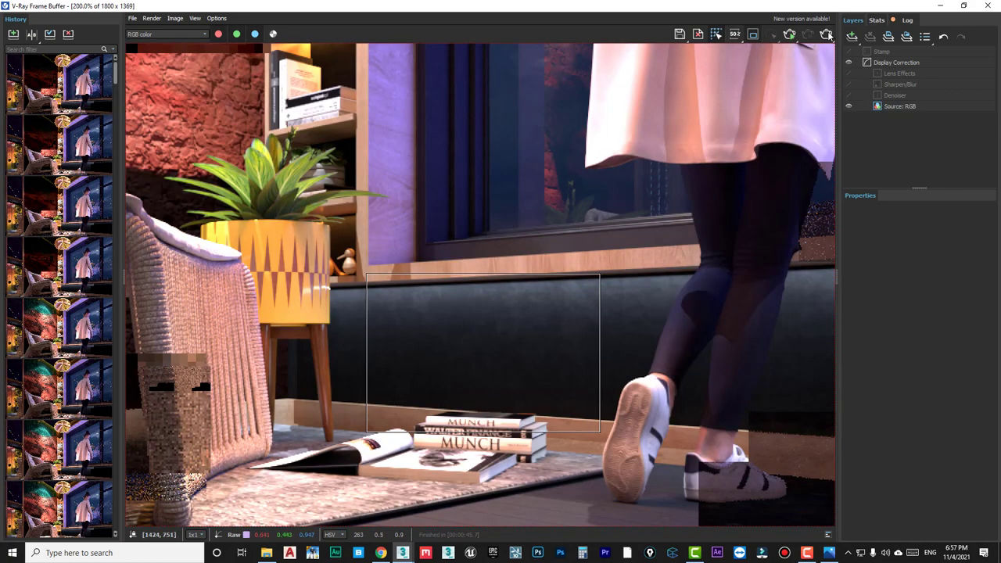
click(826, 34)
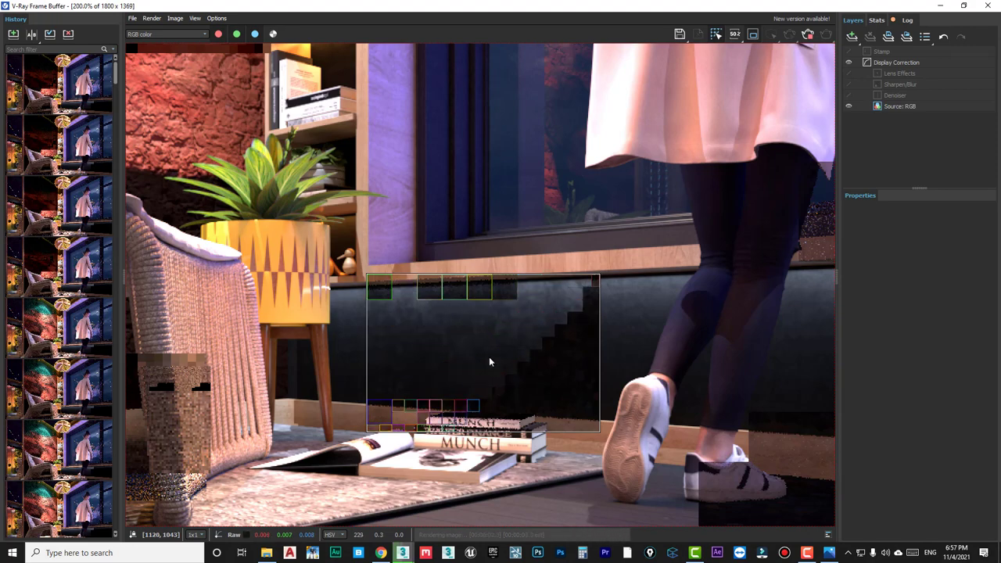
Region-render the wall above the chair, stopping the render early with Esc.
scroll(483, 358, down, 1)
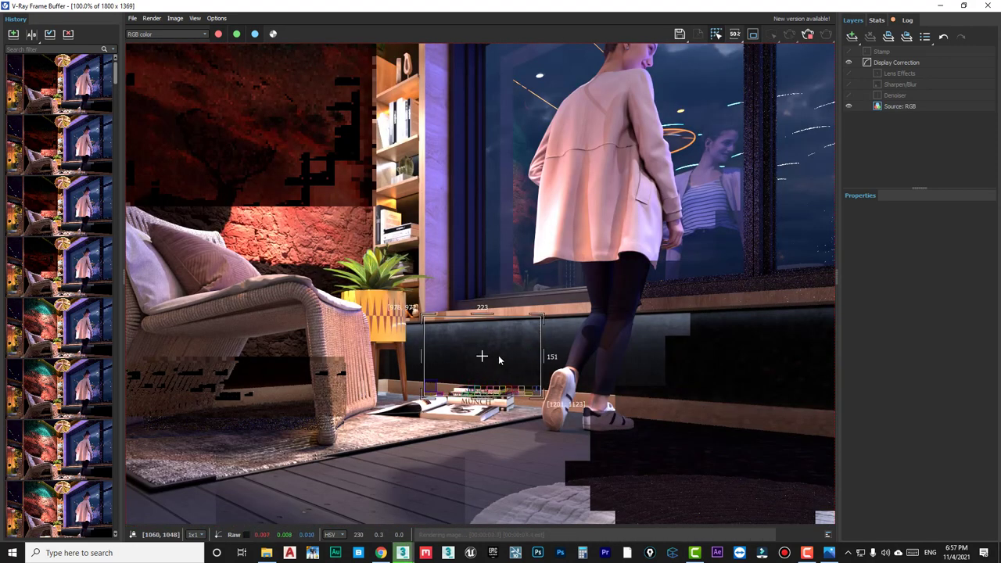
scroll(503, 349, up, 1)
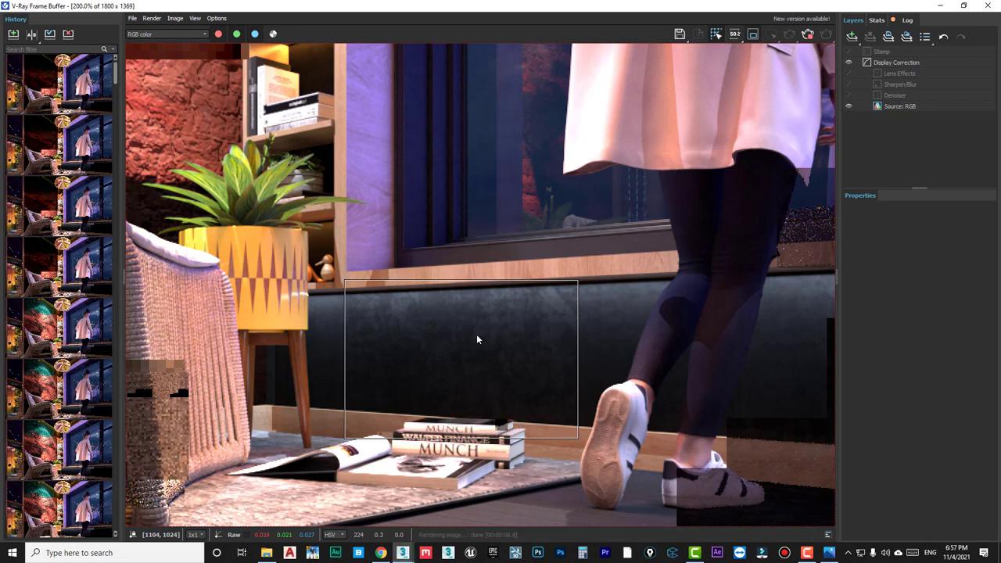
scroll(476, 339, down, 1)
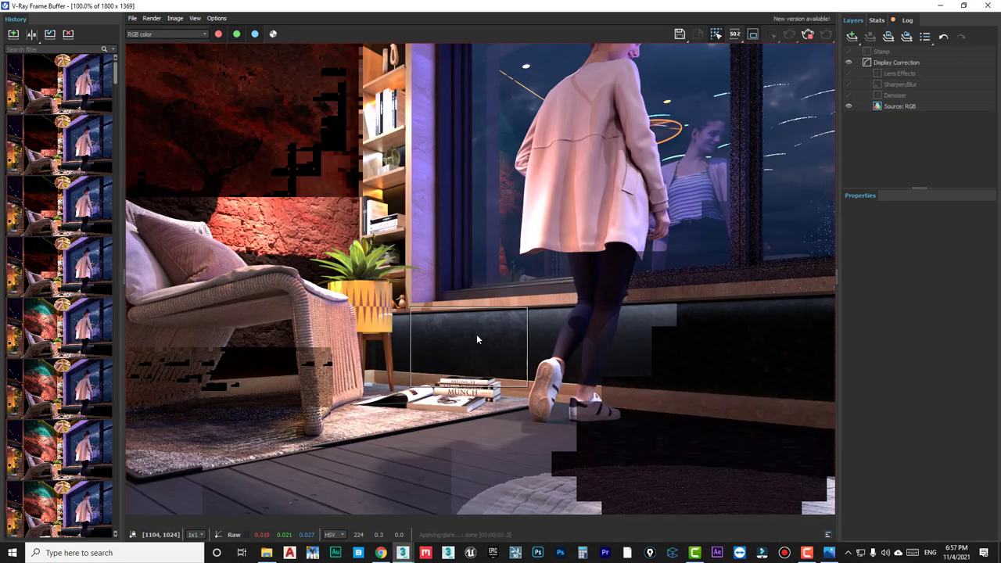
scroll(476, 340, down, 1)
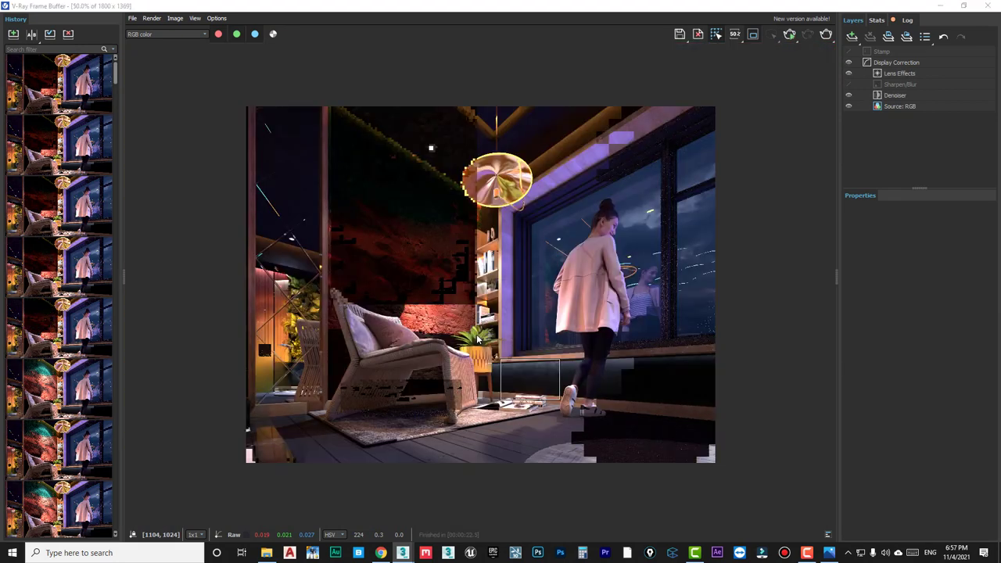
click(753, 35)
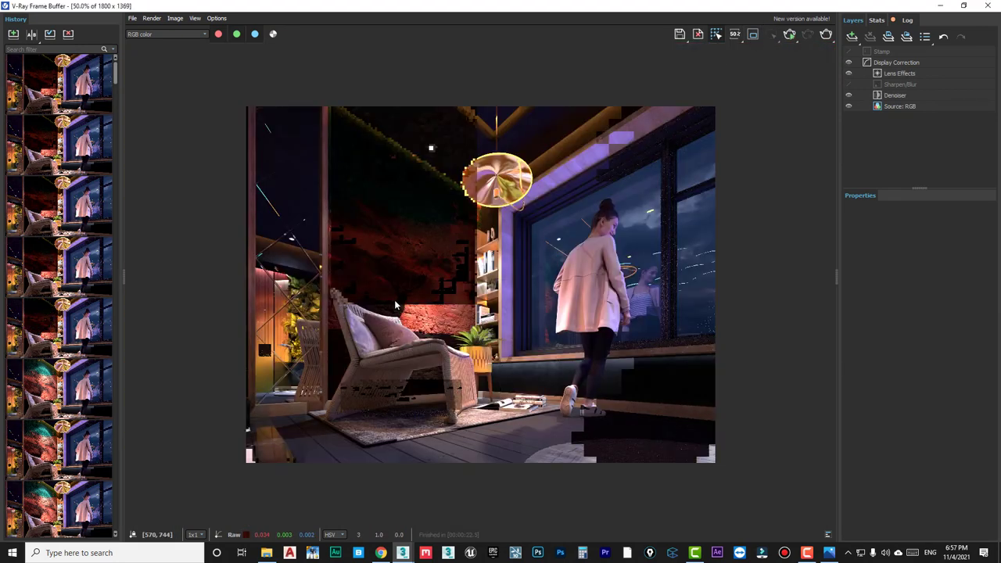
scroll(394, 300, down, 1)
scroll(395, 300, up, 1)
drag(327, 123, 474, 302)
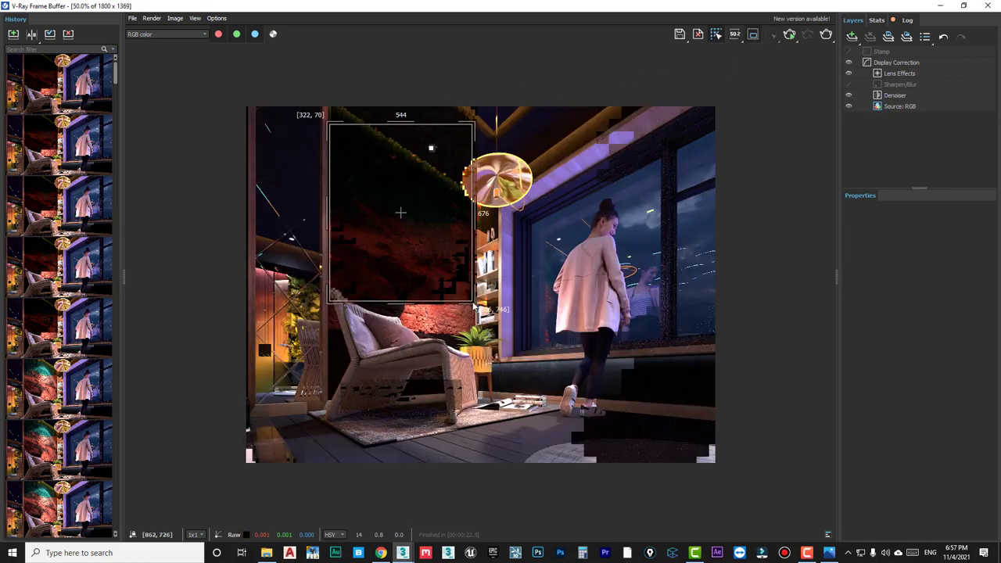
click(823, 37)
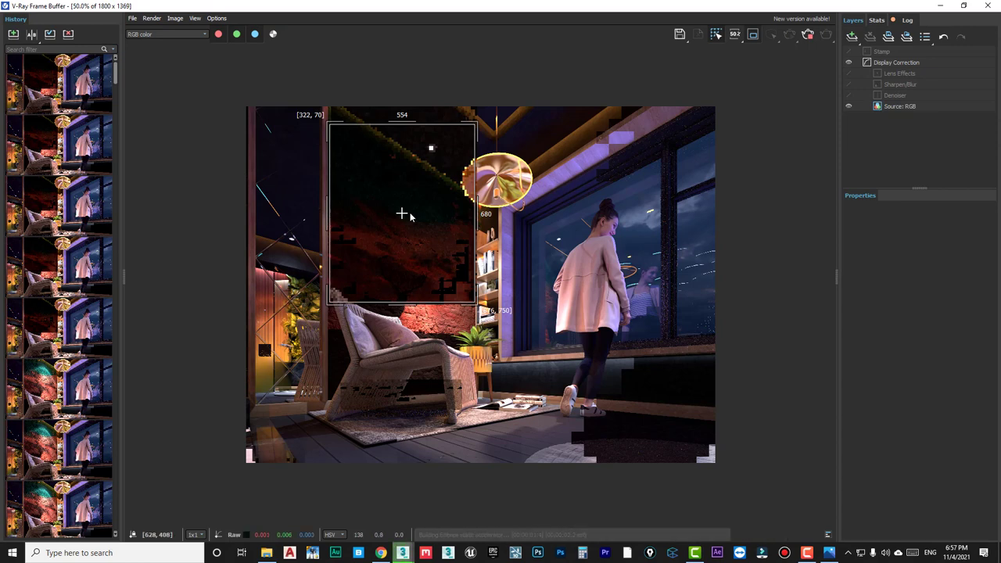
scroll(408, 219, up, 1)
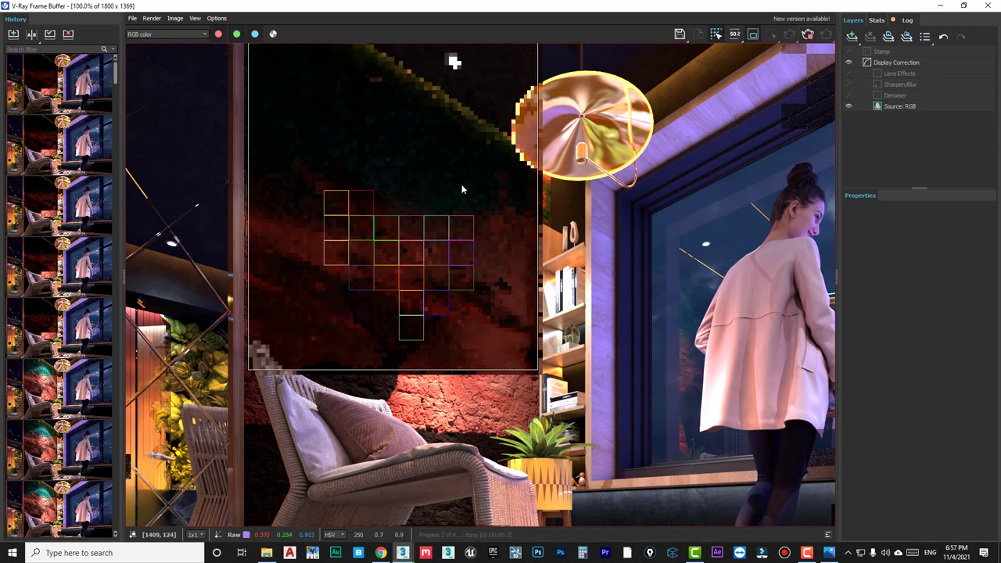
key(Escape)
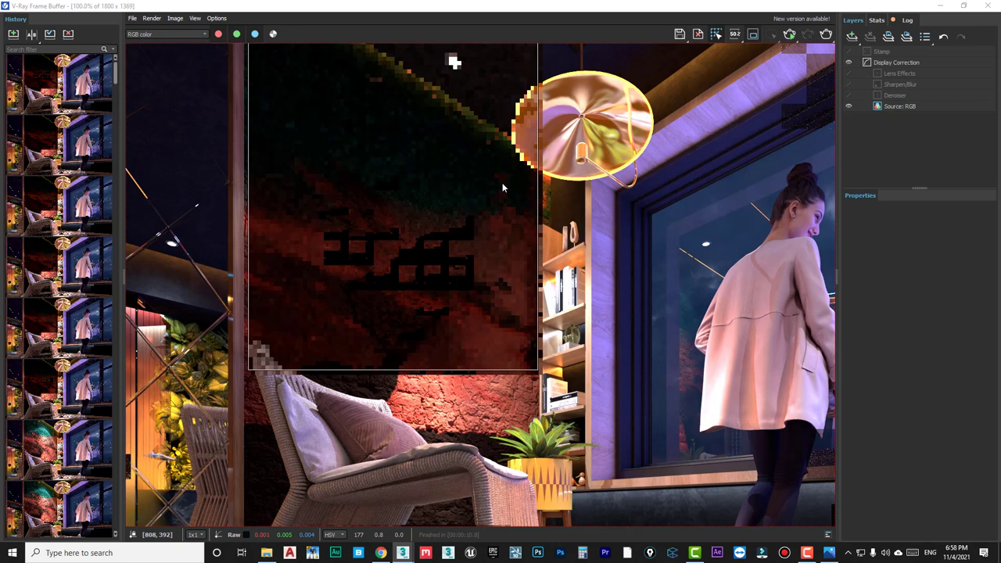
scroll(503, 187, down, 1)
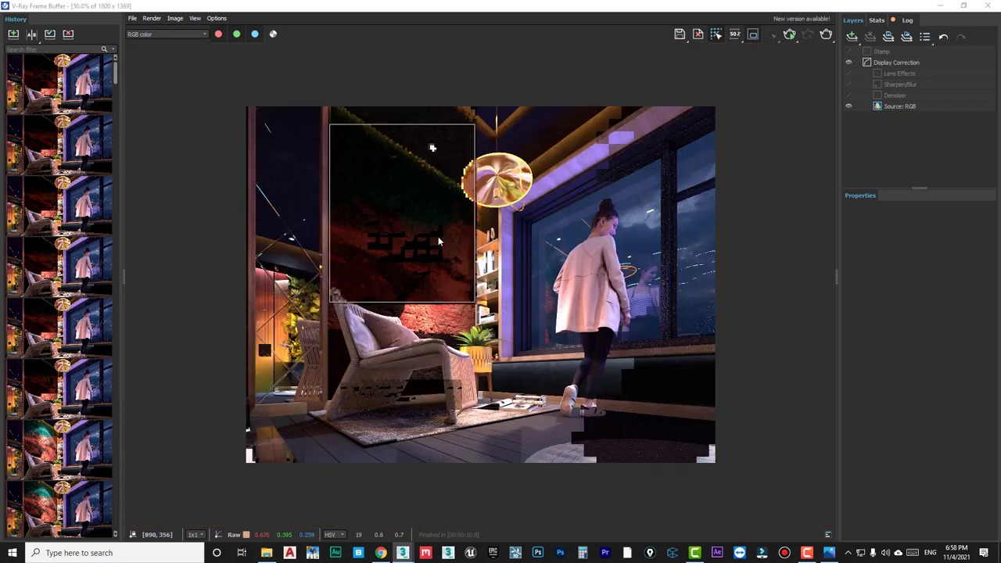
Turn off region rendering and lower the Lens Effects intensity from 2.423 to 0.619.
click(754, 35)
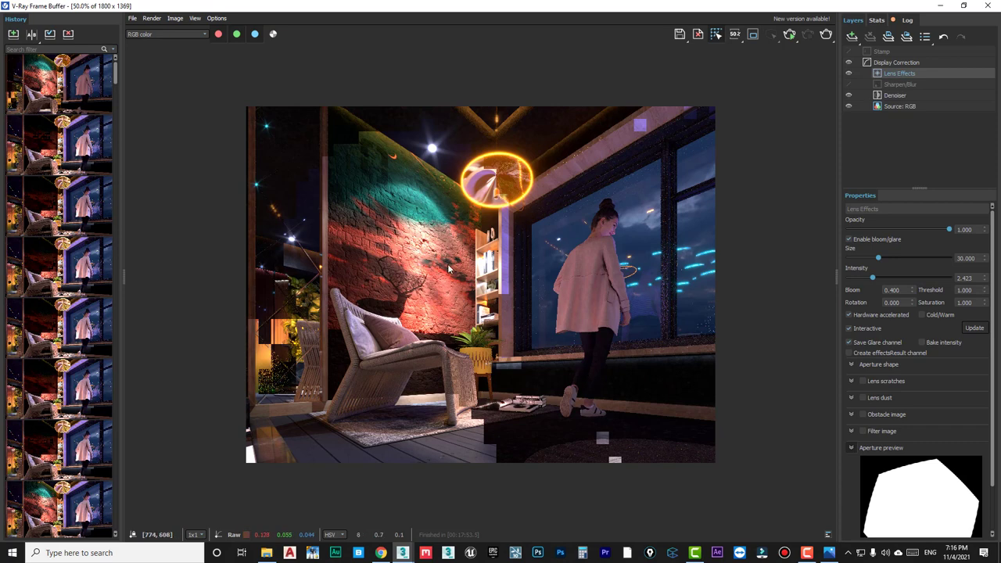
scroll(449, 266, up, 1)
scroll(448, 267, down, 1)
scroll(422, 367, up, 1)
scroll(414, 455, down, 1)
scroll(453, 454, up, 1)
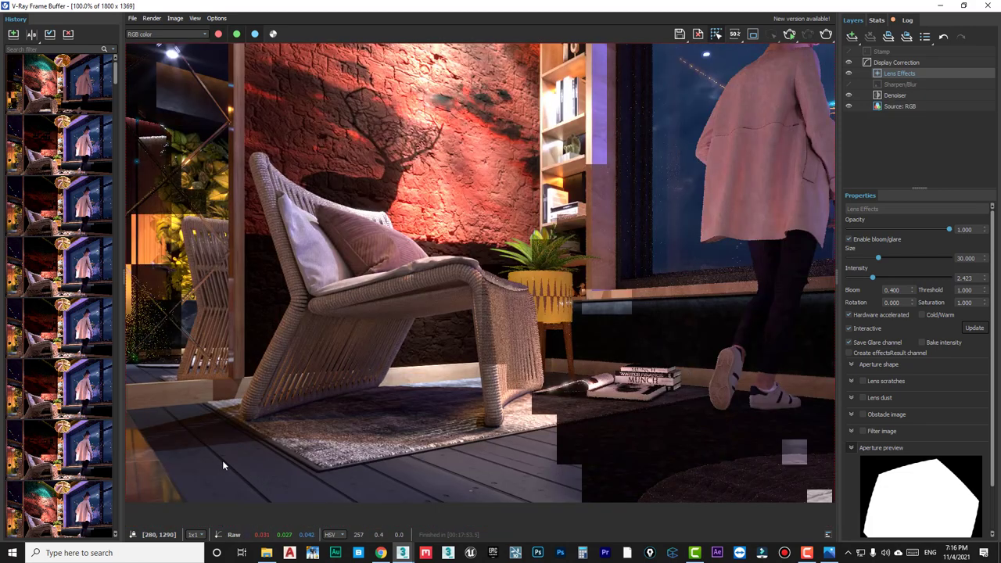
scroll(213, 456, down, 1)
scroll(305, 325, up, 1)
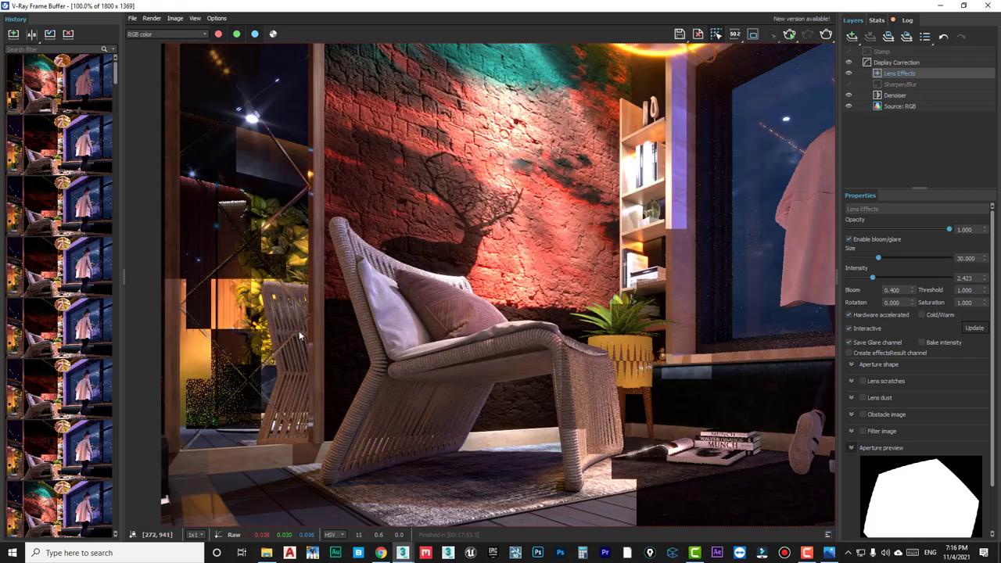
scroll(395, 318, down, 1)
scroll(512, 231, up, 1)
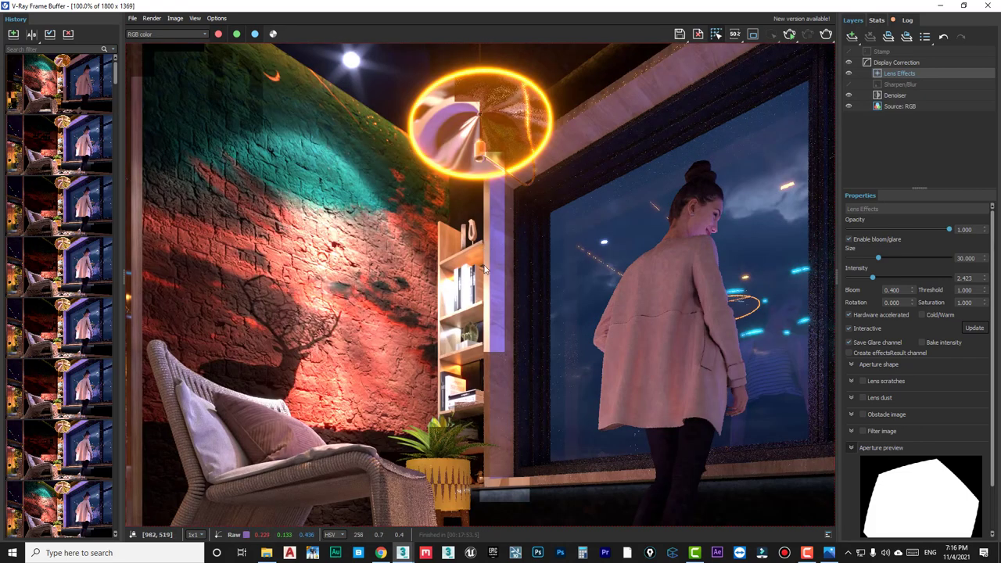
scroll(484, 268, down, 1)
scroll(430, 143, up, 1)
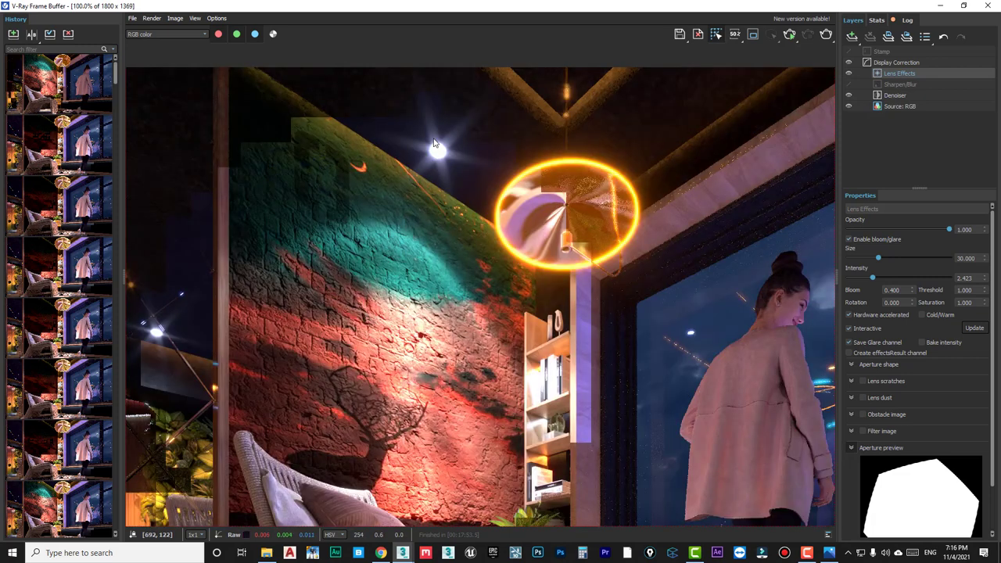
drag(866, 279, 855, 282)
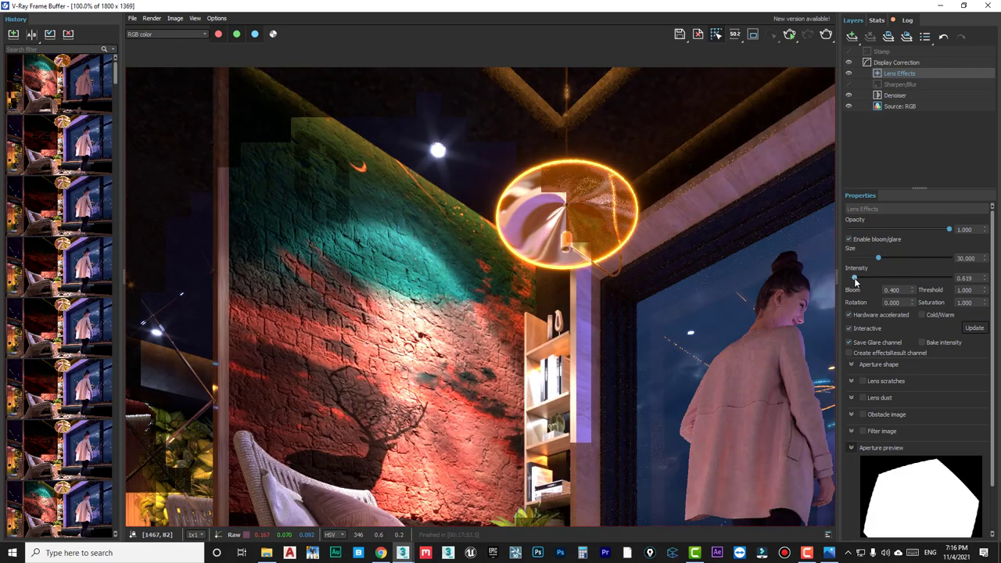
scroll(556, 243, down, 2)
scroll(472, 215, up, 2)
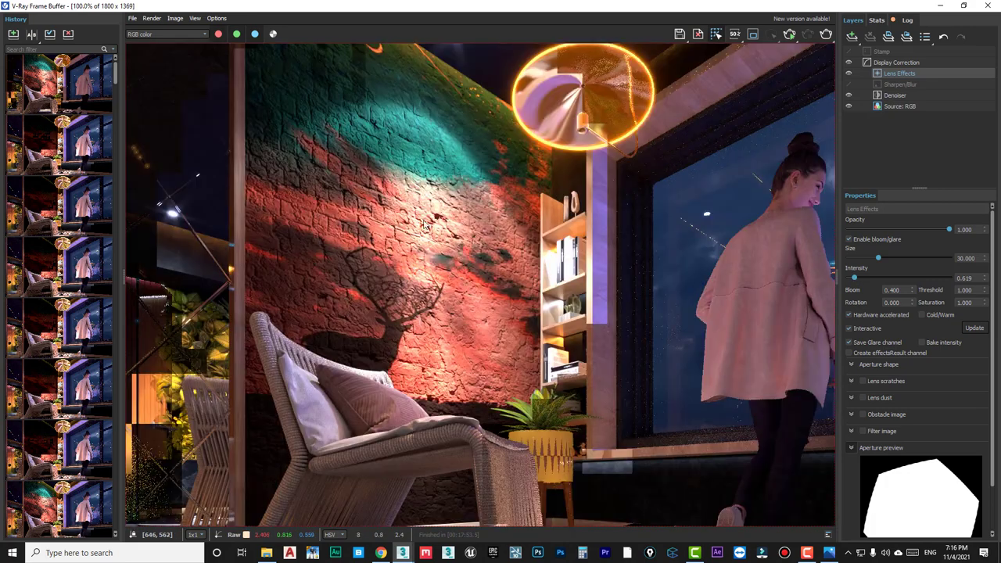
scroll(439, 128, down, 1)
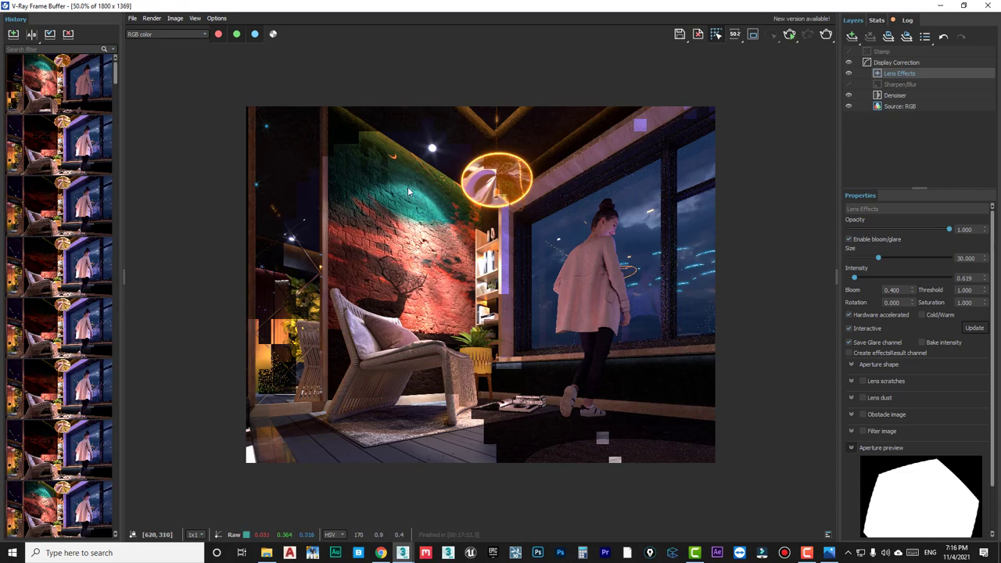
Frame the chair in perspective, orbit to the back wall, and select the purple LED strip.
click(940, 5)
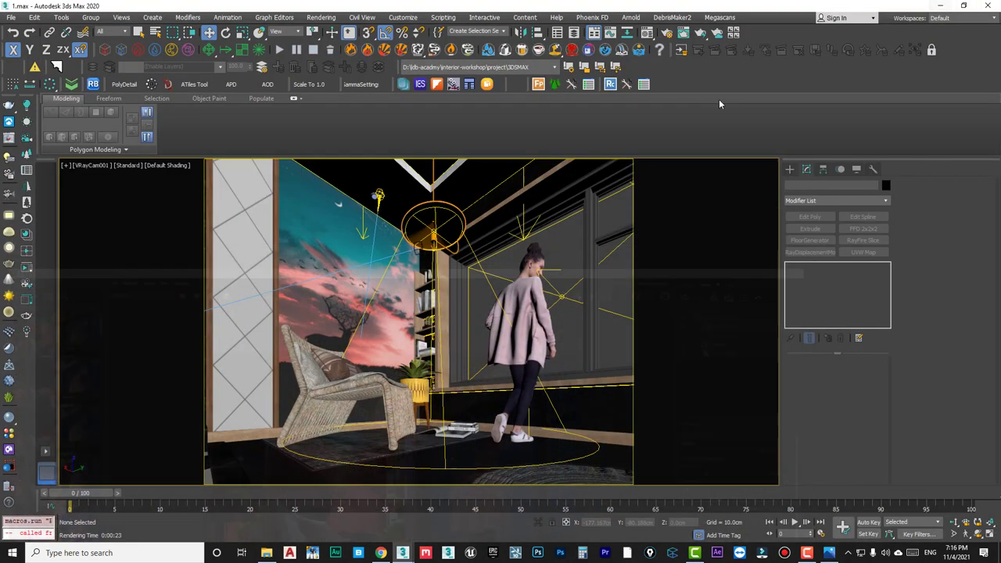
click(330, 342)
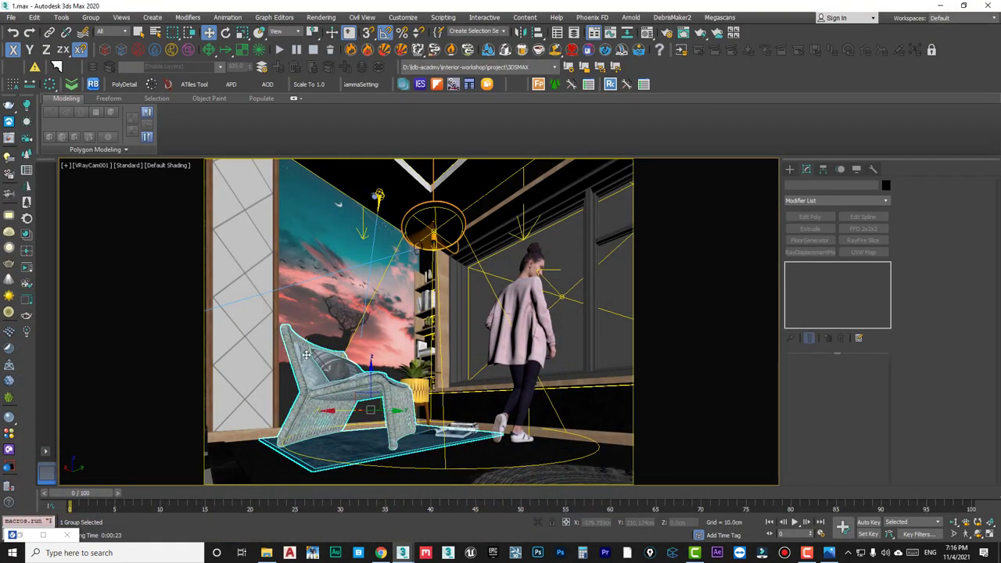
key(p)
key(z)
alt+middle_drag(416, 313, 704, 328)
click(328, 389)
click(329, 389)
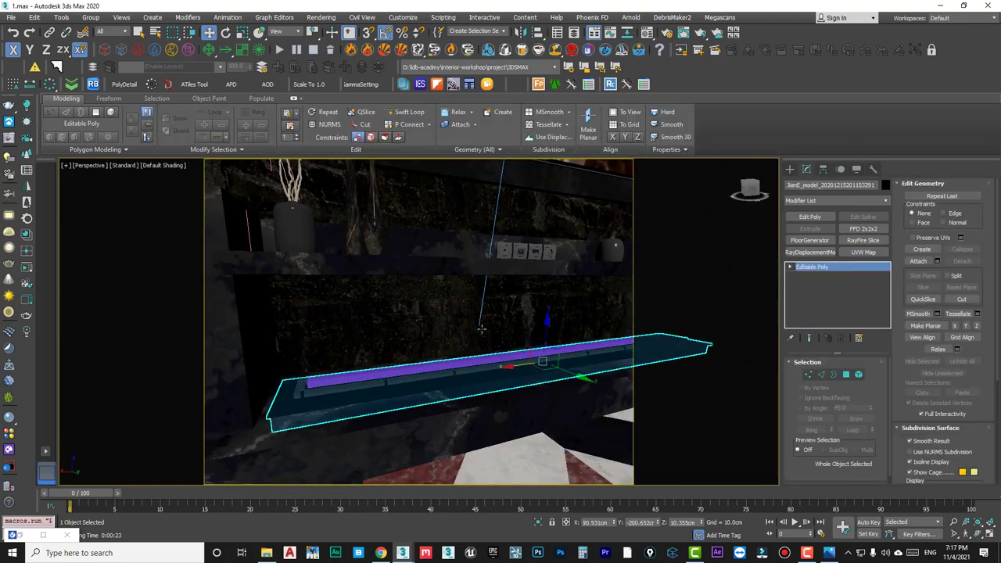
Check the Behance fireplace reference render in Chrome, then return to 3ds Max.
click(383, 553)
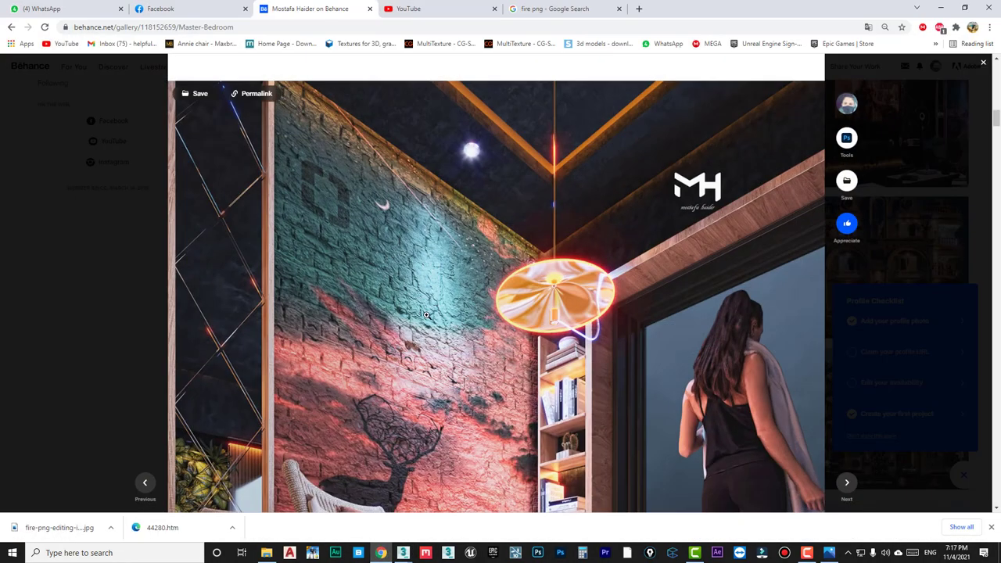
scroll(426, 315, down, 5)
scroll(426, 315, down, 5)
scroll(427, 315, down, 2)
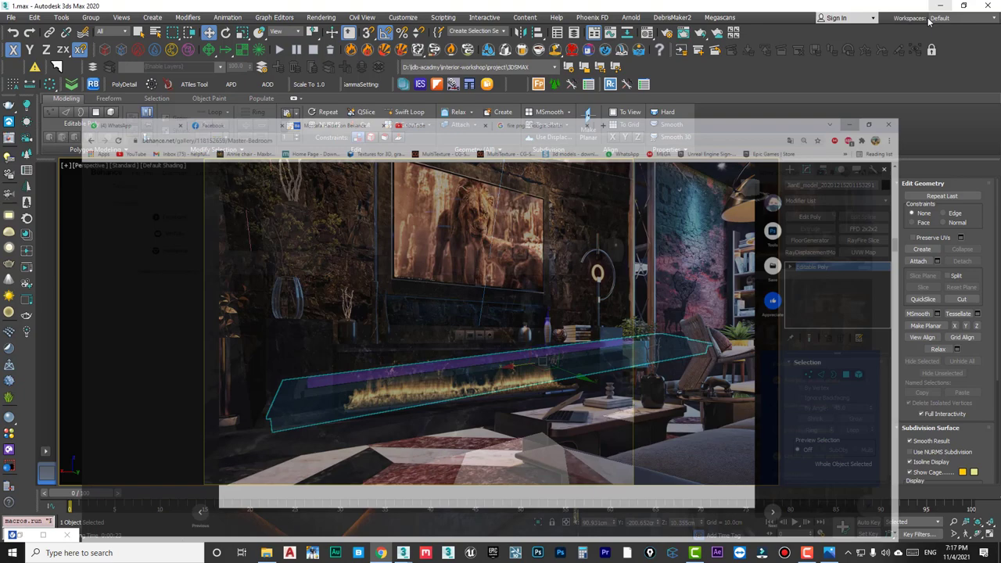
click(917, 7)
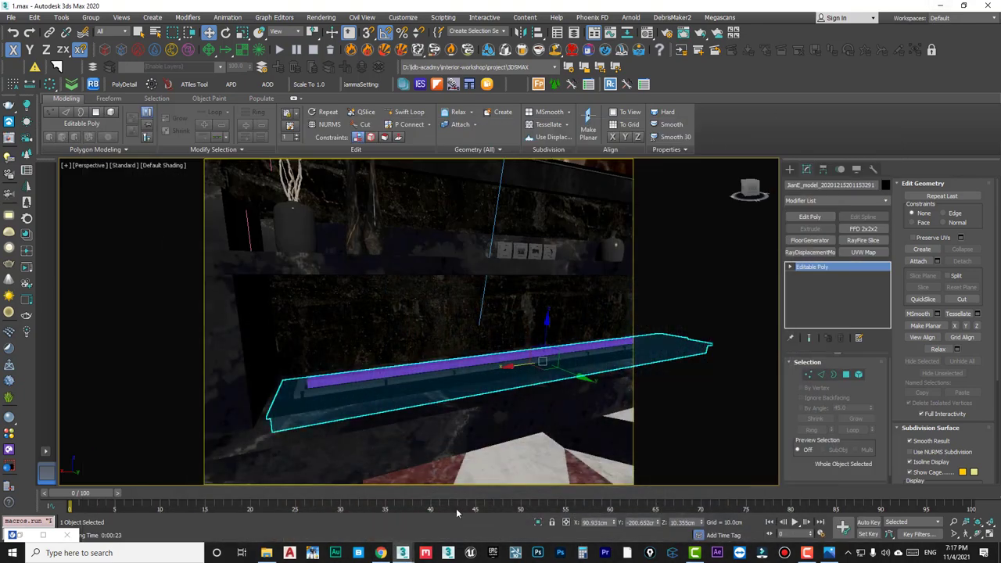
Isolate the strip and draw a new plane just above it in the front view.
click(536, 522)
click(421, 386)
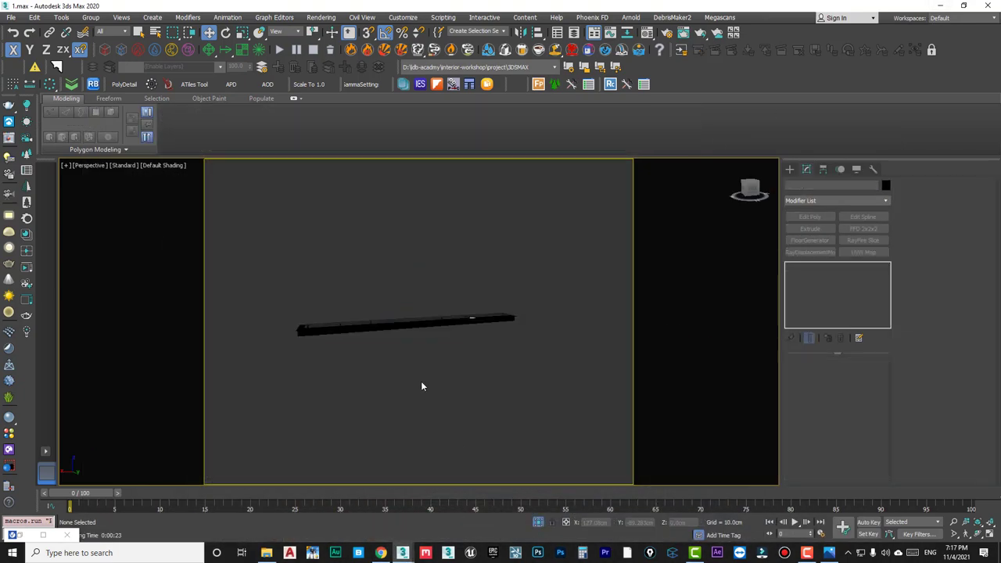
key(f)
scroll(429, 368, down, 2)
click(790, 169)
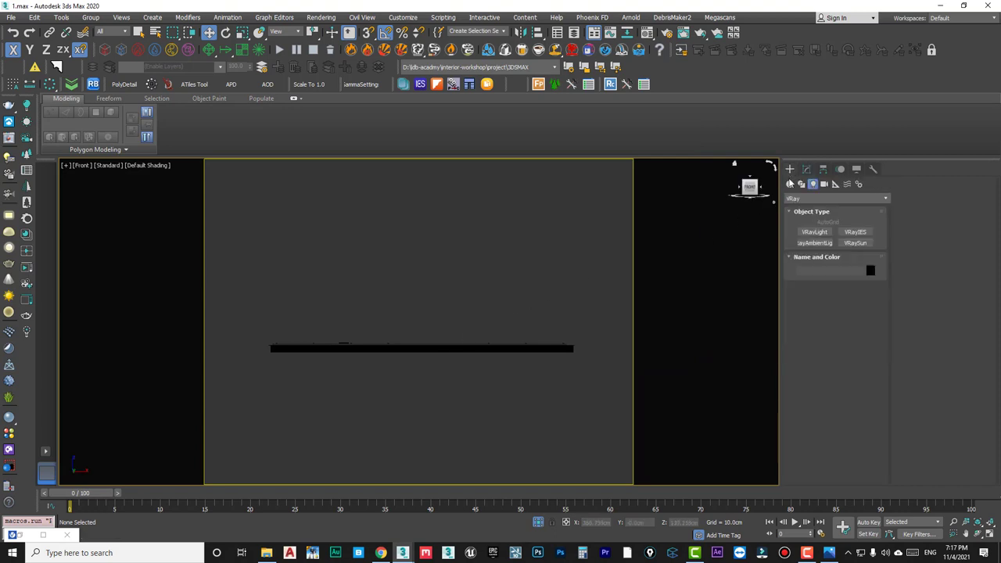
click(855, 276)
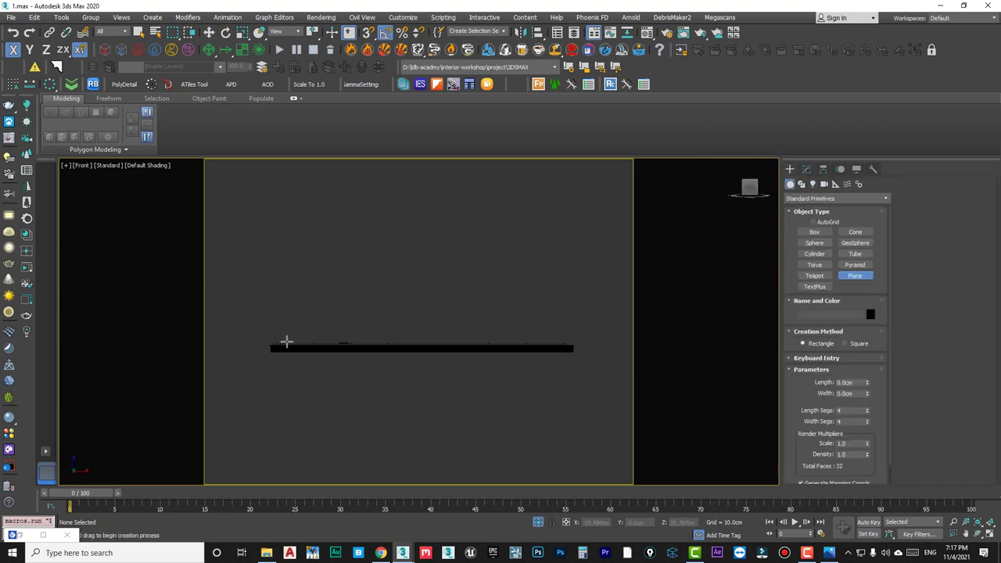
drag(287, 341, 564, 322)
Position the new plane over the strip in the top view with edged faces shown.
key(w)
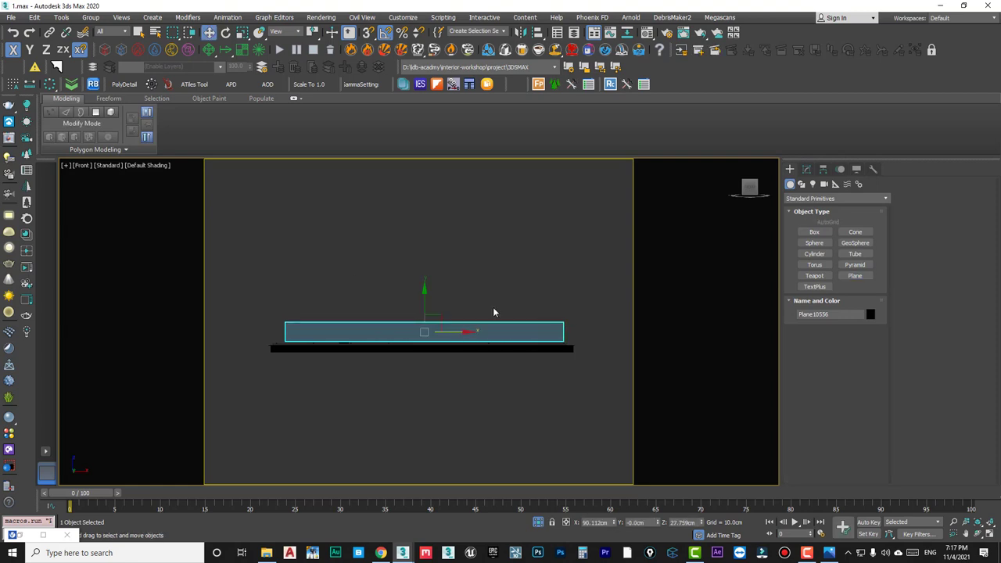
key(p)
key(t)
drag(505, 332, 431, 403)
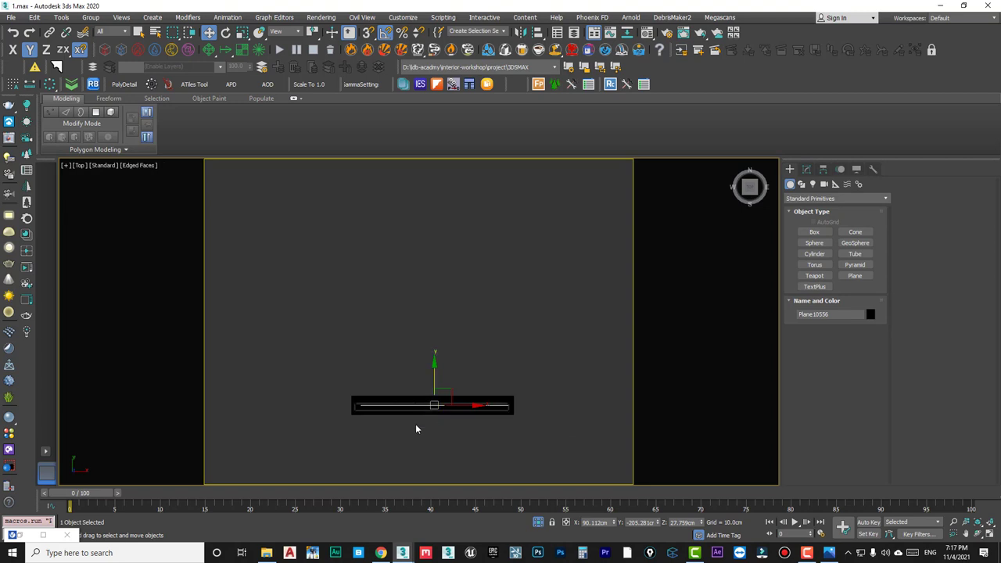
scroll(415, 425, up, 4)
key(F4)
drag(492, 316, 487, 323)
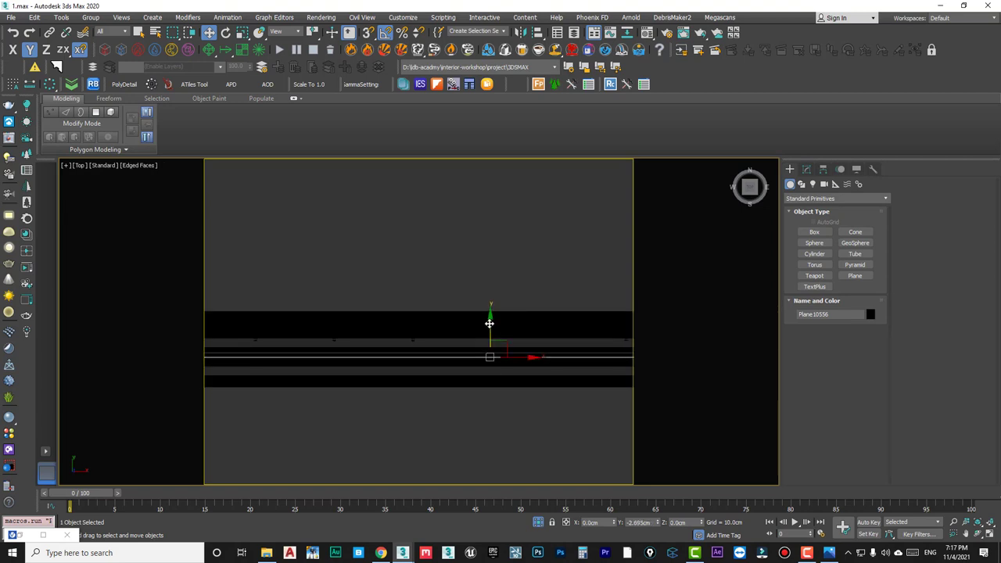
scroll(487, 323, down, 3)
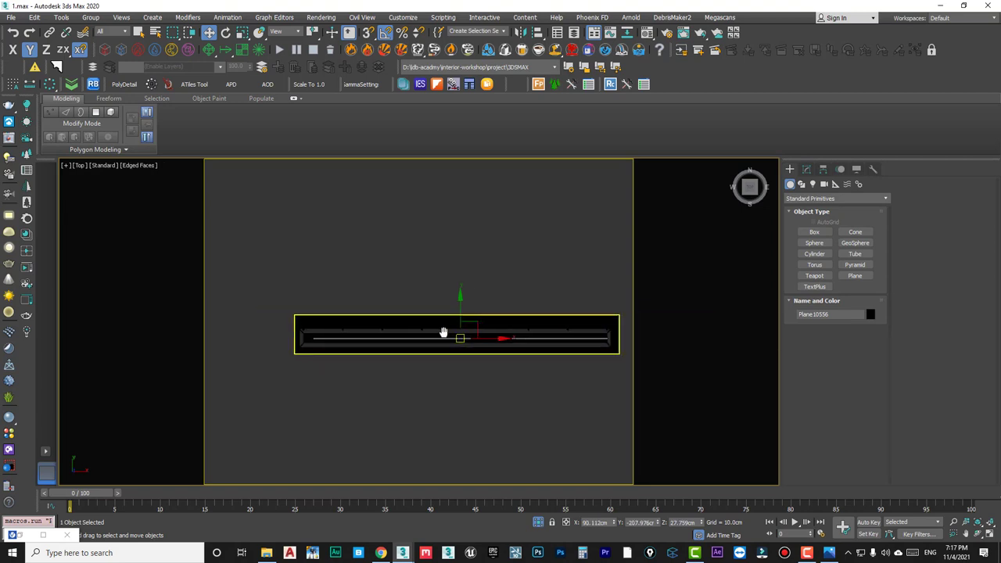
drag(457, 338, 447, 352)
Lower the plane into place from the front view.
alt+middle_drag(447, 352, 472, 285)
key(p)
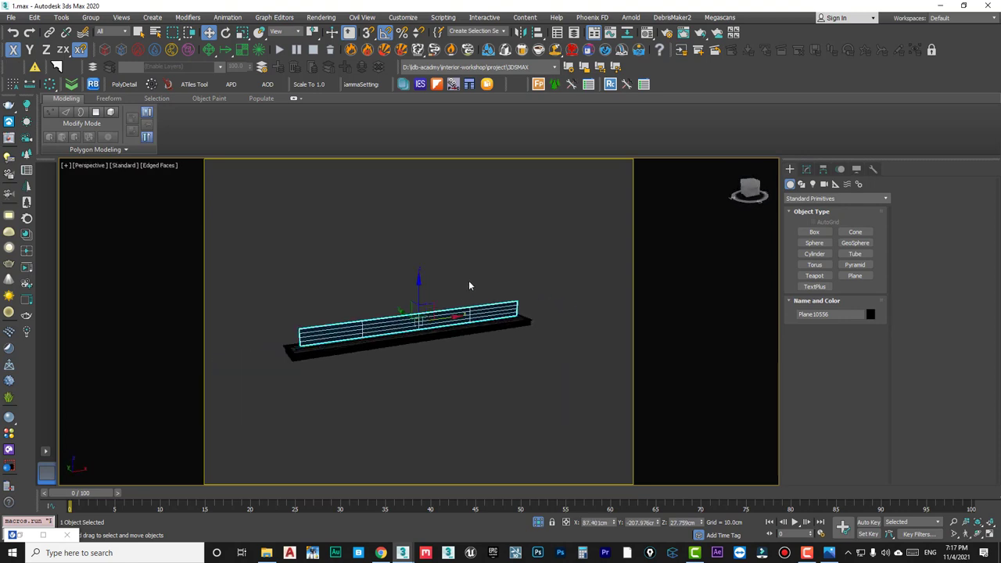
scroll(339, 333, up, 4)
key(f)
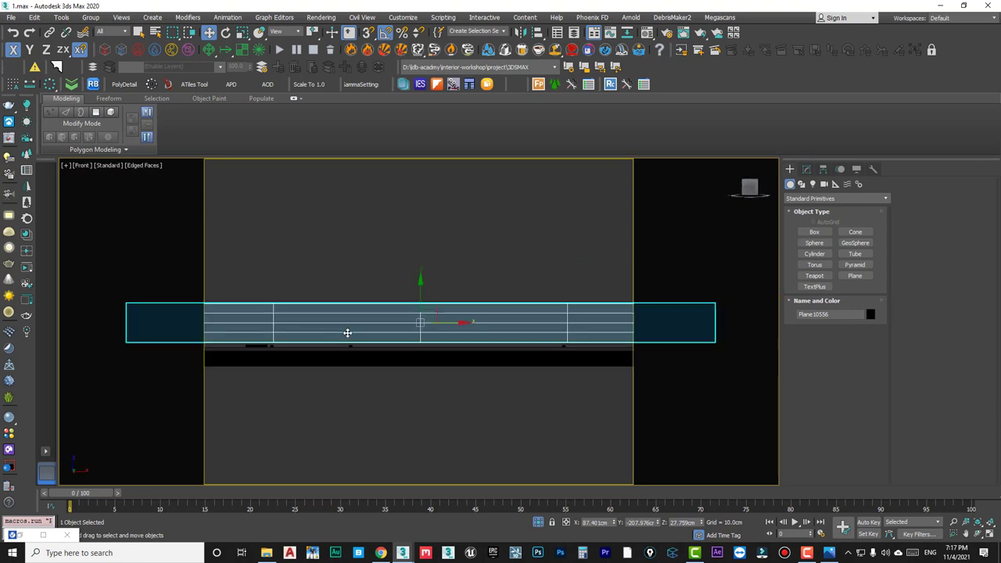
scroll(415, 336, up, 4)
drag(444, 250, 440, 269)
scroll(440, 269, down, 5)
Set the plane to 1×1 segments, convert to Editable Poly, and raise its top edge.
click(807, 169)
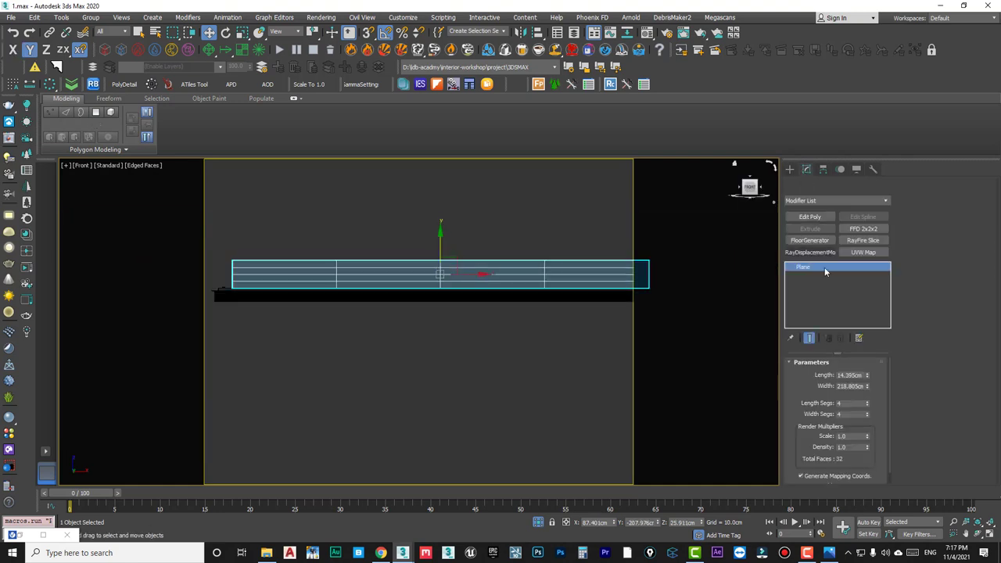
drag(867, 403, 868, 415)
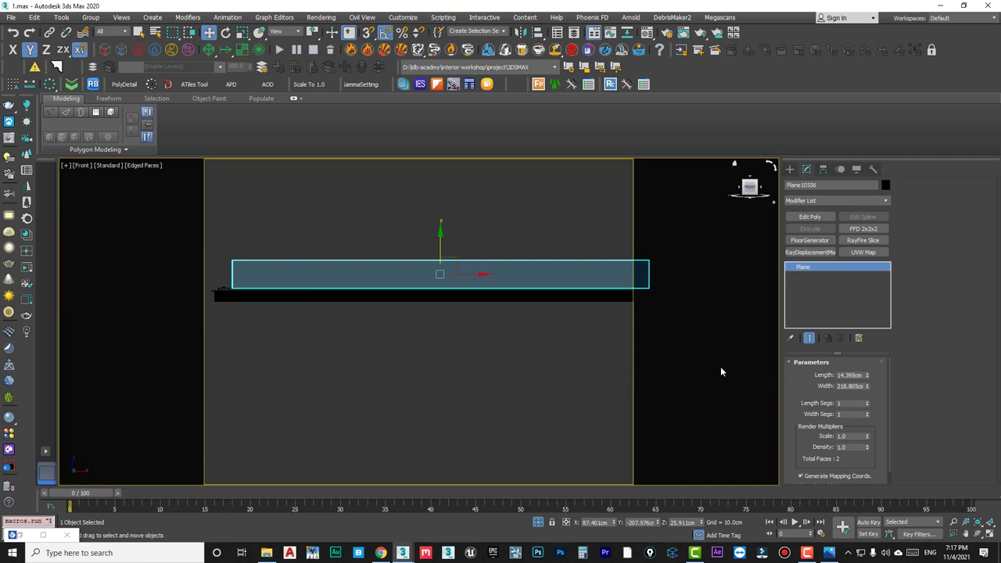
right_click(488, 277)
click(636, 395)
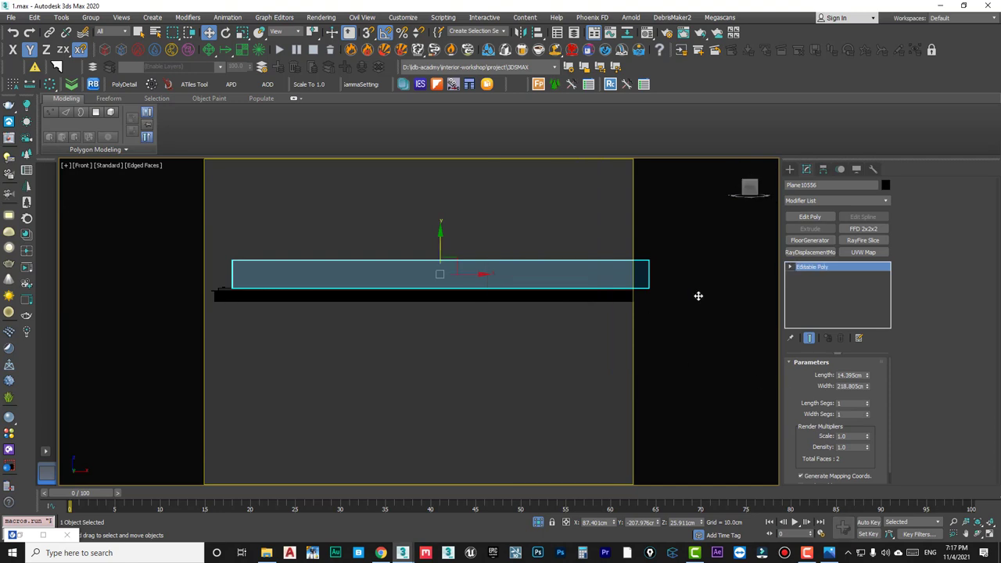
click(833, 374)
click(469, 261)
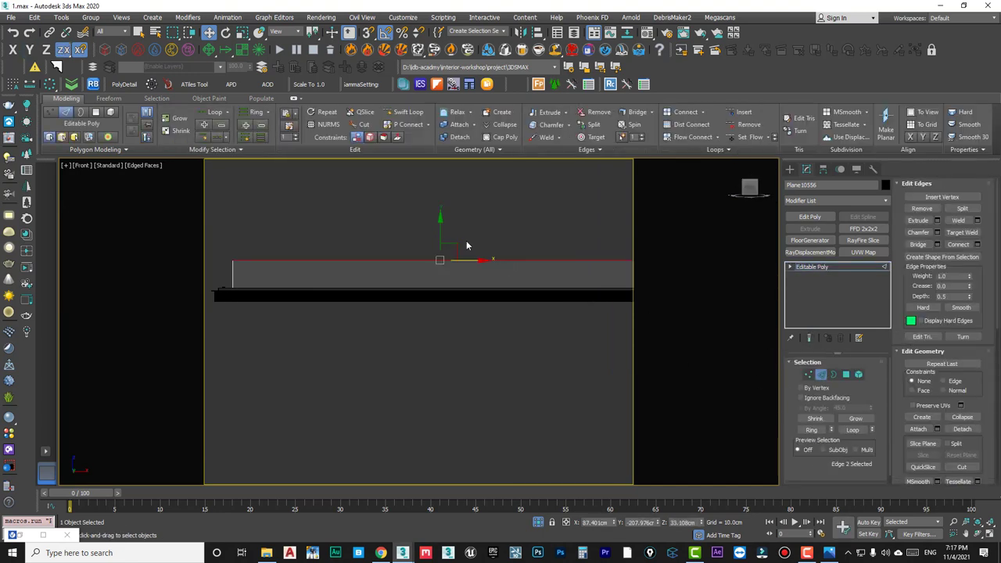
drag(441, 232, 441, 221)
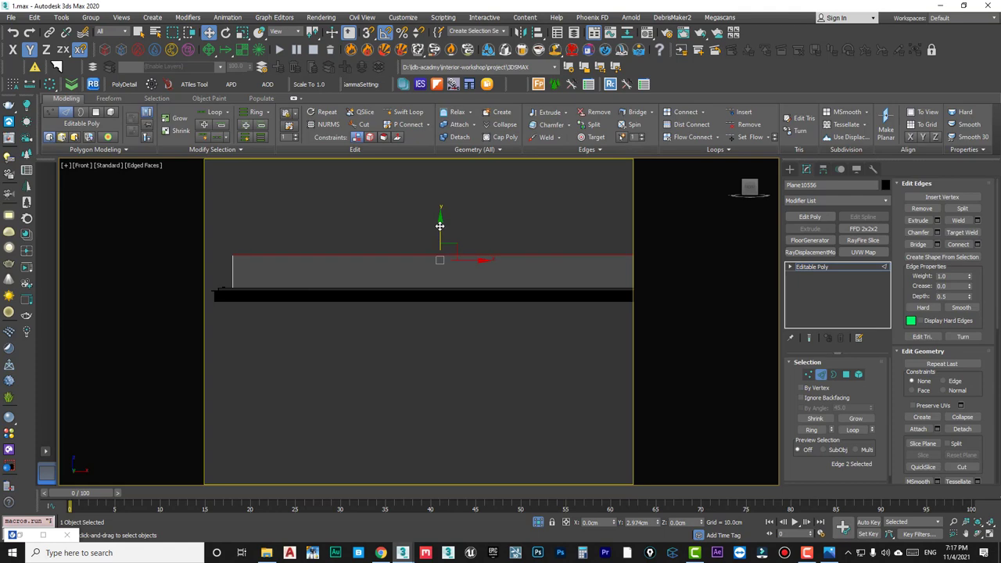
click(806, 268)
key(p)
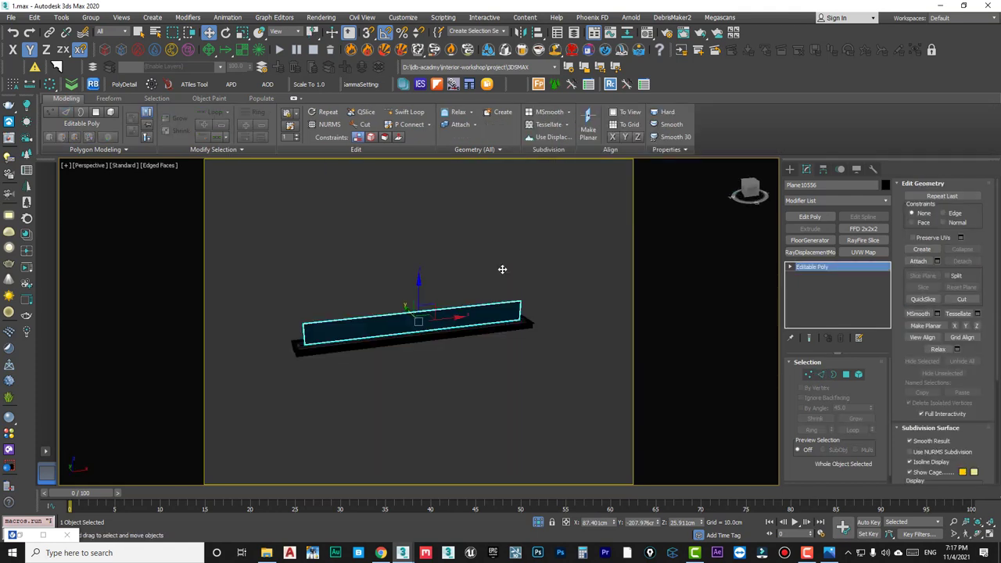
scroll(455, 302, up, 2)
Change the red sample material slot to a VRayLightMtl.
key(m)
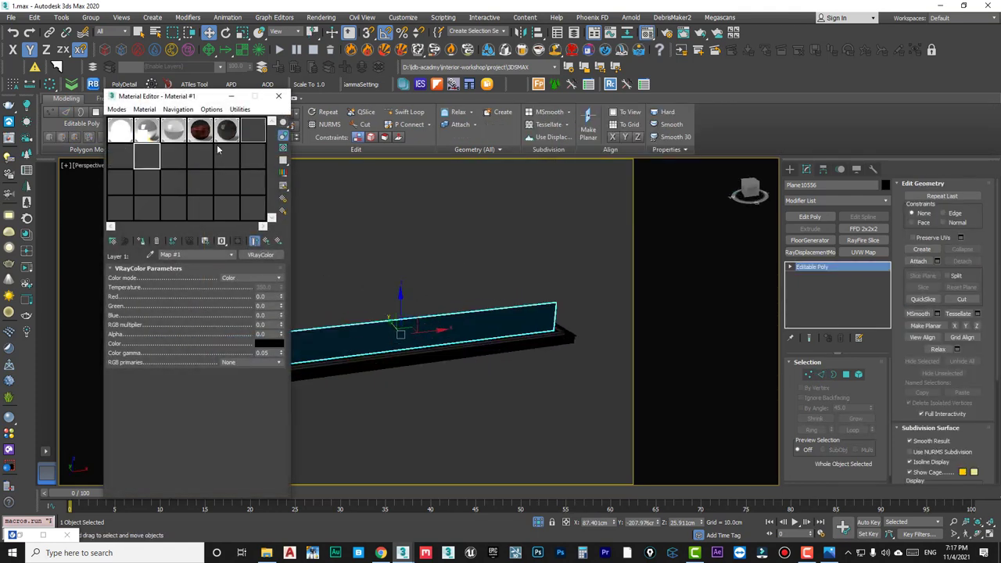
click(169, 152)
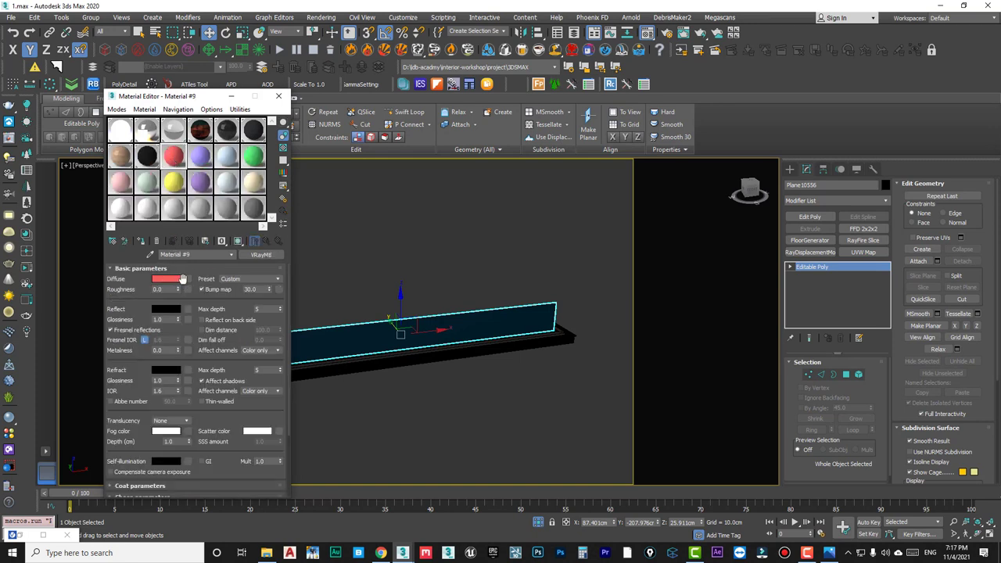
click(261, 254)
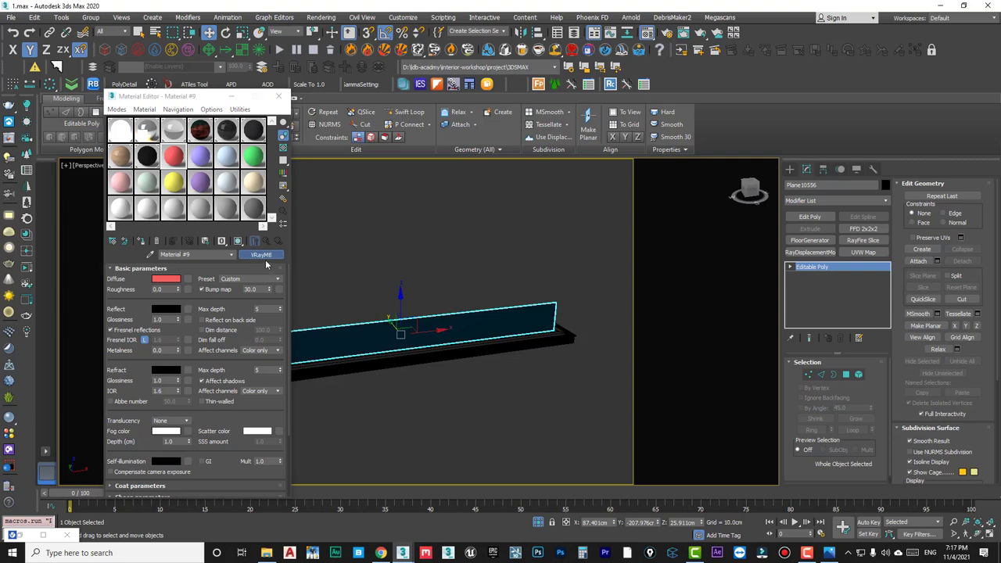
click(335, 176)
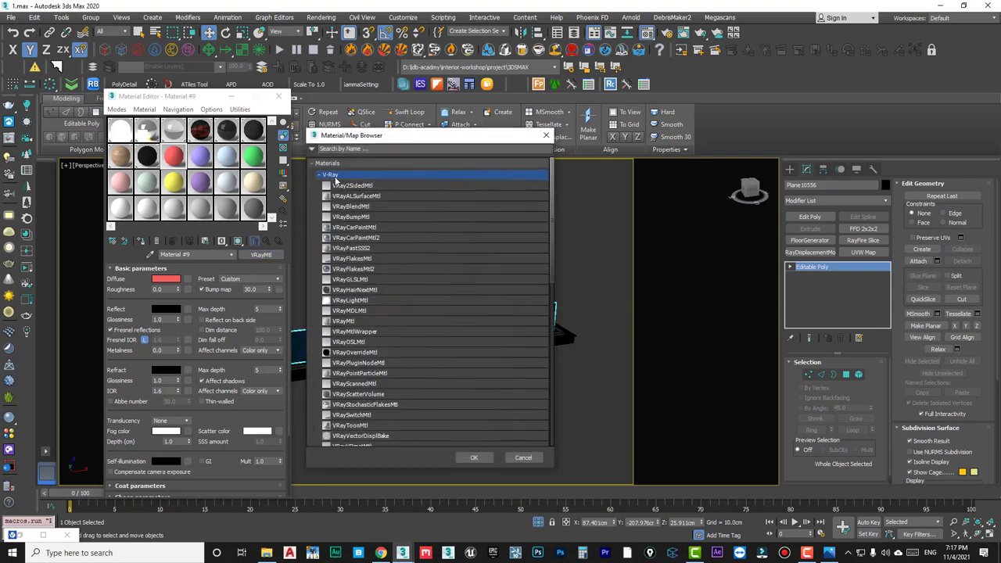
double_click(363, 304)
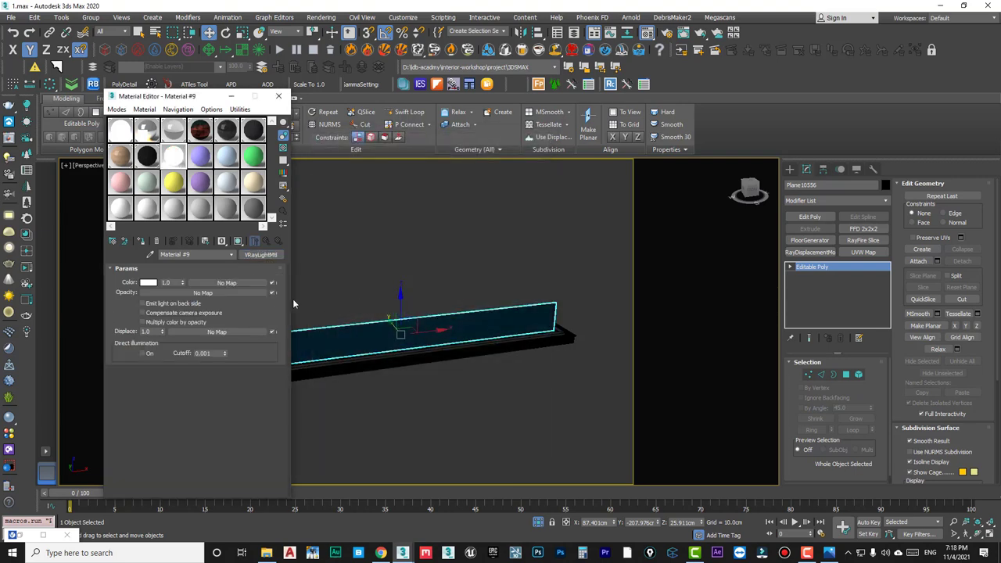
Use the fire image as the light colour with a 3.0 intensity multiplier.
key(alt+Tab)
mouse_move(184, 462)
mouse_down()
mouse_move(401, 548)
mouse_move(210, 290)
mouse_up()
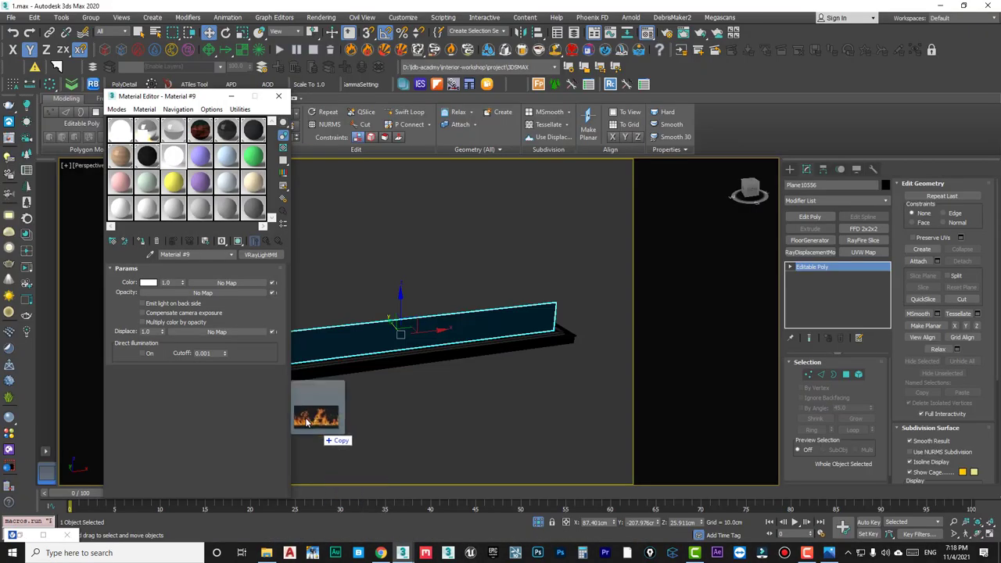
drag(209, 290, 211, 283)
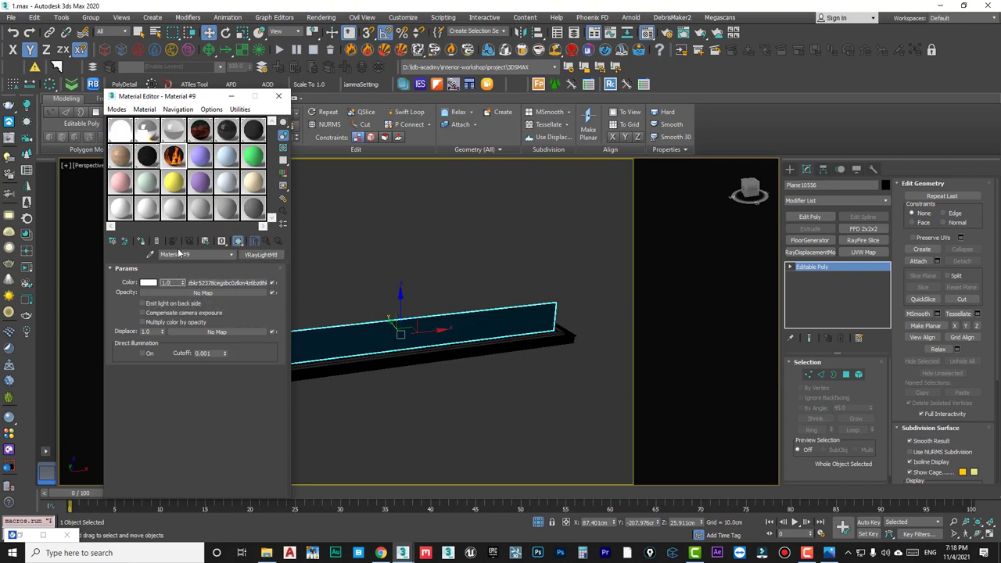
double_click(174, 156)
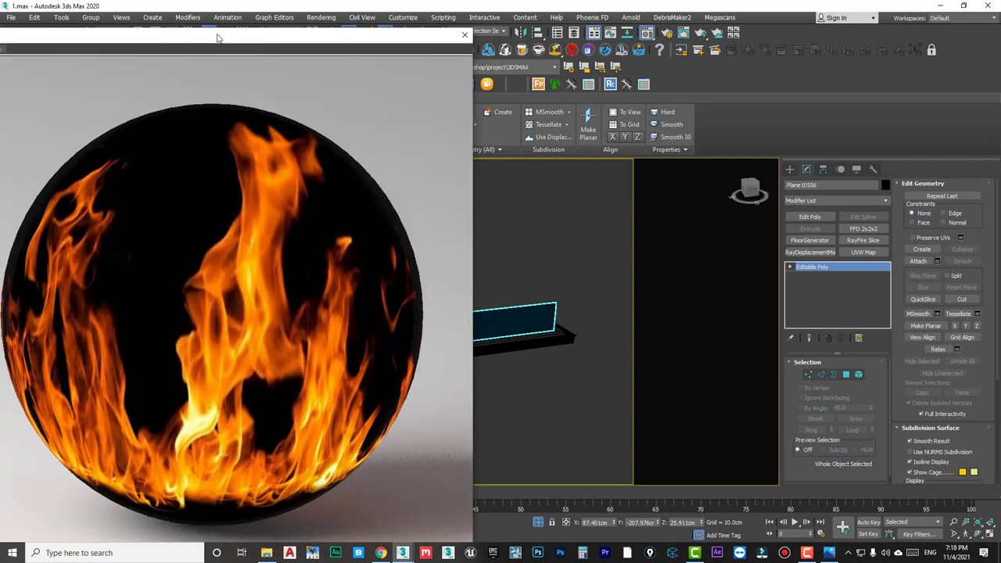
drag(239, 40, 378, 58)
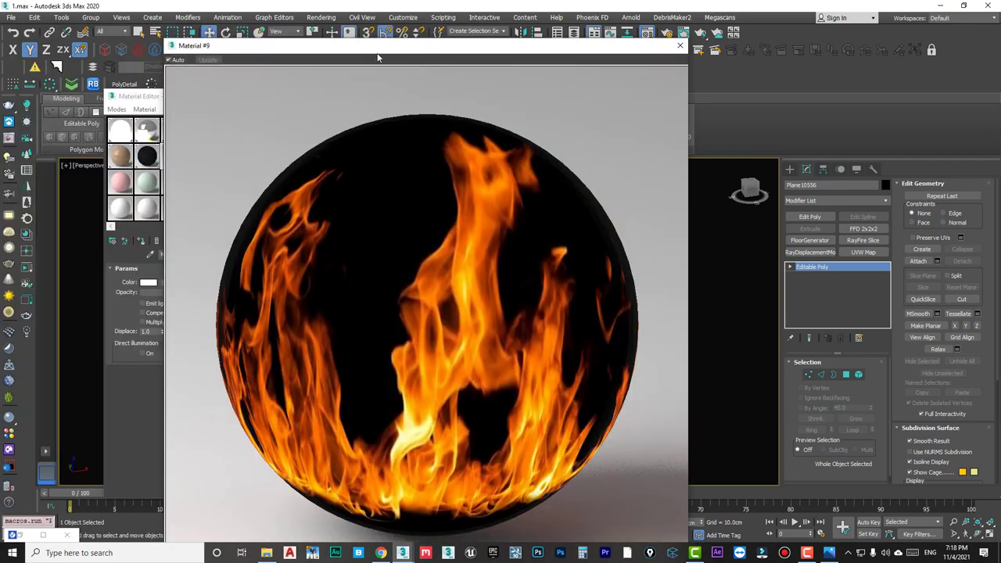
key(r)
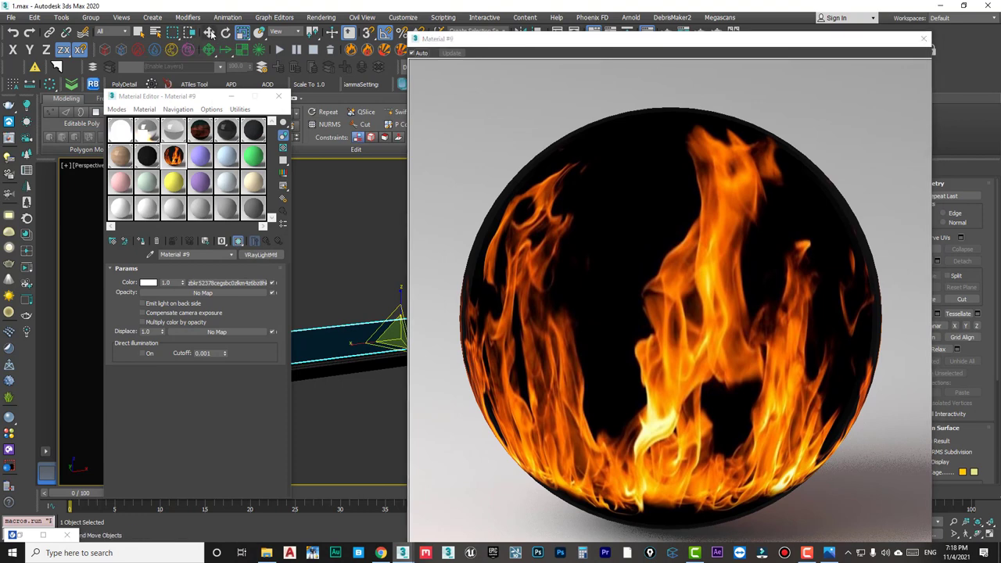
click(209, 32)
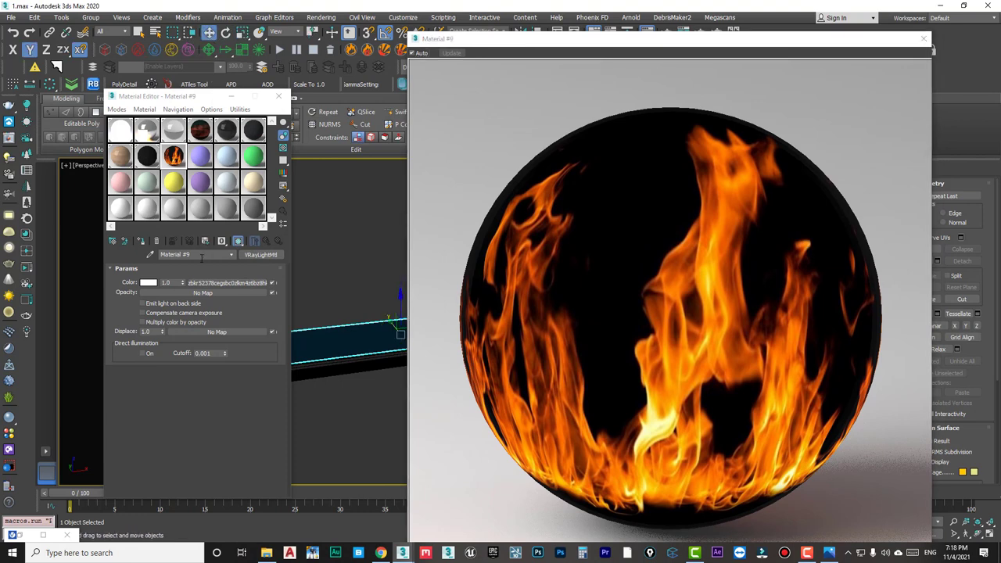
click(174, 282)
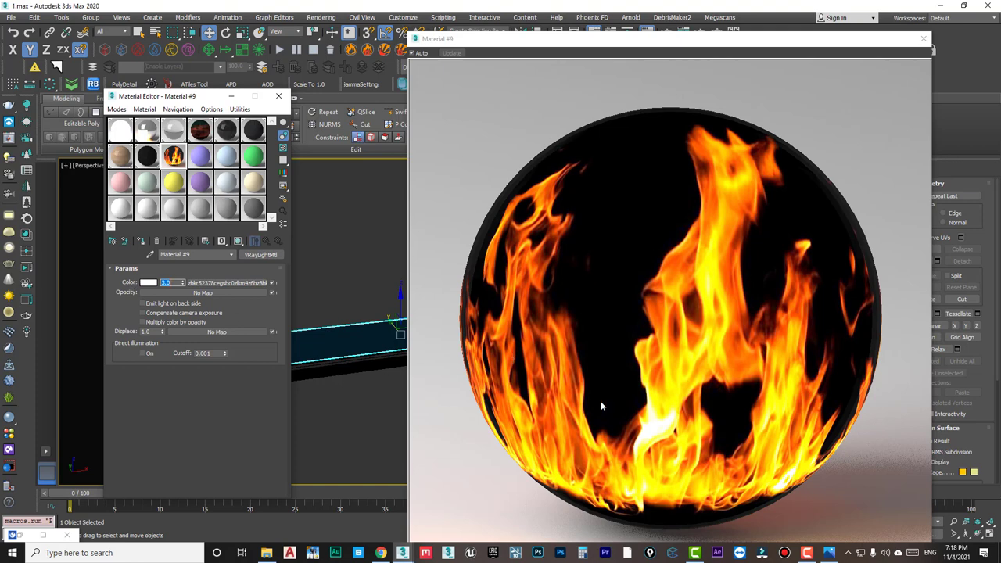
Add 32.jpg as the opacity map and assign the material to the plane as Material #9ww.
click(266, 553)
click(766, 472)
mouse_move(767, 472)
mouse_down()
mouse_move(401, 550)
mouse_move(270, 419)
mouse_move(196, 292)
mouse_up()
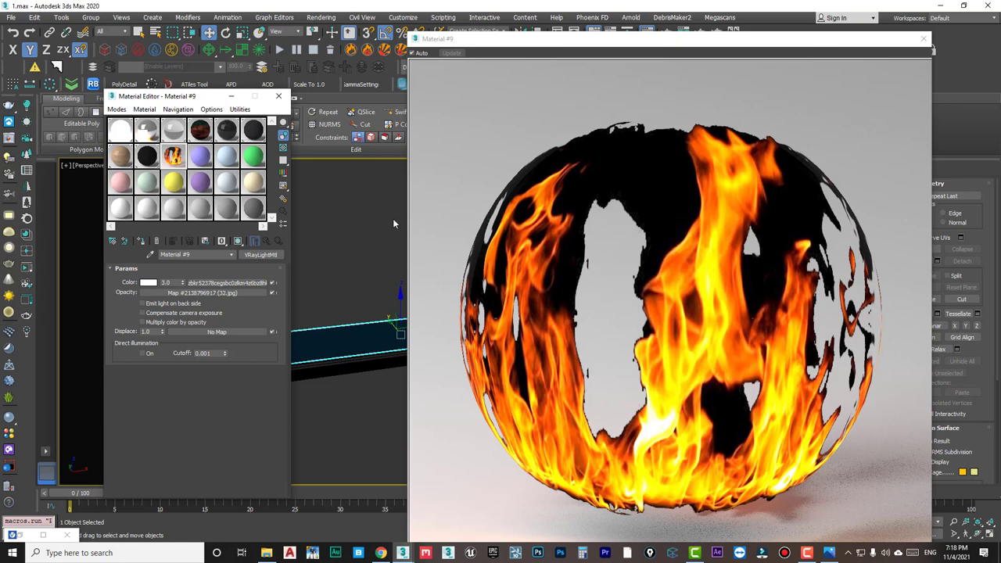
click(224, 293)
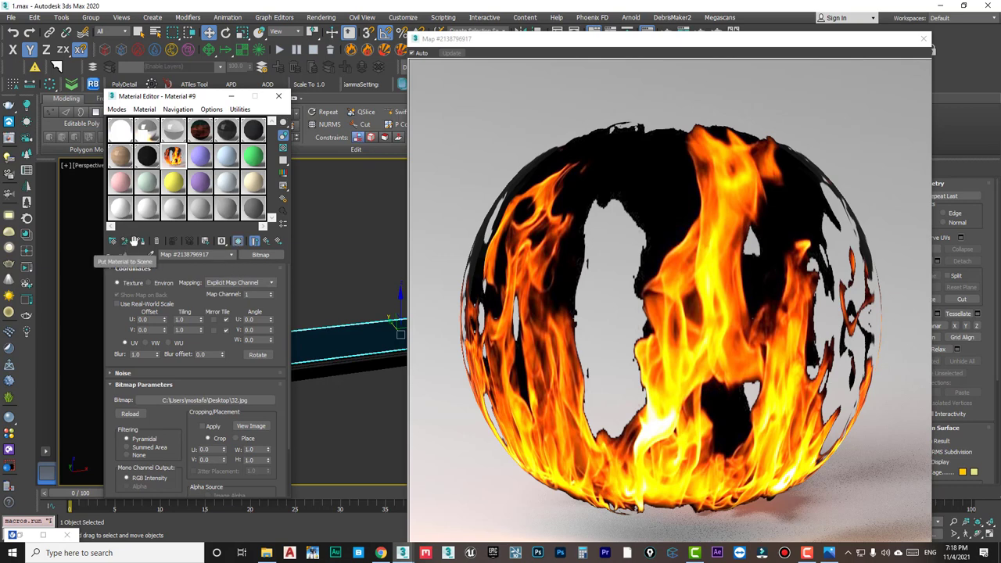
click(140, 240)
click(457, 270)
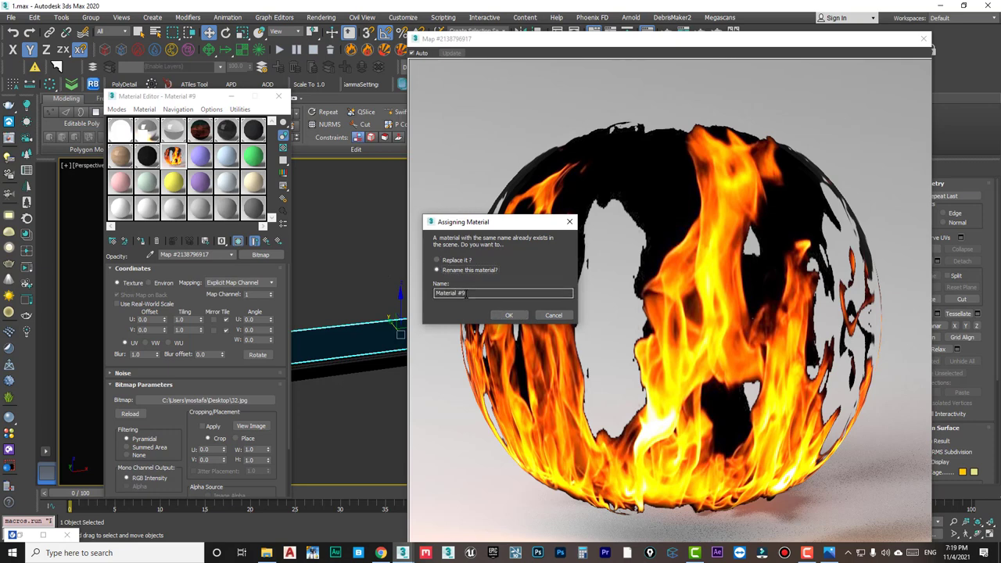
text(ww)
click(508, 315)
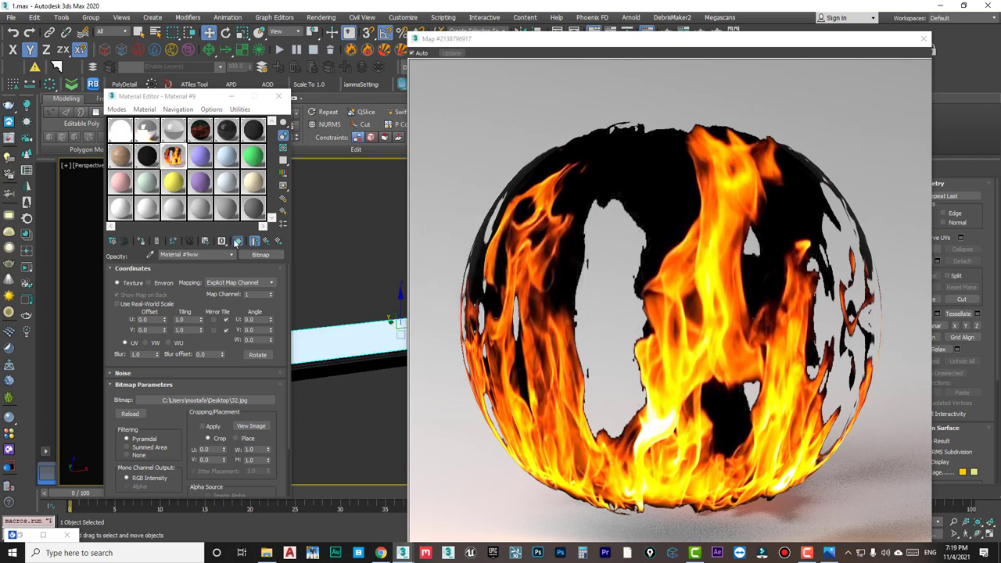
click(266, 241)
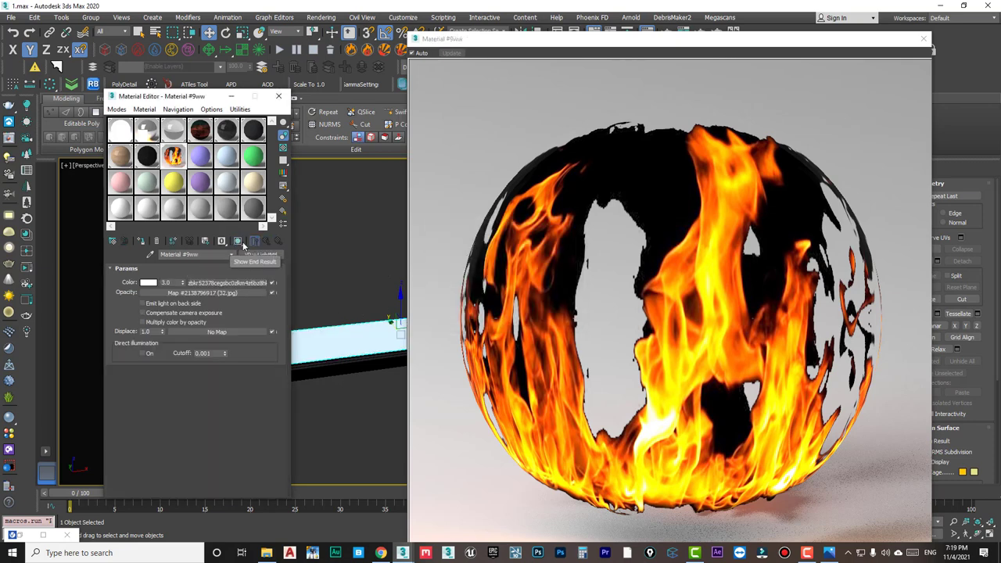
Close the material preview and Material Editor, then exit isolation to show the whole scene.
click(924, 38)
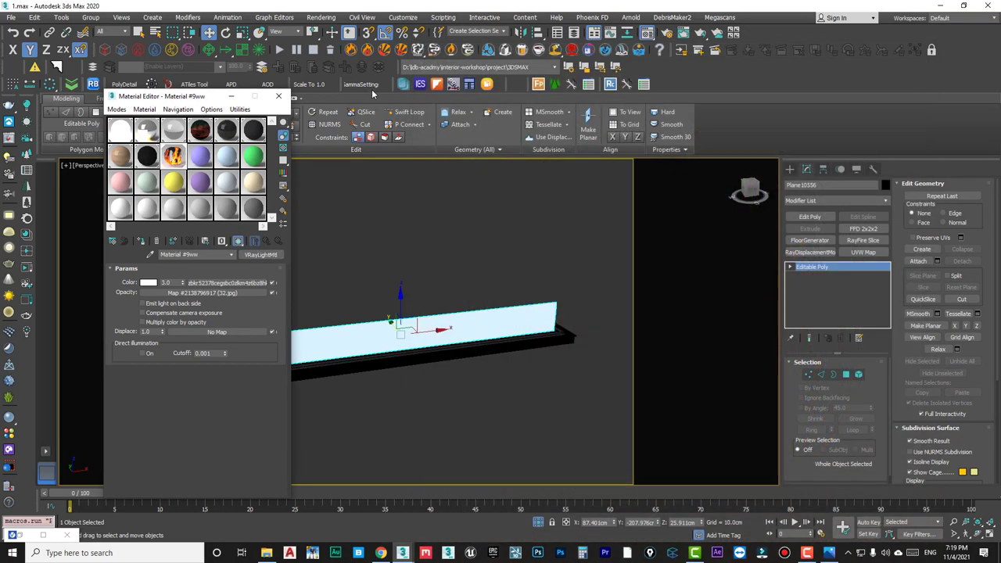
click(279, 96)
click(537, 524)
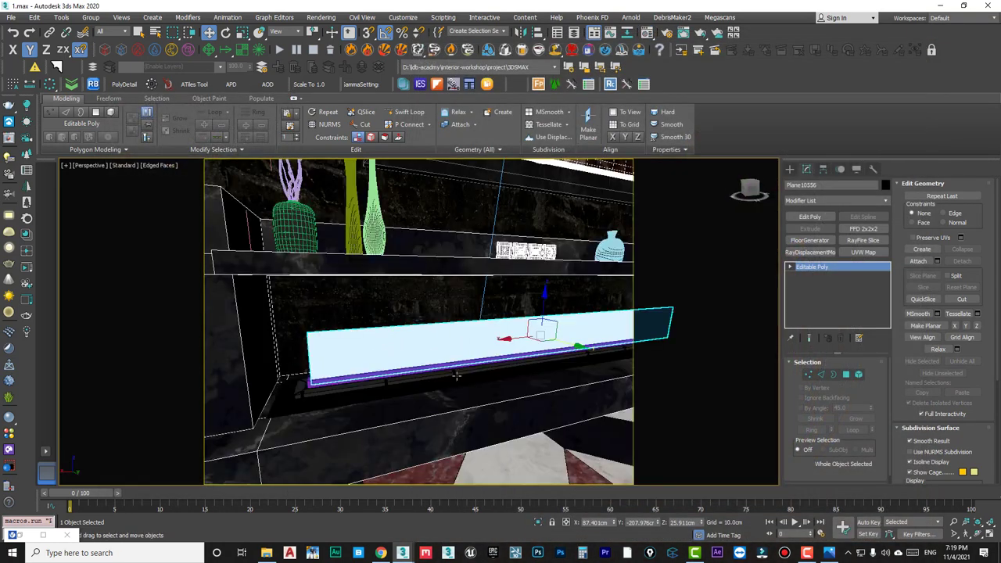
mouse_move(465, 368)
alt+middle_down()
mouse_move(487, 353)
mouse_move(456, 377)
alt+middle_up()
Raise the fireplace plane's top edge to make the plane taller.
click(820, 376)
click(435, 333)
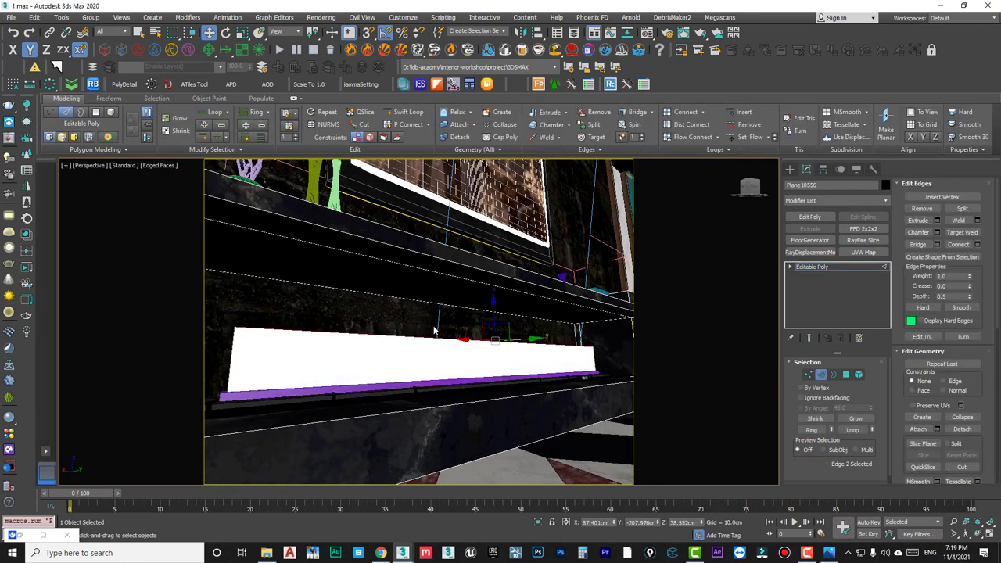
drag(491, 314, 487, 279)
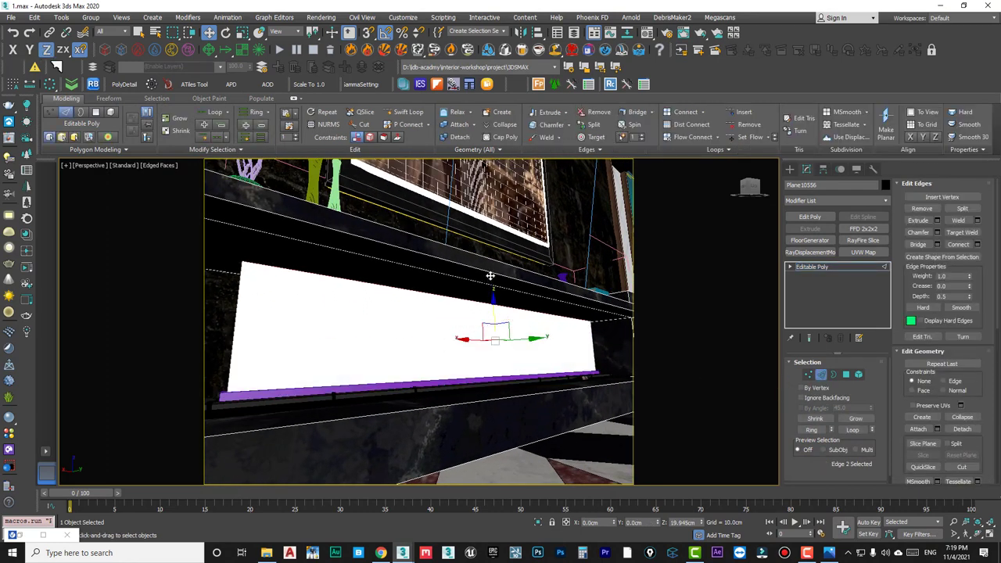
click(821, 375)
Add a UVW Map modifier with Box mapping (38.7cm × 218.805cm) to the plank.
click(863, 252)
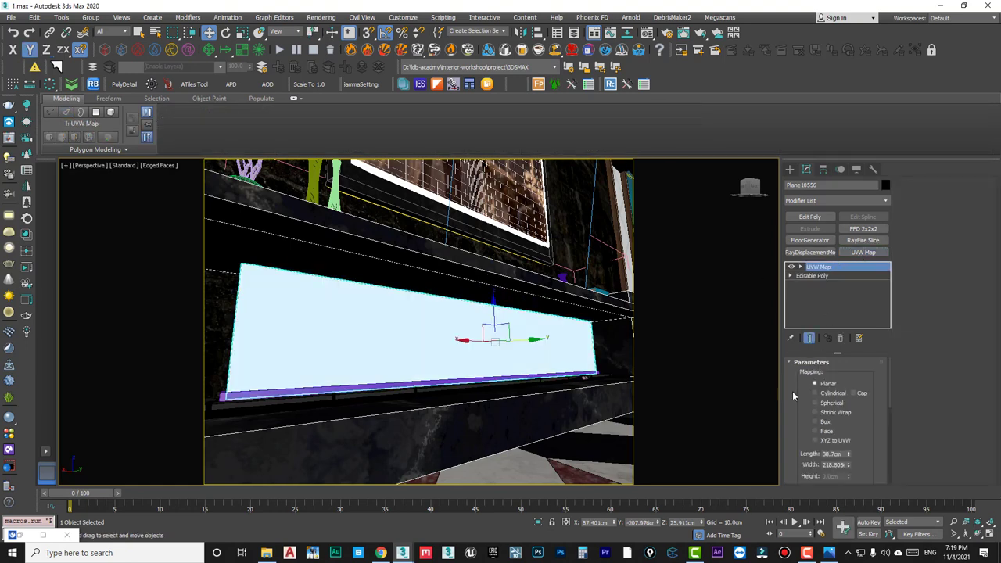
click(824, 423)
alt+middle_drag(507, 351, 496, 356)
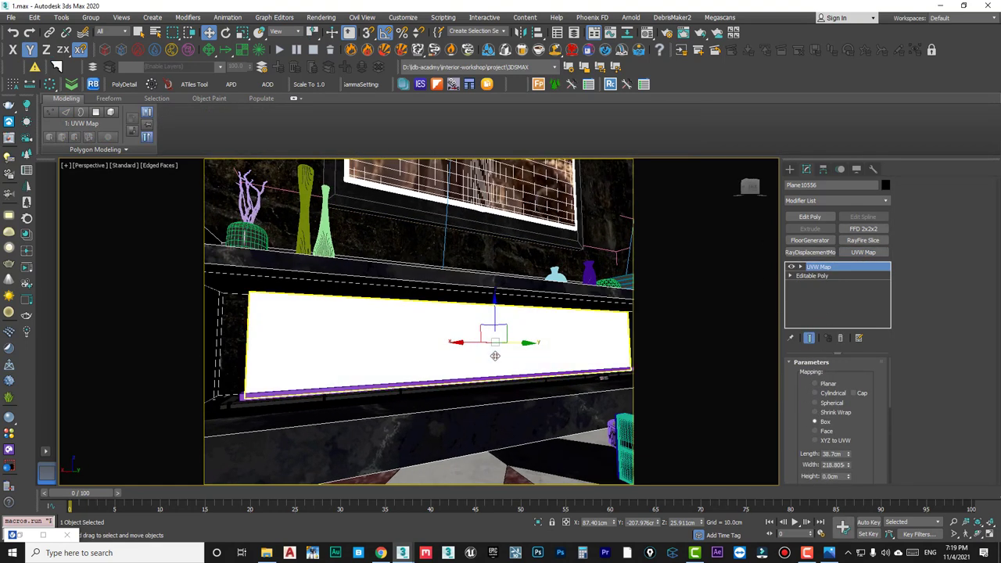
key(m)
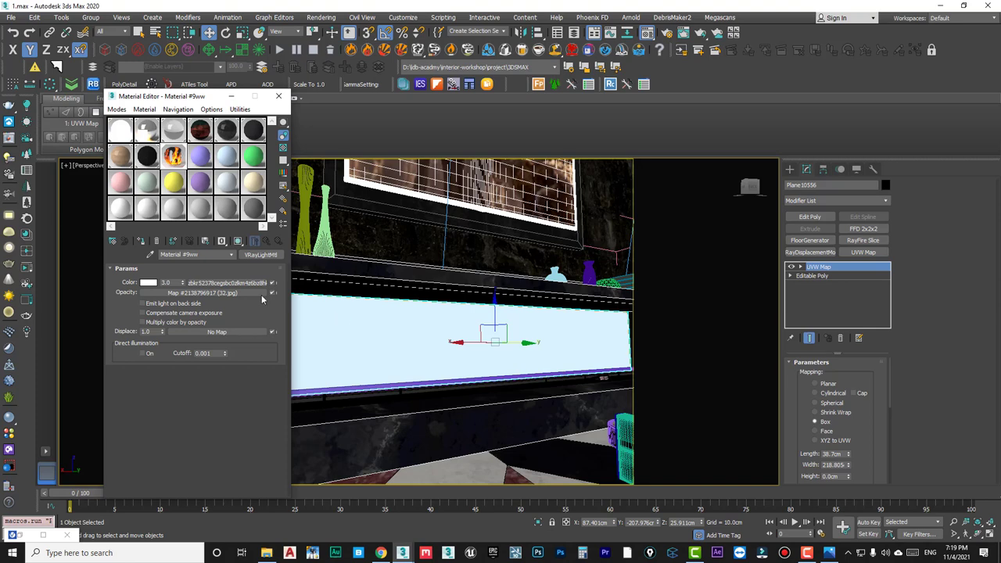
Copy the fire opacity texture into Material #10's Diffuse, assign it and show it shaded.
right_click(221, 279)
click(248, 301)
click(201, 156)
right_click(189, 282)
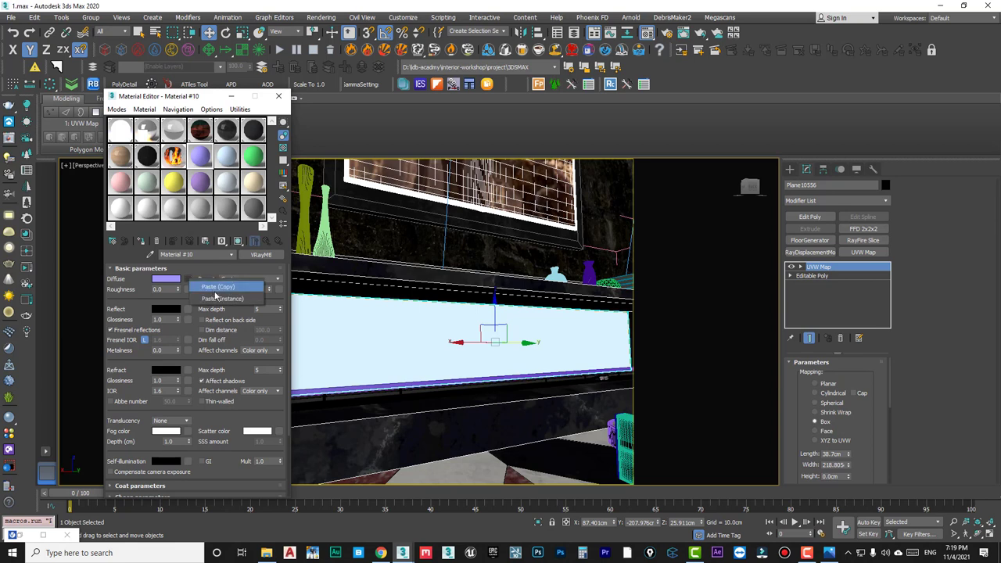
click(216, 287)
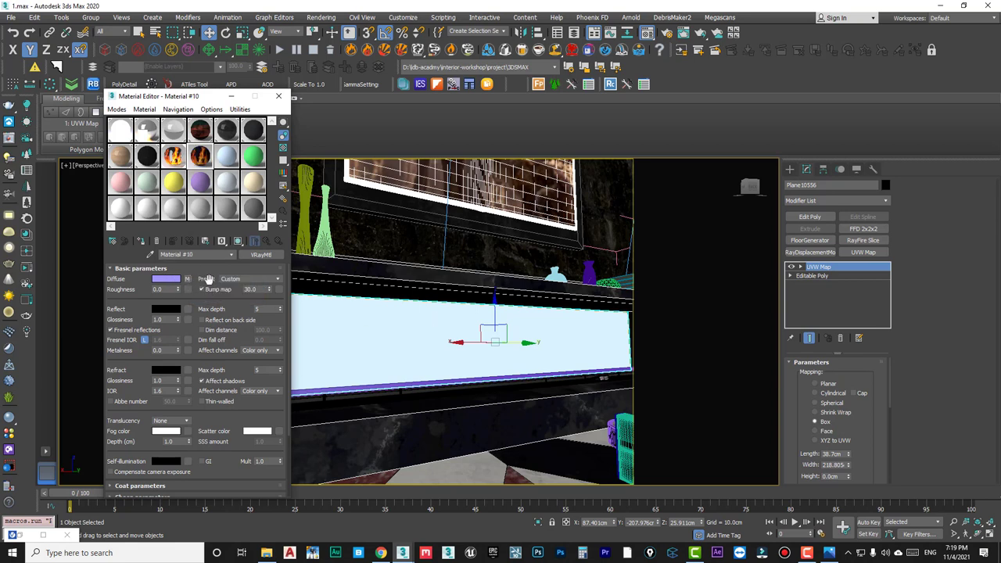
click(141, 242)
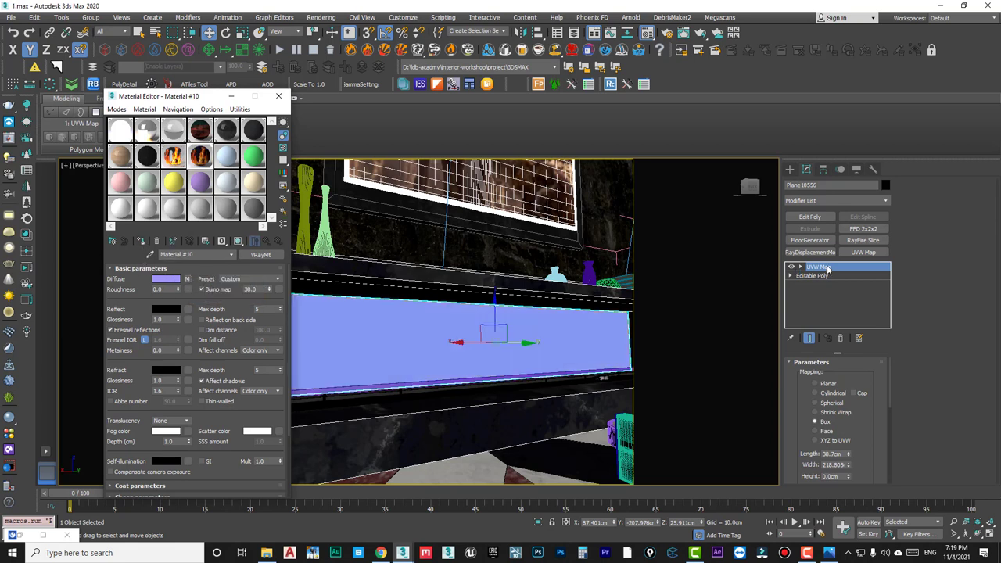
click(239, 240)
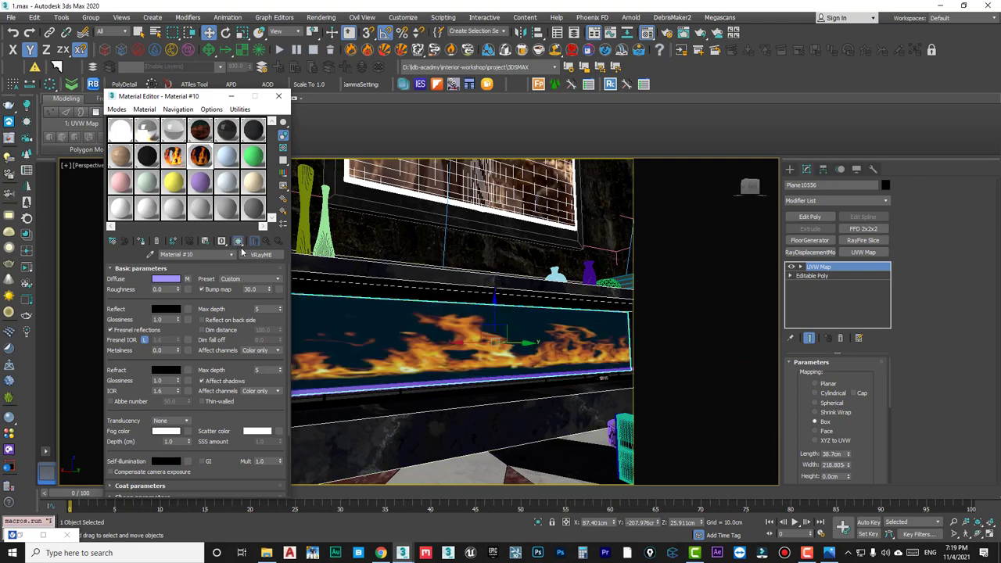
click(488, 339)
Lower the fire panel about 5 cm and resize its UVW Map to 46.637cm × 95.311cm.
alt+middle_drag(488, 340, 470, 341)
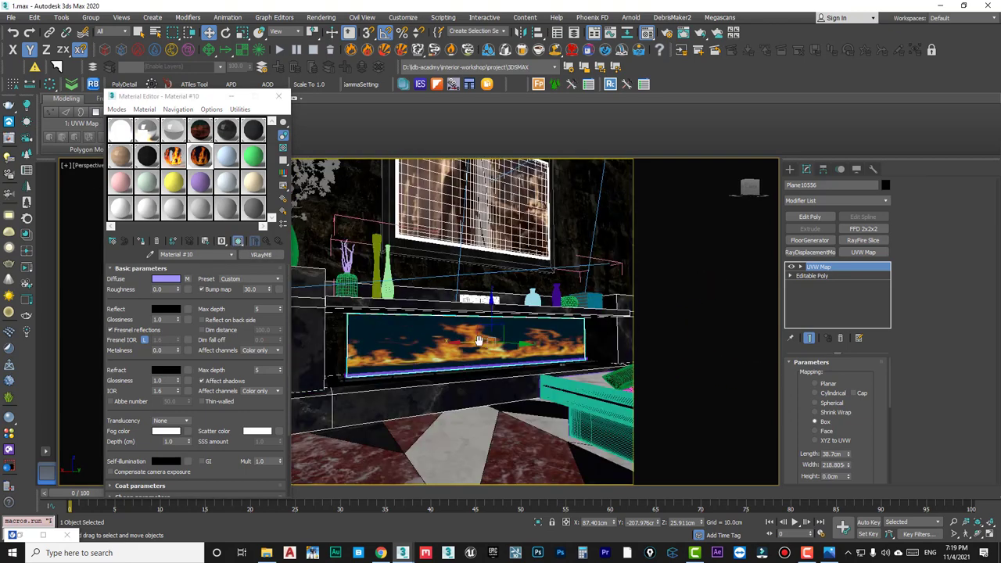
scroll(470, 341, down, 4)
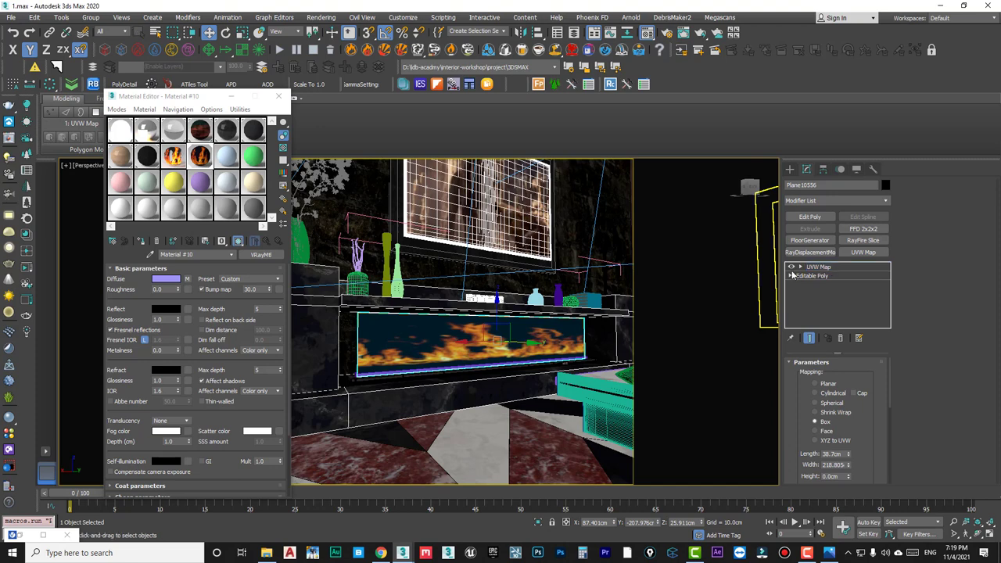
drag(498, 313, 497, 320)
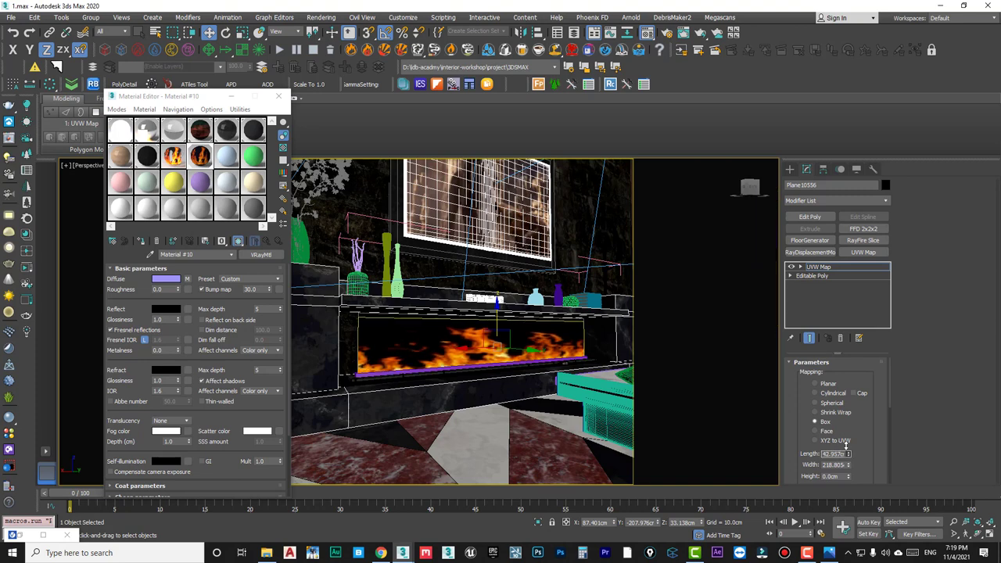
mouse_move(849, 455)
mouse_down()
mouse_move(845, 495)
mouse_move(848, 441)
mouse_up()
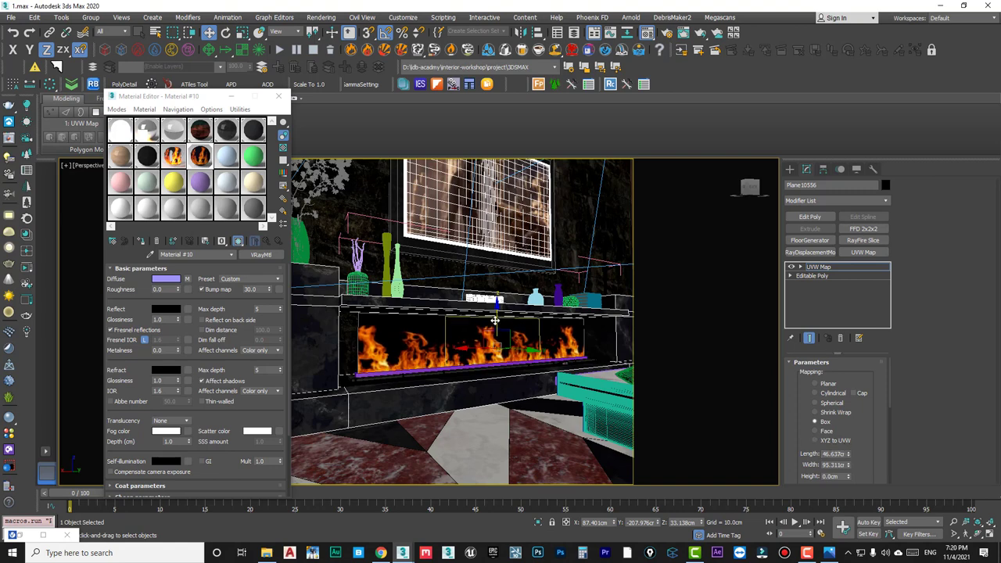
click(821, 268)
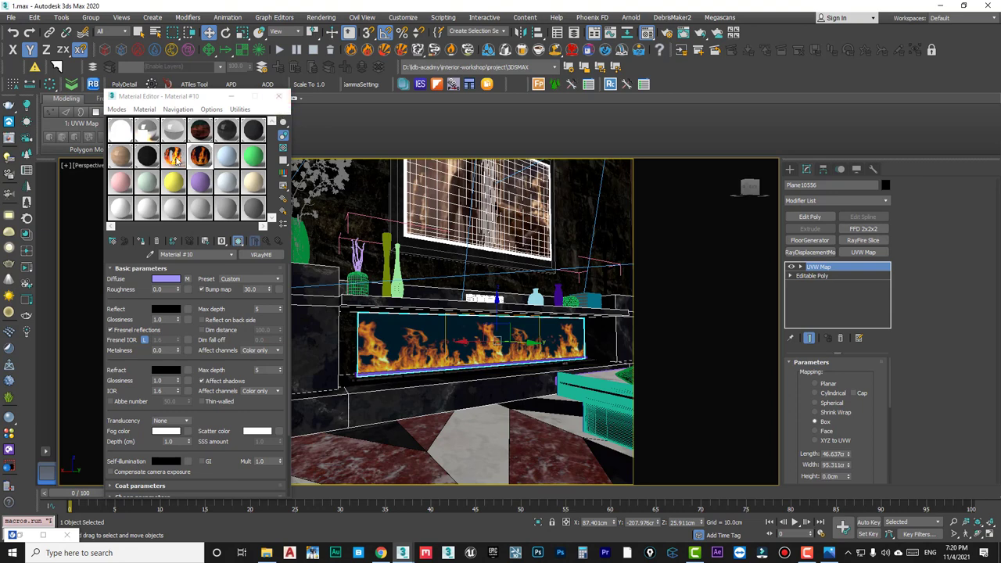
Reassign the light material Material #9ww to the plane and close the Material Editor.
click(396, 334)
click(142, 241)
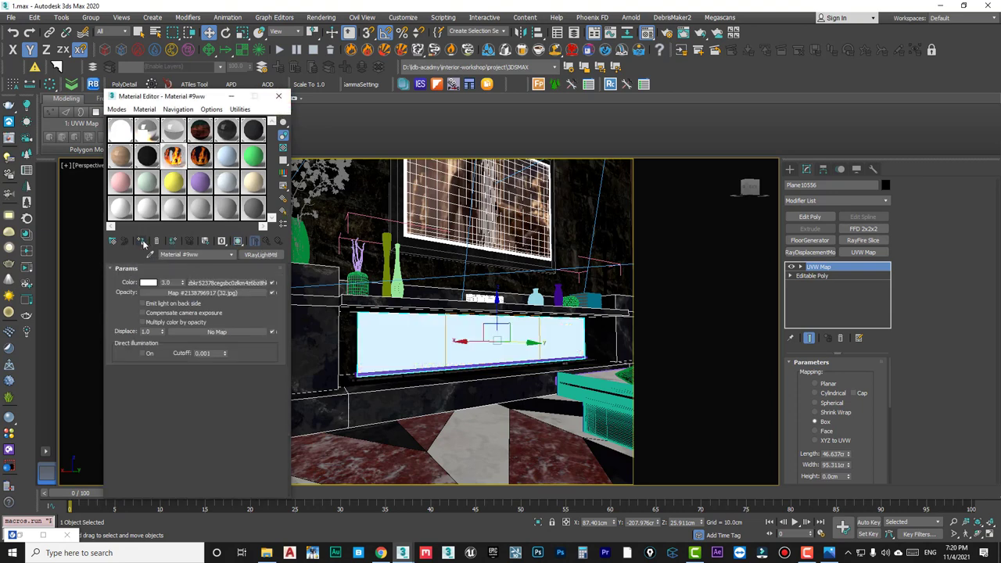
mouse_move(464, 339)
alt+middle_down()
mouse_move(458, 360)
mouse_move(461, 328)
alt+middle_up()
click(278, 95)
scroll(483, 340, up, 3)
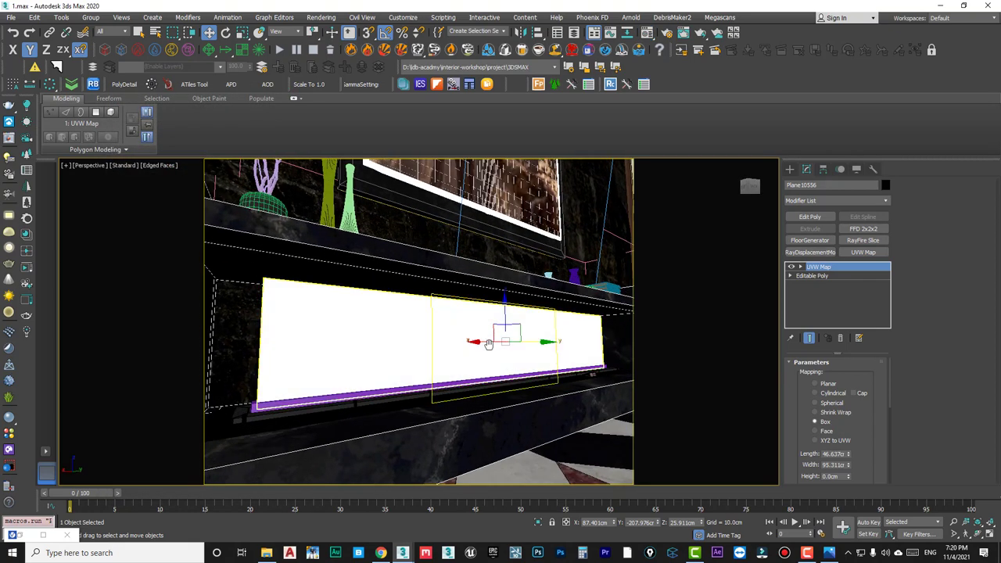
View through VRayCam008 with tilt 0.08 and render the camera view.
click(483, 266)
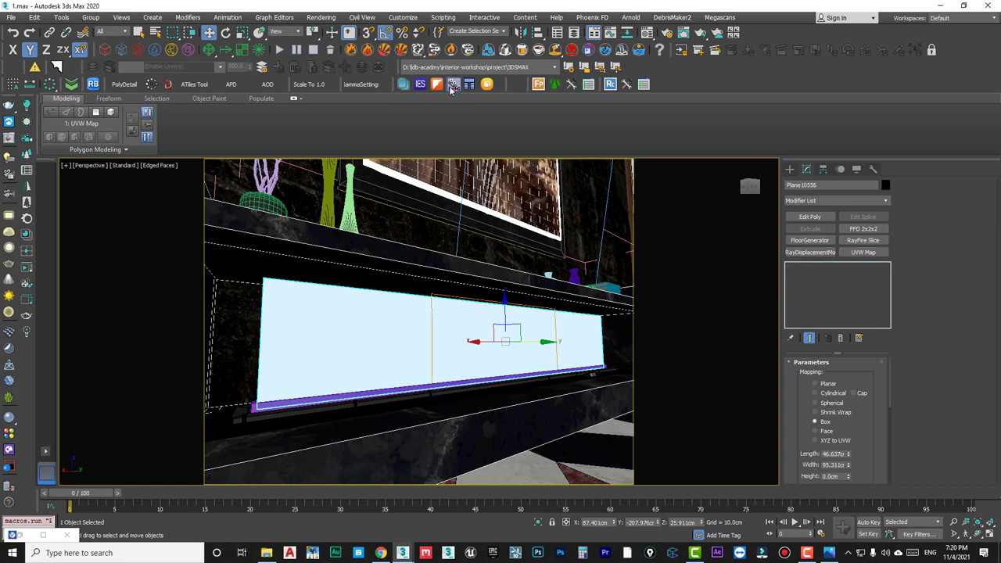
key(c)
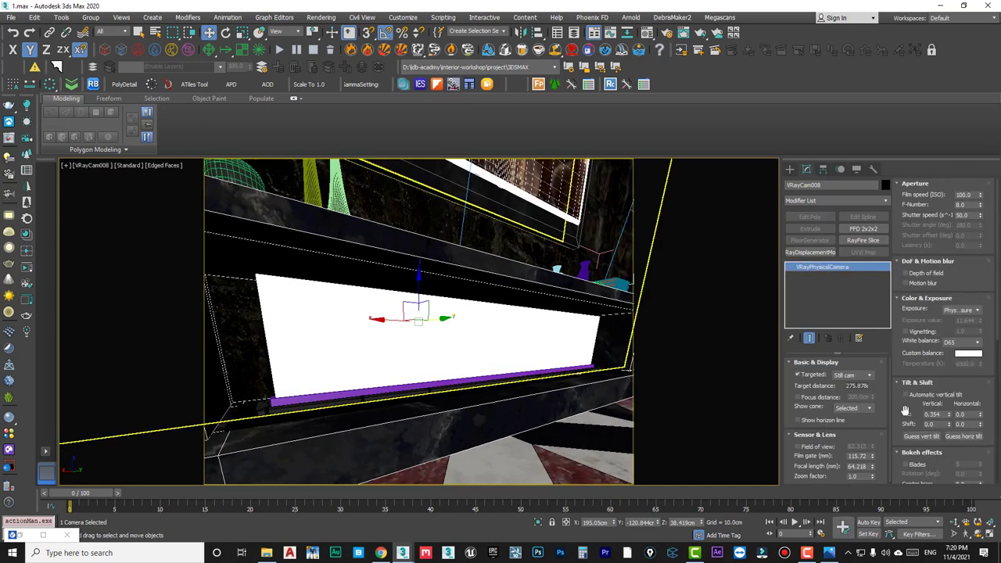
click(921, 436)
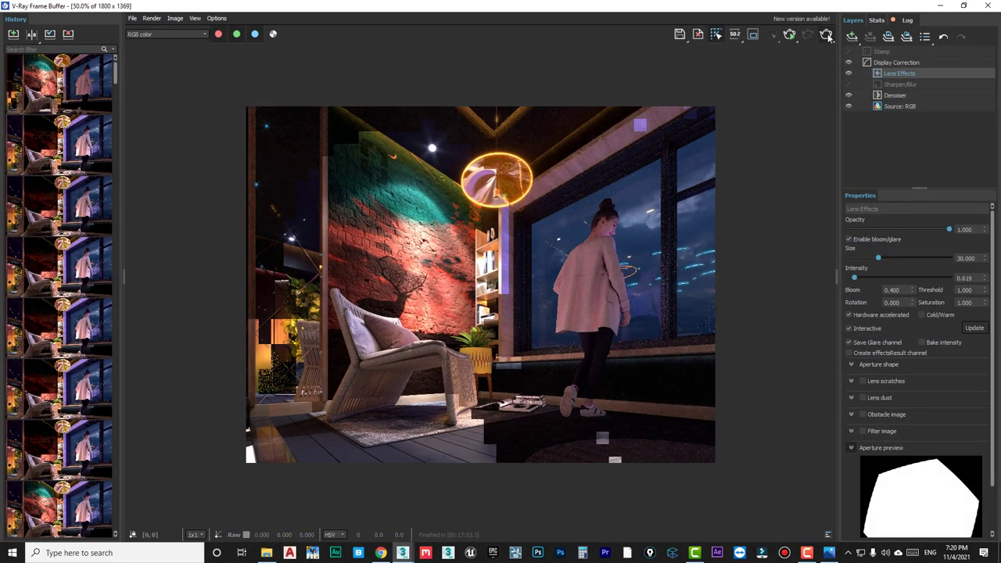
click(828, 36)
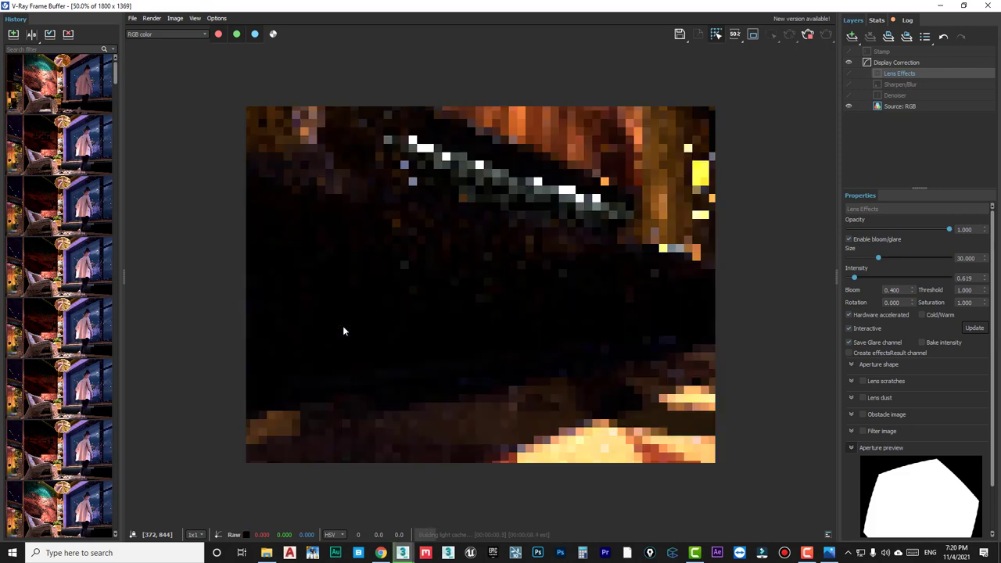
scroll(405, 309, down, 1)
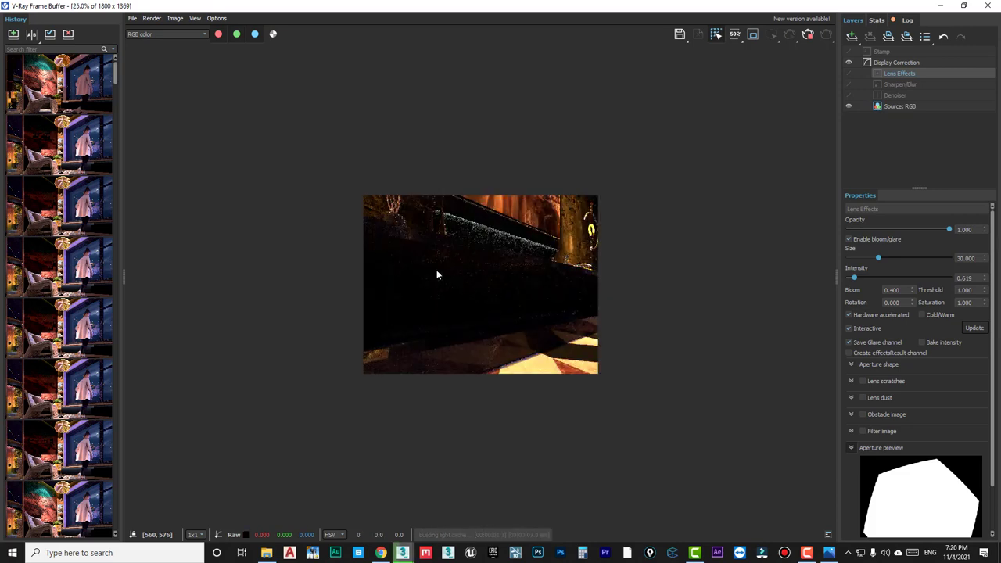
scroll(440, 263, up, 1)
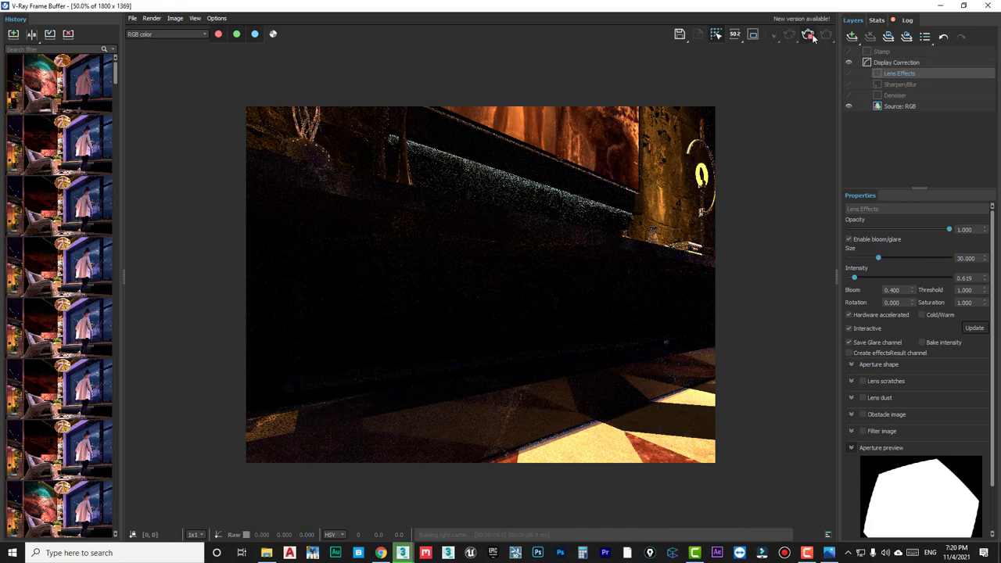
click(944, 6)
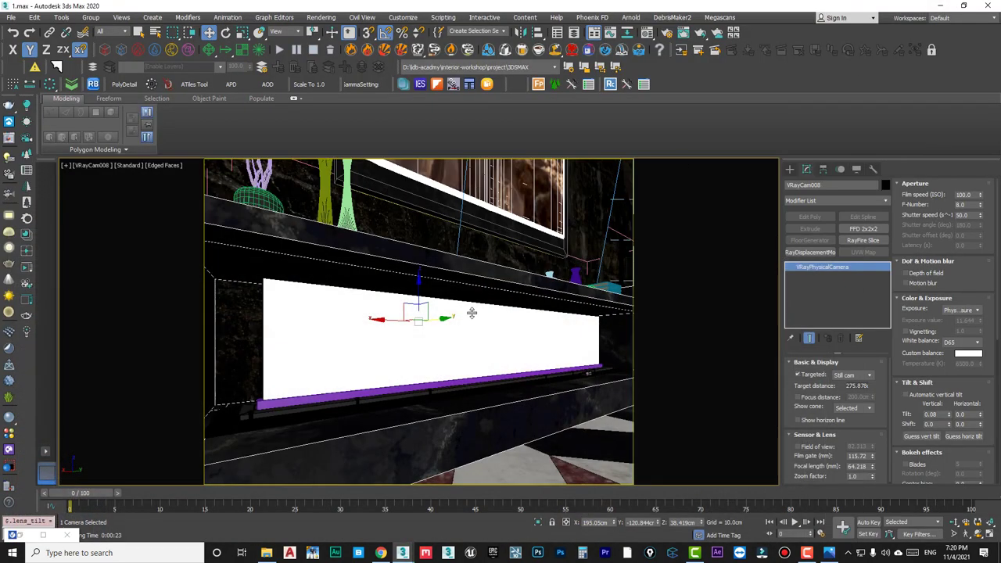
Flip the fireplace plane's polygon, return to the UVW Map level, and re-render.
click(514, 339)
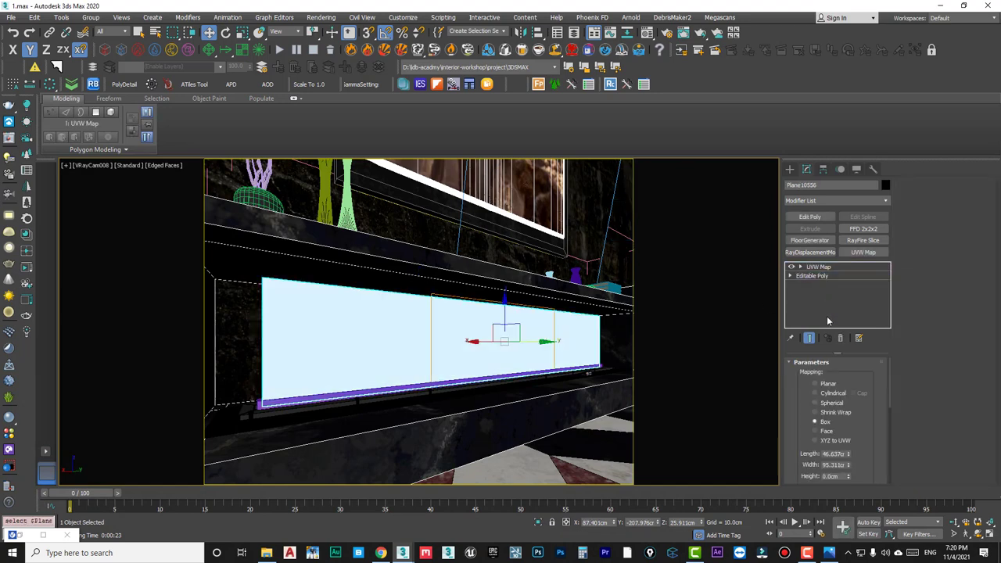
click(813, 276)
click(846, 374)
click(394, 347)
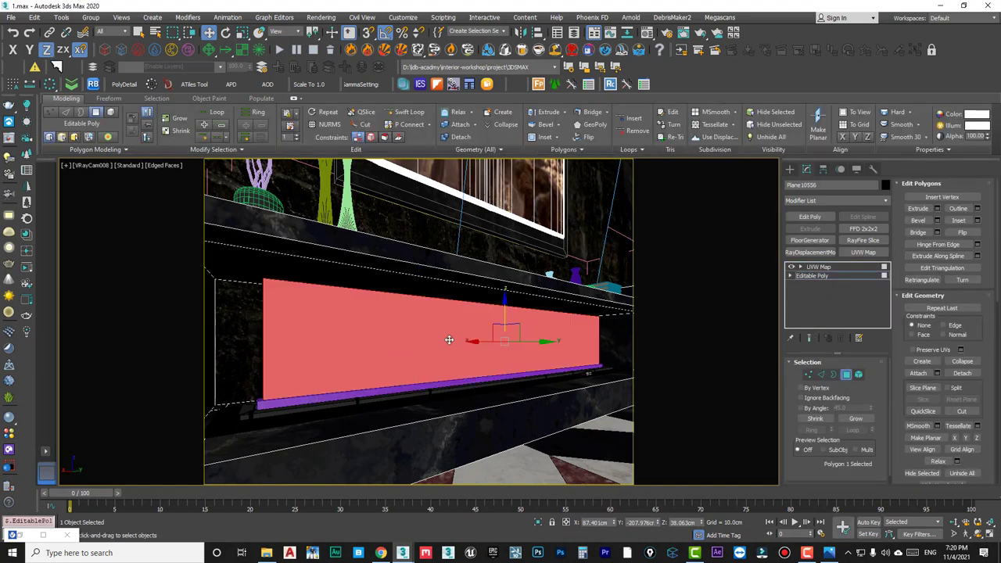
click(964, 233)
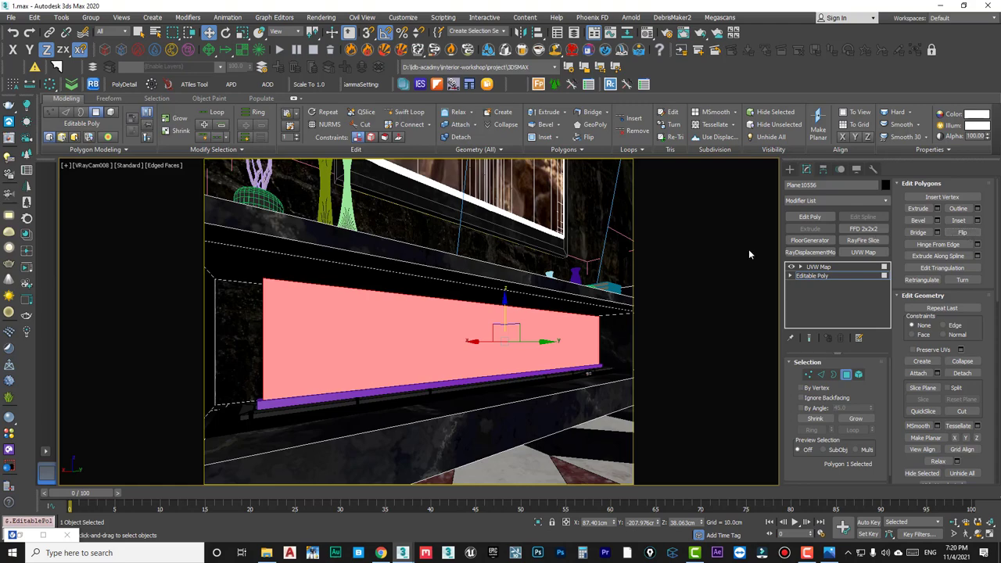
click(846, 375)
click(819, 267)
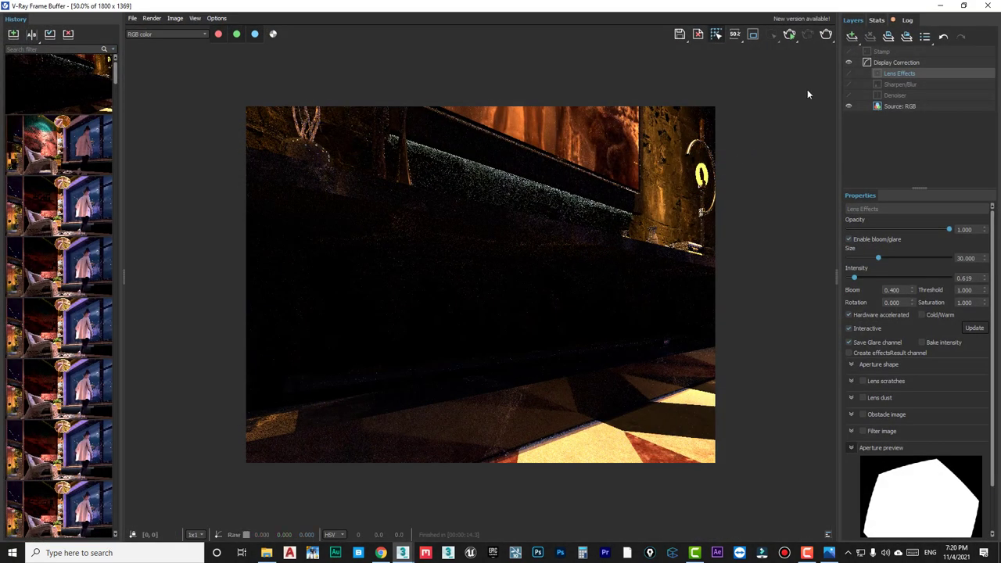
click(826, 37)
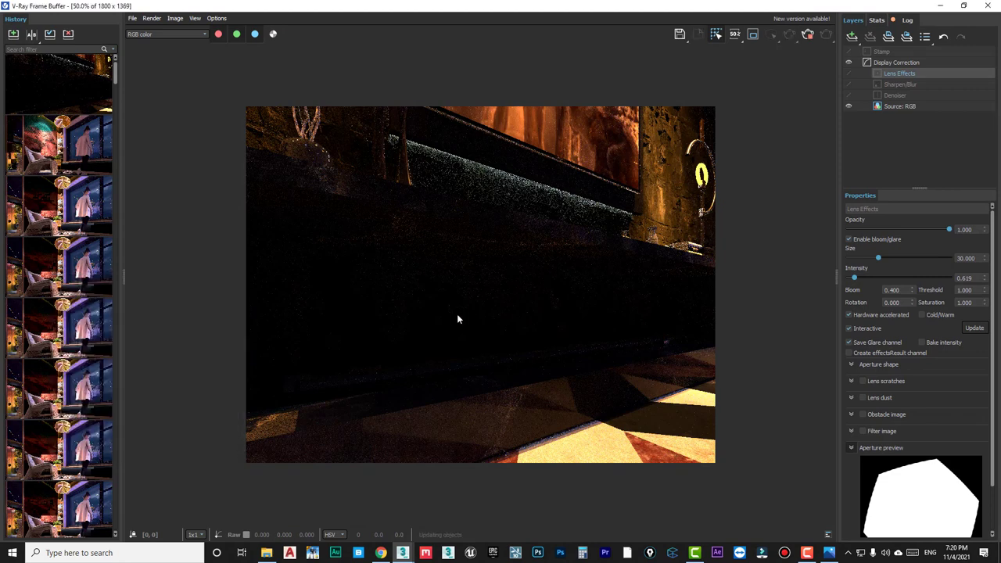
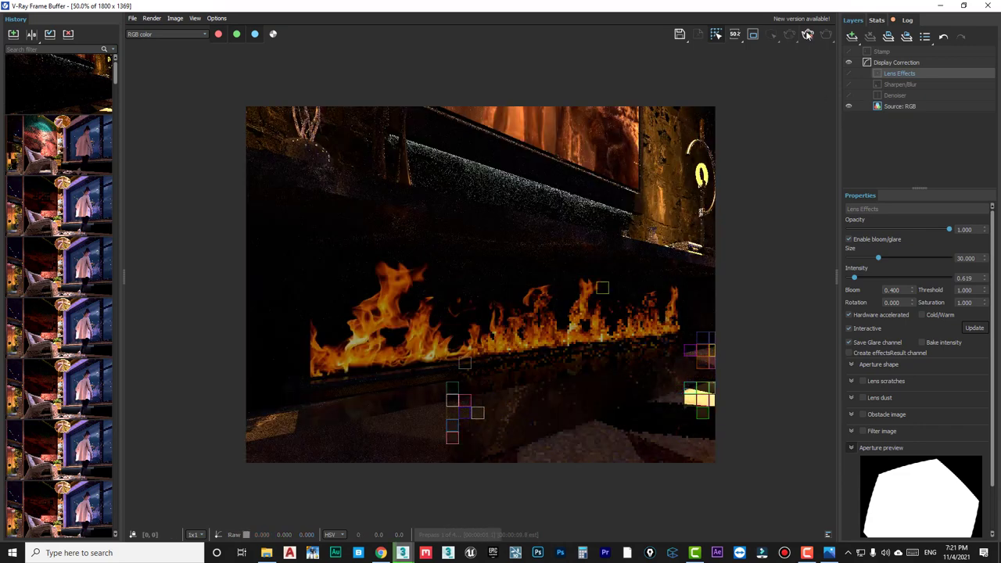
Raise the VRayLightMtl colour multiplier to 8.0 and re-render the fireplace view.
click(941, 6)
key(m)
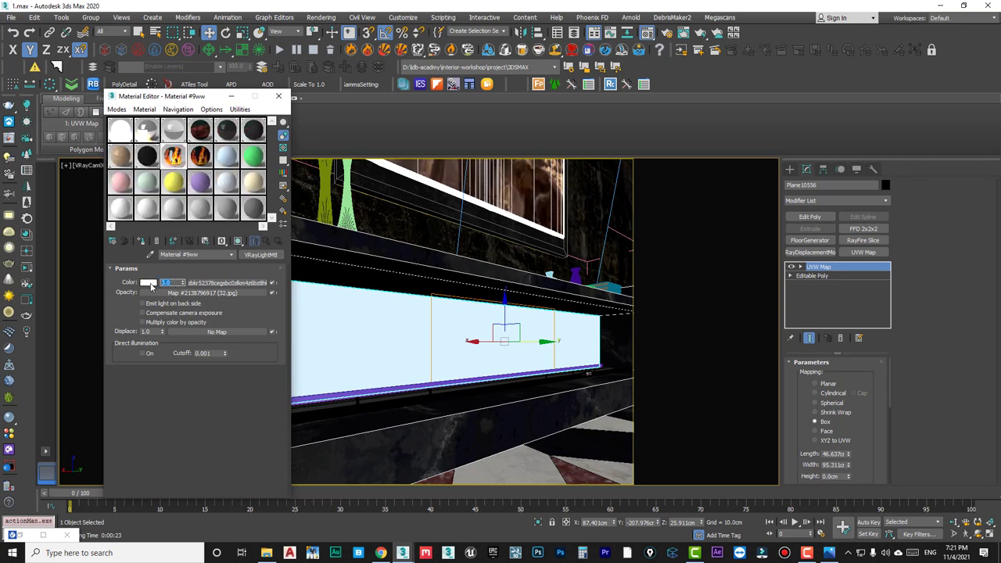
text(8)
key(Return)
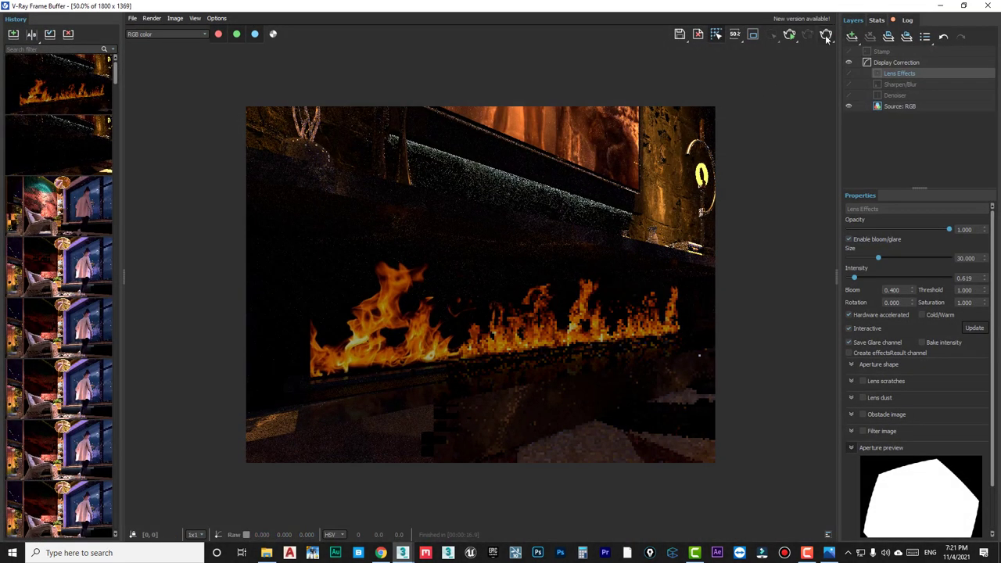
click(827, 37)
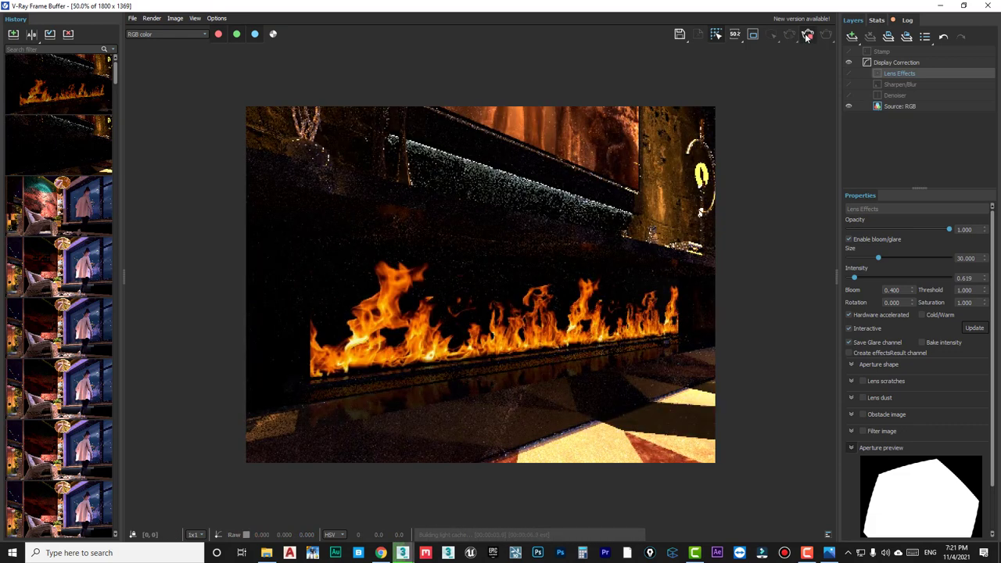
click(939, 7)
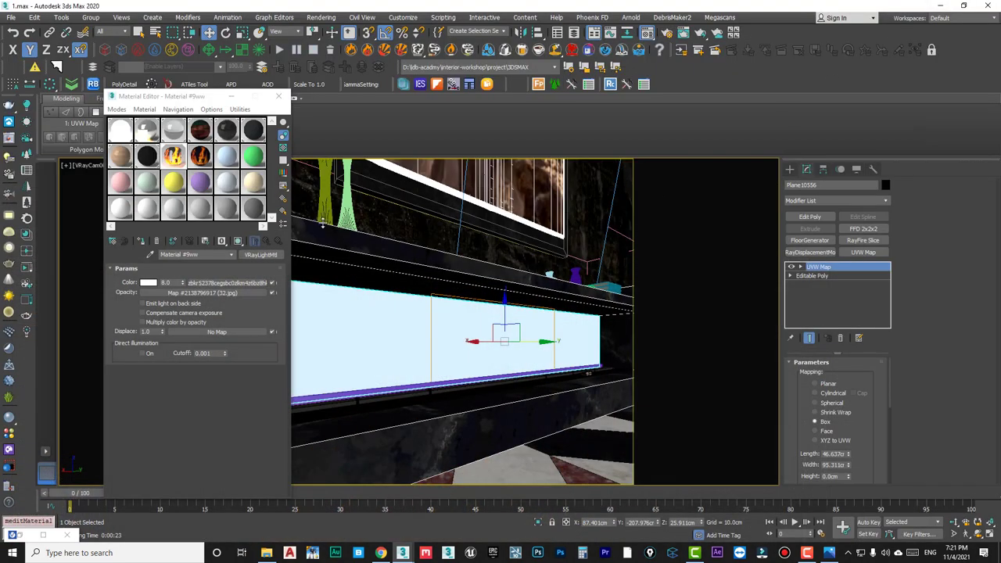
click(278, 95)
Isolate the fireplace wall and burner strip and frame them in the wireframe Top view.
click(366, 413)
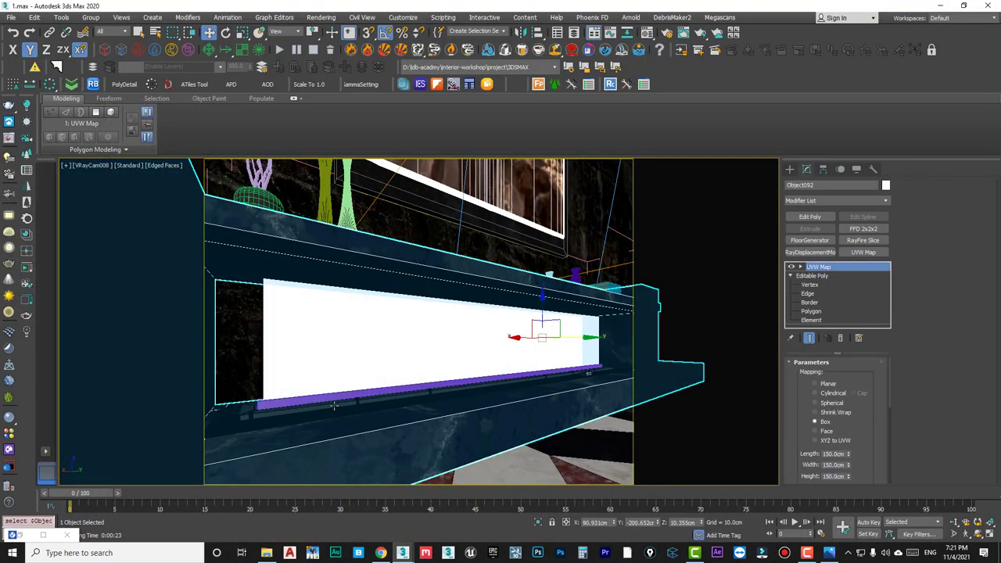
ctrl+click(337, 407)
click(538, 522)
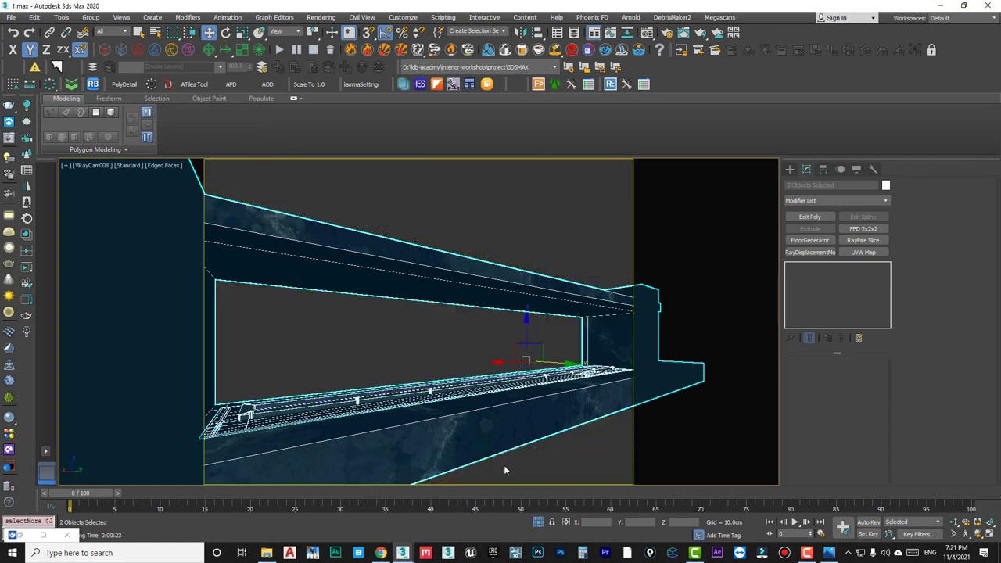
key(t)
click(474, 420)
key(F3)
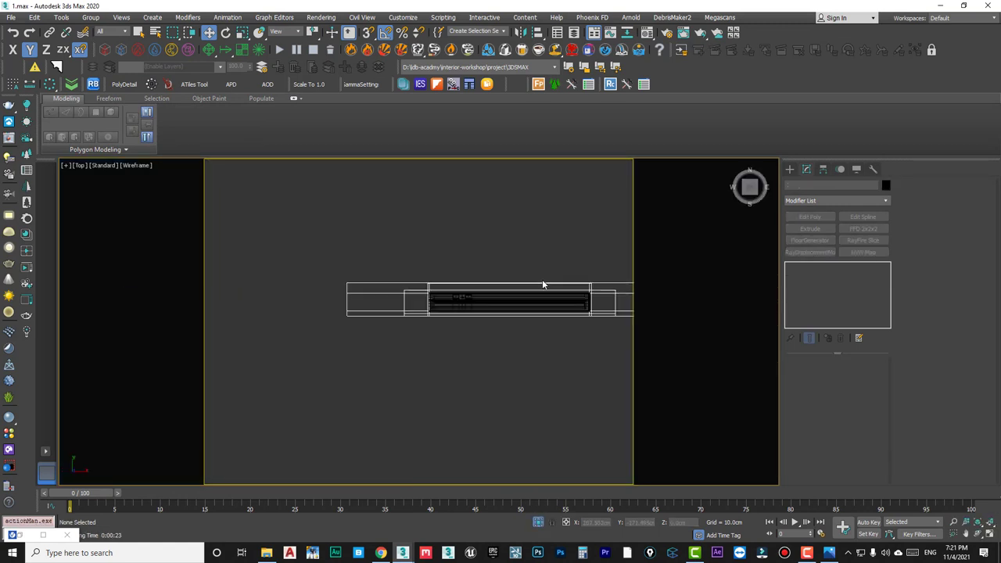
middle_drag(552, 252, 502, 257)
Draw a VRayLight plane over the fireplace burner in the Top view.
click(789, 169)
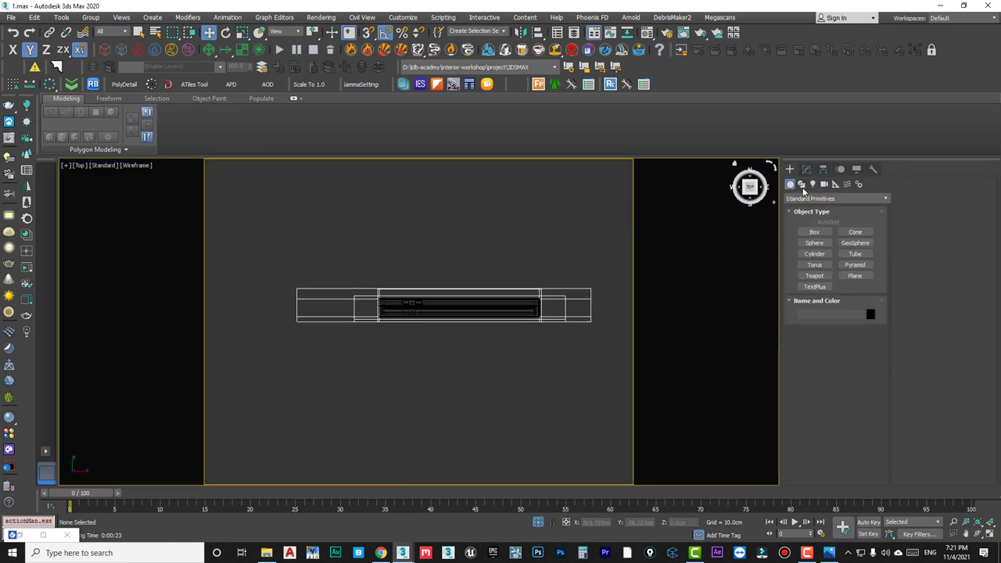
click(813, 184)
click(806, 236)
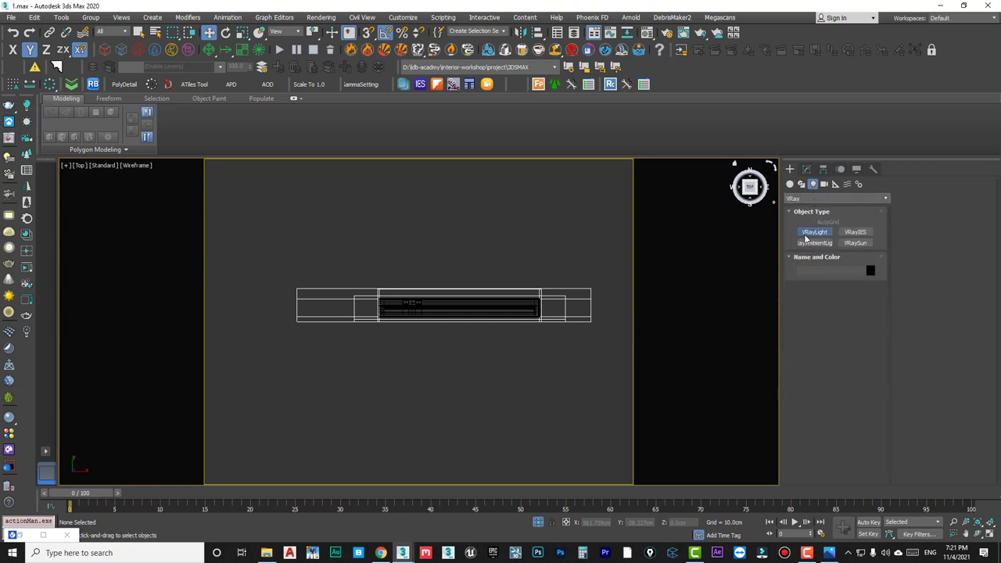
scroll(538, 308, up, 4)
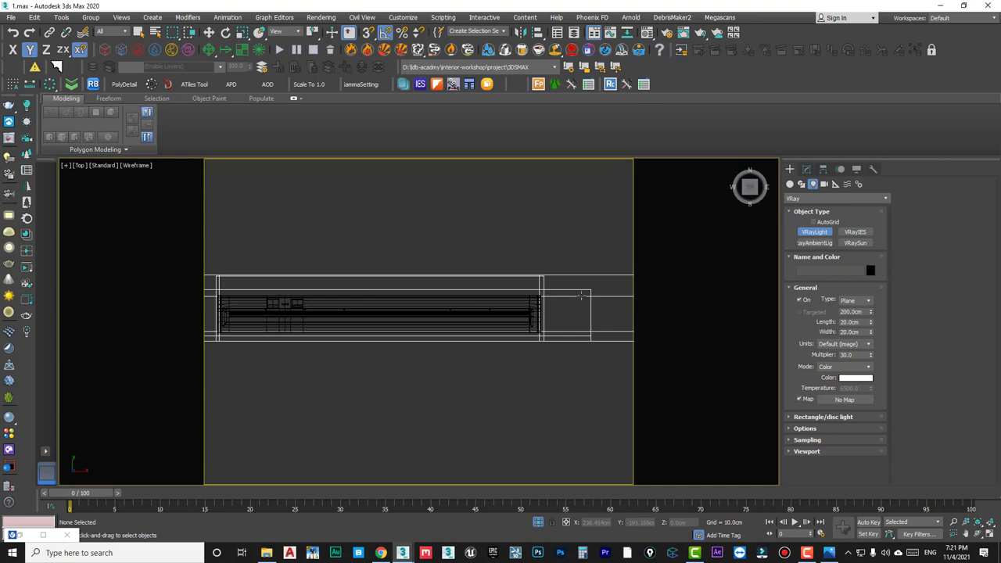
scroll(582, 295, down, 2)
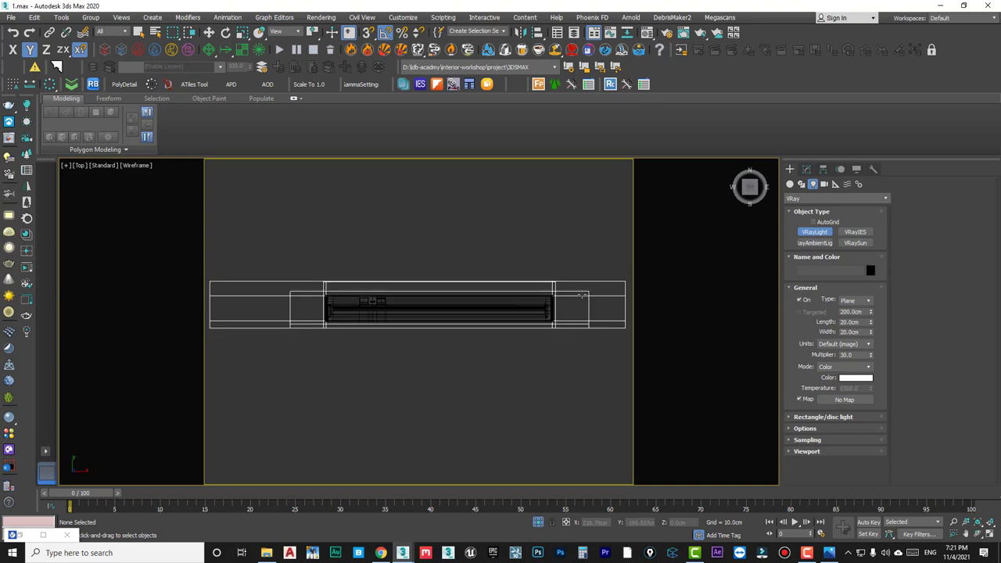
drag(557, 295, 323, 319)
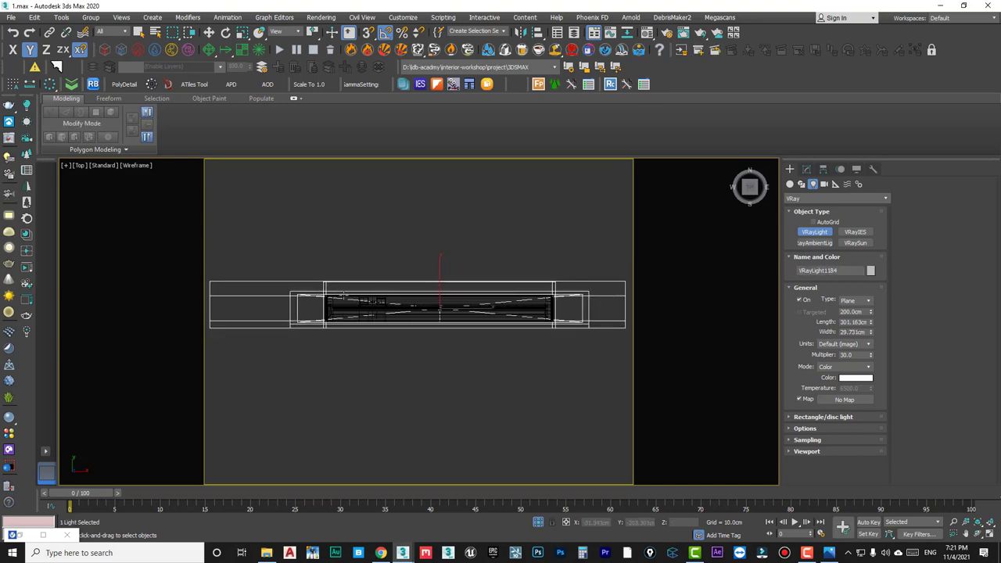
right_click(343, 295)
Resize the plane light to about 241 × 24 cm.
alt+middle_drag(343, 295, 505, 246)
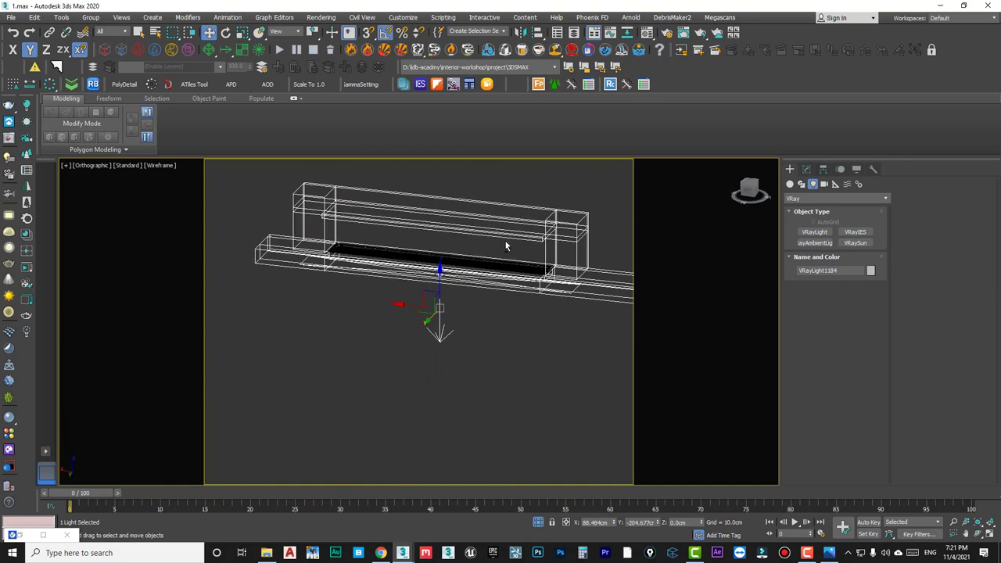
key(F3)
key(p)
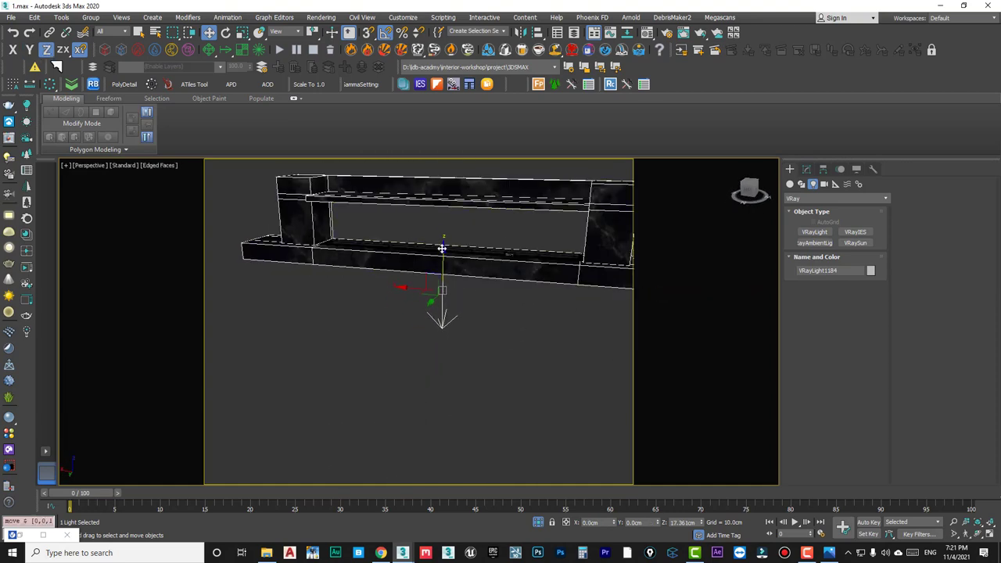
scroll(445, 234, up, 4)
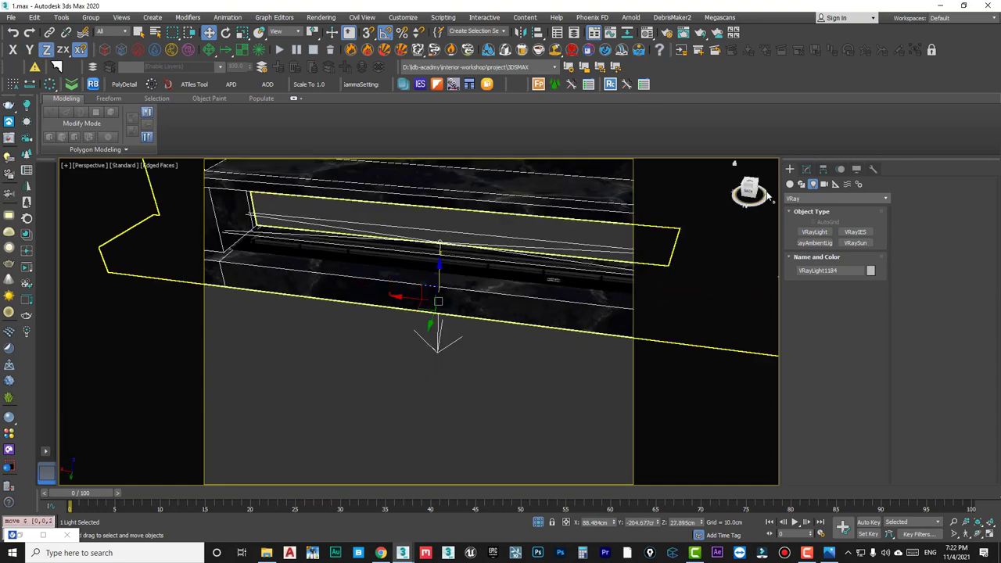
click(807, 169)
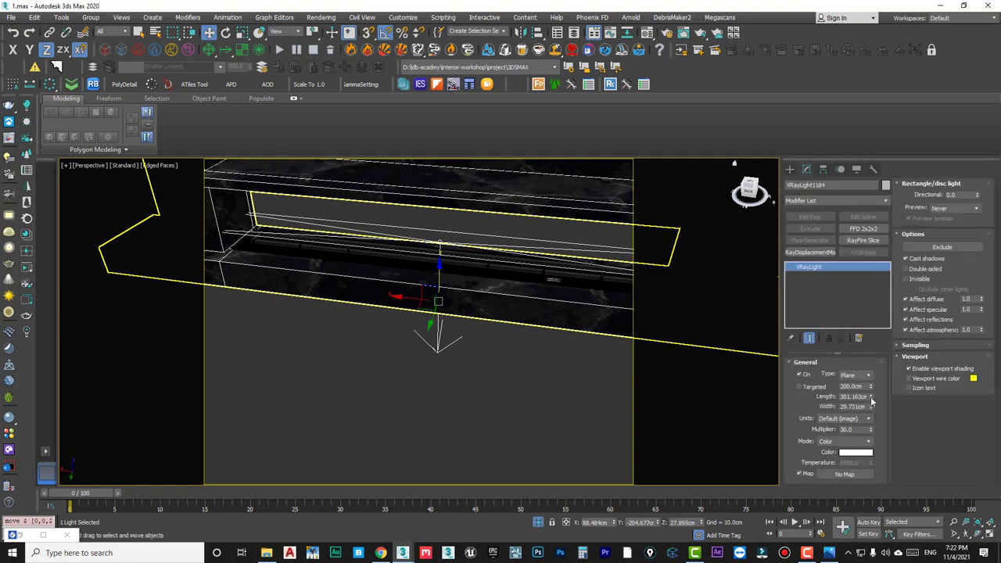
drag(872, 401, 874, 409)
alt+middle_drag(518, 296, 463, 298)
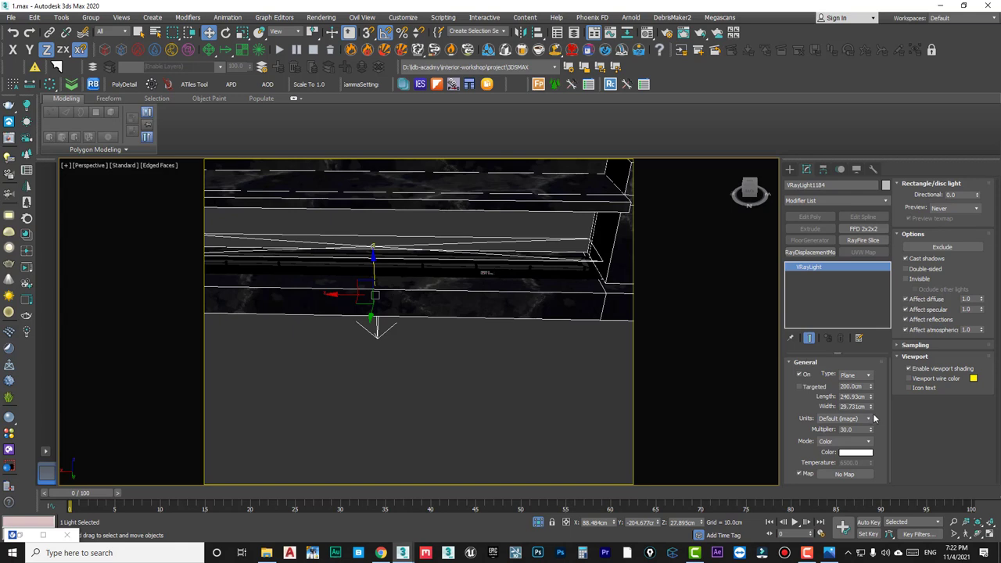
drag(872, 414, 873, 423)
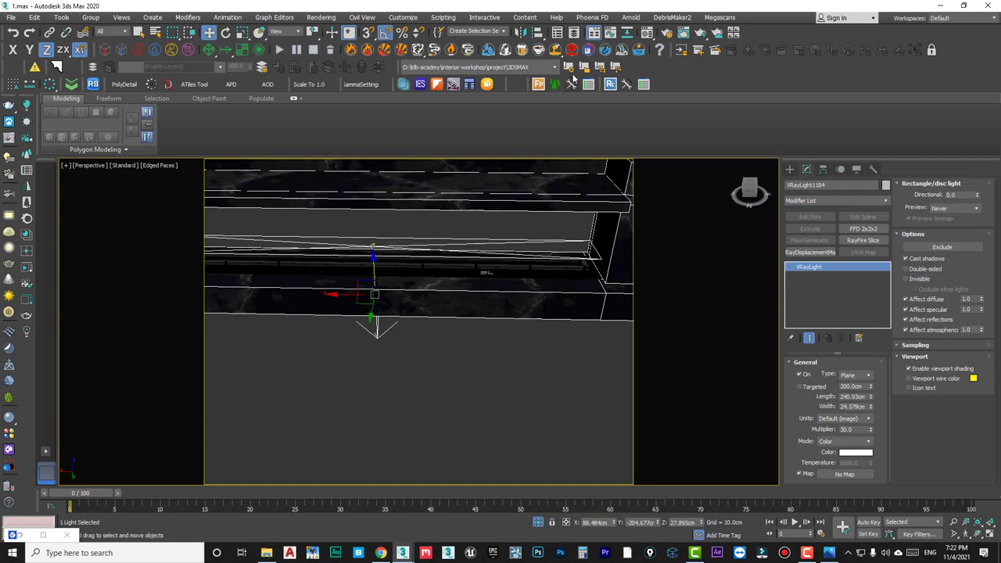
Mirror the light on the Z axis and raise it above the burner.
click(521, 33)
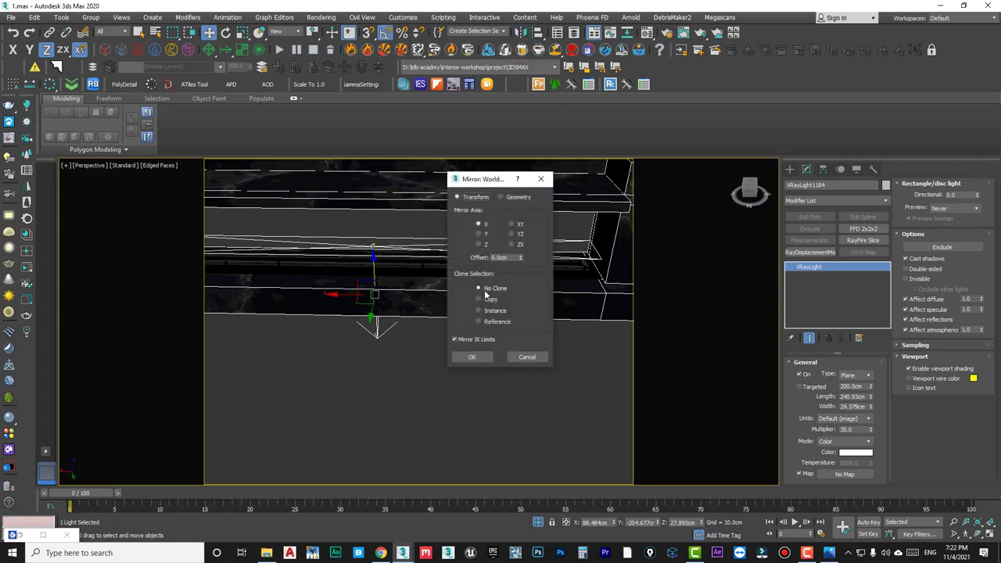
click(479, 245)
click(474, 359)
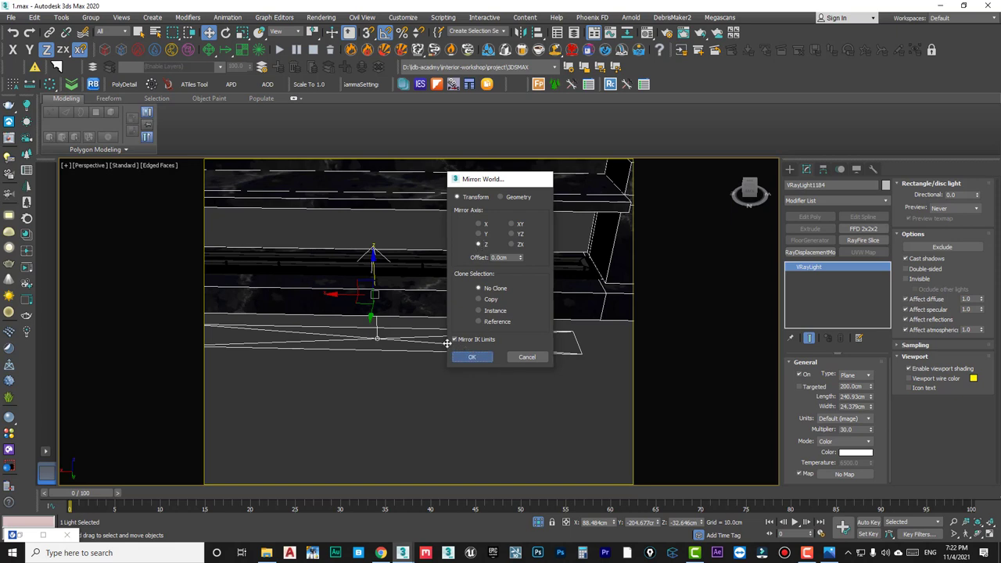
drag(375, 272, 374, 185)
alt+middle_drag(399, 251, 425, 242)
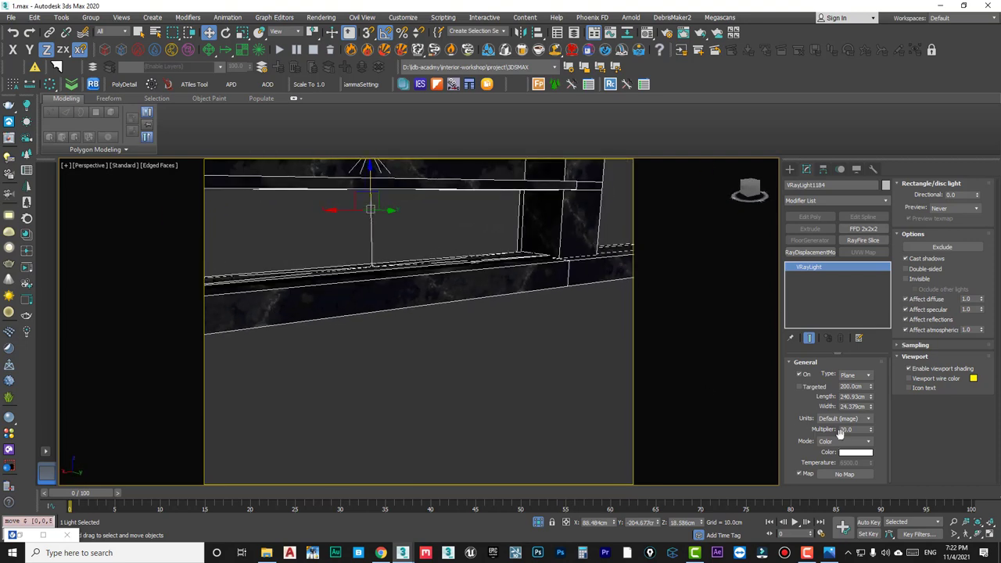
Switch the light to Temperature mode at 2000, invisible and not affecting reflections.
click(842, 443)
click(853, 462)
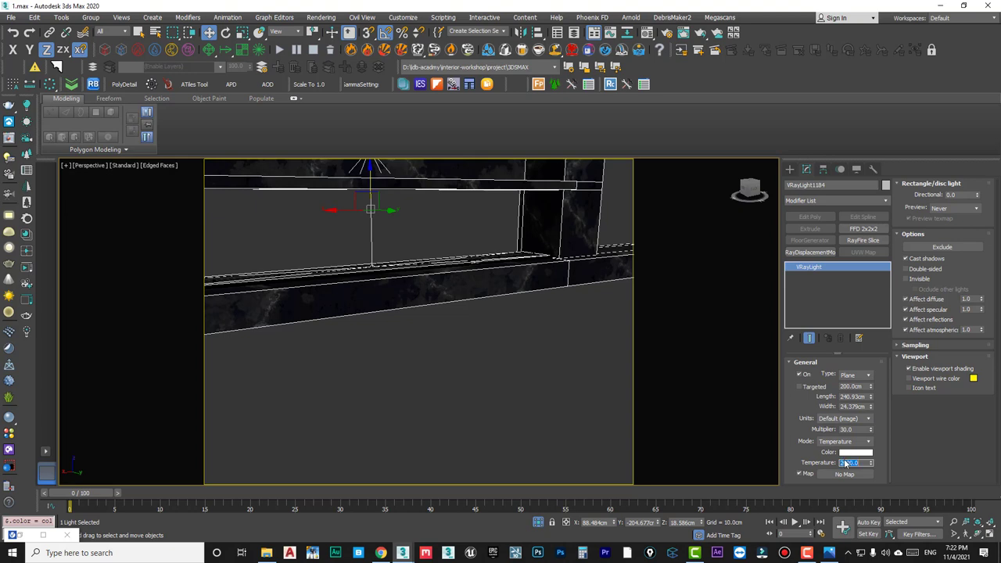
key(Return)
drag(795, 451, 800, 408)
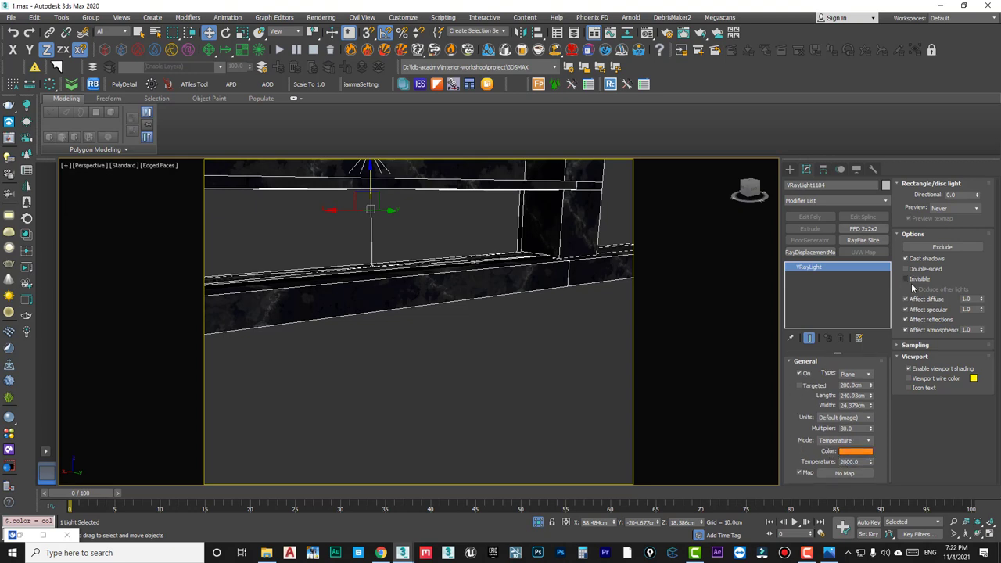
Deselect the light and look through the VRayCam008 camera.
click(501, 349)
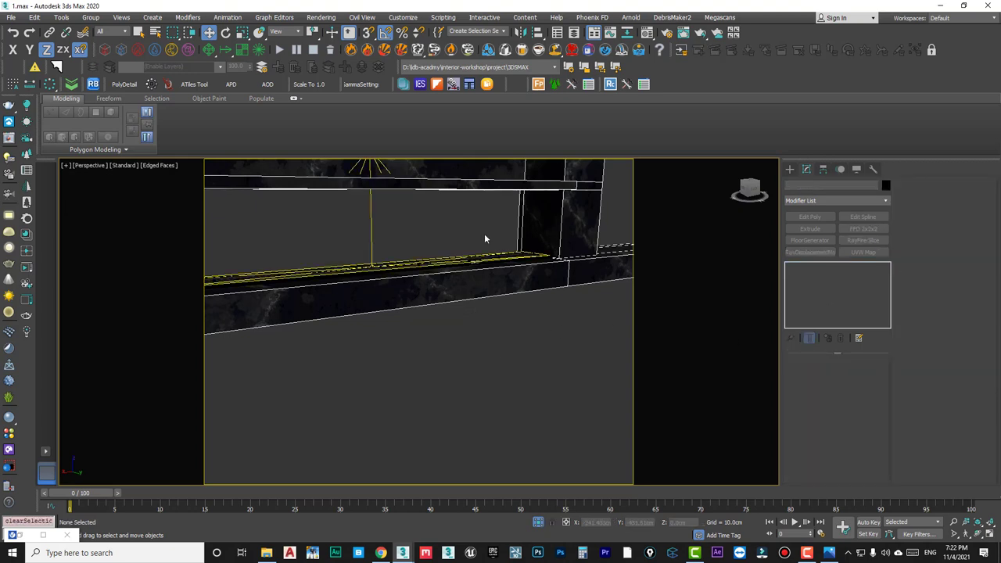
click(371, 222)
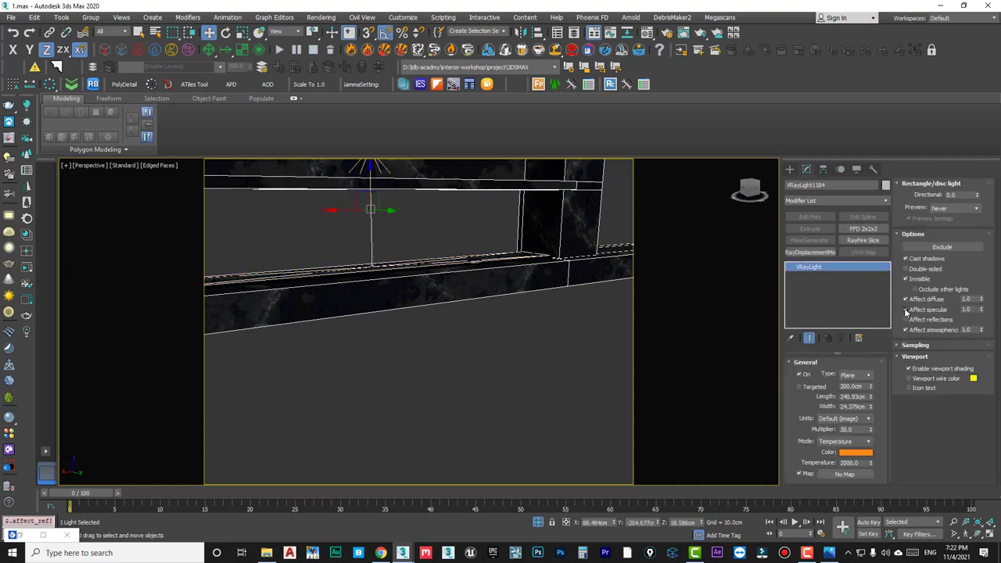
click(441, 245)
key(c)
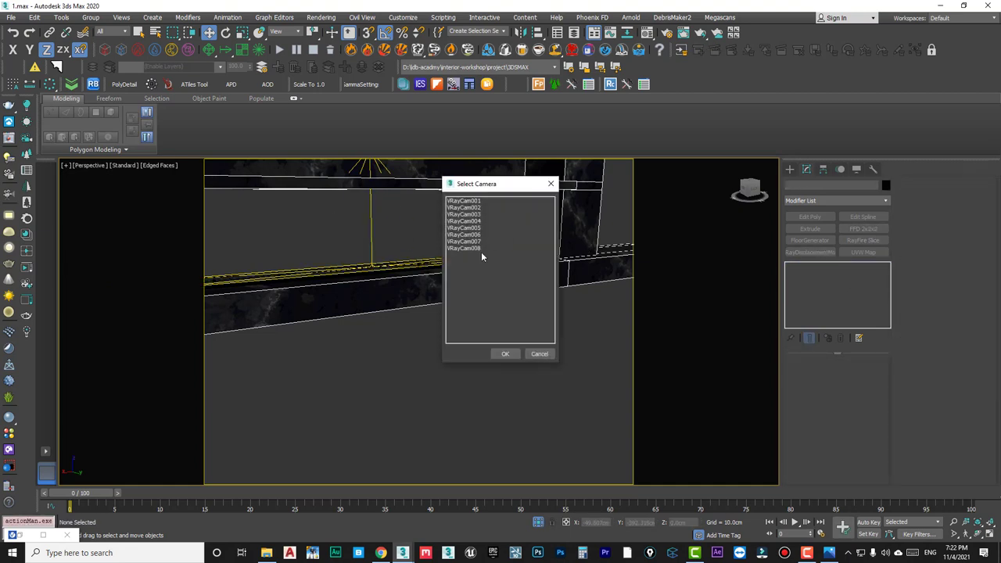
double_click(470, 248)
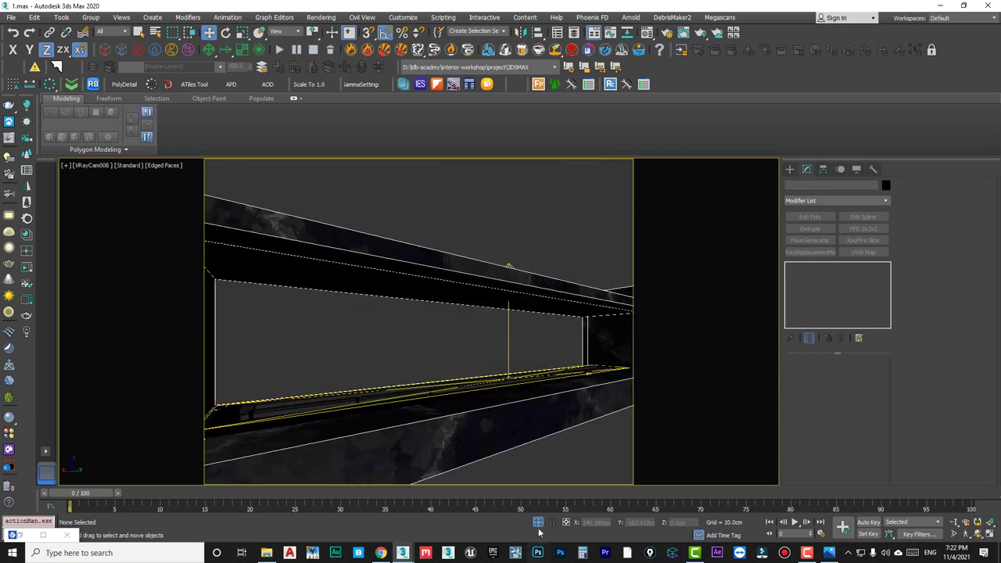
Unhide the scene, re-render the fireplace with the new plane light and zoom out to 25%.
click(539, 525)
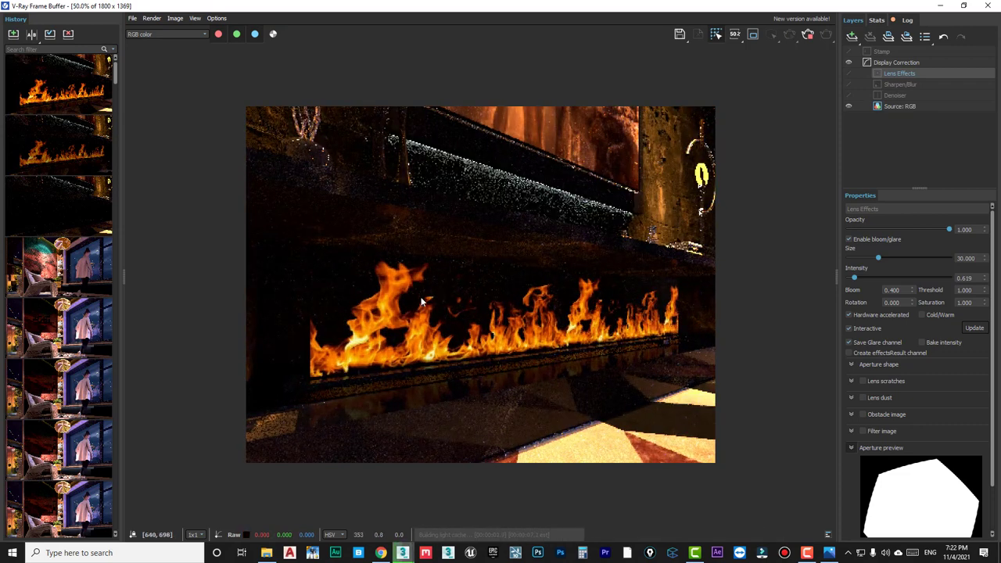
click(942, 6)
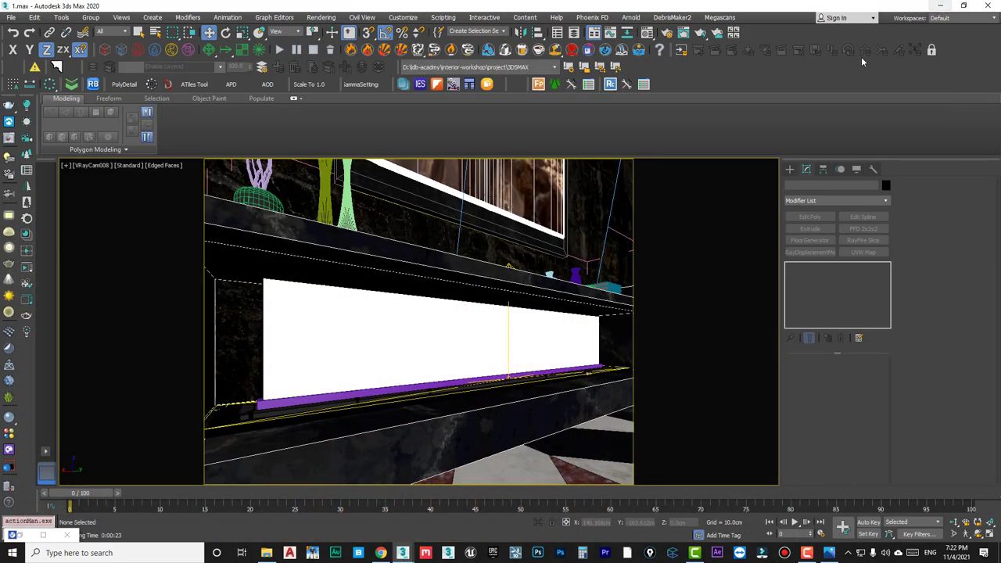
click(508, 333)
text(200)
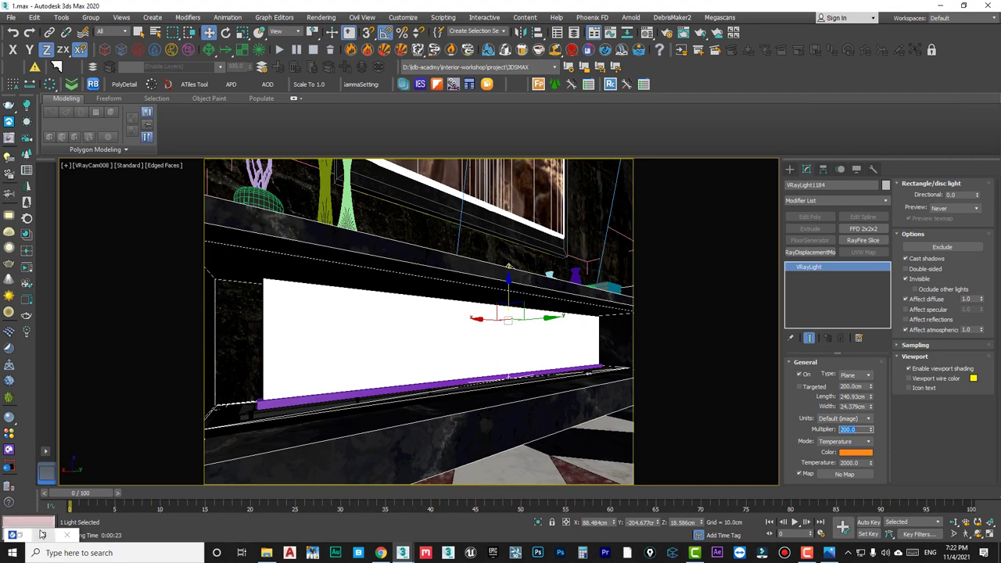
click(43, 535)
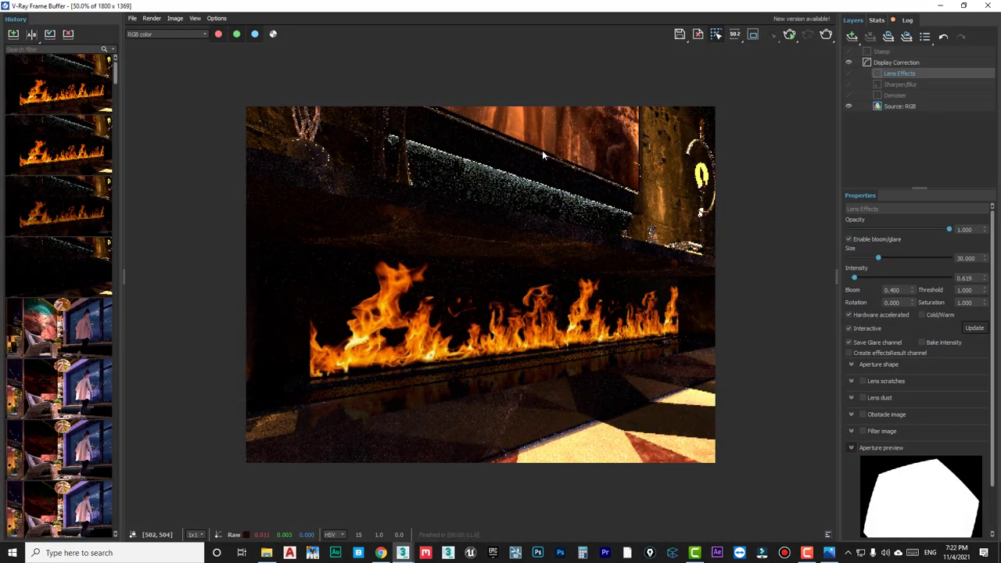
click(826, 35)
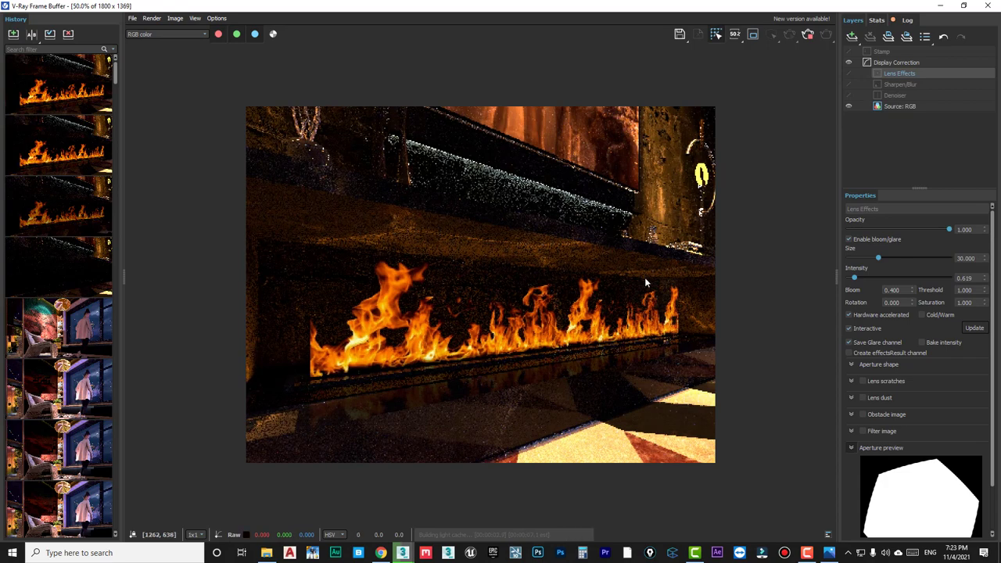
scroll(646, 283, down, 1)
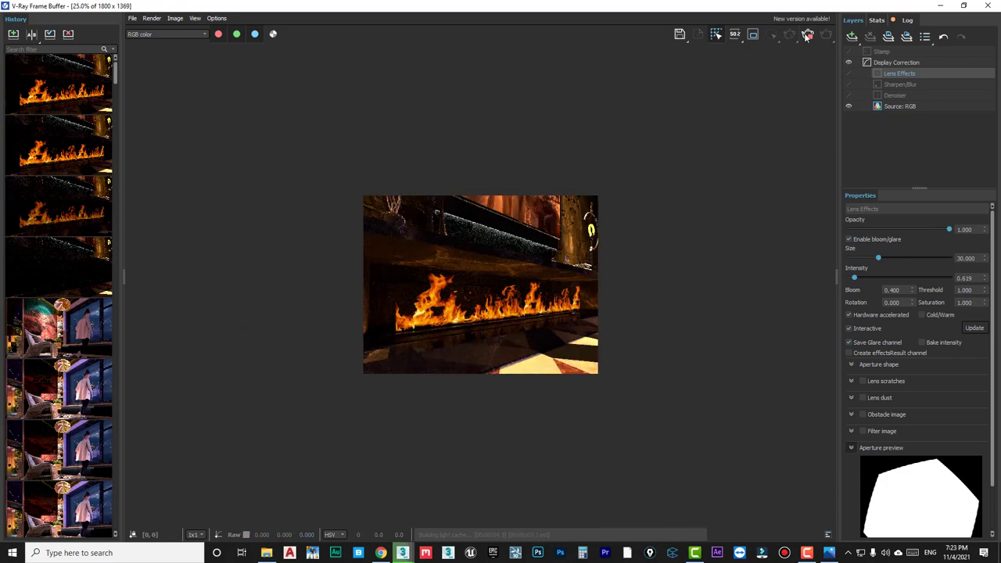
click(941, 6)
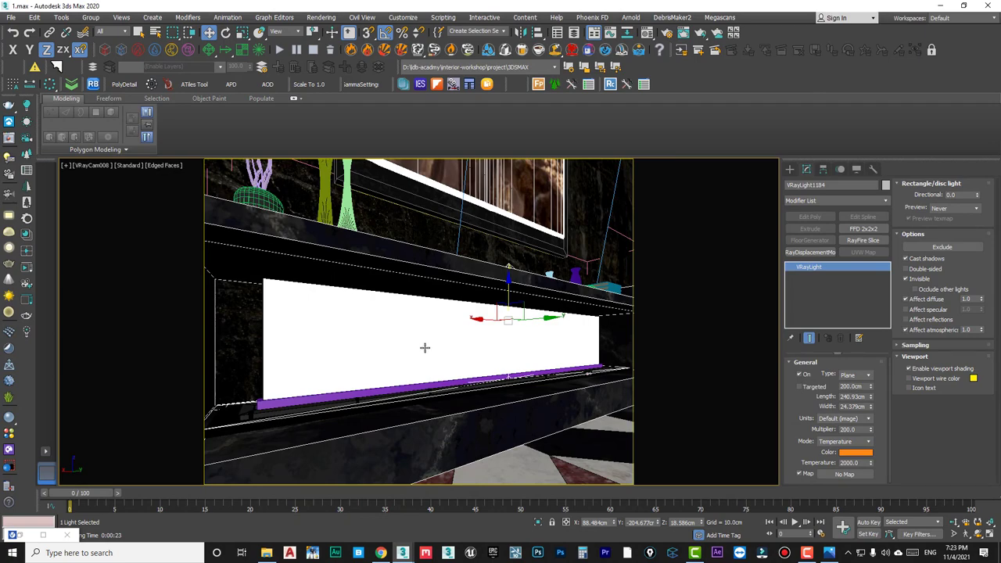
Select the burner shelf tray and purple box and frame them with Z.
key(p)
alt+middle_drag(425, 347, 330, 339)
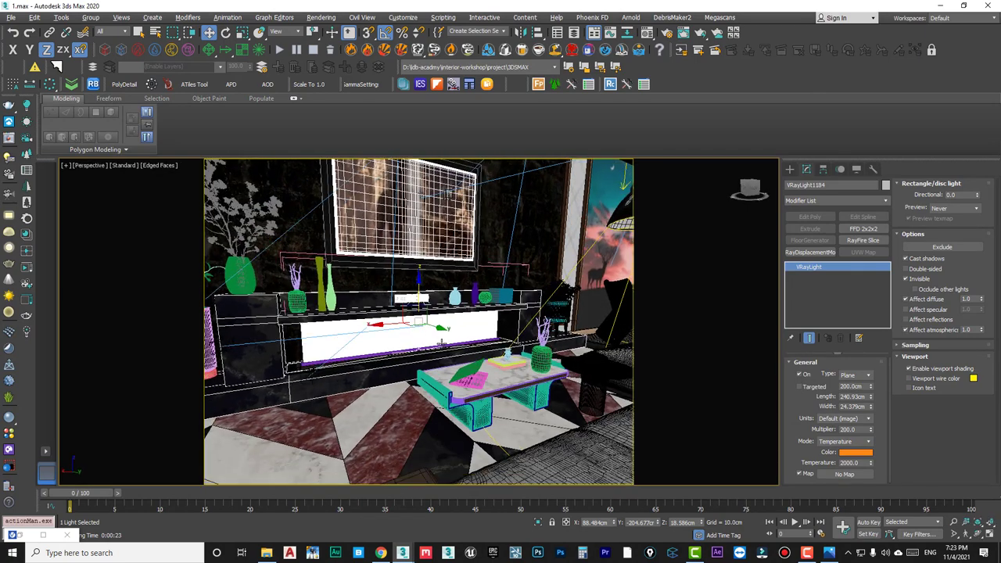
ctrl+click(331, 339)
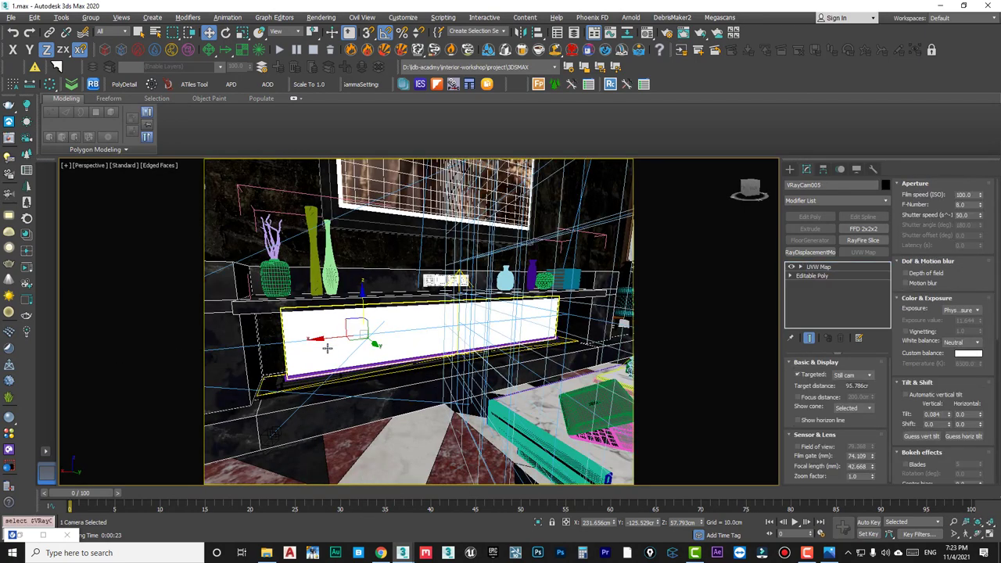
key(z)
scroll(485, 359, down, 3)
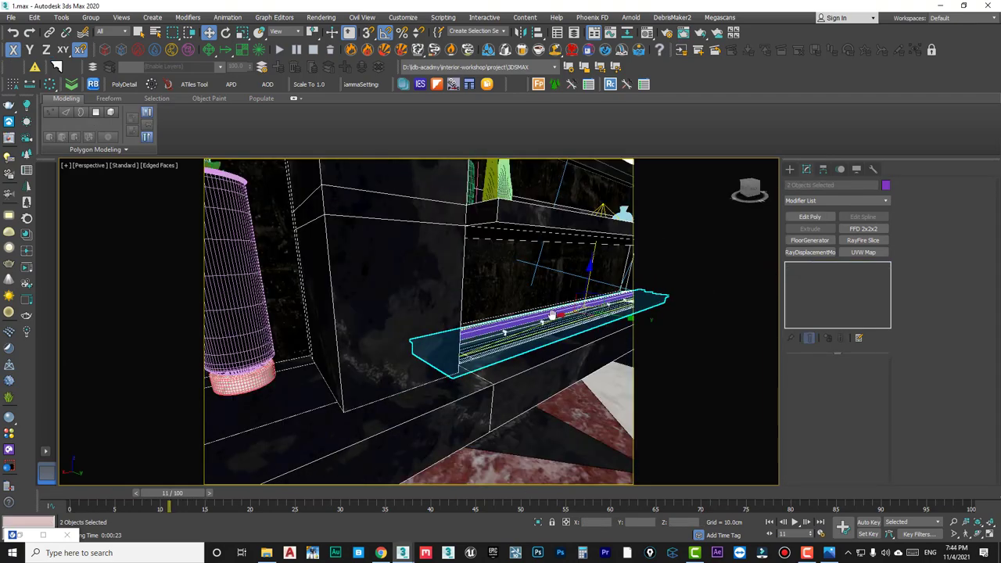
alt+middle_drag(552, 315, 305, 355)
scroll(312, 358, up, 2)
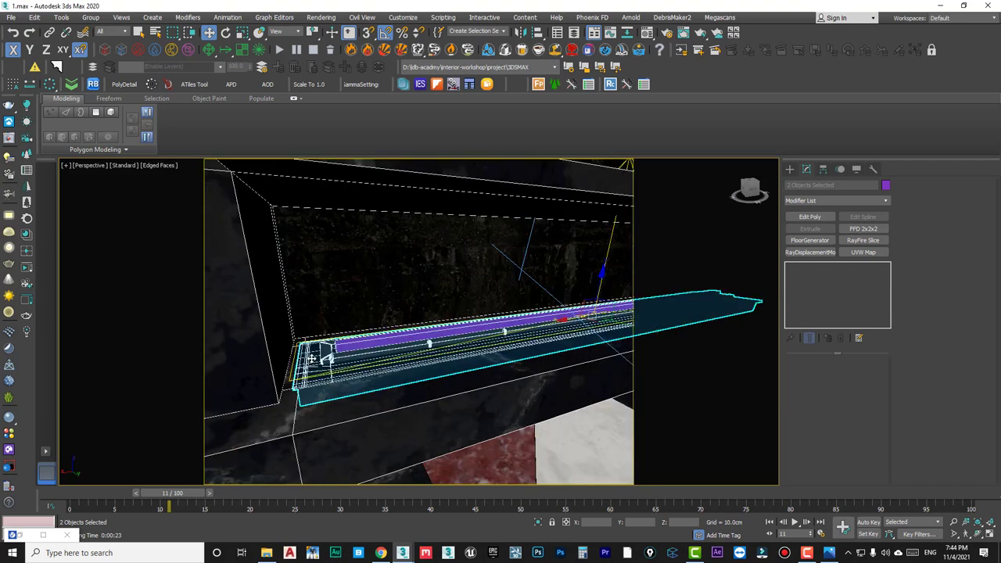
click(349, 346)
scroll(327, 349, up, 2)
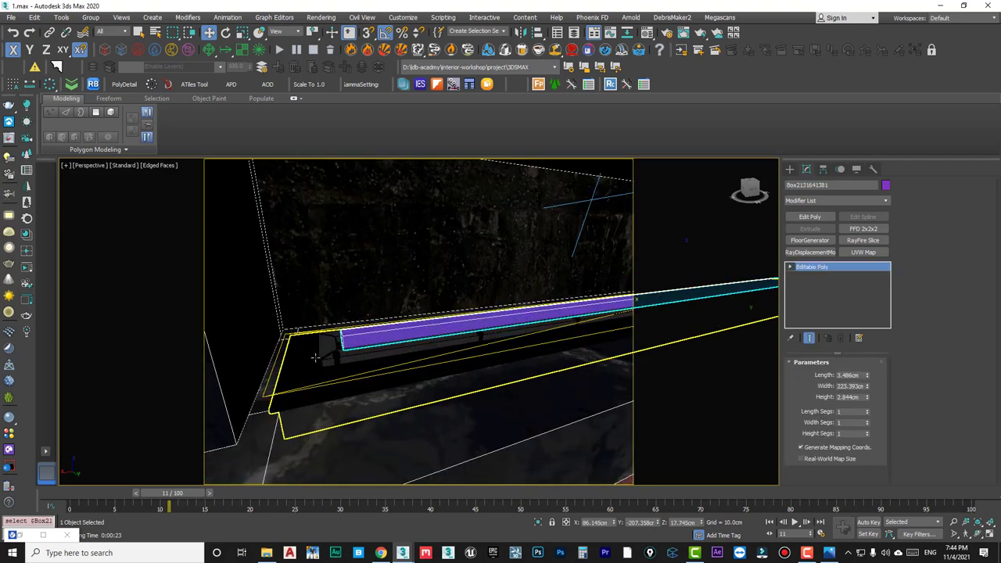
scroll(340, 332, down, 2)
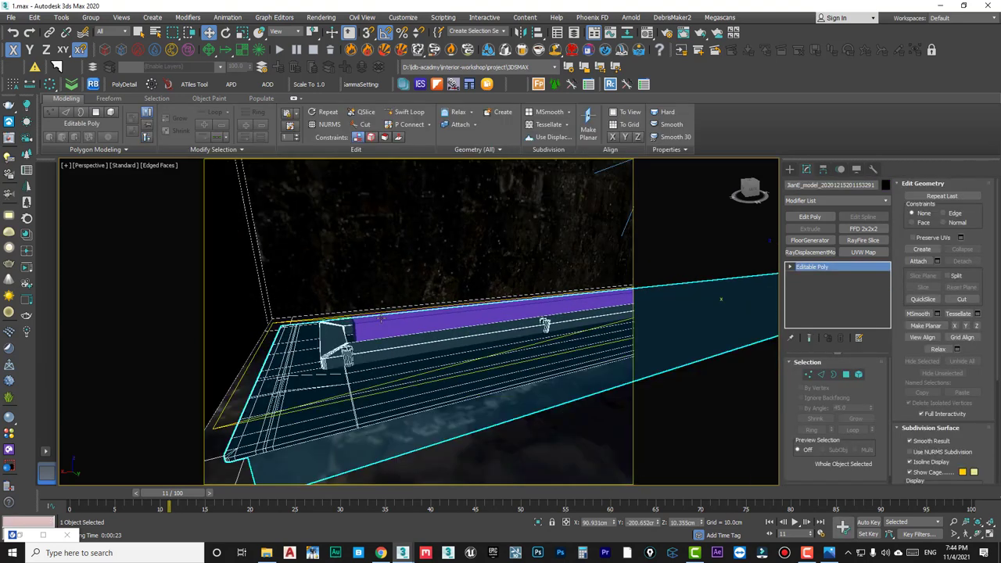
ctrl+click(545, 325)
Isolate the tray and purple box, orbit to inspect them, and clear the selection.
click(538, 523)
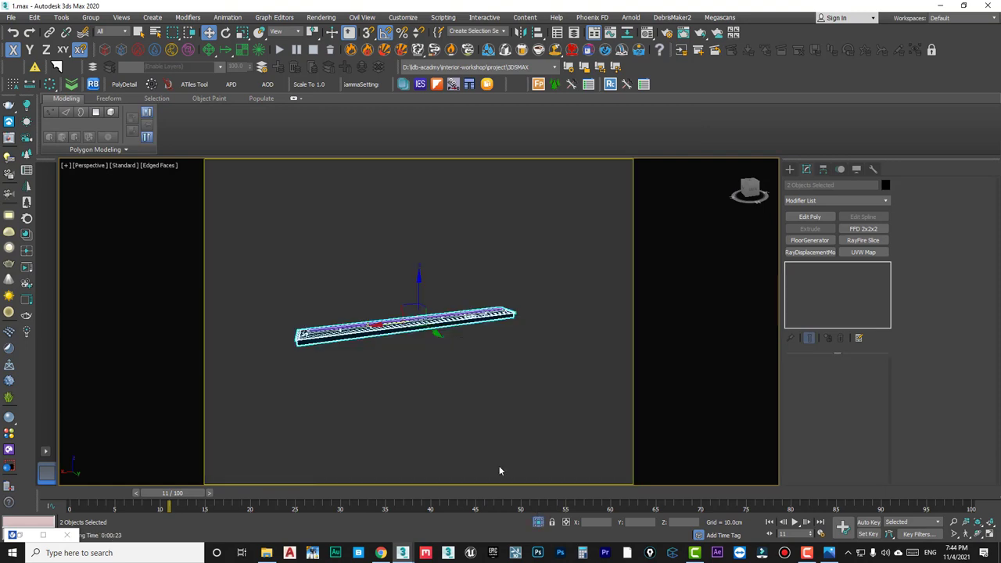
click(499, 465)
scroll(387, 350, up, 3)
click(400, 353)
scroll(400, 353, down, 3)
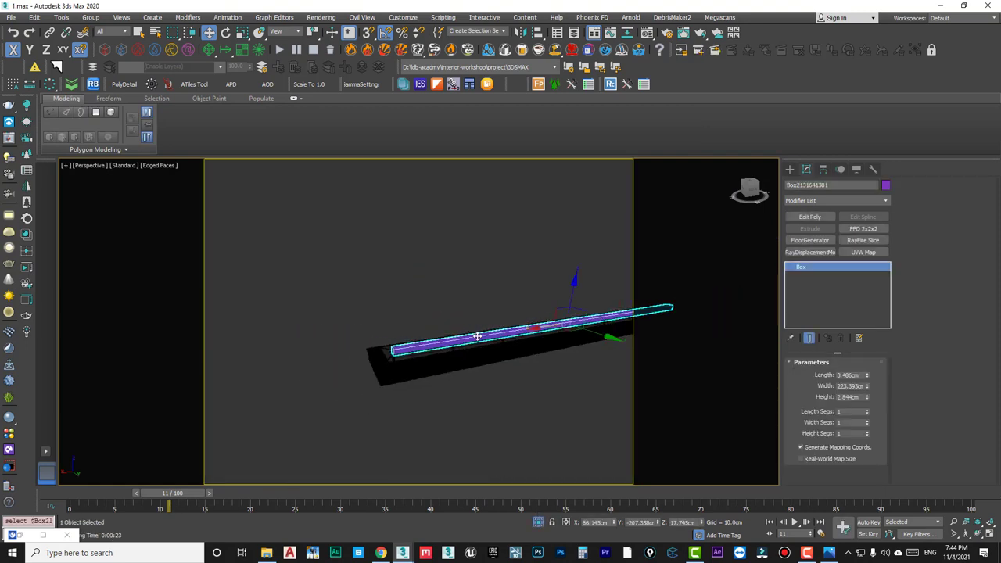
mouse_move(400, 352)
alt+middle_down()
mouse_move(441, 360)
mouse_move(576, 348)
mouse_move(423, 341)
mouse_move(424, 353)
mouse_move(425, 340)
mouse_move(467, 340)
mouse_move(428, 353)
mouse_move(398, 335)
mouse_move(409, 336)
mouse_move(383, 266)
alt+middle_up()
scroll(320, 280, down, 3)
alt+middle_drag(321, 280, 388, 285)
click(389, 285)
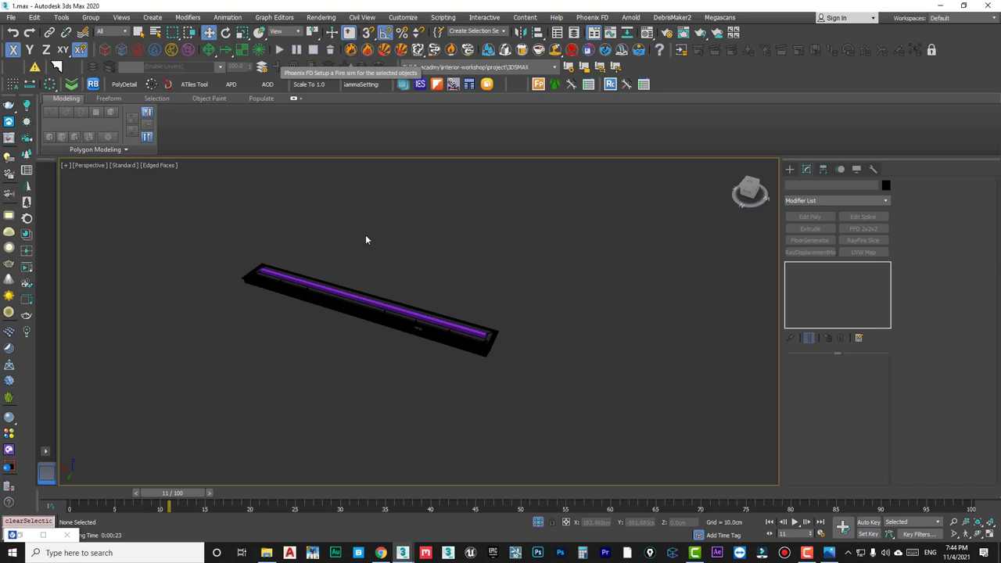
Use the purple burner box as the Phoenix FD fire emitter and inspect the source and turbulence helpers.
click(338, 292)
click(335, 291)
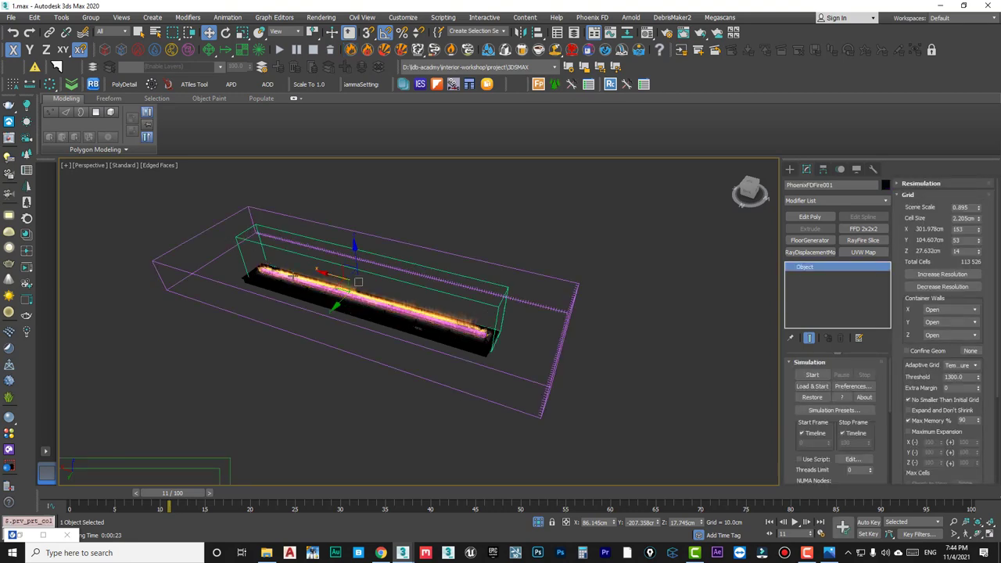
scroll(293, 278, up, 5)
alt+middle_drag(294, 277, 279, 238)
scroll(279, 238, down, 5)
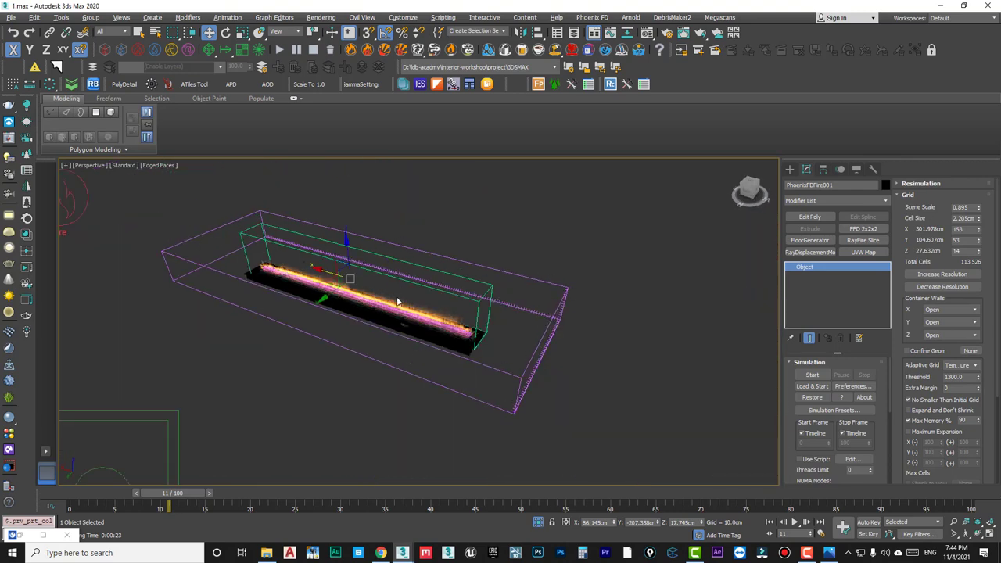
mouse_move(397, 302)
alt+middle_down()
mouse_move(314, 301)
mouse_move(232, 356)
alt+middle_up()
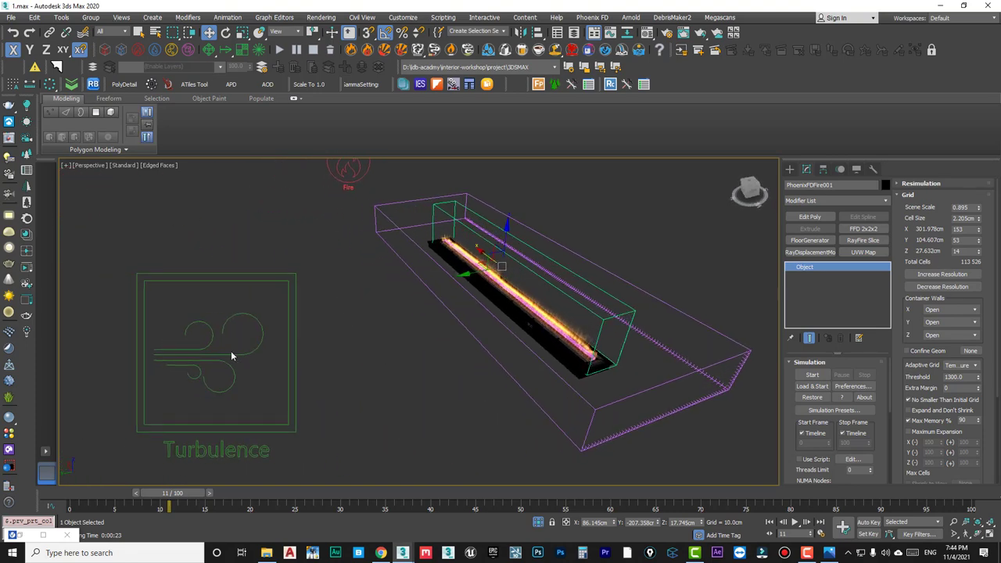
click(347, 182)
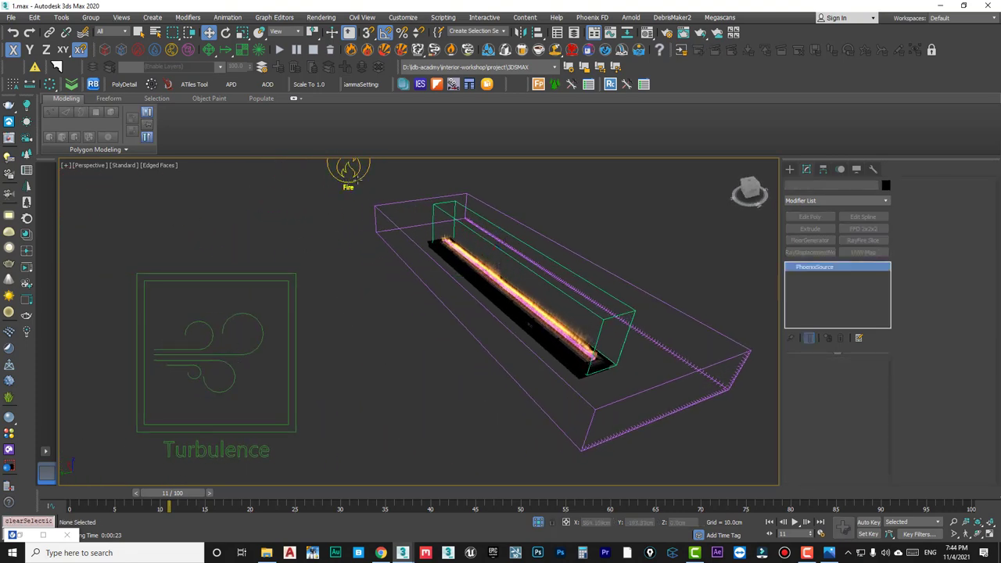
mouse_move(358, 180)
alt+middle_down()
mouse_move(323, 212)
mouse_move(307, 198)
alt+middle_up()
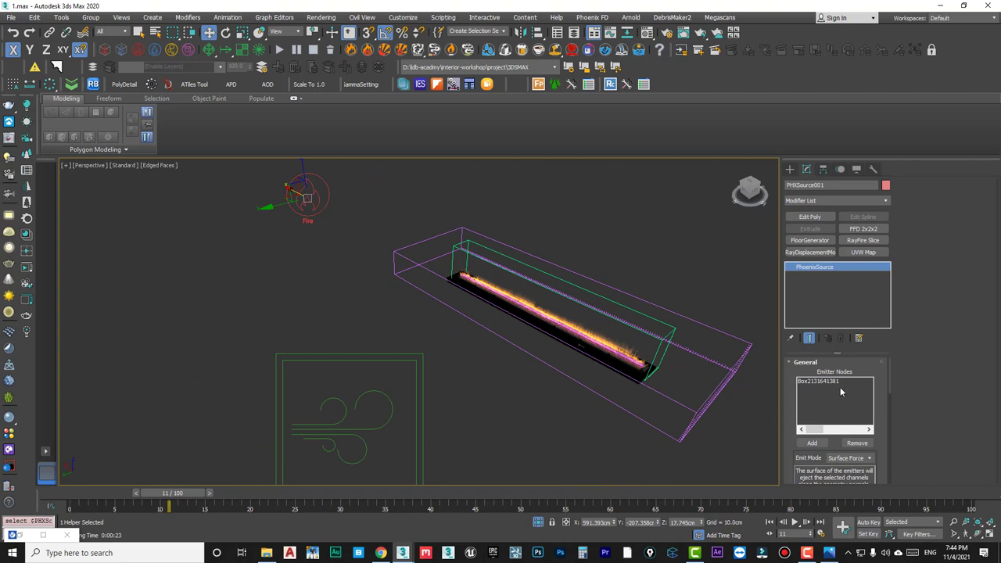
scroll(792, 407, down, 3)
scroll(792, 391, down, 3)
scroll(790, 380, down, 3)
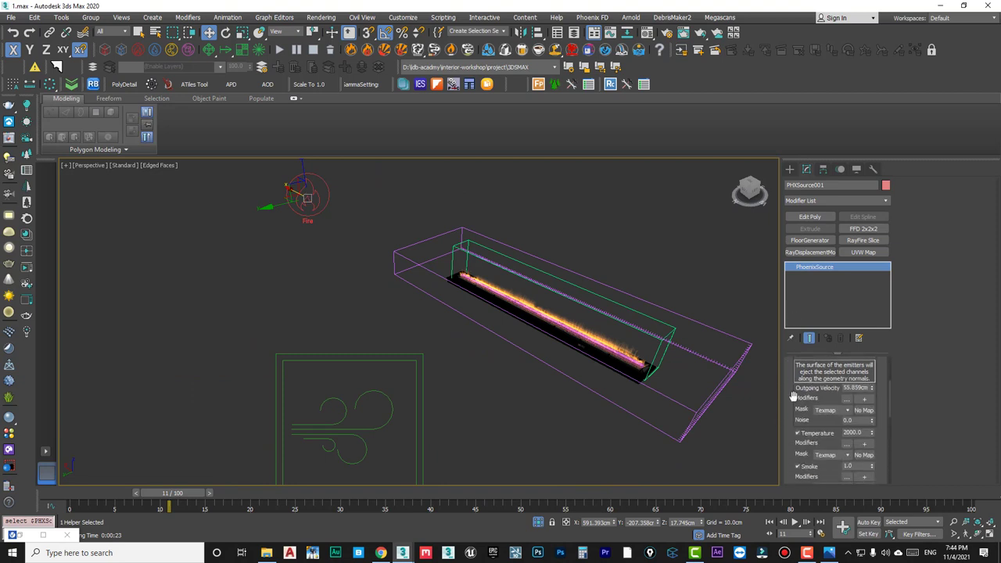
scroll(788, 363, down, 3)
mouse_move(788, 363)
mouse_down()
mouse_move(789, 289)
mouse_move(785, 340)
mouse_up()
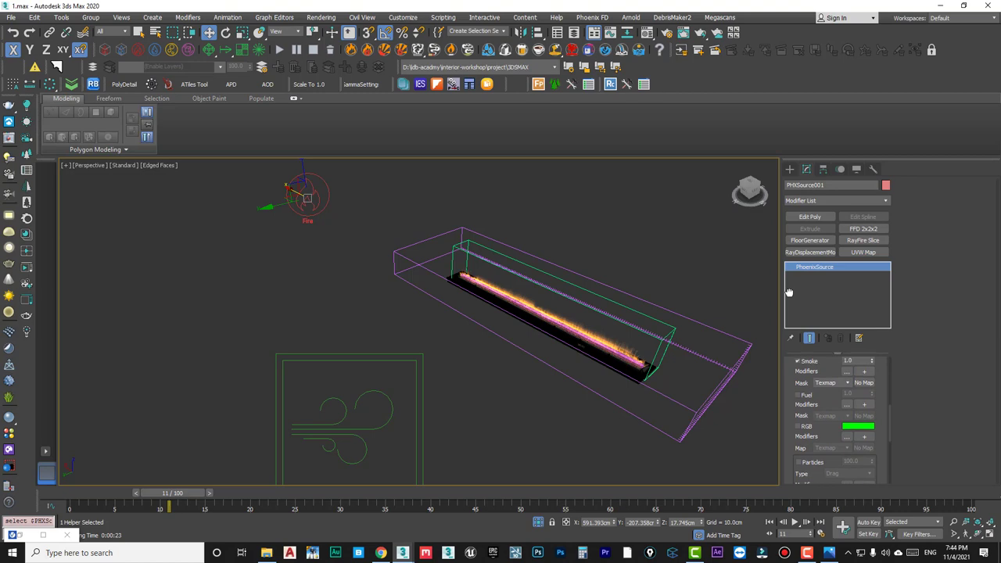
click(514, 267)
alt+middle_drag(500, 265, 307, 334)
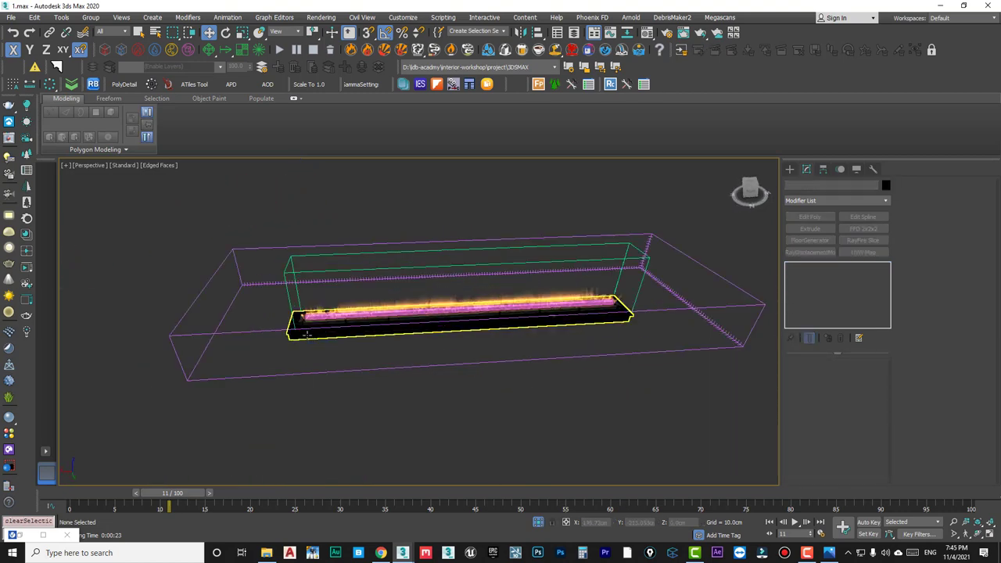
Fit the PhoenixFDFire001 grid to the burner with 103 × 8 × 15 cells.
click(306, 335)
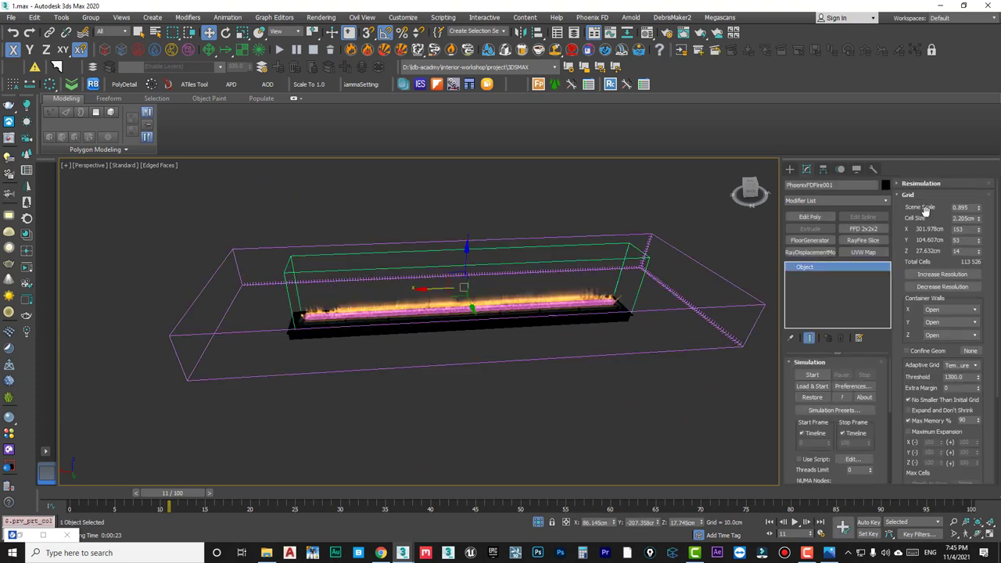
drag(982, 234, 979, 272)
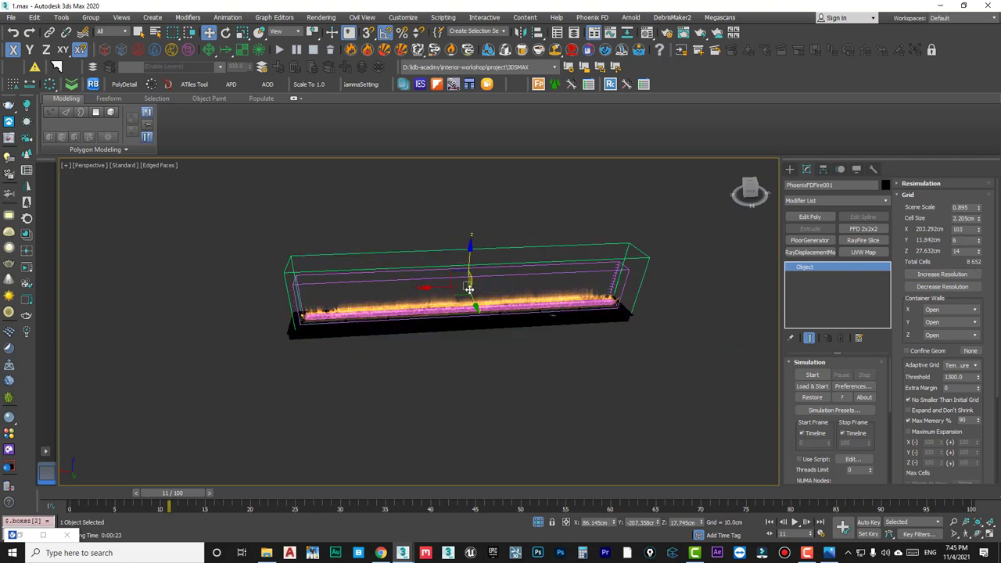
scroll(366, 286, up, 5)
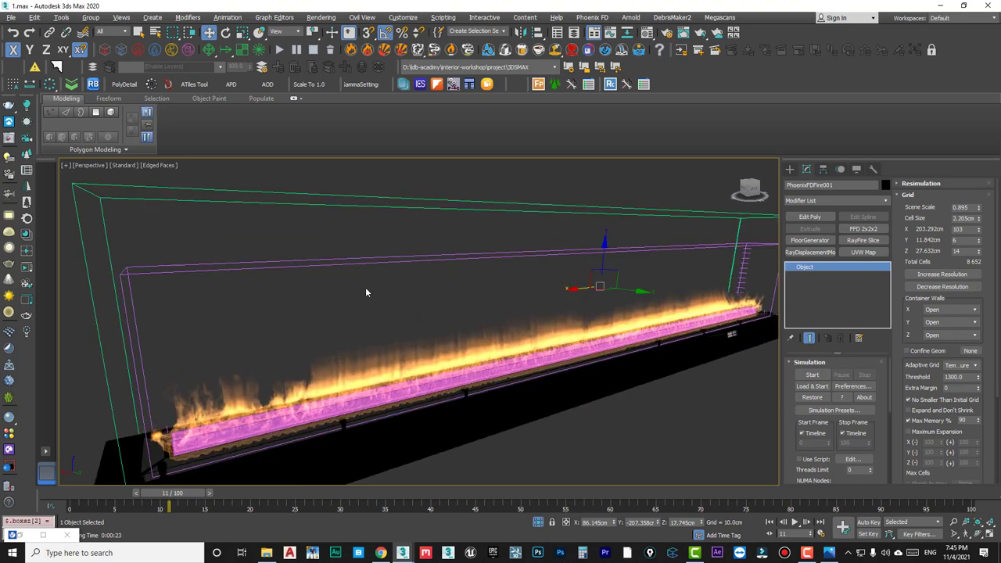
scroll(368, 292, down, 2)
scroll(368, 293, down, 4)
scroll(364, 300, up, 2)
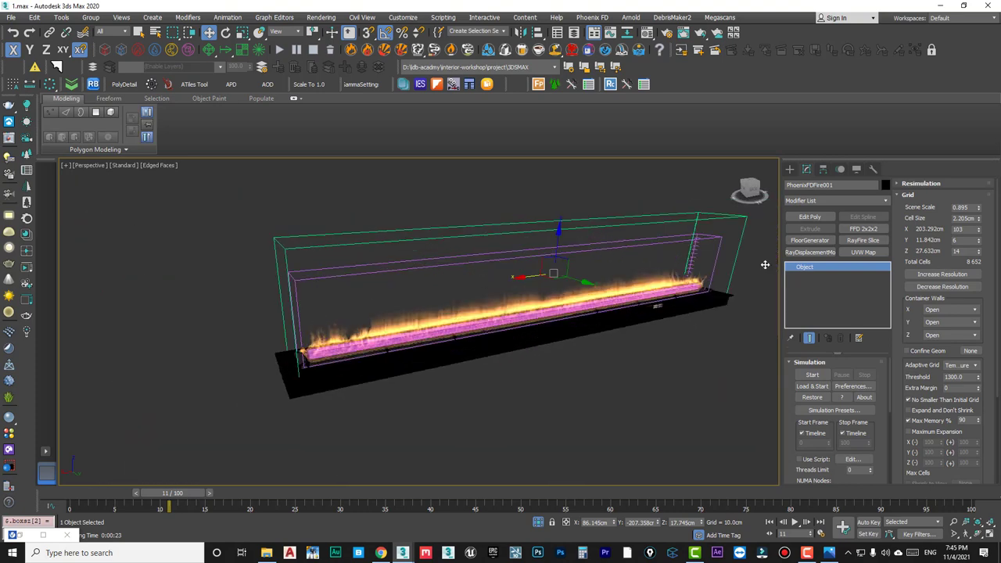
click(979, 223)
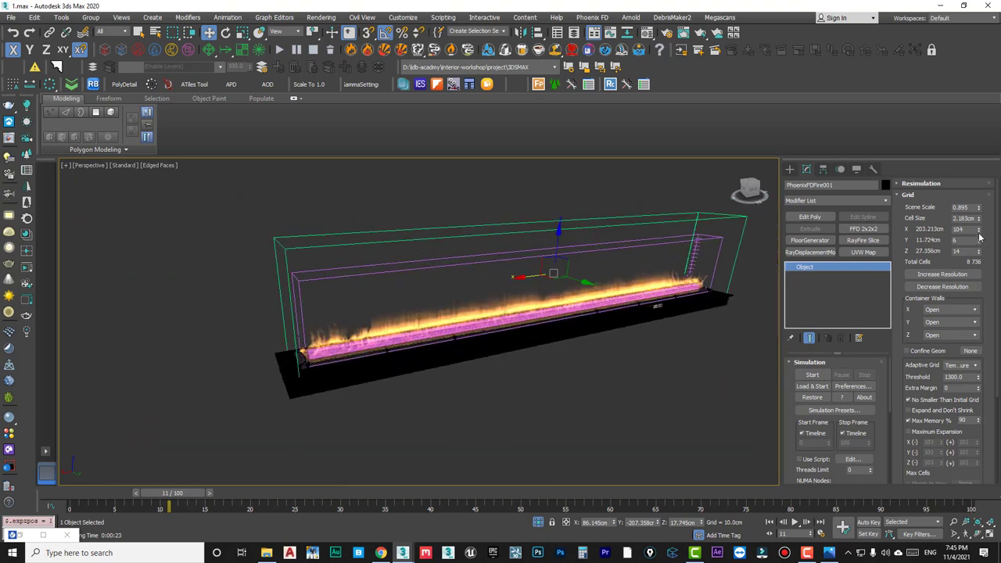
click(978, 228)
drag(980, 246, 976, 241)
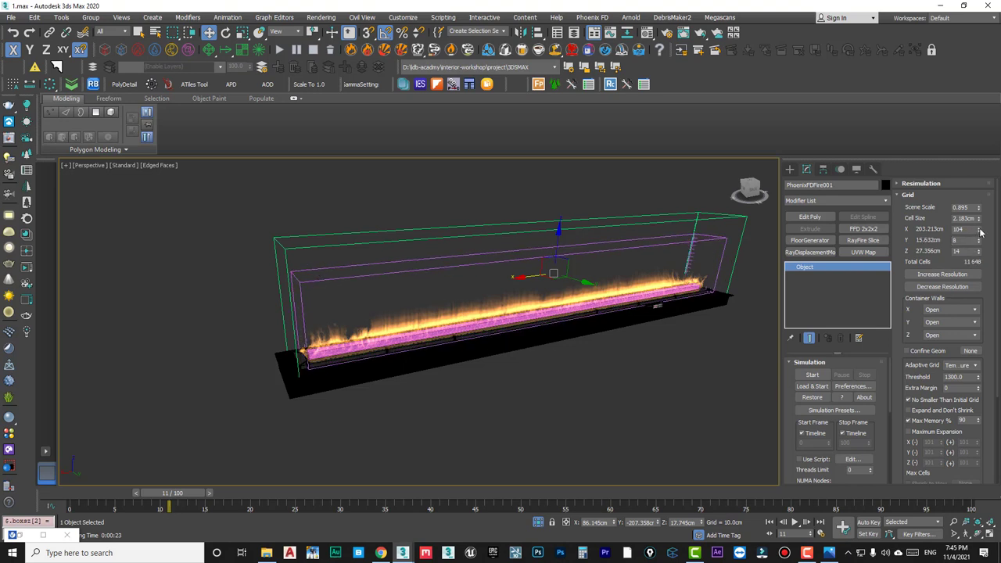
click(978, 231)
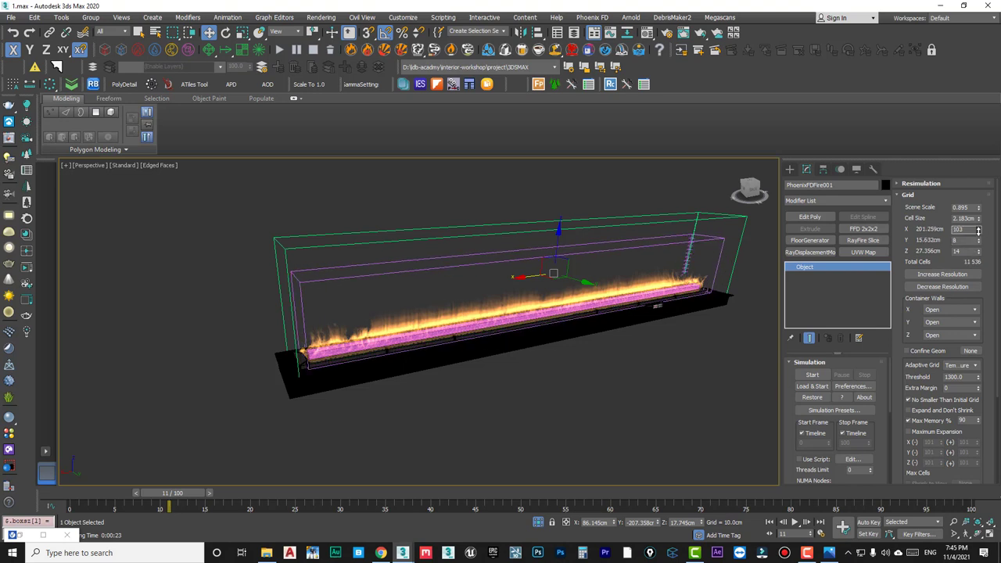
click(978, 251)
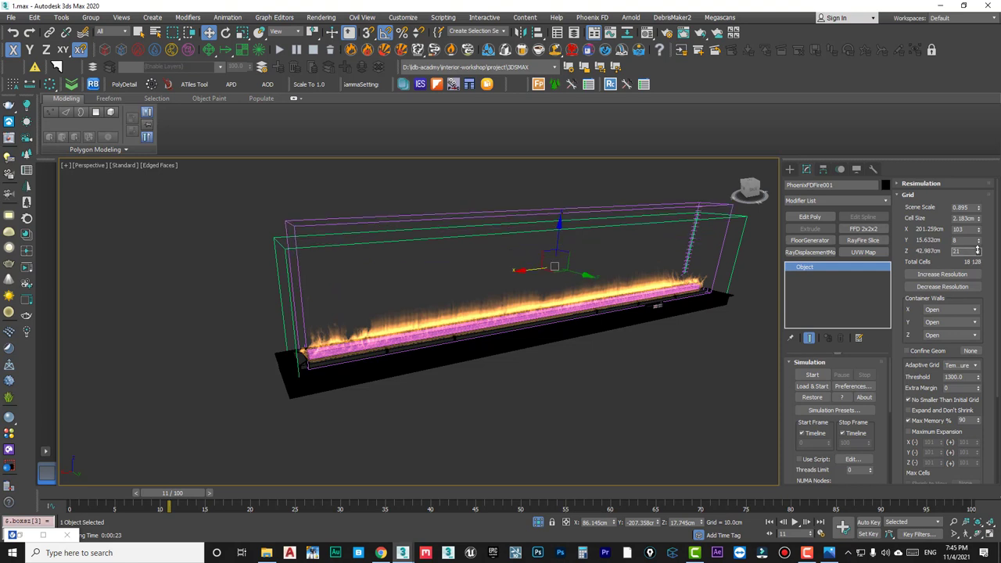
click(978, 250)
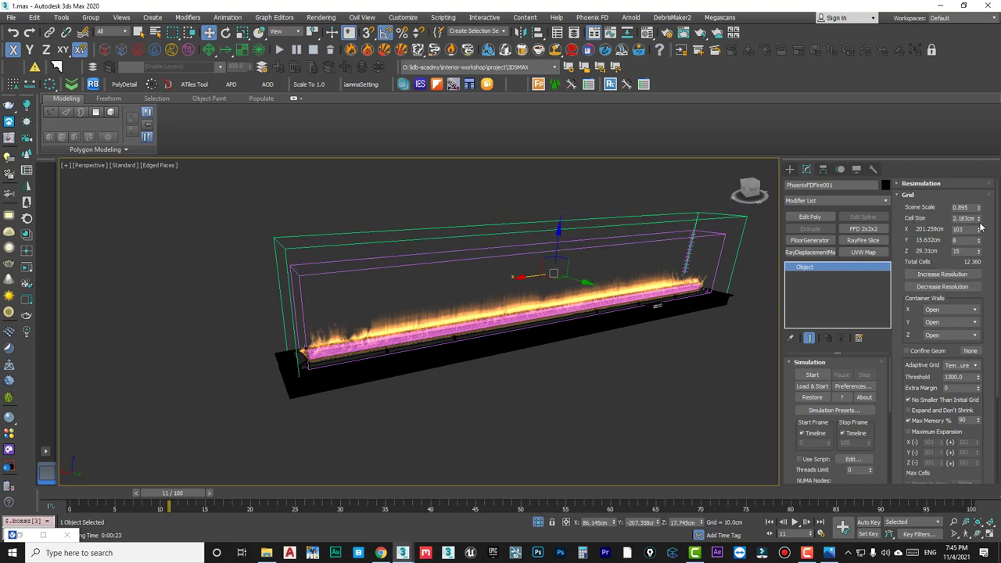
Refine the grid cell size to 0.271 cm and raise Scene Scale to 2.385.
drag(980, 223, 979, 230)
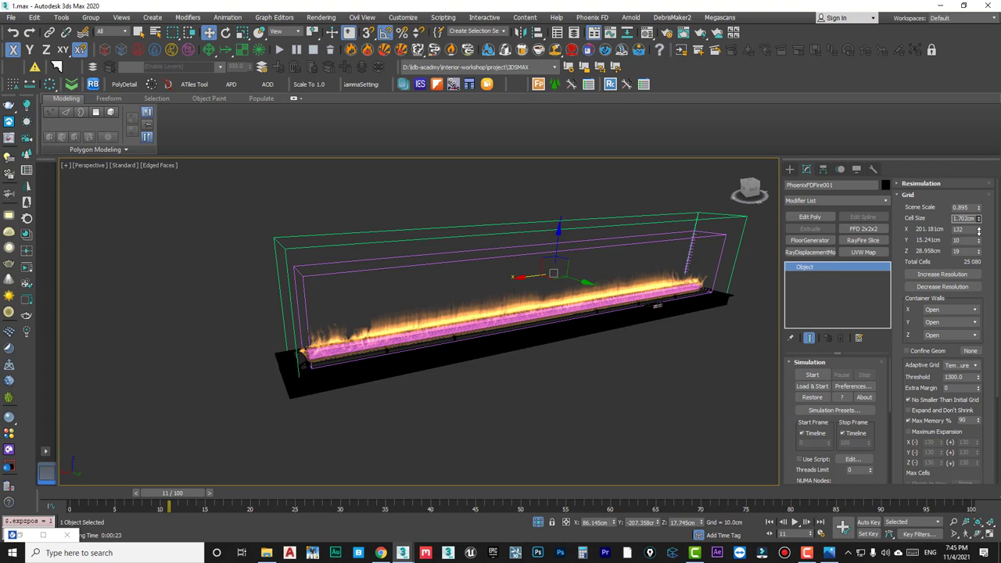
drag(979, 230, 959, 262)
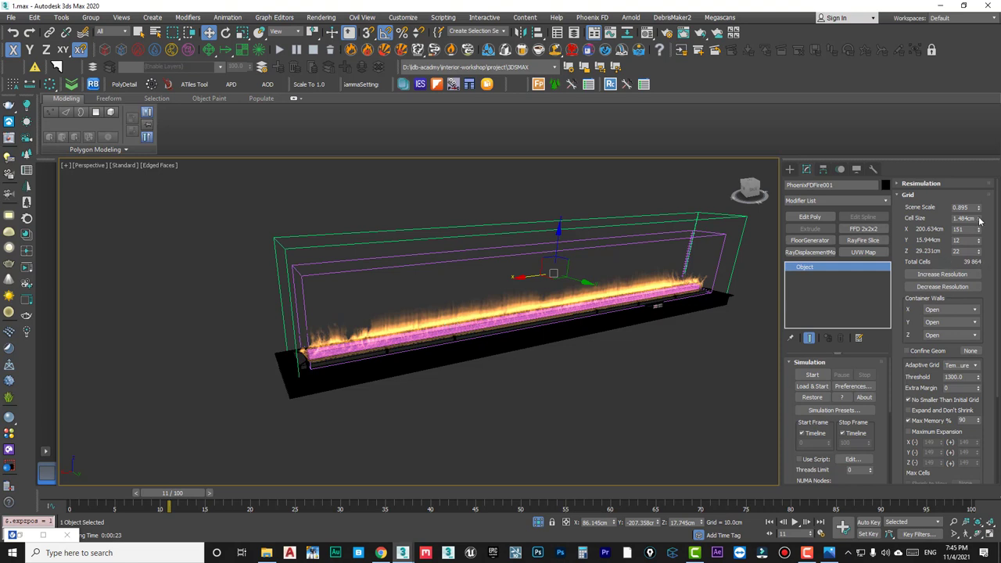
drag(980, 225, 960, 266)
drag(980, 225, 980, 248)
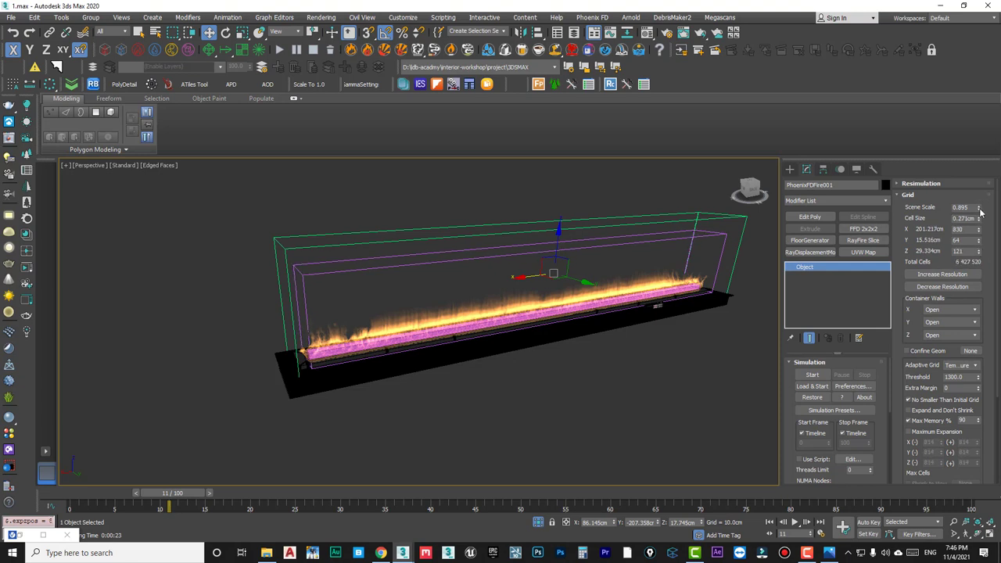
mouse_move(980, 212)
mouse_down()
mouse_move(975, 149)
mouse_move(976, 181)
mouse_up()
Set the fire simulator's Scene Scale to 4.0.
click(964, 206)
text(.0)
key(Return)
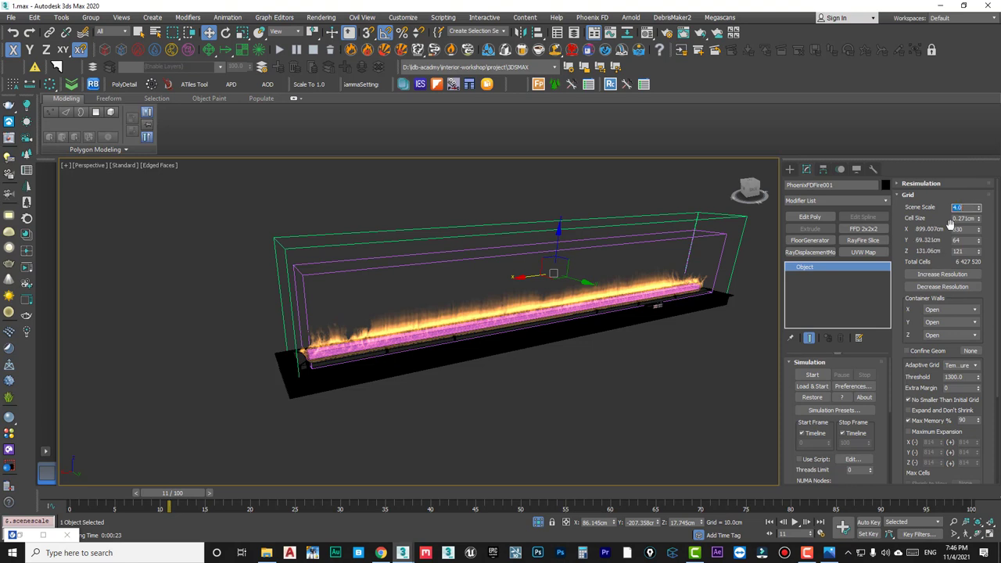
alt+middle_drag(311, 329, 289, 239)
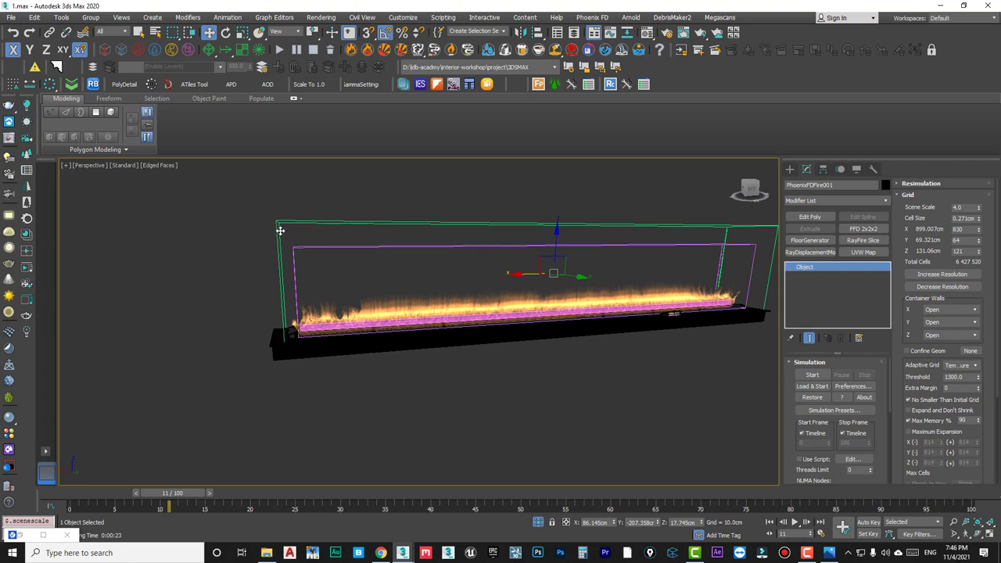
scroll(288, 270, up, 3)
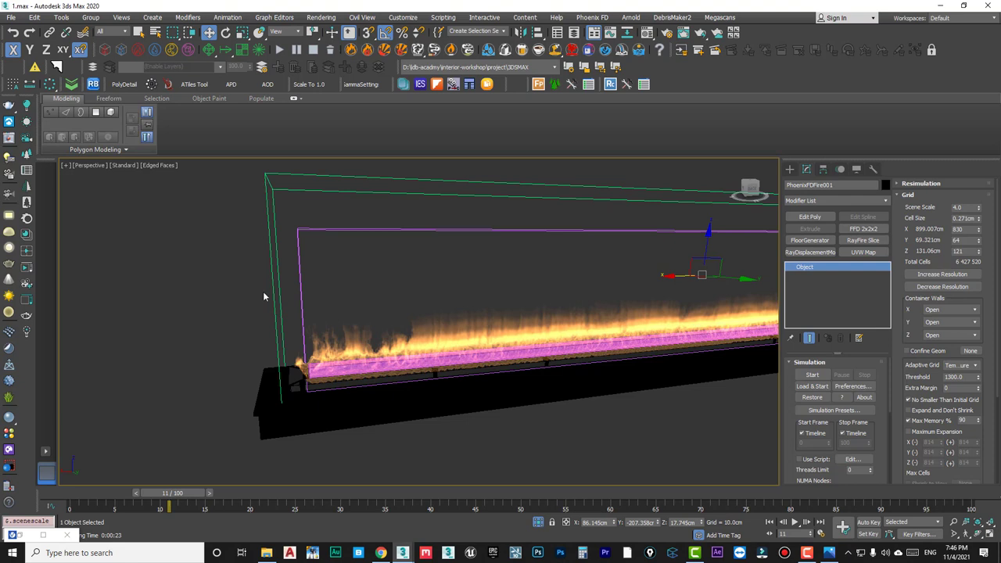
scroll(901, 398, down, 1)
scroll(902, 399, down, 1)
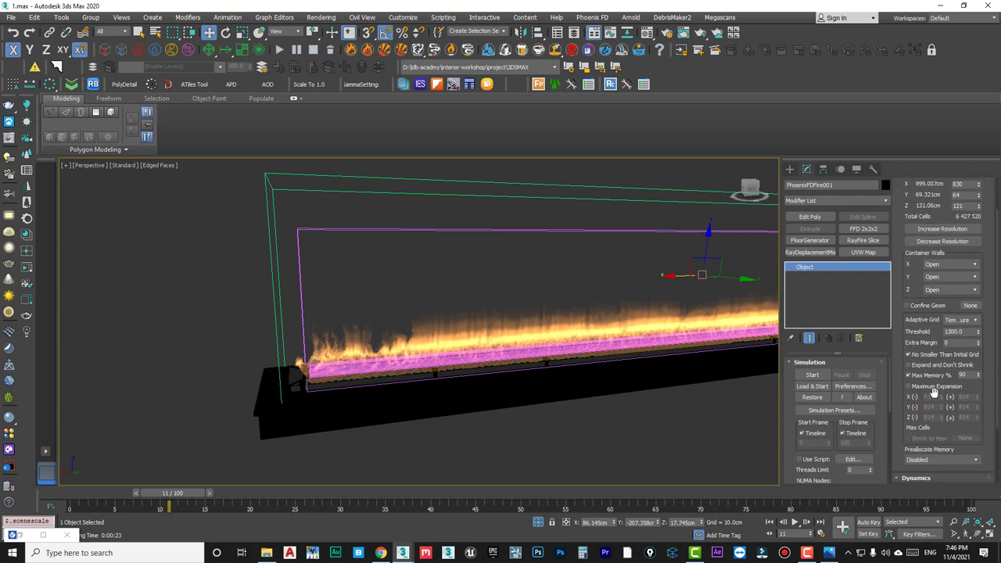
Toggle Maximum Expansion on and back off, then reselect the fire container.
click(909, 387)
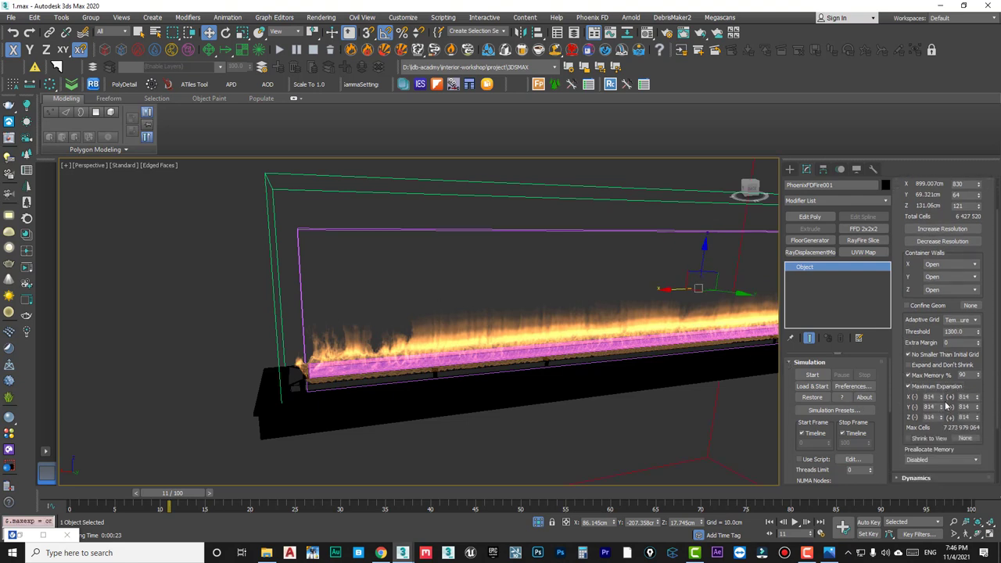
scroll(573, 342, down, 3)
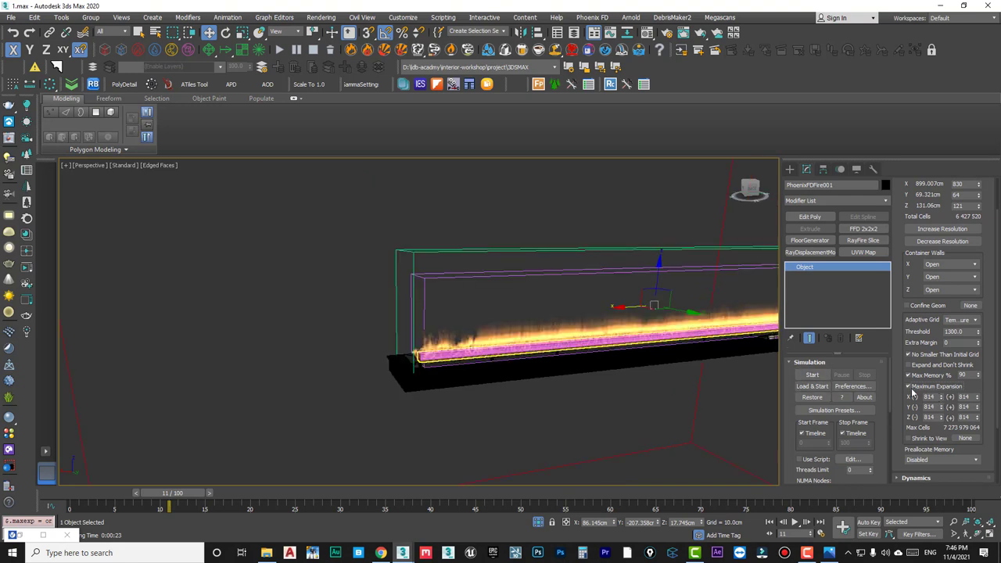
click(910, 388)
click(583, 226)
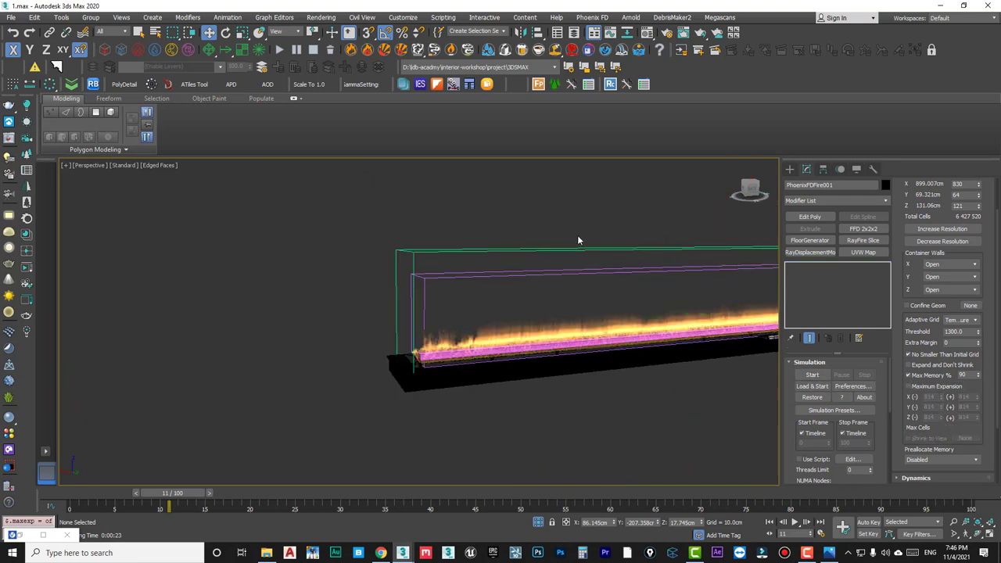
scroll(577, 234, down, 4)
scroll(555, 275, up, 5)
click(452, 216)
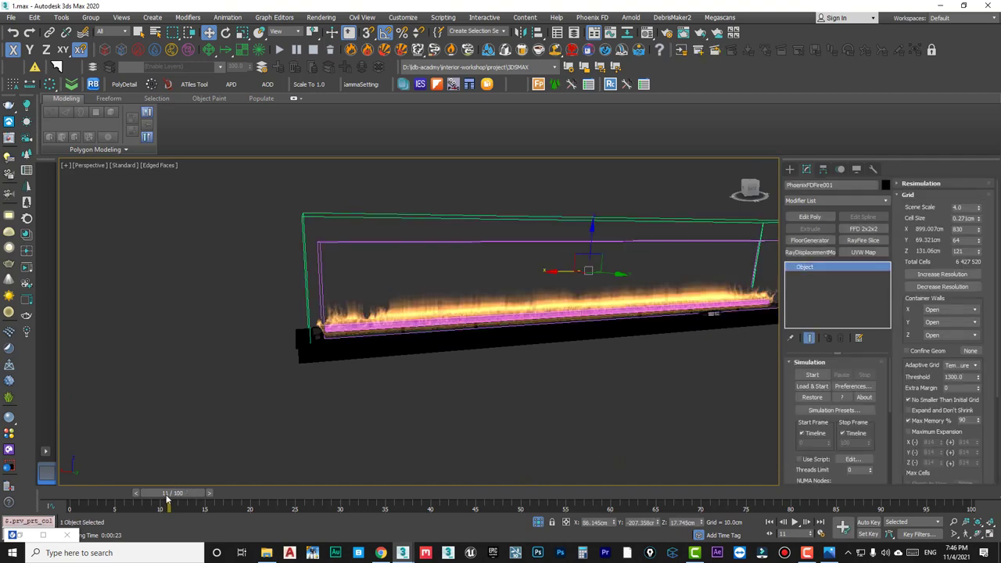
Scrub the fire simulation to frame 25 and render it through VRayCam008.
mouse_move(194, 489)
mouse_down()
mouse_move(114, 495)
mouse_move(322, 500)
mouse_up()
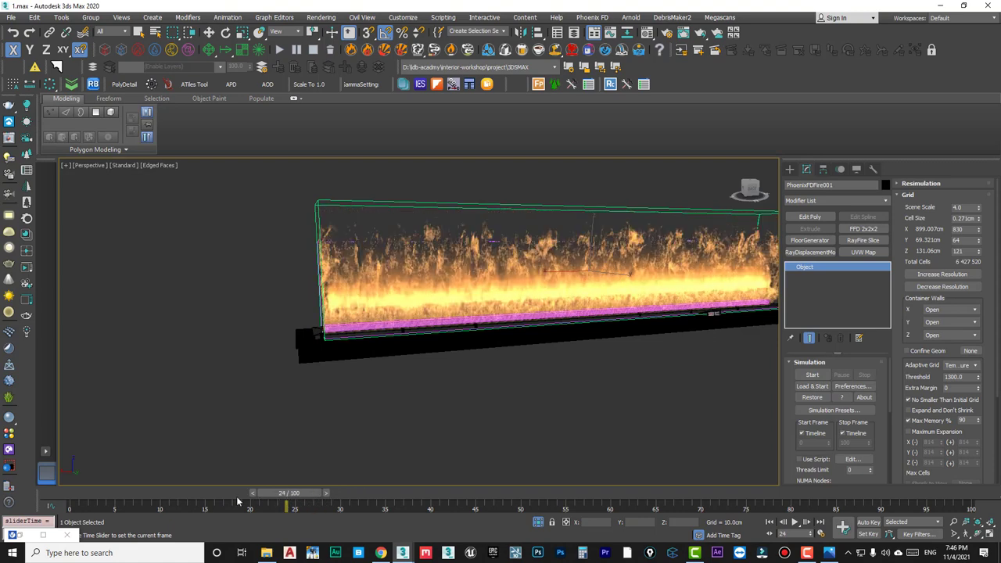
drag(321, 503, 296, 503)
key(w)
alt+middle_drag(314, 417, 344, 431)
key(c)
double_click(470, 249)
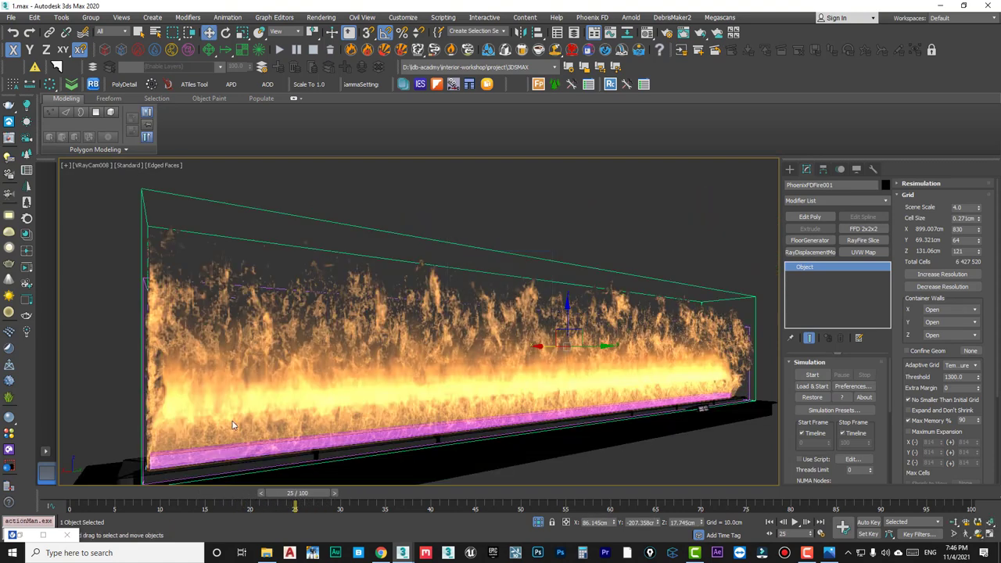
key(shift+q)
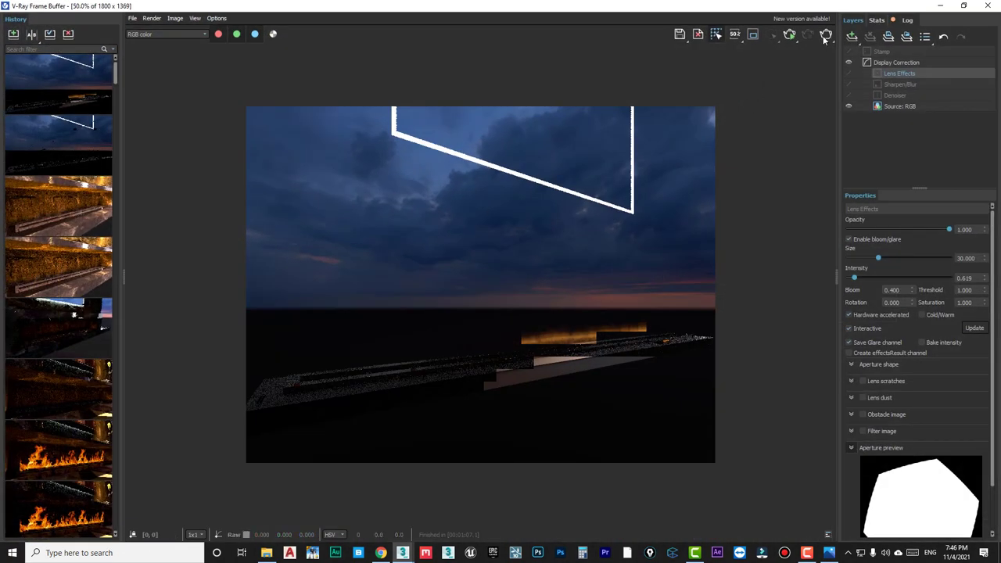
Render the fire camera view, inspect the flames at 100% zoom, then minimize the frame buffer.
click(826, 36)
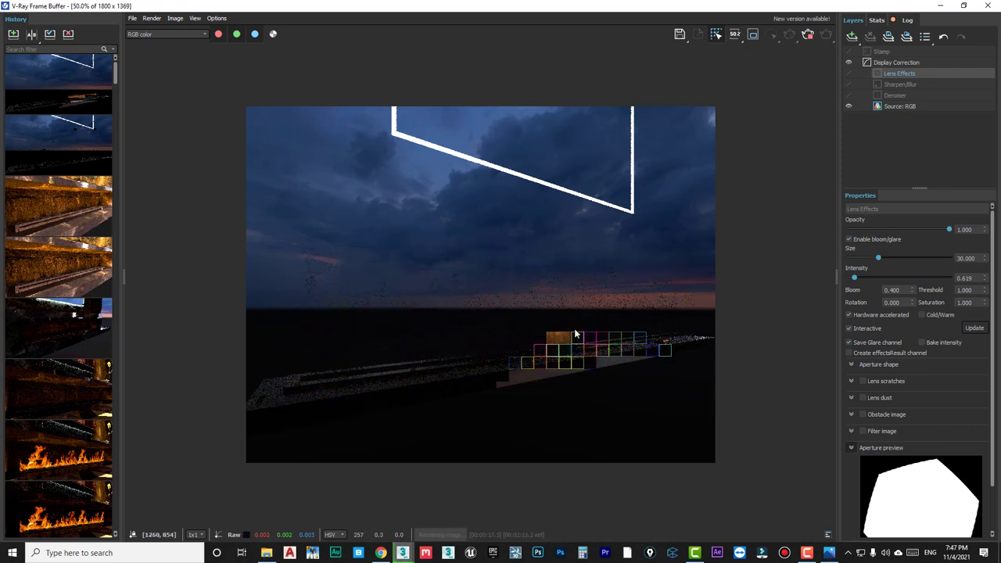
double_click(551, 328)
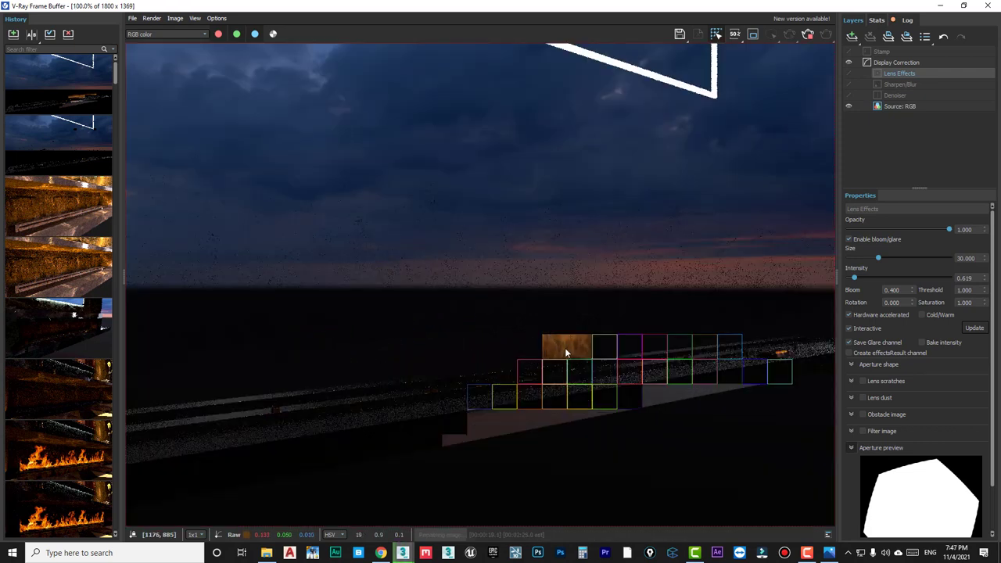
scroll(554, 330, down, 1)
scroll(554, 329, down, 1)
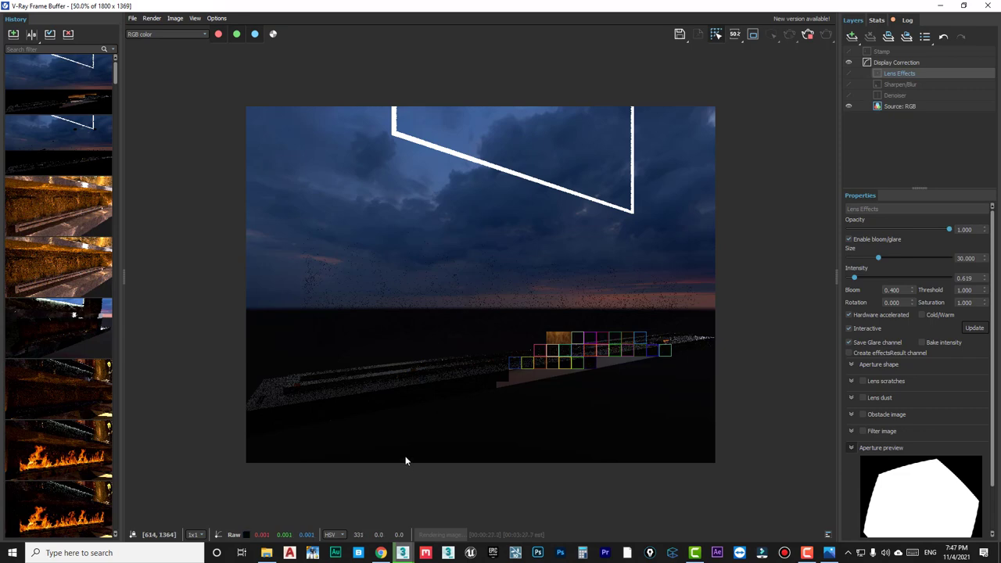
scroll(568, 332, up, 1)
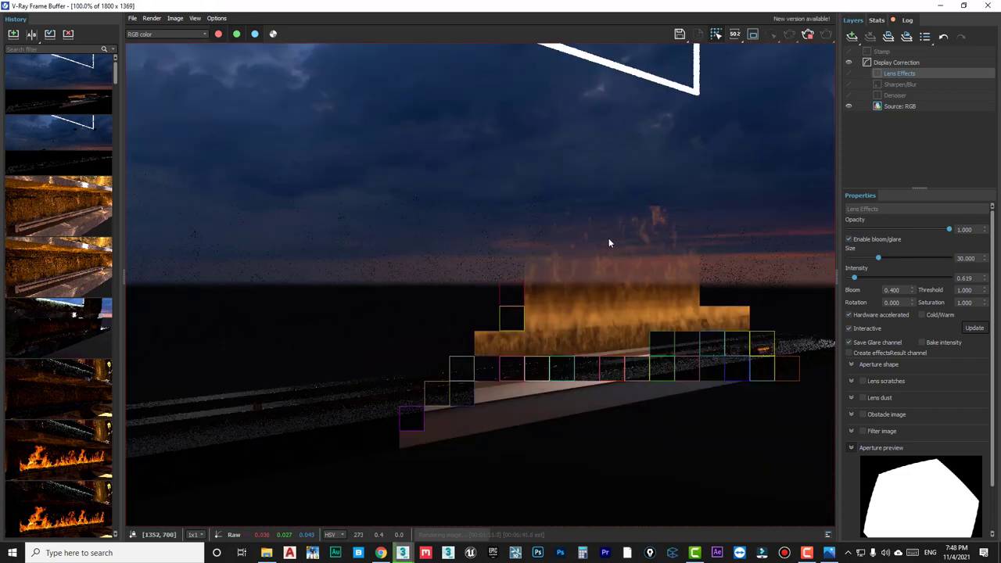
scroll(583, 291, down, 1)
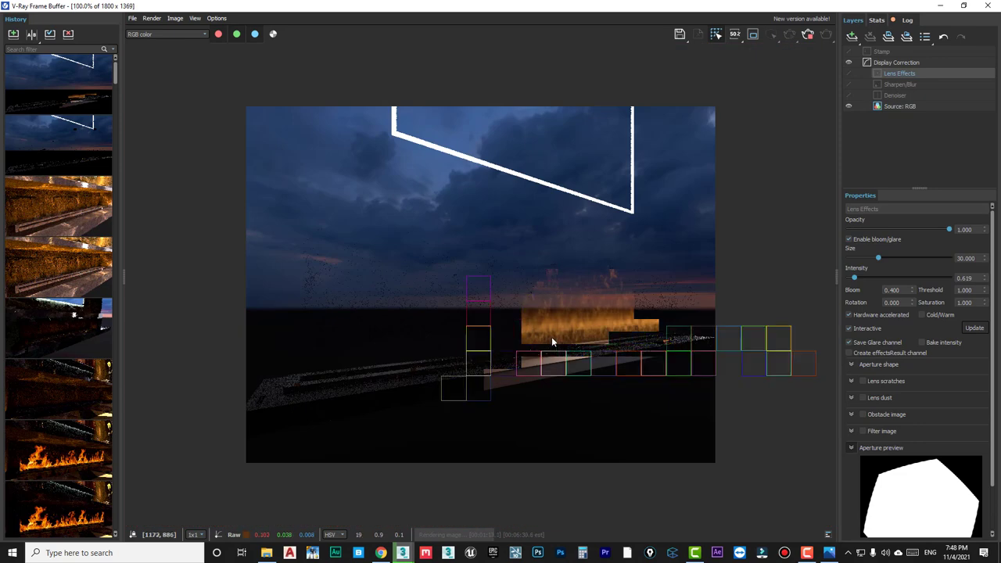
scroll(560, 305, up, 1)
scroll(533, 305, down, 1)
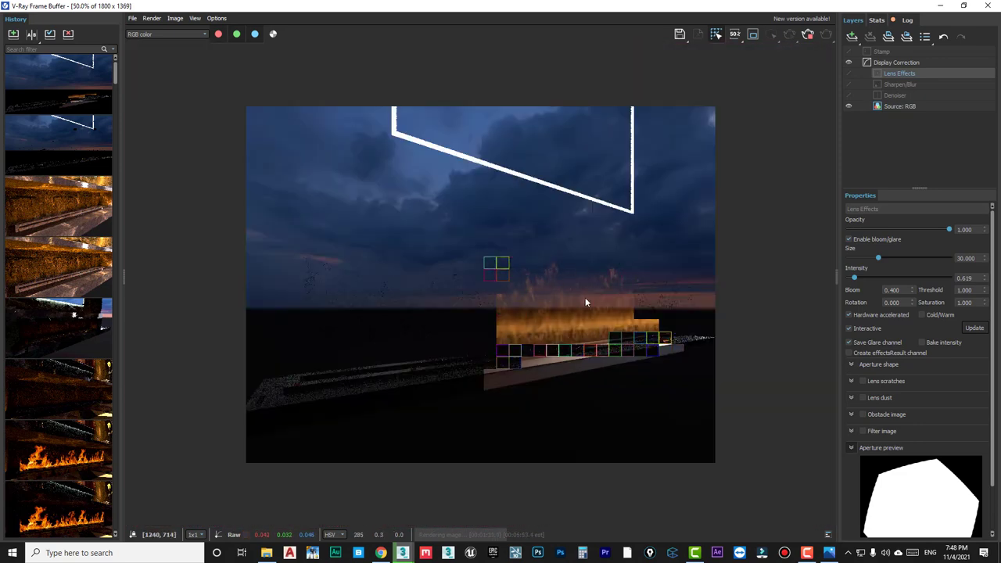
scroll(543, 336, up, 1)
scroll(535, 325, down, 1)
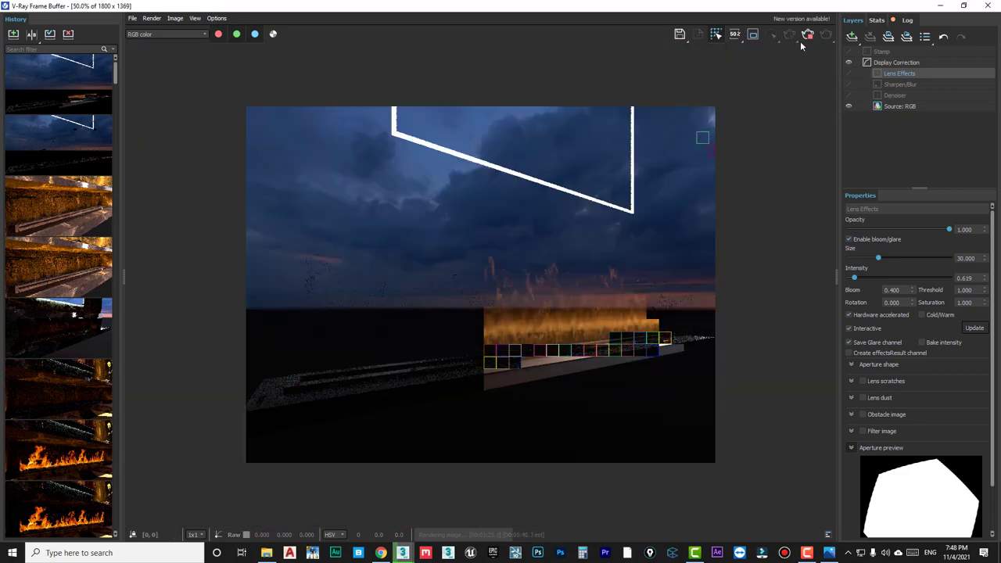
click(943, 6)
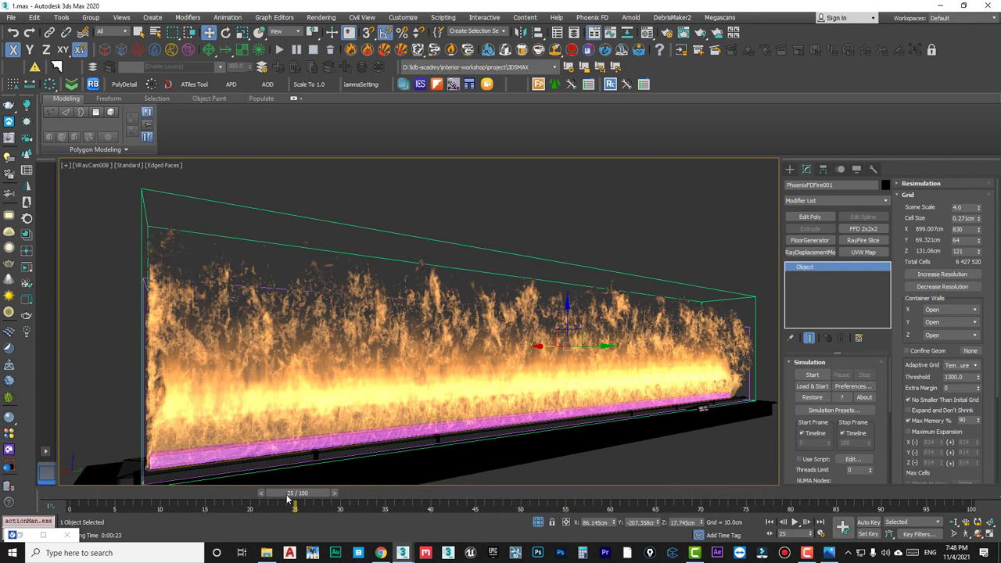
Scrub the fire simulation, exit isolation and step to frame 17.
mouse_move(288, 499)
mouse_down()
mouse_move(351, 503)
mouse_move(336, 505)
mouse_up()
key(w)
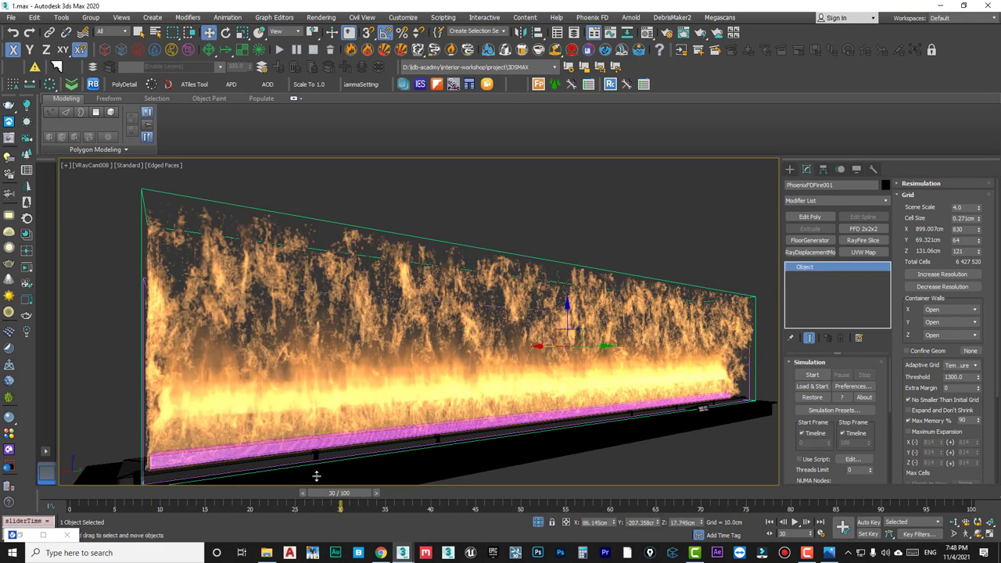
mouse_move(339, 492)
mouse_down()
mouse_move(213, 501)
mouse_move(235, 501)
mouse_up()
key(w)
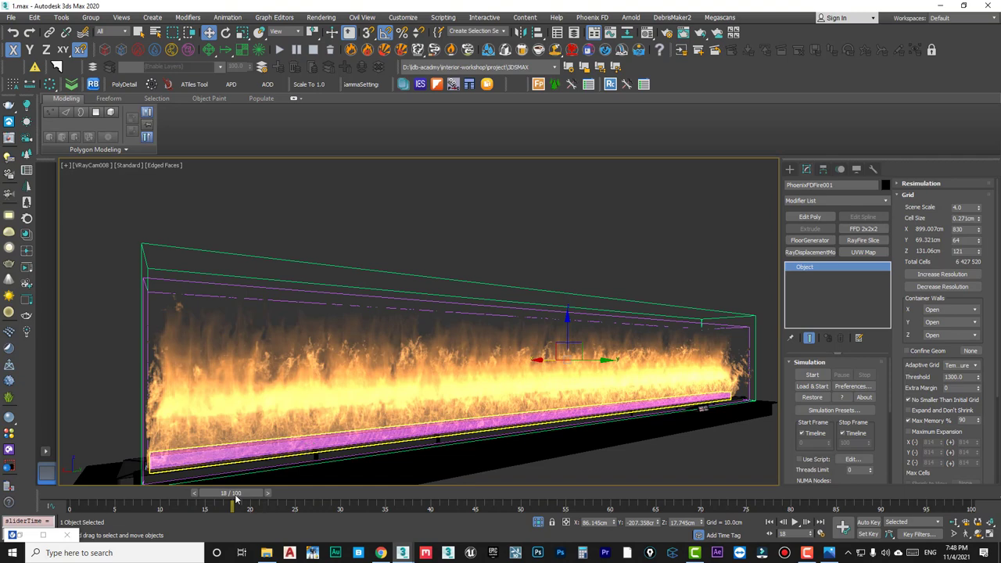
click(537, 524)
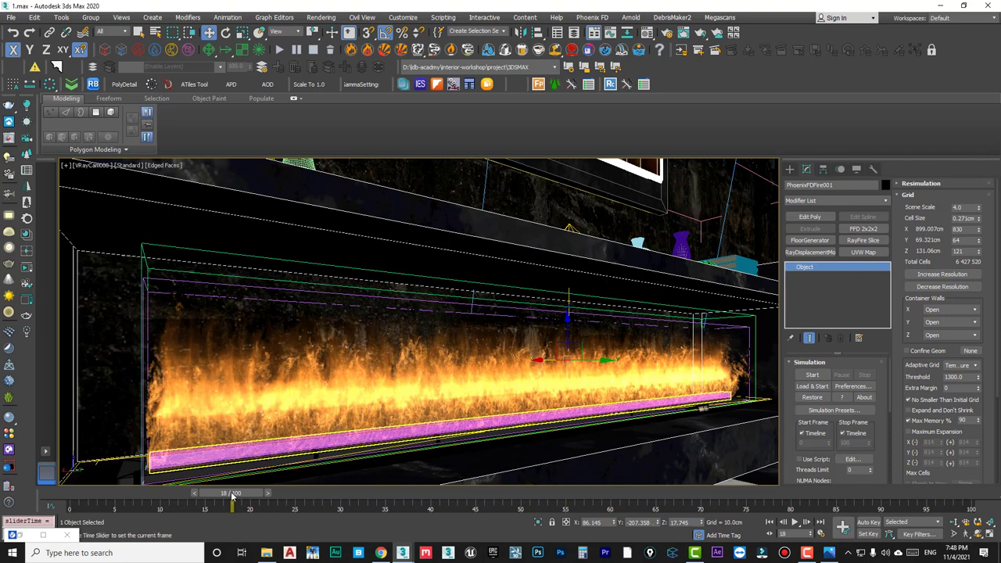
drag(236, 496, 252, 497)
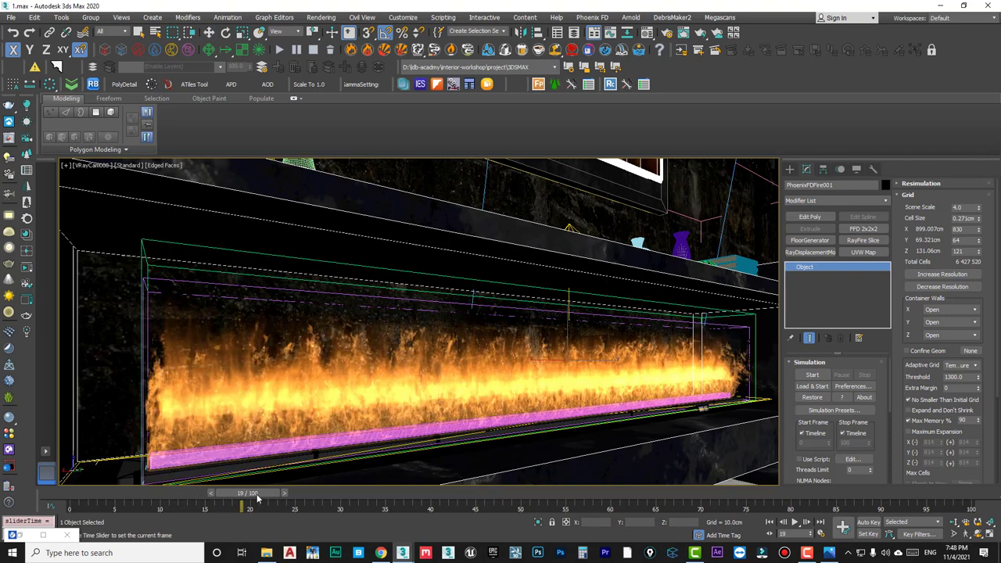
key(w)
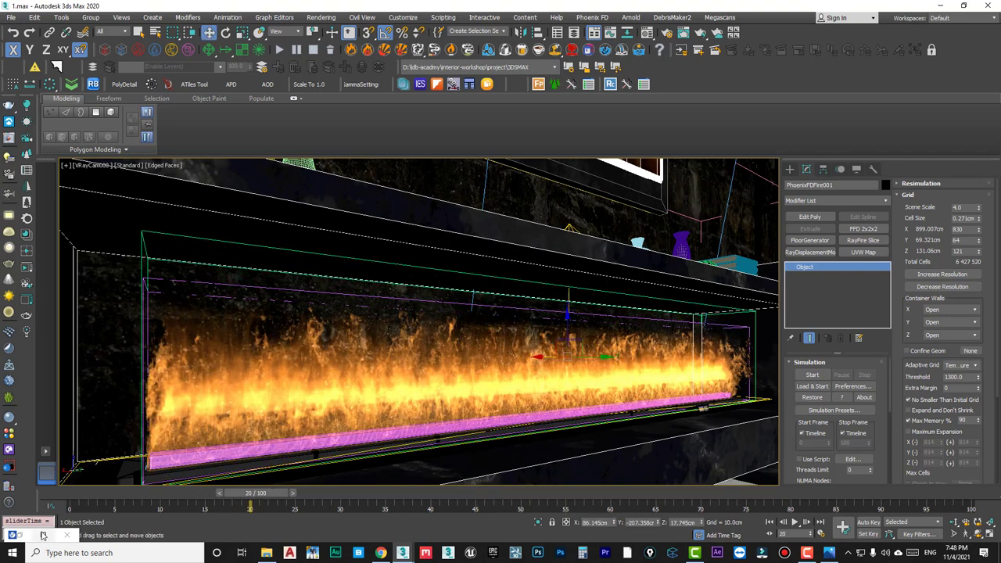
Set VRayLight1184's multiplier from 200 to 100 and re-render.
click(112, 458)
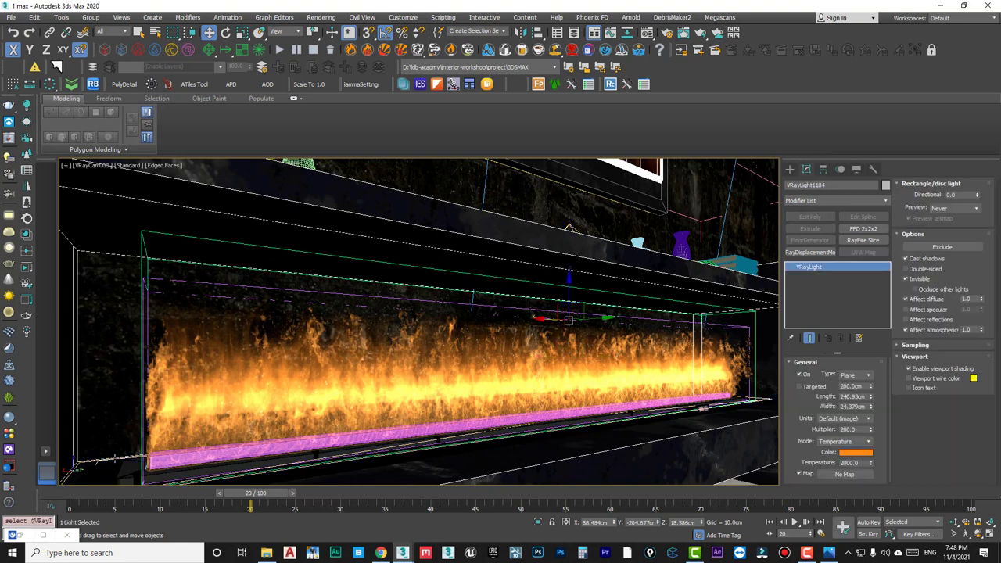
click(114, 459)
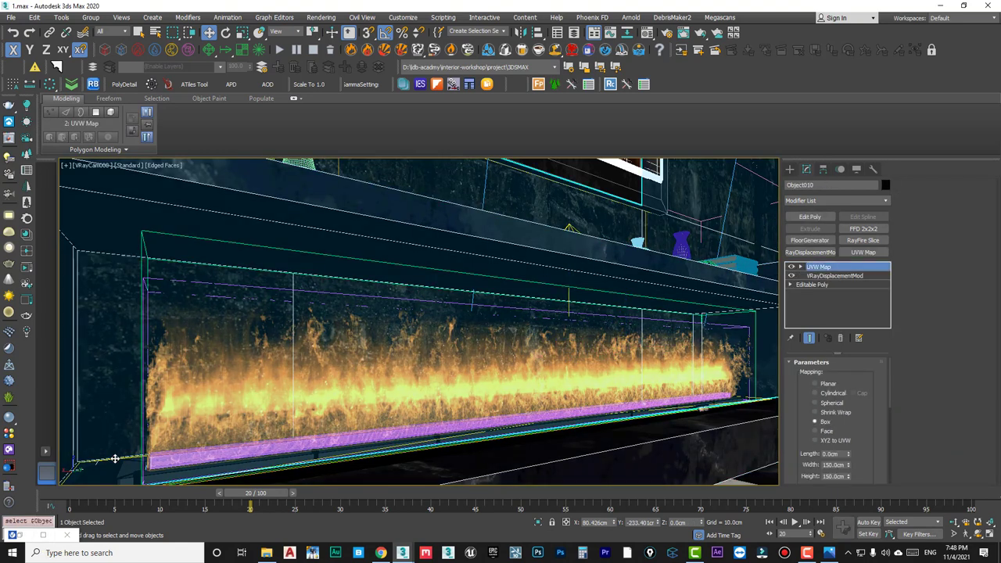
click(114, 458)
double_click(852, 430)
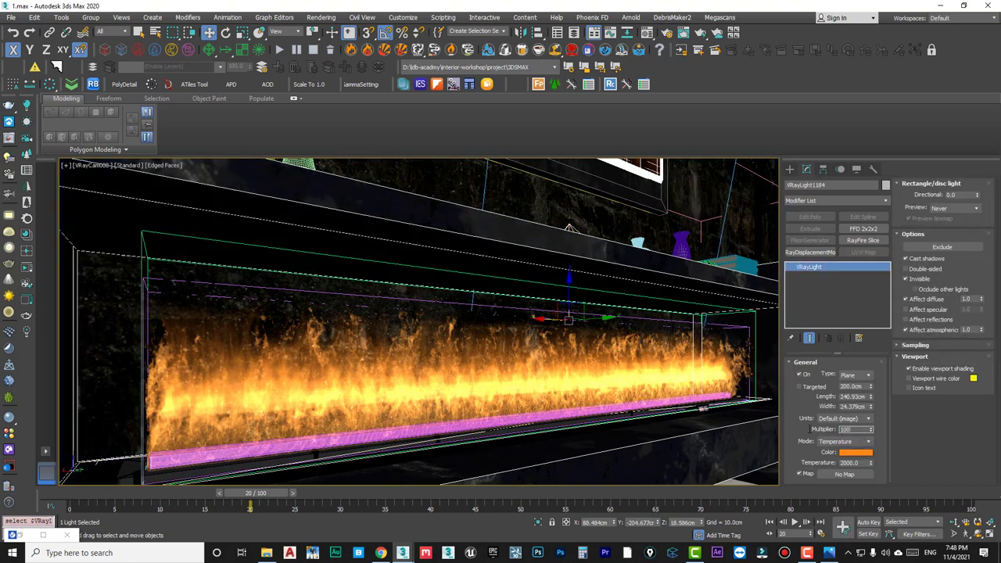
key(Return)
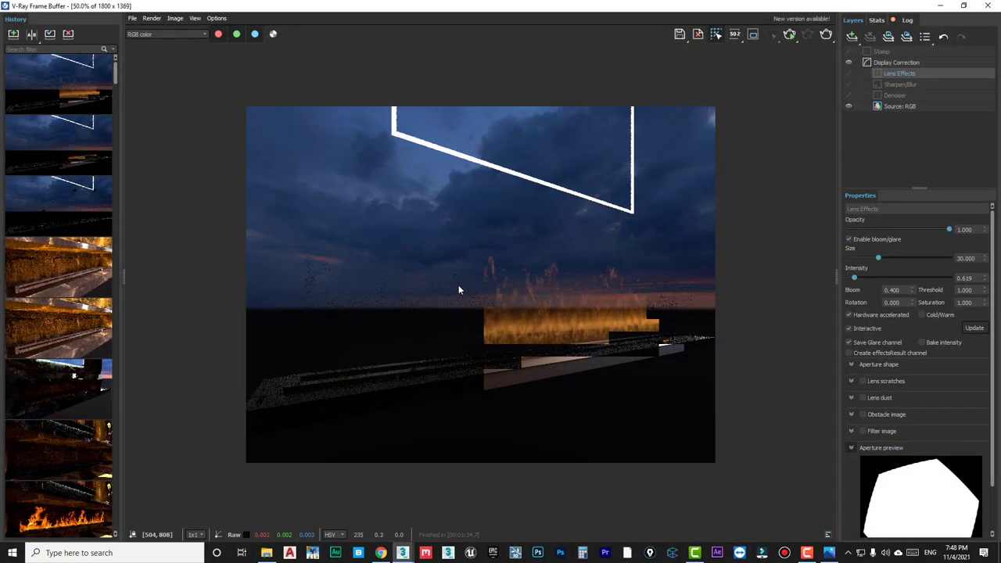
Re-render only the left region of the image with the dimmer fire light.
click(827, 37)
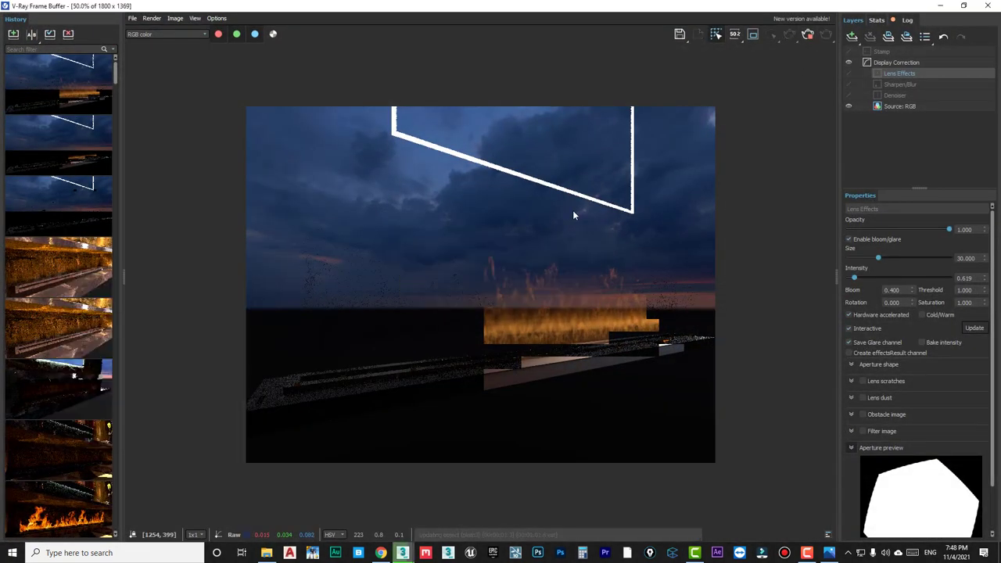
click(753, 34)
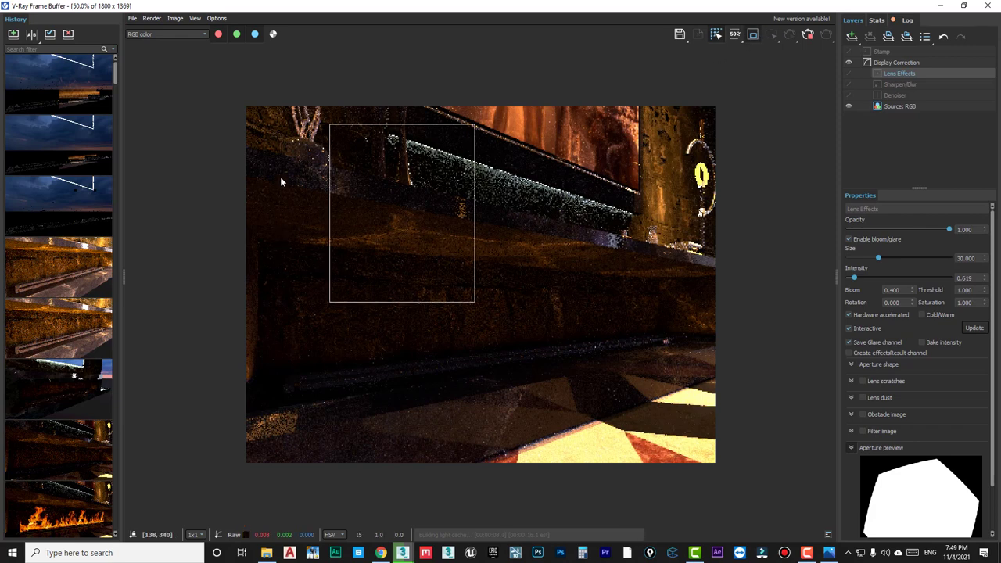
mouse_move(254, 151)
mouse_down()
mouse_move(514, 439)
mouse_move(527, 438)
mouse_up()
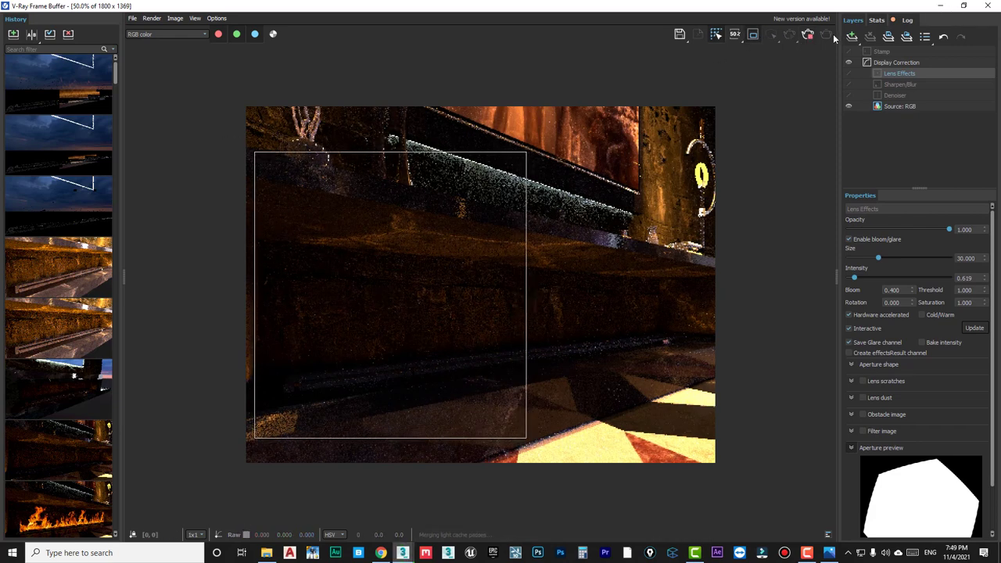
Zoom in and out to inspect the flames, then stop the render and close the frame buffer.
scroll(510, 328, up, 1)
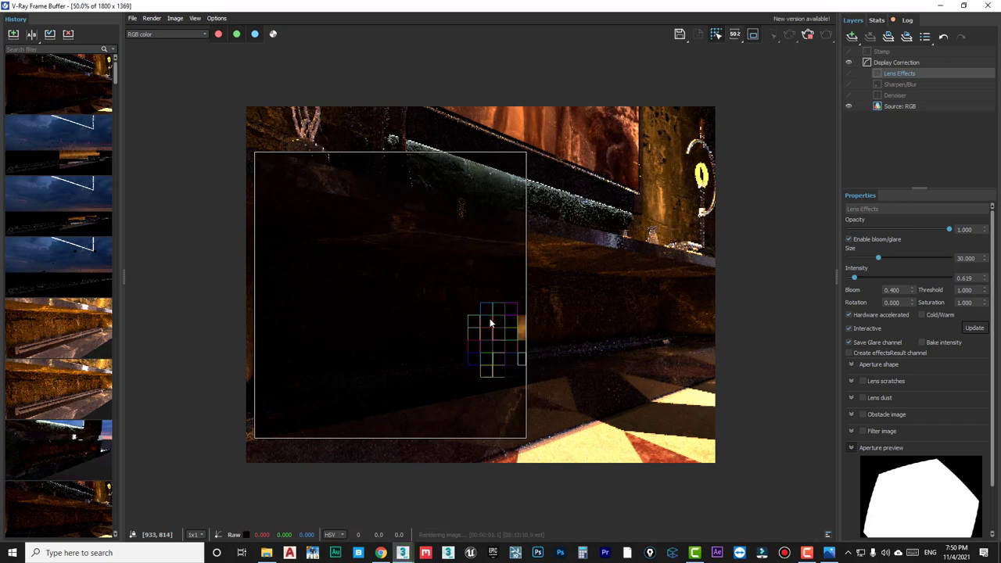
scroll(501, 324, up, 2)
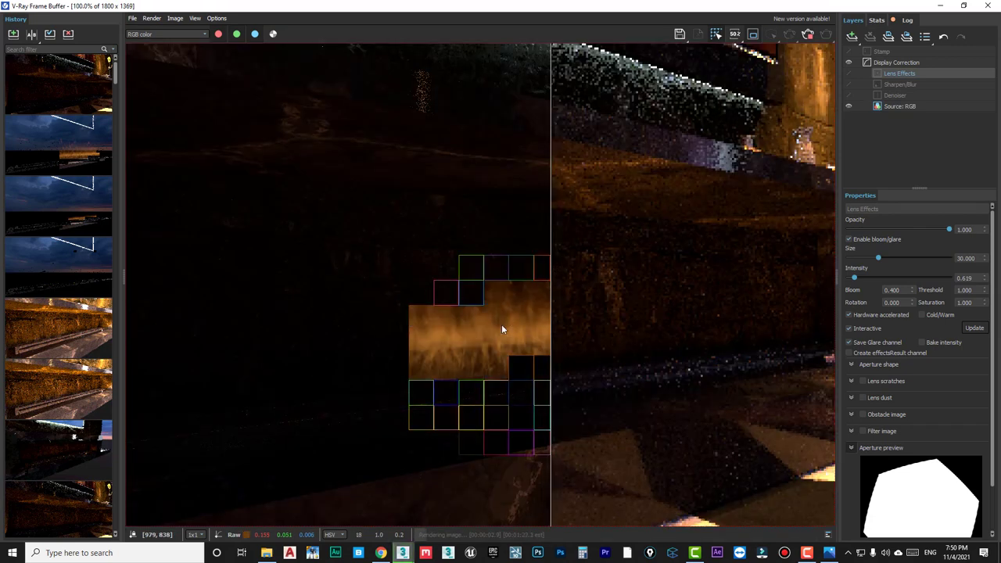
scroll(502, 327, down, 2)
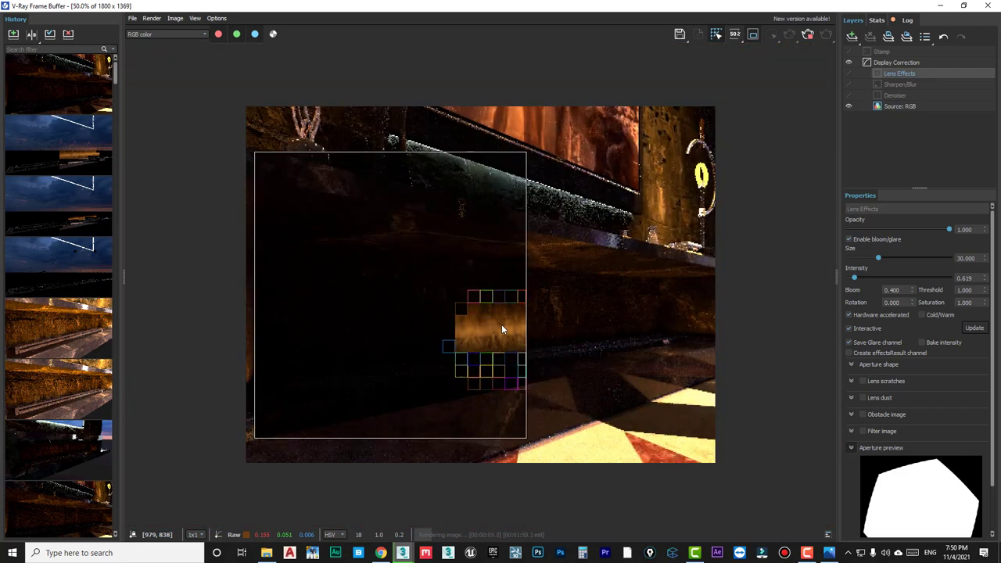
scroll(502, 329, up, 2)
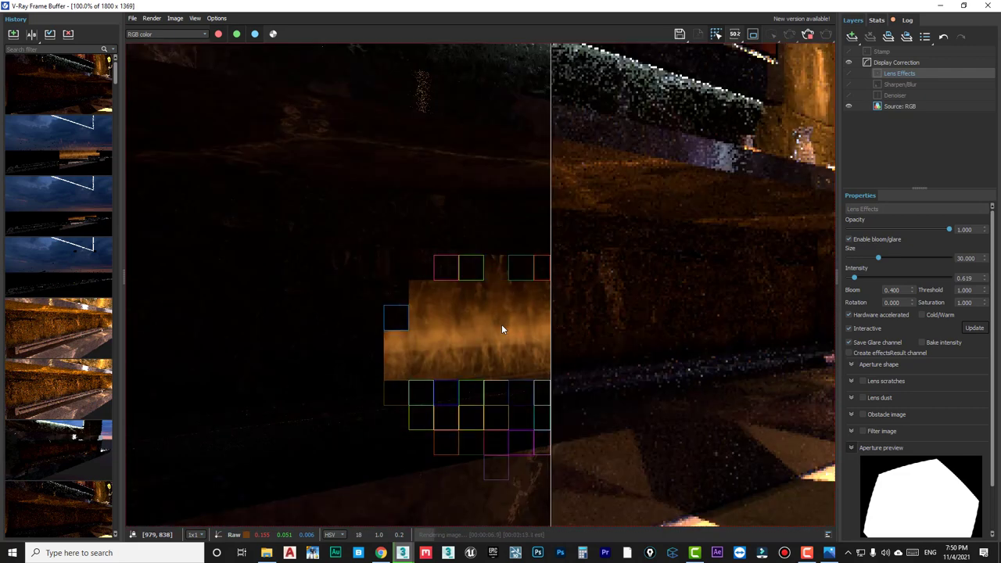
scroll(502, 324, down, 2)
scroll(501, 324, up, 2)
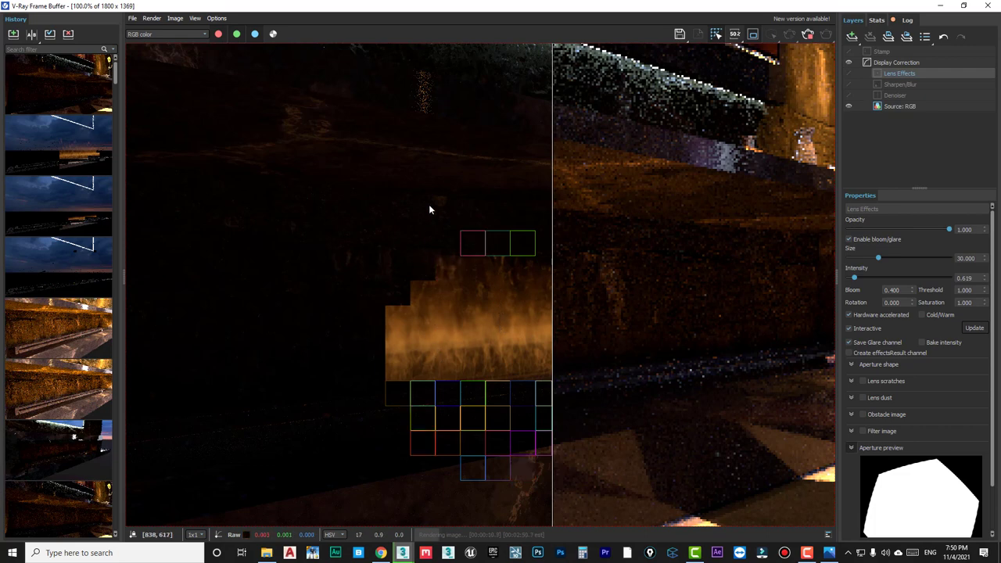
scroll(466, 209, down, 2)
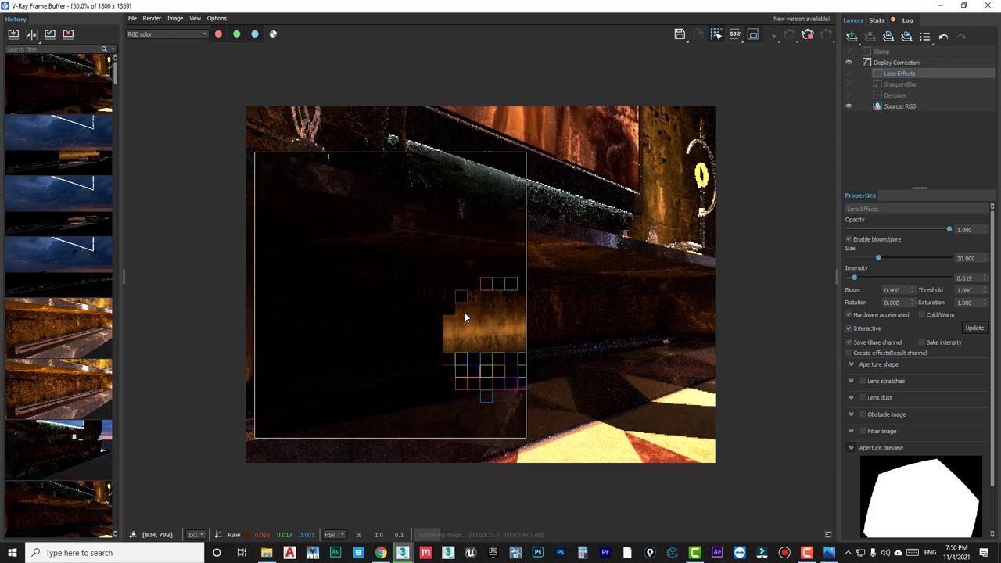
scroll(465, 318, up, 2)
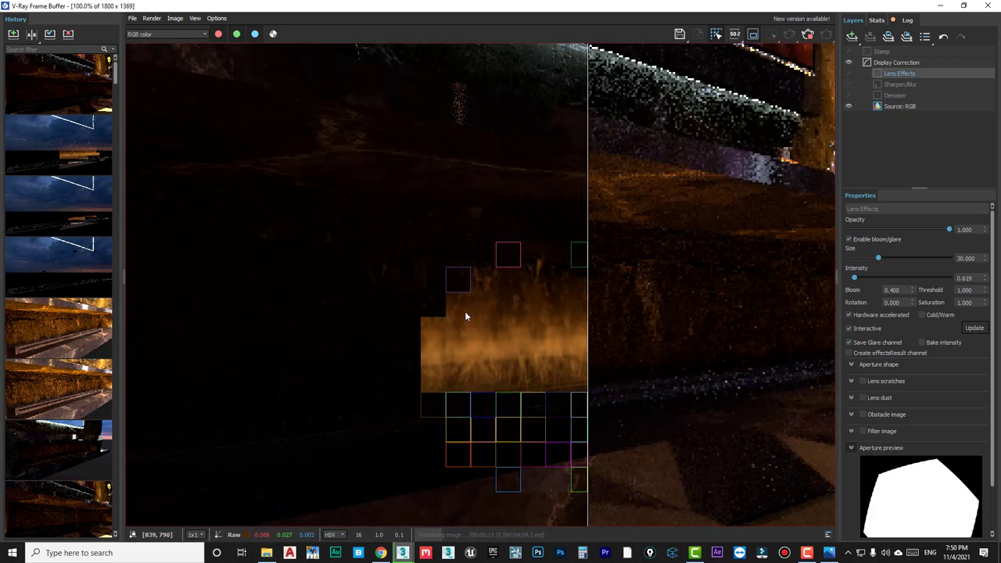
scroll(465, 315, down, 2)
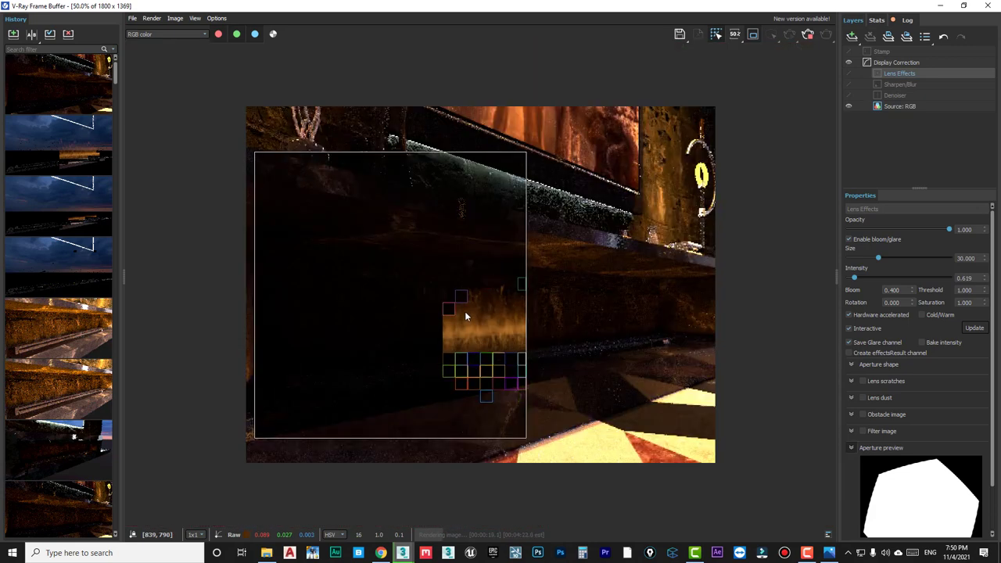
scroll(474, 357, up, 2)
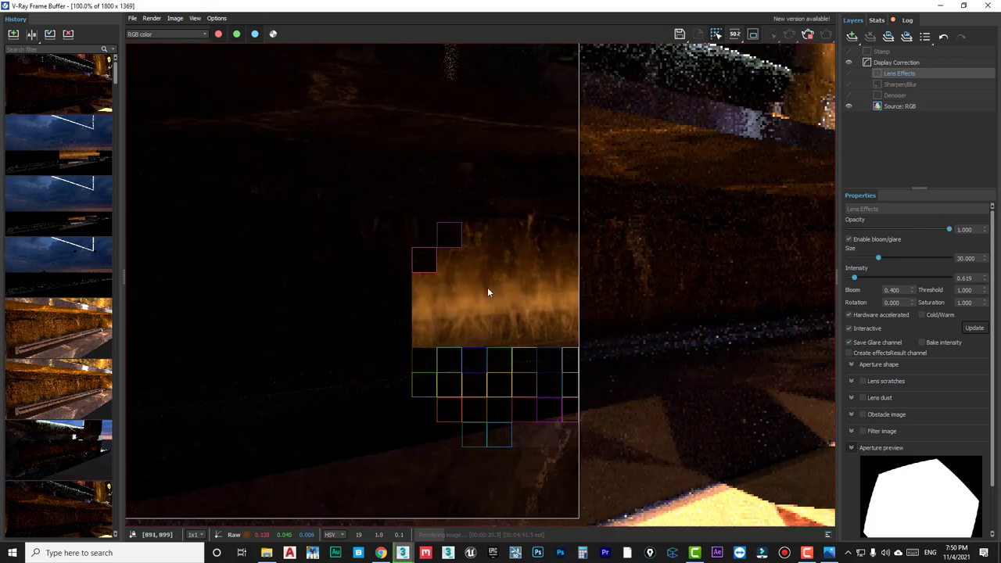
scroll(495, 274, down, 2)
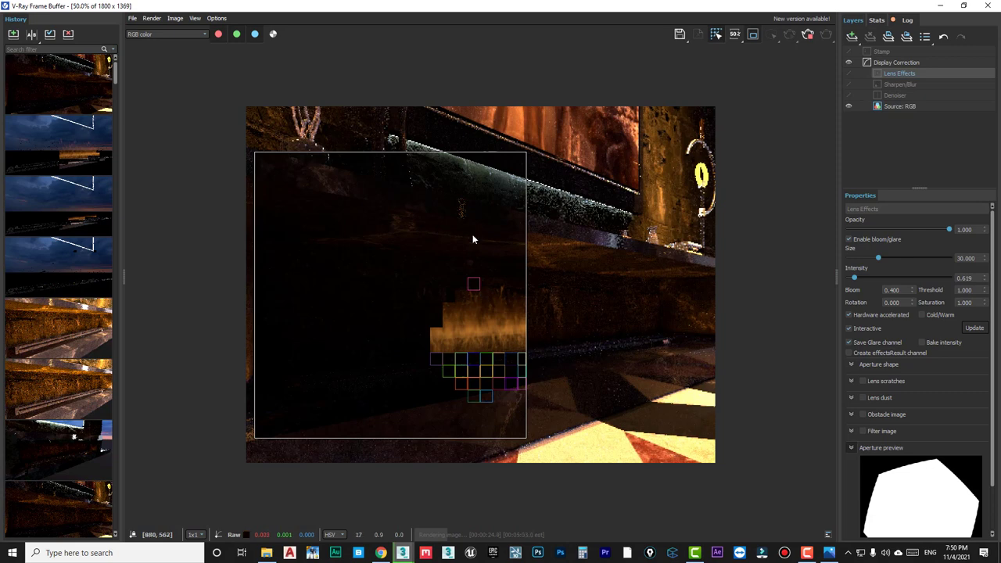
scroll(462, 301, down, 1)
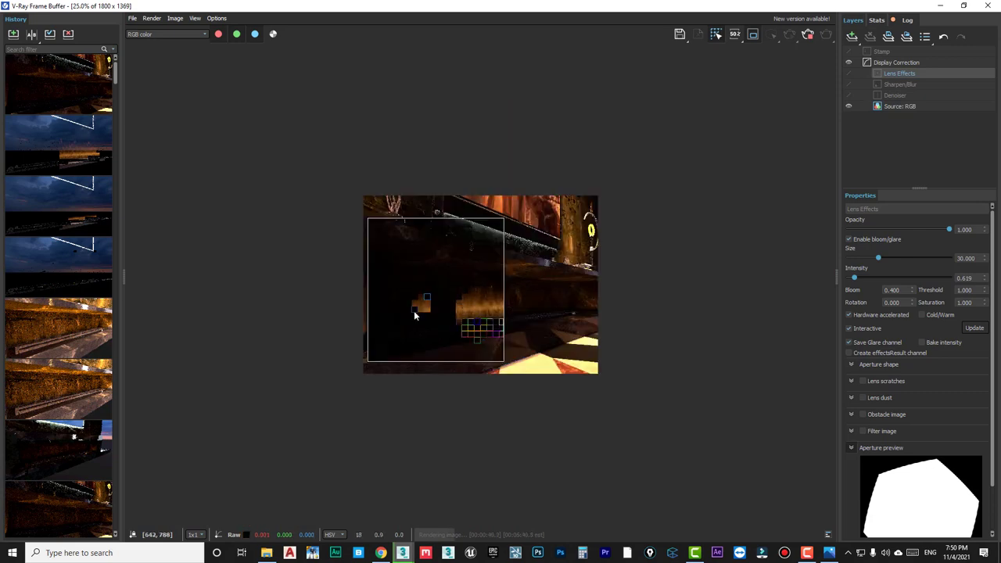
scroll(453, 290, up, 1)
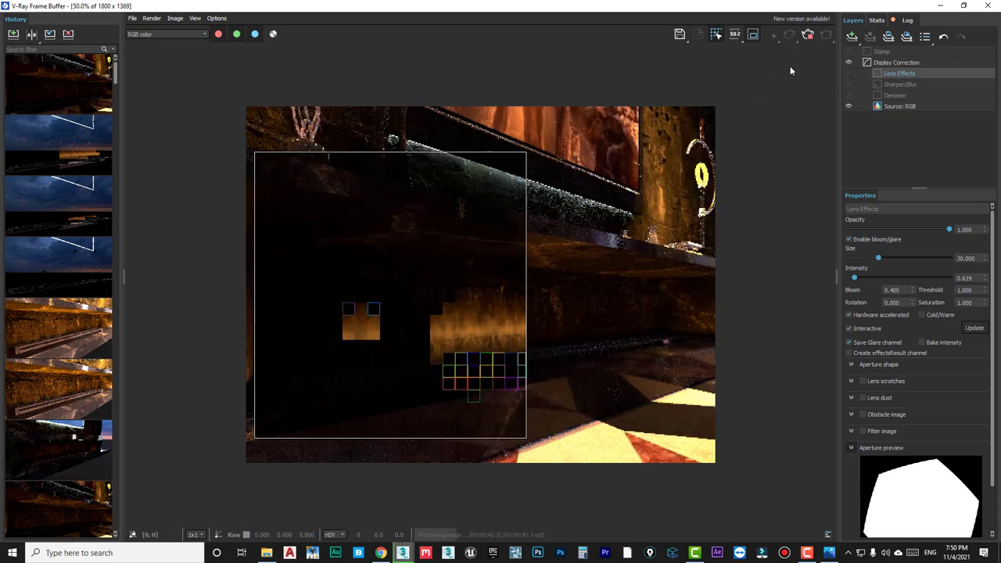
click(809, 35)
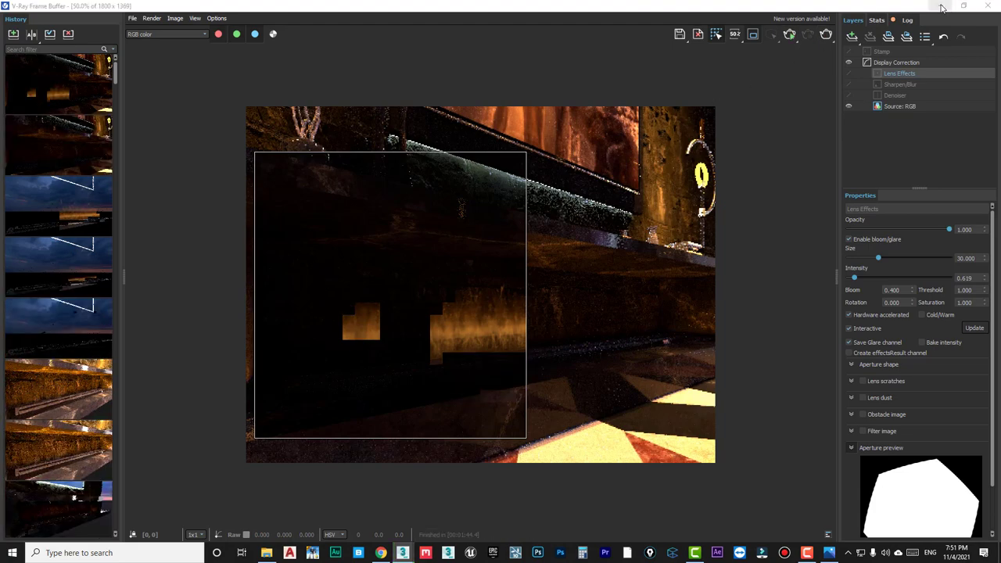
click(943, 7)
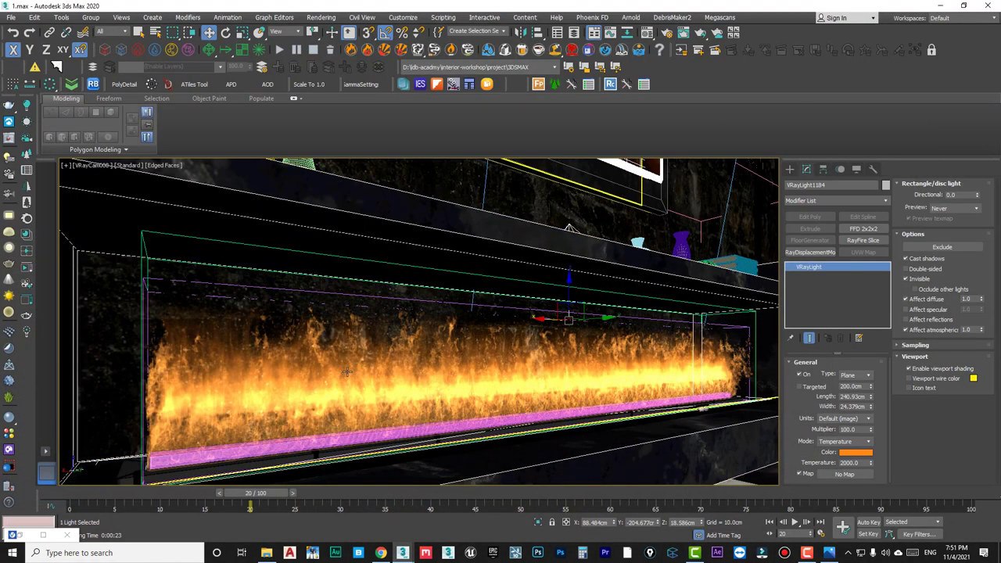
Switch to the Perspective view and select the Phoenix FD fire simulator.
key(p)
scroll(376, 358, down, 3)
scroll(345, 353, down, 2)
scroll(345, 354, down, 1)
scroll(345, 354, up, 2)
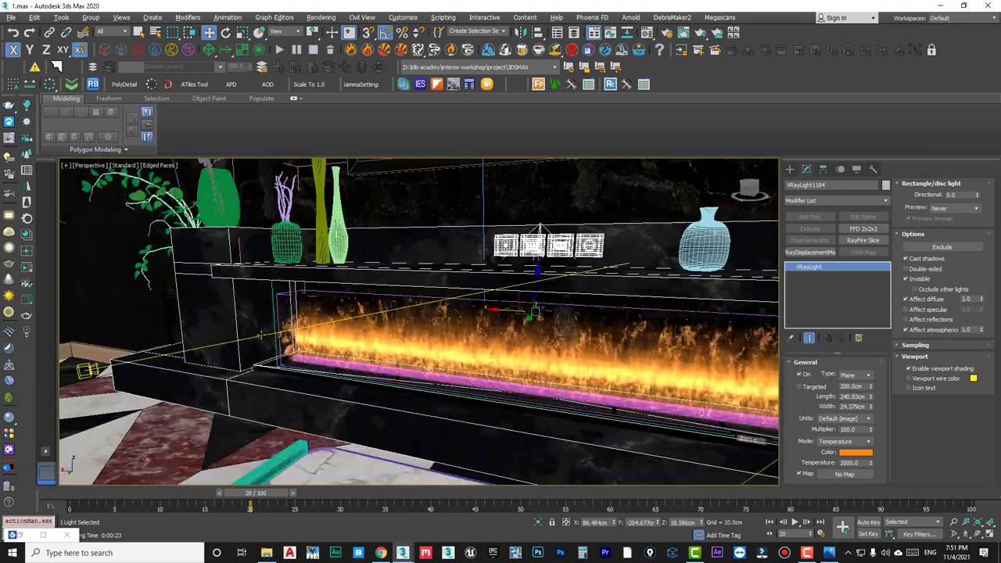
scroll(345, 353, up, 2)
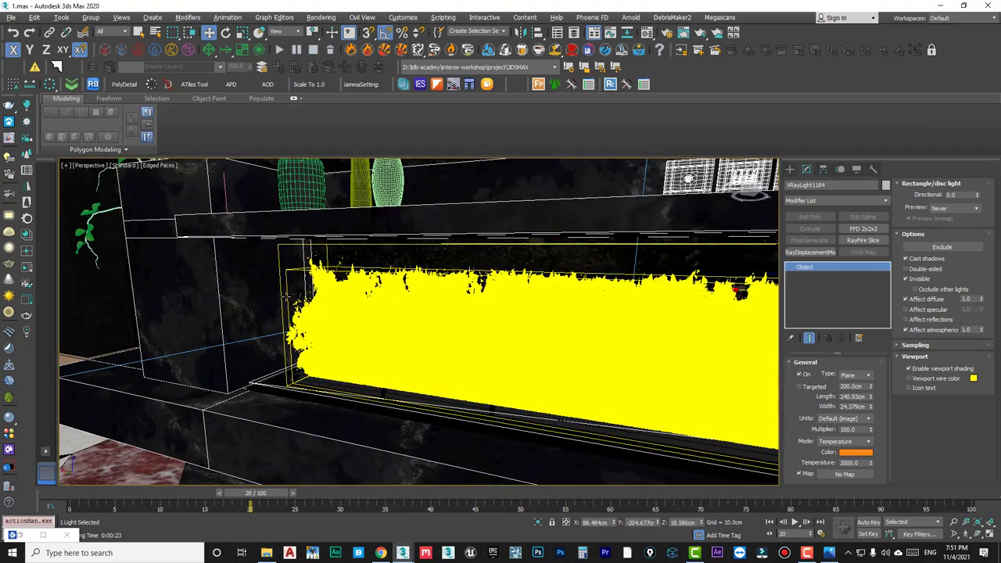
click(331, 379)
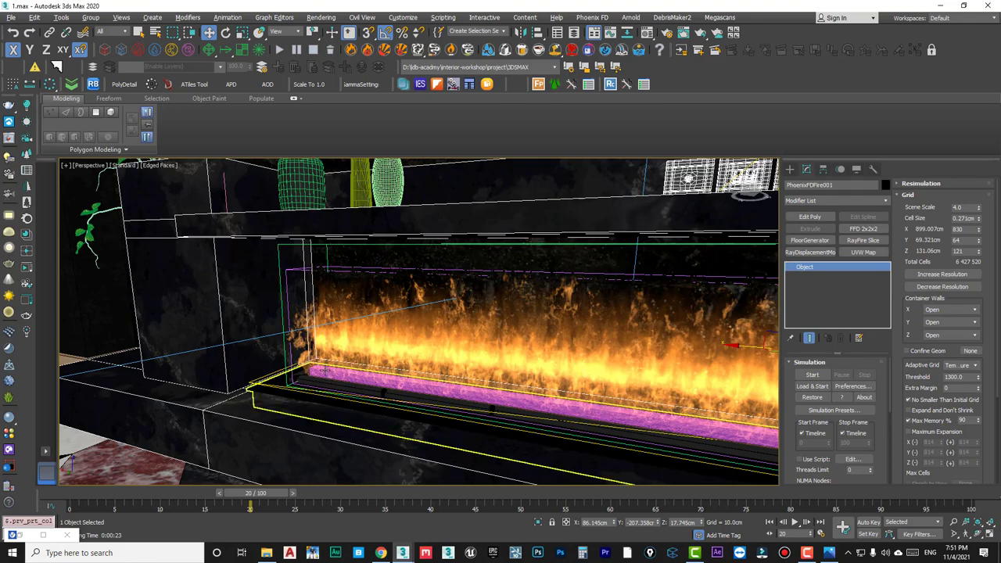
Pull the view back and pan across the room to frame the fireplace.
scroll(328, 376, down, 4)
middle_drag(248, 352, 254, 340)
scroll(491, 346, up, 3)
scroll(491, 346, up, 3)
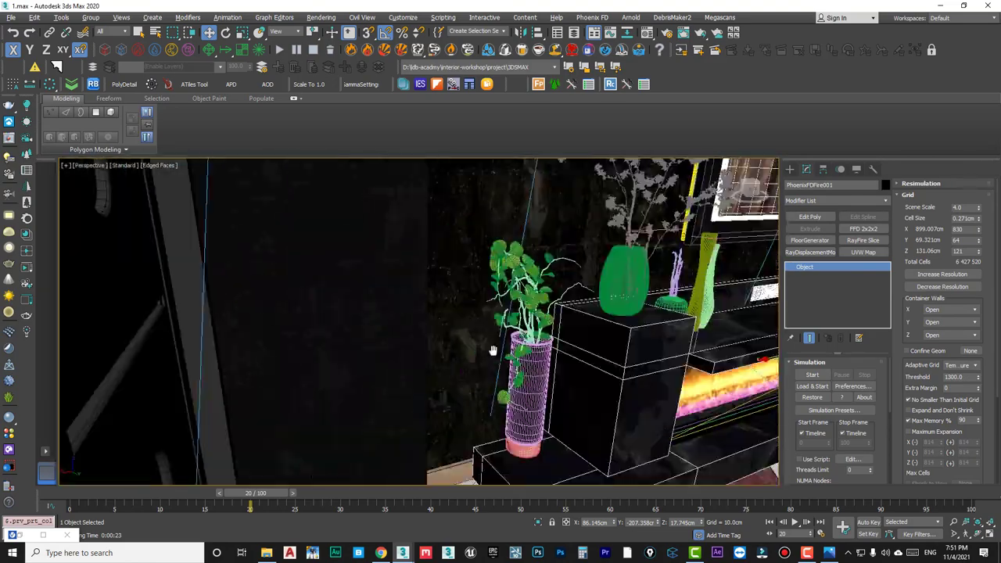
scroll(505, 351, up, 2)
scroll(500, 353, down, 3)
scroll(471, 351, down, 3)
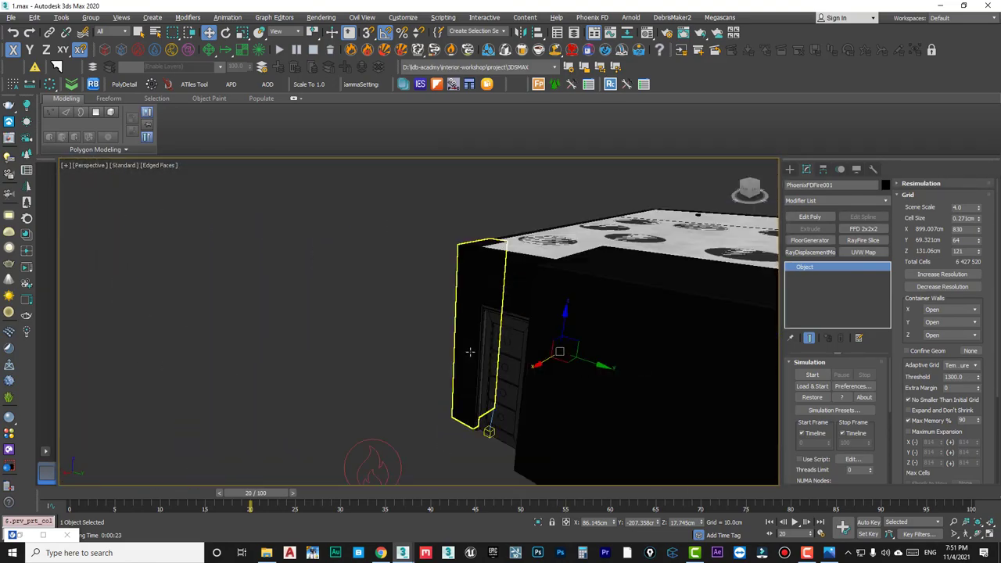
scroll(472, 352, down, 3)
mouse_move(438, 396)
middle_down()
mouse_move(468, 351)
mouse_move(520, 331)
middle_up()
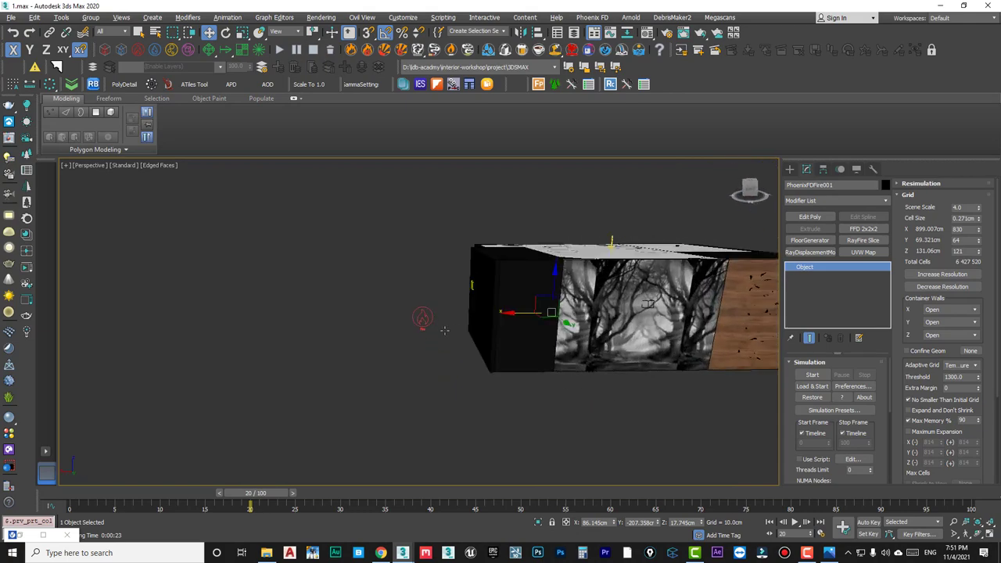
scroll(523, 329, up, 3)
scroll(526, 327, up, 3)
scroll(527, 327, up, 3)
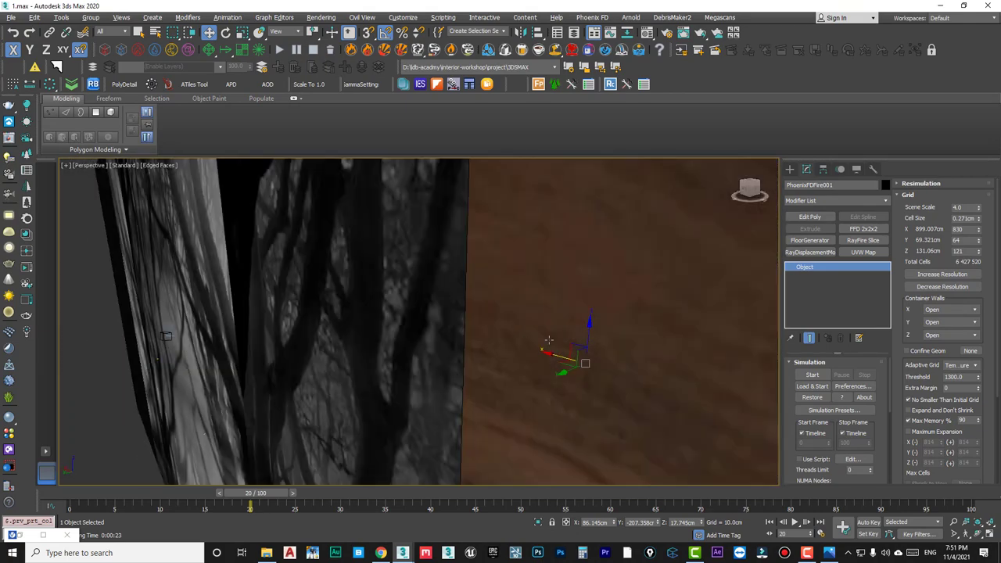
scroll(526, 327, up, 2)
scroll(527, 327, up, 2)
scroll(588, 349, up, 3)
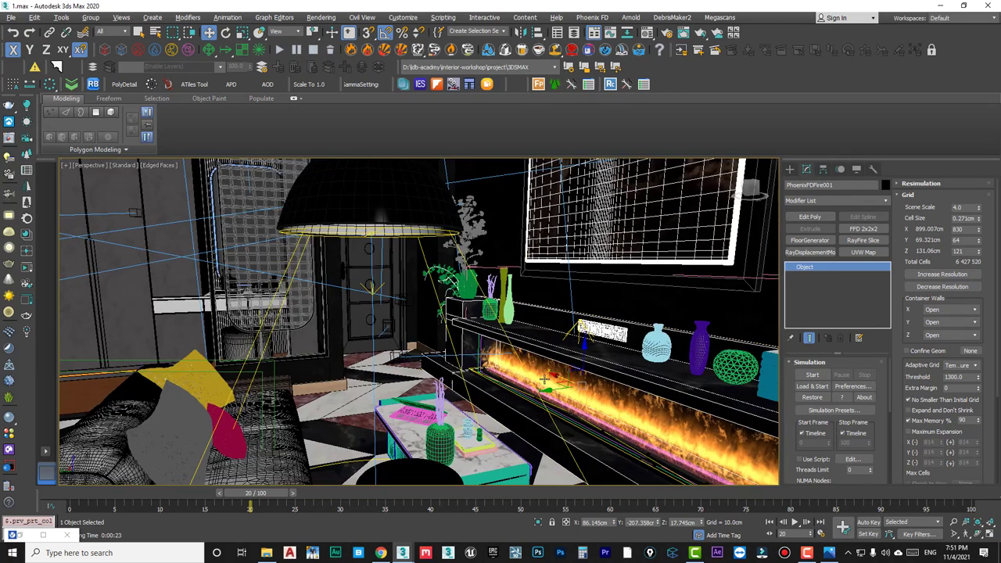
scroll(587, 350, up, 1)
Scrub the timeline to about frame 13 and orbit to a frontal fireplace view.
mouse_move(252, 498)
mouse_down()
mouse_move(213, 502)
mouse_move(274, 503)
mouse_up()
key(w)
mouse_move(391, 352)
alt+middle_down()
mouse_move(434, 375)
mouse_move(407, 403)
mouse_move(397, 403)
mouse_move(640, 334)
alt+middle_up()
scroll(434, 407, up, 3)
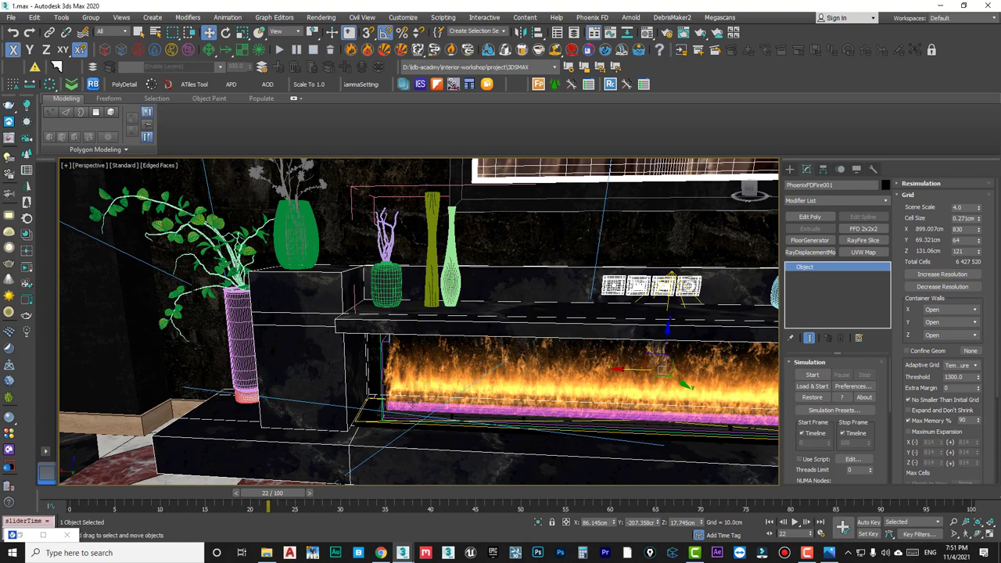
Run the linear fire simulation and advance the timeline to frame 26.
click(813, 376)
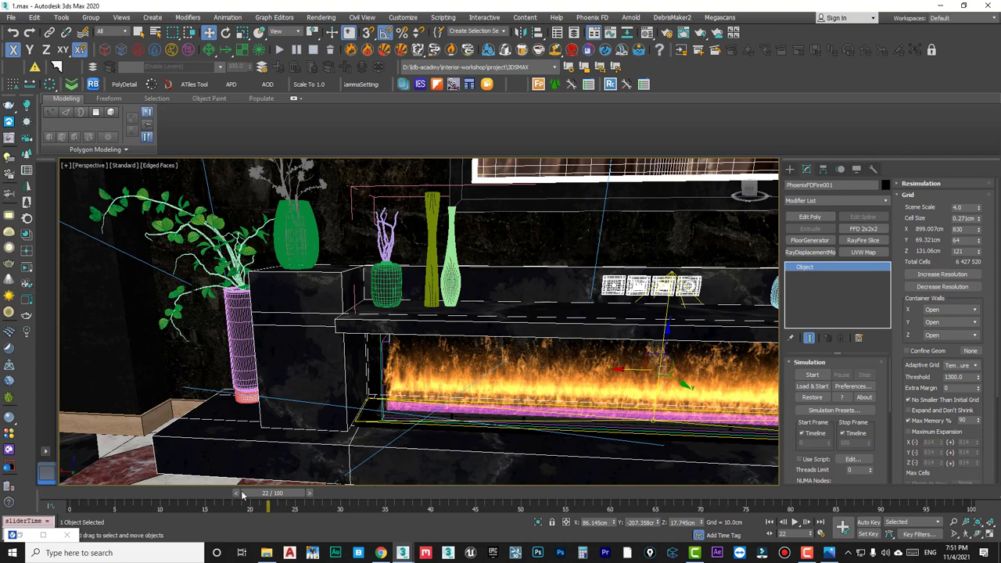
drag(271, 496, 342, 500)
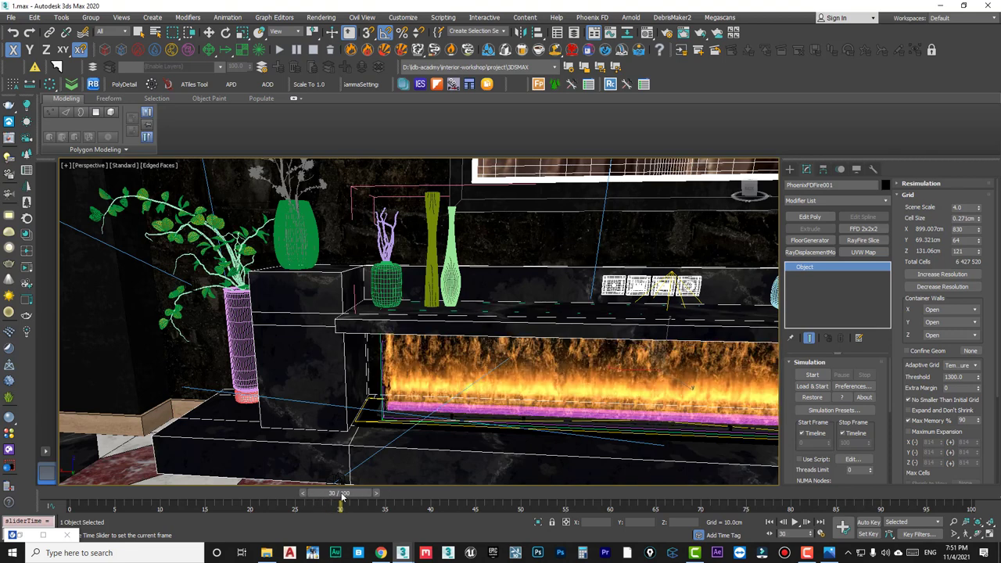
key(w)
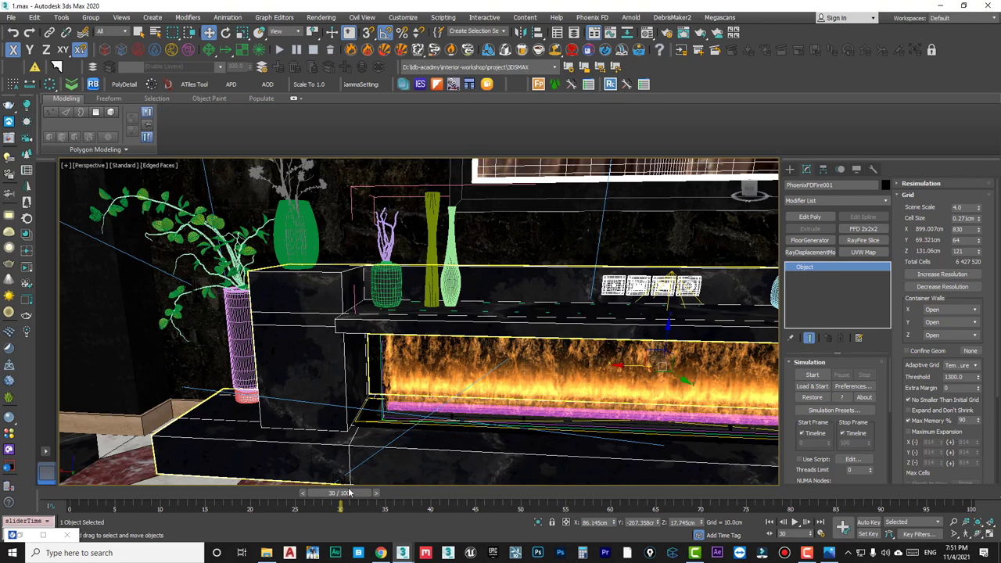
alt+middle_drag(426, 378, 443, 400)
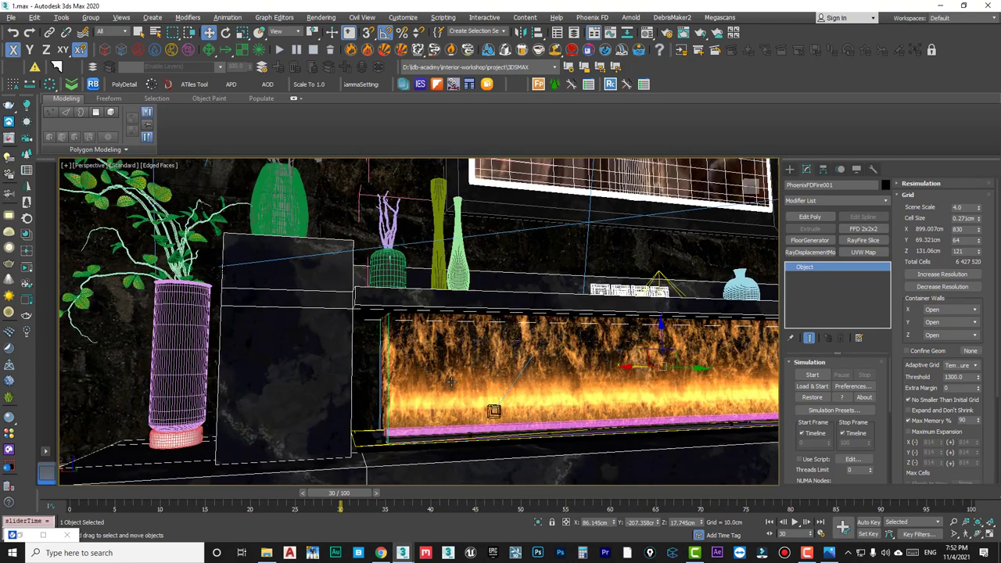
Step the timeline to frame 27 and orbit around the fireplace to inspect the flames.
drag(344, 496, 312, 504)
key(w)
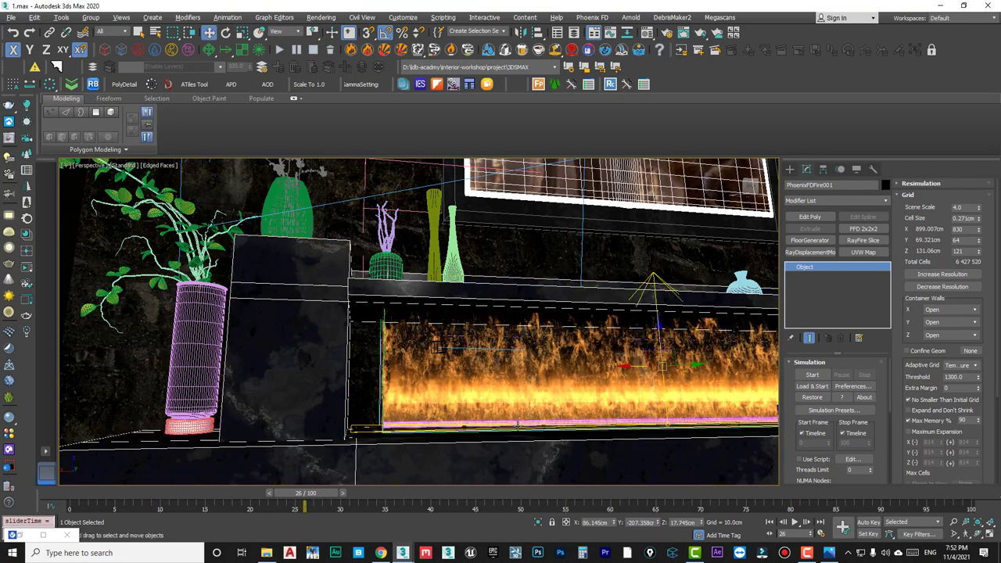
alt+middle_drag(336, 391, 353, 414)
alt+middle_drag(532, 440, 443, 460)
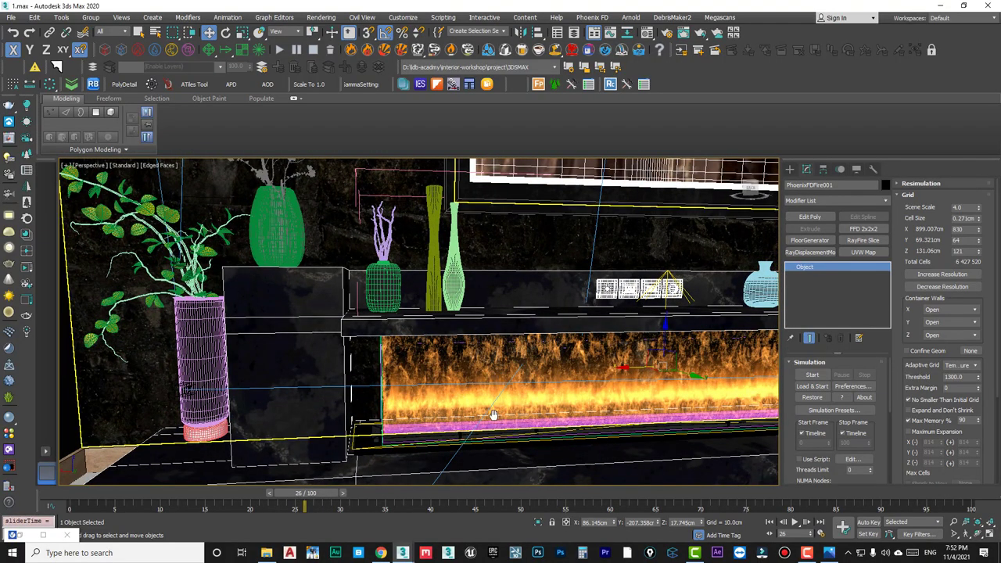
mouse_move(494, 414)
alt+middle_down()
mouse_move(391, 414)
mouse_move(378, 425)
mouse_move(370, 384)
alt+middle_up()
scroll(378, 425, down, 3)
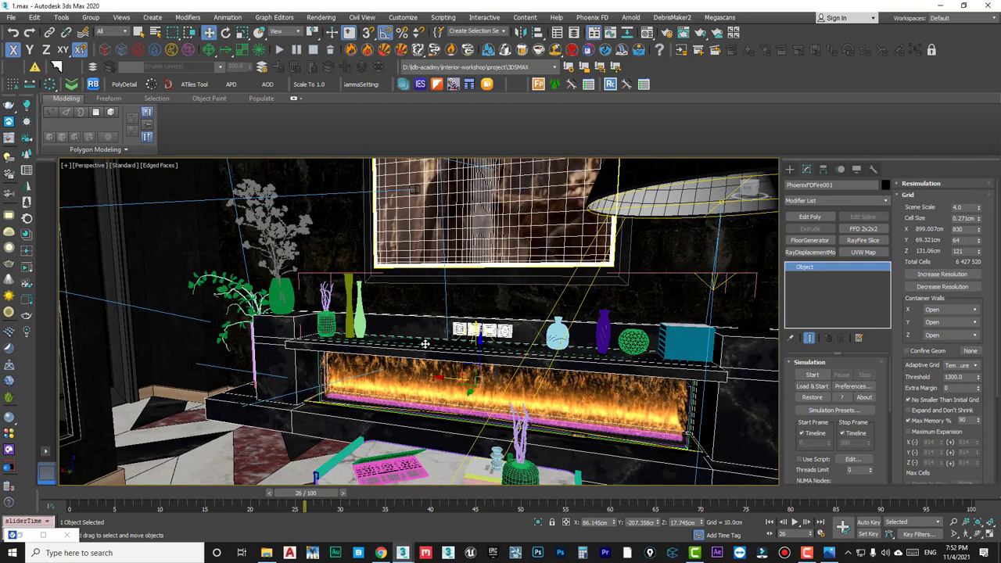
Select the fire together with the pink base strip, mantel box and grill strip.
right_click(283, 344)
click(297, 338)
key(z)
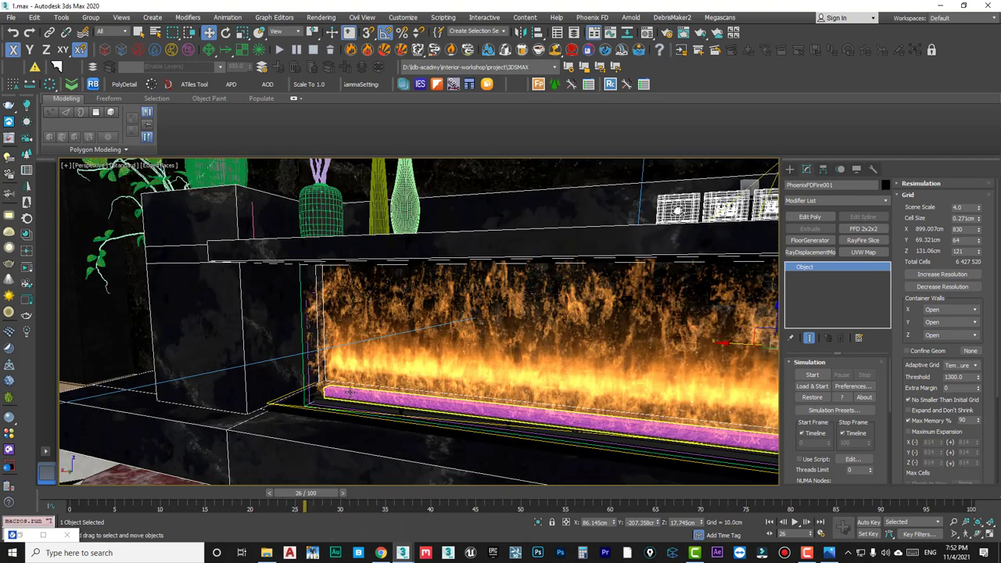
ctrl+click(348, 393)
ctrl+click(264, 415)
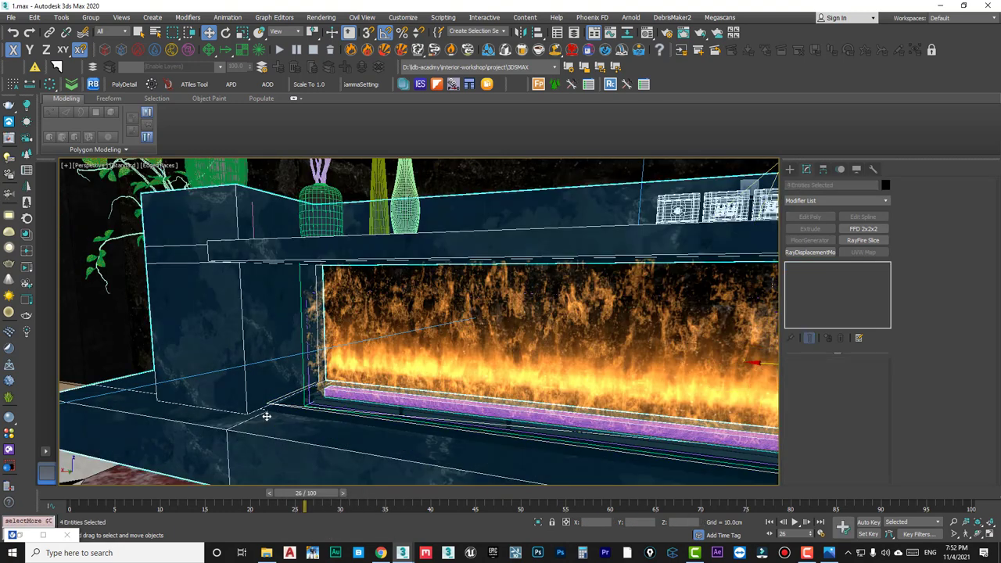
ctrl+click(273, 409)
key(z)
scroll(376, 297, up, 3)
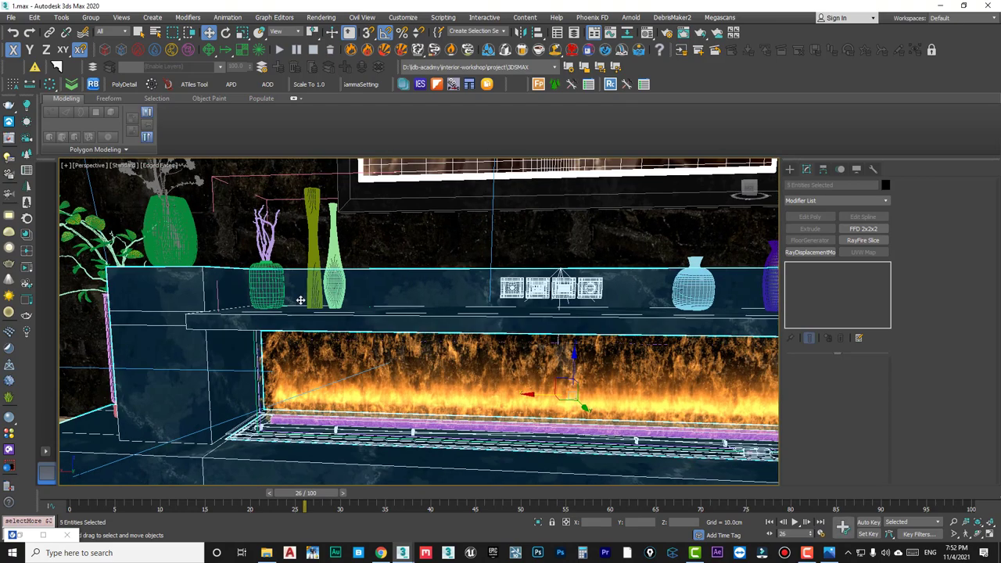
scroll(376, 298, up, 2)
Add the tall vases, left vase, grey and green plants and pink vase, in wireframe.
ctrl+click(320, 234)
ctrl+click(355, 235)
scroll(242, 313, down, 5)
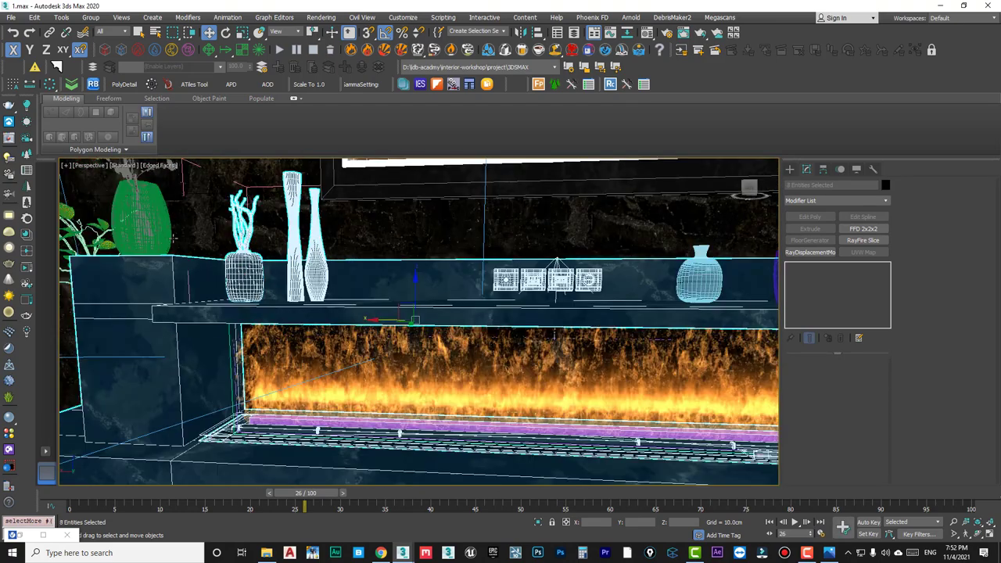
ctrl+click(138, 212)
scroll(139, 212, down, 1)
middle_drag(438, 168, 491, 202)
ctrl+click(233, 273)
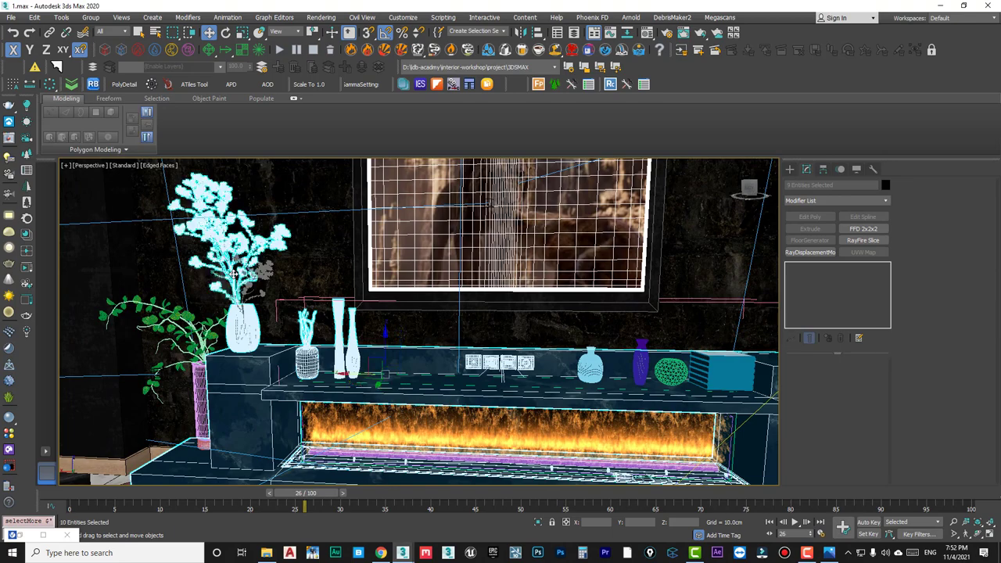
key(F3)
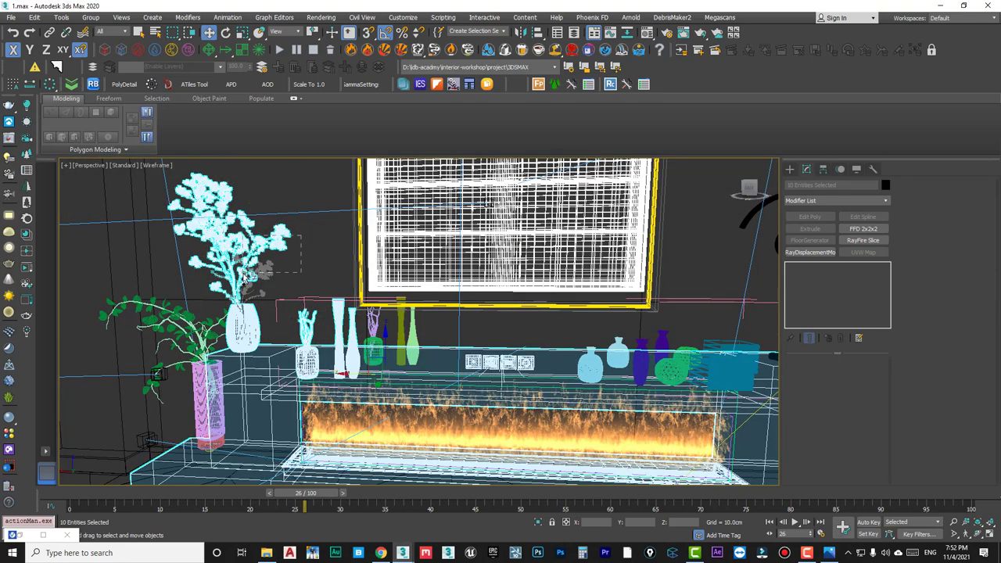
ctrl+click(245, 275)
ctrl+click(195, 328)
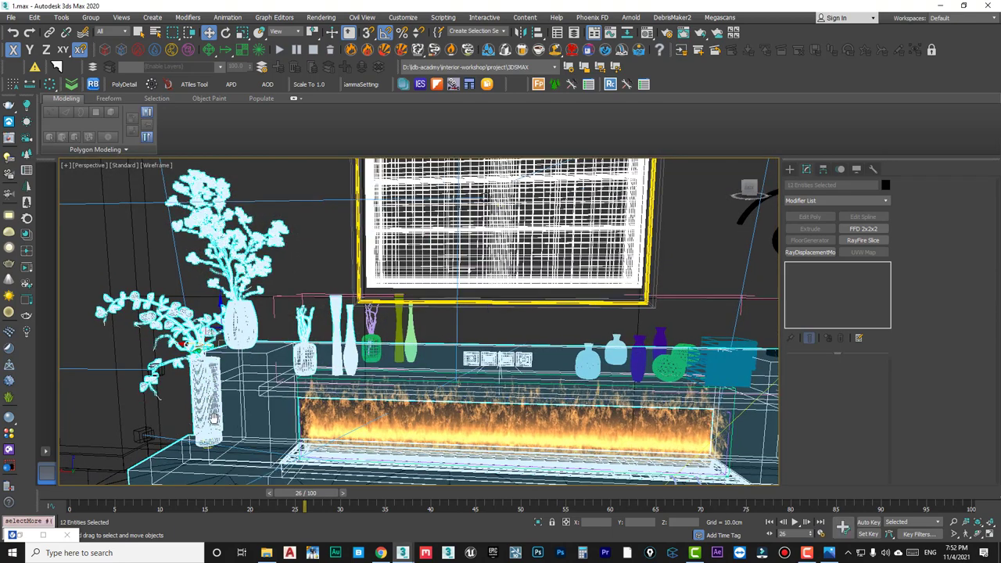
Add the blue vases, green sphere, green bottle, lower plant, blue box and small shelf items.
alt+middle_drag(213, 419, 246, 372)
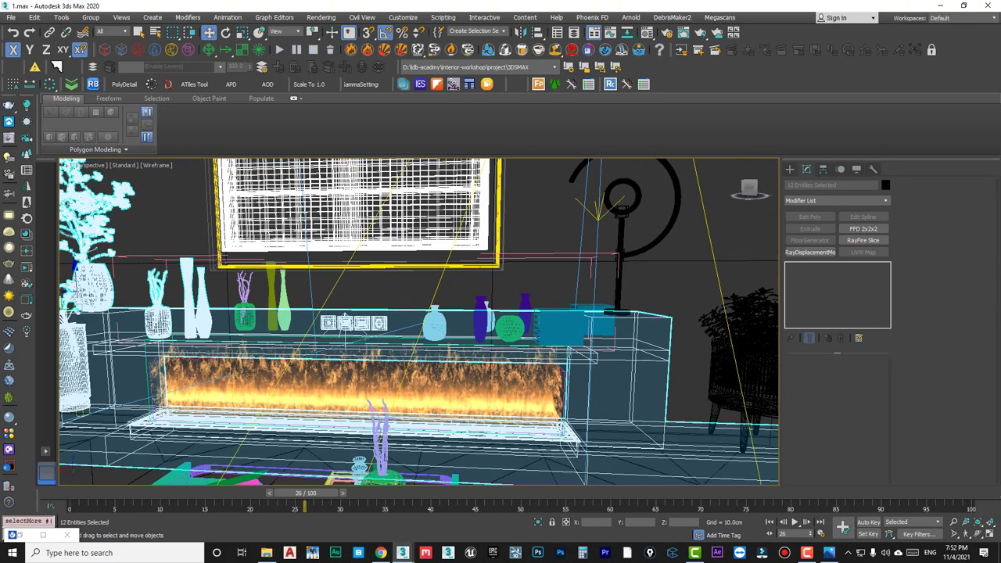
ctrl+click(435, 320)
ctrl+click(480, 313)
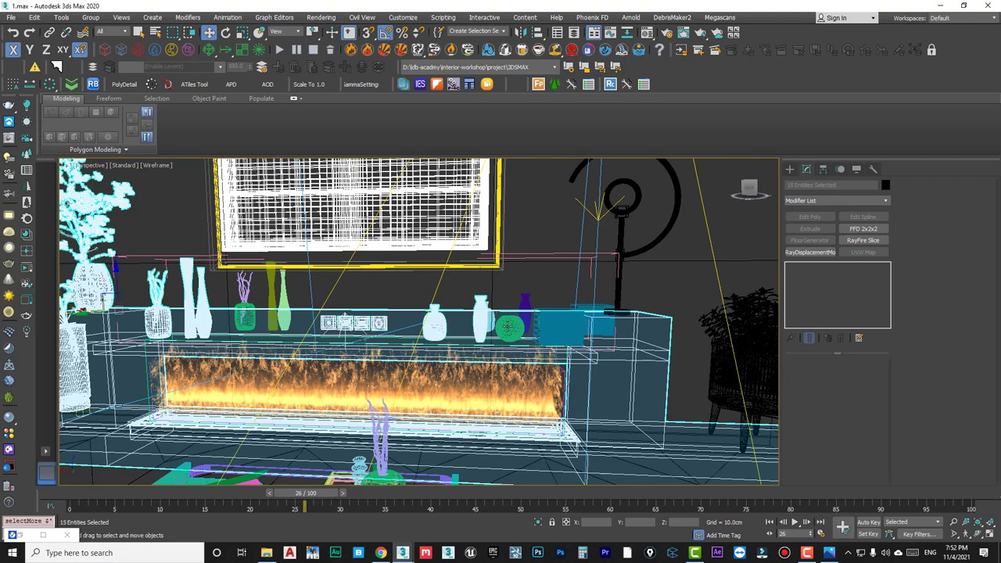
ctrl+click(510, 327)
ctrl+click(278, 297)
ctrl+click(380, 439)
mouse_move(379, 438)
alt+middle_down()
mouse_move(496, 338)
mouse_move(458, 329)
mouse_move(482, 325)
alt+middle_up()
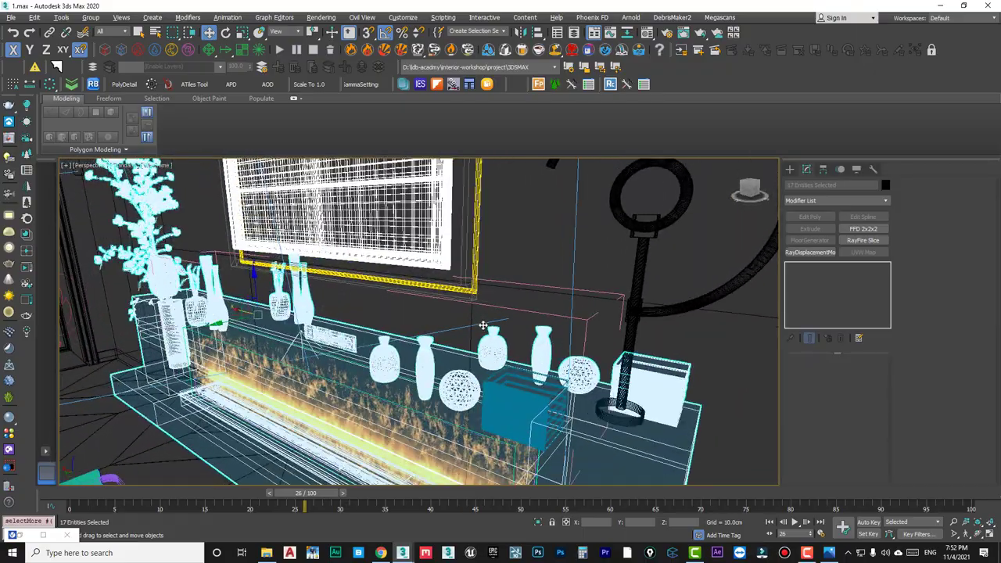
ctrl+click(517, 396)
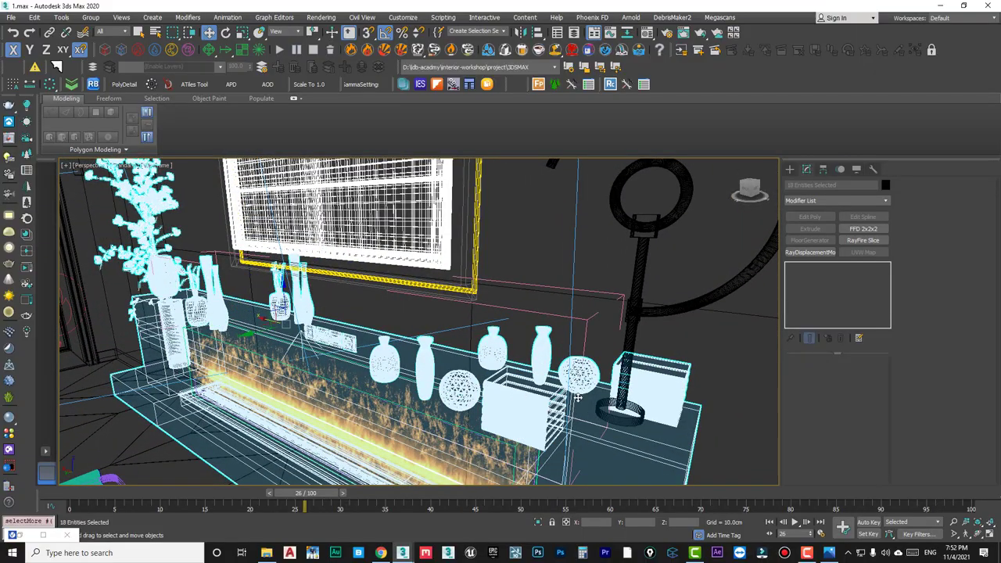
alt+middle_drag(579, 399, 432, 407)
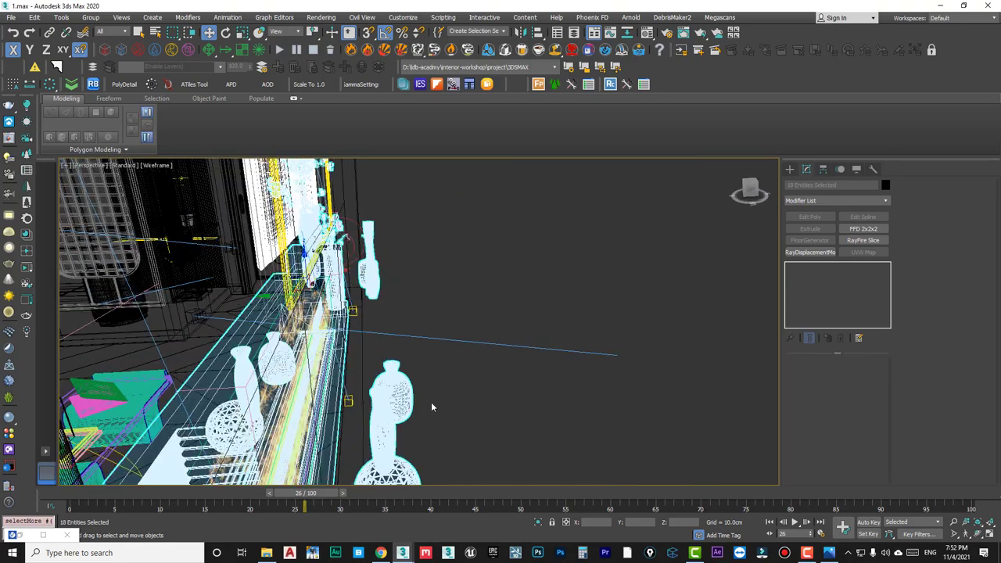
alt+click(406, 427)
mouse_move(380, 342)
alt+middle_down()
mouse_move(356, 269)
mouse_move(415, 408)
alt+middle_up()
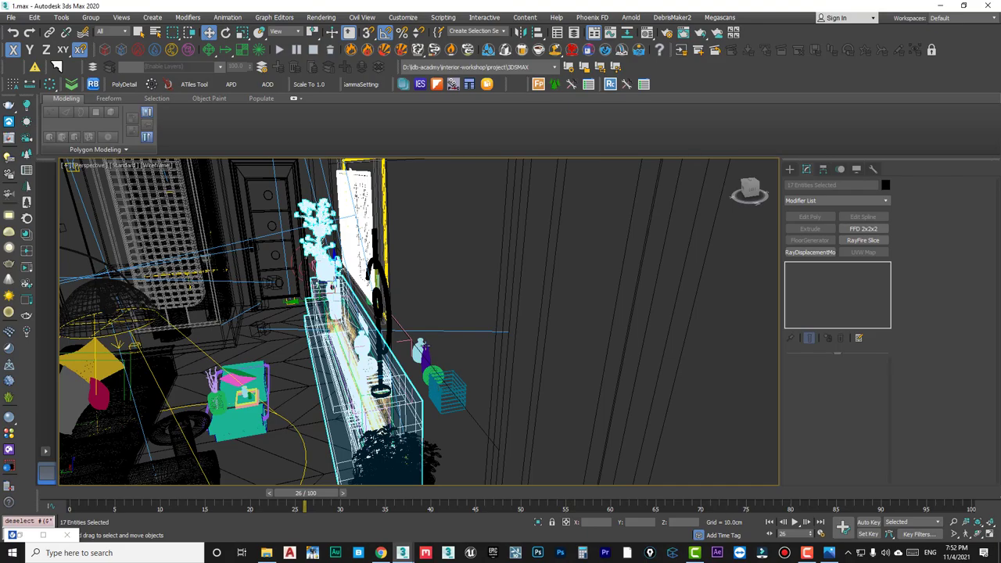
ctrl+click(423, 349)
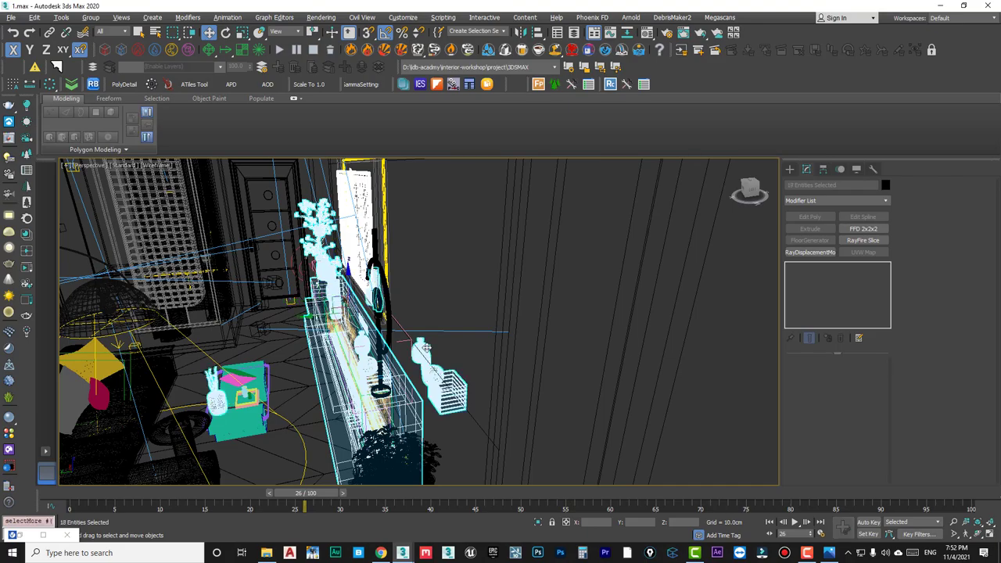
Add the black floor lamp, right-side chair and floor plane to the selection.
alt+middle_drag(401, 369, 387, 341)
scroll(387, 342, up, 2)
scroll(387, 341, up, 2)
scroll(407, 313, up, 4)
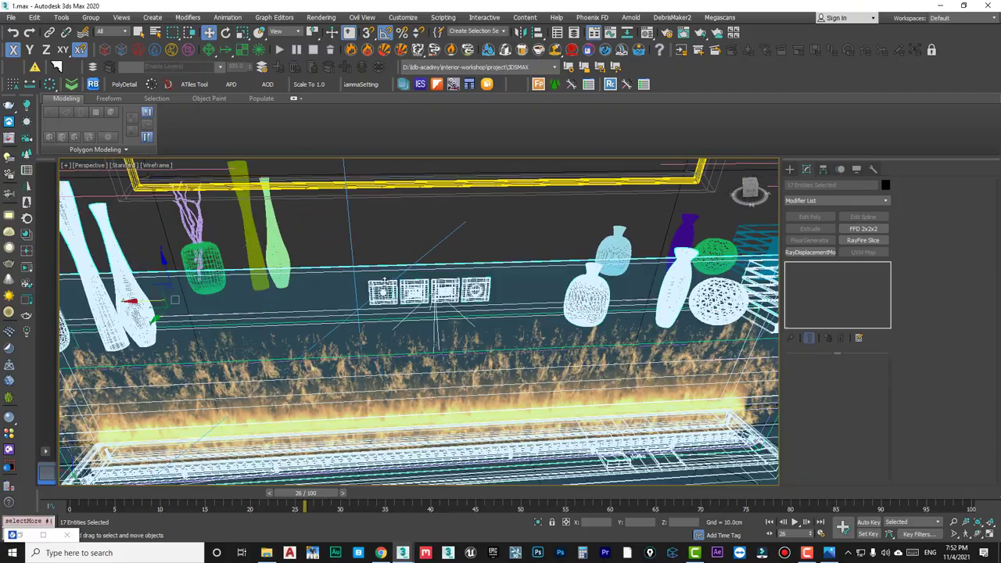
scroll(380, 286, down, 3)
alt+middle_drag(494, 329, 443, 324)
ctrl+click(630, 263)
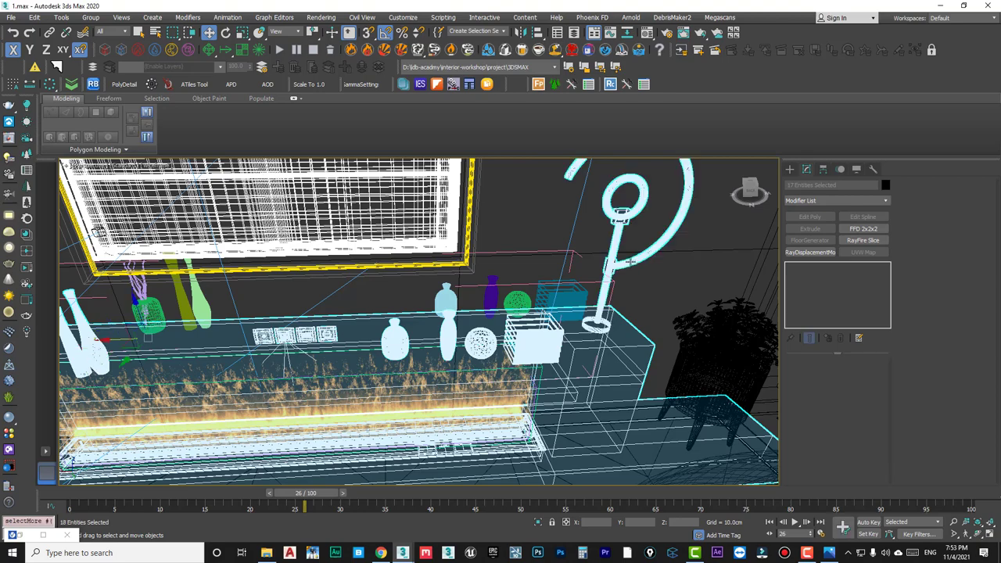
alt+middle_drag(516, 427, 717, 322)
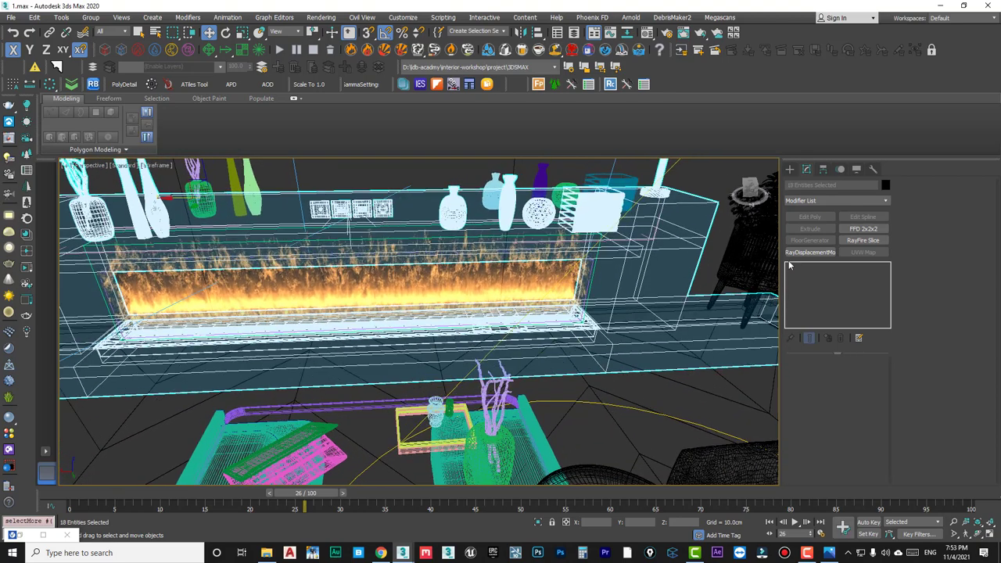
ctrl+click(716, 322)
ctrl+click(641, 386)
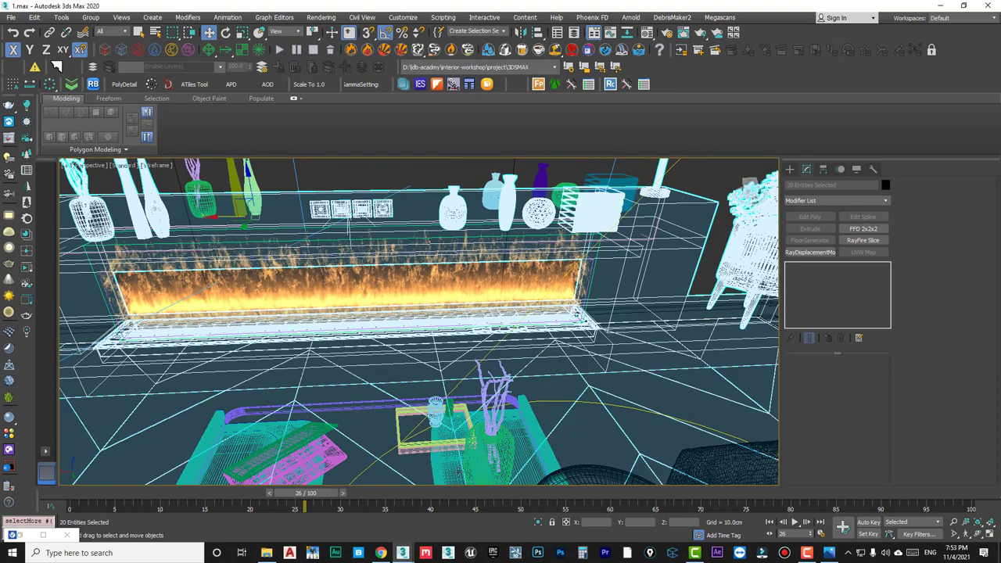
Isolate the selection in Front view and lower the cabinet and decor along Y onto the floor line.
key(alt+q)
key(f)
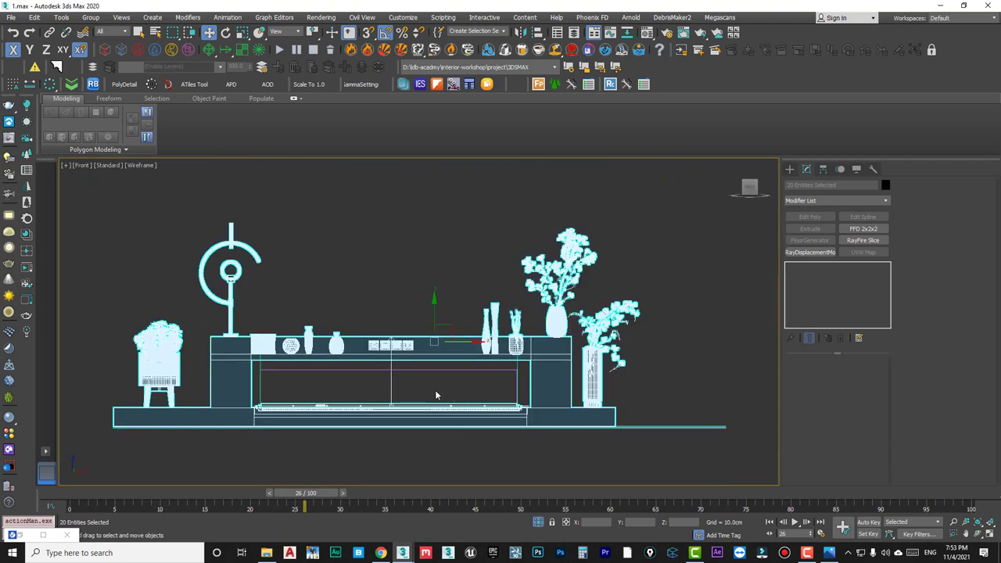
alt+drag(668, 413, 634, 438)
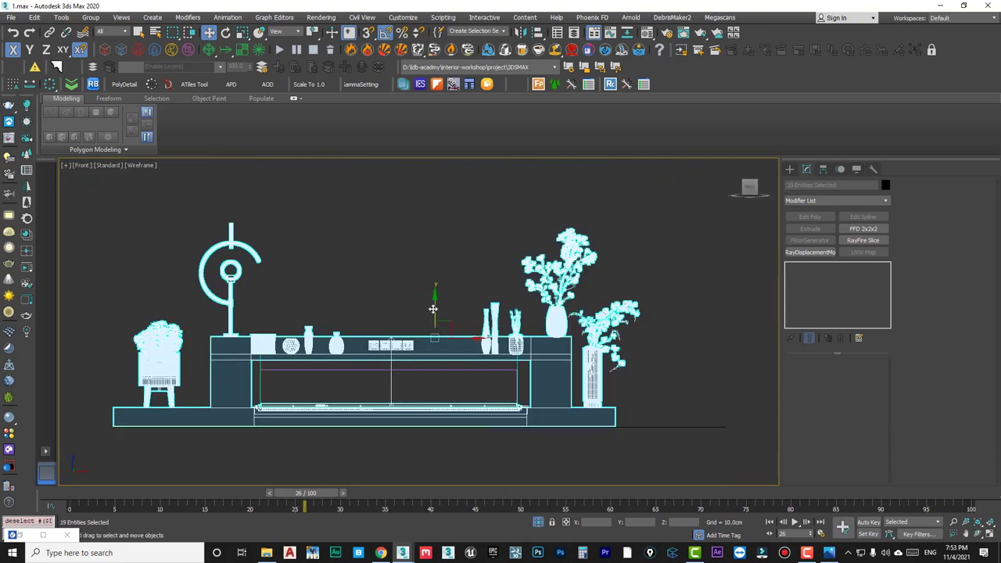
drag(433, 309, 624, 426)
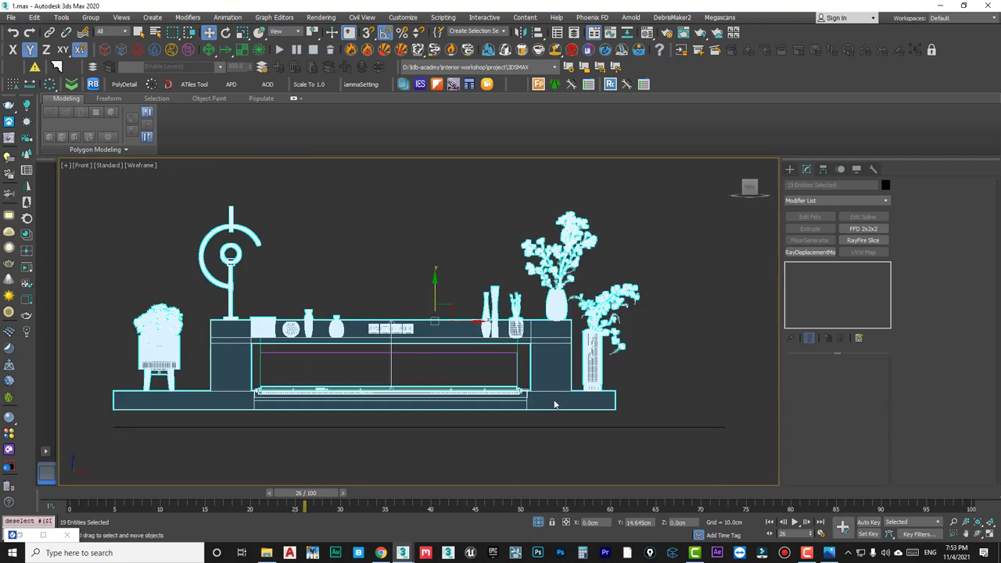
mouse_move(624, 426)
middle_down()
mouse_move(651, 389)
mouse_move(461, 384)
mouse_move(418, 365)
middle_up()
scroll(650, 389, down, 2)
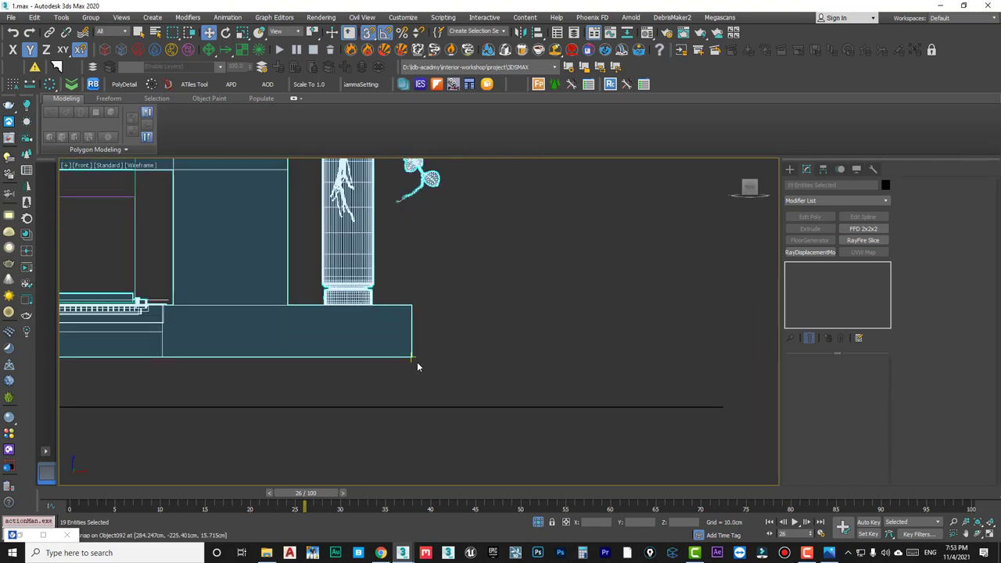
drag(410, 356, 720, 405)
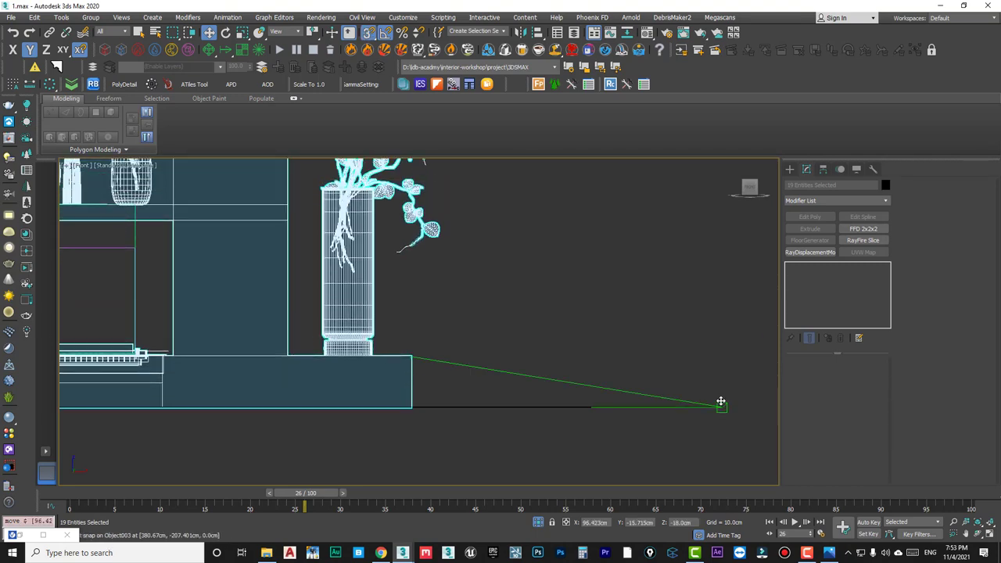
Zoom in on the cabinet's bottom corner and nudge the group so its base meets the floor.
scroll(395, 417, up, 4)
middle_drag(506, 387, 475, 385)
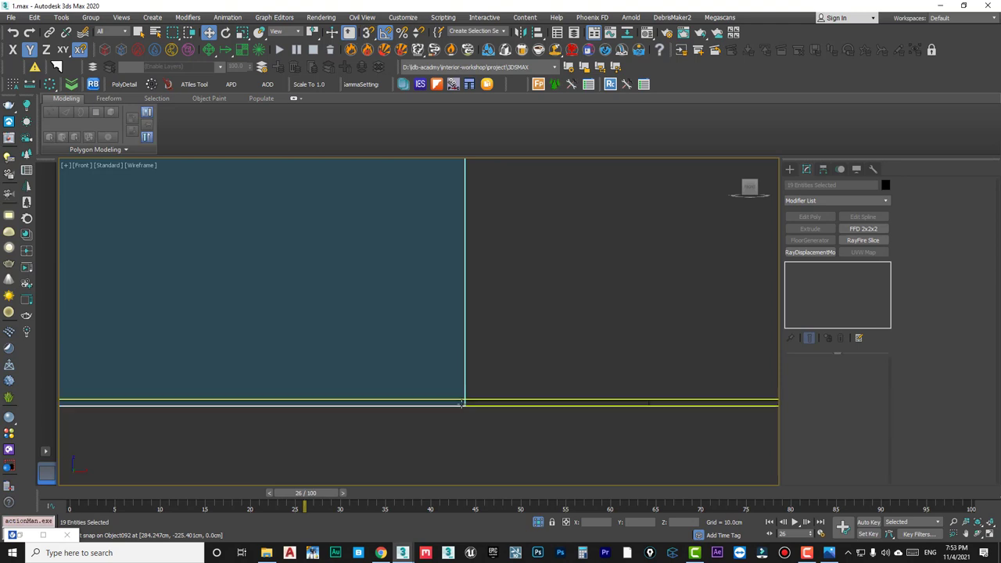
drag(465, 381, 465, 373)
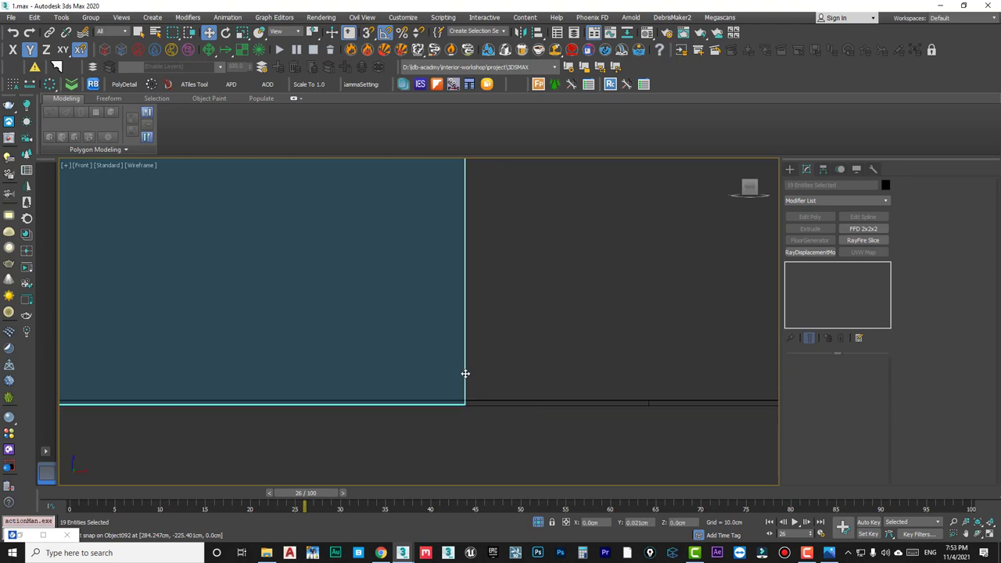
scroll(468, 374, down, 1)
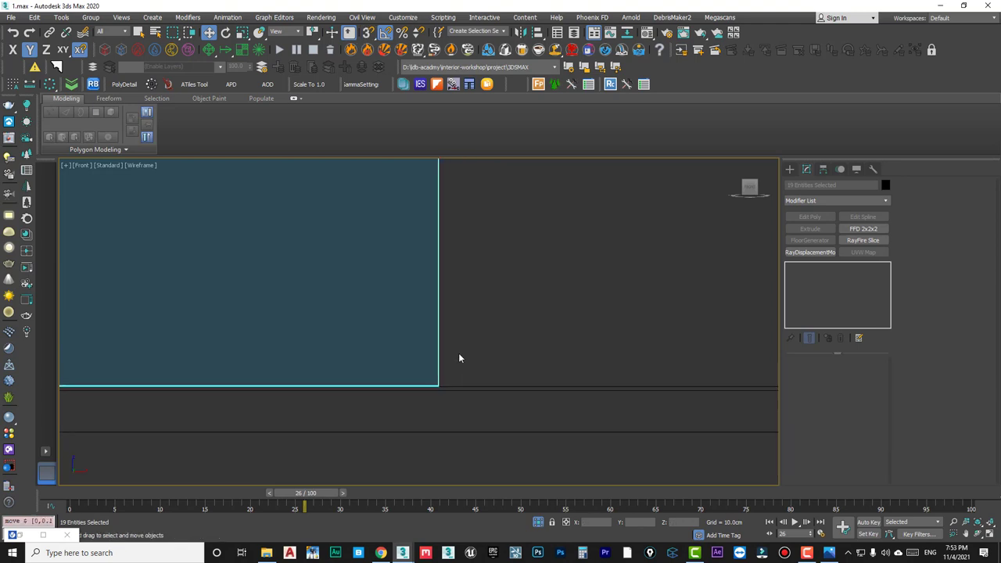
scroll(459, 357, up, 2)
Reselect the cabinet group, undo a further downward move, then check the base and clear the selection.
click(457, 360)
key(ctrl+a)
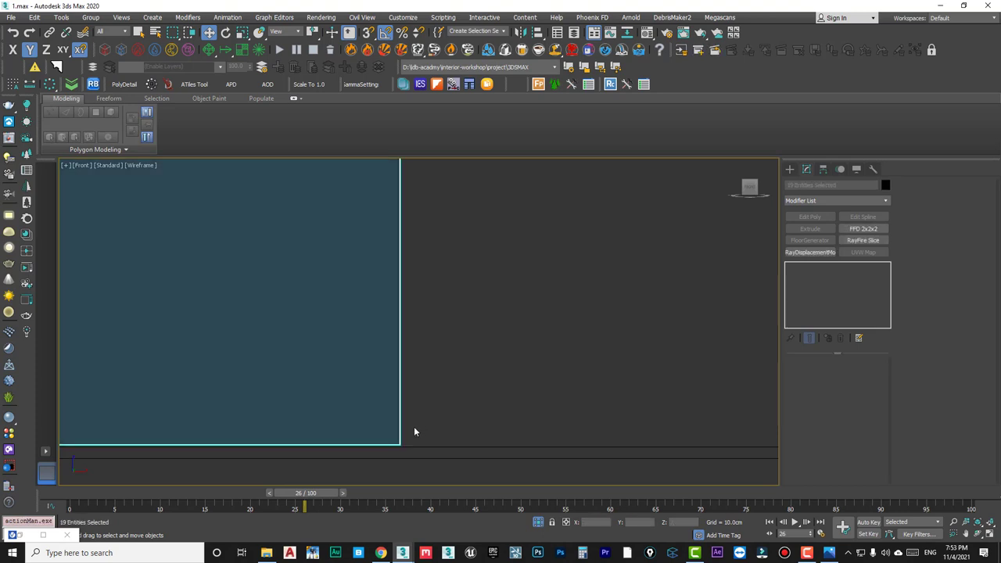
drag(399, 432, 401, 430)
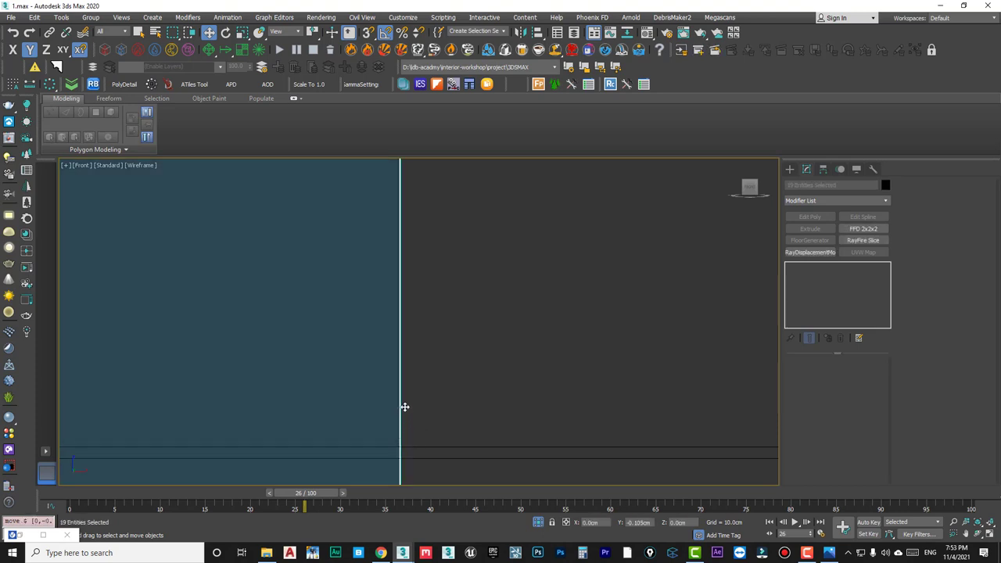
key(ctrl+z)
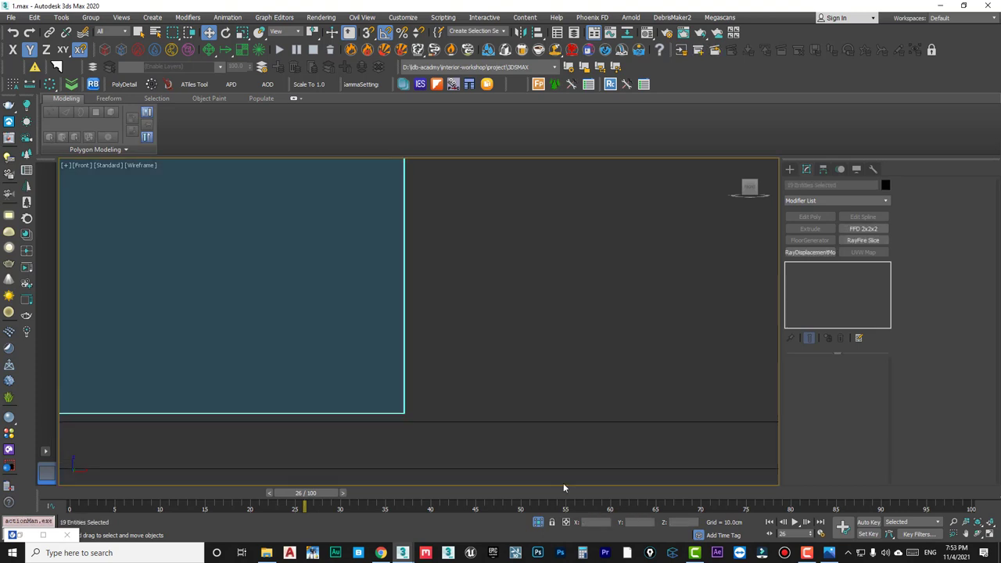
right_click(453, 380)
click(462, 344)
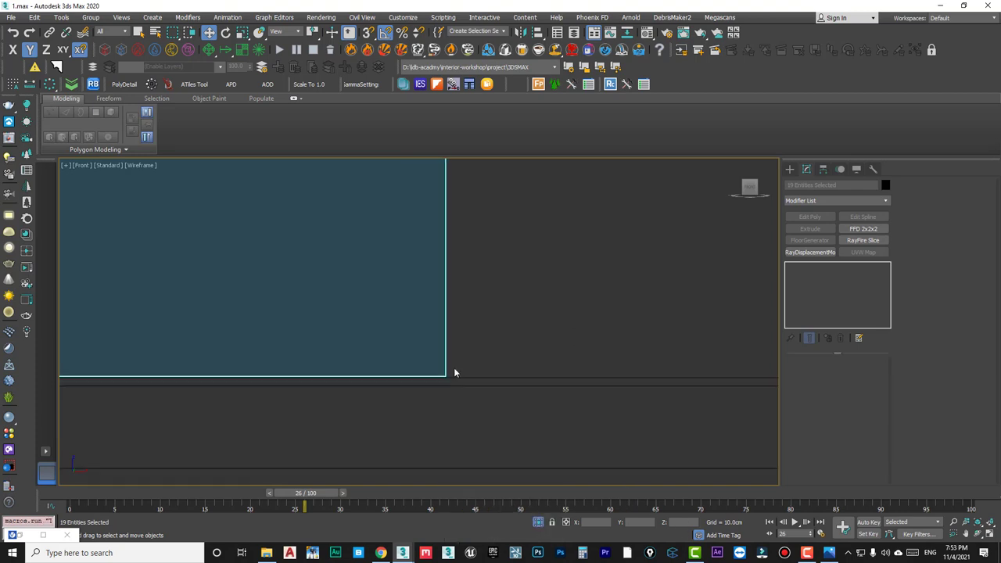
mouse_move(464, 347)
mouse_down()
mouse_move(454, 373)
mouse_move(438, 380)
mouse_move(454, 344)
mouse_up()
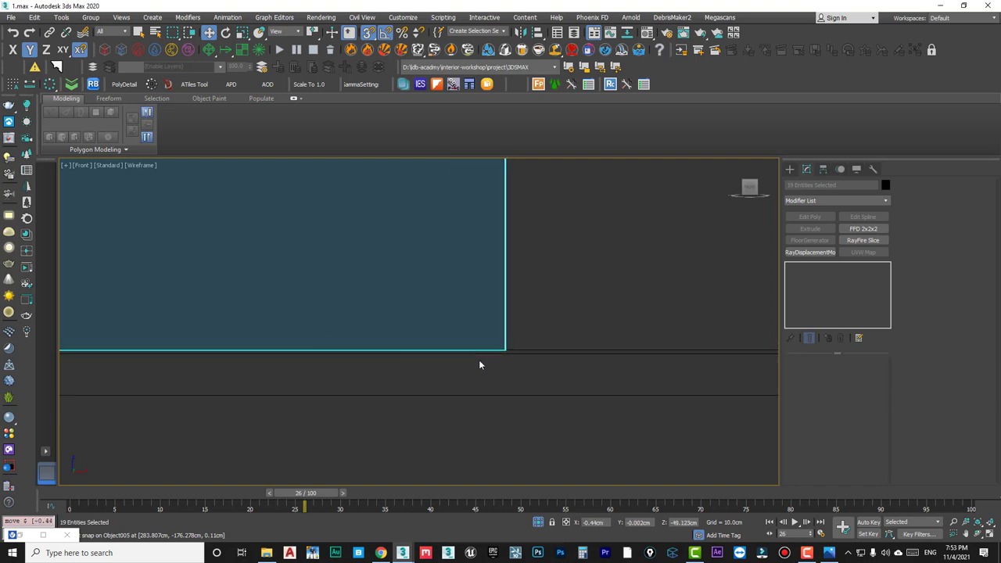
drag(479, 360, 524, 348)
click(521, 298)
Switch to a Perspective view and select the decor group on the fireplace shelf.
scroll(478, 309, down, 2)
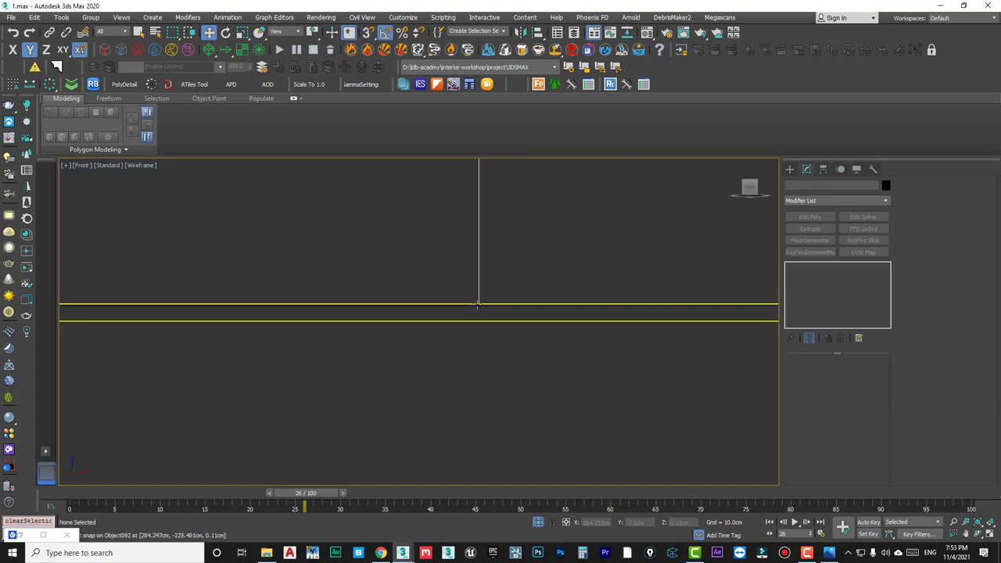
scroll(476, 308, down, 3)
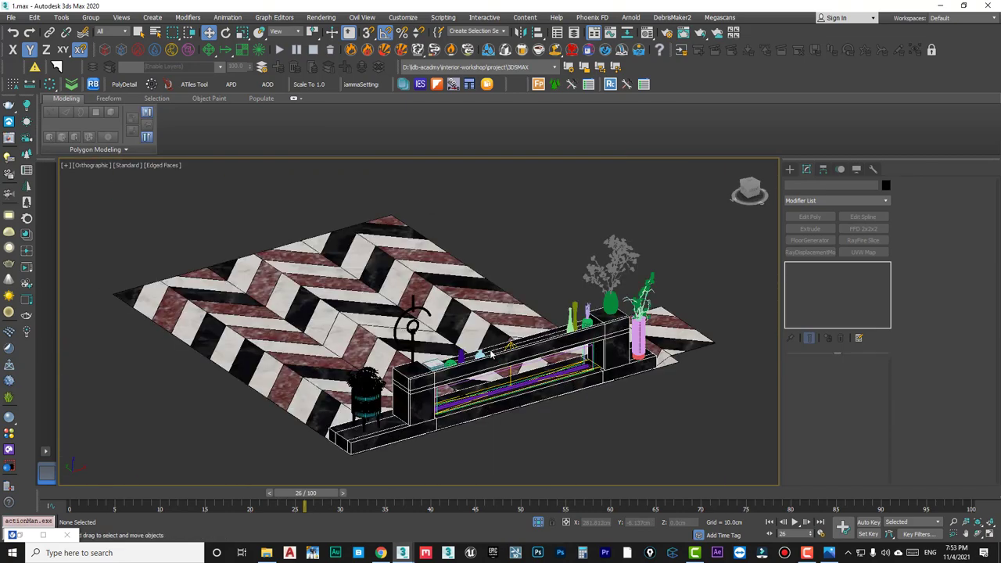
key(p)
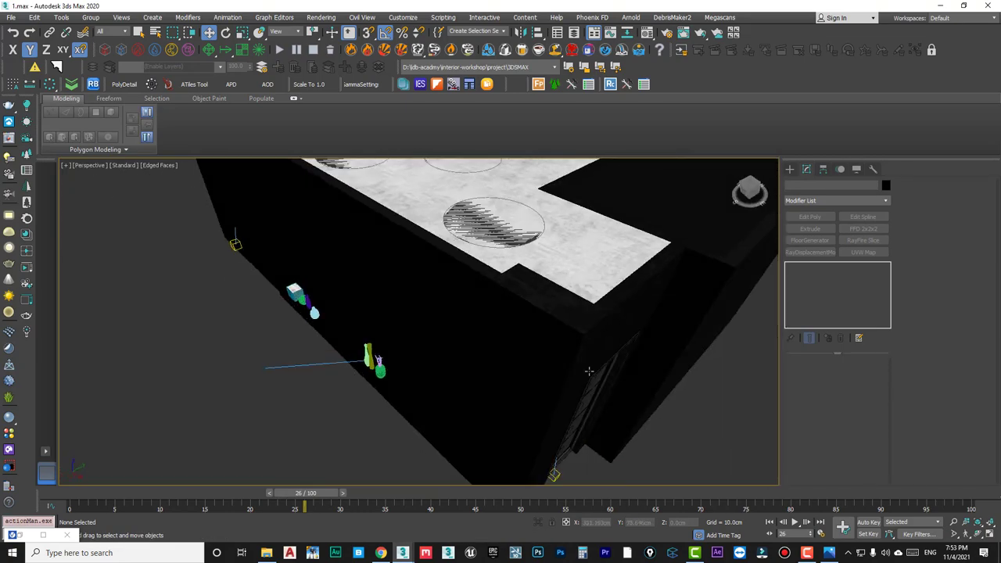
click(383, 363)
scroll(383, 362, down, 3)
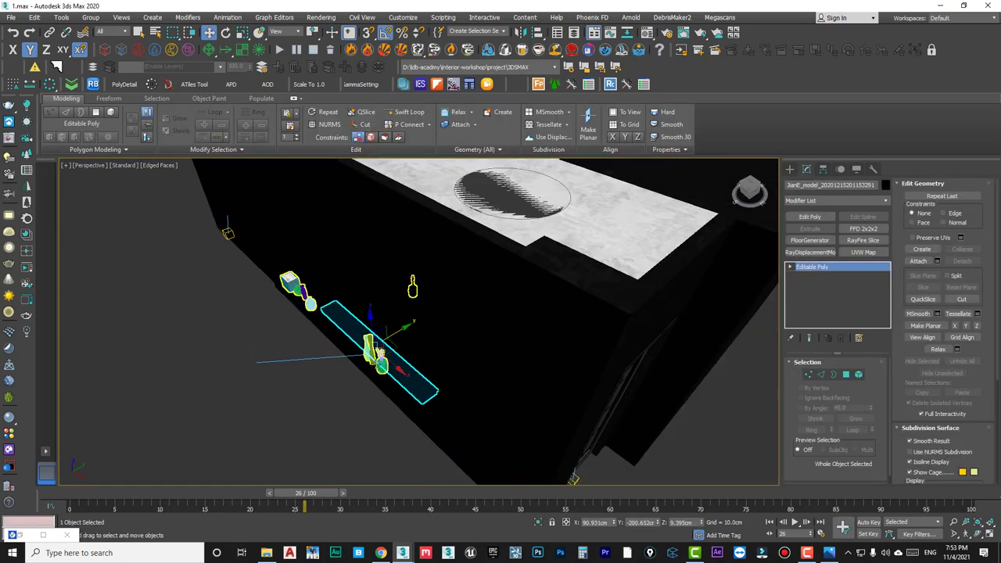
click(379, 358)
scroll(373, 342, down, 3)
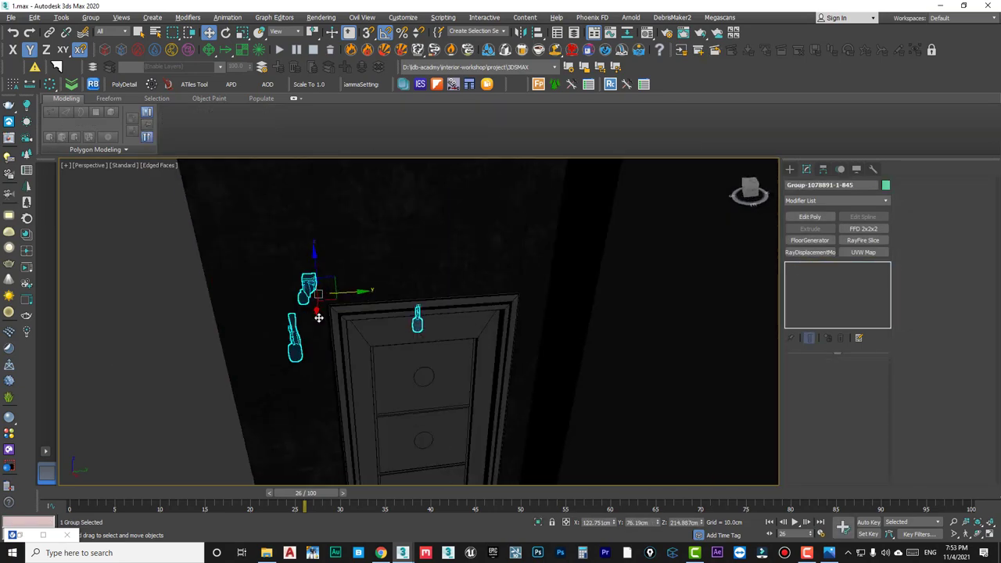
scroll(317, 308, down, 3)
scroll(313, 317, down, 2)
scroll(311, 323, down, 2)
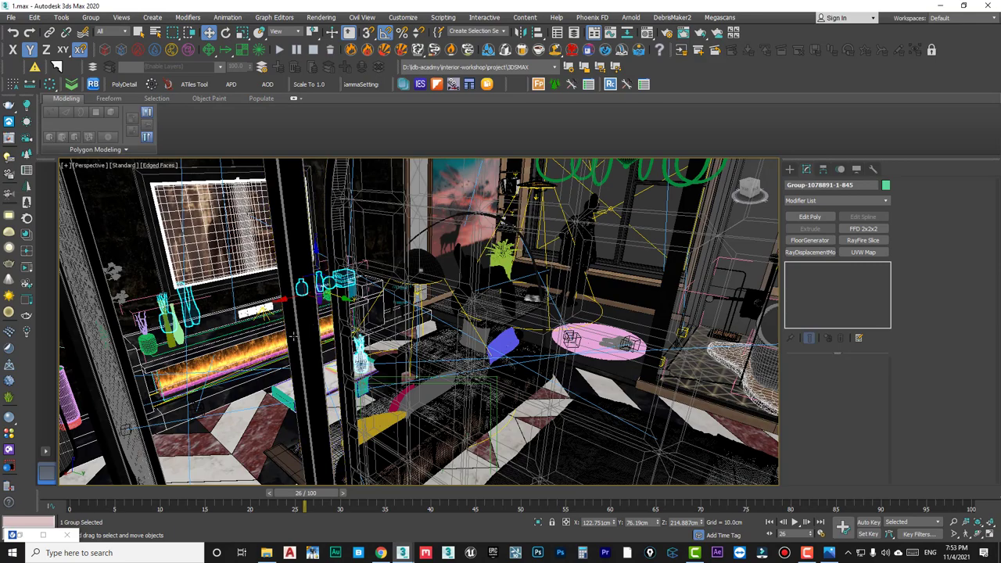
scroll(266, 336, up, 3)
scroll(268, 332, up, 3)
scroll(271, 329, up, 3)
alt+middle_drag(270, 329, 303, 342)
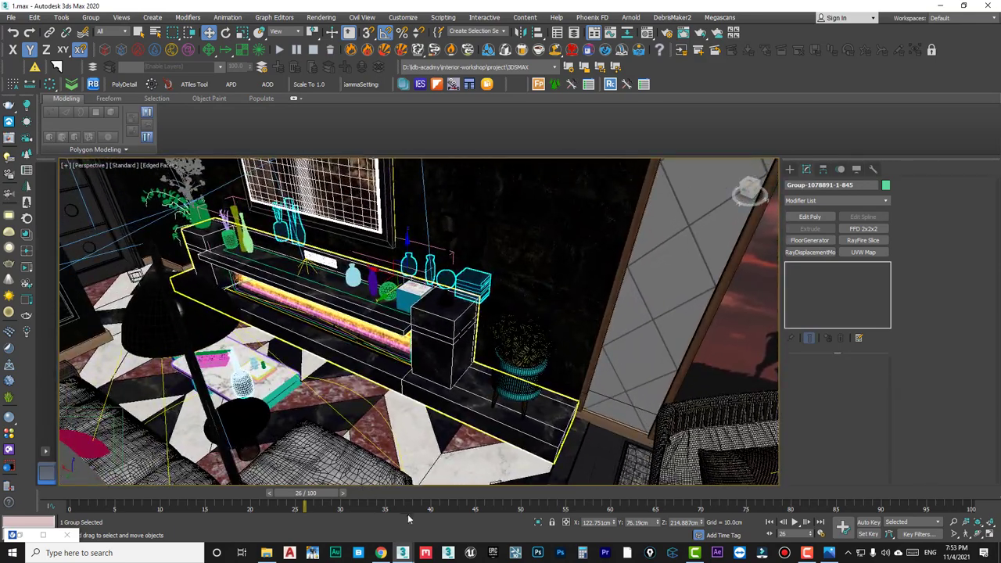
Isolate the decor group, clear the selection, and open the group for editing.
click(538, 522)
click(483, 413)
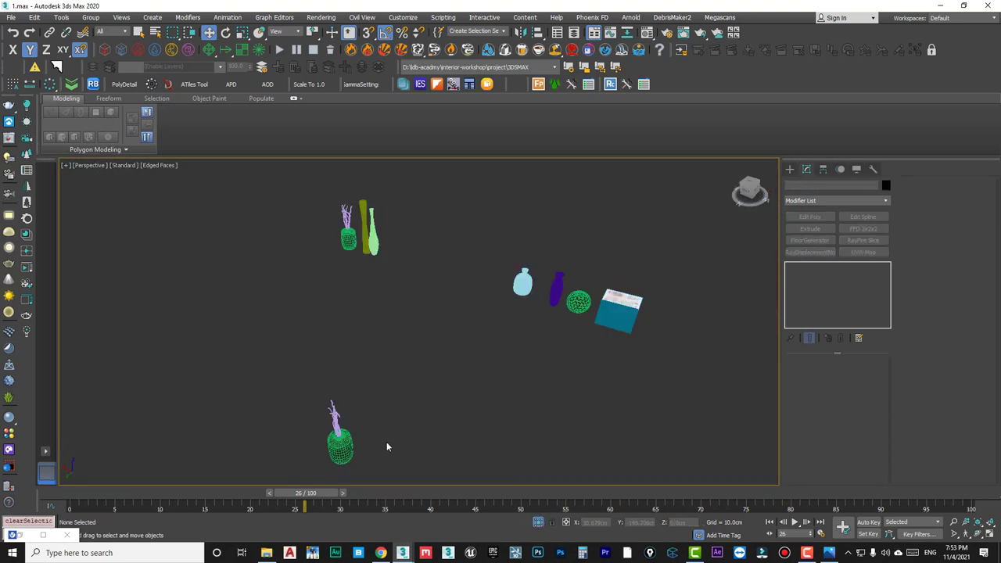
click(90, 17)
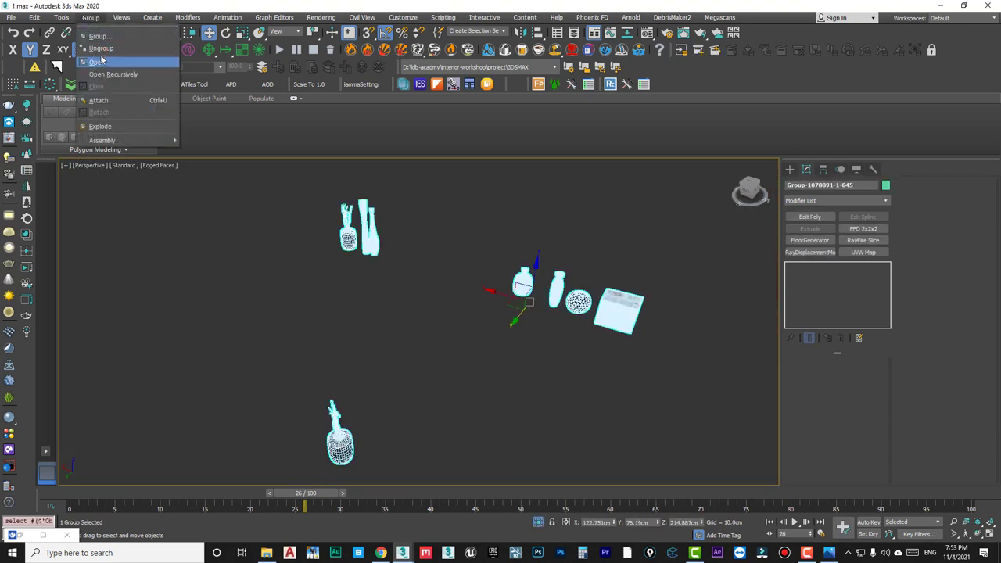
click(100, 61)
Delete the seven decor pieces, keeping only the lower potted plant, and close the group.
drag(697, 205, 313, 358)
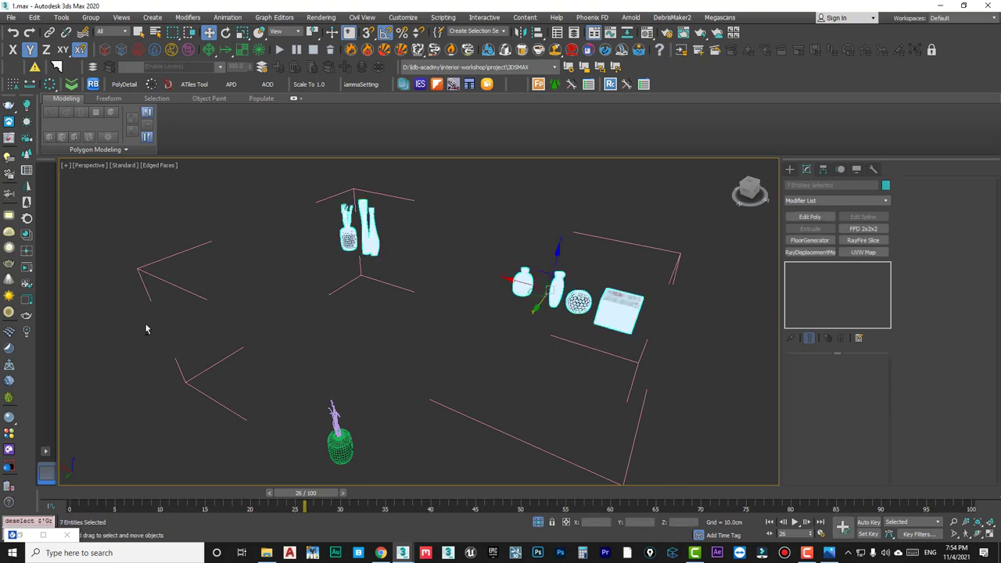
key(Delete)
key(ctrl+a)
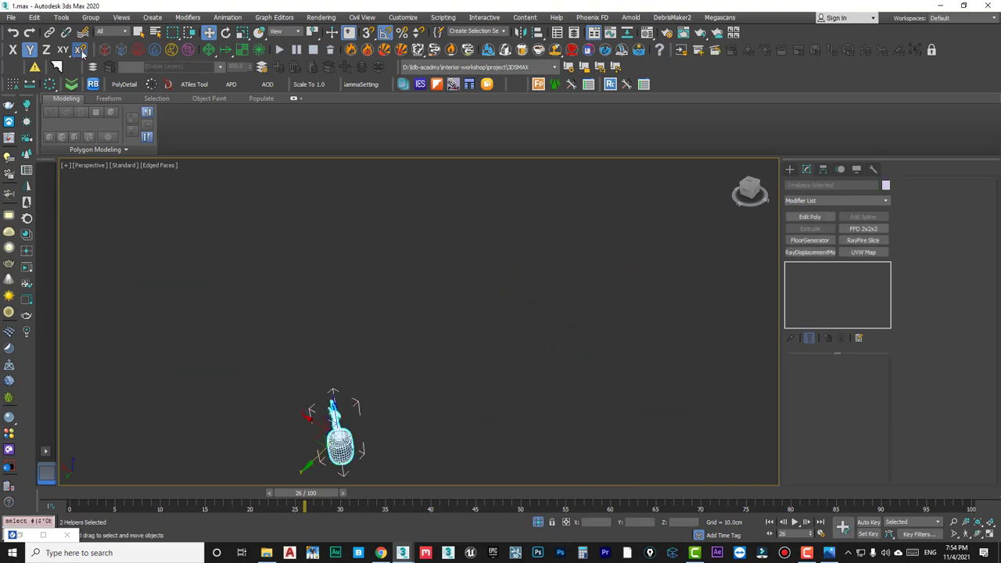
click(90, 17)
click(102, 78)
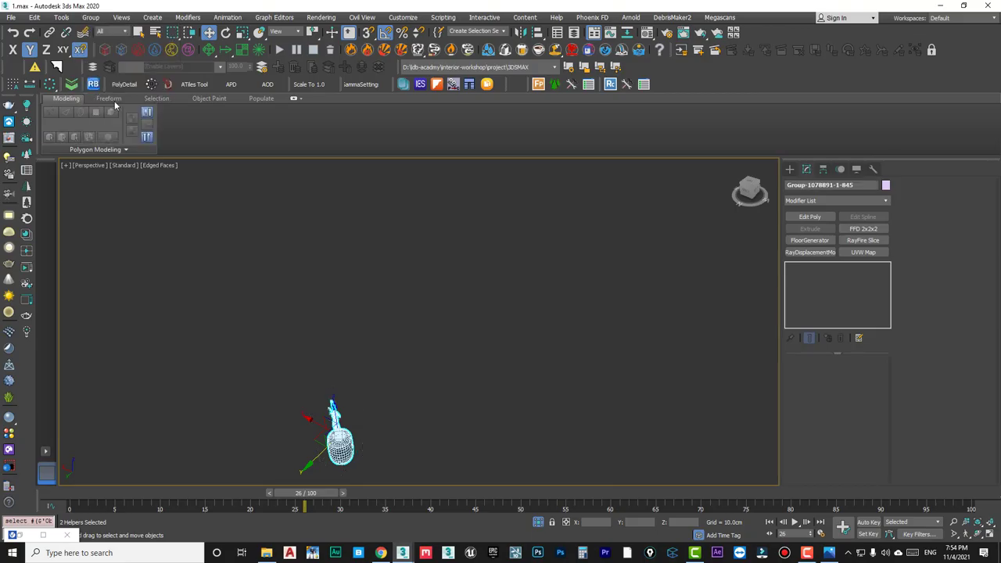
Exit isolation and orbit the view down toward the TV wall and window.
click(538, 523)
mouse_move(356, 401)
alt+middle_down()
mouse_move(410, 180)
mouse_move(376, 219)
mouse_move(407, 235)
alt+middle_up()
mouse_move(498, 332)
alt+middle_down()
mouse_move(575, 350)
mouse_move(556, 342)
alt+middle_up()
Render the current view and load the 17m 52.9s render from history.
key(shift+q)
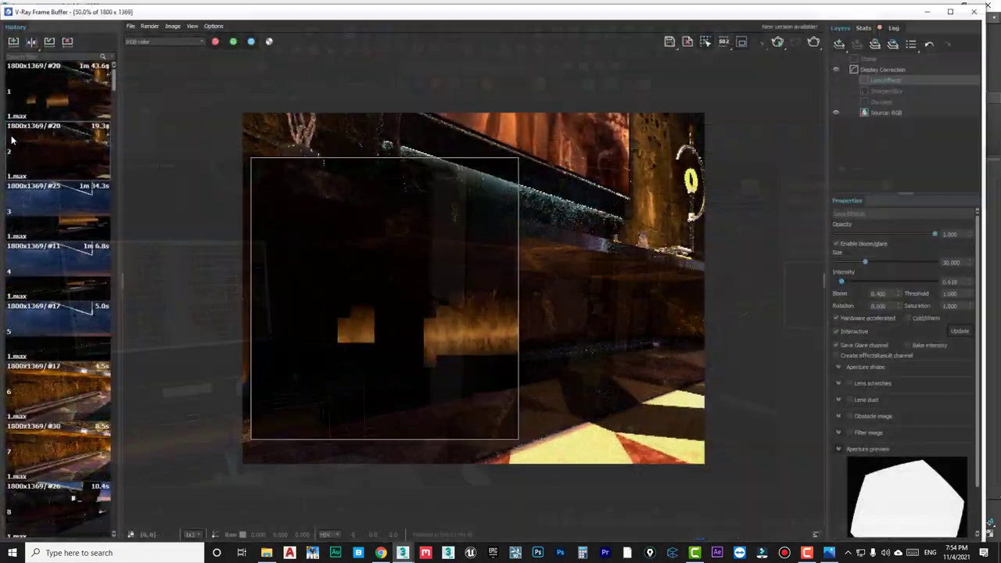
scroll(67, 257, down, 3)
scroll(68, 258, down, 3)
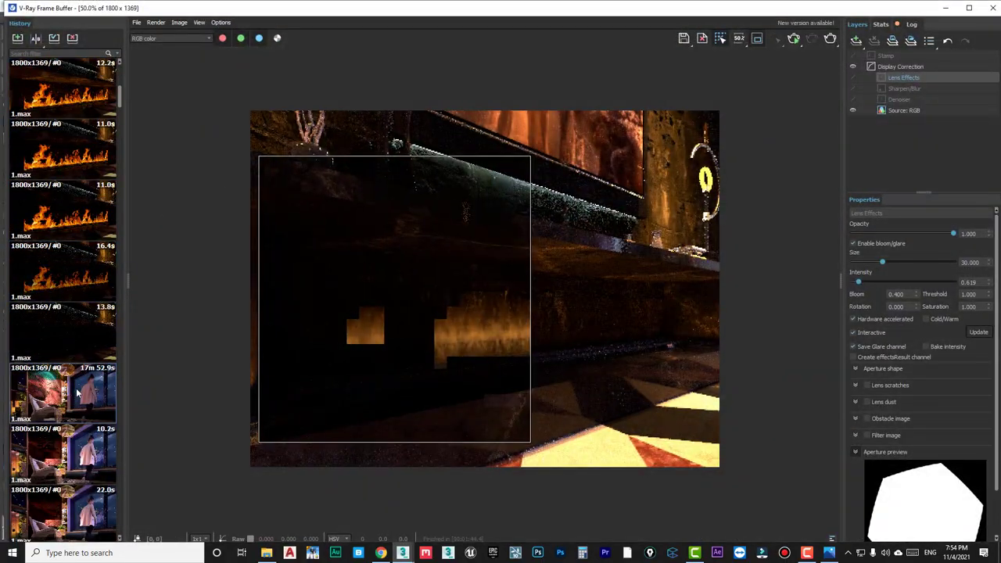
double_click(113, 378)
Zoom to 100% on the chair, brick wall and rug, fitting the whole render between checks.
double_click(380, 304)
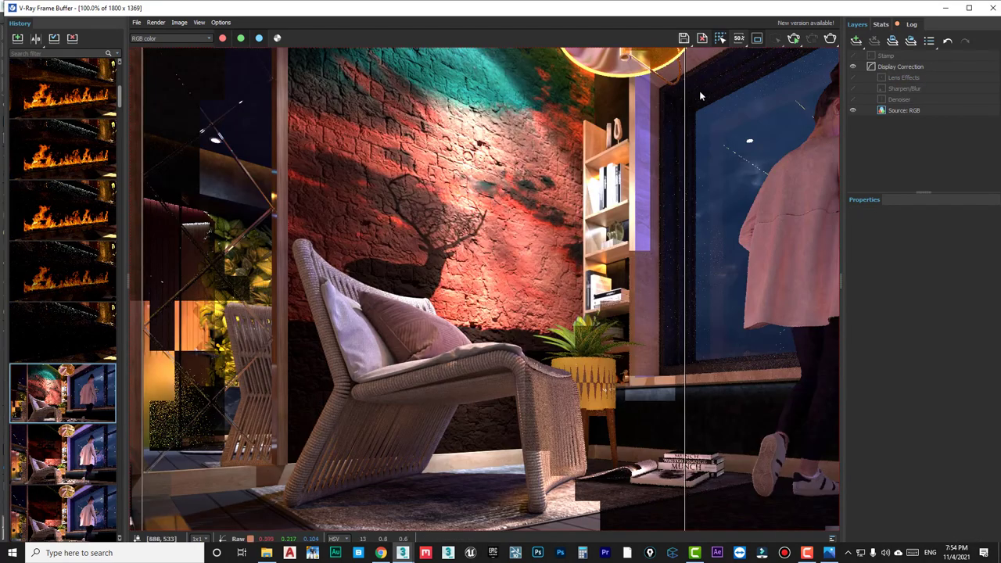
double_click(414, 227)
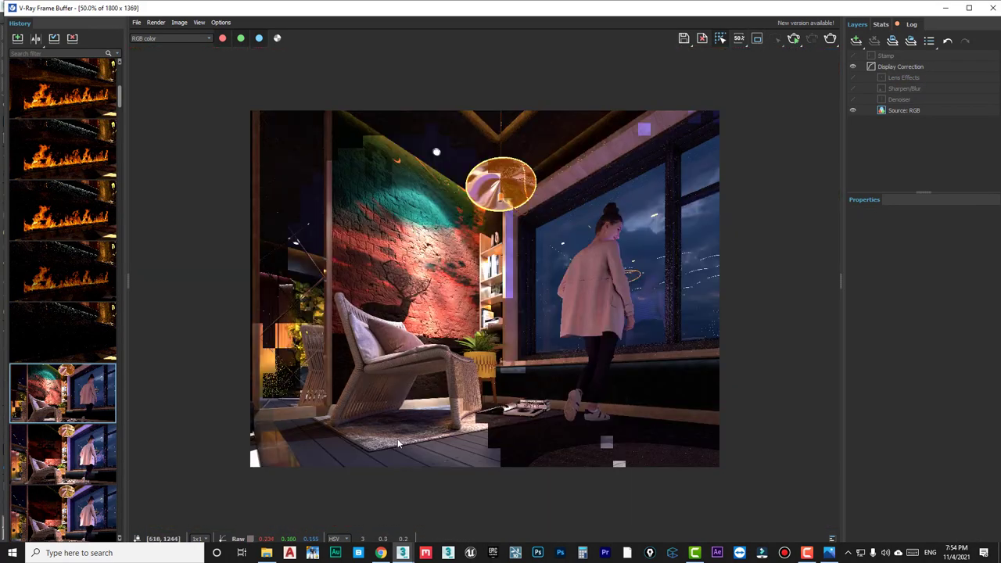
double_click(353, 442)
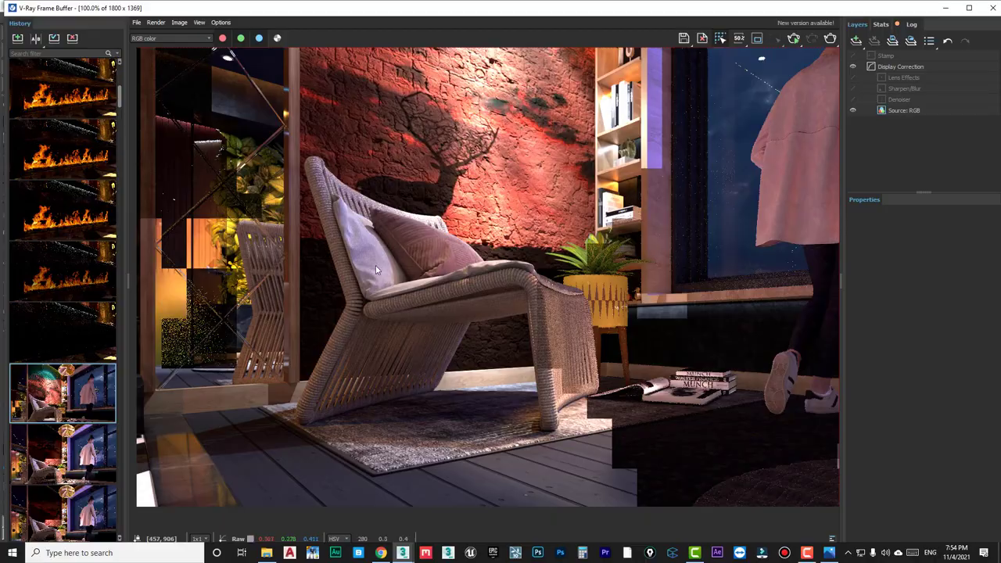
double_click(305, 268)
click(948, 12)
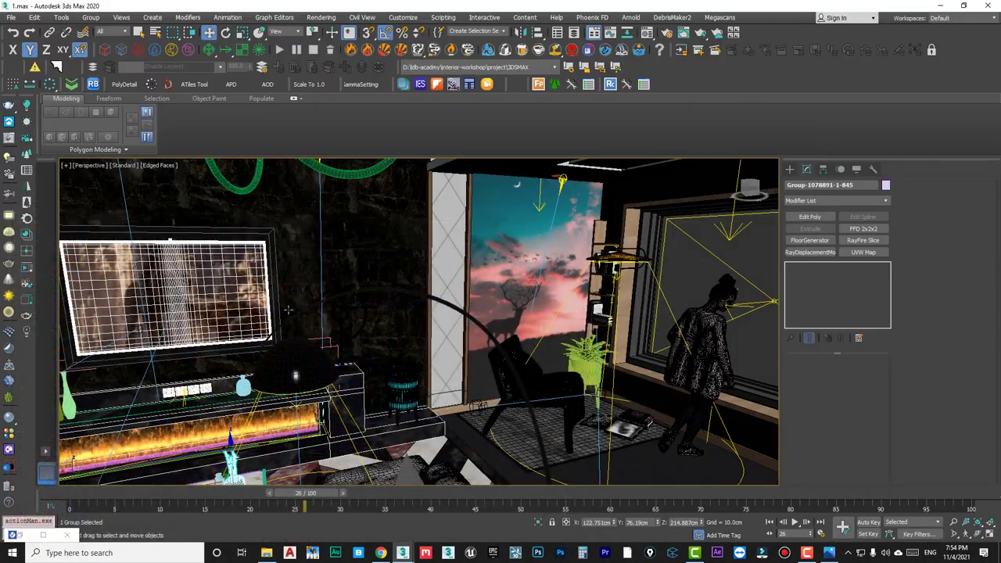
mouse_move(235, 258)
middle_down()
mouse_move(400, 255)
mouse_move(409, 279)
mouse_move(318, 297)
mouse_move(329, 299)
middle_up()
click(318, 298)
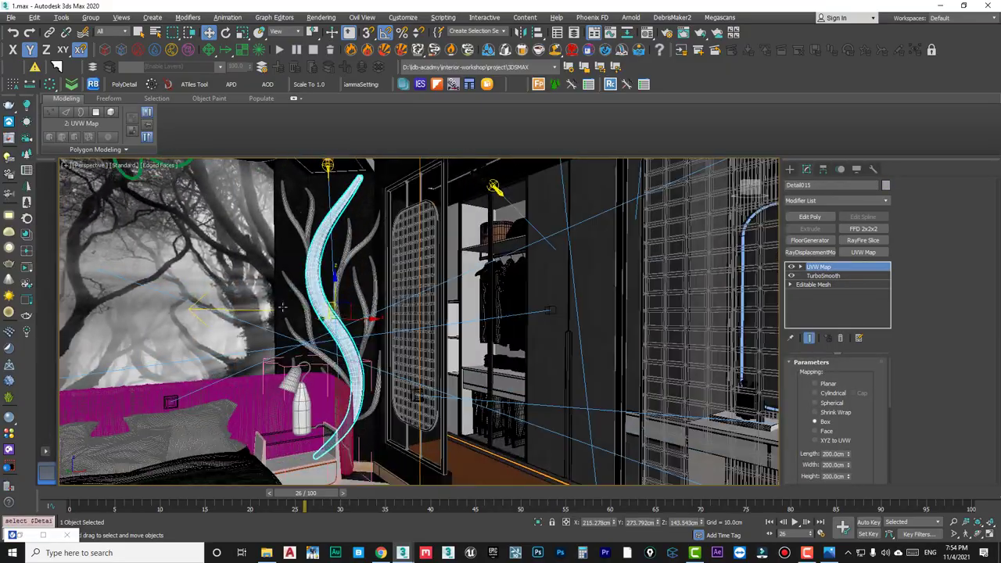
scroll(329, 299, down, 5)
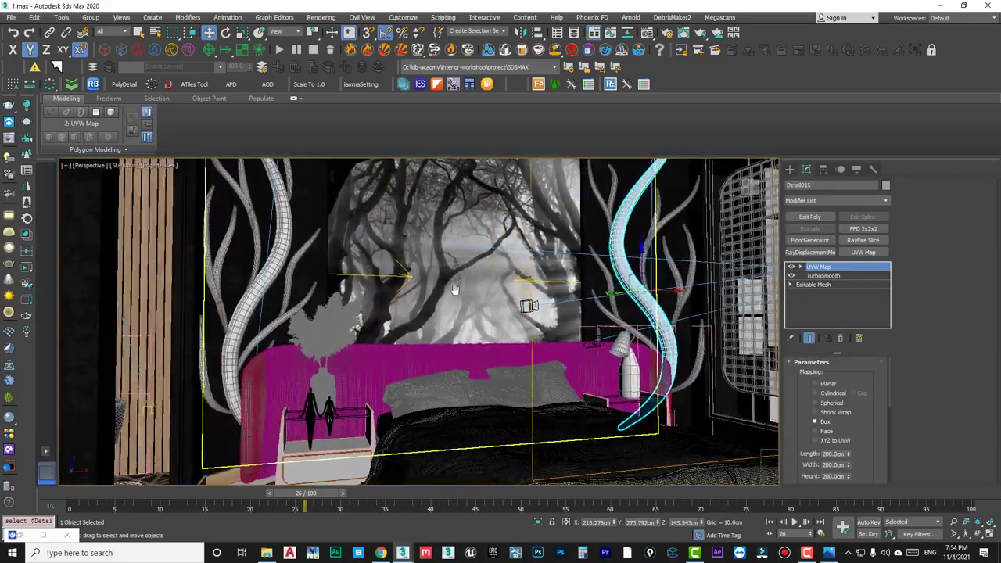
mouse_move(329, 300)
middle_down()
mouse_move(401, 301)
mouse_move(376, 329)
middle_up()
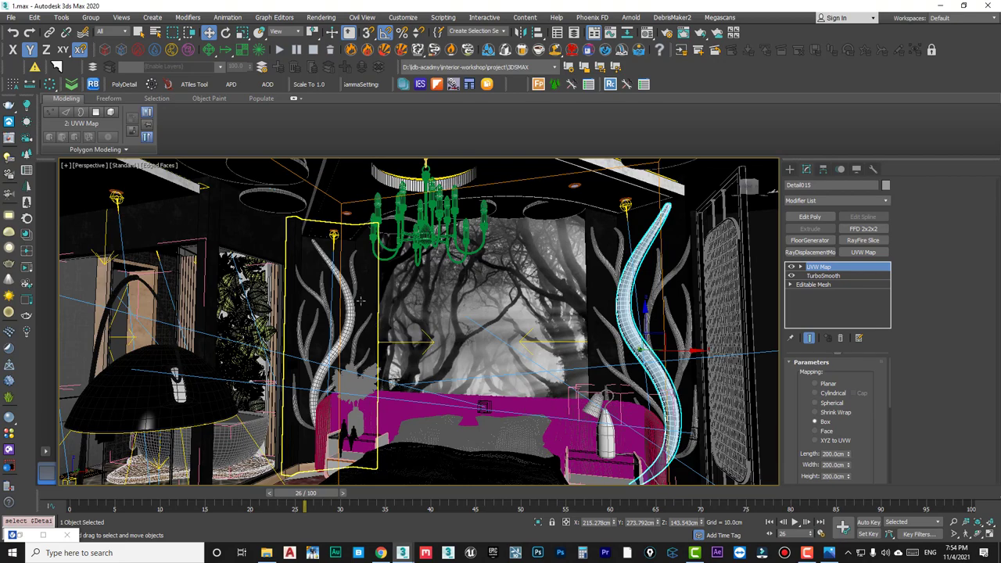
alt+middle_drag(358, 308, 356, 295)
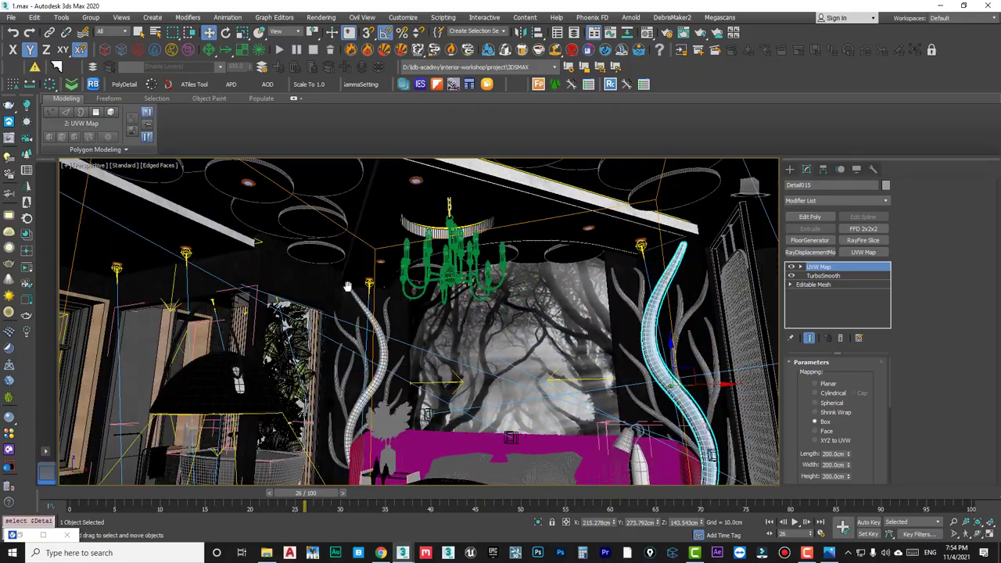
scroll(352, 289, up, 4)
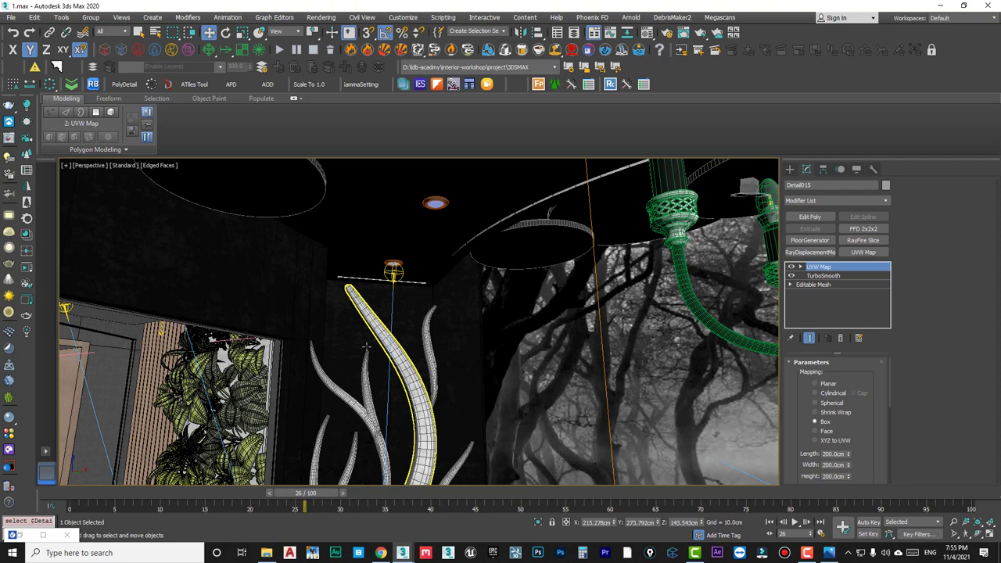
scroll(381, 347, down, 4)
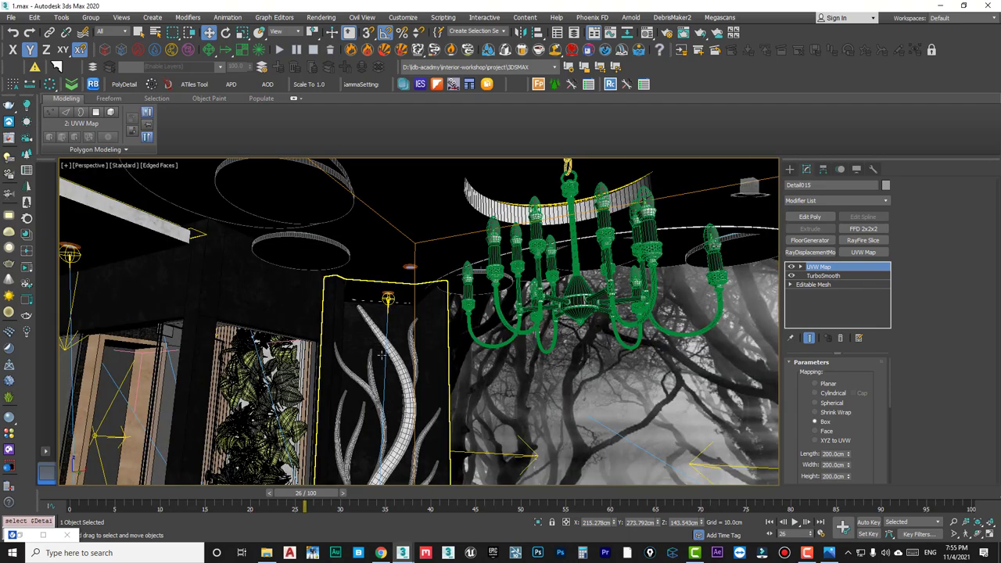
scroll(383, 358, up, 2)
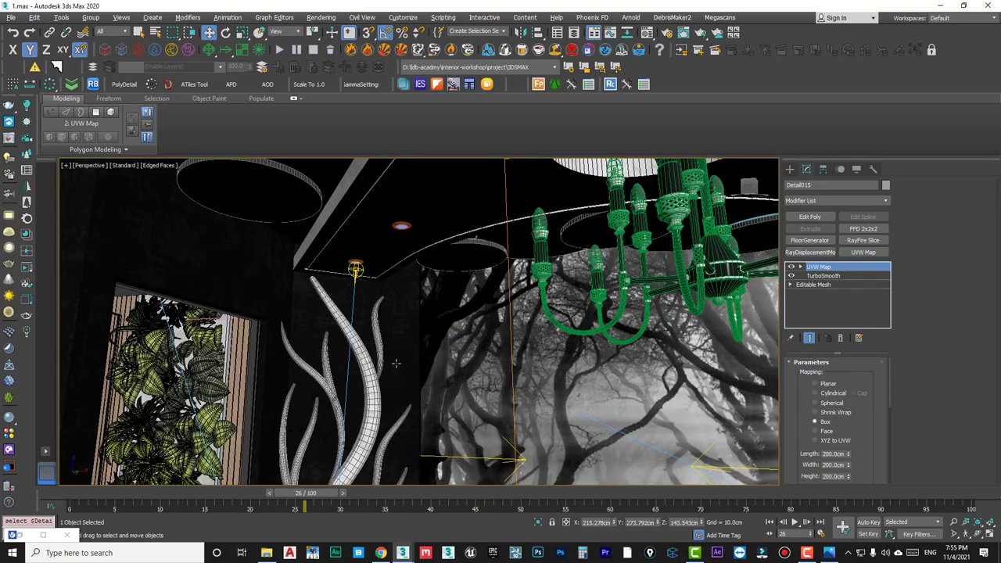
scroll(394, 402, up, 3)
scroll(413, 319, up, 3)
scroll(412, 319, down, 3)
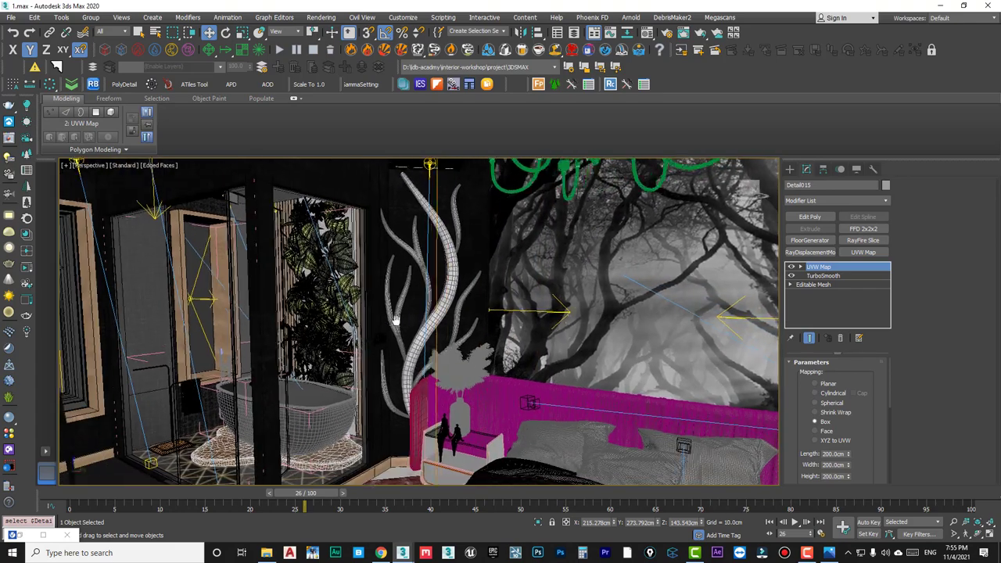
scroll(393, 321, down, 2)
scroll(270, 337, up, 3)
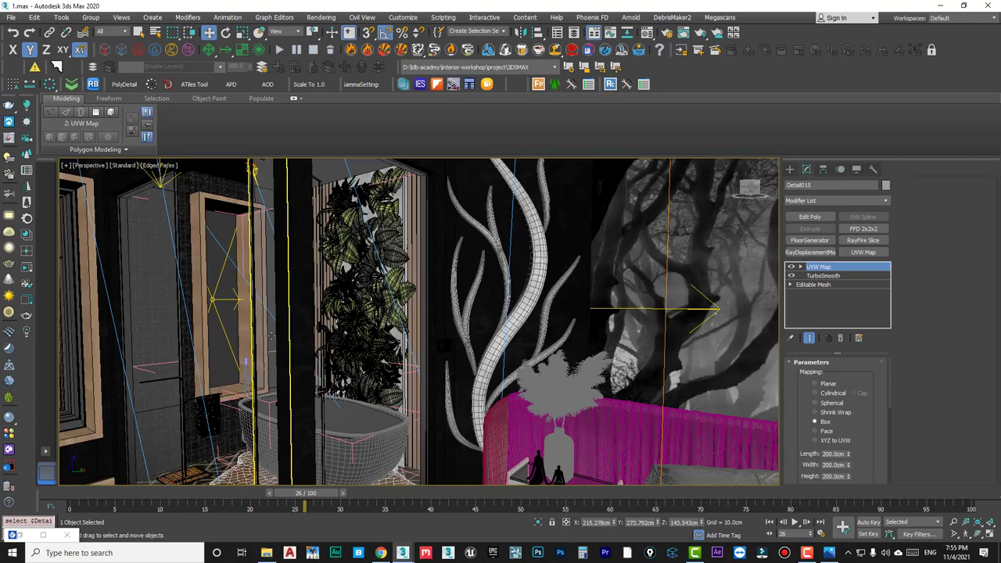
click(270, 335)
middle_drag(265, 334, 321, 337)
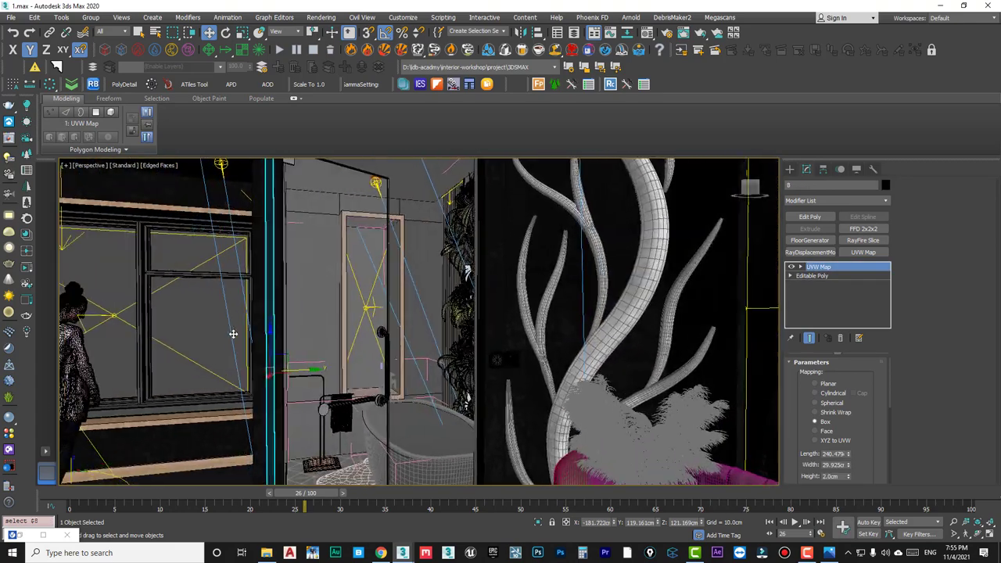
scroll(268, 334, up, 2)
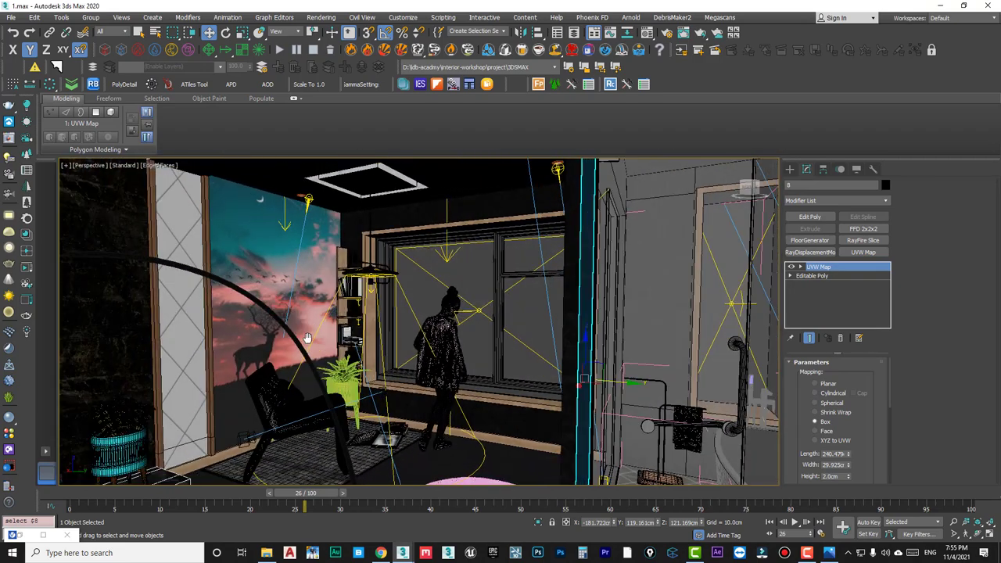
scroll(267, 334, up, 2)
scroll(268, 335, up, 2)
scroll(268, 334, up, 1)
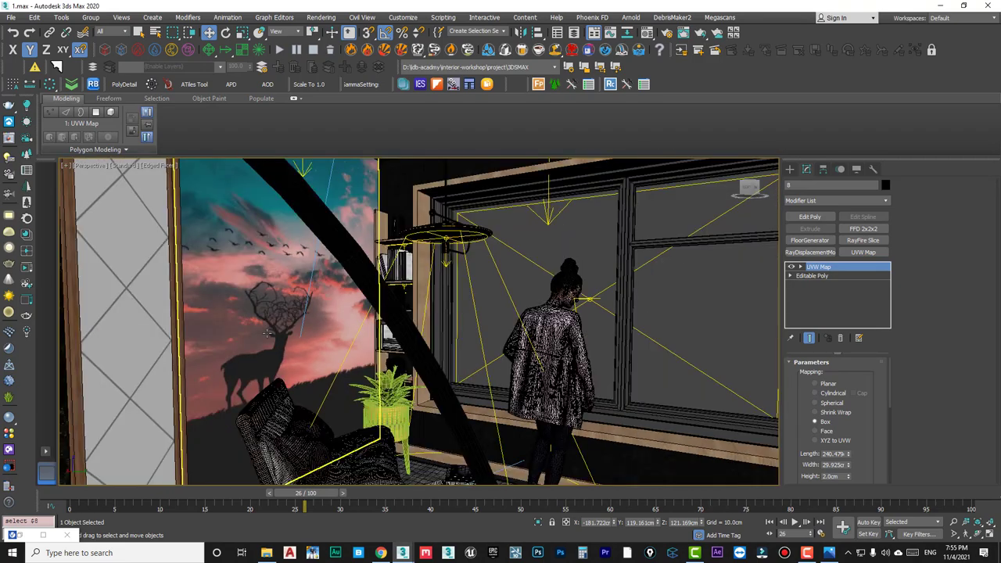
scroll(267, 333, down, 3)
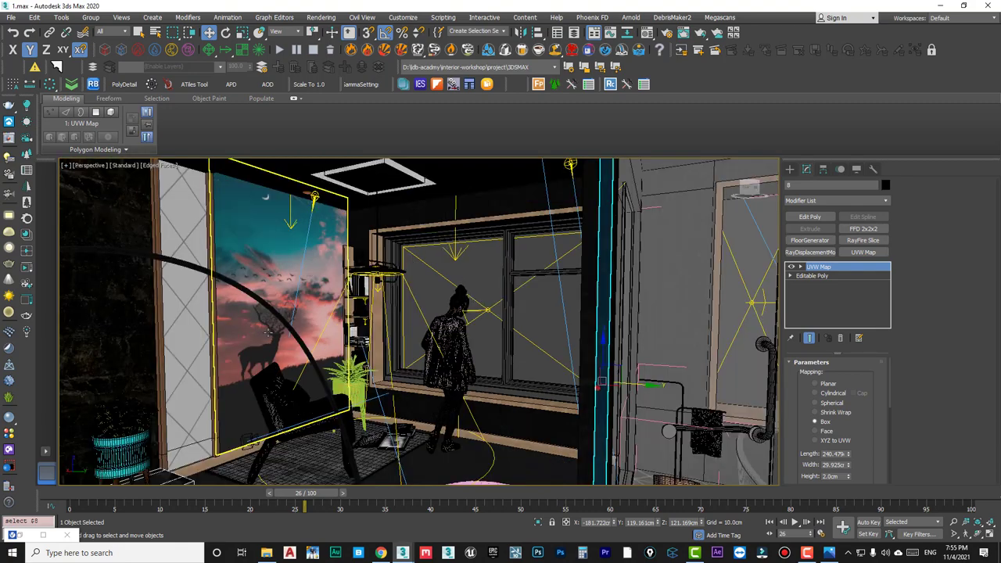